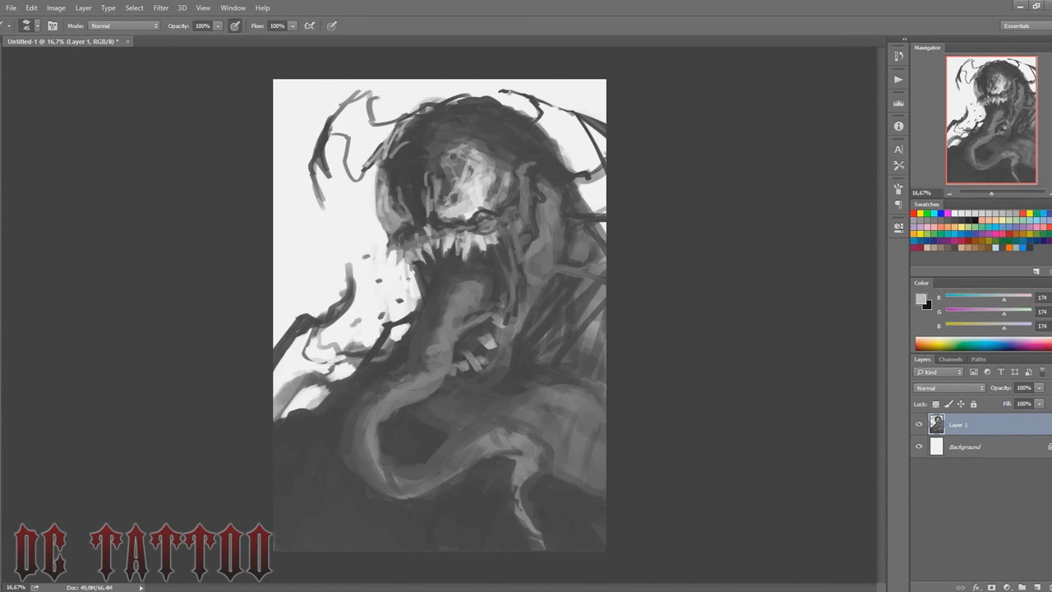
# Step: Sample a mid grey with a larger brush and paint dark strokes on the head's right side
pyautogui.keyDown('alt'); pyautogui.click(480, 223); pyautogui.keyUp('alt')
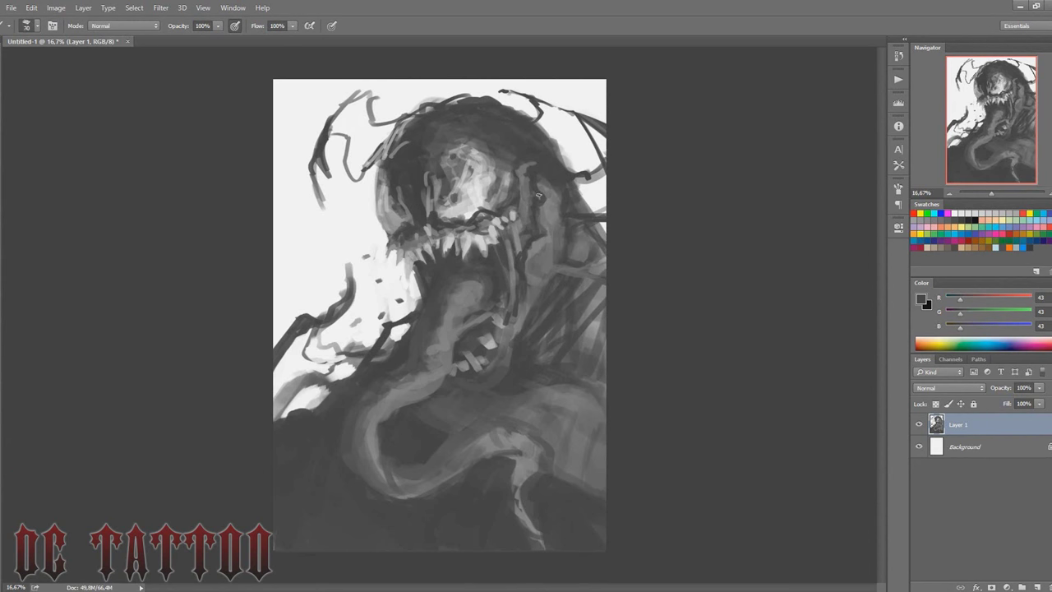
pyautogui.press(']')
pyautogui.press(']')
pyautogui.press(']')
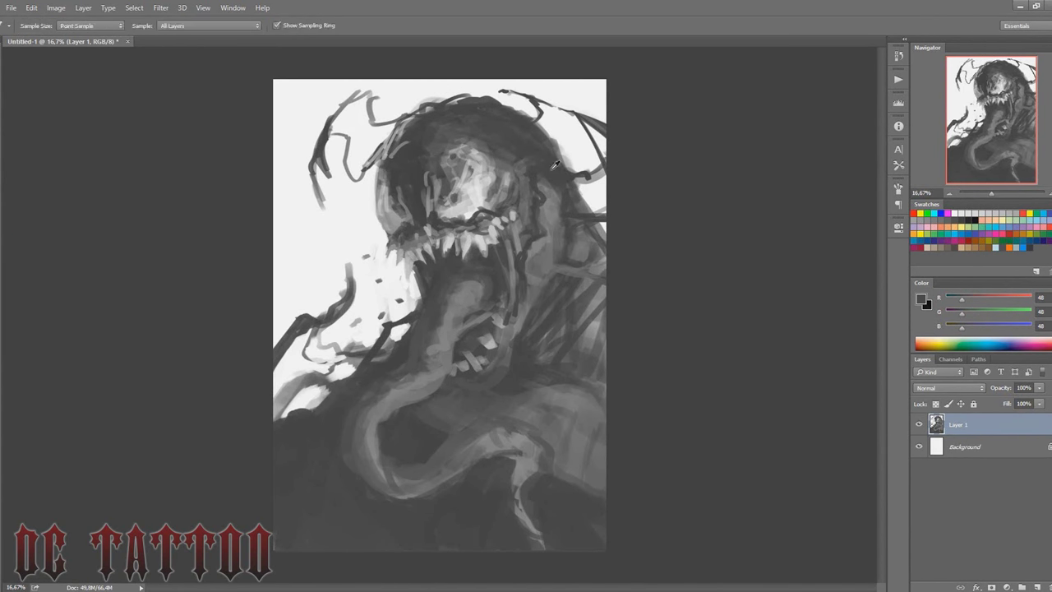
pyautogui.moveTo(543, 263); pyautogui.dragTo(589, 204)
pyautogui.keyDown('alt'); pyautogui.click(588, 204); pyautogui.keyUp('alt')
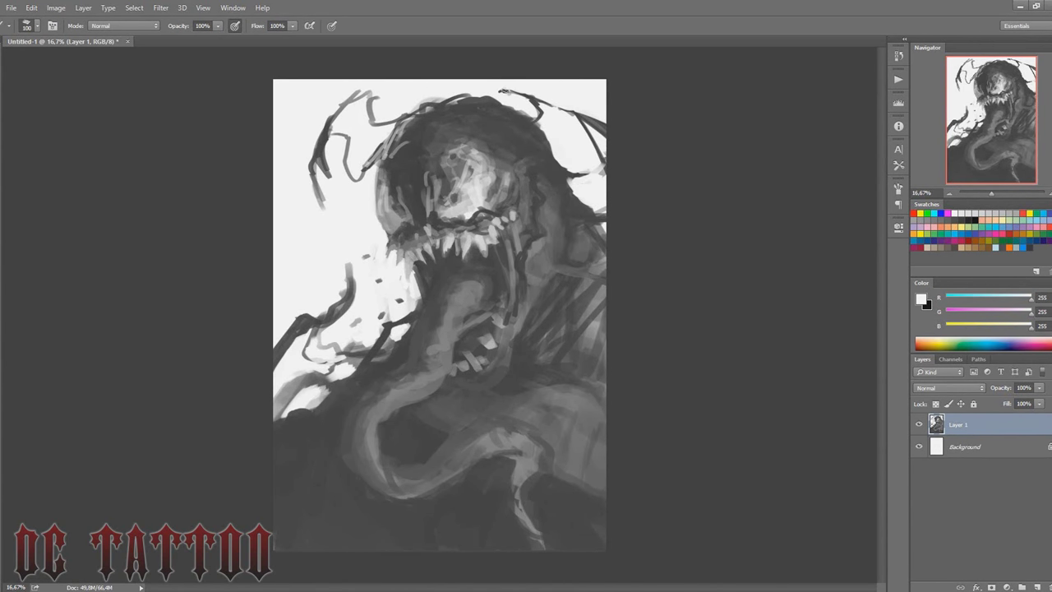
# Step: Sample a dark grey and darken the painting's lower-left edge
pyautogui.press('[')
pyautogui.press('[')
pyautogui.press('[')
pyautogui.keyDown('alt'); pyautogui.click(591, 118); pyautogui.keyUp('alt')
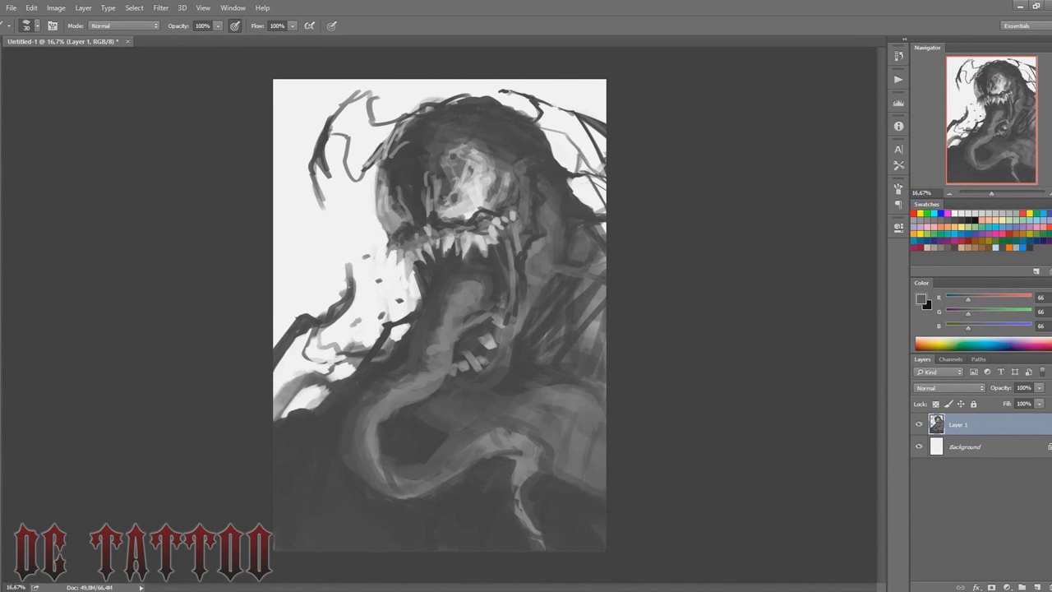
pyautogui.press(']')
pyautogui.press(']')
pyautogui.press(']')
pyautogui.moveTo(283, 415); pyautogui.dragTo(309, 381)
pyautogui.keyDown('alt'); pyautogui.click(309, 381); pyautogui.keyUp('alt')
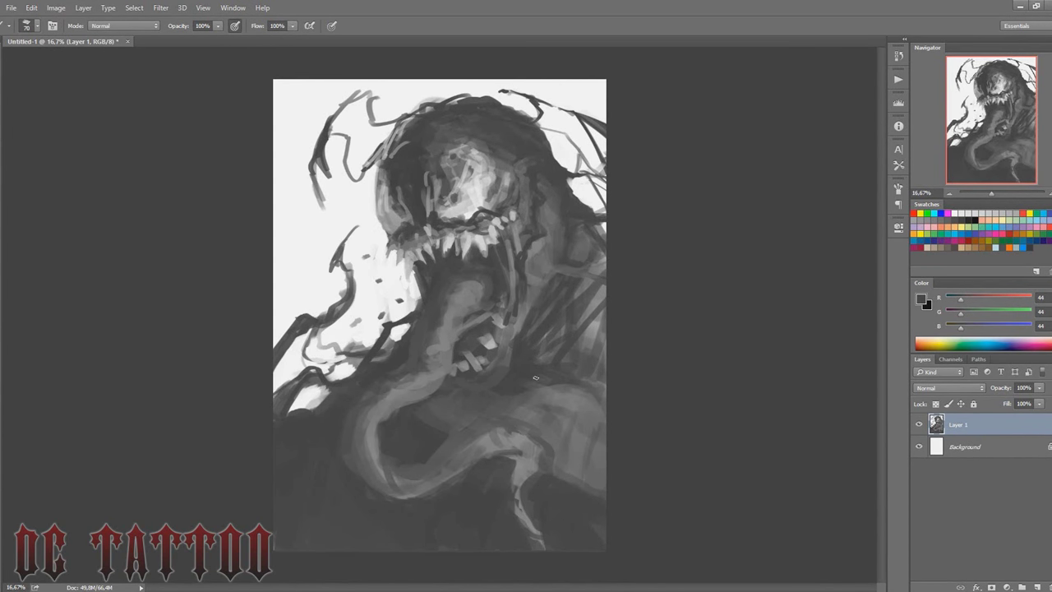
# Step: Create a new empty Layer 2 above Layer 1 with Ctrl+Shift+N
pyautogui.press(']')
pyautogui.press(']')
pyautogui.hotkey('ctrl', 'shift', 'n')
pyautogui.press('Return')
# Step: Darken the face's right side, upper-left area and forehead with sampled dark greys
pyautogui.keyDown('alt'); pyautogui.click(453, 223); pyautogui.keyUp('alt')
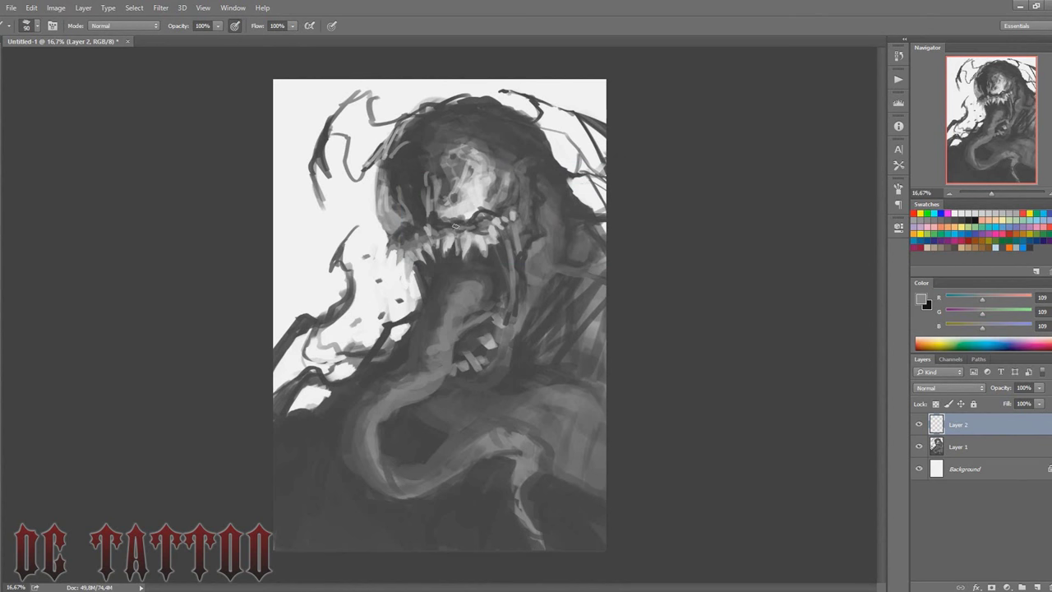
pyautogui.press(']')
pyautogui.press(']')
pyautogui.press(']')
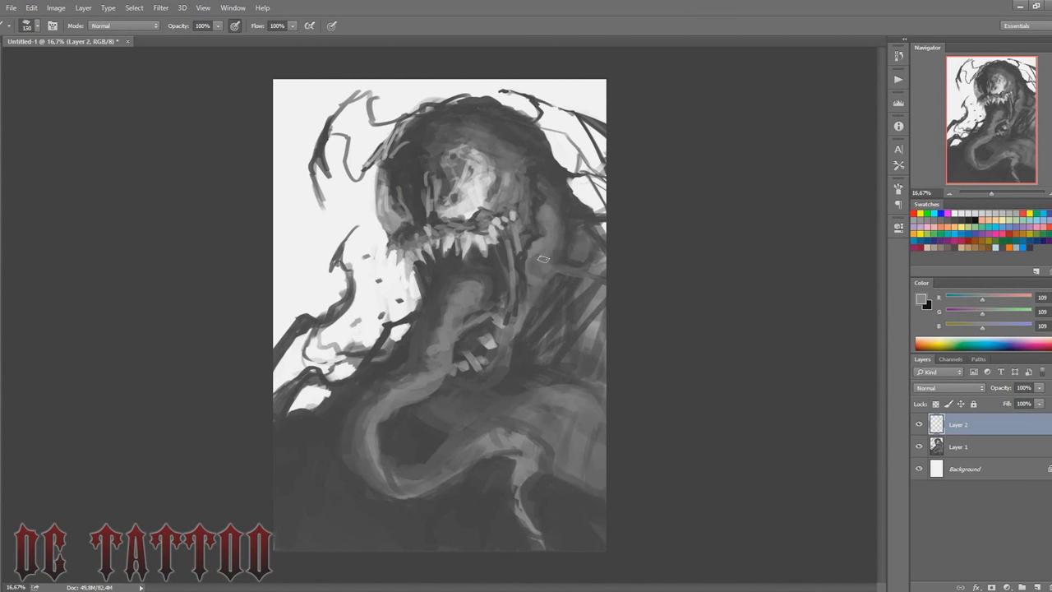
pyautogui.press(']')
pyautogui.keyDown('alt'); pyautogui.click(505, 200); pyautogui.keyUp('alt')
pyautogui.moveTo(530, 164); pyautogui.dragTo(506, 200)
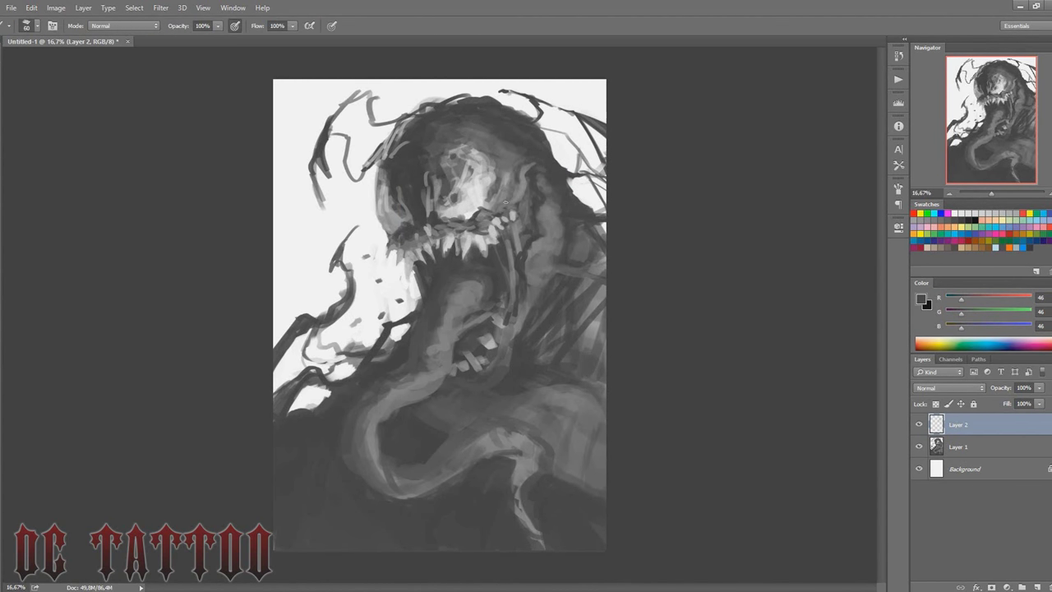
pyautogui.keyDown('alt'); pyautogui.click(511, 166); pyautogui.keyUp('alt')
pyautogui.press(']')
pyautogui.press(']')
pyautogui.press(']')
pyautogui.moveTo(468, 152); pyautogui.dragTo(422, 170)
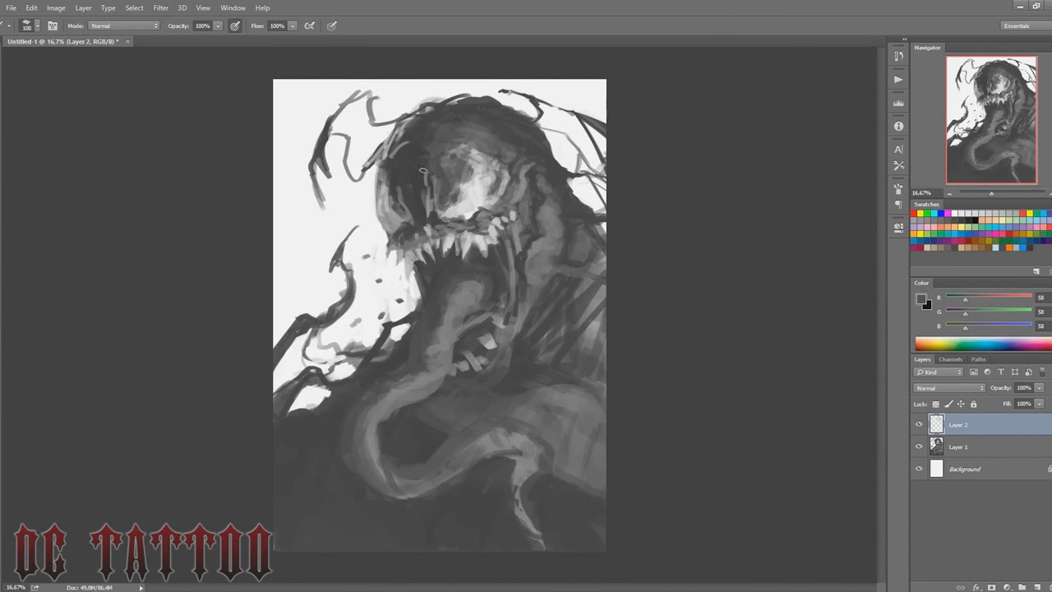
pyautogui.moveTo(444, 112); pyautogui.dragTo(475, 142)
# Step: Swap between white and dark grey with X to add fine highlights on the teeth and tongue
pyautogui.keyDown('alt'); pyautogui.click(504, 319); pyautogui.keyUp('alt')
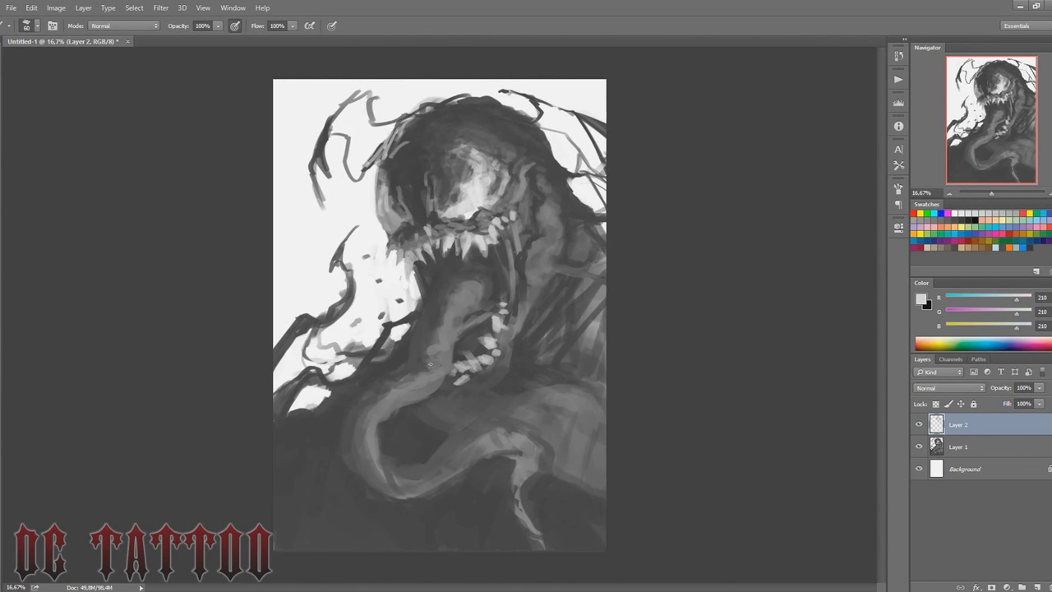
pyautogui.keyDown('alt'); pyautogui.click(525, 427); pyautogui.keyUp('alt')
pyautogui.press(']')
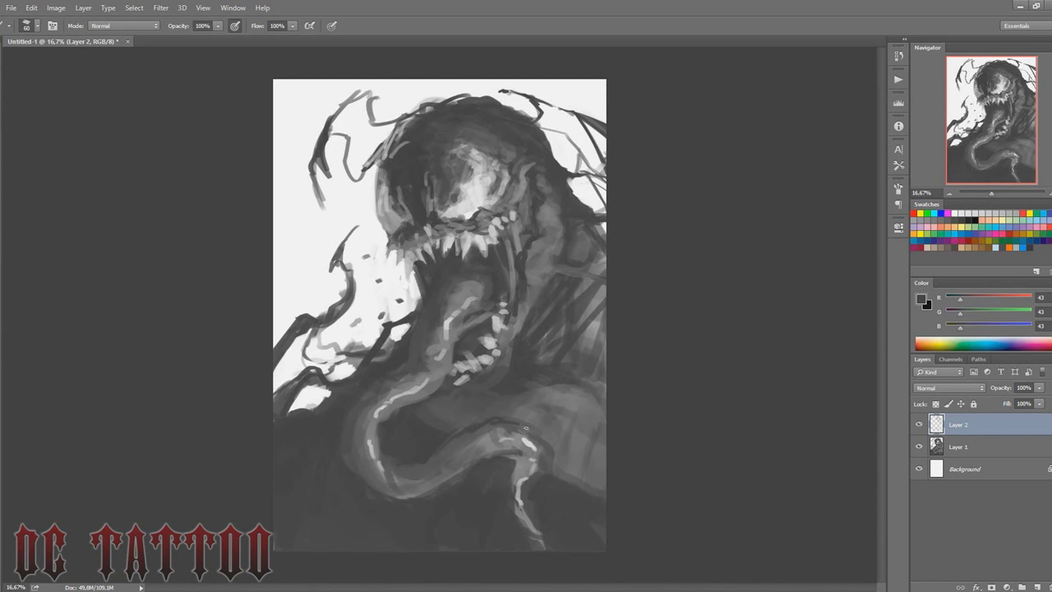
pyautogui.press('x')
pyautogui.press('[')
pyautogui.press('[')
pyautogui.press('[')
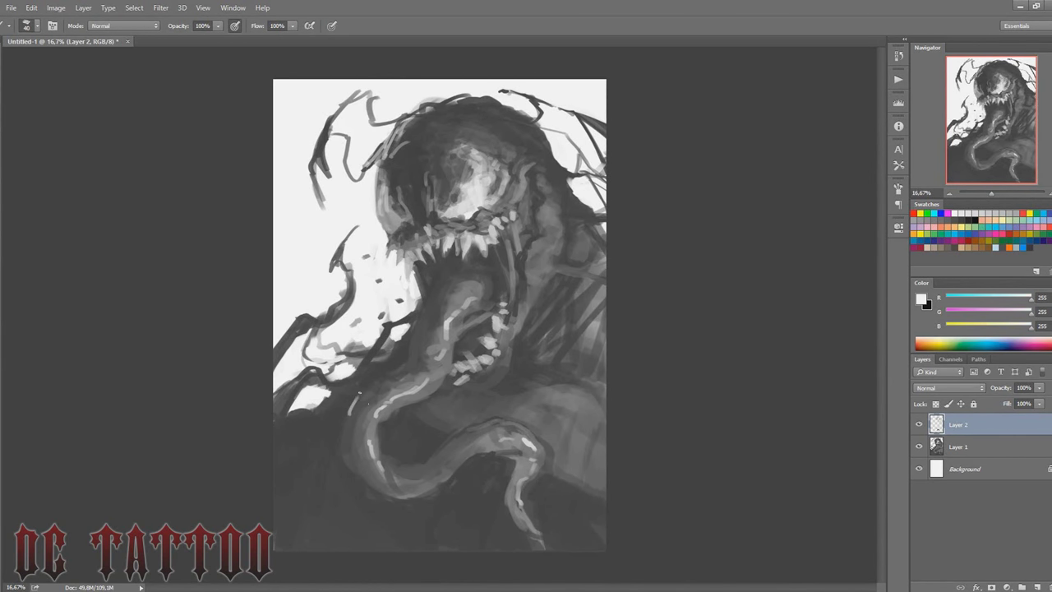
pyautogui.press('x')
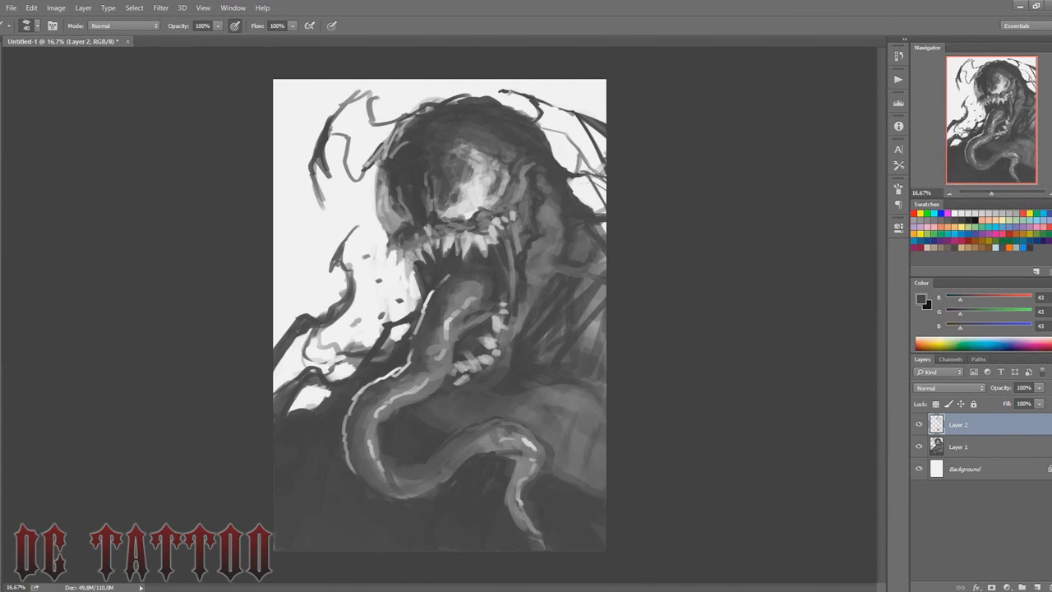
pyautogui.press(']')
# Step: Paint dark shading across the body, its right edge, the lower body and the tongue
pyautogui.moveTo(436, 401)
pyautogui.mouseDown()
pyautogui.moveTo(516, 415)
pyautogui.moveTo(600, 379)
pyautogui.mouseUp()
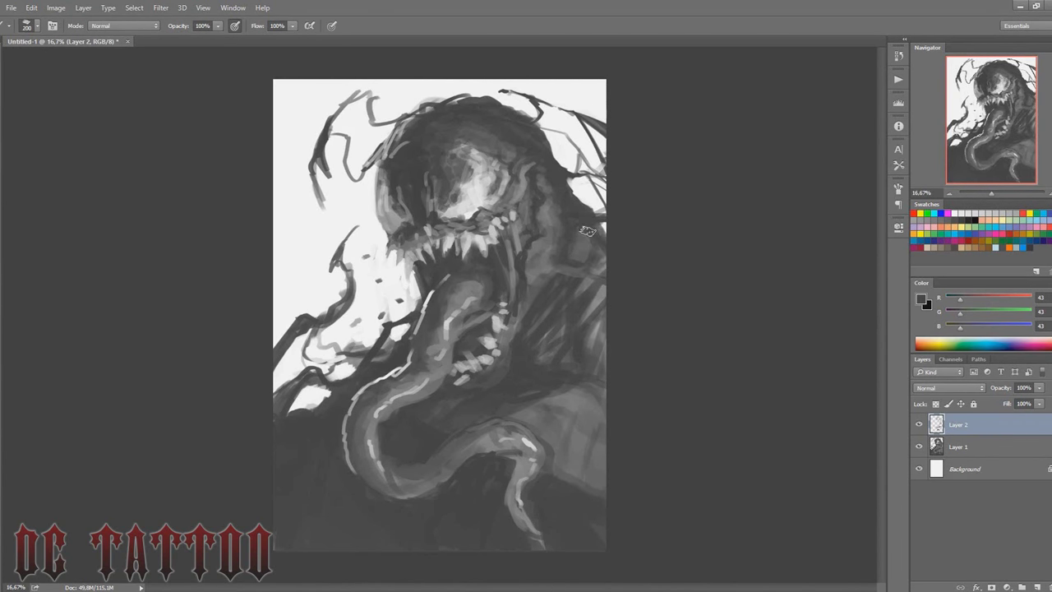
pyautogui.press('[')
pyautogui.moveTo(587, 231); pyautogui.dragTo(585, 329)
pyautogui.moveTo(477, 407)
pyautogui.mouseDown()
pyautogui.moveTo(600, 502)
pyautogui.moveTo(562, 531)
pyautogui.mouseUp()
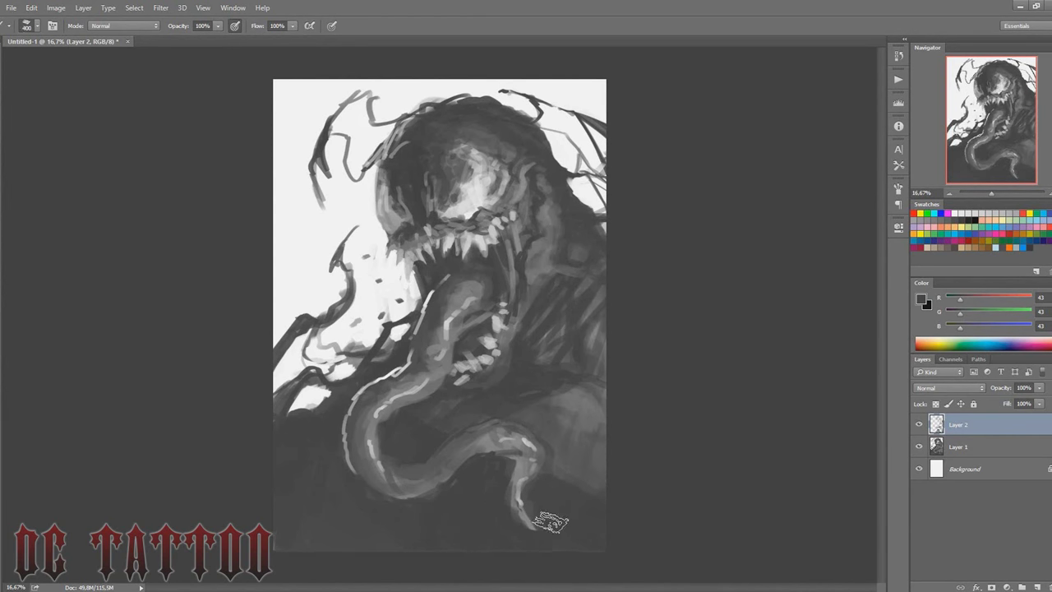
pyautogui.press('[')
pyautogui.press('[')
pyautogui.press('[')
pyautogui.press('[')
pyautogui.press('[')
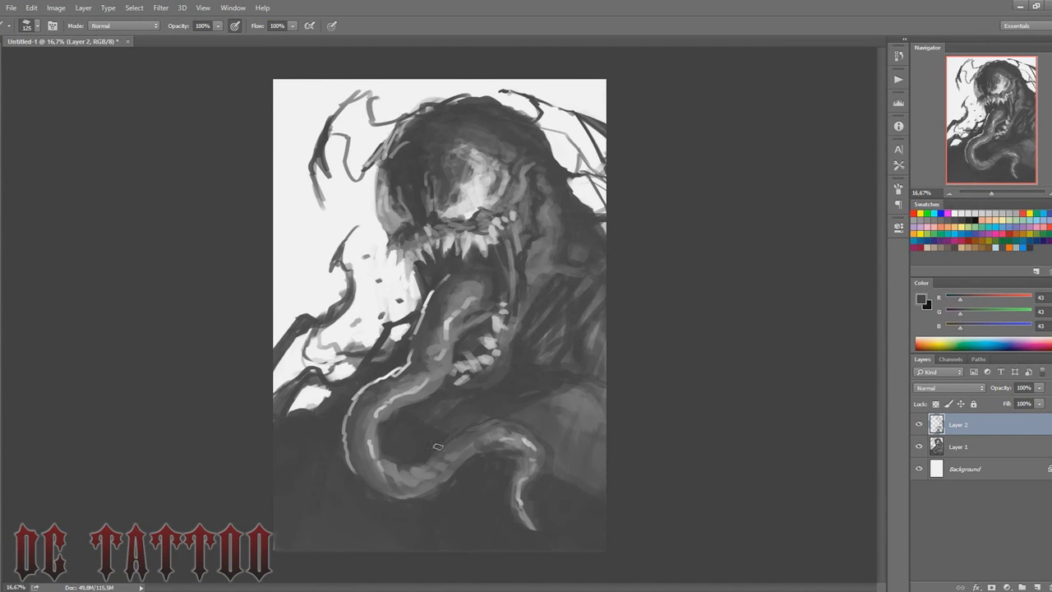
pyautogui.moveTo(402, 385); pyautogui.dragTo(448, 352)
# Step: Sample further greys around the mouth, then flip the canvas horizontally to check the drawing
pyautogui.keyDown('alt'); pyautogui.click(442, 338); pyautogui.keyUp('alt')
pyautogui.press(']')
pyautogui.press(']')
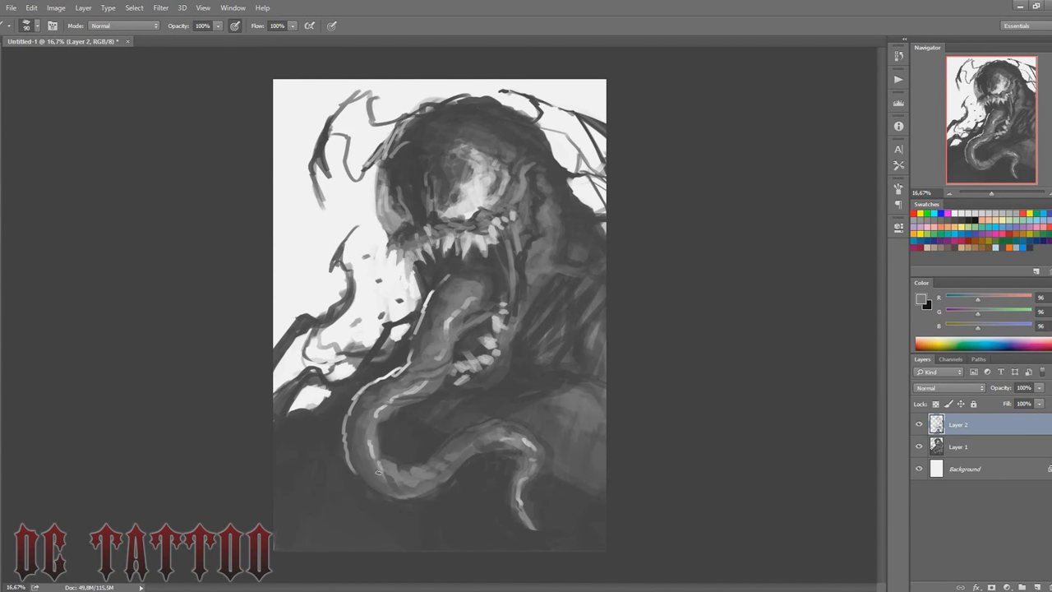
pyautogui.keyDown('alt'); pyautogui.click(378, 471); pyautogui.keyUp('alt')
pyautogui.press('[')
pyautogui.press('[')
pyautogui.press('[')
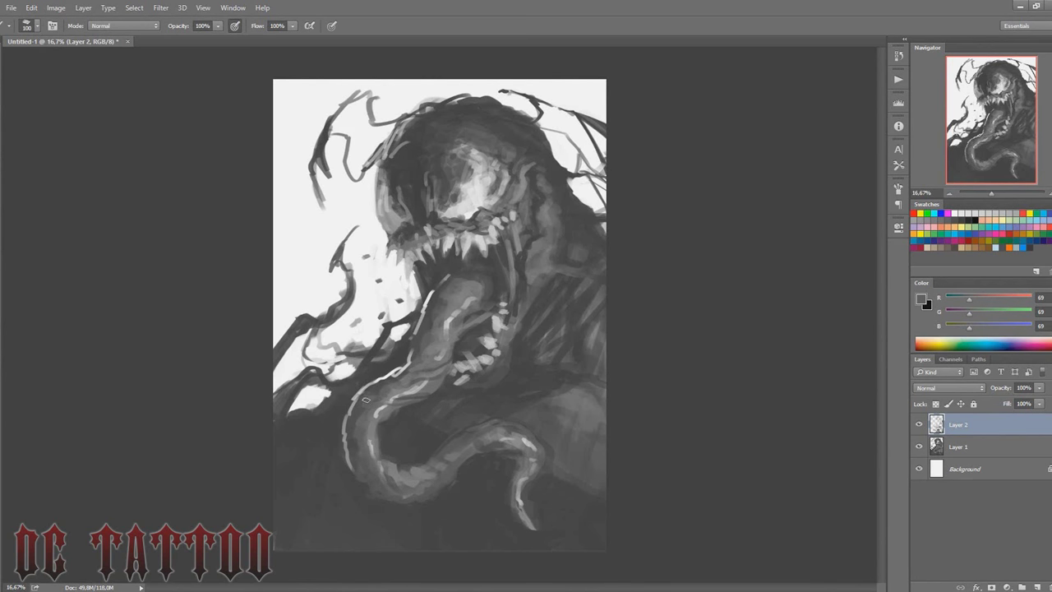
pyautogui.keyDown('alt'); pyautogui.click(490, 275); pyautogui.keyUp('alt')
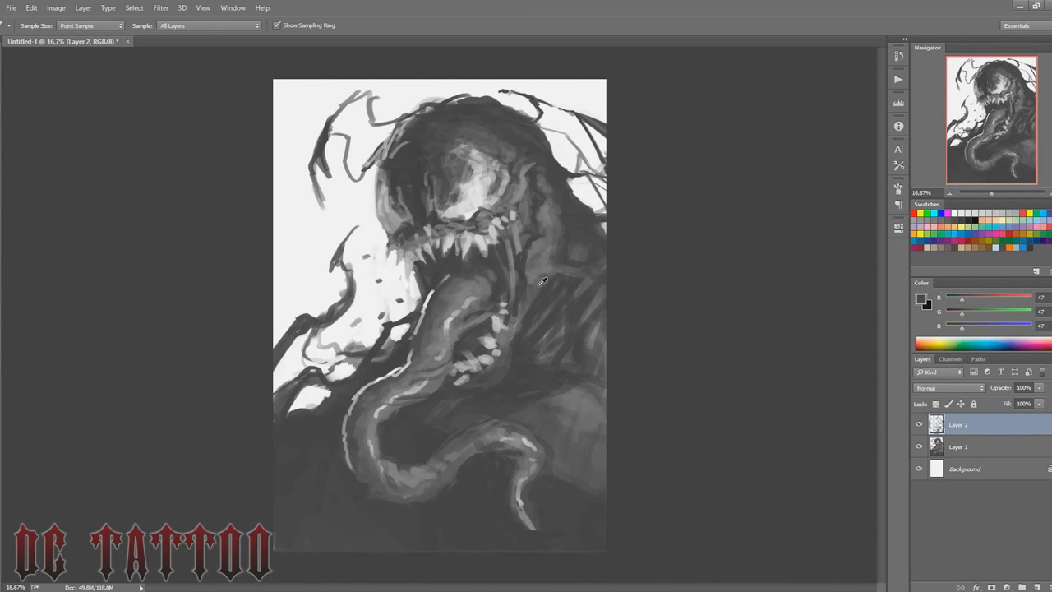
pyautogui.keyDown('alt'); pyautogui.click(525, 322); pyautogui.keyUp('alt')
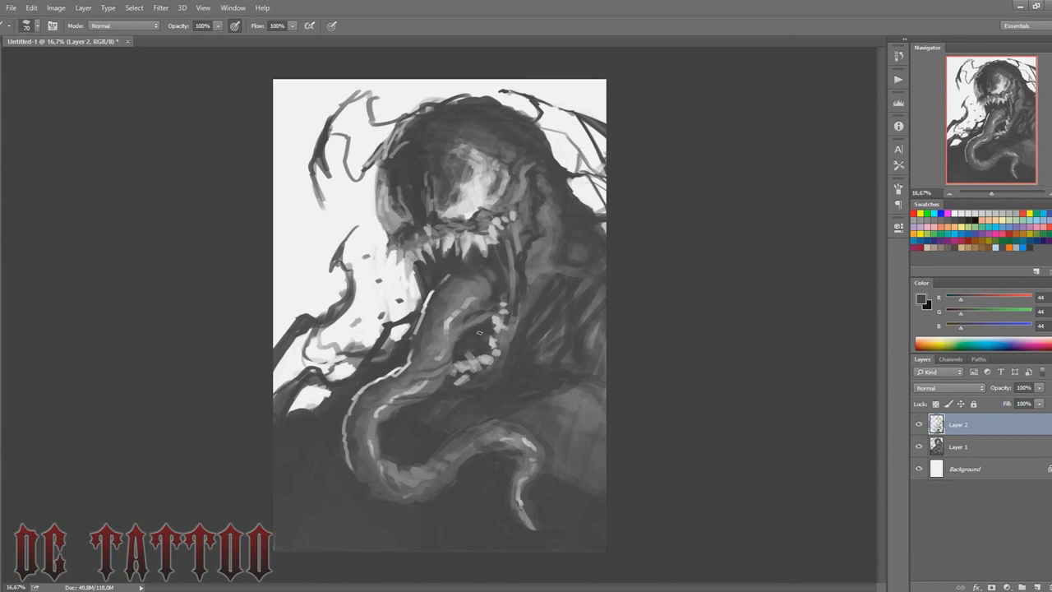
pyautogui.keyDown('alt'); pyautogui.click(468, 358); pyautogui.keyUp('alt')
pyautogui.press(']')
pyautogui.press(']')
pyautogui.press(']')
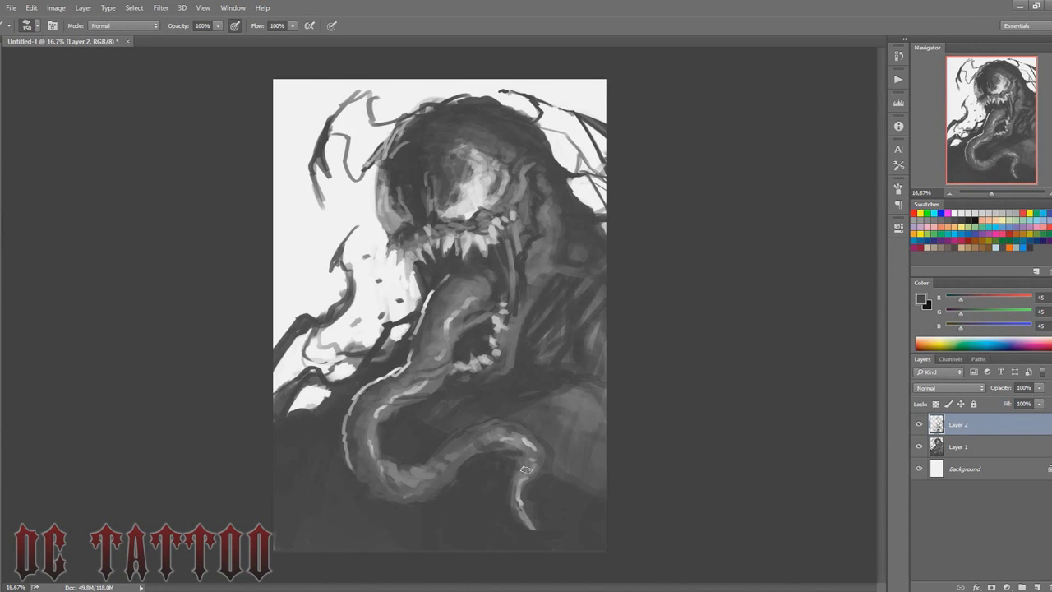
pyautogui.hotkey('ctrl', 'shift', 'h')
# Step: Sample dark, mid and light greys around the mouth and enlarge the brush
pyautogui.keyDown('alt'); pyautogui.click(425, 378); pyautogui.keyUp('alt')
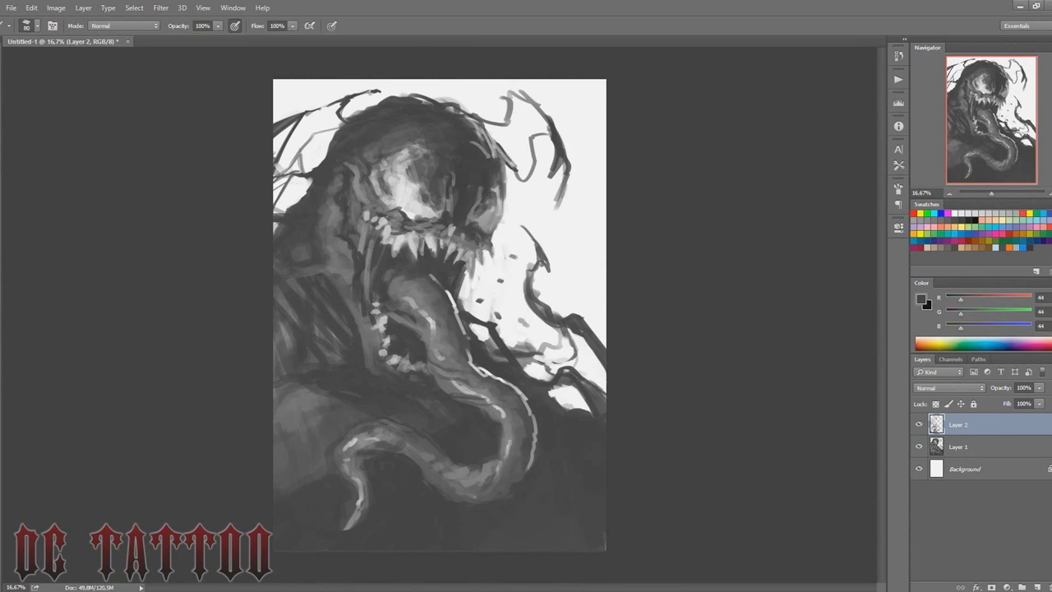
pyautogui.press(']')
pyautogui.keyDown('alt'); pyautogui.click(480, 227); pyautogui.keyUp('alt')
pyautogui.keyDown('alt'); pyautogui.click(487, 215); pyautogui.keyUp('alt')
pyautogui.keyDown('alt'); pyautogui.click(485, 241); pyautogui.keyUp('alt')
pyautogui.press(']')
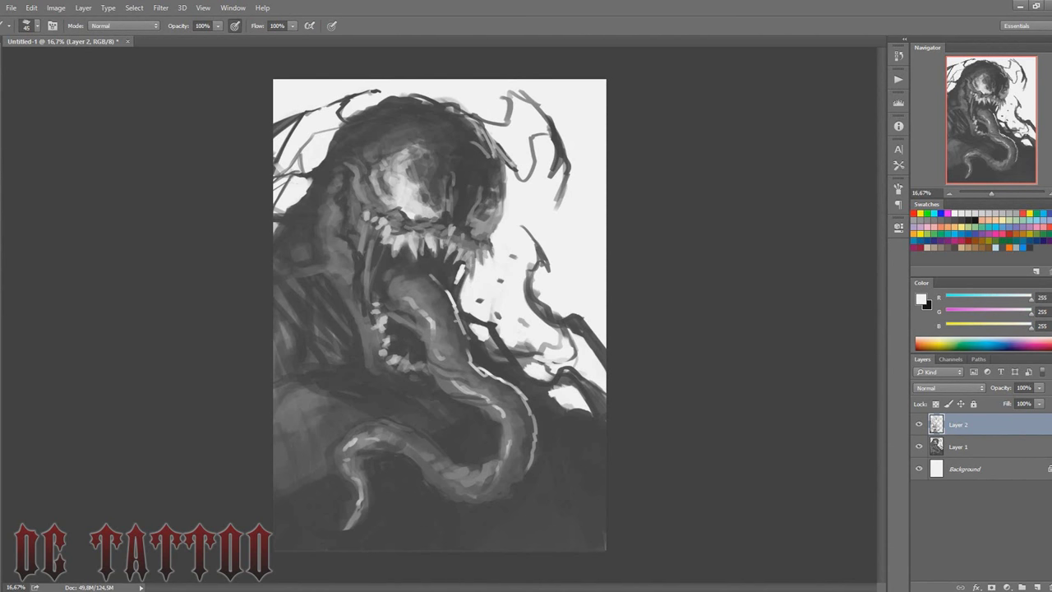
pyautogui.keyDown('alt'); pyautogui.click(314, 237); pyautogui.keyUp('alt')
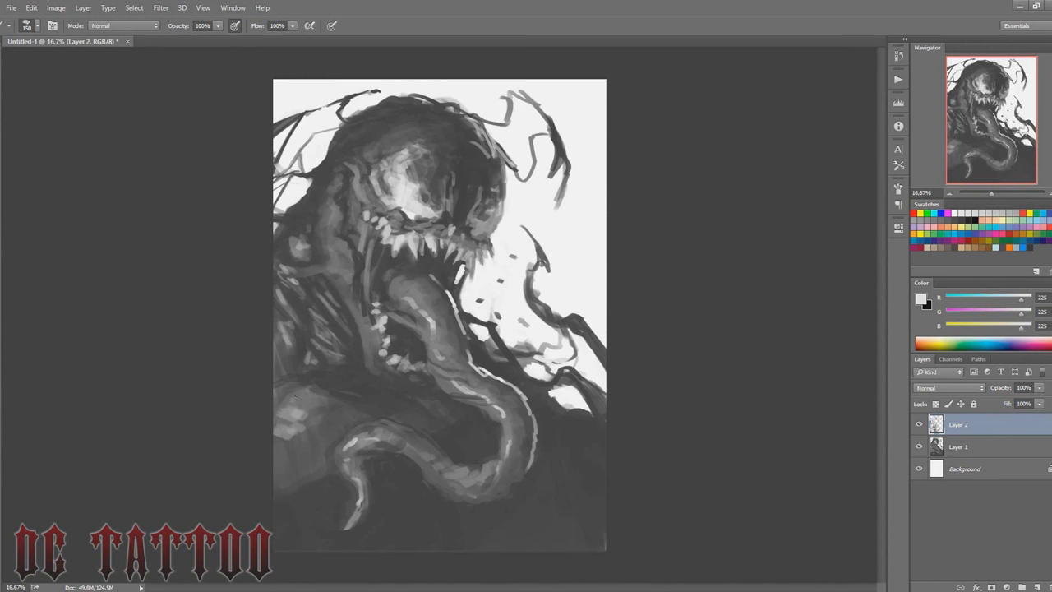
pyautogui.press(']')
pyautogui.press(']')
pyautogui.press(']')
# Step: Pick mid greys and white, then paint white highlight strokes on the lower body
pyautogui.keyDown('alt'); pyautogui.click(307, 420); pyautogui.keyUp('alt')
pyautogui.press('[')
pyautogui.press('[')
pyautogui.press('[')
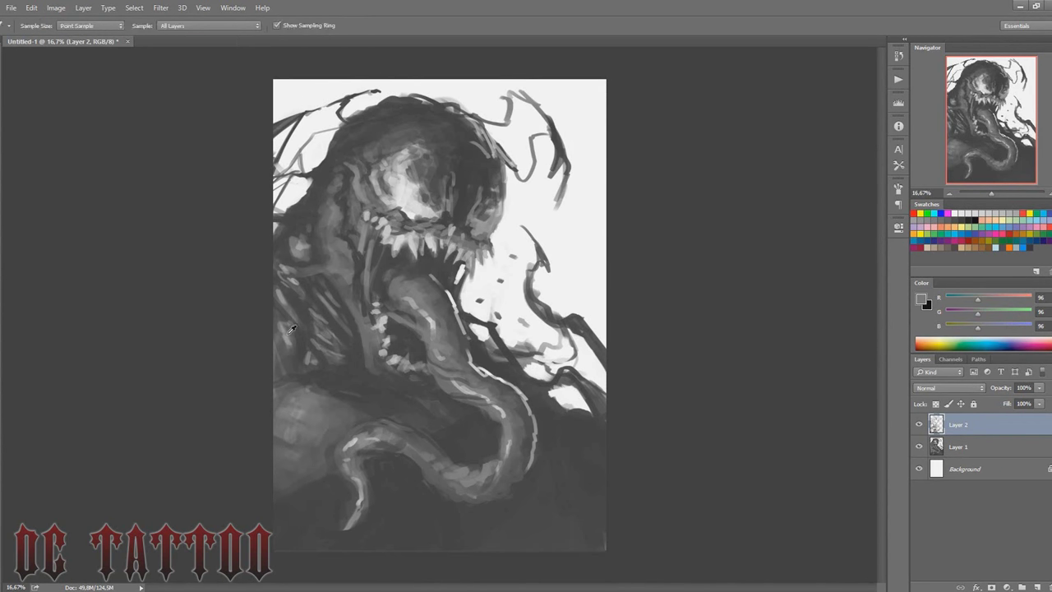
pyautogui.keyDown('alt'); pyautogui.click(295, 371); pyautogui.keyUp('alt')
pyautogui.keyDown('alt'); pyautogui.click(304, 353); pyautogui.keyUp('alt')
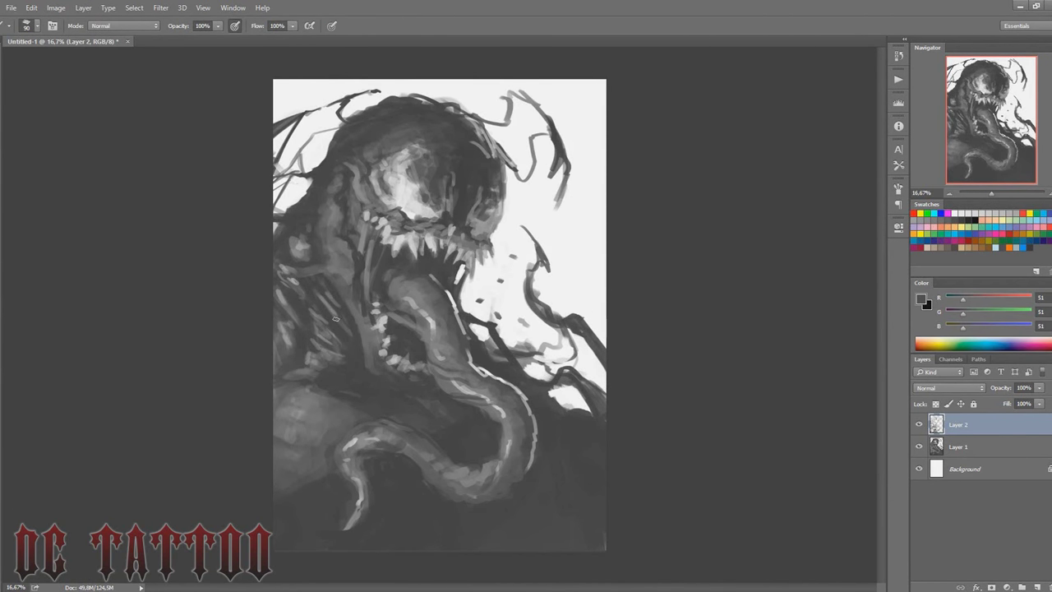
pyautogui.press(']')
pyautogui.keyDown('alt'); pyautogui.click(568, 391); pyautogui.keyUp('alt')
pyautogui.moveTo(558, 415)
pyautogui.mouseDown()
pyautogui.moveTo(575, 408)
pyautogui.moveTo(598, 472)
pyautogui.mouseUp()
# Step: Add a white highlight along the tongue and darken the tongue's upper part
pyautogui.keyDown('alt'); pyautogui.click(599, 375); pyautogui.keyUp('alt')
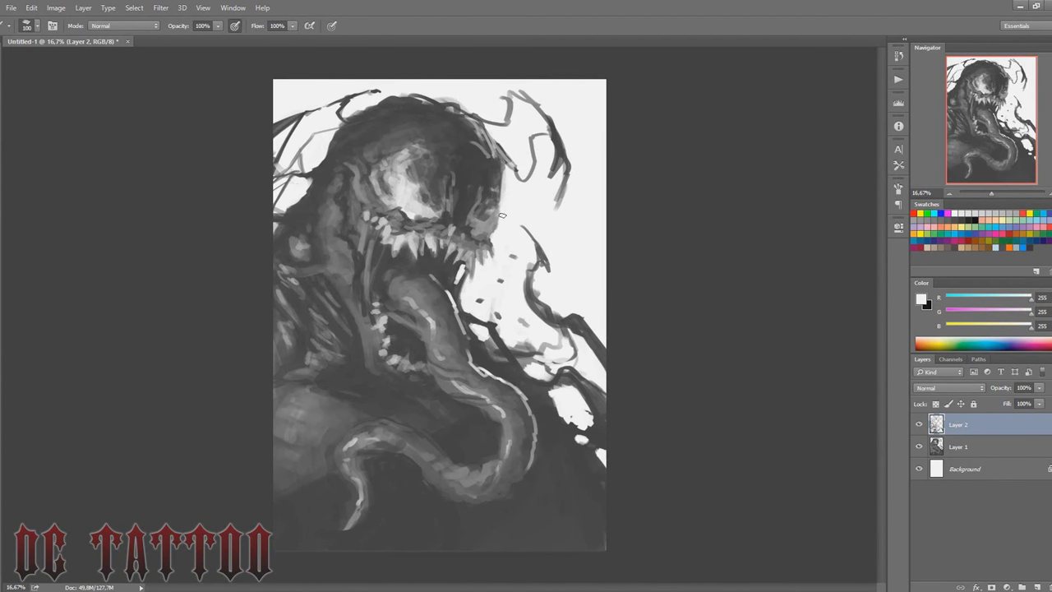
pyautogui.press('alt')
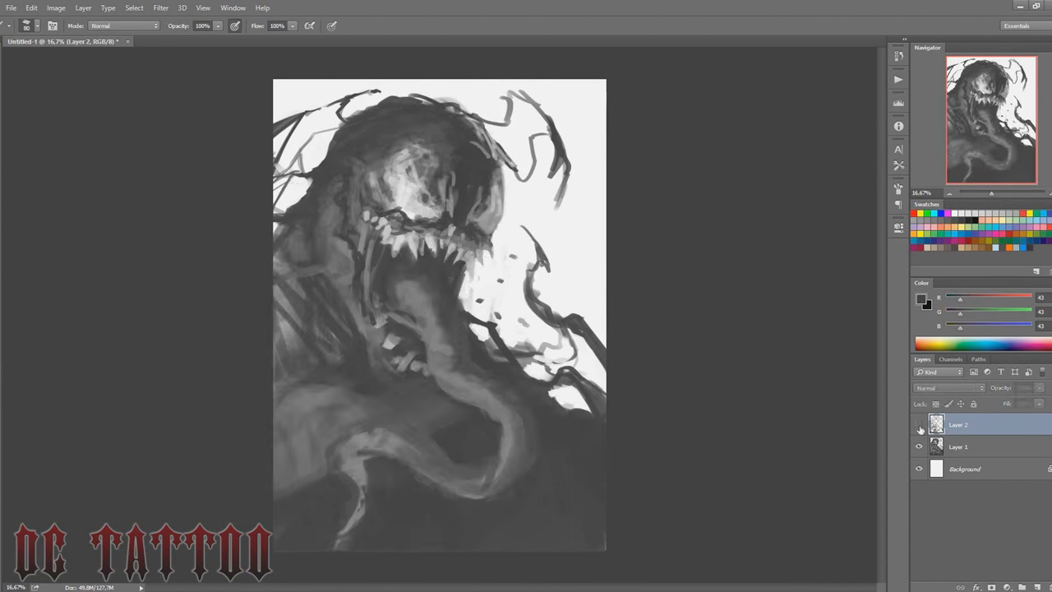
pyautogui.keyDown('alt'); pyautogui.click(561, 320); pyautogui.keyUp('alt')
pyautogui.moveTo(389, 421); pyautogui.dragTo(445, 454)
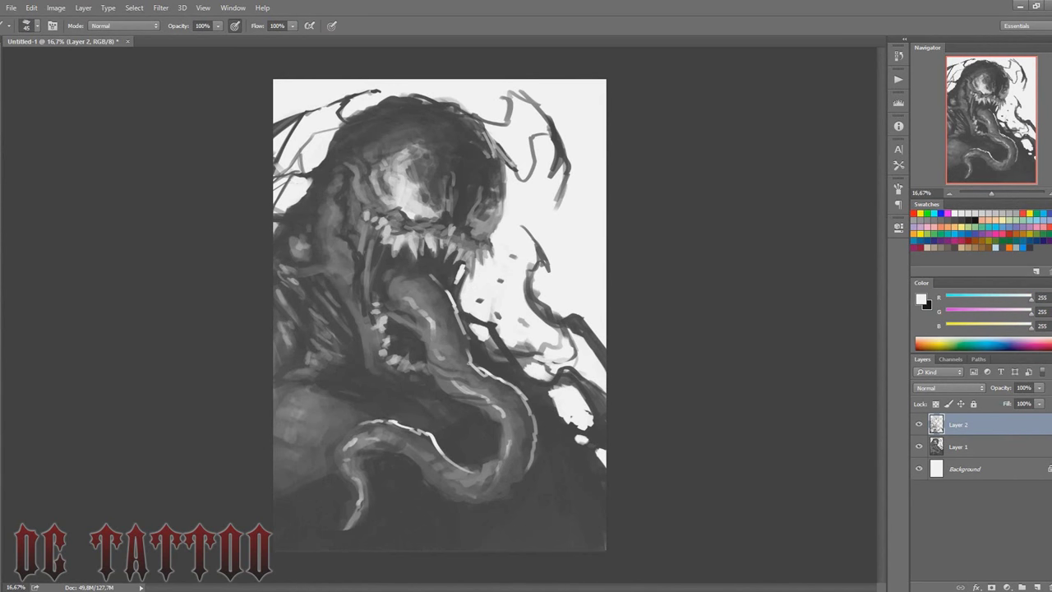
pyautogui.keyDown('alt'); pyautogui.click(425, 332); pyautogui.keyUp('alt')
pyautogui.moveTo(421, 280)
pyautogui.mouseDown()
pyautogui.moveTo(451, 314)
pyautogui.moveTo(432, 307)
pyautogui.mouseUp()
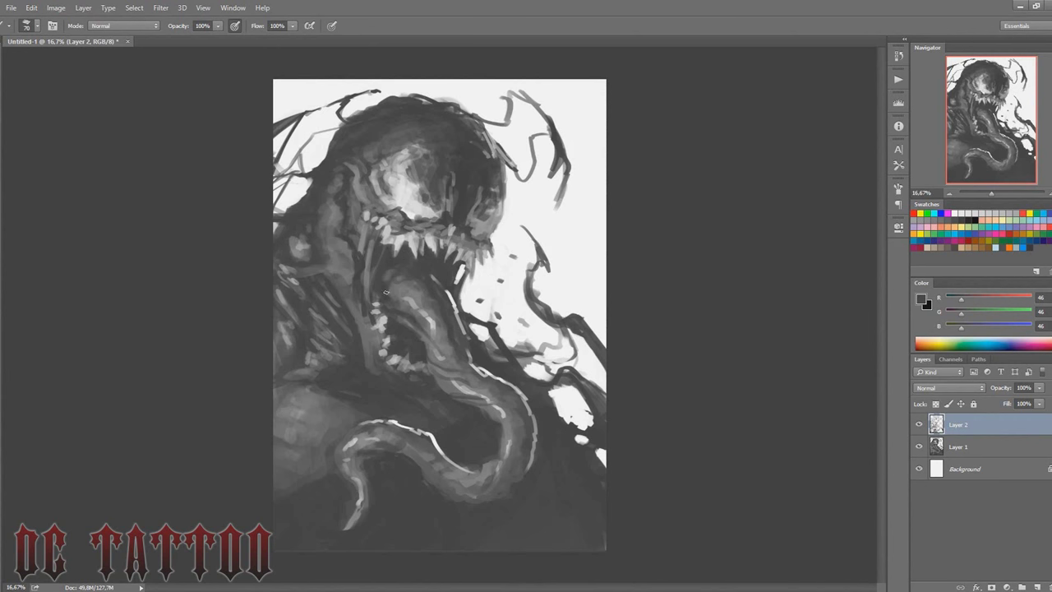
# Step: Darken the tongue's right edge and paint mid-grey strokes along its left side
pyautogui.press('[')
pyautogui.press('[')
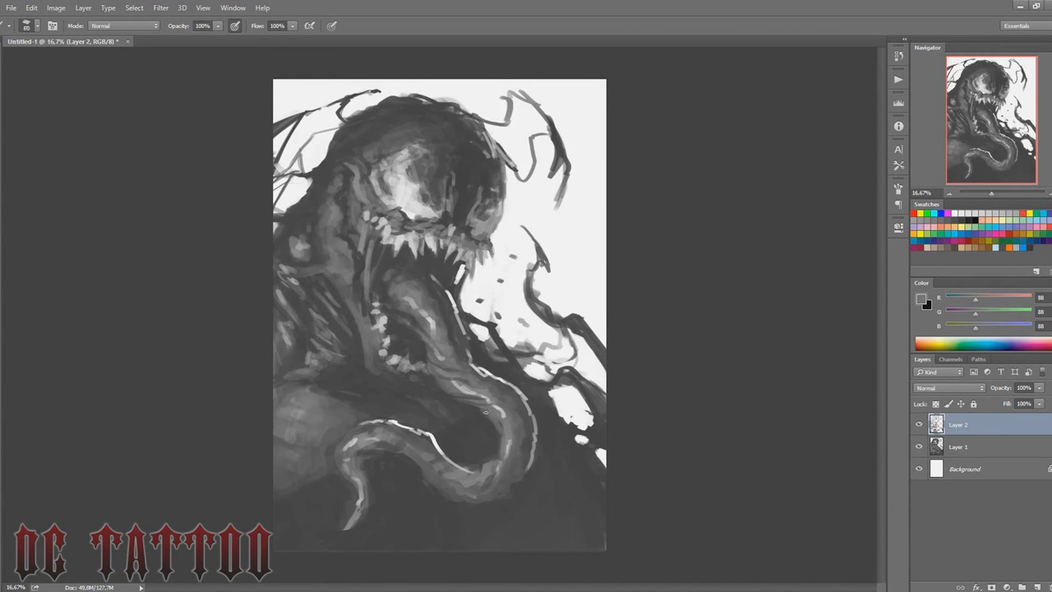
pyautogui.keyDown('alt'); pyautogui.click(493, 424); pyautogui.keyUp('alt')
pyautogui.moveTo(517, 396)
pyautogui.mouseDown()
pyautogui.moveTo(508, 433)
pyautogui.moveTo(519, 455)
pyautogui.moveTo(435, 470)
pyautogui.mouseUp()
pyautogui.keyDown('alt'); pyautogui.click(436, 473); pyautogui.keyUp('alt')
pyautogui.press(']')
pyautogui.press(']')
pyautogui.press(']')
pyautogui.moveTo(366, 427); pyautogui.dragTo(340, 450)
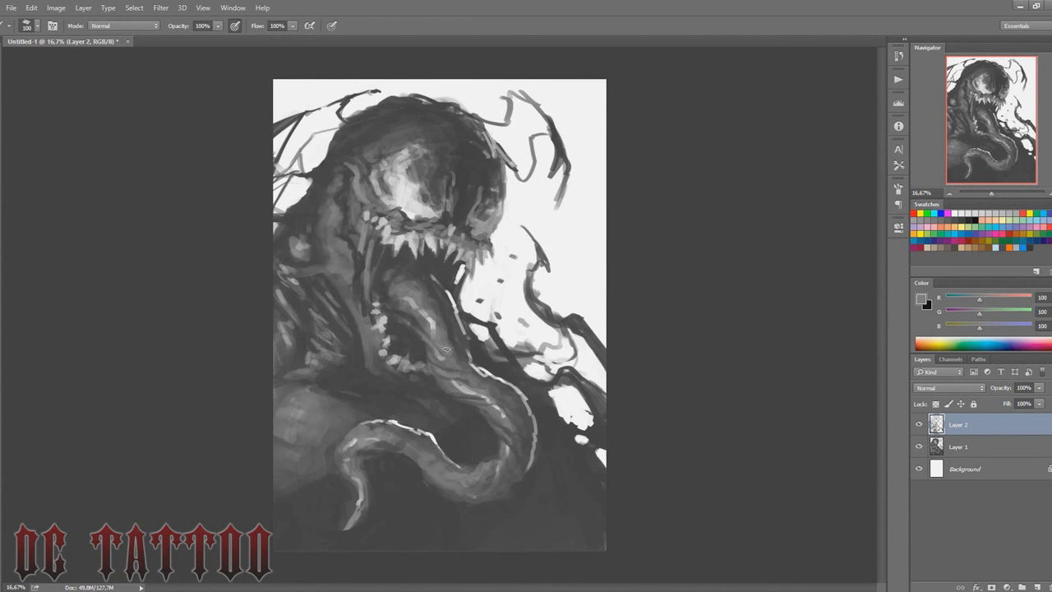
# Step: Add fine white highlights on the tongue tip and a dark stroke across the tongue
pyautogui.press('[')
pyautogui.press('[')
pyautogui.press('[')
pyautogui.keyDown('alt'); pyautogui.click(420, 455); pyautogui.keyUp('alt')
pyautogui.moveTo(418, 454); pyautogui.dragTo(433, 469)
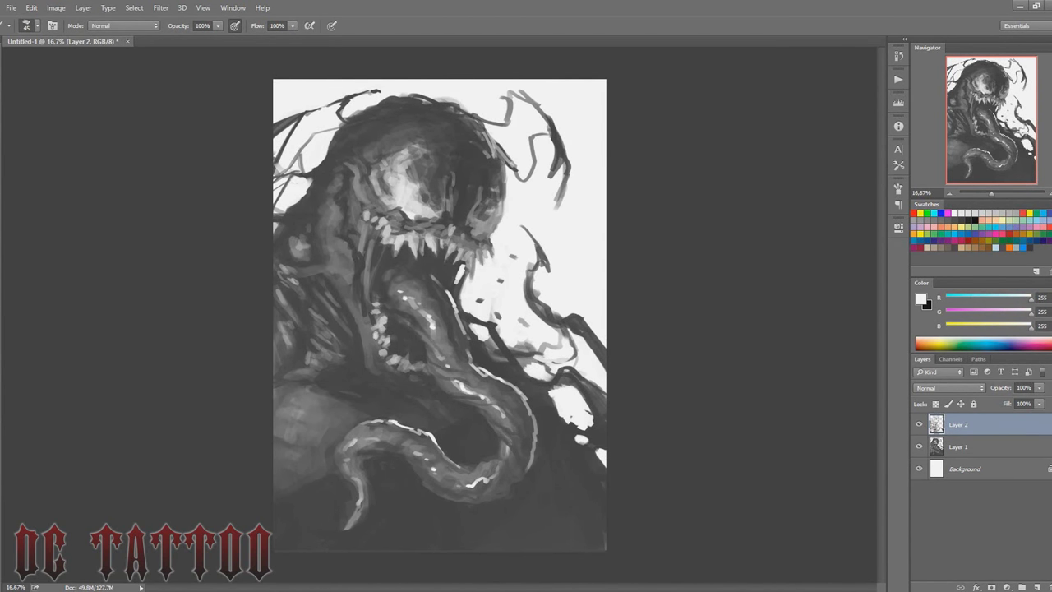
pyautogui.press(']')
pyautogui.press(']')
pyautogui.keyDown('alt'); pyautogui.click(380, 316); pyautogui.keyUp('alt')
pyautogui.moveTo(381, 311); pyautogui.dragTo(376, 335)
# Step: Create a new empty Layer 3 above Layer 2
pyautogui.keyDown('alt'); pyautogui.click(449, 241); pyautogui.keyUp('alt')
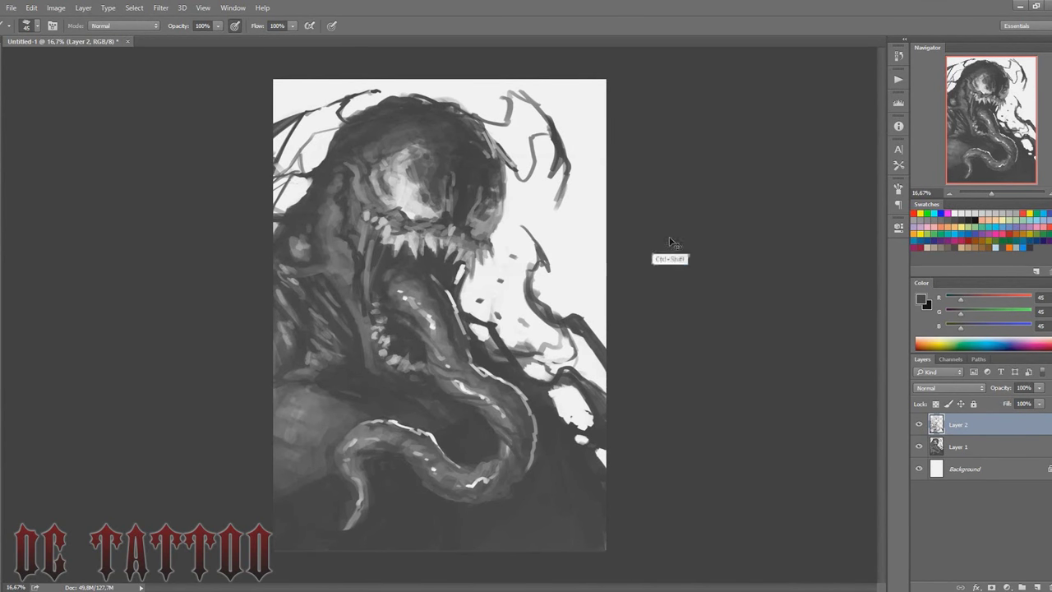
pyautogui.hotkey('ctrl', 'shift', 'alt', 'n')
pyautogui.keyDown('alt'); pyautogui.click(415, 204); pyautogui.keyUp('alt')
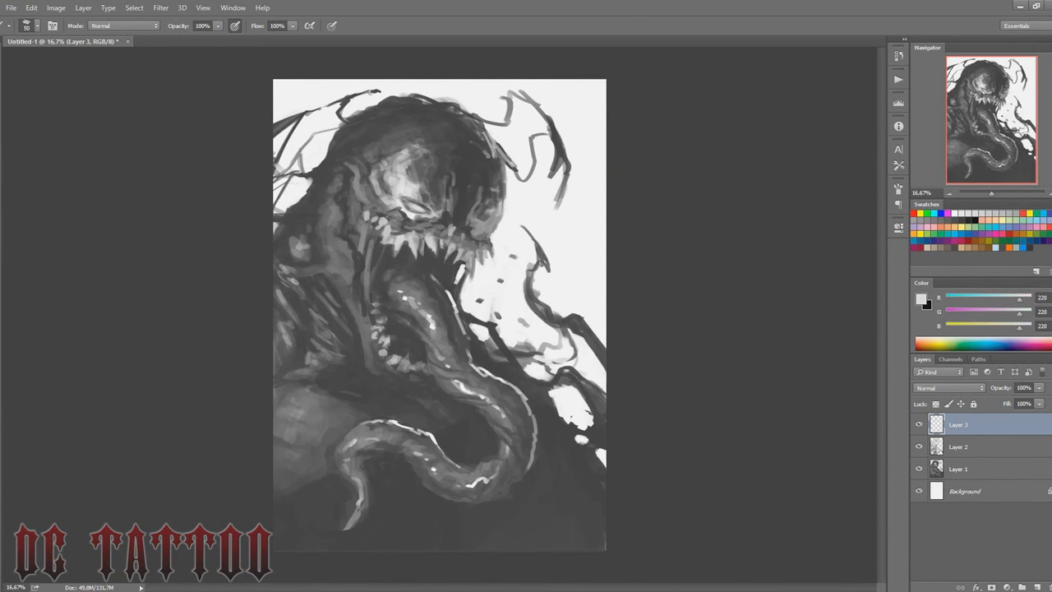
# Step: Sample light, near-white and dark greys around the eye and shrink the brush for detail
pyautogui.press(']')
pyautogui.press(']')
pyautogui.press(']')
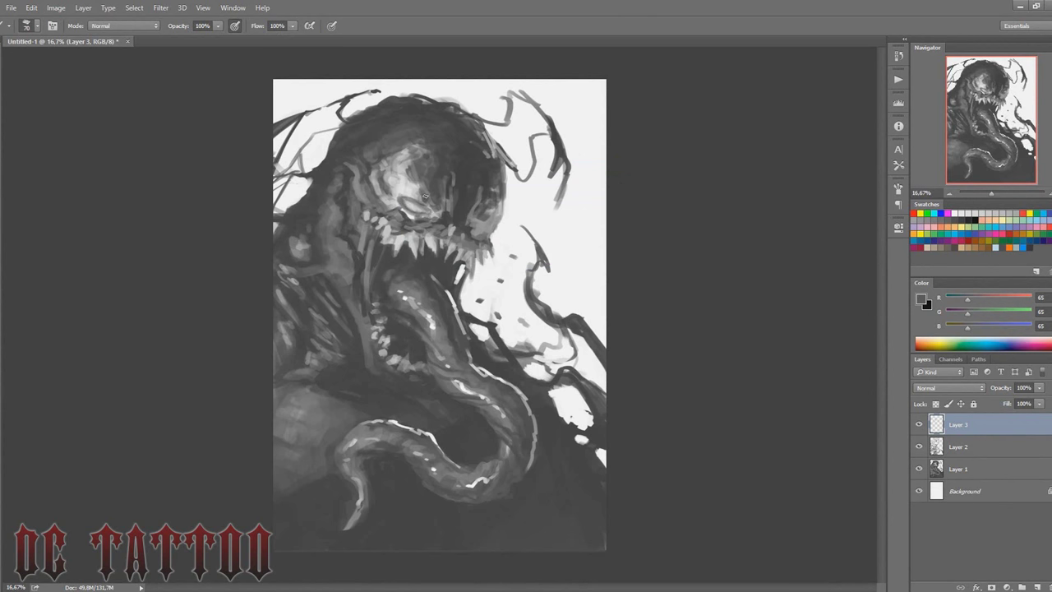
pyautogui.press('[')
pyautogui.press('[')
pyautogui.keyDown('alt'); pyautogui.click(425, 195); pyautogui.keyUp('alt')
pyautogui.keyDown('alt'); pyautogui.click(413, 193); pyautogui.keyUp('alt')
pyautogui.press('[')
pyautogui.press('[')
pyautogui.press('[')
pyautogui.keyDown('alt'); pyautogui.click(414, 201); pyautogui.keyUp('alt')
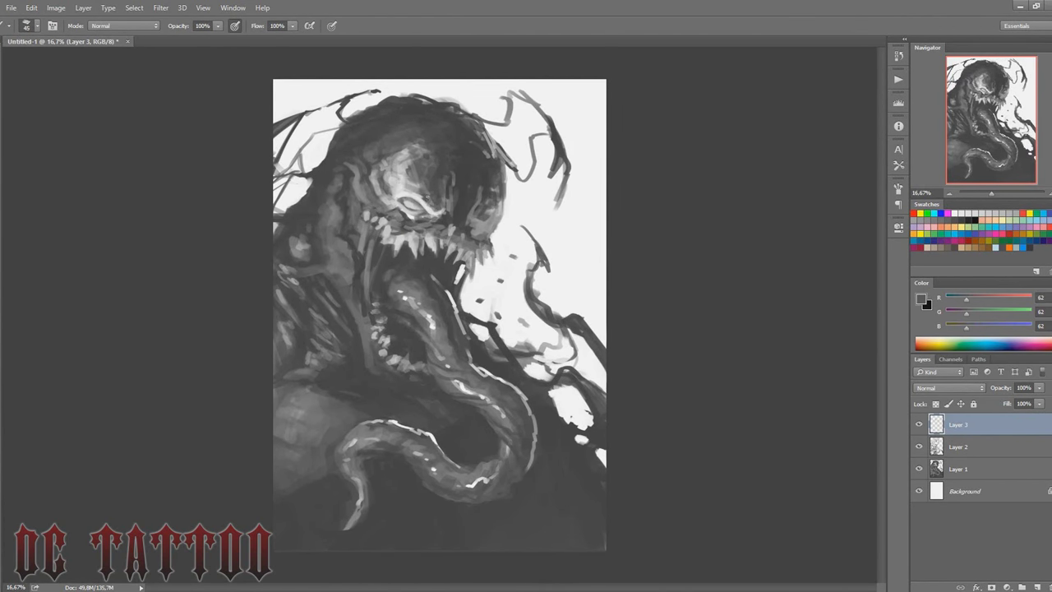
pyautogui.keyDown('alt'); pyautogui.click(399, 185); pyautogui.keyUp('alt')
pyautogui.press('[')
pyautogui.press('[')
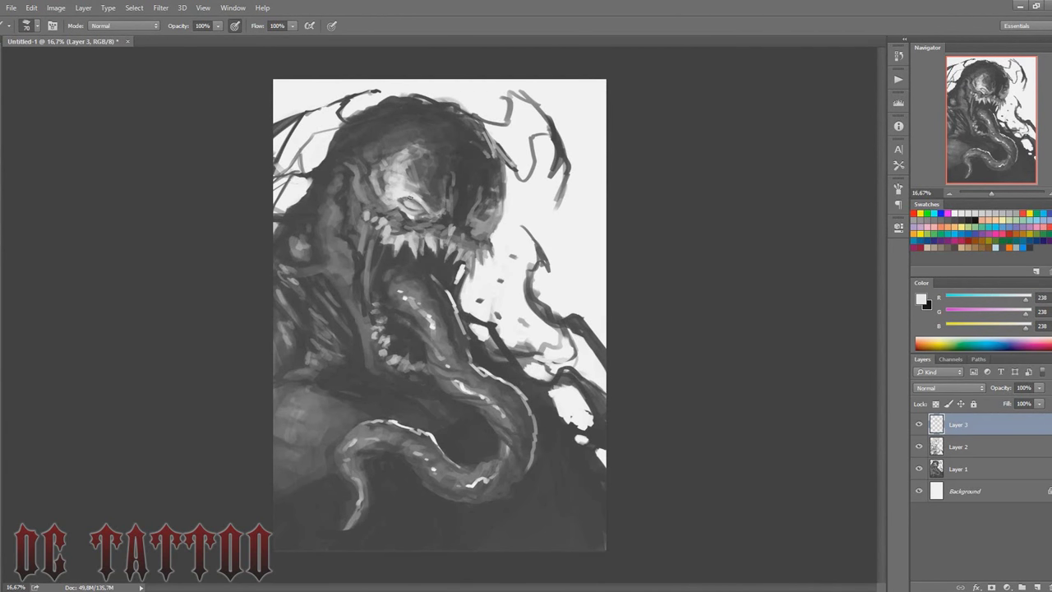
pyautogui.keyDown('alt'); pyautogui.click(401, 186); pyautogui.keyUp('alt')
# Step: Paint dark detail strokes around the eye and across the face
pyautogui.keyDown('alt'); pyautogui.click(381, 157); pyautogui.keyUp('alt')
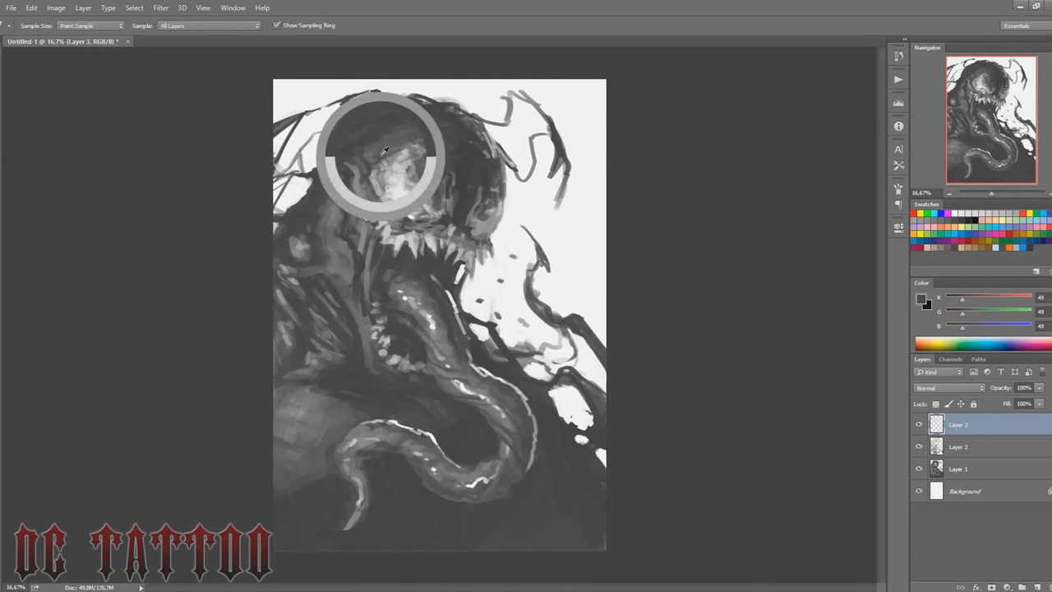
pyautogui.keyDown('alt'); pyautogui.click(401, 186); pyautogui.keyUp('alt')
pyautogui.moveTo(402, 185); pyautogui.dragTo(449, 210)
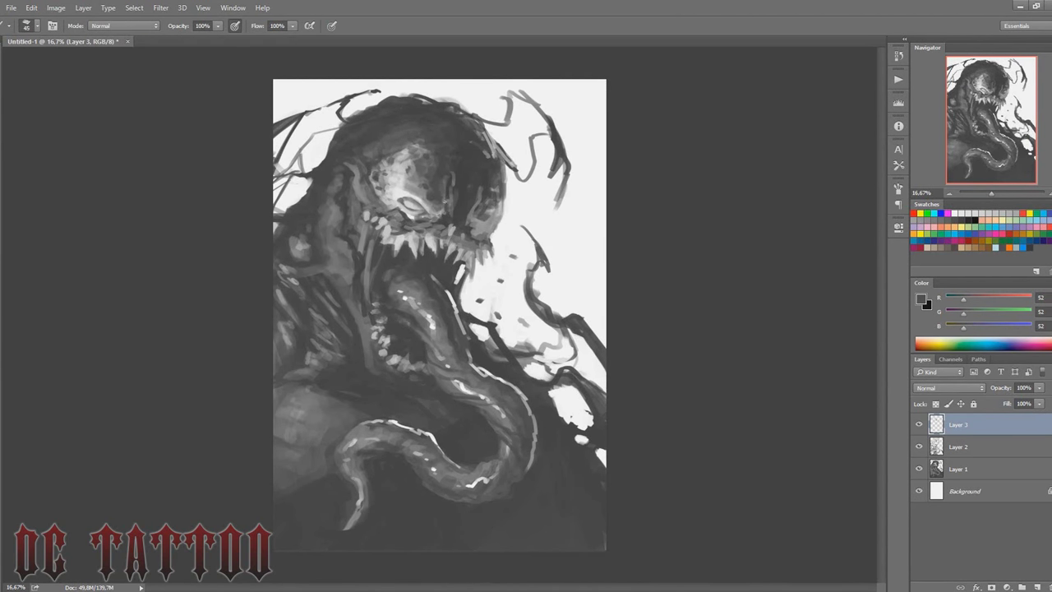
pyautogui.press('[')
pyautogui.press('[')
pyautogui.moveTo(443, 174); pyautogui.dragTo(453, 211)
pyautogui.press(']')
pyautogui.press(']')
# Step: Resample mid, light and dark face tones and adjust the brush for brow detail
pyautogui.keyDown('alt'); pyautogui.click(404, 209); pyautogui.keyUp('alt')
pyautogui.press(']')
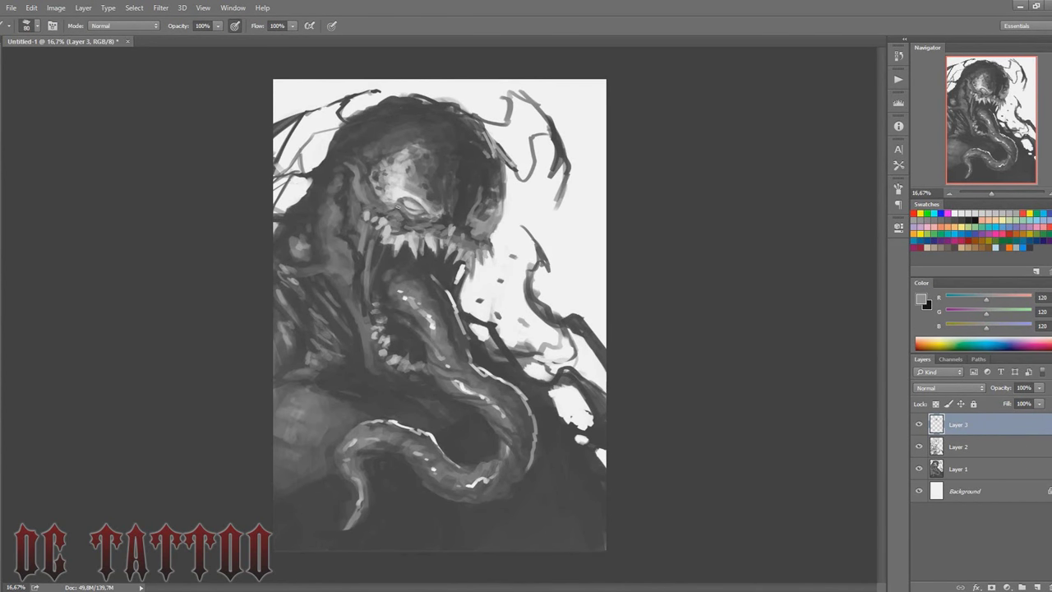
pyautogui.press('[')
pyautogui.press('[')
pyautogui.press('[')
pyautogui.keyDown('alt'); pyautogui.click(406, 190); pyautogui.keyUp('alt')
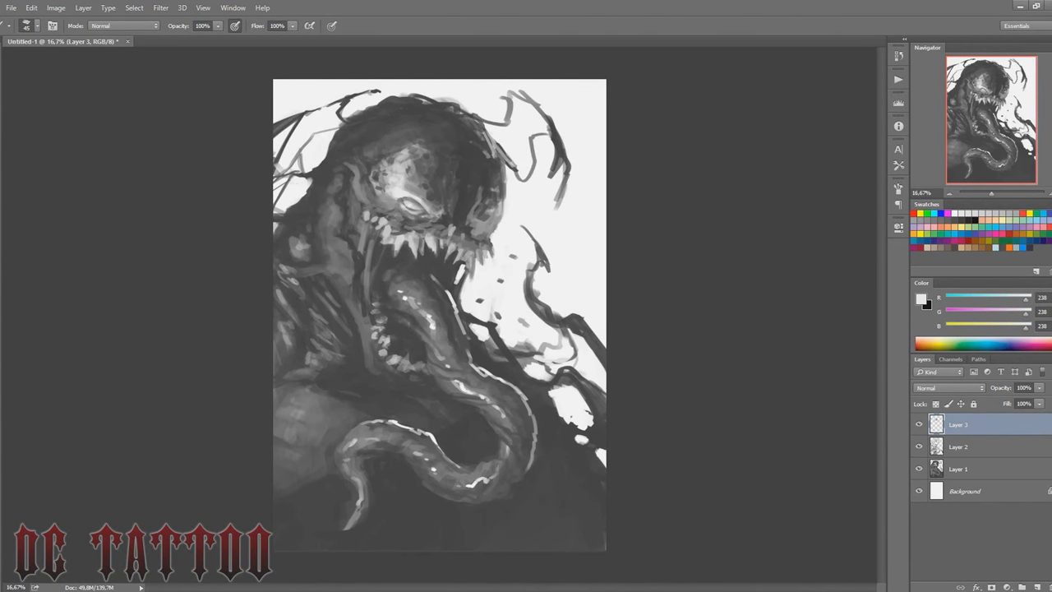
pyautogui.keyDown('alt'); pyautogui.click(427, 140); pyautogui.keyUp('alt')
pyautogui.press(']')
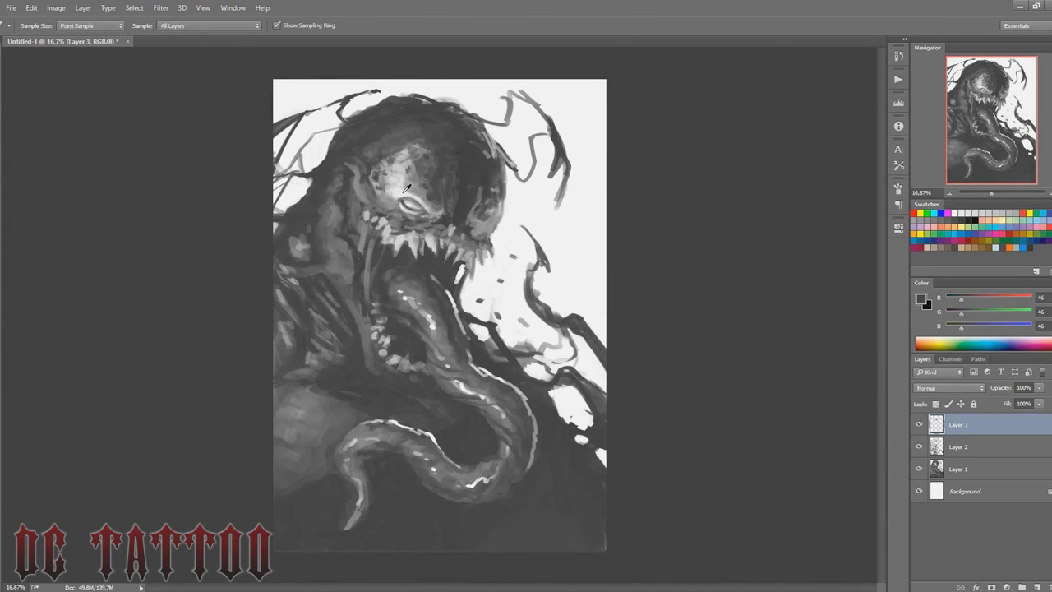
pyautogui.keyDown('alt'); pyautogui.click(413, 207); pyautogui.keyUp('alt')
pyautogui.press(']')
pyautogui.press(']')
pyautogui.press(']')
# Step: Pick final light and dark face tones and flip the canvas horizontally back
pyautogui.keyDown('alt'); pyautogui.click(424, 199); pyautogui.keyUp('alt')
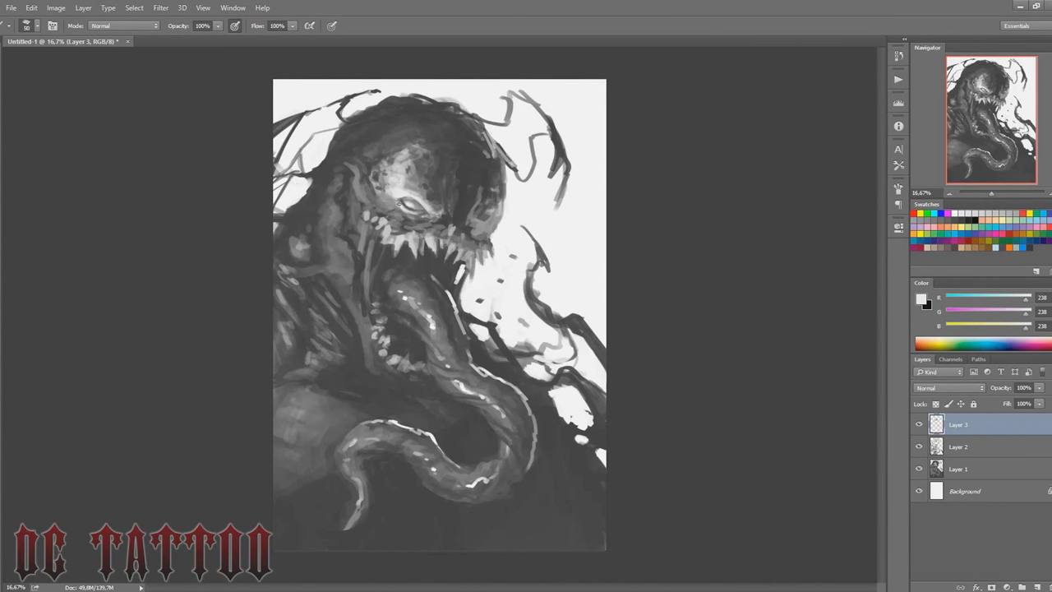
pyautogui.keyDown('alt'); pyautogui.click(393, 203); pyautogui.keyUp('alt')
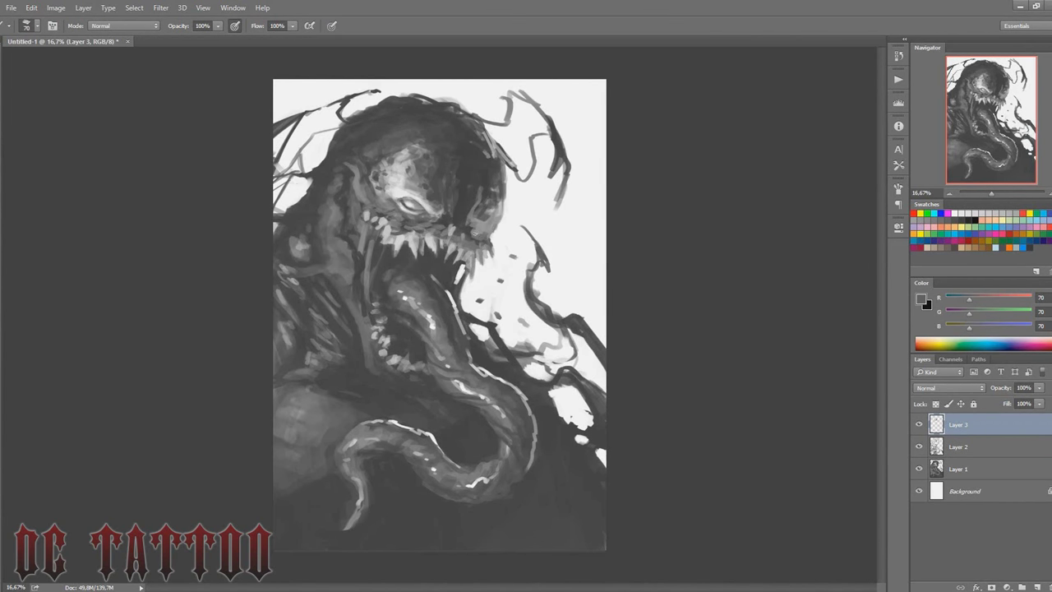
pyautogui.keyDown('alt'); pyautogui.click(412, 189); pyautogui.keyUp('alt')
pyautogui.hotkey('shift', 'h')
# Step: Nudge Layer 3's face strokes upward into place, then add a new Layer 4 for painting
pyautogui.press('v')
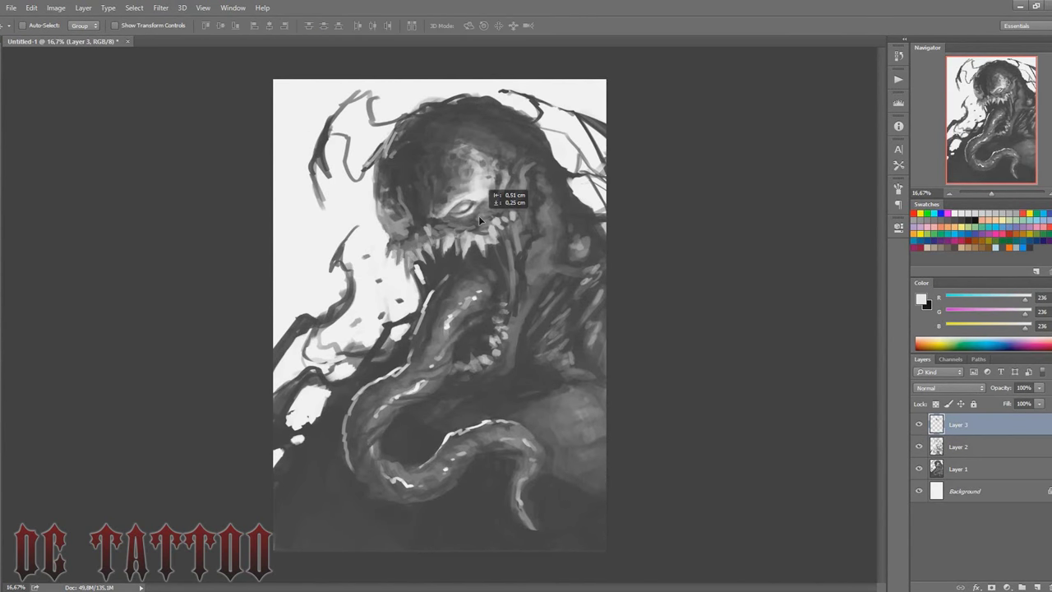
pyautogui.moveTo(478, 215); pyautogui.dragTo(480, 208)
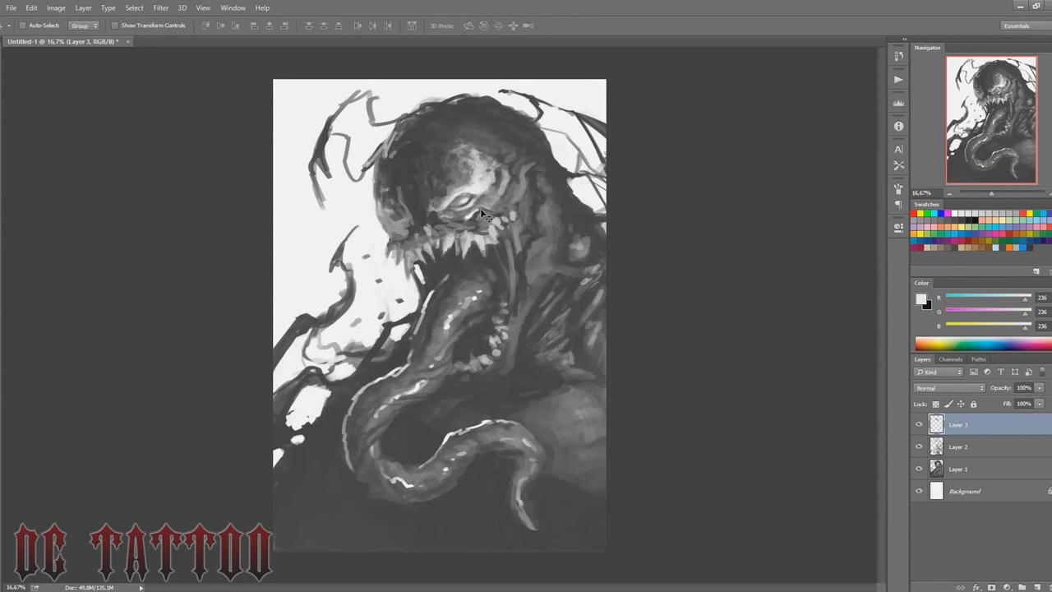
pyautogui.moveTo(481, 209)
pyautogui.mouseDown()
pyautogui.moveTo(484, 194)
pyautogui.moveTo(492, 200)
pyautogui.mouseUp()
pyautogui.hotkey('ctrl', 'shift', 'n')
pyautogui.press('Return')
pyautogui.press('b')
pyautogui.press('x')
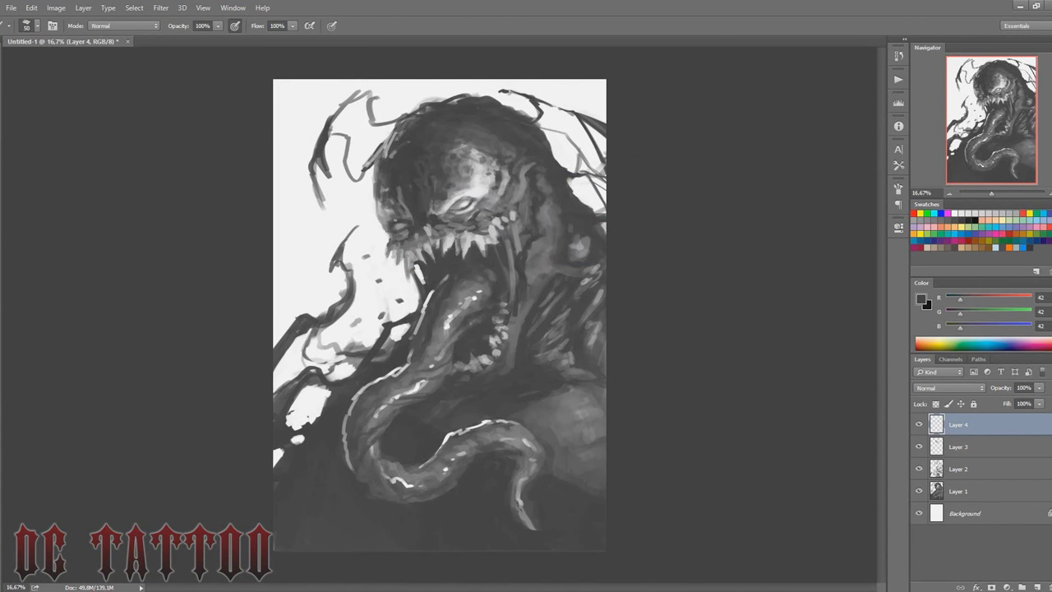
# Step: Sample greys from the head and brush light shading across Venom's forehead
pyautogui.keyDown('alt'); pyautogui.click(391, 220); pyautogui.keyUp('alt')
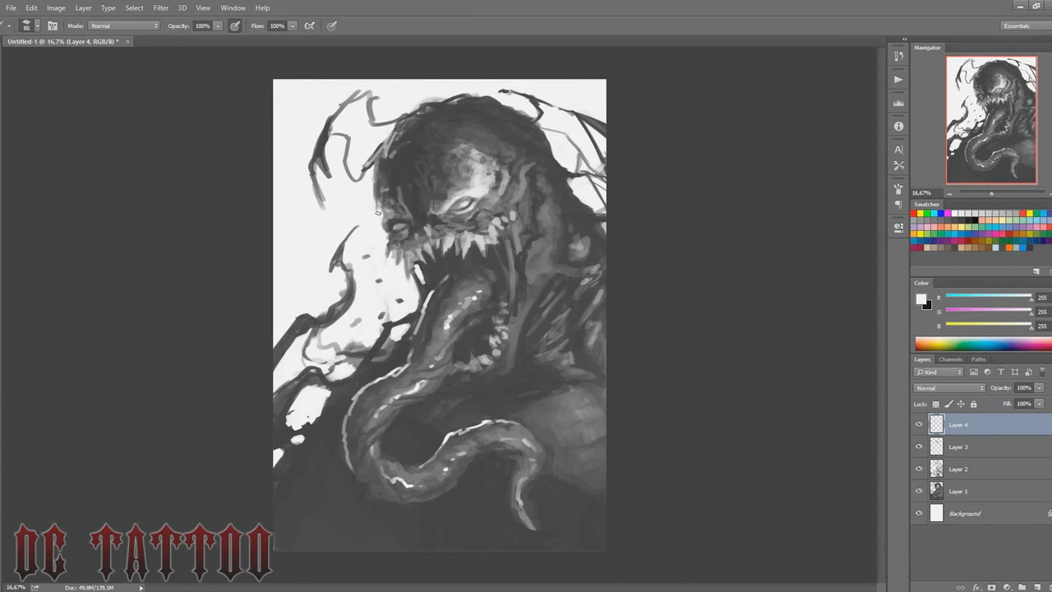
pyautogui.keyDown('alt'); pyautogui.click(382, 167); pyautogui.keyUp('alt')
pyautogui.keyDown('alt'); pyautogui.click(388, 197); pyautogui.keyUp('alt')
pyautogui.keyDown('alt'); pyautogui.click(408, 211); pyautogui.keyUp('alt')
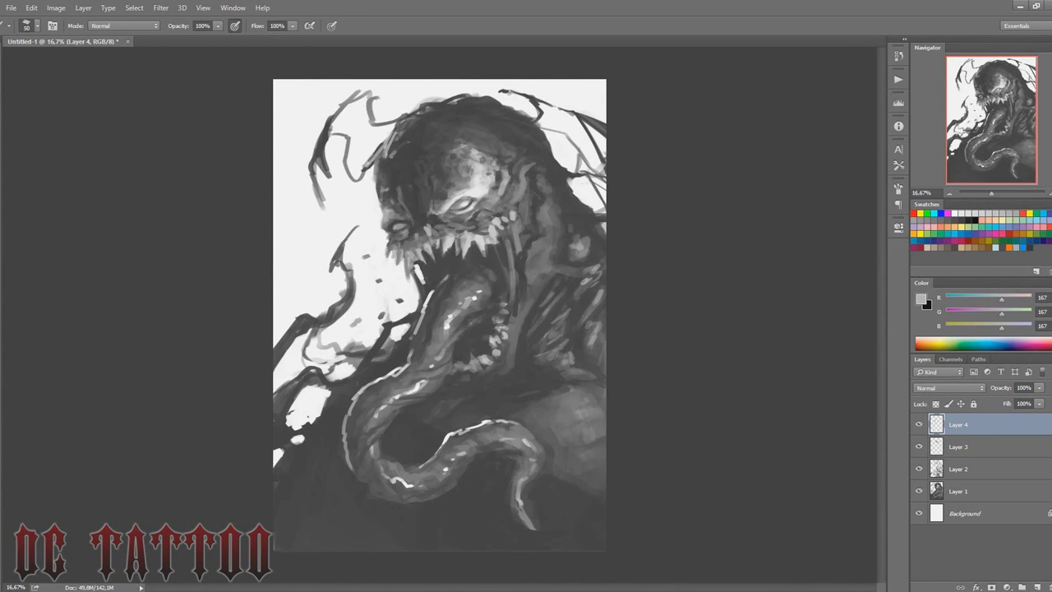
pyautogui.press(']')
pyautogui.press(']')
pyautogui.press(']')
pyautogui.keyDown('alt'); pyautogui.click(456, 215); pyautogui.keyUp('alt')
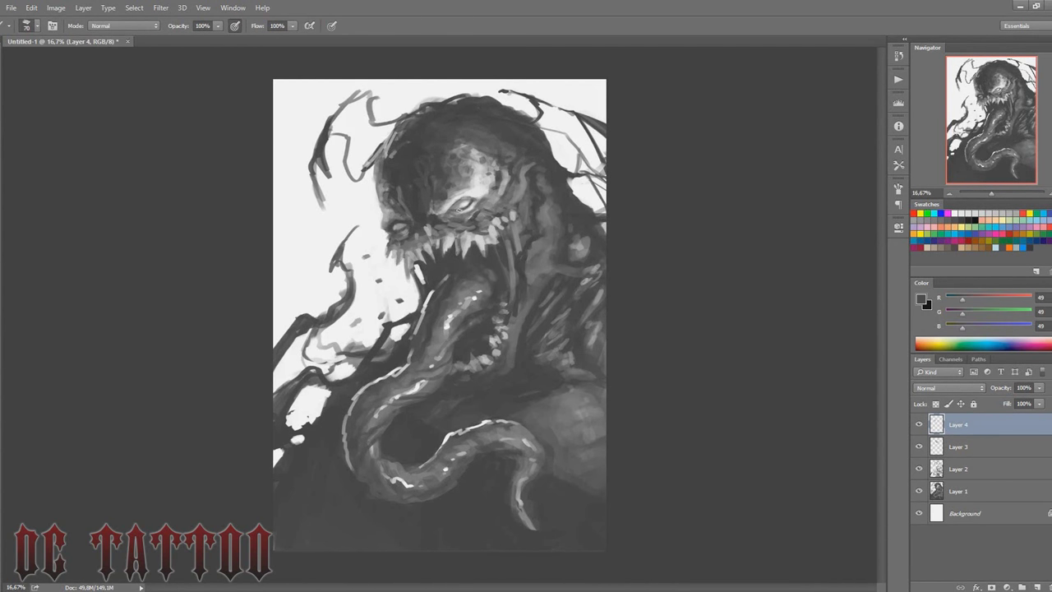
pyautogui.keyDown('alt'); pyautogui.click(484, 109); pyautogui.keyUp('alt')
pyautogui.moveTo(465, 148); pyautogui.dragTo(460, 161)
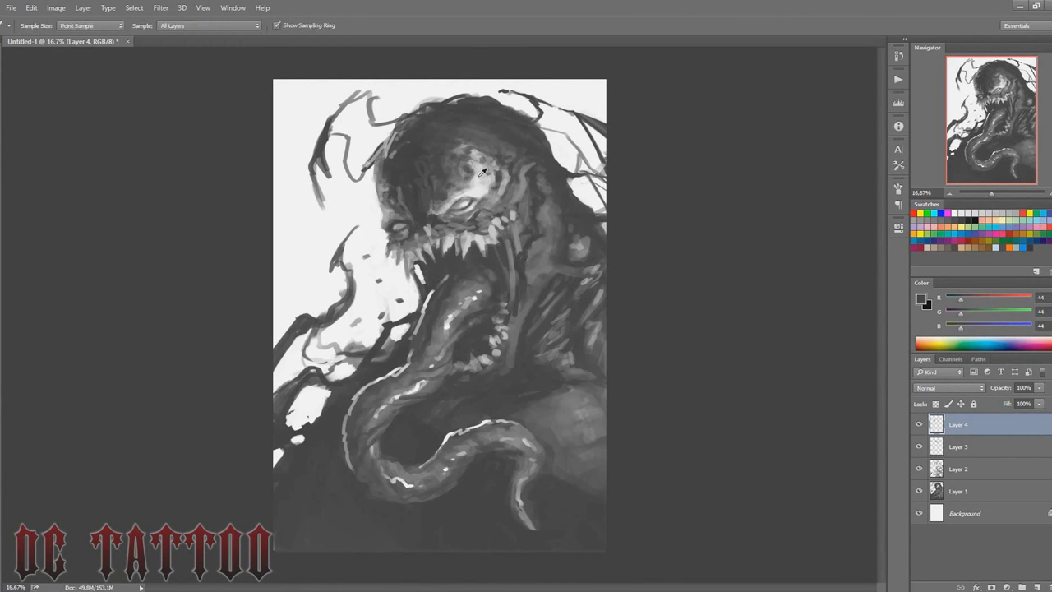
pyautogui.keyDown('alt'); pyautogui.click(492, 189); pyautogui.keyUp('alt')
pyautogui.press(']')
pyautogui.press(']')
pyautogui.press(']')
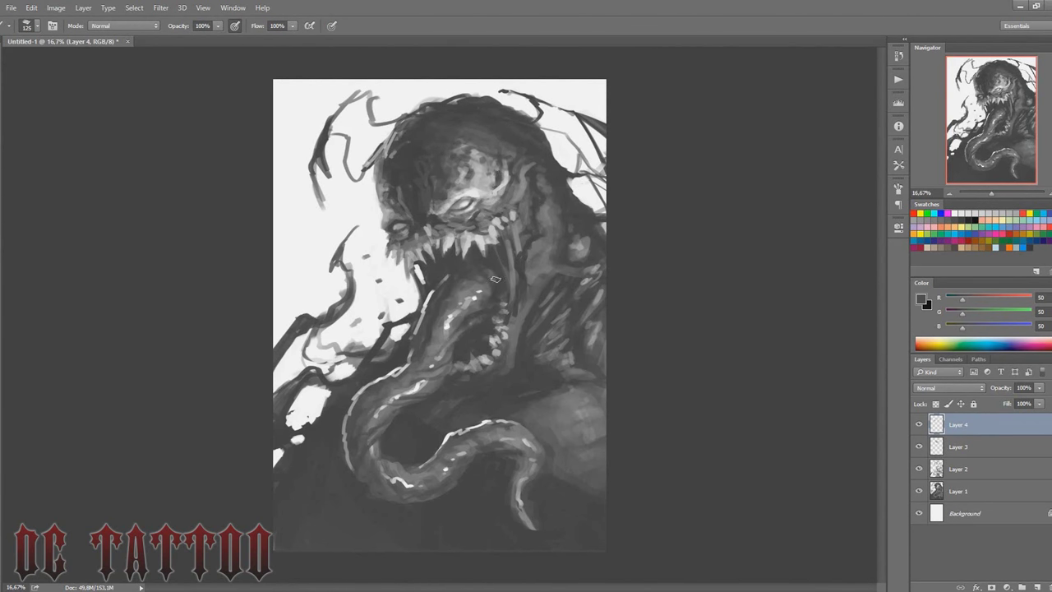
pyautogui.keyDown('alt'); pyautogui.click(392, 186); pyautogui.keyUp('alt')
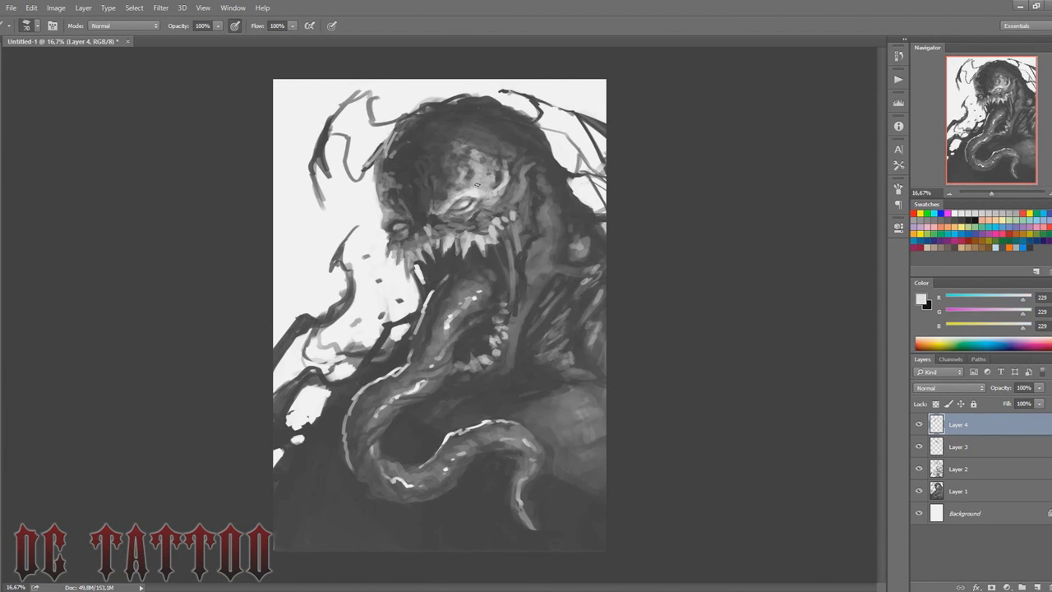
pyautogui.moveTo(460, 146); pyautogui.dragTo(498, 177)
# Step: Add light strokes on the face and darken the area around the mouth and teeth
pyautogui.keyDown('alt'); pyautogui.click(498, 188); pyautogui.keyUp('alt')
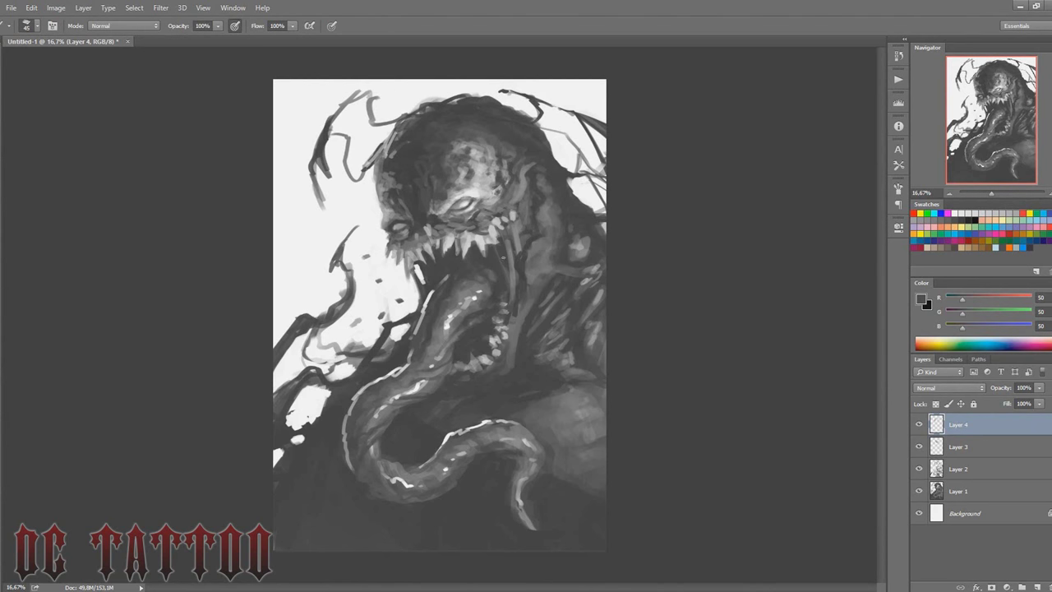
pyautogui.press('[')
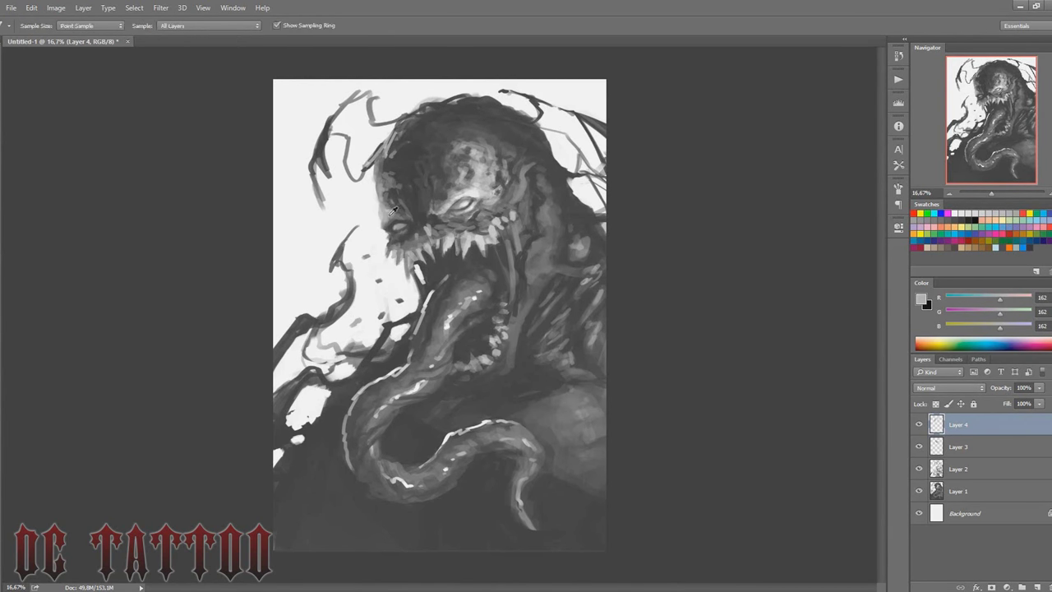
pyautogui.keyDown('alt'); pyautogui.click(378, 213); pyautogui.keyUp('alt')
pyautogui.press('[')
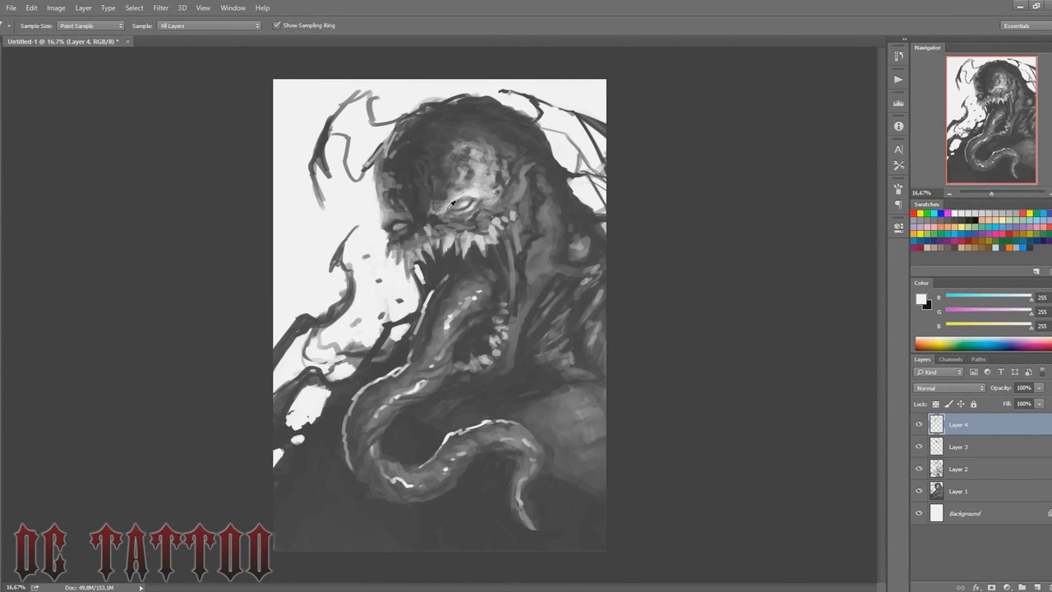
pyautogui.moveTo(427, 219); pyautogui.dragTo(457, 168)
pyautogui.keyDown('alt'); pyautogui.click(411, 215); pyautogui.keyUp('alt')
pyautogui.press(']')
pyautogui.press(']')
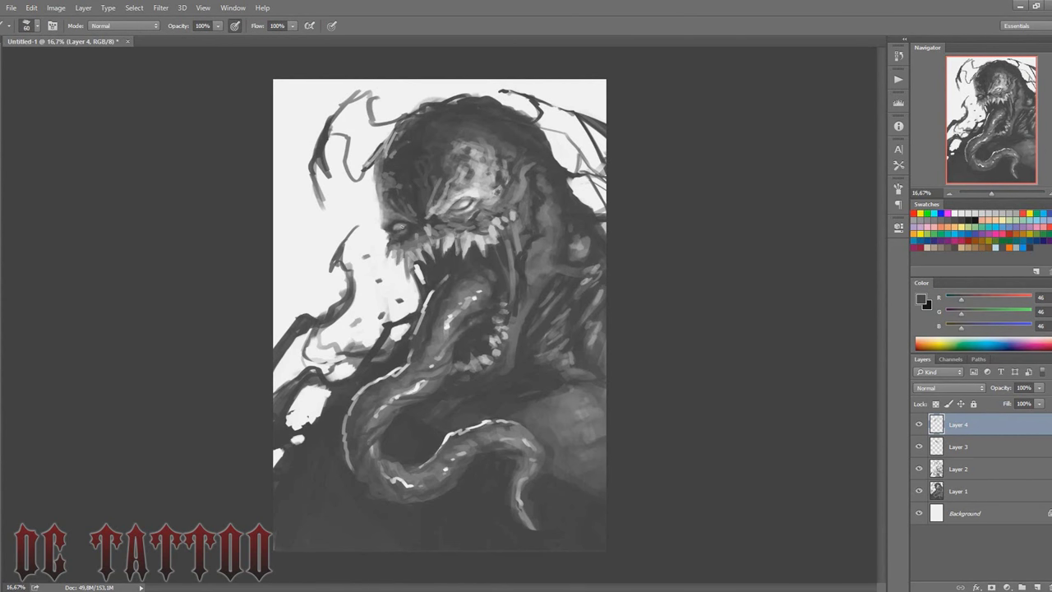
pyautogui.moveTo(422, 230); pyautogui.dragTo(396, 261)
# Step: Paint light face strokes and broad dark shading on the shoulder below the jaw
pyautogui.press(']')
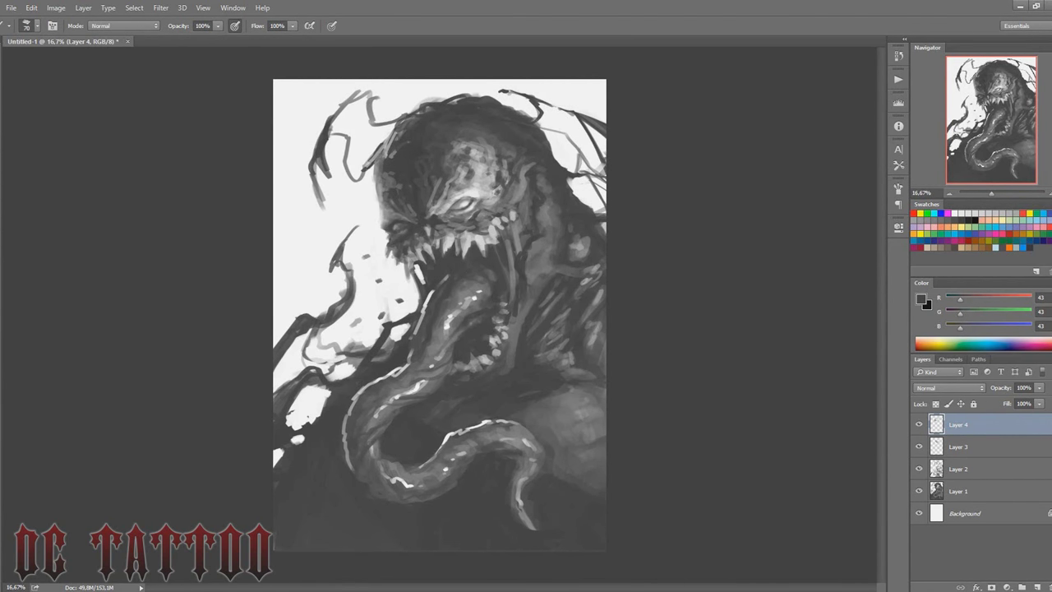
pyautogui.keyDown('alt'); pyautogui.click(460, 232); pyautogui.keyUp('alt')
pyautogui.press(']')
pyautogui.moveTo(482, 226); pyautogui.dragTo(534, 165)
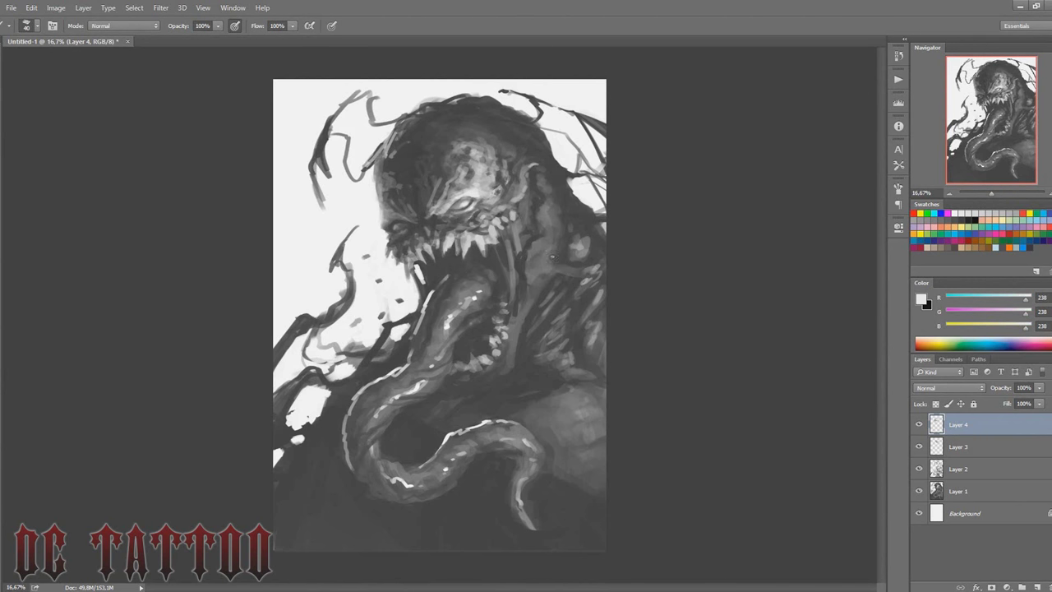
pyautogui.moveTo(547, 248); pyautogui.dragTo(532, 271)
pyautogui.press(']')
pyautogui.press(']')
pyautogui.press(']')
pyautogui.keyDown('alt'); pyautogui.click(550, 230); pyautogui.keyUp('alt')
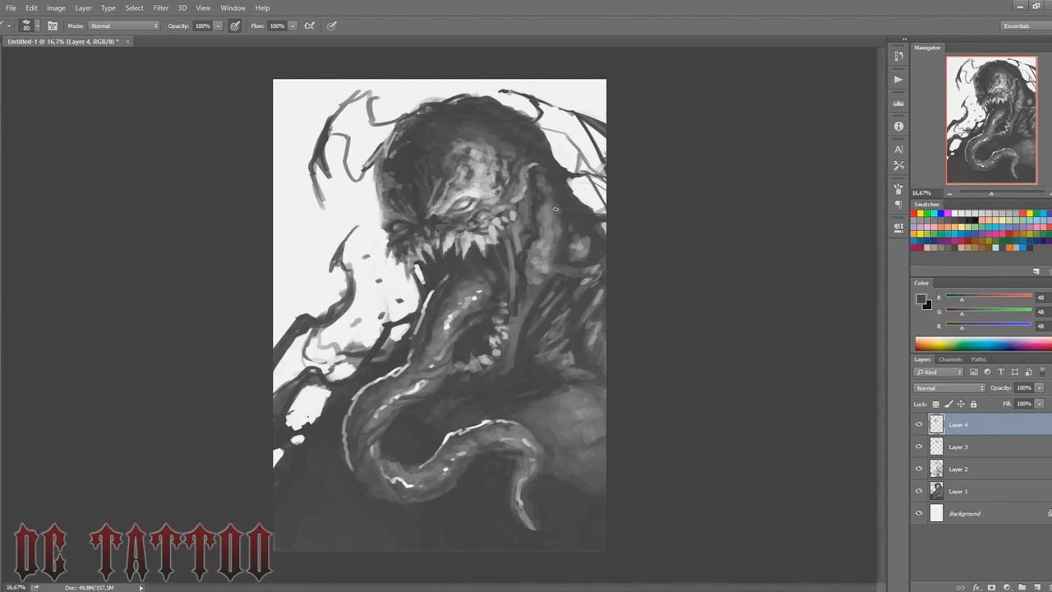
pyautogui.moveTo(542, 212); pyautogui.dragTo(552, 262)
pyautogui.press('[')
pyautogui.press('[')
pyautogui.press('[')
pyautogui.keyDown('alt'); pyautogui.click(552, 263); pyautogui.keyUp('alt')
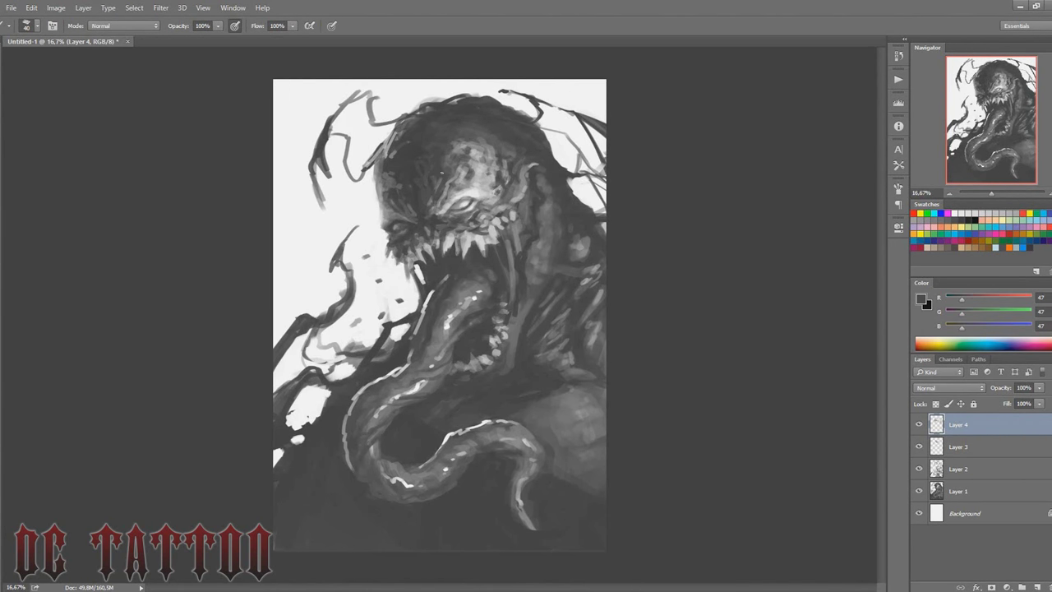
pyautogui.press(']')
pyautogui.keyDown('alt'); pyautogui.click(452, 189); pyautogui.keyUp('alt')
# Step: Darken the head with small strokes and sample light and dark greys around the teeth
pyautogui.keyDown('alt'); pyautogui.click(510, 391); pyautogui.keyUp('alt')
pyautogui.moveTo(399, 131); pyautogui.dragTo(394, 188)
pyautogui.keyDown('alt'); pyautogui.click(394, 165); pyautogui.keyUp('alt')
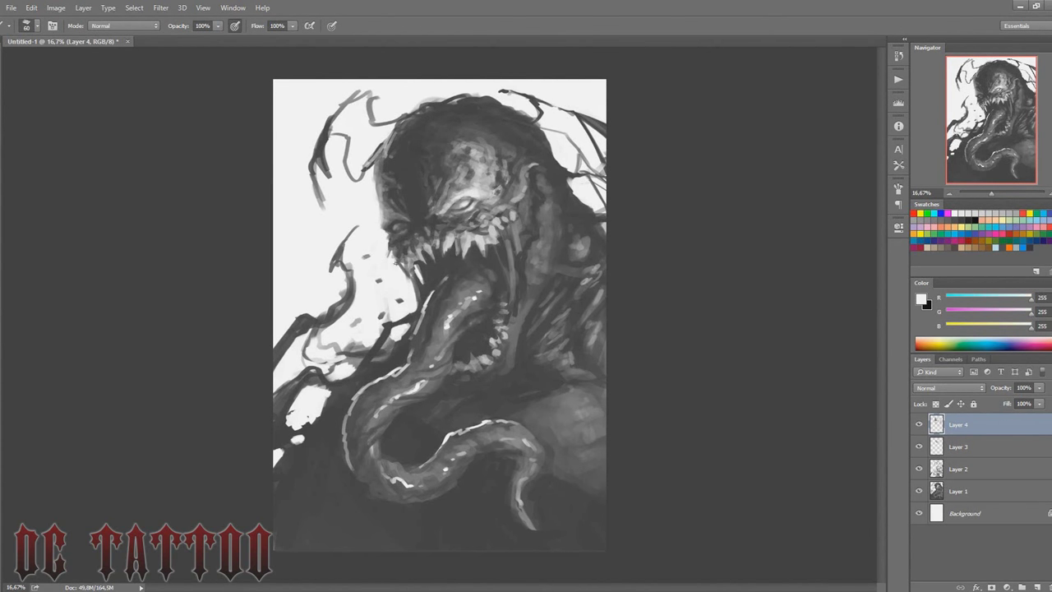
pyautogui.keyDown('alt'); pyautogui.click(413, 256); pyautogui.keyUp('alt')
pyautogui.moveTo(414, 256); pyautogui.dragTo(401, 264)
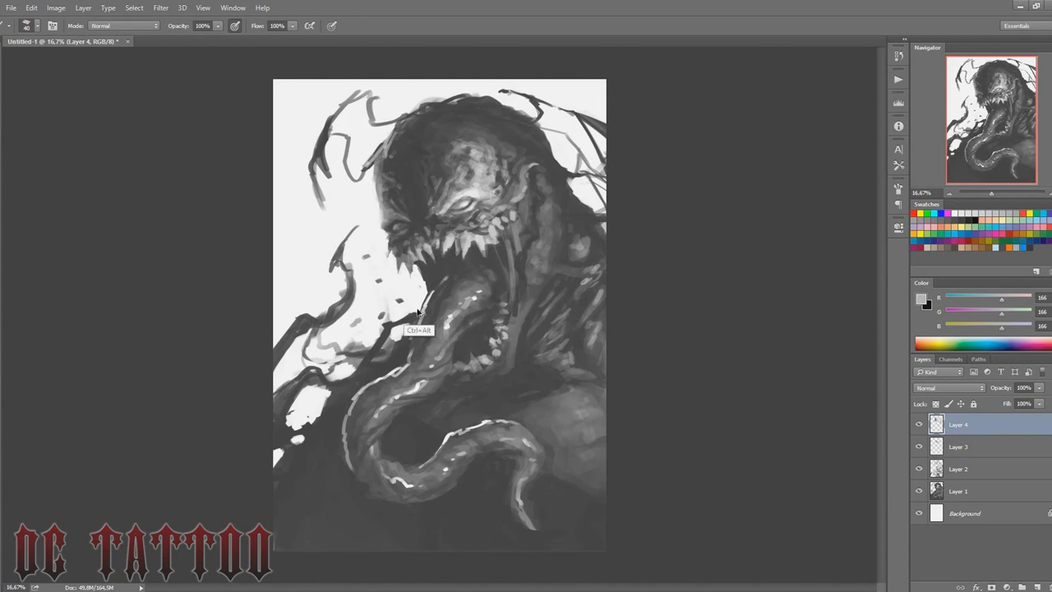
pyautogui.keyDown('alt'); pyautogui.click(424, 245); pyautogui.keyUp('alt')
pyautogui.moveTo(425, 245); pyautogui.dragTo(423, 253)
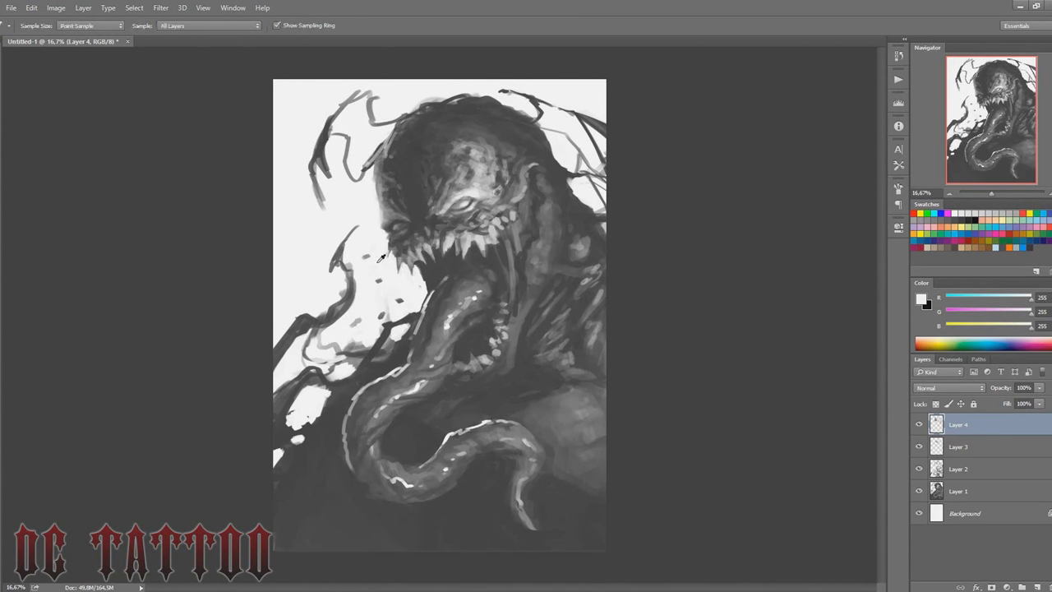
pyautogui.keyDown('alt'); pyautogui.click(414, 274); pyautogui.keyUp('alt')
pyautogui.press(']')
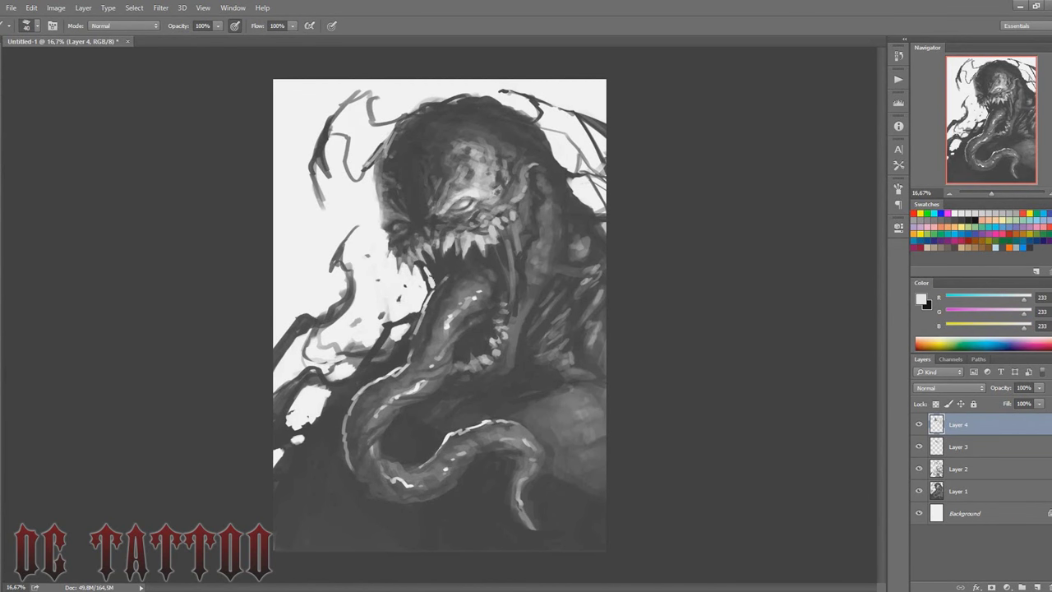
# Step: Shade dark around the teeth and paint two light fangs inside the mouth
pyautogui.keyDown('alt'); pyautogui.click(419, 256); pyautogui.keyUp('alt')
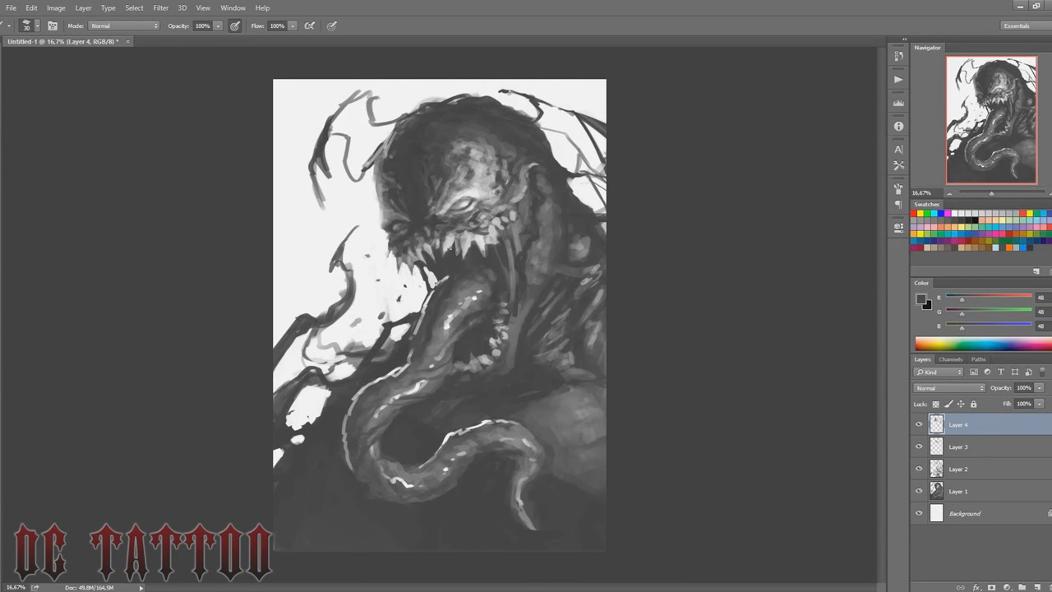
pyautogui.press(']')
pyautogui.press(']')
pyautogui.press(']')
pyautogui.moveTo(444, 238)
pyautogui.mouseDown()
pyautogui.moveTo(484, 234)
pyautogui.moveTo(452, 256)
pyautogui.mouseUp()
pyautogui.keyDown('alt'); pyautogui.click(426, 243); pyautogui.keyUp('alt')
pyautogui.press('[')
pyautogui.press('[')
pyautogui.press('[')
pyautogui.press('[')
pyautogui.moveTo(464, 230); pyautogui.dragTo(465, 254)
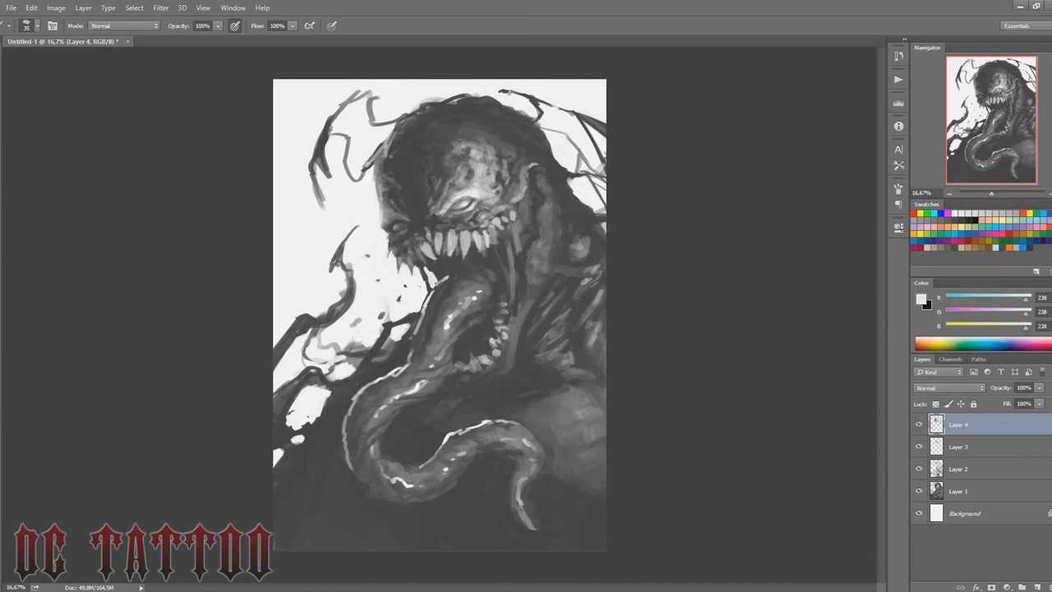
# Step: Carve dark gaps between the fangs, then shift all painted layers slightly left
pyautogui.keyDown('alt'); pyautogui.click(406, 258); pyautogui.keyUp('alt')
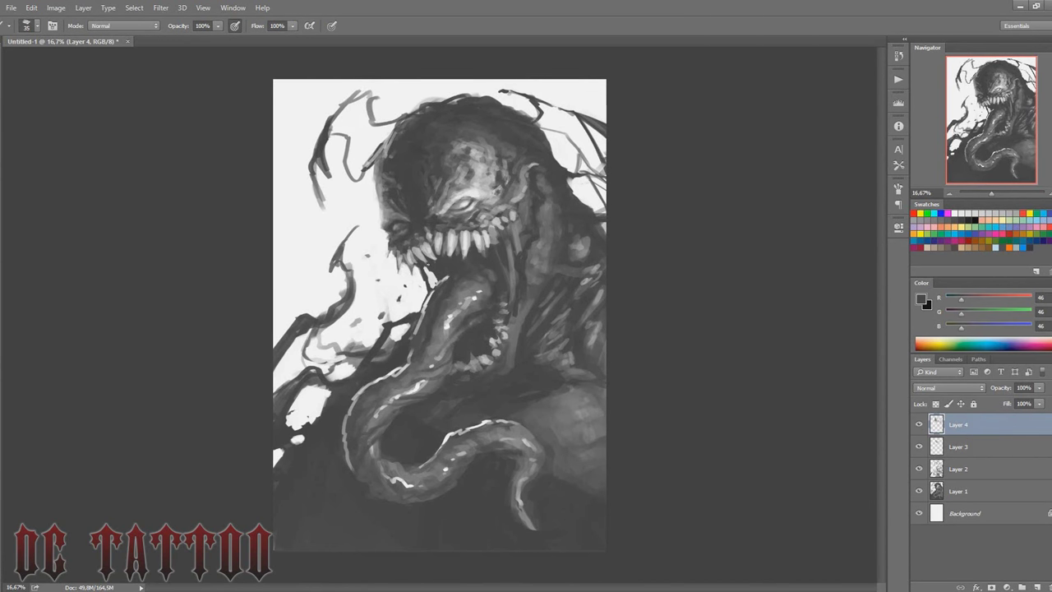
pyautogui.press(']')
pyautogui.press(']')
pyautogui.moveTo(464, 225); pyautogui.dragTo(464, 256)
pyautogui.moveTo(482, 230)
pyautogui.mouseDown()
pyautogui.moveTo(485, 255)
pyautogui.moveTo(524, 278)
pyautogui.mouseUp()
pyautogui.press('v')
pyautogui.hotkey('ctrl', 'alt', 'a')
# Step: Add a new layer and paint over the white strip along the right edge
pyautogui.press('b')
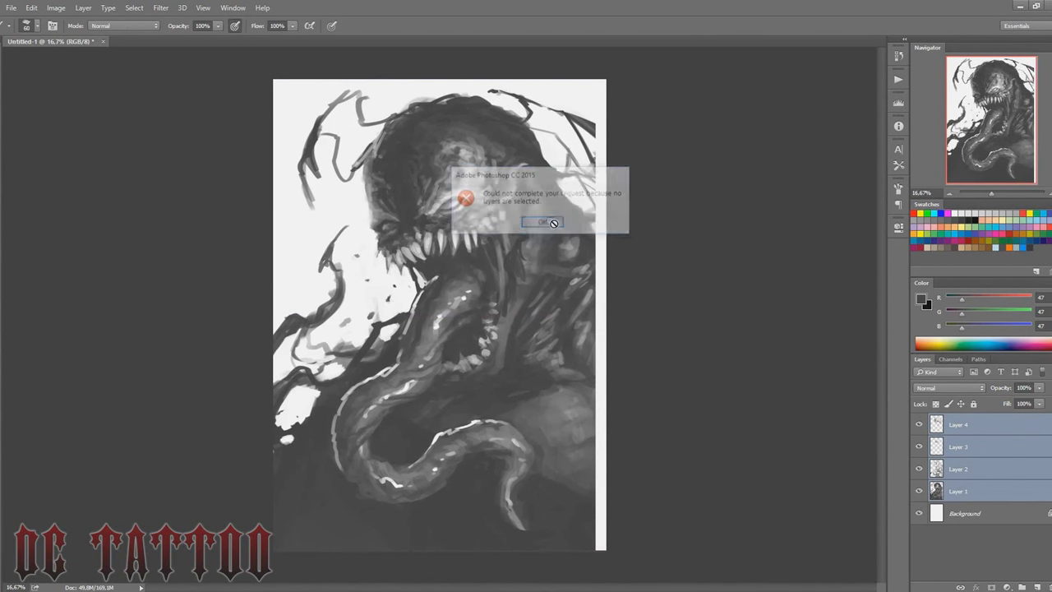
pyautogui.press('Return')
pyautogui.hotkey('ctrl', 'shift', 'alt', 'n')
pyautogui.moveTo(600, 226); pyautogui.dragTo(600, 378)
pyautogui.moveTo(598, 115); pyautogui.dragTo(600, 222)
pyautogui.moveTo(600, 378); pyautogui.dragTo(600, 469)
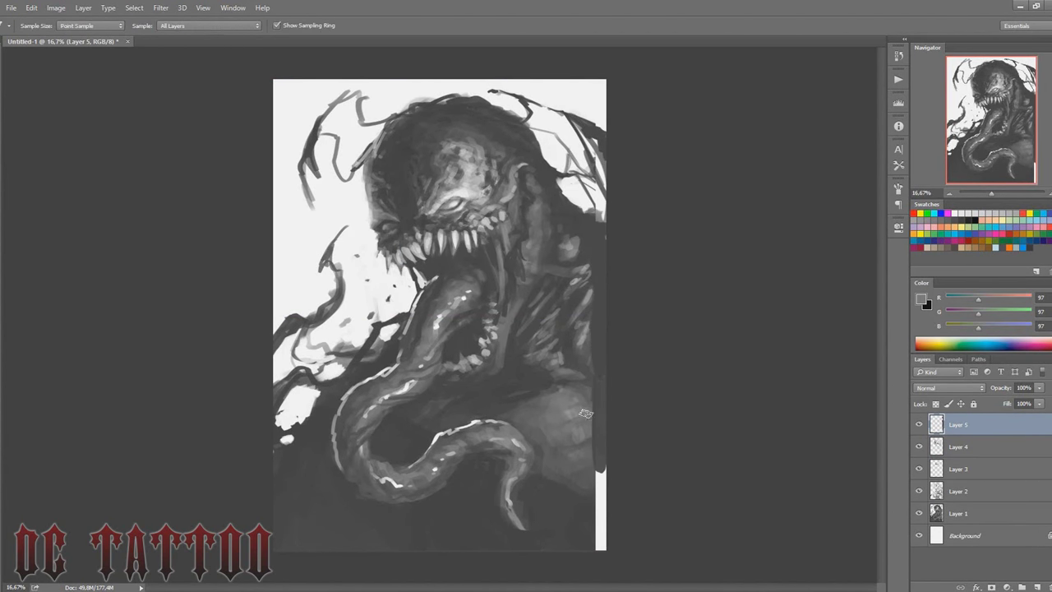
# Step: Fill the right-edge gap with mid grey and darken the lower-right torso
pyautogui.press(']')
pyautogui.press(']')
pyautogui.press(']')
pyautogui.keyDown('alt'); pyautogui.click(584, 427); pyautogui.keyUp('alt')
pyautogui.moveTo(598, 411)
pyautogui.mouseDown()
pyautogui.moveTo(595, 479)
pyautogui.moveTo(493, 411)
pyautogui.mouseUp()
pyautogui.press('[')
pyautogui.press('[')
pyautogui.press('[')
pyautogui.keyDown('alt'); pyautogui.click(511, 280); pyautogui.keyUp('alt')
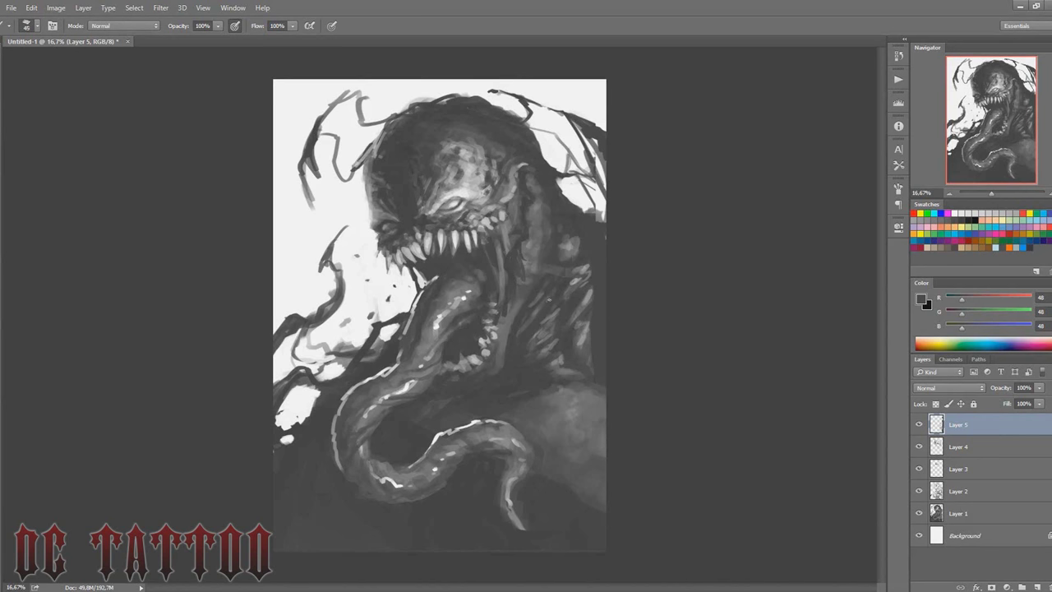
# Step: Cover the teeth at the neck with dark grey strokes
pyautogui.press('[')
pyautogui.press('[')
pyautogui.press('[')
pyautogui.keyDown('alt'); pyautogui.click(598, 238); pyautogui.keyUp('alt')
pyautogui.keyDown('alt'); pyautogui.click(527, 326); pyautogui.keyUp('alt')
pyautogui.moveTo(530, 247); pyautogui.dragTo(509, 370)
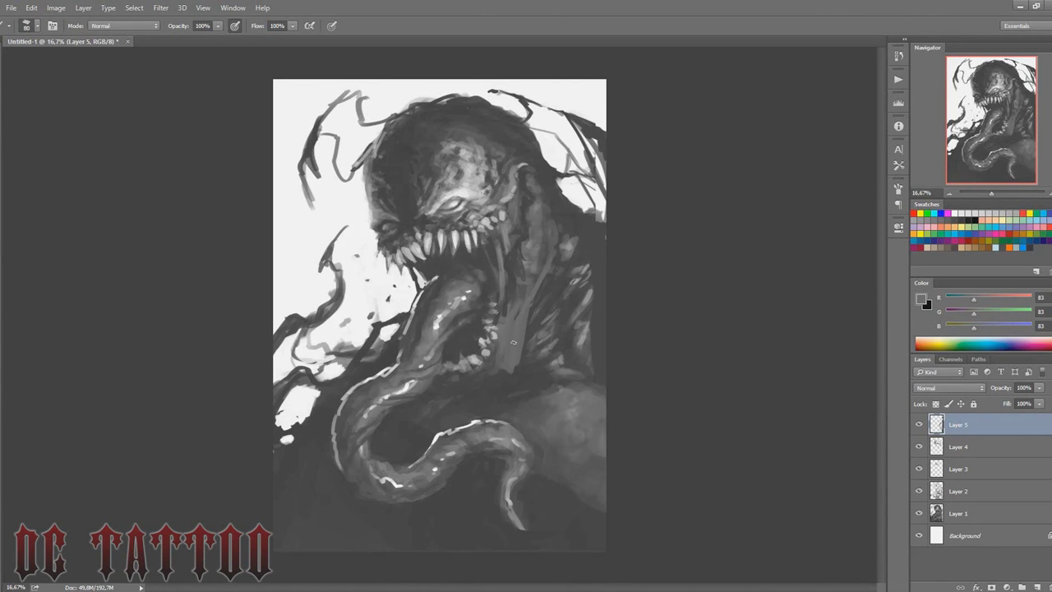
pyautogui.press(']')
pyautogui.press(']')
pyautogui.press(']')
pyautogui.moveTo(501, 263); pyautogui.dragTo(478, 377)
pyautogui.press('[')
pyautogui.press('[')
pyautogui.press('[')
pyautogui.moveTo(493, 325)
pyautogui.mouseDown()
pyautogui.moveTo(460, 366)
pyautogui.moveTo(511, 347)
pyautogui.moveTo(456, 358)
pyautogui.mouseUp()
# Step: Add lighter strokes near the neck and shading on the upper face
pyautogui.keyDown('alt'); pyautogui.click(464, 361); pyautogui.keyUp('alt')
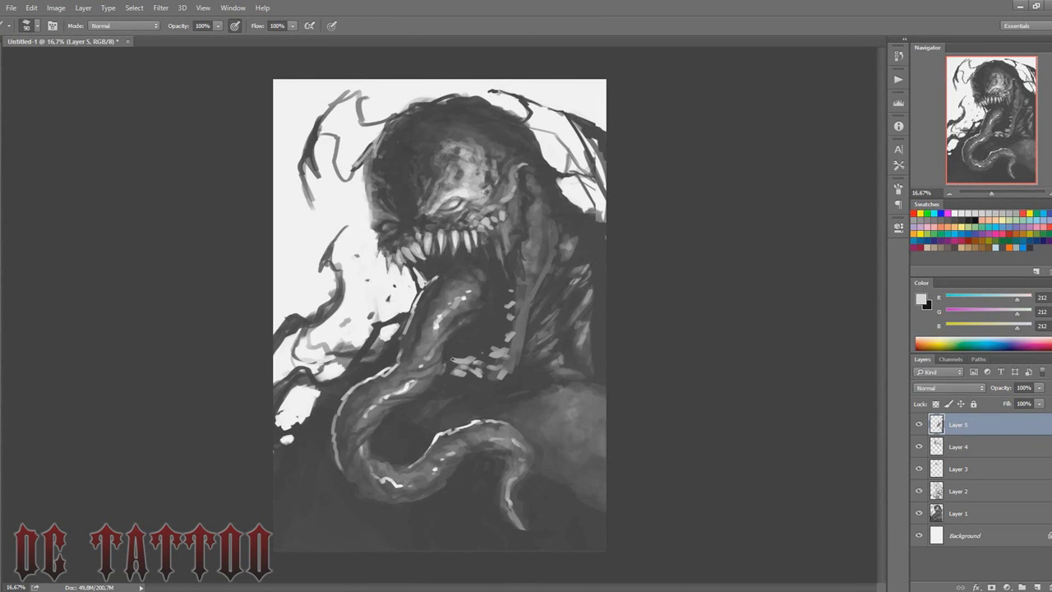
pyautogui.keyDown('alt'); pyautogui.click(460, 370); pyautogui.keyUp('alt')
pyautogui.moveTo(542, 214); pyautogui.dragTo(528, 305)
pyautogui.press(']')
pyautogui.press(']')
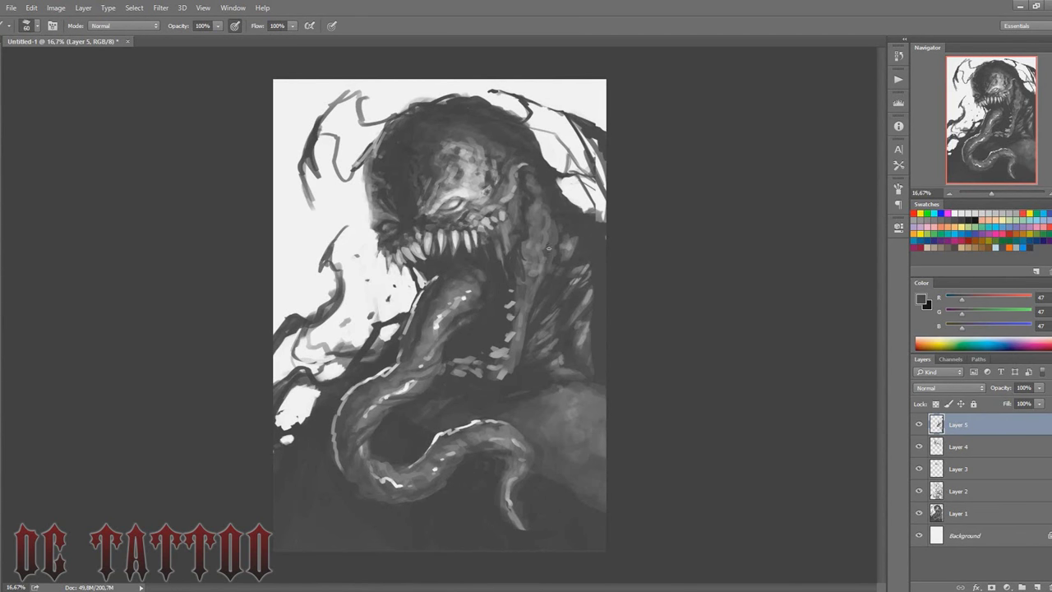
pyautogui.moveTo(547, 234)
pyautogui.mouseDown()
pyautogui.moveTo(545, 267)
pyautogui.moveTo(523, 179)
pyautogui.mouseUp()
pyautogui.keyDown('alt'); pyautogui.click(518, 238); pyautogui.keyUp('alt')
pyautogui.press('[')
pyautogui.press('[')
pyautogui.press('[')
pyautogui.keyDown('alt'); pyautogui.click(507, 243); pyautogui.keyUp('alt')
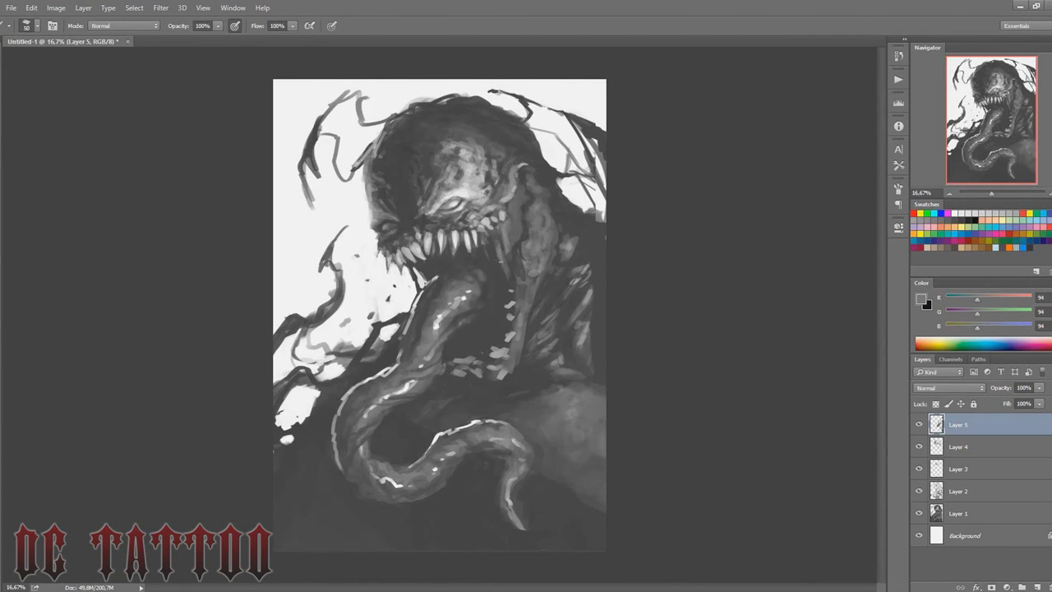
pyautogui.press(']')
pyautogui.press(']')
pyautogui.press(']')
pyautogui.moveTo(504, 238); pyautogui.dragTo(522, 186)
# Step: Paint light highlights along the tongue
pyautogui.keyDown('alt'); pyautogui.click(472, 302); pyautogui.keyUp('alt')
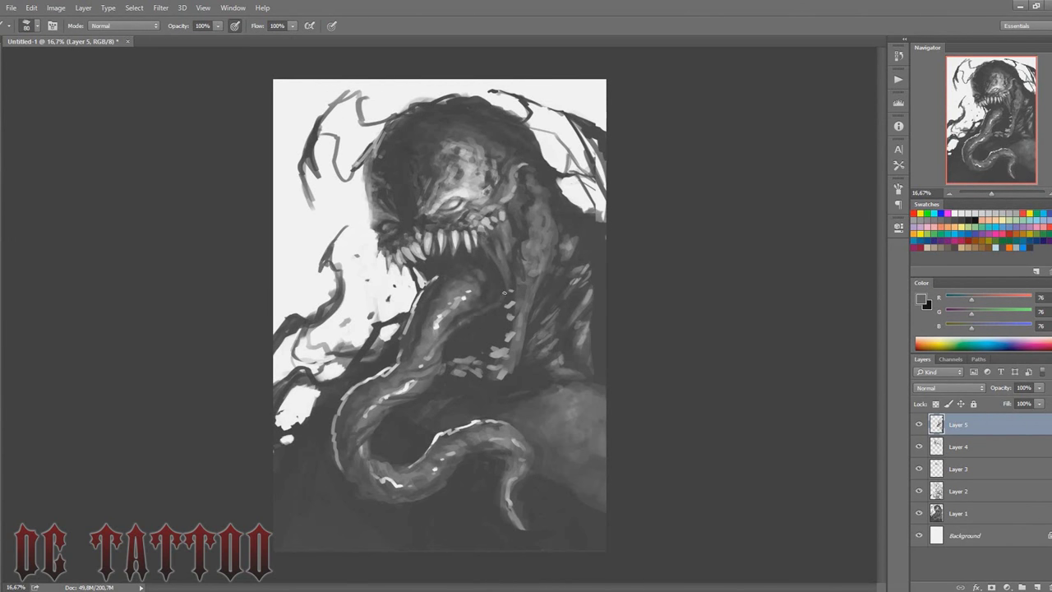
pyautogui.keyDown('alt'); pyautogui.click(505, 314); pyautogui.keyUp('alt')
pyautogui.keyDown('alt'); pyautogui.click(449, 336); pyautogui.keyUp('alt')
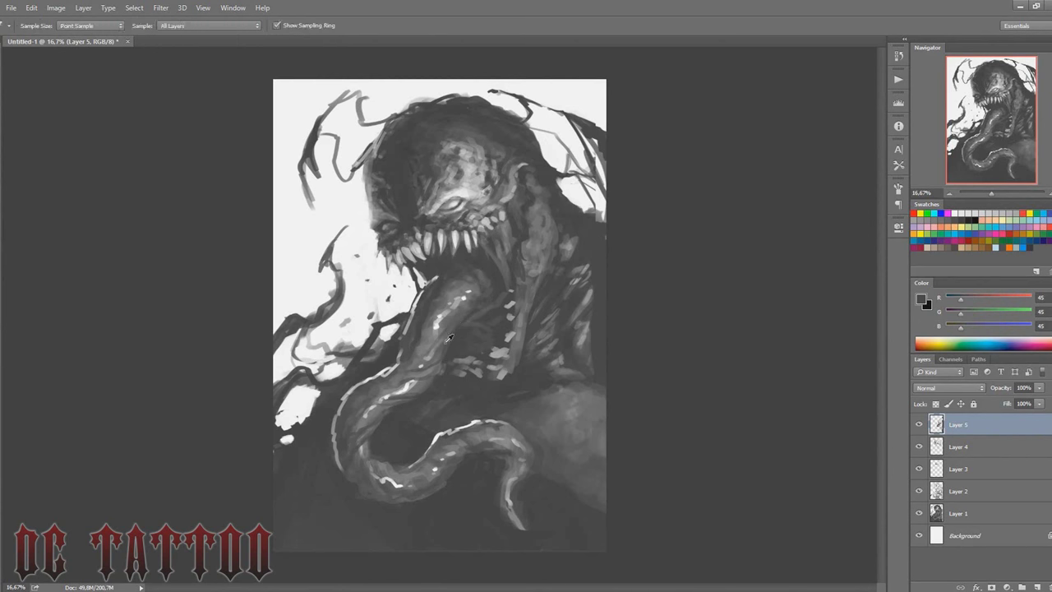
pyautogui.press('x')
pyautogui.moveTo(450, 336); pyautogui.dragTo(462, 305)
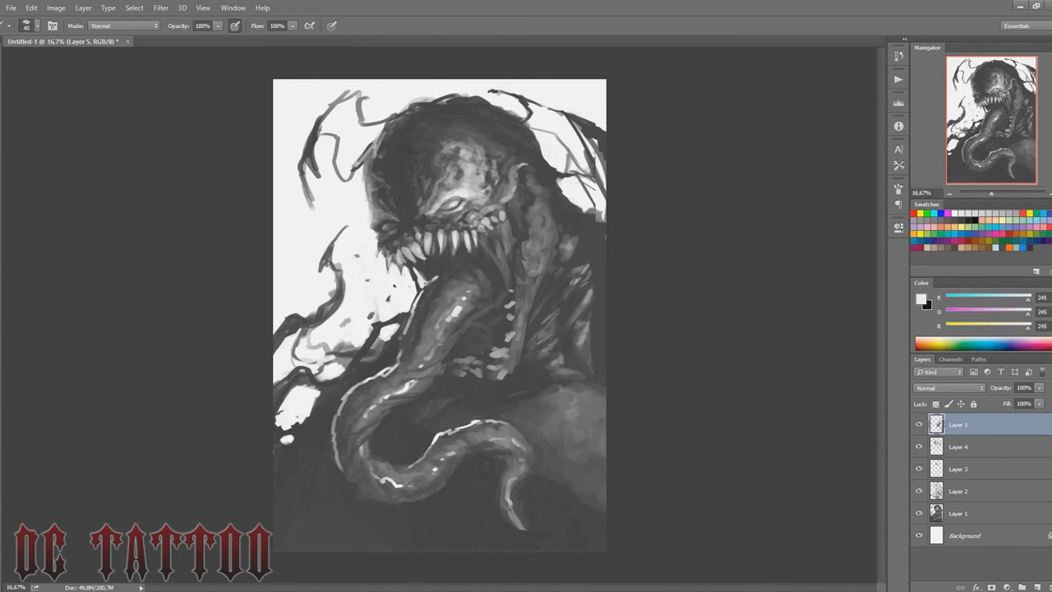
# Step: Add dark shadow strokes on the tongue
pyautogui.keyDown('alt'); pyautogui.click(474, 305); pyautogui.keyUp('alt')
pyautogui.keyDown('alt'); pyautogui.click(456, 377); pyautogui.keyUp('alt')
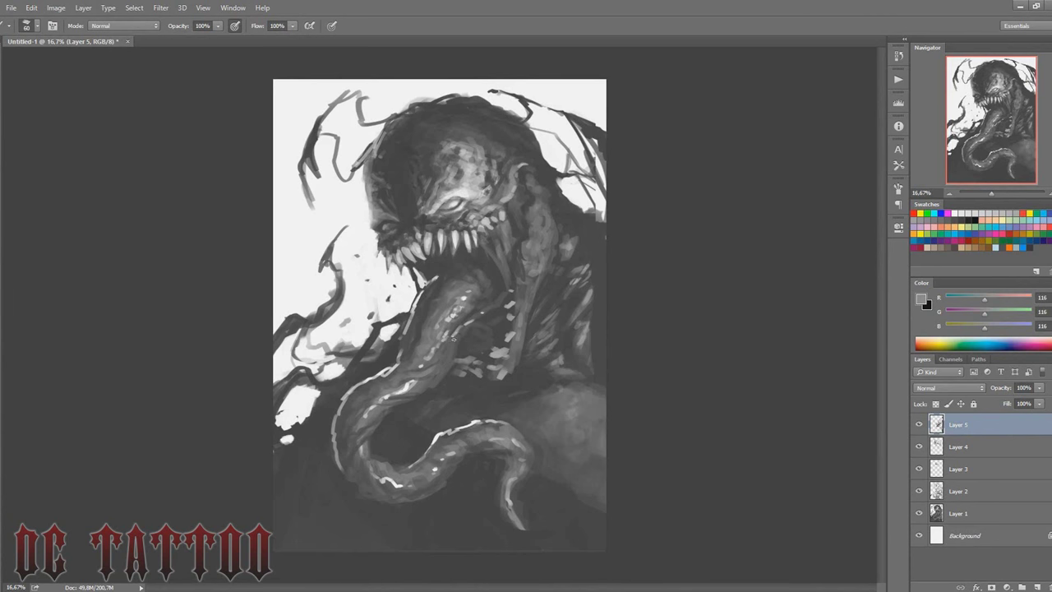
pyautogui.keyDown('alt'); pyautogui.click(484, 300); pyautogui.keyUp('alt')
pyautogui.moveTo(427, 361); pyautogui.dragTo(460, 284)
pyautogui.press(']')
pyautogui.keyDown('alt'); pyautogui.click(425, 300); pyautogui.keyUp('alt')
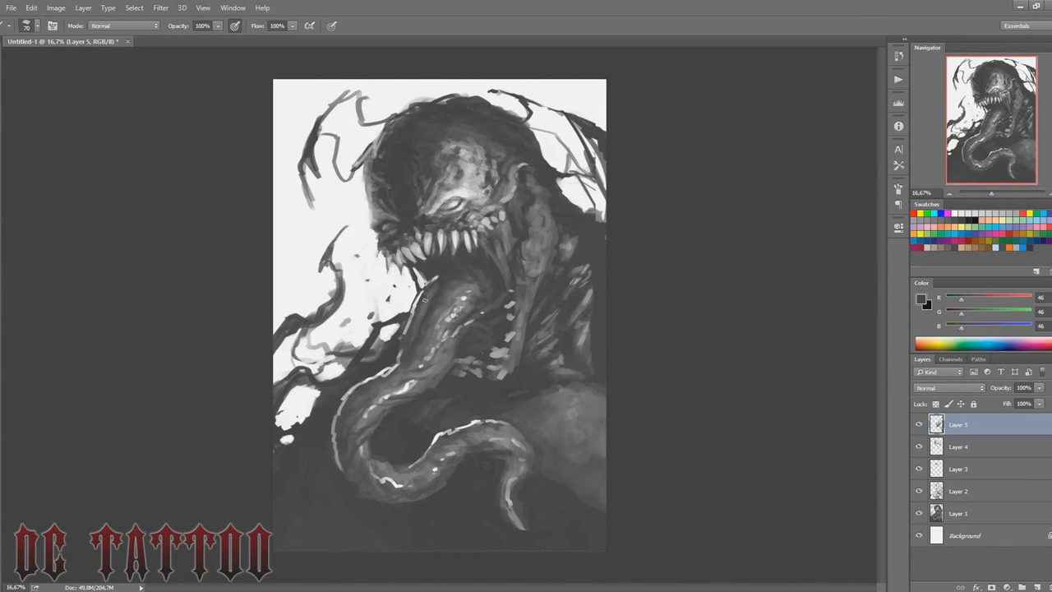
# Step: Paint dark strokes around the teeth
pyautogui.keyDown('alt'); pyautogui.click(397, 346); pyautogui.keyUp('alt')
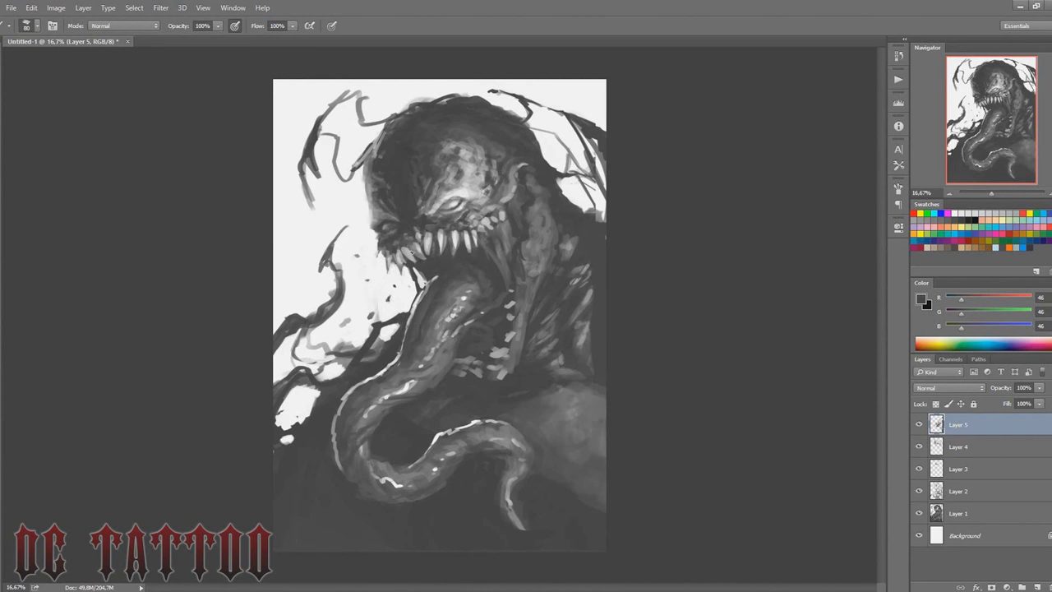
pyautogui.moveTo(415, 267); pyautogui.dragTo(371, 240)
pyautogui.press('[')
pyautogui.press('[')
pyautogui.keyDown('alt'); pyautogui.click(464, 238); pyautogui.keyUp('alt')
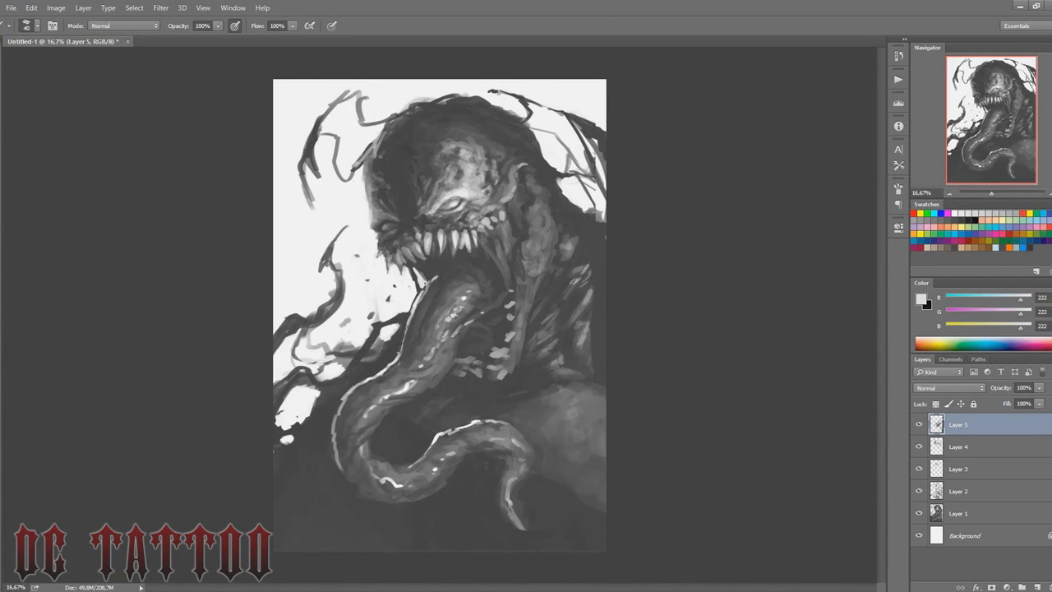
pyautogui.press('[')
pyautogui.press('[')
pyautogui.press('[')
pyautogui.keyDown('alt'); pyautogui.click(478, 218); pyautogui.keyUp('alt')
pyautogui.press(']')
pyautogui.keyDown('alt'); pyautogui.click(493, 255); pyautogui.keyUp('alt')
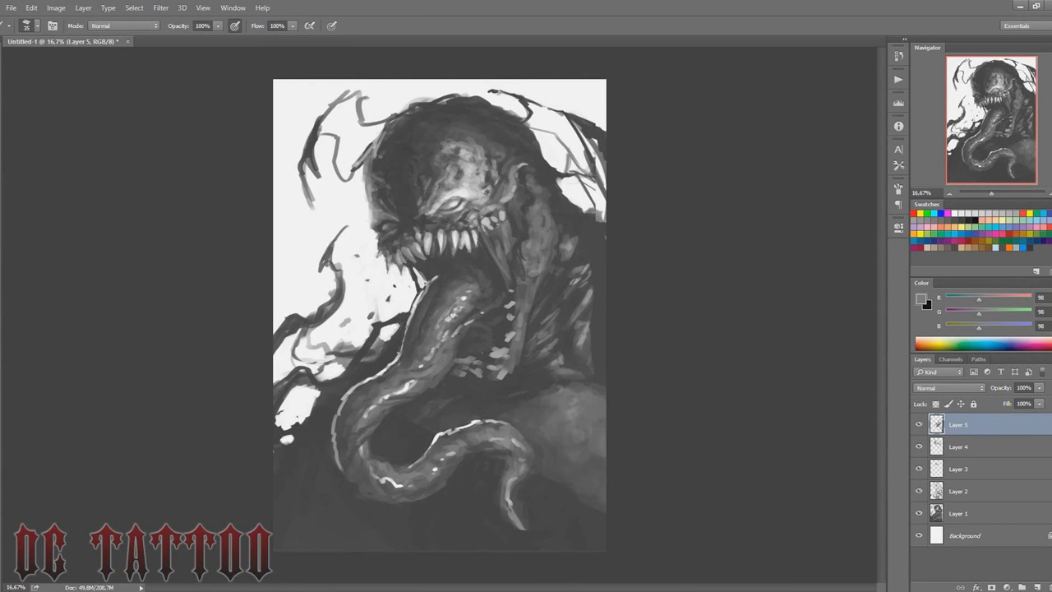
# Step: Darken the area beside the tongue with dark grey strokes
pyautogui.press(']')
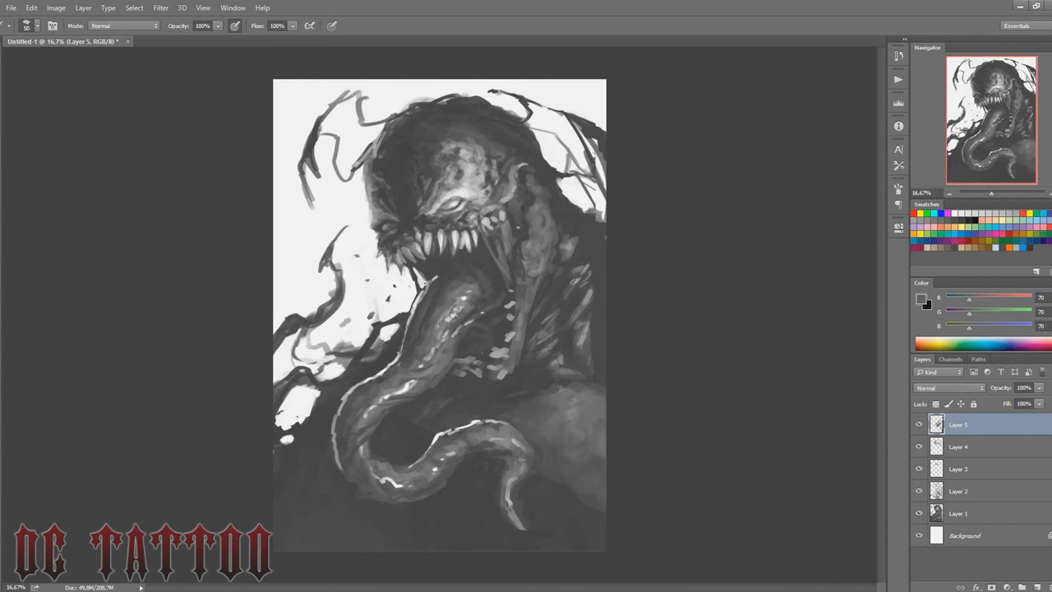
pyautogui.keyDown('alt'); pyautogui.click(518, 225); pyautogui.keyUp('alt')
pyautogui.keyDown('alt'); pyautogui.click(497, 282); pyautogui.keyUp('alt')
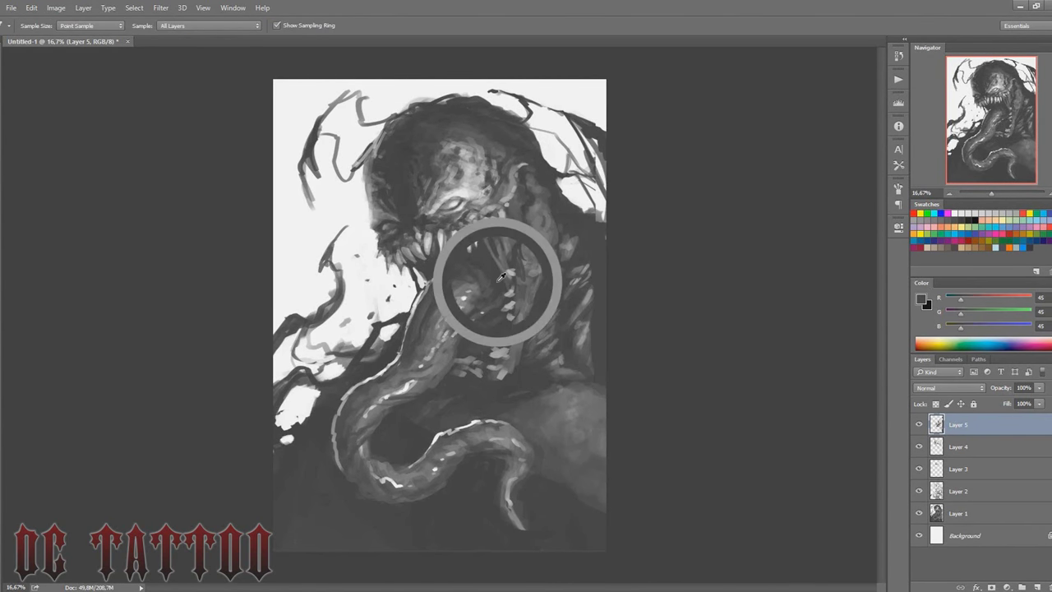
pyautogui.press('[')
pyautogui.keyDown('alt'); pyautogui.click(513, 335); pyautogui.keyUp('alt')
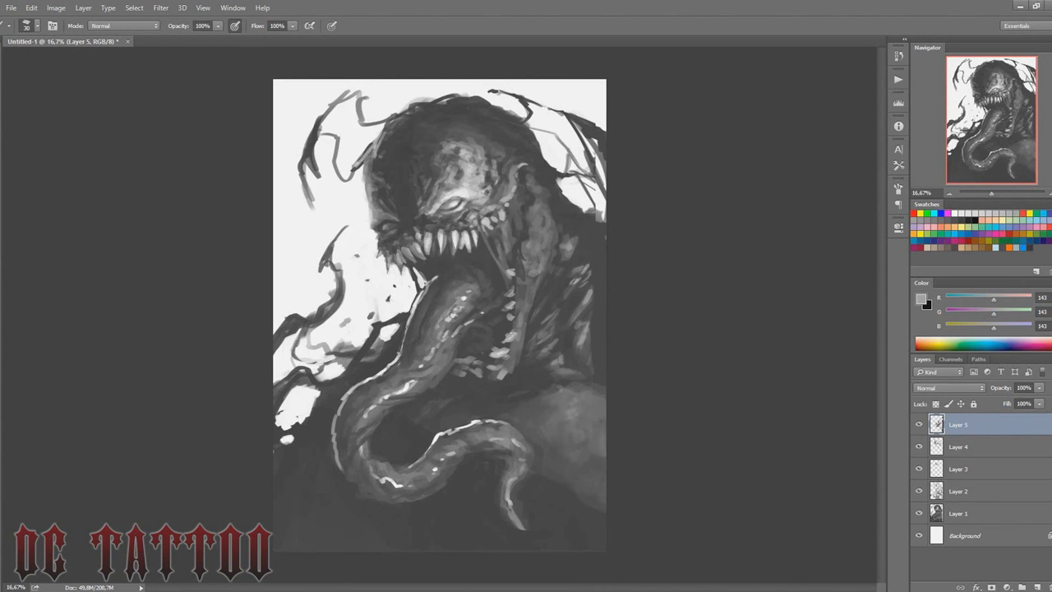
pyautogui.keyDown('alt'); pyautogui.click(494, 255); pyautogui.keyUp('alt')
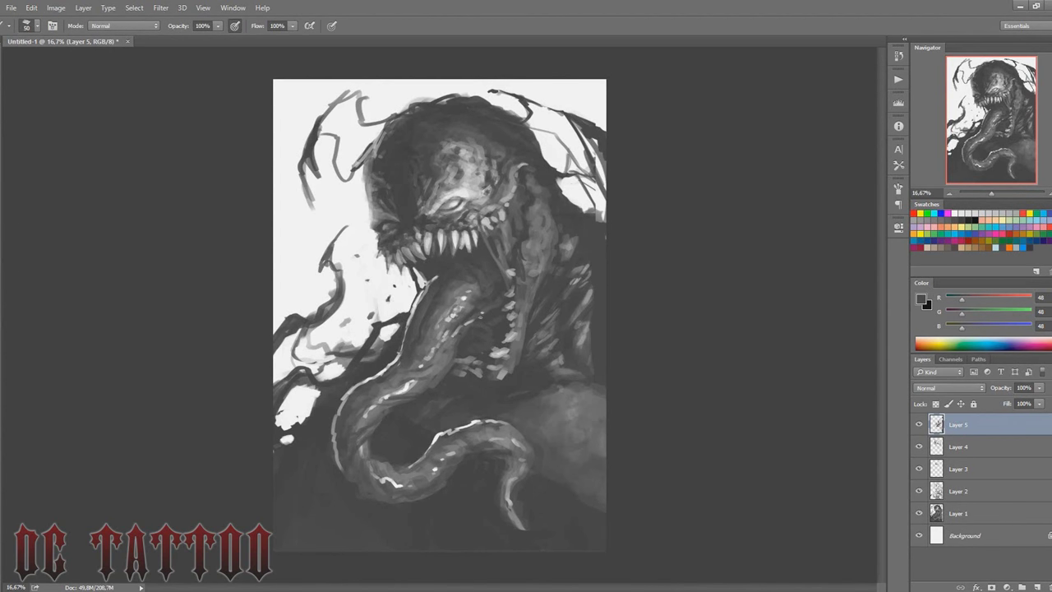
pyautogui.moveTo(460, 366); pyautogui.dragTo(506, 371)
# Step: Shade the figure's upper-right body with lighter and darker strokes
pyautogui.keyDown('alt'); pyautogui.click(528, 191); pyautogui.keyUp('alt')
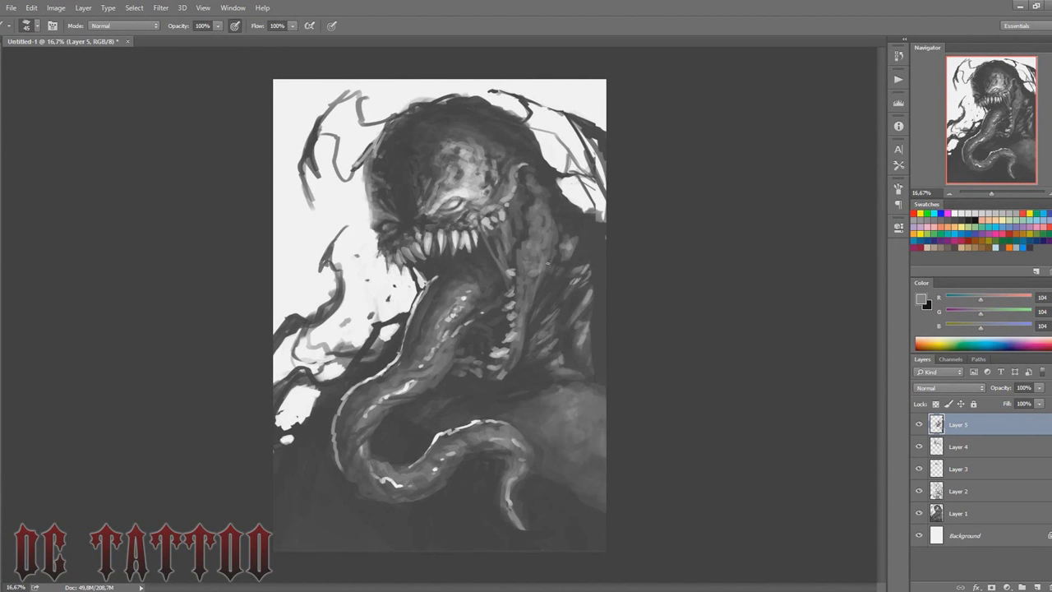
pyautogui.moveTo(597, 218); pyautogui.dragTo(546, 266)
pyautogui.keyDown('alt'); pyautogui.click(601, 212); pyautogui.keyUp('alt')
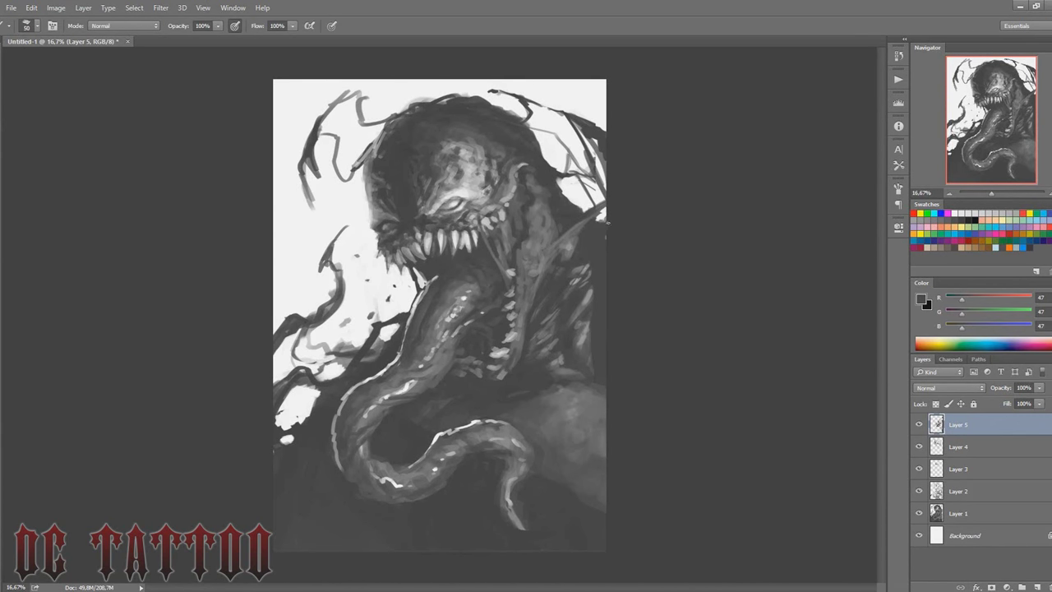
pyautogui.keyDown('alt'); pyautogui.click(590, 247); pyautogui.keyUp('alt')
pyautogui.moveTo(593, 226)
pyautogui.mouseDown()
pyautogui.moveTo(577, 284)
pyautogui.moveTo(597, 337)
pyautogui.mouseUp()
pyautogui.keyDown('alt'); pyautogui.click(589, 325); pyautogui.keyUp('alt')
pyautogui.moveTo(599, 283); pyautogui.dragTo(563, 314)
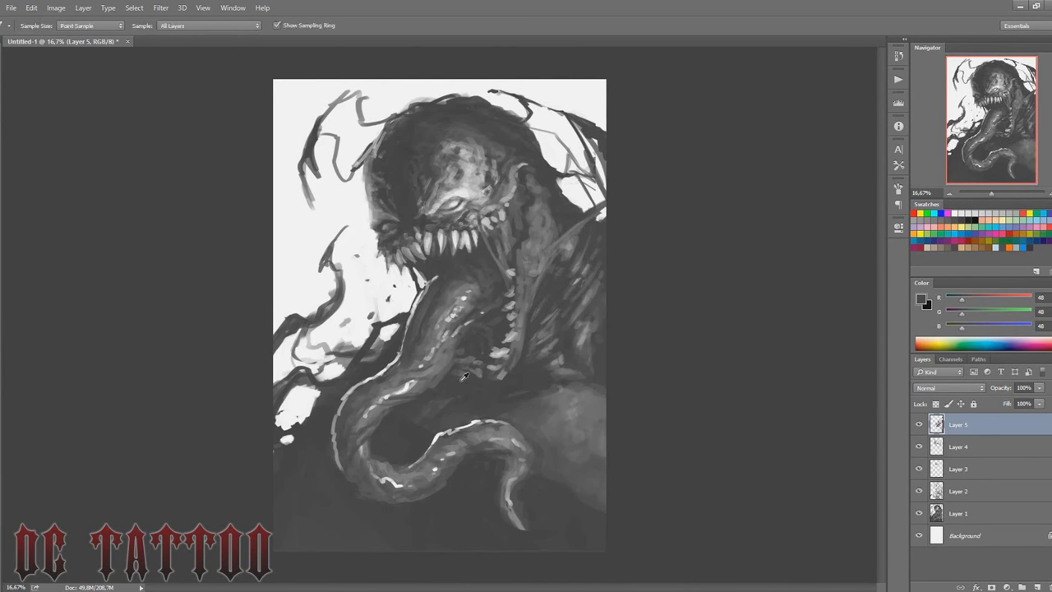
# Step: Paint light and dark strokes to the right of the tongue
pyautogui.keyDown('alt'); pyautogui.click(464, 375); pyautogui.keyUp('alt')
pyautogui.keyDown('alt'); pyautogui.click(480, 376); pyautogui.keyUp('alt')
pyautogui.press('[')
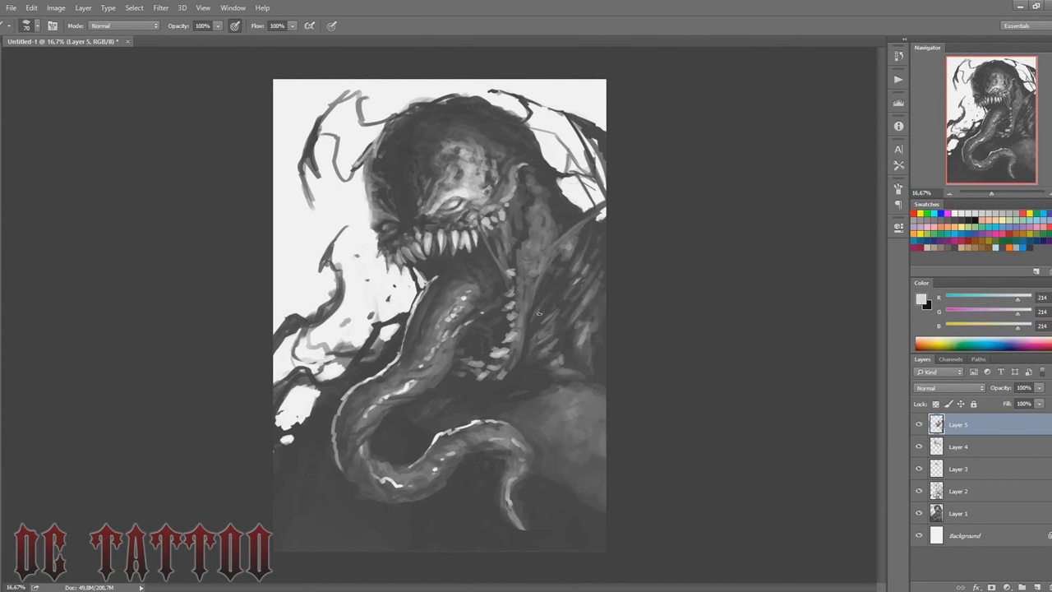
pyautogui.press(']')
pyautogui.press(']')
pyautogui.press(']')
pyautogui.moveTo(575, 415)
pyautogui.mouseDown()
pyautogui.moveTo(563, 386)
pyautogui.moveTo(579, 394)
pyautogui.moveTo(563, 437)
pyautogui.mouseUp()
pyautogui.keyDown('alt'); pyautogui.click(577, 397); pyautogui.keyUp('alt')
pyautogui.press(']')
pyautogui.press(']')
pyautogui.press(']')
pyautogui.keyDown('alt'); pyautogui.click(560, 439); pyautogui.keyUp('alt')
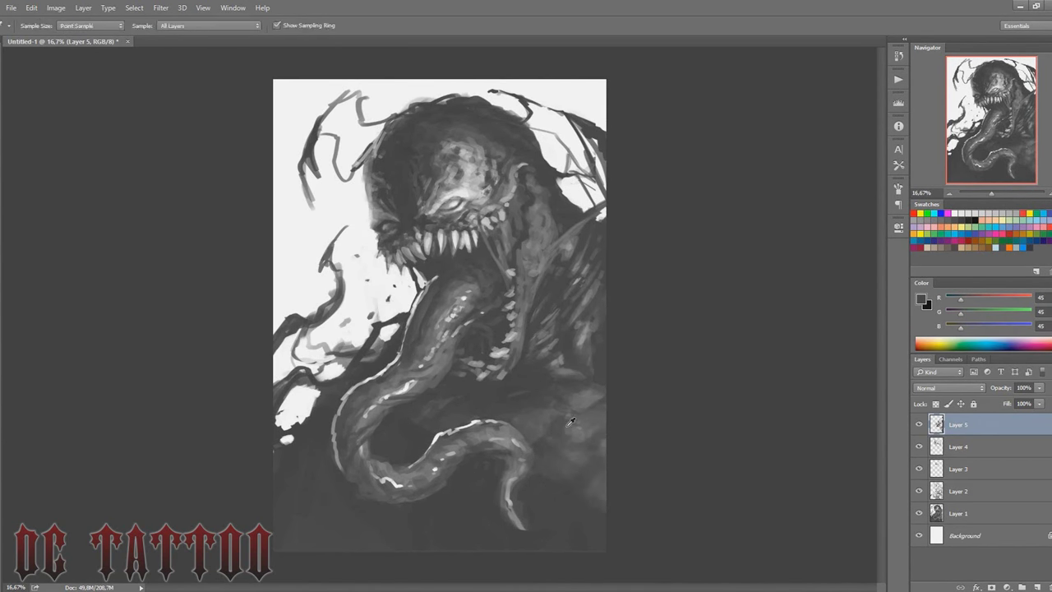
pyautogui.press('[')
pyautogui.press('[')
pyautogui.press('[')
pyautogui.keyDown('alt'); pyautogui.click(516, 474); pyautogui.keyUp('alt')
pyautogui.press('[')
pyautogui.press('[')
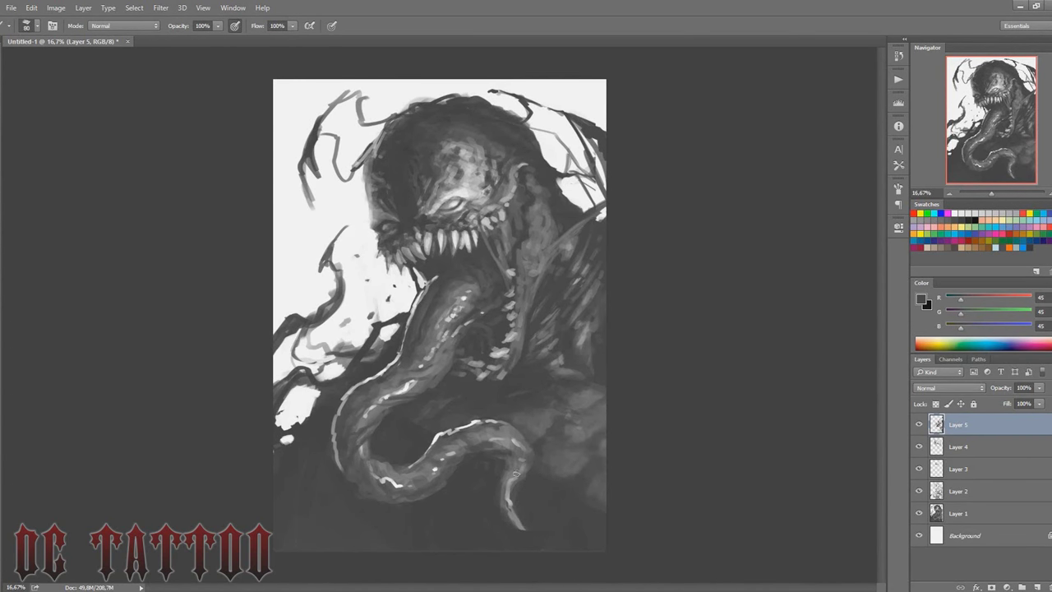
pyautogui.press('[')
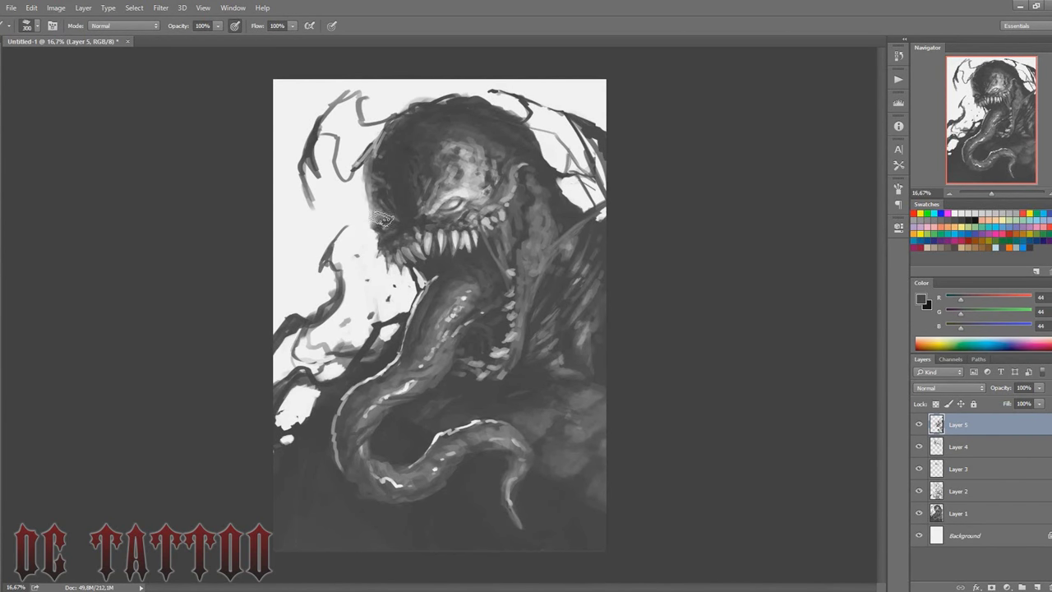
# Step: Paint light highlights on the right side of the neck
pyautogui.keyDown('alt'); pyautogui.click(440, 253); pyautogui.keyUp('alt')
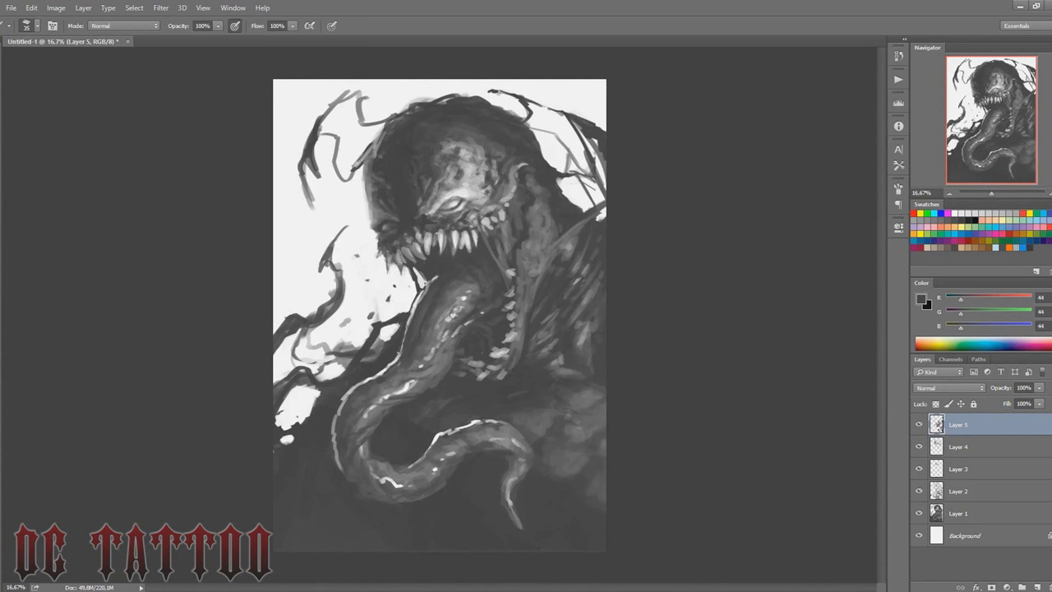
pyautogui.keyDown('alt'); pyautogui.click(439, 233); pyautogui.keyUp('alt')
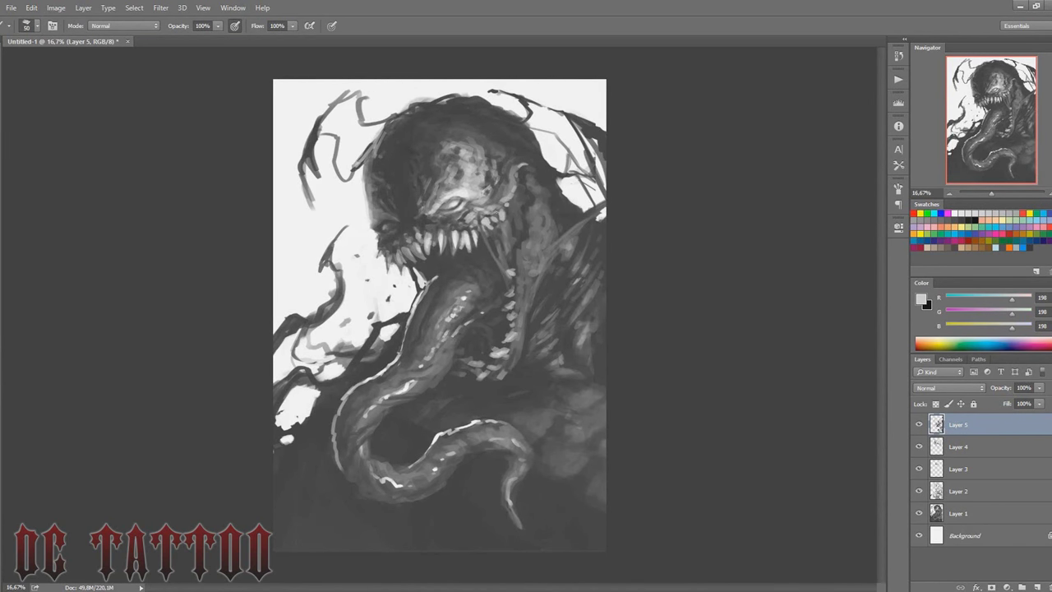
pyautogui.keyDown('alt'); pyautogui.click(511, 182); pyautogui.keyUp('alt')
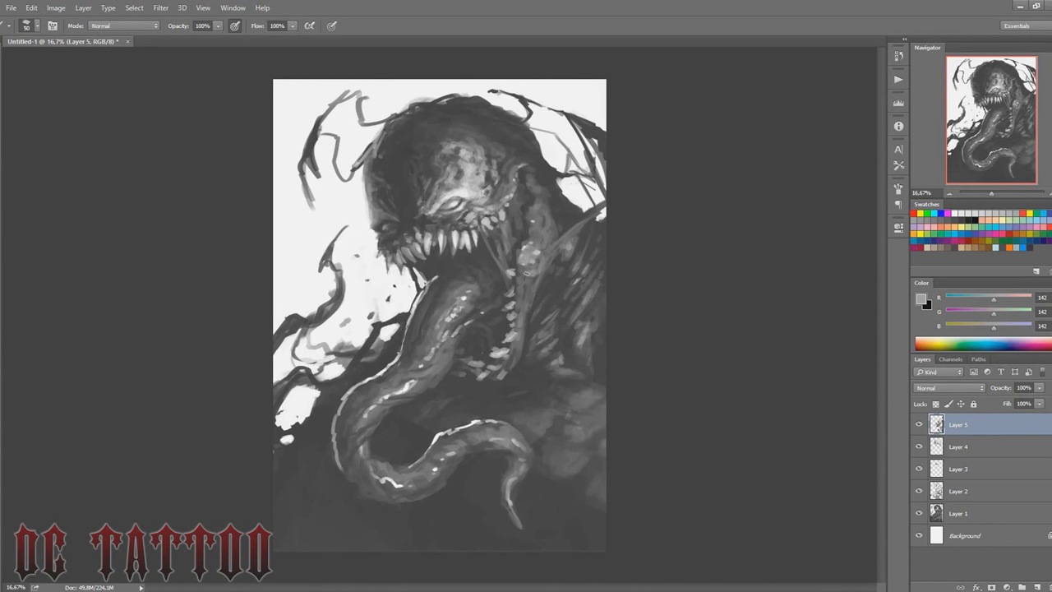
pyautogui.moveTo(538, 251)
pyautogui.mouseDown()
pyautogui.moveTo(522, 291)
pyautogui.moveTo(603, 218)
pyautogui.mouseUp()
pyautogui.keyDown('alt'); pyautogui.click(591, 230); pyautogui.keyUp('alt')
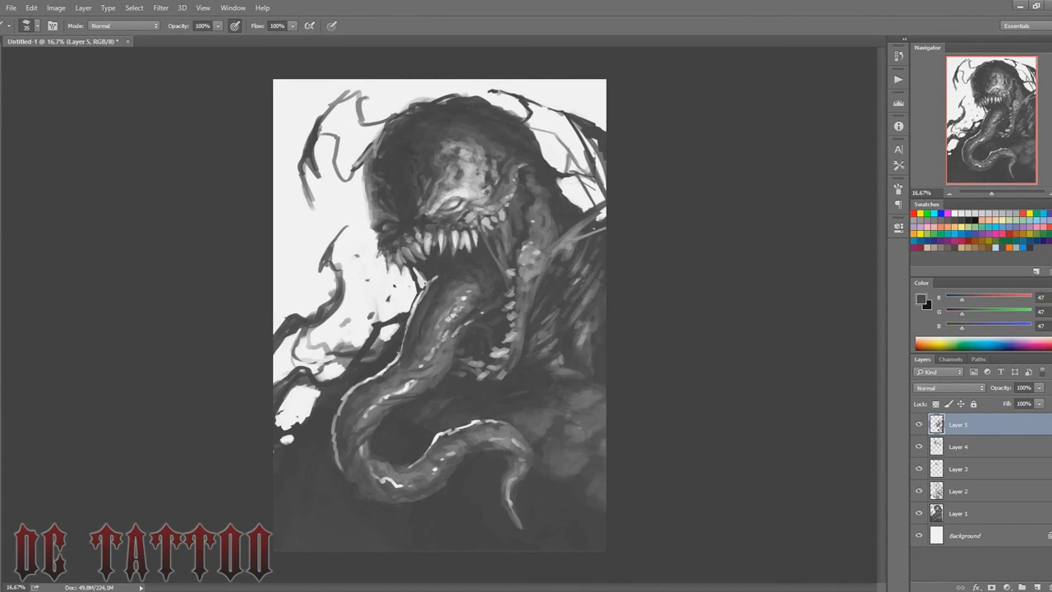
pyautogui.keyDown('alt'); pyautogui.click(543, 203); pyautogui.keyUp('alt')
pyautogui.keyDown('alt'); pyautogui.click(329, 164); pyautogui.keyUp('alt')
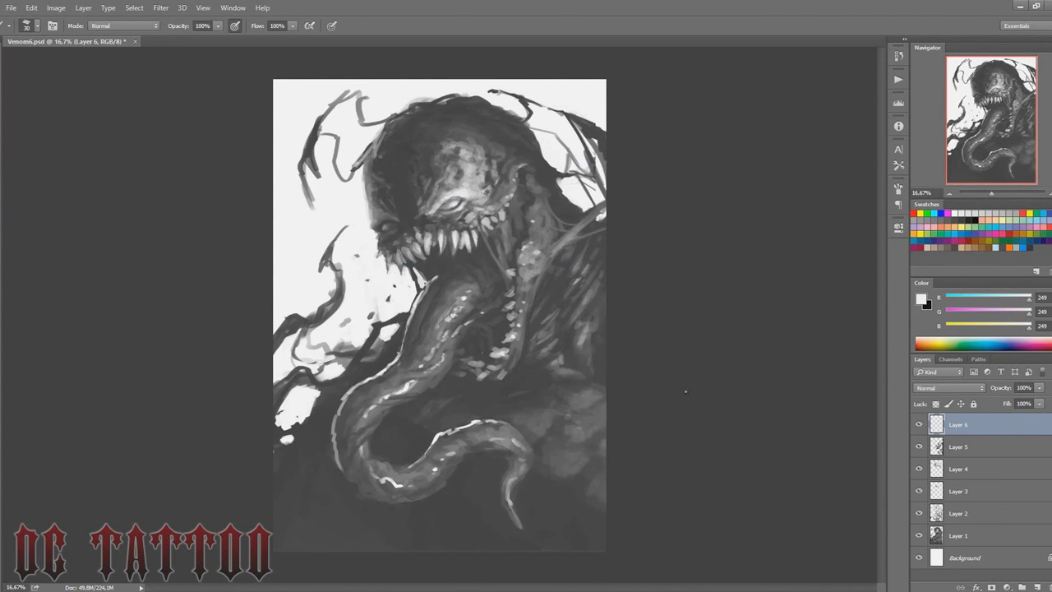
# Step: Fill a layer with solid blue, set it to Soft Light at 38% opacity
pyautogui.click(968, 226)
pyautogui.press('g')
pyautogui.click(493, 329)
pyautogui.click(940, 387)
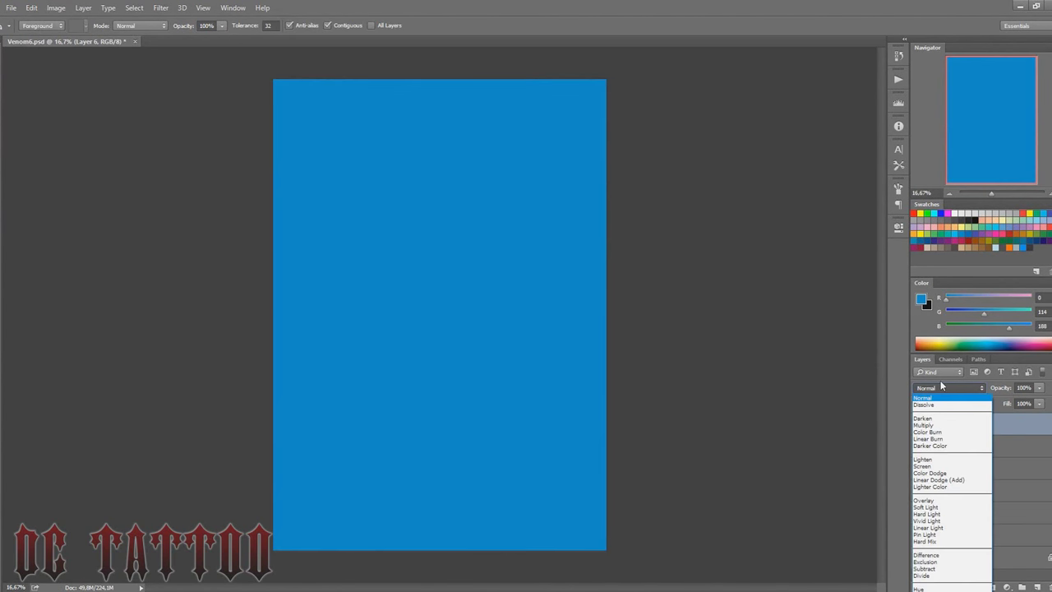
pyautogui.scroll(-4, 939, 391)
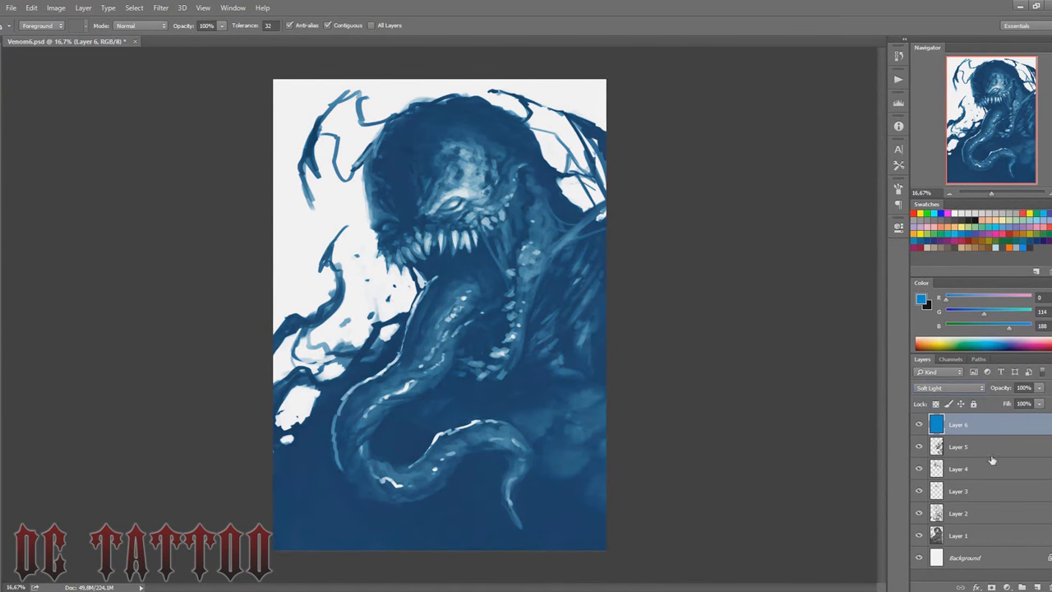
pyautogui.press('3')
pyautogui.press('8')
# Step: Add a new Soft Light layer and pick a tan colour for the teeth
pyautogui.hotkey('ctrl', 'shift', 'n')
pyautogui.press('Return')
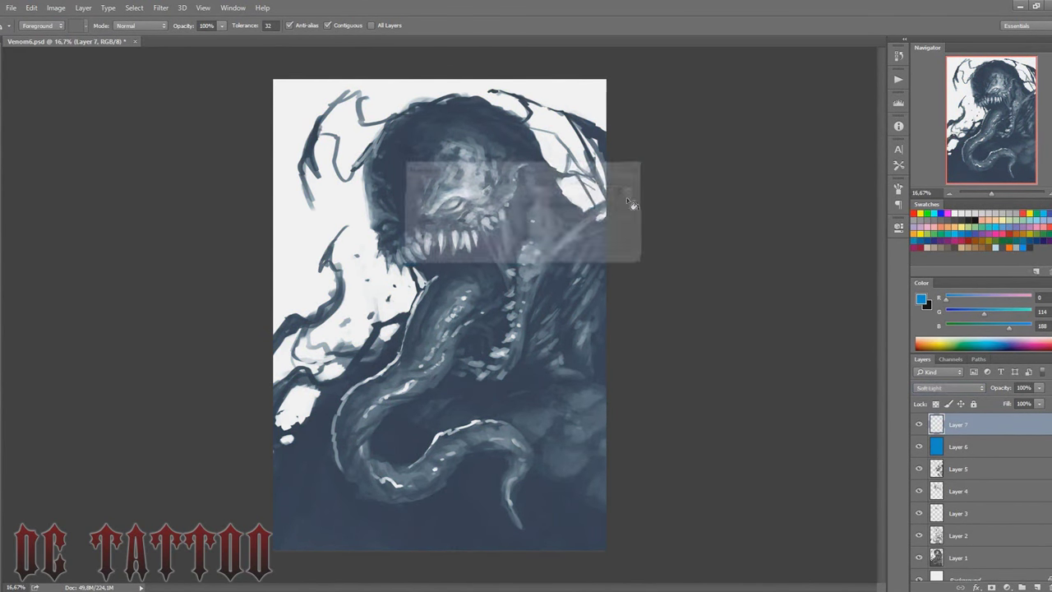
pyautogui.press('b')
pyautogui.click(949, 387)
pyautogui.click(945, 508)
pyautogui.click(929, 245)
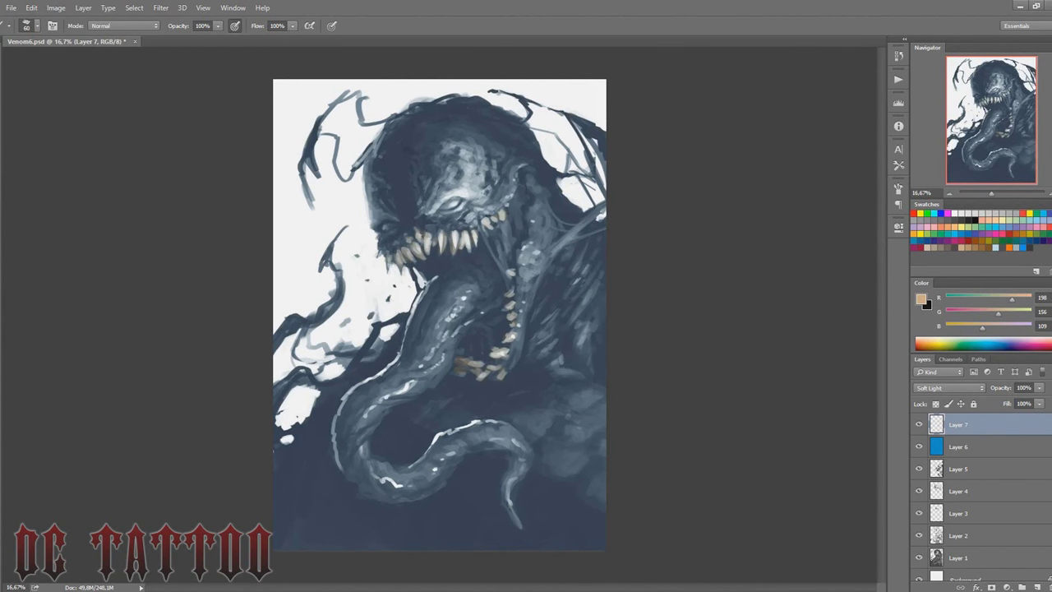
# Step: Paint the tongue and gums a salmon reddish-pink
pyautogui.click(983, 227)
pyautogui.press(']')
pyautogui.press(']')
pyautogui.moveTo(493, 250); pyautogui.dragTo(524, 194)
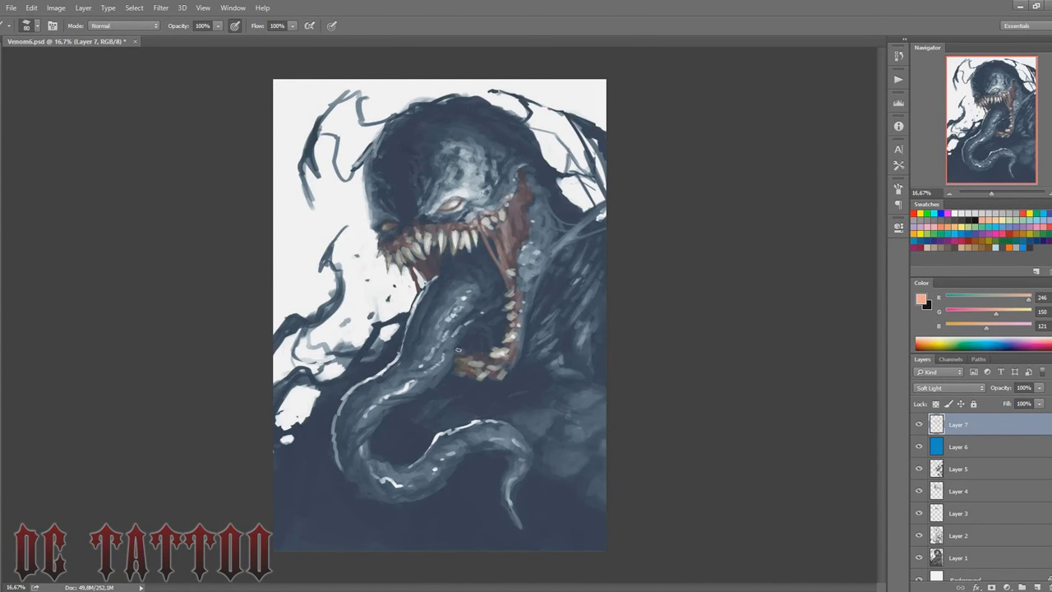
pyautogui.moveTo(493, 337)
pyautogui.mouseDown()
pyautogui.moveTo(491, 279)
pyautogui.moveTo(436, 312)
pyautogui.moveTo(403, 362)
pyautogui.moveTo(427, 369)
pyautogui.moveTo(394, 379)
pyautogui.moveTo(354, 428)
pyautogui.moveTo(353, 476)
pyautogui.moveTo(444, 459)
pyautogui.moveTo(506, 431)
pyautogui.moveTo(516, 526)
pyautogui.mouseUp()
pyautogui.press('[')
pyautogui.press('[')
pyautogui.press('[')
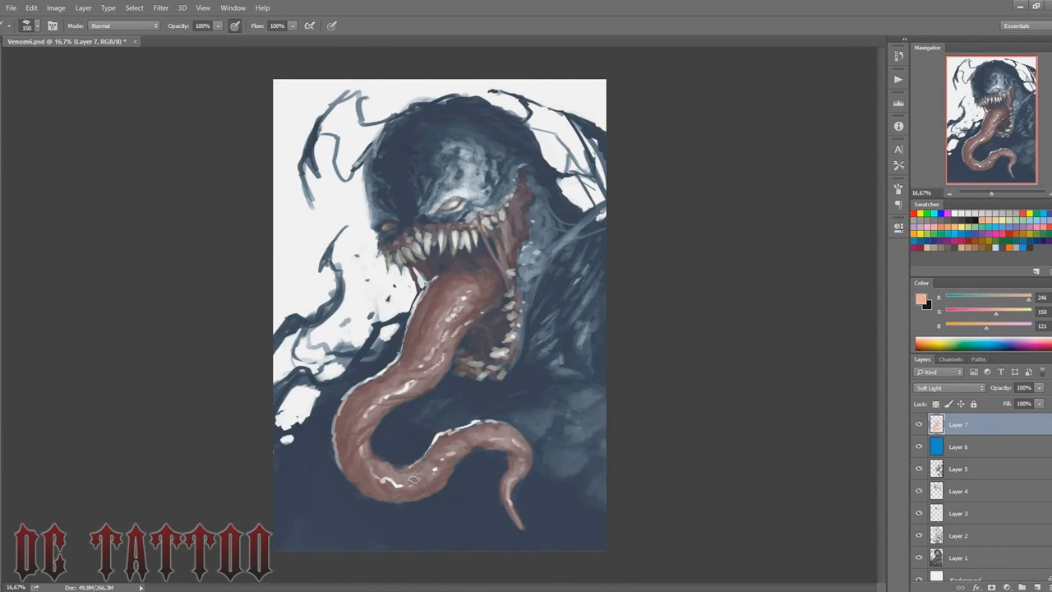
# Step: Pick a darker brown for the fangs and add a new empty Layer 8
pyautogui.keyDown('alt'); pyautogui.click(464, 240); pyautogui.keyUp('alt')
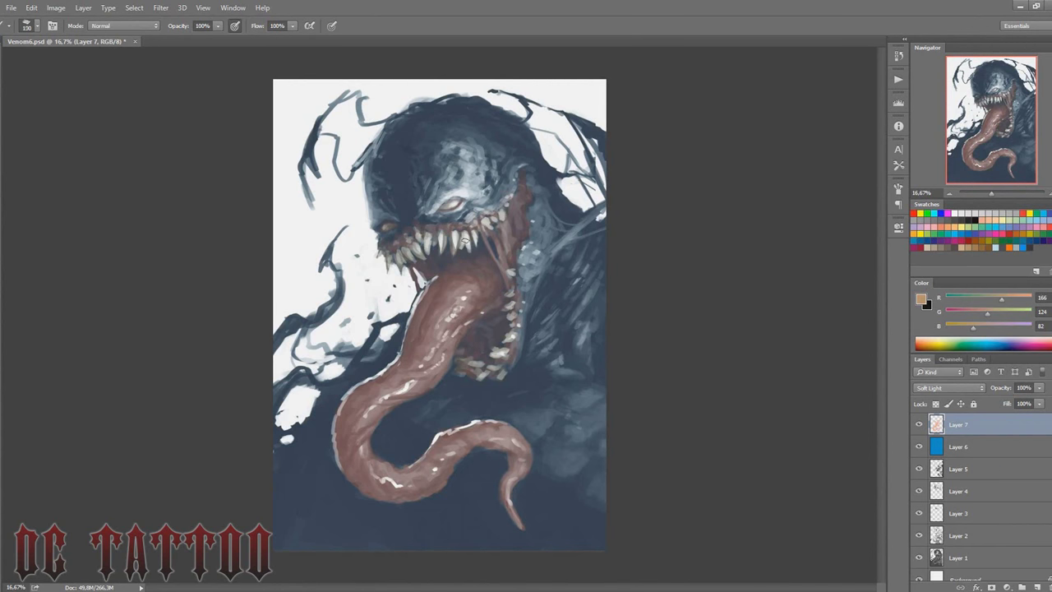
pyautogui.press(']')
pyautogui.click(966, 240)
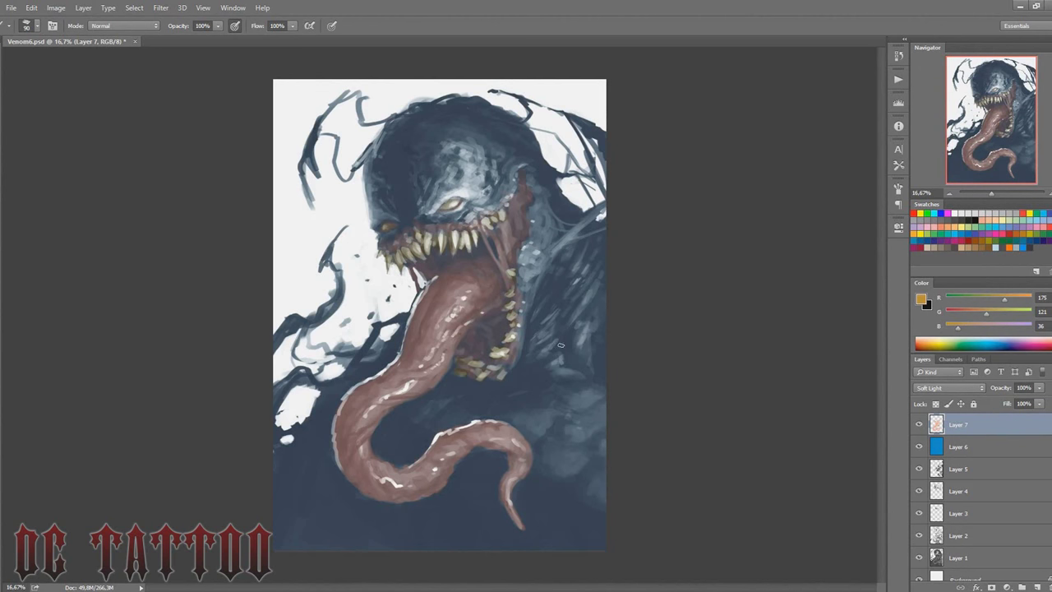
pyautogui.hotkey('ctrl', 'shift', 'n')
pyautogui.press('Return')
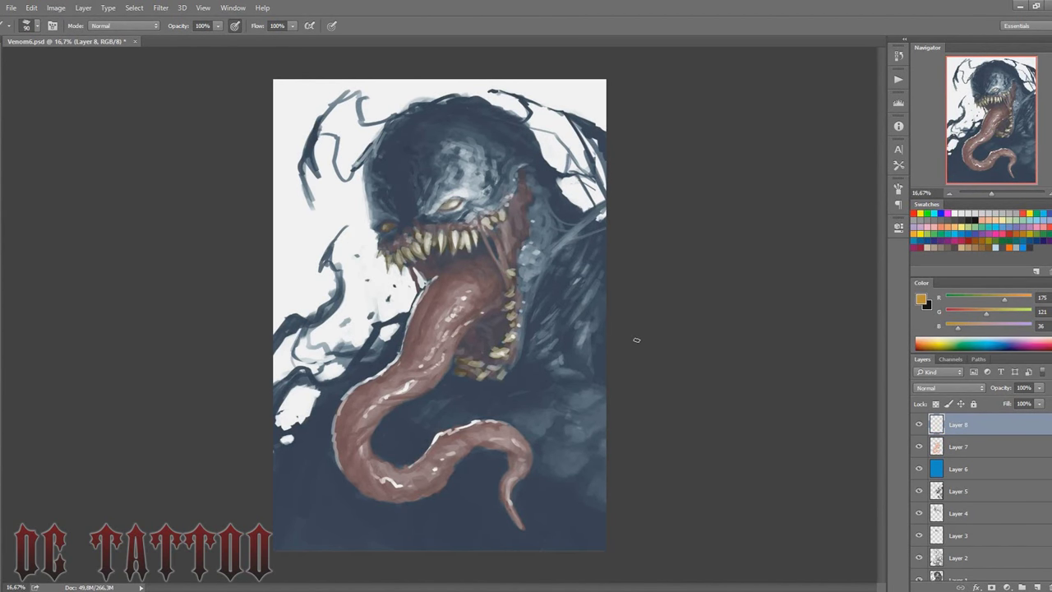
# Step: Flip the canvas horizontally and choose a smaller brush preset
pyautogui.press('h')
pyautogui.rightClick(630, 288)
pyautogui.doubleClick(669, 246)
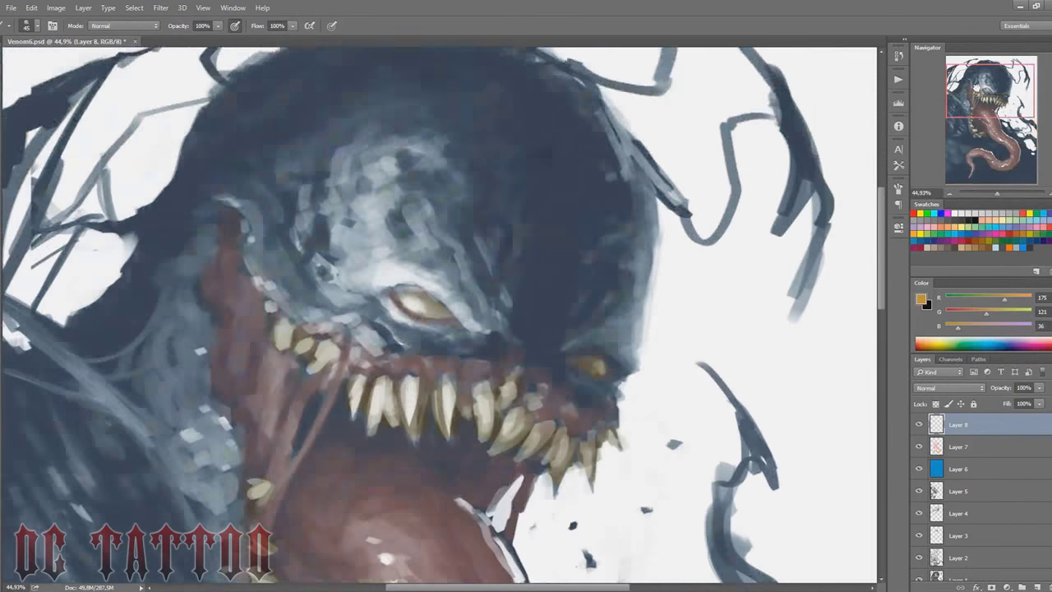
pyautogui.moveTo(992, 196); pyautogui.dragTo(990, 193)
# Step: Add a Color Balance adjustment: midtones toward red, highlights toward cyan, shadows toward cyan-blue
pyautogui.click(1007, 586)
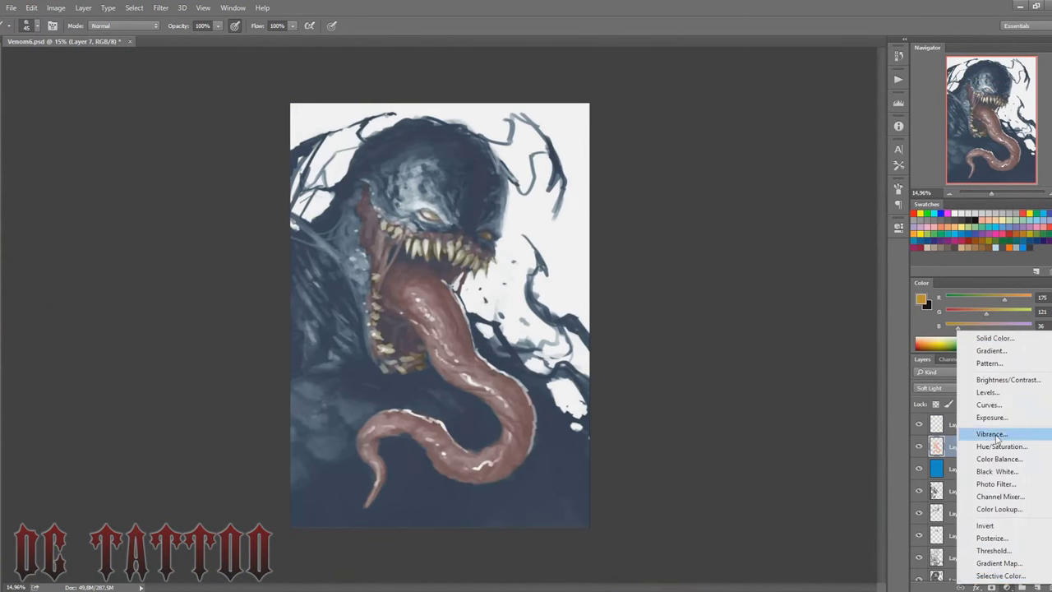
pyautogui.click(966, 491)
pyautogui.moveTo(773, 279)
pyautogui.mouseDown()
pyautogui.moveTo(782, 281)
pyautogui.moveTo(767, 280)
pyautogui.mouseUp()
pyautogui.click(793, 254)
pyautogui.click(772, 269)
pyautogui.click(793, 254)
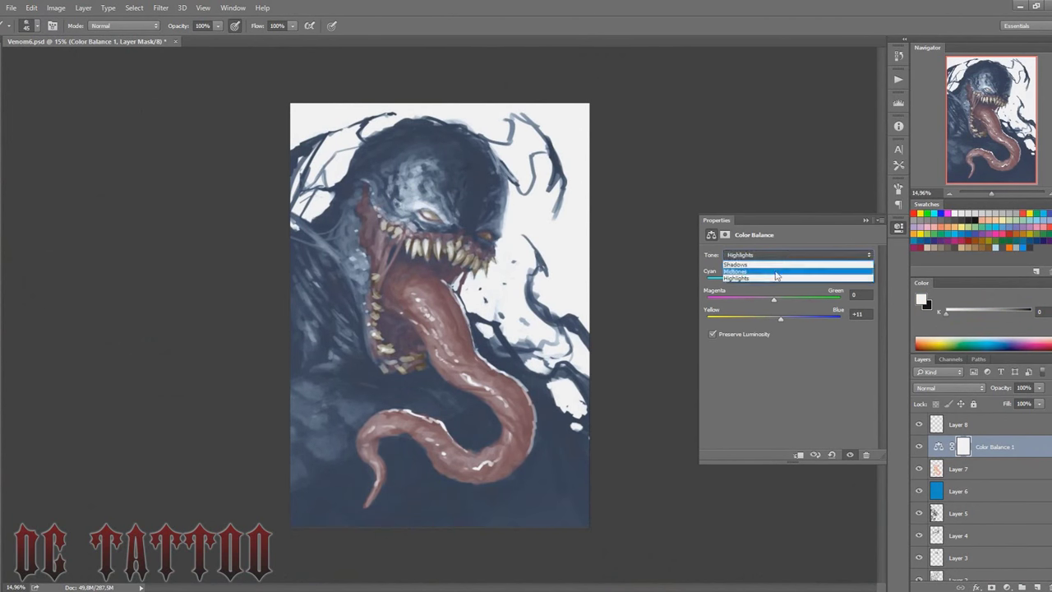
pyautogui.click(739, 261)
pyautogui.moveTo(779, 319); pyautogui.dragTo(782, 319)
# Step: Shift the colour balance further toward red and yellow, then resume work on Layer 8
pyautogui.moveTo(764, 280); pyautogui.dragTo(780, 280)
pyautogui.moveTo(781, 320)
pyautogui.mouseDown()
pyautogui.moveTo(760, 319)
pyautogui.moveTo(775, 300)
pyautogui.mouseUp()
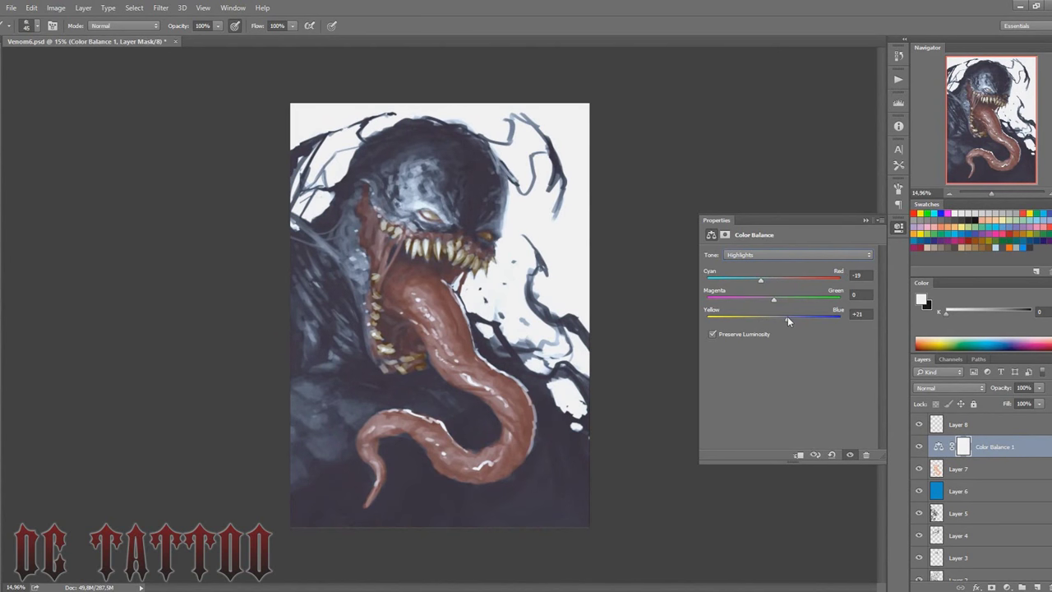
pyautogui.click(898, 228)
pyautogui.click(957, 424)
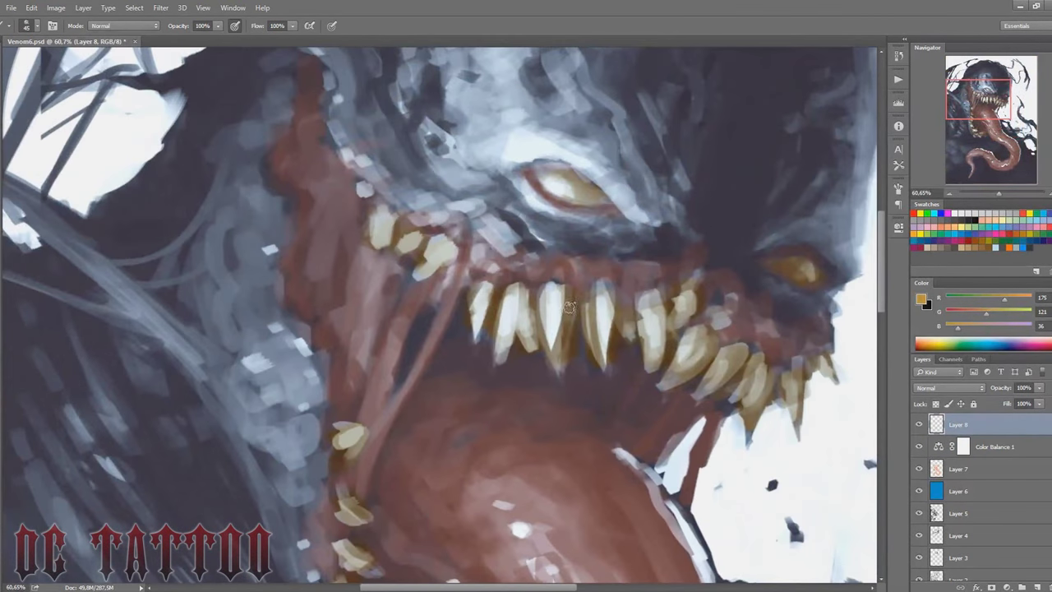
pyautogui.keyDown('alt'); pyautogui.click(456, 324); pyautogui.keyUp('alt')
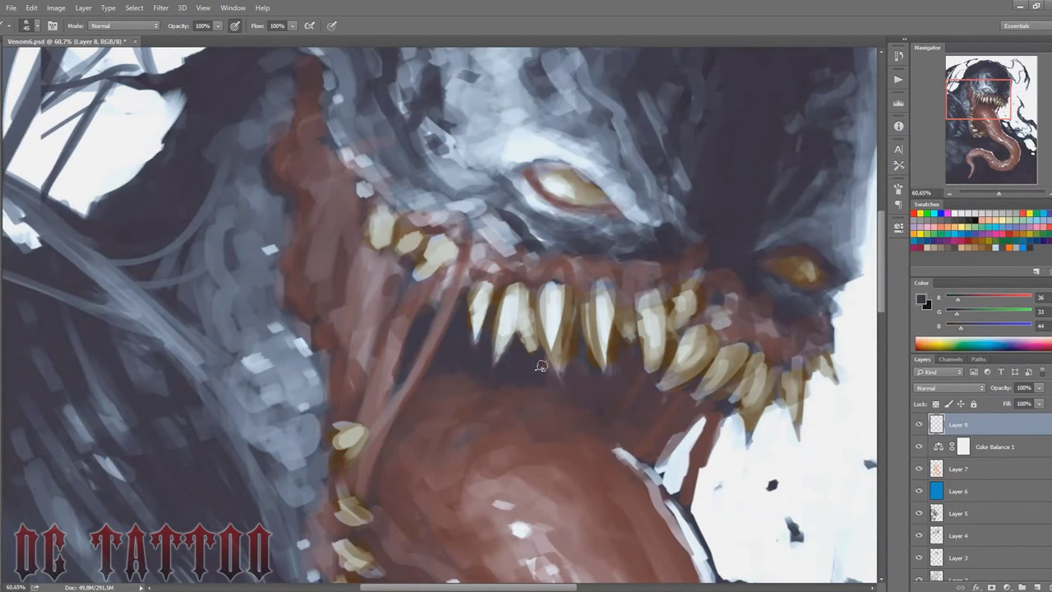
# Step: Sample tan tooth tones, centre the mouth, and paint light strokes around the upper teeth
pyautogui.press('[')
pyautogui.press('[')
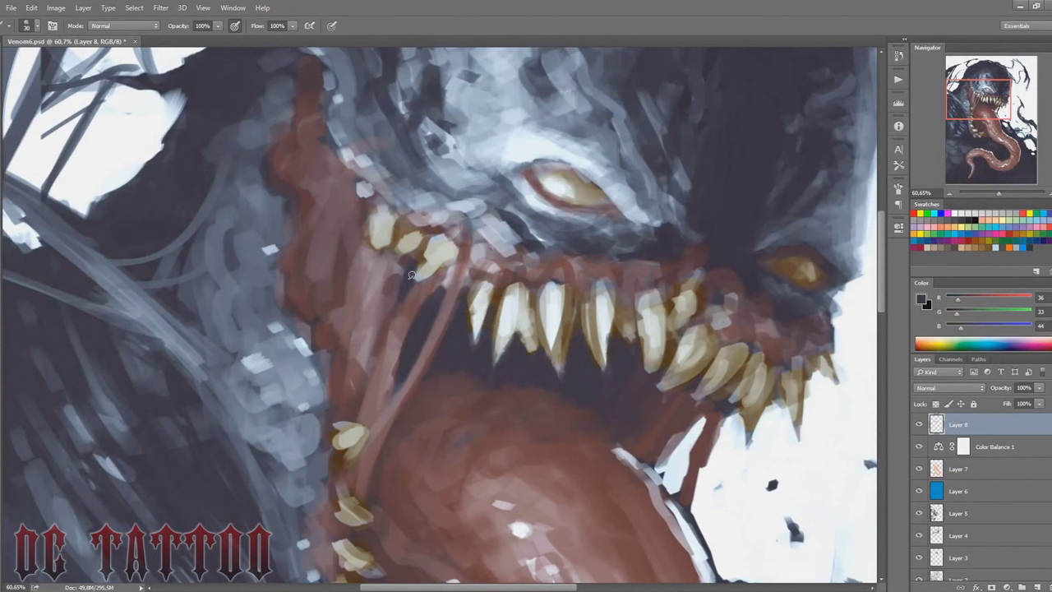
pyautogui.press(']')
pyautogui.press(']')
pyautogui.keyDown('alt'); pyautogui.click(511, 233); pyautogui.keyUp('alt')
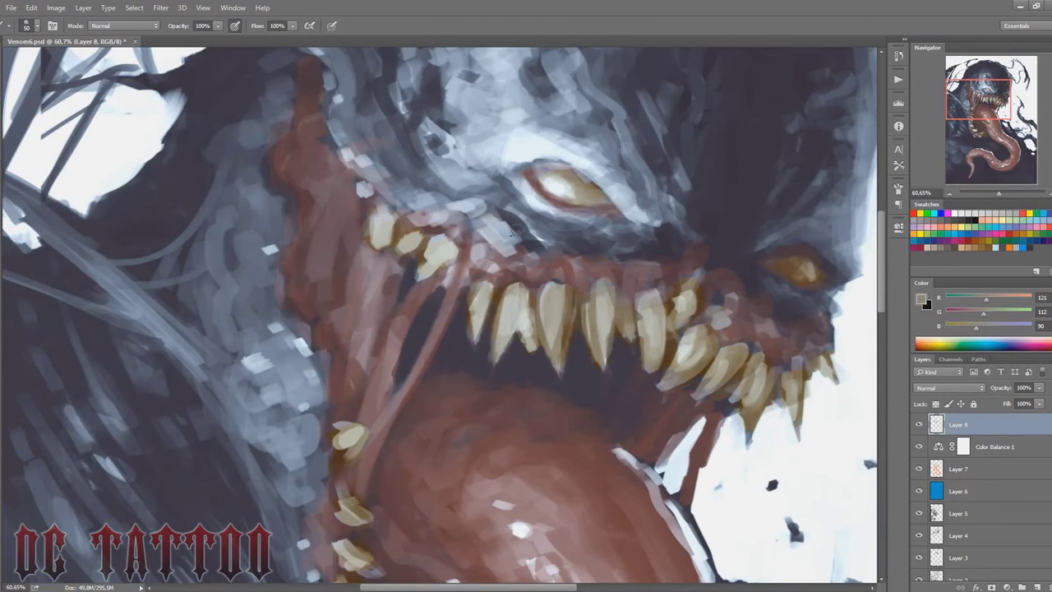
pyautogui.press('[')
pyautogui.press('[')
pyautogui.keyDown('alt'); pyautogui.click(560, 222); pyautogui.keyUp('alt')
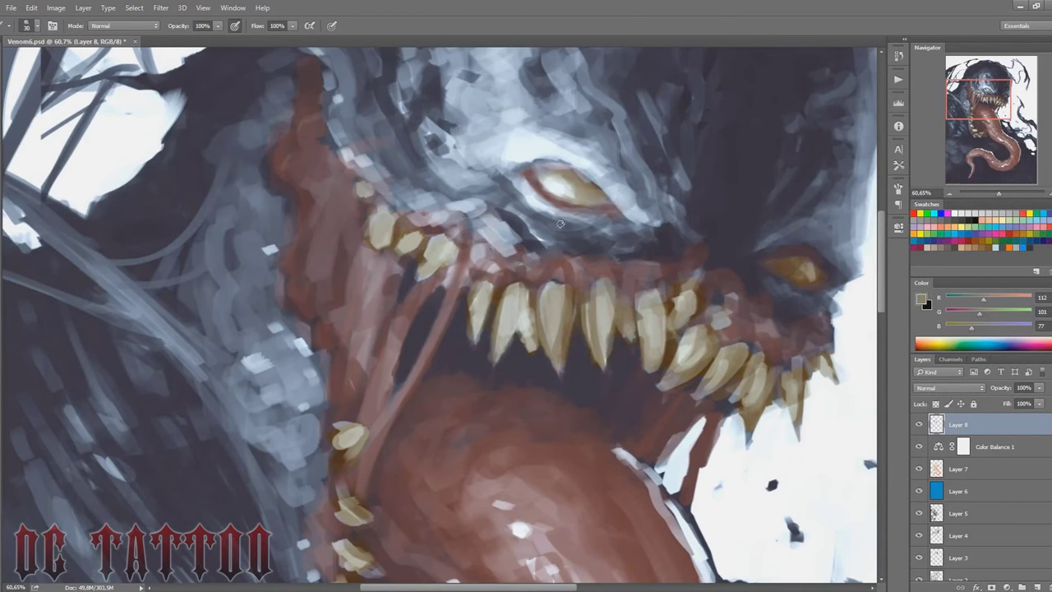
pyautogui.moveTo(560, 223); pyautogui.dragTo(469, 194)
pyautogui.press('[')
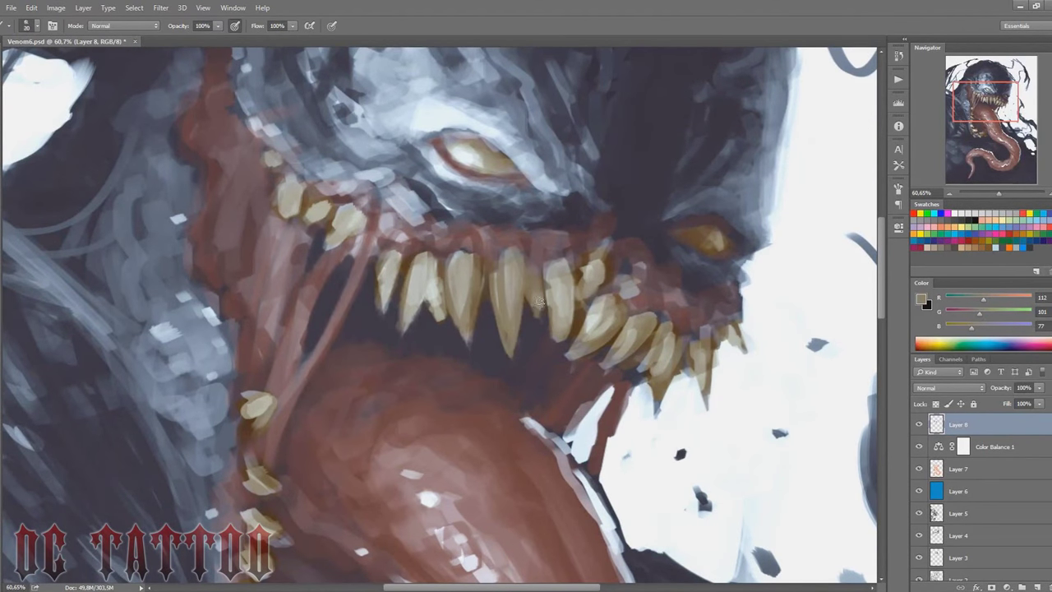
pyautogui.press(']')
pyautogui.press(']')
pyautogui.press(']')
pyautogui.keyDown('alt'); pyautogui.click(557, 293); pyautogui.keyUp('alt')
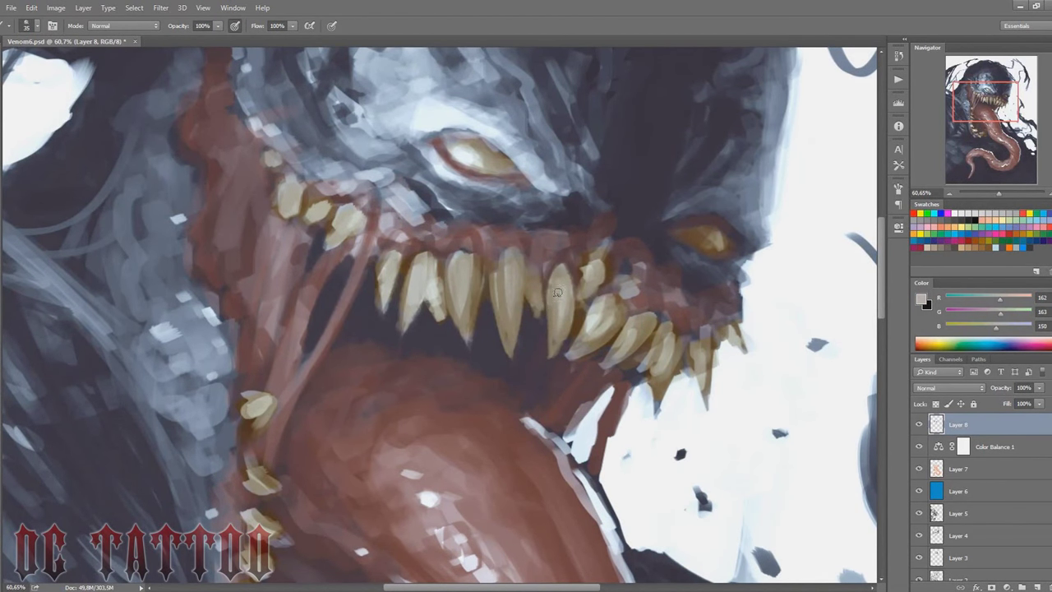
pyautogui.moveTo(558, 293); pyautogui.dragTo(558, 351)
# Step: Paint dark red between the upper teeth, undoing a stray dark patch
pyautogui.keyDown('alt'); pyautogui.click(592, 272); pyautogui.keyUp('alt')
pyautogui.moveTo(588, 280); pyautogui.dragTo(604, 221)
pyautogui.press(']')
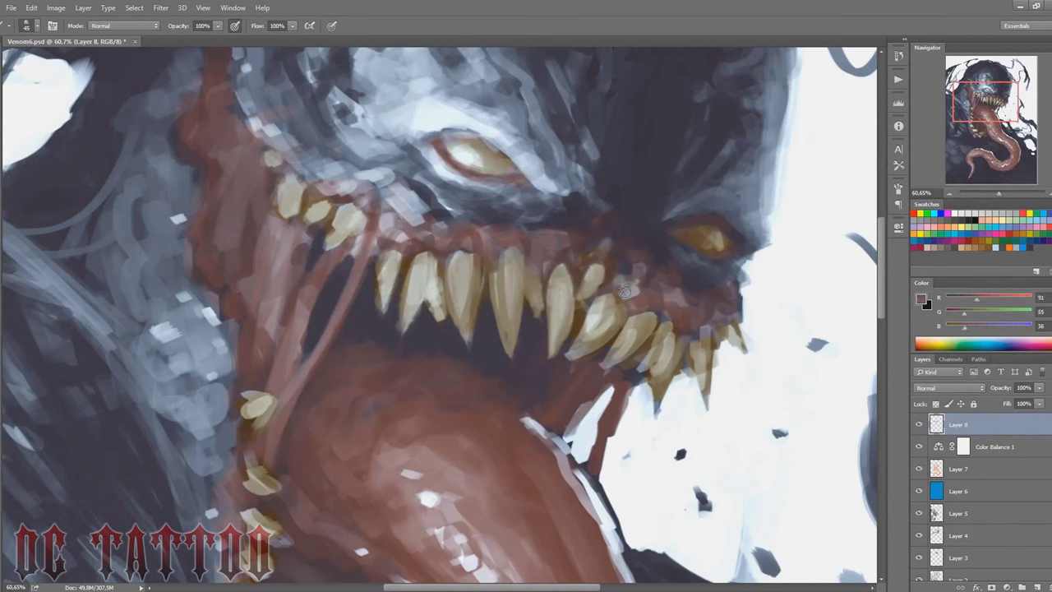
pyautogui.press('[')
pyautogui.press('[')
pyautogui.keyDown('alt'); pyautogui.click(584, 310); pyautogui.keyUp('alt')
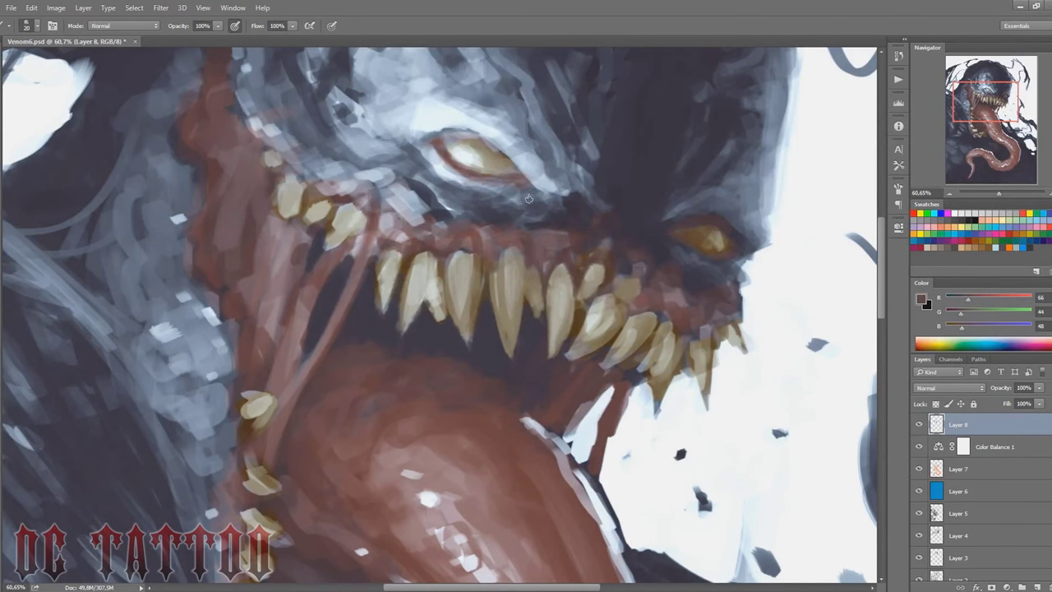
pyautogui.press(']')
pyautogui.press(']')
pyautogui.press(']')
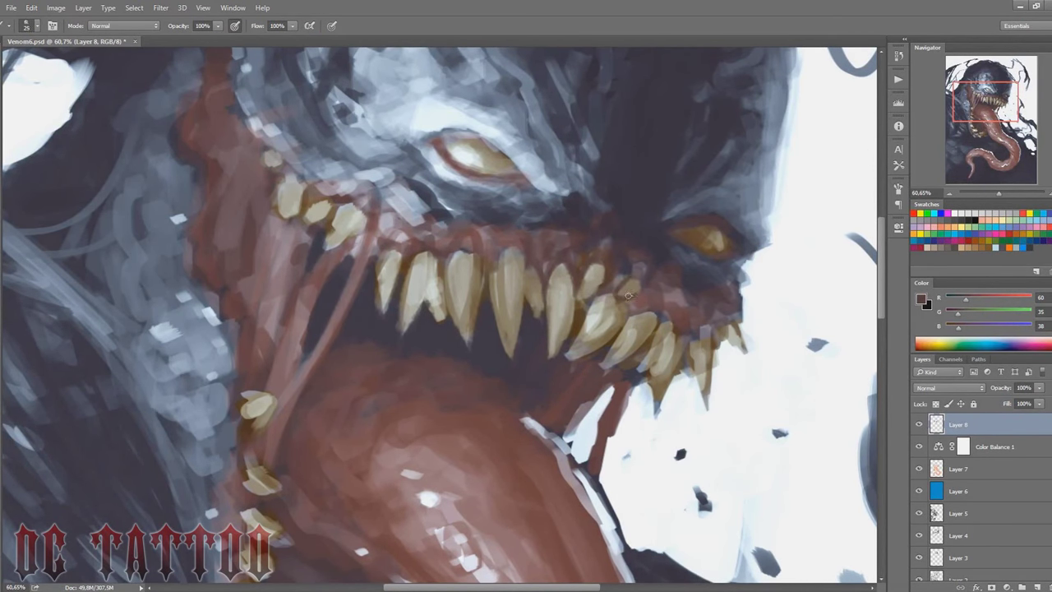
pyautogui.hotkey('ctrl', 'z')
# Step: Lengthen the tooth near the right jaw in tan and extend a fang tip
pyautogui.press(']')
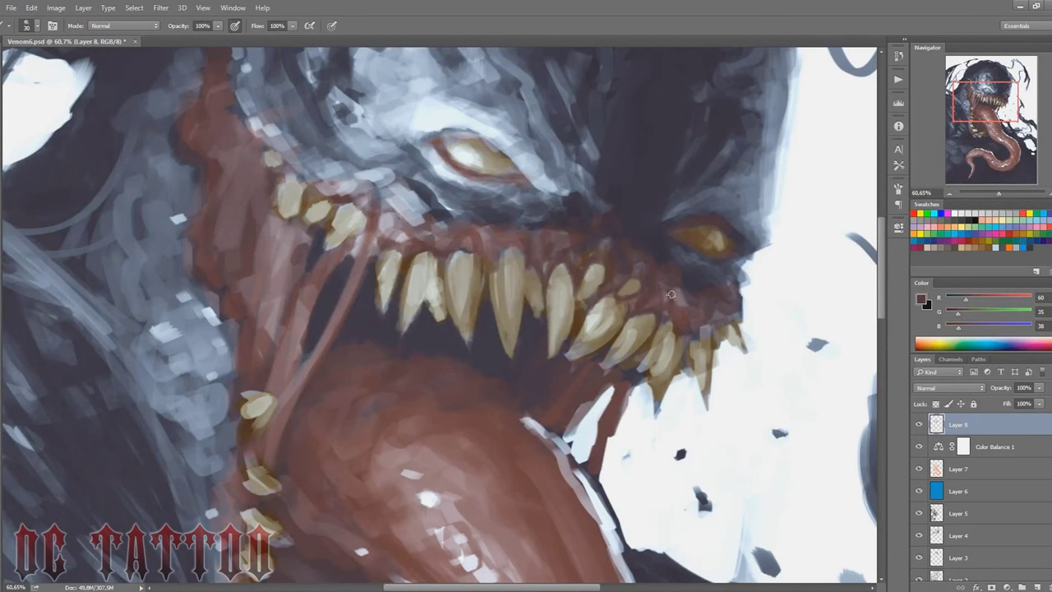
pyautogui.keyDown('alt'); pyautogui.click(536, 311); pyautogui.keyUp('alt')
pyautogui.press('[')
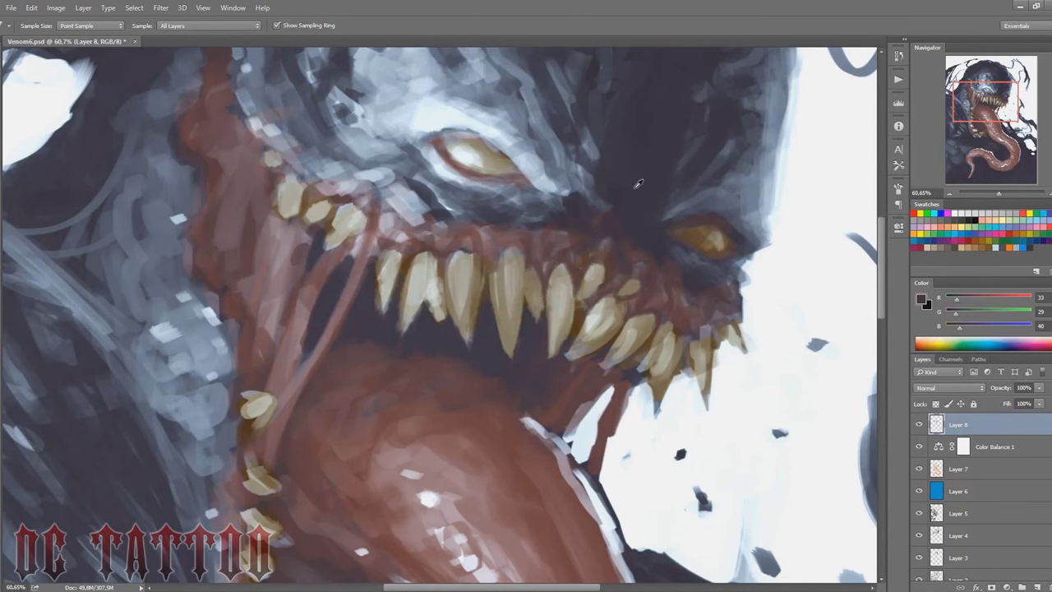
pyautogui.moveTo(547, 300); pyautogui.dragTo(551, 359)
pyautogui.press('[')
pyautogui.press('[')
pyautogui.press('[')
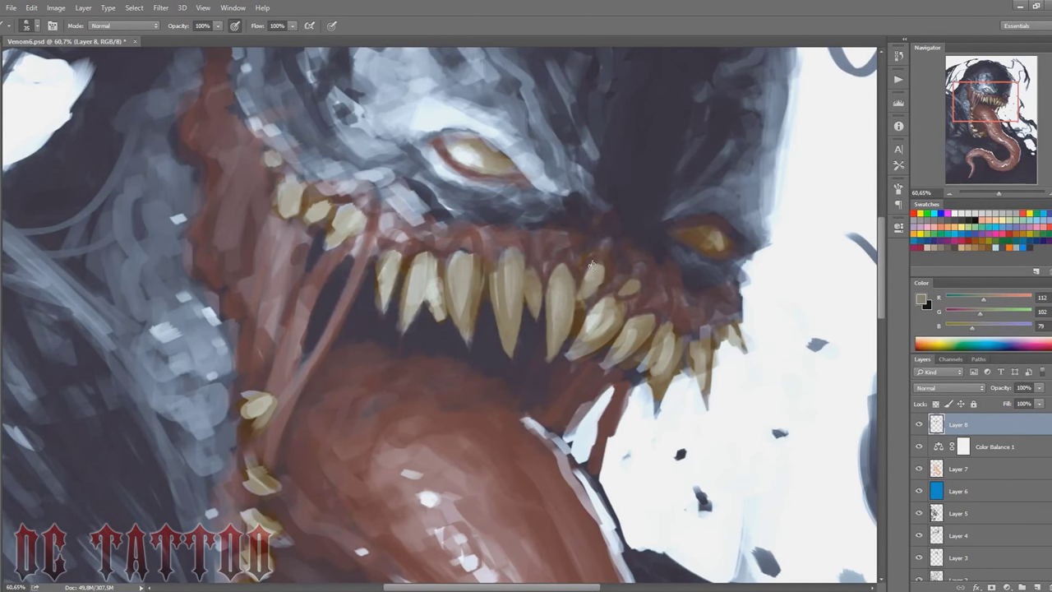
pyautogui.moveTo(575, 302)
pyautogui.mouseDown()
pyautogui.moveTo(605, 348)
pyautogui.moveTo(564, 368)
pyautogui.moveTo(641, 378)
pyautogui.mouseUp()
# Step: Paint dark red gum colour around the gums and lower teeth
pyautogui.keyDown('alt'); pyautogui.click(621, 353); pyautogui.keyUp('alt')
pyautogui.press(']')
pyautogui.press(']')
pyautogui.press(']')
pyautogui.moveTo(649, 321)
pyautogui.mouseDown()
pyautogui.moveTo(608, 370)
pyautogui.moveTo(607, 415)
pyautogui.moveTo(588, 397)
pyautogui.mouseUp()
# Step: Add tan strokes on the lower right teeth
pyautogui.press(']')
pyautogui.keyDown('alt'); pyautogui.click(651, 348); pyautogui.keyUp('alt')
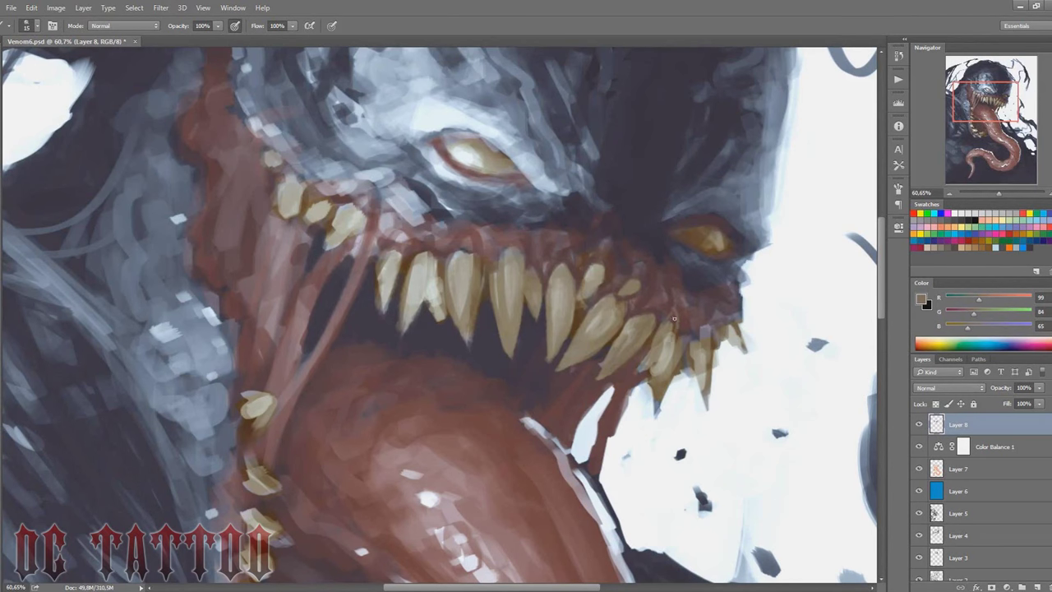
pyautogui.press(']')
pyautogui.press(']')
pyautogui.moveTo(649, 345); pyautogui.dragTo(629, 398)
pyautogui.moveTo(674, 320); pyautogui.dragTo(632, 374)
pyautogui.keyDown('alt'); pyautogui.click(673, 322); pyautogui.keyUp('alt')
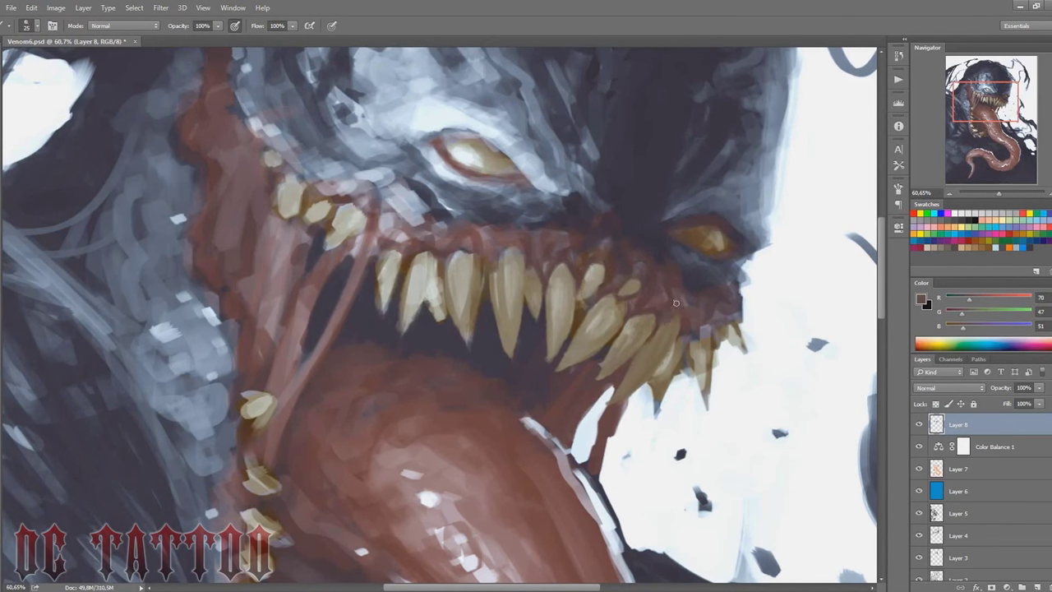
pyautogui.press('[')
pyautogui.press('[')
# Step: Paint a long tan fang and reshape the upper-left fangs with dark tan shading
pyautogui.press('x')
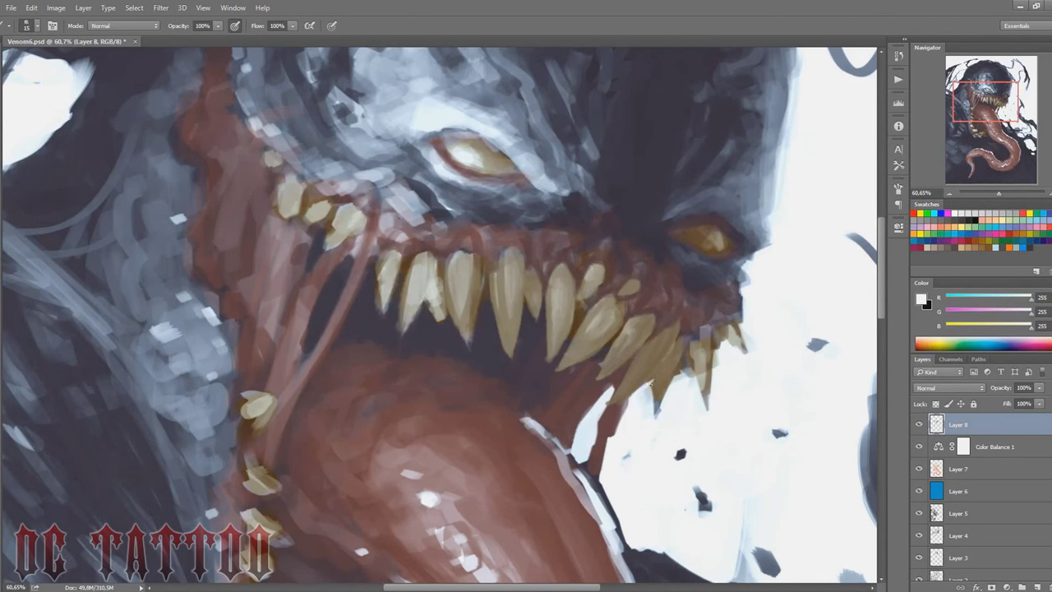
pyautogui.press(']')
pyautogui.keyDown('alt'); pyautogui.click(681, 351); pyautogui.keyUp('alt')
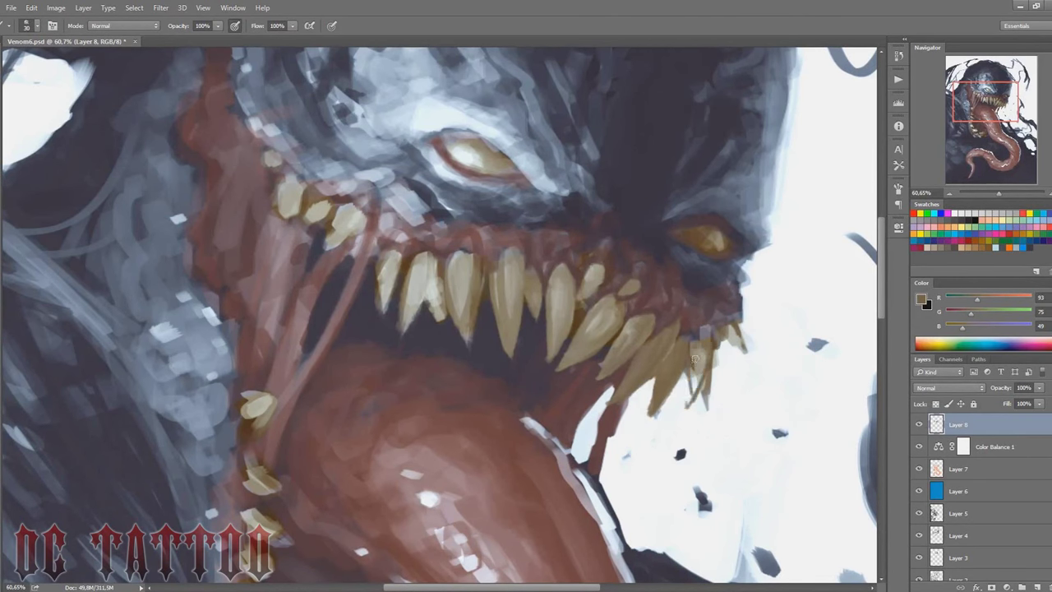
pyautogui.press(']')
pyautogui.press(']')
pyautogui.moveTo(427, 264); pyautogui.dragTo(392, 362)
pyautogui.moveTo(429, 261); pyautogui.dragTo(393, 328)
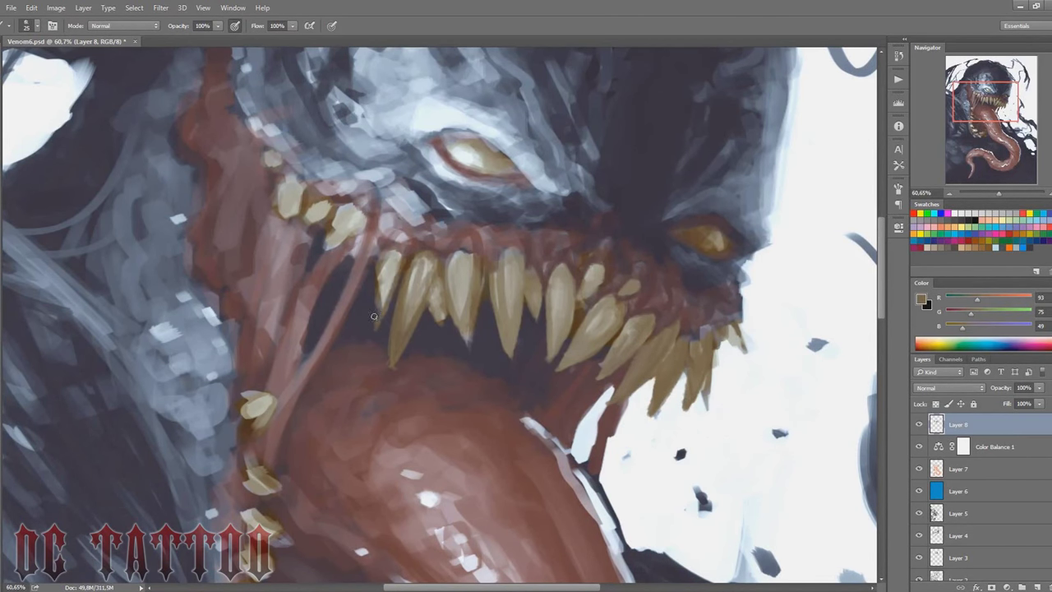
pyautogui.moveTo(386, 252); pyautogui.dragTo(394, 324)
pyautogui.moveTo(365, 243); pyautogui.dragTo(267, 158)
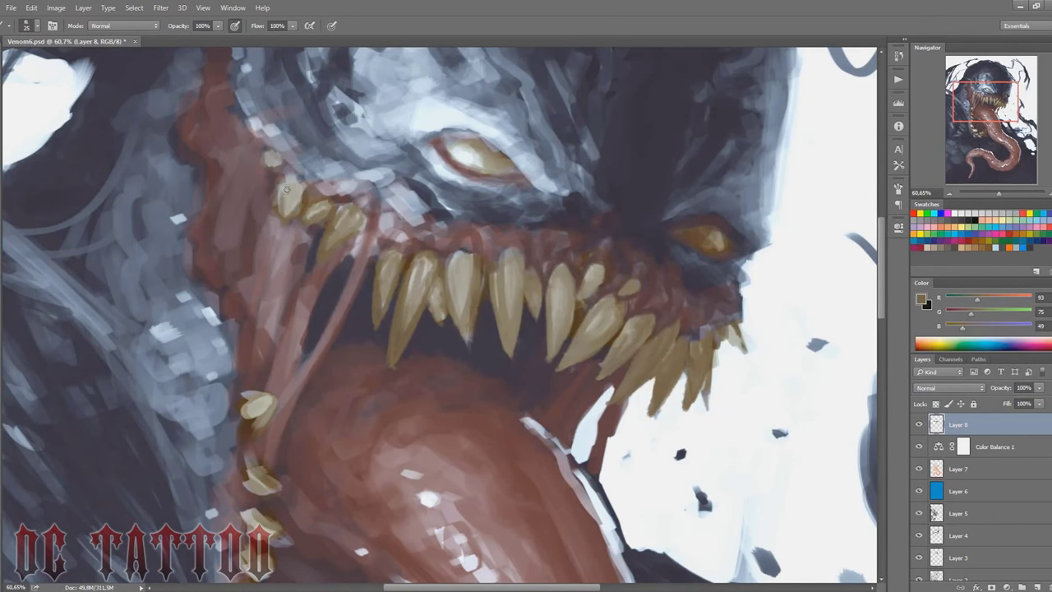
# Step: Shade the upper and central fangs with darker brown tones
pyautogui.keyDown('alt'); pyautogui.click(417, 274); pyautogui.keyUp('alt')
pyautogui.moveTo(395, 300); pyautogui.dragTo(399, 360)
pyautogui.moveTo(454, 319); pyautogui.dragTo(462, 329)
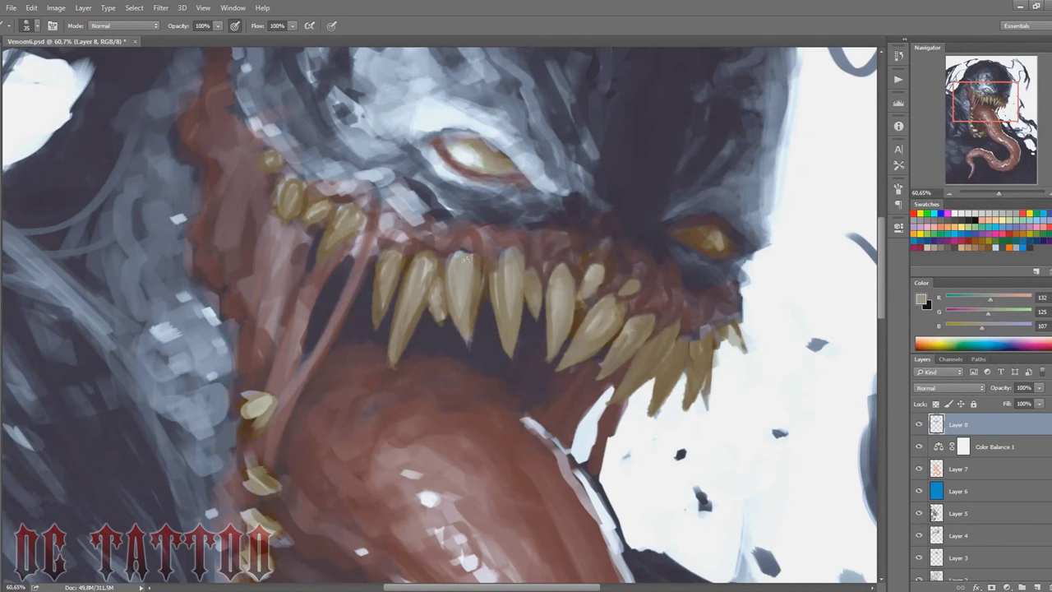
pyautogui.keyDown('alt'); pyautogui.click(462, 283); pyautogui.keyUp('alt')
pyautogui.moveTo(465, 250); pyautogui.dragTo(470, 307)
pyautogui.keyDown('alt'); pyautogui.click(457, 263); pyautogui.keyUp('alt')
pyautogui.moveTo(465, 245); pyautogui.dragTo(473, 289)
pyautogui.moveTo(503, 287); pyautogui.dragTo(508, 349)
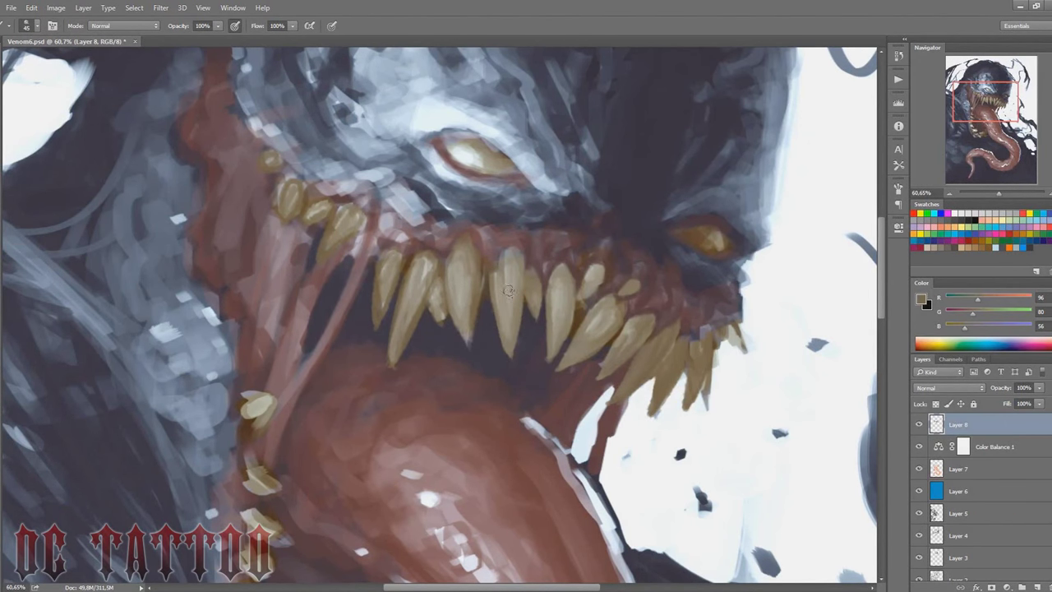
pyautogui.moveTo(517, 238); pyautogui.dragTo(510, 300)
pyautogui.keyDown('alt'); pyautogui.click(542, 345); pyautogui.keyUp('alt')
pyautogui.moveTo(567, 267); pyautogui.dragTo(559, 357)
# Step: Paint tan over the right-side fangs and add grey-tan highlights on the upper-left teeth
pyautogui.moveTo(612, 316); pyautogui.dragTo(567, 366)
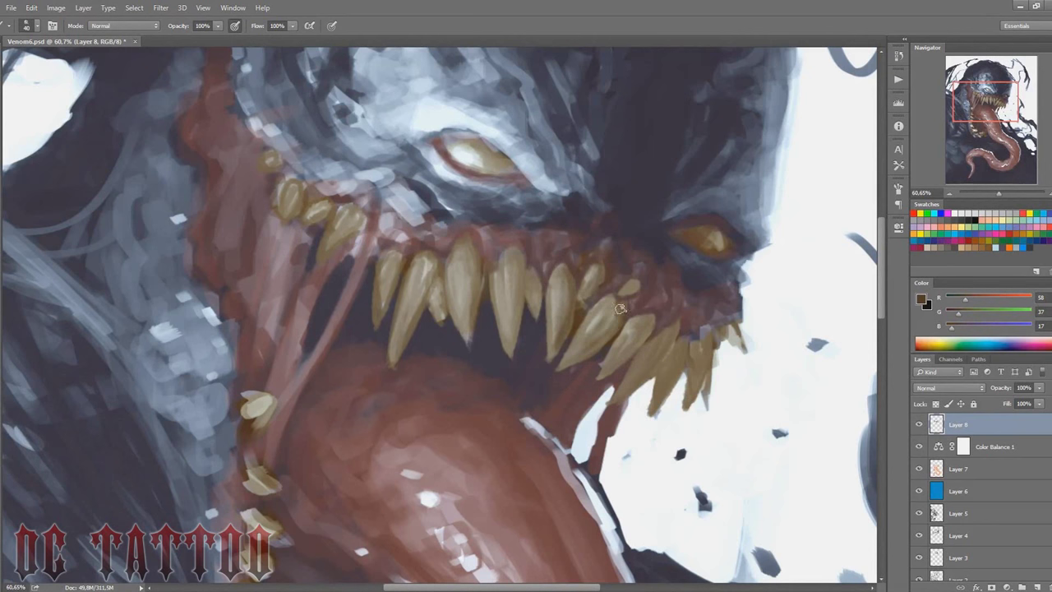
pyautogui.moveTo(631, 288)
pyautogui.mouseDown()
pyautogui.moveTo(643, 353)
pyautogui.moveTo(643, 337)
pyautogui.mouseUp()
pyautogui.press('[')
pyautogui.press('[')
pyautogui.press('[')
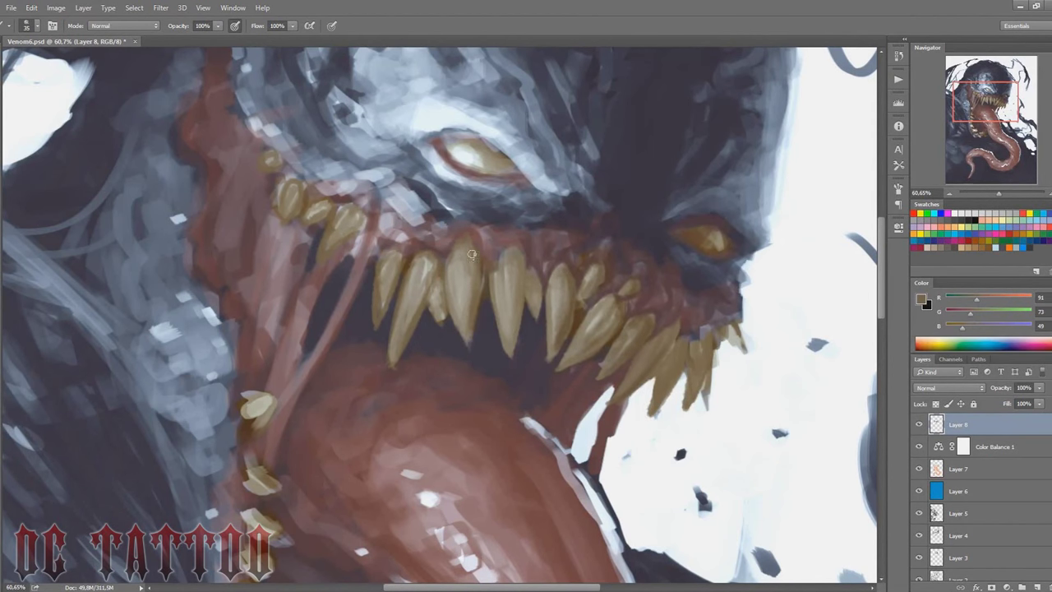
pyautogui.keyDown('alt'); pyautogui.click(337, 228); pyautogui.keyUp('alt')
pyautogui.moveTo(319, 222); pyautogui.dragTo(308, 209)
pyautogui.moveTo(291, 220); pyautogui.dragTo(284, 193)
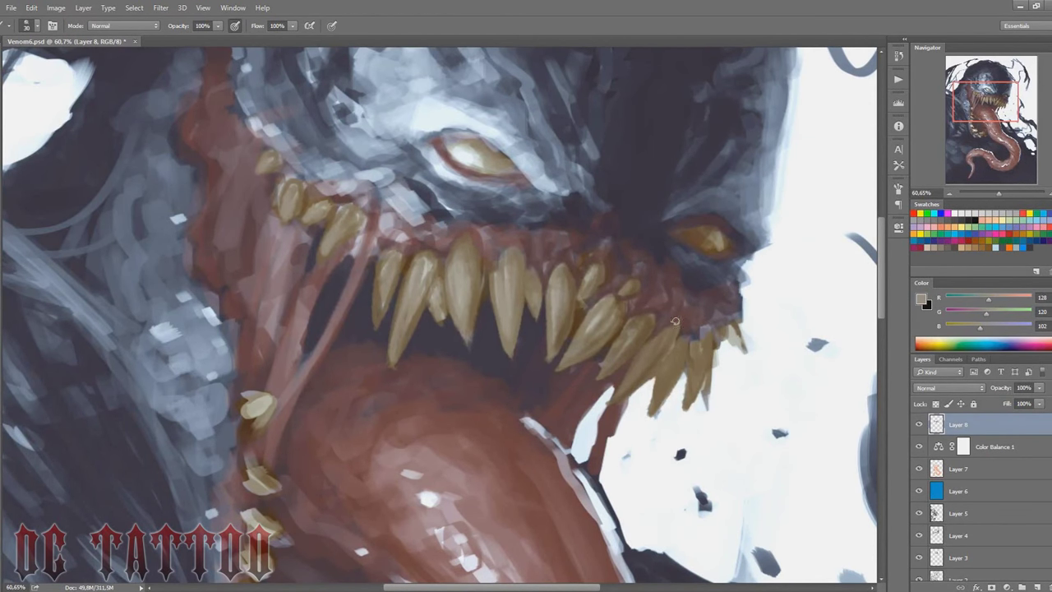
# Step: Add small grey-tan strokes and dabs on the lower-right teeth
pyautogui.moveTo(567, 324); pyautogui.dragTo(630, 223)
pyautogui.press(']')
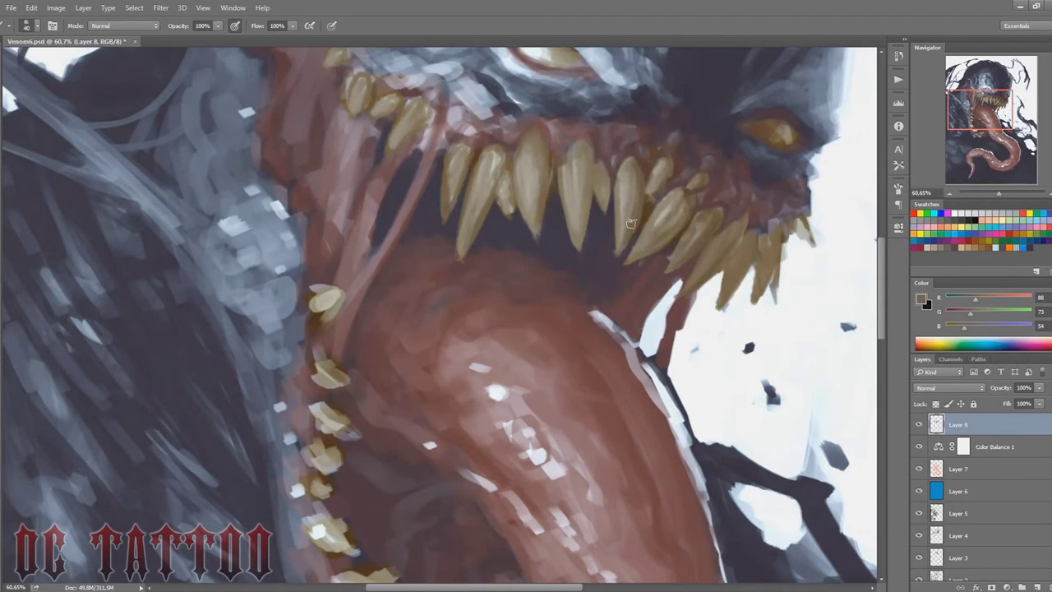
pyautogui.press('[')
pyautogui.moveTo(699, 271); pyautogui.dragTo(681, 300)
pyautogui.keyDown('alt'); pyautogui.click(688, 296); pyautogui.keyUp('alt')
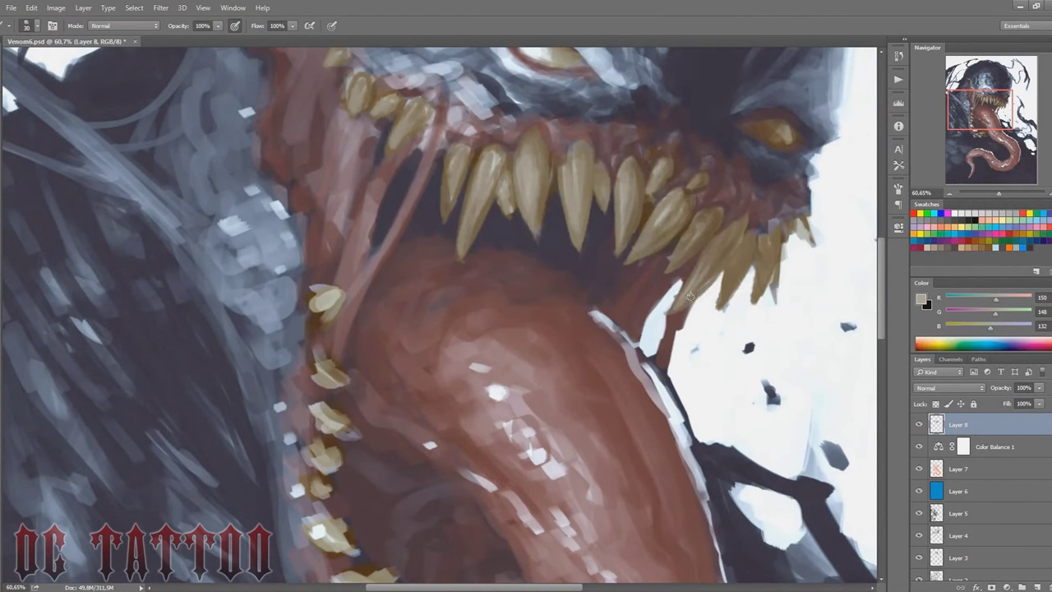
# Step: Sample dark red, near-black and light blue-grey tones, moving the view up toward the eye
pyautogui.keyDown('alt'); pyautogui.click(503, 224); pyautogui.keyUp('alt')
pyautogui.press(']')
pyautogui.press(']')
pyautogui.press(']')
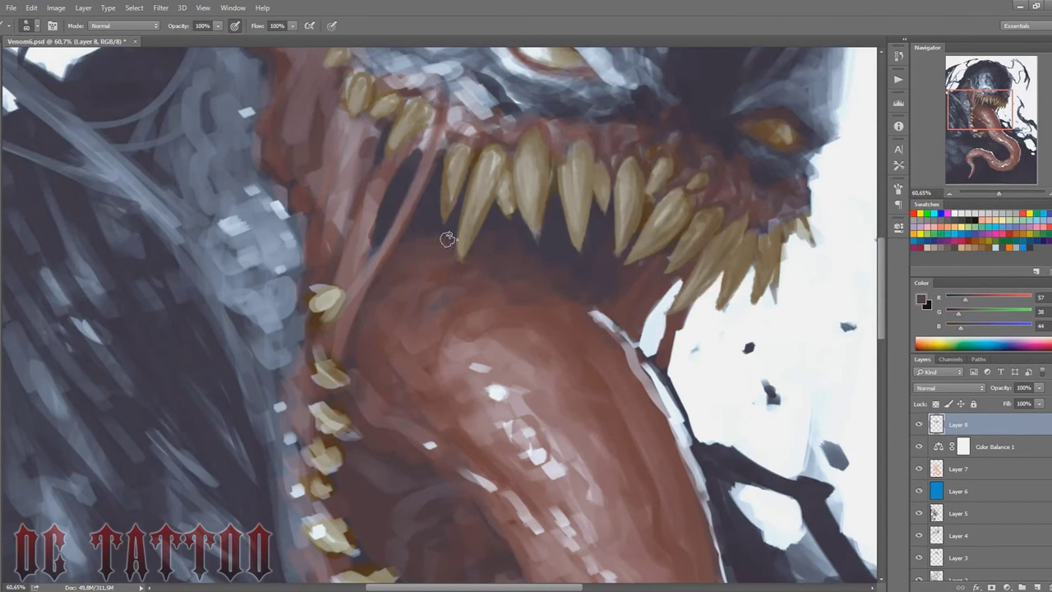
pyautogui.press('[')
pyautogui.press('[')
pyautogui.press('[')
pyautogui.keyDown('alt'); pyautogui.click(529, 251); pyautogui.keyUp('alt')
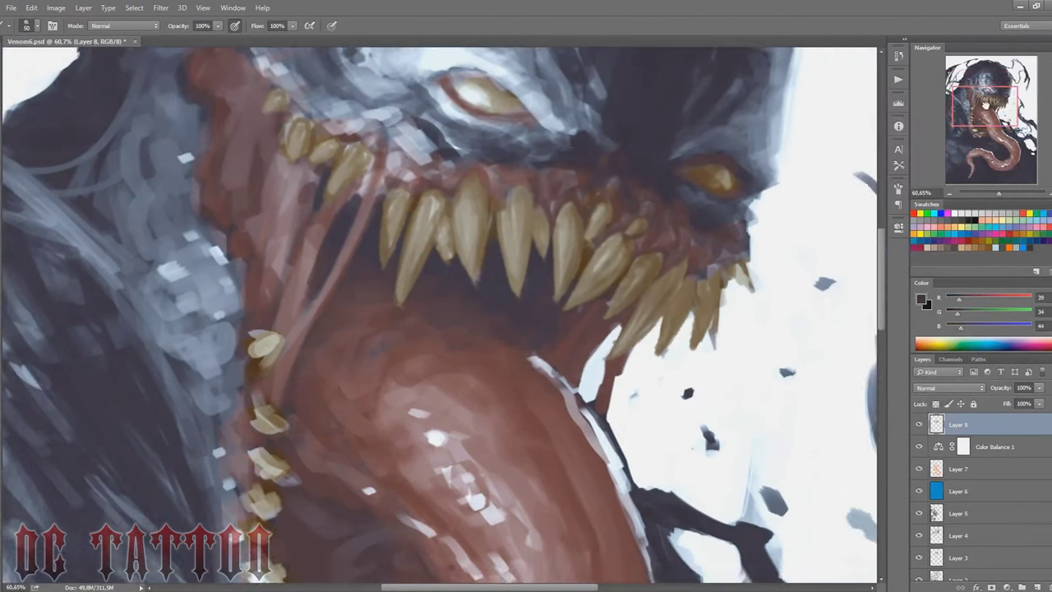
pyautogui.moveTo(529, 251); pyautogui.dragTo(496, 313)
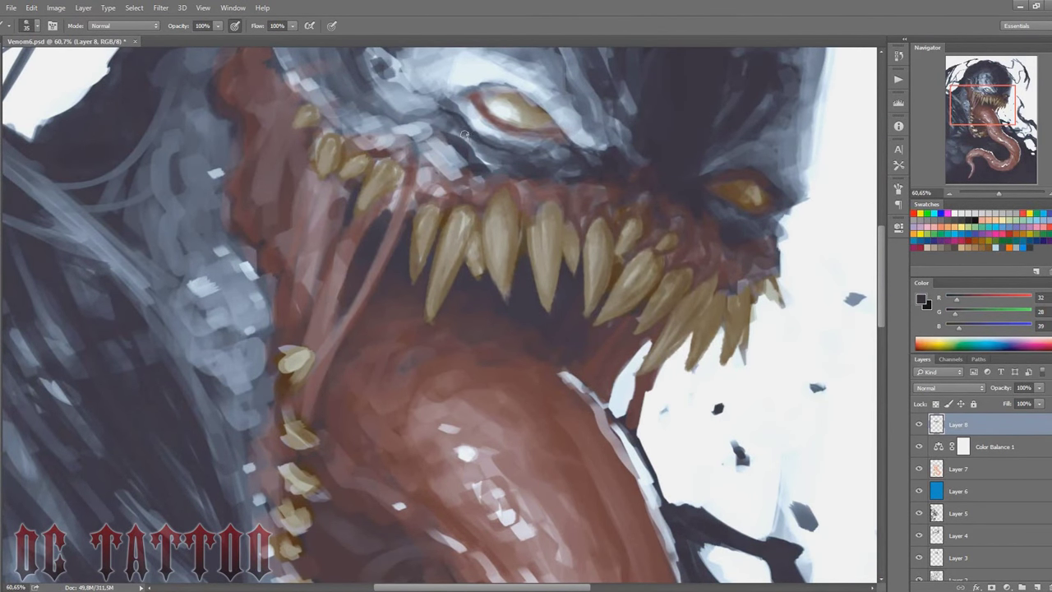
pyautogui.keyDown('alt'); pyautogui.click(501, 136); pyautogui.keyUp('alt')
# Step: Lighten the blue-grey skin around the eye and mouth and darken the upper lip
pyautogui.moveTo(511, 137); pyautogui.dragTo(490, 238)
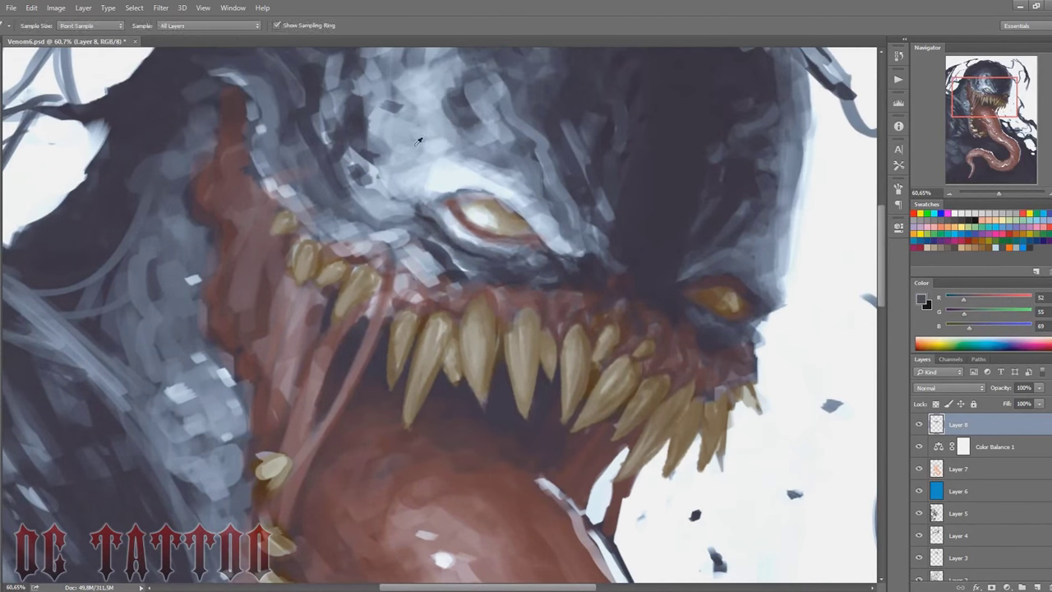
pyautogui.keyDown('alt'); pyautogui.click(419, 242); pyautogui.keyUp('alt')
pyautogui.press(']')
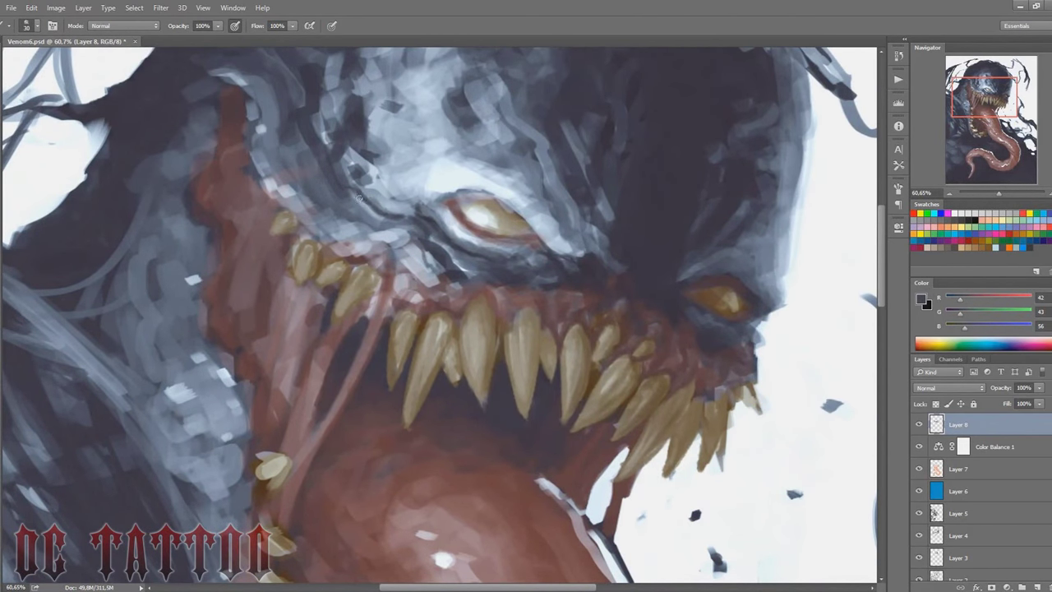
pyautogui.keyDown('alt'); pyautogui.click(345, 196); pyautogui.keyUp('alt')
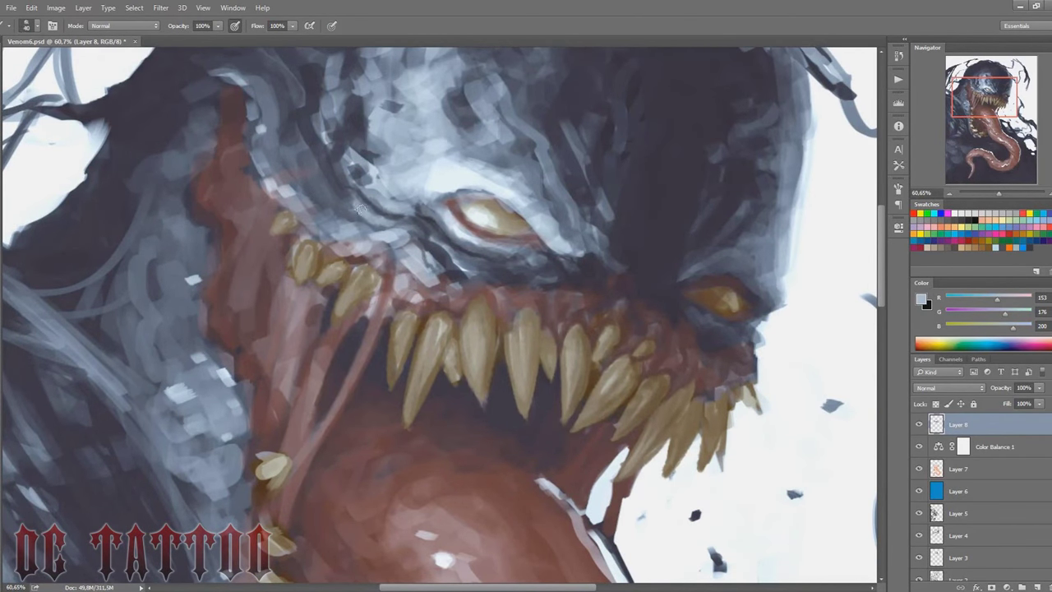
pyautogui.keyDown('alt'); pyautogui.click(448, 244); pyautogui.keyUp('alt')
pyautogui.moveTo(448, 254)
pyautogui.mouseDown()
pyautogui.moveTo(382, 238)
pyautogui.moveTo(407, 247)
pyautogui.mouseUp()
pyautogui.keyDown('alt'); pyautogui.click(456, 273); pyautogui.keyUp('alt')
# Step: Paint near-black shadow beside the eye
pyautogui.keyDown('alt'); pyautogui.click(464, 279); pyautogui.keyUp('alt')
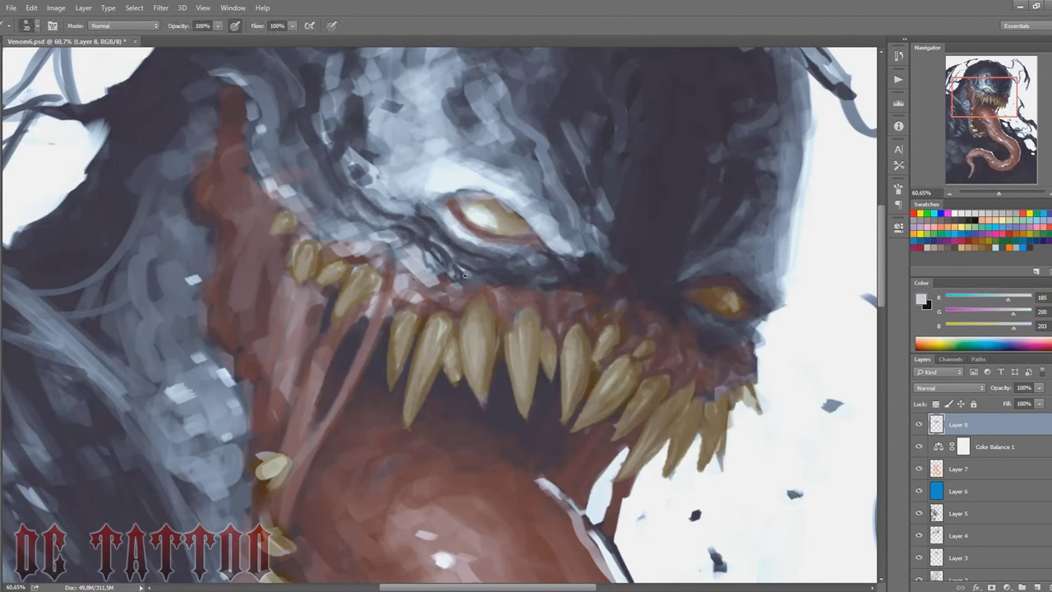
pyautogui.press(']')
pyautogui.press(']')
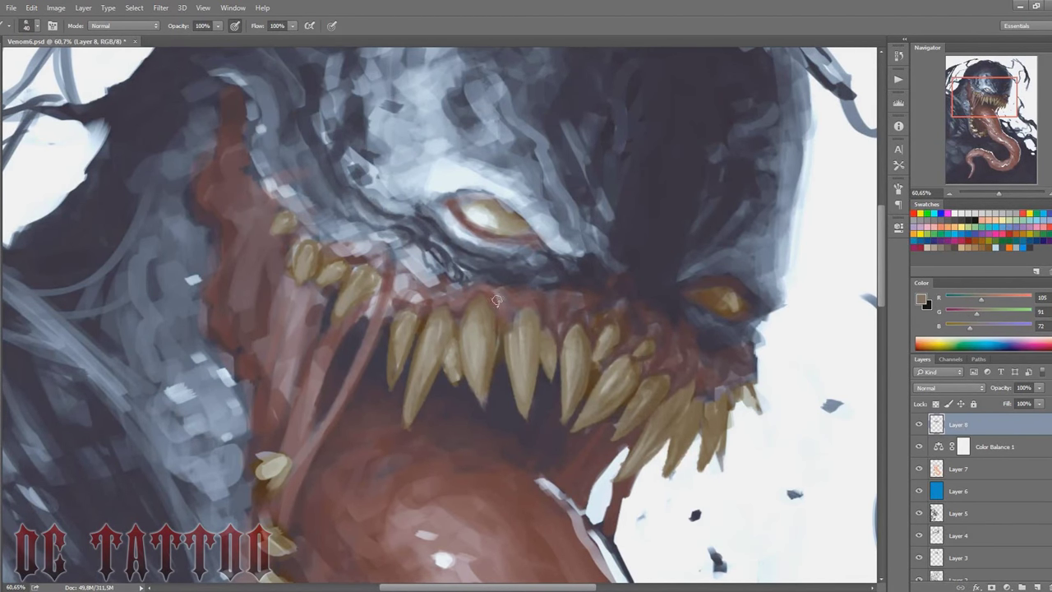
pyautogui.keyDown('alt'); pyautogui.click(538, 243); pyautogui.keyUp('alt')
pyautogui.moveTo(534, 164); pyautogui.dragTo(571, 226)
pyautogui.moveTo(522, 135); pyautogui.dragTo(550, 205)
pyautogui.moveTo(575, 238); pyautogui.dragTo(556, 228)
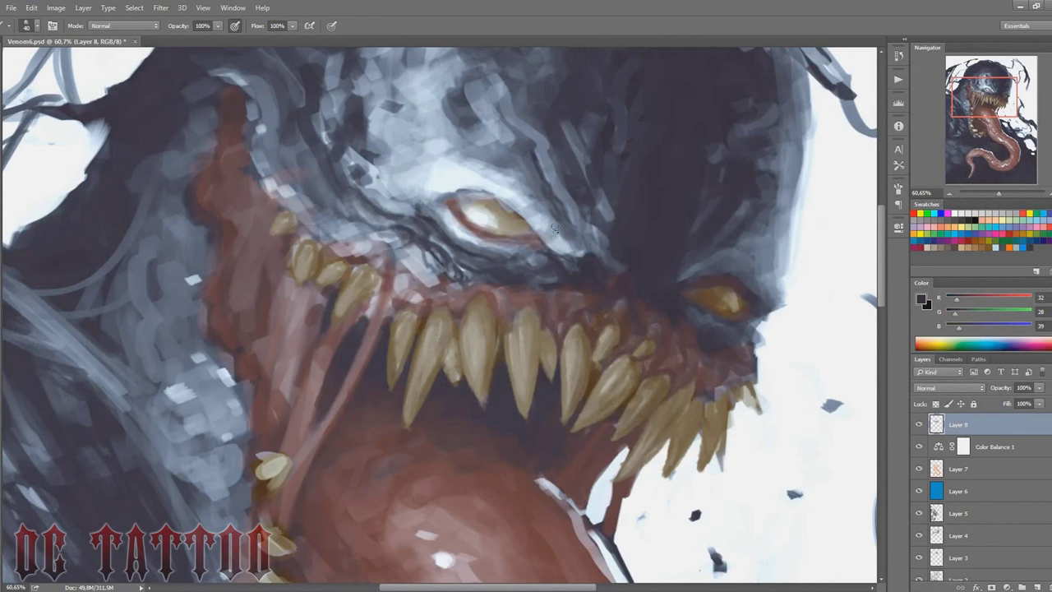
# Step: Darken the eyelid with dark brown
pyautogui.keyDown('alt'); pyautogui.click(514, 216); pyautogui.keyUp('alt')
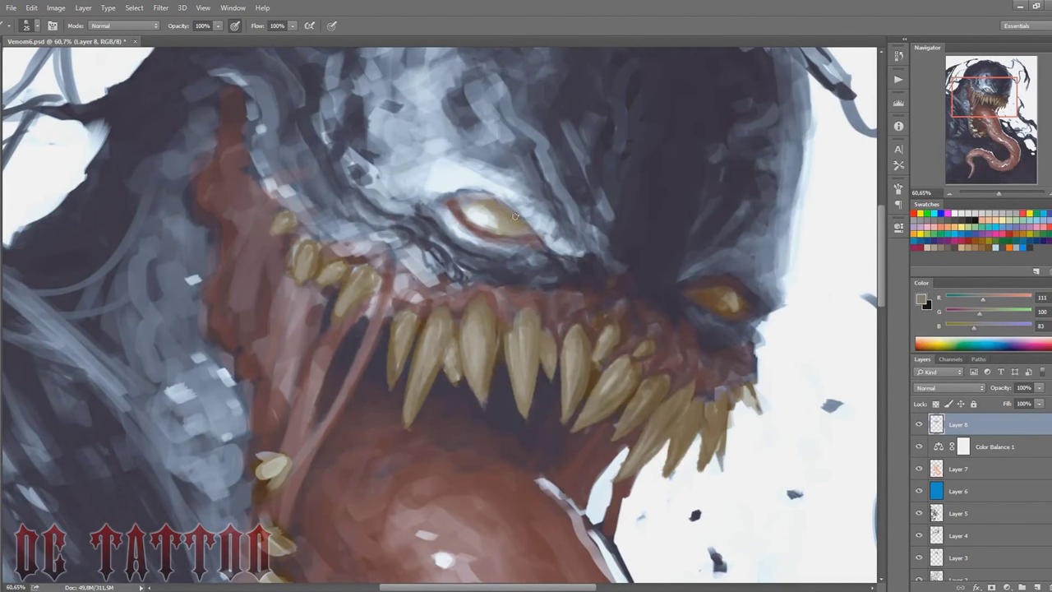
pyautogui.keyDown('alt'); pyautogui.click(496, 273); pyautogui.keyUp('alt')
pyautogui.moveTo(493, 216); pyautogui.dragTo(468, 210)
pyautogui.press(']')
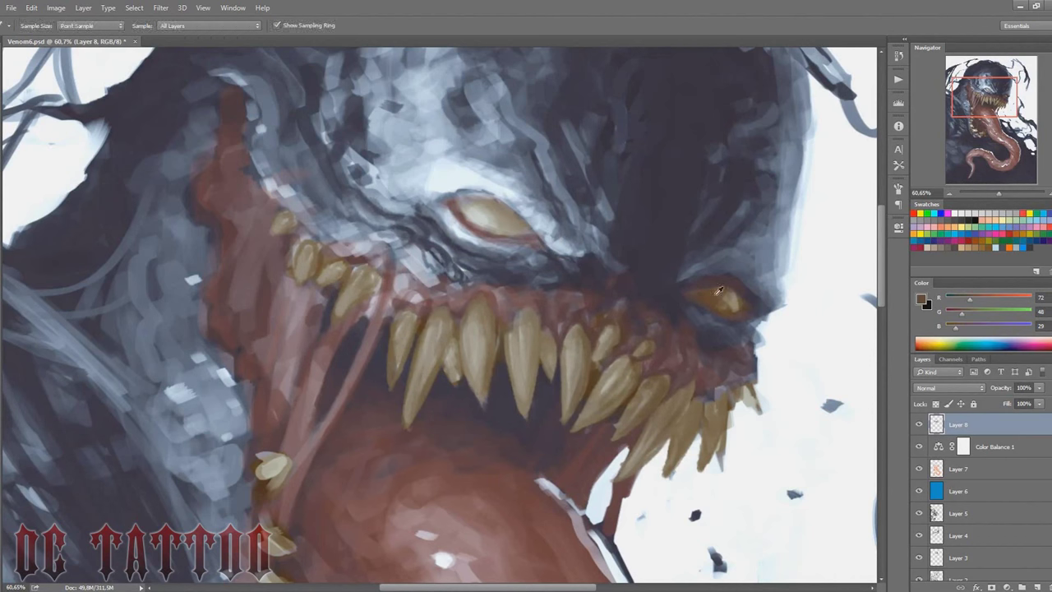
pyautogui.moveTo(994, 96); pyautogui.dragTo(989, 91)
pyautogui.press('[')
pyautogui.press('[')
pyautogui.press('[')
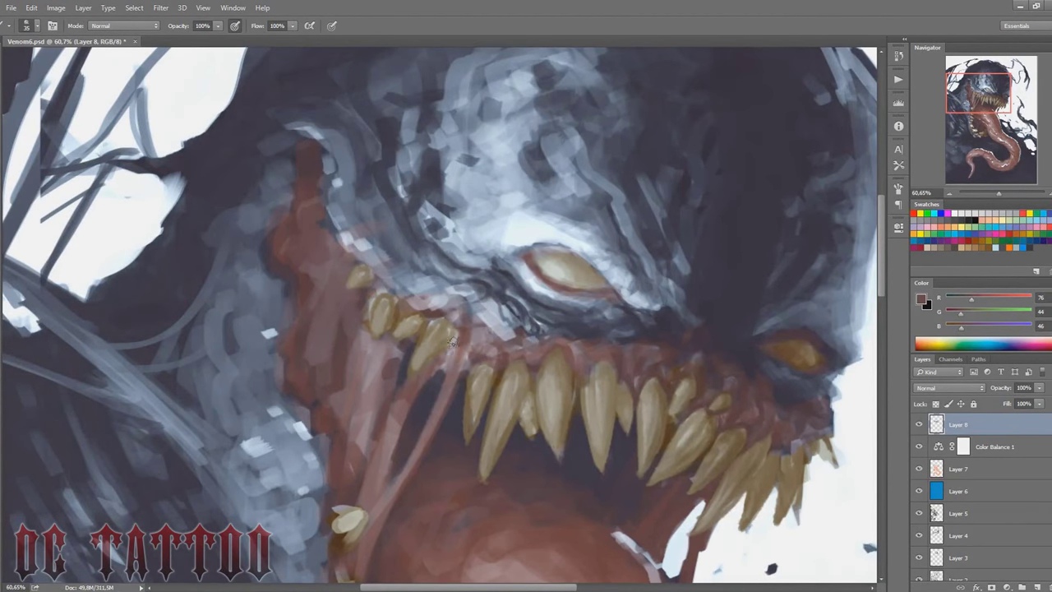
# Step: Paint dark purple and blue-grey strokes along and above the upper gum line
pyautogui.keyDown('alt'); pyautogui.click(430, 362); pyautogui.keyUp('alt')
pyautogui.moveTo(430, 361)
pyautogui.mouseDown()
pyautogui.moveTo(454, 332)
pyautogui.moveTo(423, 322)
pyautogui.moveTo(411, 300)
pyautogui.mouseUp()
pyautogui.keyDown('alt'); pyautogui.click(448, 324); pyautogui.keyUp('alt')
pyautogui.press(']')
pyautogui.keyDown('alt'); pyautogui.click(484, 334); pyautogui.keyUp('alt')
pyautogui.press(']')
pyautogui.keyDown('alt'); pyautogui.click(493, 338); pyautogui.keyUp('alt')
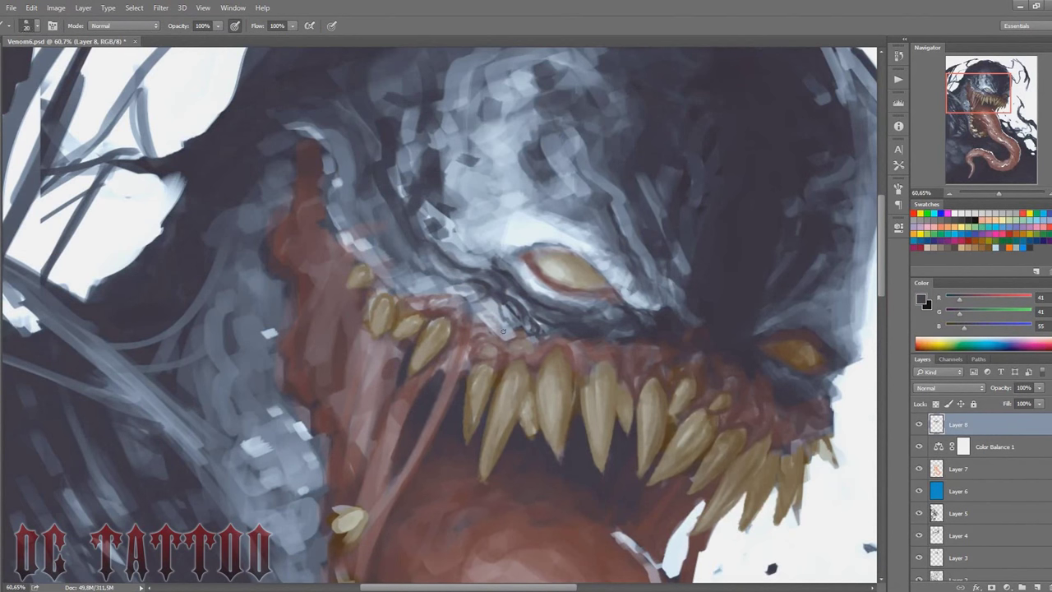
pyautogui.moveTo(491, 323)
pyautogui.mouseDown()
pyautogui.moveTo(503, 347)
pyautogui.moveTo(497, 310)
pyautogui.moveTo(439, 288)
pyautogui.mouseUp()
pyautogui.keyDown('alt'); pyautogui.click(481, 325); pyautogui.keyUp('alt')
pyautogui.moveTo(505, 340); pyautogui.dragTo(493, 309)
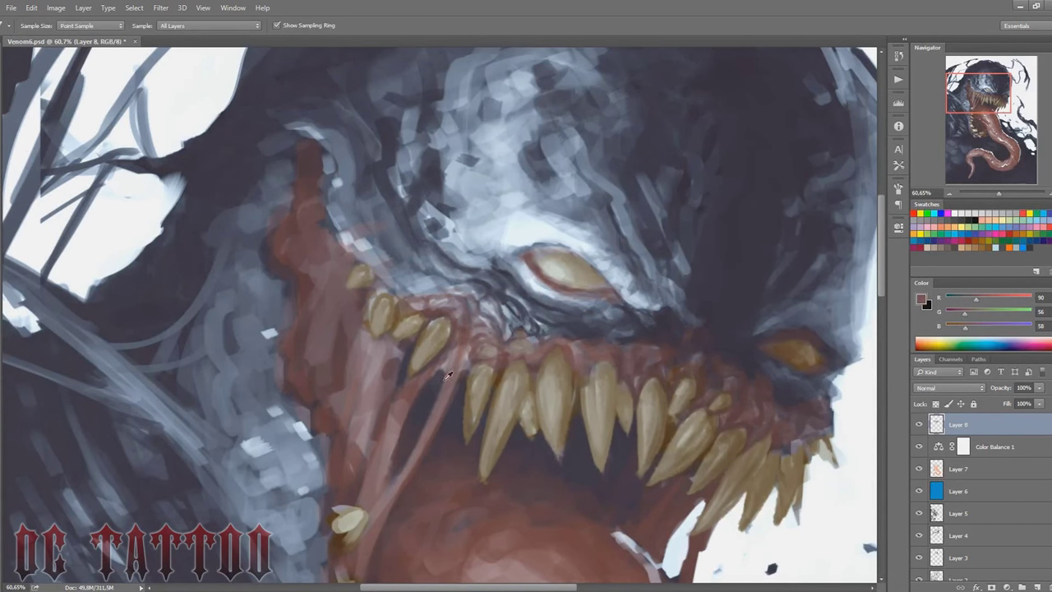
# Step: Resample reddish gum, grey-brown and dark shadow tones while shifting the view left
pyautogui.press(']')
pyautogui.keyDown('alt'); pyautogui.click(497, 323); pyautogui.keyUp('alt')
pyautogui.keyDown('alt'); pyautogui.click(461, 302); pyautogui.keyUp('alt')
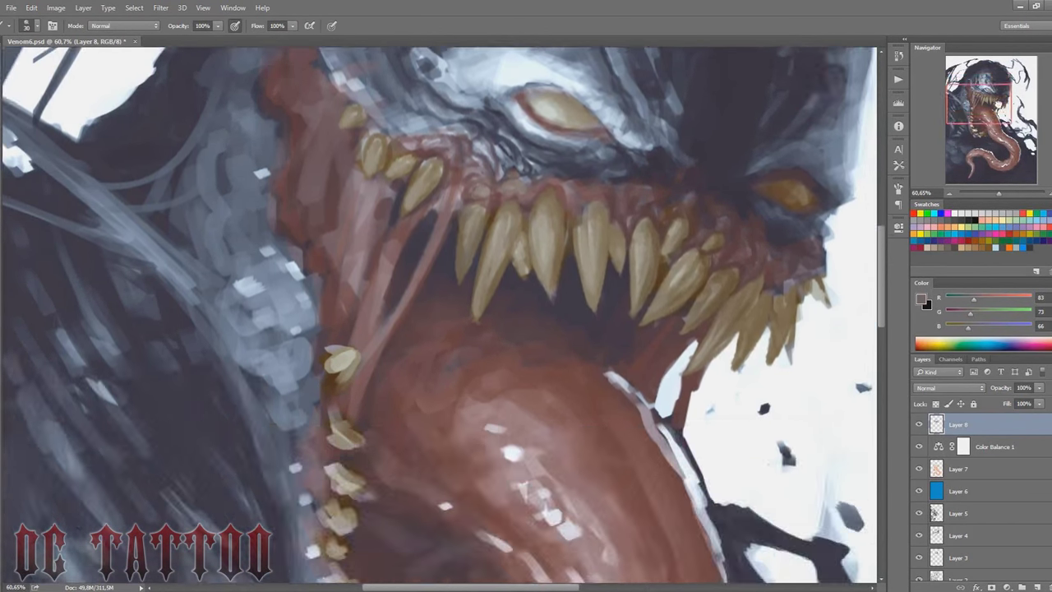
pyautogui.moveTo(461, 302); pyautogui.dragTo(346, 260)
pyautogui.keyDown('alt'); pyautogui.click(554, 281); pyautogui.keyUp('alt')
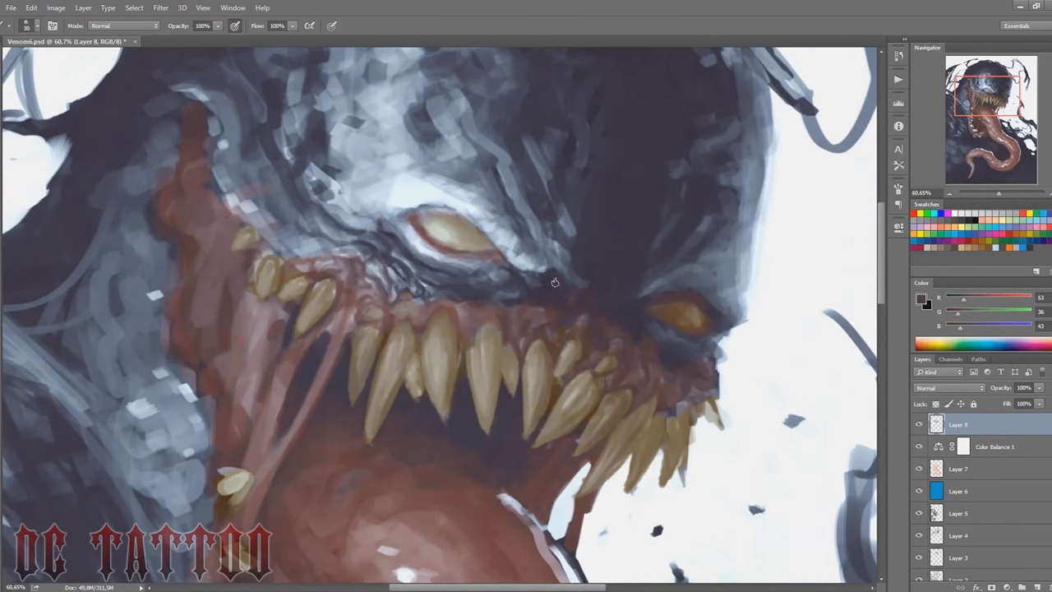
pyautogui.keyDown('alt'); pyautogui.click(497, 286); pyautogui.keyUp('alt')
pyautogui.press('[')
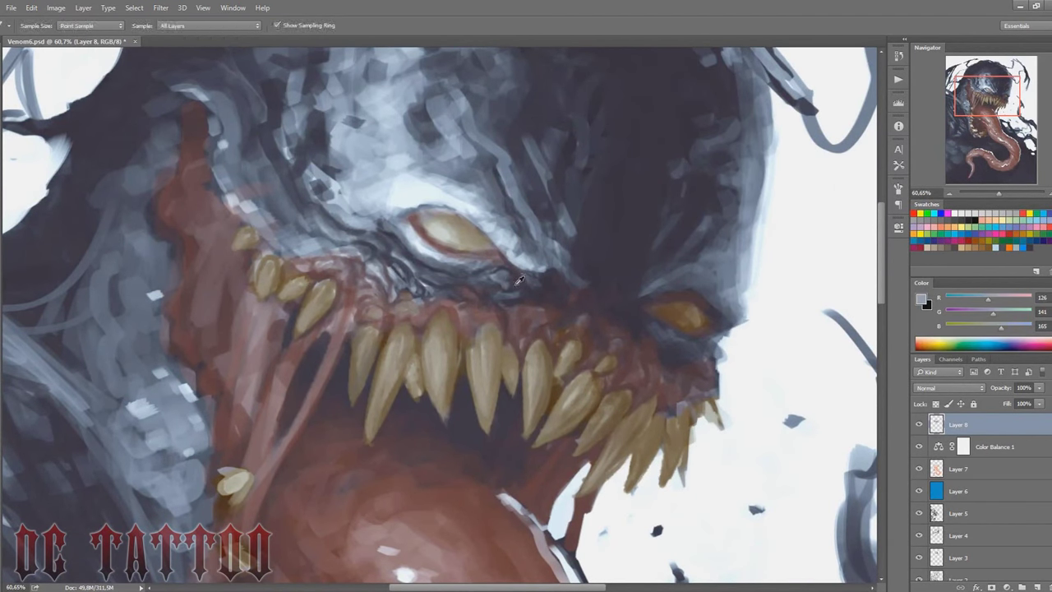
# Step: Pick fine eye-detail tones with a smaller brush, then flip the canvas horizontally
pyautogui.keyDown('alt'); pyautogui.click(407, 253); pyautogui.keyUp('alt')
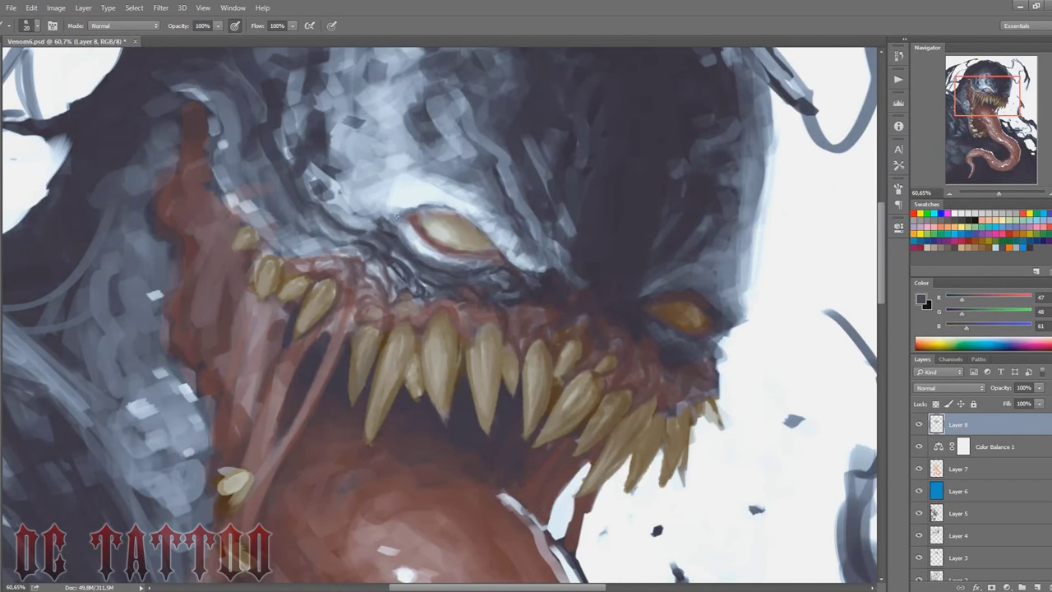
pyautogui.keyDown('alt'); pyautogui.click(417, 218); pyautogui.keyUp('alt')
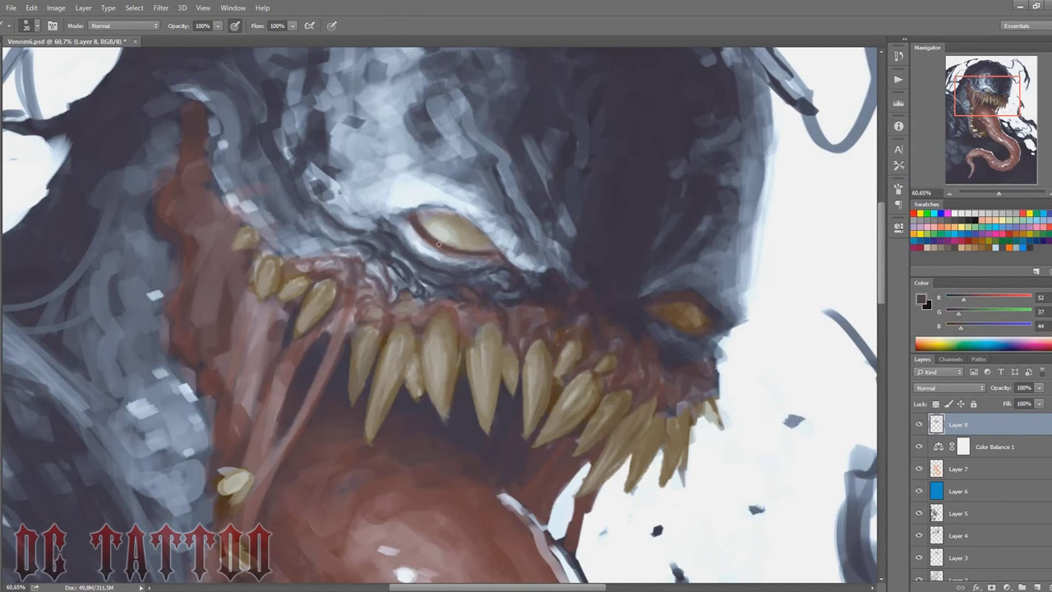
pyautogui.keyDown('alt'); pyautogui.click(420, 235); pyautogui.keyUp('alt')
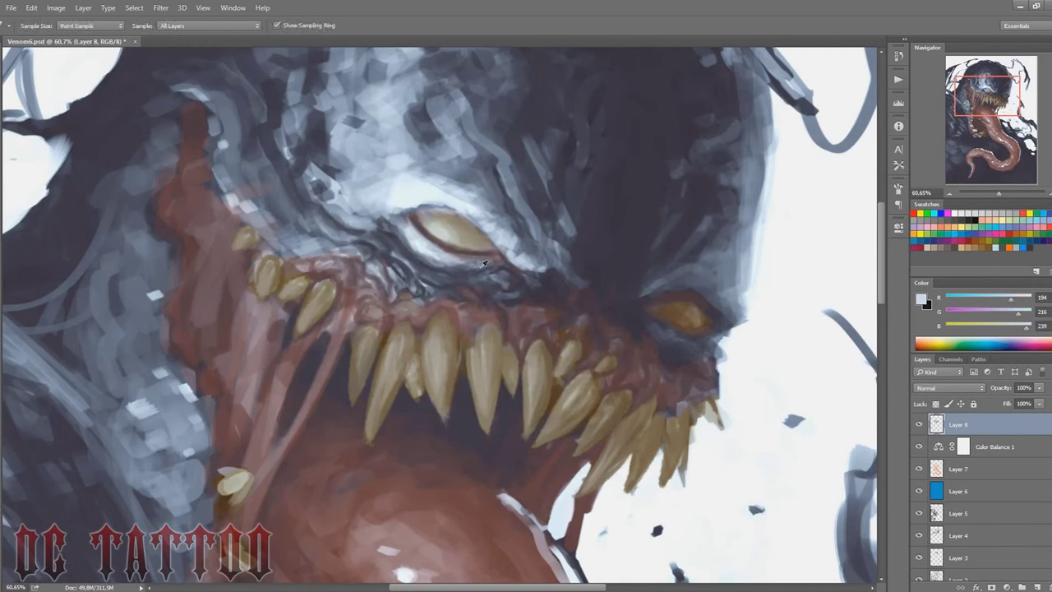
pyautogui.keyDown('alt'); pyautogui.click(515, 293); pyautogui.keyUp('alt')
pyautogui.press('[')
pyautogui.press('[')
pyautogui.press('[')
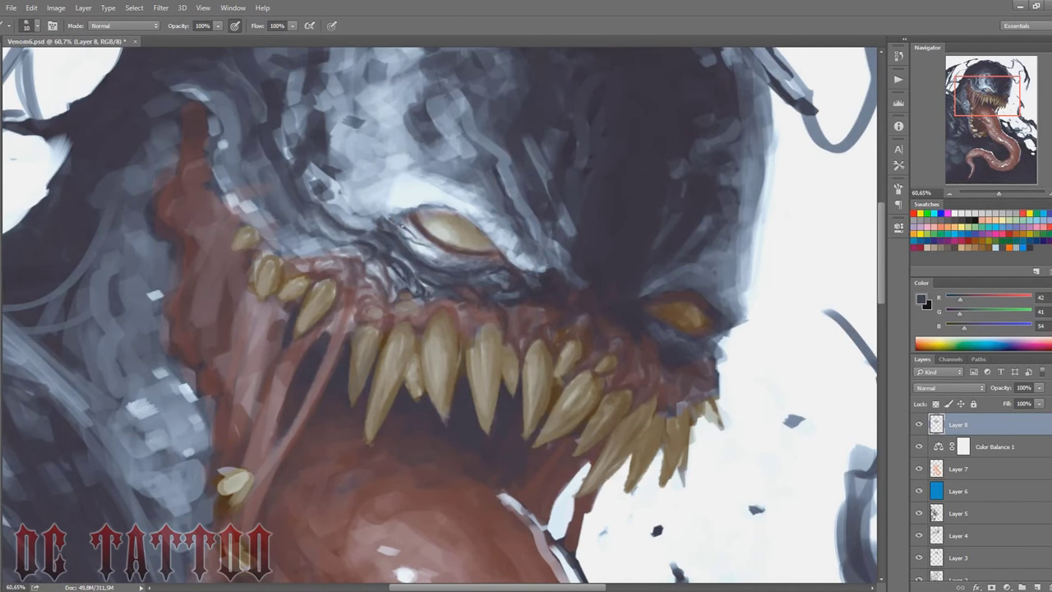
pyautogui.keyDown('alt'); pyautogui.click(433, 250); pyautogui.keyUp('alt')
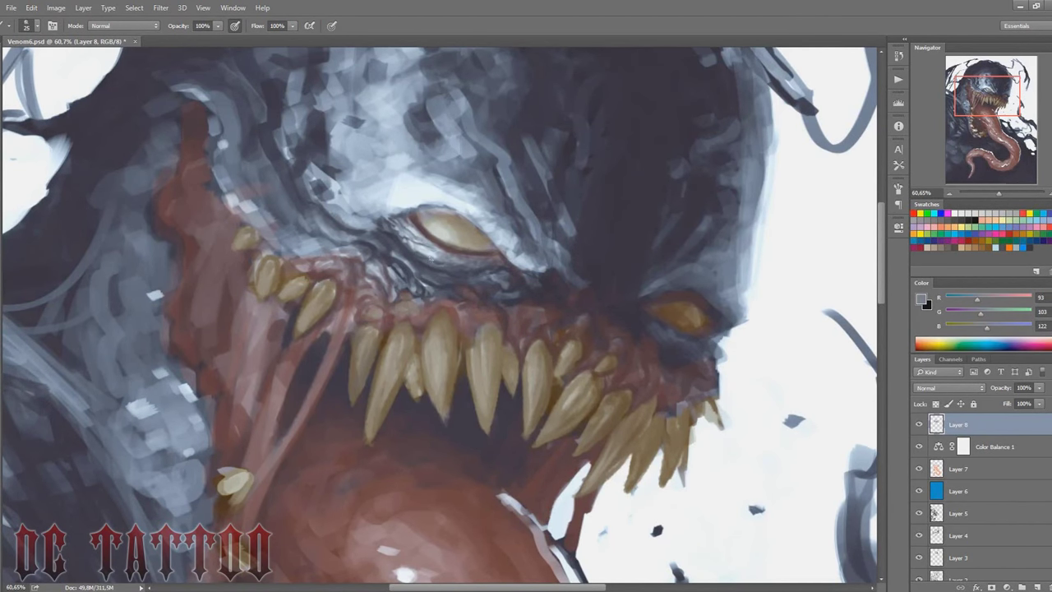
pyautogui.press('[')
pyautogui.press('[')
pyautogui.press('h')
pyautogui.keyDown('alt'); pyautogui.click(329, 164); pyautogui.keyUp('alt')
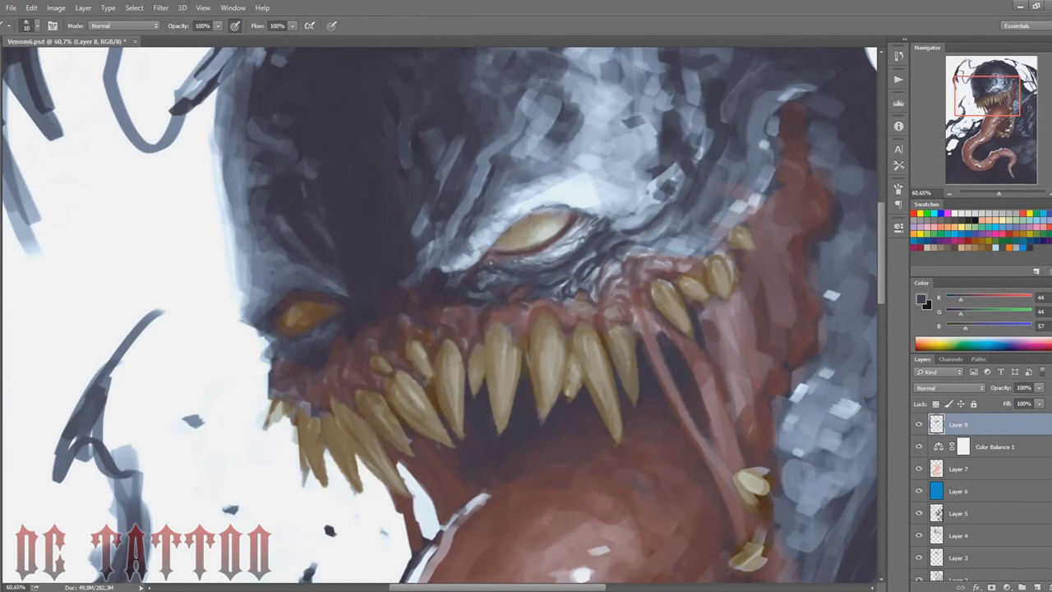
# Step: Paint a dark shadow along the eye's lower left and bring the upper head into view
pyautogui.moveTo(509, 230); pyautogui.dragTo(535, 248)
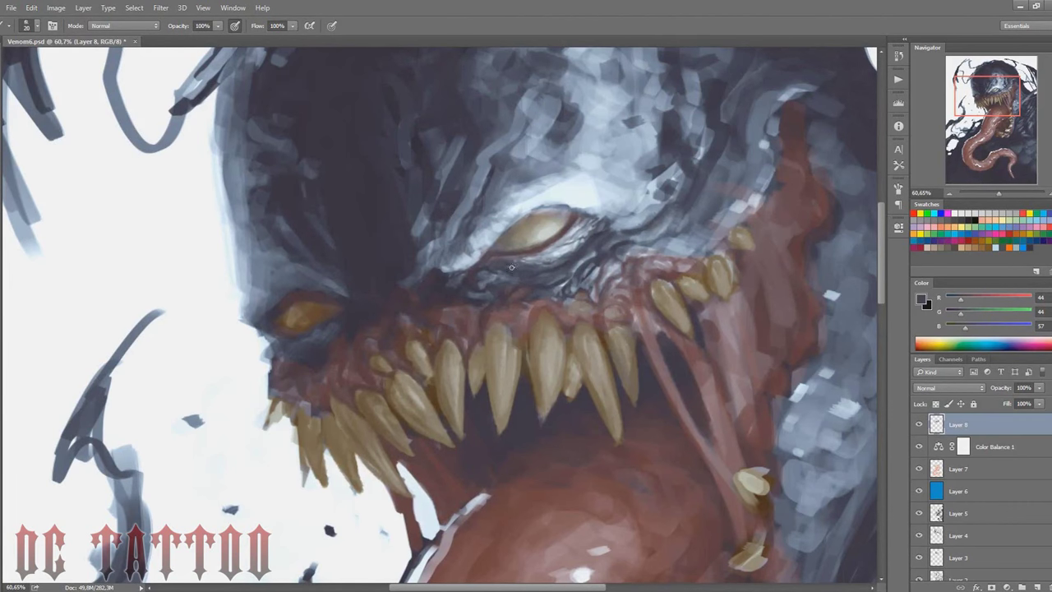
pyautogui.keyDown('alt'); pyautogui.click(489, 279); pyautogui.keyUp('alt')
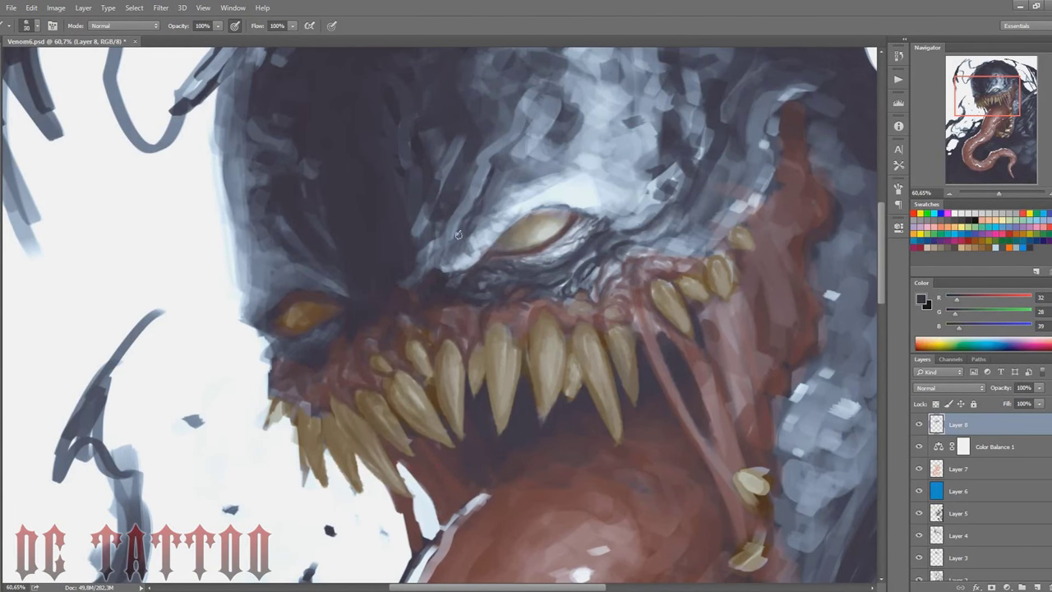
pyautogui.press(']')
pyautogui.press(']')
pyautogui.press(']')
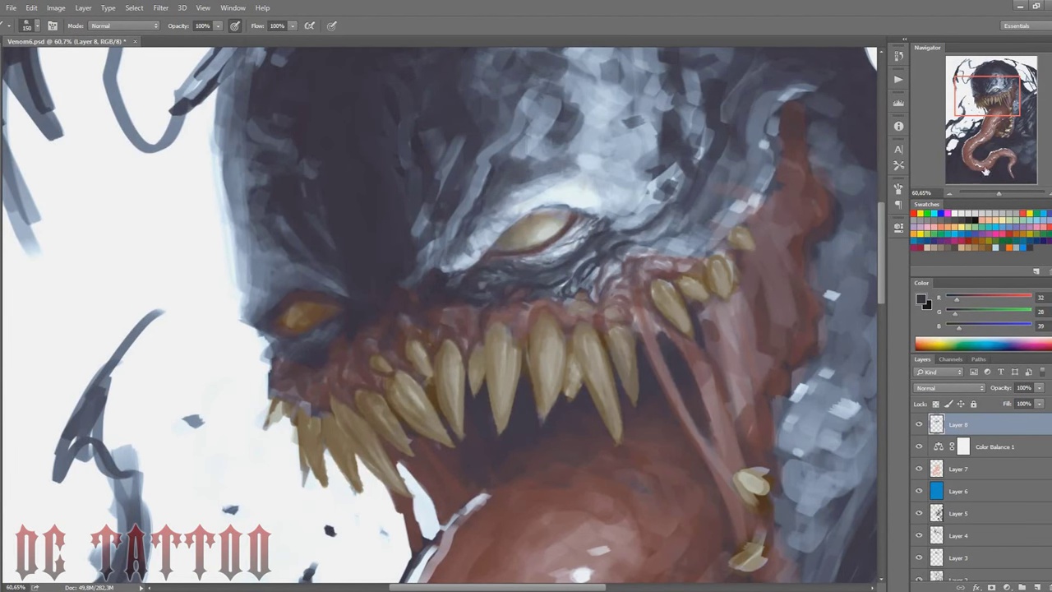
pyautogui.moveTo(986, 95); pyautogui.dragTo(993, 84)
pyautogui.press('[')
pyautogui.press('[')
pyautogui.press('[')
# Step: Sample light blue-grey and near-white highlight tones from the brow with a smaller brush
pyautogui.keyDown('alt'); pyautogui.click(509, 252); pyautogui.keyUp('alt')
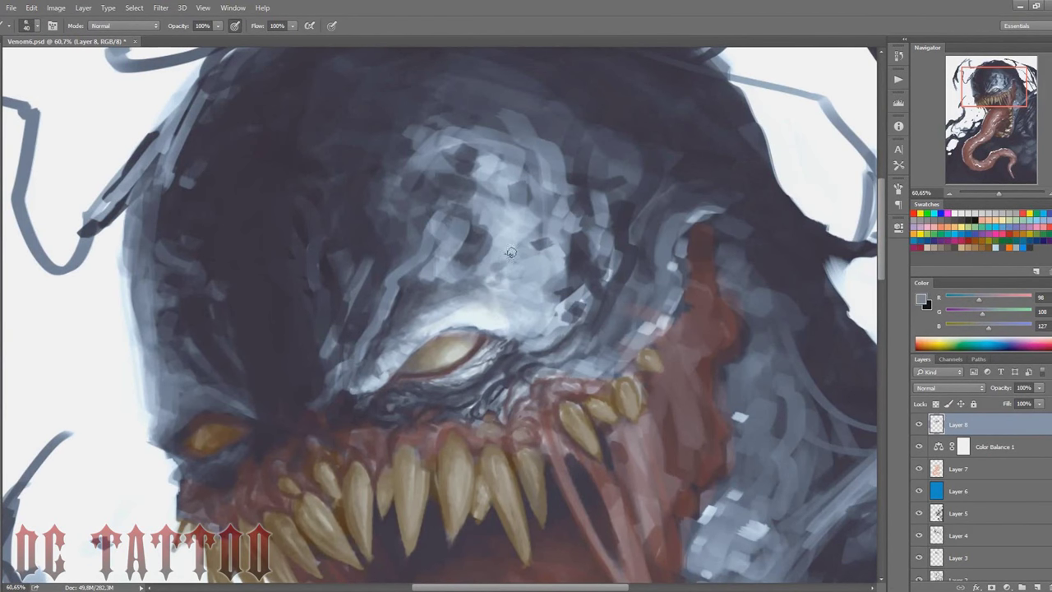
pyautogui.press('[')
pyautogui.keyDown('alt'); pyautogui.click(485, 308); pyautogui.keyUp('alt')
pyautogui.press('[')
pyautogui.keyDown('alt'); pyautogui.click(514, 316); pyautogui.keyUp('alt')
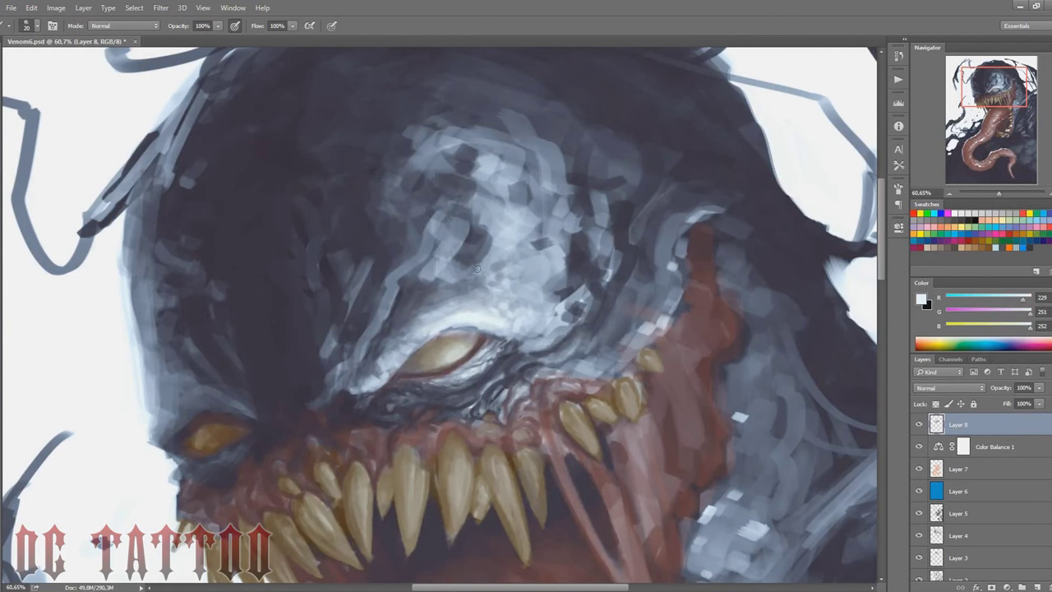
pyautogui.press('[')
# Step: Sample dark shadow and blue-grey tones and paint dark creases above the eye
pyautogui.keyDown('alt'); pyautogui.click(444, 335); pyautogui.keyUp('alt')
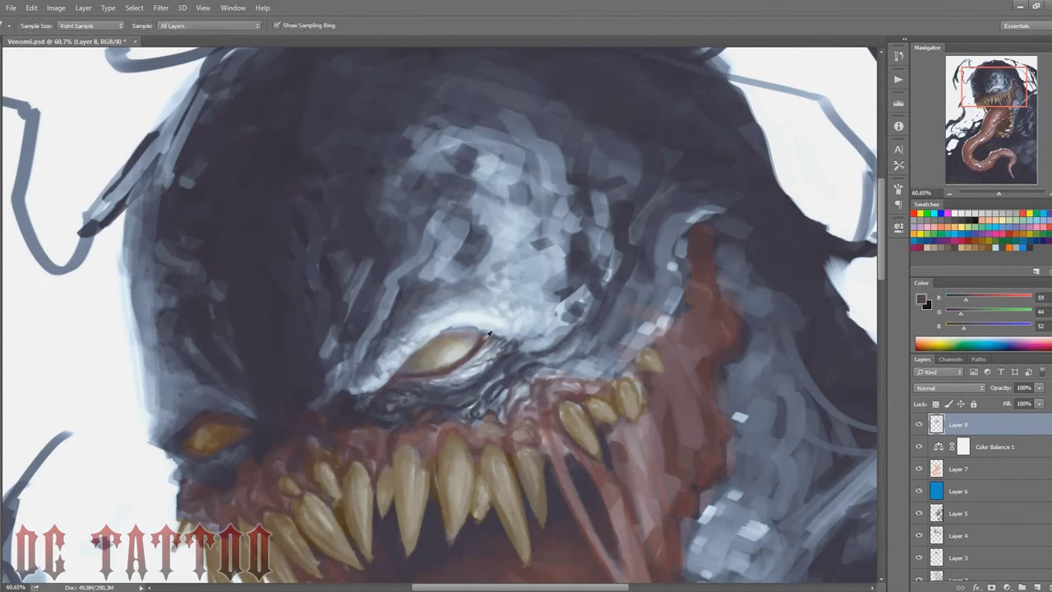
pyautogui.keyDown('alt'); pyautogui.click(477, 332); pyautogui.keyUp('alt')
pyautogui.press(']')
pyautogui.keyDown('alt'); pyautogui.click(401, 377); pyautogui.keyUp('alt')
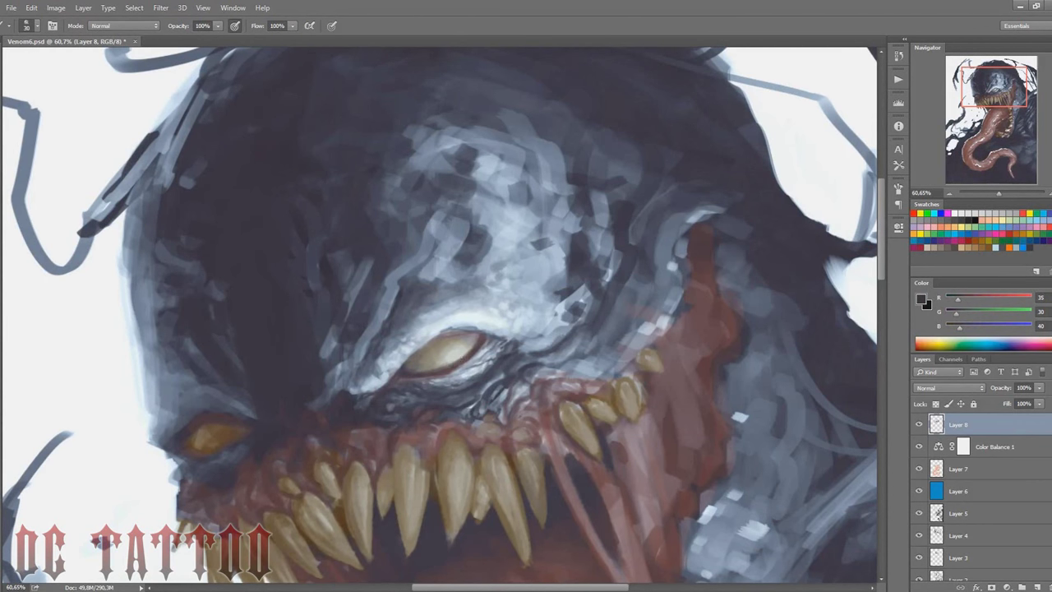
pyautogui.press(']')
pyautogui.keyDown('alt'); pyautogui.click(501, 325); pyautogui.keyUp('alt')
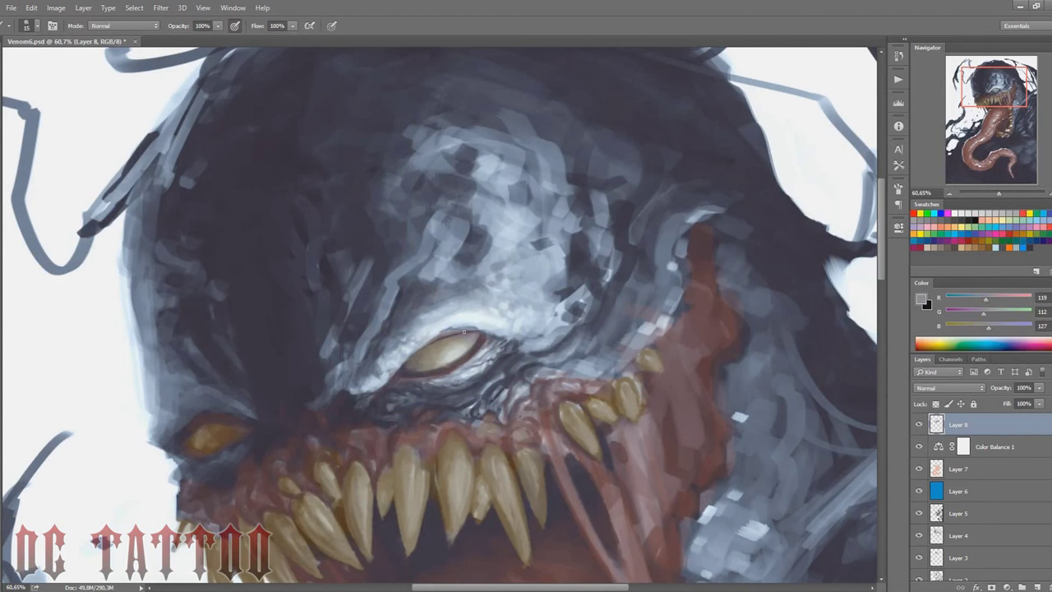
pyautogui.keyDown('alt'); pyautogui.click(477, 327); pyautogui.keyUp('alt')
pyautogui.keyDown('alt'); pyautogui.click(619, 234); pyautogui.keyUp('alt')
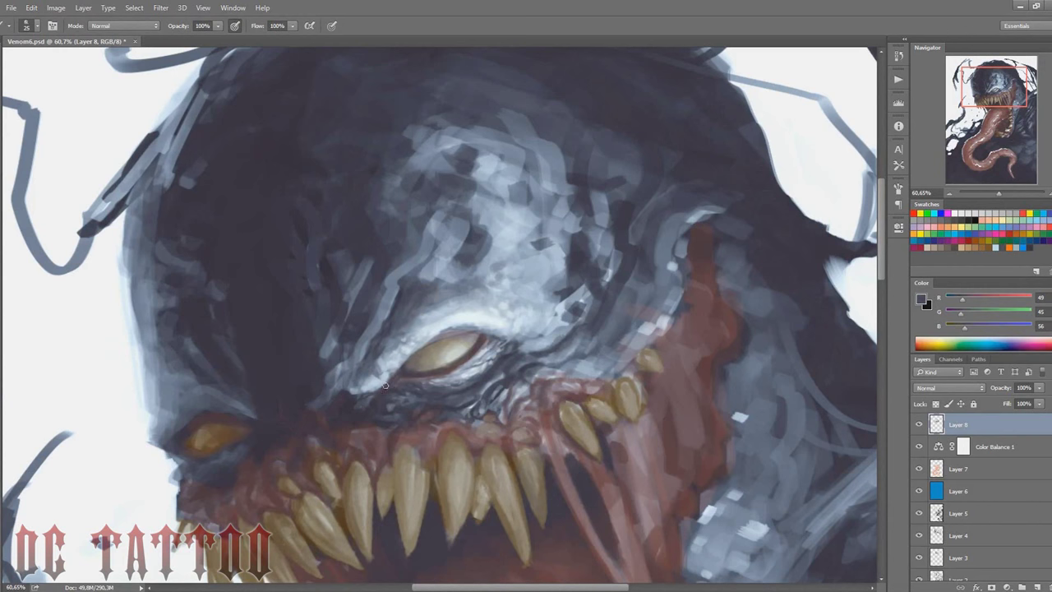
pyautogui.keyDown('alt'); pyautogui.click(359, 369); pyautogui.keyUp('alt')
pyautogui.moveTo(419, 290); pyautogui.dragTo(387, 319)
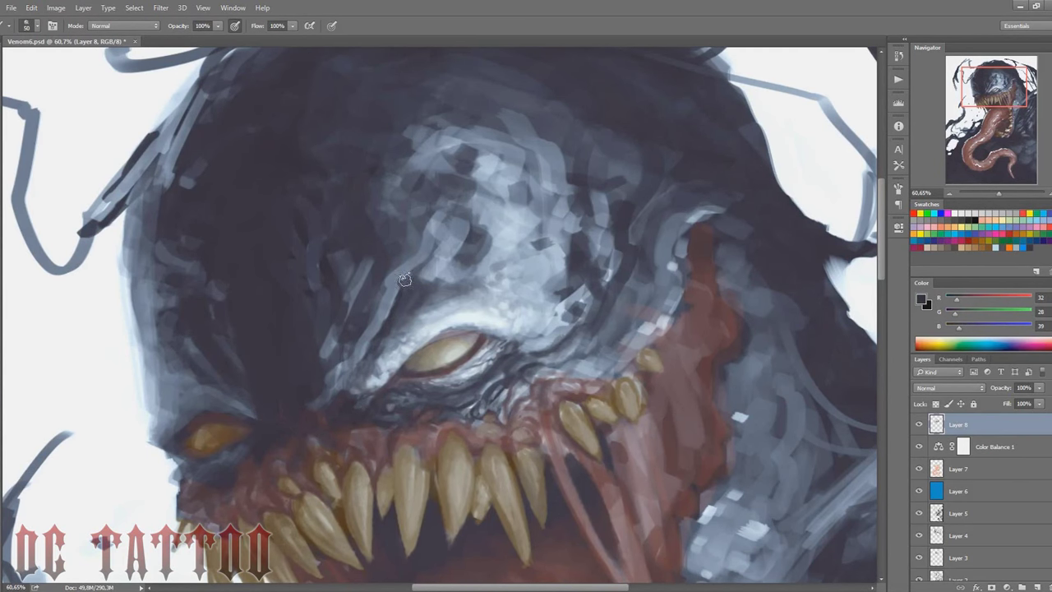
pyautogui.moveTo(686, 308); pyautogui.dragTo(737, 183)
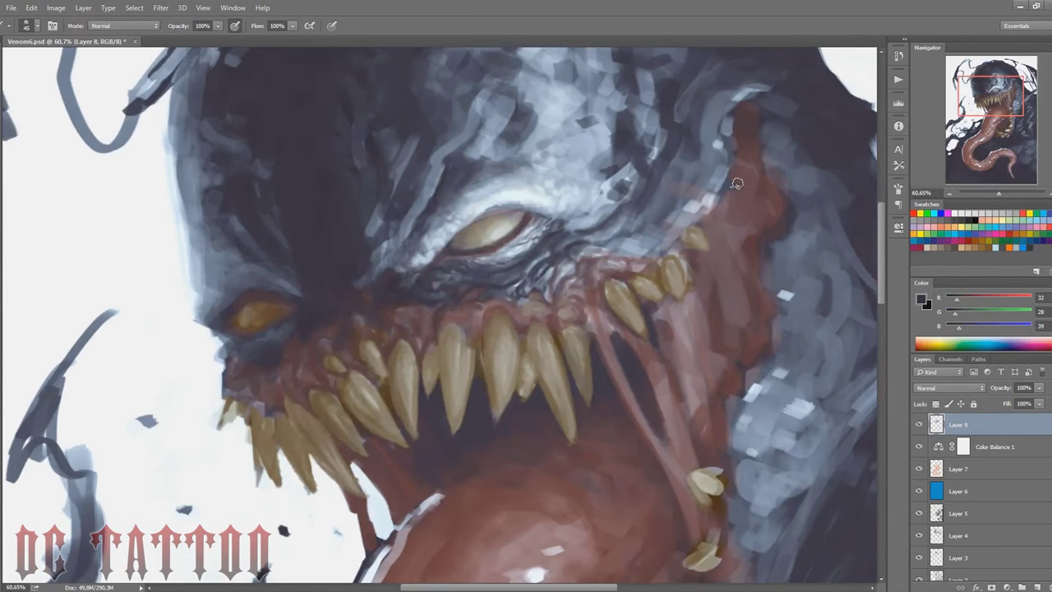
# Step: Sample dark and light gum reds and tooth browns while sizing the brush
pyautogui.press(']')
pyautogui.keyDown('alt'); pyautogui.click(406, 319); pyautogui.keyUp('alt')
pyautogui.press('[')
pyautogui.press('[')
pyautogui.press('[')
pyautogui.keyDown('alt'); pyautogui.click(463, 329); pyautogui.keyUp('alt')
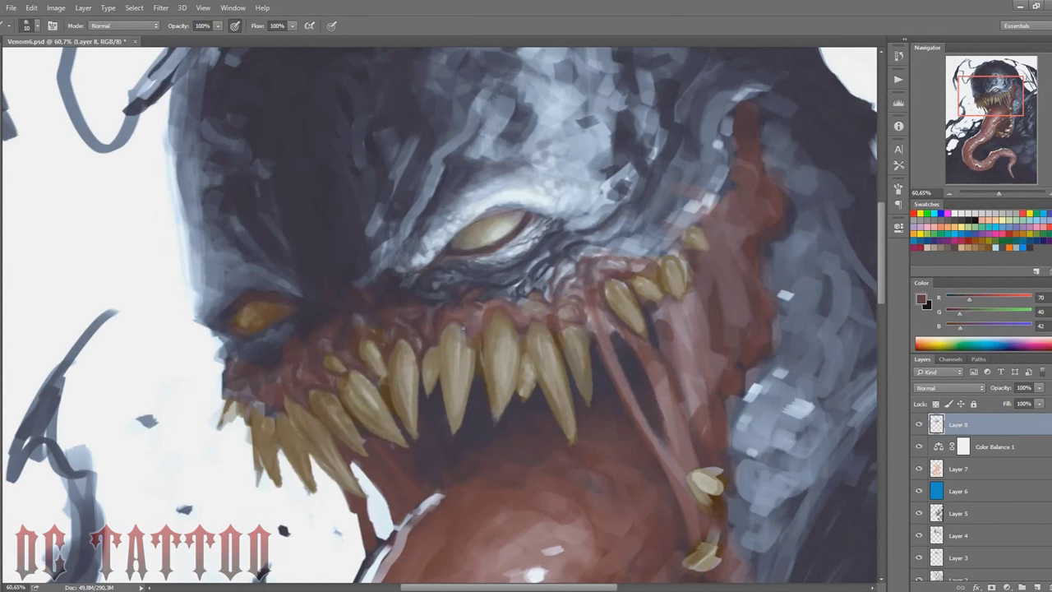
pyautogui.keyDown('alt'); pyautogui.click(481, 308); pyautogui.keyUp('alt')
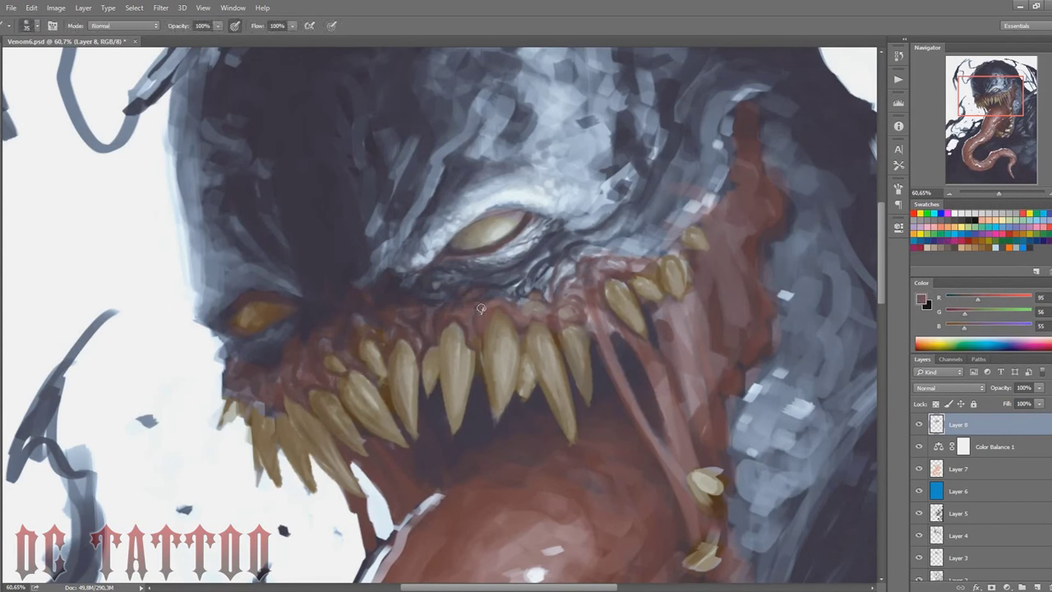
pyautogui.press(']')
pyautogui.press(']')
pyautogui.press(']')
pyautogui.keyDown('alt'); pyautogui.click(487, 320); pyautogui.keyUp('alt')
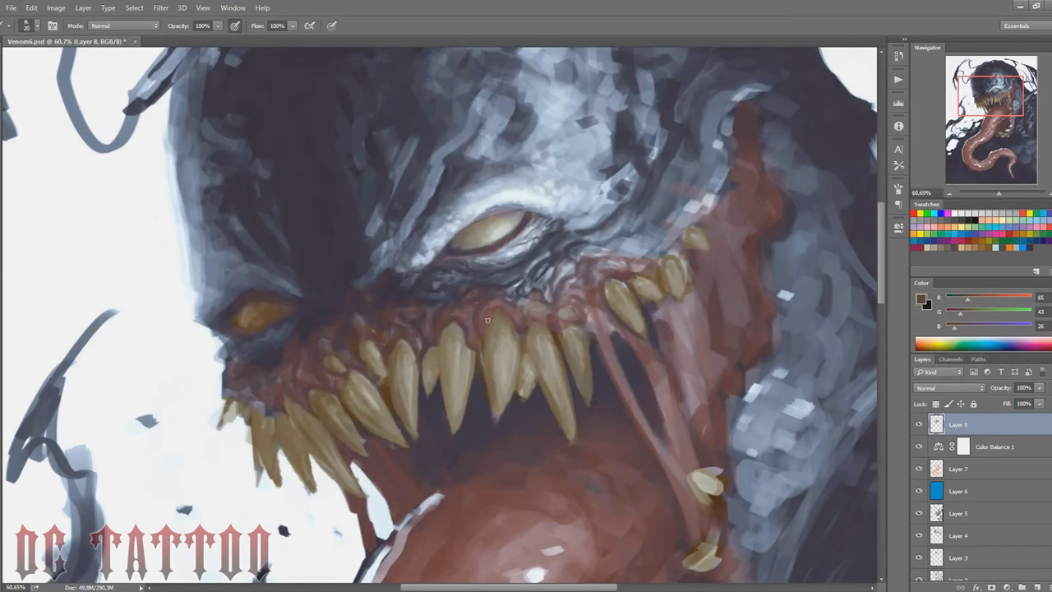
pyautogui.keyDown('alt'); pyautogui.click(485, 381); pyautogui.keyUp('alt')
pyautogui.press(']')
pyautogui.press(']')
# Step: Paint small dark brown shading strokes on the central fangs
pyautogui.keyDown('alt'); pyautogui.click(494, 337); pyautogui.keyUp('alt')
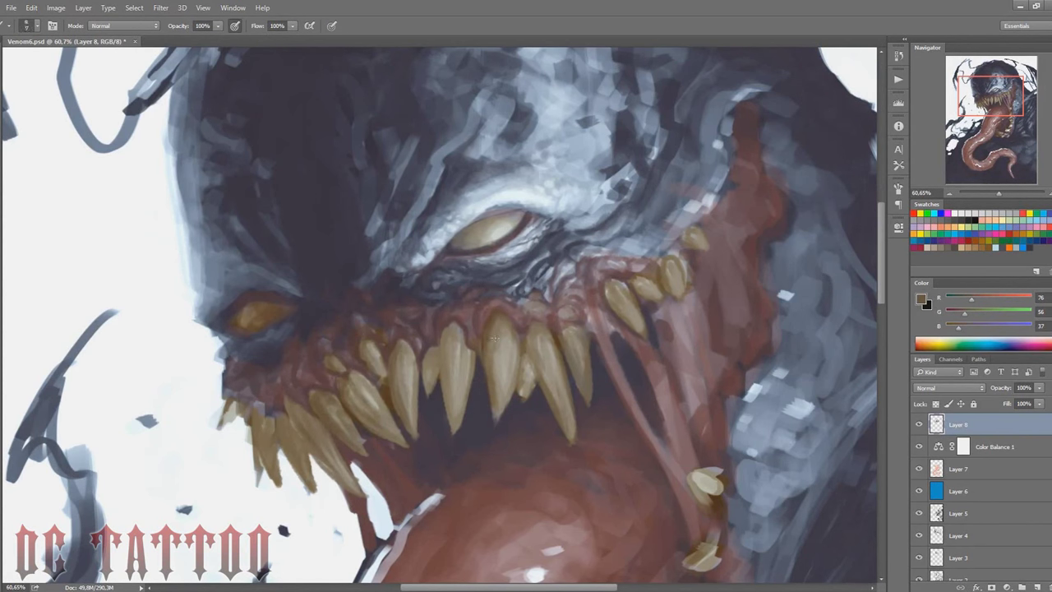
pyautogui.keyDown('alt'); pyautogui.click(526, 382); pyautogui.keyUp('alt')
pyautogui.press('[')
pyautogui.press(']')
pyautogui.press(']')
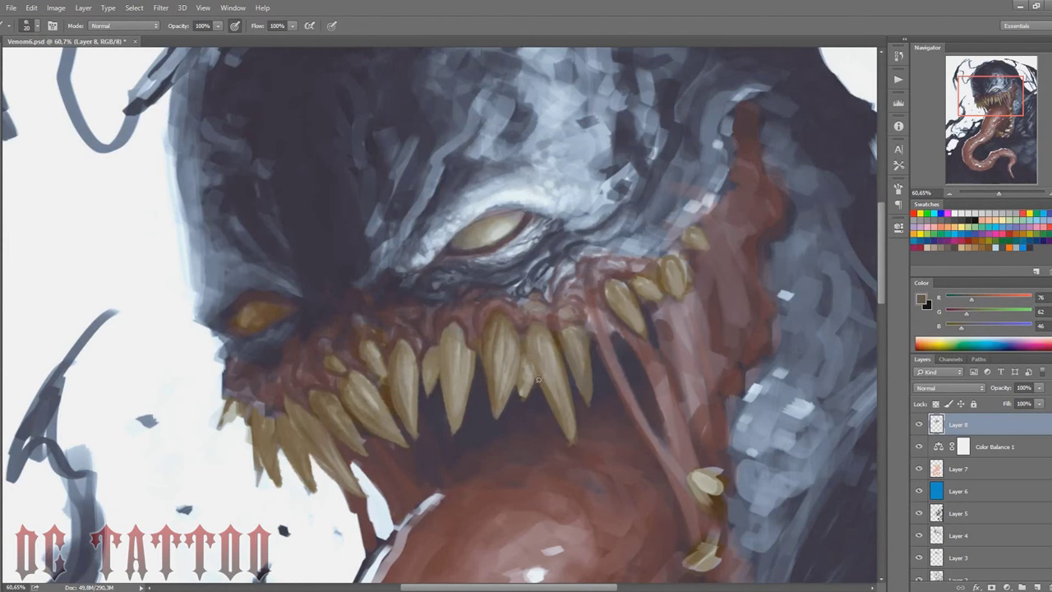
pyautogui.press(']')
pyautogui.moveTo(562, 345); pyautogui.dragTo(551, 411)
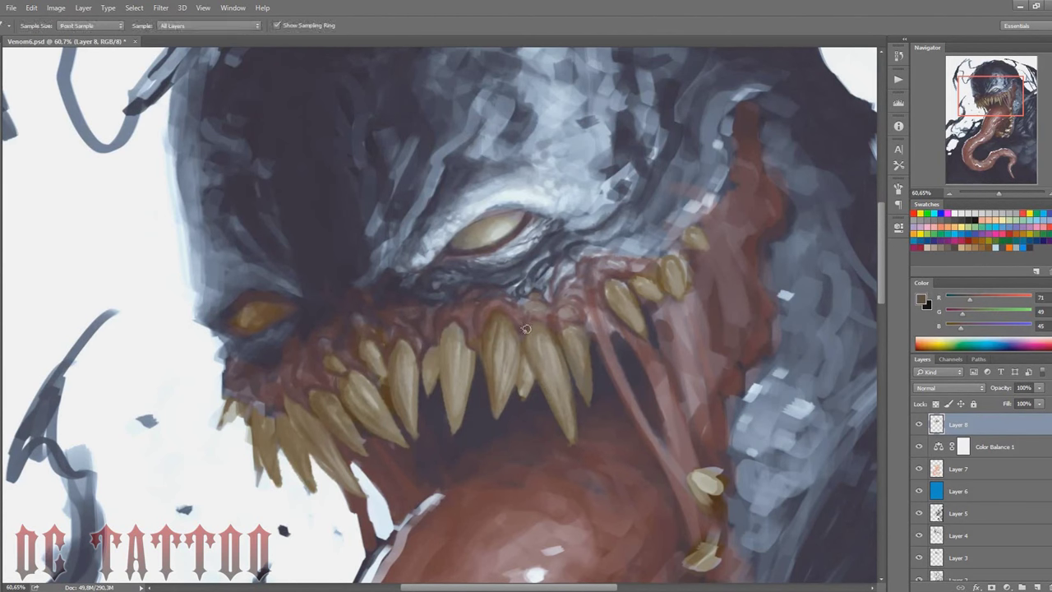
pyautogui.moveTo(528, 358)
pyautogui.mouseDown()
pyautogui.moveTo(525, 388)
pyautogui.moveTo(528, 378)
pyautogui.mouseUp()
# Step: Sample dark brown, reddish, greyish-pink and dark red tones from the teeth and gums
pyautogui.keyDown('alt'); pyautogui.click(523, 342); pyautogui.keyUp('alt')
pyautogui.press(']')
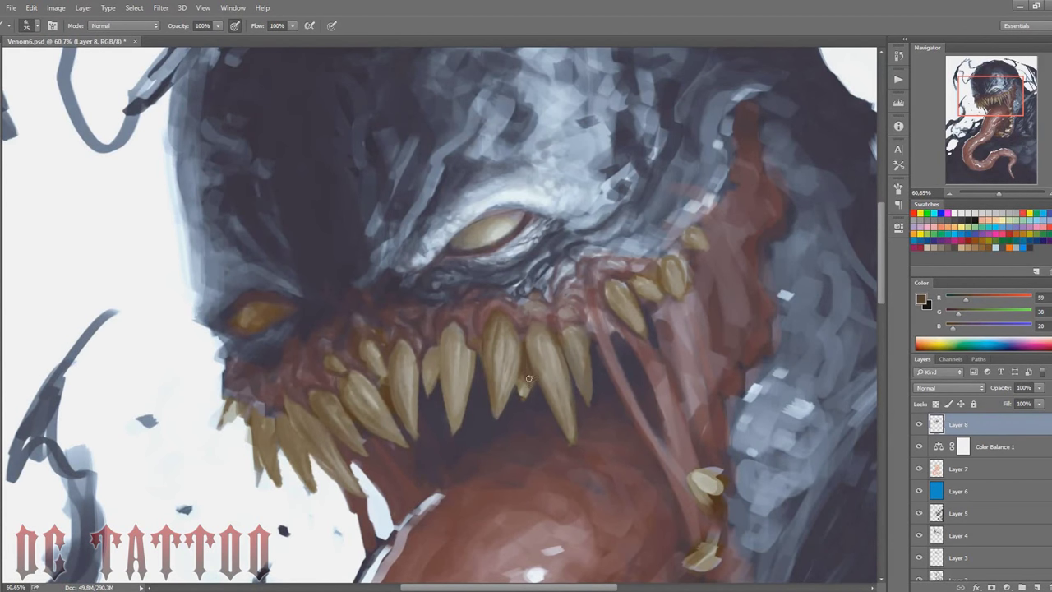
pyautogui.keyDown('alt'); pyautogui.click(530, 308); pyautogui.keyUp('alt')
pyautogui.press(']')
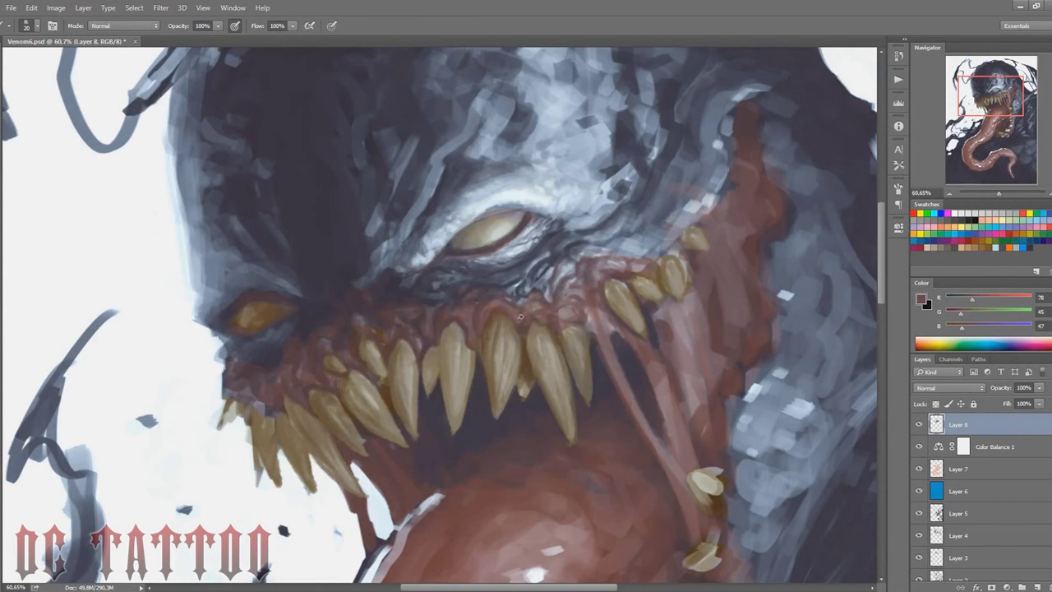
pyautogui.keyDown('alt'); pyautogui.click(479, 312); pyautogui.keyUp('alt')
pyautogui.press('[')
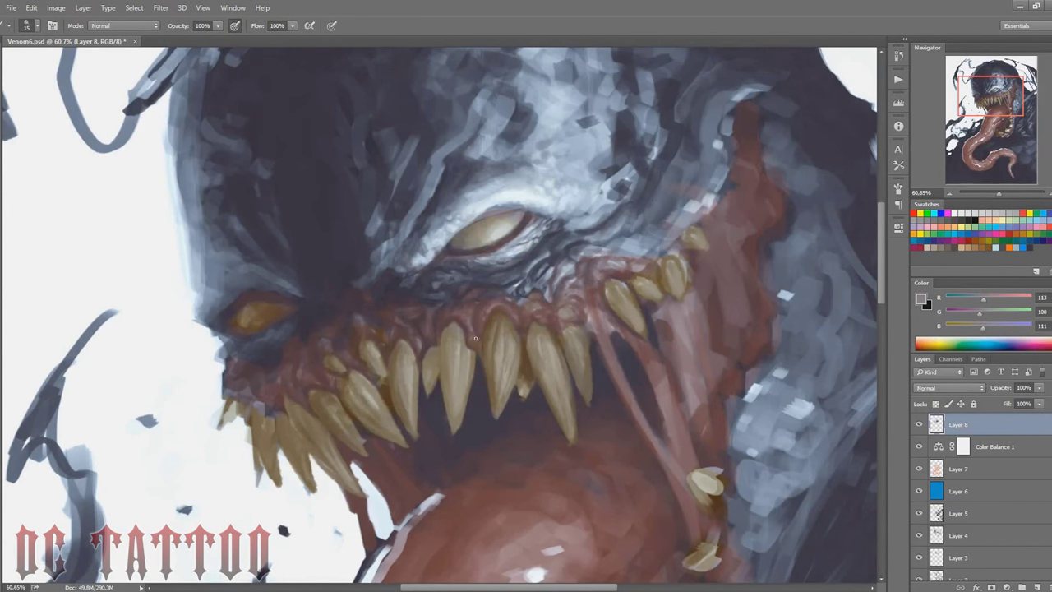
pyautogui.keyDown('alt'); pyautogui.click(475, 338); pyautogui.keyUp('alt')
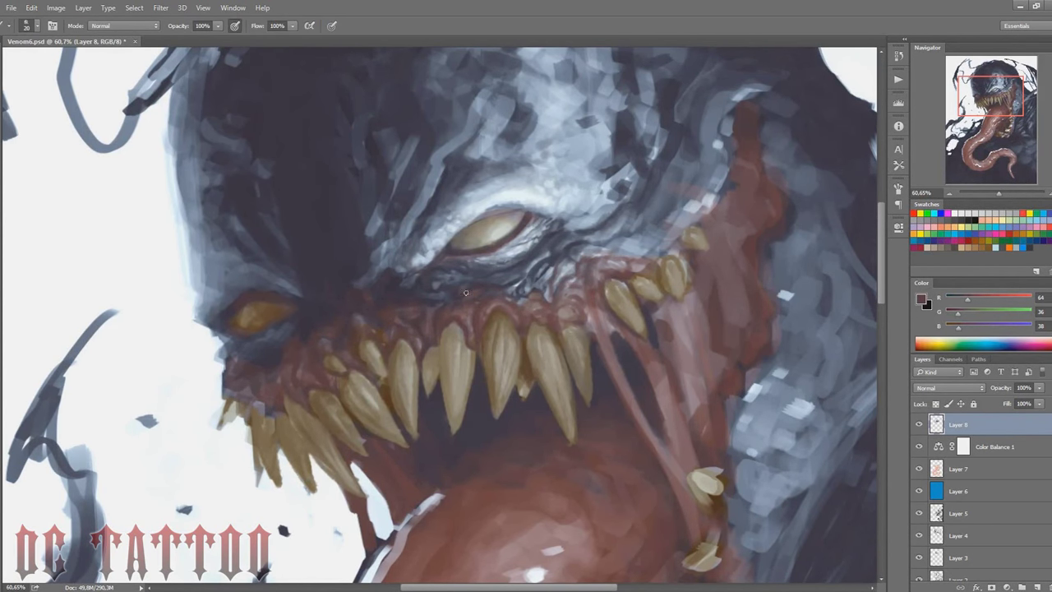
pyautogui.press('[')
# Step: Darken the gap between the tooth and tongue with a dark purple shadow
pyautogui.keyDown('alt'); pyautogui.click(532, 267); pyautogui.keyUp('alt')
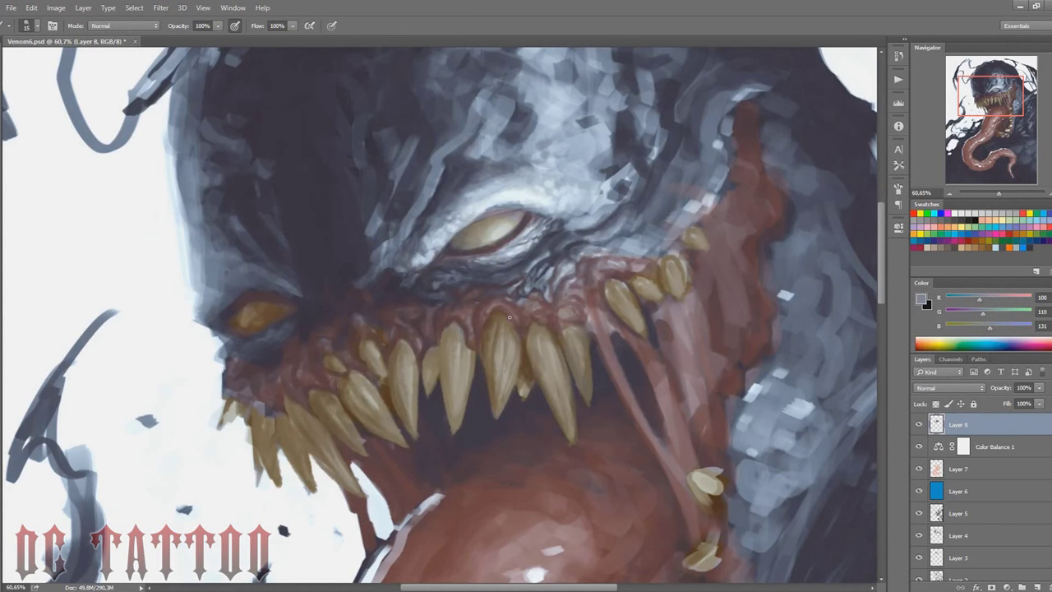
pyautogui.keyDown('alt'); pyautogui.click(524, 335); pyautogui.keyUp('alt')
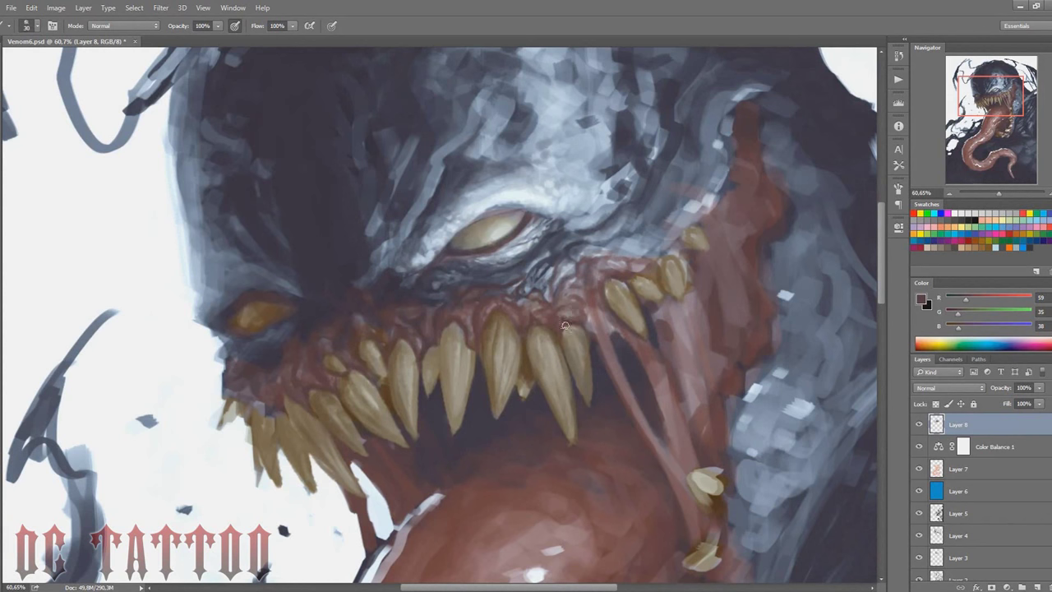
pyautogui.press(']')
pyautogui.keyDown('alt'); pyautogui.click(596, 356); pyautogui.keyUp('alt')
pyautogui.moveTo(597, 351); pyautogui.dragTo(649, 456)
# Step: Lighten the tooth–tongue gap with gum red and paint light tan strokes down the large fang
pyautogui.press(']')
pyautogui.keyDown('alt'); pyautogui.click(594, 313); pyautogui.keyUp('alt')
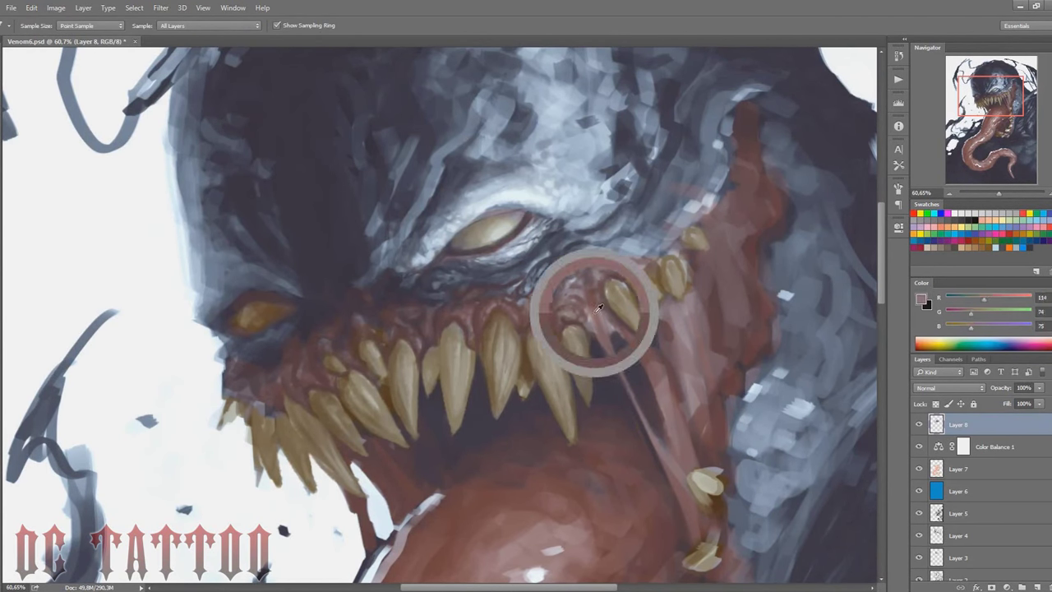
pyautogui.moveTo(614, 345); pyautogui.dragTo(647, 423)
pyautogui.press(']')
pyautogui.press(']')
pyautogui.press(']')
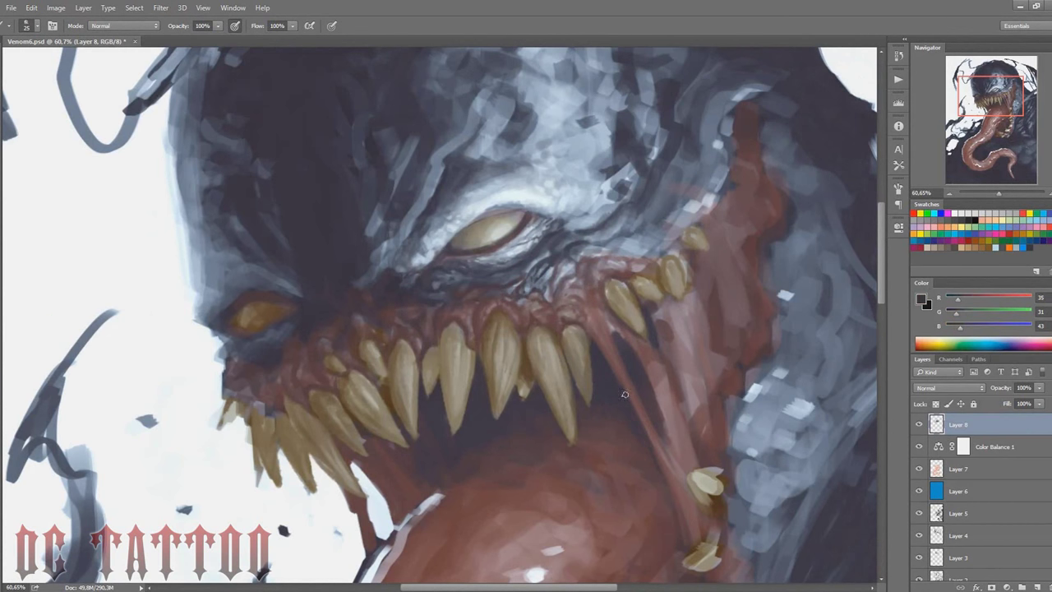
pyautogui.keyDown('alt'); pyautogui.click(613, 380); pyautogui.keyUp('alt')
pyautogui.press('[')
pyautogui.keyDown('alt'); pyautogui.click(542, 345); pyautogui.keyUp('alt')
pyautogui.moveTo(536, 333)
pyautogui.mouseDown()
pyautogui.moveTo(547, 393)
pyautogui.moveTo(573, 412)
pyautogui.mouseUp()
# Step: Sample tan, brown and dark red tones from the fangs and gums, resizing the brush
pyautogui.keyDown('alt'); pyautogui.click(562, 369); pyautogui.keyUp('alt')
pyautogui.press(']')
pyautogui.press(']')
pyautogui.press(']')
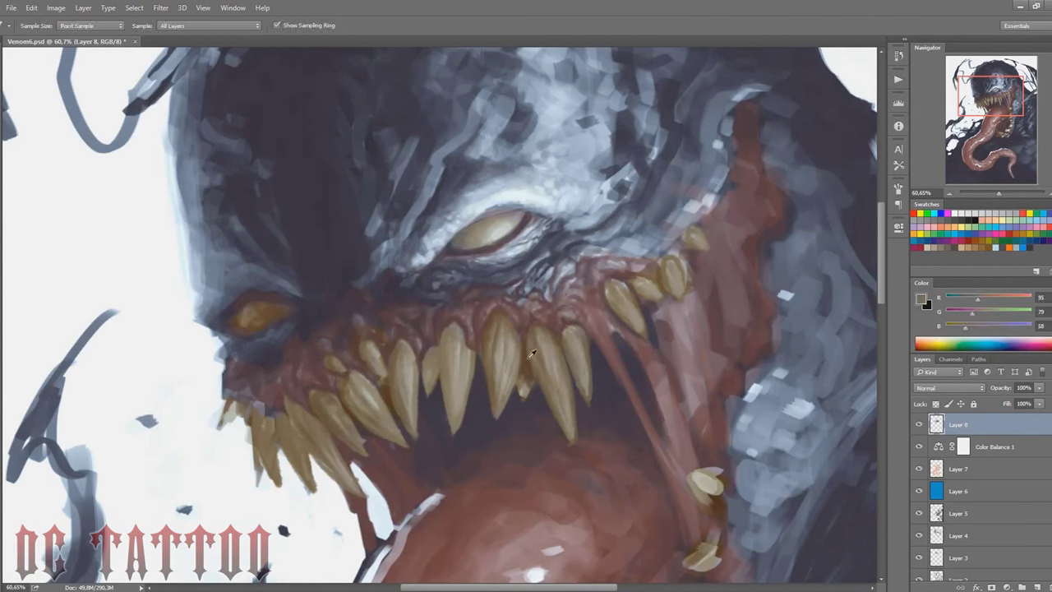
pyautogui.keyDown('alt'); pyautogui.click(581, 327); pyautogui.keyUp('alt')
pyautogui.press(']')
pyautogui.press(']')
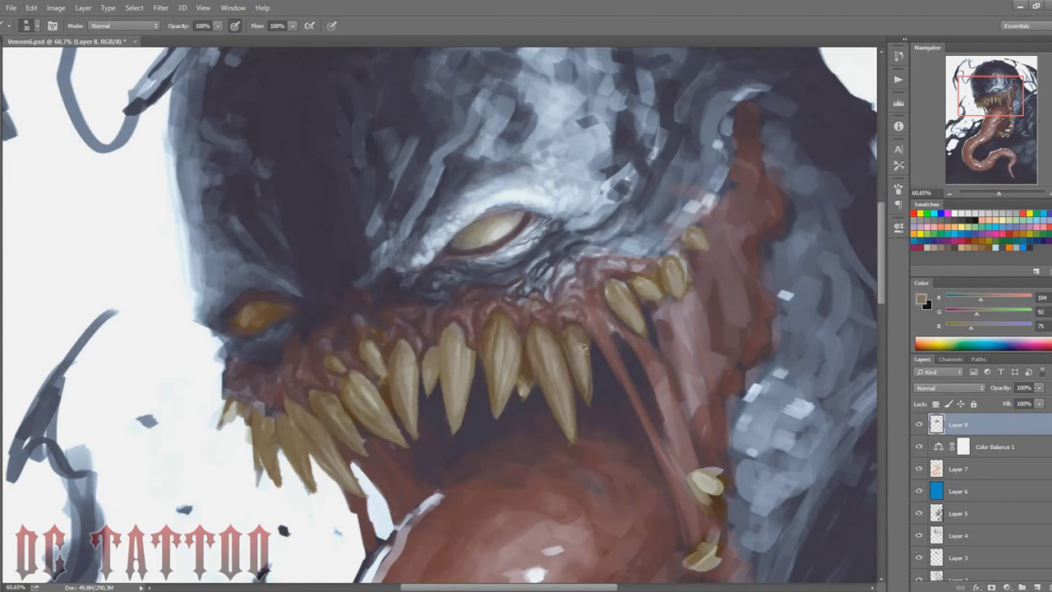
pyautogui.keyDown('alt'); pyautogui.click(579, 338); pyautogui.keyUp('alt')
pyautogui.keyDown('alt'); pyautogui.click(557, 355); pyautogui.keyUp('alt')
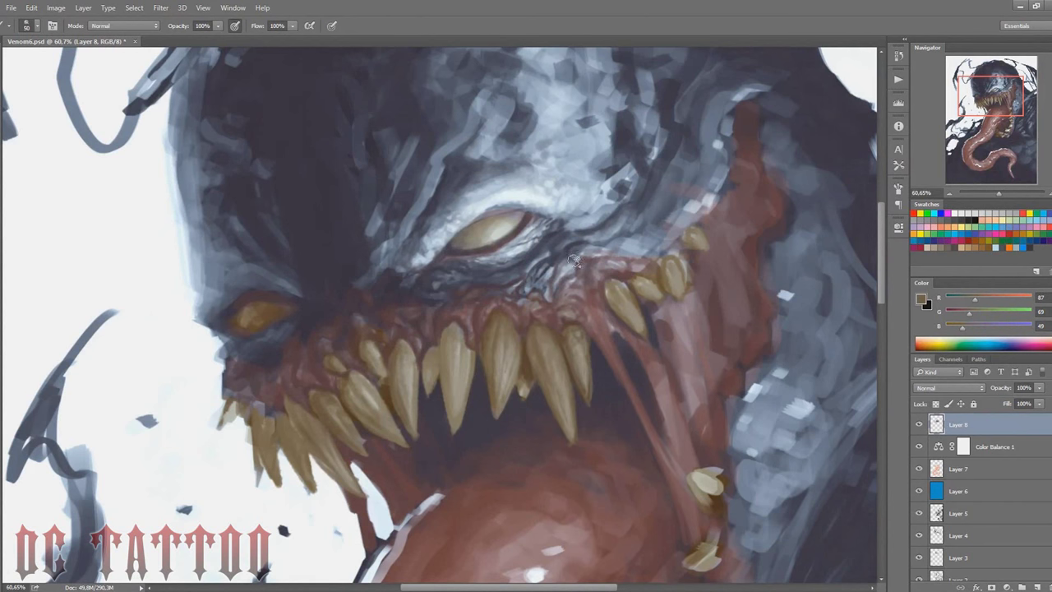
pyautogui.keyDown('alt'); pyautogui.click(557, 316); pyautogui.keyUp('alt')
pyautogui.press('[')
pyautogui.press('[')
pyautogui.press('[')
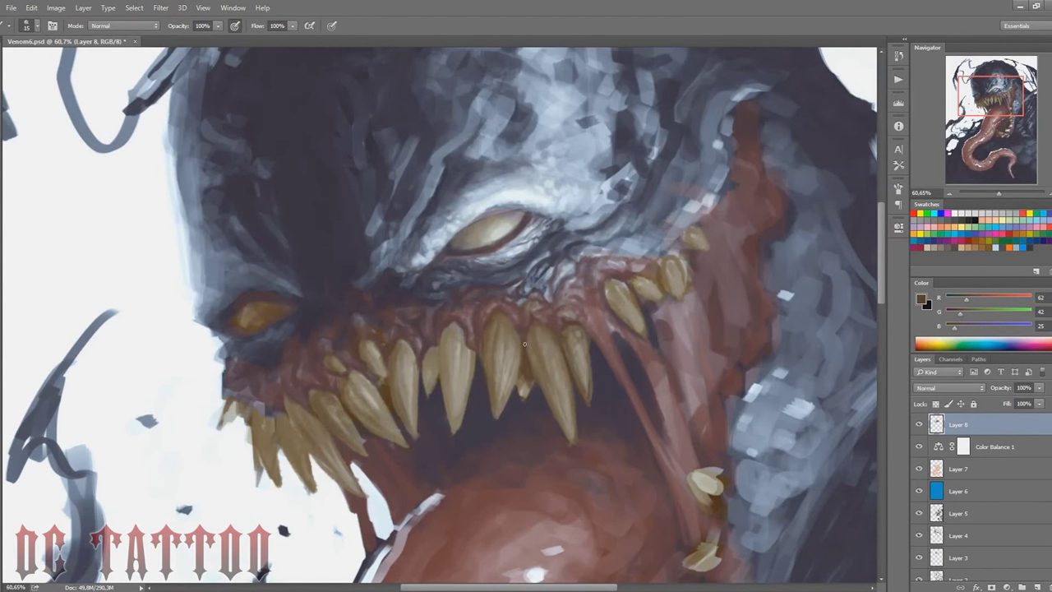
pyautogui.keyDown('alt'); pyautogui.click(524, 343); pyautogui.keyUp('alt')
pyautogui.keyDown('alt'); pyautogui.click(576, 447); pyautogui.keyUp('alt')
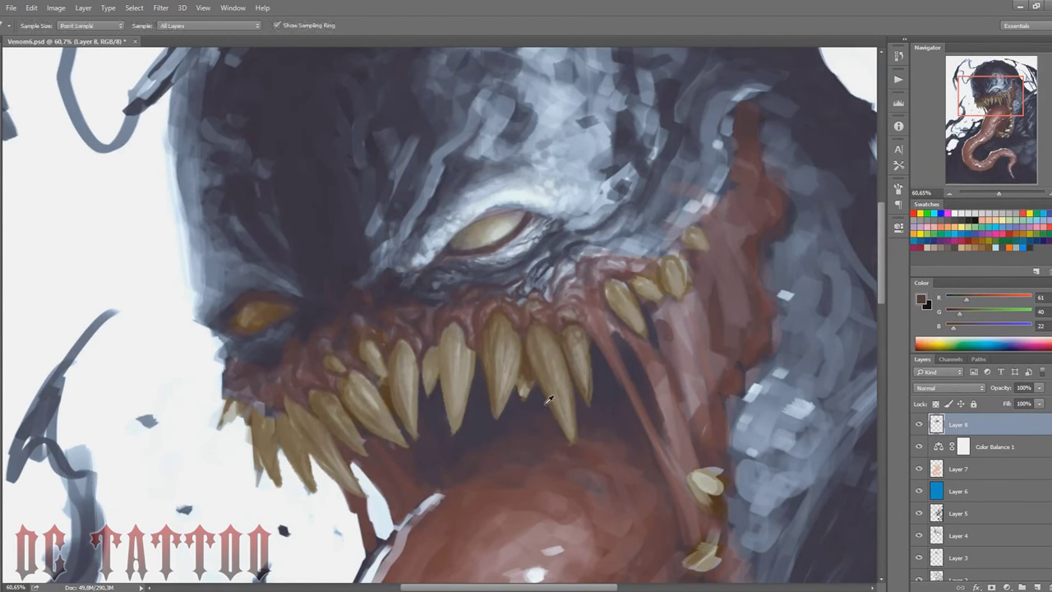
# Step: Shade the central tooth with dark strokes using sampled brown and purple tones
pyautogui.keyDown('alt'); pyautogui.click(564, 275); pyautogui.keyUp('alt')
pyautogui.press('[')
pyautogui.press('[')
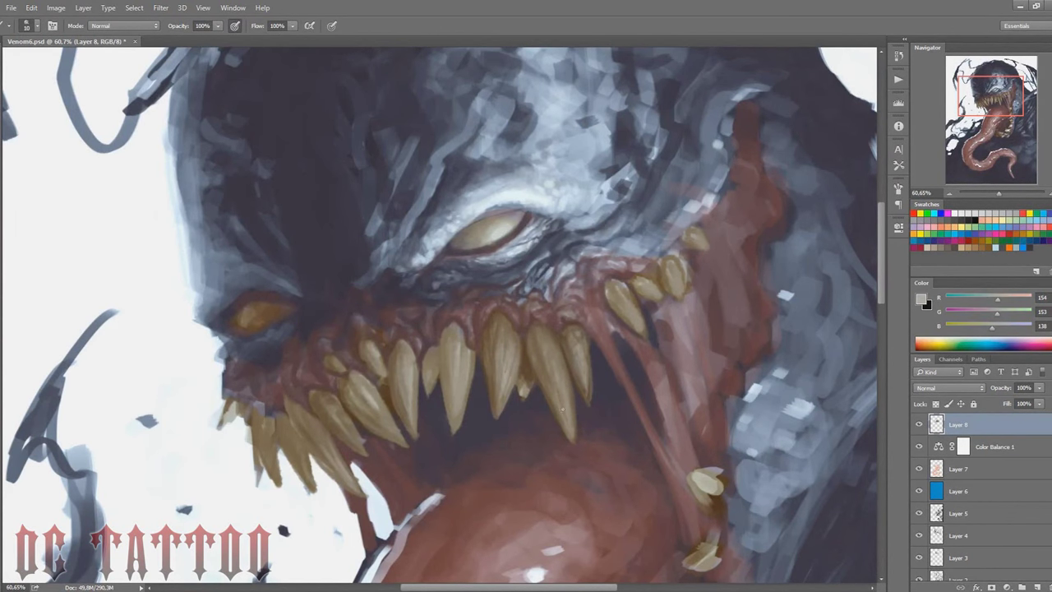
pyautogui.keyDown('alt'); pyautogui.click(580, 312); pyautogui.keyUp('alt')
pyautogui.press(']')
pyautogui.press(']')
pyautogui.press(']')
pyautogui.keyDown('alt'); pyautogui.click(533, 357); pyautogui.keyUp('alt')
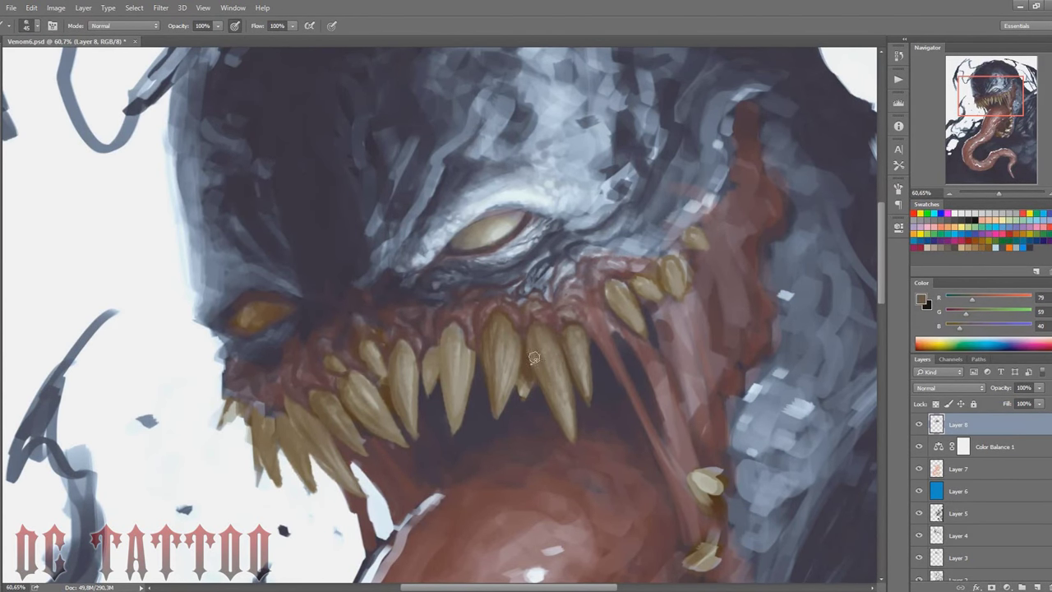
pyautogui.press('[')
pyautogui.press('[')
pyautogui.press('[')
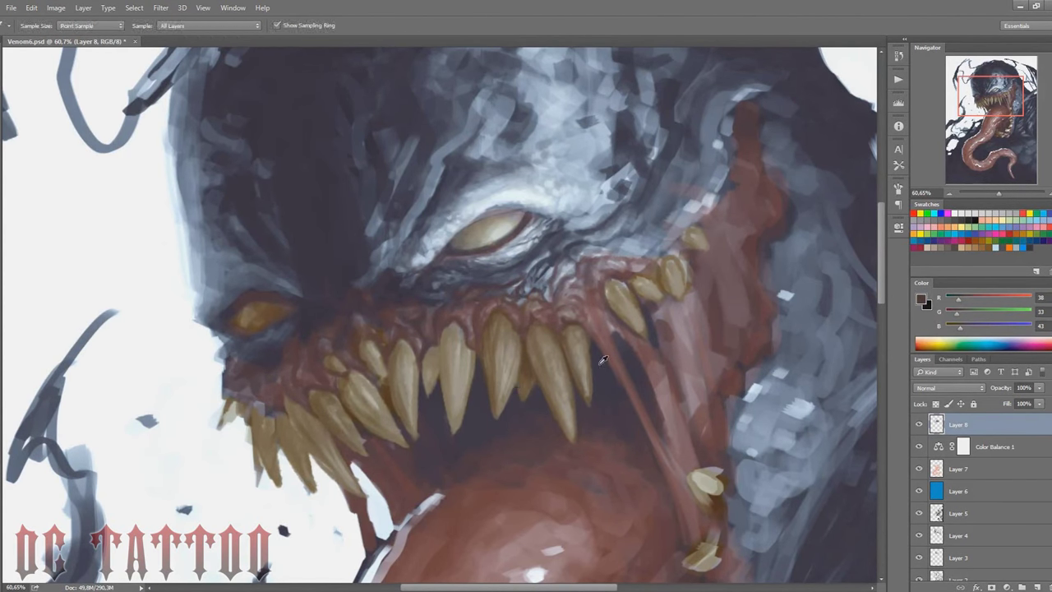
pyautogui.keyDown('alt'); pyautogui.click(517, 377); pyautogui.keyUp('alt')
pyautogui.press(']')
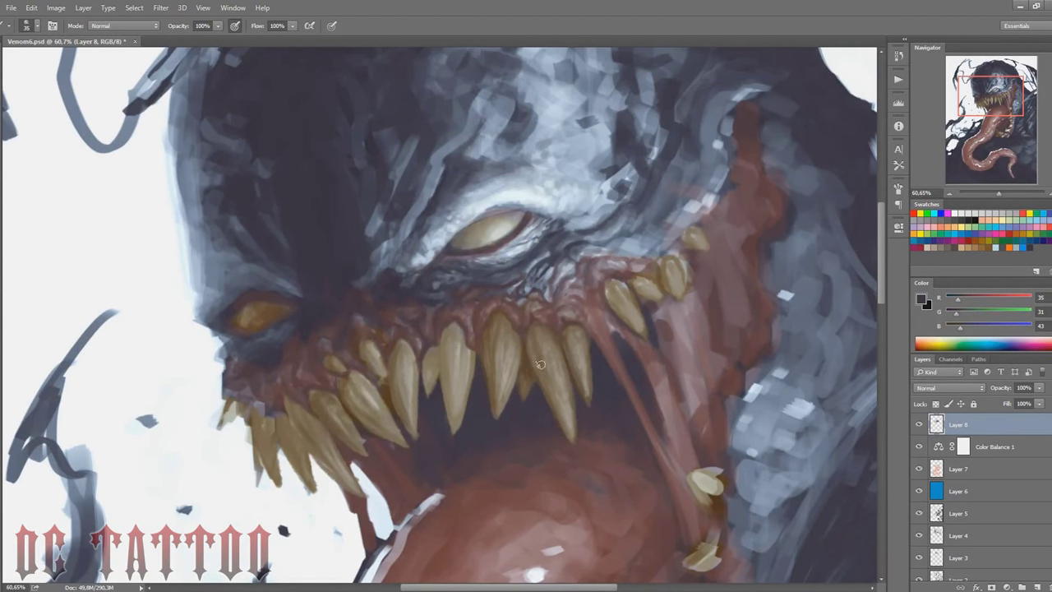
pyautogui.keyDown('alt'); pyautogui.click(525, 388); pyautogui.keyUp('alt')
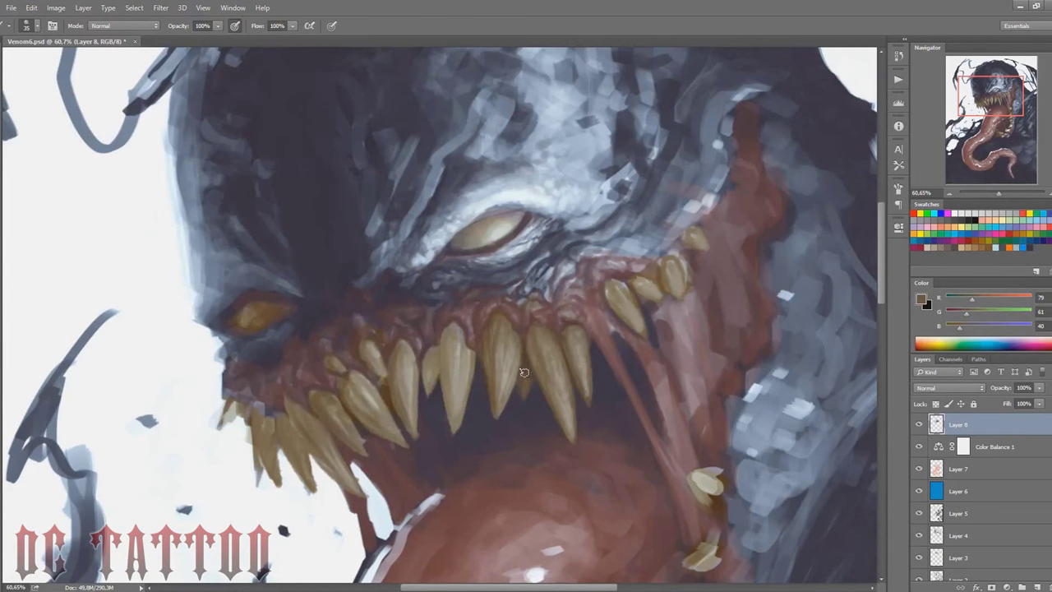
pyautogui.press('[')
pyautogui.press('[')
pyautogui.moveTo(441, 339)
pyautogui.mouseDown()
pyautogui.moveTo(448, 431)
pyautogui.moveTo(444, 341)
pyautogui.moveTo(460, 416)
pyautogui.mouseUp()
# Step: Add light grey and tan touches to the central tooth, then flip the canvas horizontally
pyautogui.press('[')
pyautogui.press('[')
pyautogui.keyDown('alt'); pyautogui.click(460, 411); pyautogui.keyUp('alt')
pyautogui.keyDown('alt'); pyautogui.click(454, 382); pyautogui.keyUp('alt')
pyautogui.moveTo(452, 337); pyautogui.dragTo(453, 388)
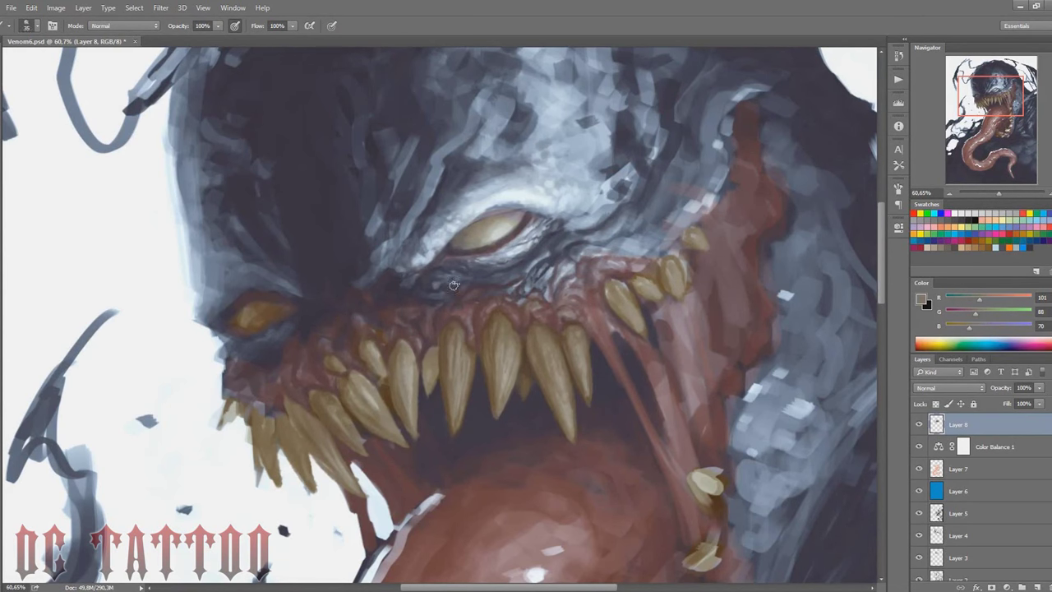
pyautogui.keyDown('alt'); pyautogui.click(515, 303); pyautogui.keyUp('alt')
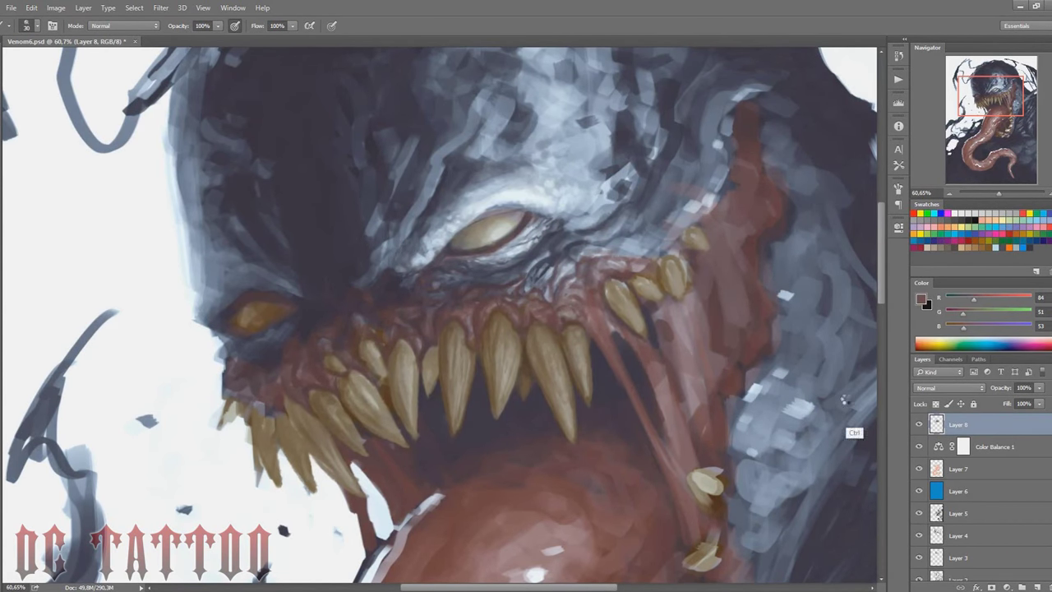
pyautogui.press('h')
pyautogui.keyDown('alt'); pyautogui.click(474, 368); pyautogui.keyUp('alt')
# Step: Paint thin dark brown lines in the gaps between the upper teeth
pyautogui.moveTo(486, 340); pyautogui.dragTo(493, 361)
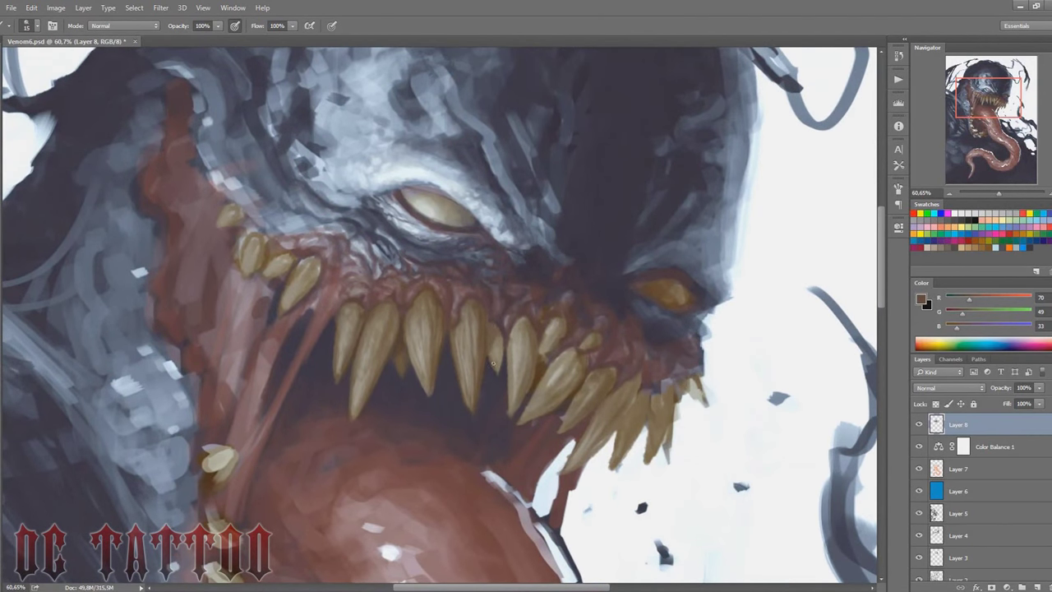
pyautogui.keyDown('alt'); pyautogui.click(499, 329); pyautogui.keyUp('alt')
pyautogui.keyDown('alt'); pyautogui.click(445, 367); pyautogui.keyUp('alt')
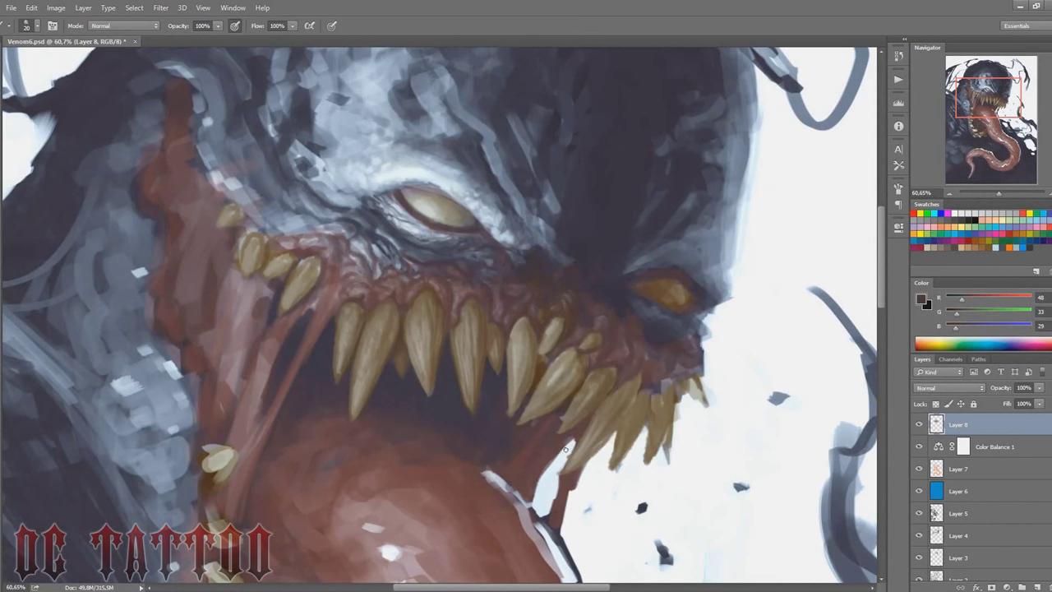
pyautogui.keyDown('alt'); pyautogui.click(524, 319); pyautogui.keyUp('alt')
pyautogui.moveTo(520, 313); pyautogui.dragTo(513, 388)
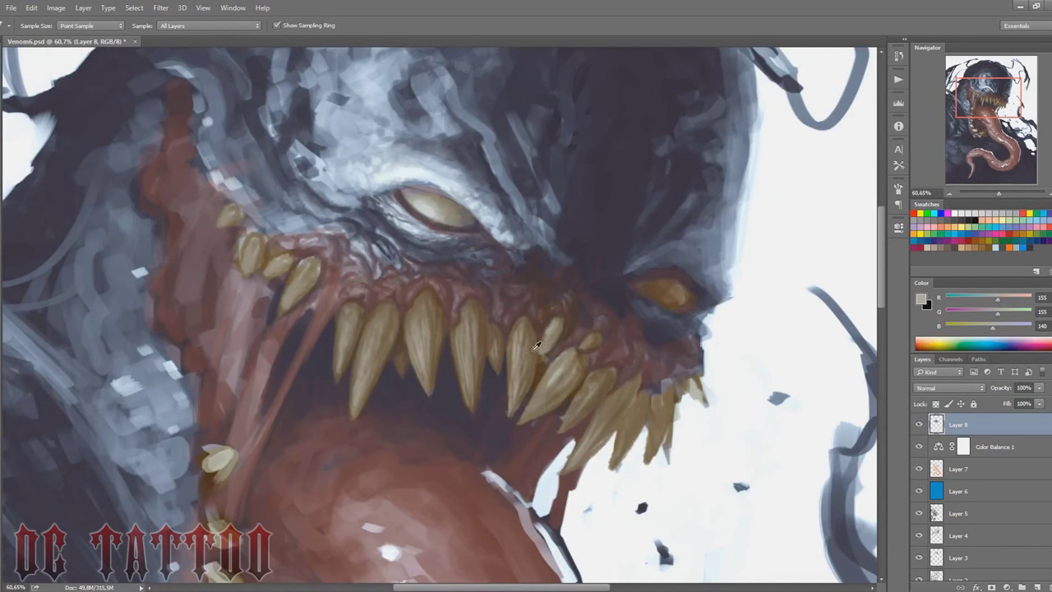
pyautogui.keyDown('alt'); pyautogui.click(442, 362); pyautogui.keyUp('alt')
pyautogui.moveTo(524, 344); pyautogui.dragTo(511, 411)
# Step: Darken the gaps between the lower-right teeth with brown strokes
pyautogui.keyDown('alt'); pyautogui.click(537, 286); pyautogui.keyUp('alt')
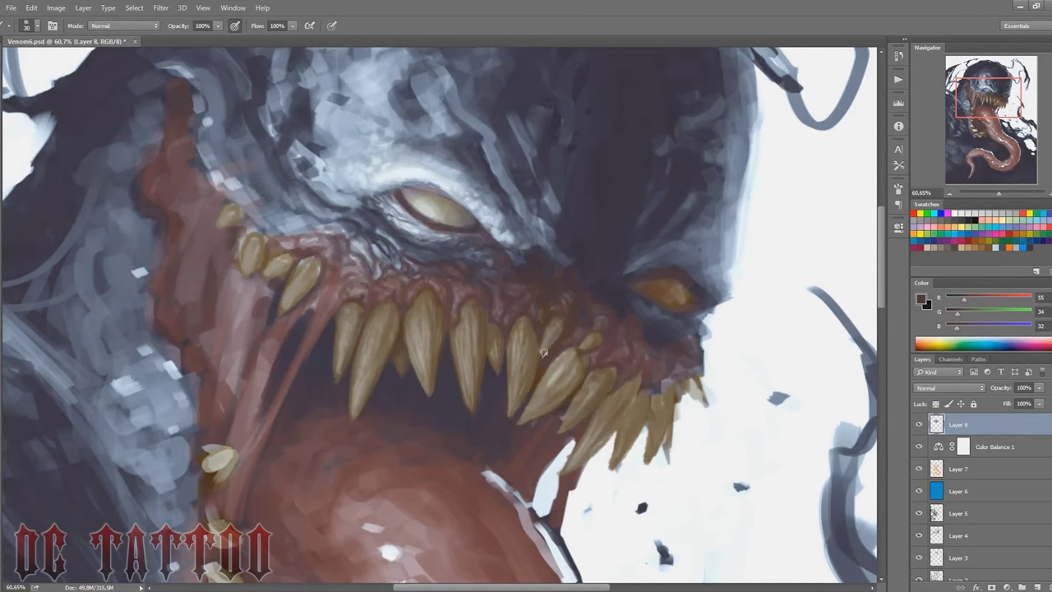
pyautogui.keyDown('alt'); pyautogui.click(578, 352); pyautogui.keyUp('alt')
pyautogui.press(']')
pyautogui.press(']')
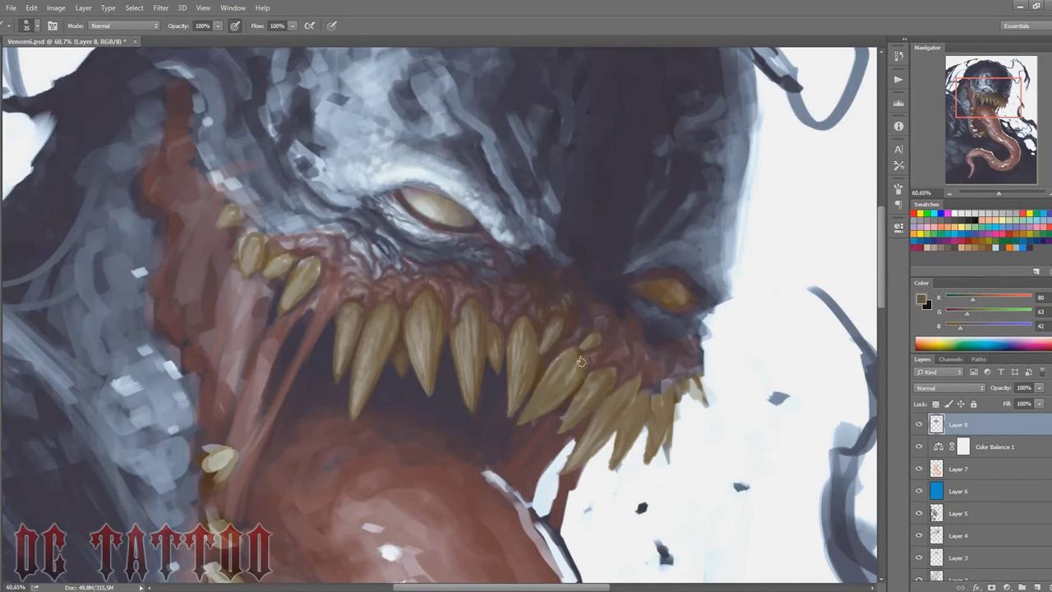
pyautogui.keyDown('alt'); pyautogui.click(545, 374); pyautogui.keyUp('alt')
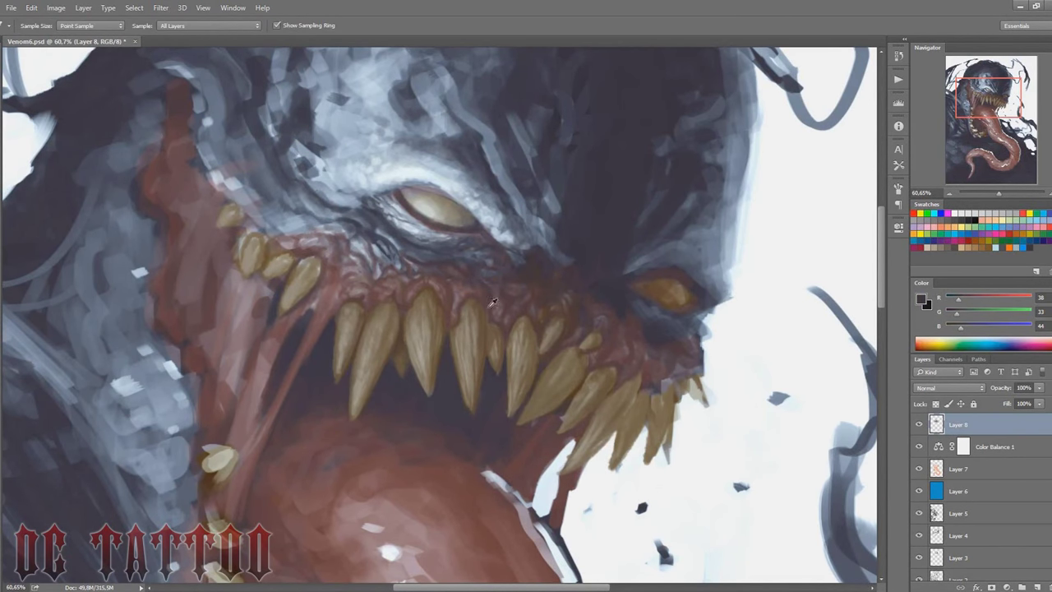
pyautogui.press(']')
pyautogui.press(']')
pyautogui.press(']')
pyautogui.keyDown('alt'); pyautogui.click(546, 318); pyautogui.keyUp('alt')
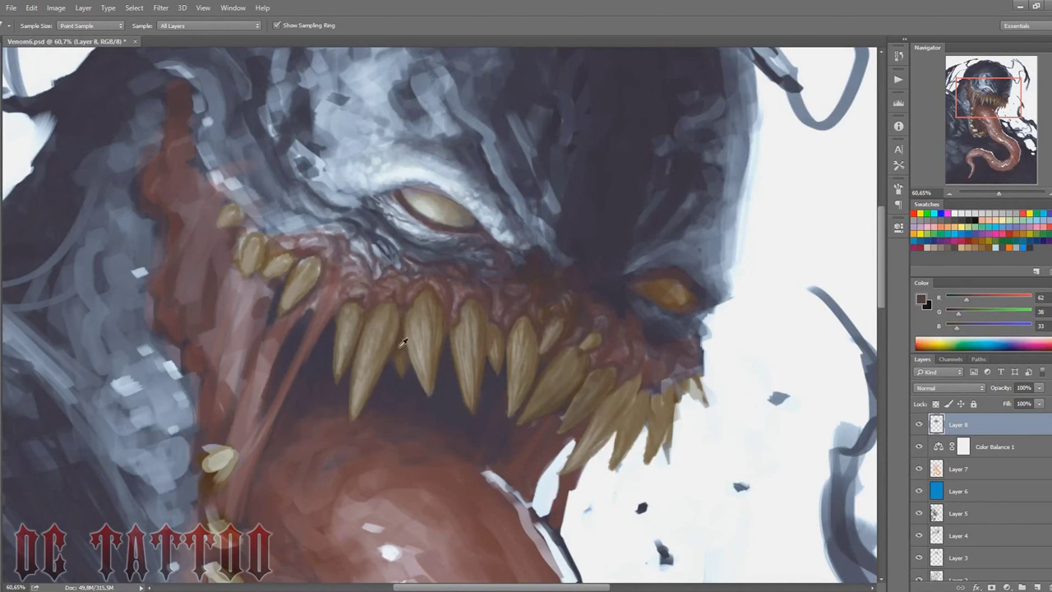
pyautogui.press('[')
pyautogui.press('[')
pyautogui.press('[')
pyautogui.moveTo(576, 463); pyautogui.dragTo(621, 386)
pyautogui.moveTo(612, 460); pyautogui.dragTo(669, 391)
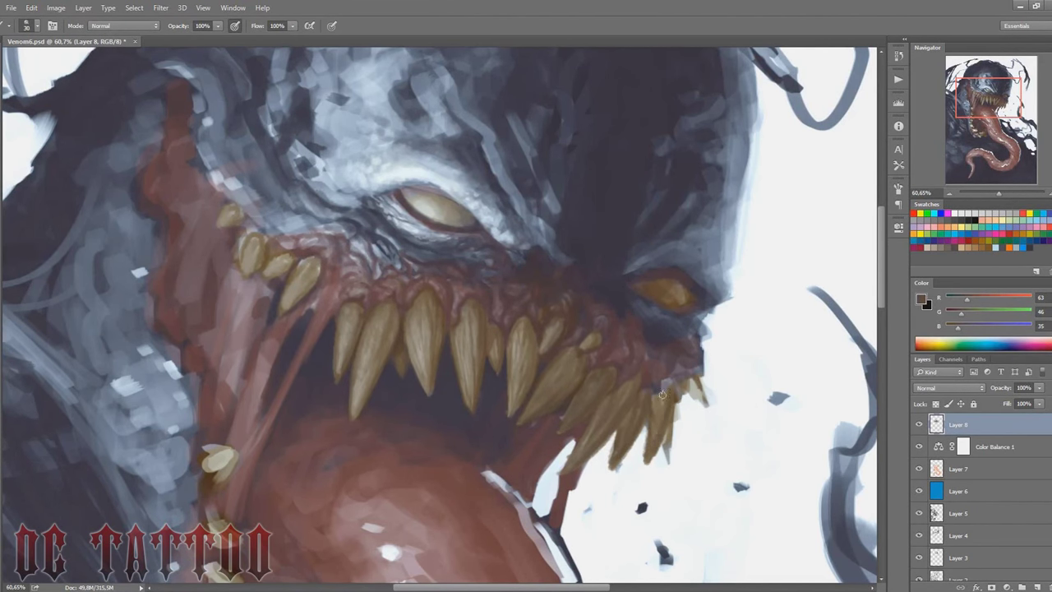
pyautogui.moveTo(666, 444)
pyautogui.mouseDown()
pyautogui.moveTo(700, 376)
pyautogui.moveTo(618, 420)
pyautogui.moveTo(568, 398)
pyautogui.mouseUp()
# Step: Highlight the lower-right teeth with light beige strokes
pyautogui.keyDown('alt'); pyautogui.click(531, 408); pyautogui.keyUp('alt')
pyautogui.press('[')
pyautogui.press('[')
pyautogui.press('[')
pyautogui.press(']')
pyautogui.moveTo(576, 467); pyautogui.dragTo(587, 440)
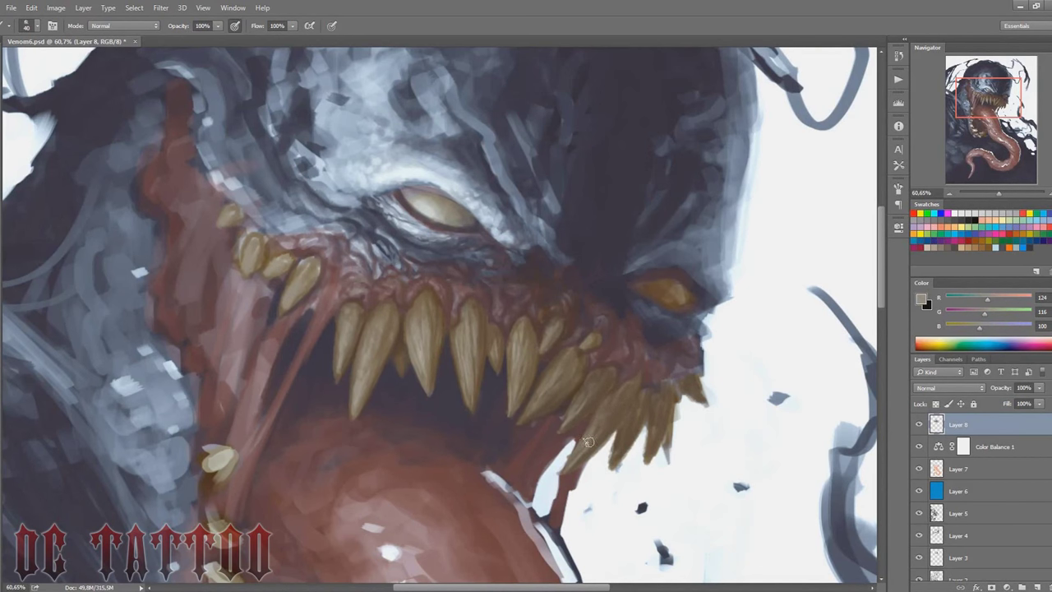
pyautogui.press('[')
# Step: Darken the gums along the teeth toward the jaw edge with dark brown
pyautogui.keyDown('alt'); pyautogui.click(363, 299); pyautogui.keyUp('alt')
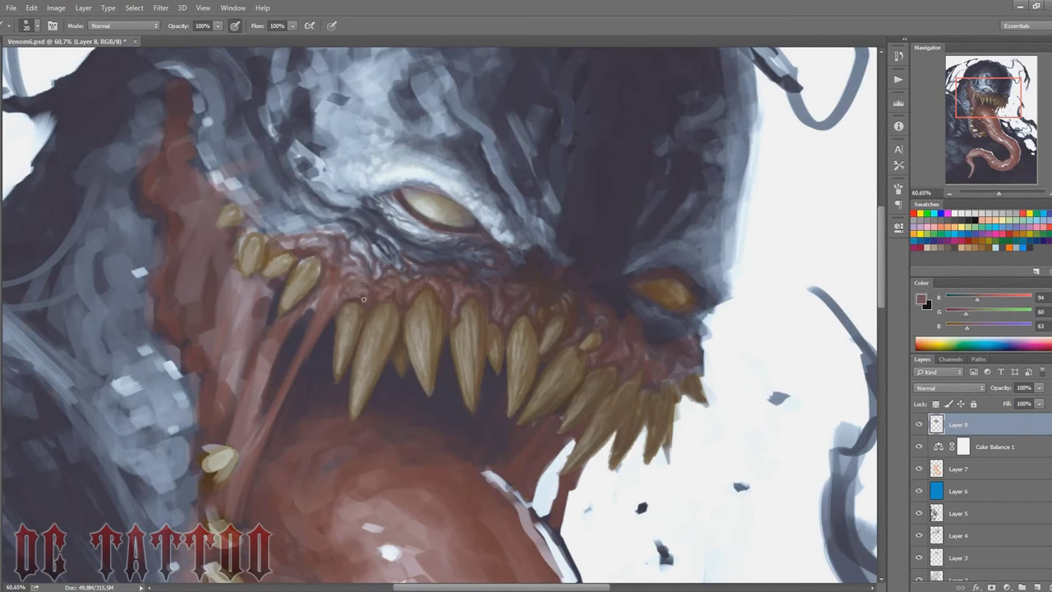
pyautogui.keyDown('alt'); pyautogui.click(405, 302); pyautogui.keyUp('alt')
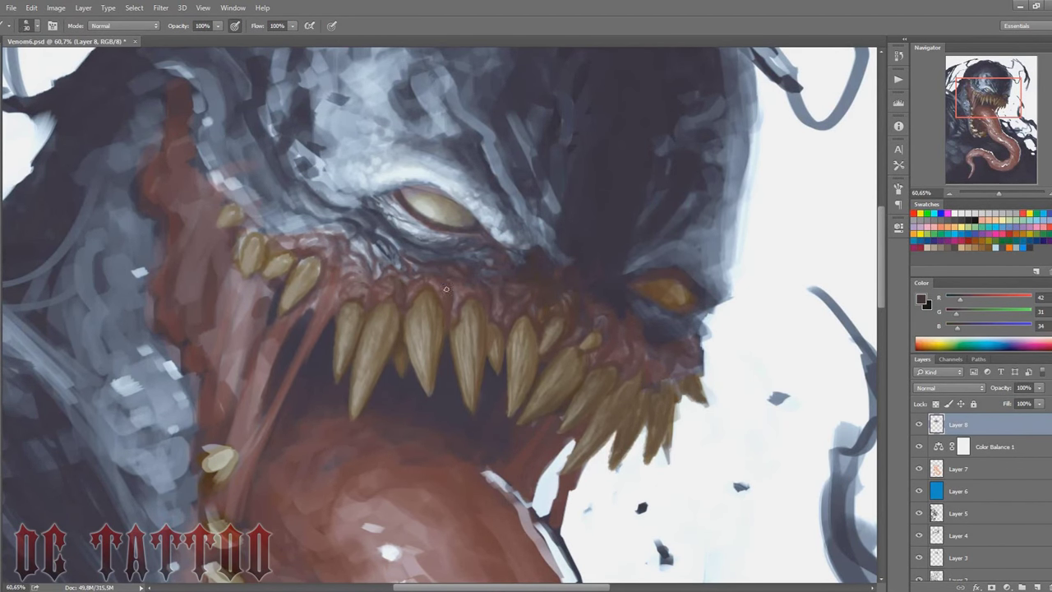
pyautogui.press(']')
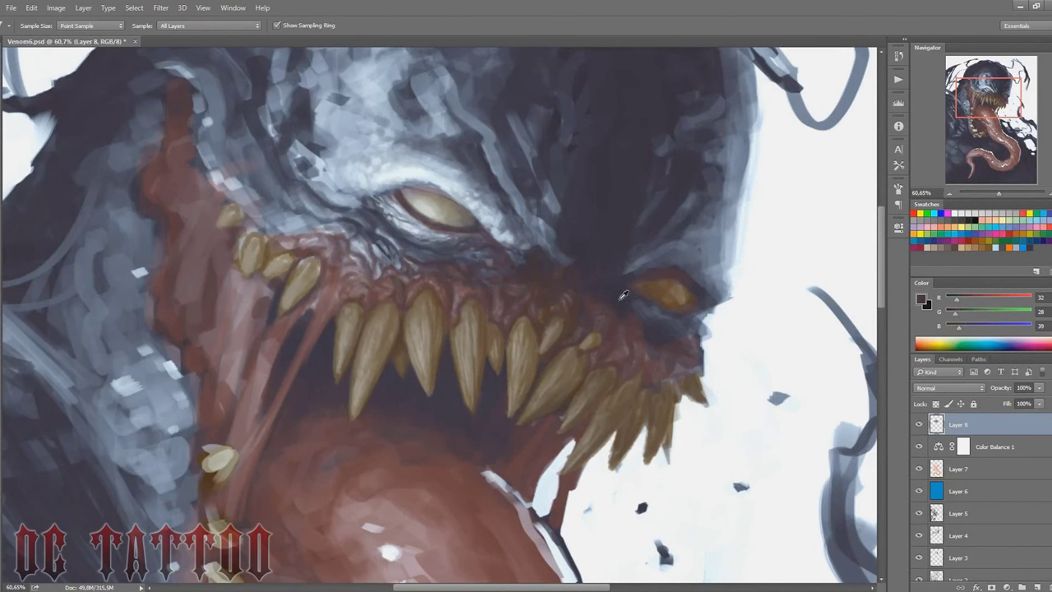
pyautogui.keyDown('alt'); pyautogui.click(624, 295); pyautogui.keyUp('alt')
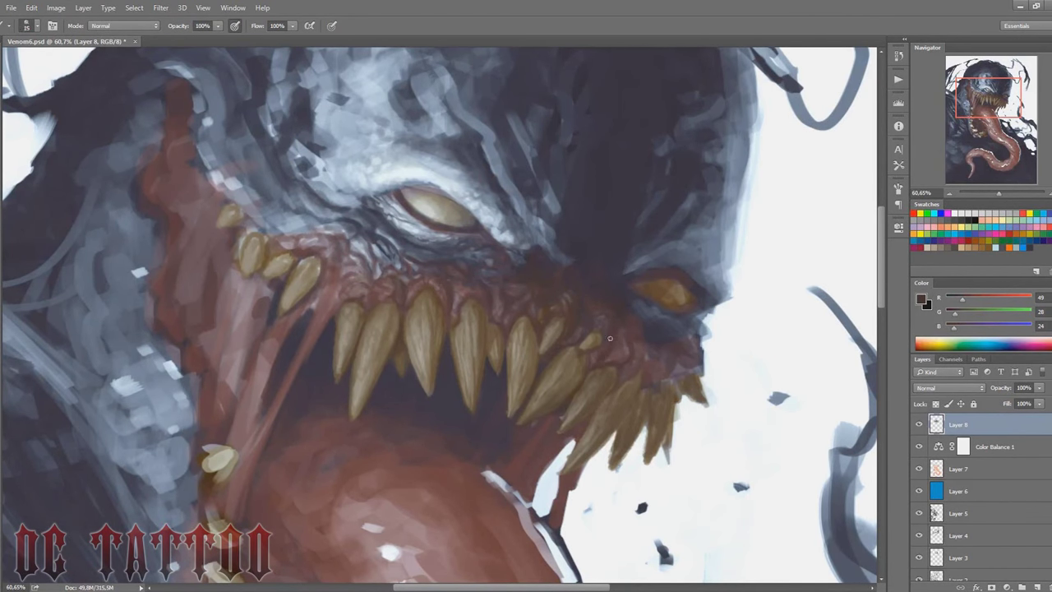
pyautogui.press(']')
pyautogui.moveTo(606, 335)
pyautogui.mouseDown()
pyautogui.moveTo(629, 370)
pyautogui.moveTo(673, 386)
pyautogui.moveTo(694, 345)
pyautogui.mouseUp()
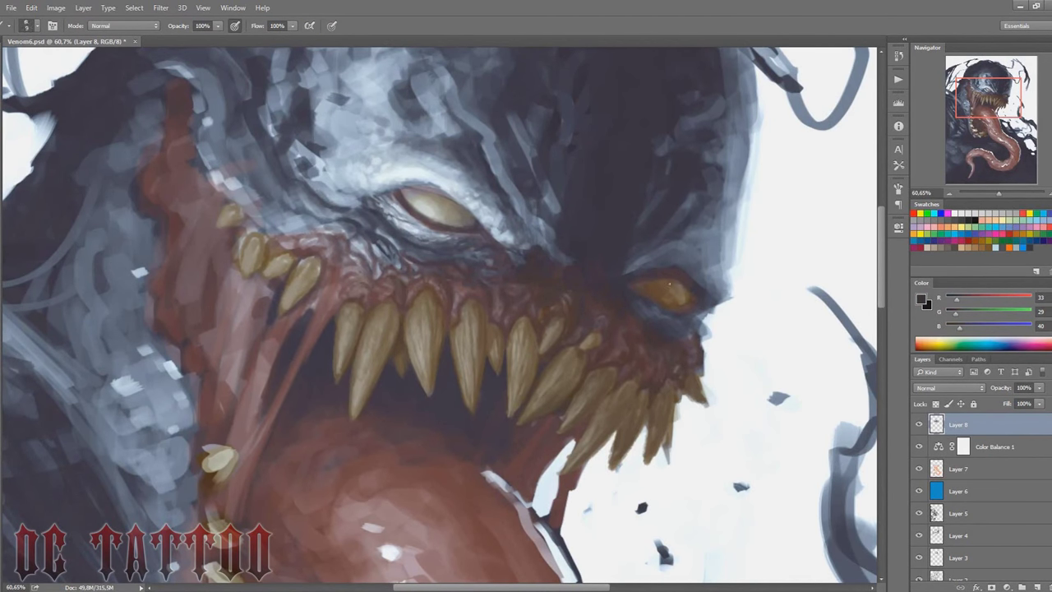
# Step: Repaint the head's right edge with dark blue-grey and purple tones
pyautogui.press(']')
pyautogui.press(']')
pyautogui.press(']')
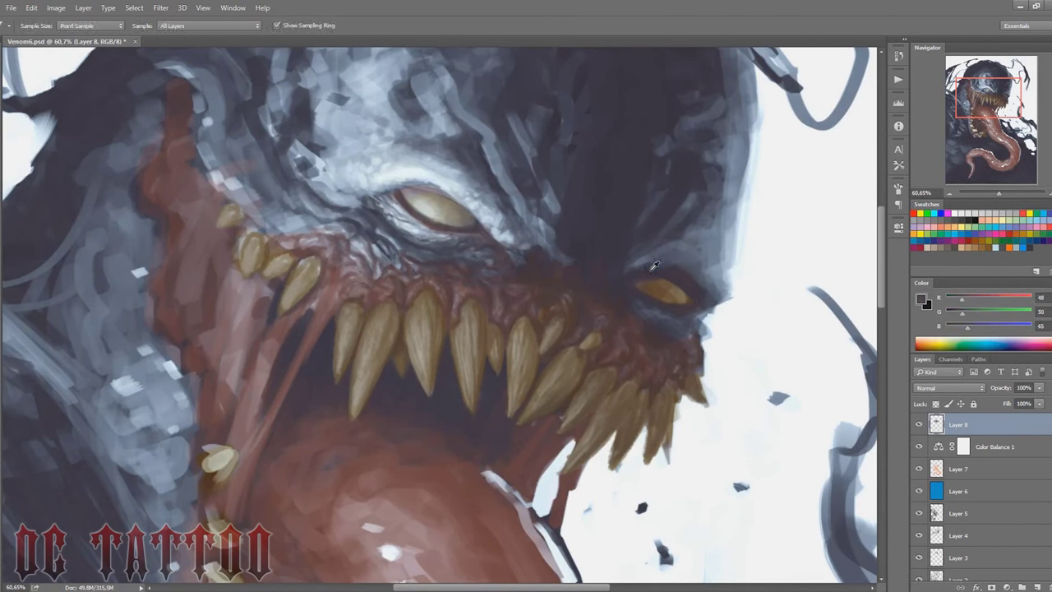
pyautogui.keyDown('alt'); pyautogui.click(657, 261); pyautogui.keyUp('alt')
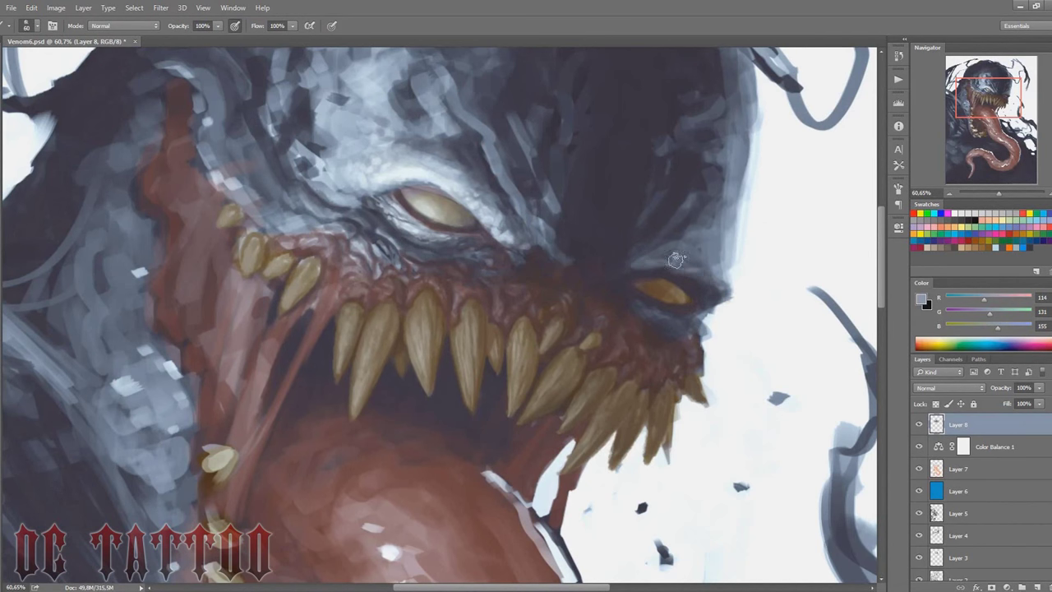
pyautogui.moveTo(663, 263)
pyautogui.mouseDown()
pyautogui.moveTo(739, 228)
pyautogui.moveTo(734, 294)
pyautogui.moveTo(679, 235)
pyautogui.moveTo(705, 150)
pyautogui.mouseUp()
pyautogui.press('[')
pyautogui.keyDown('alt'); pyautogui.click(727, 279); pyautogui.keyUp('alt')
pyautogui.keyDown('alt'); pyautogui.click(679, 235); pyautogui.keyUp('alt')
pyautogui.press(']')
pyautogui.press(']')
pyautogui.press(']')
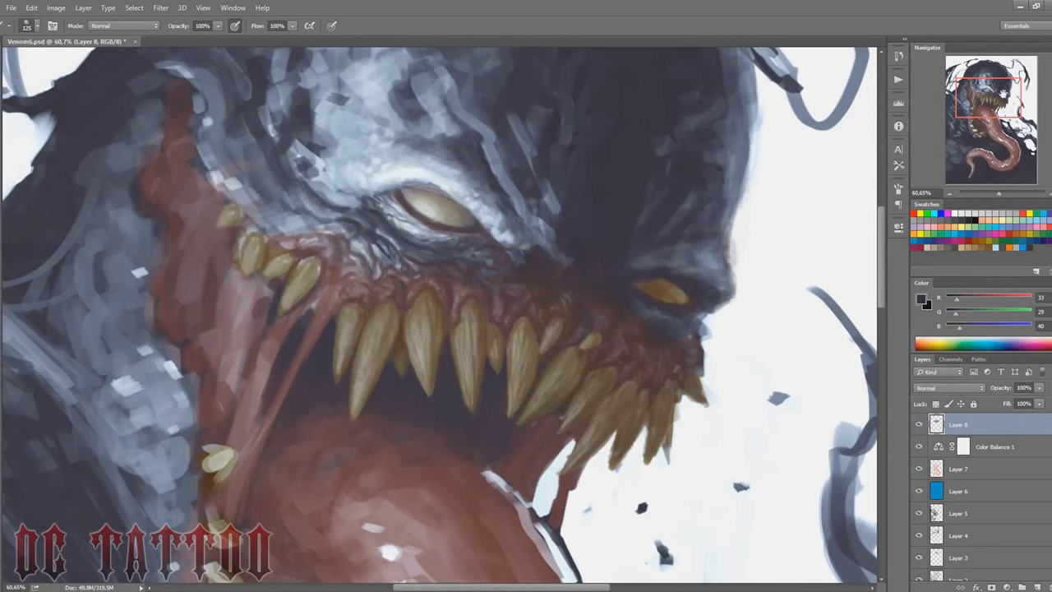
pyautogui.moveTo(776, 222); pyautogui.dragTo(830, 223)
pyautogui.press('[')
pyautogui.press('[')
pyautogui.press('[')
pyautogui.keyDown('alt'); pyautogui.click(320, 275); pyautogui.keyUp('alt')
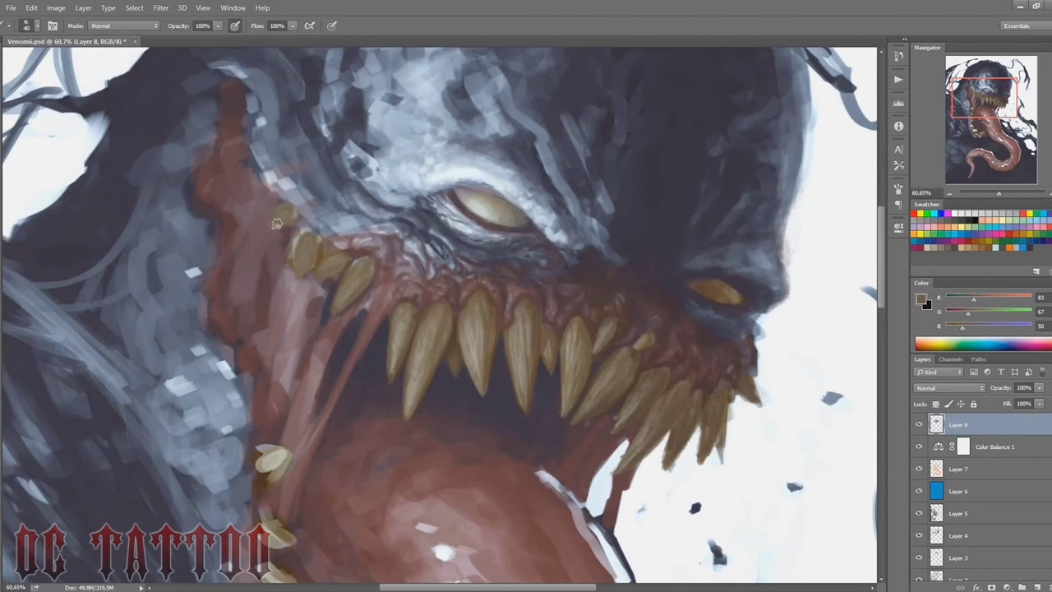
# Step: Darken the upper lip above the left teeth with a dark brown from the gums
pyautogui.press('[')
pyautogui.press('[')
pyautogui.press('[')
pyautogui.keyDown('alt'); pyautogui.click(346, 291); pyautogui.keyUp('alt')
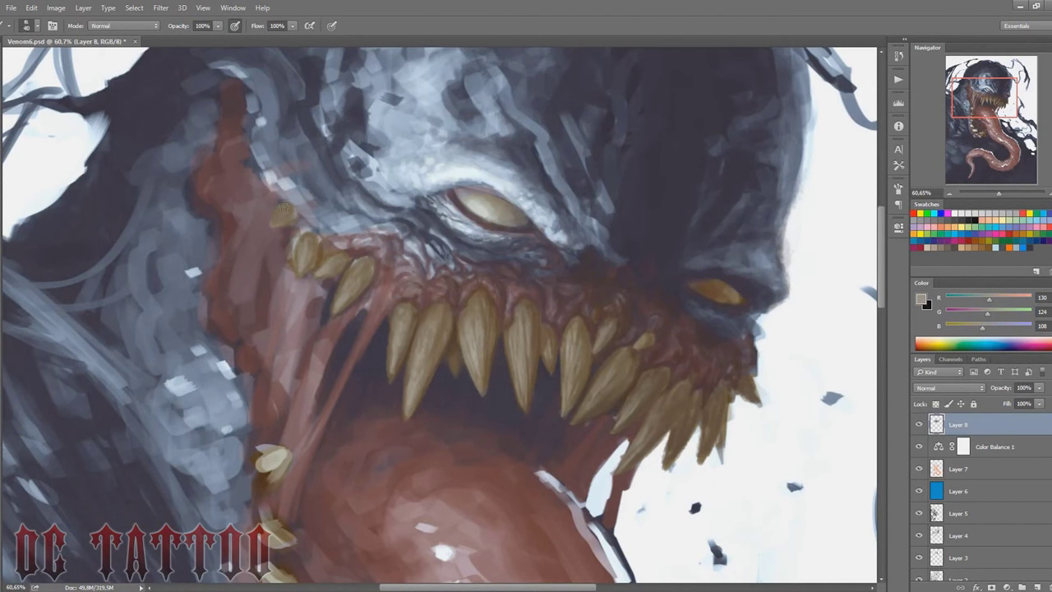
pyautogui.press('[')
pyautogui.press('[')
pyautogui.press('[')
pyautogui.keyDown('alt'); pyautogui.click(373, 261); pyautogui.keyUp('alt')
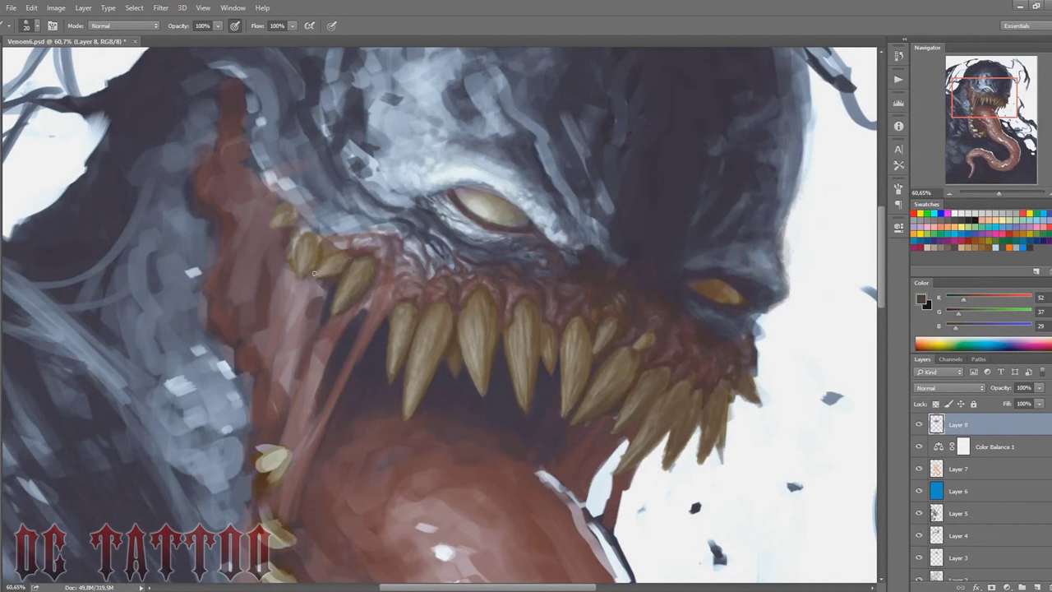
pyautogui.press(']')
pyautogui.keyDown('alt'); pyautogui.click(340, 264); pyautogui.keyUp('alt')
pyautogui.press('[')
pyautogui.keyDown('alt'); pyautogui.click(333, 175); pyautogui.keyUp('alt')
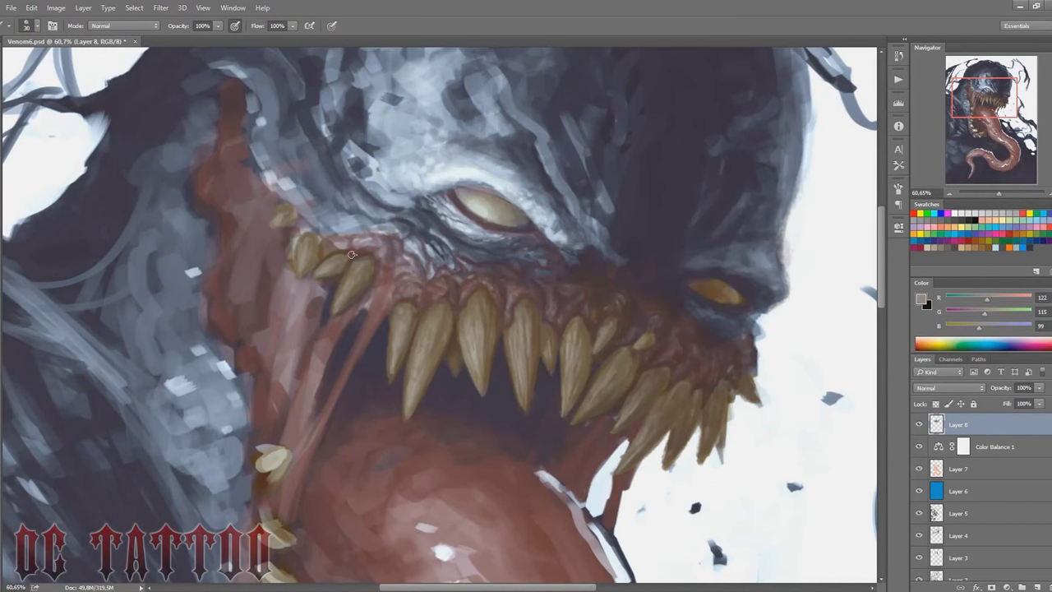
pyautogui.keyDown('alt'); pyautogui.click(353, 254); pyautogui.keyUp('alt')
pyautogui.press('[')
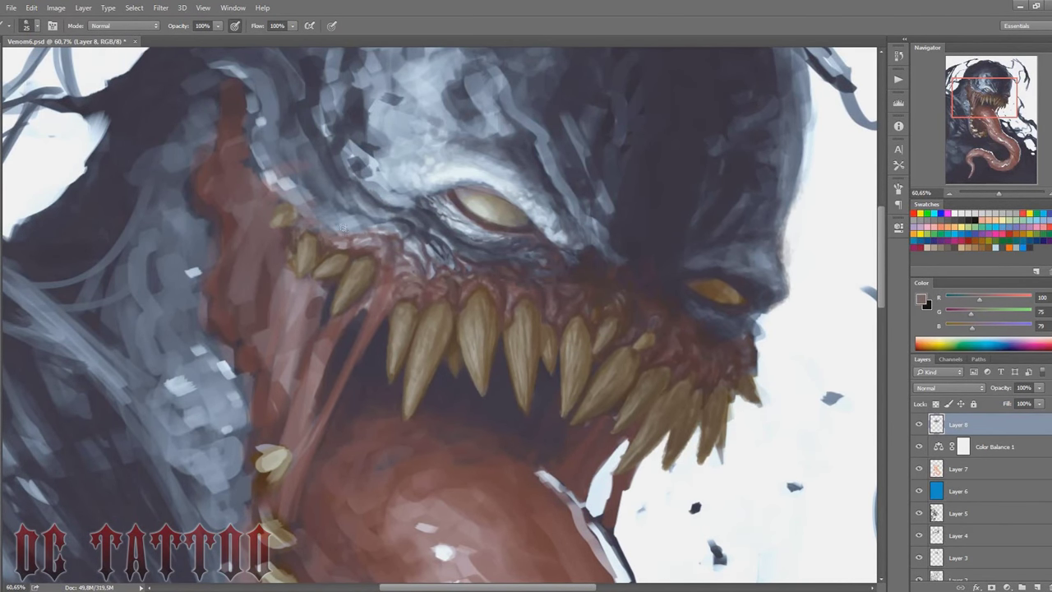
pyautogui.keyDown('alt'); pyautogui.click(287, 215); pyautogui.keyUp('alt')
pyautogui.moveTo(277, 199); pyautogui.dragTo(265, 181)
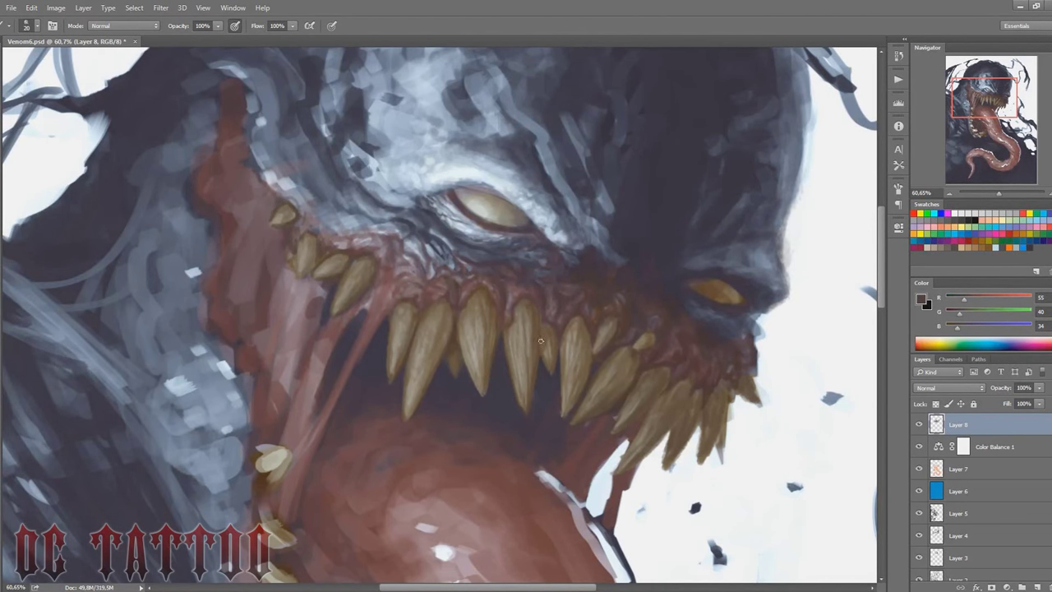
# Step: Paint a broad lighter red stroke along the mouth's left edge
pyautogui.keyDown('alt'); pyautogui.click(369, 305); pyautogui.keyUp('alt')
pyautogui.keyDown('alt'); pyautogui.click(360, 308); pyautogui.keyUp('alt')
pyautogui.press('[')
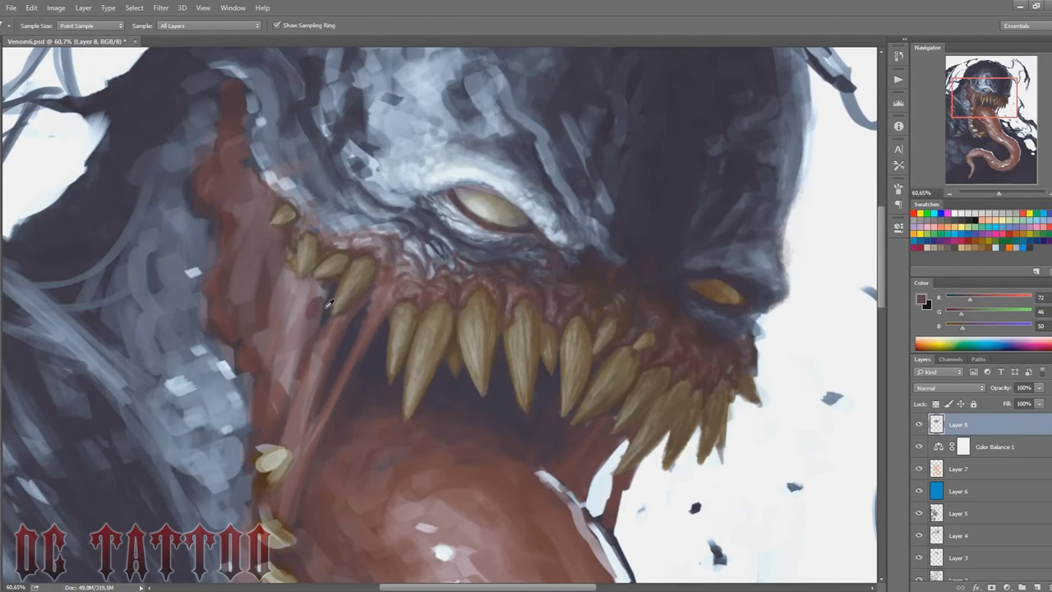
pyautogui.keyDown('alt'); pyautogui.click(339, 379); pyautogui.keyUp('alt')
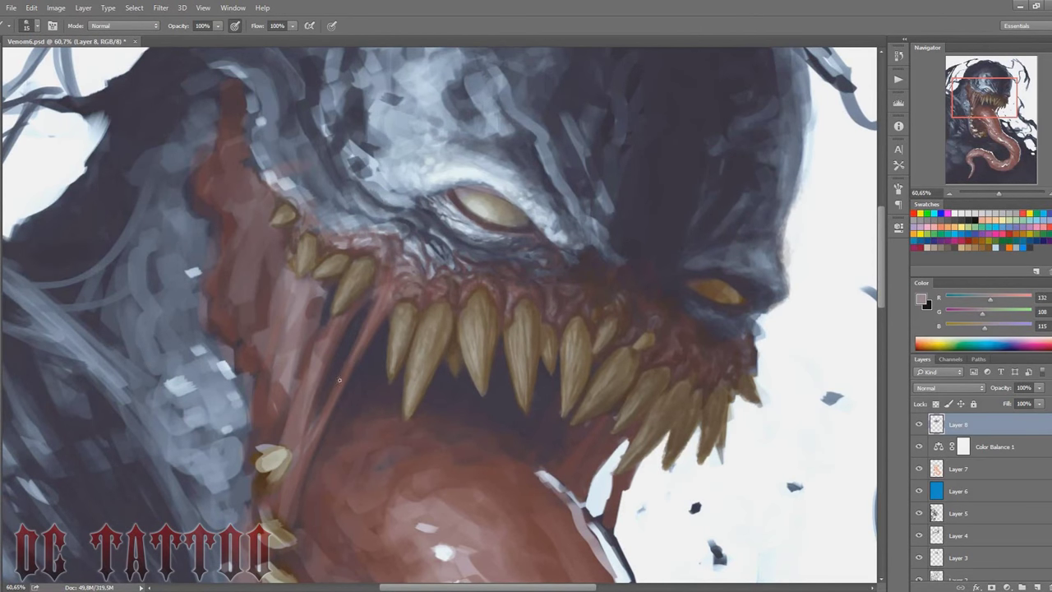
pyautogui.keyDown('alt'); pyautogui.click(418, 264); pyautogui.keyUp('alt')
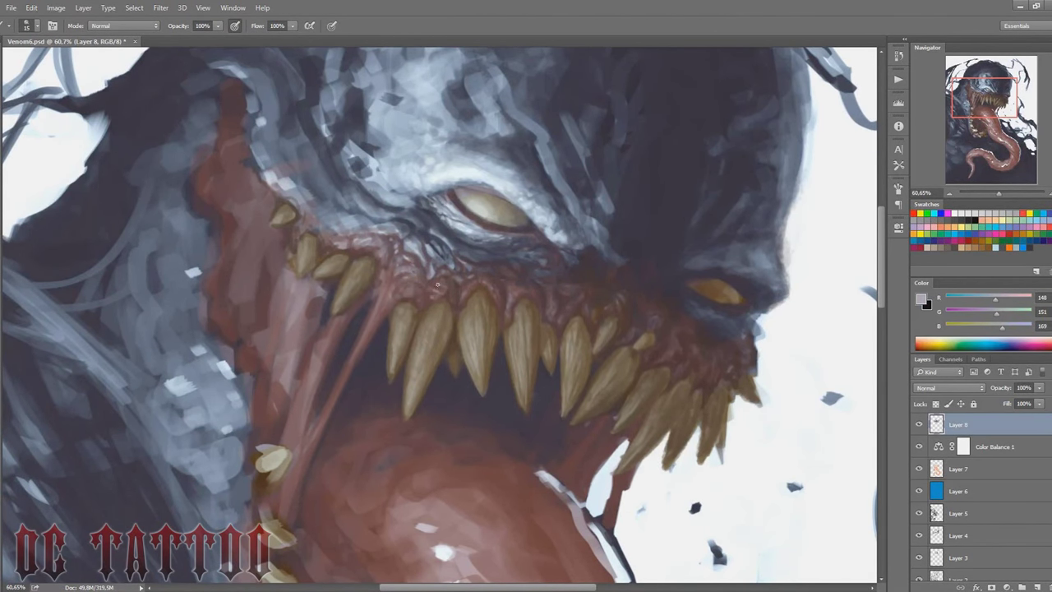
pyautogui.moveTo(328, 286); pyautogui.dragTo(404, 280)
pyautogui.keyDown('alt'); pyautogui.click(403, 280); pyautogui.keyUp('alt')
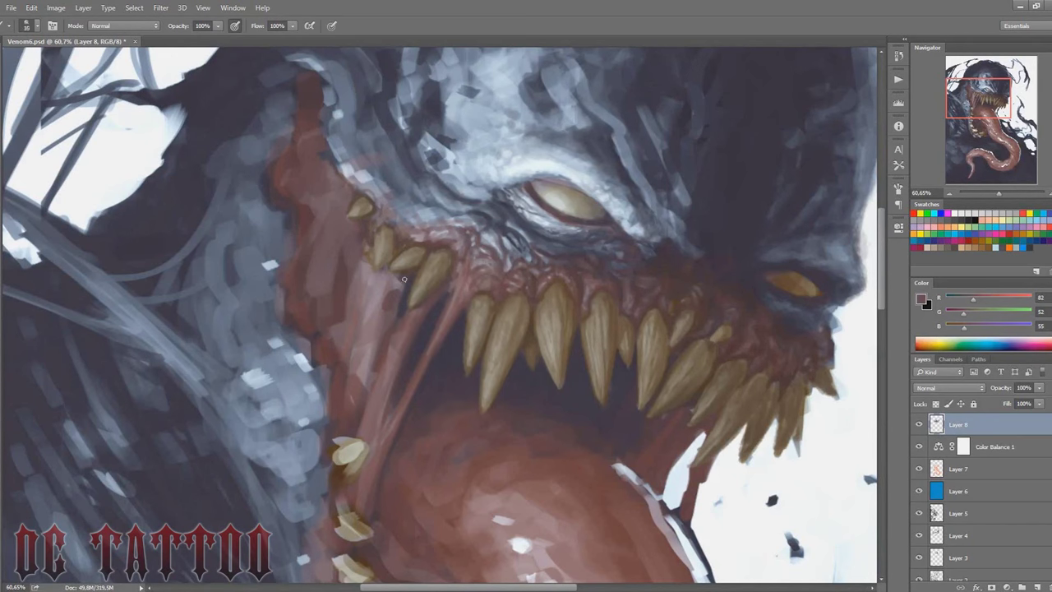
pyautogui.press(']')
pyautogui.press(']')
pyautogui.press(']')
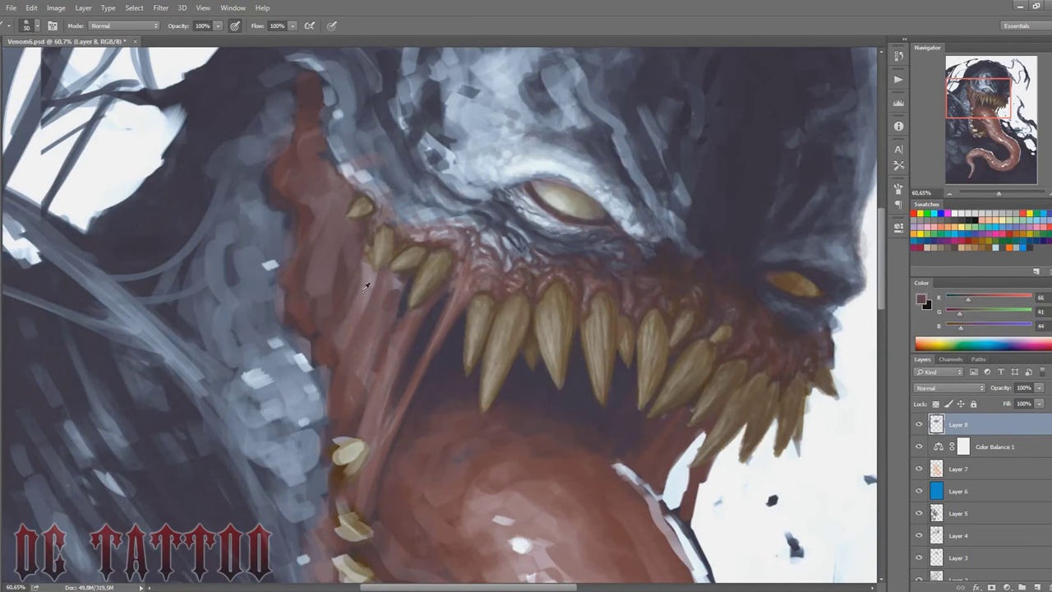
pyautogui.keyDown('alt'); pyautogui.click(346, 327); pyautogui.keyUp('alt')
pyautogui.press(']')
pyautogui.press(']')
pyautogui.press(']')
pyautogui.moveTo(307, 90); pyautogui.dragTo(345, 337)
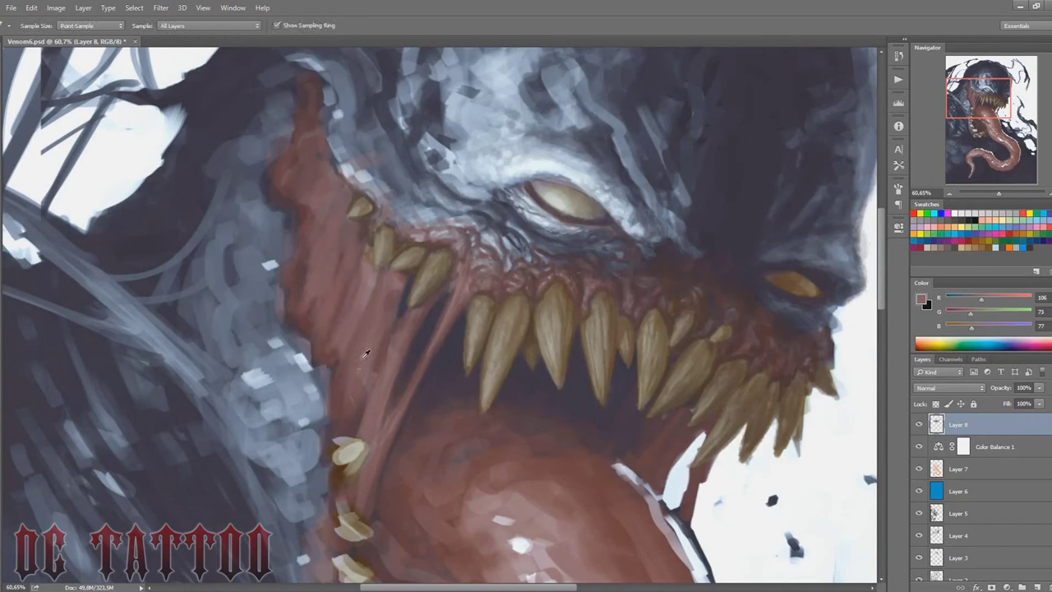
# Step: Add faint muted-red strokes inside the left side of the mouth
pyautogui.keyDown('alt'); pyautogui.click(346, 428); pyautogui.keyUp('alt')
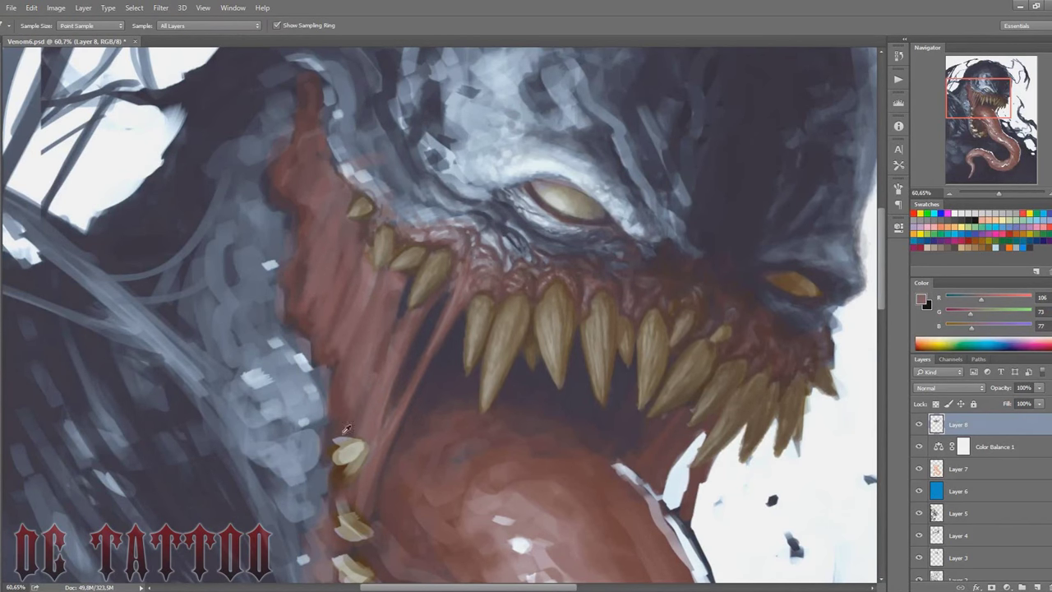
pyautogui.moveTo(304, 284); pyautogui.dragTo(328, 197)
pyautogui.keyDown('alt'); pyautogui.click(303, 281); pyautogui.keyUp('alt')
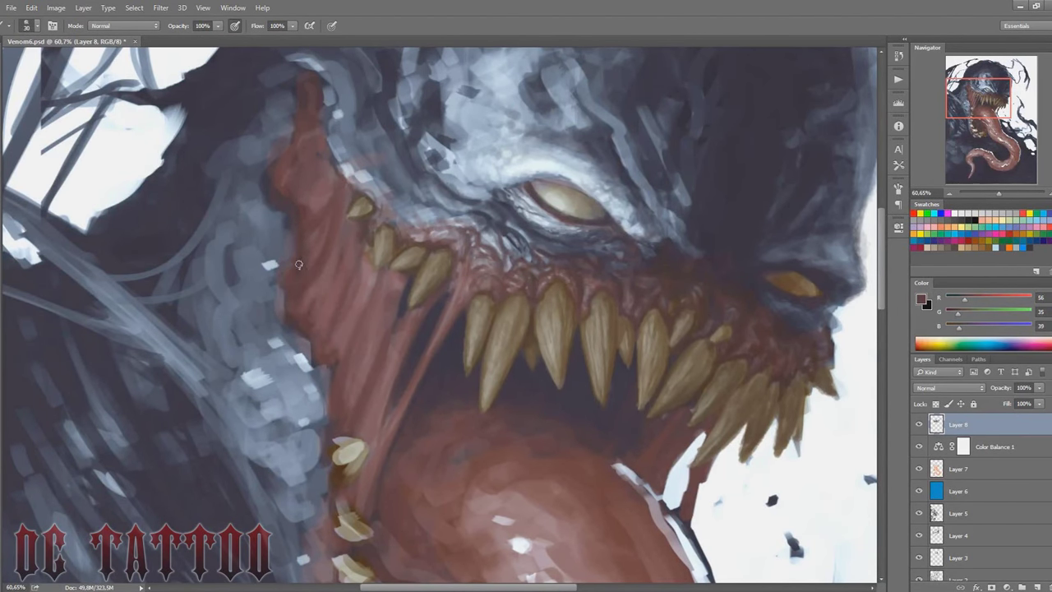
pyautogui.keyDown('alt'); pyautogui.click(304, 297); pyautogui.keyUp('alt')
# Step: Darken the mouth's left edge with dark navy body colour
pyautogui.press(']')
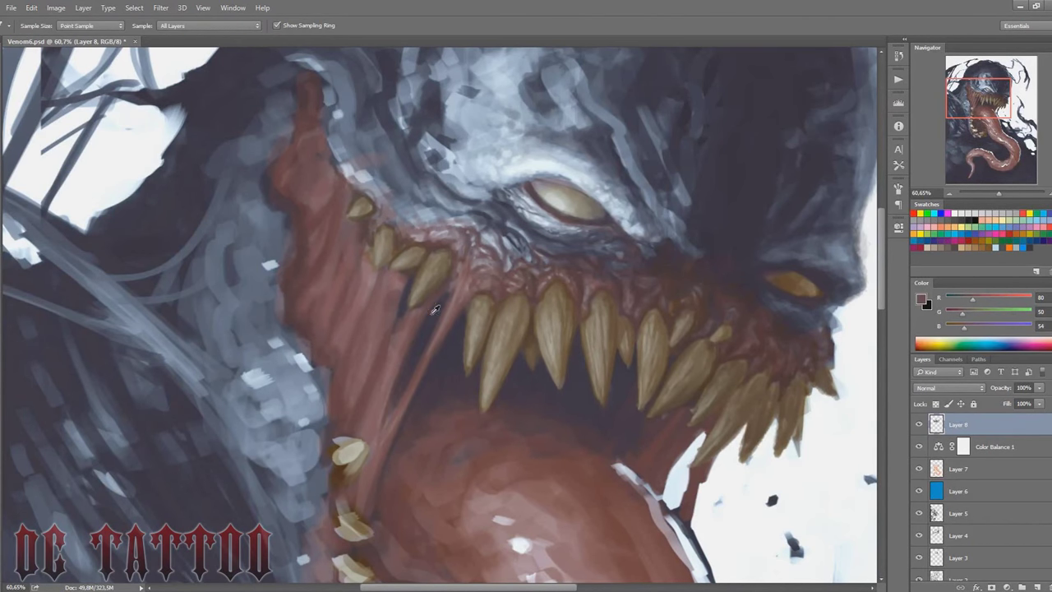
pyautogui.keyDown('alt'); pyautogui.click(450, 342); pyautogui.keyUp('alt')
pyautogui.moveTo(280, 201); pyautogui.dragTo(296, 81)
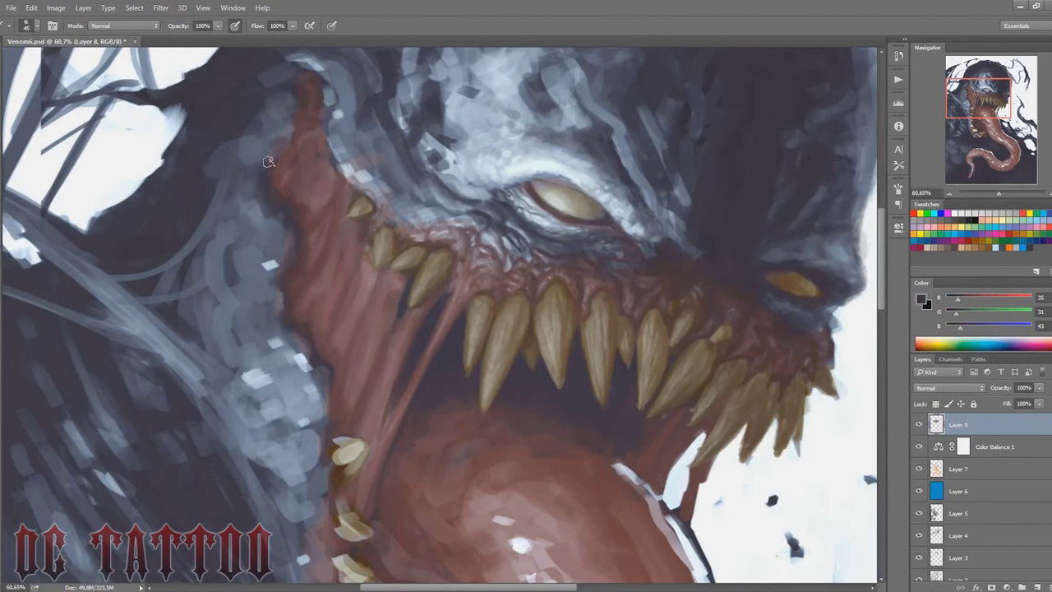
pyautogui.press('[')
pyautogui.press('[')
pyautogui.keyDown('alt'); pyautogui.click(630, 379); pyautogui.keyUp('alt')
pyautogui.moveTo(269, 339); pyautogui.dragTo(330, 435)
# Step: Paint dark navy strokes down the left side of the face beside the mouth
pyautogui.press(']')
pyautogui.press(']')
pyautogui.keyDown('alt'); pyautogui.click(293, 318); pyautogui.keyUp('alt')
pyautogui.press('[')
pyautogui.press('[')
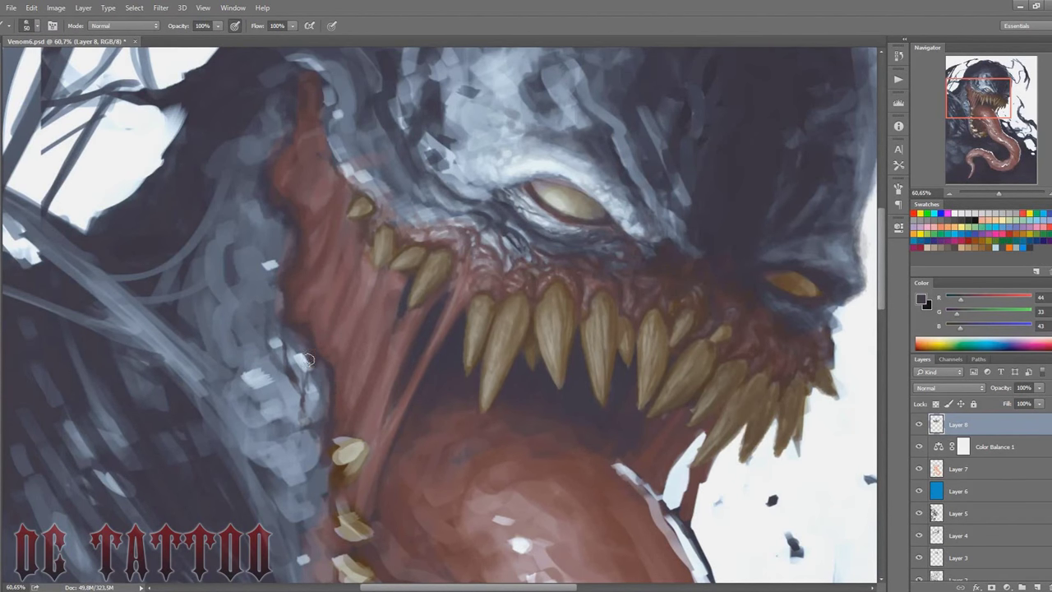
pyautogui.keyDown('alt'); pyautogui.click(282, 129); pyautogui.keyUp('alt')
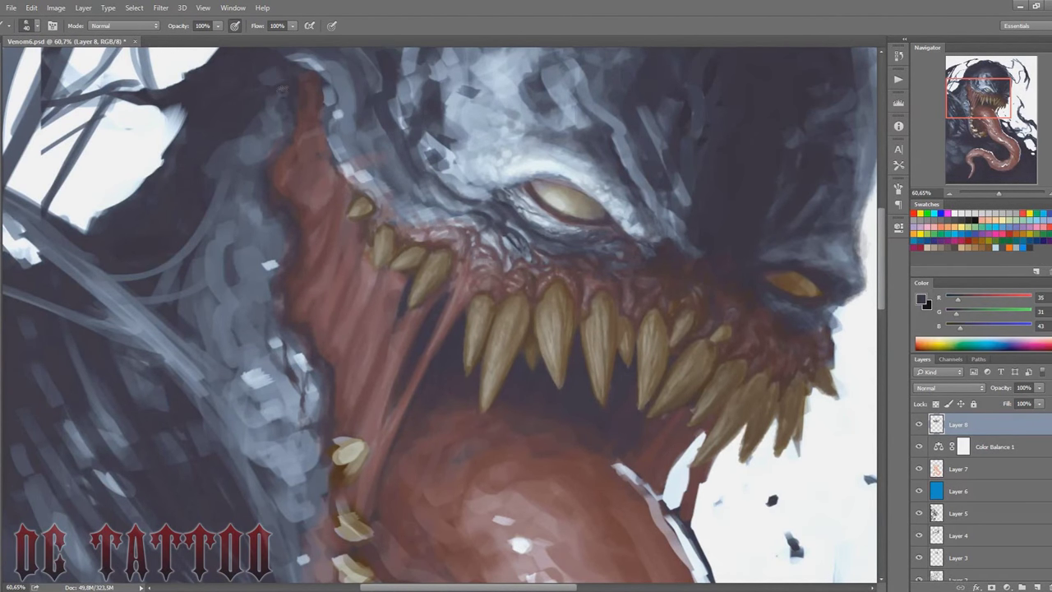
pyautogui.press(']')
pyautogui.press(']')
pyautogui.press(']')
pyautogui.moveTo(263, 194); pyautogui.dragTo(222, 304)
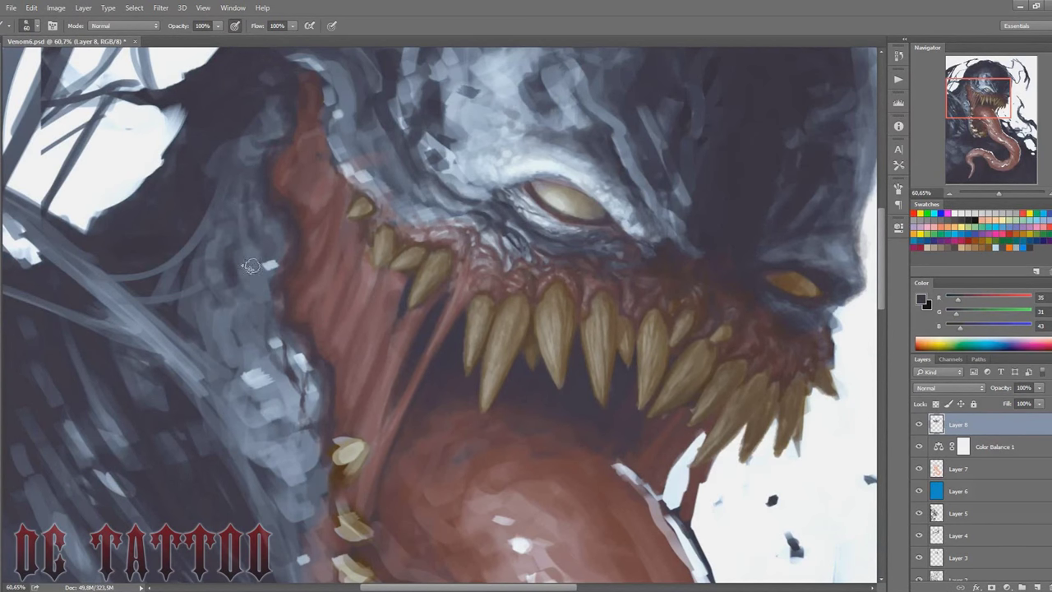
pyautogui.moveTo(246, 263); pyautogui.dragTo(238, 361)
pyautogui.moveTo(977, 107); pyautogui.dragTo(981, 105)
pyautogui.press('[')
pyautogui.press('[')
pyautogui.press('[')
pyautogui.keyDown('alt'); pyautogui.click(527, 317); pyautogui.keyUp('alt')
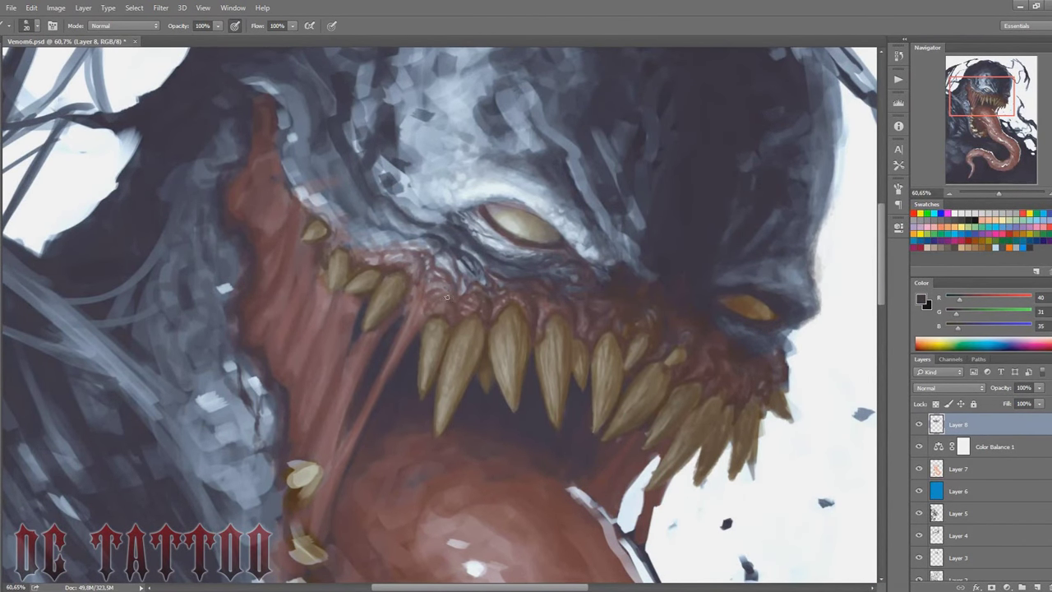
# Step: Cover the light streaks on the forehead and jaw with dark body colour
pyautogui.keyDown('alt'); pyautogui.click(506, 298); pyautogui.keyUp('alt')
pyautogui.press(']')
pyautogui.press(']')
pyautogui.keyDown('alt'); pyautogui.click(667, 215); pyautogui.keyUp('alt')
pyautogui.press('[')
pyautogui.press('[')
pyautogui.keyDown('alt'); pyautogui.click(582, 179); pyautogui.keyUp('alt')
pyautogui.moveTo(756, 358); pyautogui.dragTo(634, 407)
pyautogui.press(']')
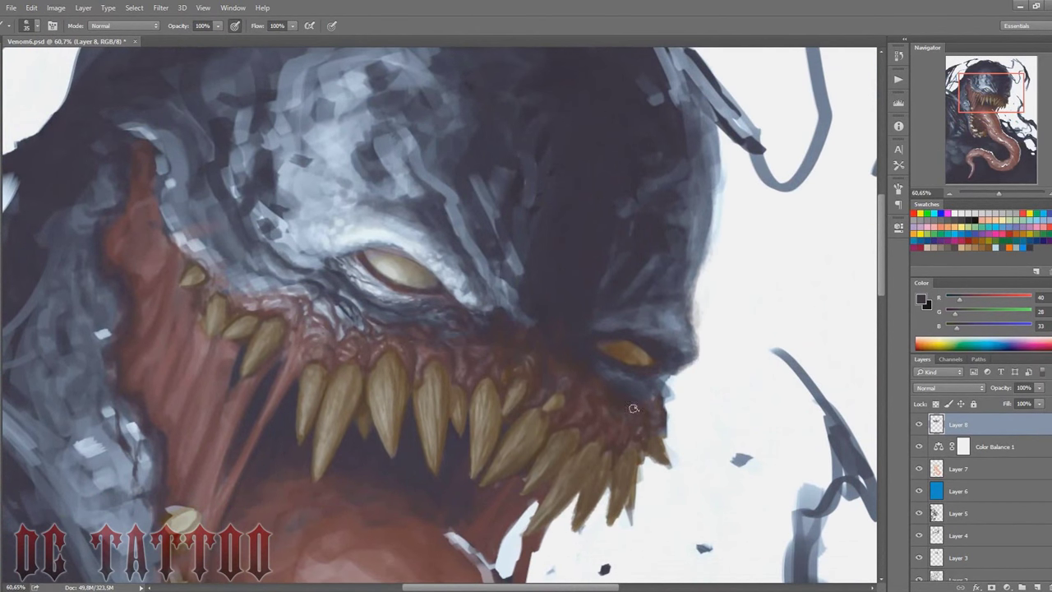
pyautogui.keyDown('alt'); pyautogui.click(649, 370); pyautogui.keyUp('alt')
pyautogui.press('[')
pyautogui.press('[')
pyautogui.keyDown('alt'); pyautogui.click(554, 193); pyautogui.keyUp('alt')
pyautogui.press(']')
pyautogui.press(']')
pyautogui.press(']')
pyautogui.moveTo(551, 220)
pyautogui.mouseDown()
pyautogui.moveTo(606, 235)
pyautogui.moveTo(694, 177)
pyautogui.mouseUp()
# Step: Soften the right jaw edge by painting white from the background along it
pyautogui.press('[')
pyautogui.press('[')
pyautogui.press('[')
pyautogui.moveTo(998, 84); pyautogui.dragTo(995, 94)
pyautogui.keyDown('alt'); pyautogui.click(567, 246); pyautogui.keyUp('alt')
pyautogui.press('[')
pyautogui.press('[')
pyautogui.press('[')
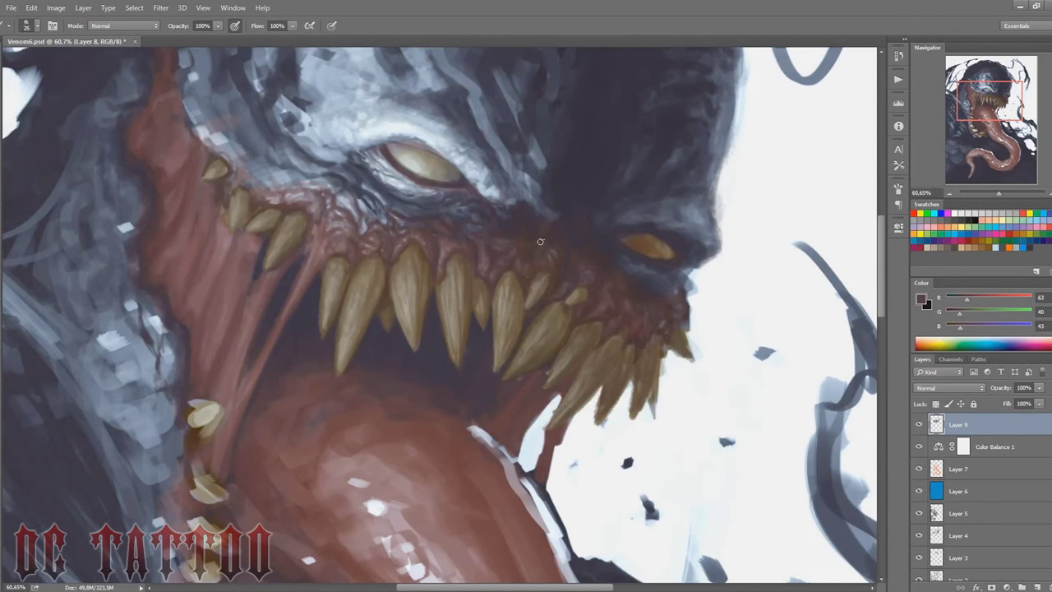
pyautogui.keyDown('alt'); pyautogui.click(581, 319); pyautogui.keyUp('alt')
pyautogui.press(']')
pyautogui.press(']')
pyautogui.keyDown('alt'); pyautogui.click(608, 282); pyautogui.keyUp('alt')
pyautogui.keyDown('alt'); pyautogui.click(608, 337); pyautogui.keyUp('alt')
pyautogui.press('[')
pyautogui.press('[')
pyautogui.press('[')
pyautogui.keyDown('alt'); pyautogui.click(690, 324); pyautogui.keyUp('alt')
pyautogui.press(']')
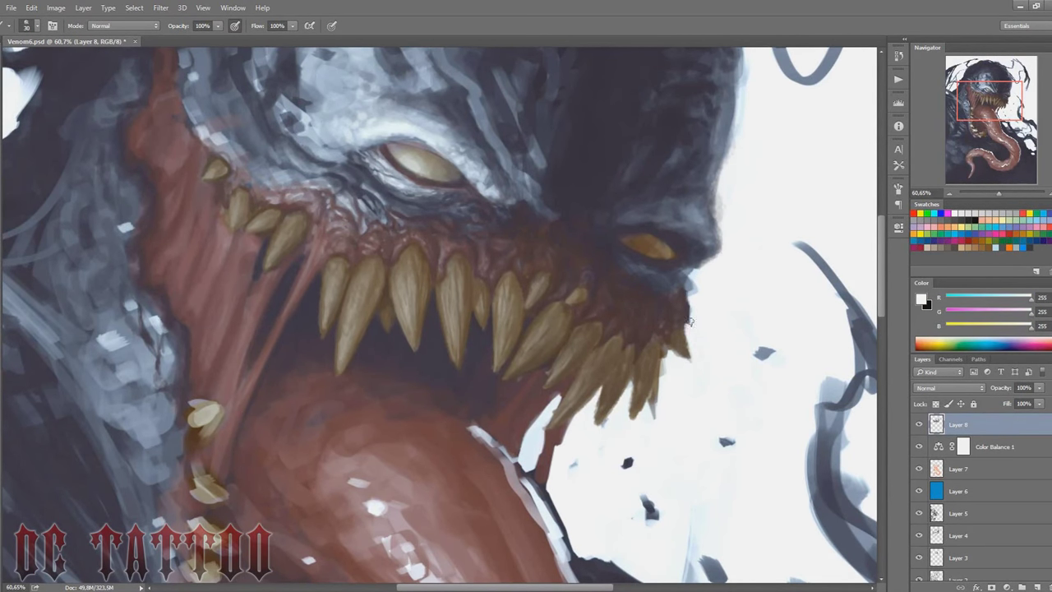
pyautogui.moveTo(692, 361); pyautogui.dragTo(724, 189)
# Step: Paint dark brown gaps between the lower teeth
pyautogui.keyDown('alt'); pyautogui.click(388, 138); pyautogui.keyUp('alt')
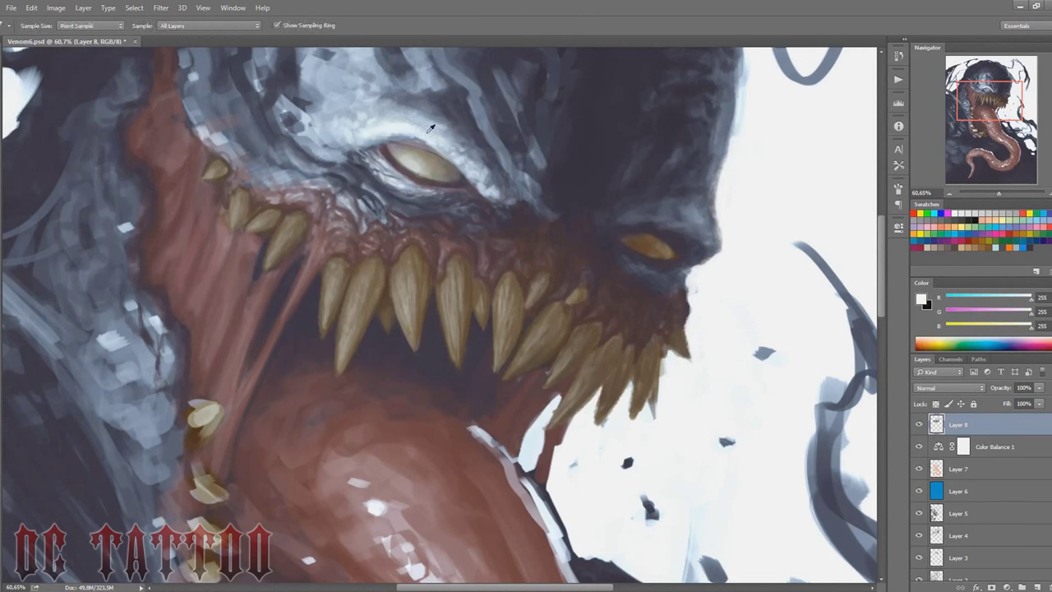
pyautogui.press('[')
pyautogui.keyDown('alt'); pyautogui.click(529, 319); pyautogui.keyUp('alt')
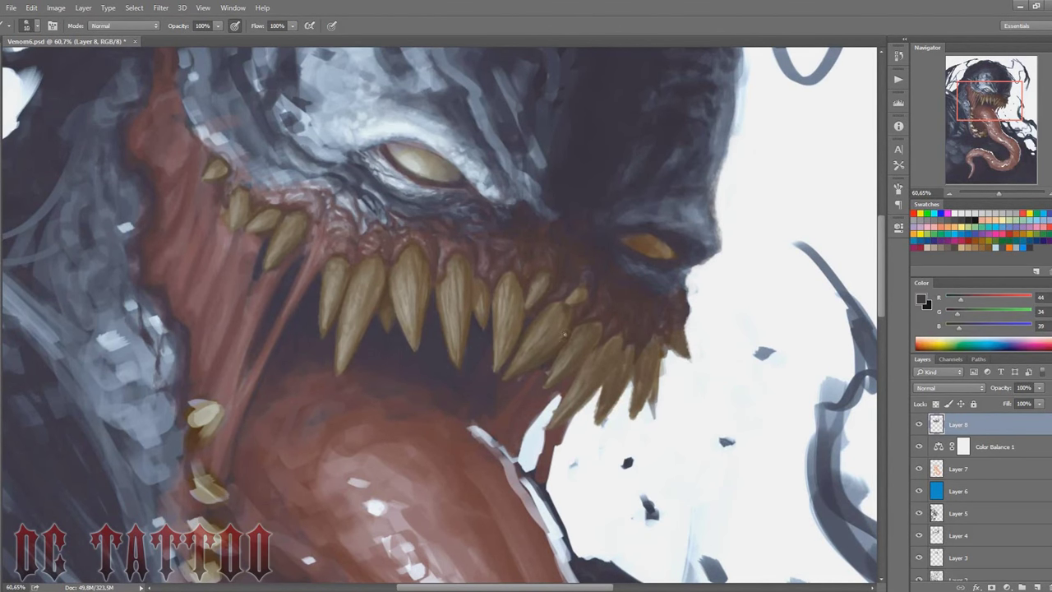
pyautogui.keyDown('alt'); pyautogui.click(556, 327); pyautogui.keyUp('alt')
pyautogui.press('[')
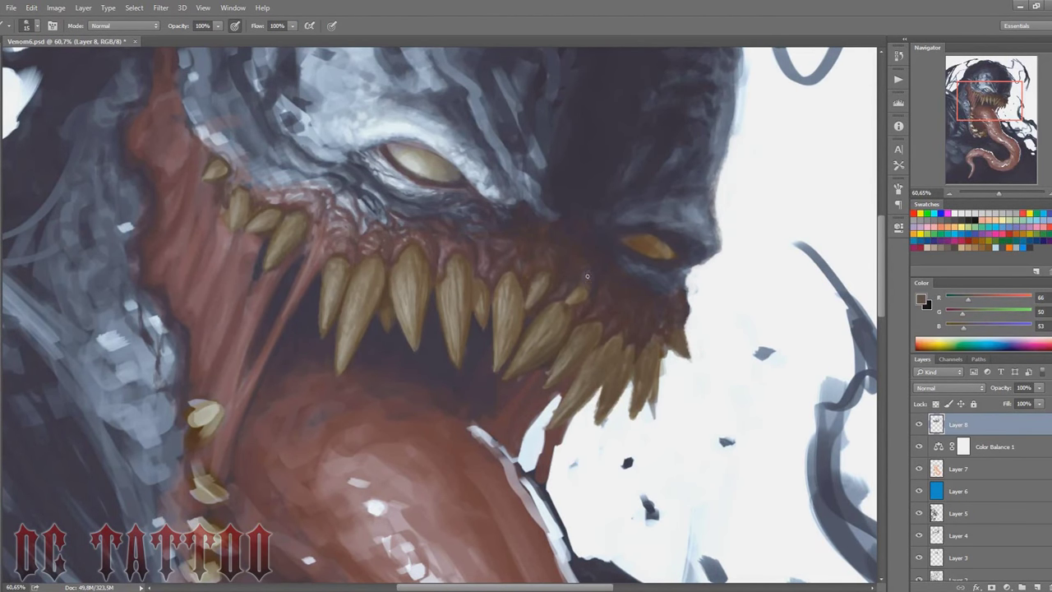
pyautogui.keyDown('alt'); pyautogui.click(600, 268); pyautogui.keyUp('alt')
pyautogui.press(']')
pyautogui.press(']')
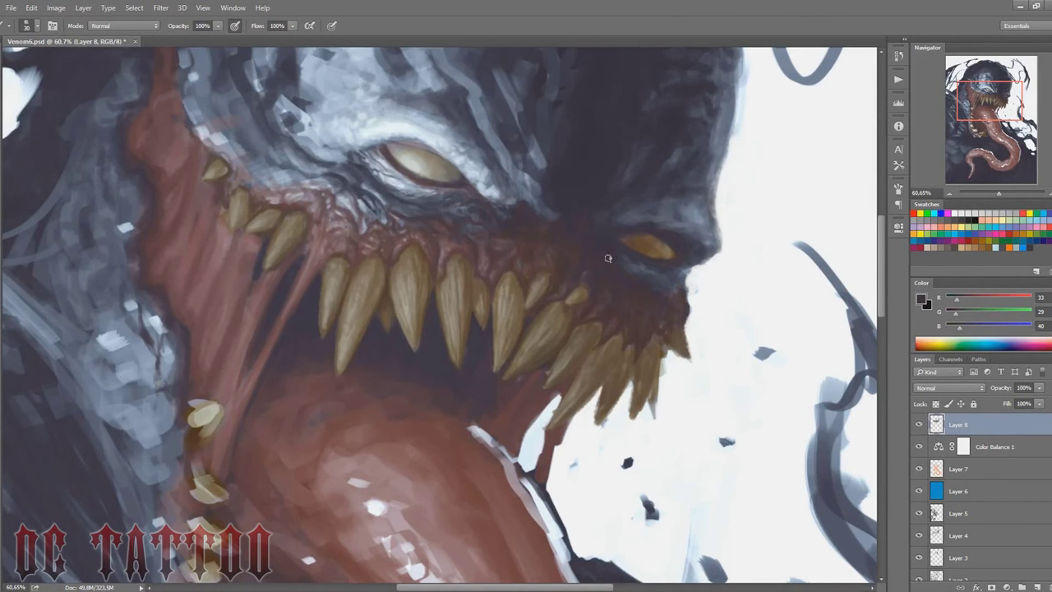
pyautogui.press('[')
pyautogui.keyDown('alt'); pyautogui.click(562, 337); pyautogui.keyUp('alt')
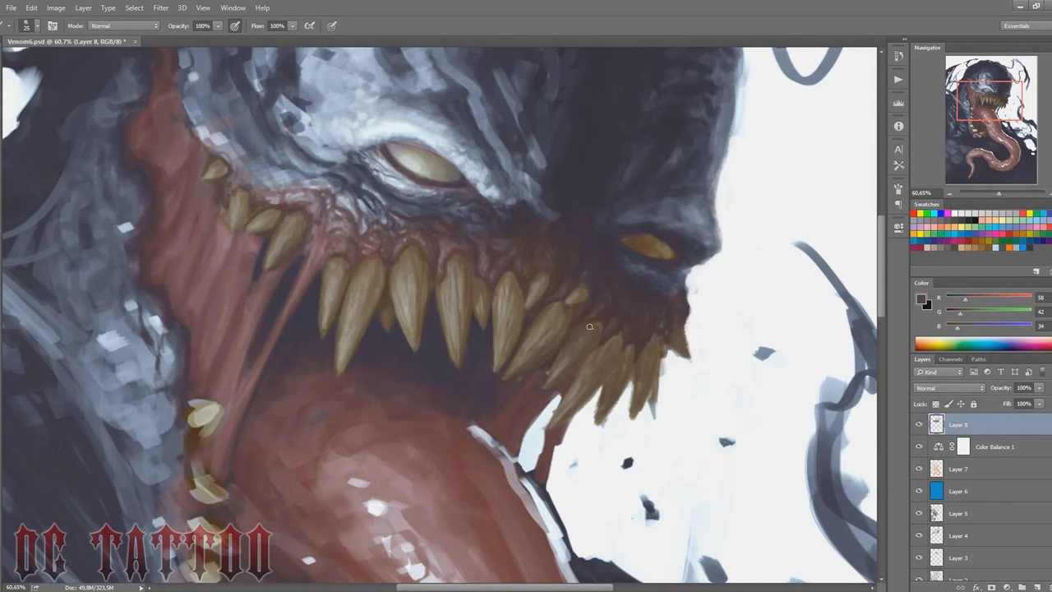
pyautogui.keyDown('alt'); pyautogui.click(590, 326); pyautogui.keyUp('alt')
pyautogui.moveTo(584, 362); pyautogui.dragTo(559, 414)
# Step: Sharpen the shapes and edges of the rightmost lower teeth
pyautogui.moveTo(612, 341)
pyautogui.mouseDown()
pyautogui.moveTo(580, 386)
pyautogui.moveTo(587, 397)
pyautogui.mouseUp()
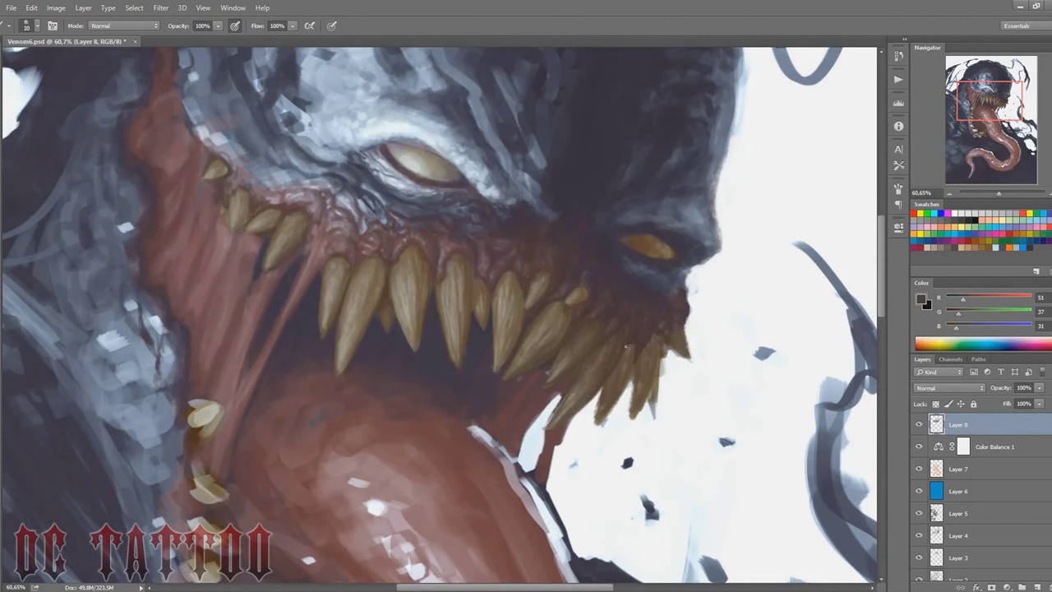
pyautogui.moveTo(625, 347); pyautogui.dragTo(608, 393)
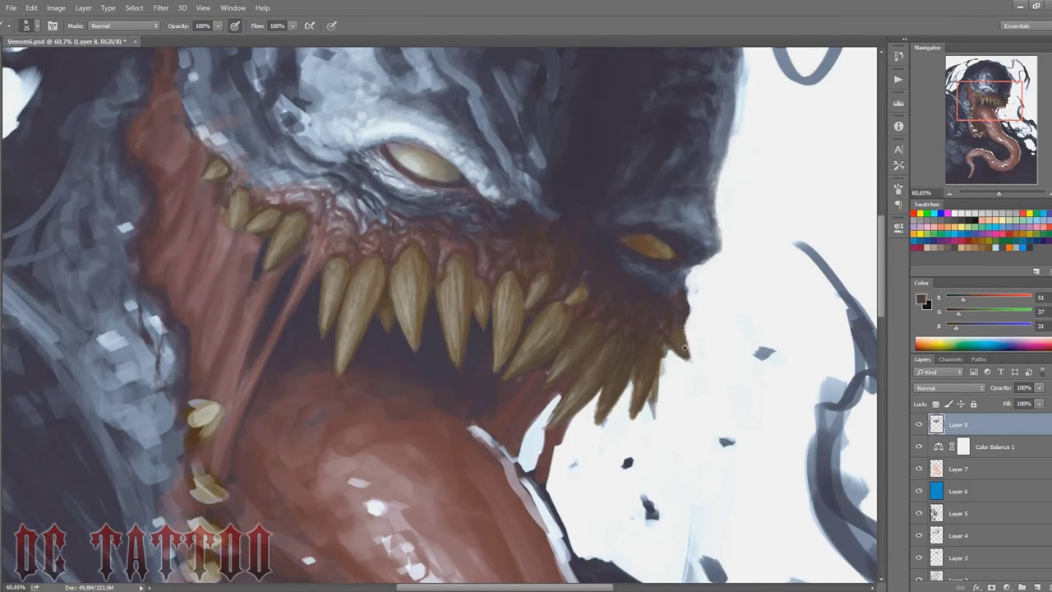
pyautogui.keyDown('alt'); pyautogui.click(693, 301); pyautogui.keyUp('alt')
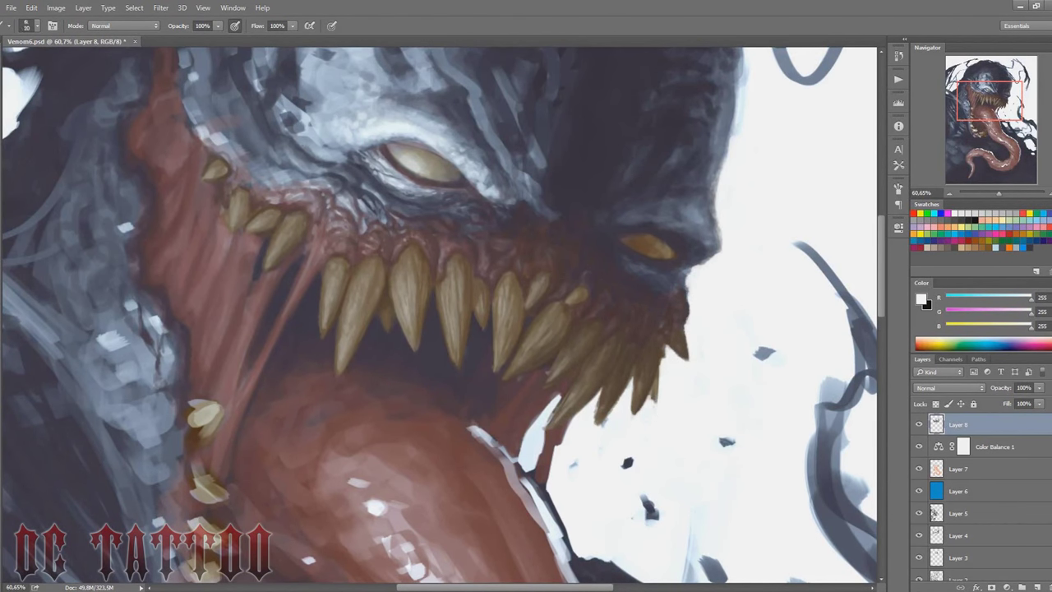
# Step: Darken the teeth on the right of the mouth with a sampled darker brown
pyautogui.keyDown('alt'); pyautogui.click(600, 404); pyautogui.keyUp('alt')
pyautogui.keyDown('alt'); pyautogui.click(656, 332); pyautogui.keyUp('alt')
pyautogui.keyDown('alt'); pyautogui.click(649, 353); pyautogui.keyUp('alt')
pyautogui.moveTo(614, 407); pyautogui.dragTo(633, 383)
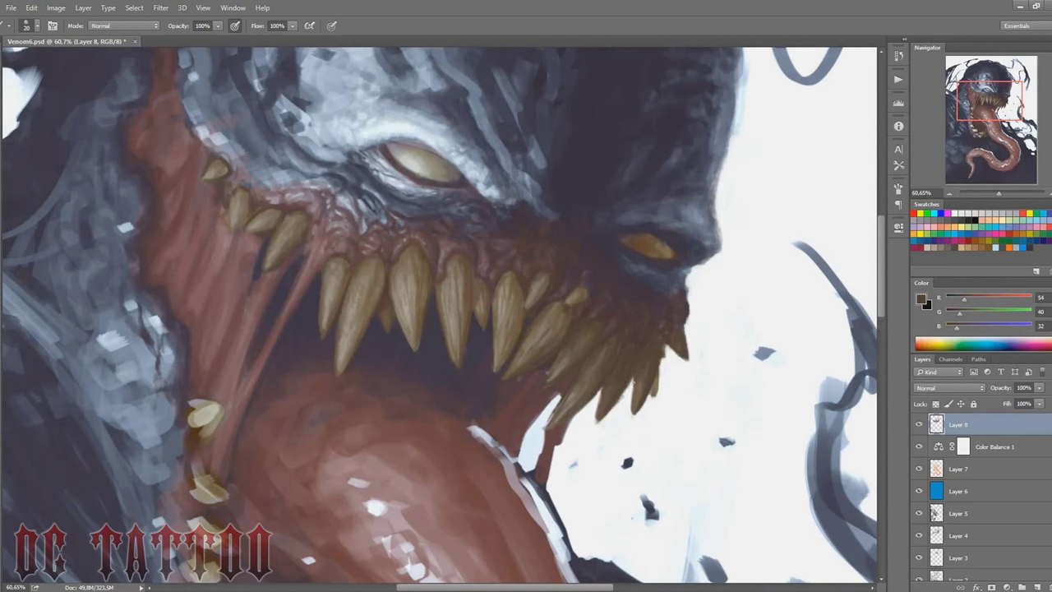
pyautogui.keyDown('alt'); pyautogui.click(507, 374); pyautogui.keyUp('alt')
pyautogui.press(']')
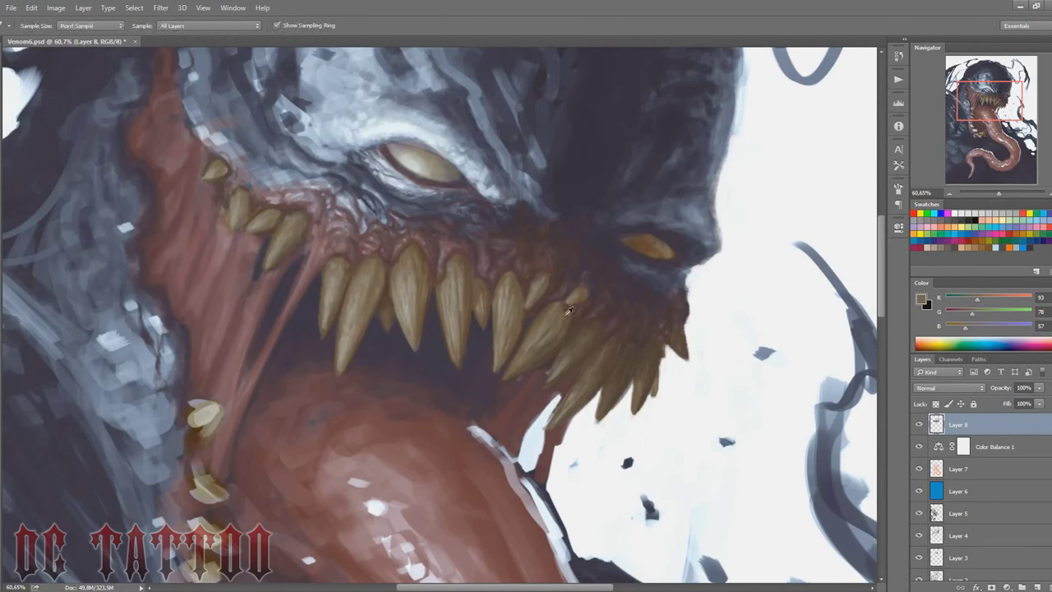
# Step: Paint a dark red stroke and light strokes along the tongue edge
pyautogui.keyDown('alt'); pyautogui.click(490, 328); pyautogui.keyUp('alt')
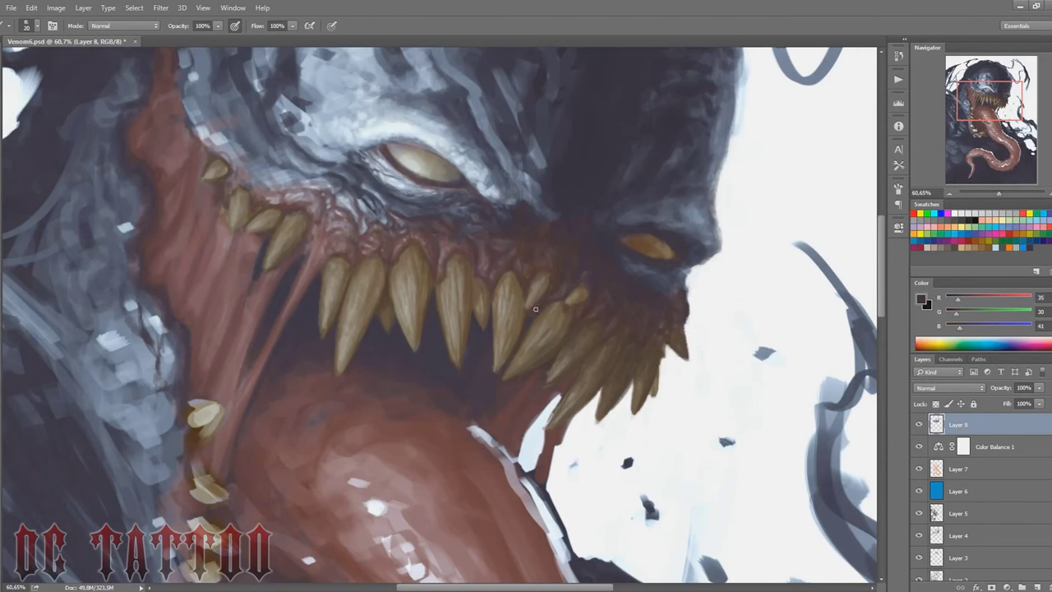
pyautogui.press('[')
pyautogui.keyDown('alt'); pyautogui.click(530, 428); pyautogui.keyUp('alt')
pyautogui.moveTo(522, 460); pyautogui.dragTo(557, 395)
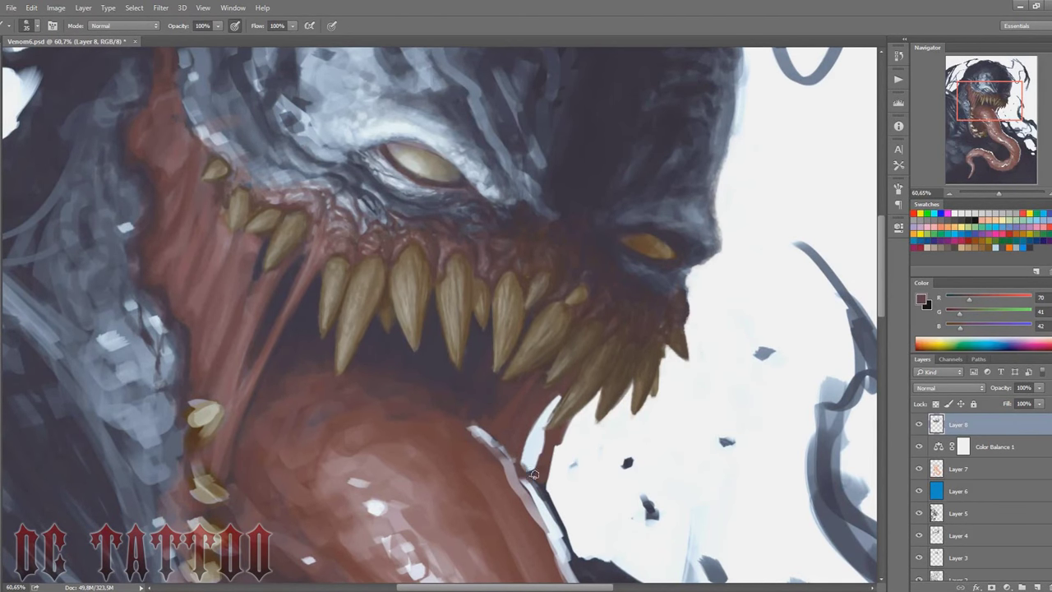
pyautogui.keyDown('alt'); pyautogui.click(562, 433); pyautogui.keyUp('alt')
pyautogui.moveTo(535, 458)
pyautogui.mouseDown()
pyautogui.moveTo(533, 424)
pyautogui.moveTo(559, 401)
pyautogui.mouseUp()
# Step: Add a white highlight along the tongue edge, then tone part of it down with dark red
pyautogui.press(']')
pyautogui.keyDown('alt'); pyautogui.click(536, 462); pyautogui.keyUp('alt')
pyautogui.press('d')
pyautogui.press('x')
pyautogui.press(']')
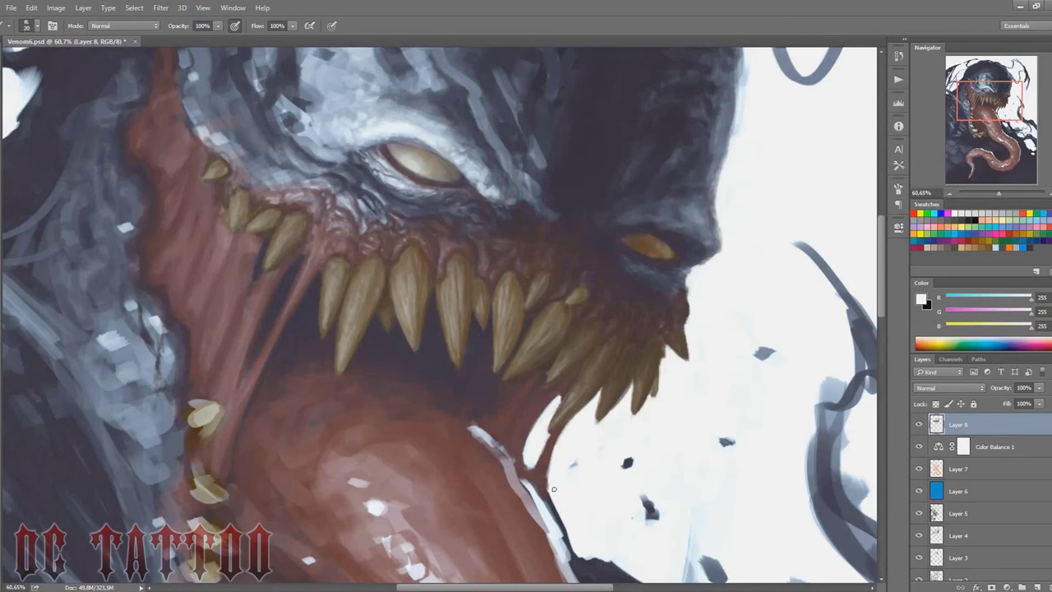
pyautogui.moveTo(548, 471); pyautogui.dragTo(566, 519)
pyautogui.keyDown('alt'); pyautogui.click(479, 373); pyautogui.keyUp('alt')
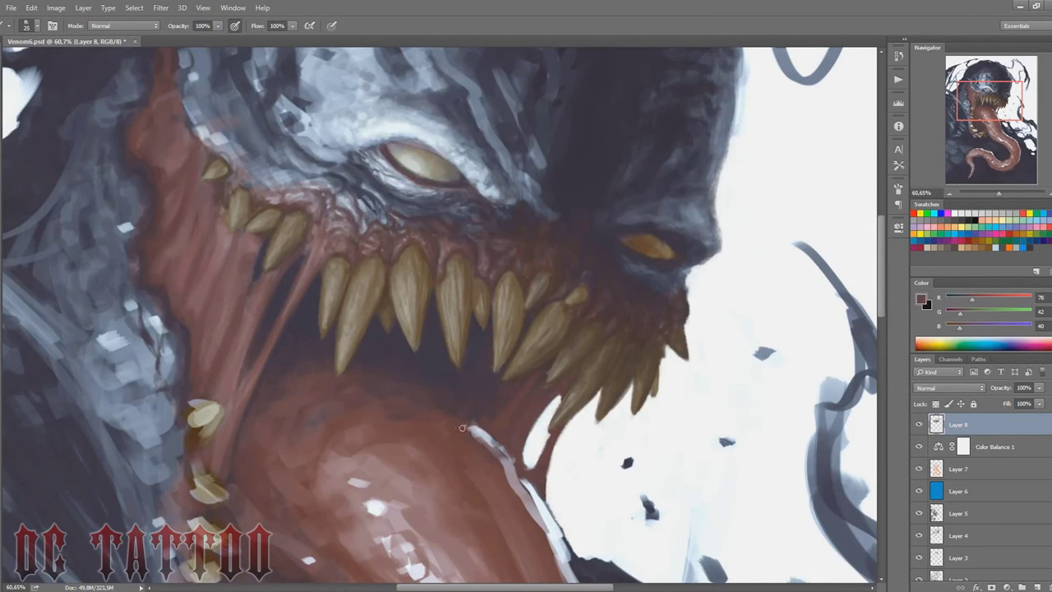
pyautogui.moveTo(462, 427); pyautogui.dragTo(541, 532)
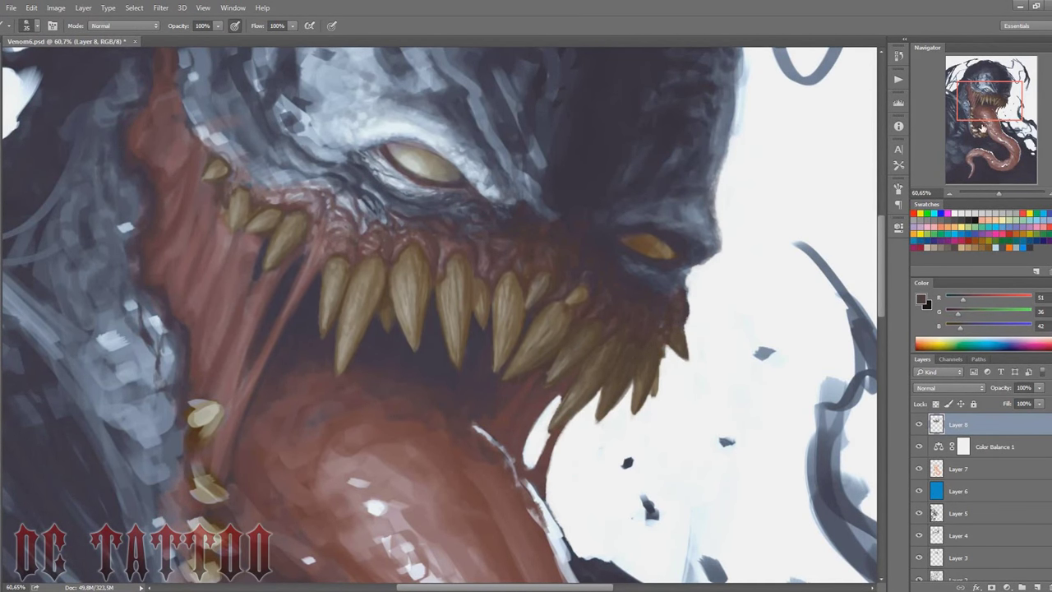
# Step: Bring the upper teeth into view and sample tooth and gum colours with a smaller brush
pyautogui.moveTo(582, 293); pyautogui.dragTo(544, 383)
pyautogui.press('[')
pyautogui.press('[')
pyautogui.keyDown('alt'); pyautogui.click(544, 411); pyautogui.keyUp('alt')
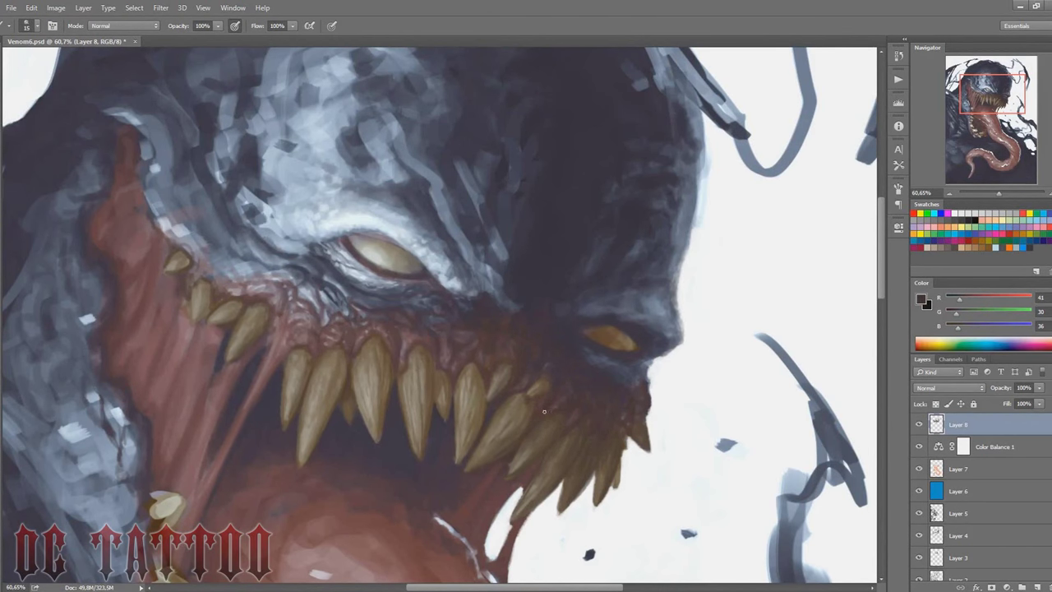
pyautogui.keyDown('alt'); pyautogui.click(493, 457); pyautogui.keyUp('alt')
pyautogui.press('[')
pyautogui.keyDown('alt'); pyautogui.click(422, 436); pyautogui.keyUp('alt')
pyautogui.press('[')
pyautogui.press('[')
pyautogui.press('[')
pyautogui.press('[')
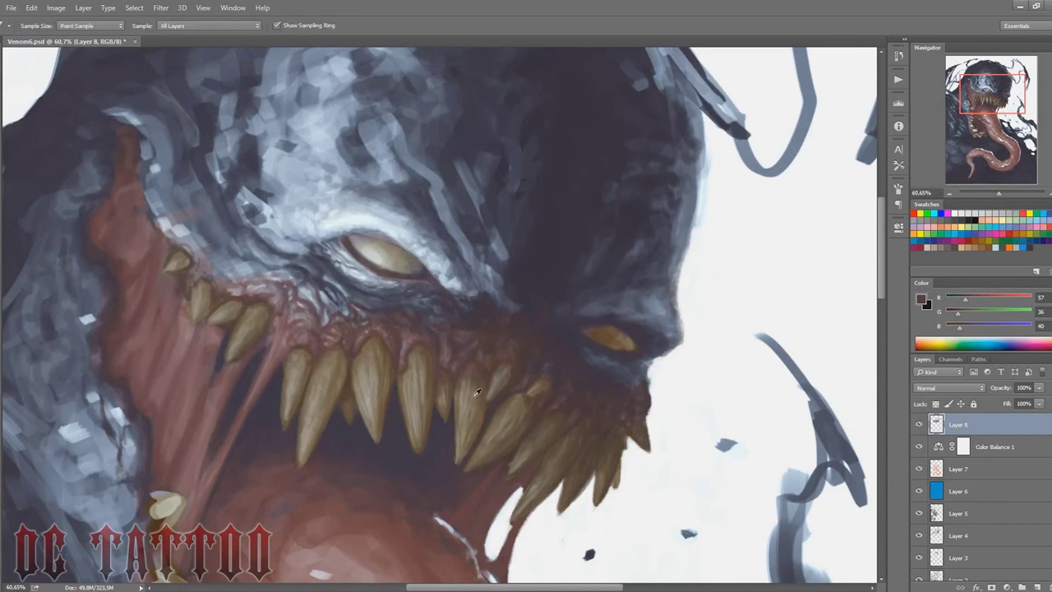
pyautogui.keyDown('alt'); pyautogui.click(384, 371); pyautogui.keyUp('alt')
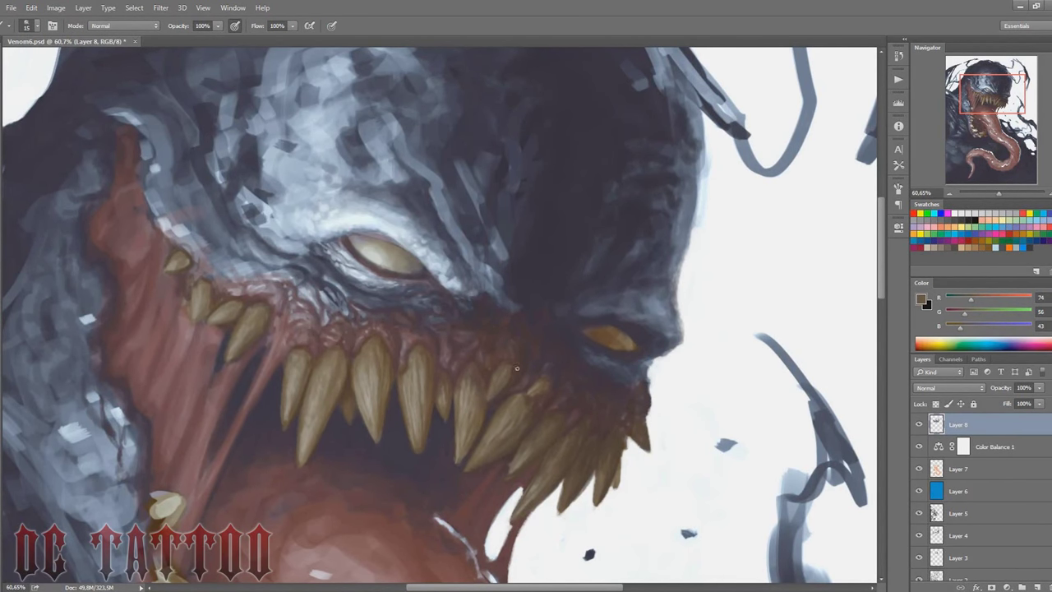
pyautogui.keyDown('alt'); pyautogui.click(515, 367); pyautogui.keyUp('alt')
# Step: Add a new empty Layer 9 above Layer 8 with Ctrl+Shift+N
pyautogui.keyDown('alt'); pyautogui.click(507, 476); pyautogui.keyUp('alt')
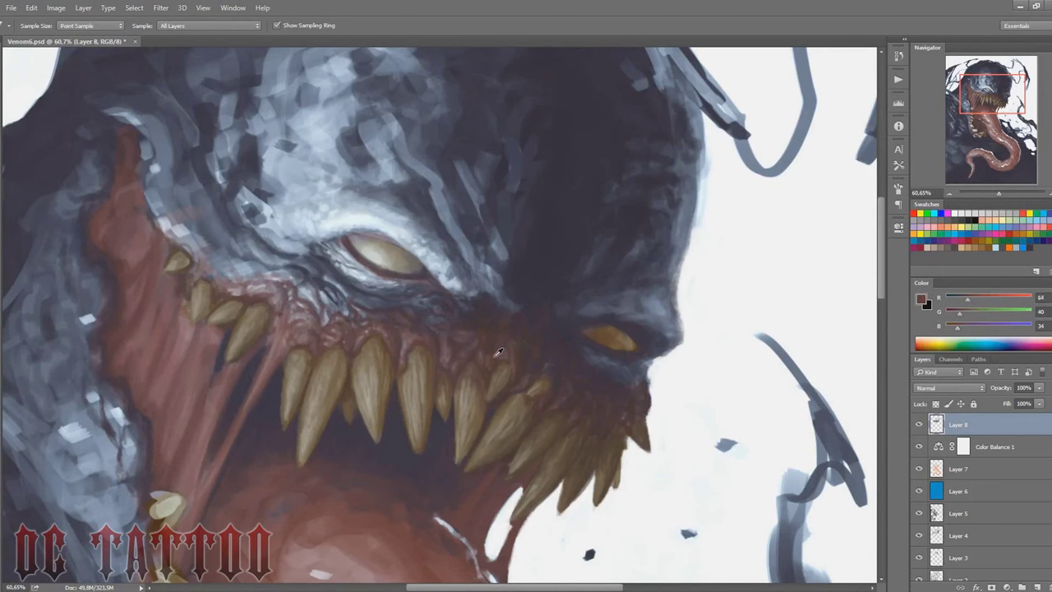
pyautogui.hotkey('ctrl', 'shift', 'n')
pyautogui.press('Return')
pyautogui.press(']')
pyautogui.press(']')
pyautogui.press(']')
# Step: Darken a tooth tip on the right using progressively darker sampled tan shades
pyautogui.press('[')
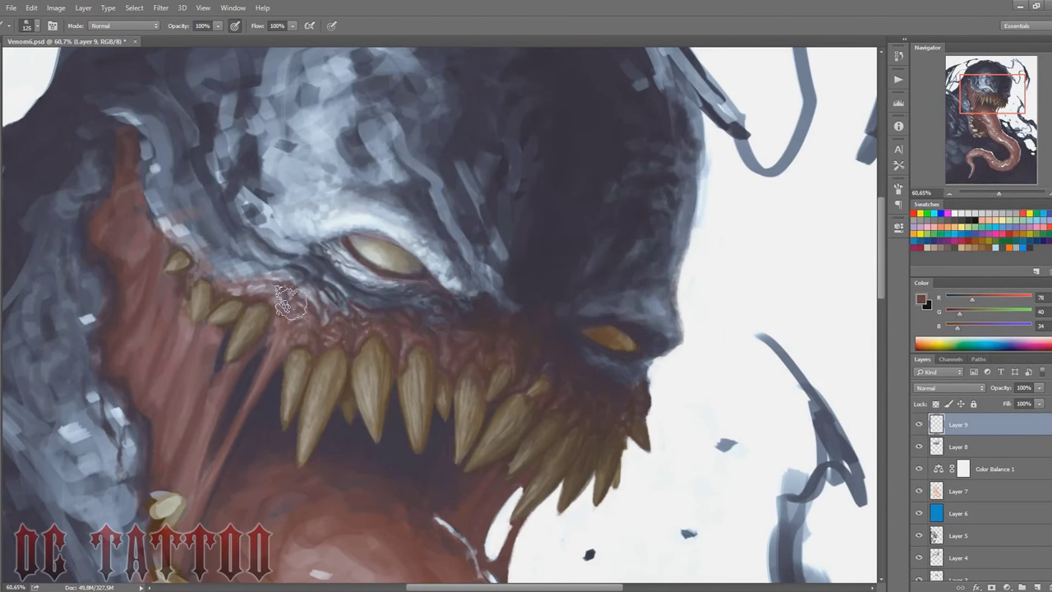
pyautogui.moveTo(501, 471); pyautogui.dragTo(526, 356)
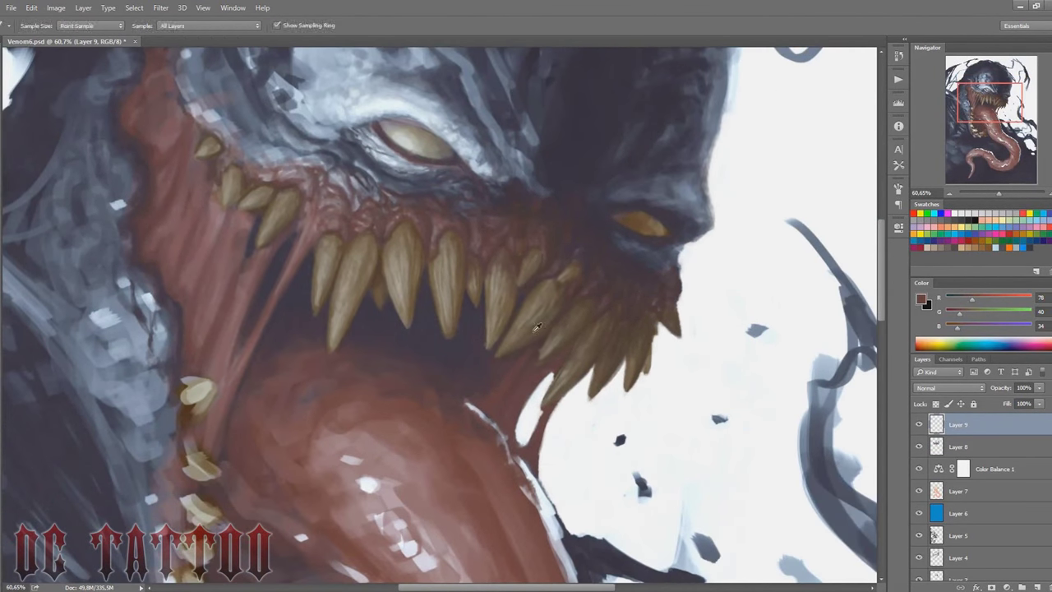
pyautogui.press('[')
pyautogui.press('[')
pyautogui.press('[')
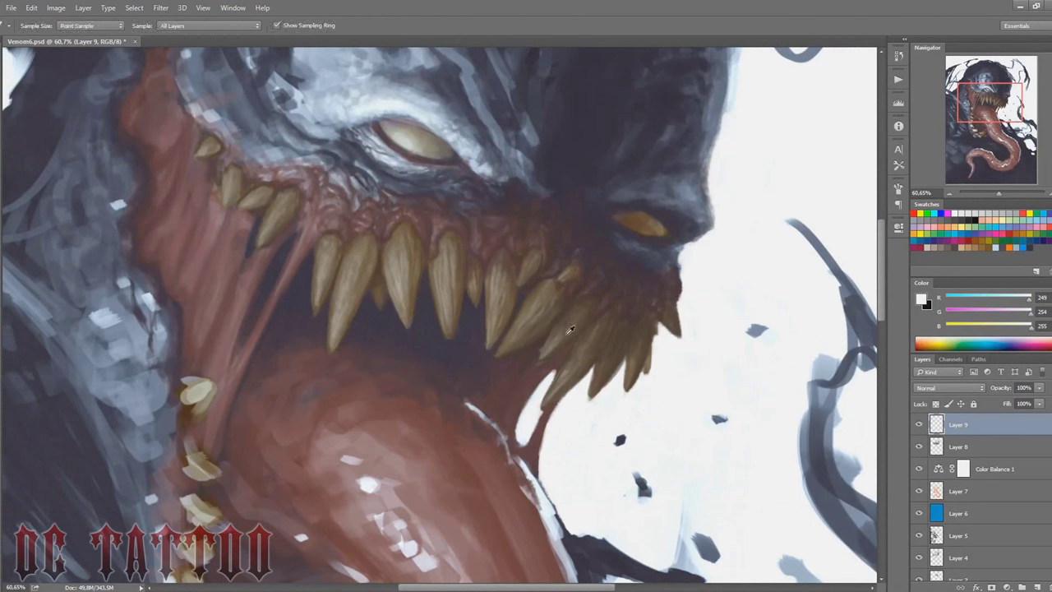
pyautogui.keyDown('alt'); pyautogui.click(552, 314); pyautogui.keyUp('alt')
pyautogui.press(']')
pyautogui.press(']')
pyautogui.keyDown('alt'); pyautogui.click(567, 317); pyautogui.keyUp('alt')
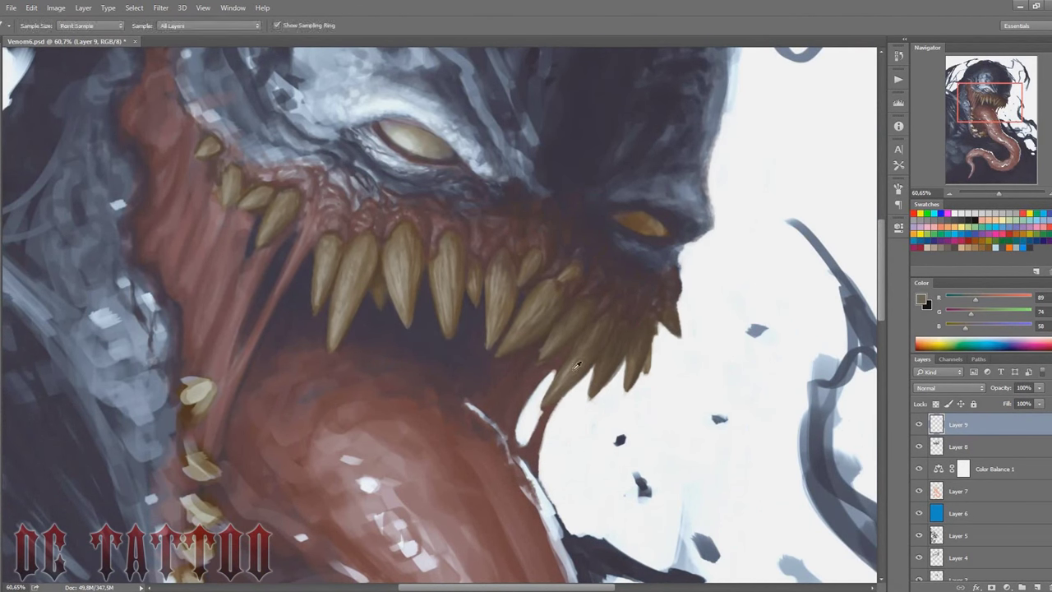
pyautogui.press('[')
pyautogui.keyDown('alt'); pyautogui.click(600, 319); pyautogui.keyUp('alt')
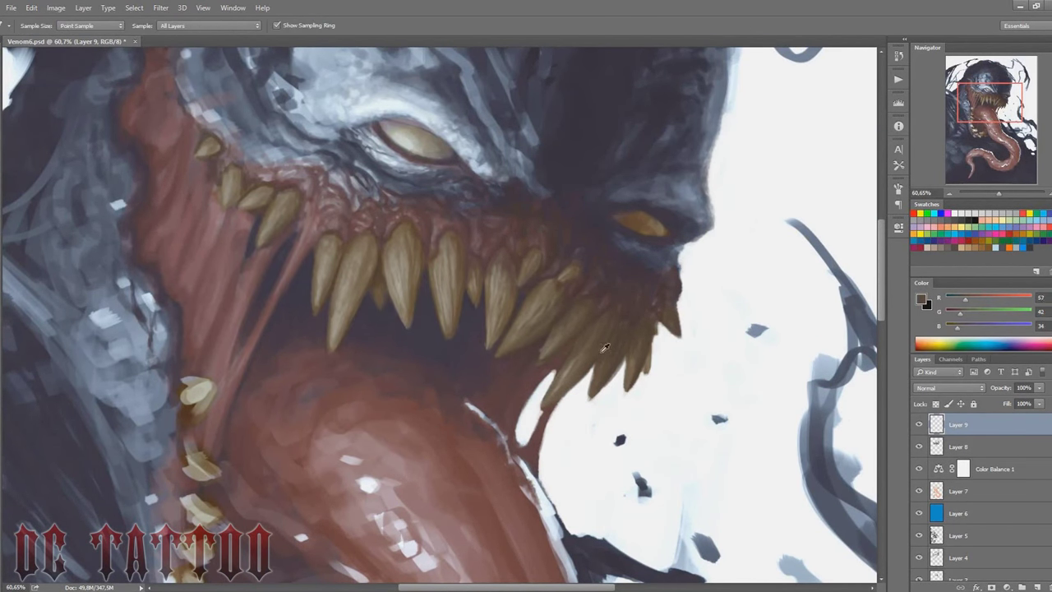
pyautogui.press('[')
pyautogui.press('[')
pyautogui.moveTo(625, 362); pyautogui.dragTo(628, 389)
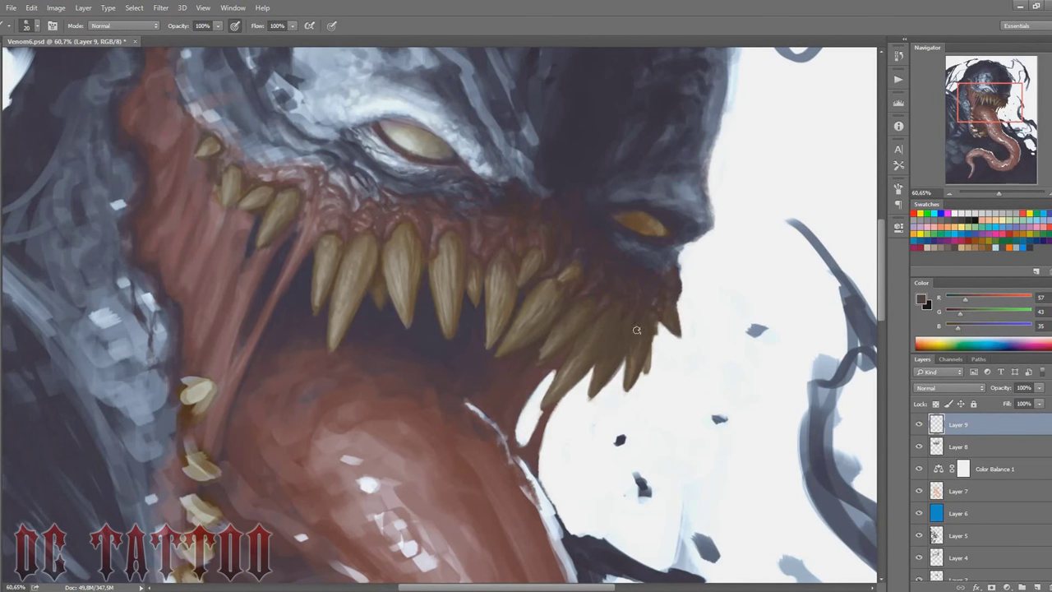
# Step: Bring the eye and forehead into view and paint light blue-grey strokes near the eye
pyautogui.keyDown('alt'); pyautogui.click(608, 297); pyautogui.keyUp('alt')
pyautogui.press(']')
pyautogui.keyDown('alt'); pyautogui.click(629, 283); pyautogui.keyUp('alt')
pyautogui.press(']')
pyautogui.press(']')
pyautogui.press(']')
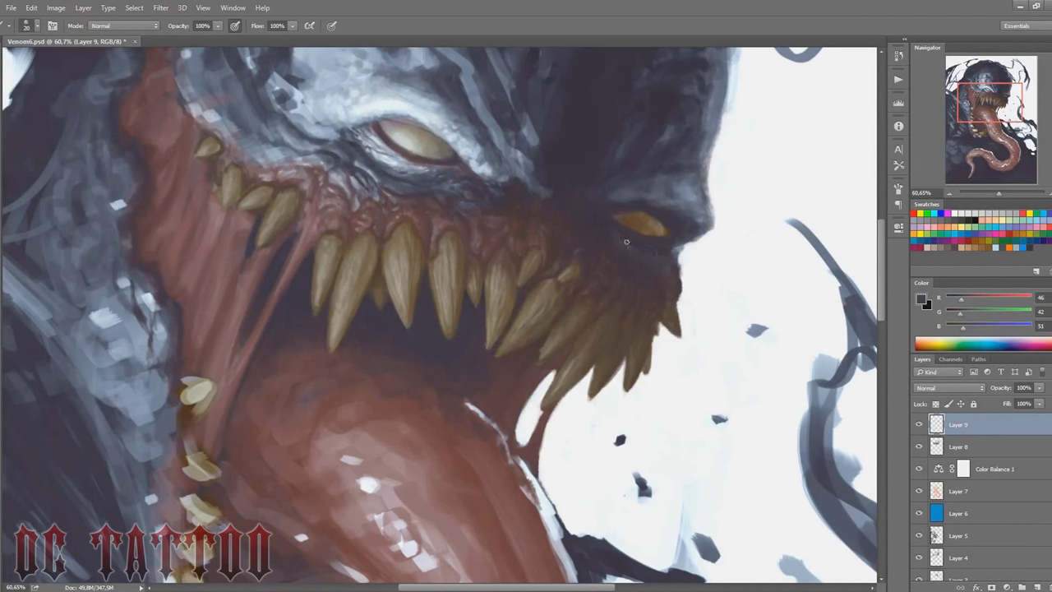
pyautogui.press(']')
pyautogui.keyDown('alt'); pyautogui.click(657, 251); pyautogui.keyUp('alt')
pyautogui.keyDown('alt'); pyautogui.click(622, 191); pyautogui.keyUp('alt')
pyautogui.press(']')
pyautogui.press(']')
pyautogui.press(']')
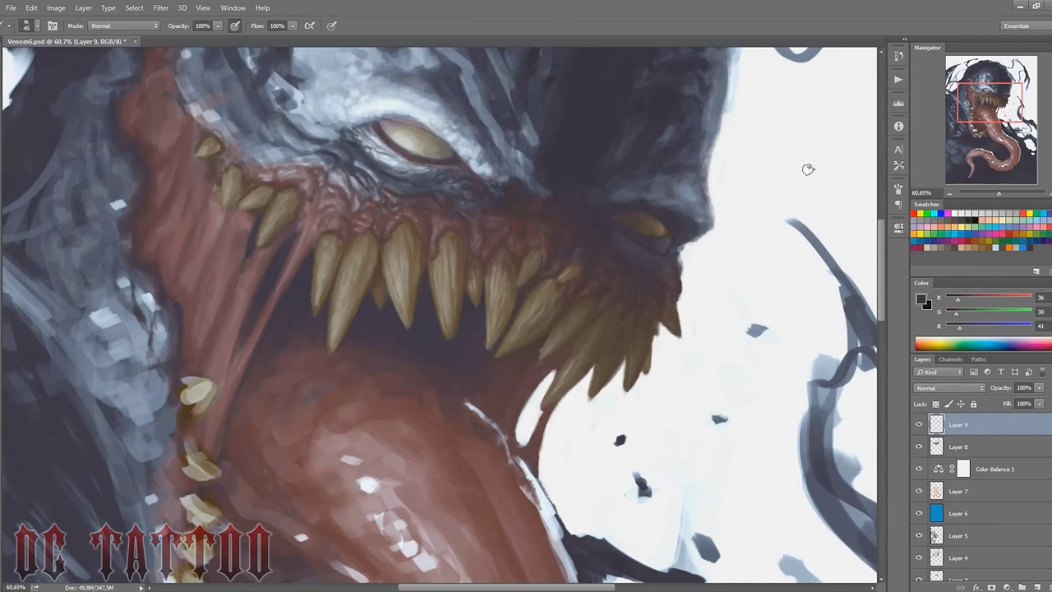
pyautogui.moveTo(807, 169); pyautogui.dragTo(812, 304)
pyautogui.press('[')
pyautogui.press('[')
pyautogui.press('[')
pyautogui.keyDown('alt'); pyautogui.click(532, 256); pyautogui.keyUp('alt')
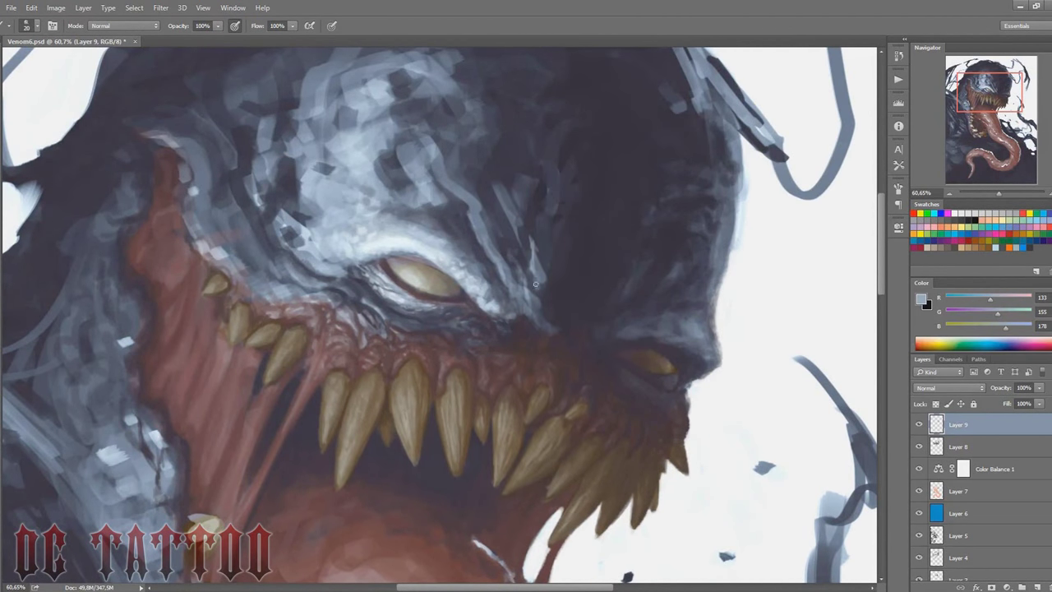
pyautogui.moveTo(556, 314); pyautogui.dragTo(551, 246)
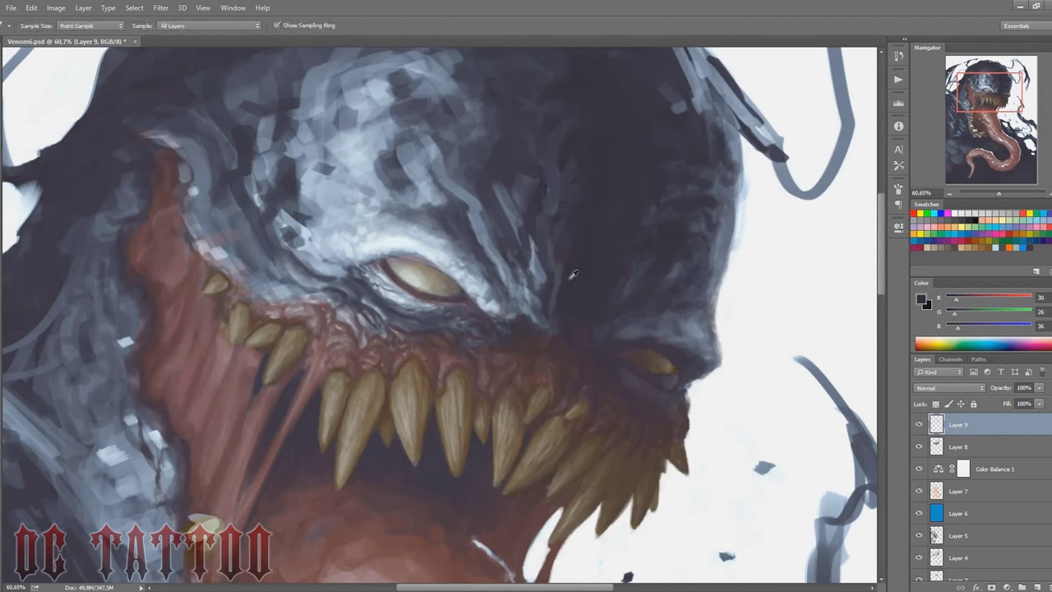
# Step: Paint dark strokes across the upper head in the sampled head colour
pyautogui.keyDown('alt'); pyautogui.click(542, 259); pyautogui.keyUp('alt')
pyautogui.press(']')
pyautogui.keyDown('alt'); pyautogui.click(491, 150); pyautogui.keyUp('alt')
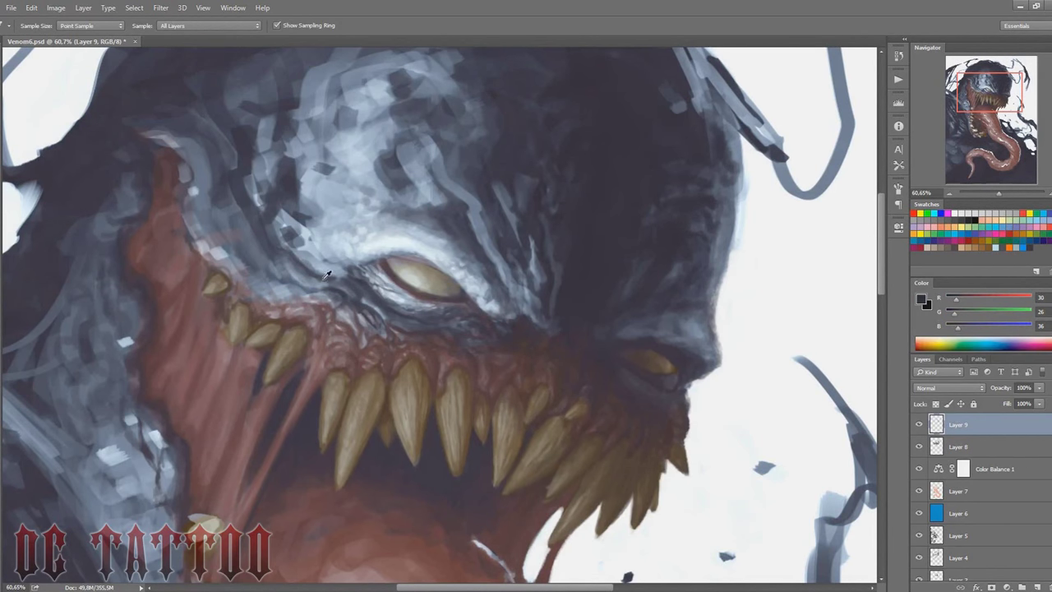
pyautogui.press(']')
pyautogui.press(']')
pyautogui.press(']')
pyautogui.keyDown('alt'); pyautogui.click(526, 123); pyautogui.keyUp('alt')
pyautogui.press('[')
pyautogui.press('[')
pyautogui.press('[')
pyautogui.moveTo(435, 92)
pyautogui.mouseDown()
pyautogui.moveTo(503, 333)
pyautogui.moveTo(454, 275)
pyautogui.moveTo(448, 316)
pyautogui.moveTo(453, 258)
pyautogui.mouseUp()
# Step: Sample blue-grey and dark head tones from the forehead for further painting
pyautogui.press('[')
pyautogui.keyDown('alt'); pyautogui.click(503, 333); pyautogui.keyUp('alt')
pyautogui.keyDown('alt'); pyautogui.click(493, 344); pyautogui.keyUp('alt')
pyautogui.press(']')
pyautogui.keyDown('alt'); pyautogui.click(438, 294); pyautogui.keyUp('alt')
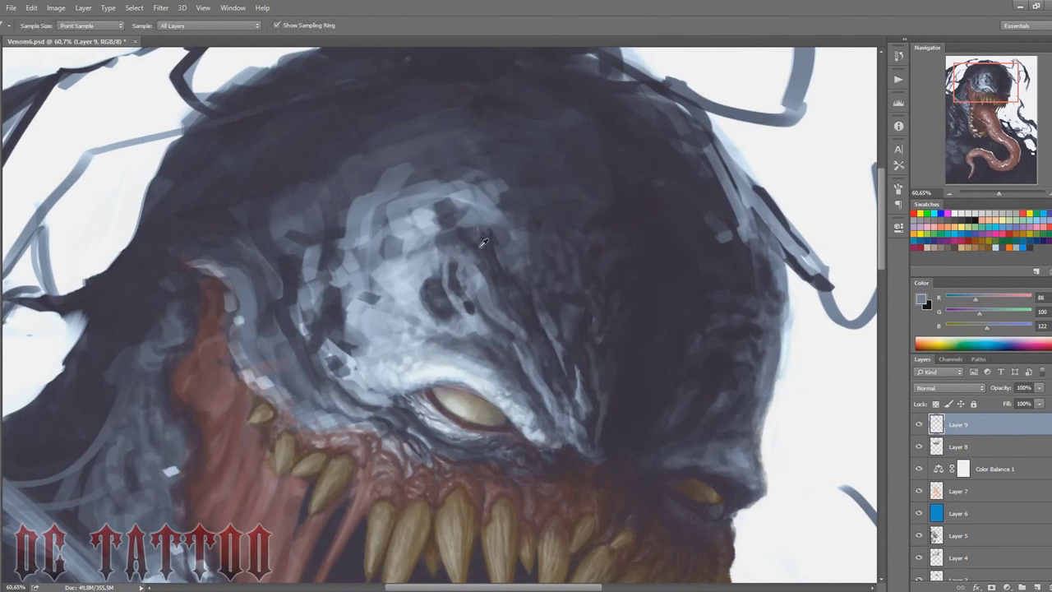
# Step: Paint dark grey-blue spots and light blue-grey strokes across the forehead
pyautogui.keyDown('alt'); pyautogui.click(439, 292); pyautogui.keyUp('alt')
pyautogui.moveTo(429, 261)
pyautogui.mouseDown()
pyautogui.moveTo(419, 237)
pyautogui.moveTo(444, 218)
pyautogui.moveTo(437, 202)
pyautogui.moveTo(485, 227)
pyautogui.mouseUp()
pyautogui.keyDown('alt'); pyautogui.click(431, 239); pyautogui.keyUp('alt')
pyautogui.keyDown('alt'); pyautogui.click(411, 176); pyautogui.keyUp('alt')
pyautogui.moveTo(526, 168); pyautogui.dragTo(431, 164)
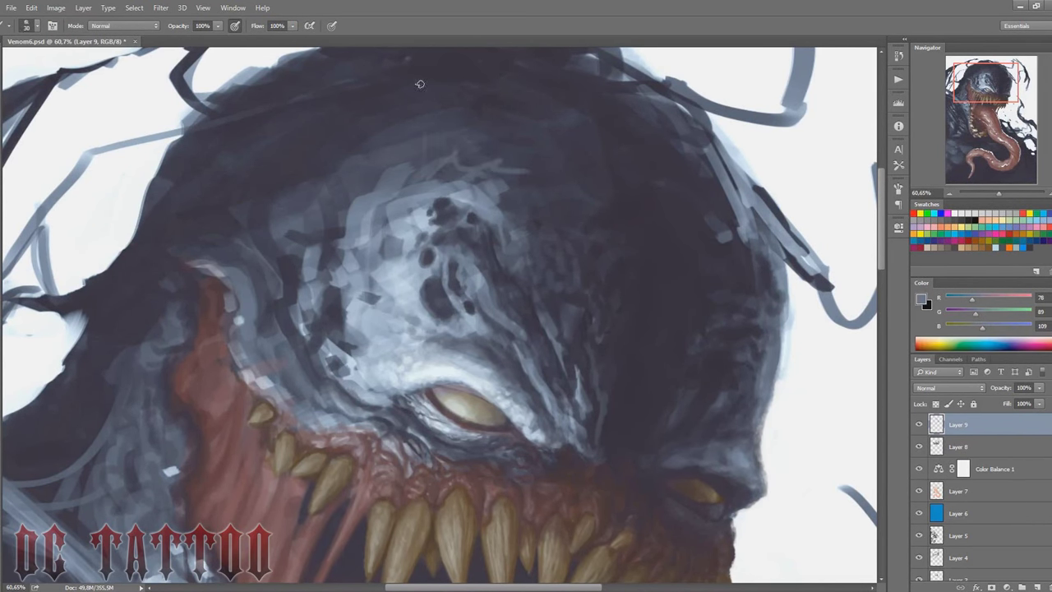
pyautogui.moveTo(421, 86); pyautogui.dragTo(427, 176)
pyautogui.moveTo(355, 197)
pyautogui.mouseDown()
pyautogui.moveTo(327, 155)
pyautogui.moveTo(361, 187)
pyautogui.moveTo(390, 131)
pyautogui.mouseUp()
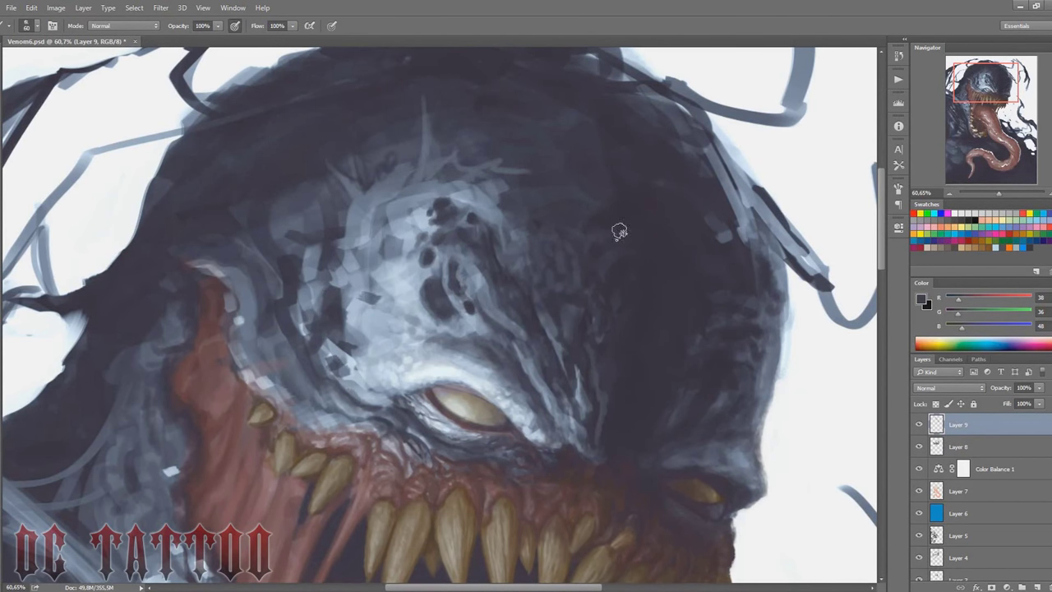
# Step: Add light vein-like strokes, a dark pit, and light texture on the forehead
pyautogui.keyDown('alt'); pyautogui.click(369, 239); pyautogui.keyUp('alt')
pyautogui.moveTo(366, 193)
pyautogui.mouseDown()
pyautogui.moveTo(351, 214)
pyautogui.moveTo(386, 204)
pyautogui.mouseUp()
pyautogui.click(391, 245)
pyautogui.press(']')
pyautogui.press(']')
pyautogui.keyDown('alt'); pyautogui.click(408, 236); pyautogui.keyUp('alt')
pyautogui.keyDown('alt'); pyautogui.click(385, 206); pyautogui.keyUp('alt')
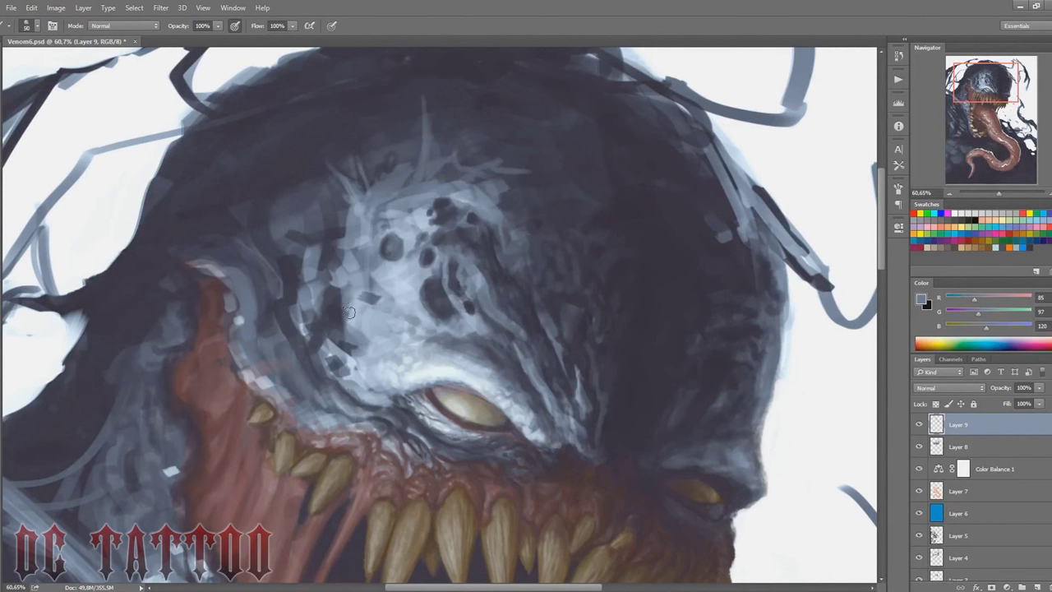
pyautogui.moveTo(361, 325); pyautogui.dragTo(415, 216)
# Step: Paint lighter texture strokes and darker blue-grey strokes above the eye
pyautogui.press(']')
pyautogui.keyDown('alt'); pyautogui.click(413, 326); pyautogui.keyUp('alt')
pyautogui.moveTo(414, 326)
pyautogui.mouseDown()
pyautogui.moveTo(360, 320)
pyautogui.moveTo(370, 396)
pyautogui.moveTo(299, 386)
pyautogui.moveTo(272, 337)
pyautogui.moveTo(337, 294)
pyautogui.mouseUp()
pyautogui.press('[')
pyautogui.press('[')
pyautogui.press('[')
pyautogui.keyDown('alt'); pyautogui.click(345, 362); pyautogui.keyUp('alt')
pyautogui.press(']')
pyautogui.press(']')
pyautogui.press(']')
pyautogui.keyDown('alt'); pyautogui.click(251, 370); pyautogui.keyUp('alt')
pyautogui.keyDown('alt'); pyautogui.click(333, 327); pyautogui.keyUp('alt')
pyautogui.moveTo(322, 330); pyautogui.dragTo(338, 332)
# Step: Add faint light grey-blue strokes on the head and forehead, then pick a near-black tone
pyautogui.press(']')
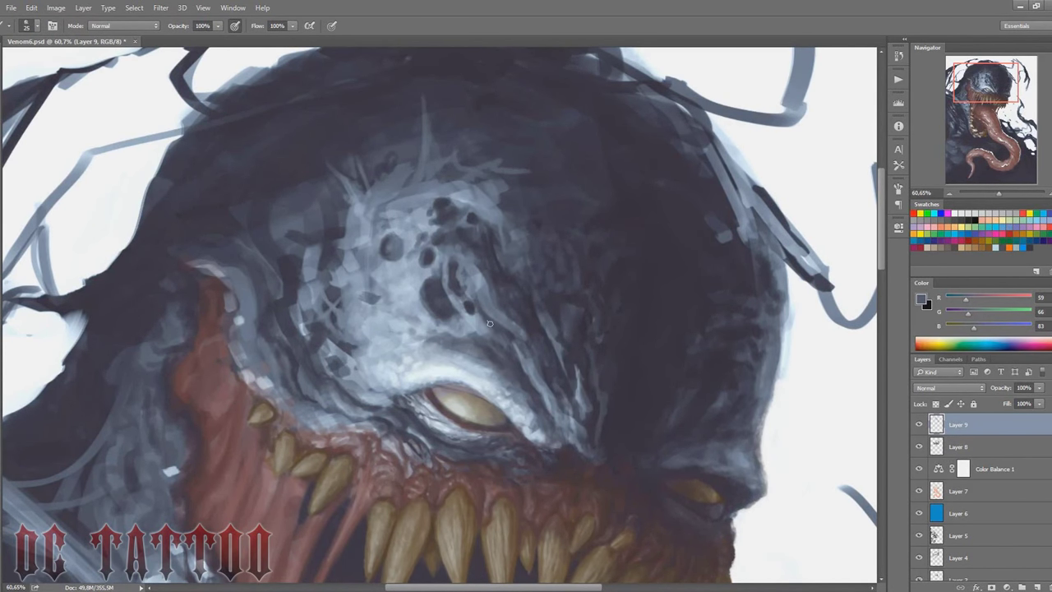
pyautogui.keyDown('alt'); pyautogui.click(488, 323); pyautogui.keyUp('alt')
pyautogui.press(']')
pyautogui.press(']')
pyautogui.press(']')
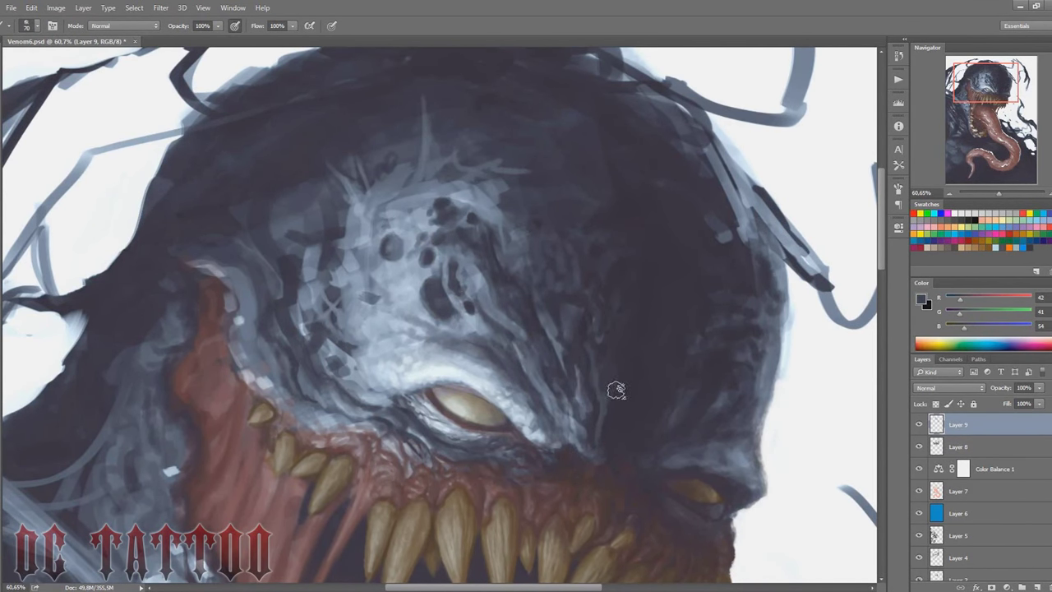
pyautogui.press('[')
pyautogui.press('[')
pyautogui.press('[')
pyautogui.keyDown('alt'); pyautogui.click(588, 355); pyautogui.keyUp('alt')
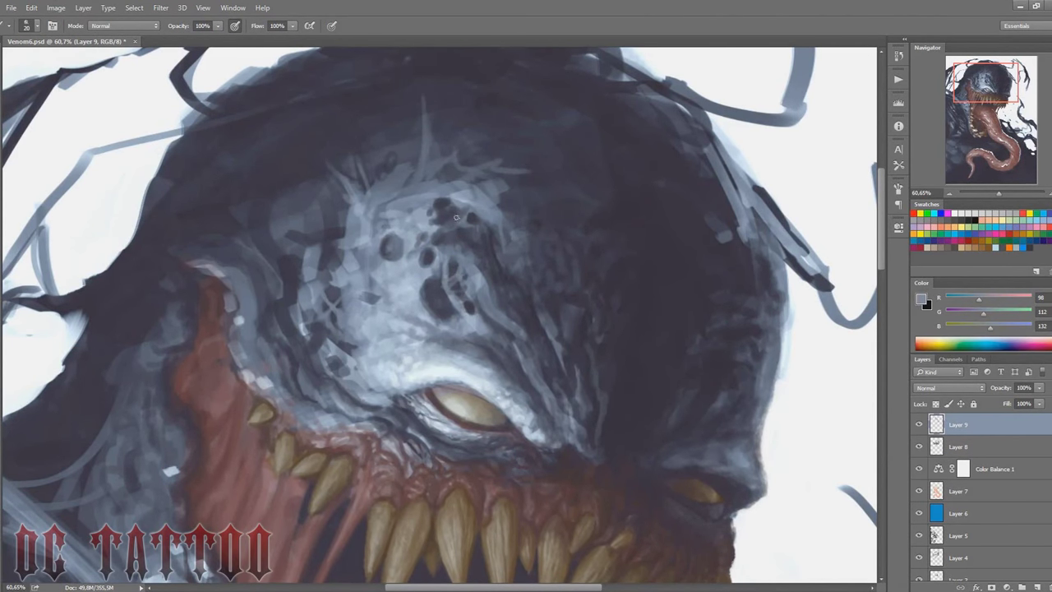
pyautogui.press(']')
pyautogui.moveTo(503, 313); pyautogui.dragTo(491, 225)
pyautogui.moveTo(520, 258); pyautogui.dragTo(511, 148)
pyautogui.press(']')
pyautogui.press(']')
pyautogui.press(']')
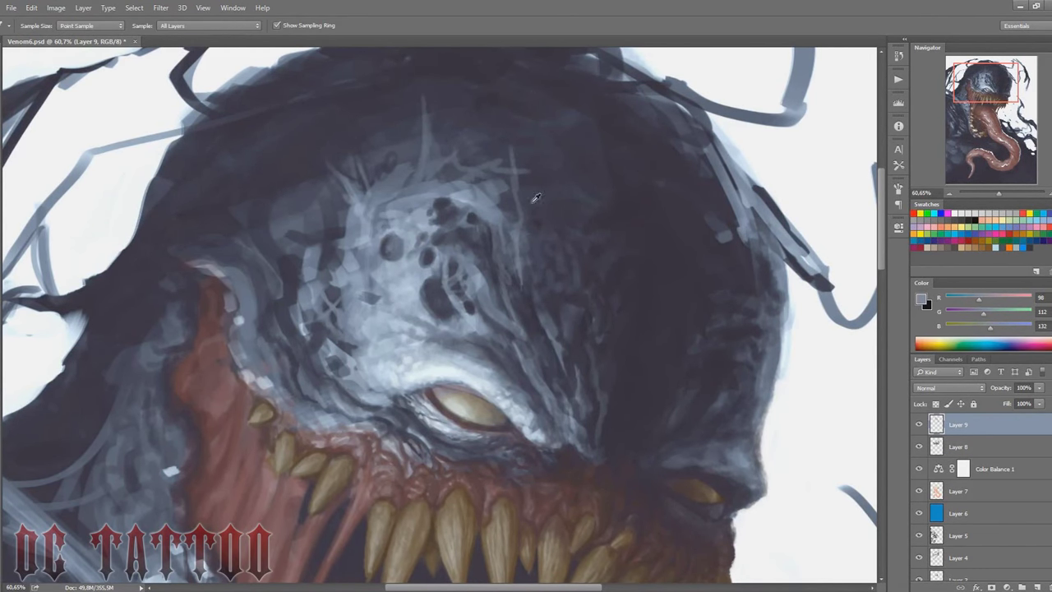
pyautogui.keyDown('alt'); pyautogui.click(605, 307); pyautogui.keyUp('alt')
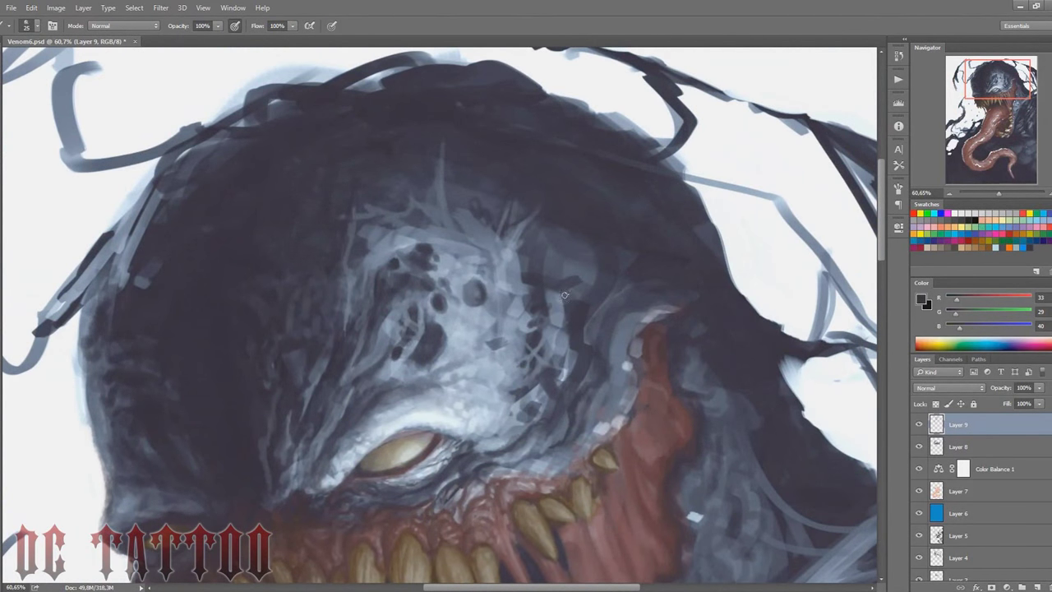
# Step: Darken the area around the eye with dark shadow strokes
pyautogui.moveTo(565, 294)
pyautogui.mouseDown()
pyautogui.moveTo(559, 319)
pyautogui.moveTo(490, 352)
pyautogui.mouseUp()
pyautogui.press(']')
pyautogui.press(']')
pyautogui.keyDown('alt'); pyautogui.click(539, 280); pyautogui.keyUp('alt')
pyautogui.moveTo(519, 276); pyautogui.dragTo(501, 329)
pyautogui.press('[')
pyautogui.press('[')
# Step: Paint light grey-blue strokes across the forehead
pyautogui.keyDown('alt'); pyautogui.click(493, 246); pyautogui.keyUp('alt')
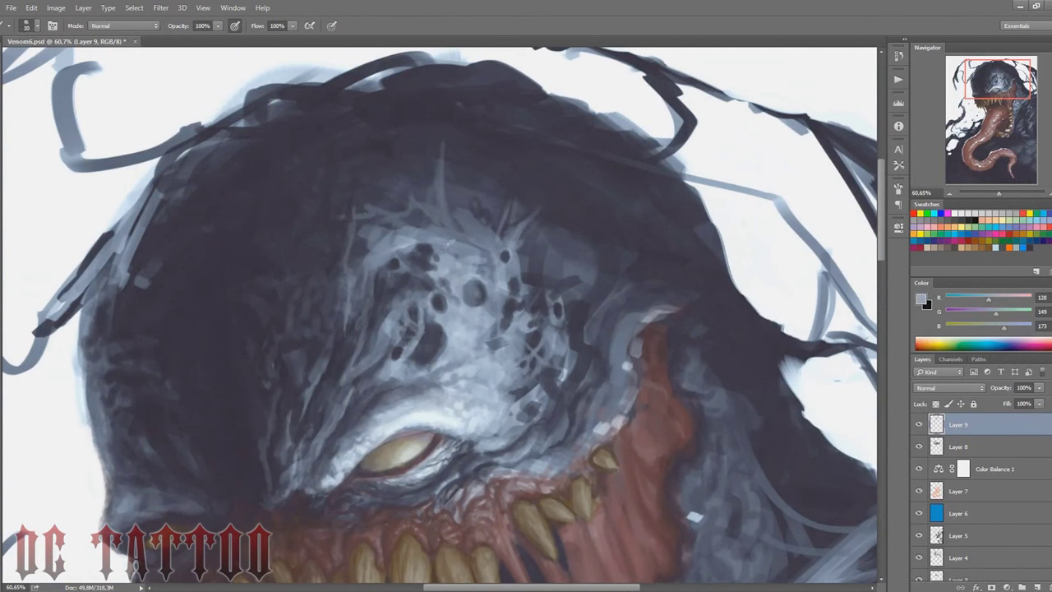
pyautogui.moveTo(444, 213); pyautogui.dragTo(497, 267)
pyautogui.moveTo(366, 253); pyautogui.dragTo(374, 283)
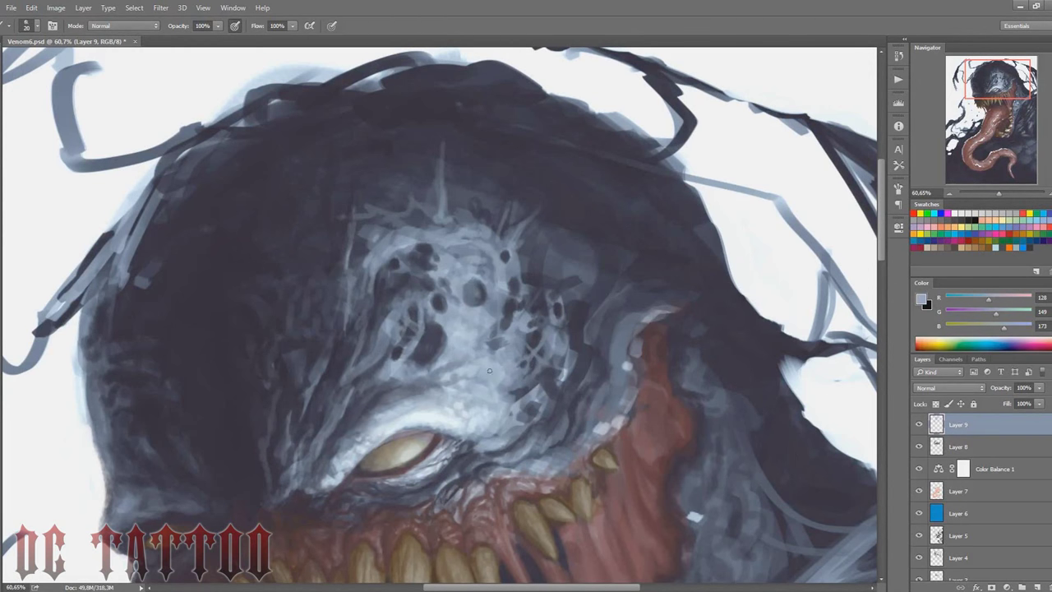
pyautogui.moveTo(450, 355); pyautogui.dragTo(415, 374)
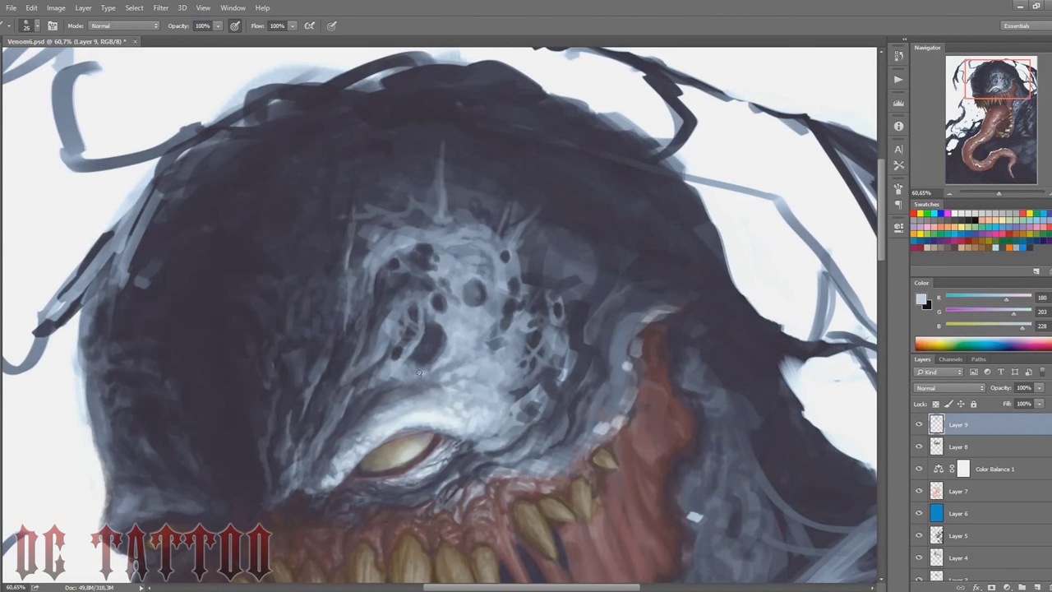
pyautogui.keyDown('alt'); pyautogui.click(432, 338); pyautogui.keyUp('alt')
pyautogui.moveTo(1002, 76); pyautogui.dragTo(1004, 78)
# Step: Add small pale highlight strokes near the eye and forehead
pyautogui.keyDown('alt'); pyautogui.click(492, 386); pyautogui.keyUp('alt')
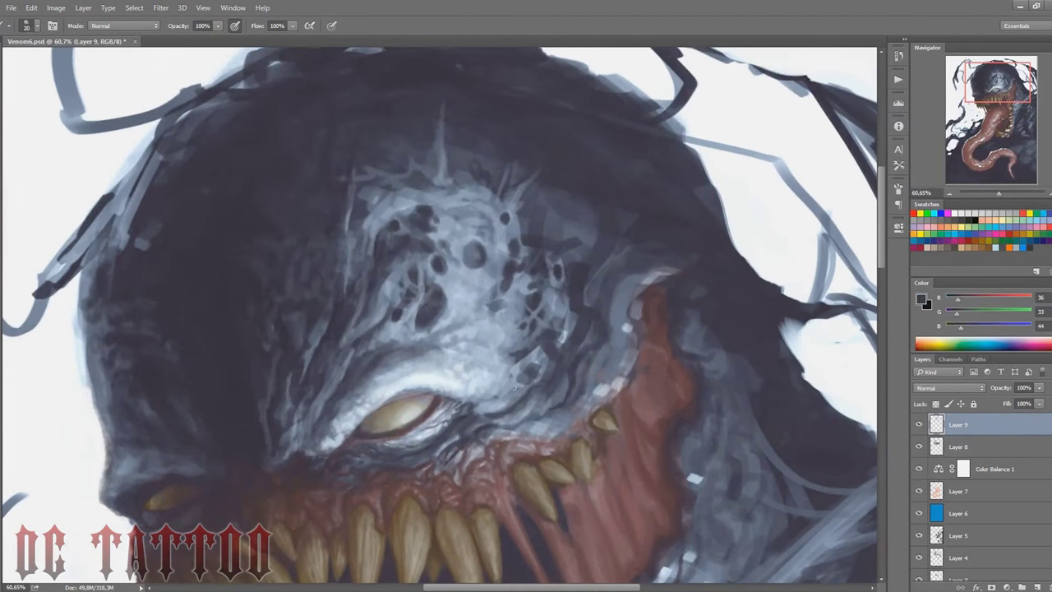
pyautogui.moveTo(501, 398); pyautogui.dragTo(480, 409)
pyautogui.press('[')
pyautogui.keyDown('alt'); pyautogui.click(487, 397); pyautogui.keyUp('alt')
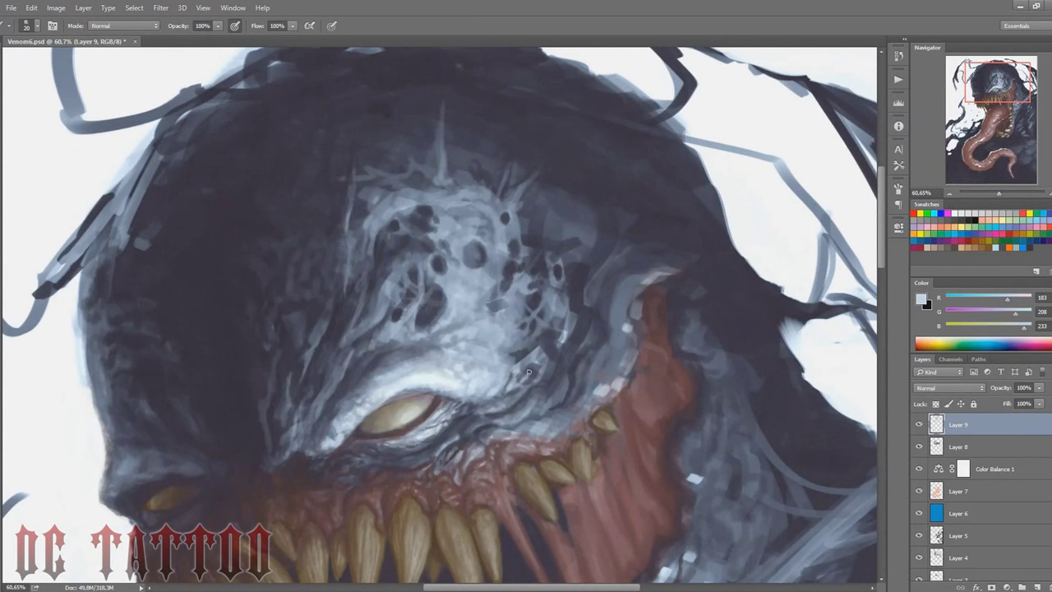
pyautogui.keyDown('alt'); pyautogui.click(552, 231); pyautogui.keyUp('alt')
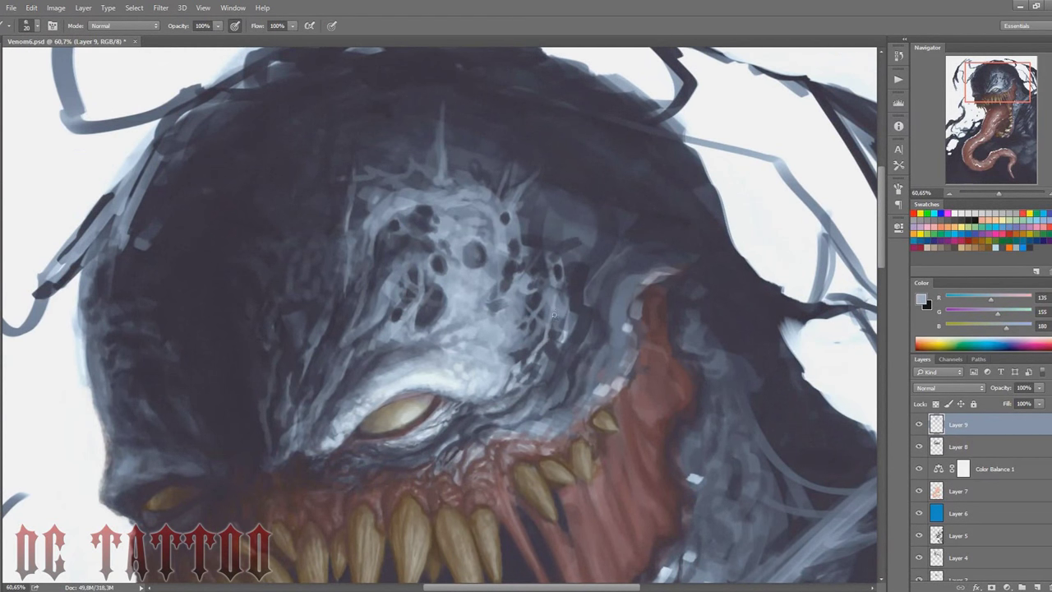
pyautogui.moveTo(522, 340); pyautogui.dragTo(524, 344)
# Step: Sample dark, pale and mid grey-blue tones from the head, resizing the brush
pyautogui.keyDown('alt'); pyautogui.click(511, 281); pyautogui.keyUp('alt')
pyautogui.press(']')
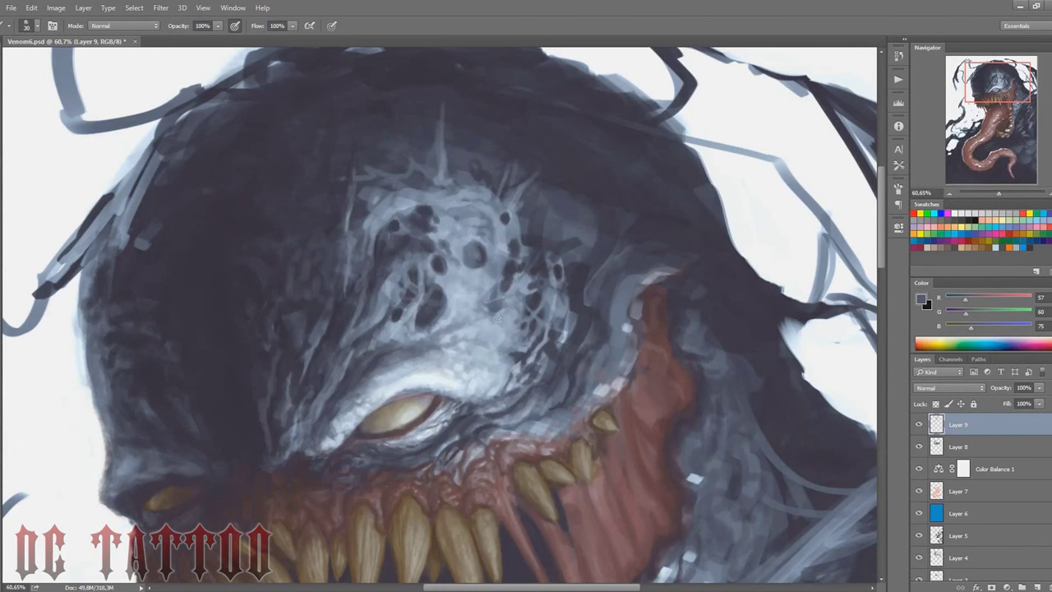
pyautogui.keyDown('alt'); pyautogui.click(497, 253); pyautogui.keyUp('alt')
pyautogui.keyDown('alt'); pyautogui.click(464, 246); pyautogui.keyUp('alt')
pyautogui.press('[')
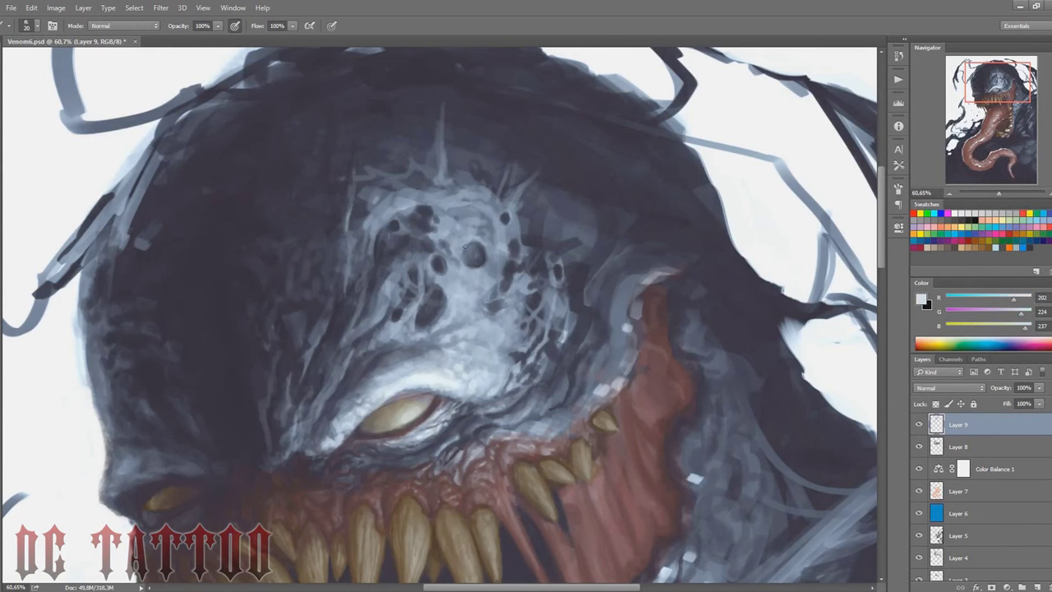
pyautogui.keyDown('alt'); pyautogui.click(504, 313); pyautogui.keyUp('alt')
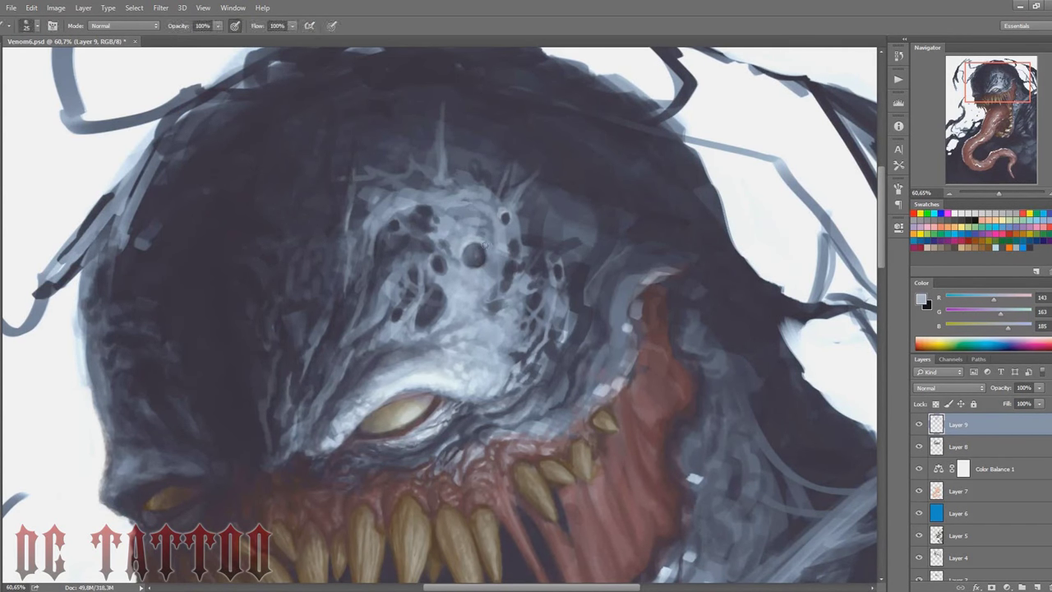
pyautogui.press(']')
pyautogui.keyDown('alt'); pyautogui.click(524, 253); pyautogui.keyUp('alt')
# Step: Pick darker grey-blue and shadow tones from the forehead with a larger brush
pyautogui.keyDown('alt'); pyautogui.click(514, 232); pyautogui.keyUp('alt')
pyautogui.press(']')
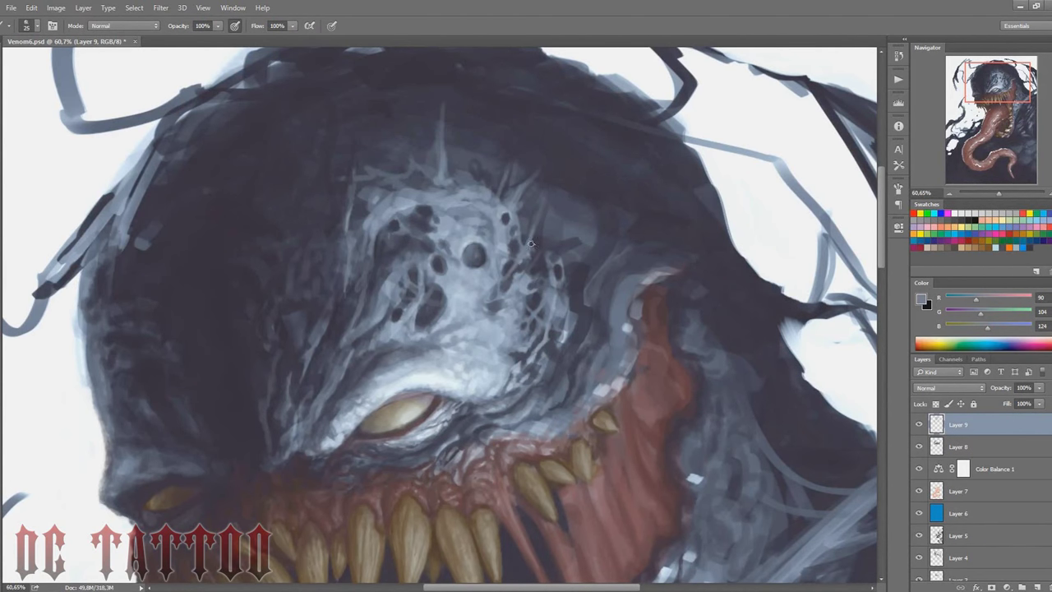
pyautogui.keyDown('alt'); pyautogui.click(529, 244); pyautogui.keyUp('alt')
pyautogui.press(']')
pyautogui.press(']')
pyautogui.press(']')
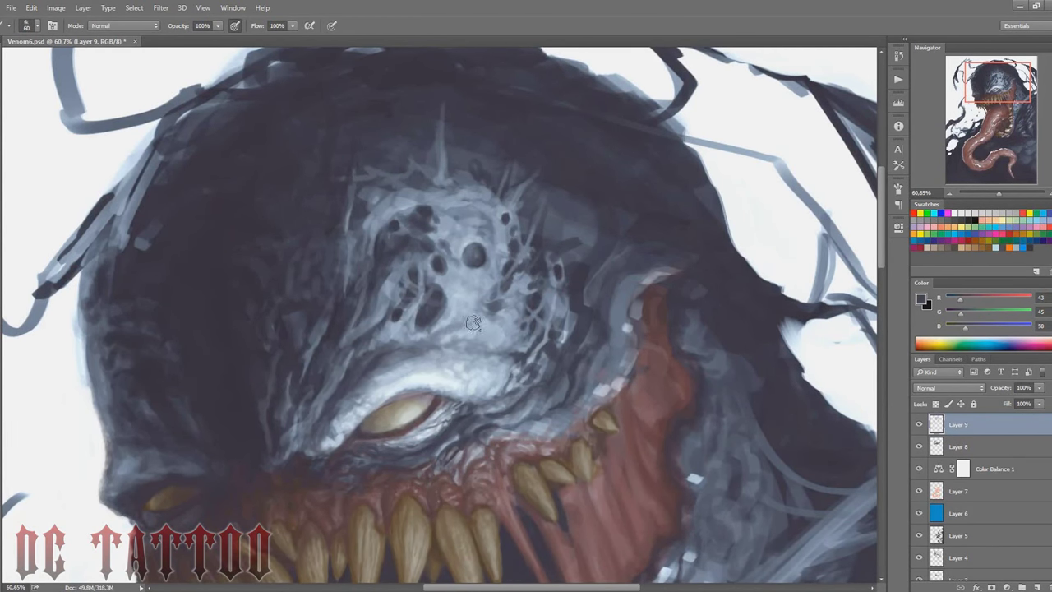
pyautogui.keyDown('alt'); pyautogui.click(499, 329); pyautogui.keyUp('alt')
pyautogui.press('[')
pyautogui.press('[')
pyautogui.press('[')
# Step: Paint thin pale blue strokes along the brow with a small brush
pyautogui.keyDown('alt'); pyautogui.click(345, 417); pyautogui.keyUp('alt')
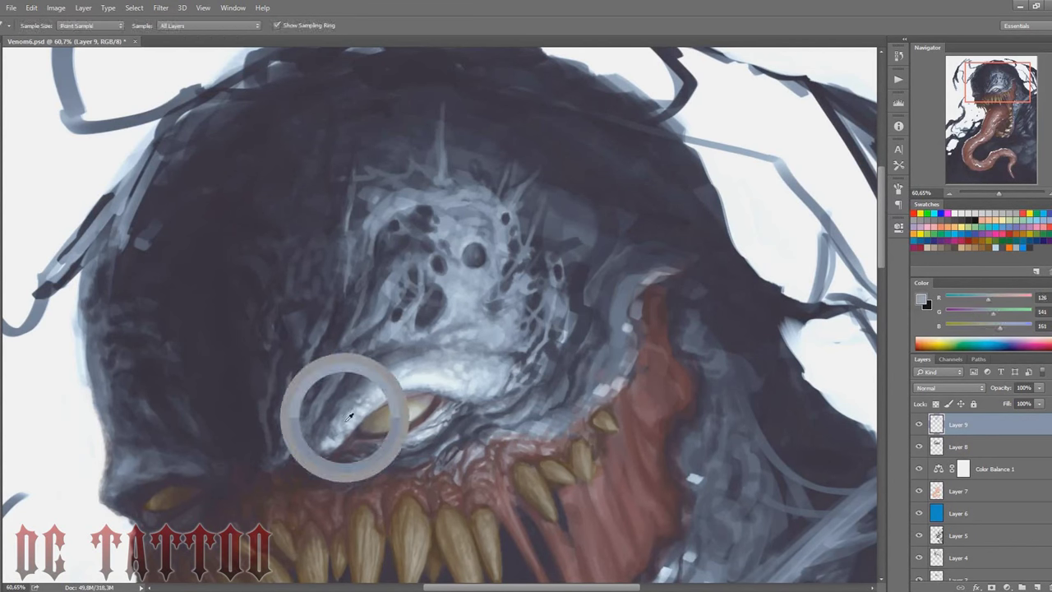
pyautogui.keyDown('alt'); pyautogui.click(341, 438); pyautogui.keyUp('alt')
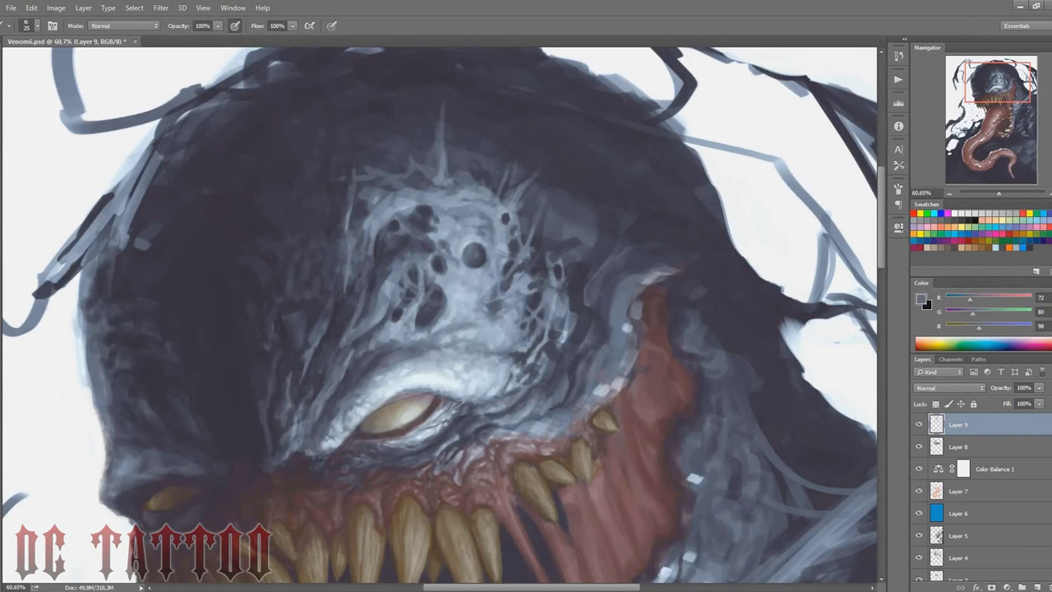
pyautogui.press(']')
pyautogui.press(']')
pyautogui.press(']')
pyautogui.press('[')
pyautogui.press('[')
pyautogui.press('[')
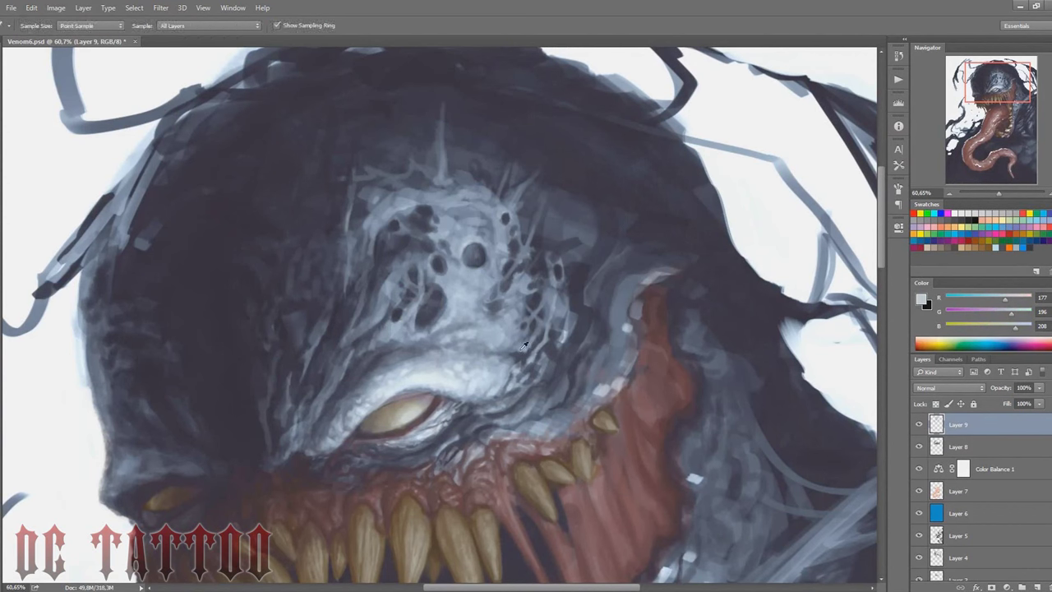
pyautogui.keyDown('alt'); pyautogui.click(497, 376); pyautogui.keyUp('alt')
pyautogui.moveTo(509, 372); pyautogui.dragTo(567, 328)
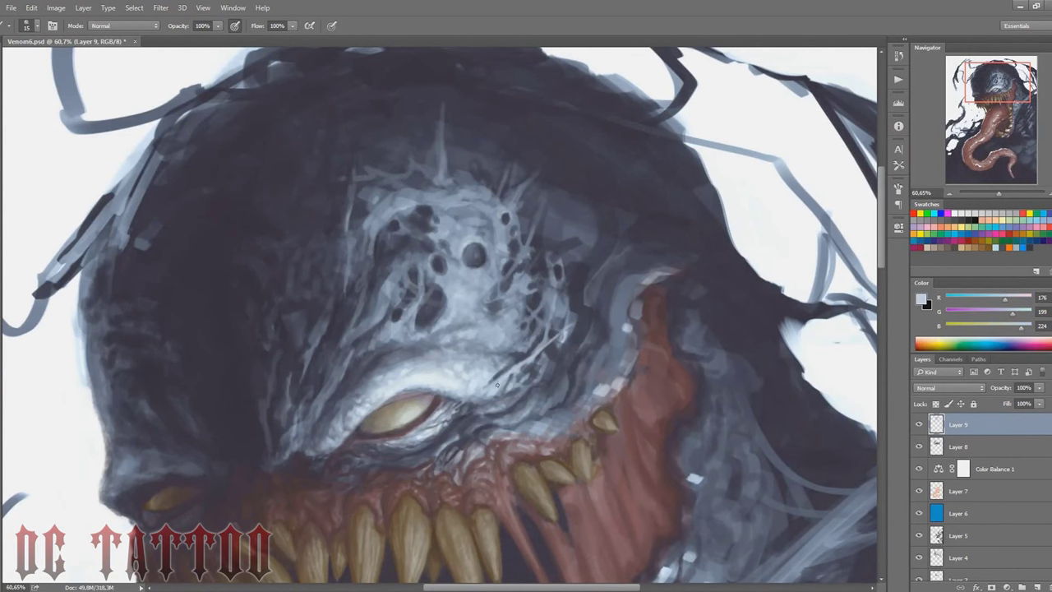
# Step: Shade dark grey-blue strokes below the brow with a larger brush
pyautogui.keyDown('alt'); pyautogui.click(549, 336); pyautogui.keyUp('alt')
pyautogui.keyDown('alt'); pyautogui.click(496, 375); pyautogui.keyUp('alt')
pyautogui.press('[')
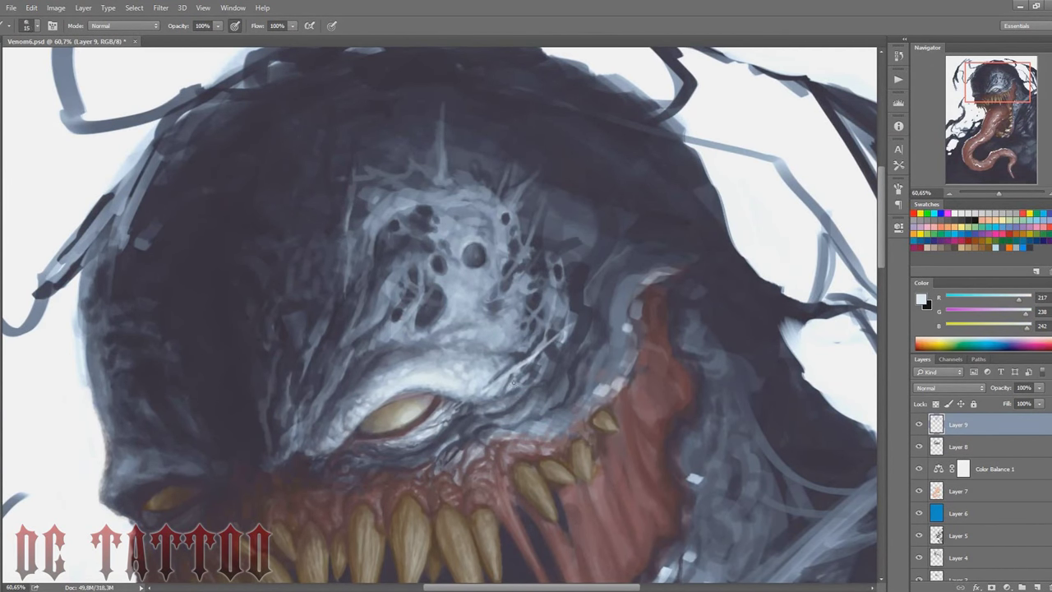
pyautogui.press(']')
pyautogui.press(']')
pyautogui.keyDown('alt'); pyautogui.click(566, 333); pyautogui.keyUp('alt')
pyautogui.keyDown('alt'); pyautogui.click(502, 354); pyautogui.keyUp('alt')
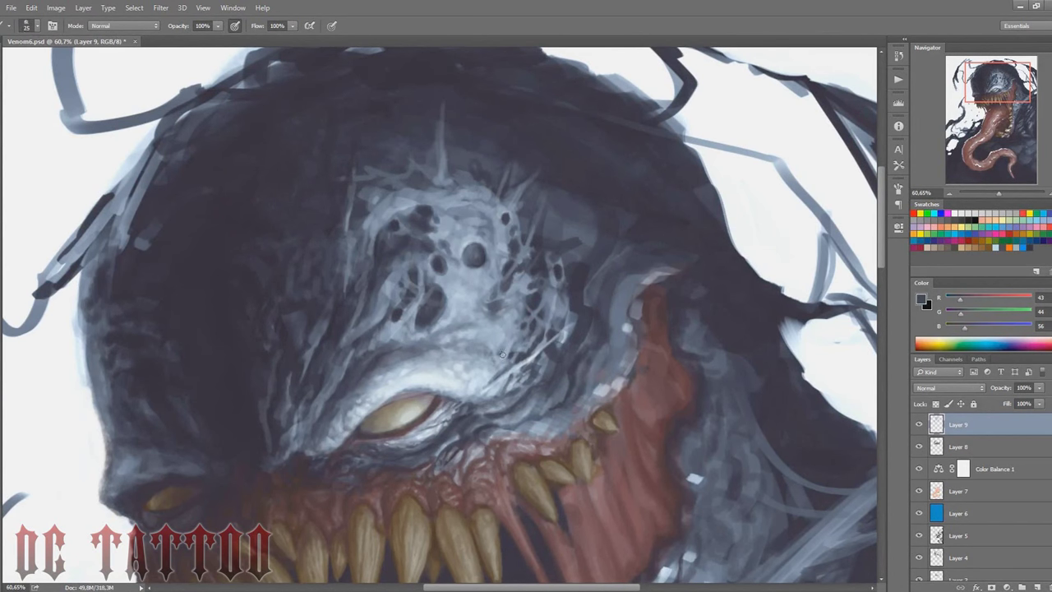
pyautogui.press(']')
pyautogui.press(']')
pyautogui.press(']')
pyautogui.keyDown('alt'); pyautogui.click(416, 348); pyautogui.keyUp('alt')
pyautogui.moveTo(404, 380); pyautogui.dragTo(490, 352)
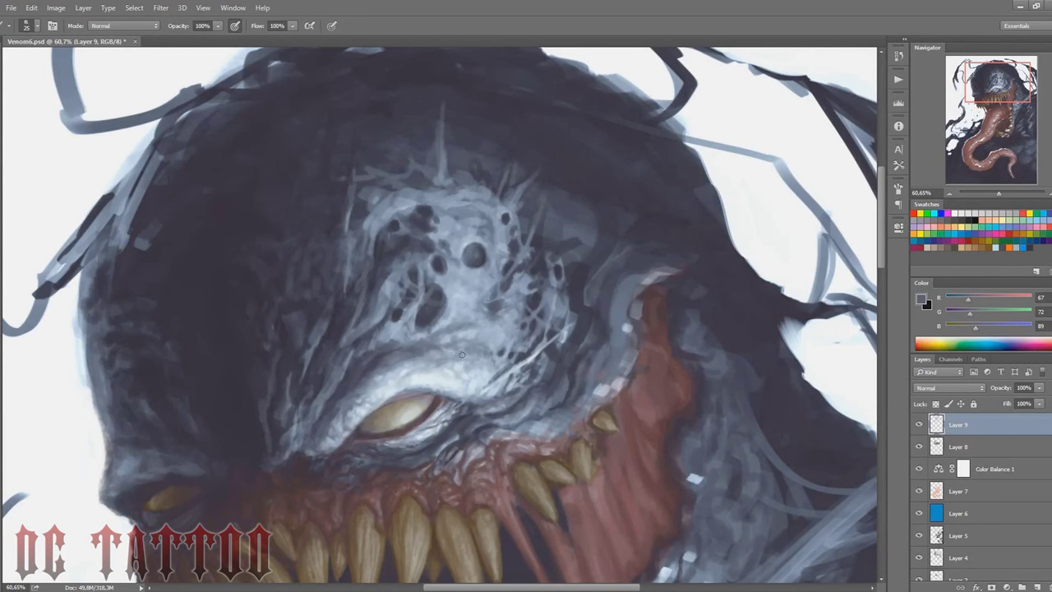
# Step: Paint thin light veins over the forehead, then pick darker shadow tones
pyautogui.press('[')
pyautogui.press('[')
pyautogui.press('[')
pyautogui.keyDown('alt'); pyautogui.click(486, 352); pyautogui.keyUp('alt')
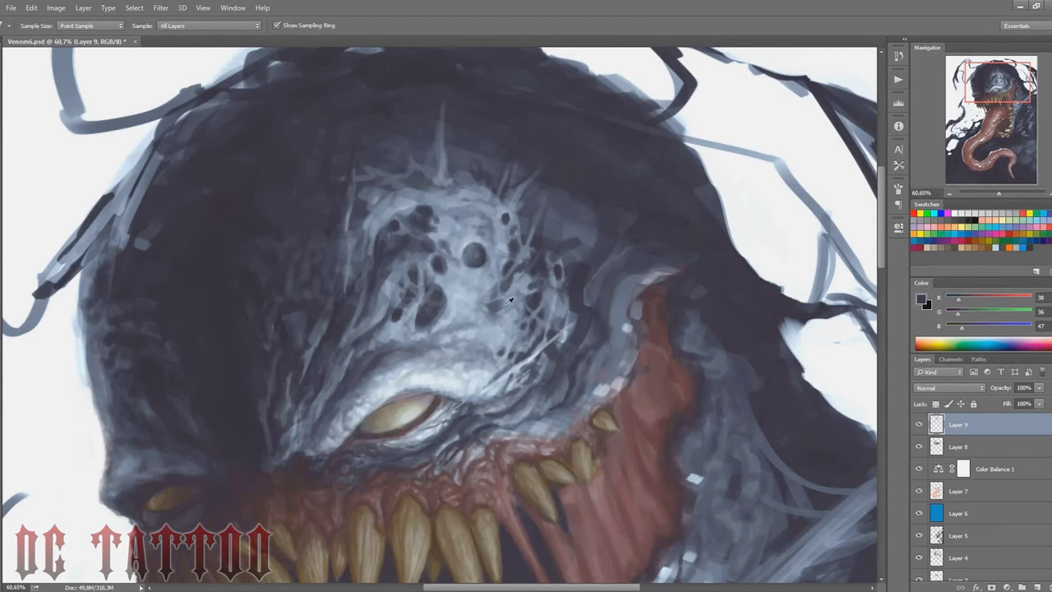
pyautogui.keyDown('alt'); pyautogui.click(486, 374); pyautogui.keyUp('alt')
pyautogui.moveTo(477, 365); pyautogui.dragTo(534, 267)
pyautogui.press('[')
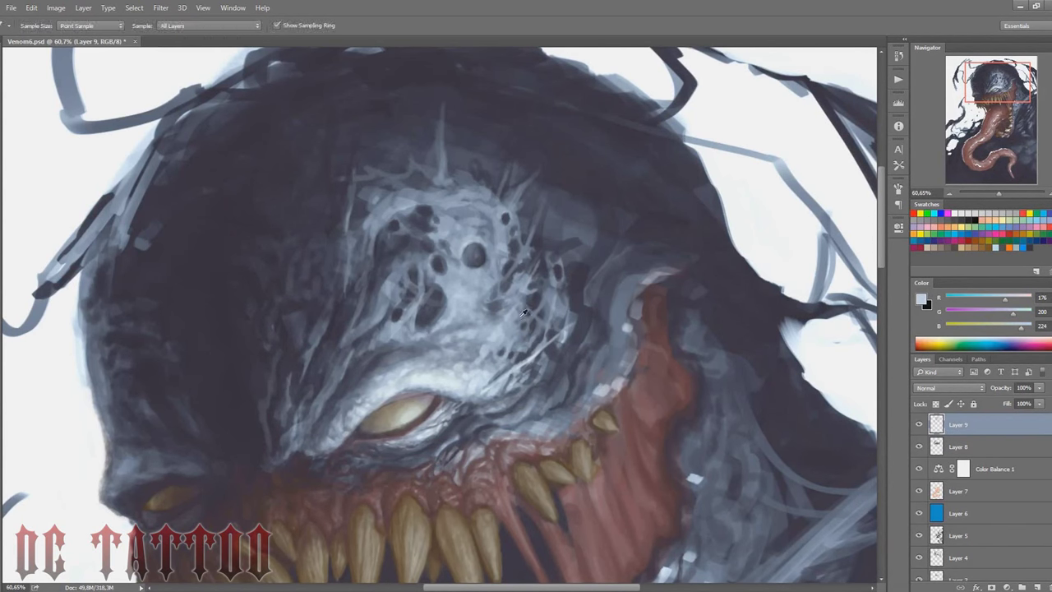
pyautogui.keyDown('alt'); pyautogui.click(563, 267); pyautogui.keyUp('alt')
pyautogui.keyDown('alt'); pyautogui.click(427, 316); pyautogui.keyUp('alt')
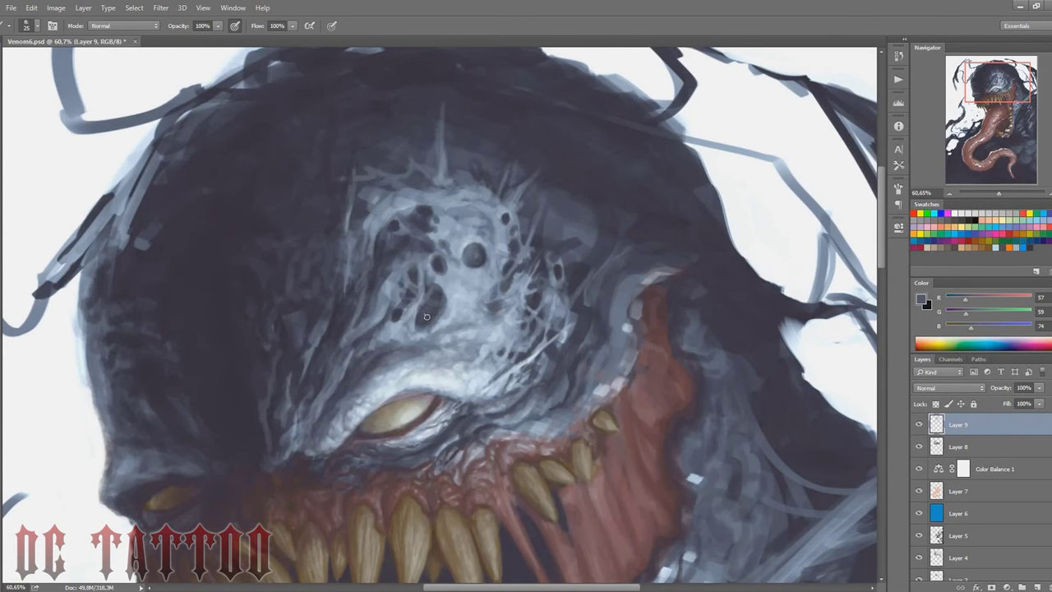
pyautogui.press('[')
pyautogui.moveTo(367, 420); pyautogui.dragTo(441, 400)
# Step: Sample dark shadow, reddish and pale tones around the eye, resizing the brush
pyautogui.keyDown('alt'); pyautogui.click(441, 399); pyautogui.keyUp('alt')
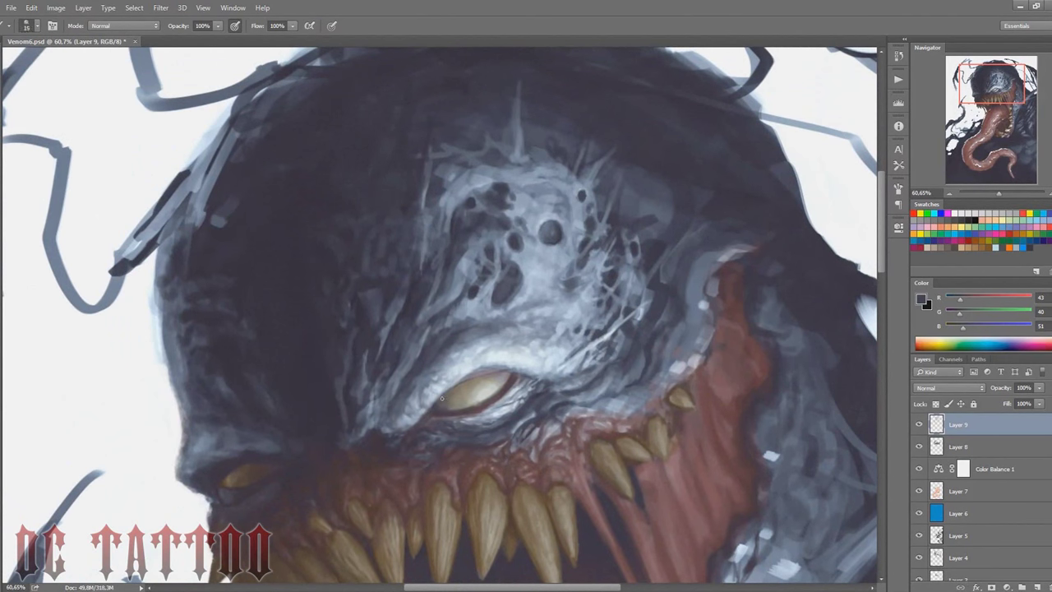
pyautogui.keyDown('alt'); pyautogui.click(460, 401); pyautogui.keyUp('alt')
pyautogui.keyDown('alt'); pyautogui.click(440, 400); pyautogui.keyUp('alt')
pyautogui.press(']')
pyautogui.keyDown('alt'); pyautogui.click(464, 398); pyautogui.keyUp('alt')
pyautogui.press(']')
pyautogui.keyDown('alt'); pyautogui.click(464, 401); pyautogui.keyUp('alt')
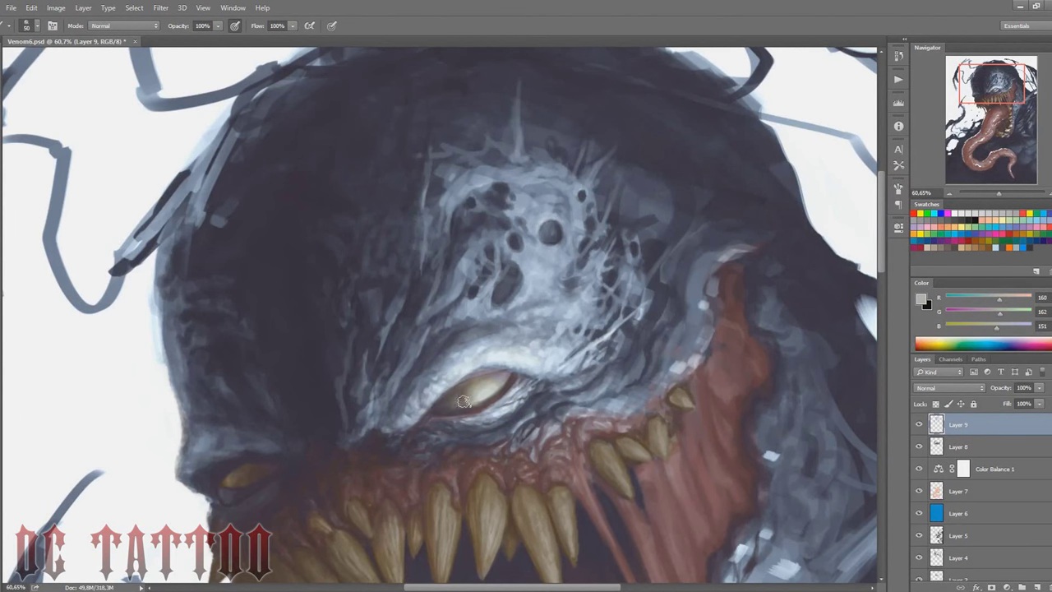
pyautogui.press('[')
# Step: Pick the yellowish eye colour and dark body colour beside the eye
pyautogui.keyDown('alt'); pyautogui.click(487, 383); pyautogui.keyUp('alt')
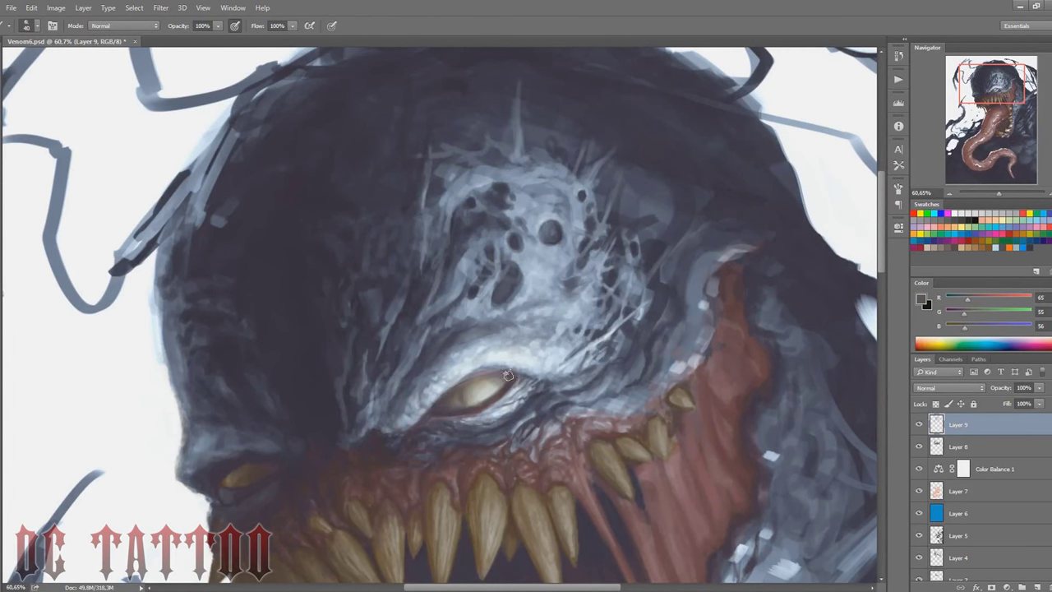
pyautogui.keyDown('alt'); pyautogui.click(491, 383); pyautogui.keyUp('alt')
pyautogui.press('[')
pyautogui.press('[')
pyautogui.keyDown('alt'); pyautogui.click(443, 406); pyautogui.keyUp('alt')
pyautogui.keyDown('alt'); pyautogui.click(460, 395); pyautogui.keyUp('alt')
pyautogui.press(']')
pyautogui.keyDown('alt'); pyautogui.click(470, 397); pyautogui.keyUp('alt')
pyautogui.keyDown('alt'); pyautogui.click(464, 400); pyautogui.keyUp('alt')
# Step: Sample grey-blue and pale highlight tones from the upper forehead
pyautogui.scroll(3, 460, 382)
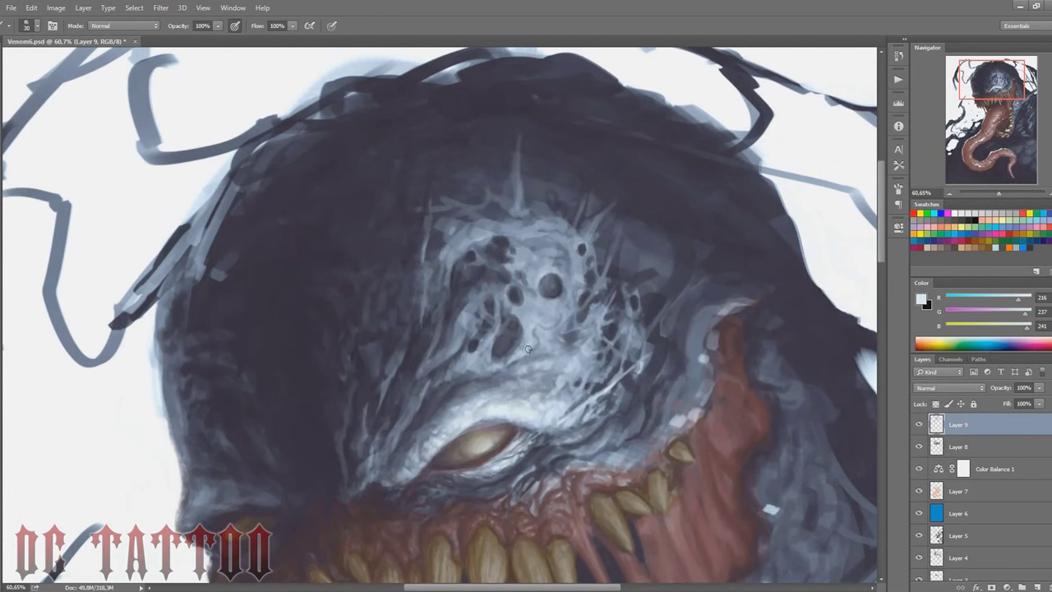
pyautogui.keyDown('alt'); pyautogui.click(539, 240); pyautogui.keyUp('alt')
pyautogui.moveTo(539, 239); pyautogui.dragTo(539, 322)
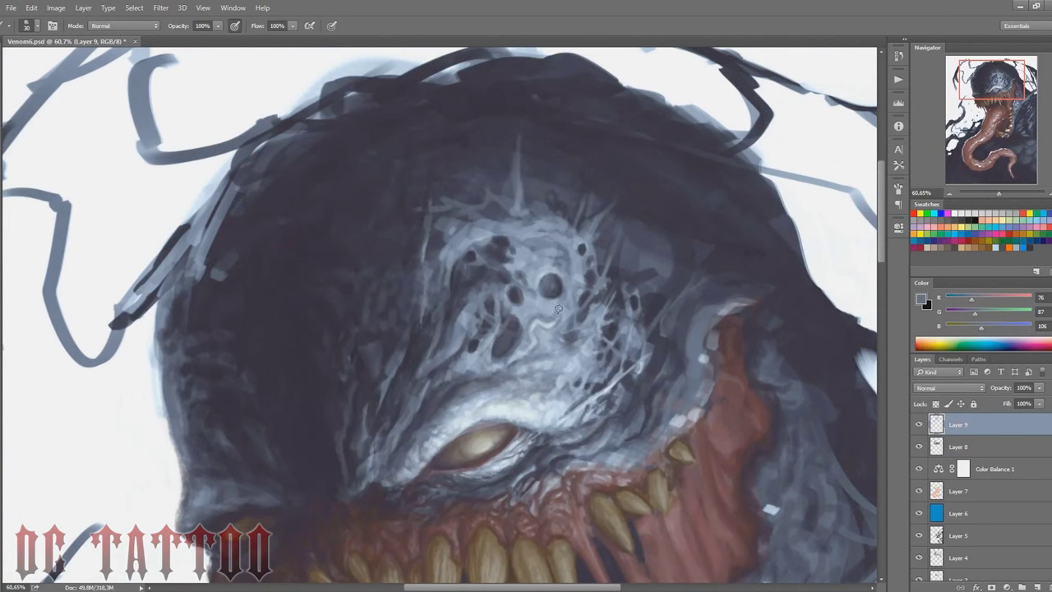
pyautogui.keyDown('alt'); pyautogui.click(557, 309); pyautogui.keyUp('alt')
pyautogui.press('[')
pyautogui.keyDown('alt'); pyautogui.click(513, 362); pyautogui.keyUp('alt')
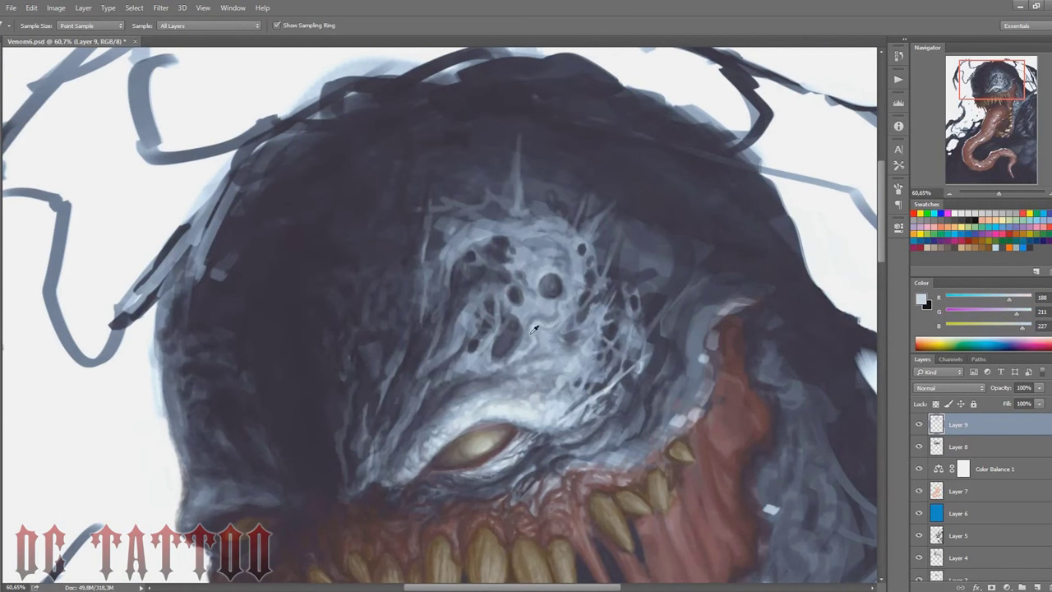
pyautogui.press(']')
# Step: Pick mid, light and near-black tones for the forehead pits, enlarging the brush
pyautogui.keyDown('alt'); pyautogui.click(535, 330); pyautogui.keyUp('alt')
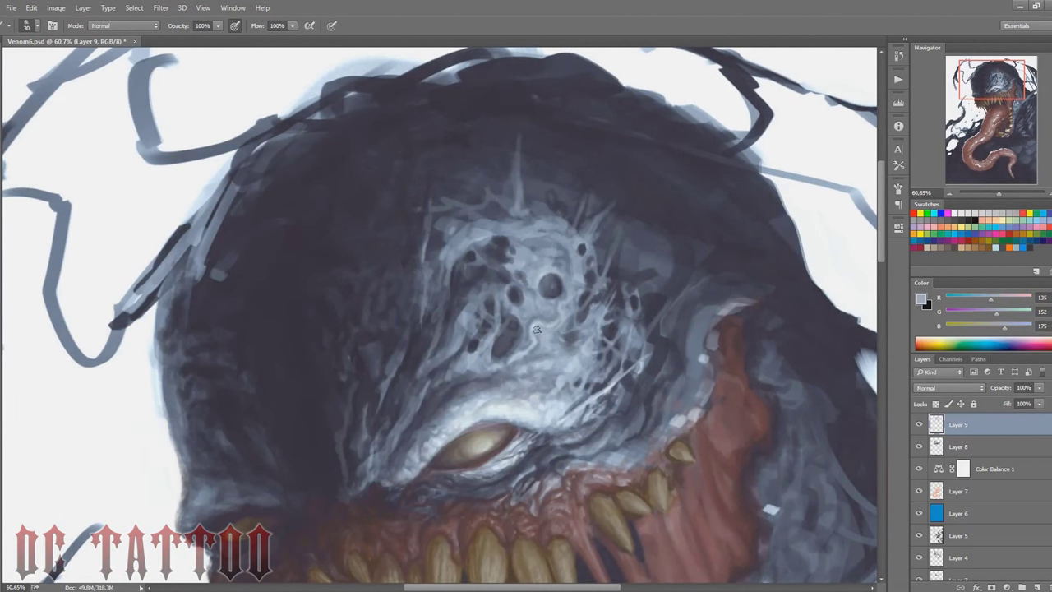
pyautogui.keyDown('alt'); pyautogui.click(514, 361); pyautogui.keyUp('alt')
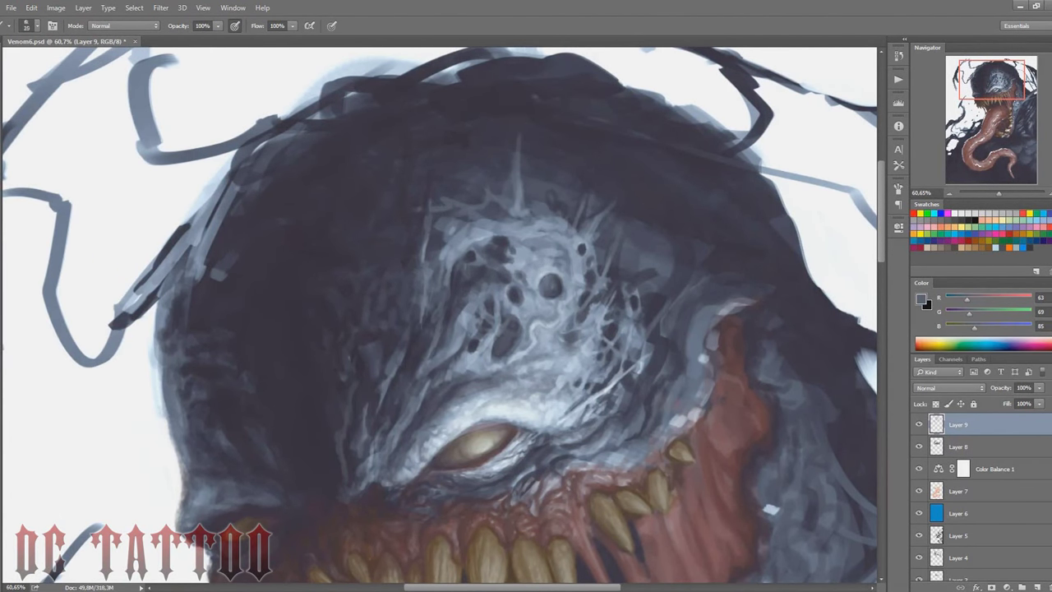
pyautogui.keyDown('alt'); pyautogui.click(546, 345); pyautogui.keyUp('alt')
pyautogui.keyDown('alt'); pyautogui.click(563, 332); pyautogui.keyUp('alt')
pyautogui.press(']')
pyautogui.keyDown('alt'); pyautogui.click(564, 330); pyautogui.keyUp('alt')
pyautogui.keyDown('alt'); pyautogui.click(567, 353); pyautogui.keyUp('alt')
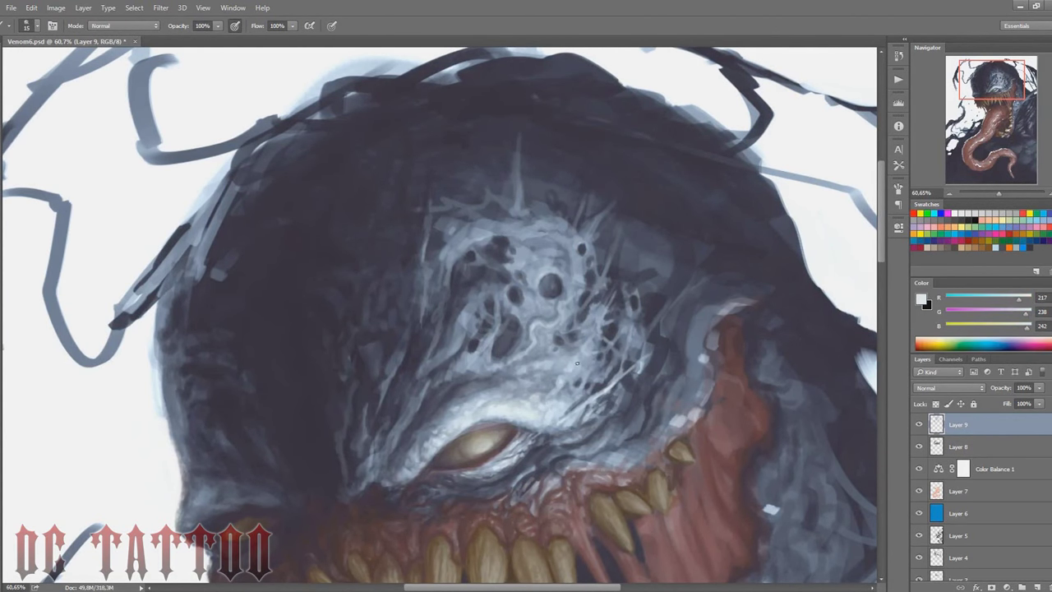
pyautogui.press(']')
pyautogui.press(']')
pyautogui.press(']')
# Step: Alternate pale highlight and dark pit tones on the forehead at varying brush sizes
pyautogui.keyDown('alt'); pyautogui.click(541, 378); pyautogui.keyUp('alt')
pyautogui.press('[')
pyautogui.press('[')
pyautogui.press('[')
pyautogui.keyDown('alt'); pyautogui.click(561, 330); pyautogui.keyUp('alt')
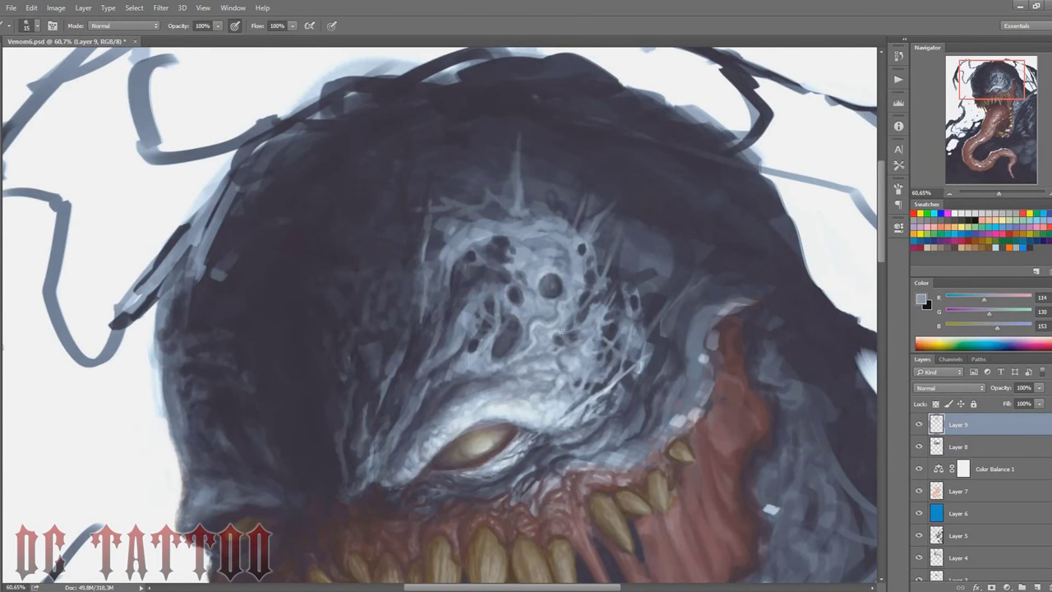
pyautogui.press(']')
pyautogui.press(']')
pyautogui.keyDown('alt'); pyautogui.click(503, 284); pyautogui.keyUp('alt')
pyautogui.press('[')
pyautogui.press('[')
pyautogui.keyDown('alt'); pyautogui.click(518, 296); pyautogui.keyUp('alt')
pyautogui.press(']')
pyautogui.press(']')
pyautogui.press(']')
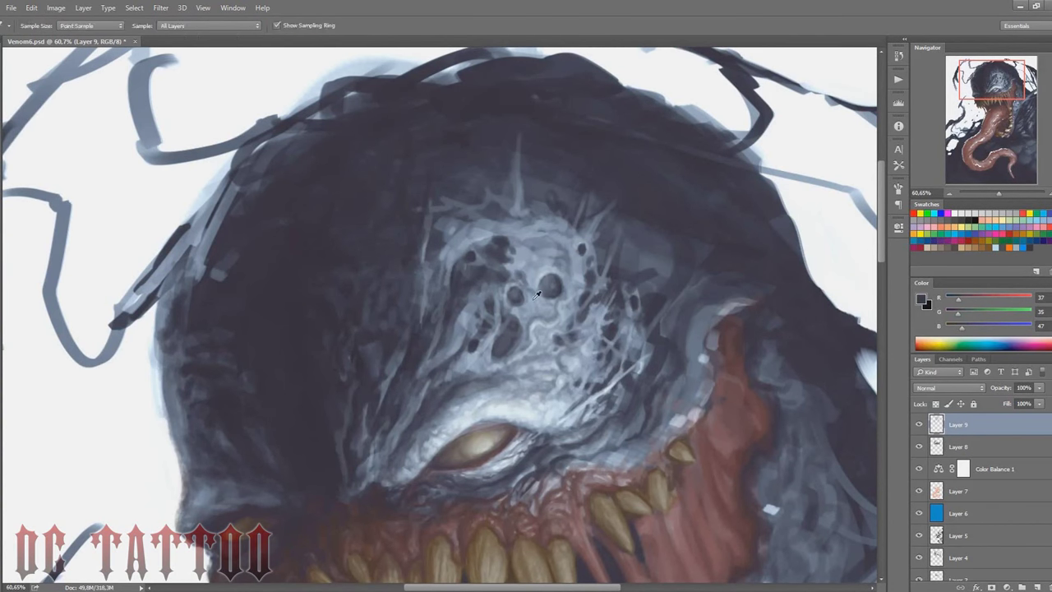
# Step: Switch between light blue-grey and darkest shadow tones for forehead detail
pyautogui.keyDown('alt'); pyautogui.click(496, 319); pyautogui.keyUp('alt')
pyautogui.keyDown('alt'); pyautogui.click(489, 350); pyautogui.keyUp('alt')
pyautogui.press('[')
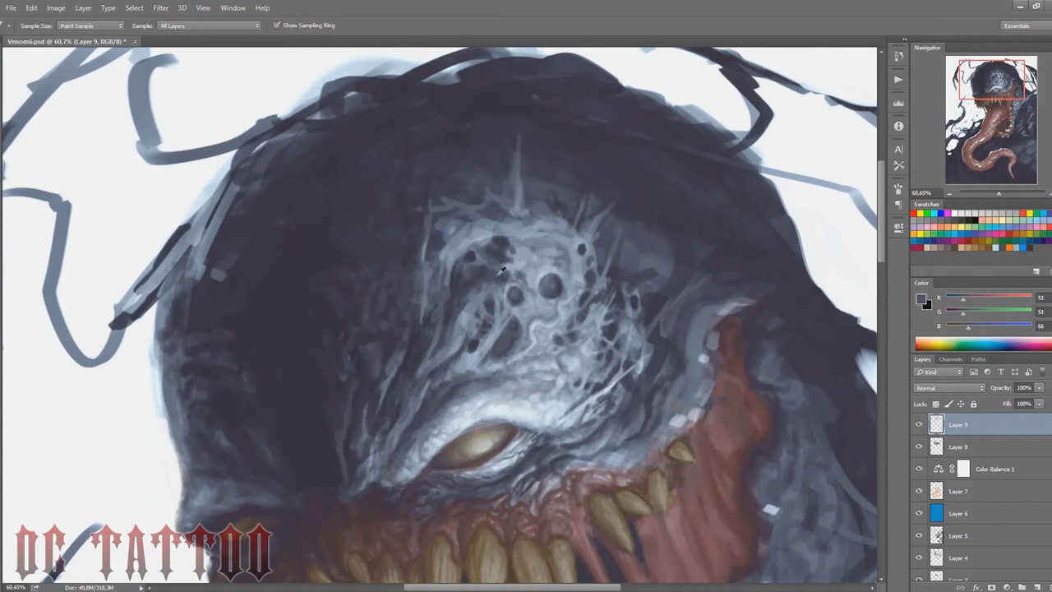
pyautogui.keyDown('alt'); pyautogui.click(512, 328); pyautogui.keyUp('alt')
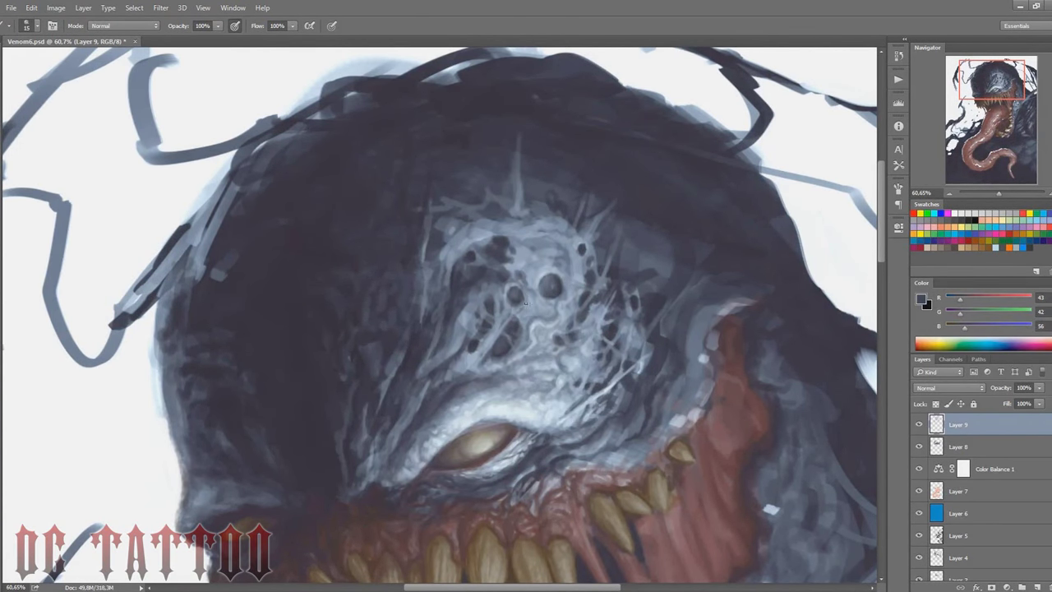
pyautogui.press(']')
pyautogui.keyDown('alt'); pyautogui.click(487, 335); pyautogui.keyUp('alt')
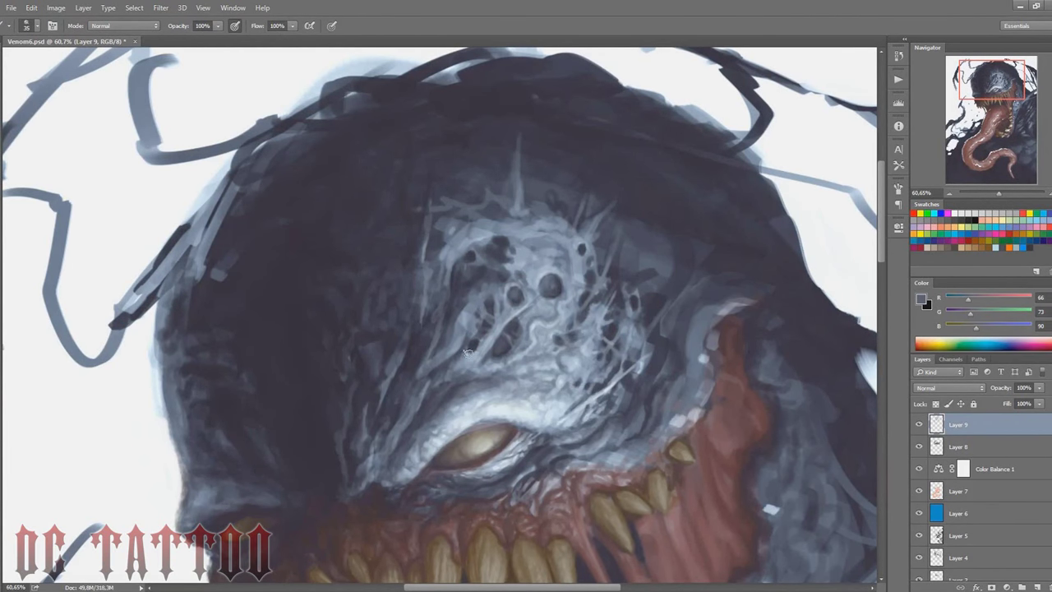
pyautogui.press(']')
pyautogui.press(']')
pyautogui.keyDown('alt'); pyautogui.click(487, 310); pyautogui.keyUp('alt')
# Step: Sample the dark head-top colour and enlarge the brush for broad shading
pyautogui.keyDown('alt'); pyautogui.click(492, 284); pyautogui.keyUp('alt')
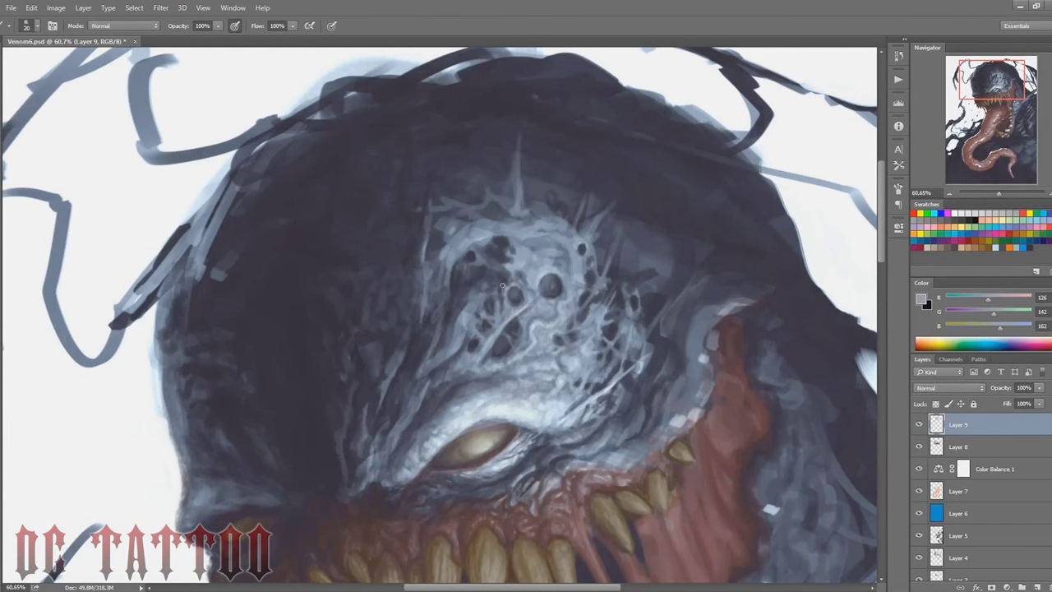
pyautogui.press('[')
pyautogui.press('[')
pyautogui.press('[')
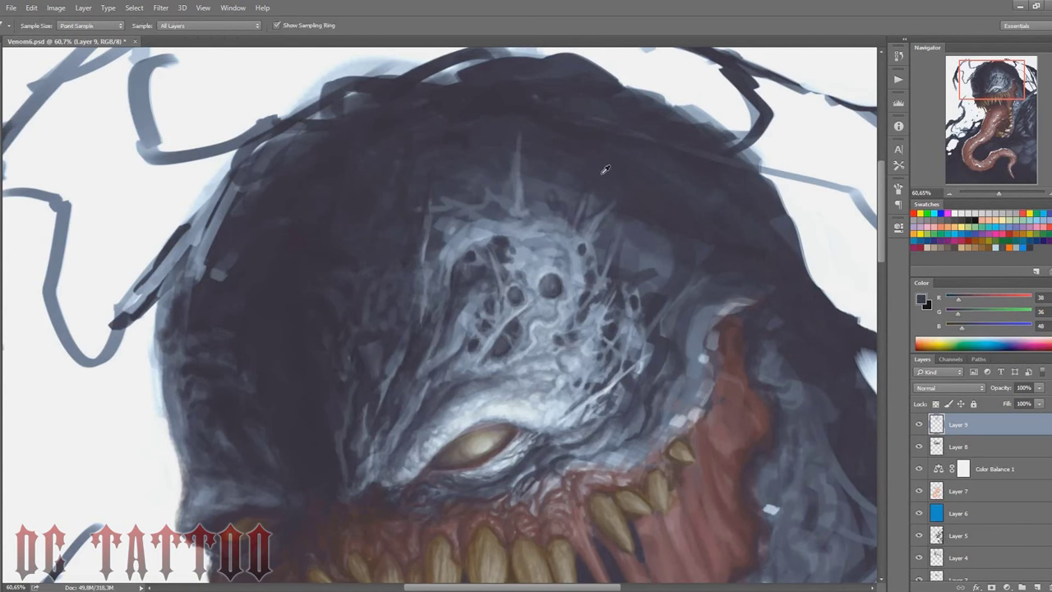
pyautogui.keyDown('alt'); pyautogui.click(606, 201); pyautogui.keyUp('alt')
pyautogui.press(']')
pyautogui.press(']')
pyautogui.press(']')
pyautogui.keyDown('alt'); pyautogui.click(699, 237); pyautogui.keyUp('alt')
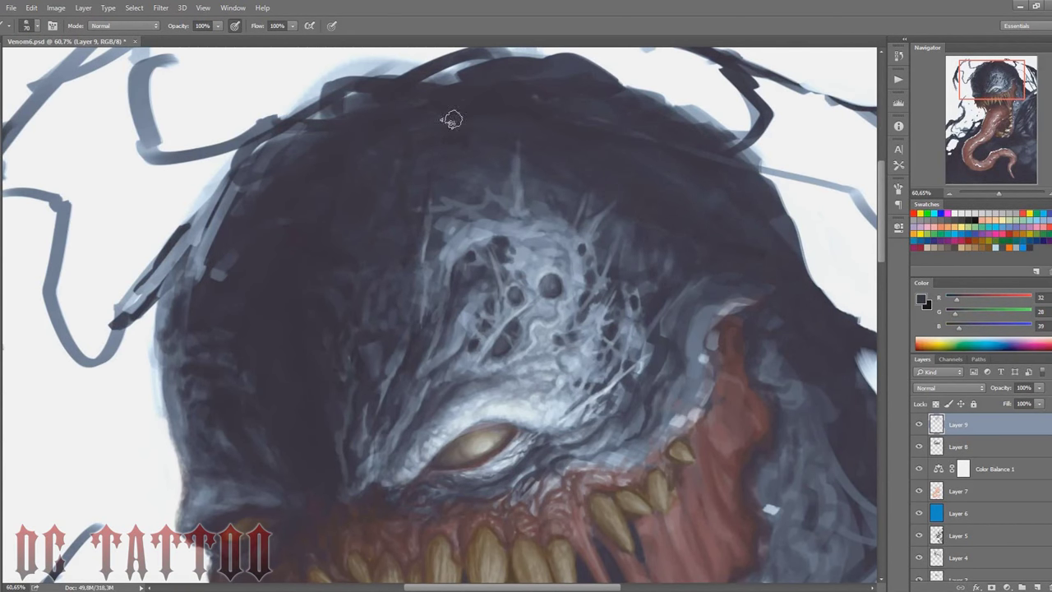
# Step: Darken the right edge of the head with an enlarged brush
pyautogui.press(']')
pyautogui.press(']')
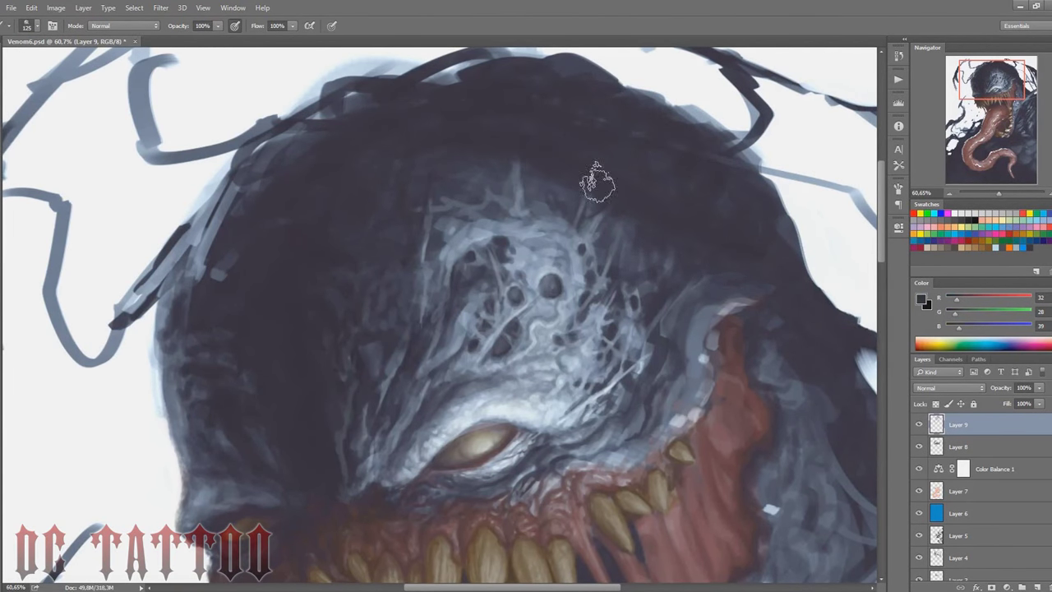
pyautogui.press(']')
pyautogui.press(']')
pyautogui.press(']')
pyautogui.press('[')
pyautogui.press('[')
pyautogui.press('[')
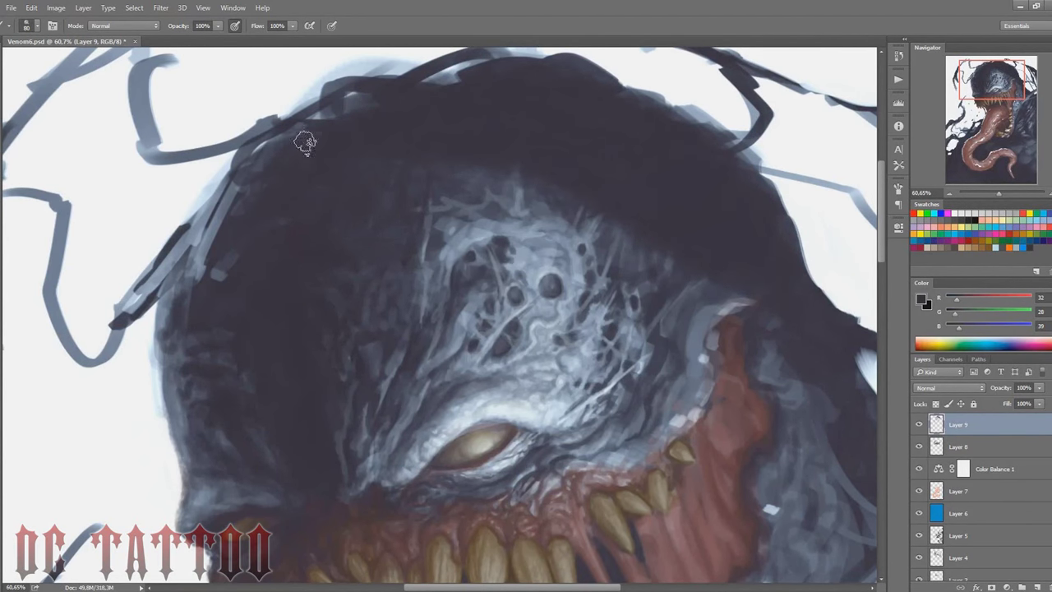
pyautogui.moveTo(859, 358); pyautogui.dragTo(870, 415)
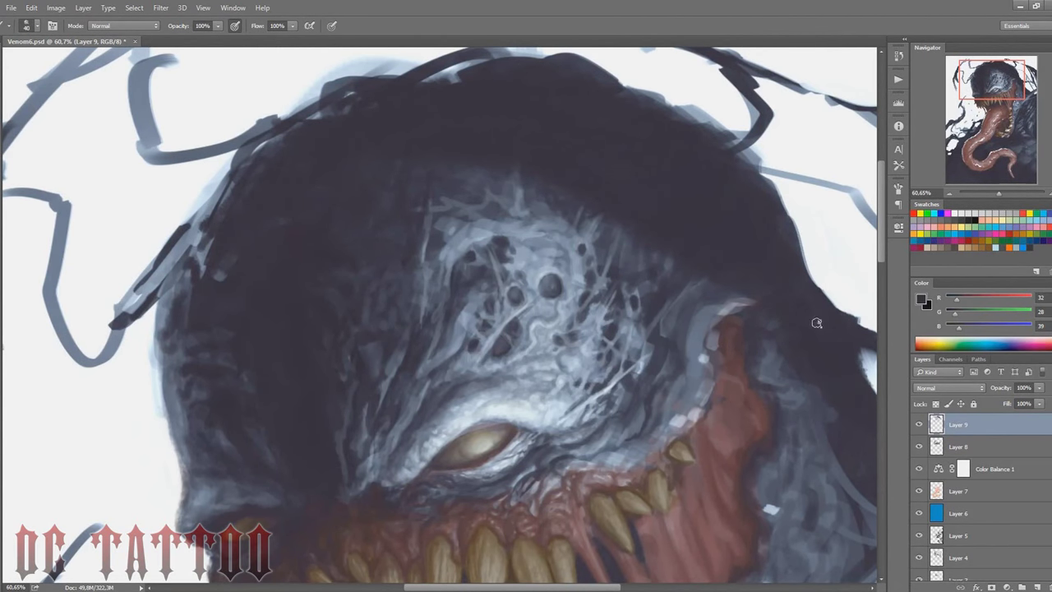
pyautogui.keyDown('alt'); pyautogui.click(764, 311); pyautogui.keyUp('alt')
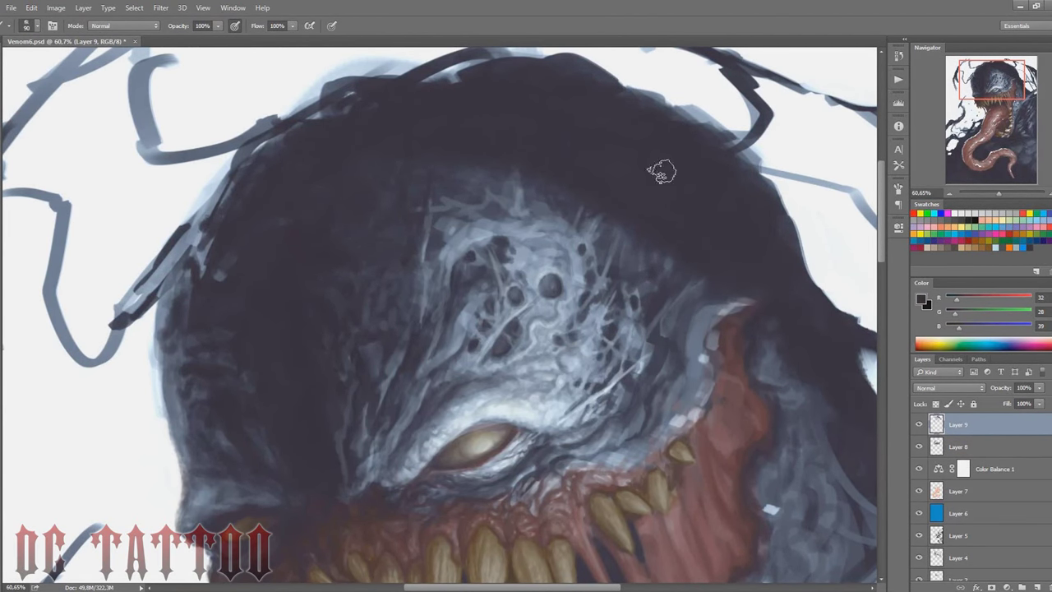
pyautogui.moveTo(384, 324); pyautogui.dragTo(417, 279)
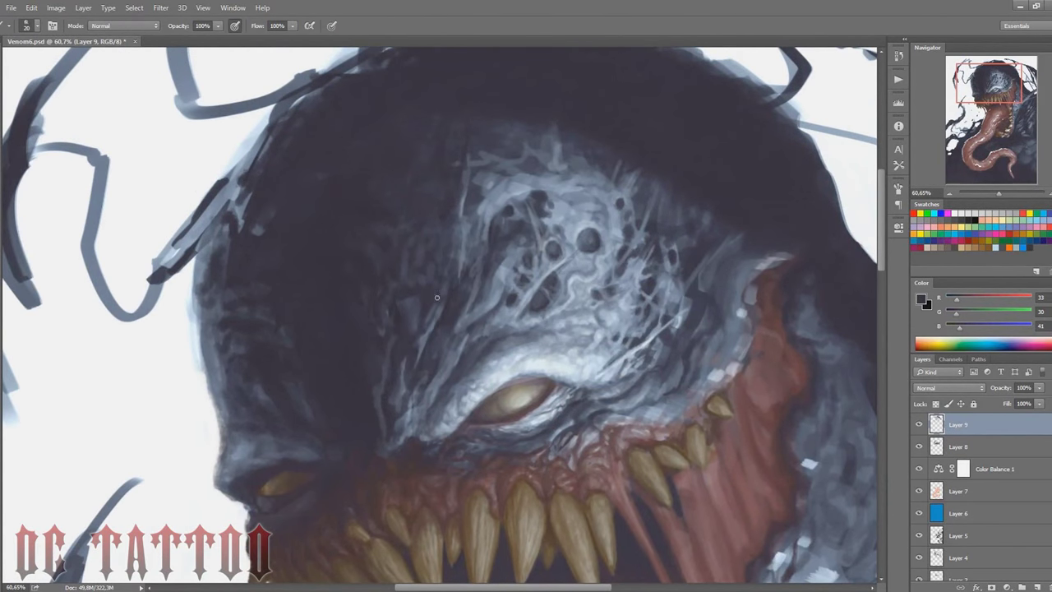
# Step: Shade the head's upper-left edge with the darkest head colour
pyautogui.keyDown('alt'); pyautogui.click(415, 290); pyautogui.keyUp('alt')
pyautogui.press(']')
pyautogui.press(']')
pyautogui.moveTo(246, 189); pyautogui.dragTo(216, 261)
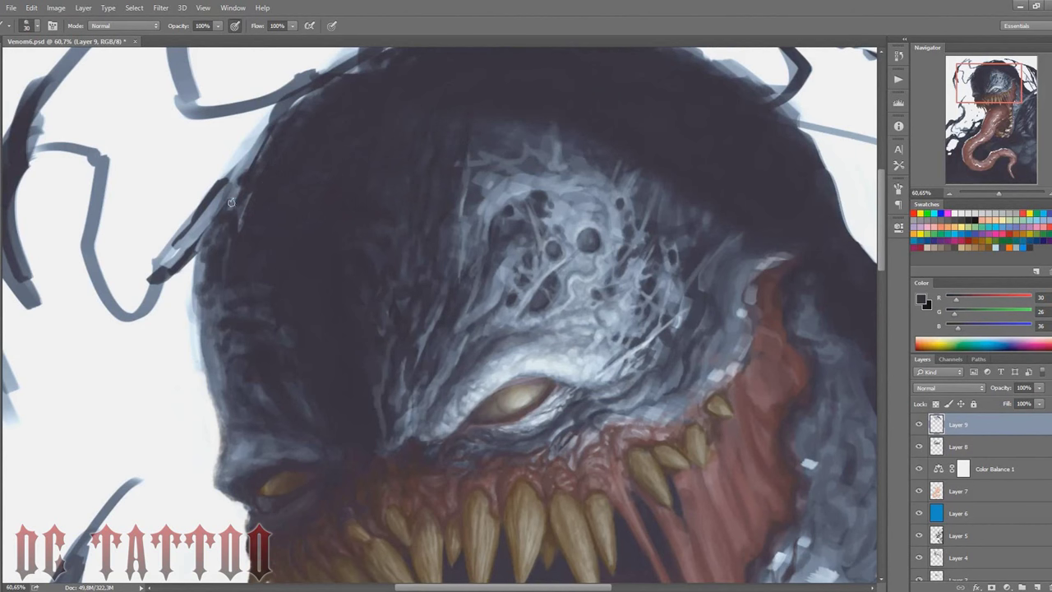
pyautogui.keyDown('alt'); pyautogui.click(362, 403); pyautogui.keyUp('alt')
pyautogui.keyDown('alt'); pyautogui.click(362, 437); pyautogui.keyUp('alt')
pyautogui.press('[')
# Step: Pick dark shadow and light blue-grey tones, shrinking the brush for fine strokes
pyautogui.keyDown('alt'); pyautogui.click(463, 330); pyautogui.keyUp('alt')
pyautogui.press('[')
pyautogui.press('[')
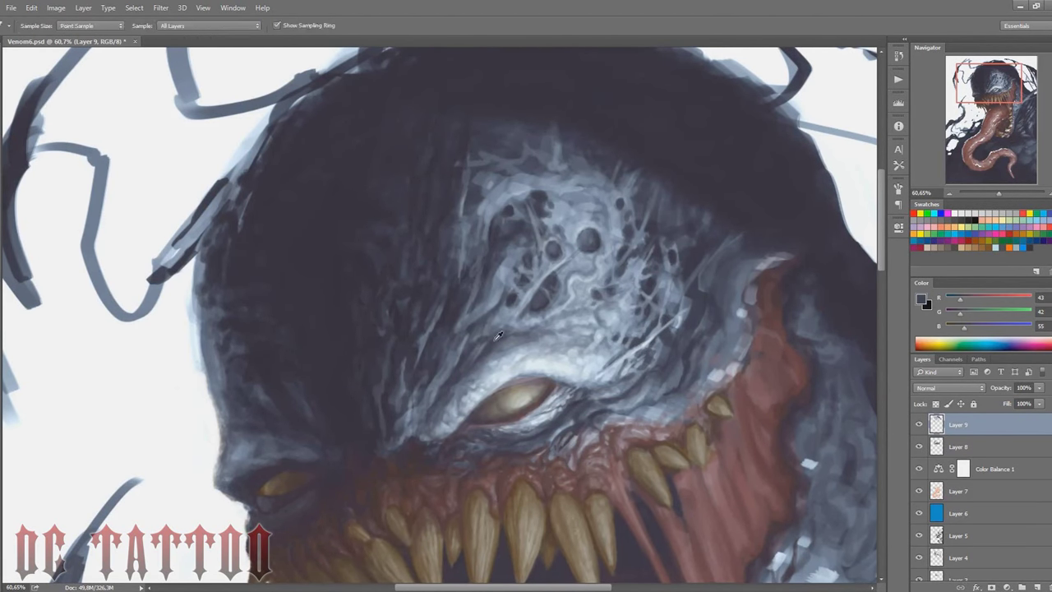
pyautogui.keyDown('alt'); pyautogui.click(459, 360); pyautogui.keyUp('alt')
pyautogui.press('[')
pyautogui.keyDown('alt'); pyautogui.click(485, 340); pyautogui.keyUp('alt')
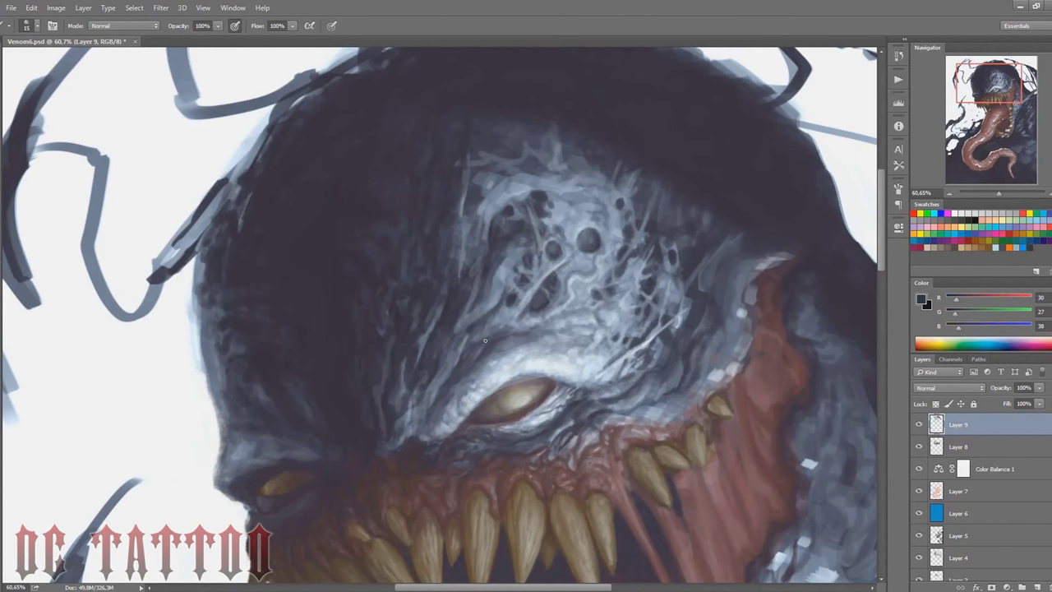
pyautogui.press('[')
pyautogui.press(']')
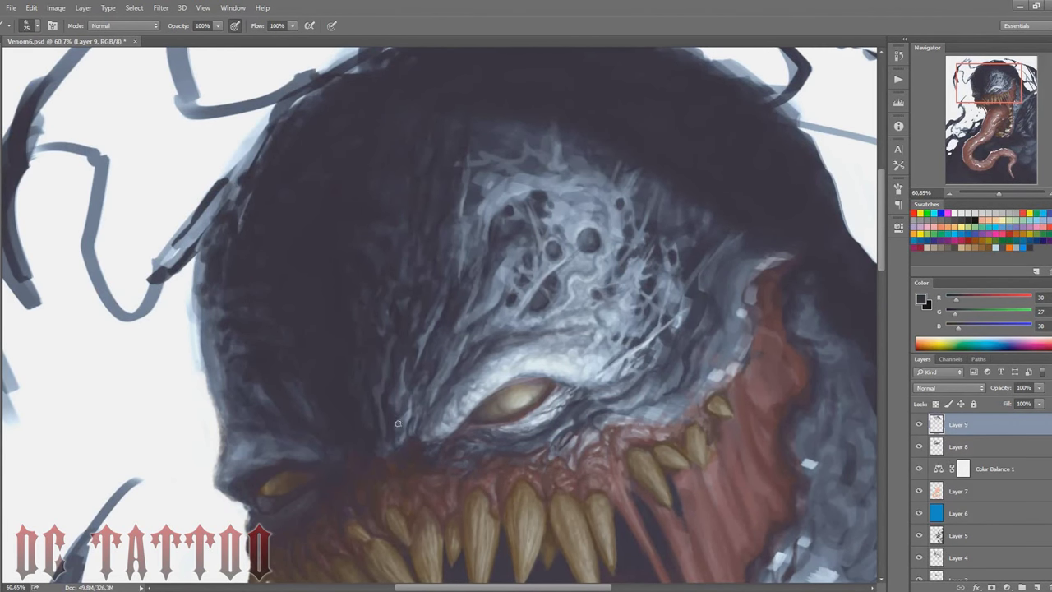
pyautogui.keyDown('alt'); pyautogui.click(422, 341); pyautogui.keyUp('alt')
pyautogui.press('[')
pyautogui.press('[')
pyautogui.press('[')
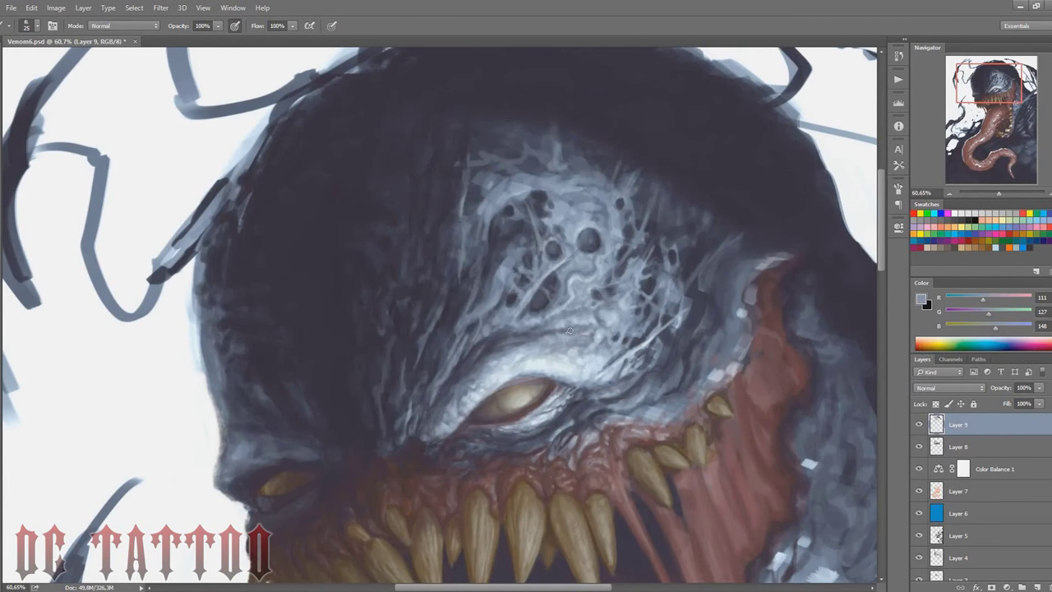
# Step: Paint a thin dark vein down the forehead, then sample pale, mid and dark forehead tones
pyautogui.keyDown('alt'); pyautogui.click(479, 76); pyautogui.keyUp('alt')
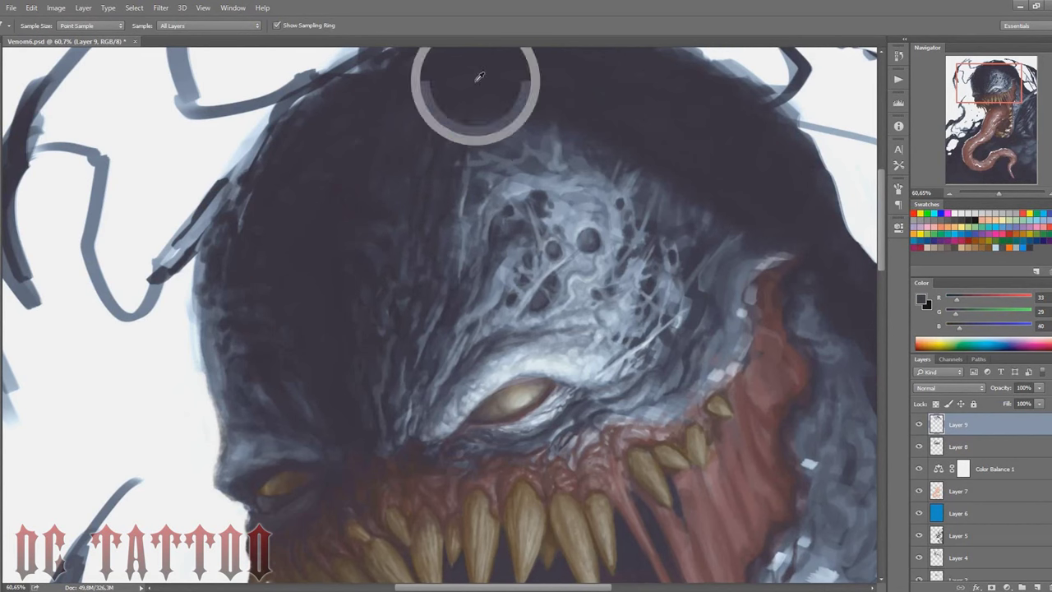
pyautogui.moveTo(464, 169)
pyautogui.mouseDown()
pyautogui.moveTo(454, 266)
pyautogui.moveTo(534, 137)
pyautogui.mouseUp()
pyautogui.press('alt')
pyautogui.keyDown('alt'); pyautogui.click(559, 267); pyautogui.keyUp('alt')
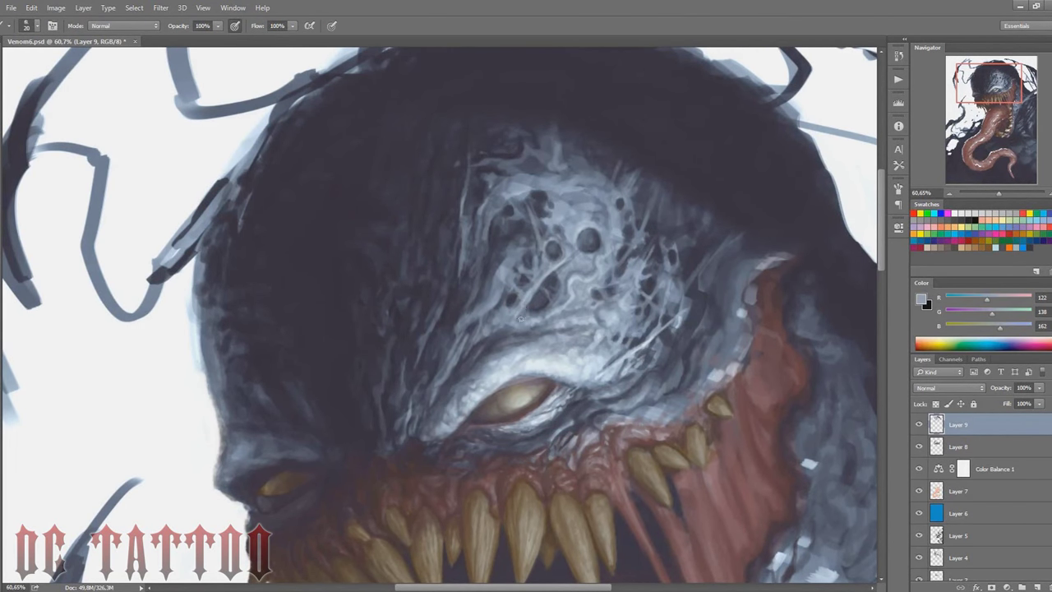
pyautogui.keyDown('alt'); pyautogui.click(589, 240); pyautogui.keyUp('alt')
pyautogui.keyDown('alt'); pyautogui.click(588, 221); pyautogui.keyUp('alt')
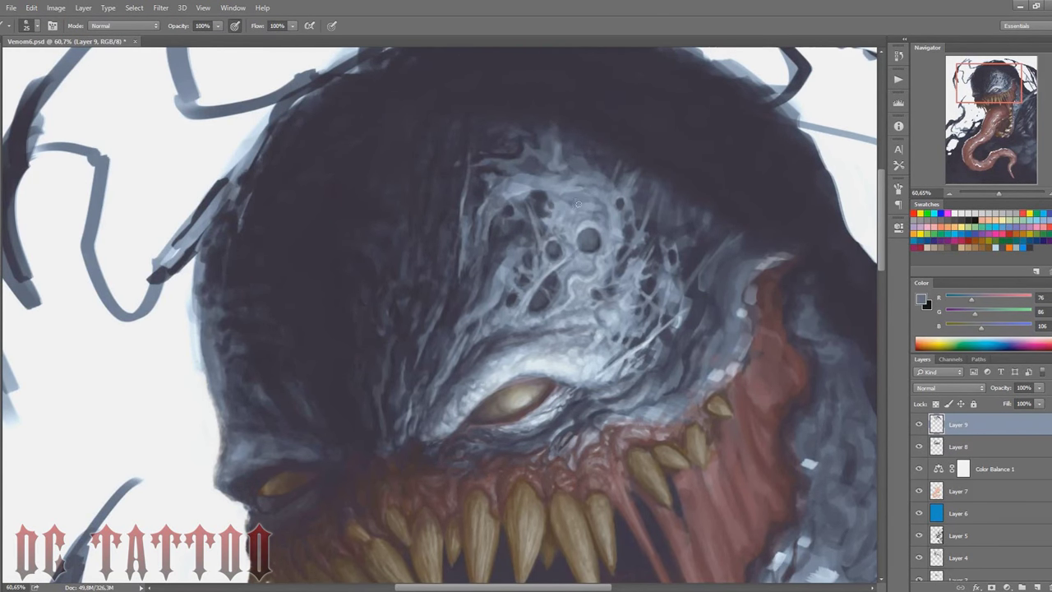
pyautogui.press('[')
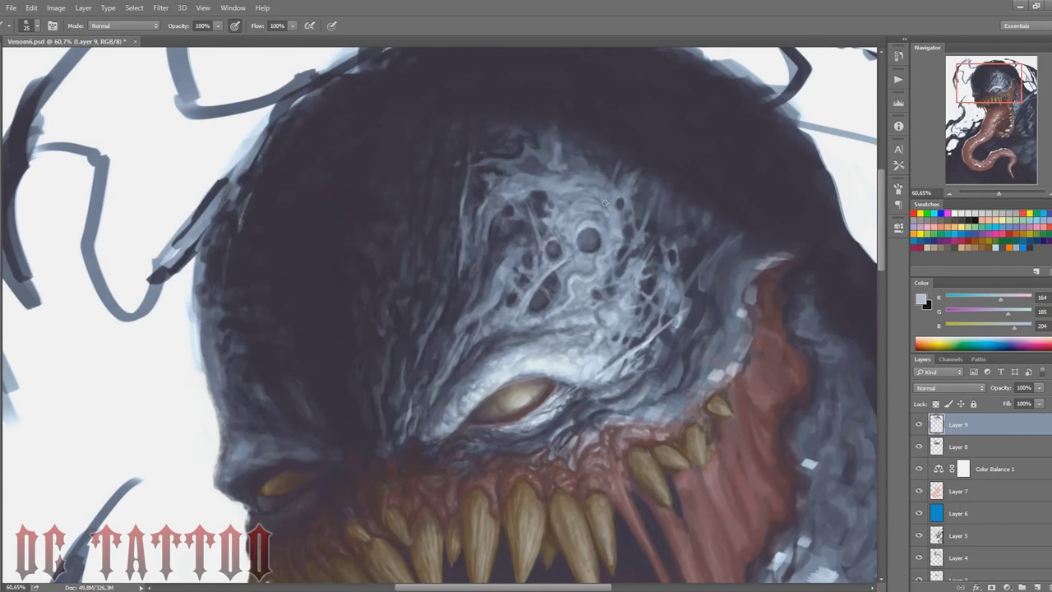
pyautogui.keyDown('alt'); pyautogui.click(591, 245); pyautogui.keyUp('alt')
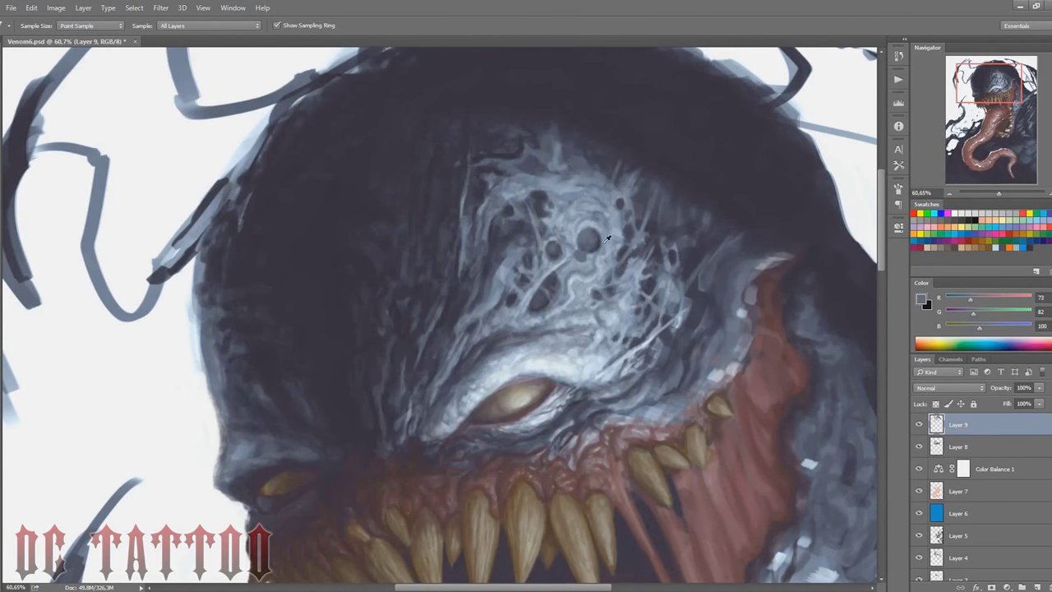
pyautogui.keyDown('alt'); pyautogui.click(580, 235); pyautogui.keyUp('alt')
pyautogui.keyDown('alt'); pyautogui.click(578, 247); pyautogui.keyUp('alt')
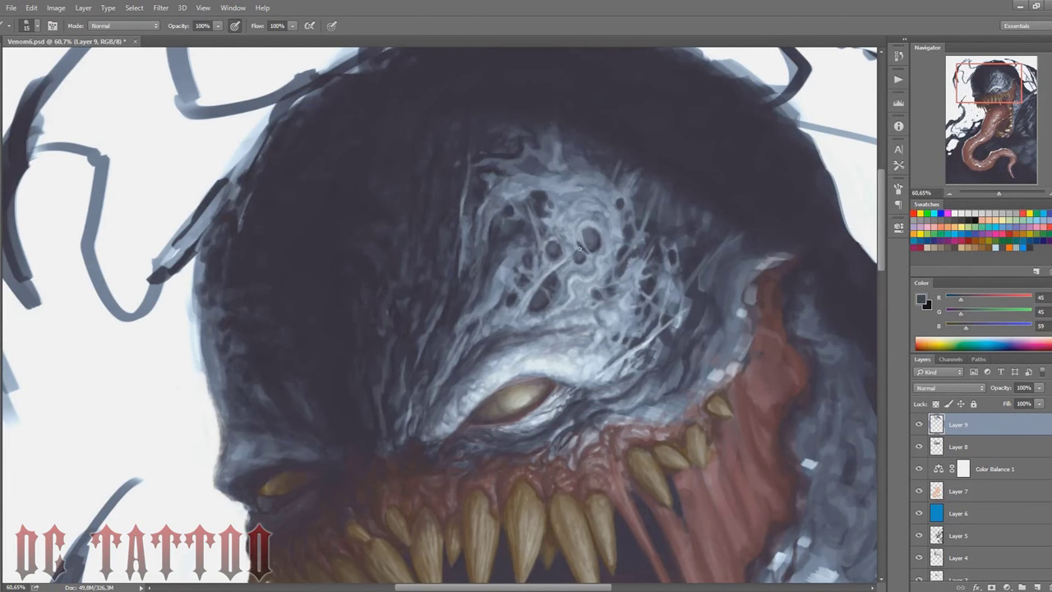
# Step: Resample grey-blue mid-tones and near-black, purple-black shadows from the head while resizing the brush
pyautogui.press(']')
pyautogui.keyDown('alt'); pyautogui.click(569, 260); pyautogui.keyUp('alt')
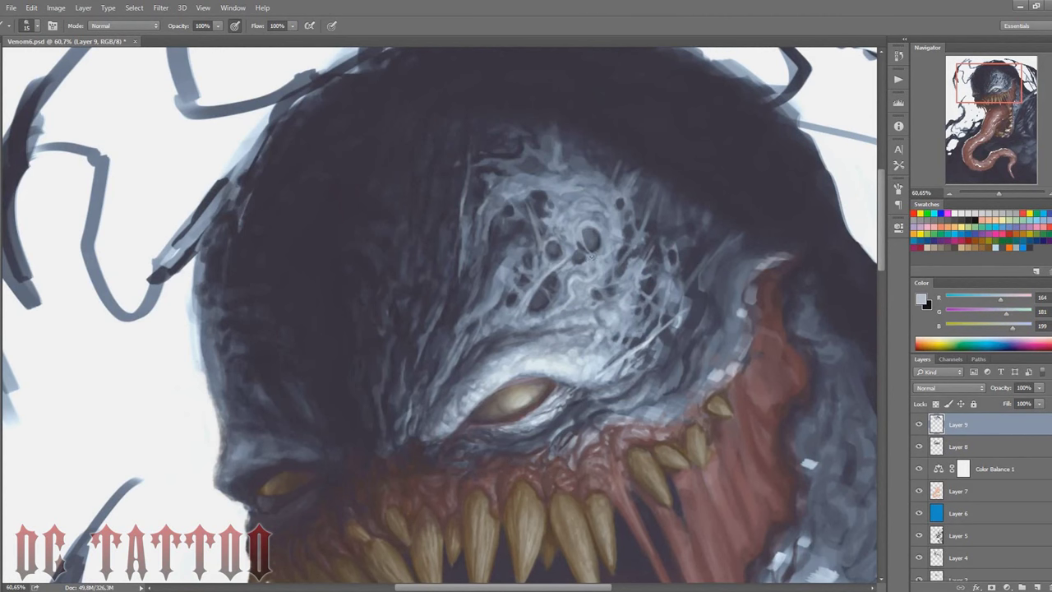
pyautogui.keyDown('alt'); pyautogui.click(589, 253); pyautogui.keyUp('alt')
pyautogui.press('[')
pyautogui.press('[')
pyautogui.keyDown('alt'); pyautogui.click(569, 223); pyautogui.keyUp('alt')
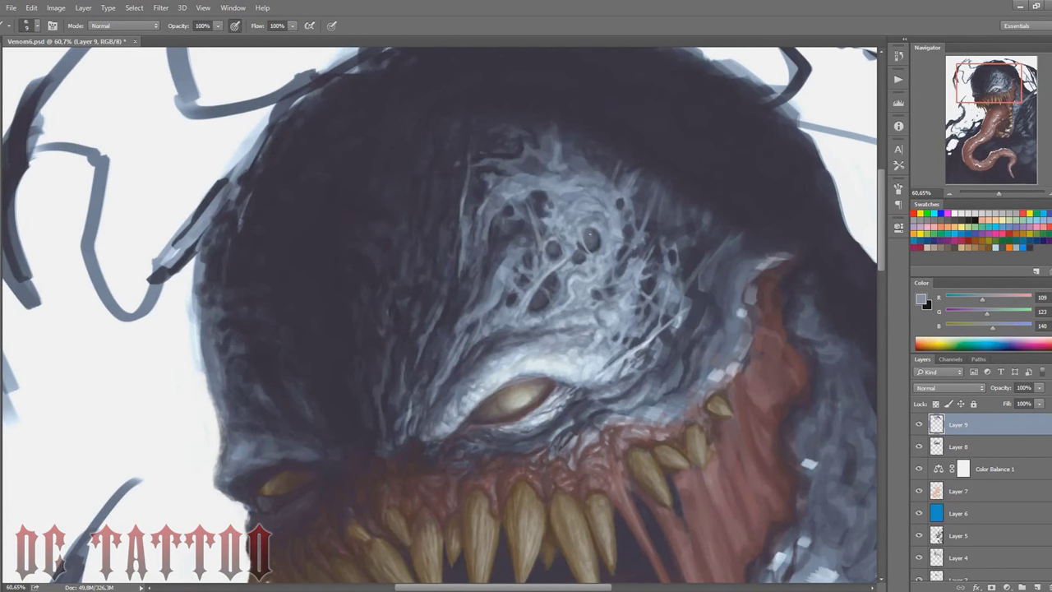
pyautogui.keyDown('alt'); pyautogui.click(586, 226); pyautogui.keyUp('alt')
pyautogui.press(']')
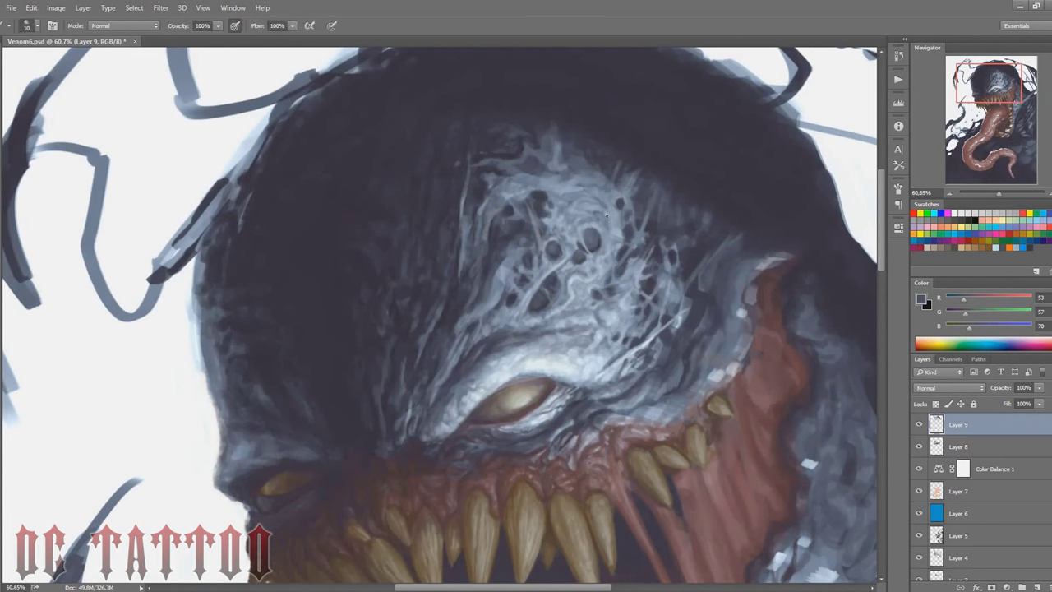
pyautogui.keyDown('alt'); pyautogui.click(517, 223); pyautogui.keyUp('alt')
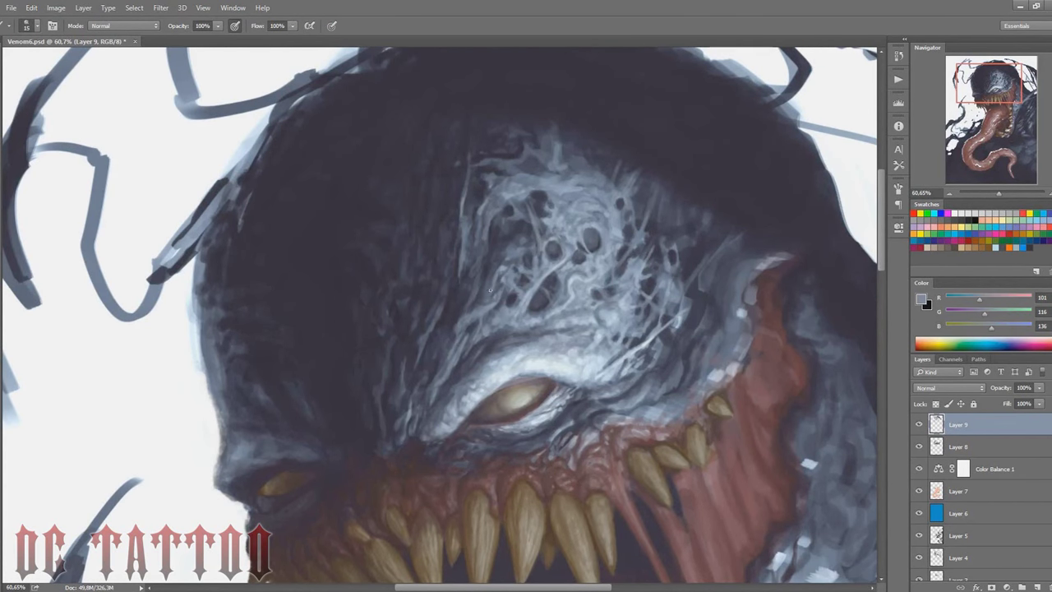
pyautogui.keyDown('alt'); pyautogui.click(518, 245); pyautogui.keyUp('alt')
pyautogui.press(']')
pyautogui.press(']')
pyautogui.press(']')
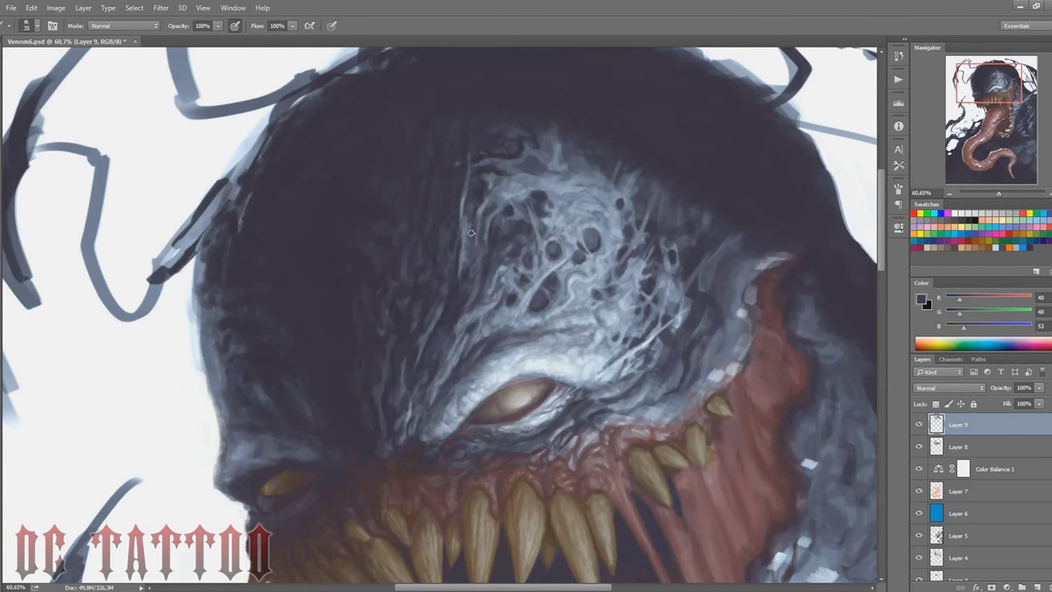
pyautogui.keyDown('alt'); pyautogui.click(470, 234); pyautogui.keyUp('alt')
pyautogui.press(']')
pyautogui.press(']')
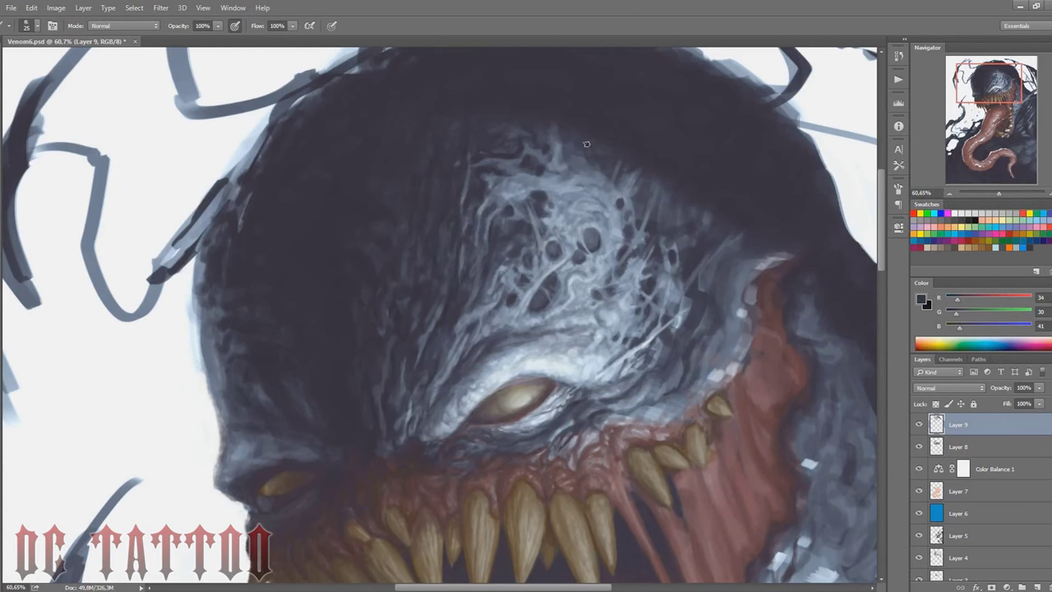
# Step: Paint dark grey shadow strokes over the forehead using tones sampled beside it
pyautogui.keyDown('alt'); pyautogui.click(595, 177); pyautogui.keyUp('alt')
pyautogui.press(']')
pyautogui.press(']')
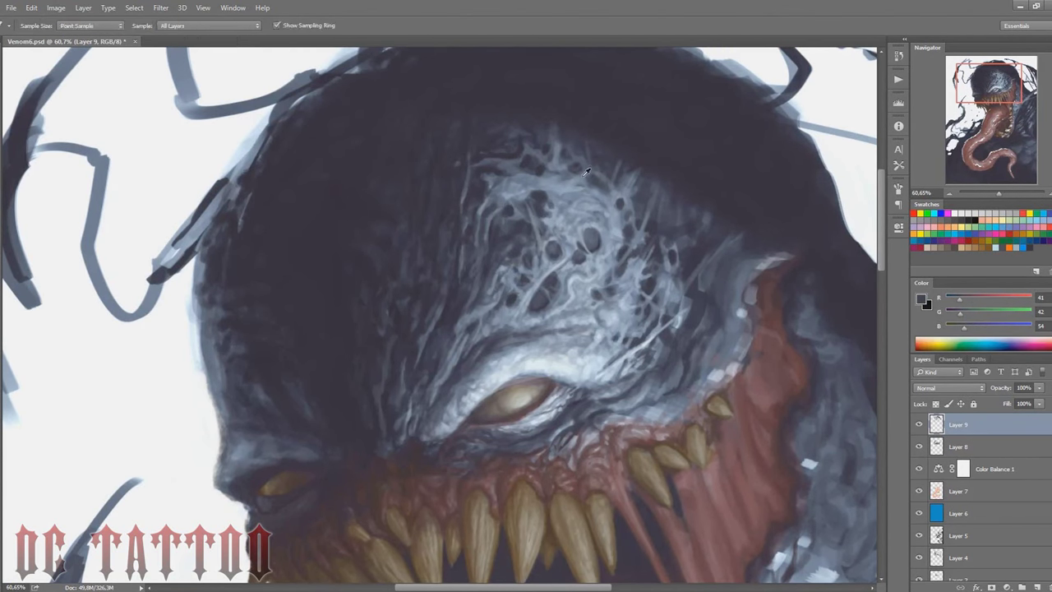
pyautogui.keyDown('alt'); pyautogui.click(585, 187); pyautogui.keyUp('alt')
pyautogui.press('[')
pyautogui.press('[')
pyautogui.press('[')
pyautogui.keyDown('alt'); pyautogui.click(571, 182); pyautogui.keyUp('alt')
pyautogui.press(']')
pyautogui.press(']')
pyautogui.press(']')
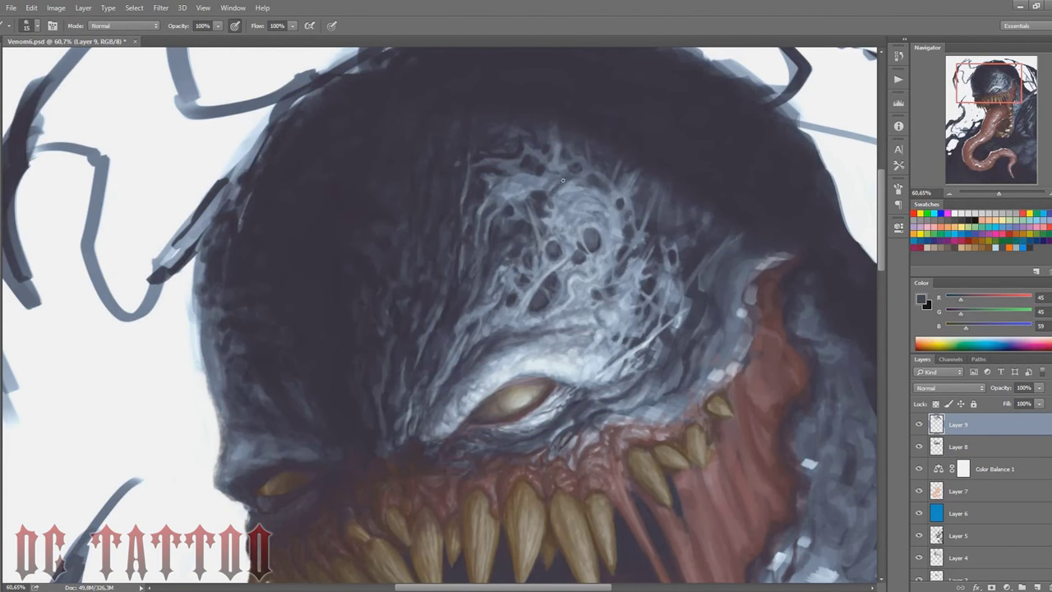
pyautogui.moveTo(579, 177)
pyautogui.mouseDown()
pyautogui.moveTo(558, 202)
pyautogui.moveTo(606, 201)
pyautogui.moveTo(534, 186)
pyautogui.moveTo(501, 193)
pyautogui.moveTo(575, 131)
pyautogui.mouseUp()
pyautogui.keyDown('alt'); pyautogui.click(526, 174); pyautogui.keyUp('alt')
pyautogui.press(']')
pyautogui.press(']')
pyautogui.press(']')
pyautogui.press('[')
pyautogui.press('[')
pyautogui.press('[')
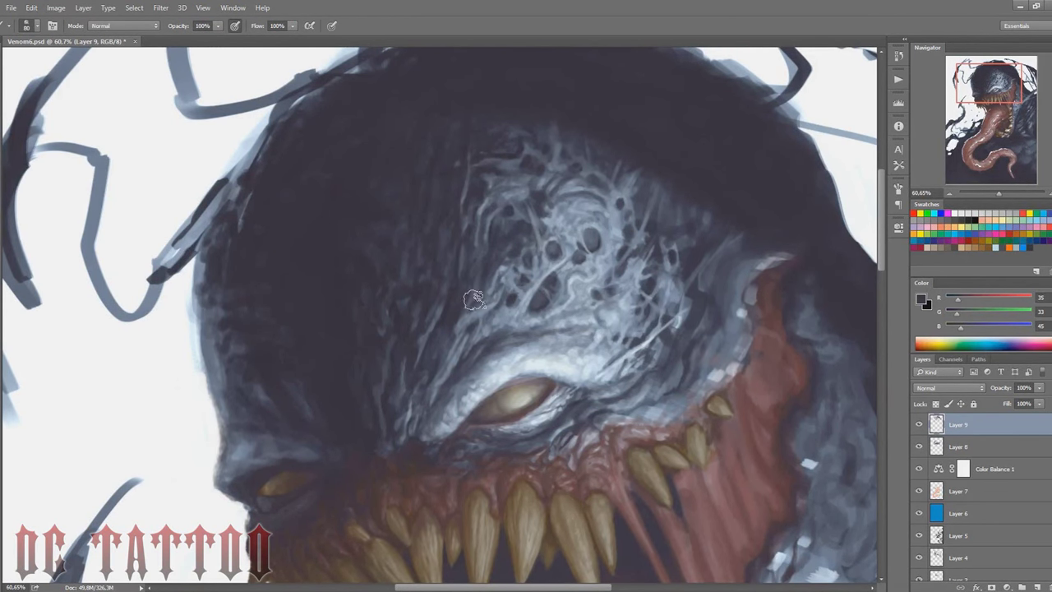
# Step: Sample deep shadow, blue-grey and slate-blue tones from the left side of the head
pyautogui.keyDown('alt'); pyautogui.click(434, 189); pyautogui.keyUp('alt')
pyautogui.keyDown('alt'); pyautogui.click(503, 253); pyautogui.keyUp('alt')
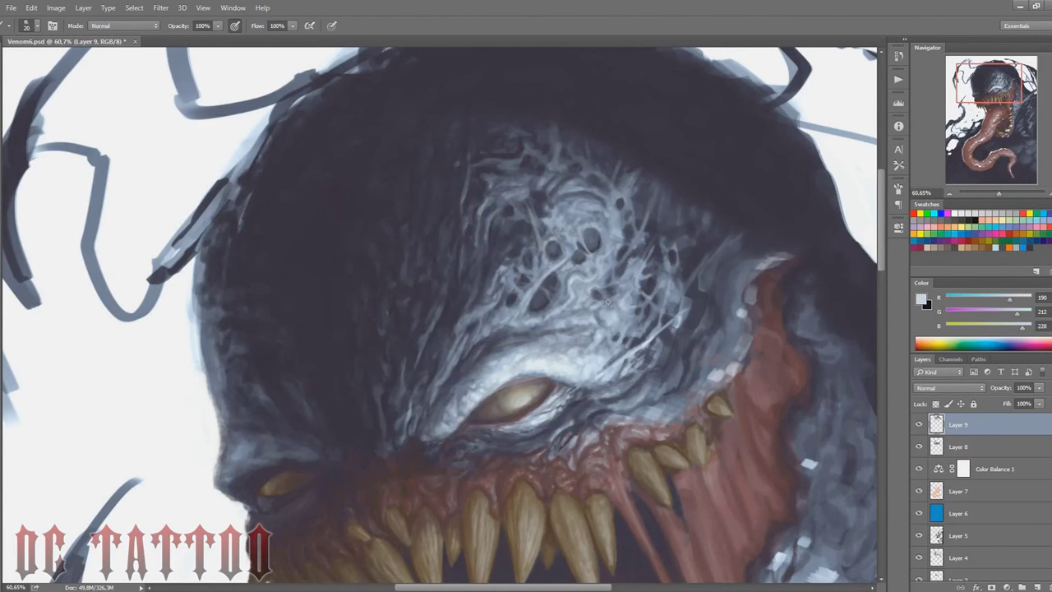
pyautogui.press(']')
pyautogui.press(']')
pyautogui.press(']')
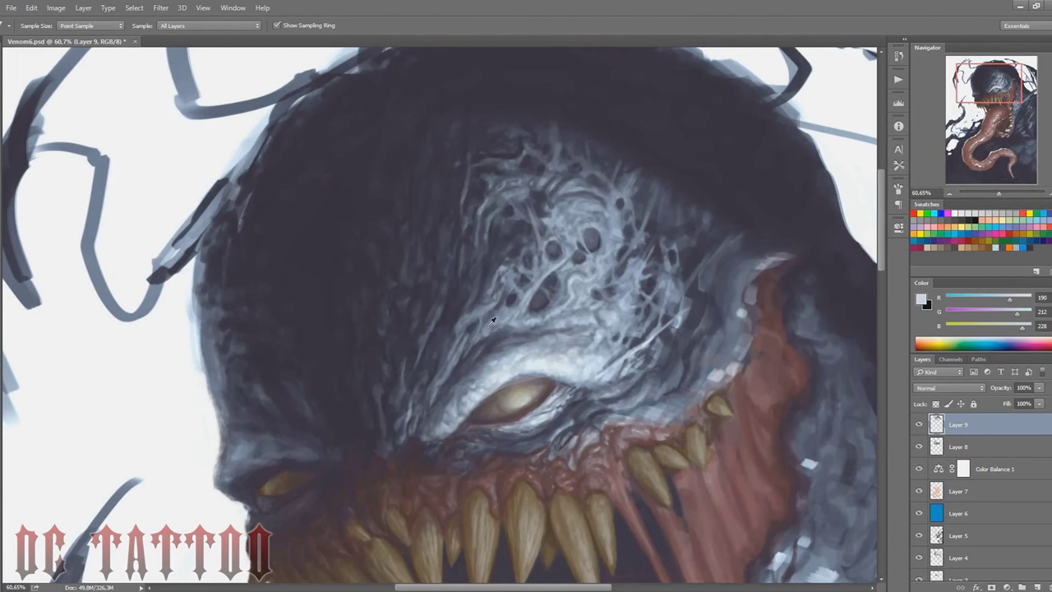
pyautogui.keyDown('alt'); pyautogui.click(407, 308); pyautogui.keyUp('alt')
pyautogui.press('[')
pyautogui.press('[')
pyautogui.press('[')
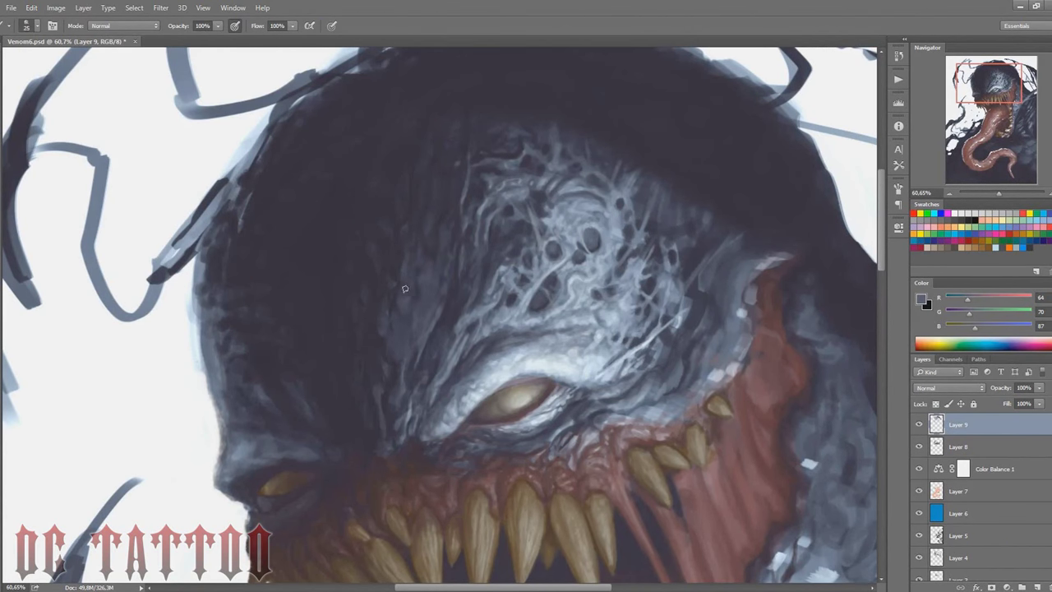
pyautogui.keyDown('alt'); pyautogui.click(415, 304); pyautogui.keyUp('alt')
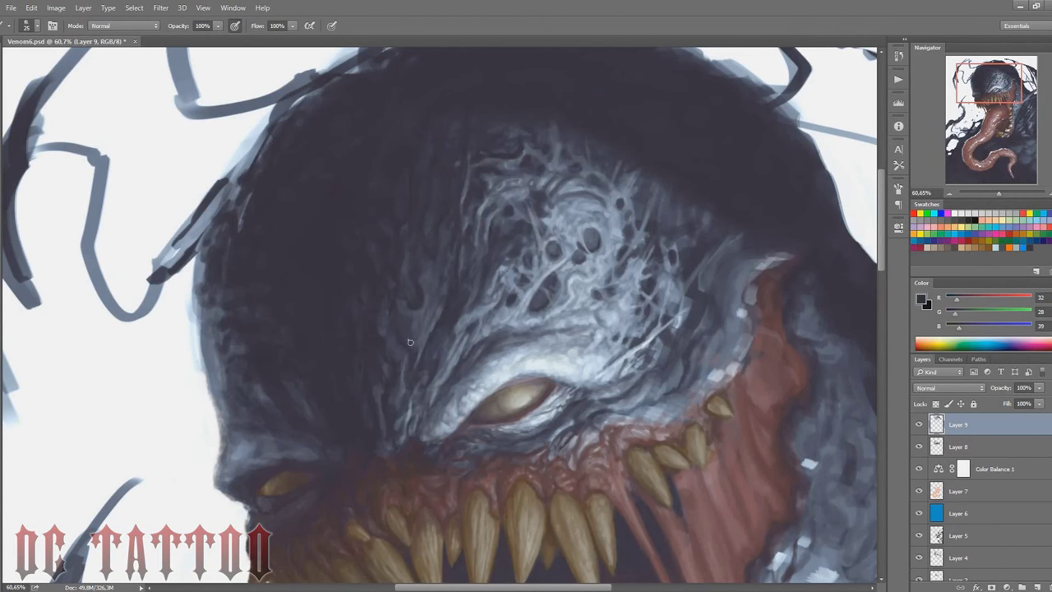
pyautogui.keyDown('alt'); pyautogui.click(486, 301); pyautogui.keyUp('alt')
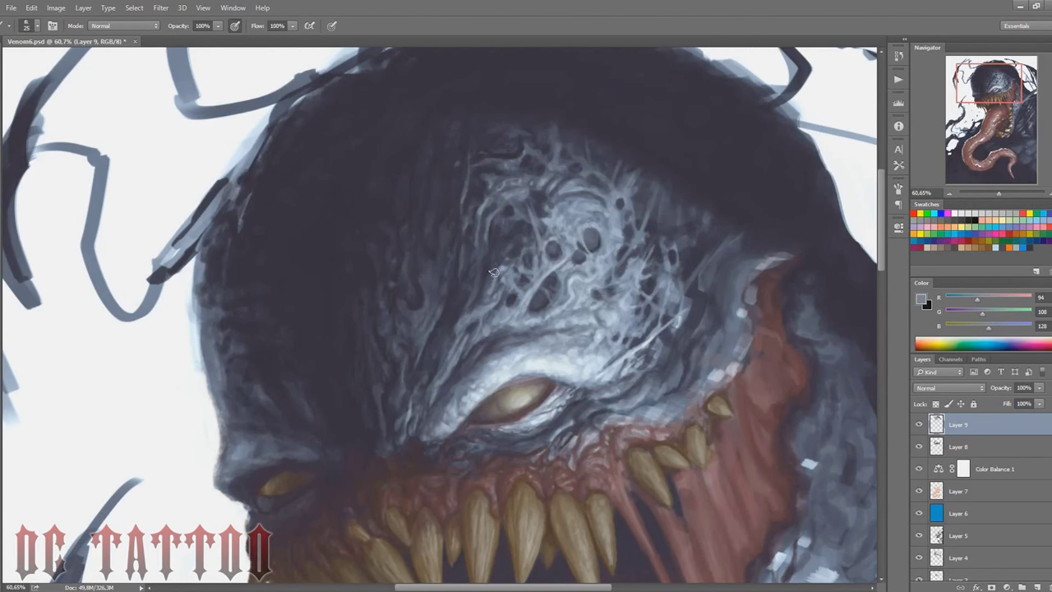
pyautogui.press(']')
pyautogui.press(']')
pyautogui.press(']')
pyautogui.keyDown('alt'); pyautogui.click(420, 292); pyautogui.keyUp('alt')
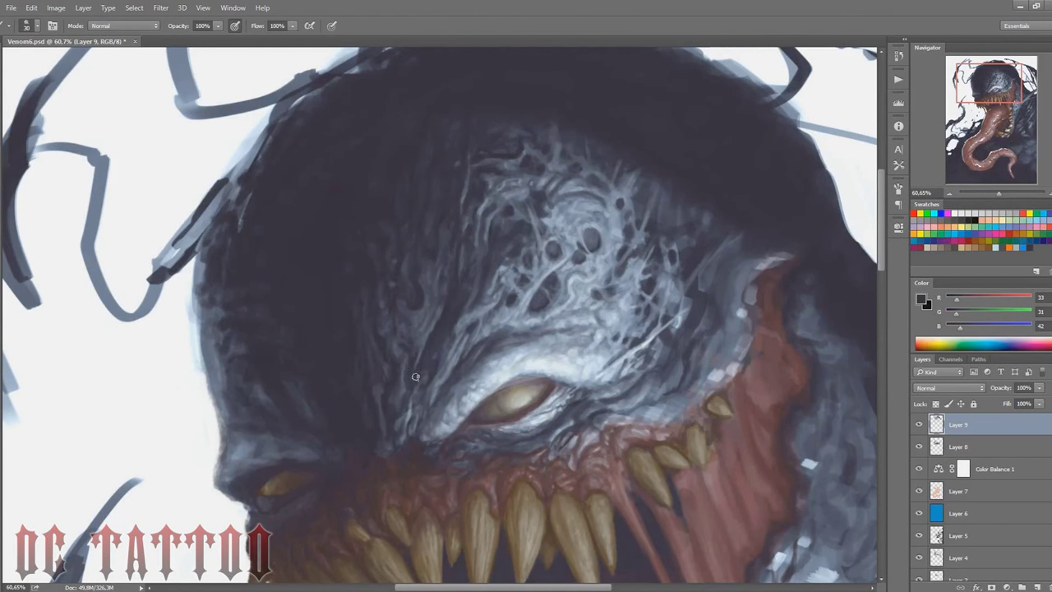
# Step: Dab shadow near the eyelid and pick up purple-black and reddish-brown darks near the gums
pyautogui.keyDown('alt'); pyautogui.click(450, 430); pyautogui.keyUp('alt')
pyautogui.press(']')
pyautogui.press(']')
pyautogui.press(']')
pyautogui.press('[')
pyautogui.press('[')
pyautogui.press('[')
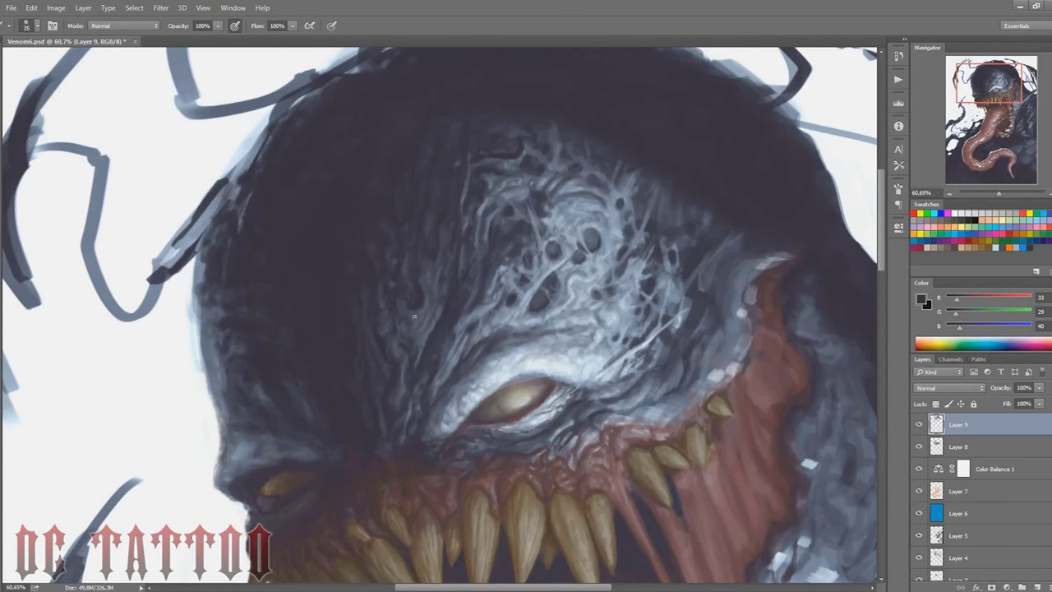
pyautogui.keyDown('alt'); pyautogui.click(399, 289); pyautogui.keyUp('alt')
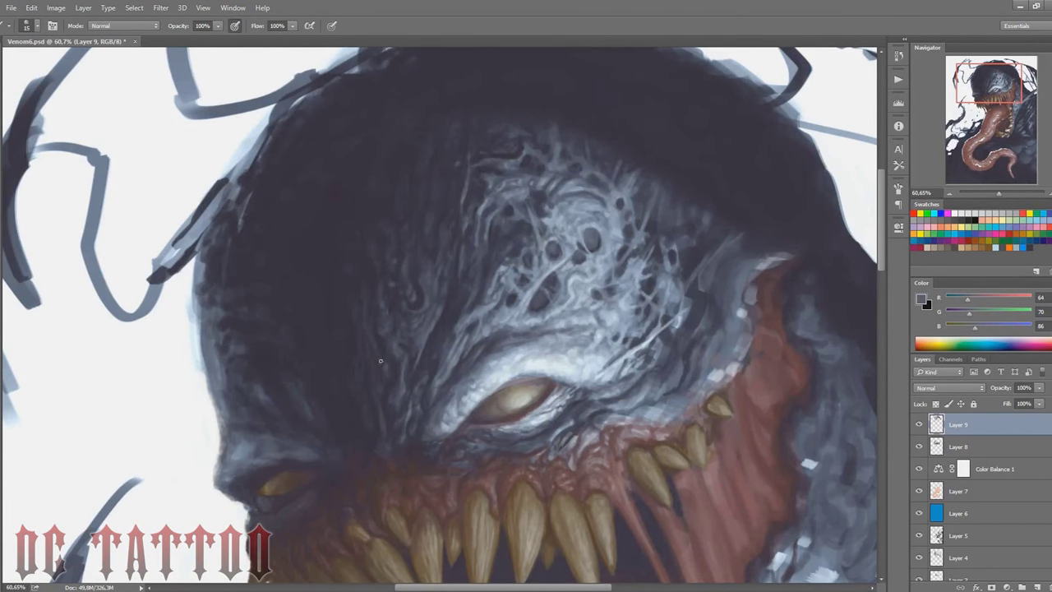
pyautogui.keyDown('alt'); pyautogui.click(371, 389); pyautogui.keyUp('alt')
pyautogui.press('[')
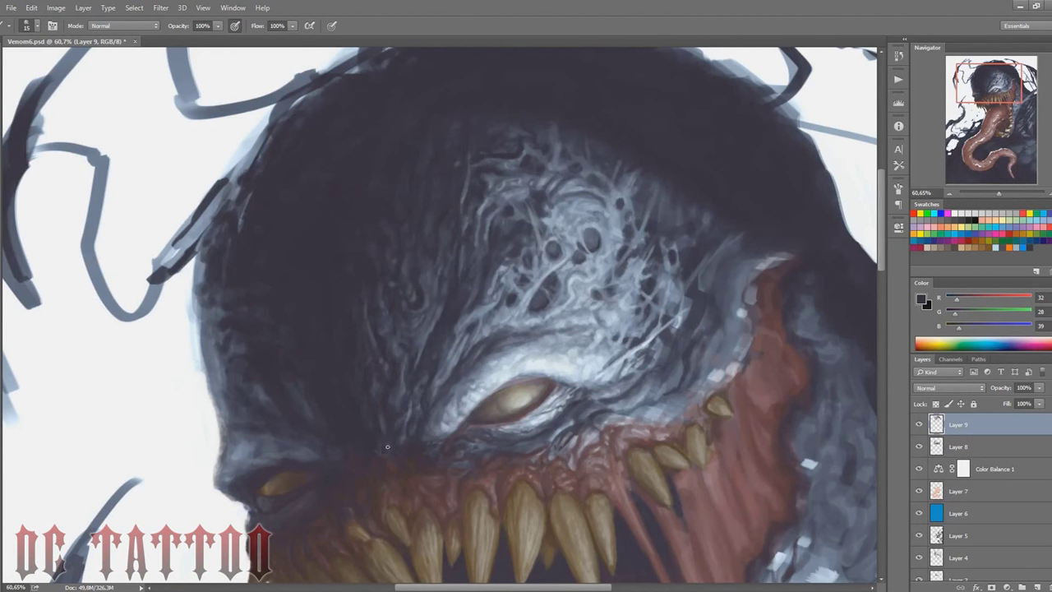
pyautogui.keyDown('alt'); pyautogui.click(376, 462); pyautogui.keyUp('alt')
pyautogui.press('[')
pyautogui.press('[')
pyautogui.keyDown('alt'); pyautogui.click(393, 524); pyautogui.keyUp('alt')
# Step: Paint dark strokes along the cheek edge beside the gums
pyautogui.moveTo(746, 286); pyautogui.dragTo(613, 323)
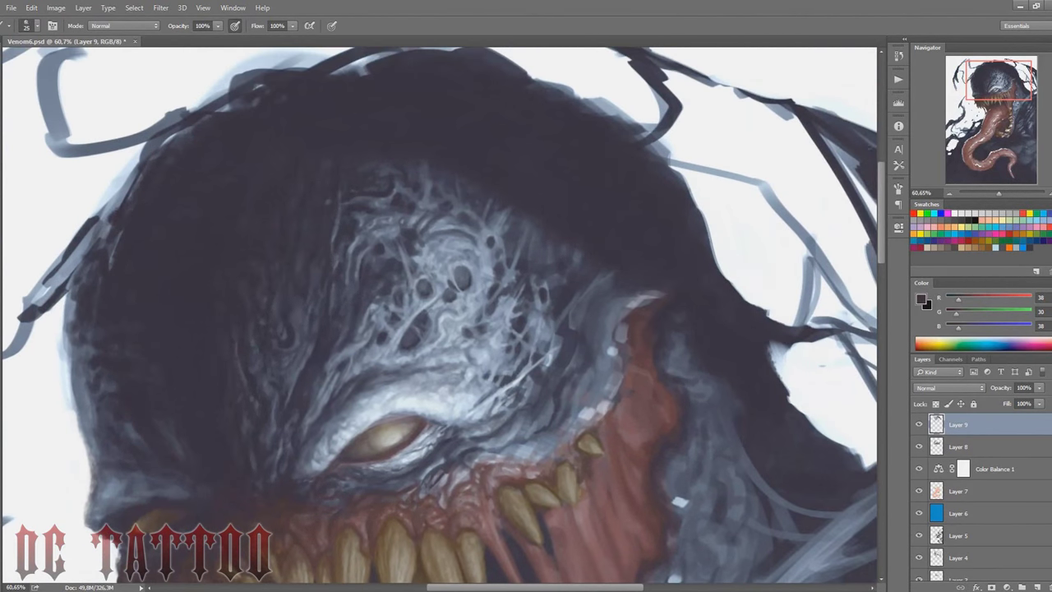
pyautogui.moveTo(612, 387)
pyautogui.mouseDown()
pyautogui.moveTo(614, 322)
pyautogui.moveTo(579, 411)
pyautogui.moveTo(597, 346)
pyautogui.moveTo(599, 393)
pyautogui.mouseUp()
pyautogui.press('[')
pyautogui.press('[')
pyautogui.press('[')
pyautogui.keyDown('alt'); pyautogui.click(612, 376); pyautogui.keyUp('alt')
pyautogui.press('[')
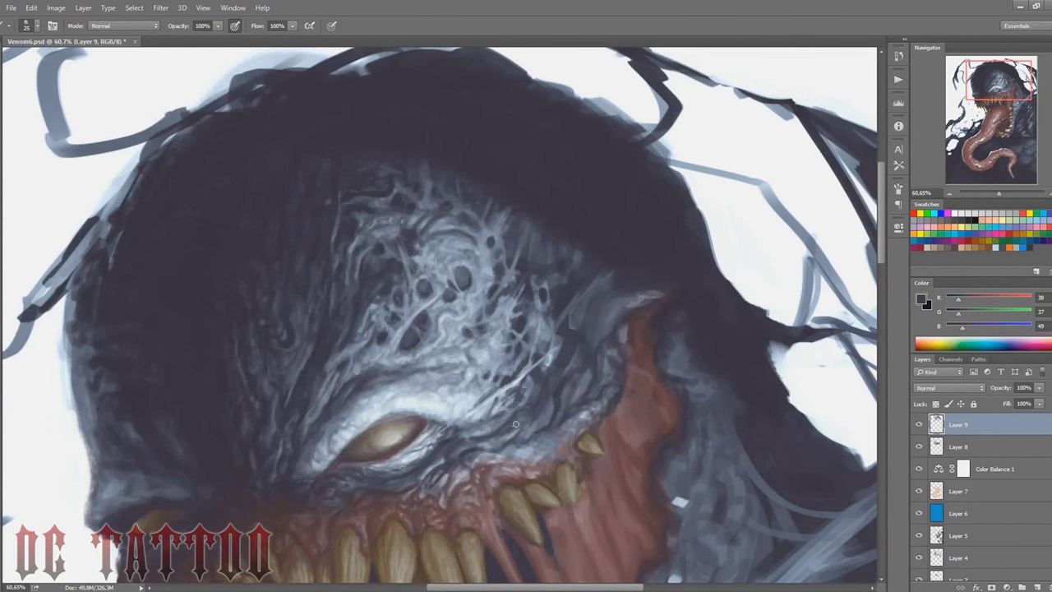
pyautogui.keyDown('alt'); pyautogui.click(509, 425); pyautogui.keyUp('alt')
pyautogui.keyDown('alt'); pyautogui.click(517, 436); pyautogui.keyUp('alt')
pyautogui.press(']')
pyautogui.press(']')
pyautogui.keyDown('alt'); pyautogui.click(528, 430); pyautogui.keyUp('alt')
pyautogui.press(']')
pyautogui.moveTo(585, 418); pyautogui.dragTo(616, 353)
# Step: Add light blue-grey highlight strokes along the cheek edge, then sample darker cheek and gum tones
pyautogui.press(']')
pyautogui.keyDown('alt'); pyautogui.click(512, 436); pyautogui.keyUp('alt')
pyautogui.moveTo(594, 416); pyautogui.dragTo(616, 386)
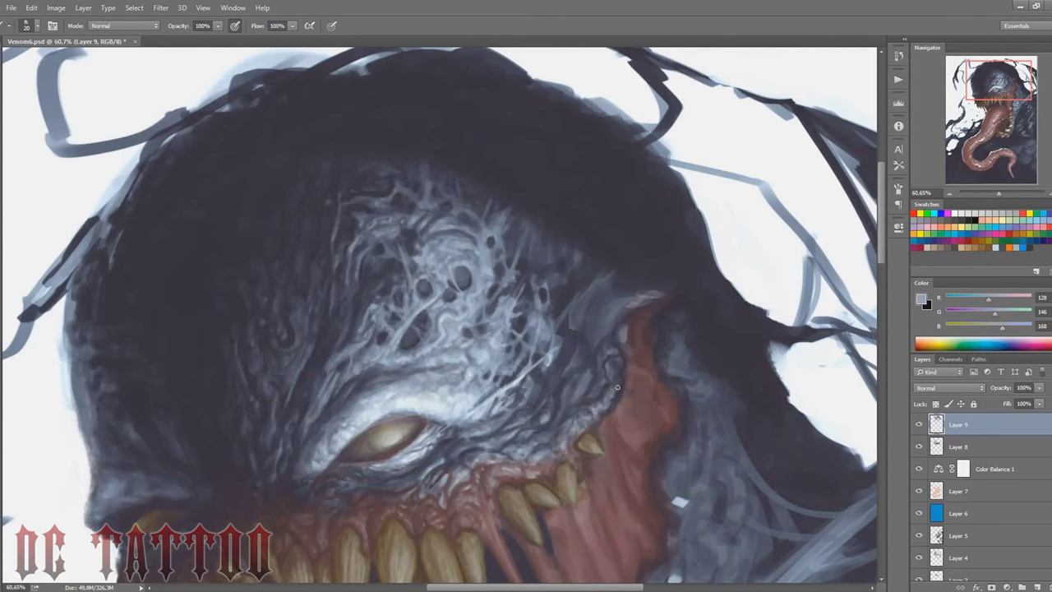
pyautogui.moveTo(609, 345); pyautogui.dragTo(631, 305)
pyautogui.keyDown('alt'); pyautogui.click(697, 242); pyautogui.keyUp('alt')
pyautogui.press(']')
pyautogui.press(']')
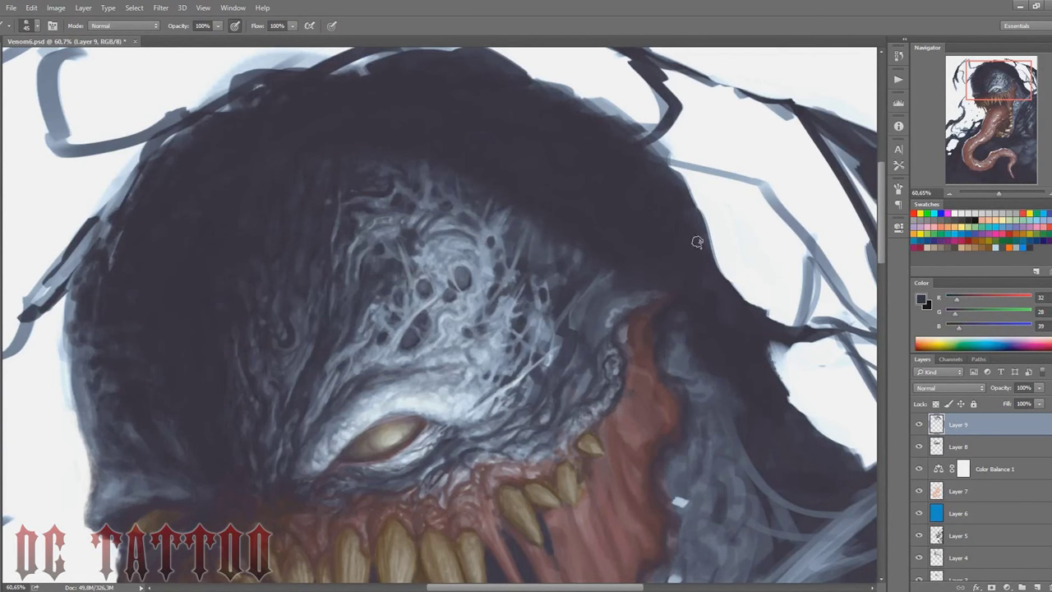
pyautogui.press(']')
pyautogui.press('[')
pyautogui.press('[')
pyautogui.press('[')
pyautogui.press('[')
pyautogui.keyDown('alt'); pyautogui.click(587, 354); pyautogui.keyUp('alt')
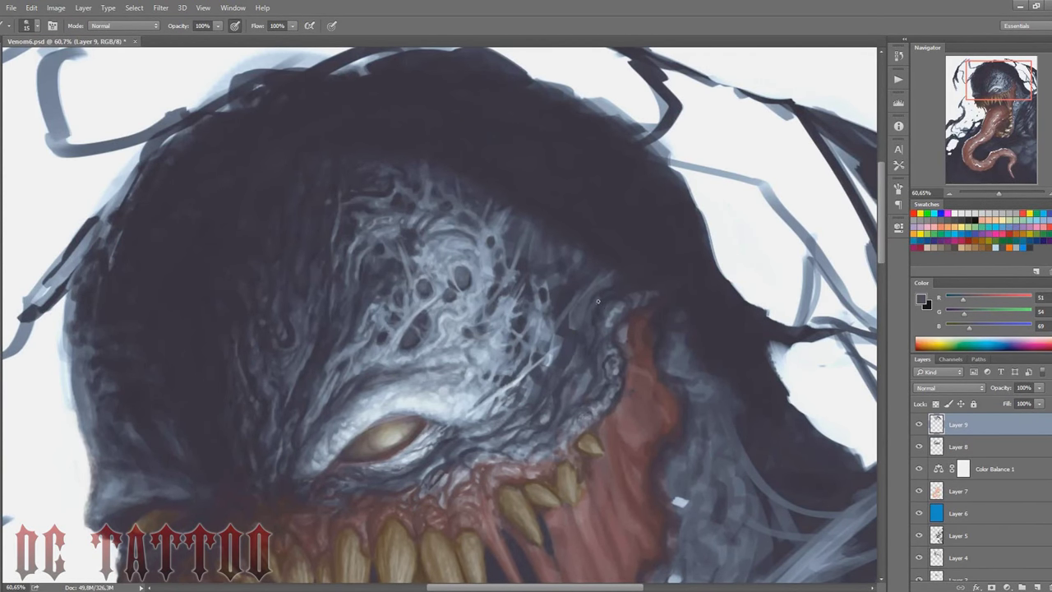
pyautogui.keyDown('alt'); pyautogui.click(632, 362); pyautogui.keyUp('alt')
# Step: Pick bluish-grey, dark shadow and grey-blue midtones near the cheek and upper head
pyautogui.press('i')
pyautogui.press('b')
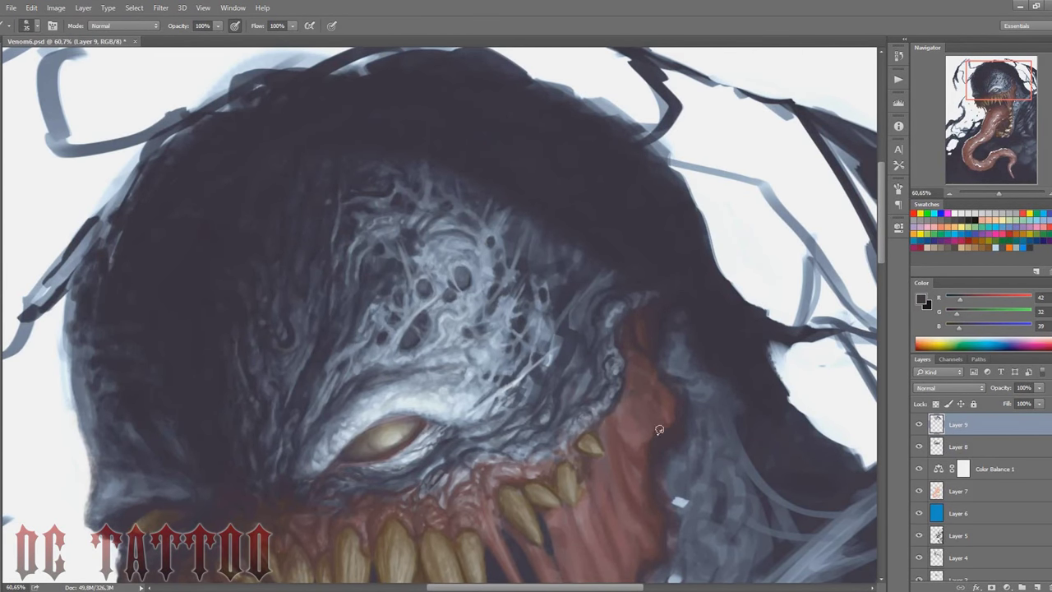
pyautogui.press('[')
pyautogui.keyDown('alt'); pyautogui.click(620, 372); pyautogui.keyUp('alt')
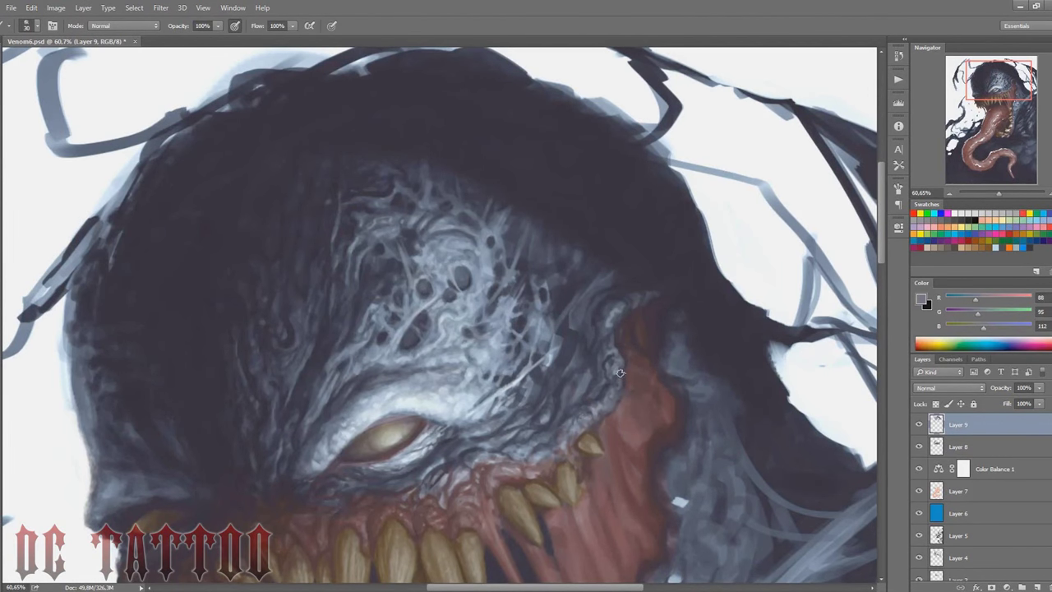
pyautogui.press(']')
pyautogui.press(']')
pyautogui.keyDown('alt'); pyautogui.click(612, 316); pyautogui.keyUp('alt')
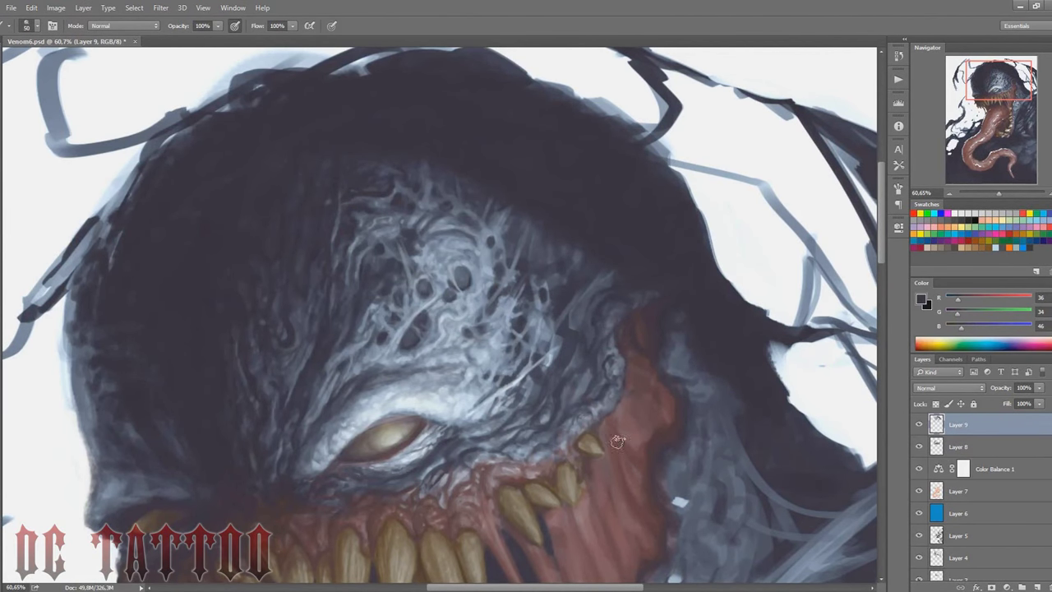
pyautogui.moveTo(994, 78); pyautogui.dragTo(995, 86)
pyautogui.press('[')
pyautogui.keyDown('alt'); pyautogui.click(611, 240); pyautogui.keyUp('alt')
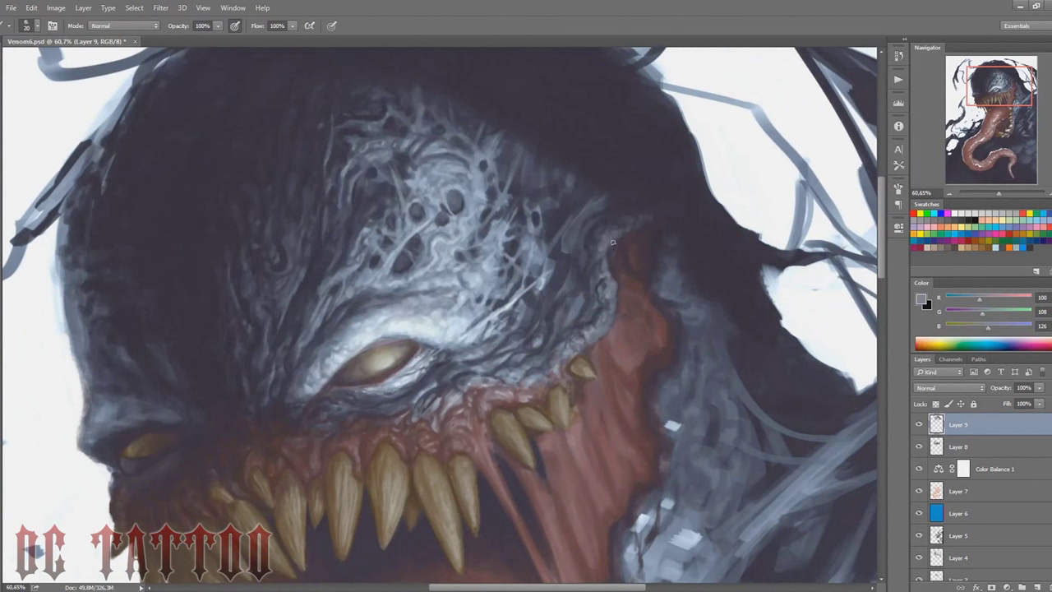
# Step: Paint light strokes on the cheek beside the mouth and sample pale grey-blue highlights
pyautogui.moveTo(587, 264); pyautogui.dragTo(582, 305)
pyautogui.moveTo(573, 233); pyautogui.dragTo(554, 291)
pyautogui.keyDown('alt'); pyautogui.click(545, 261); pyautogui.keyUp('alt')
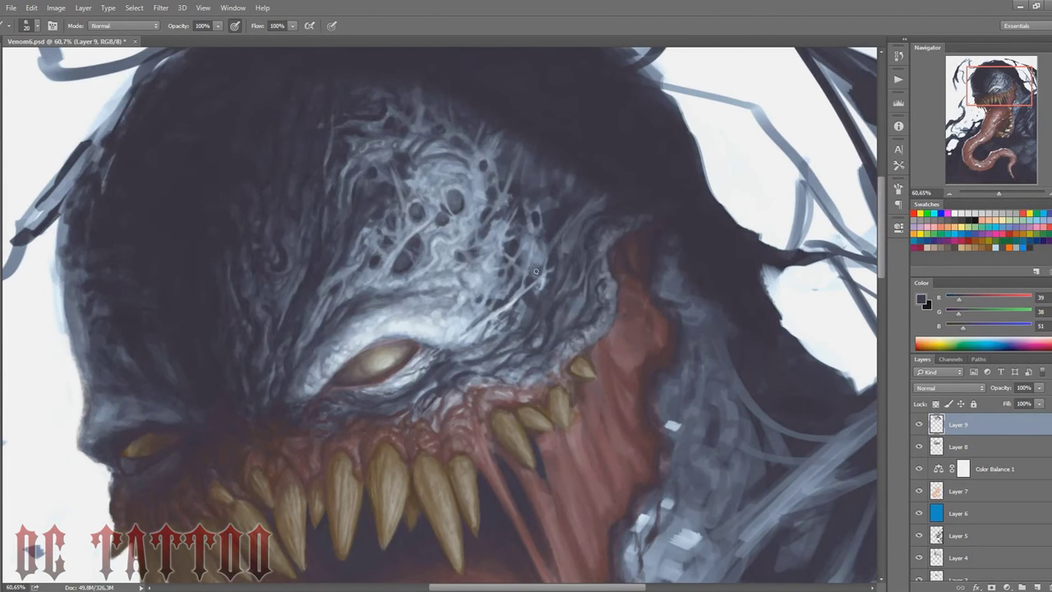
pyautogui.press('[')
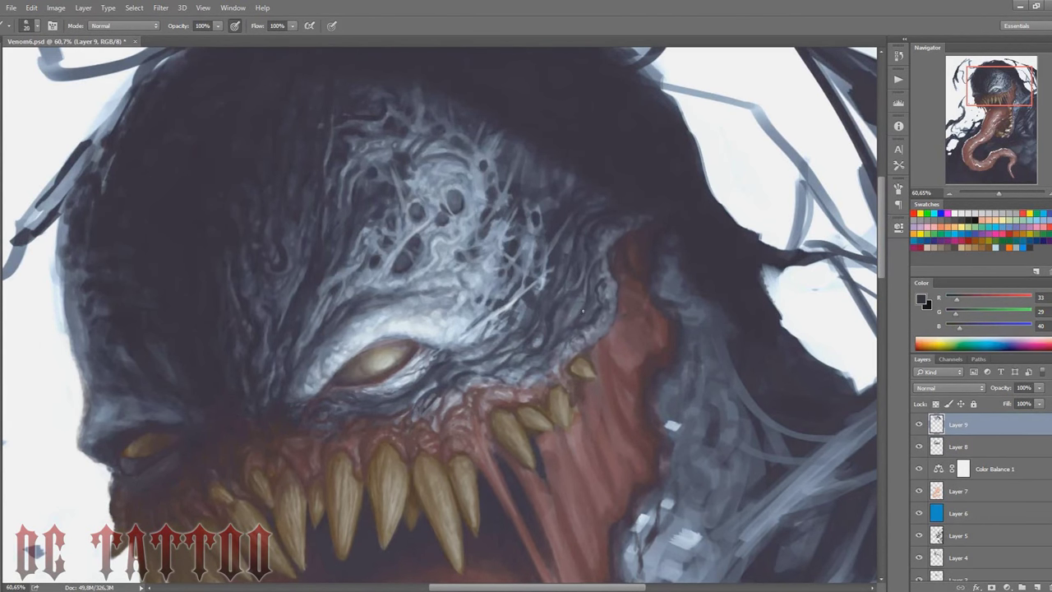
pyautogui.press(']')
pyautogui.keyDown('alt'); pyautogui.click(505, 311); pyautogui.keyUp('alt')
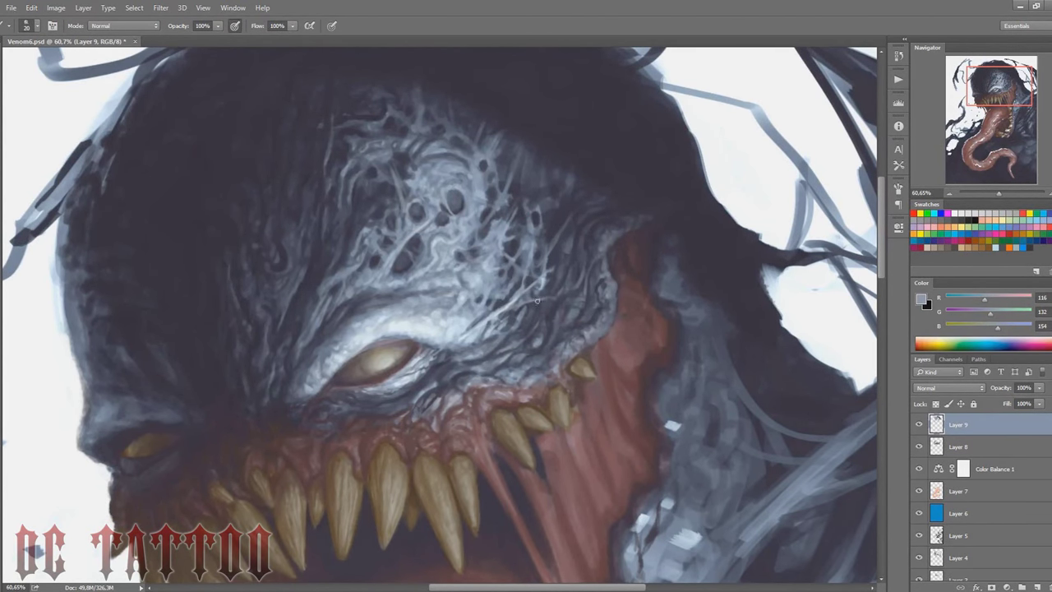
pyautogui.press('[')
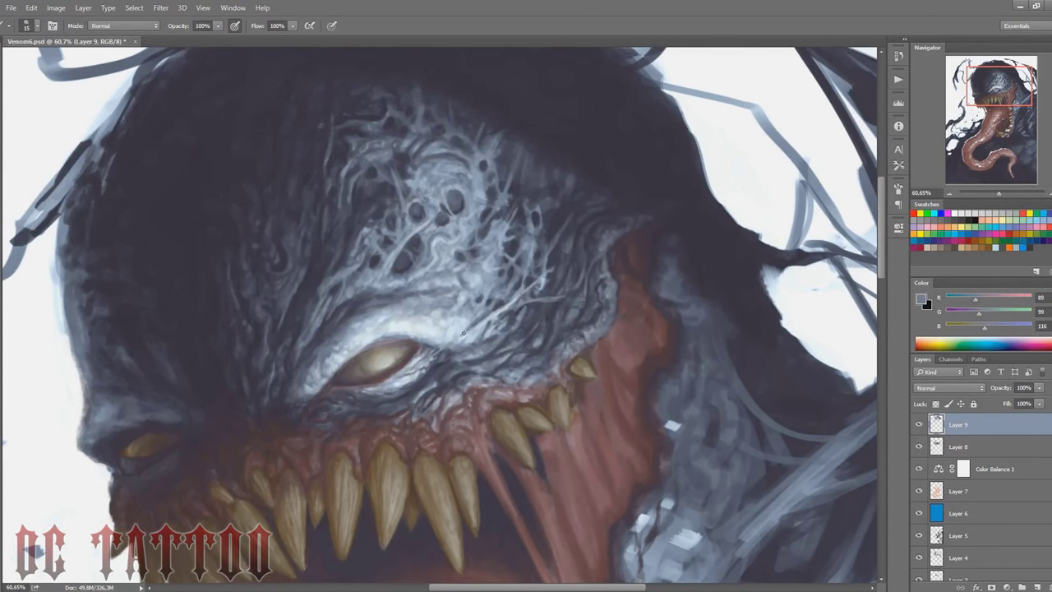
pyautogui.keyDown('alt'); pyautogui.click(488, 317); pyautogui.keyUp('alt')
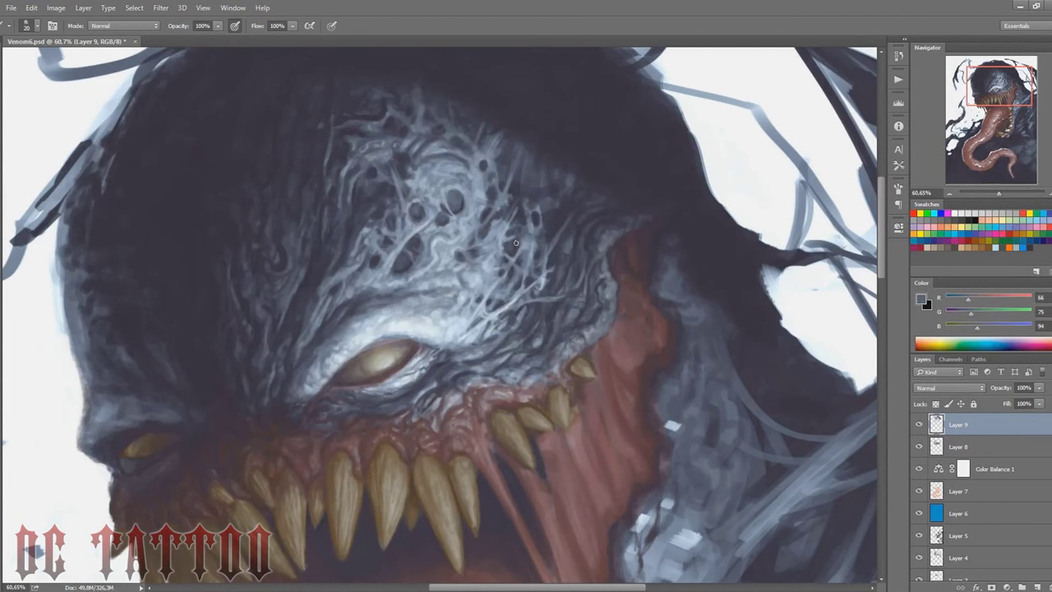
# Step: Sample near-black skin tones and dab dark paint where the forehead meets the cheek
pyautogui.keyDown('alt'); pyautogui.click(556, 216); pyautogui.keyUp('alt')
pyautogui.keyDown('alt'); pyautogui.click(576, 162); pyautogui.keyUp('alt')
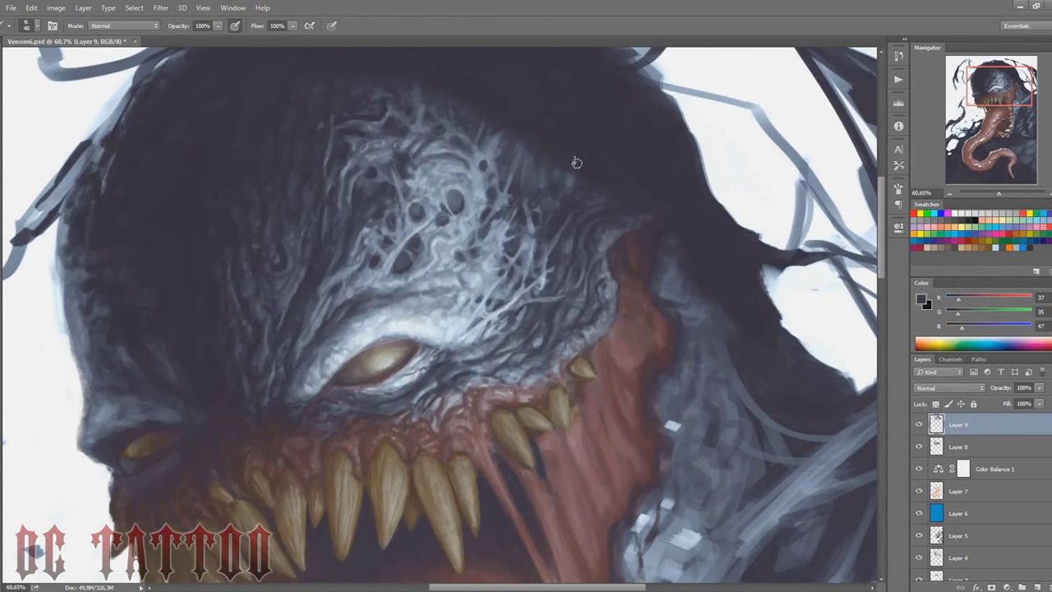
pyautogui.moveTo(607, 279); pyautogui.dragTo(630, 309)
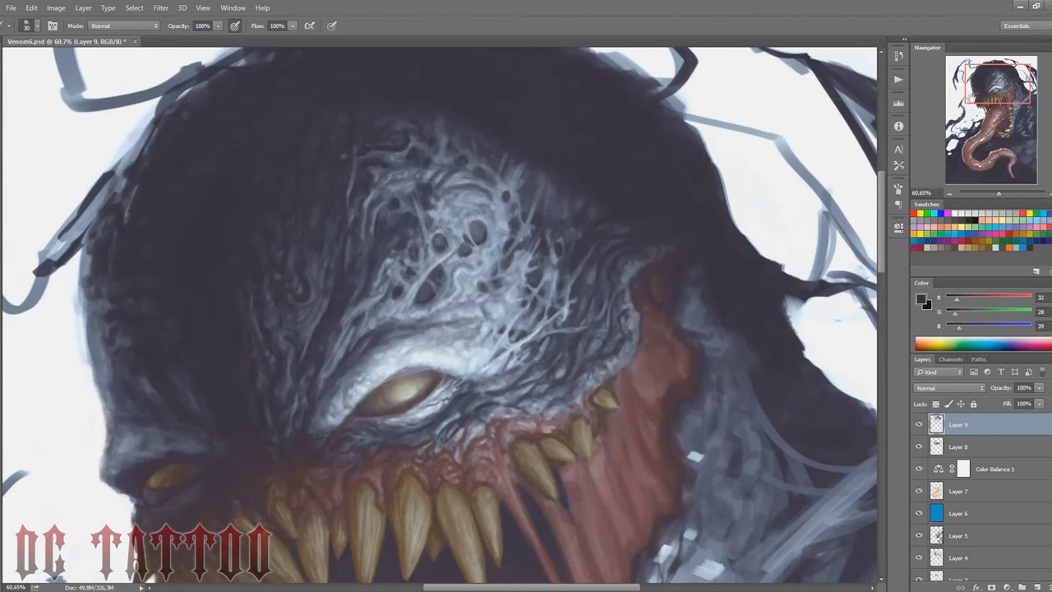
pyautogui.keyDown('alt'); pyautogui.click(630, 310); pyautogui.keyUp('alt')
pyautogui.keyDown('alt'); pyautogui.click(640, 250); pyautogui.keyUp('alt')
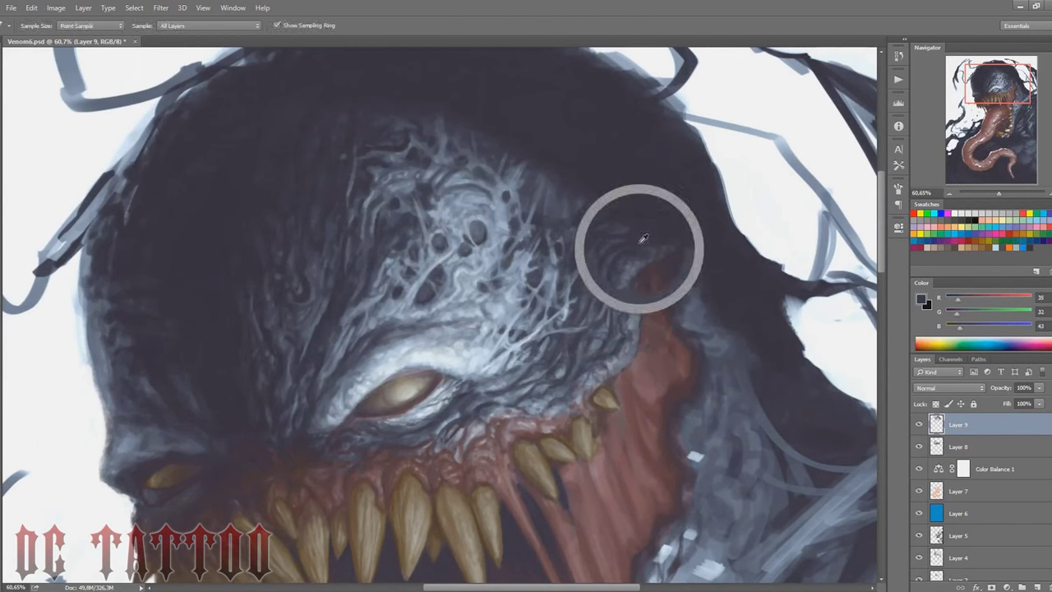
pyautogui.keyDown('alt'); pyautogui.click(658, 284); pyautogui.keyUp('alt')
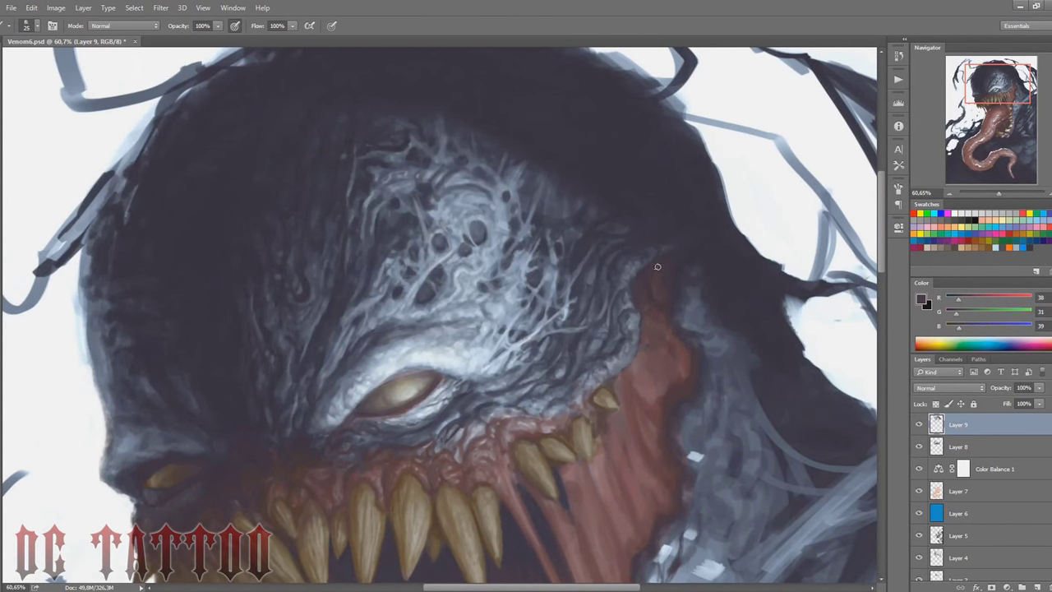
pyautogui.press(']')
pyautogui.keyDown('alt'); pyautogui.click(665, 259); pyautogui.keyUp('alt')
pyautogui.moveTo(559, 424); pyautogui.dragTo(493, 311)
# Step: Sample gum reds and paint a lighter pinkish red over the gum strands
pyautogui.keyDown('alt'); pyautogui.click(489, 311); pyautogui.keyUp('alt')
pyautogui.press('[')
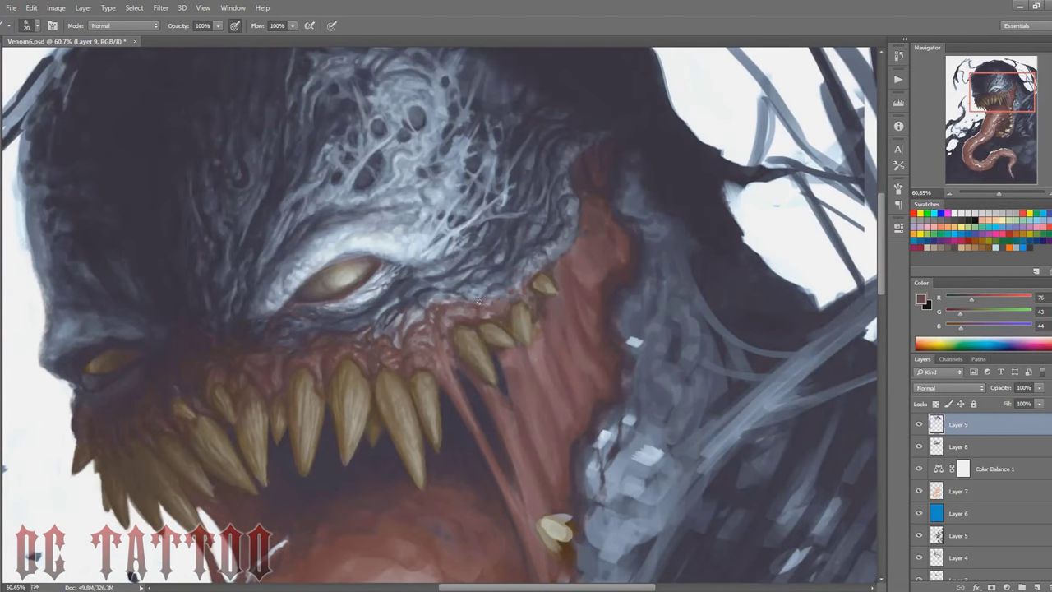
pyautogui.keyDown('alt'); pyautogui.click(483, 322); pyautogui.keyUp('alt')
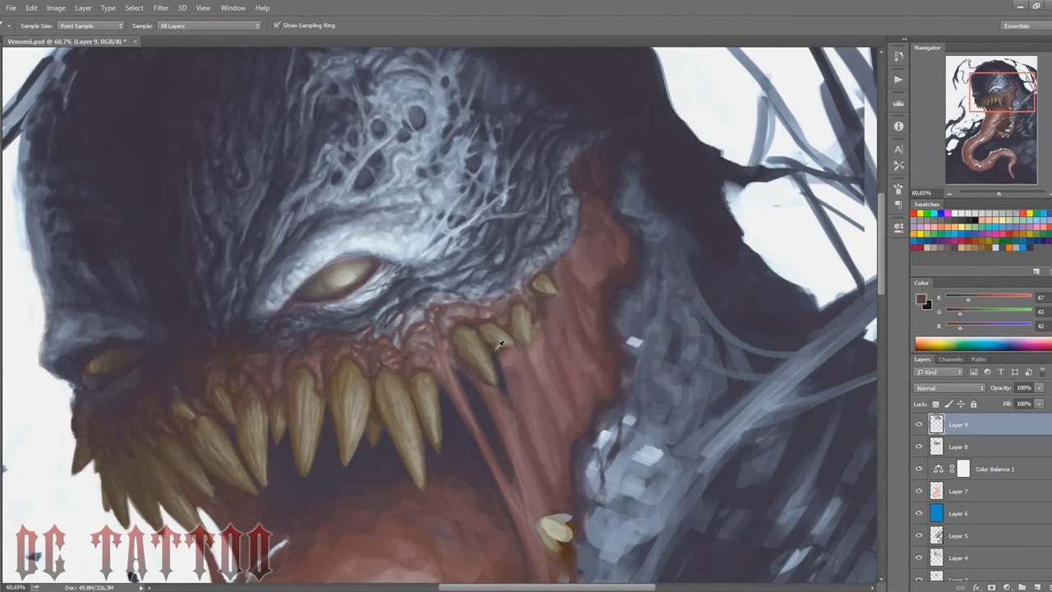
pyautogui.keyDown('alt'); pyautogui.click(538, 312); pyautogui.keyUp('alt')
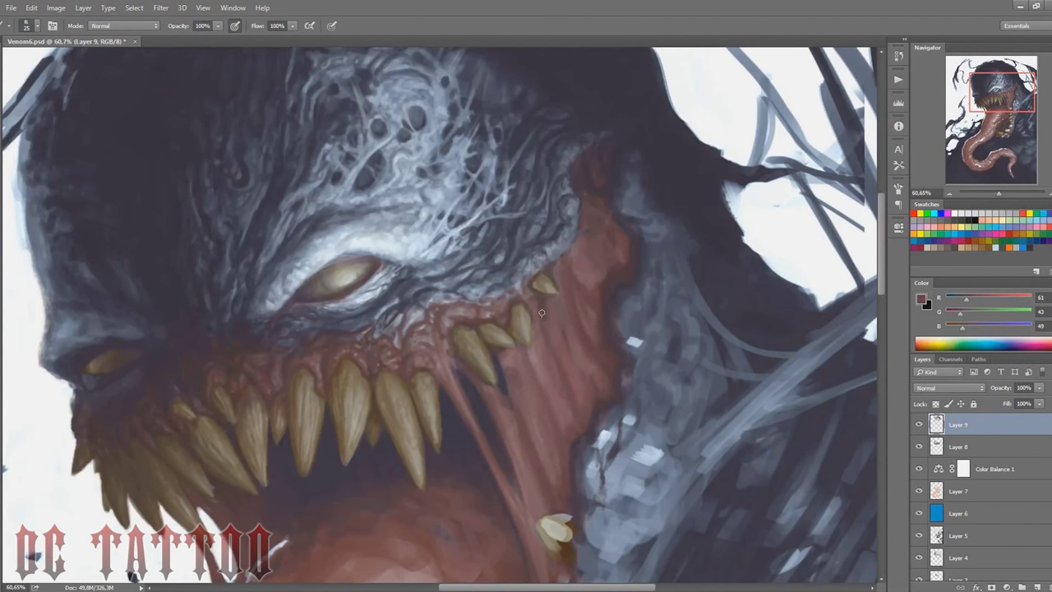
pyautogui.press(']')
pyautogui.keyDown('alt'); pyautogui.click(486, 301); pyautogui.keyUp('alt')
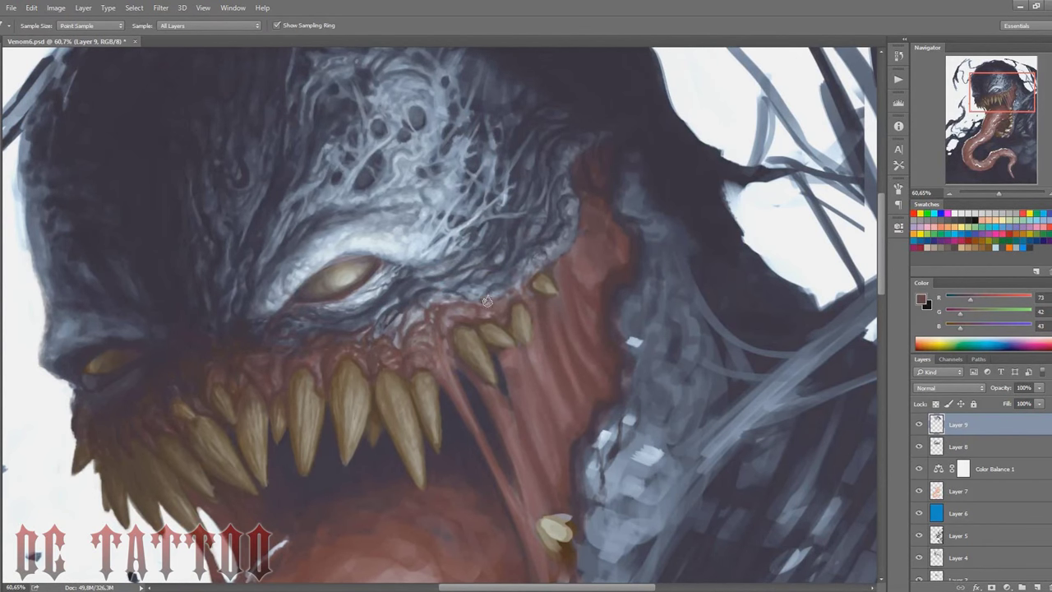
pyautogui.keyDown('alt'); pyautogui.click(531, 319); pyautogui.keyUp('alt')
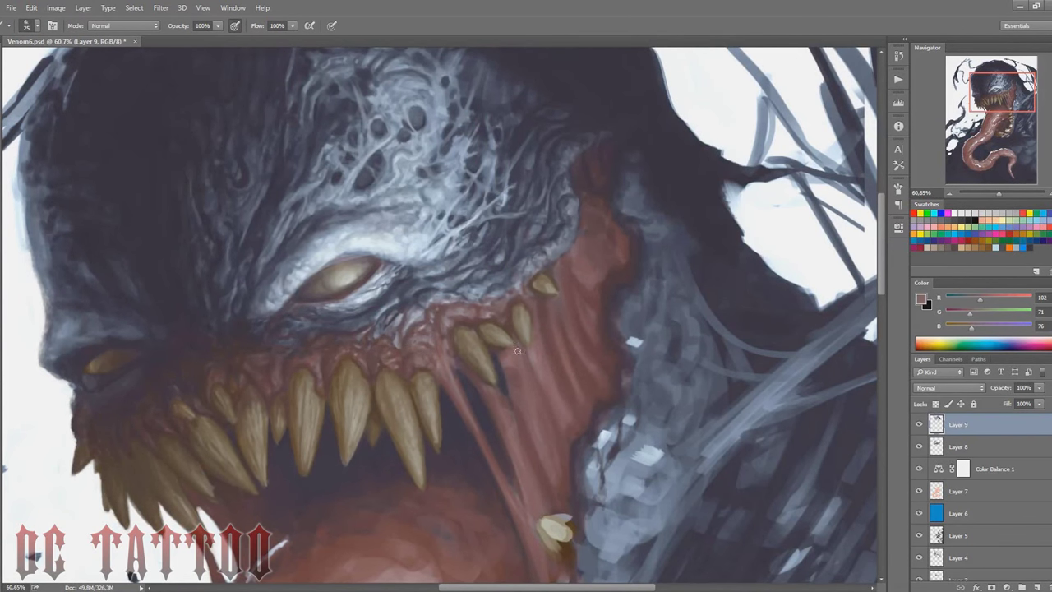
pyautogui.press(']')
pyautogui.press(']')
pyautogui.press(']')
pyautogui.keyDown('alt'); pyautogui.click(567, 422); pyautogui.keyUp('alt')
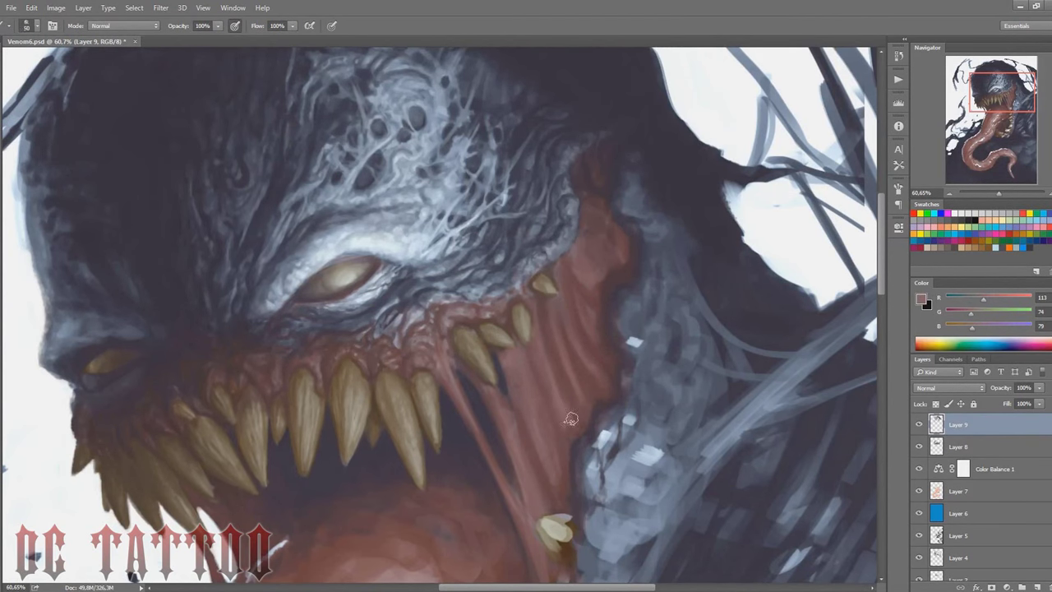
pyautogui.keyDown('alt'); pyautogui.click(574, 359); pyautogui.keyUp('alt')
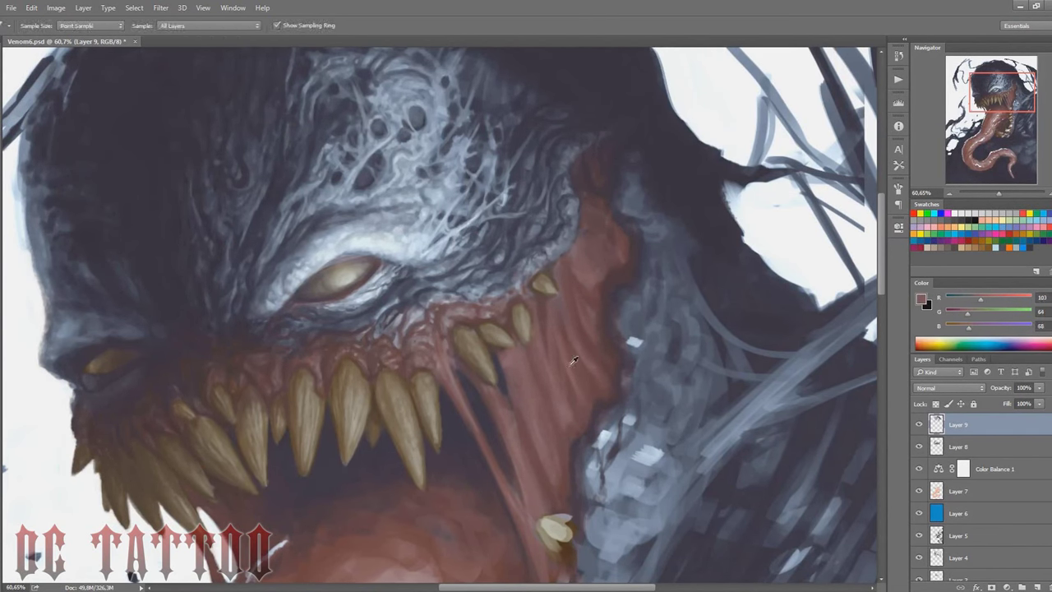
# Step: Paint a dark line along the red strand and brown shadow near the lower teeth
pyautogui.moveTo(429, 354)
pyautogui.mouseDown()
pyautogui.moveTo(408, 263)
pyautogui.moveTo(491, 397)
pyautogui.mouseUp()
pyautogui.keyDown('alt'); pyautogui.click(446, 364); pyautogui.keyUp('alt')
pyautogui.keyDown('alt'); pyautogui.click(446, 226); pyautogui.keyUp('alt')
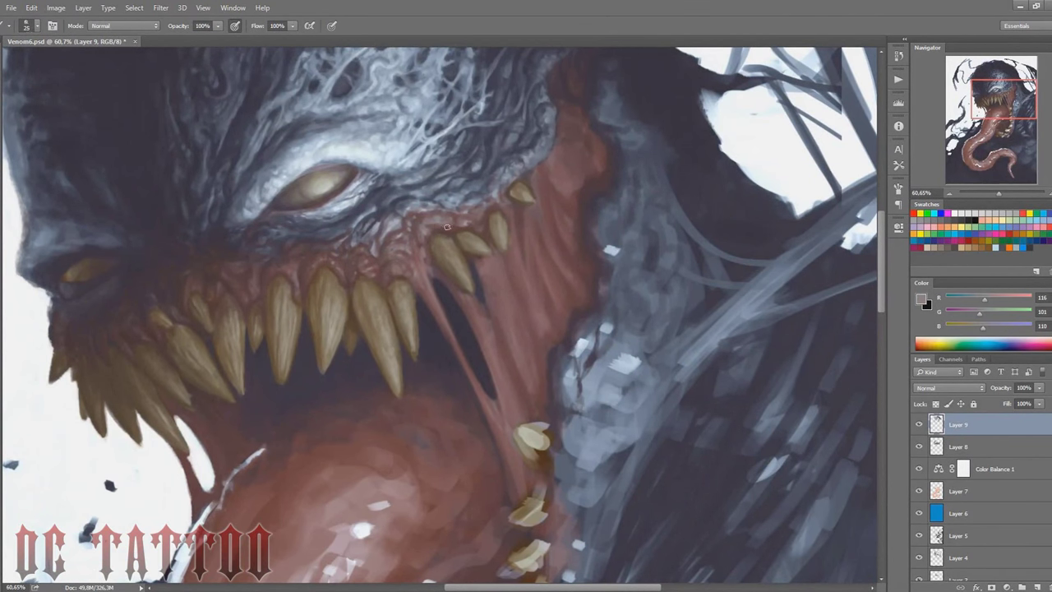
pyautogui.keyDown('alt'); pyautogui.click(343, 256); pyautogui.keyUp('alt')
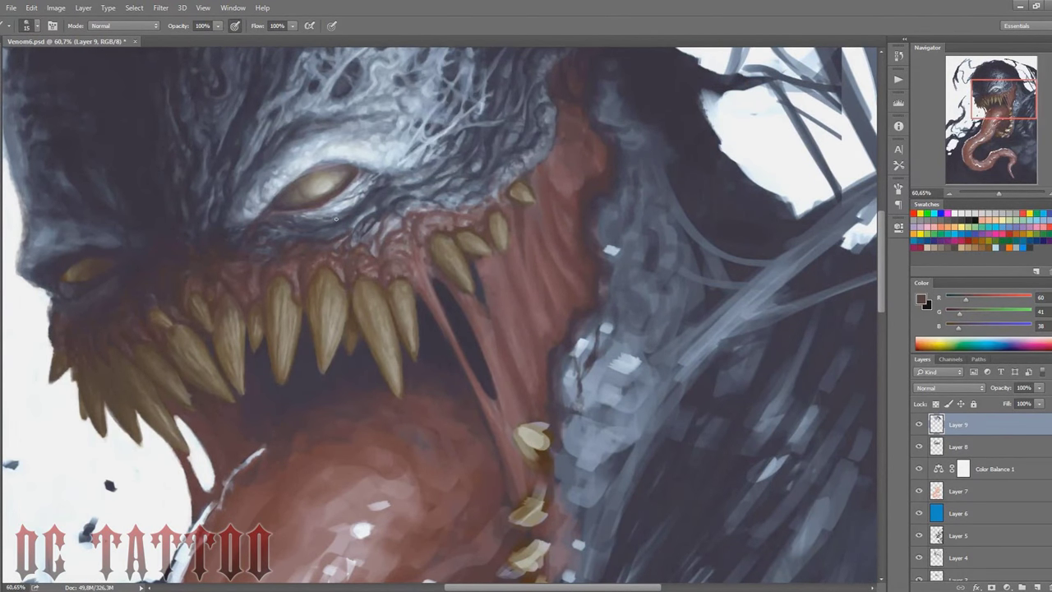
pyautogui.keyDown('alt'); pyautogui.click(510, 345); pyautogui.keyUp('alt')
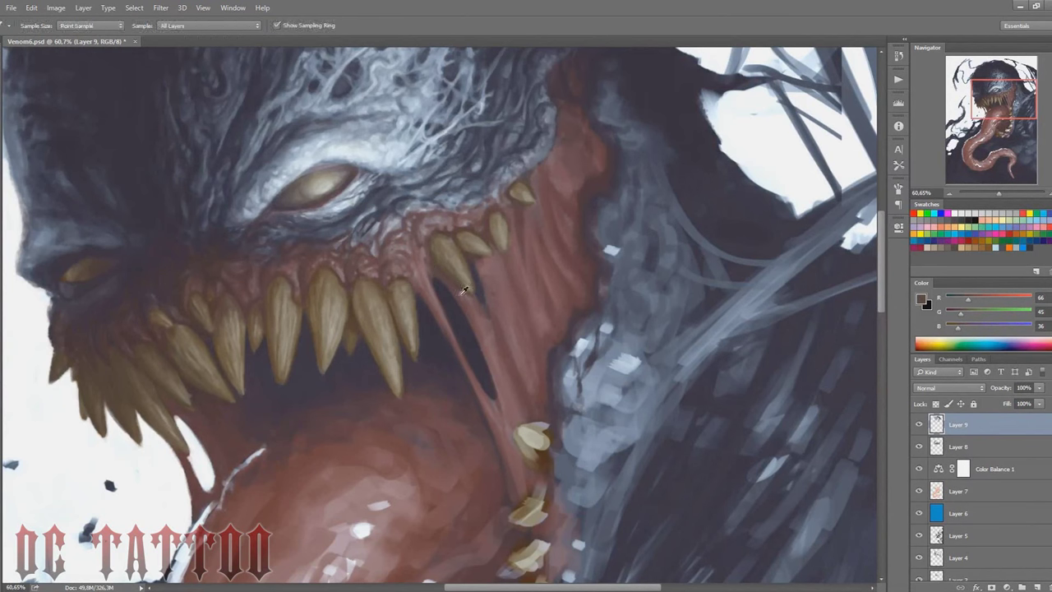
pyautogui.keyDown('alt'); pyautogui.click(473, 298); pyautogui.keyUp('alt')
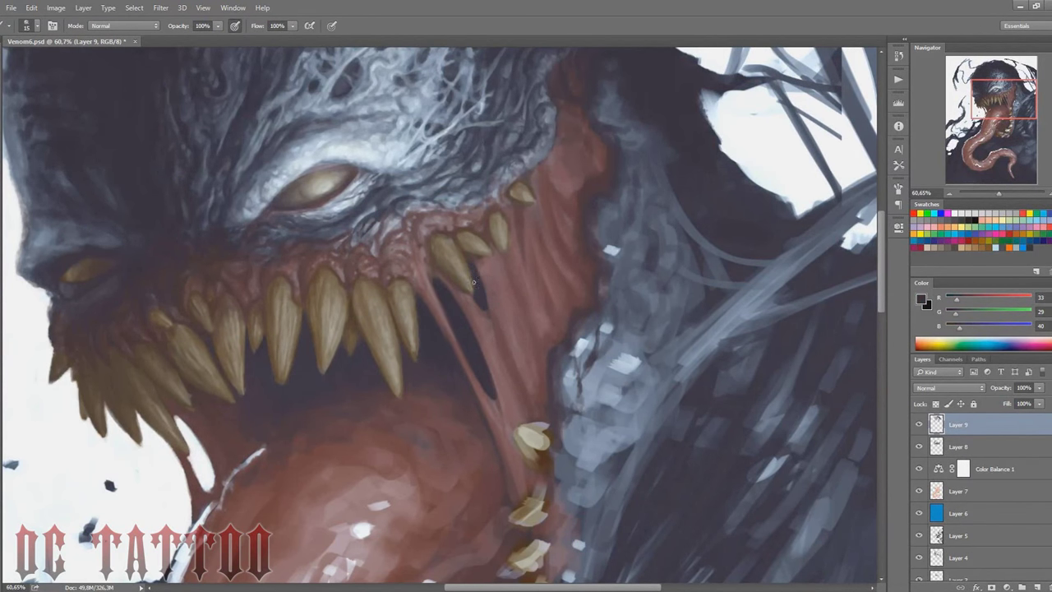
pyautogui.keyDown('alt'); pyautogui.click(581, 200); pyautogui.keyUp('alt')
pyautogui.keyDown('alt'); pyautogui.click(543, 463); pyautogui.keyUp('alt')
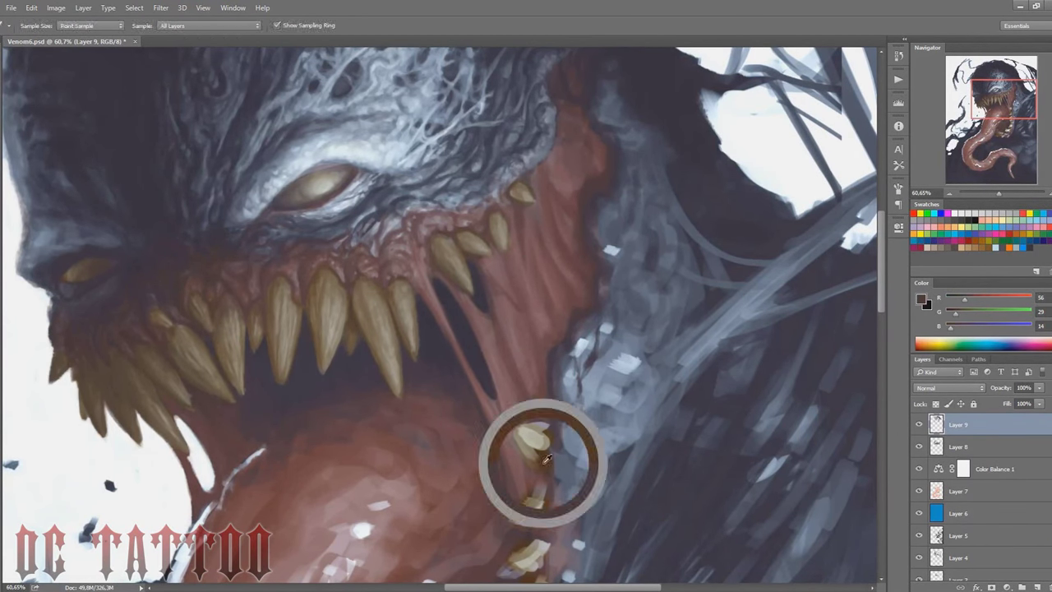
# Step: Resample muted gum red, tan tooth colour and greyish-pink strand tones while resizing the brush
pyautogui.keyDown('alt'); pyautogui.click(505, 255); pyautogui.keyUp('alt')
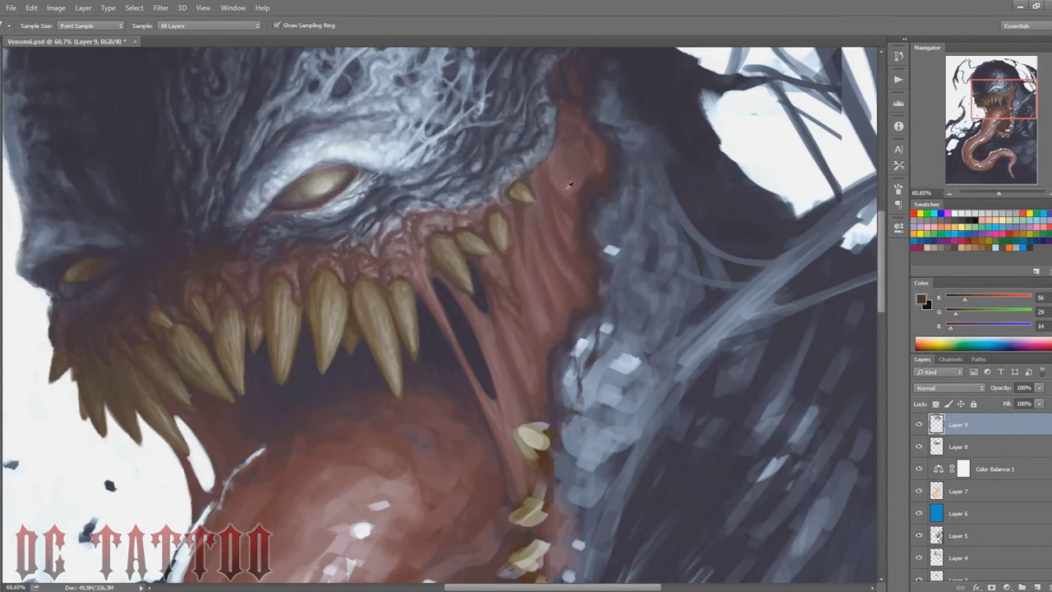
pyautogui.press(']')
pyautogui.press('[')
pyautogui.press('[')
pyautogui.press('[')
pyautogui.keyDown('alt'); pyautogui.click(521, 194); pyautogui.keyUp('alt')
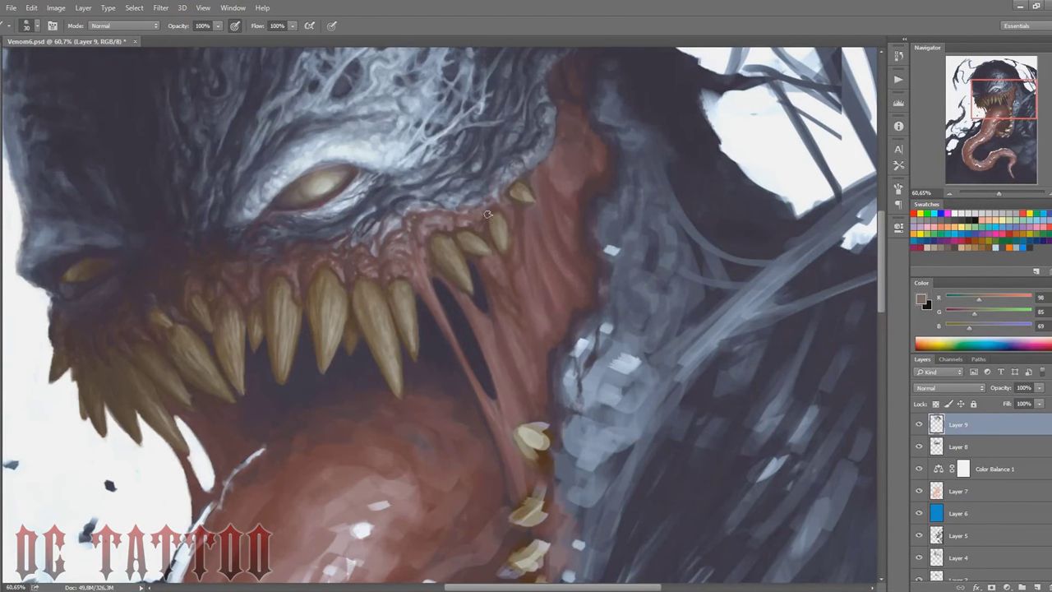
pyautogui.keyDown('alt'); pyautogui.click(530, 197); pyautogui.keyUp('alt')
pyautogui.press(']')
pyautogui.press(']')
pyautogui.press(']')
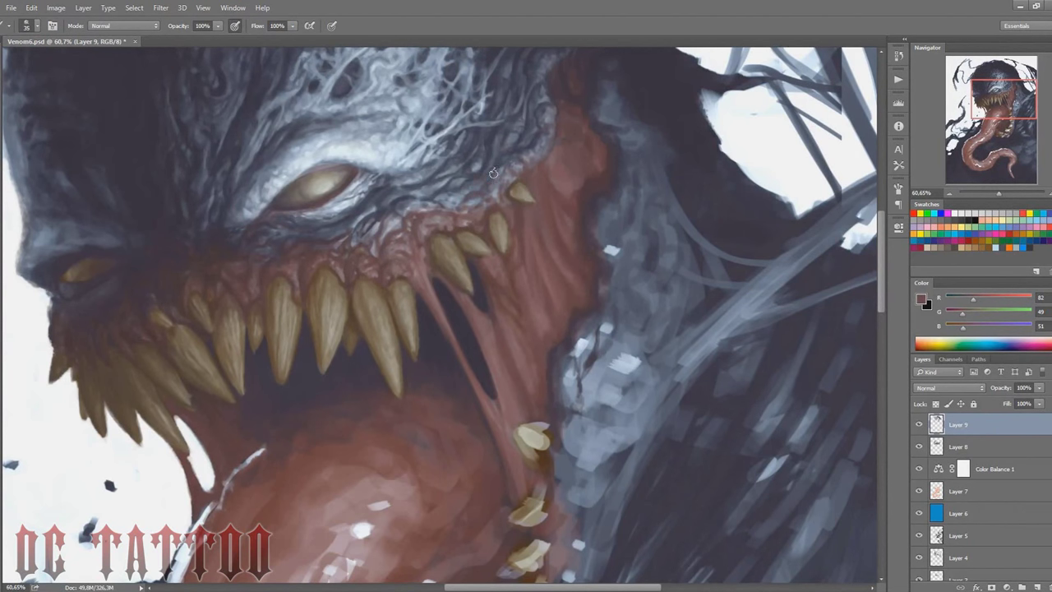
pyautogui.keyDown('alt'); pyautogui.click(436, 206); pyautogui.keyUp('alt')
pyautogui.press('[')
pyautogui.press('[')
pyautogui.press('[')
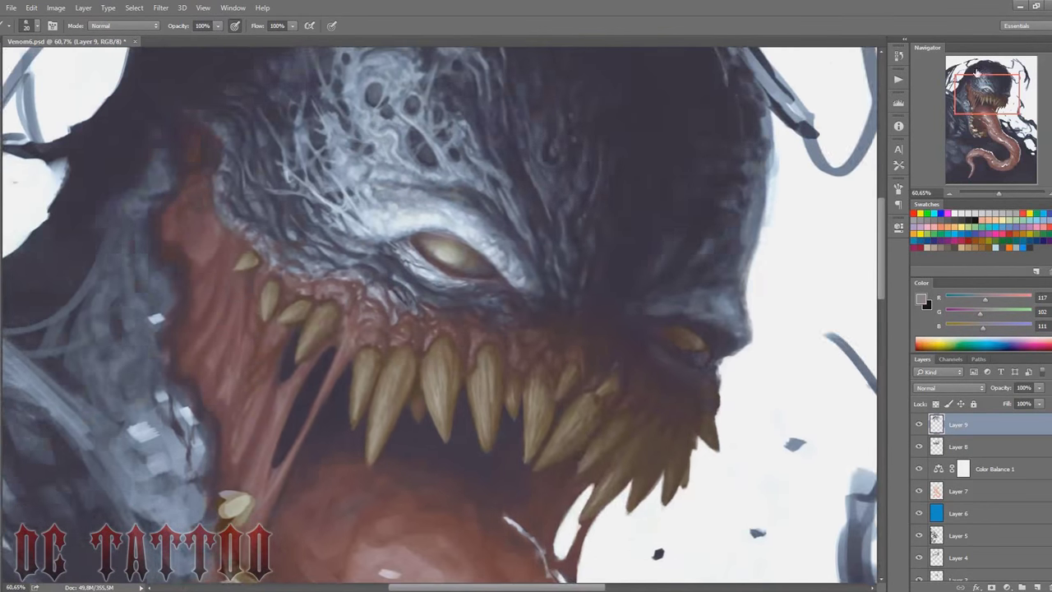
# Step: Sample dark and near-black skin tones from the top of the head
pyautogui.moveTo(661, 374); pyautogui.dragTo(603, 278)
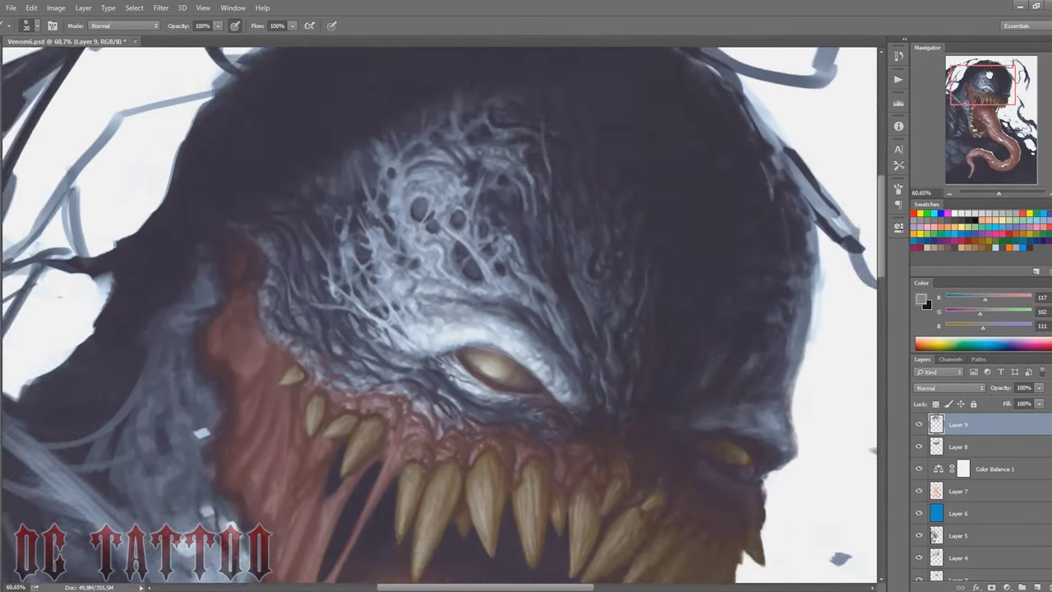
pyautogui.keyDown('alt'); pyautogui.click(603, 278); pyautogui.keyUp('alt')
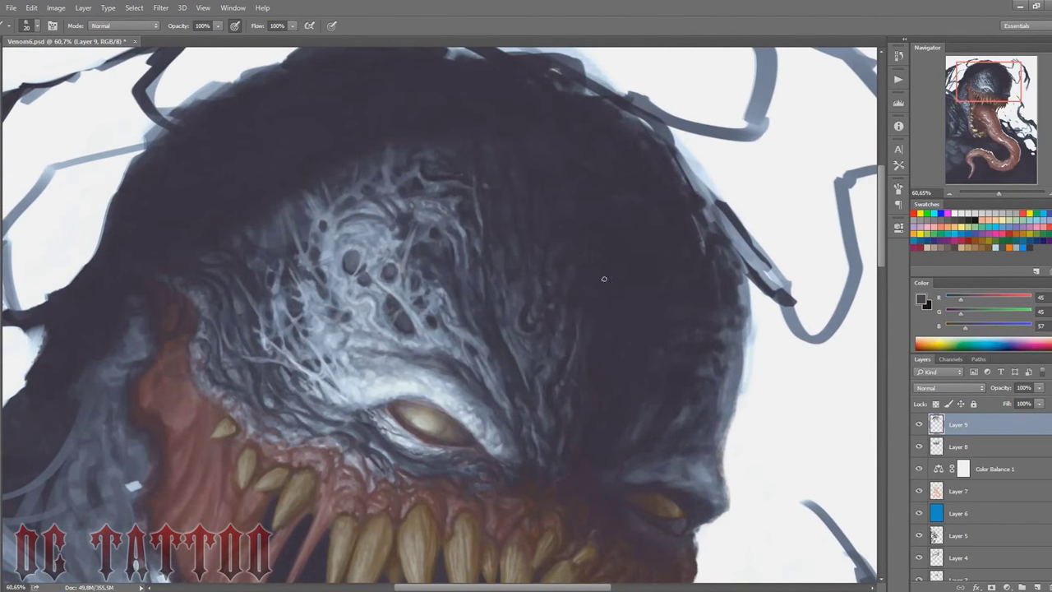
pyautogui.press('[')
pyautogui.keyDown('alt'); pyautogui.click(570, 195); pyautogui.keyUp('alt')
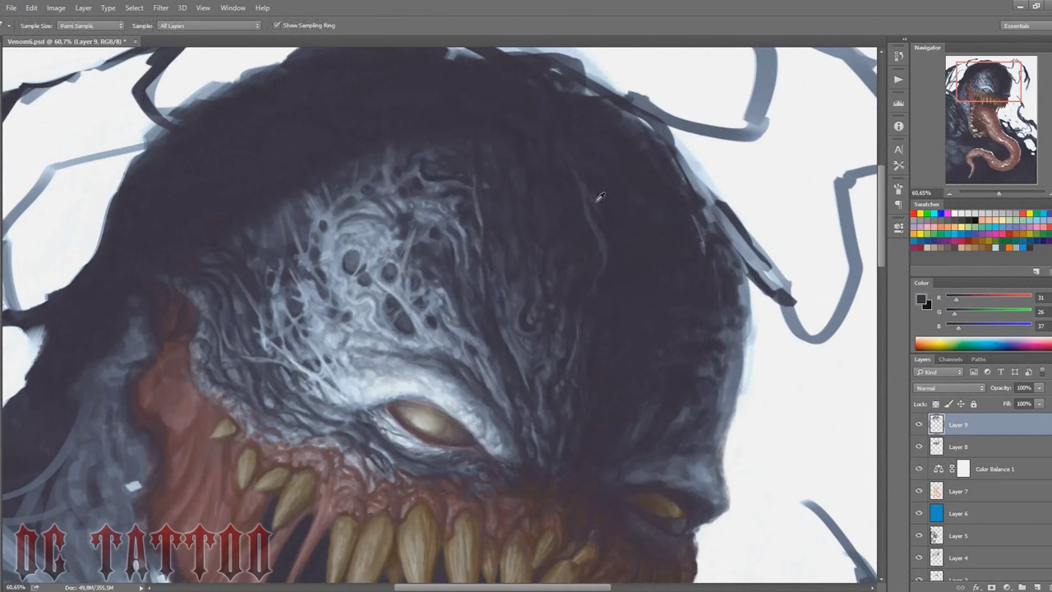
pyautogui.press(']')
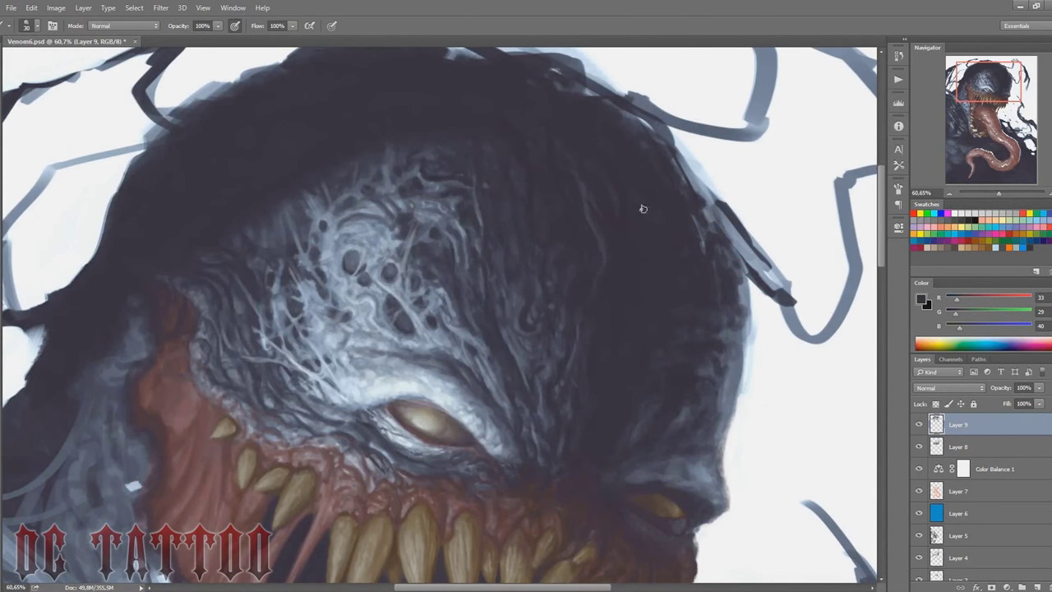
pyautogui.press('[')
pyautogui.keyDown('alt'); pyautogui.click(658, 267); pyautogui.keyUp('alt')
# Step: Sample forehead blue-grey and dark skin above it, then add a new empty Layer 10
pyautogui.moveTo(656, 267); pyautogui.dragTo(693, 217)
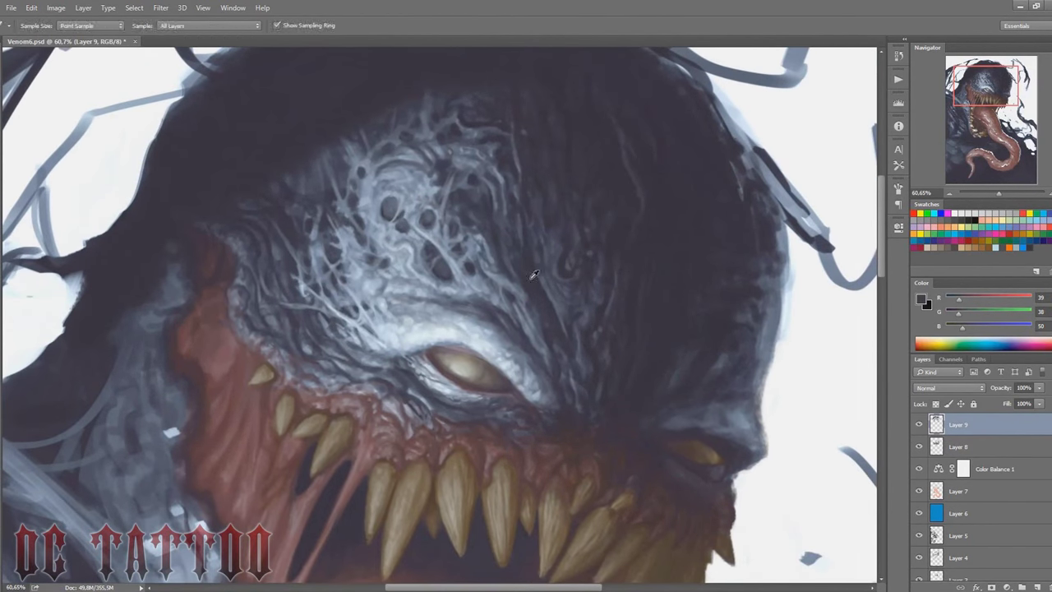
pyautogui.press(']')
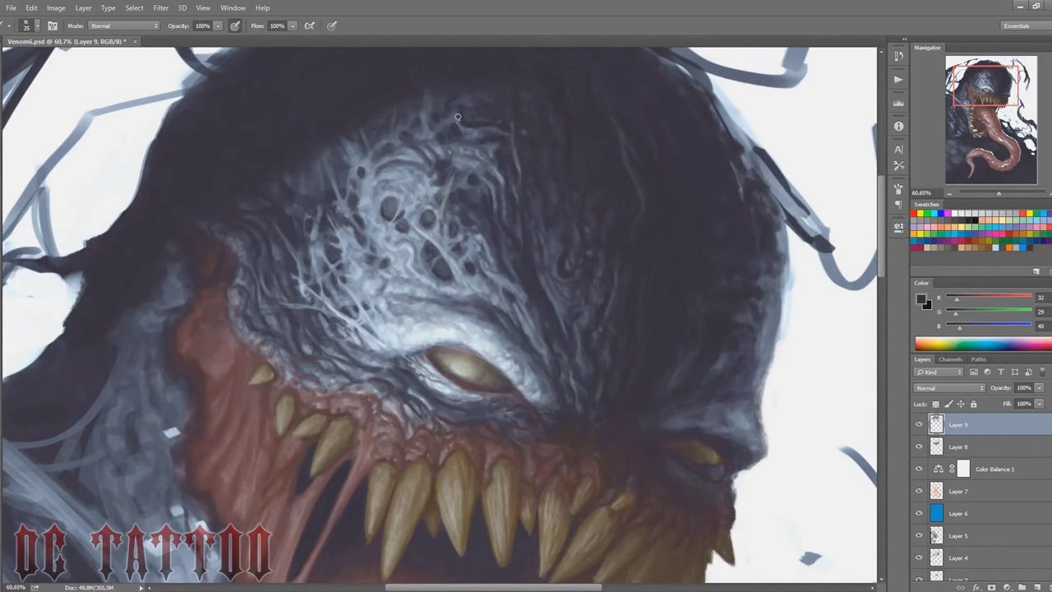
pyautogui.press('[')
pyautogui.keyDown('alt'); pyautogui.click(356, 155); pyautogui.keyUp('alt')
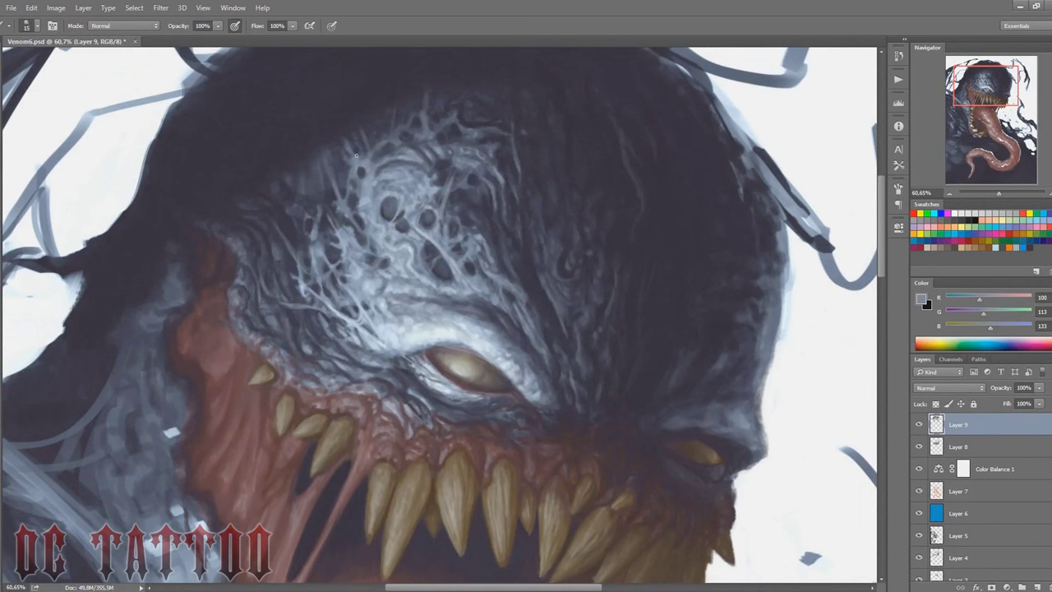
pyautogui.press(']')
pyautogui.press(']')
pyautogui.keyDown('alt'); pyautogui.click(340, 132); pyautogui.keyUp('alt')
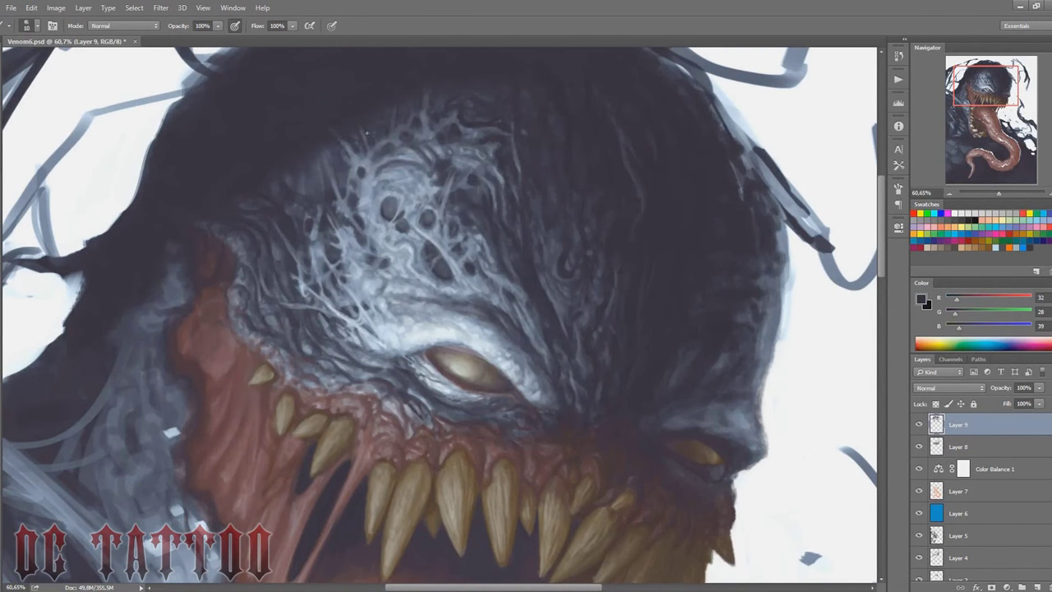
pyautogui.hotkey('ctrl', 'shift', 'n')
pyautogui.press('Return')
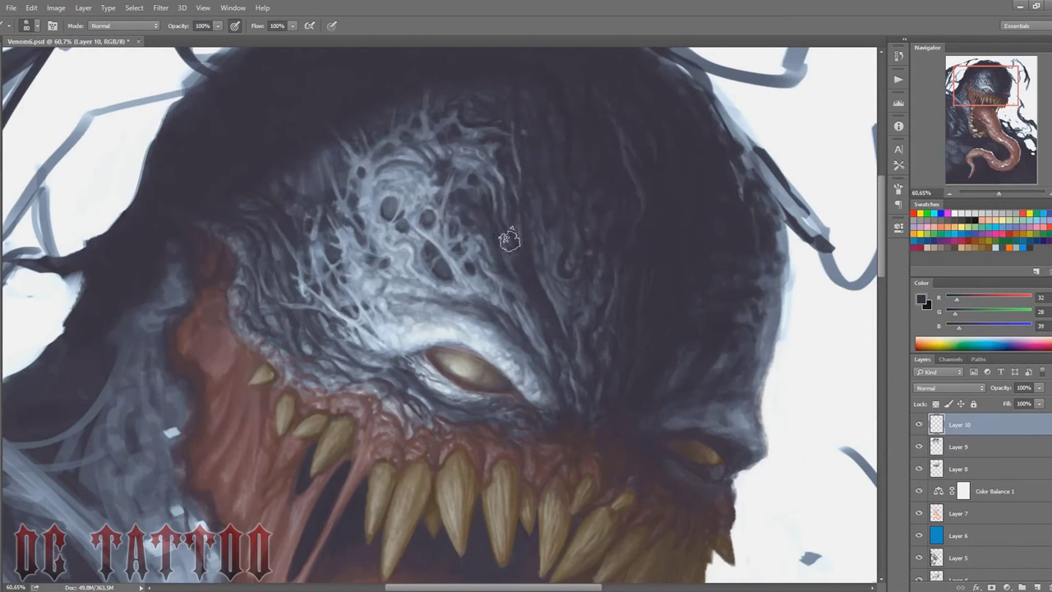
# Step: Resize the brush and sample blue-grey and dark skin colours from the head
pyautogui.press(']')
pyautogui.press(']')
pyautogui.press(']')
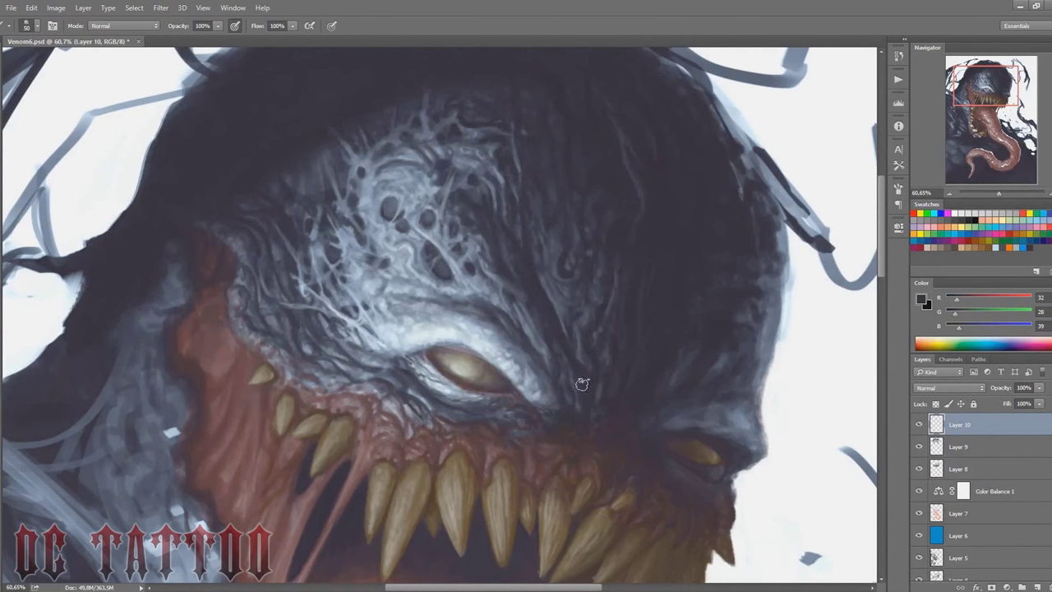
pyautogui.press('[')
pyautogui.press('[')
pyautogui.press('[')
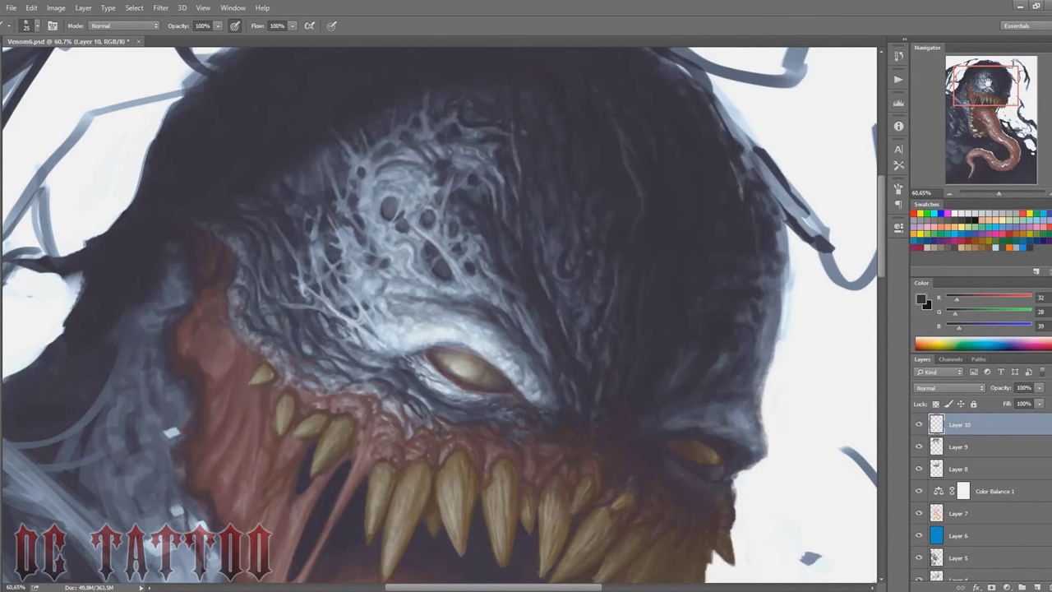
pyautogui.moveTo(526, 337); pyautogui.dragTo(579, 314)
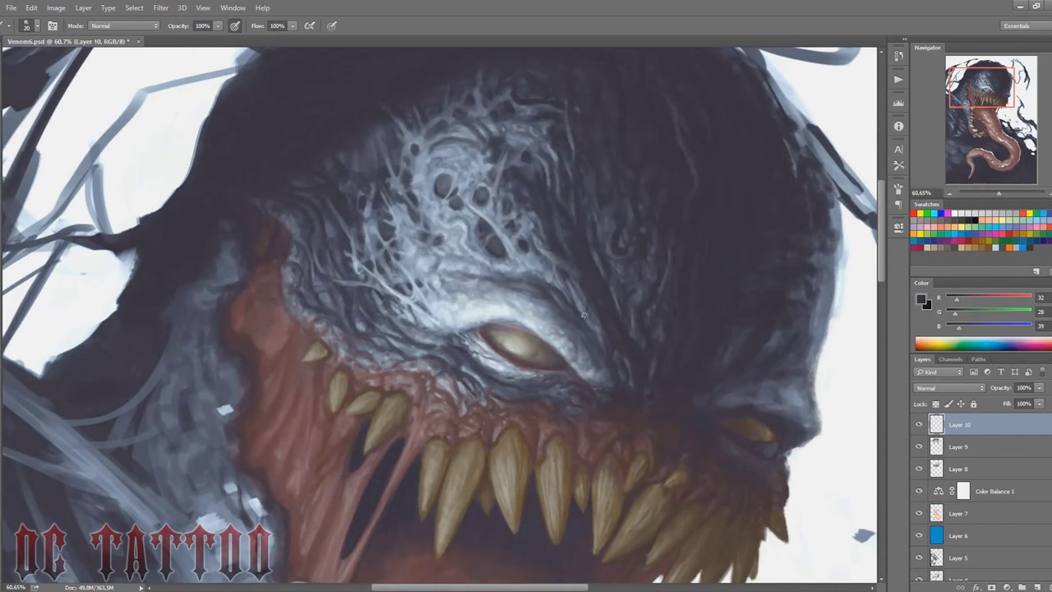
pyautogui.keyDown('alt'); pyautogui.click(618, 308); pyautogui.keyUp('alt')
pyautogui.press(']')
pyautogui.press(']')
pyautogui.keyDown('alt'); pyautogui.click(616, 256); pyautogui.keyUp('alt')
# Step: Paint dark strokes over the pale veins at the top of the forehead
pyautogui.moveTo(342, 149); pyautogui.dragTo(392, 207)
pyautogui.keyDown('alt'); pyautogui.click(442, 237); pyautogui.keyUp('alt')
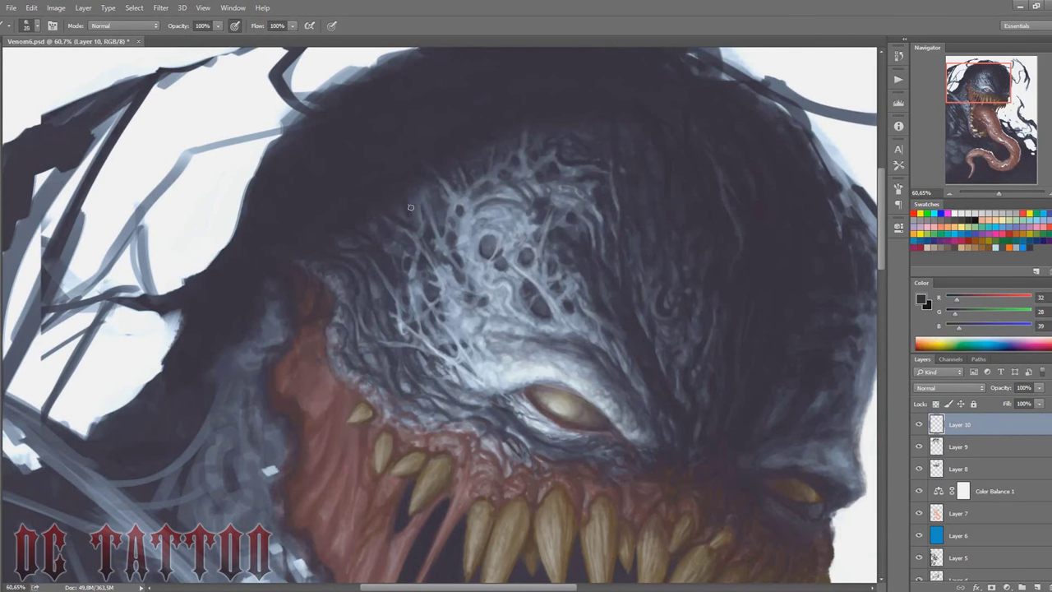
pyautogui.moveTo(410, 207); pyautogui.dragTo(447, 212)
pyautogui.press(']')
pyautogui.press(']')
pyautogui.press(']')
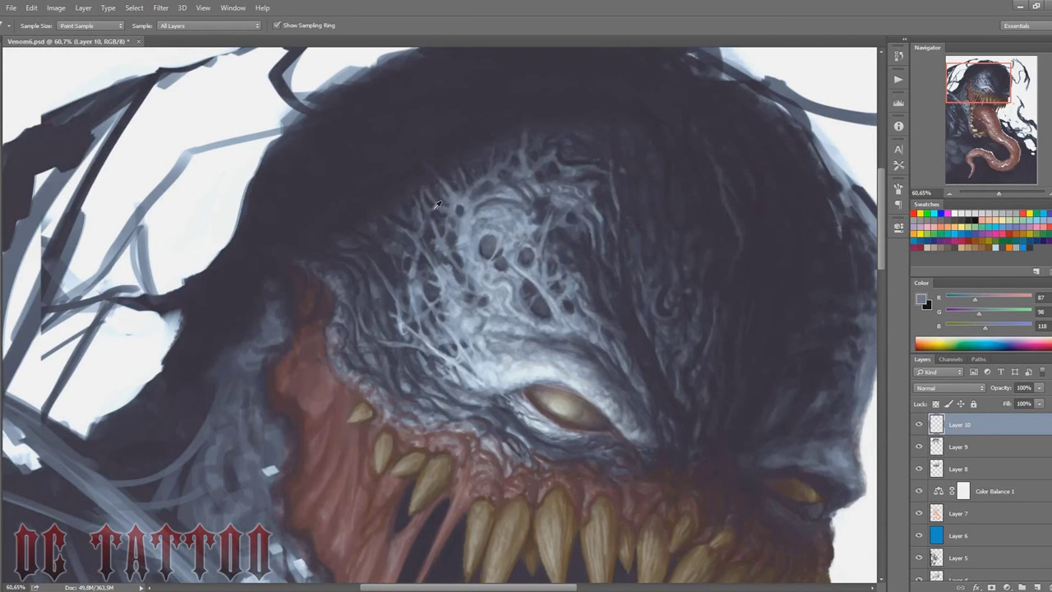
pyautogui.keyDown('alt'); pyautogui.click(427, 189); pyautogui.keyUp('alt')
pyautogui.press('[')
pyautogui.press('[')
pyautogui.press('[')
pyautogui.keyDown('alt'); pyautogui.click(457, 210); pyautogui.keyUp('alt')
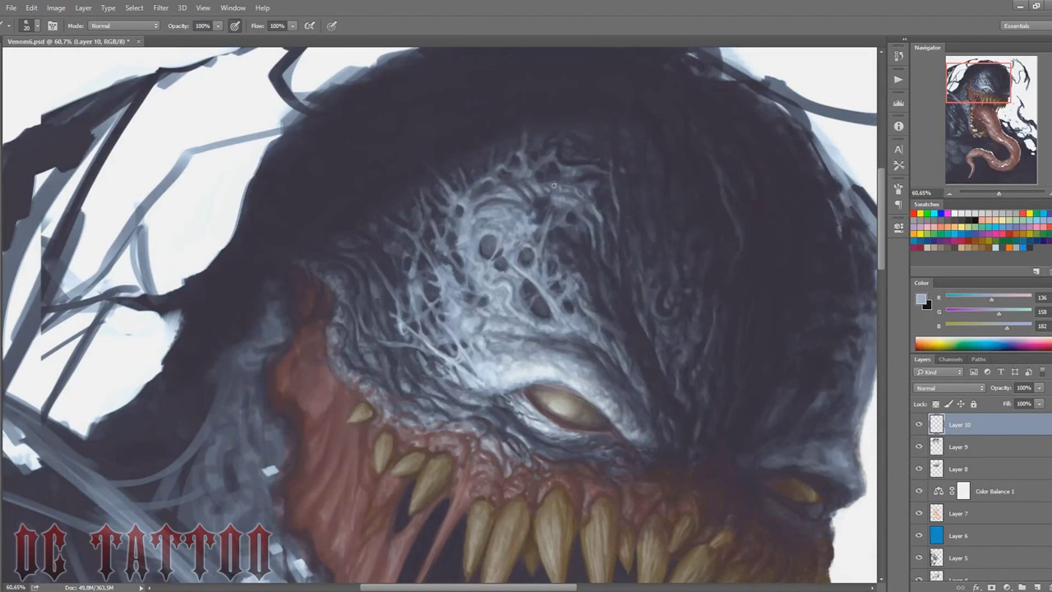
pyautogui.scroll(-5, 603, 195)
# Step: Paint a dark stroke down the left cheek edge in the sampled head colour
pyautogui.keyDown('alt'); pyautogui.click(280, 347); pyautogui.keyUp('alt')
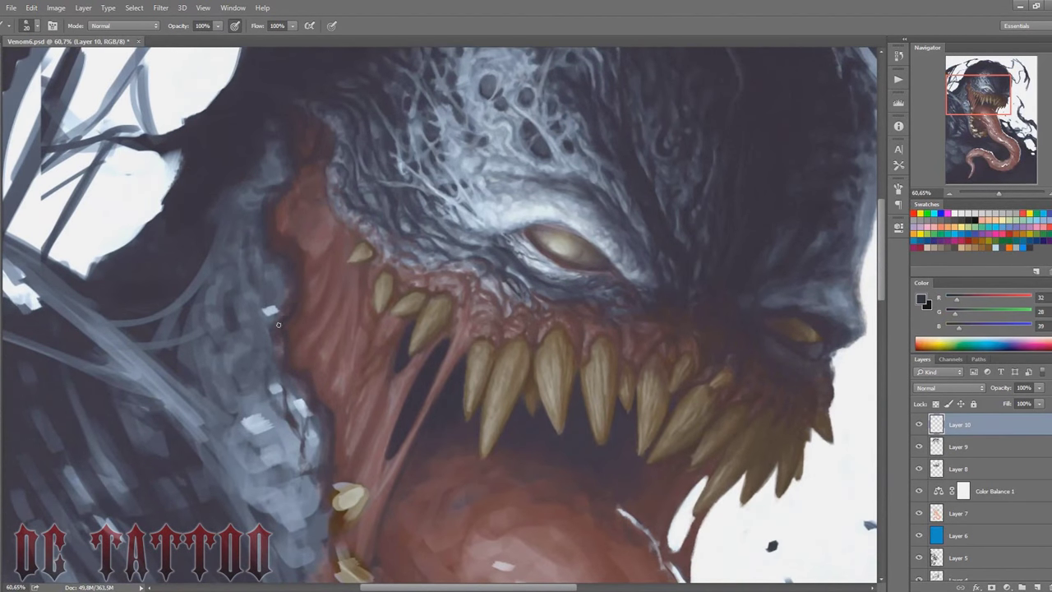
pyautogui.press('[')
pyautogui.moveTo(277, 329); pyautogui.dragTo(309, 407)
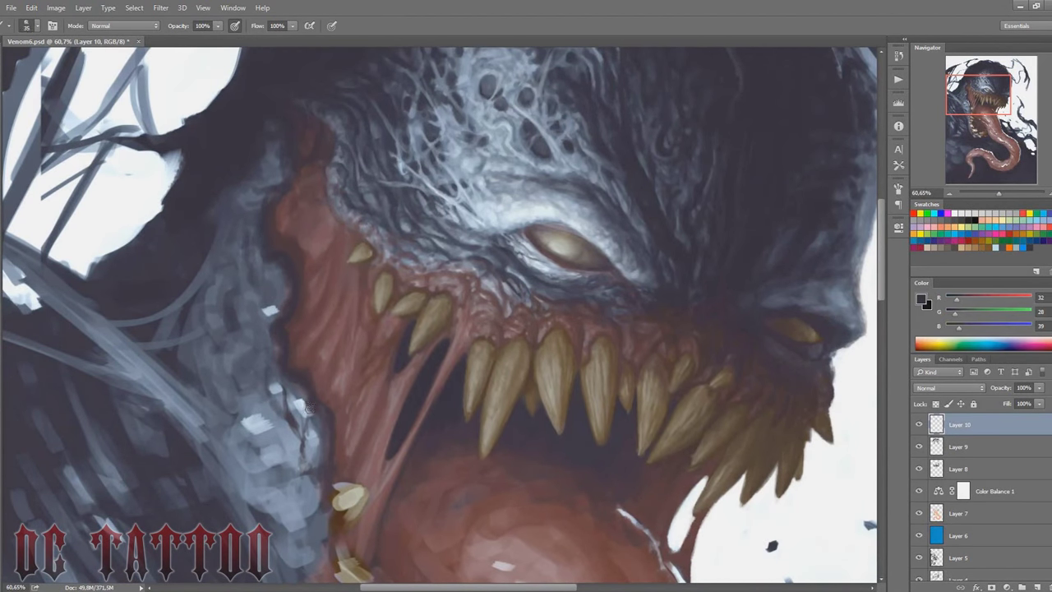
pyautogui.scroll(-6, 284, 277)
# Step: Sample dark brown and dark head tones around the mouth, adjusting brush size
pyautogui.press('[')
pyautogui.press('[')
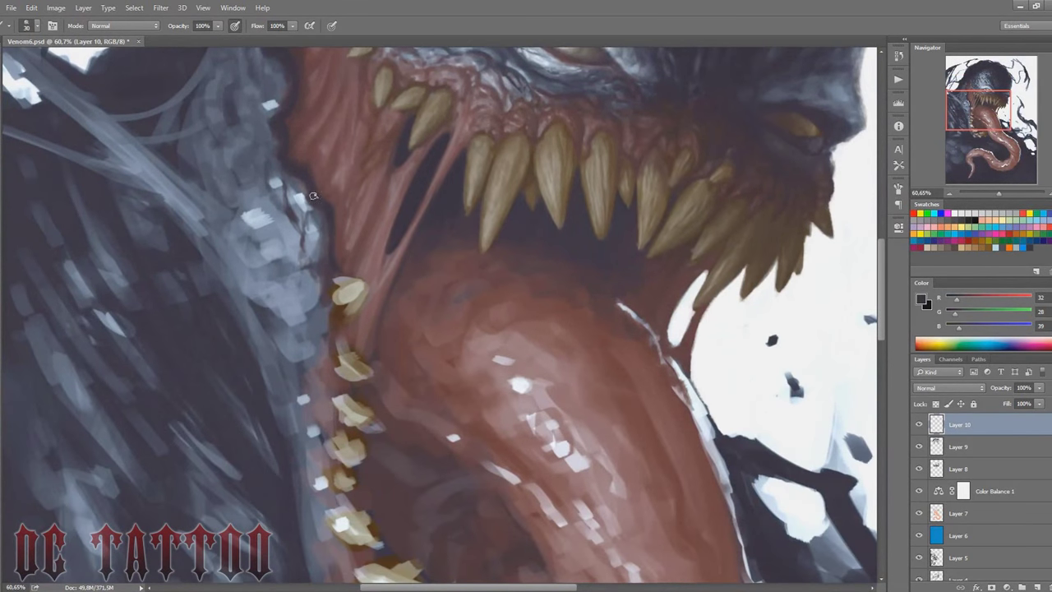
pyautogui.keyDown('alt'); pyautogui.click(338, 268); pyautogui.keyUp('alt')
pyautogui.press(']')
pyautogui.scroll(2, 308, 193)
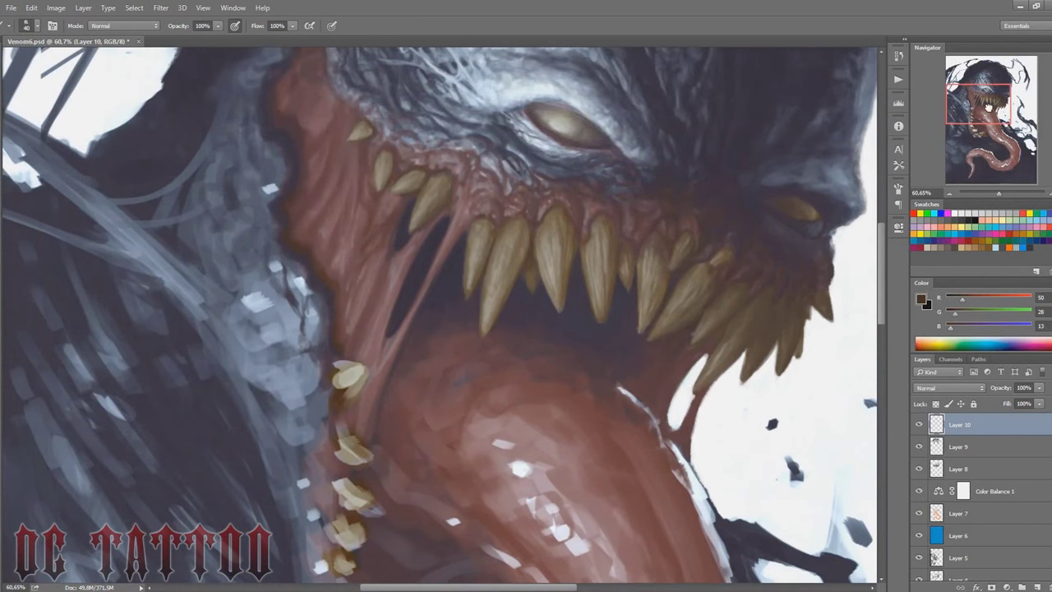
pyautogui.scroll(2, 308, 194)
pyautogui.keyDown('alt'); pyautogui.click(393, 357); pyautogui.keyUp('alt')
pyautogui.press('[')
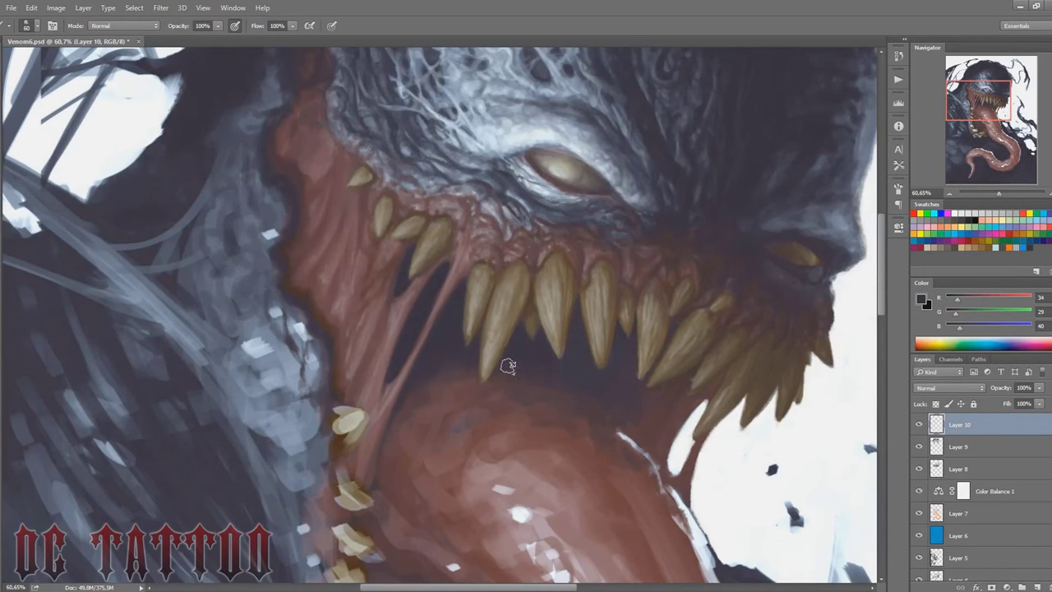
pyautogui.press(']')
pyautogui.press(']')
pyautogui.press(']')
pyautogui.keyDown('alt'); pyautogui.click(428, 384); pyautogui.keyUp('alt')
pyautogui.press('[')
pyautogui.press('[')
pyautogui.press('[')
# Step: Darken the left cheek with a stroke of the dark head colour
pyautogui.moveTo(985, 106); pyautogui.dragTo(983, 92)
pyautogui.keyDown('alt'); pyautogui.click(239, 279); pyautogui.keyUp('alt')
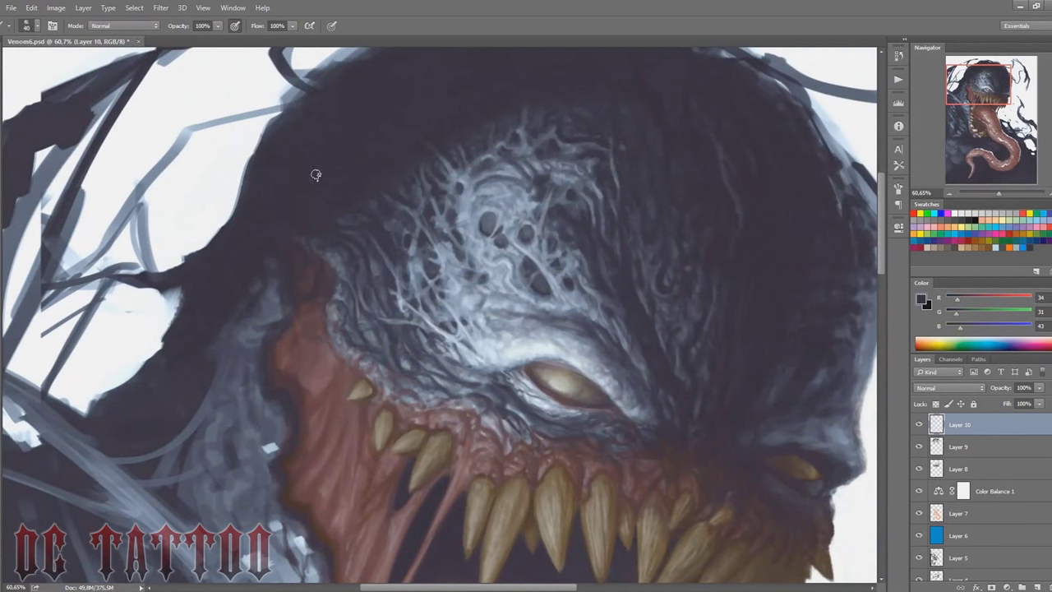
pyautogui.press('[')
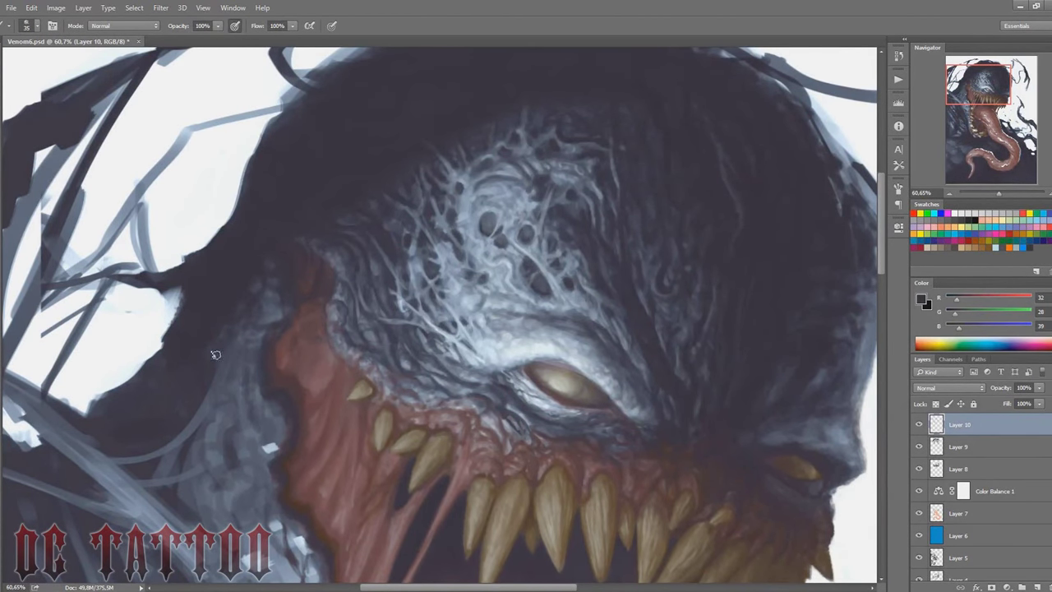
pyautogui.moveTo(985, 88); pyautogui.dragTo(984, 101)
pyautogui.press('[')
pyautogui.press('[')
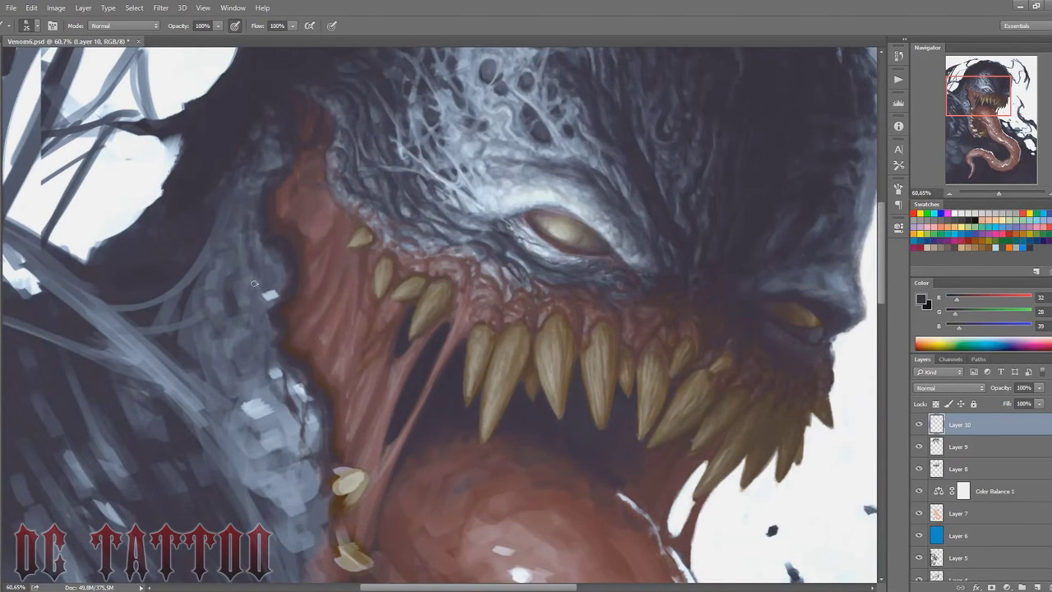
pyautogui.press(']')
pyautogui.press(']')
pyautogui.moveTo(229, 271); pyautogui.dragTo(222, 308)
# Step: Paint broad dark shadows sweeping up along the left cheek
pyautogui.press(']')
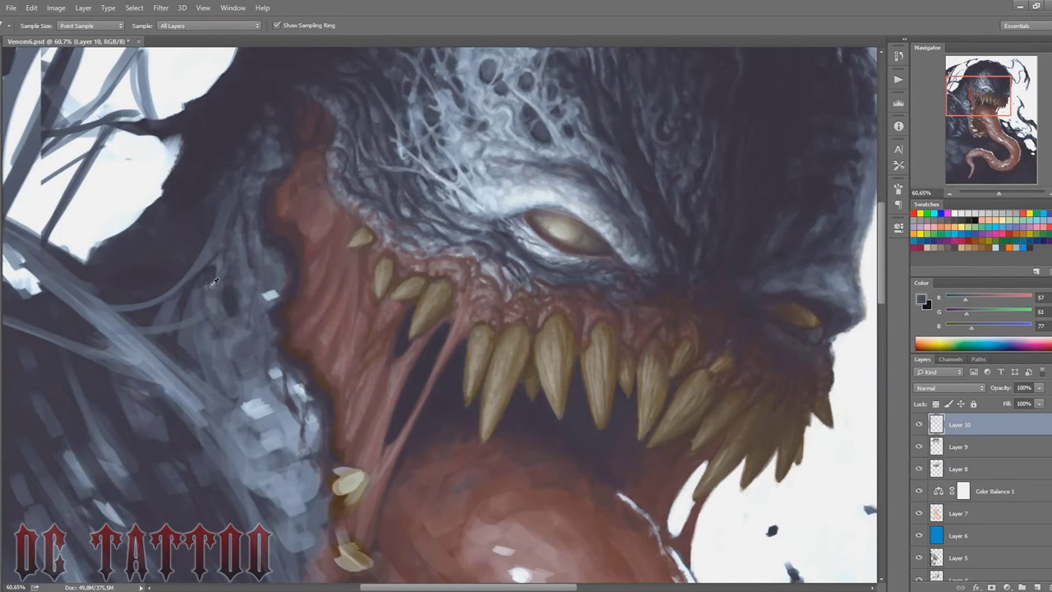
pyautogui.keyDown('alt'); pyautogui.click(188, 242); pyautogui.keyUp('alt')
pyautogui.moveTo(985, 86); pyautogui.dragTo(985, 92)
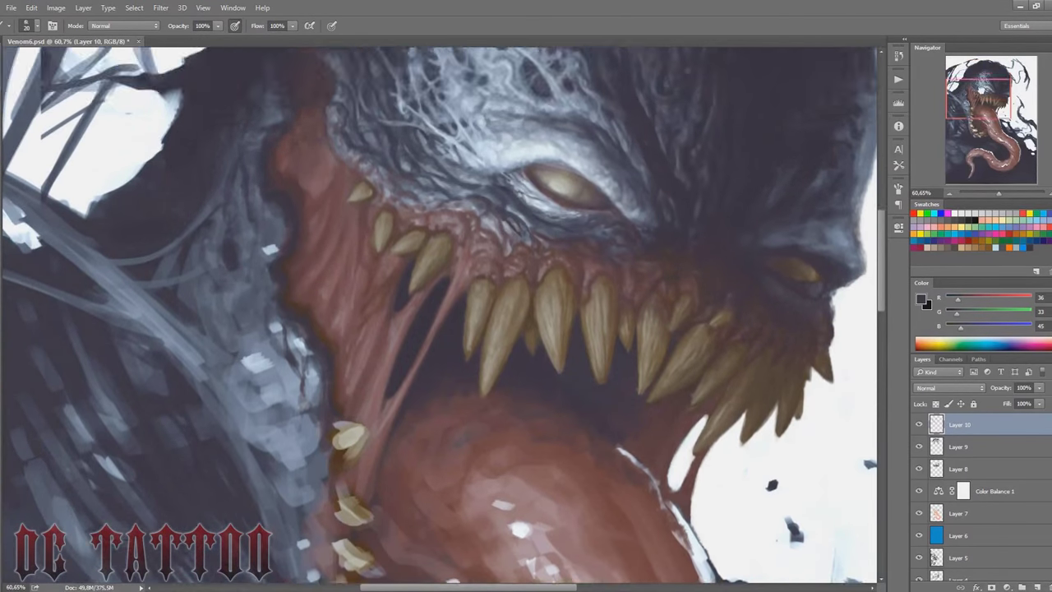
pyautogui.press(']')
pyautogui.keyDown('alt'); pyautogui.click(239, 282); pyautogui.keyUp('alt')
pyautogui.moveTo(247, 229); pyautogui.dragTo(220, 263)
pyautogui.moveTo(205, 225)
pyautogui.mouseDown()
pyautogui.moveTo(158, 234)
pyautogui.moveTo(148, 199)
pyautogui.mouseUp()
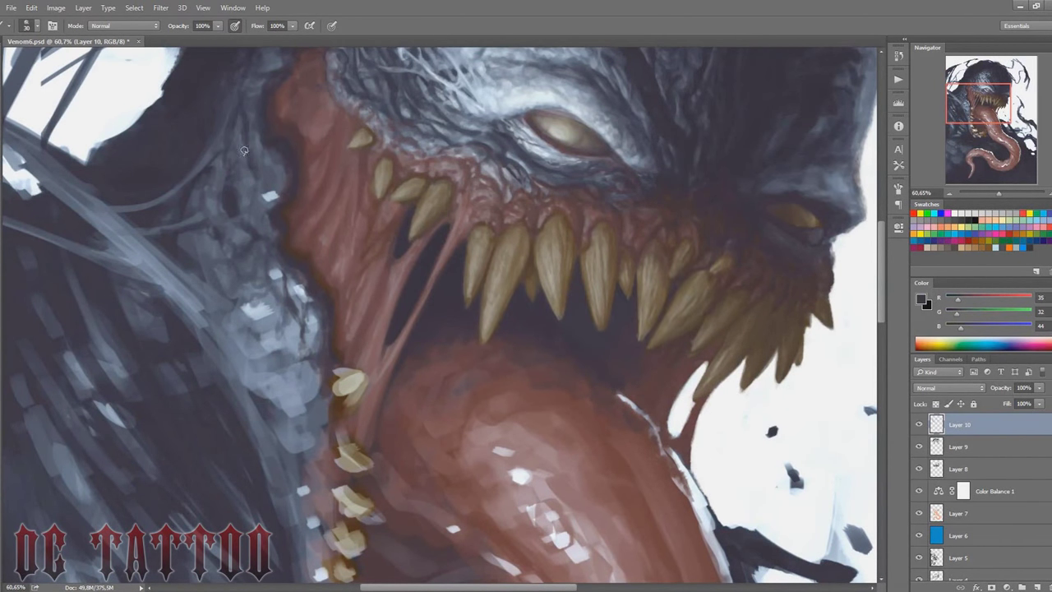
# Step: Sample lighter blue-grey highlight tones from the cheek, adjusting brush size
pyautogui.press('[')
pyautogui.press('[')
pyautogui.press('[')
pyautogui.keyDown('alt'); pyautogui.click(265, 183); pyautogui.keyUp('alt')
pyautogui.press(']')
pyautogui.press(']')
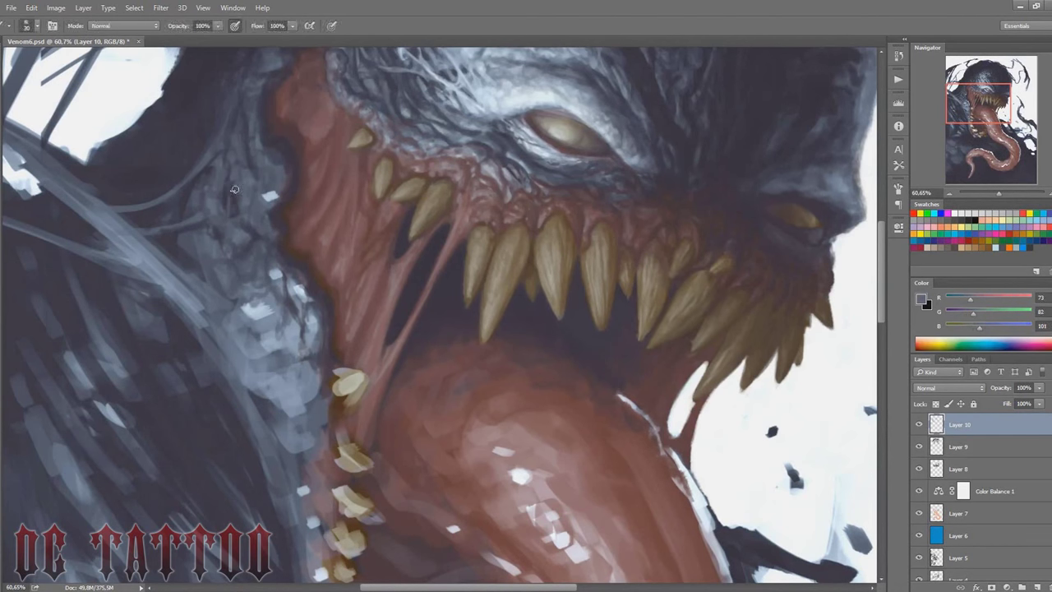
pyautogui.keyDown('alt'); pyautogui.click(232, 200); pyautogui.keyUp('alt')
pyautogui.keyDown('alt'); pyautogui.click(272, 194); pyautogui.keyUp('alt')
pyautogui.press('[')
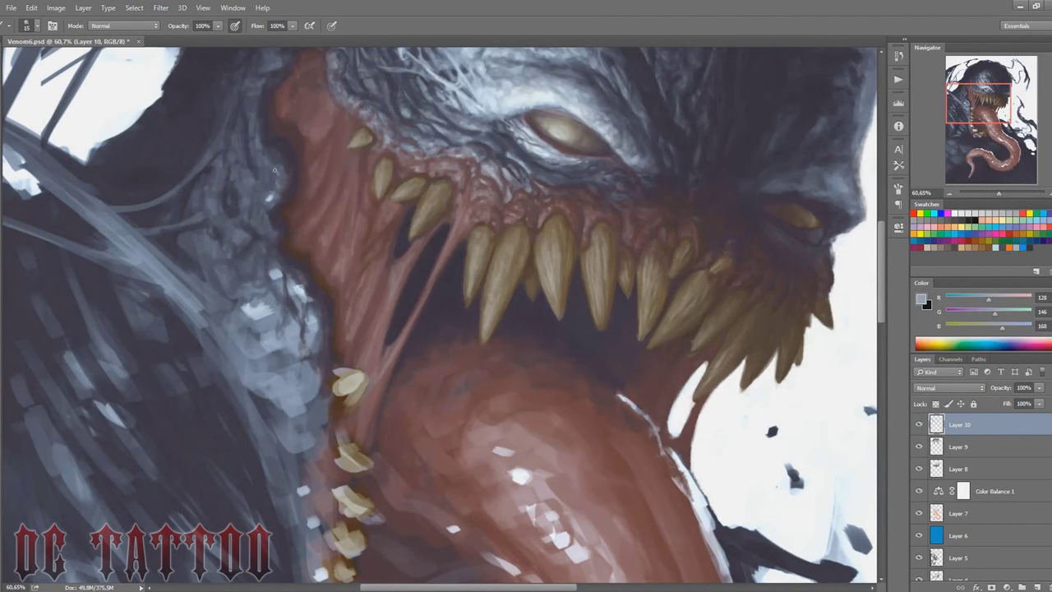
pyautogui.keyDown('alt'); pyautogui.click(266, 174); pyautogui.keyUp('alt')
pyautogui.press(']')
# Step: Sample dark, lighter and deeper reds from the gums plus a purple-grey shadow
pyautogui.scroll(3, 271, 197)
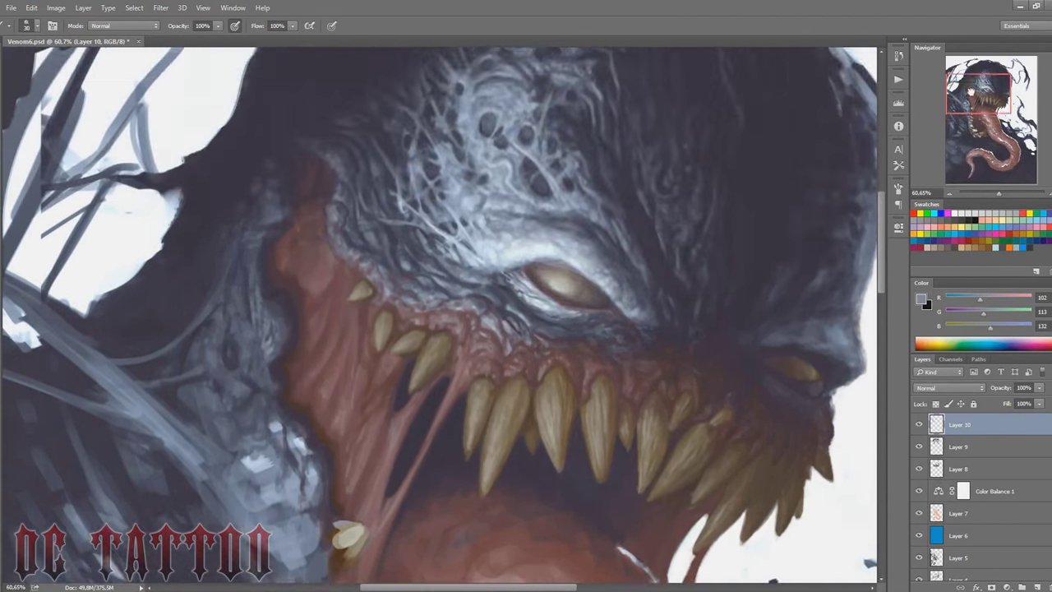
pyautogui.keyDown('alt'); pyautogui.click(270, 191); pyautogui.keyUp('alt')
pyautogui.press(']')
pyautogui.press(']')
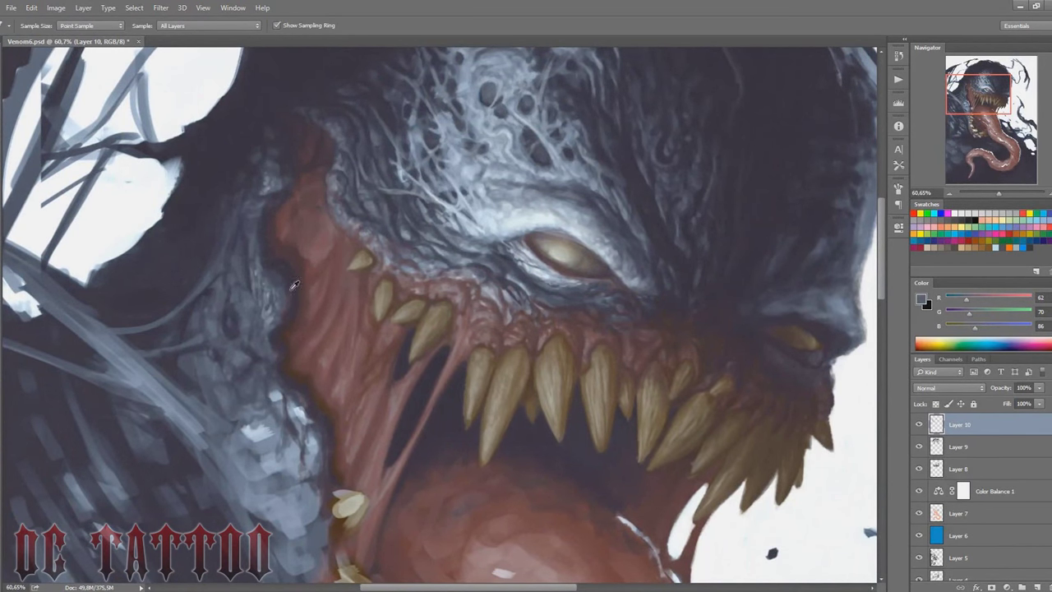
pyautogui.press('[')
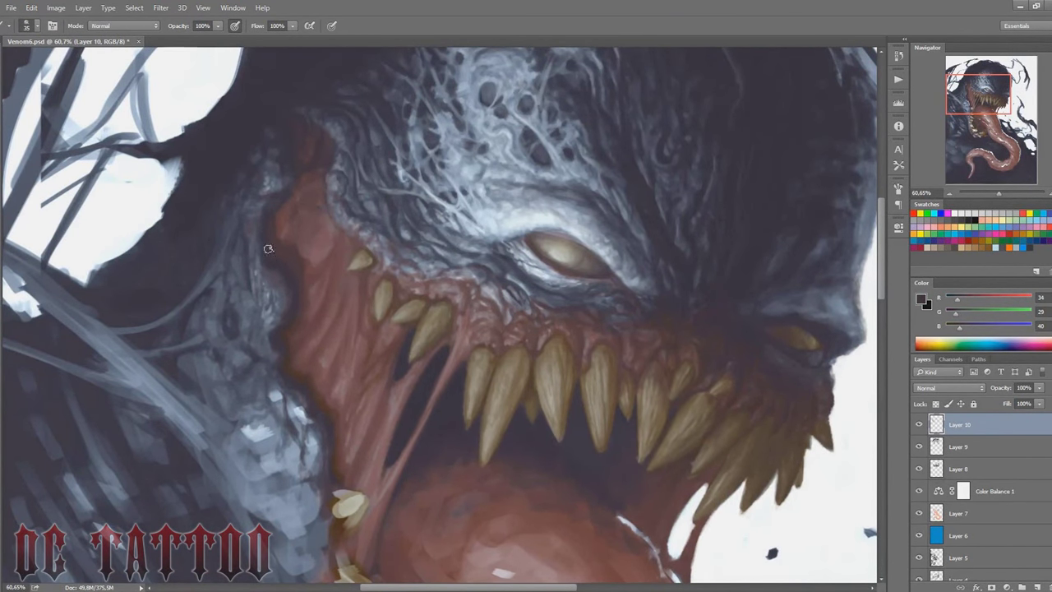
pyautogui.keyDown('alt'); pyautogui.click(310, 281); pyautogui.keyUp('alt')
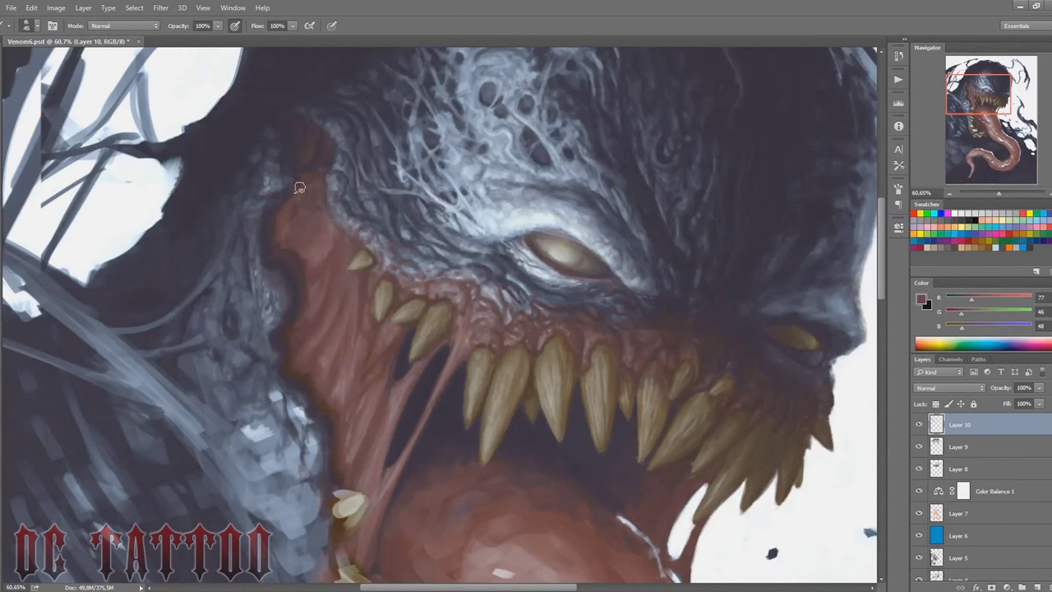
pyautogui.keyDown('alt'); pyautogui.click(309, 152); pyautogui.keyUp('alt')
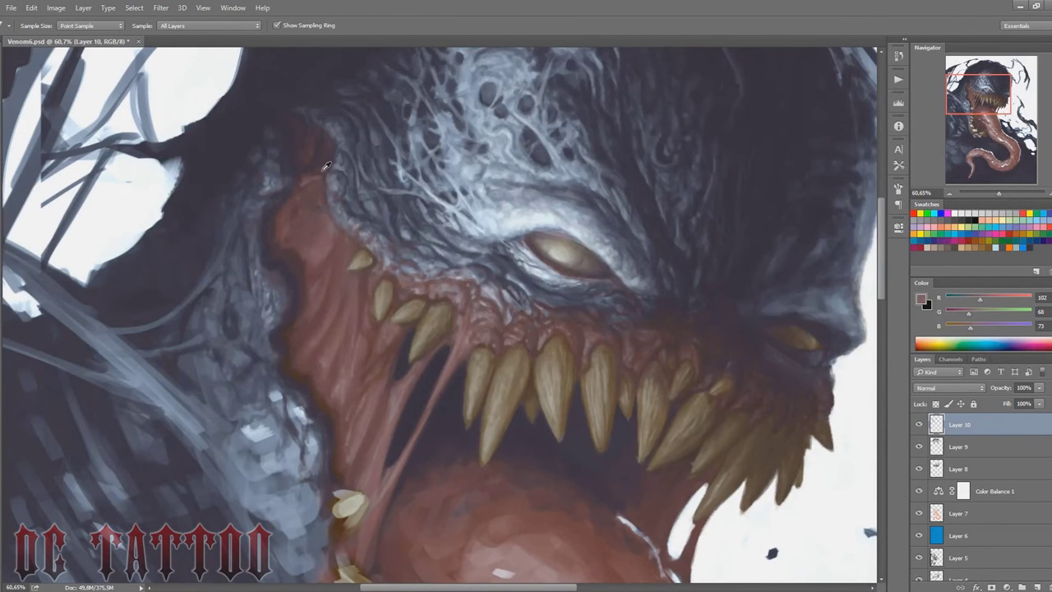
pyautogui.keyDown('alt'); pyautogui.click(303, 187); pyautogui.keyUp('alt')
pyautogui.keyDown('alt'); pyautogui.click(302, 168); pyautogui.keyUp('alt')
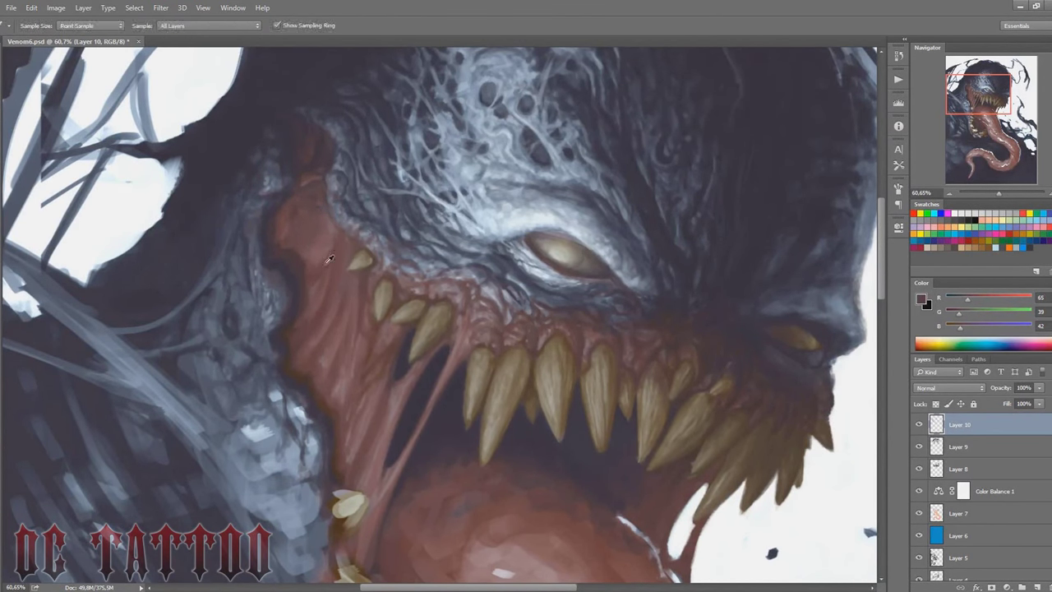
pyautogui.press(']')
pyautogui.press(']')
pyautogui.press(']')
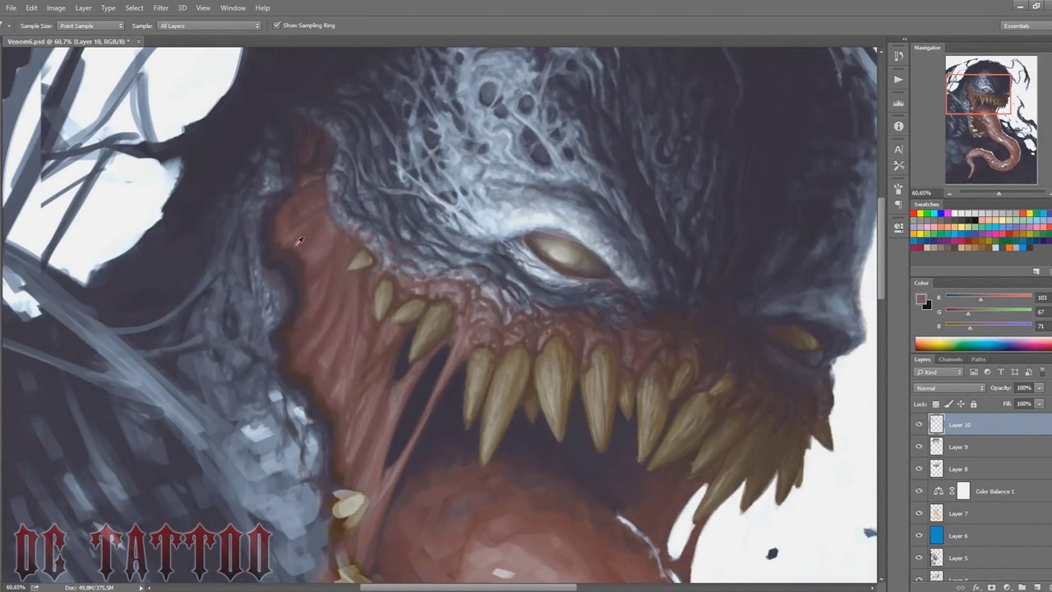
pyautogui.keyDown('alt'); pyautogui.click(289, 228); pyautogui.keyUp('alt')
# Step: Sample dark grey-blue, lighter grey and shadow tones from the cheek
pyautogui.press(']')
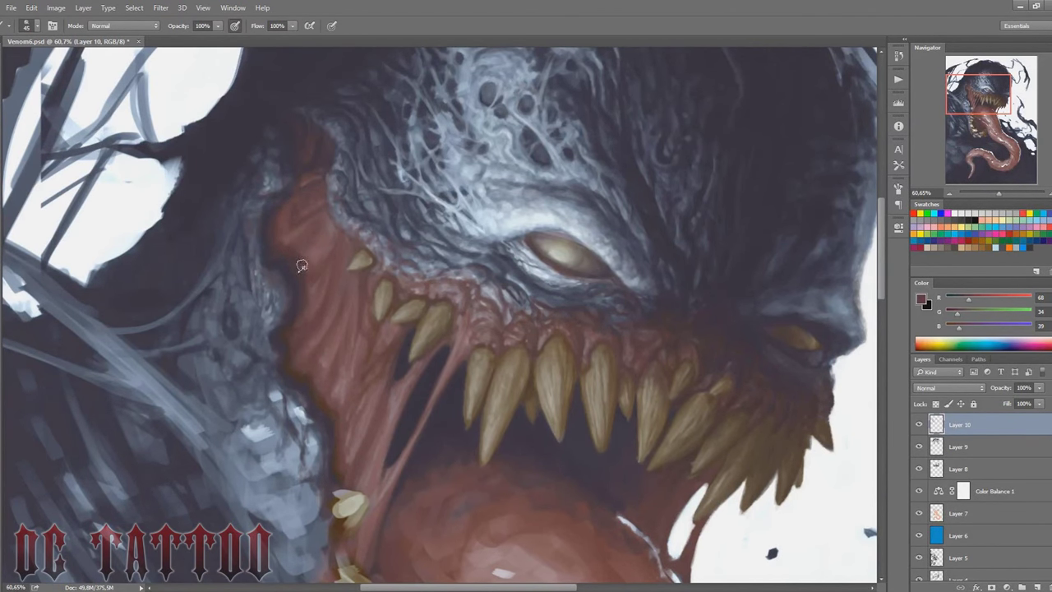
pyautogui.press('[')
pyautogui.press('[')
pyautogui.press('[')
pyautogui.keyDown('alt'); pyautogui.click(275, 267); pyautogui.keyUp('alt')
pyautogui.press(']')
pyautogui.keyDown('alt'); pyautogui.click(284, 269); pyautogui.keyUp('alt')
pyautogui.keyDown('alt'); pyautogui.click(261, 297); pyautogui.keyUp('alt')
pyautogui.keyDown('alt'); pyautogui.click(235, 222); pyautogui.keyUp('alt')
pyautogui.press('[')
pyautogui.keyDown('alt'); pyautogui.click(255, 344); pyautogui.keyUp('alt')
pyautogui.keyDown('alt'); pyautogui.click(276, 369); pyautogui.keyUp('alt')
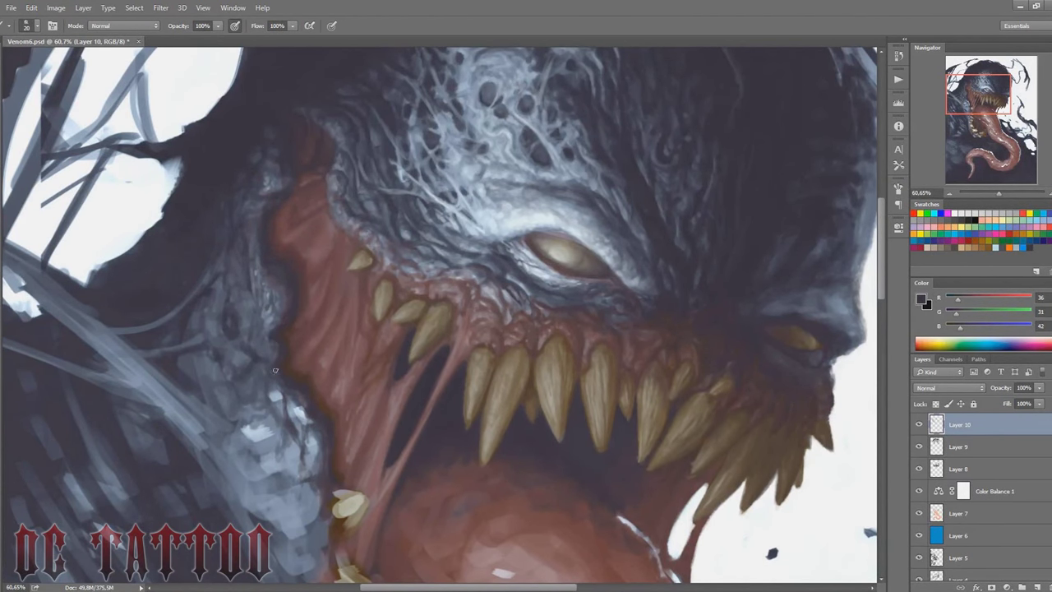
# Step: Paint thin dark lines on the cheek and down the neck
pyautogui.keyDown('alt'); pyautogui.click(257, 345); pyautogui.keyUp('alt')
pyautogui.press('[')
pyautogui.moveTo(251, 345); pyautogui.dragTo(238, 366)
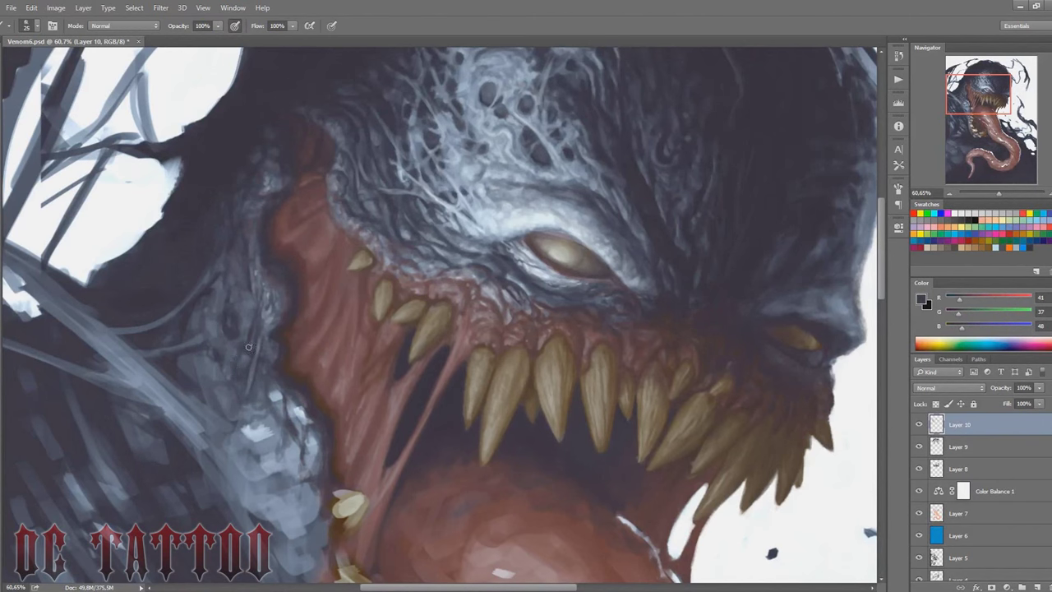
pyautogui.keyDown('alt'); pyautogui.click(246, 369); pyautogui.keyUp('alt')
# Step: Flip the canvas horizontally (Ctrl+Shift+H) and paint a dark stroke along the neck
pyautogui.hotkey('ctrl', 'shift', 'h')
pyautogui.keyDown('alt'); pyautogui.click(649, 256); pyautogui.keyUp('alt')
pyautogui.moveTo(621, 279); pyautogui.dragTo(621, 342)
# Step: Sample near-black, blue-grey and mid grey-blue neck tones, resizing the brush
pyautogui.keyDown('alt'); pyautogui.click(630, 313); pyautogui.keyUp('alt')
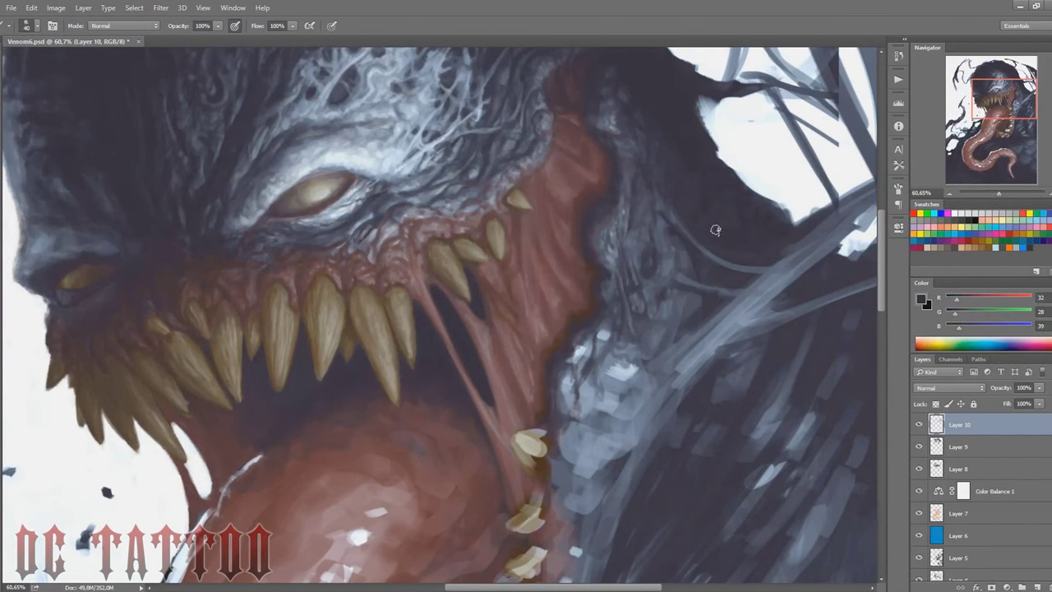
pyautogui.press('[')
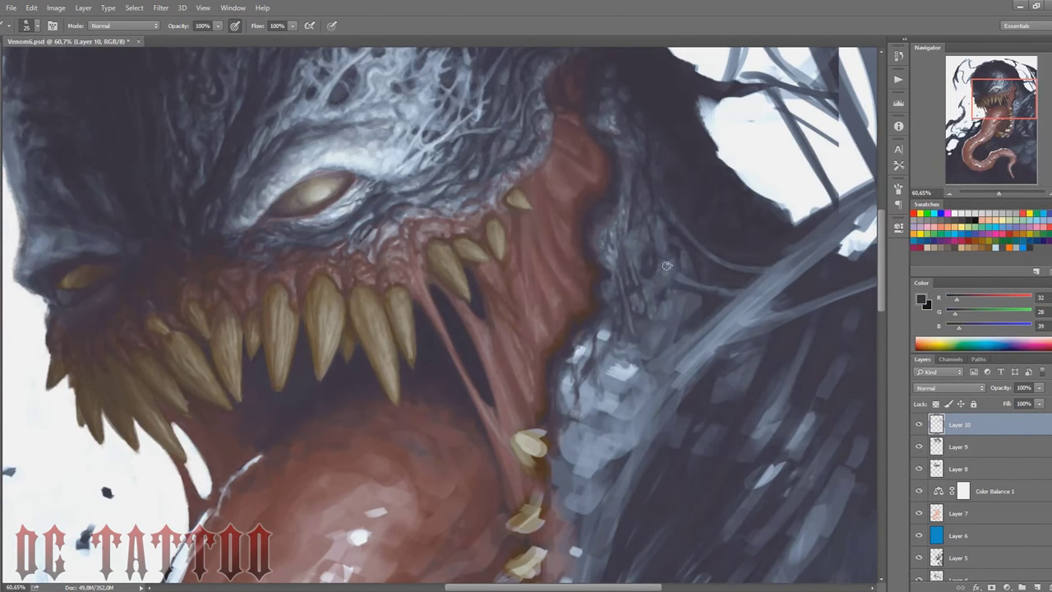
pyautogui.keyDown('alt'); pyautogui.click(668, 265); pyautogui.keyUp('alt')
pyautogui.keyDown('alt'); pyautogui.click(638, 252); pyautogui.keyUp('alt')
pyautogui.press('[')
pyautogui.press('[')
pyautogui.press('[')
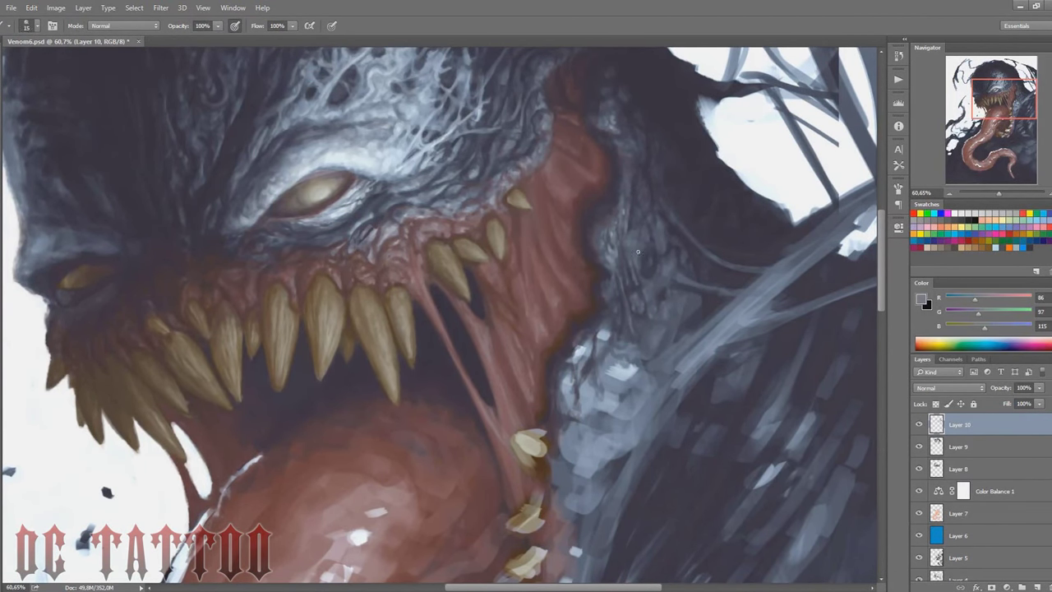
pyautogui.keyDown('alt'); pyautogui.click(649, 258); pyautogui.keyUp('alt')
pyautogui.press(']')
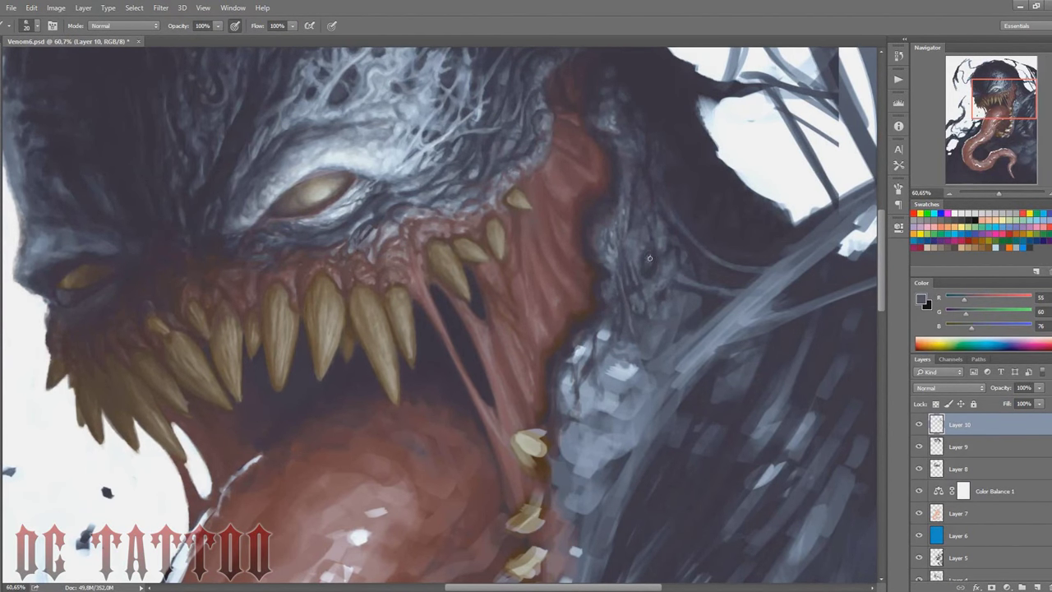
pyautogui.keyDown('alt'); pyautogui.click(664, 252); pyautogui.keyUp('alt')
pyautogui.press(']')
pyautogui.press(']')
pyautogui.press(']')
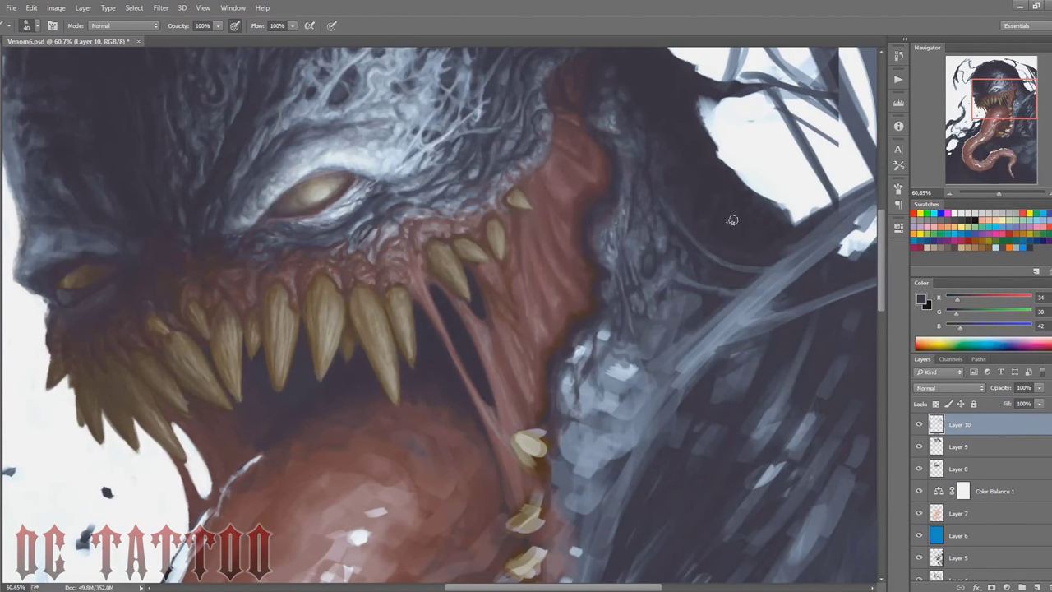
# Step: Paint dark shadow on the right of the neck and across its texture
pyautogui.moveTo(680, 311)
pyautogui.mouseDown()
pyautogui.moveTo(674, 344)
pyautogui.moveTo(699, 292)
pyautogui.mouseUp()
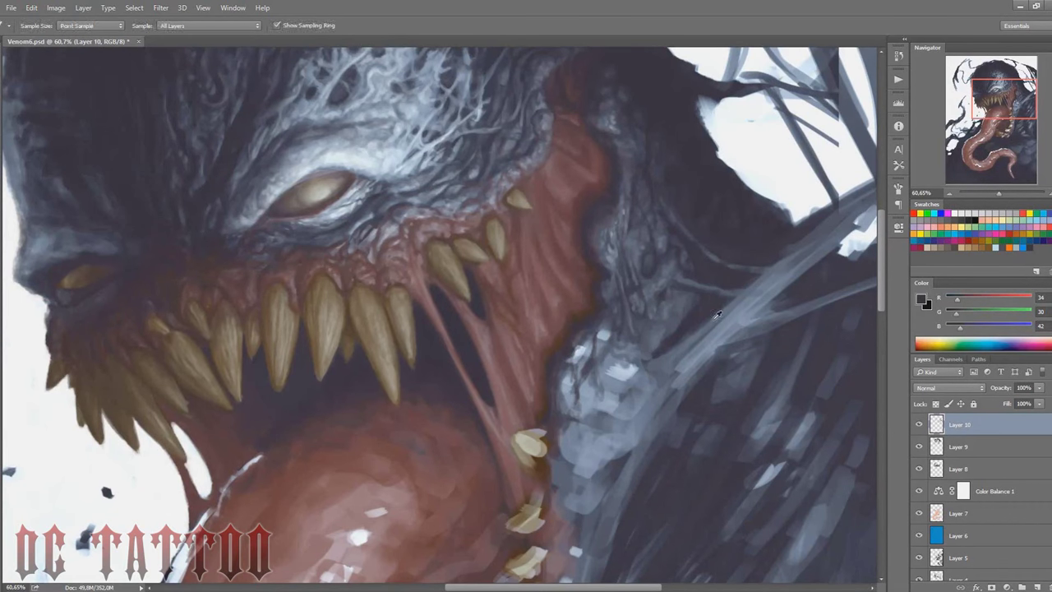
pyautogui.keyDown('alt'); pyautogui.click(724, 282); pyautogui.keyUp('alt')
pyautogui.scroll(-3, 713, 275)
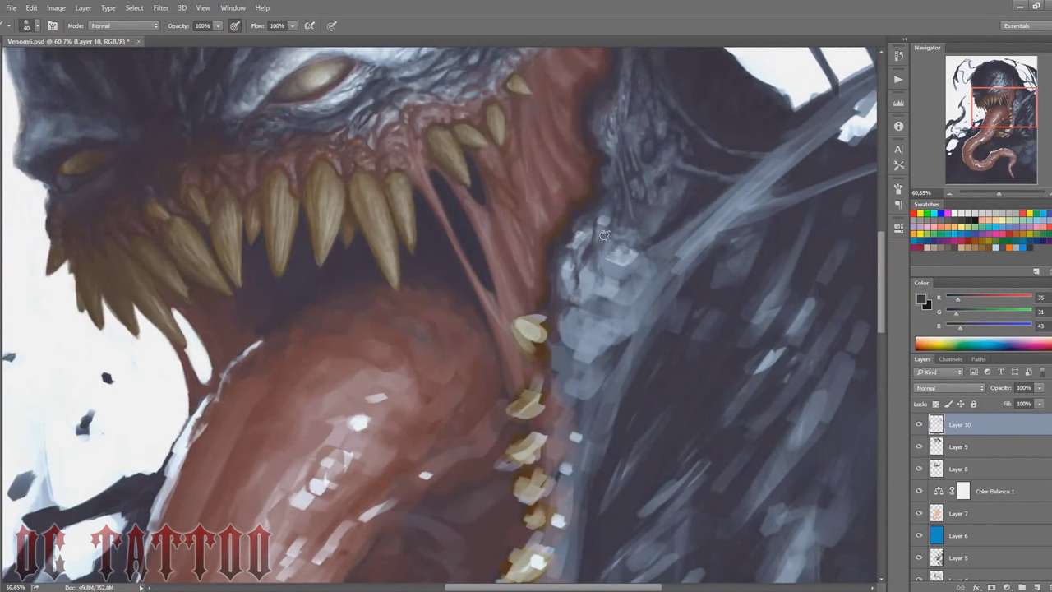
pyautogui.keyDown('alt'); pyautogui.click(566, 240); pyautogui.keyUp('alt')
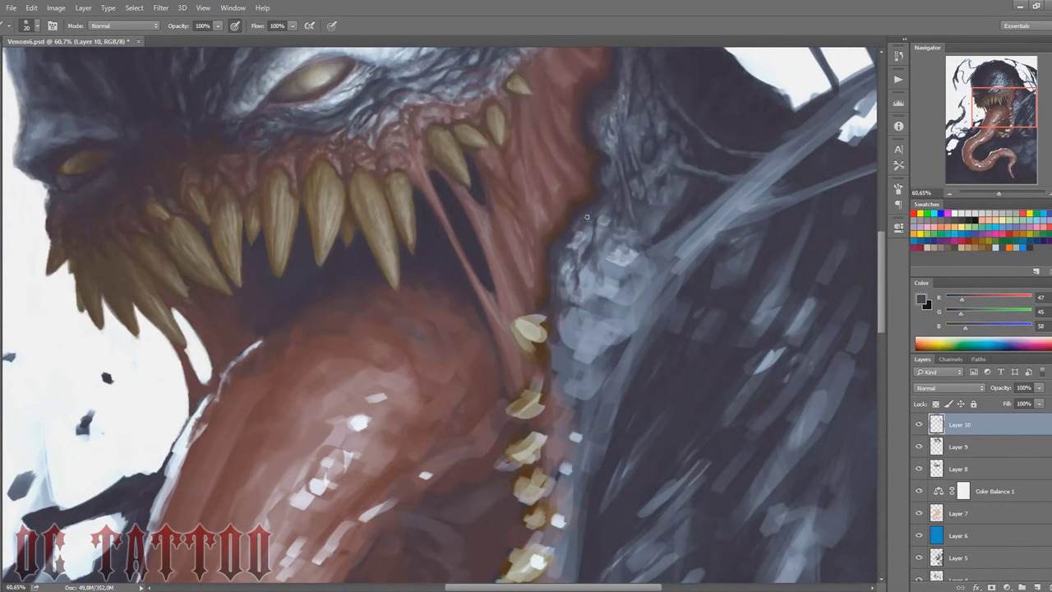
pyautogui.keyDown('alt'); pyautogui.click(586, 217); pyautogui.keyUp('alt')
pyautogui.moveTo(595, 206)
pyautogui.mouseDown()
pyautogui.moveTo(619, 264)
pyautogui.moveTo(673, 255)
pyautogui.mouseUp()
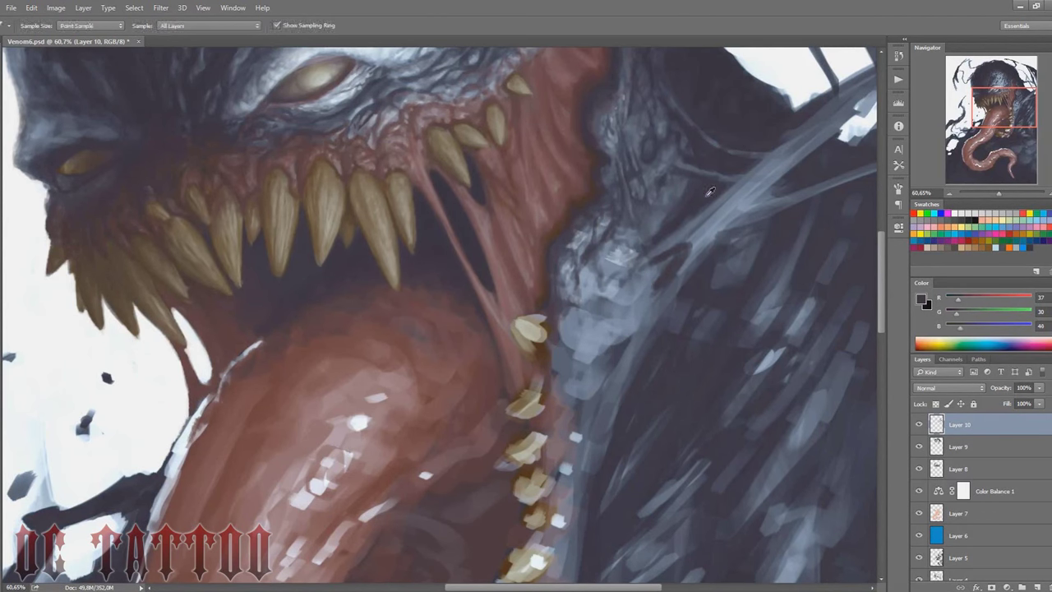
# Step: Add grey-blue highlight strokes to the neck, then deepen its dark shadows
pyautogui.keyDown('alt'); pyautogui.click(624, 287); pyautogui.keyUp('alt')
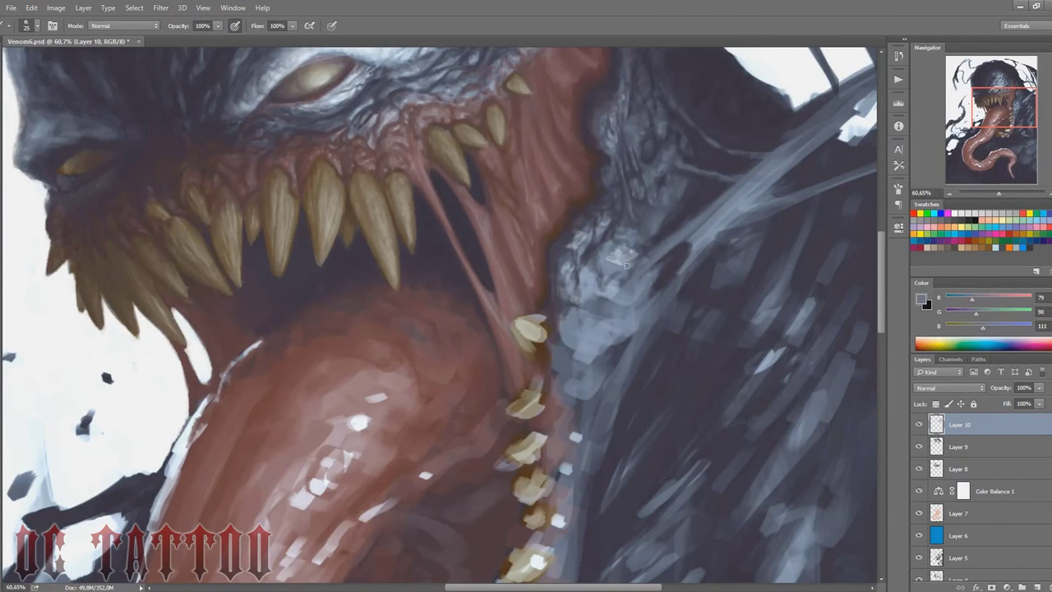
pyautogui.press('[')
pyautogui.moveTo(604, 263); pyautogui.dragTo(628, 239)
pyautogui.keyDown('alt'); pyautogui.click(625, 254); pyautogui.keyUp('alt')
pyautogui.moveTo(641, 279); pyautogui.dragTo(707, 215)
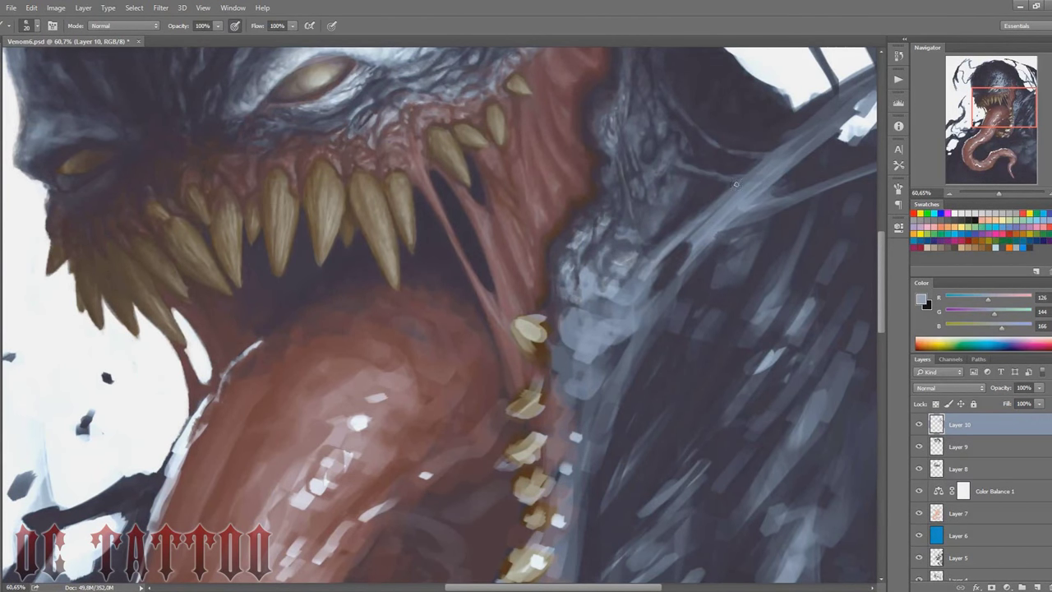
pyautogui.keyDown('alt'); pyautogui.click(662, 259); pyautogui.keyUp('alt')
pyautogui.moveTo(600, 271)
pyautogui.mouseDown()
pyautogui.moveTo(588, 299)
pyautogui.moveTo(579, 291)
pyautogui.mouseUp()
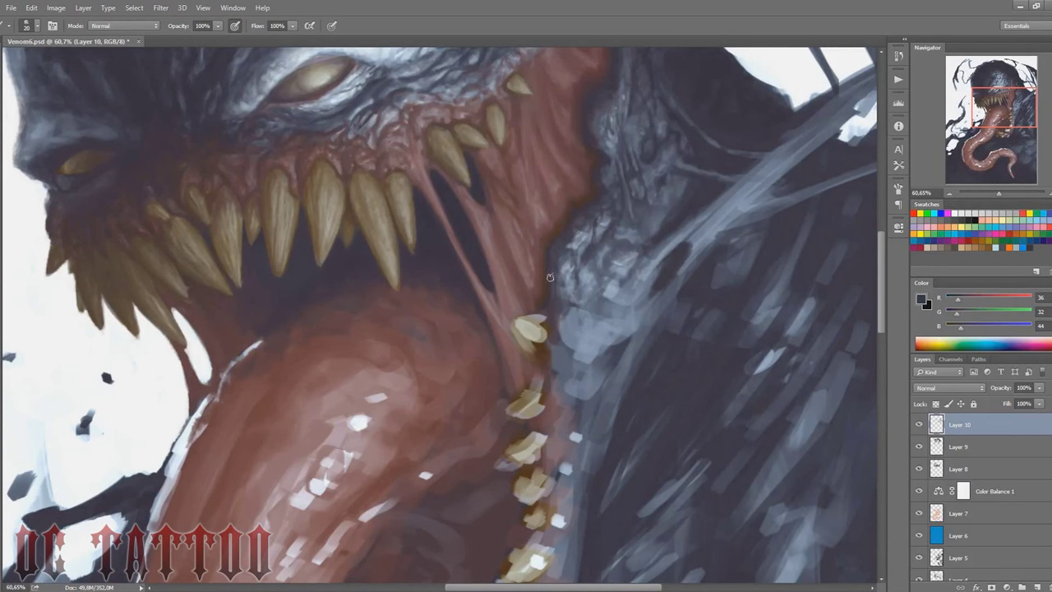
pyautogui.scroll(-3, 558, 345)
pyautogui.press('[')
pyautogui.press('[')
pyautogui.press('[')
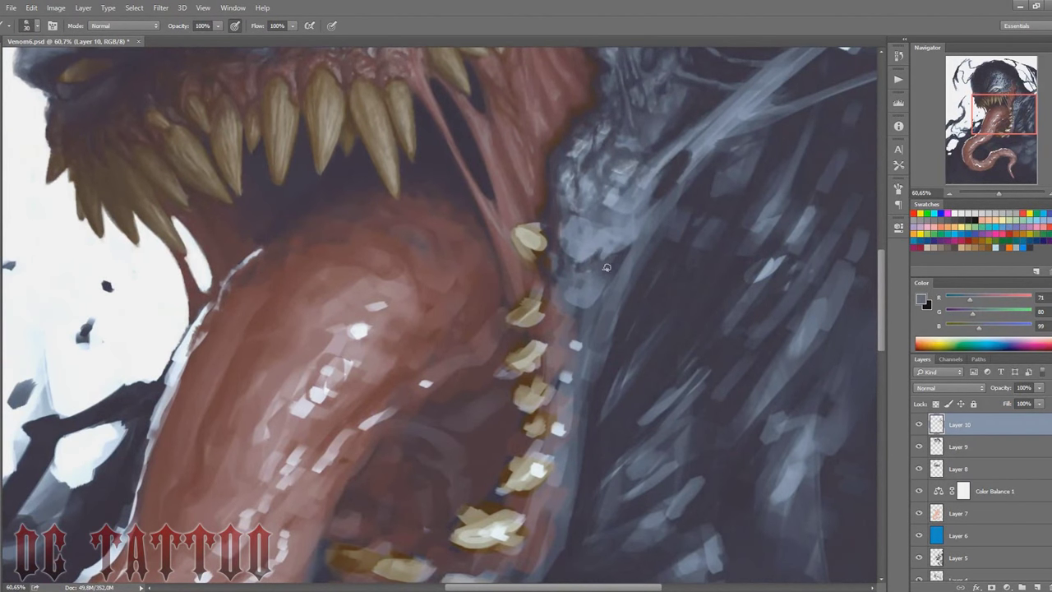
# Step: Paint light grey-blue highlights down the neck and sample slate tones
pyautogui.keyDown('alt'); pyautogui.click(589, 266); pyautogui.keyUp('alt')
pyautogui.moveTo(589, 265)
pyautogui.mouseDown()
pyautogui.moveTo(608, 298)
pyautogui.moveTo(579, 328)
pyautogui.moveTo(587, 341)
pyautogui.mouseUp()
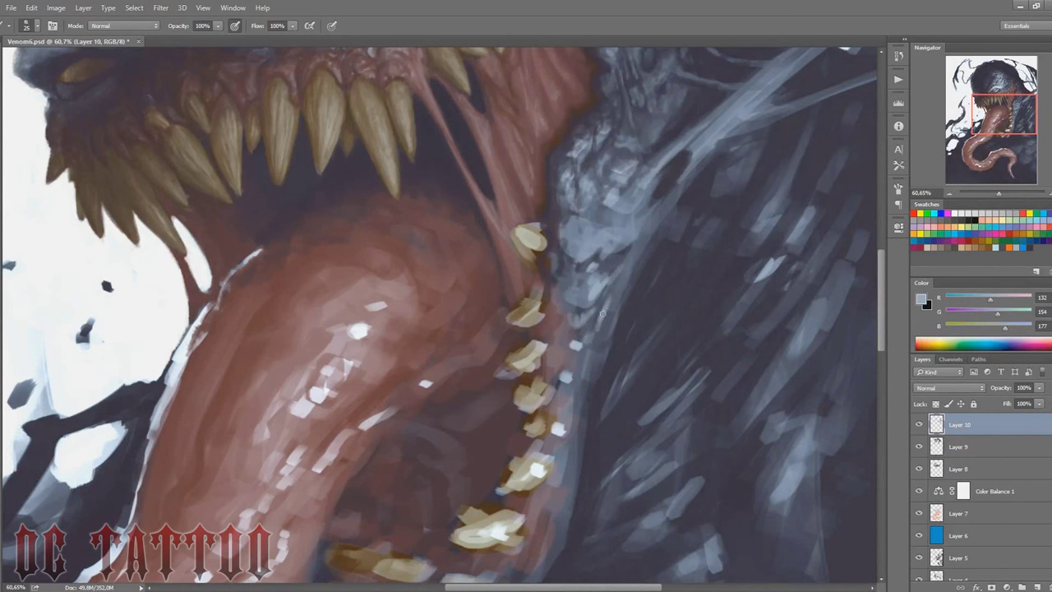
pyautogui.press(']')
pyautogui.press(']')
pyautogui.keyDown('alt'); pyautogui.click(582, 291); pyautogui.keyUp('alt')
pyautogui.keyDown('alt'); pyautogui.click(611, 260); pyautogui.keyUp('alt')
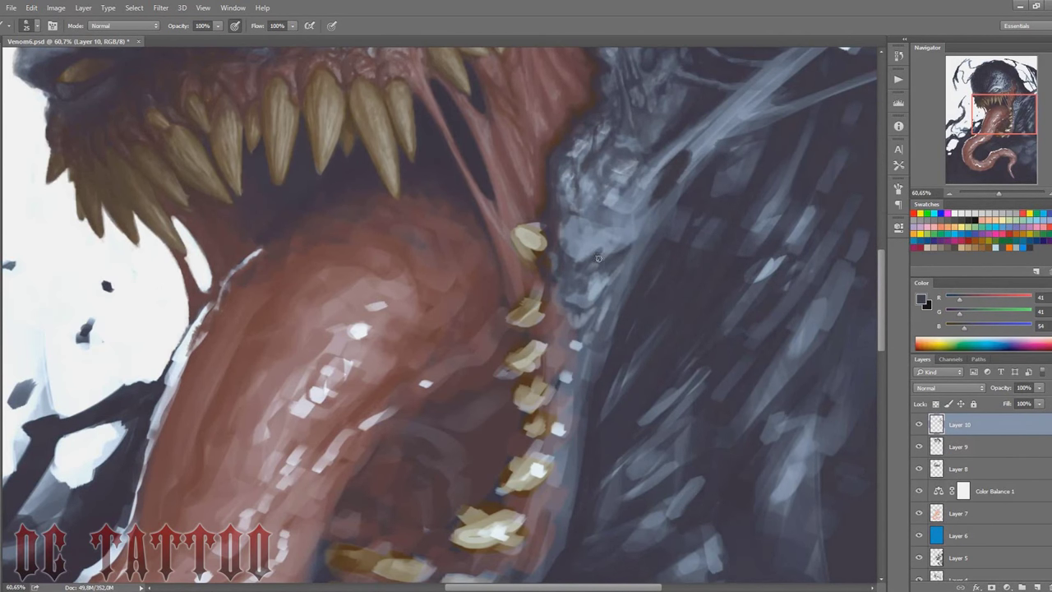
pyautogui.keyDown('alt'); pyautogui.click(578, 269); pyautogui.keyUp('alt')
# Step: Dab pale blue-grey marks onto the neck texture with a small brush
pyautogui.scroll(2, 624, 312)
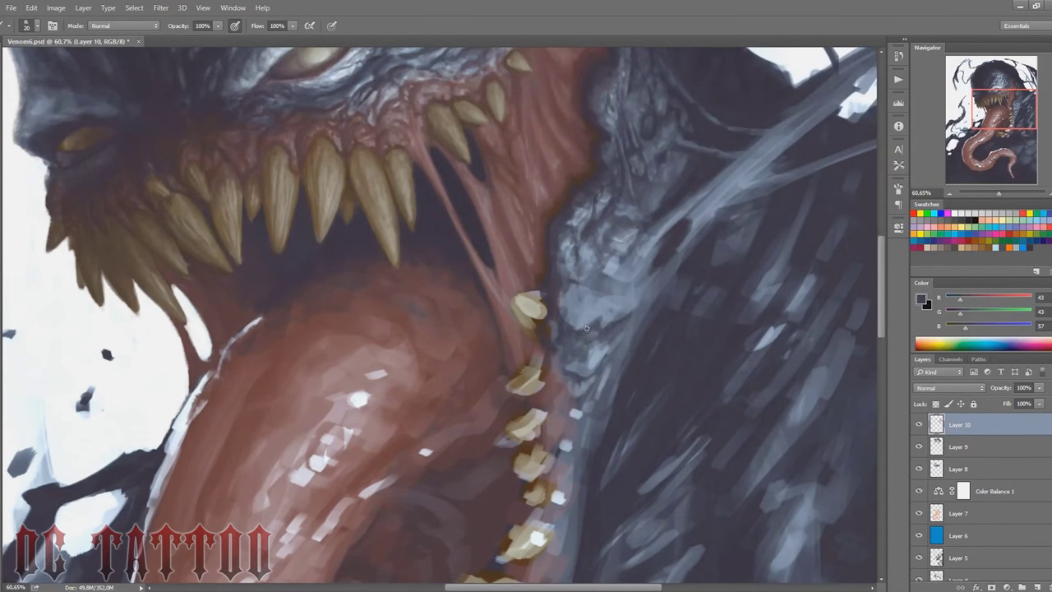
pyautogui.press('[')
pyautogui.press('[')
pyautogui.press('[')
pyautogui.keyDown('alt'); pyautogui.click(636, 313); pyautogui.keyUp('alt')
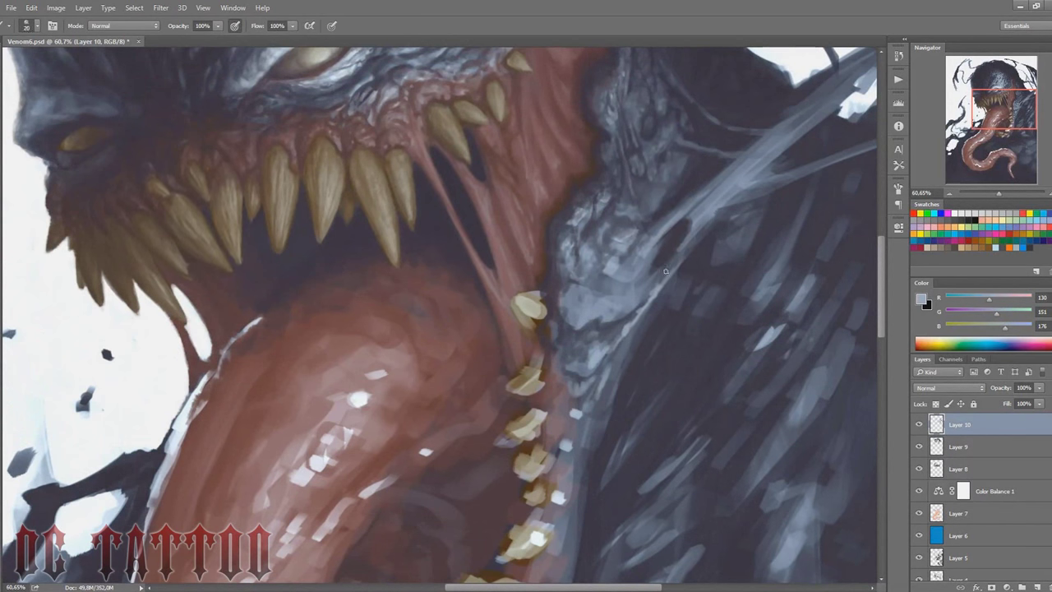
pyautogui.keyDown('alt'); pyautogui.click(645, 292); pyautogui.keyUp('alt')
pyautogui.press('[')
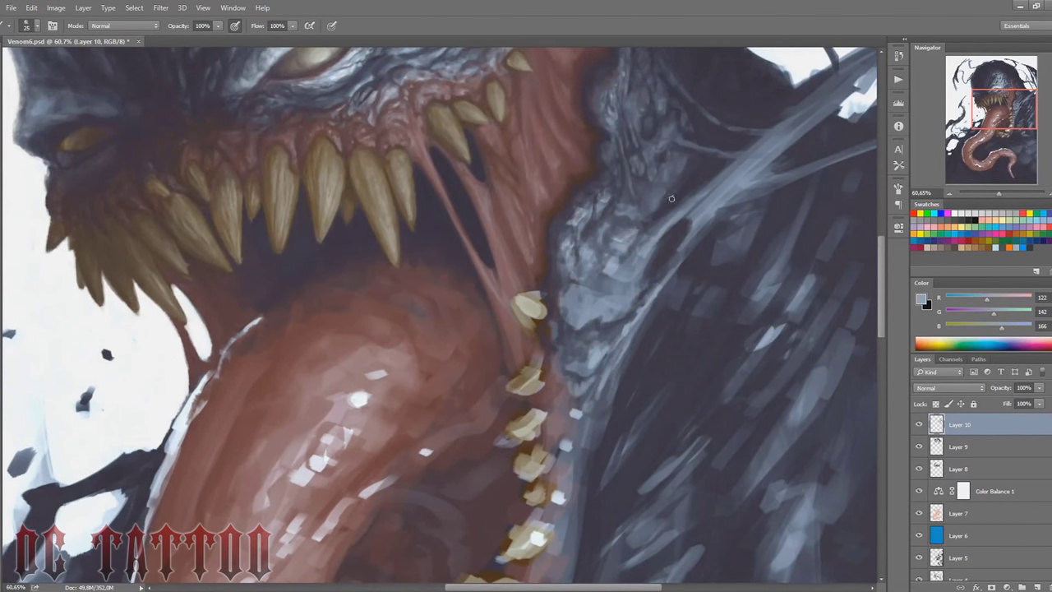
pyautogui.keyDown('alt'); pyautogui.click(612, 333); pyautogui.keyUp('alt')
pyautogui.press(']')
pyautogui.press(']')
pyautogui.press(']')
pyautogui.keyDown('alt'); pyautogui.click(649, 246); pyautogui.keyUp('alt')
pyautogui.press('[')
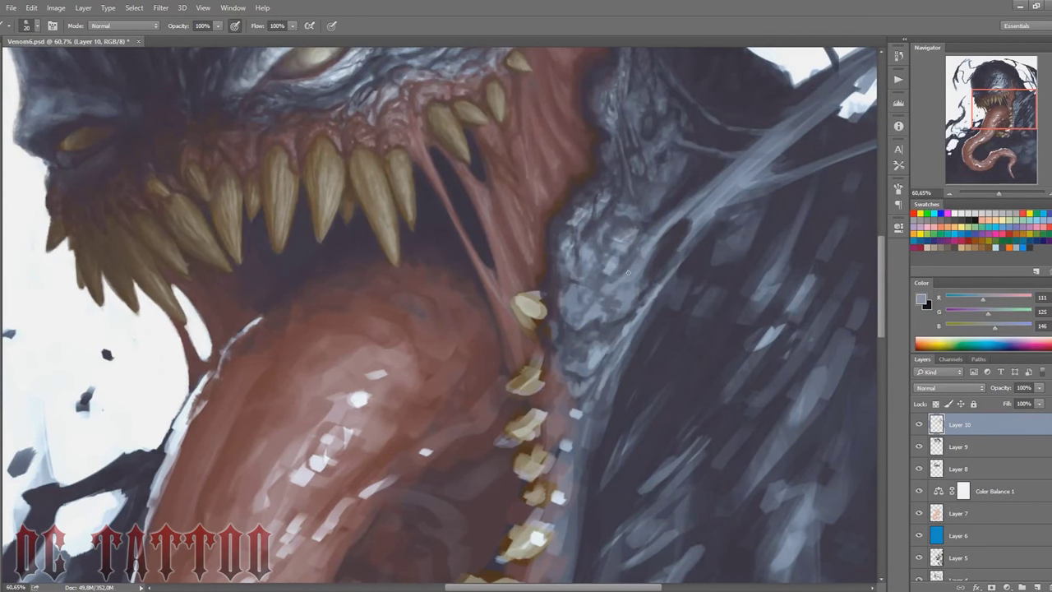
pyautogui.moveTo(629, 294)
pyautogui.mouseDown()
pyautogui.moveTo(603, 311)
pyautogui.moveTo(576, 301)
pyautogui.mouseUp()
# Step: Darken the blue web strand across the shoulder with near-black strokes
pyautogui.keyDown('alt'); pyautogui.click(560, 285); pyautogui.keyUp('alt')
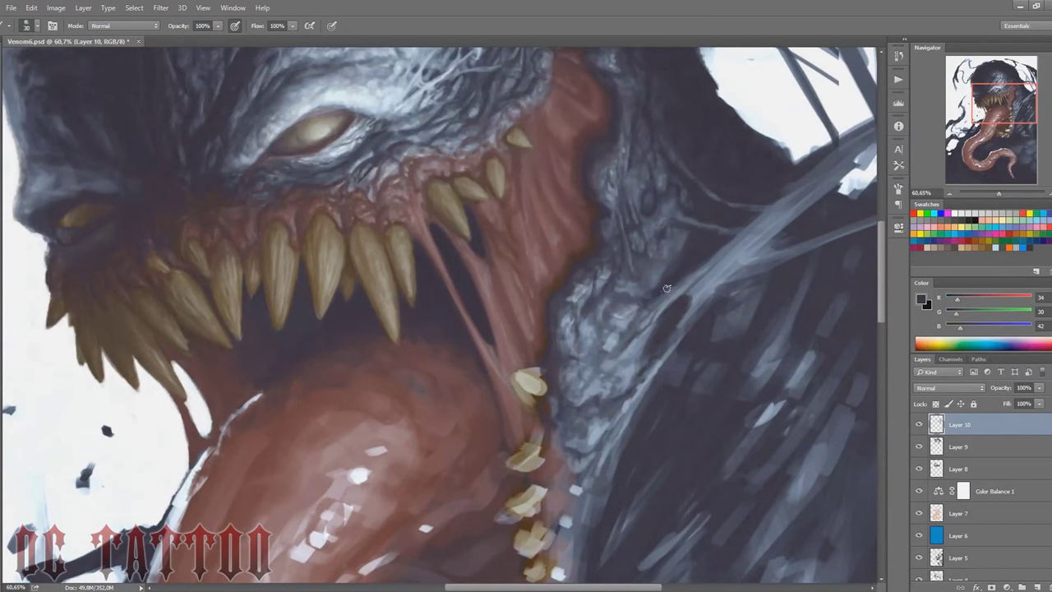
pyautogui.moveTo(666, 287); pyautogui.dragTo(727, 246)
pyautogui.keyDown('alt'); pyautogui.click(697, 316); pyautogui.keyUp('alt')
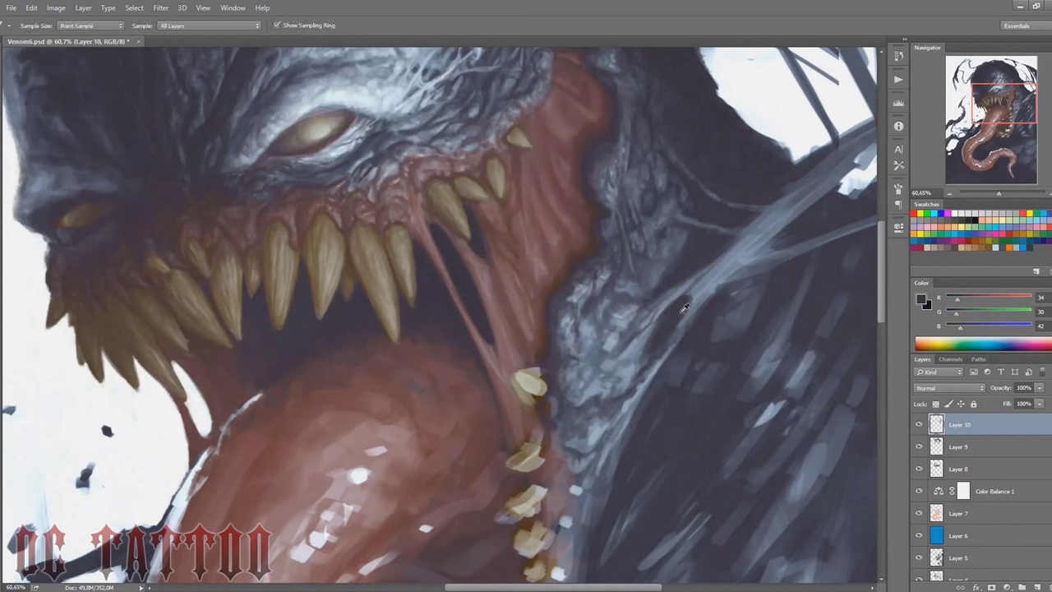
pyautogui.press('[')
pyautogui.moveTo(697, 288)
pyautogui.mouseDown()
pyautogui.moveTo(665, 345)
pyautogui.moveTo(781, 202)
pyautogui.mouseUp()
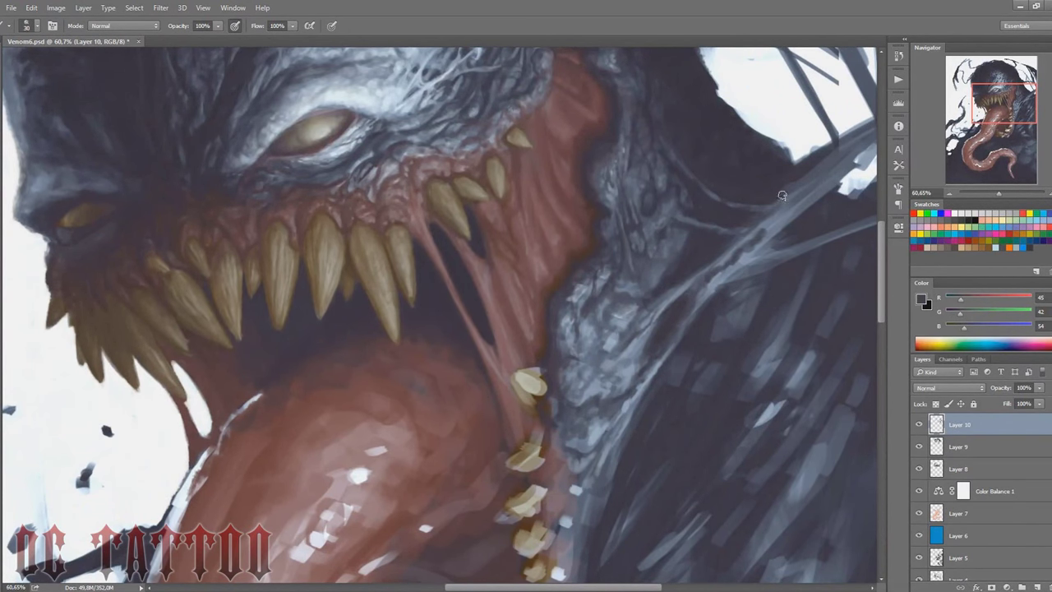
pyautogui.keyDown('alt'); pyautogui.click(865, 196); pyautogui.keyUp('alt')
pyautogui.press('[')
pyautogui.keyDown('alt'); pyautogui.click(678, 311); pyautogui.keyUp('alt')
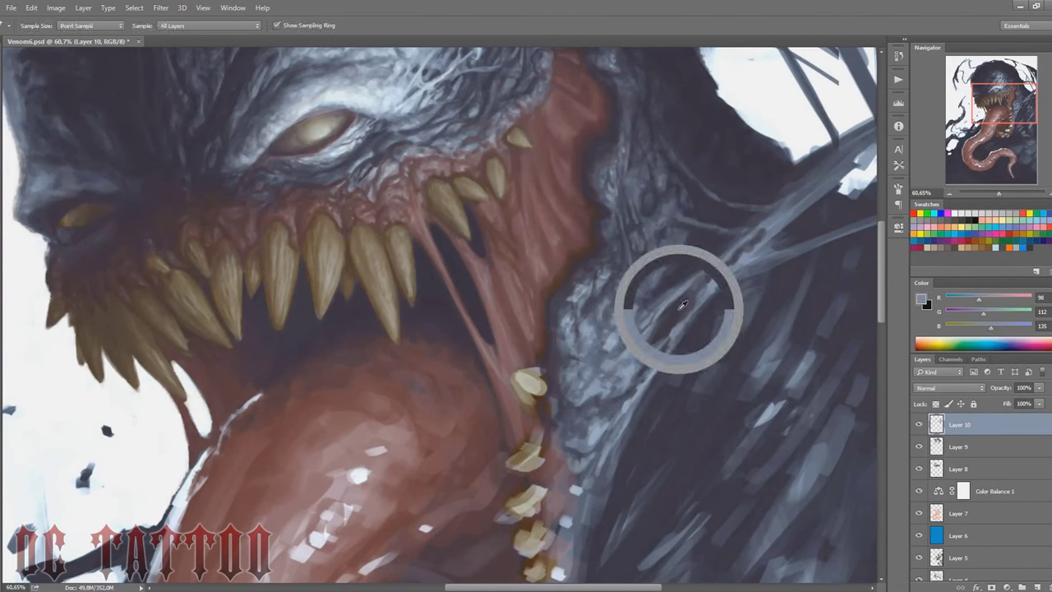
pyautogui.press(']')
pyautogui.press(']')
pyautogui.press(']')
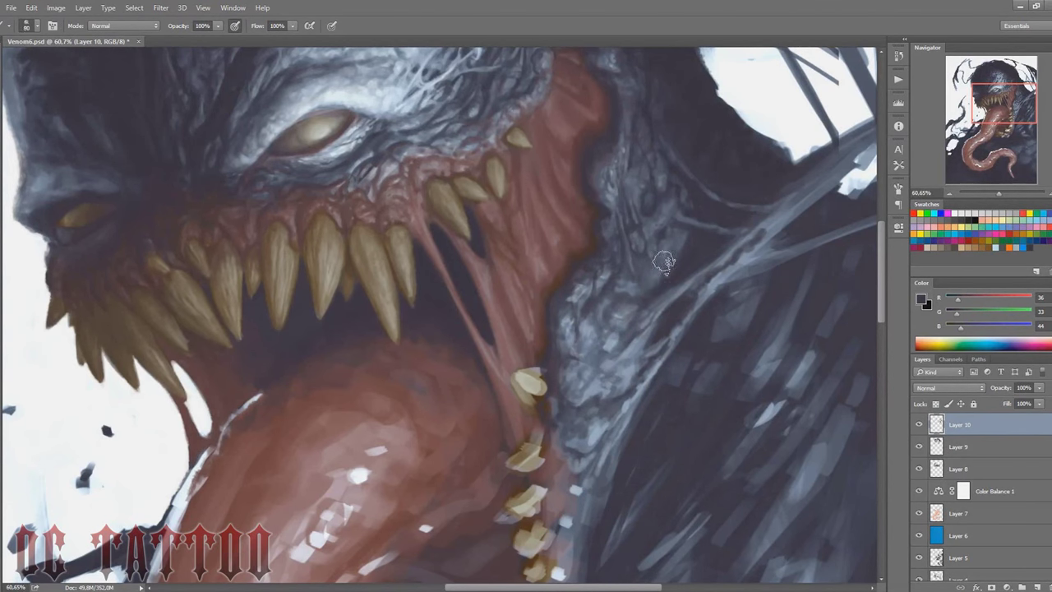
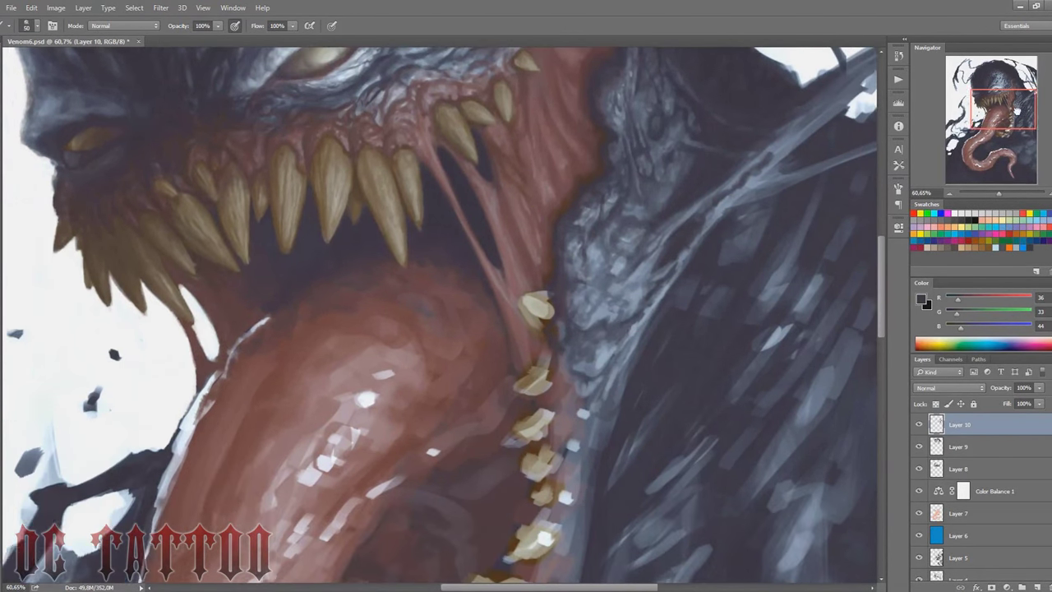
# Step: Paint light and mid blue-grey texture on the neck skin beside the lower teeth with a smaller brush
pyautogui.scroll(-3, 588, 329)
pyautogui.keyDown('alt'); pyautogui.click(586, 353); pyautogui.keyUp('alt')
pyautogui.press('[')
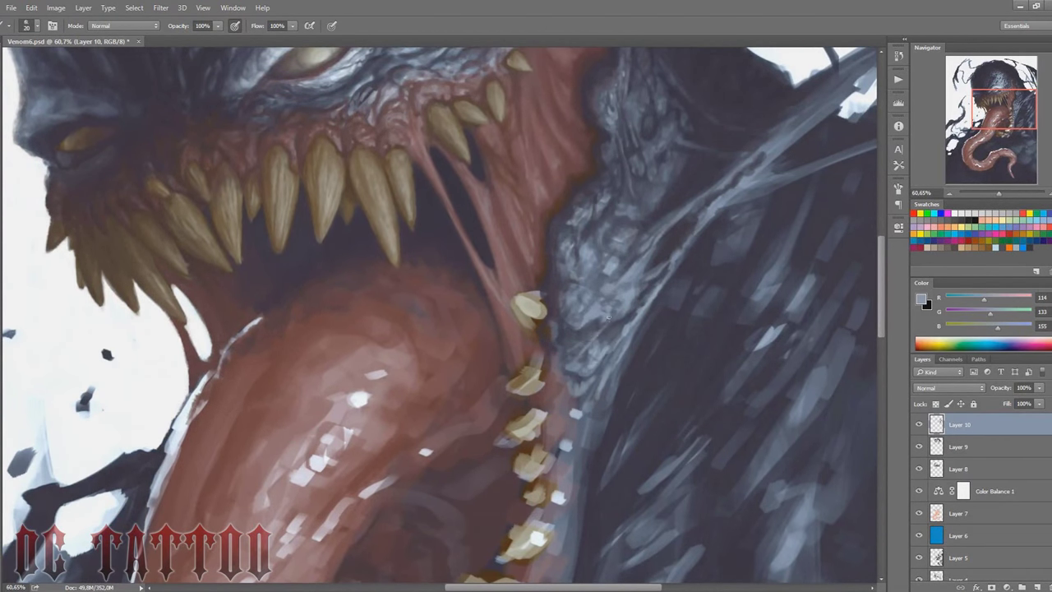
pyautogui.keyDown('alt'); pyautogui.click(635, 333); pyautogui.keyUp('alt')
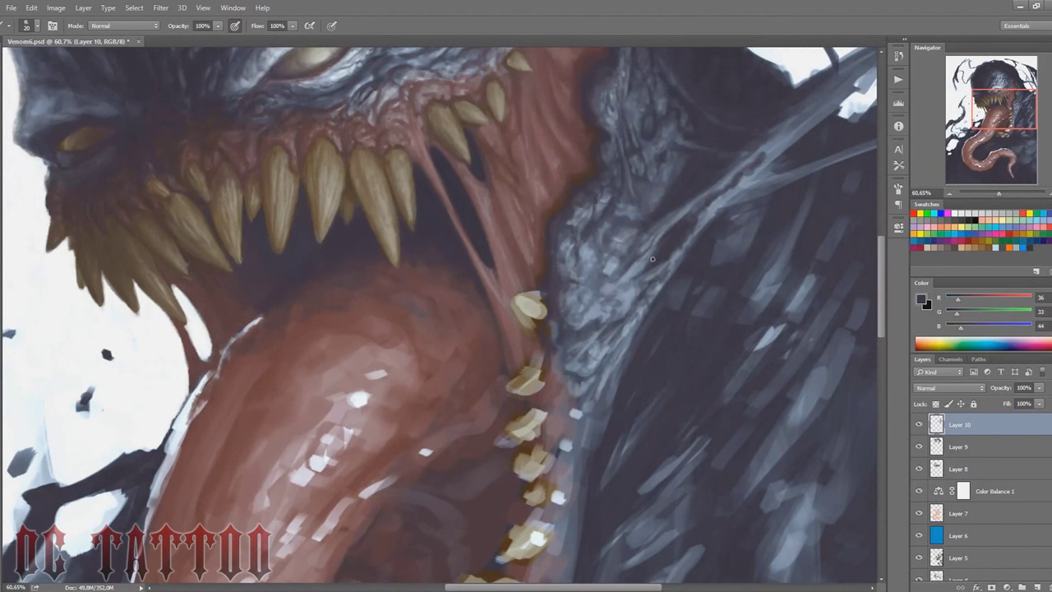
pyautogui.scroll(6, 830, 207)
pyautogui.scroll(-5, 748, 288)
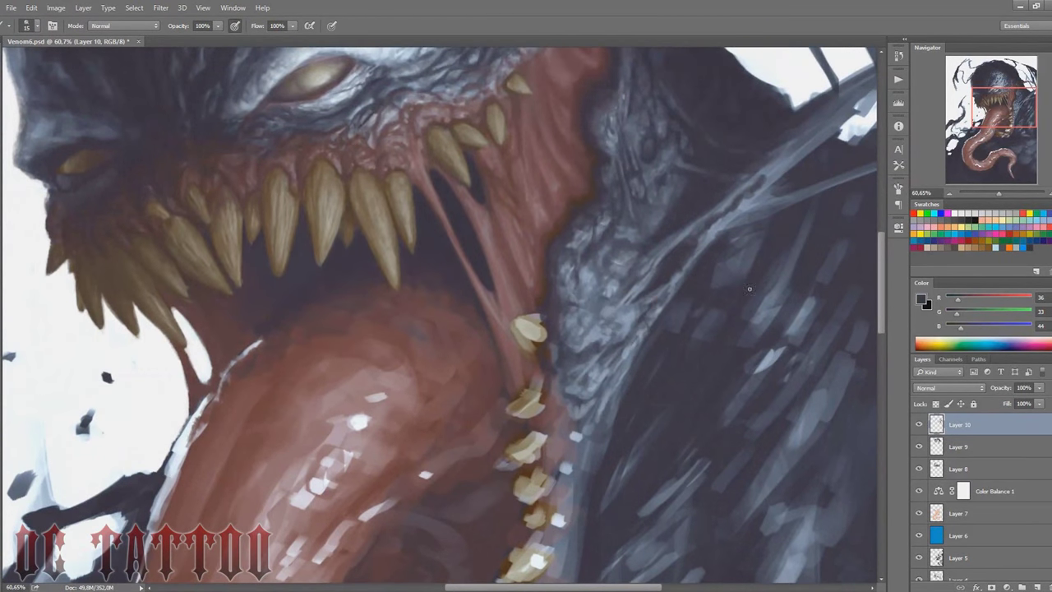
pyautogui.keyDown('alt'); pyautogui.click(625, 350); pyautogui.keyUp('alt')
pyautogui.press('[')
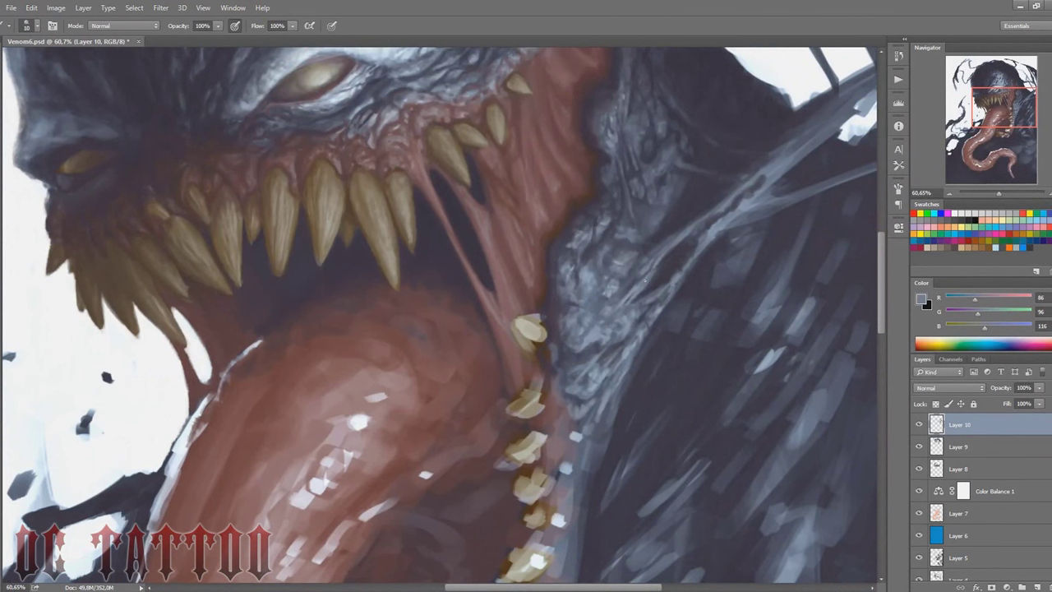
pyautogui.keyDown('alt'); pyautogui.click(610, 290); pyautogui.keyUp('alt')
pyautogui.press('[')
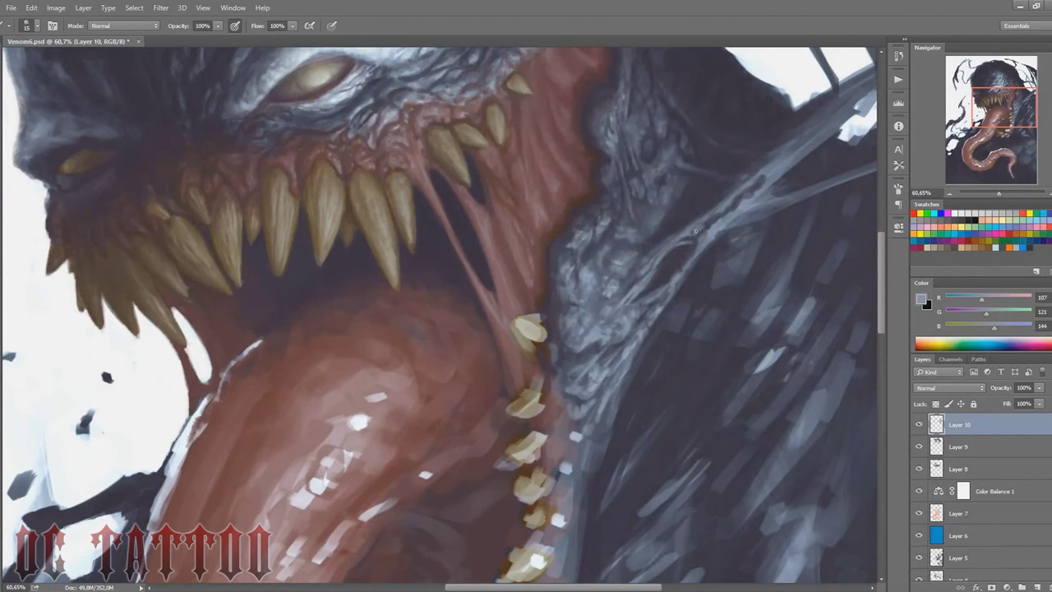
# Step: Add near-black shadows and light blue-grey highlights to the skin beside the throat
pyautogui.scroll(-3, 805, 197)
pyautogui.keyDown('alt'); pyautogui.click(591, 359); pyautogui.keyUp('alt')
pyautogui.press(']')
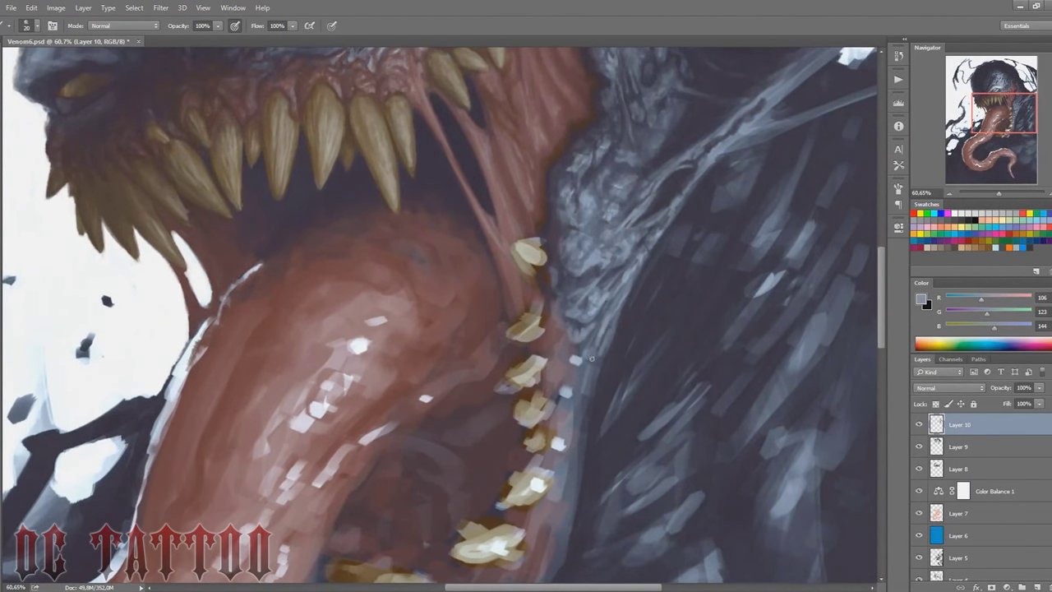
pyautogui.keyDown('alt'); pyautogui.click(574, 354); pyautogui.keyUp('alt')
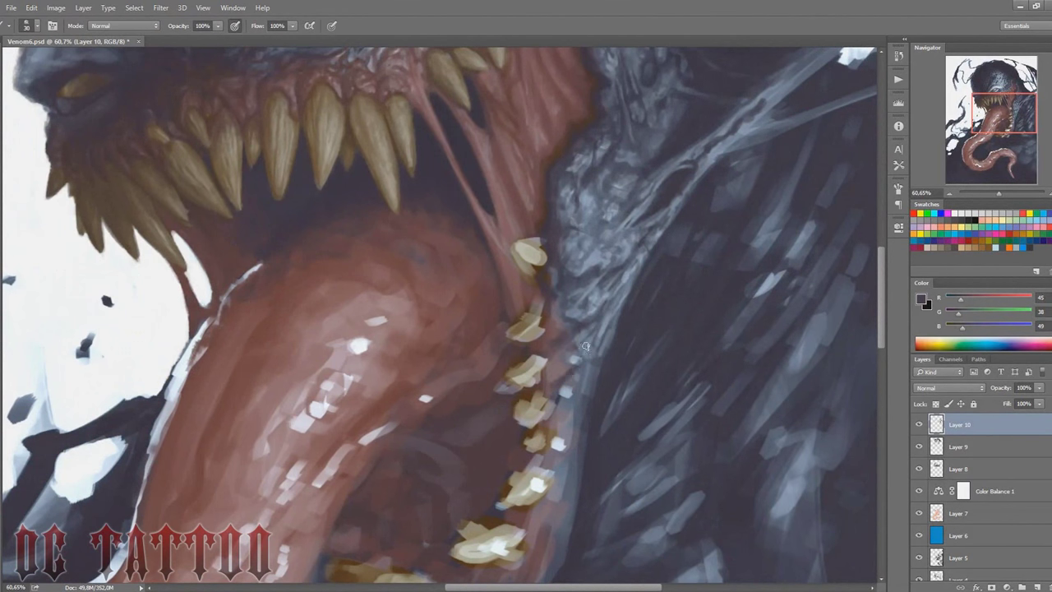
pyautogui.keyDown('alt'); pyautogui.click(557, 379); pyautogui.keyUp('alt')
pyautogui.press('[')
pyautogui.press('[')
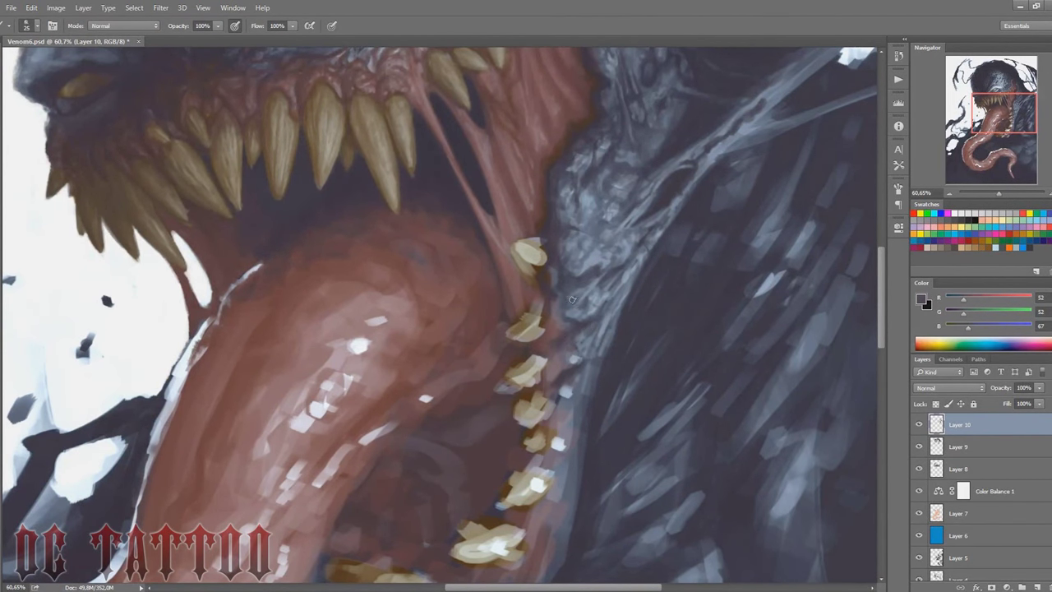
pyautogui.keyDown('alt'); pyautogui.click(612, 267); pyautogui.keyUp('alt')
pyautogui.keyDown('alt'); pyautogui.click(577, 298); pyautogui.keyUp('alt')
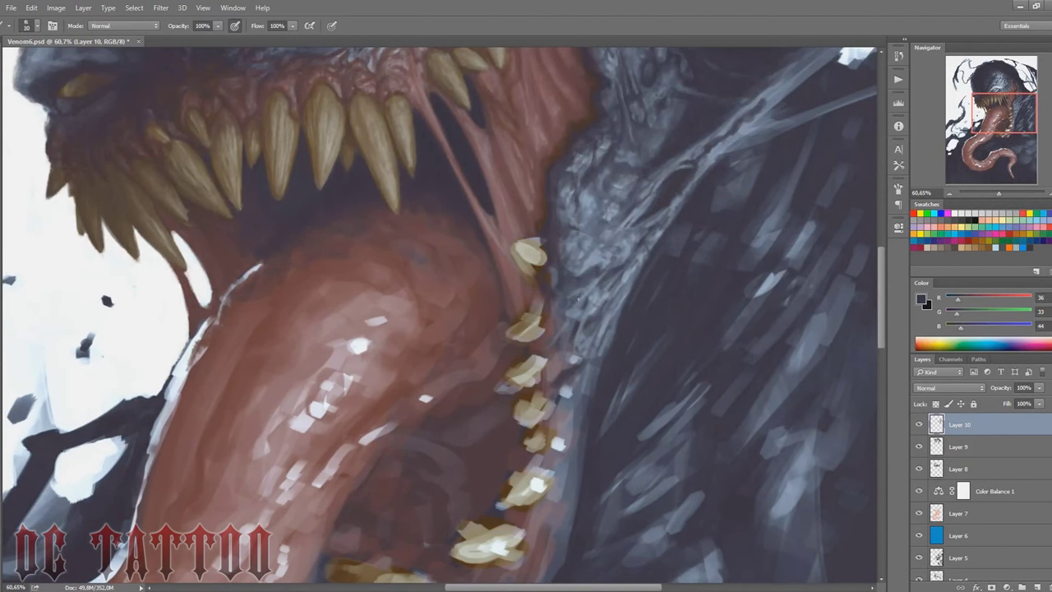
pyautogui.keyDown('alt'); pyautogui.click(596, 260); pyautogui.keyUp('alt')
pyautogui.scroll(3, 637, 247)
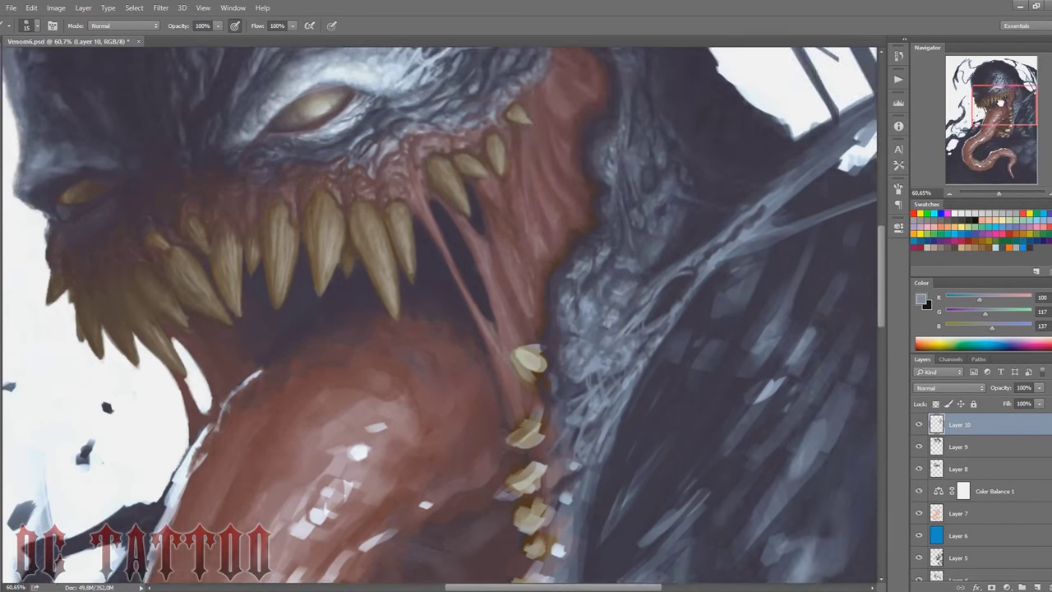
# Step: Paint dark blue shadow and dark red and pink flesh tones at the upper-jaw corner
pyautogui.scroll(3, 633, 328)
pyautogui.keyDown('alt'); pyautogui.click(633, 328); pyautogui.keyUp('alt')
pyautogui.keyDown('alt'); pyautogui.click(673, 303); pyautogui.keyUp('alt')
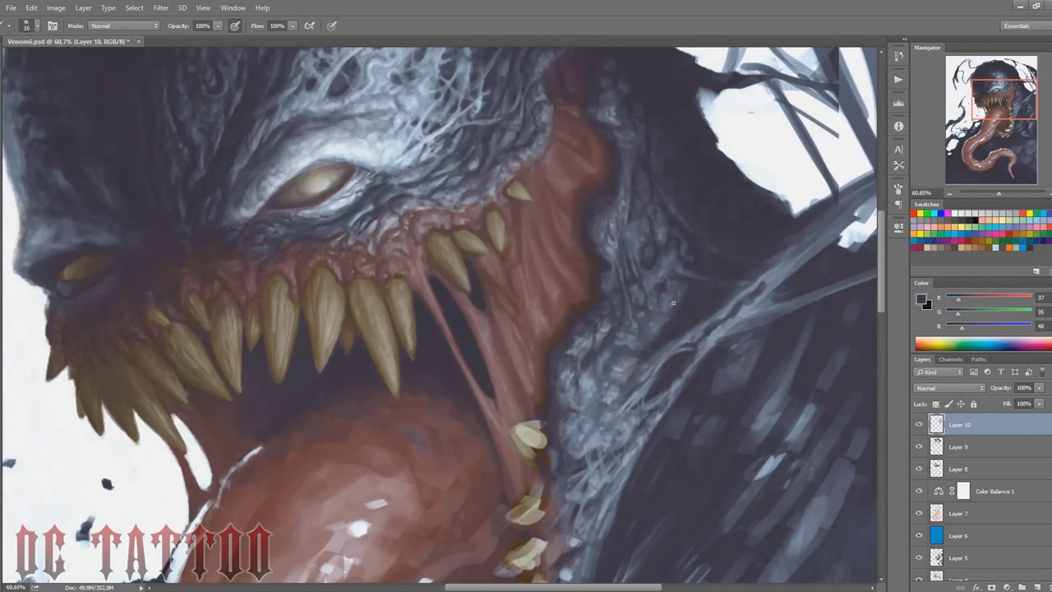
pyautogui.scroll(2, 591, 228)
pyautogui.keyDown('alt'); pyautogui.click(592, 227); pyautogui.keyUp('alt')
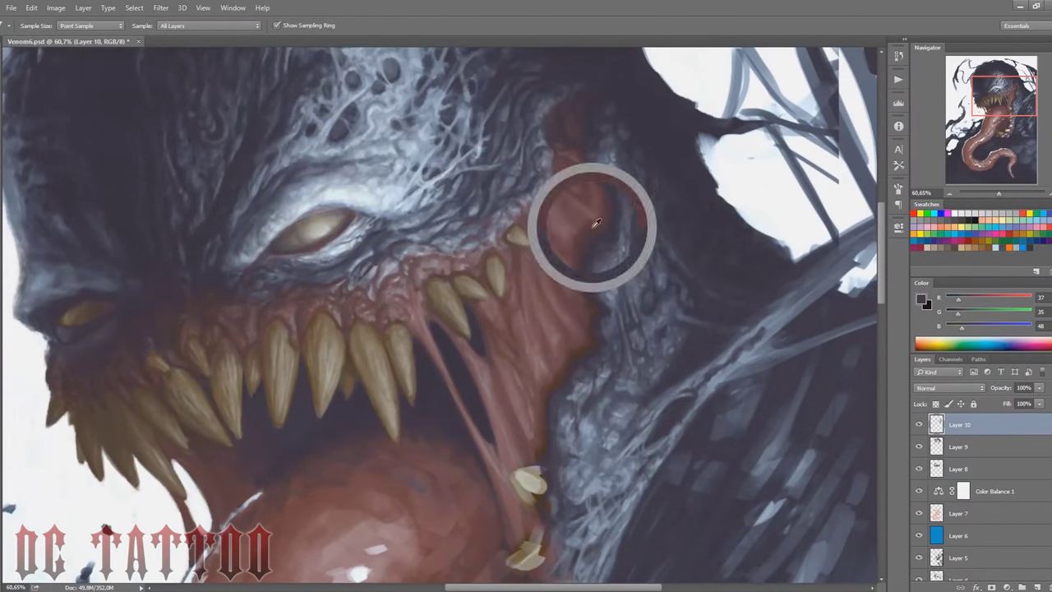
pyautogui.keyDown('alt'); pyautogui.click(522, 197); pyautogui.keyUp('alt')
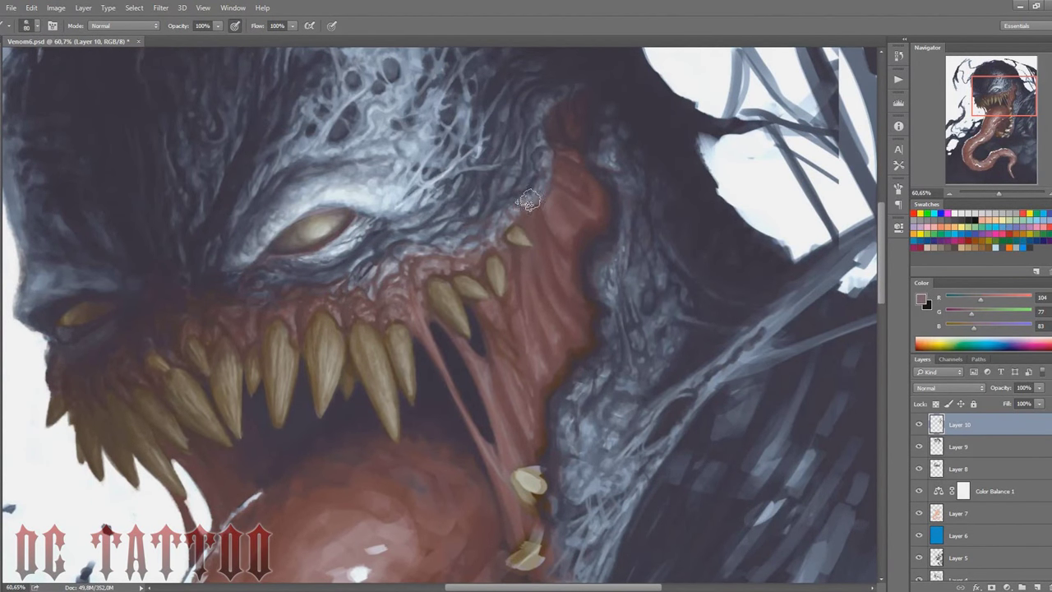
pyautogui.press('[')
pyautogui.press('[')
# Step: Deepen the gum flesh with dark reds, pink highlights and dark browns using a smaller brush
pyautogui.keyDown('alt'); pyautogui.click(542, 315); pyautogui.keyUp('alt')
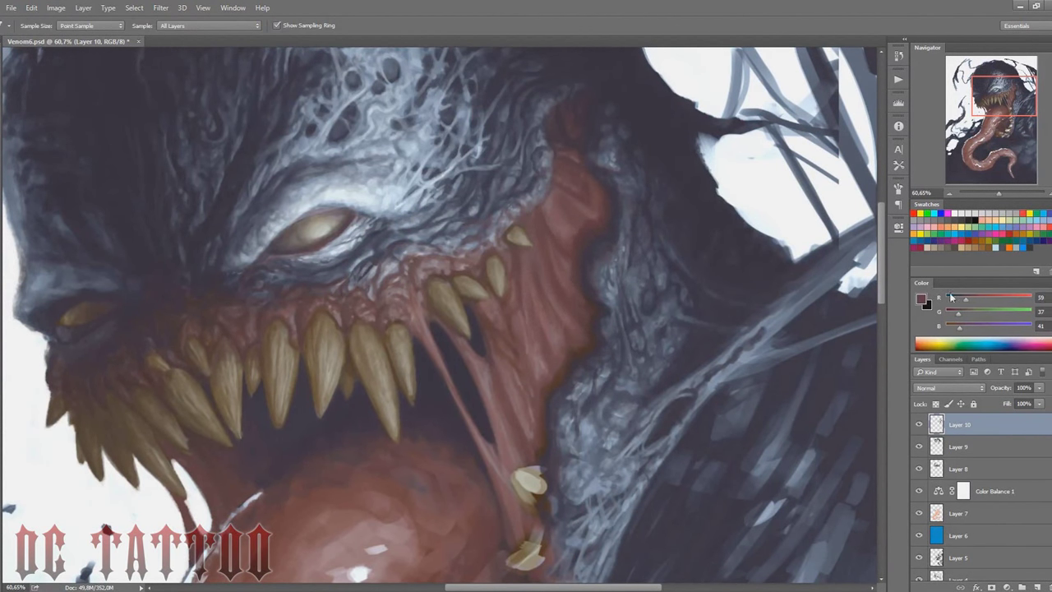
pyautogui.keyDown('alt'); pyautogui.click(564, 207); pyautogui.keyUp('alt')
pyautogui.press('[')
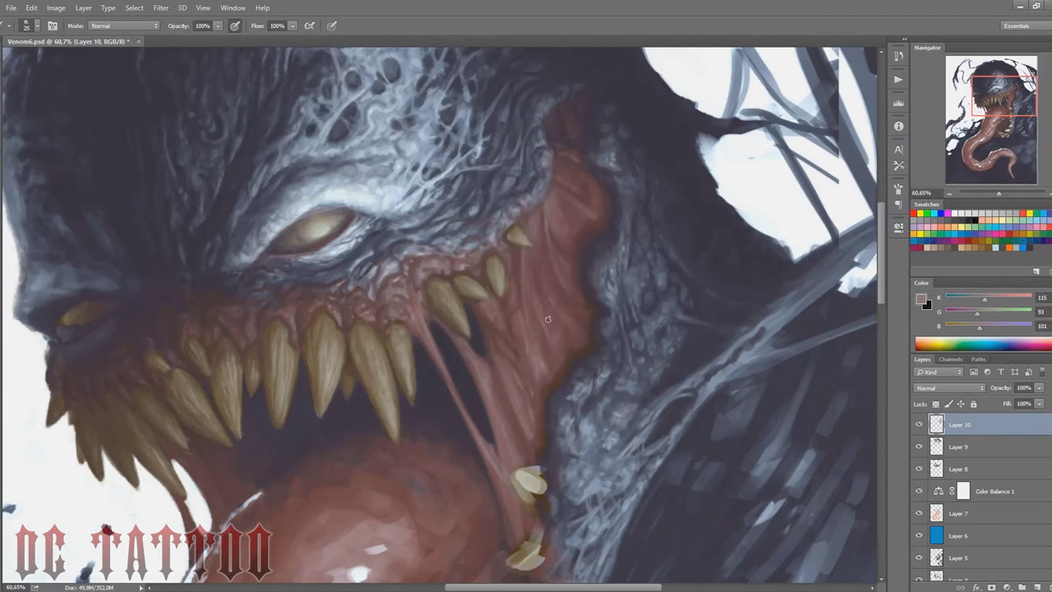
pyautogui.keyDown('alt'); pyautogui.click(519, 287); pyautogui.keyUp('alt')
pyautogui.press('[')
pyautogui.keyDown('alt'); pyautogui.click(518, 209); pyautogui.keyUp('alt')
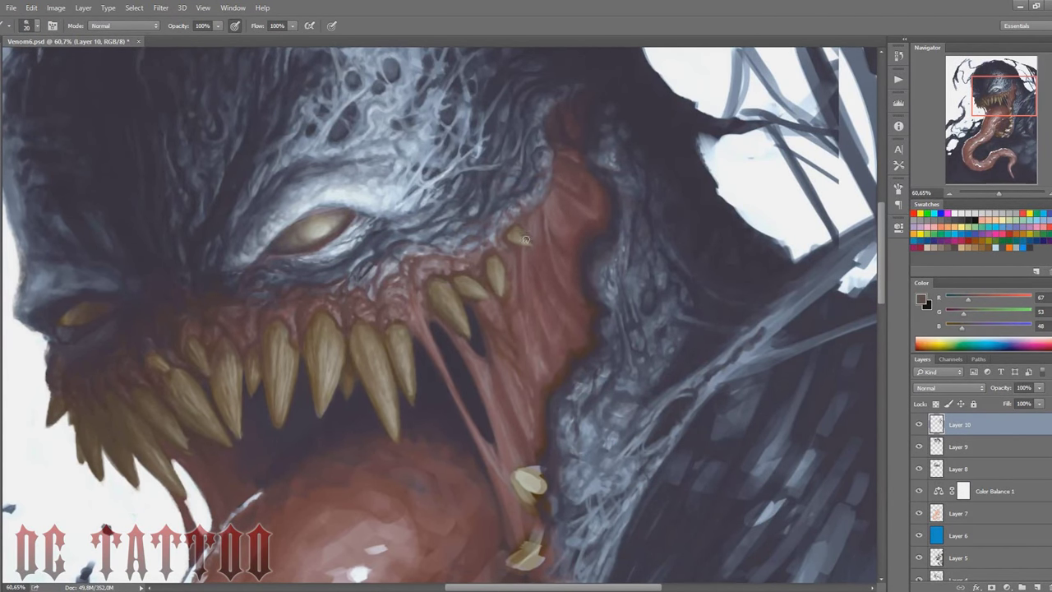
pyautogui.keyDown('alt'); pyautogui.click(527, 236); pyautogui.keyUp('alt')
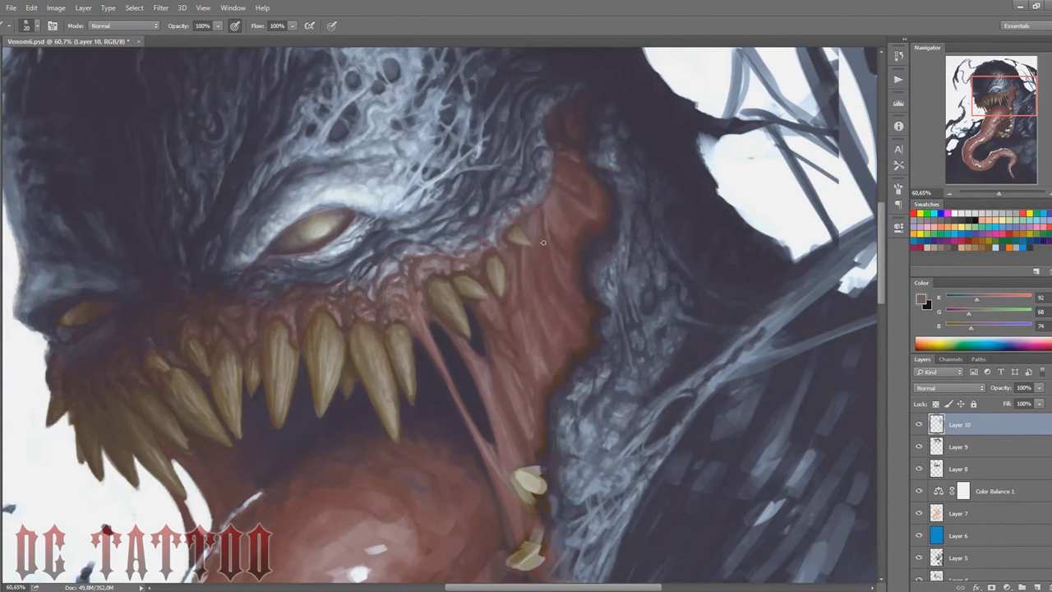
pyautogui.keyDown('alt'); pyautogui.click(595, 222); pyautogui.keyUp('alt')
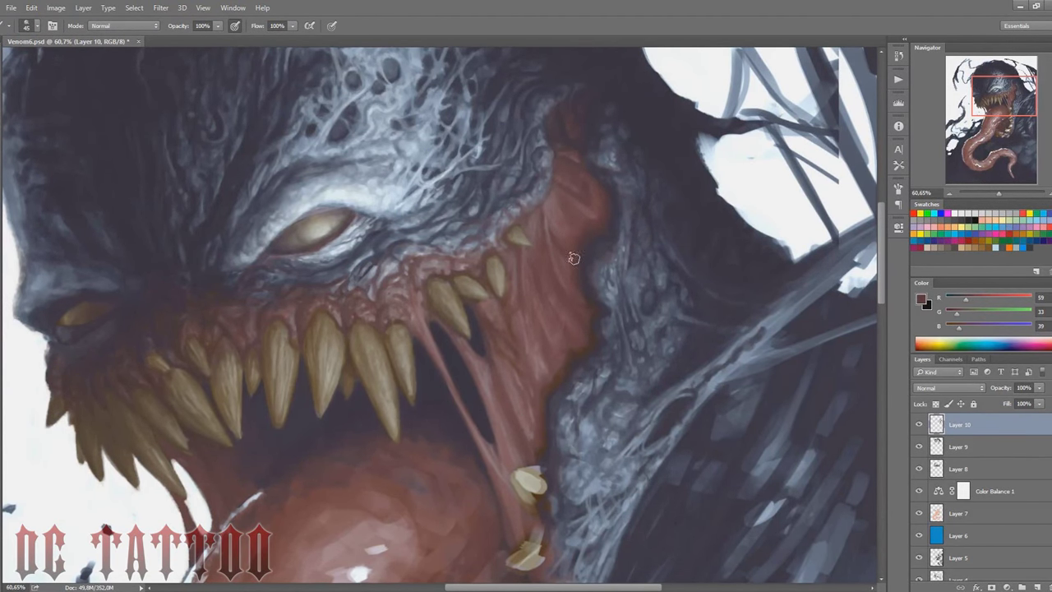
pyautogui.press('[')
# Step: Paint the tendon in reddish-brown with a thin dark line running along it
pyautogui.keyDown('alt'); pyautogui.click(558, 352); pyautogui.keyUp('alt')
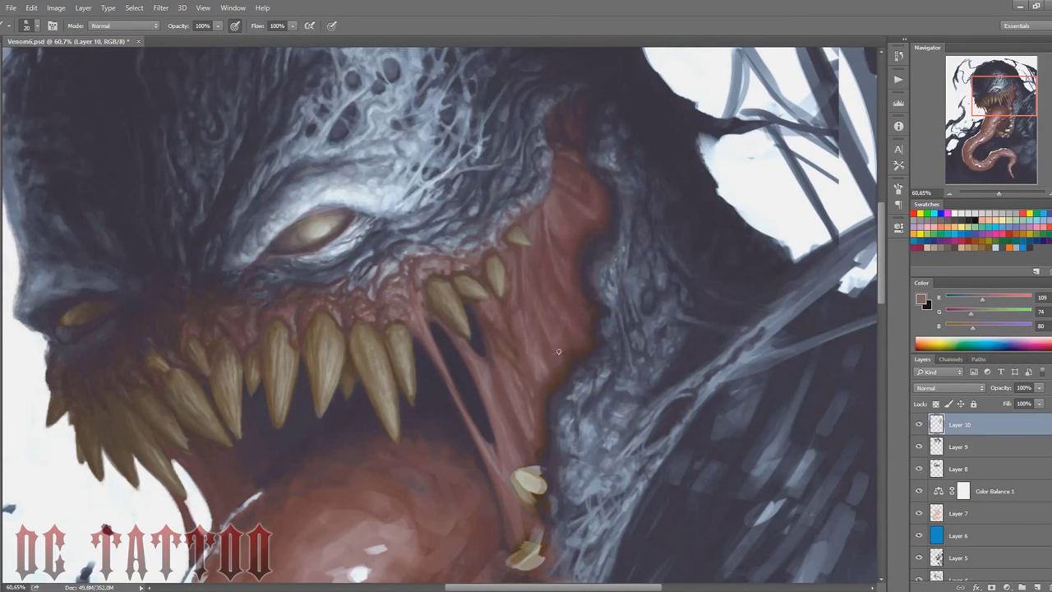
pyautogui.keyDown('alt'); pyautogui.click(572, 280); pyautogui.keyUp('alt')
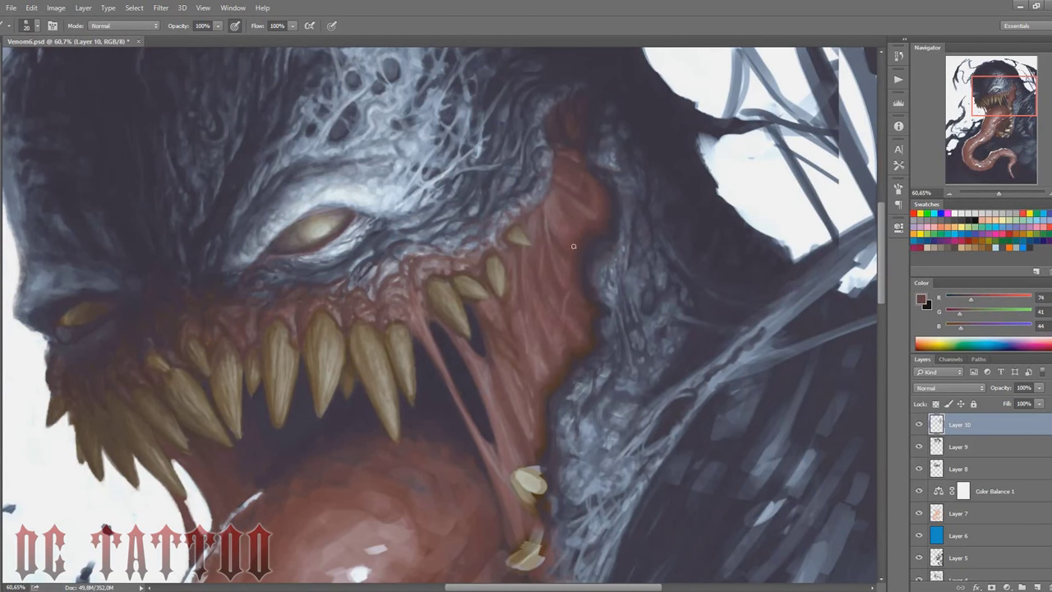
pyautogui.keyDown('alt'); pyautogui.click(507, 360); pyautogui.keyUp('alt')
pyautogui.press(']')
pyautogui.keyDown('alt'); pyautogui.click(482, 355); pyautogui.keyUp('alt')
pyautogui.keyDown('alt'); pyautogui.click(521, 359); pyautogui.keyUp('alt')
pyautogui.press('[')
pyautogui.moveTo(441, 368); pyautogui.dragTo(483, 464)
pyautogui.scroll(-2, 597, 340)
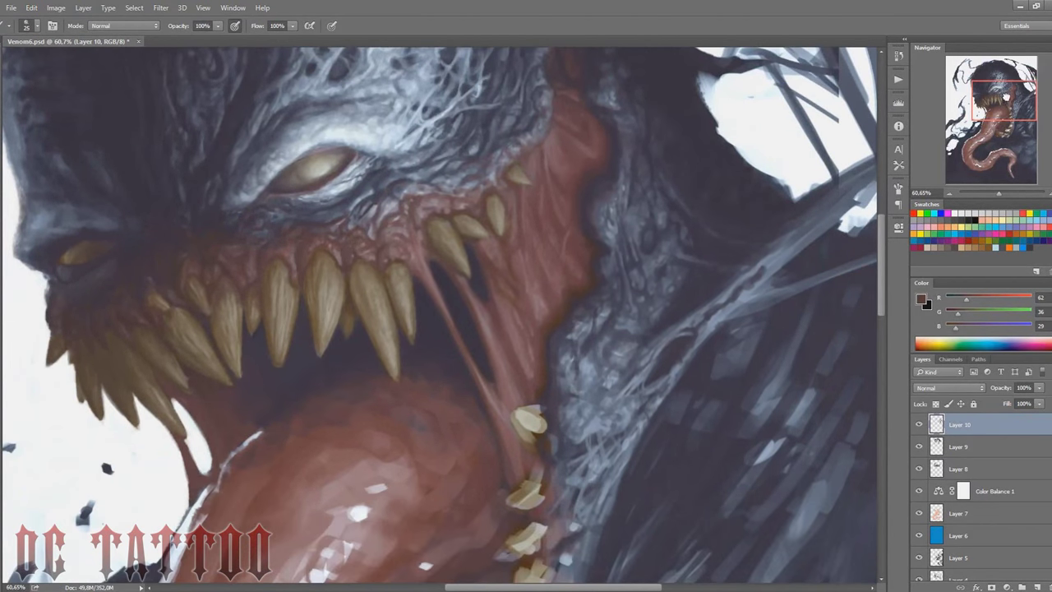
# Step: Blend dark red flesh tones into the upper gums with a progressively finer brush
pyautogui.keyDown('alt'); pyautogui.click(586, 112); pyautogui.keyUp('alt')
pyautogui.press('[')
pyautogui.press('[')
pyautogui.keyDown('alt'); pyautogui.click(574, 148); pyautogui.keyUp('alt')
pyautogui.press('[')
pyautogui.keyDown('alt'); pyautogui.click(575, 152); pyautogui.keyUp('alt')
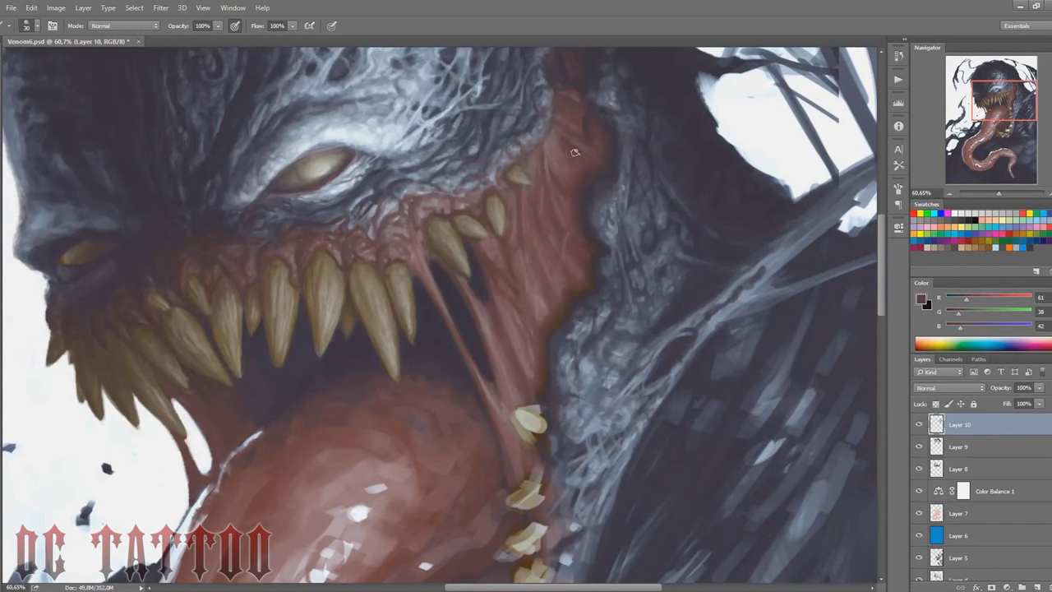
pyautogui.keyDown('alt'); pyautogui.click(594, 119); pyautogui.keyUp('alt')
pyautogui.press('[')
pyautogui.press('[')
pyautogui.press('[')
# Step: Soften the gum flesh with dark red and pinkish-grey strokes near the lower teeth and tongue
pyautogui.moveTo(501, 371); pyautogui.dragTo(516, 289)
pyautogui.keyDown('alt'); pyautogui.click(552, 300); pyautogui.keyUp('alt')
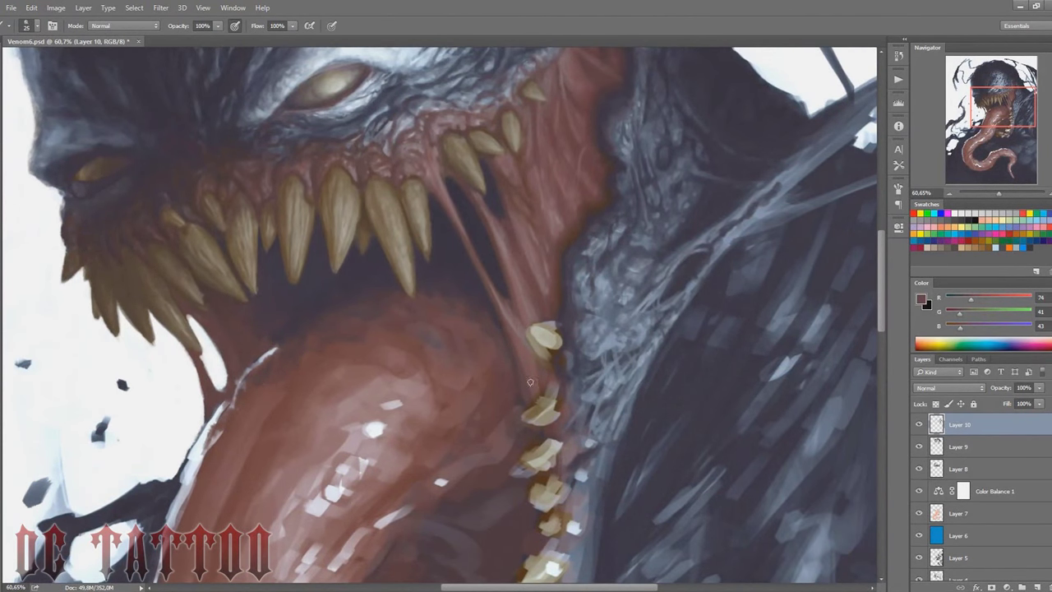
pyautogui.press('[')
pyautogui.keyDown('alt'); pyautogui.click(534, 363); pyautogui.keyUp('alt')
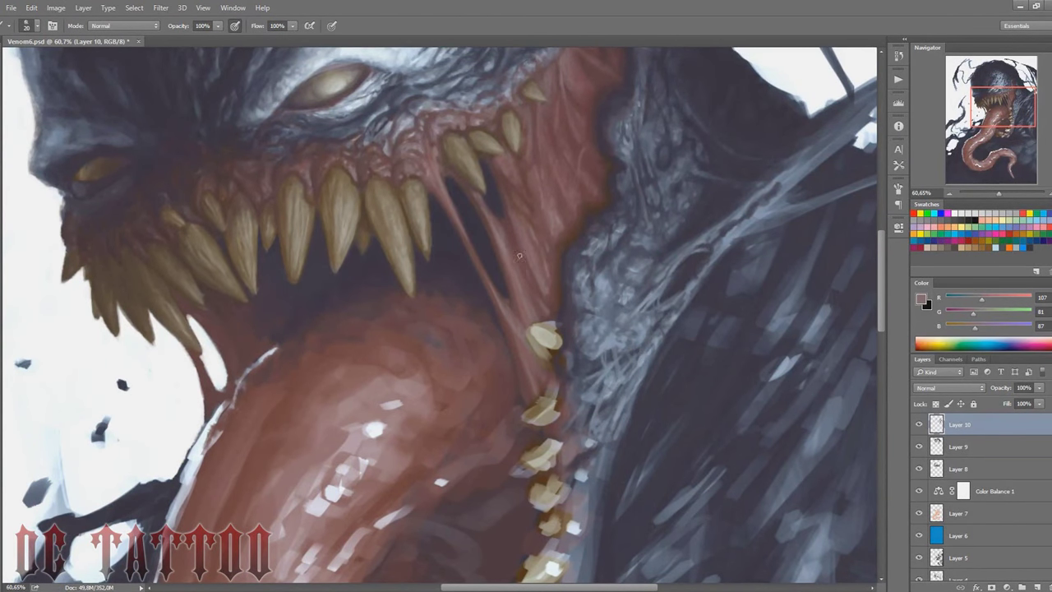
pyautogui.keyDown('alt'); pyautogui.click(551, 314); pyautogui.keyUp('alt')
pyautogui.moveTo(689, 111); pyautogui.dragTo(700, 275)
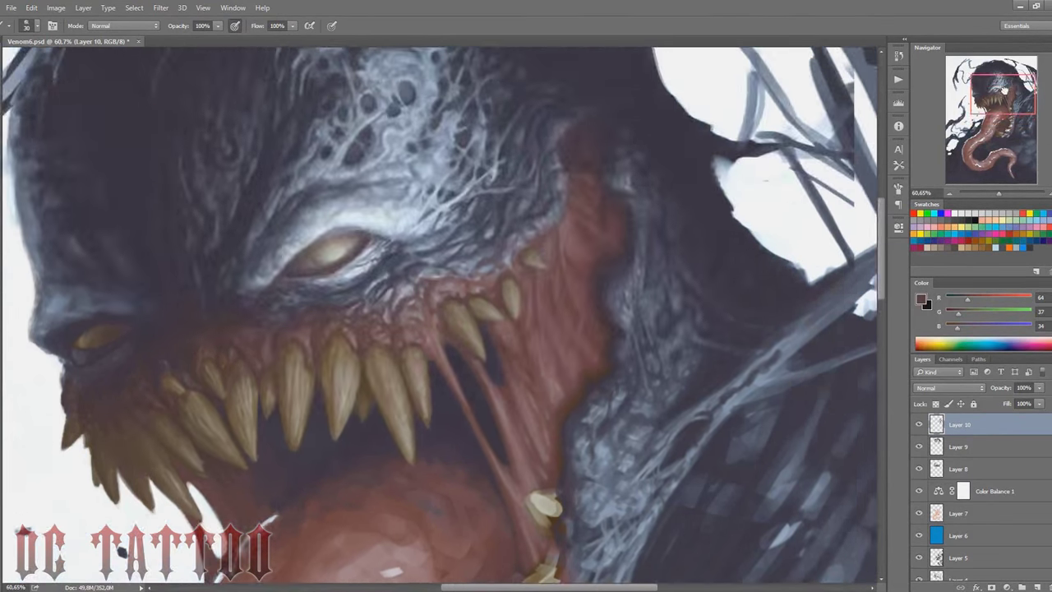
pyautogui.moveTo(599, 509); pyautogui.dragTo(602, 164)
# Step: Darken the tongue's right and lower-right edges with dark blue-grey shadow strokes
pyautogui.press(']')
pyautogui.keyDown('alt'); pyautogui.click(603, 286); pyautogui.keyUp('alt')
pyautogui.moveTo(602, 287); pyautogui.dragTo(589, 365)
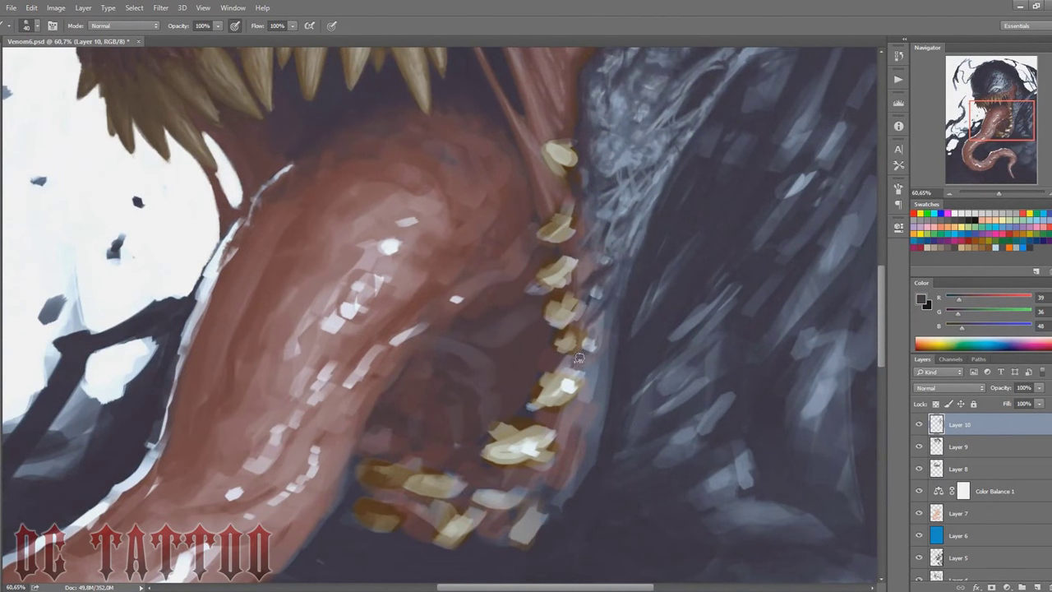
pyautogui.moveTo(600, 321)
pyautogui.mouseDown()
pyautogui.moveTo(579, 377)
pyautogui.moveTo(579, 444)
pyautogui.mouseUp()
pyautogui.keyDown('alt'); pyautogui.click(594, 398); pyautogui.keyUp('alt')
pyautogui.press('[')
pyautogui.press('[')
pyautogui.press('[')
pyautogui.moveTo(595, 397); pyautogui.dragTo(543, 483)
pyautogui.press(']')
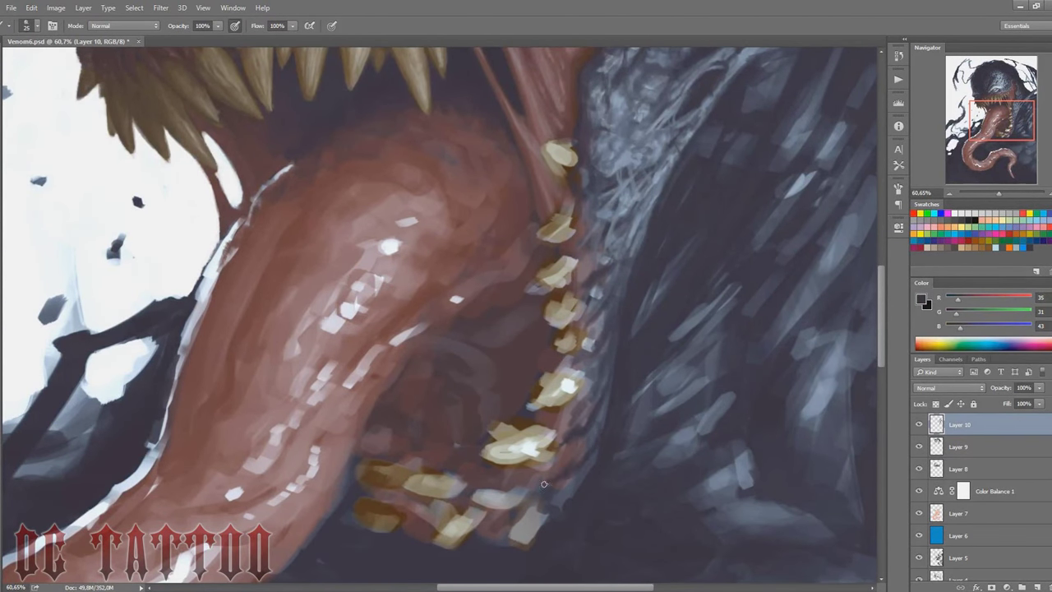
pyautogui.press('[')
# Step: Add light blue-grey strokes on the neck and along the jaw edge
pyautogui.keyDown('alt'); pyautogui.click(679, 273); pyautogui.keyUp('alt')
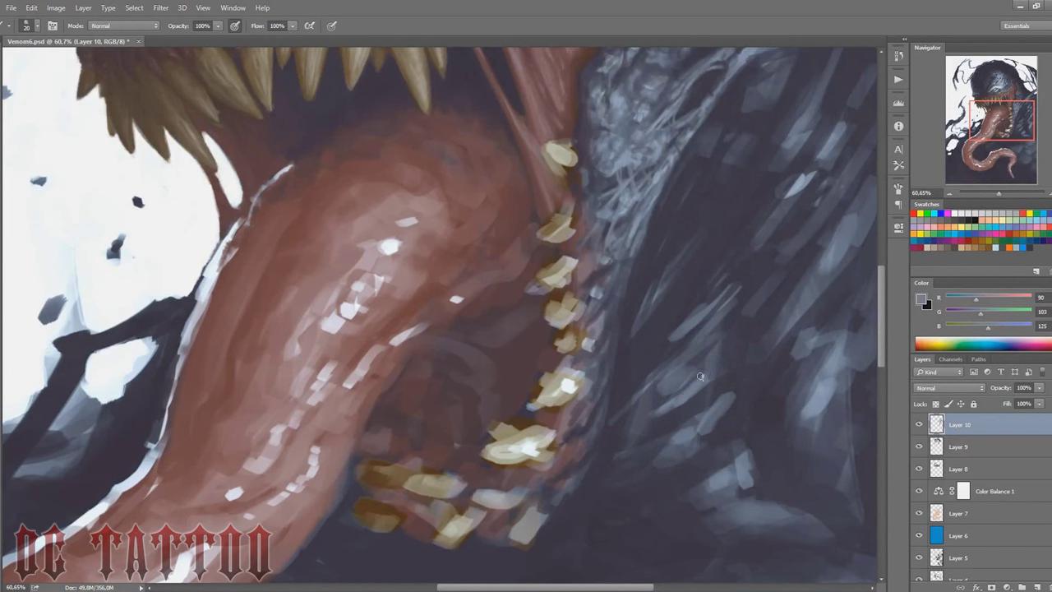
pyautogui.moveTo(690, 402); pyautogui.dragTo(686, 374)
pyautogui.press('[')
pyautogui.keyDown('alt'); pyautogui.click(624, 246); pyautogui.keyUp('alt')
pyautogui.moveTo(604, 284); pyautogui.dragTo(600, 308)
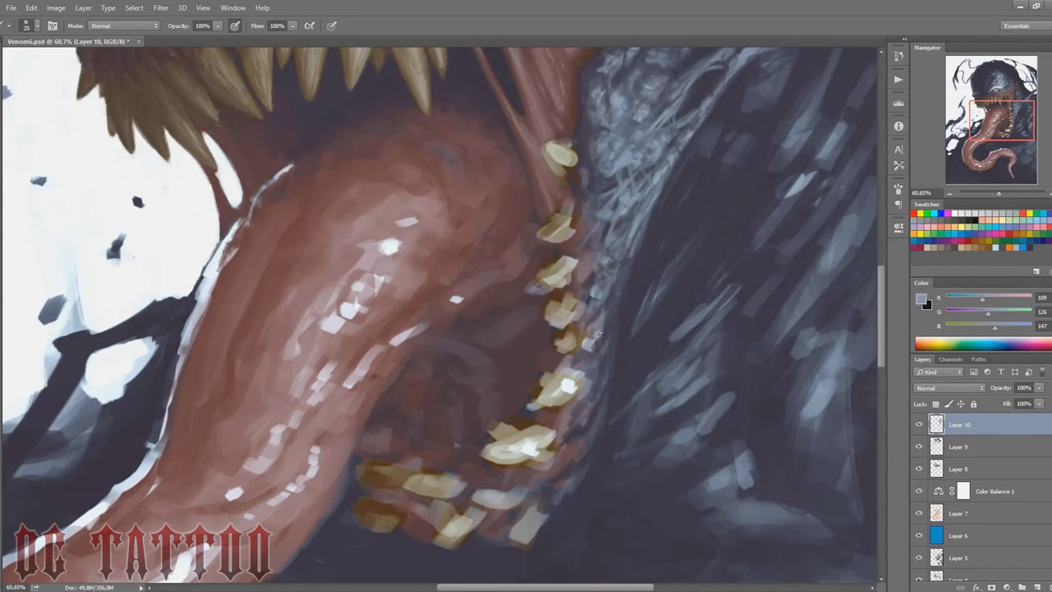
pyautogui.moveTo(612, 267)
pyautogui.mouseDown()
pyautogui.moveTo(608, 332)
pyautogui.moveTo(622, 304)
pyautogui.mouseUp()
pyautogui.press(']')
pyautogui.moveTo(596, 352); pyautogui.dragTo(588, 423)
# Step: Paint more light blue-grey highlights down the jaw edge beside the teeth
pyautogui.keyDown('alt'); pyautogui.click(604, 316); pyautogui.keyUp('alt')
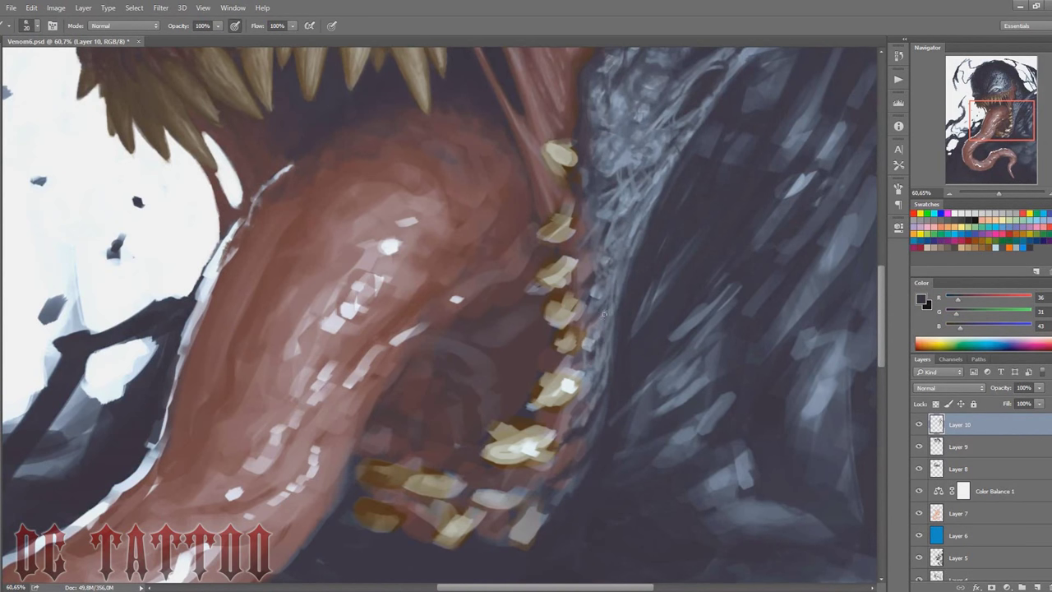
pyautogui.keyDown('alt'); pyautogui.click(599, 206); pyautogui.keyUp('alt')
pyautogui.keyDown('alt'); pyautogui.click(591, 361); pyautogui.keyUp('alt')
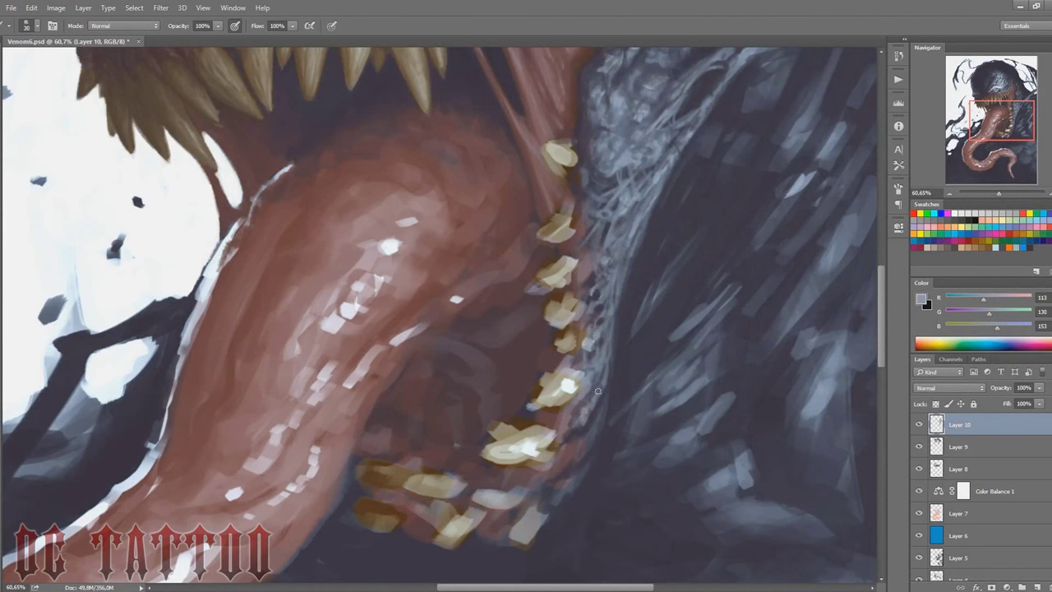
pyautogui.moveTo(597, 391); pyautogui.dragTo(575, 461)
pyautogui.moveTo(603, 354); pyautogui.dragTo(565, 478)
# Step: Paint a dark shadow stroke alongside the row of lower teeth
pyautogui.keyDown('alt'); pyautogui.click(564, 445); pyautogui.keyUp('alt')
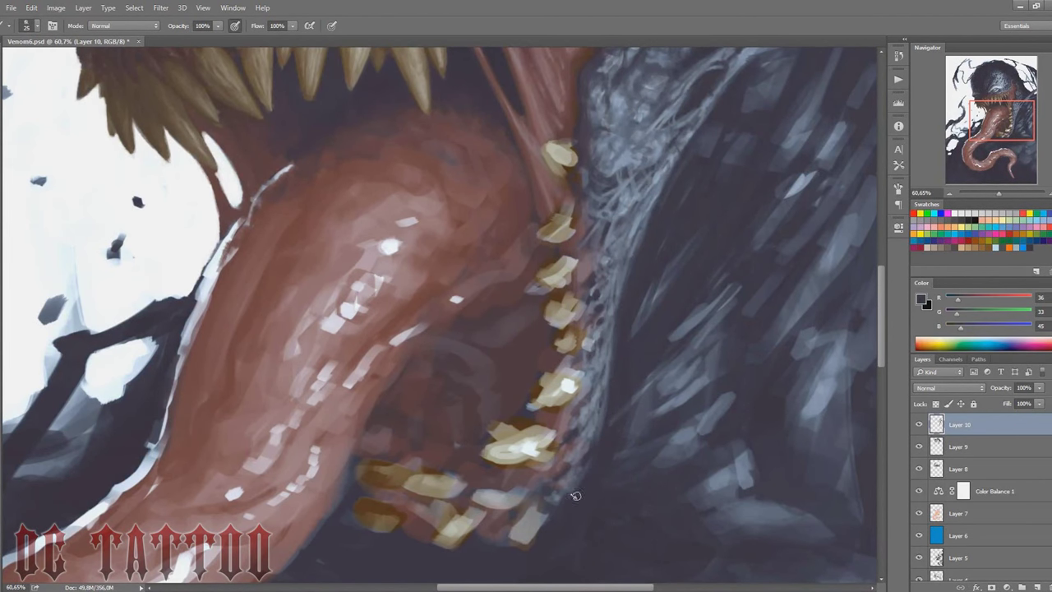
pyautogui.moveTo(604, 337); pyautogui.dragTo(588, 428)
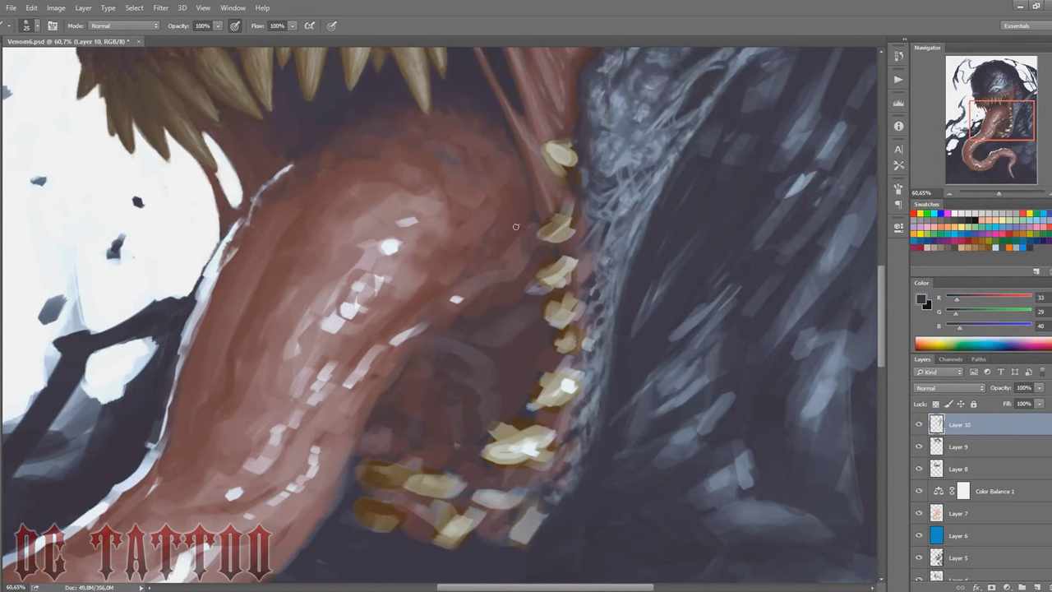
pyautogui.keyDown('alt'); pyautogui.click(521, 168); pyautogui.keyUp('alt')
pyautogui.press('[')
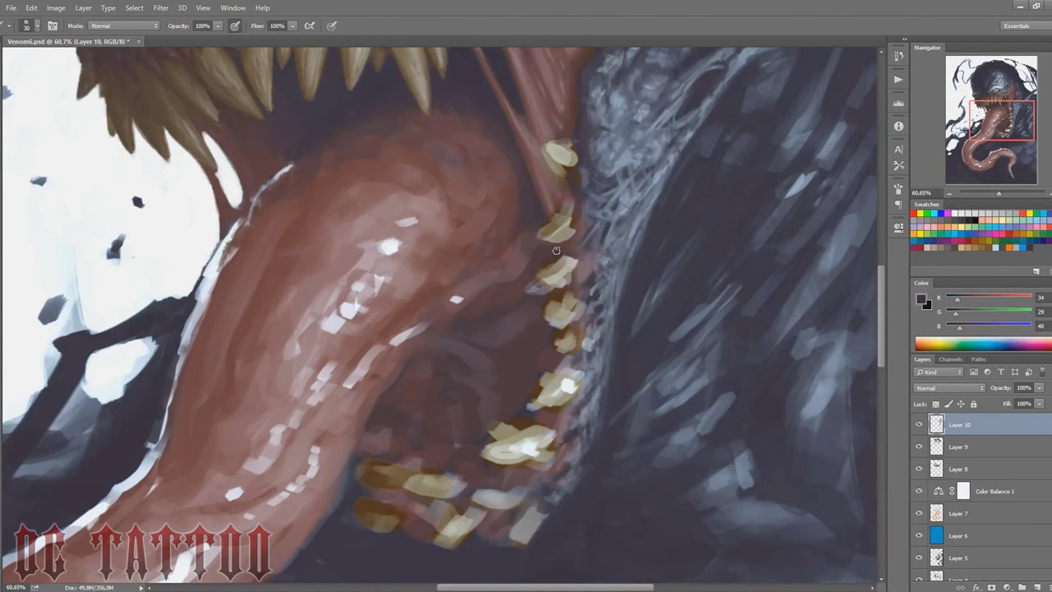
pyautogui.press(']')
pyautogui.press(']')
pyautogui.press(']')
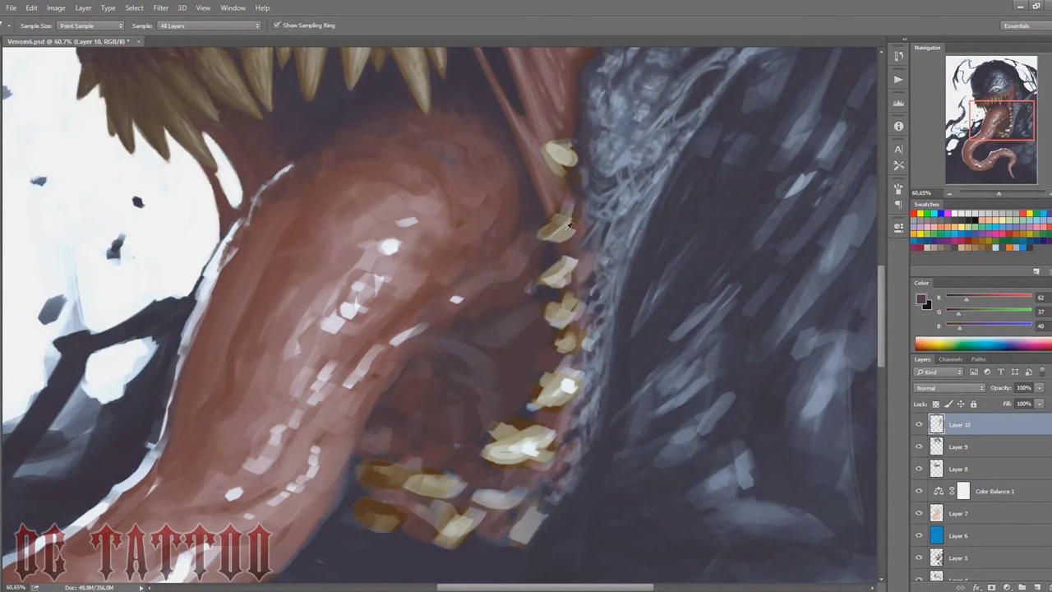
# Step: Darken the top tooth and the teeth down the right jaw with brown and red-brown strokes
pyautogui.keyDown('alt'); pyautogui.click(560, 157); pyautogui.keyUp('alt')
pyautogui.moveTo(552, 164); pyautogui.dragTo(567, 153)
pyautogui.moveTo(556, 220); pyautogui.dragTo(563, 334)
pyautogui.keyDown('alt'); pyautogui.click(562, 157); pyautogui.keyUp('alt')
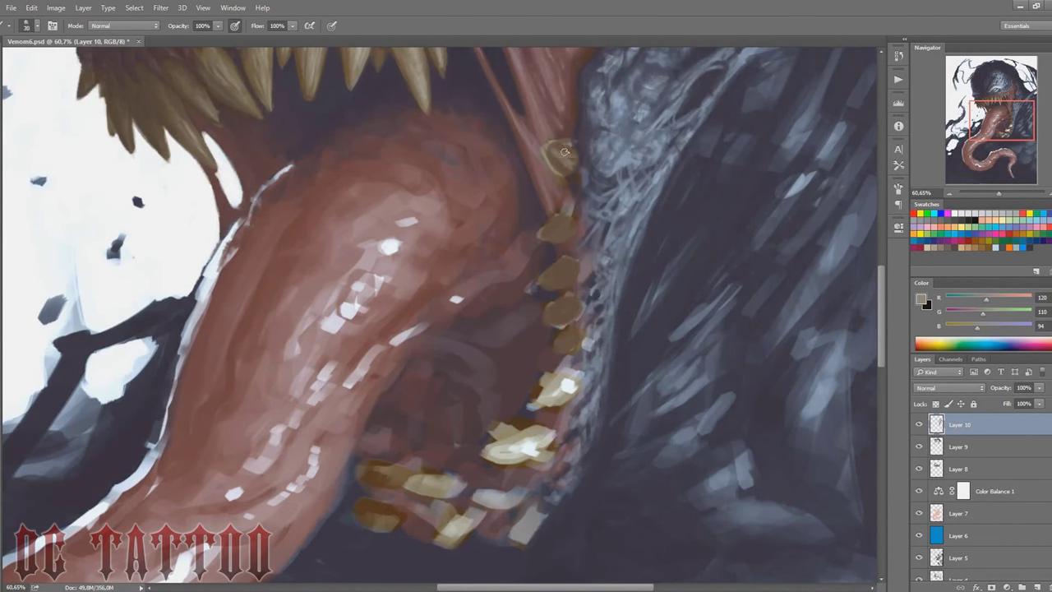
pyautogui.keyDown('alt'); pyautogui.click(550, 141); pyautogui.keyUp('alt')
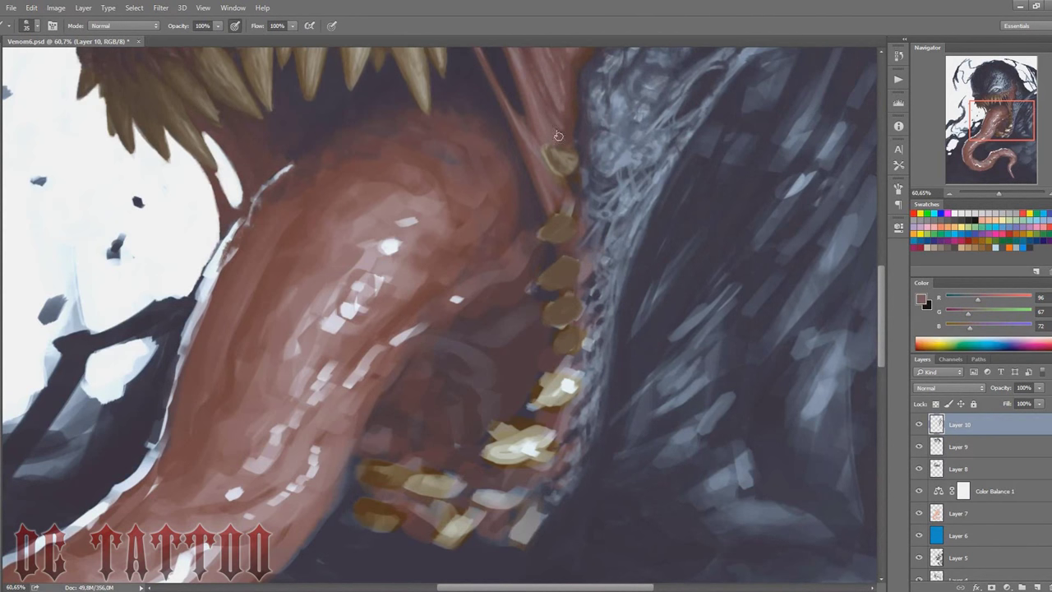
pyautogui.keyDown('alt'); pyautogui.click(562, 141); pyautogui.keyUp('alt')
pyautogui.moveTo(549, 161); pyautogui.dragTo(554, 172)
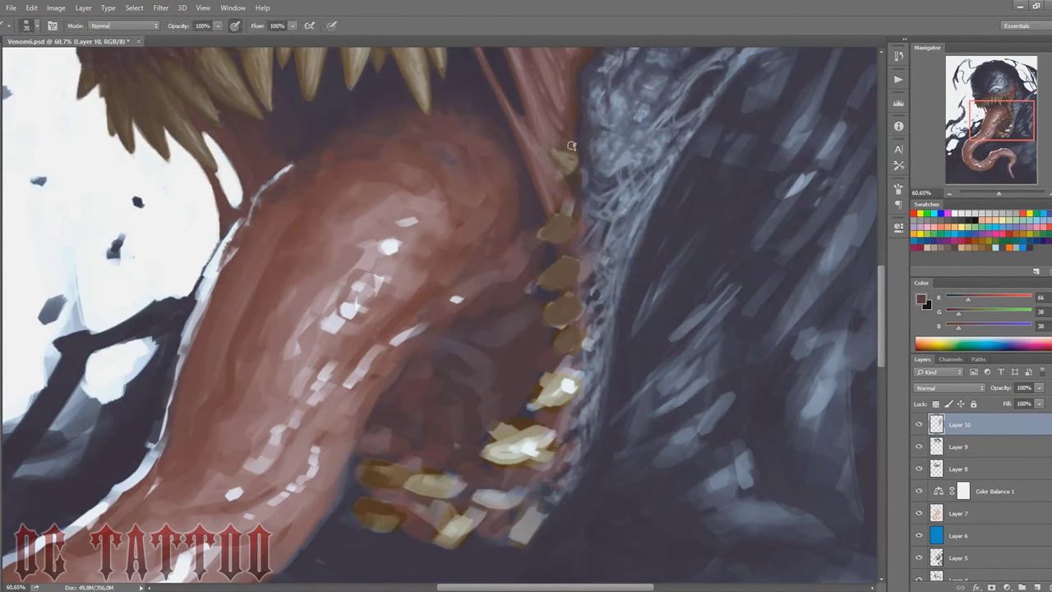
# Step: Darken the edge of the top tooth with a deeper brown
pyautogui.keyDown('alt'); pyautogui.click(565, 186); pyautogui.keyUp('alt')
pyautogui.press(']')
pyautogui.keyDown('alt'); pyautogui.click(564, 184); pyautogui.keyUp('alt')
pyautogui.moveTo(560, 167); pyautogui.dragTo(562, 201)
pyautogui.press('[')
pyautogui.press('[')
pyautogui.press('[')
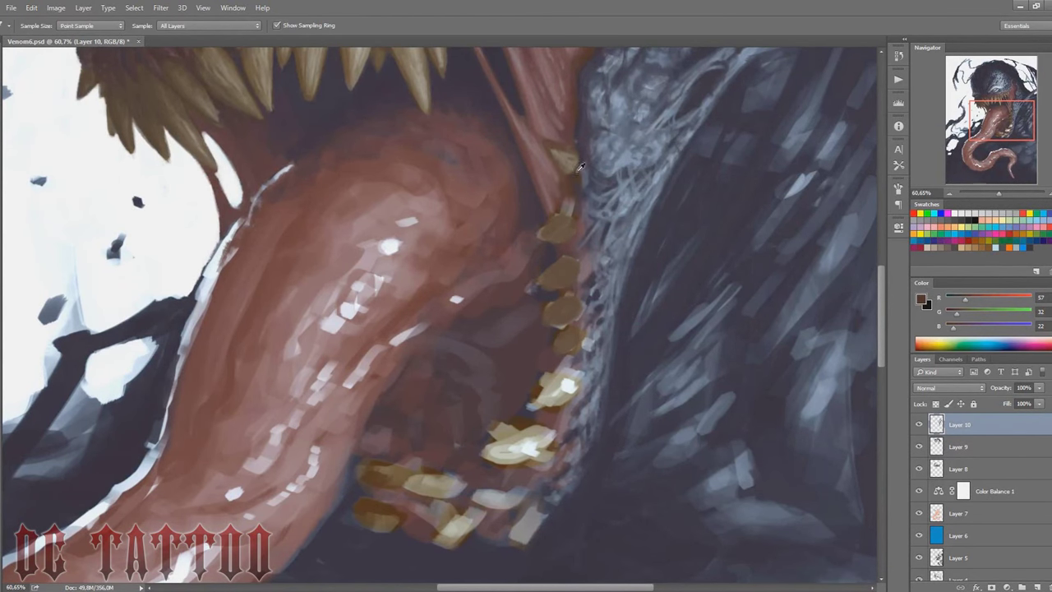
# Step: Shade the top tooth with bluish shadow, reddish gum, purple and light grey tones using a finer brush
pyautogui.keyDown('alt'); pyautogui.click(580, 115); pyautogui.keyUp('alt')
pyautogui.keyDown('alt'); pyautogui.click(566, 199); pyautogui.keyUp('alt')
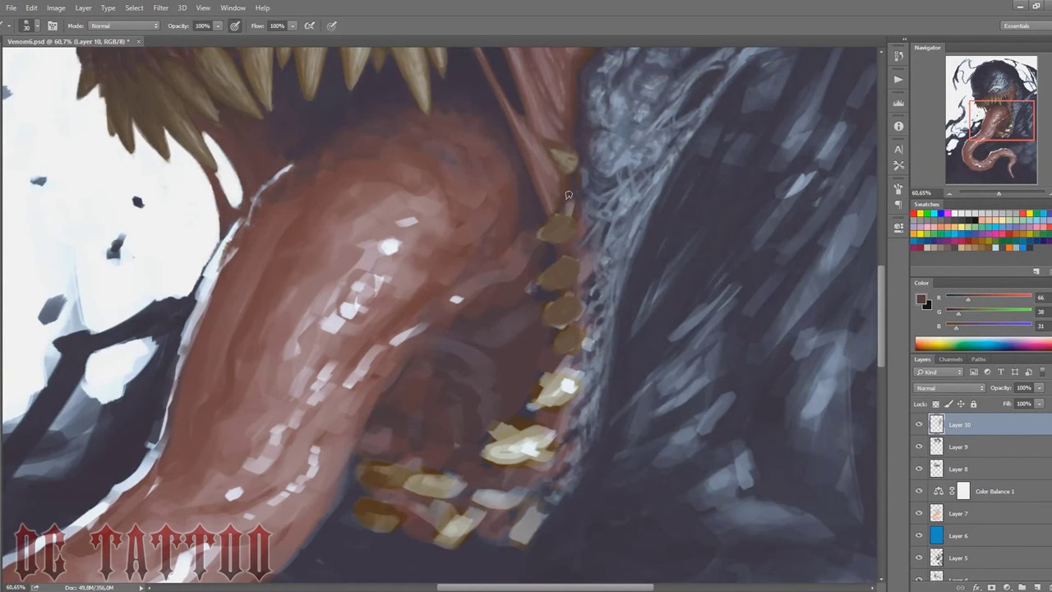
pyautogui.keyDown('alt'); pyautogui.click(405, 70); pyautogui.keyUp('alt')
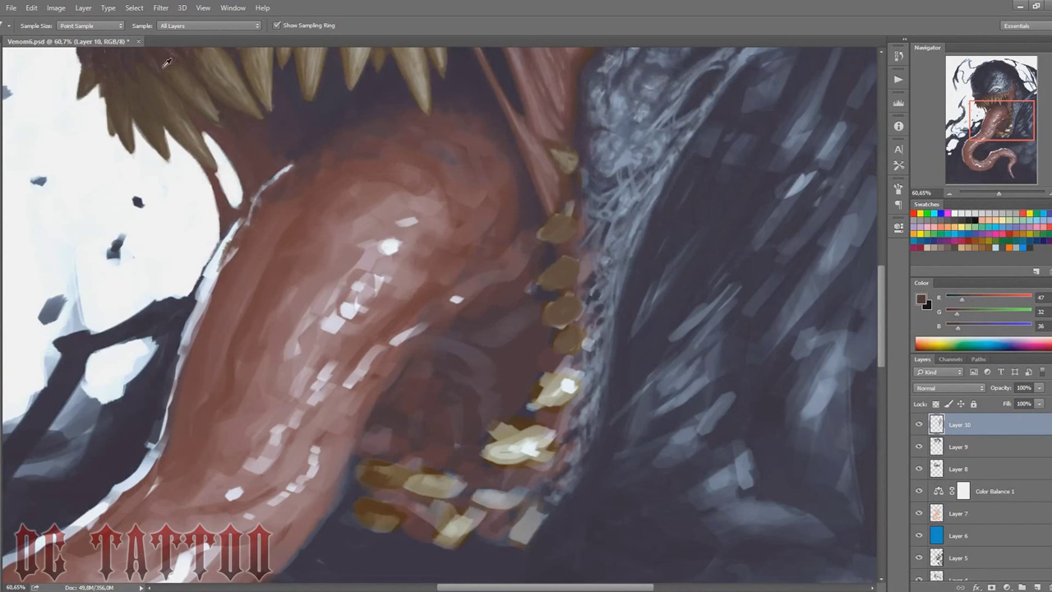
pyautogui.keyDown('alt'); pyautogui.click(569, 162); pyautogui.keyUp('alt')
pyautogui.press('[')
pyautogui.keyDown('alt'); pyautogui.click(562, 162); pyautogui.keyUp('alt')
pyautogui.press('[')
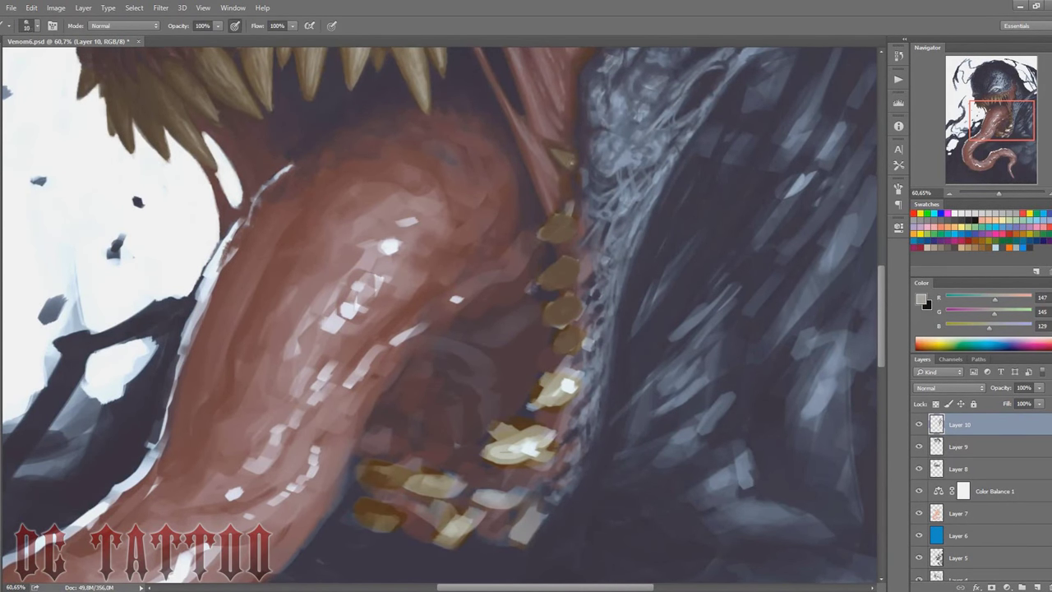
# Step: Shape the teeth with dark reddish-brown shading and beige tooth colour
pyautogui.keyDown('alt'); pyautogui.click(564, 198); pyautogui.keyUp('alt')
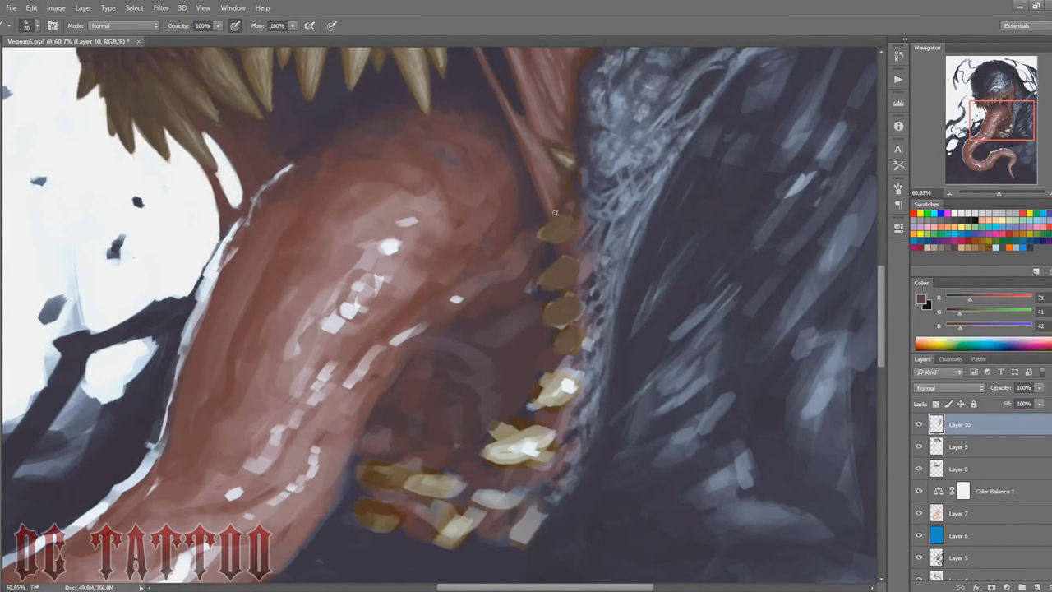
pyautogui.keyDown('alt'); pyautogui.click(554, 212); pyautogui.keyUp('alt')
pyautogui.press(']')
pyautogui.press('[')
pyautogui.press(']')
pyautogui.press(']')
pyautogui.keyDown('alt'); pyautogui.click(559, 233); pyautogui.keyUp('alt')
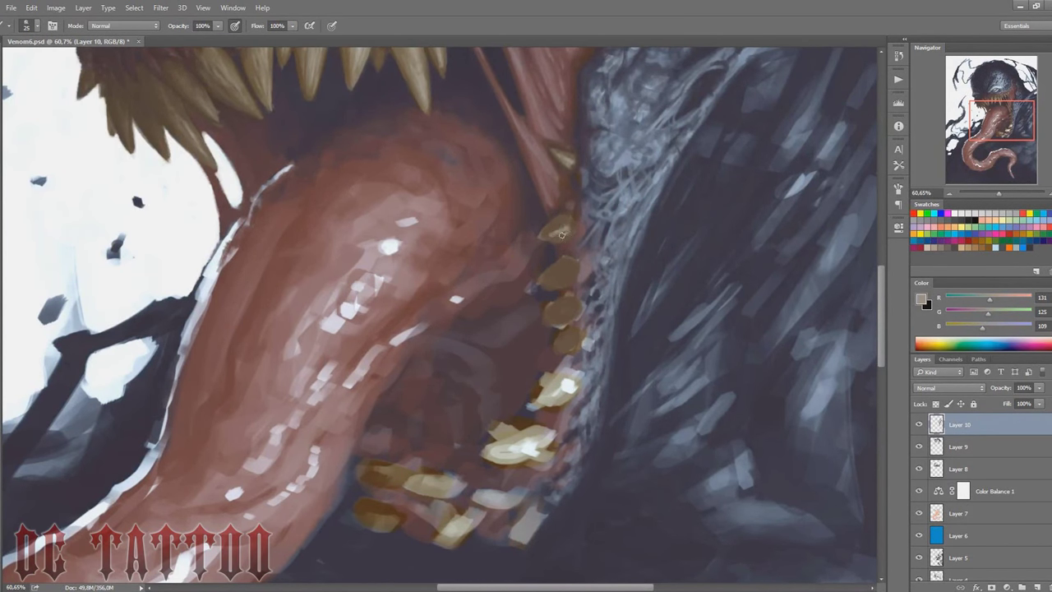
pyautogui.press('[')
pyautogui.press('[')
pyautogui.press('[')
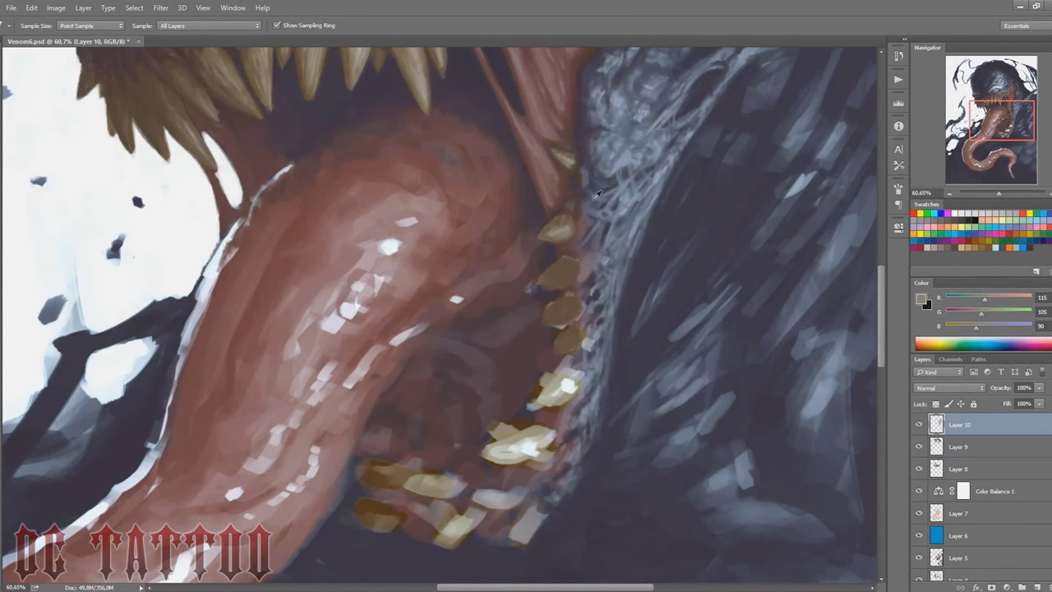
# Step: Paint the reddish gums around the fangs with lighter and darker reds
pyautogui.keyDown('alt'); pyautogui.click(570, 240); pyautogui.keyUp('alt')
pyautogui.press(']')
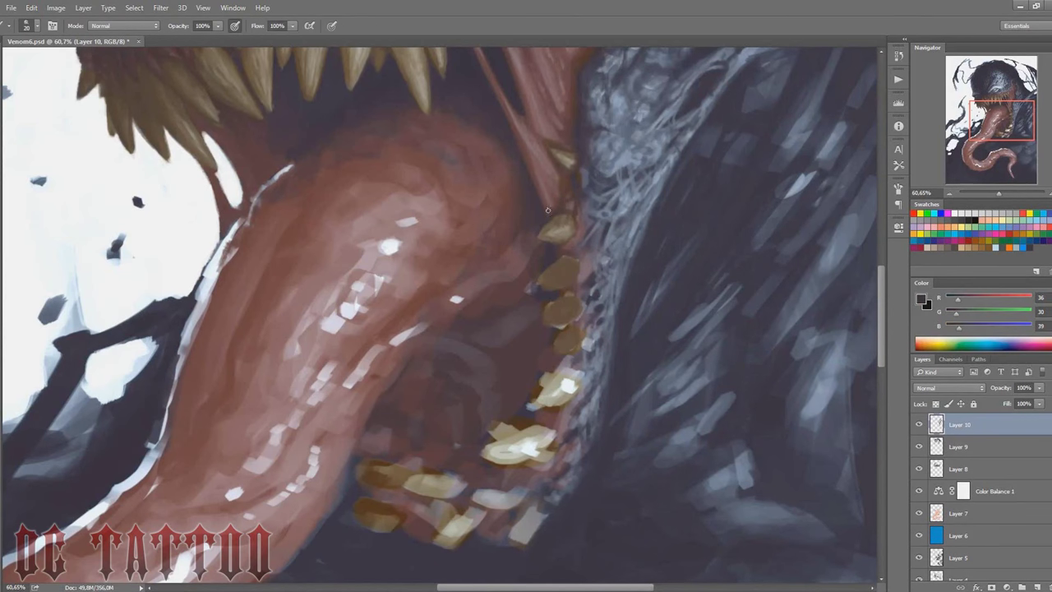
pyautogui.keyDown('alt'); pyautogui.click(535, 237); pyautogui.keyUp('alt')
pyautogui.press(']')
pyautogui.keyDown('alt'); pyautogui.click(558, 234); pyautogui.keyUp('alt')
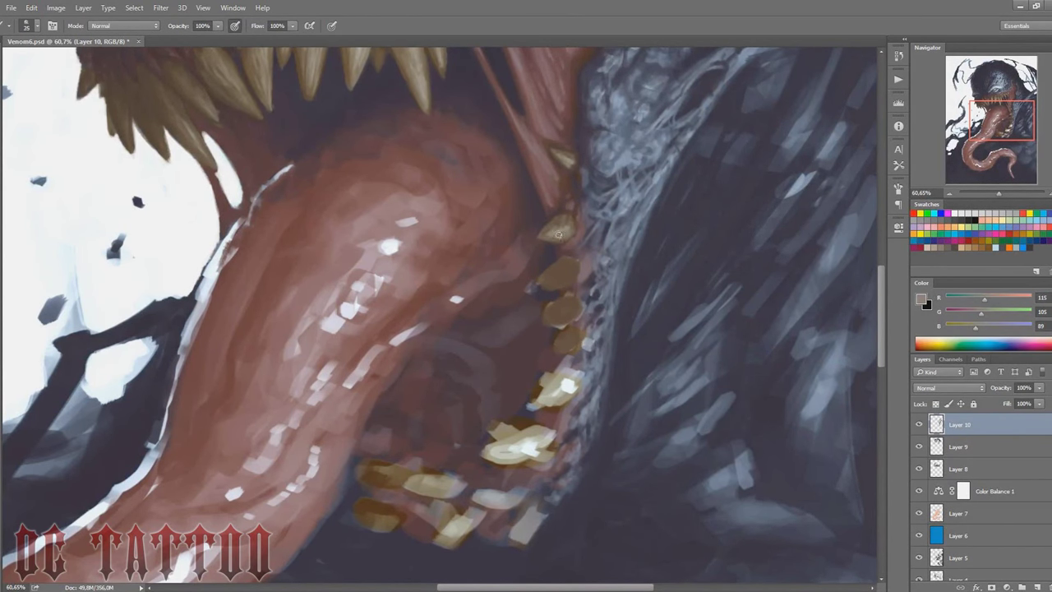
pyautogui.keyDown('alt'); pyautogui.click(552, 263); pyautogui.keyUp('alt')
pyautogui.press('[')
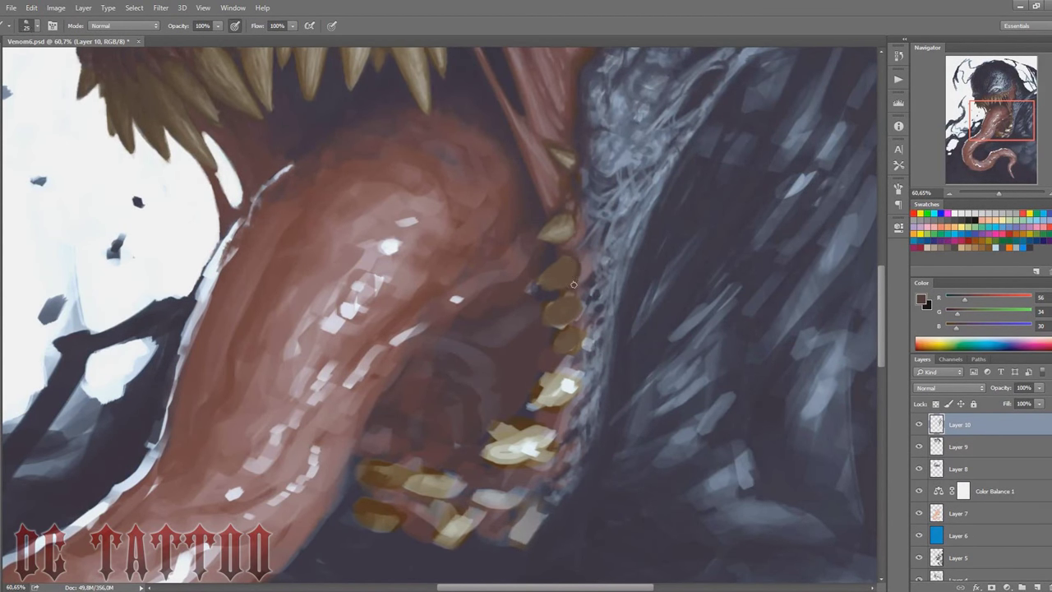
pyautogui.keyDown('alt'); pyautogui.click(591, 249); pyautogui.keyUp('alt')
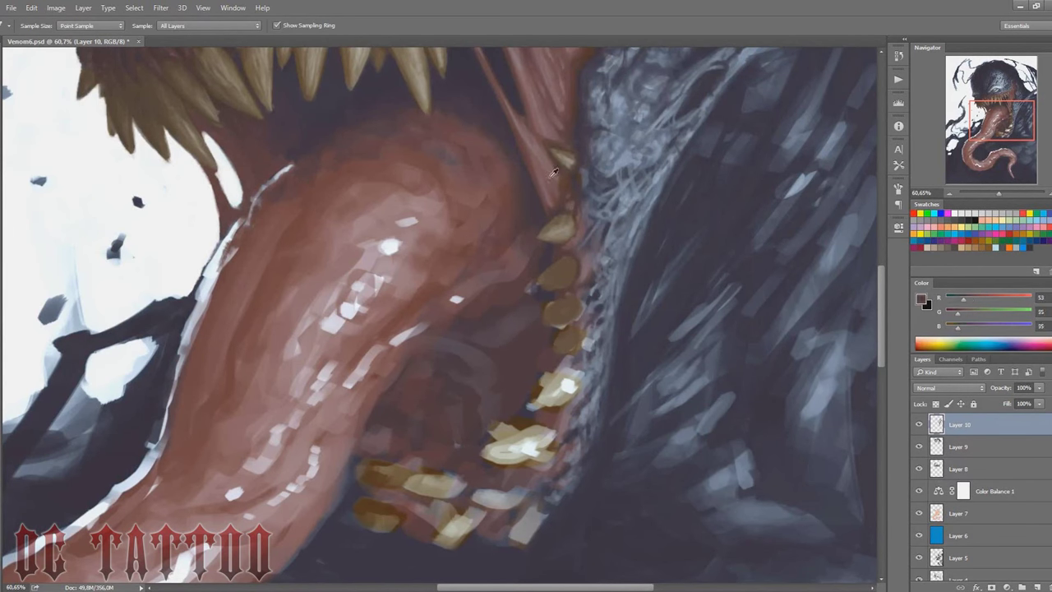
pyautogui.press(']')
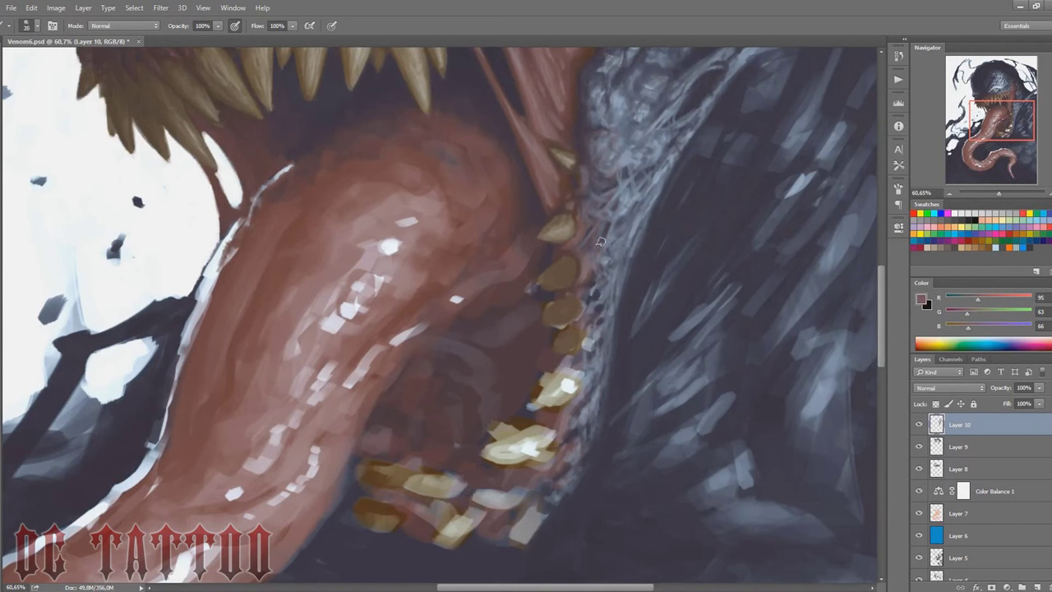
pyautogui.keyDown('alt'); pyautogui.click(601, 223); pyautogui.keyUp('alt')
pyautogui.press('[')
# Step: Refine the lower fangs with beige, dark brown, grey-beige highlights and grey-purple shadows
pyautogui.keyDown('alt'); pyautogui.click(559, 274); pyautogui.keyUp('alt')
pyautogui.press('[')
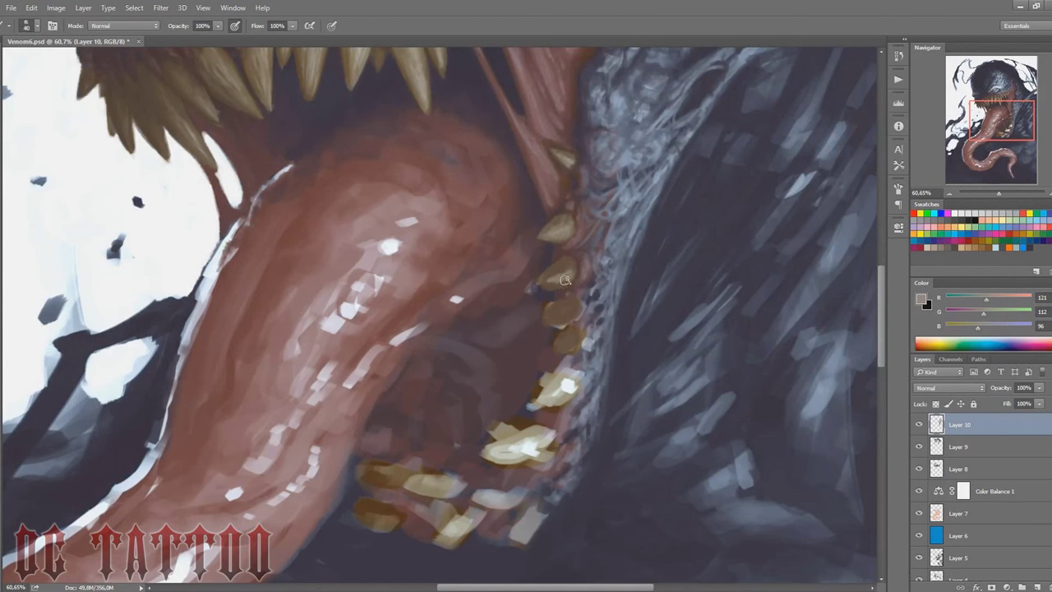
pyautogui.press('[')
pyautogui.press('[')
pyautogui.keyDown('alt'); pyautogui.click(546, 275); pyautogui.keyUp('alt')
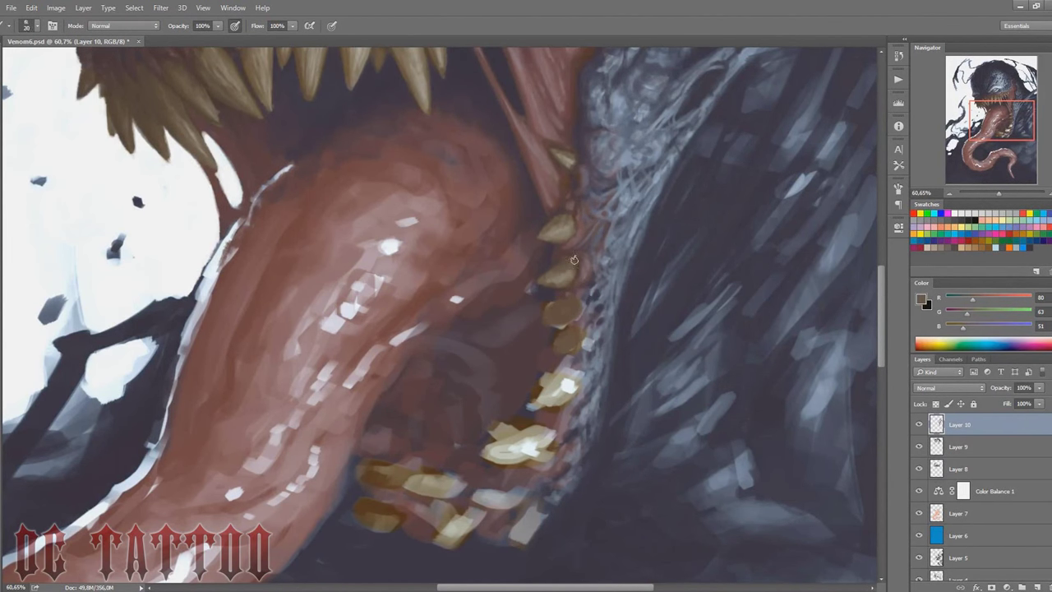
pyautogui.press(']')
pyautogui.keyDown('alt'); pyautogui.click(544, 278); pyautogui.keyUp('alt')
pyautogui.keyDown('alt'); pyautogui.click(551, 280); pyautogui.keyUp('alt')
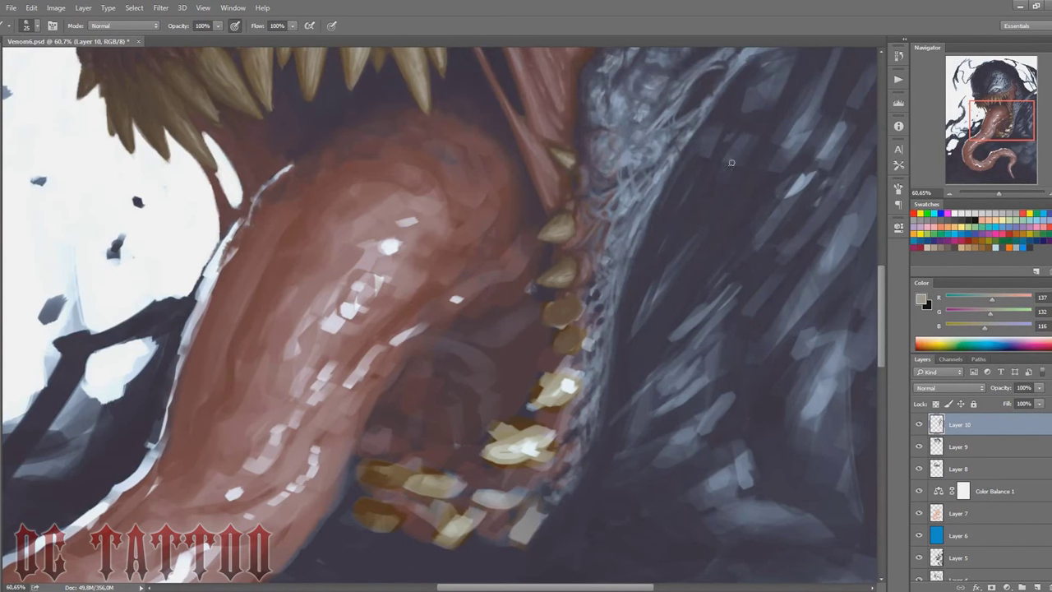
pyautogui.keyDown('alt'); pyautogui.click(539, 146); pyautogui.keyUp('alt')
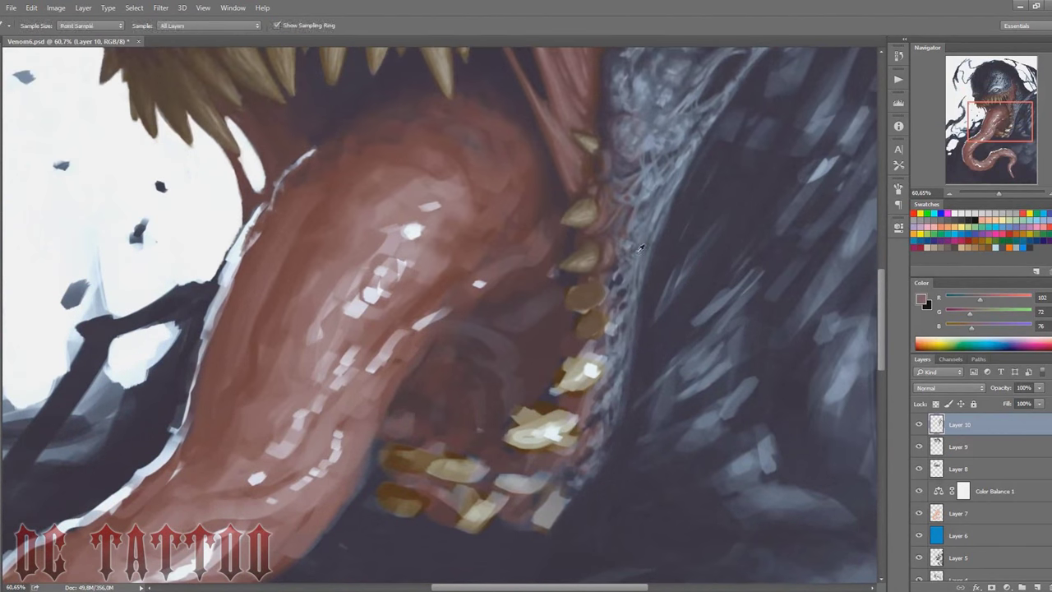
pyautogui.keyDown('alt'); pyautogui.click(556, 275); pyautogui.keyUp('alt')
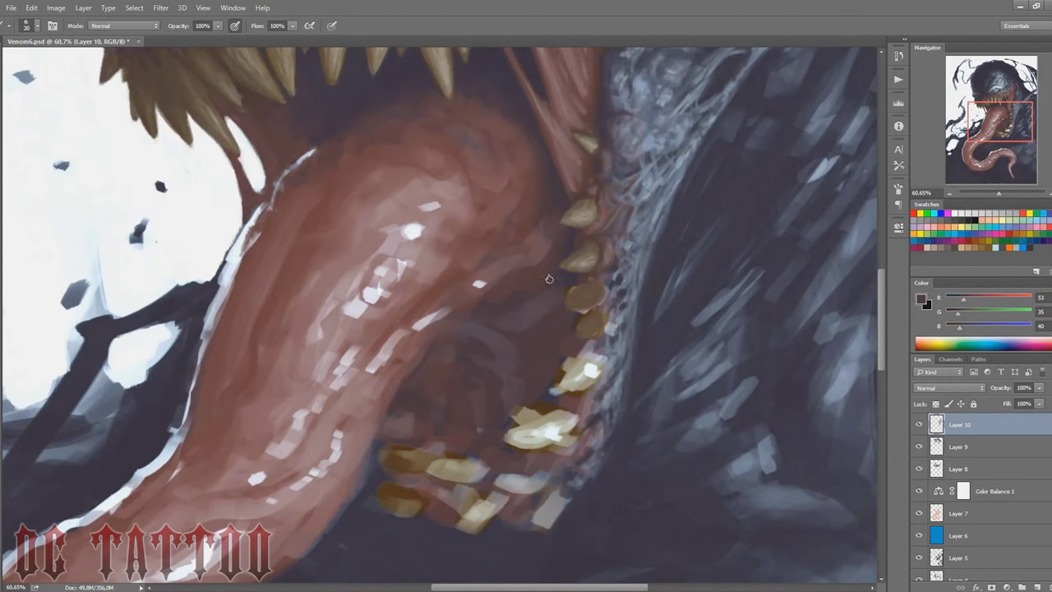
# Step: Paint darker reddish-brown strokes on the tongue beside the lower teeth
pyautogui.keyDown('alt'); pyautogui.click(559, 259); pyautogui.keyUp('alt')
pyautogui.press(']')
pyautogui.keyDown('alt'); pyautogui.click(564, 216); pyautogui.keyUp('alt')
pyautogui.moveTo(539, 233)
pyautogui.mouseDown()
pyautogui.moveTo(474, 275)
pyautogui.moveTo(529, 251)
pyautogui.mouseUp()
pyautogui.press(']')
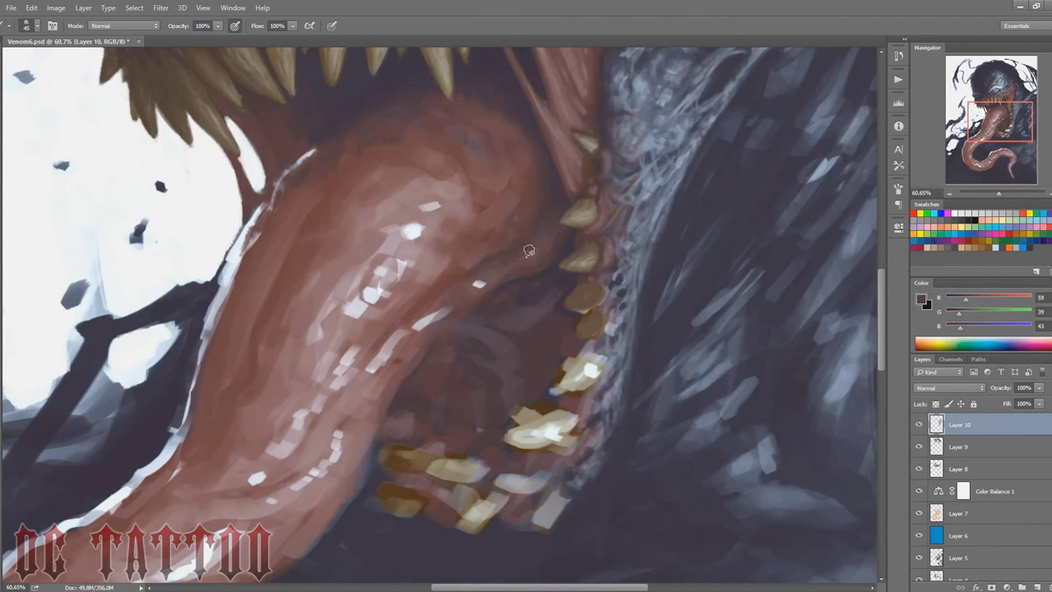
# Step: Sample a range of lighter and darker reds from across the tongue
pyautogui.keyDown('alt'); pyautogui.click(526, 258); pyautogui.keyUp('alt')
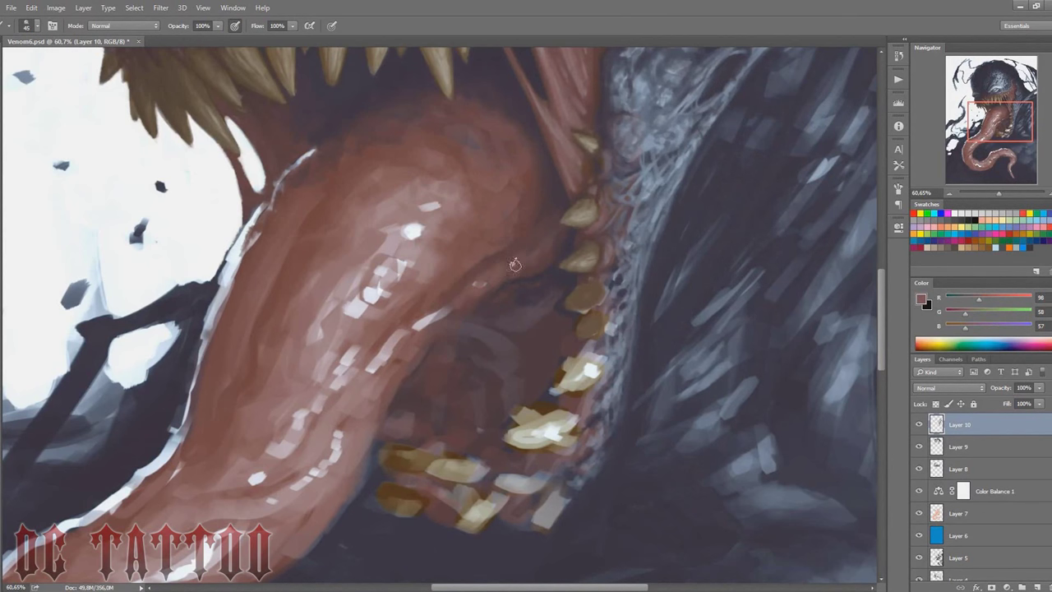
pyautogui.keyDown('alt'); pyautogui.click(490, 258); pyautogui.keyUp('alt')
pyautogui.keyDown('alt'); pyautogui.click(509, 216); pyautogui.keyUp('alt')
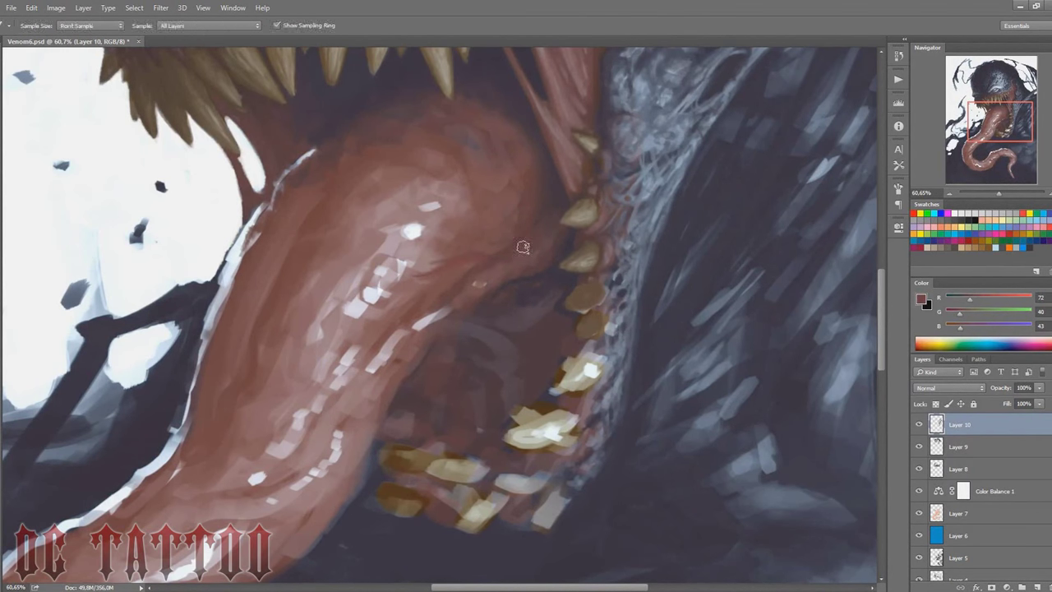
pyautogui.keyDown('alt'); pyautogui.click(447, 272); pyautogui.keyUp('alt')
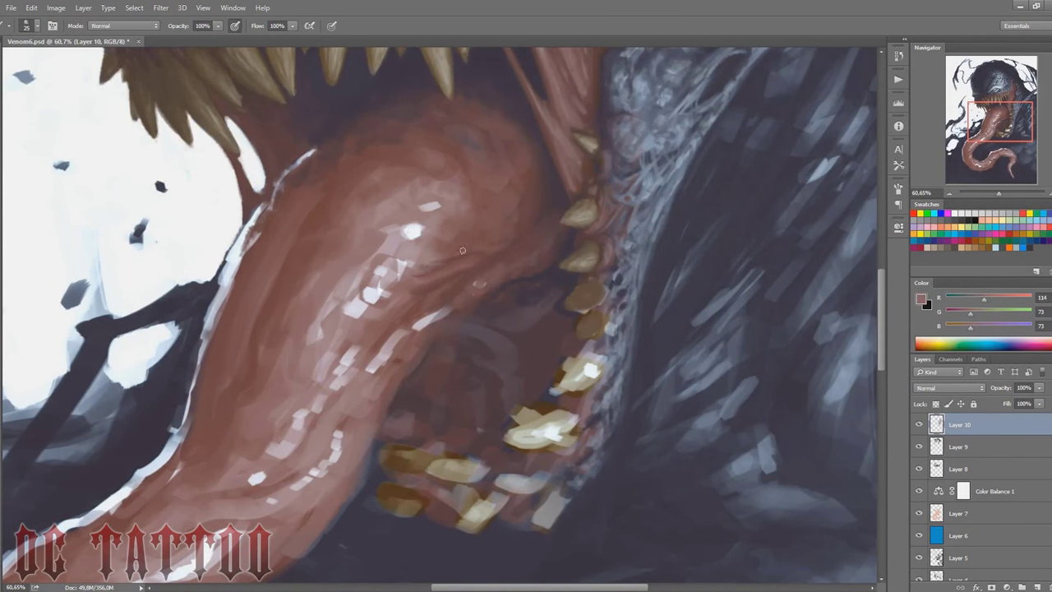
pyautogui.keyDown('alt'); pyautogui.click(431, 319); pyautogui.keyUp('alt')
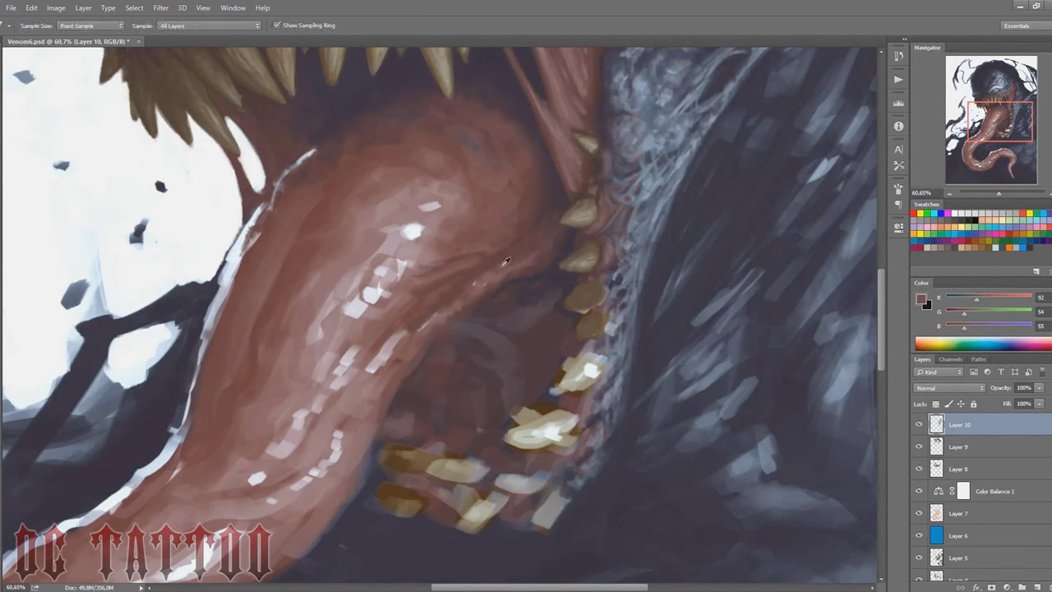
pyautogui.keyDown('alt'); pyautogui.click(504, 259); pyautogui.keyUp('alt')
pyautogui.keyDown('alt'); pyautogui.click(474, 287); pyautogui.keyUp('alt')
# Step: Enlarge the brush gradually while picking mid and darker tongue reds
pyautogui.press(']')
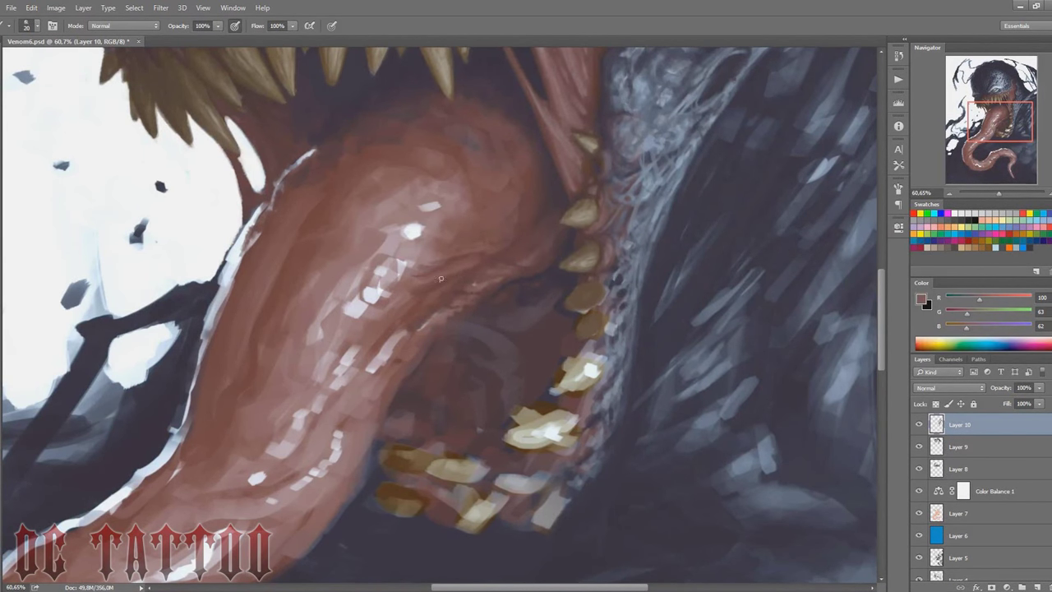
pyautogui.keyDown('alt'); pyautogui.click(436, 287); pyautogui.keyUp('alt')
pyautogui.press(']')
pyautogui.keyDown('alt'); pyautogui.click(456, 312); pyautogui.keyUp('alt')
pyautogui.press(']')
pyautogui.press(']')
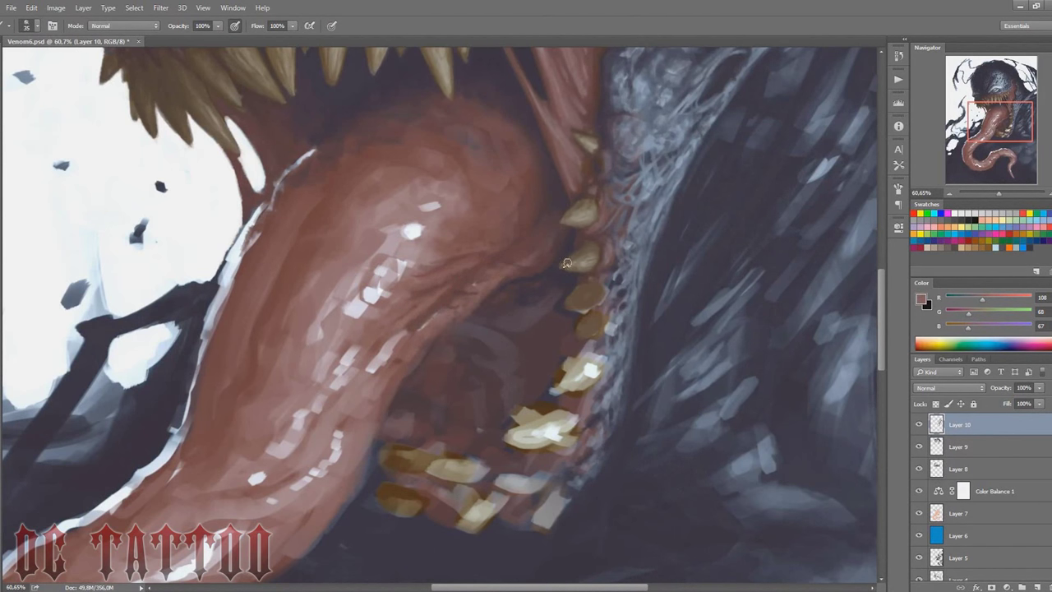
pyautogui.keyDown('alt'); pyautogui.click(488, 280); pyautogui.keyUp('alt')
# Step: Pick dark mouth-shadow and reddish tongue tones, fine-tuning the brush size
pyautogui.keyDown('alt'); pyautogui.click(550, 280); pyautogui.keyUp('alt')
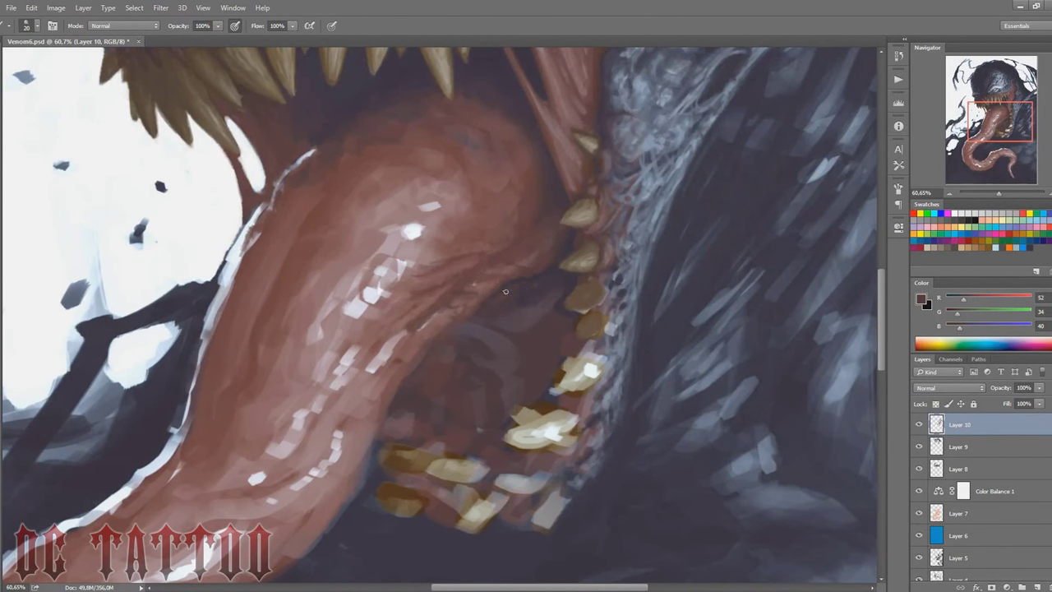
pyautogui.keyDown('alt'); pyautogui.click(550, 248); pyautogui.keyUp('alt')
pyautogui.press('[')
pyautogui.press('[')
pyautogui.keyDown('alt'); pyautogui.click(526, 262); pyautogui.keyUp('alt')
pyautogui.keyDown('alt'); pyautogui.click(544, 214); pyautogui.keyUp('alt')
pyautogui.keyDown('alt'); pyautogui.click(539, 236); pyautogui.keyUp('alt')
pyautogui.press(']')
pyautogui.press(']')
pyautogui.keyDown('alt'); pyautogui.click(475, 286); pyautogui.keyUp('alt')
# Step: Darken a small tongue patch, then bring the upper fangs into view
pyautogui.keyDown('alt'); pyautogui.click(525, 257); pyautogui.keyUp('alt')
pyautogui.press(']')
pyautogui.press(']')
pyautogui.press(']')
pyautogui.moveTo(477, 289); pyautogui.dragTo(495, 288)
pyautogui.moveTo(553, 179); pyautogui.dragTo(584, 305)
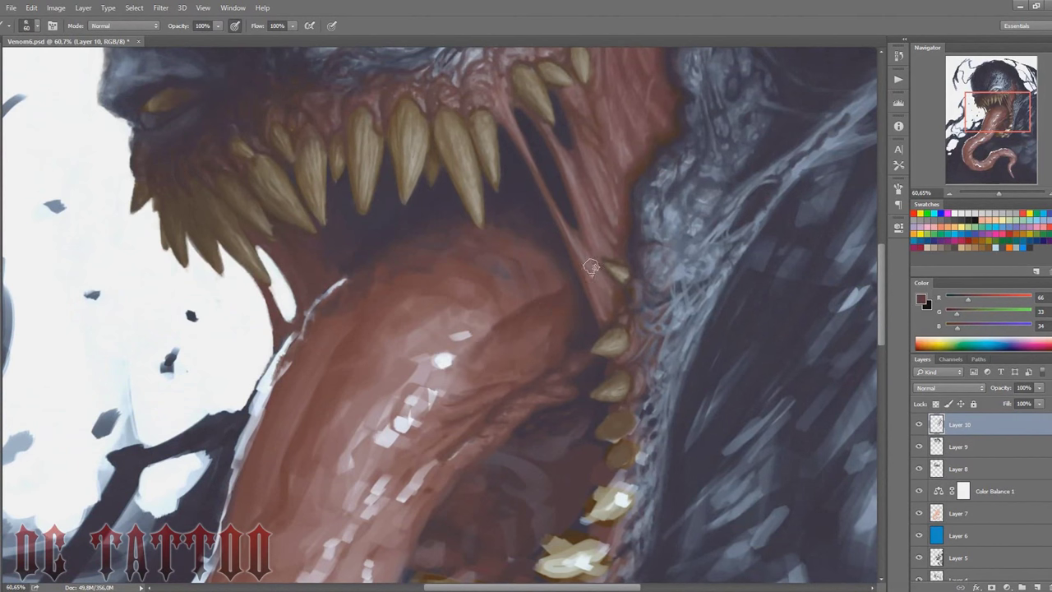
# Step: Sample tongue reds and the darkest throat colour, resizing the brush
pyautogui.keyDown('alt'); pyautogui.click(558, 309); pyautogui.keyUp('alt')
pyautogui.keyDown('alt'); pyautogui.click(547, 330); pyautogui.keyUp('alt')
pyautogui.keyDown('alt'); pyautogui.click(535, 380); pyautogui.keyUp('alt')
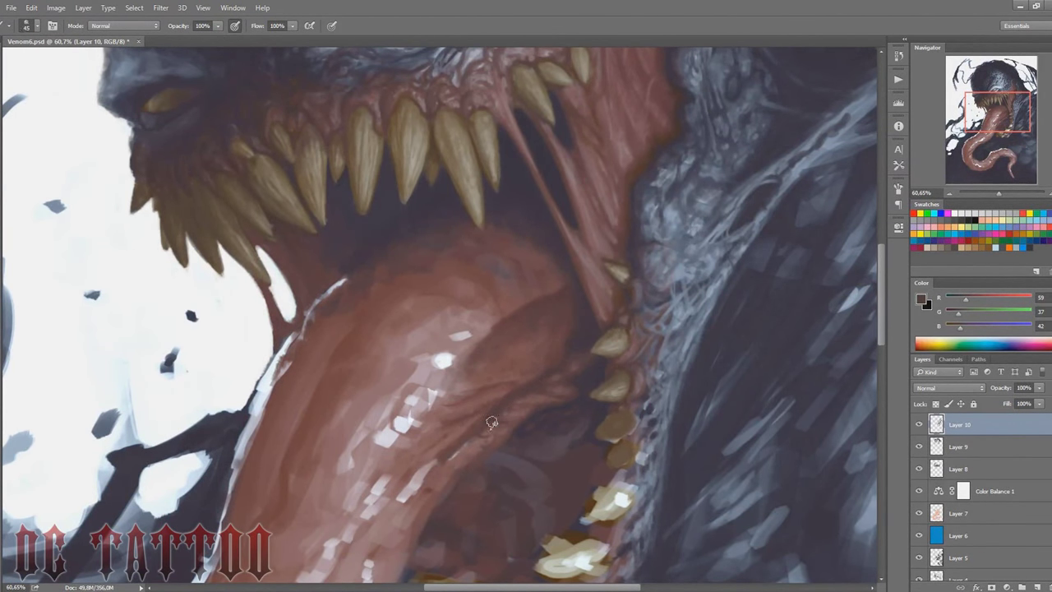
pyautogui.keyDown('alt'); pyautogui.click(566, 334); pyautogui.keyUp('alt')
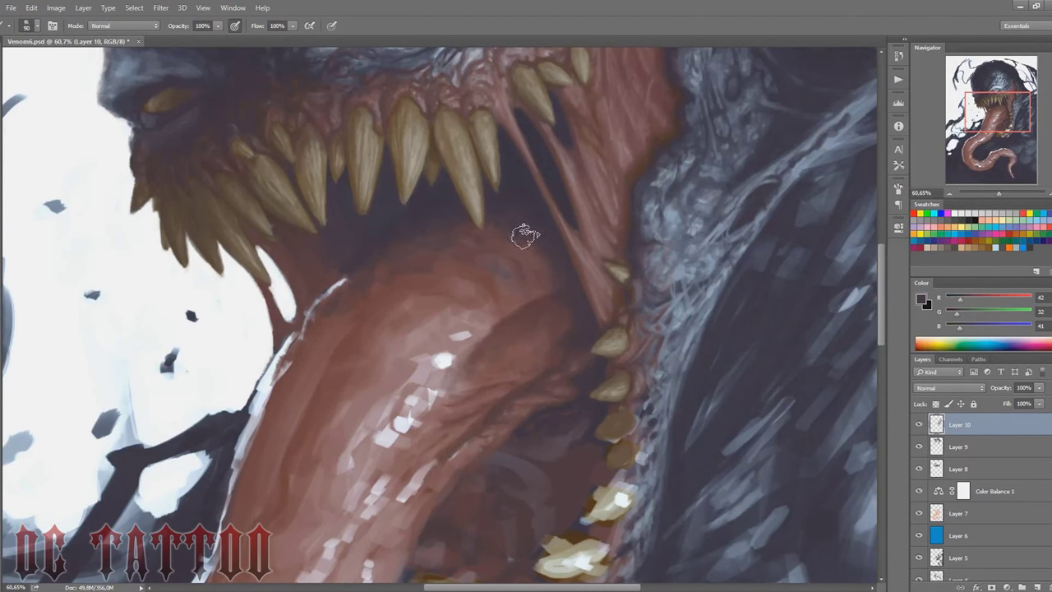
pyautogui.keyDown('alt'); pyautogui.click(502, 211); pyautogui.keyUp('alt')
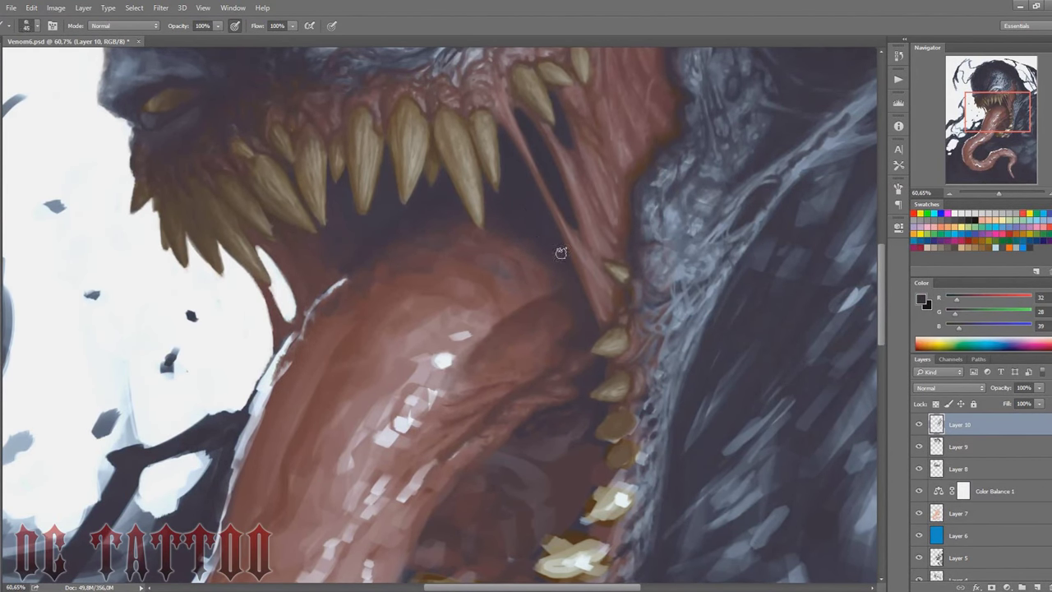
pyautogui.press('[')
pyautogui.press('[')
pyautogui.press('[')
pyautogui.press(']')
pyautogui.press(']')
pyautogui.press(']')
# Step: Paint over the white tongue highlights with a sampled tongue red
pyautogui.keyDown('alt'); pyautogui.click(519, 341); pyautogui.keyUp('alt')
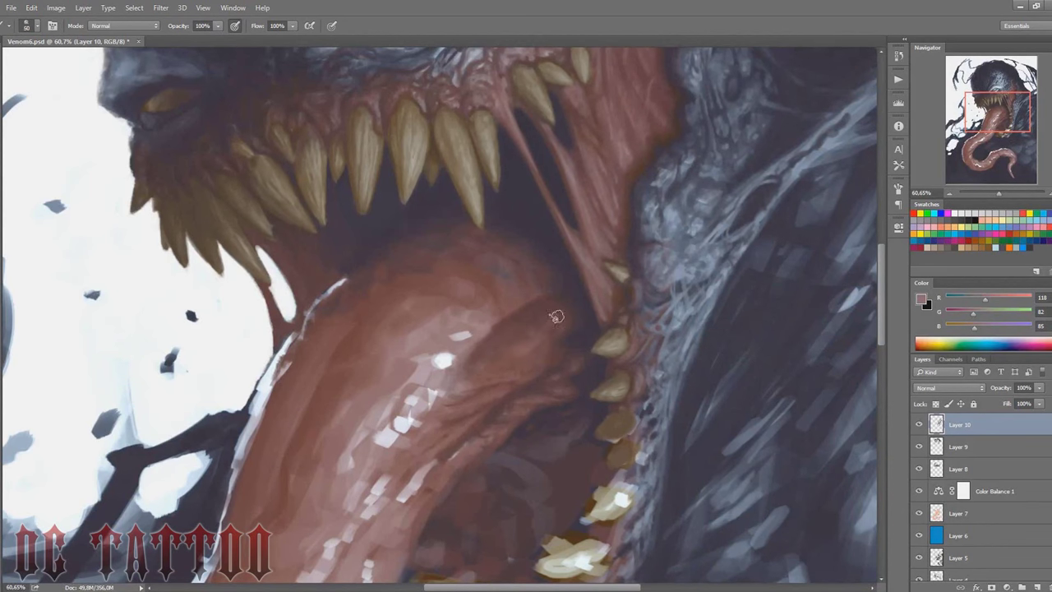
pyautogui.press('[')
pyautogui.press(']')
pyautogui.press(']')
pyautogui.press(']')
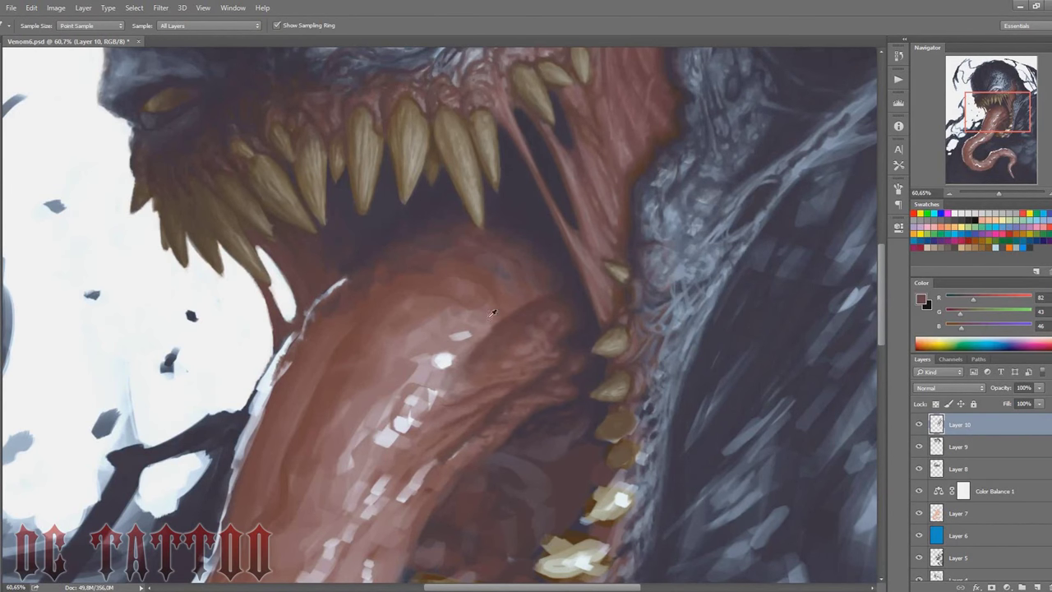
pyautogui.keyDown('alt'); pyautogui.click(481, 326); pyautogui.keyUp('alt')
pyautogui.press(']')
pyautogui.press(']')
pyautogui.press(']')
pyautogui.moveTo(465, 304); pyautogui.dragTo(431, 374)
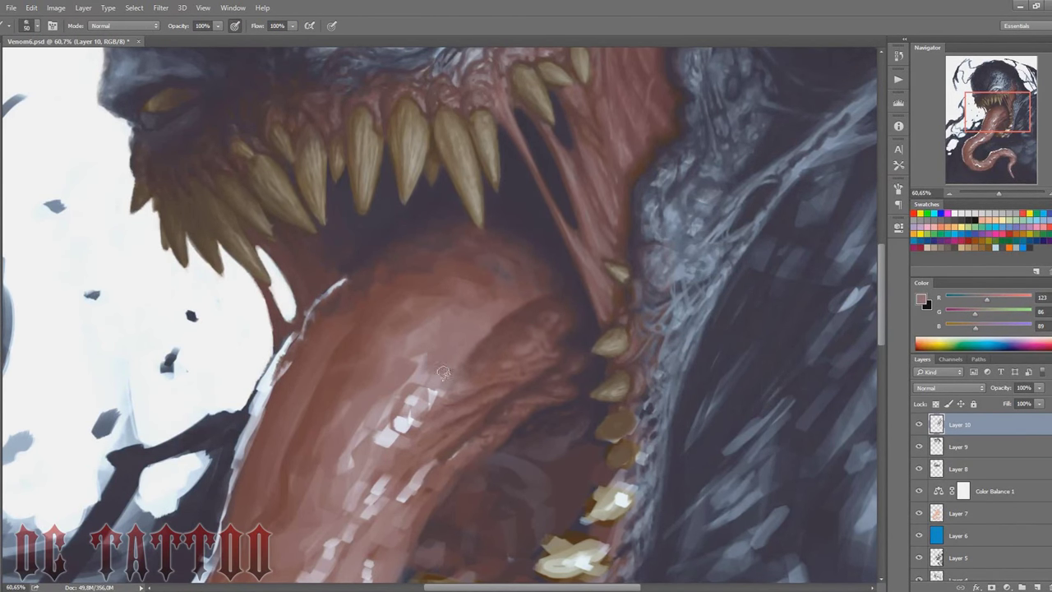
# Step: Repaint and smooth the upper tongue with darker red strokes near the upper teeth
pyautogui.keyDown('alt'); pyautogui.click(486, 314); pyautogui.keyUp('alt')
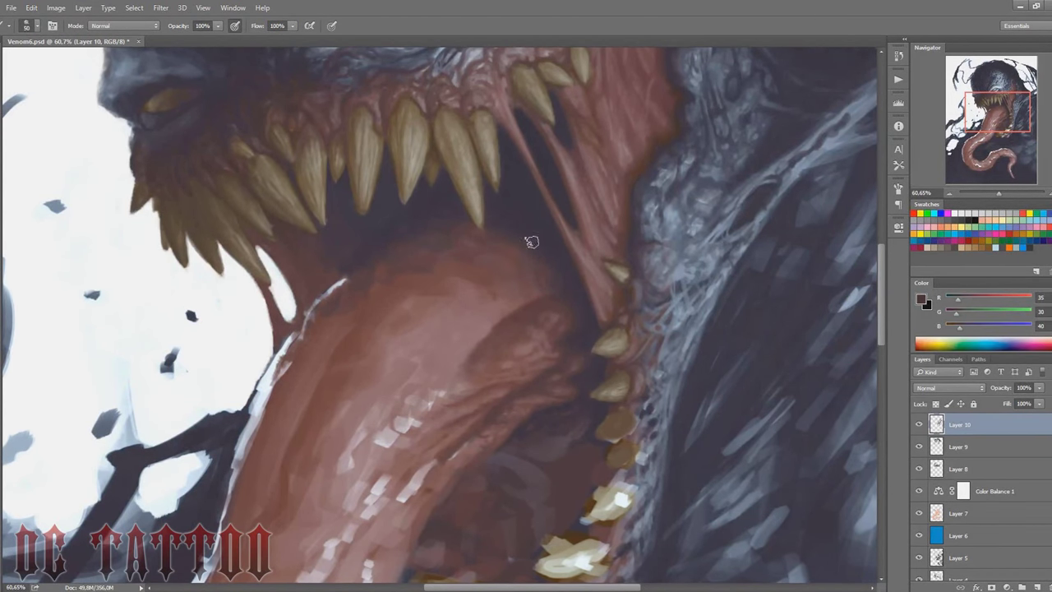
pyautogui.keyDown('alt'); pyautogui.click(441, 193); pyautogui.keyUp('alt')
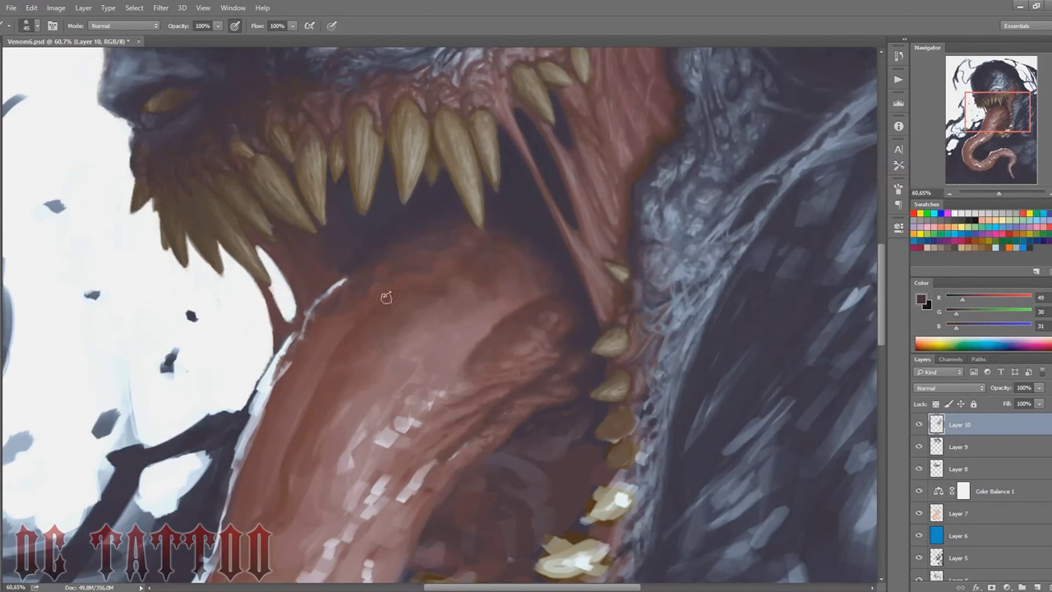
pyautogui.moveTo(372, 323)
pyautogui.mouseDown()
pyautogui.moveTo(481, 271)
pyautogui.moveTo(474, 274)
pyautogui.mouseUp()
pyautogui.keyDown('alt'); pyautogui.click(481, 271); pyautogui.keyUp('alt')
pyautogui.press('[')
pyautogui.keyDown('alt'); pyautogui.click(386, 341); pyautogui.keyUp('alt')
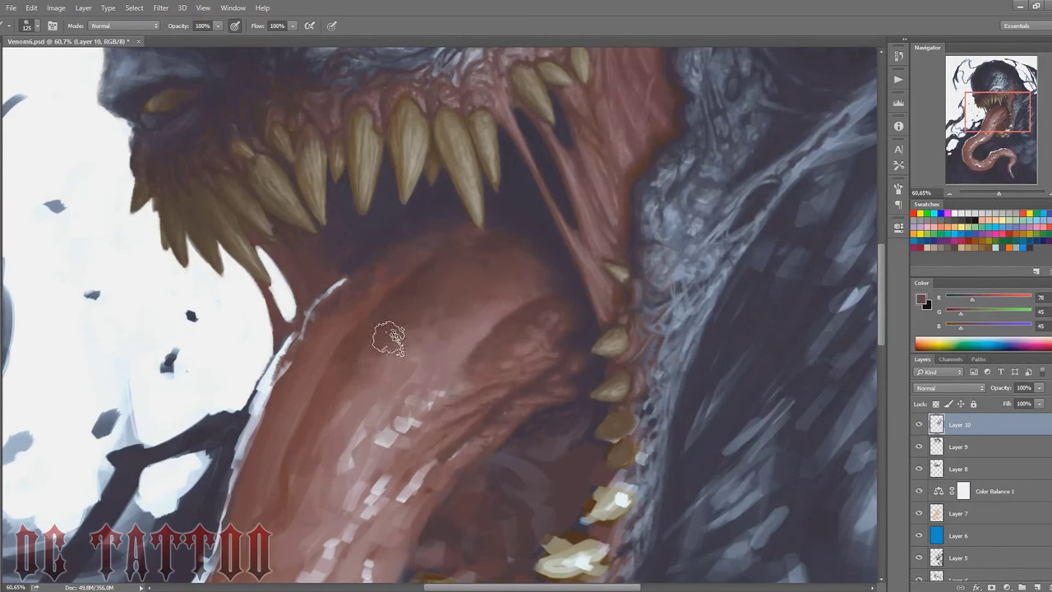
pyautogui.moveTo(470, 240); pyautogui.dragTo(528, 270)
# Step: Sample reddish, dark throat and pale pink tones with a progressively smaller brush
pyautogui.keyDown('alt'); pyautogui.click(287, 493); pyautogui.keyUp('alt')
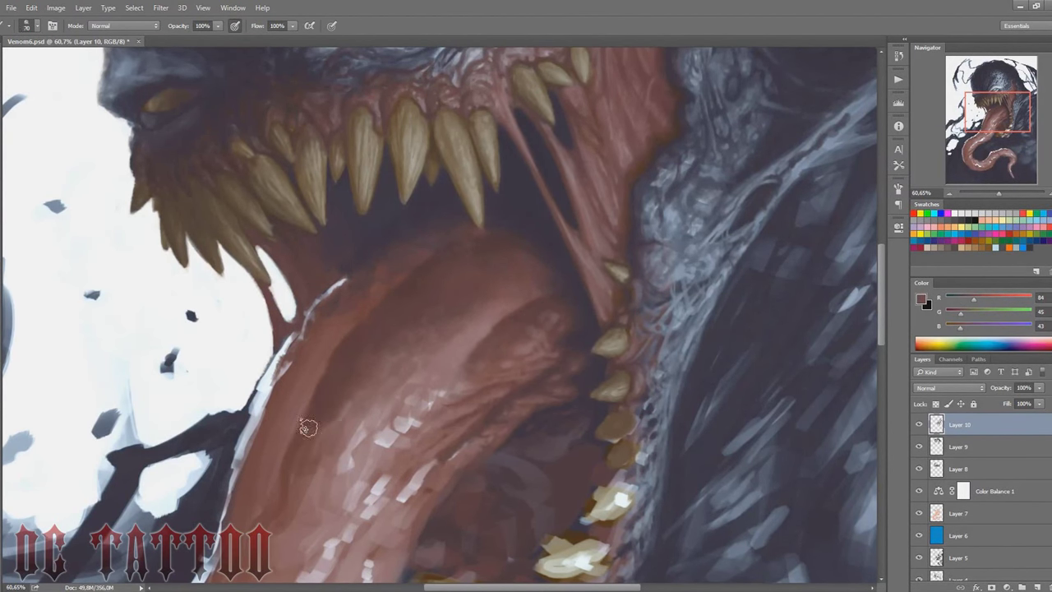
pyautogui.press('[')
pyautogui.press('[')
pyautogui.press('[')
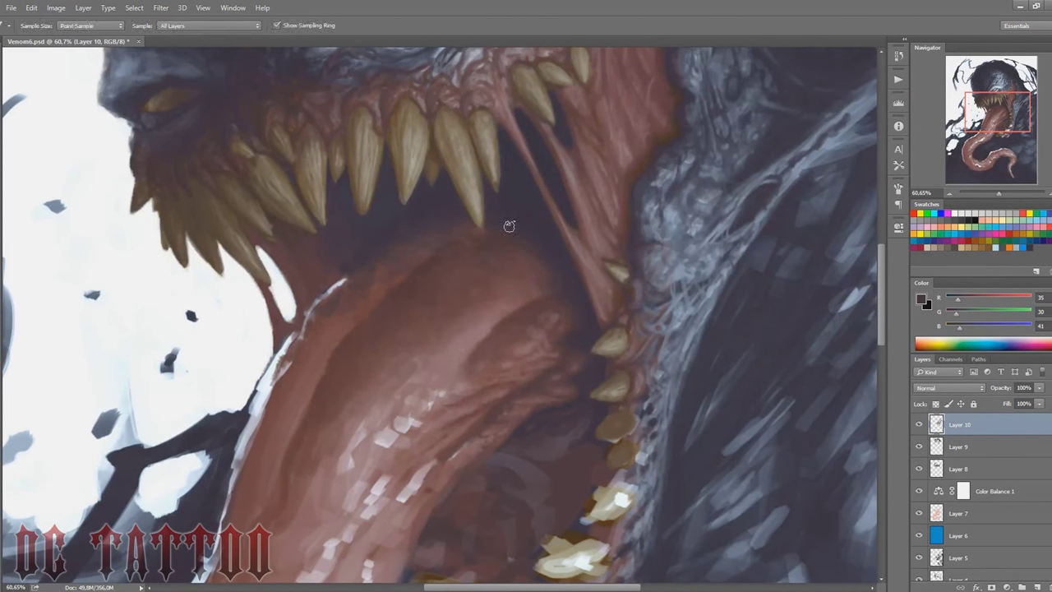
pyautogui.keyDown('alt'); pyautogui.click(465, 234); pyautogui.keyUp('alt')
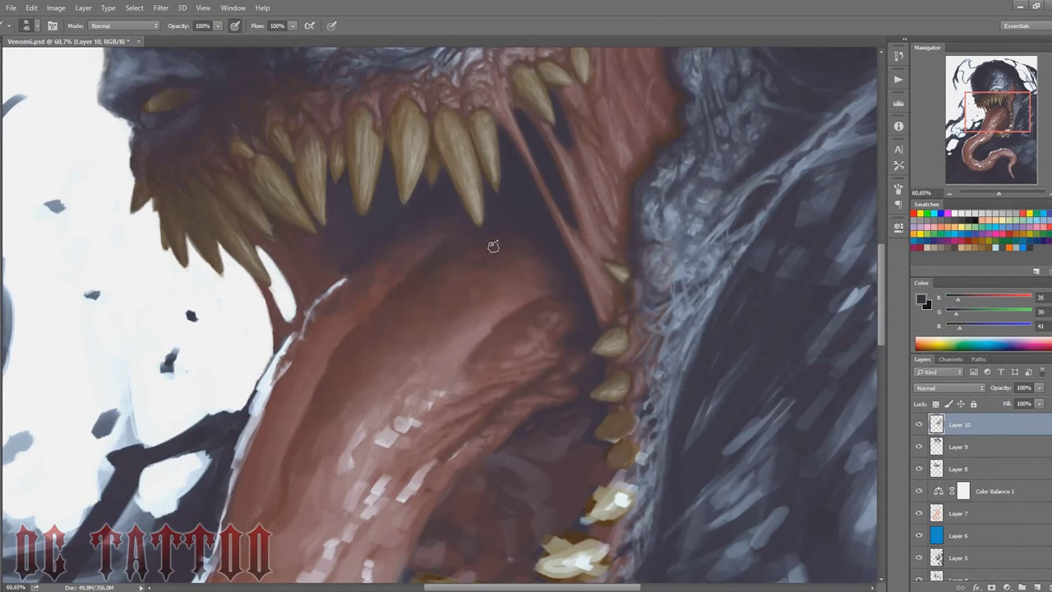
pyautogui.press('[')
pyautogui.press('[')
pyautogui.press('[')
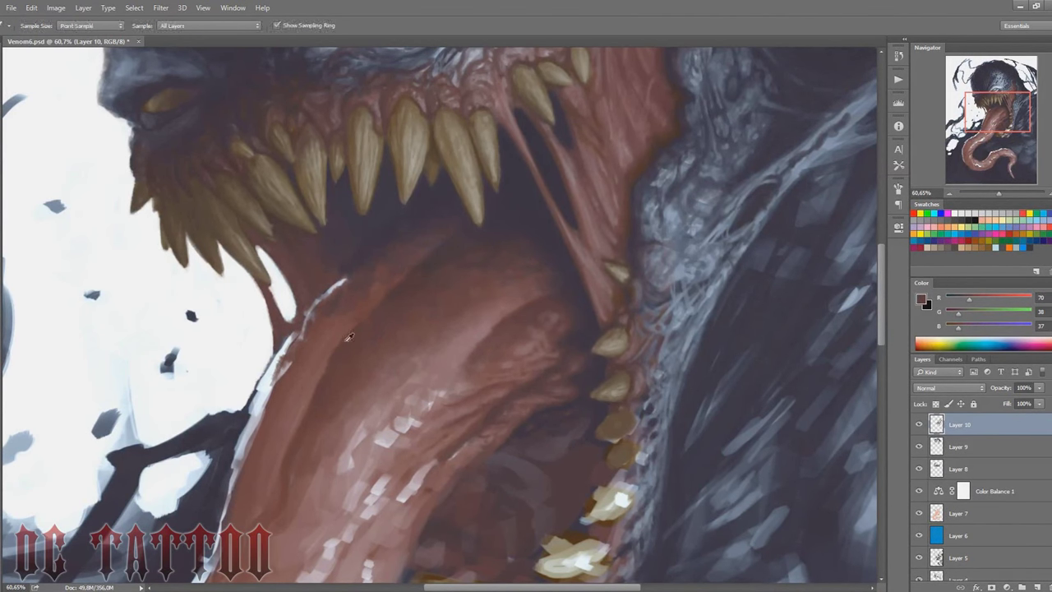
pyautogui.keyDown('alt'); pyautogui.click(526, 280); pyautogui.keyUp('alt')
pyautogui.keyDown('alt'); pyautogui.click(496, 294); pyautogui.keyUp('alt')
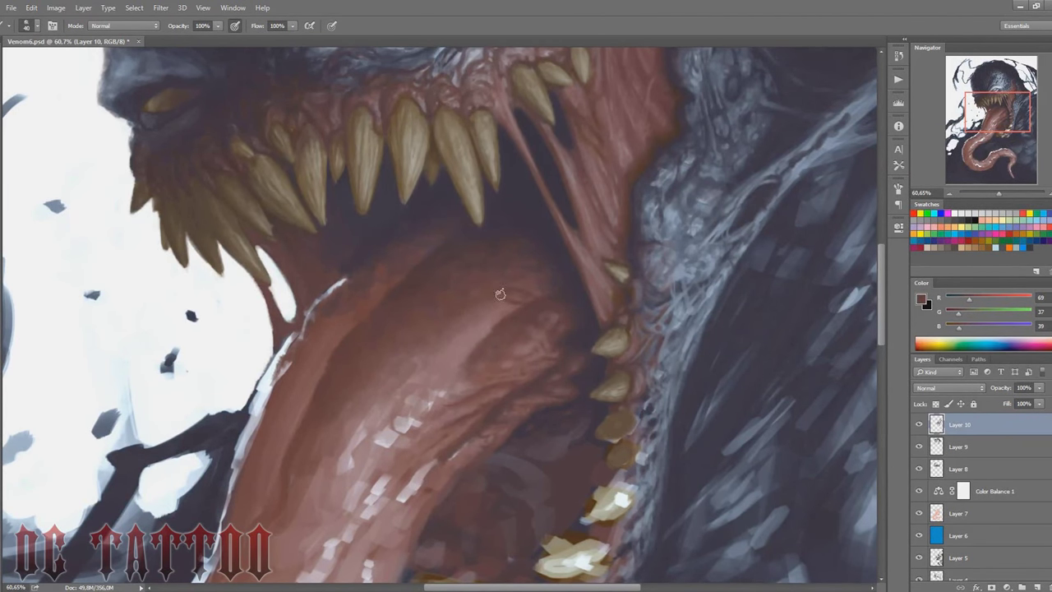
pyautogui.press('[')
pyautogui.keyDown('alt'); pyautogui.click(472, 298); pyautogui.keyUp('alt')
pyautogui.press('[')
pyautogui.press('[')
pyautogui.keyDown('alt'); pyautogui.click(481, 293); pyautogui.keyUp('alt')
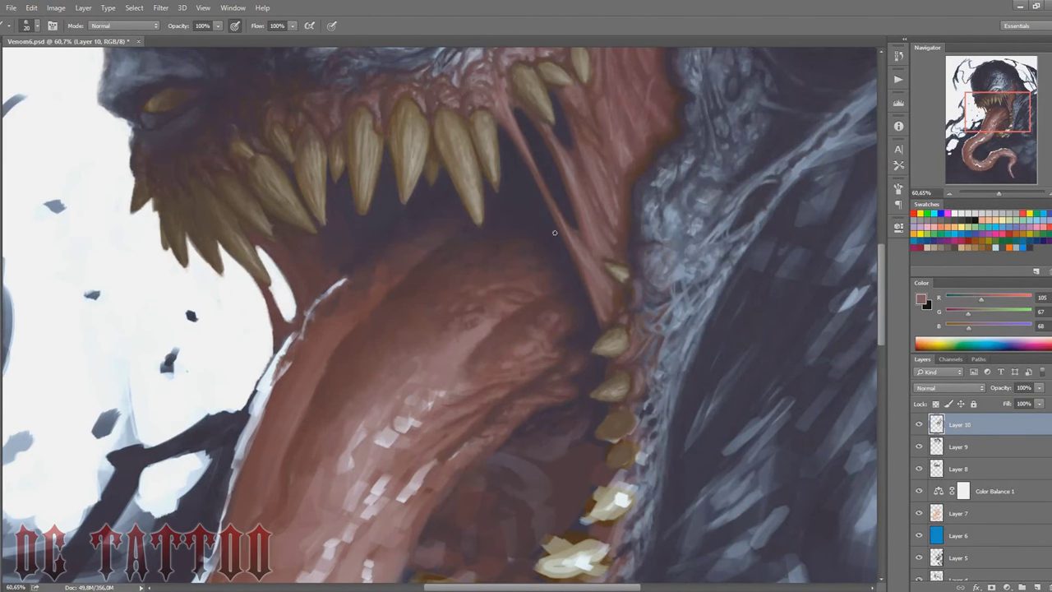
pyautogui.press(']')
pyautogui.keyDown('alt'); pyautogui.click(462, 349); pyautogui.keyUp('alt')
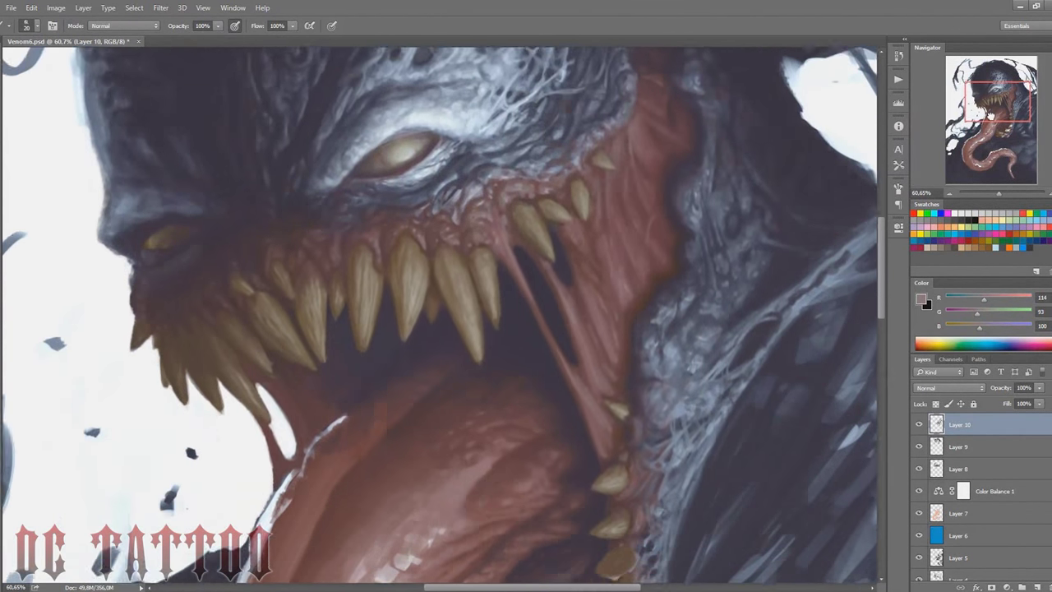
# Step: Pan toward the eye and upper jaw and sample the dark body colour
pyautogui.moveTo(159, 246); pyautogui.dragTo(183, 254)
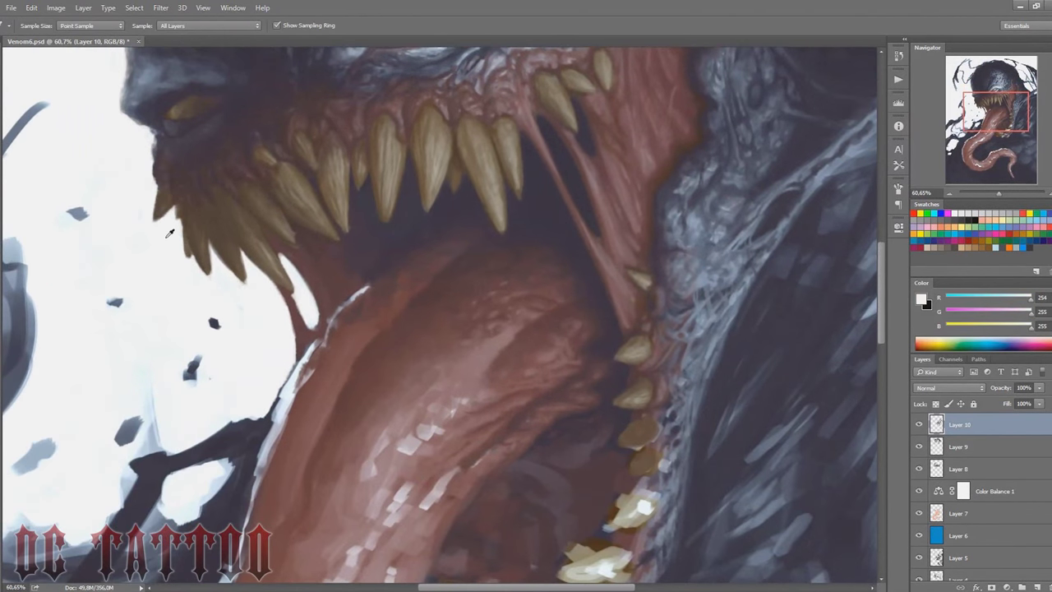
pyautogui.press('[')
pyautogui.keyDown('alt'); pyautogui.click(184, 254); pyautogui.keyUp('alt')
pyautogui.moveTo(802, 49); pyautogui.dragTo(695, 274)
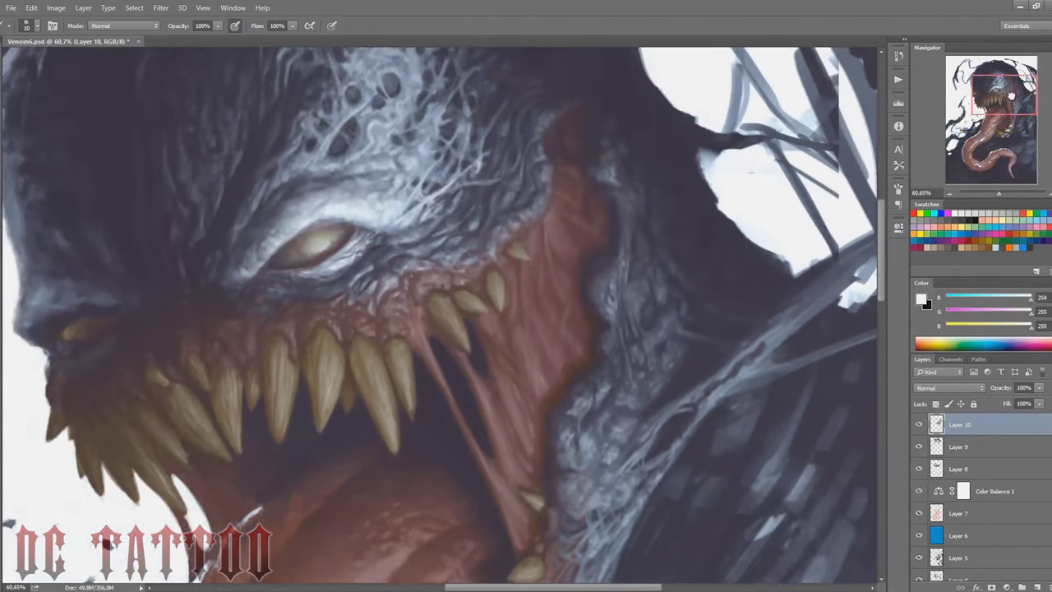
pyautogui.press(']')
pyautogui.press(']')
pyautogui.press(']')
pyautogui.keyDown('alt'); pyautogui.click(695, 275); pyautogui.keyUp('alt')
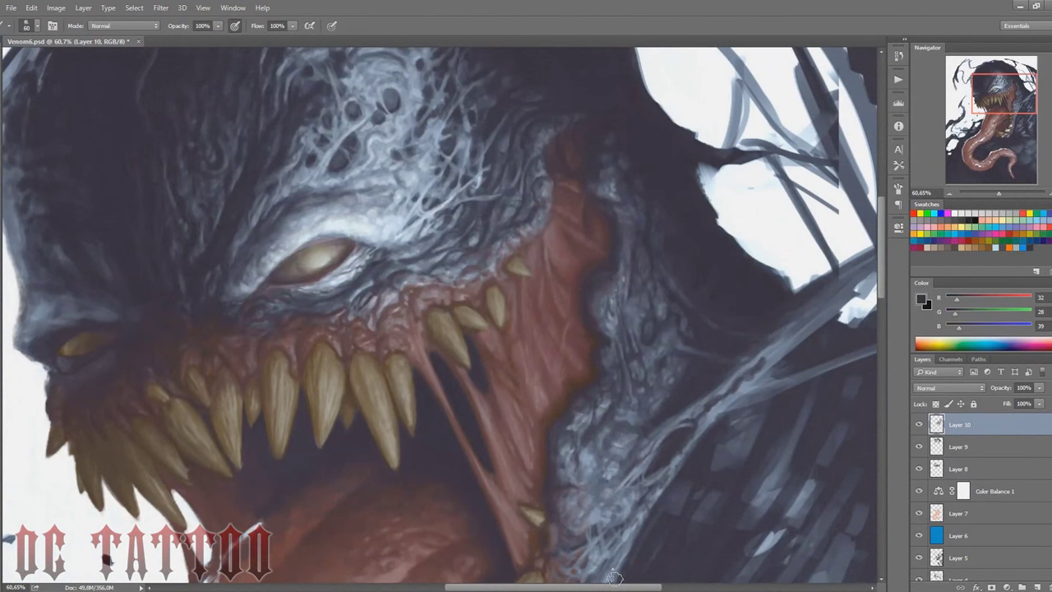
# Step: Pan across the jaw down to the tongue tip while resizing the brush
pyautogui.moveTo(769, 282); pyautogui.dragTo(629, 340)
pyautogui.press(']')
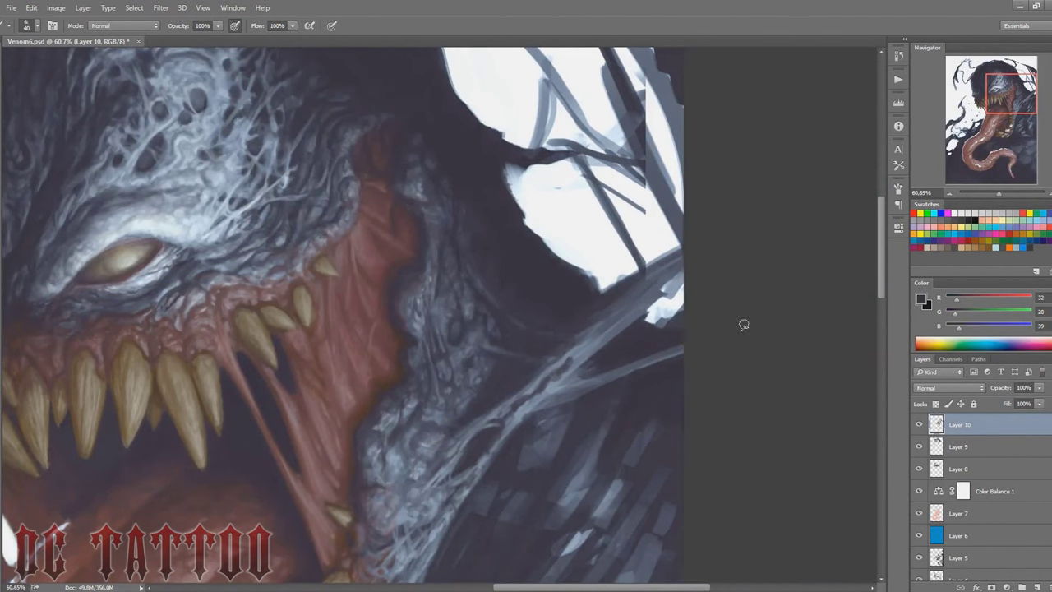
pyautogui.scroll(-10, 739, 325)
pyautogui.press(']')
pyautogui.press(']')
pyautogui.press(']')
pyautogui.press(']')
pyautogui.press(']')
pyautogui.press(']')
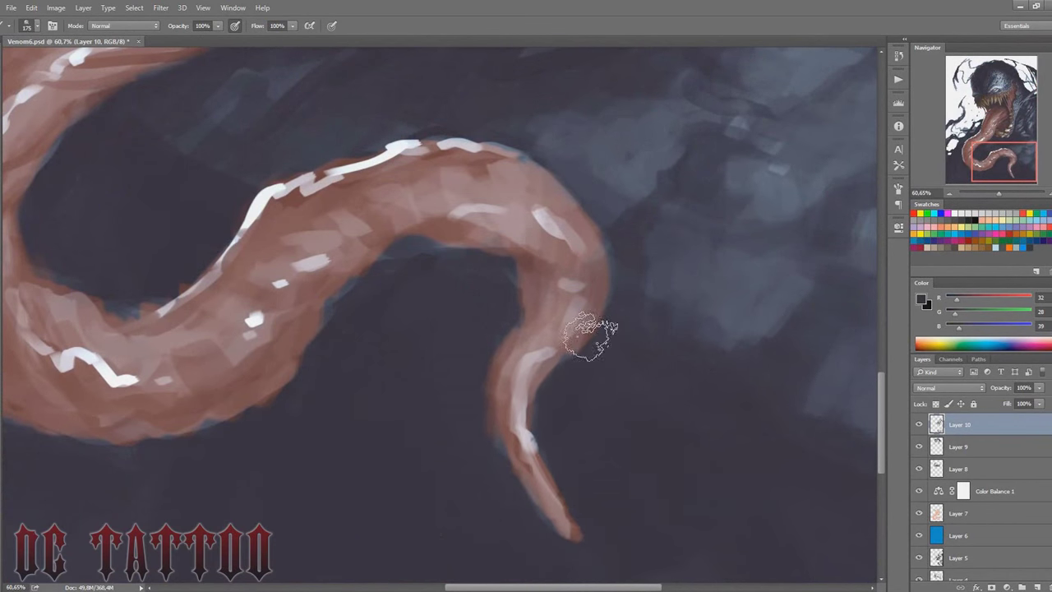
pyautogui.moveTo(649, 575); pyautogui.dragTo(431, 493)
pyautogui.press(']')
pyautogui.press(']')
pyautogui.press('[')
pyautogui.press('[')
pyautogui.press('[')
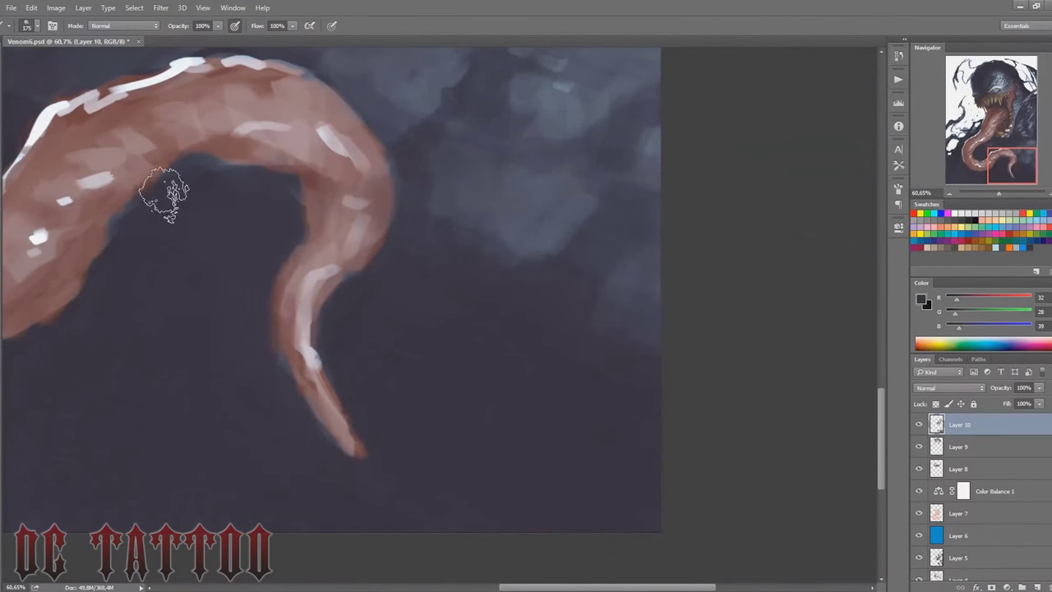
pyautogui.moveTo(525, 587); pyautogui.dragTo(349, 588)
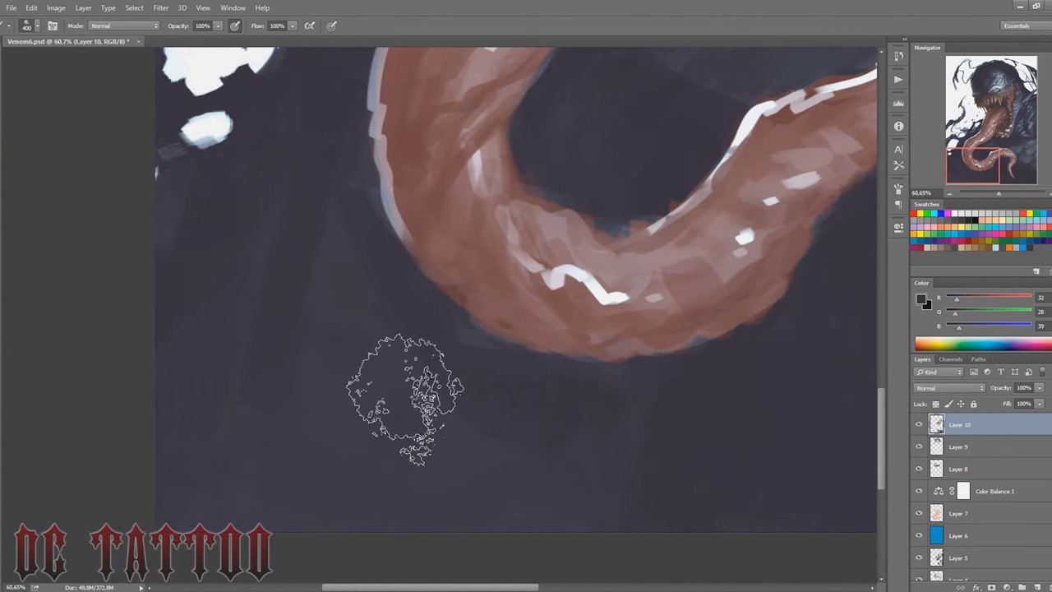
pyautogui.press('[')
pyautogui.press('[')
pyautogui.press(']')
pyautogui.press(']')
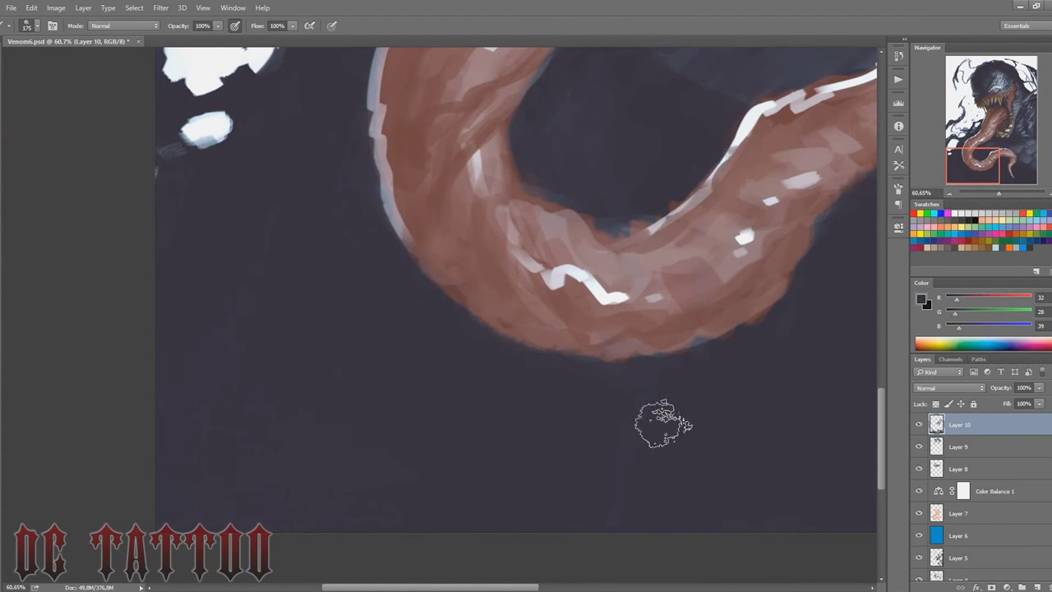
# Step: Paint a dark stroke down the gap between the teeth with a small brush
pyautogui.hscroll(3, 813, 406)
pyautogui.scroll(5, 488, 413)
pyautogui.press('[')
pyautogui.press('[')
pyautogui.press('[')
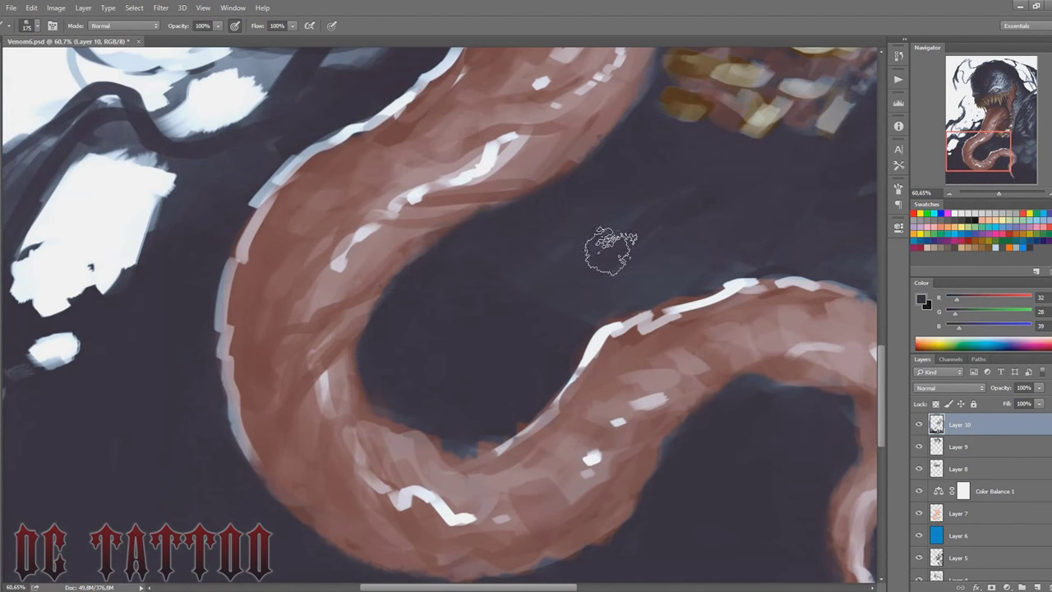
pyautogui.hscroll(3, 606, 235)
pyautogui.scroll(5, 526, 230)
pyautogui.press('[')
pyautogui.press('[')
pyautogui.press('[')
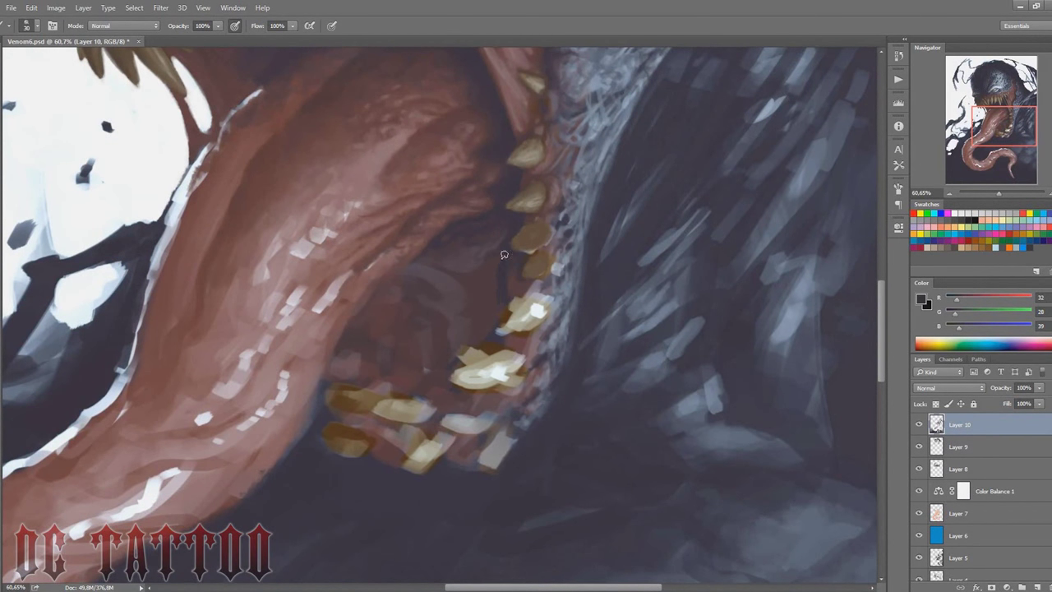
pyautogui.moveTo(503, 254); pyautogui.dragTo(488, 323)
pyautogui.press('[')
# Step: Darken the inner arch of the throat cavity with a sampled dark red
pyautogui.press(']')
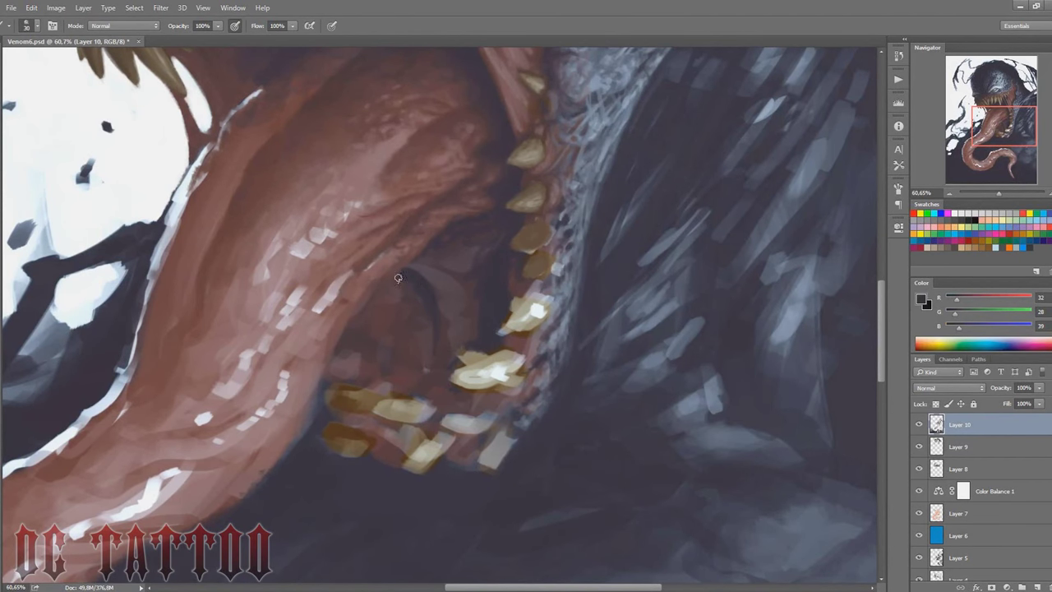
pyautogui.keyDown('alt'); pyautogui.click(419, 268); pyautogui.keyUp('alt')
pyautogui.press('[')
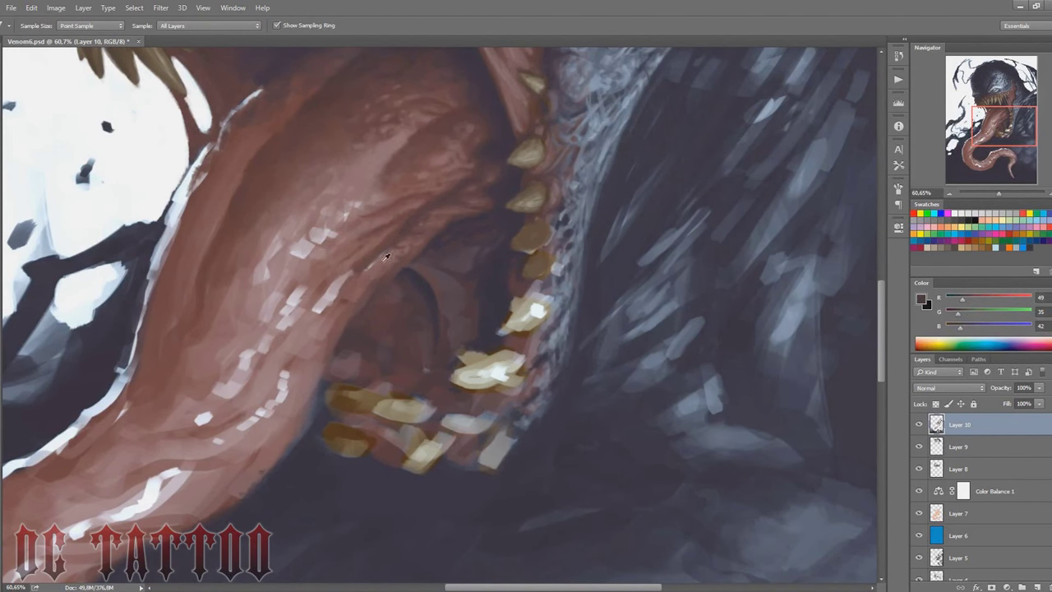
pyautogui.keyDown('alt'); pyautogui.click(417, 331); pyautogui.keyUp('alt')
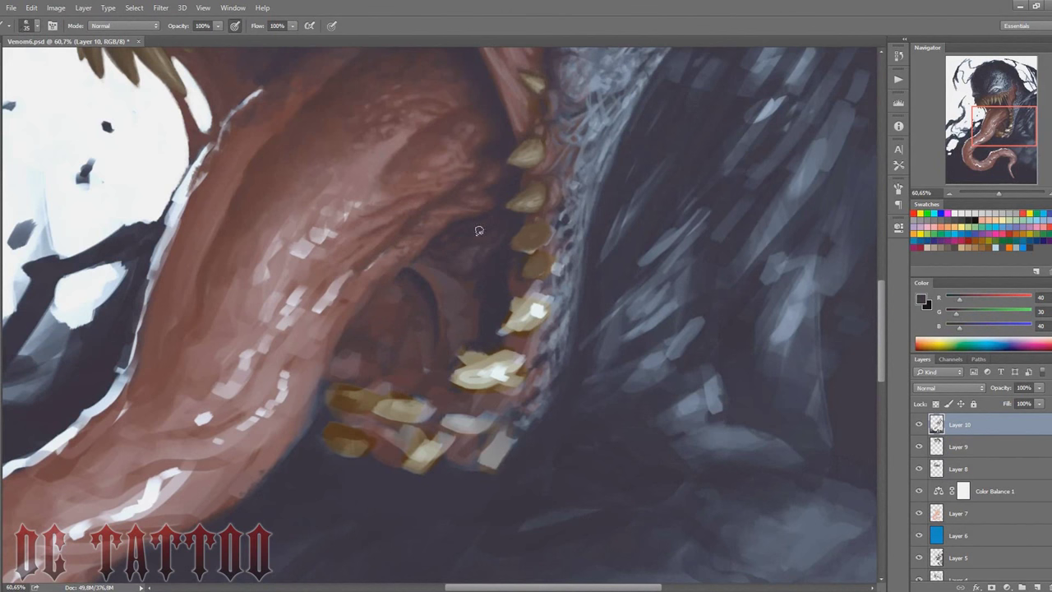
pyautogui.moveTo(435, 271); pyautogui.dragTo(458, 310)
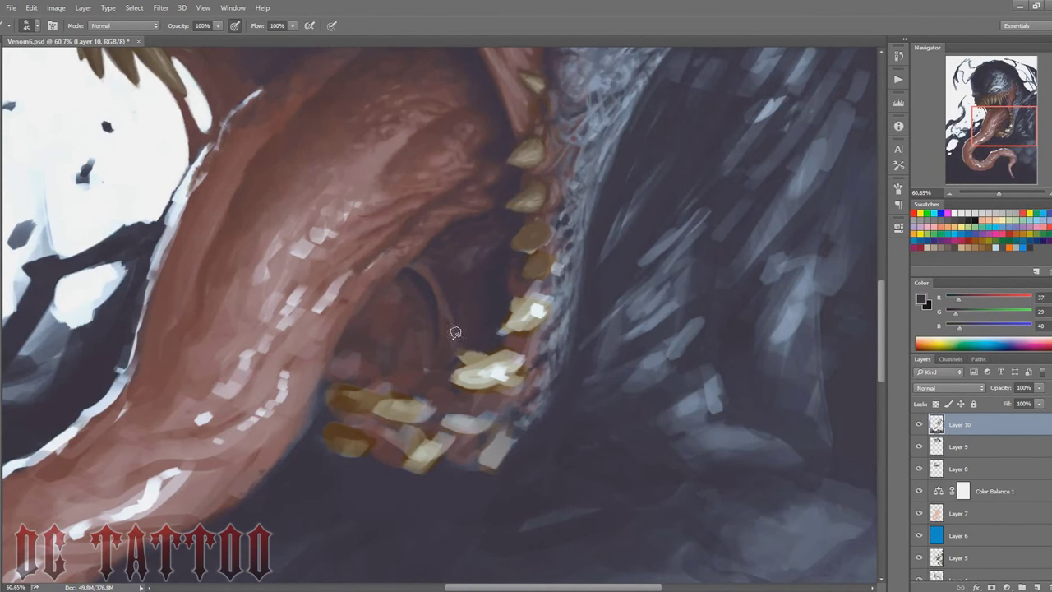
# Step: Paint dark shadow deep inside the mouth cavity
pyautogui.keyDown('alt'); pyautogui.click(447, 210); pyautogui.keyUp('alt')
pyautogui.moveTo(431, 340); pyautogui.dragTo(341, 358)
pyautogui.press(']')
pyautogui.press(']')
pyautogui.press(']')
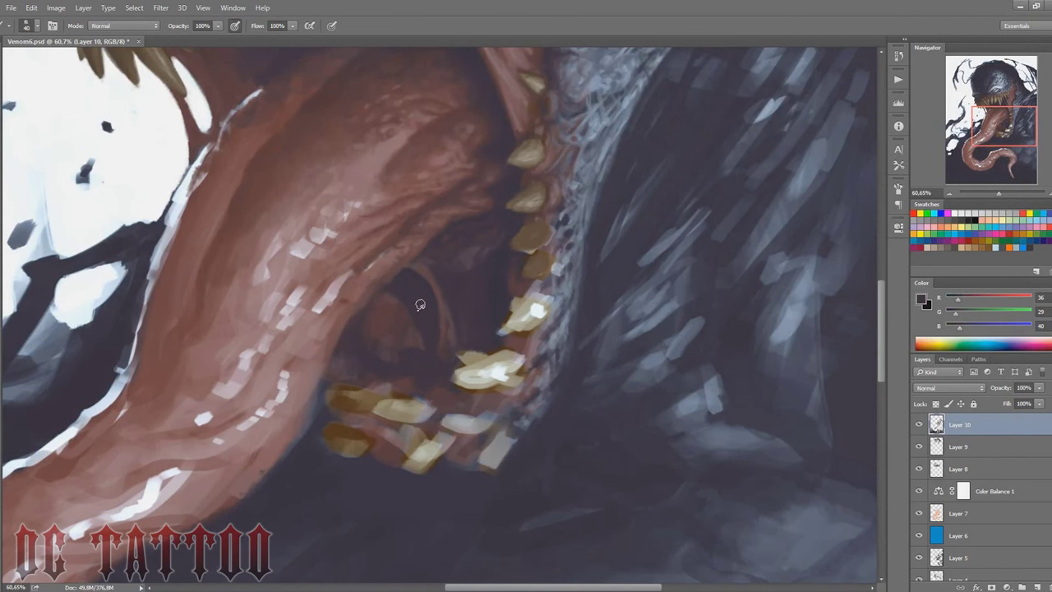
pyautogui.keyDown('alt'); pyautogui.click(496, 108); pyautogui.keyUp('alt')
pyautogui.press(']')
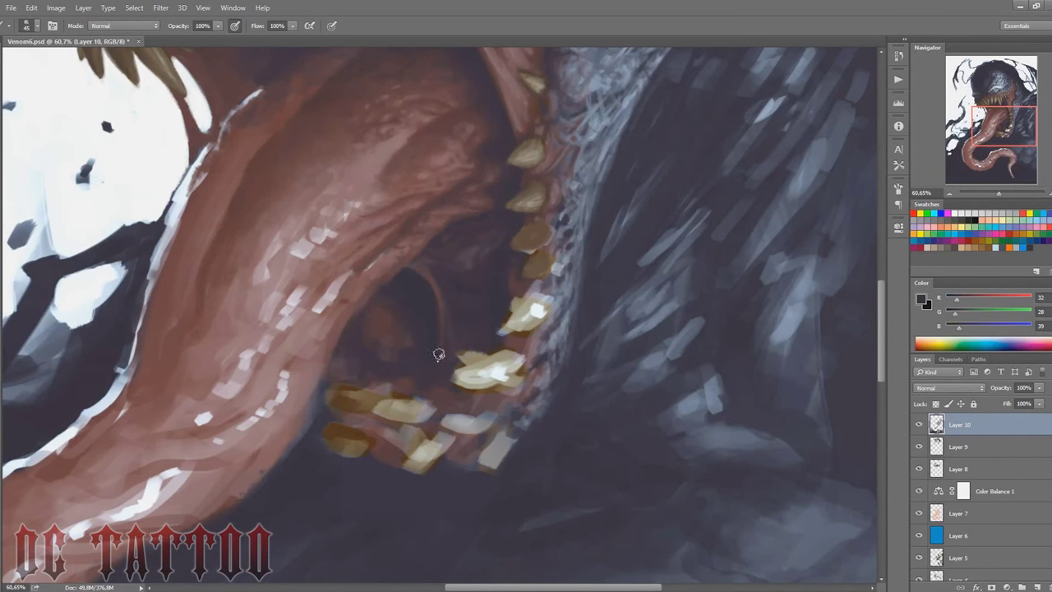
pyautogui.press(']')
pyautogui.press(']')
pyautogui.press(']')
pyautogui.press(']')
# Step: Sample dark purple shadows and brownish tooth colours, shrinking the brush for detail
pyautogui.keyDown('alt'); pyautogui.click(417, 260); pyautogui.keyUp('alt')
pyautogui.moveTo(770, 135); pyautogui.dragTo(792, 154)
pyautogui.press(']')
pyautogui.press(']')
pyautogui.press(']')
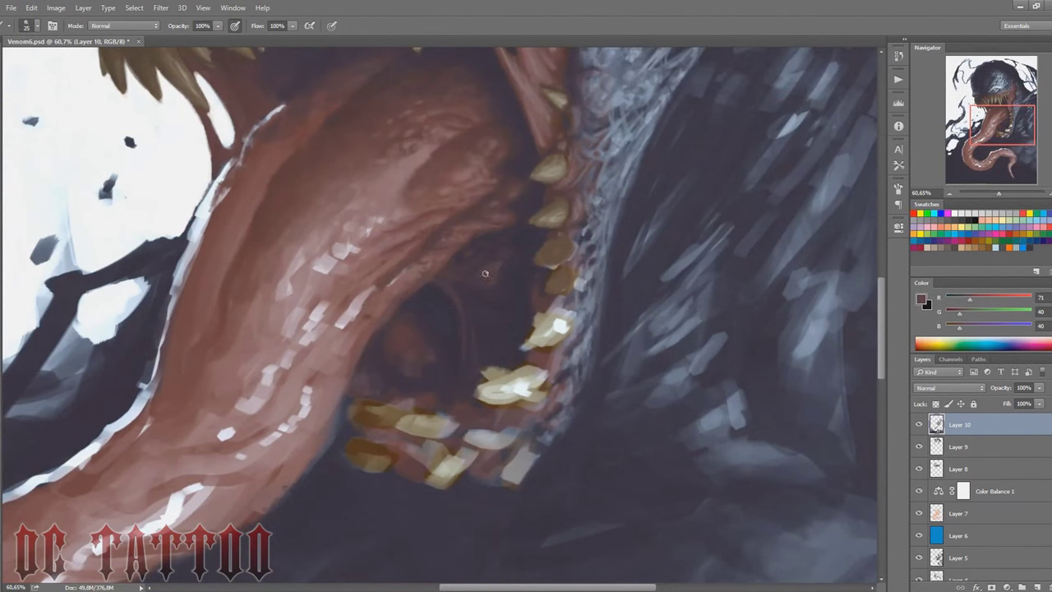
pyautogui.keyDown('alt'); pyautogui.click(489, 315); pyautogui.keyUp('alt')
pyautogui.keyDown('alt'); pyautogui.click(513, 250); pyautogui.keyUp('alt')
pyautogui.press('[')
pyautogui.press('[')
pyautogui.press('[')
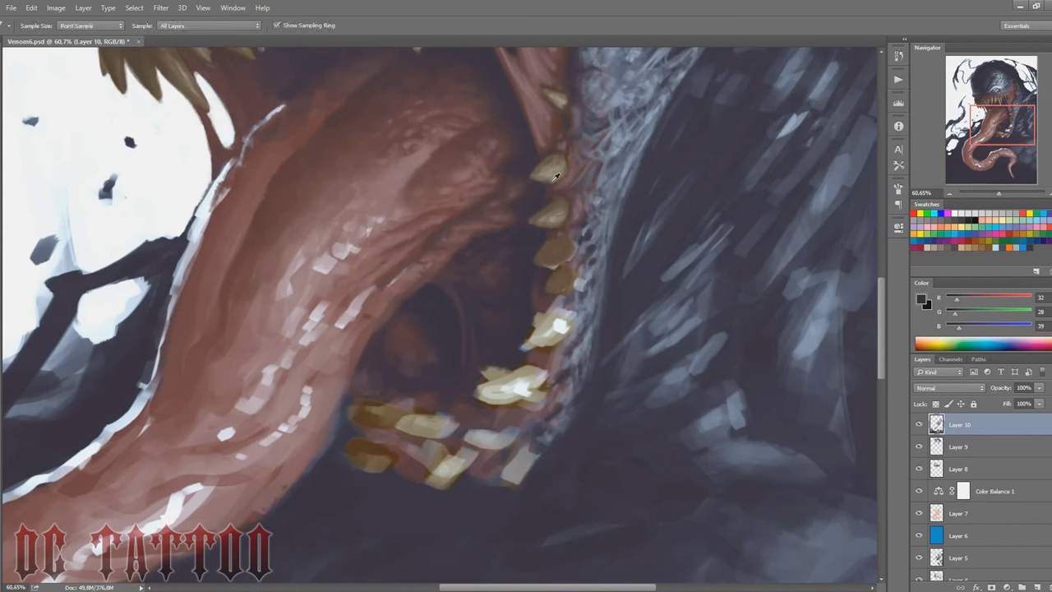
pyautogui.keyDown('alt'); pyautogui.click(535, 220); pyautogui.keyUp('alt')
pyautogui.keyDown('alt'); pyautogui.click(557, 211); pyautogui.keyUp('alt')
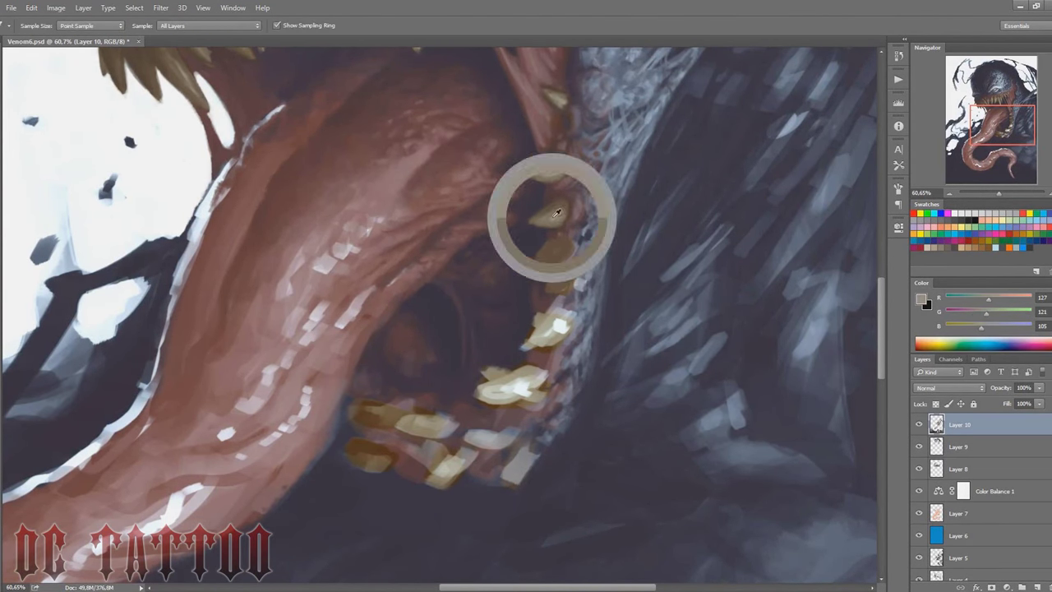
pyautogui.press('[')
pyautogui.press('[')
pyautogui.press('[')
# Step: Pick light tooth, dark brown and reddish gum tones while adjusting brush size
pyautogui.keyDown('alt'); pyautogui.click(563, 240); pyautogui.keyUp('alt')
pyautogui.press(']')
pyautogui.press(']')
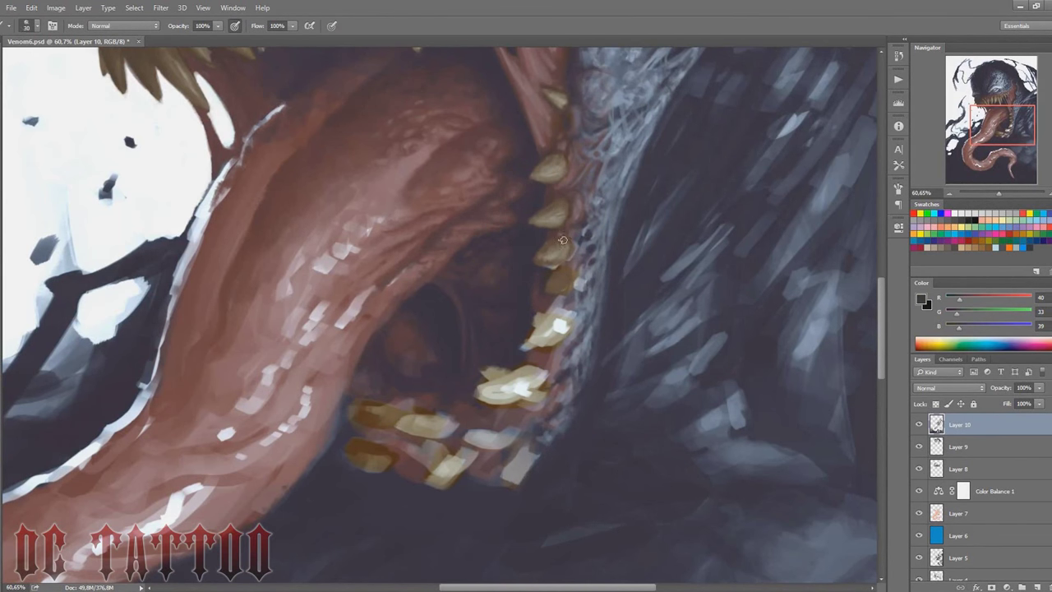
pyautogui.press(']')
pyautogui.press(']')
pyautogui.press(']')
pyautogui.keyDown('alt'); pyautogui.click(539, 247); pyautogui.keyUp('alt')
pyautogui.press('[')
pyautogui.press('[')
pyautogui.keyDown('alt'); pyautogui.click(553, 247); pyautogui.keyUp('alt')
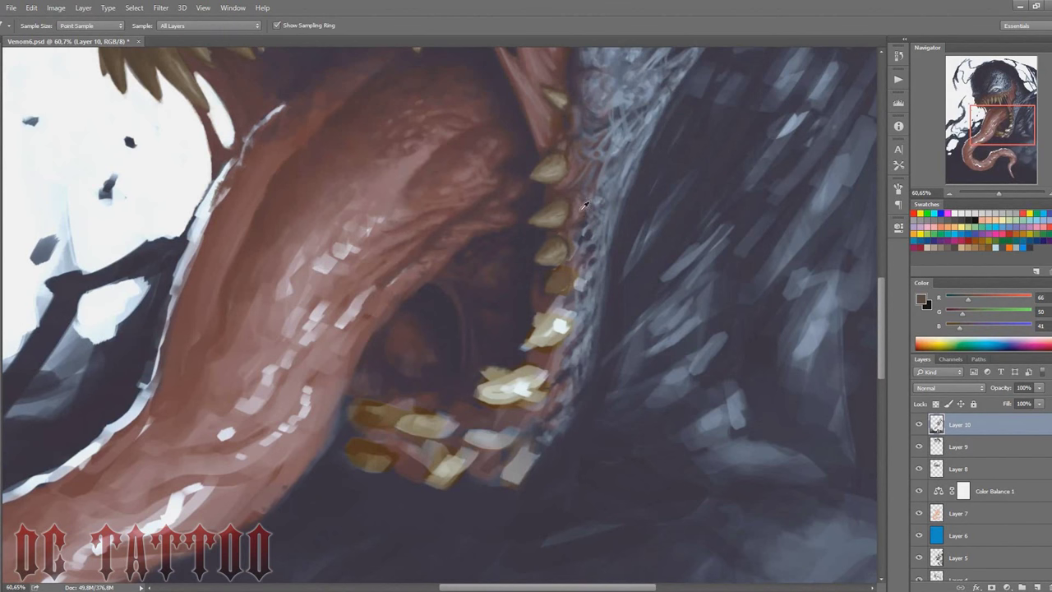
pyautogui.keyDown('alt'); pyautogui.click(566, 266); pyautogui.keyUp('alt')
pyautogui.keyDown('alt'); pyautogui.click(568, 234); pyautogui.keyUp('alt')
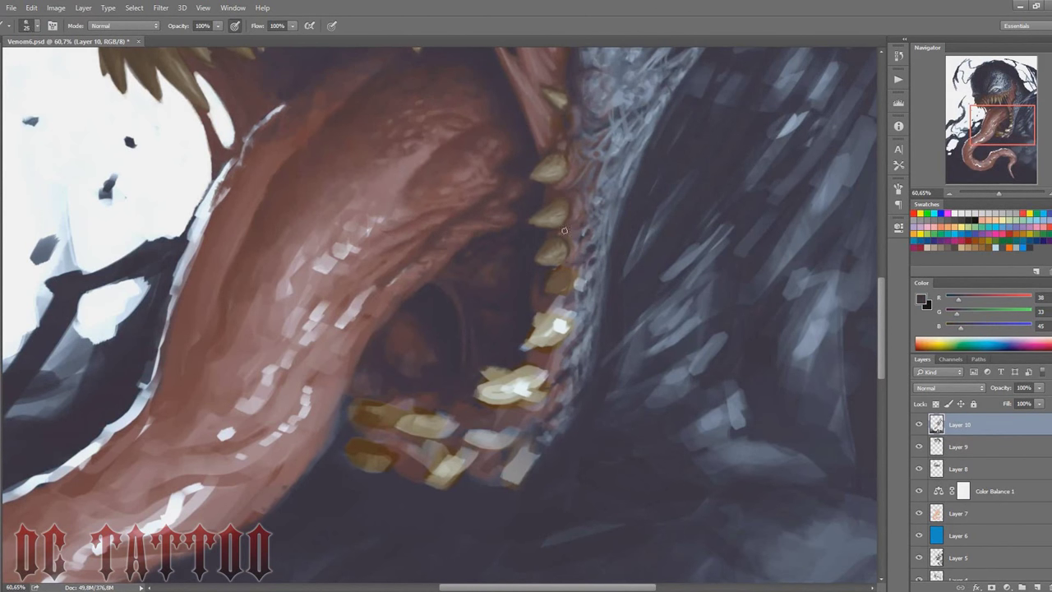
pyautogui.press('[')
pyautogui.press('[')
# Step: Sample bluish-grey skin tones beside the right-hand row of teeth
pyautogui.keyDown('alt'); pyautogui.click(617, 263); pyautogui.keyUp('alt')
pyautogui.keyDown('alt'); pyautogui.click(616, 152); pyautogui.keyUp('alt')
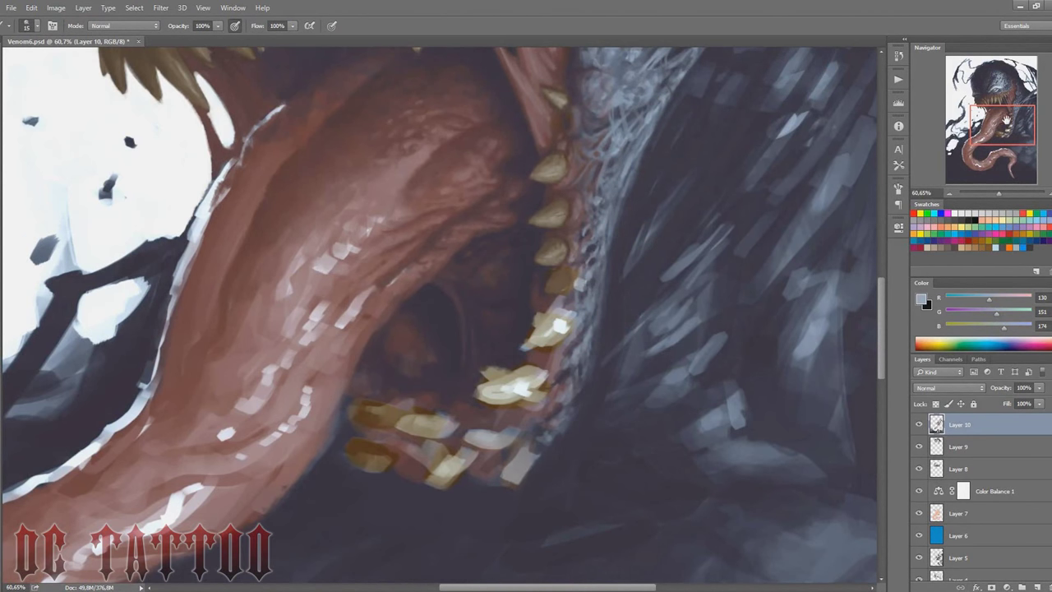
pyautogui.moveTo(1004, 121)
pyautogui.mouseDown()
pyautogui.moveTo(996, 88)
pyautogui.moveTo(1009, 114)
pyautogui.mouseUp()
pyautogui.keyDown('alt'); pyautogui.click(614, 243); pyautogui.keyUp('alt')
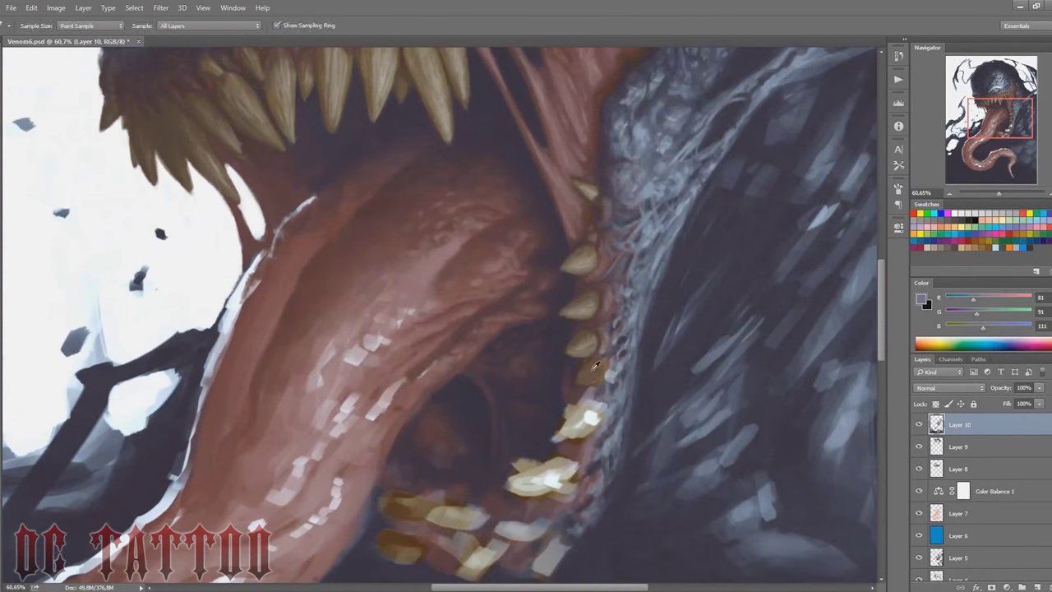
# Step: Paint over the bright lower tooth in darker brown and shade beside it
pyautogui.press(']')
pyautogui.moveTo(556, 432); pyautogui.dragTo(531, 493)
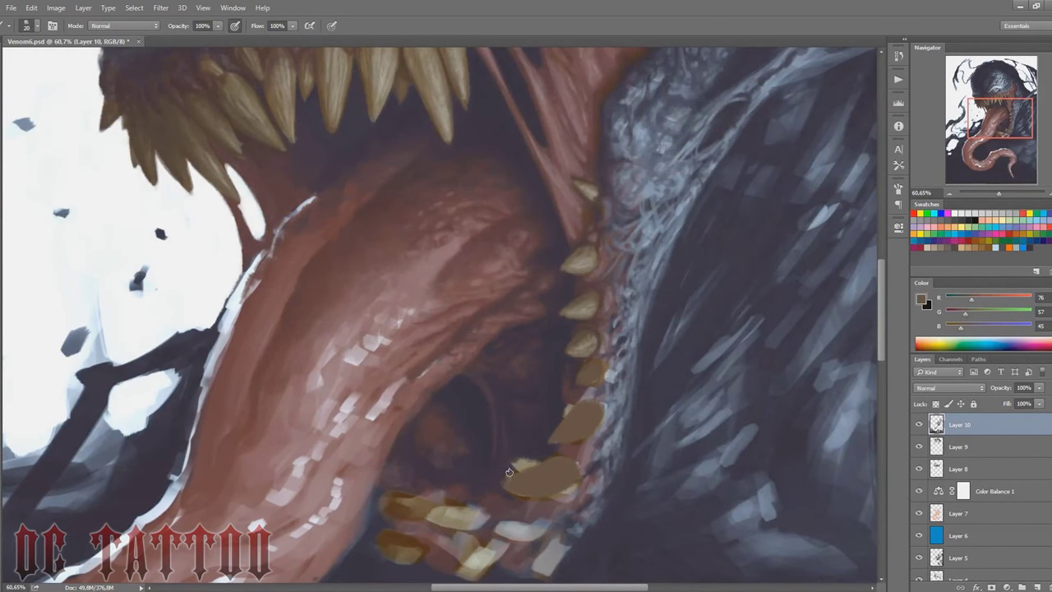
pyautogui.press('[')
pyautogui.keyDown('alt'); pyautogui.click(529, 416); pyautogui.keyUp('alt')
pyautogui.moveTo(542, 463)
pyautogui.mouseDown()
pyautogui.moveTo(522, 466)
pyautogui.moveTo(458, 409)
pyautogui.mouseUp()
# Step: Paint brown along the base of the lower teeth and darken beneath them
pyautogui.press(']')
pyautogui.keyDown('alt'); pyautogui.click(459, 427); pyautogui.keyUp('alt')
pyautogui.moveTo(451, 456)
pyautogui.mouseDown()
pyautogui.moveTo(500, 453)
pyautogui.moveTo(514, 502)
pyautogui.moveTo(485, 511)
pyautogui.mouseUp()
pyautogui.keyDown('alt'); pyautogui.click(526, 514); pyautogui.keyUp('alt')
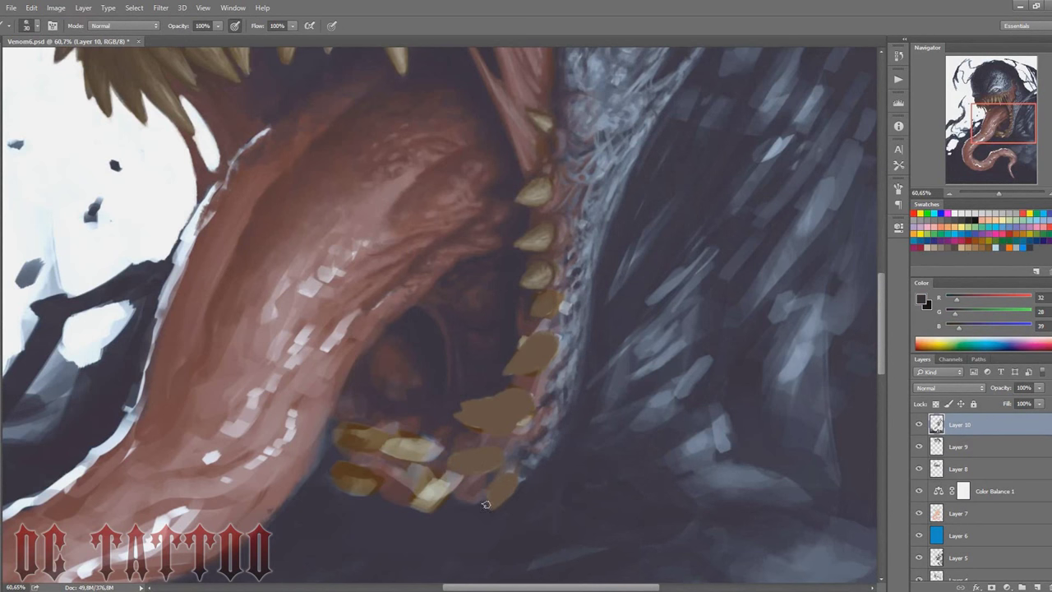
pyautogui.press('[')
pyautogui.keyDown('alt'); pyautogui.click(450, 462); pyautogui.keyUp('alt')
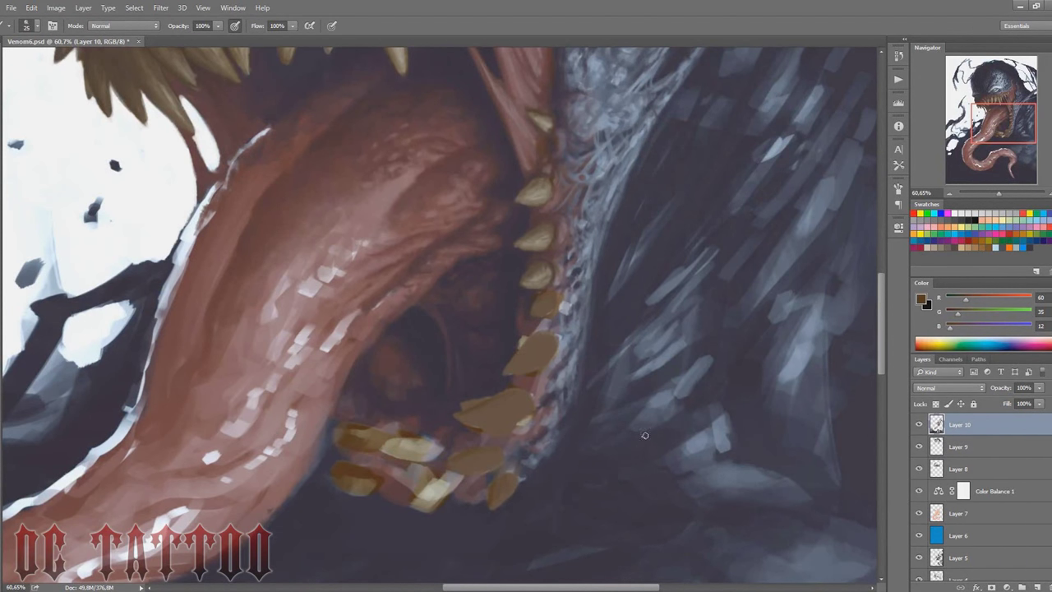
# Step: Flip the canvas horizontally and fill gaps between the lower teeth with brown
pyautogui.hotkey('ctrl', 'shift', 'h')
pyautogui.press(']')
pyautogui.keyDown('alt'); pyautogui.click(444, 460); pyautogui.keyUp('alt')
pyautogui.moveTo(410, 465)
pyautogui.mouseDown()
pyautogui.moveTo(467, 488)
pyautogui.moveTo(474, 475)
pyautogui.mouseUp()
pyautogui.press('[')
pyautogui.keyDown('alt'); pyautogui.click(351, 320); pyautogui.keyUp('alt')
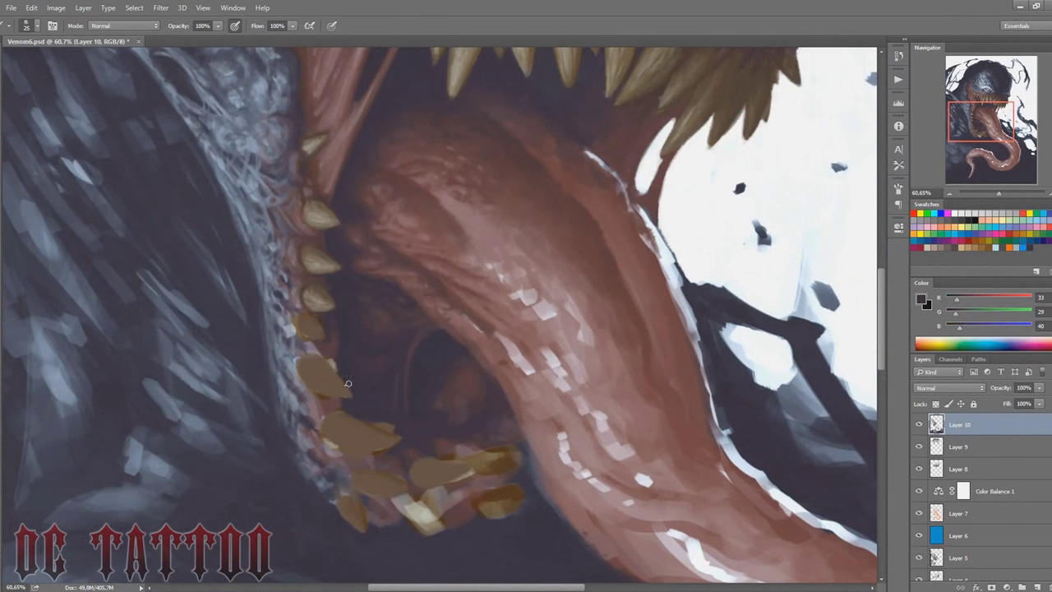
# Step: Paint brown strokes over the lower teeth, covering the bright lower tooth
pyautogui.press('[')
pyautogui.keyDown('alt'); pyautogui.click(723, 98); pyautogui.keyUp('alt')
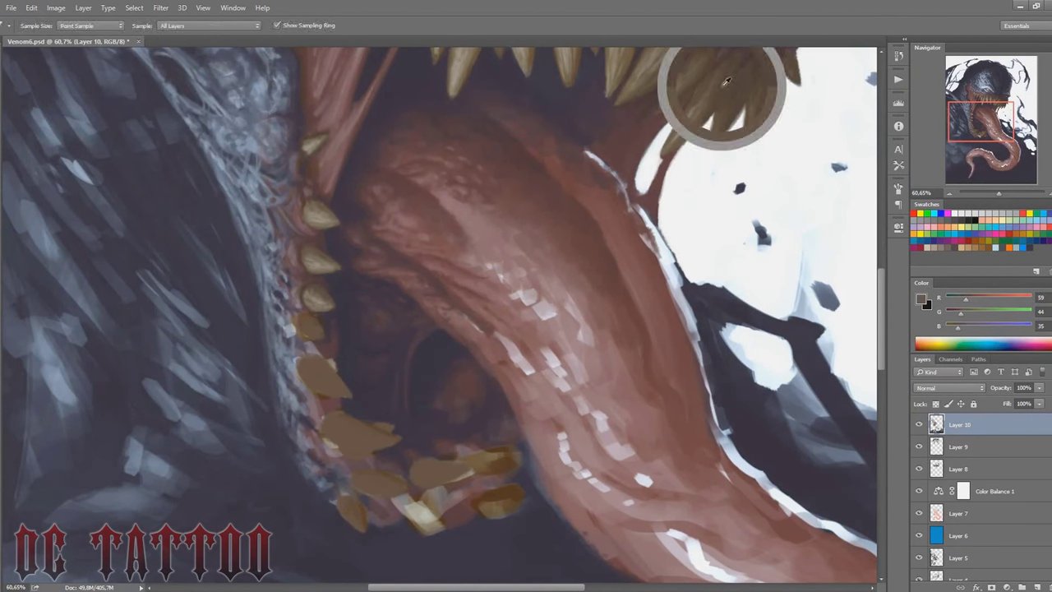
pyautogui.moveTo(419, 473)
pyautogui.mouseDown()
pyautogui.moveTo(500, 467)
pyautogui.moveTo(470, 469)
pyautogui.moveTo(423, 530)
pyautogui.moveTo(370, 493)
pyautogui.mouseUp()
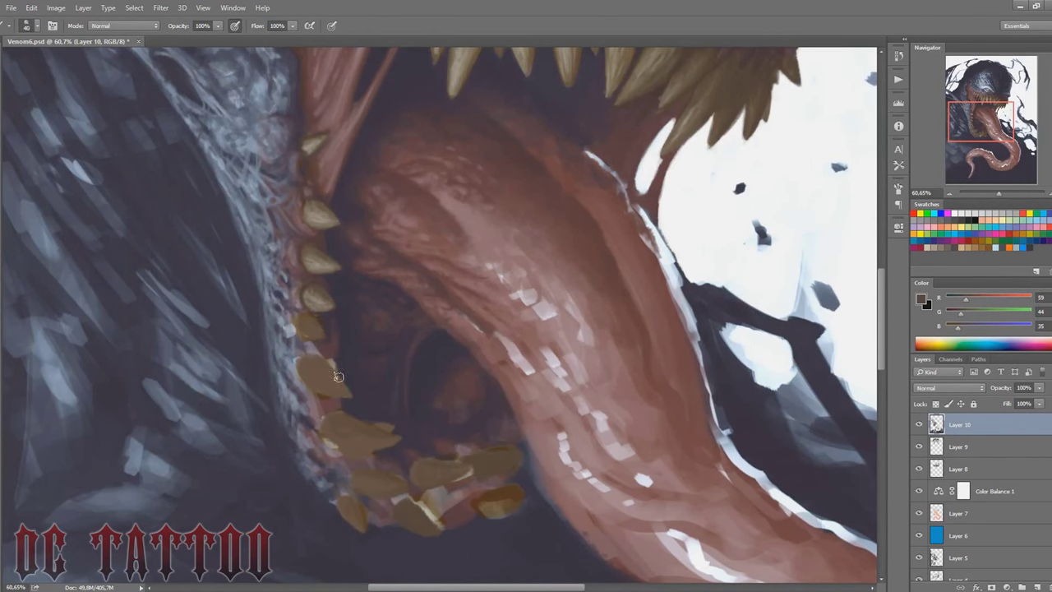
pyautogui.press(']')
pyautogui.moveTo(476, 509)
pyautogui.mouseDown()
pyautogui.moveTo(516, 500)
pyautogui.moveTo(530, 508)
pyautogui.mouseUp()
# Step: Work dark shadow, grey-brown, purple and reddish gum tones into the left gum edge
pyautogui.keyDown('alt'); pyautogui.click(510, 491); pyautogui.keyUp('alt')
pyautogui.press('[')
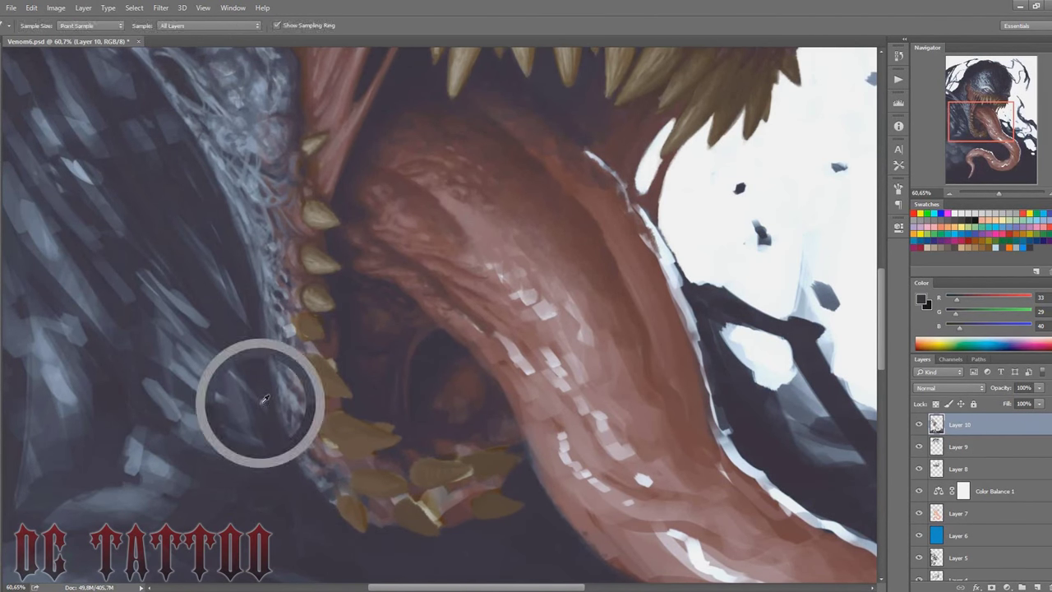
pyautogui.press('[')
pyautogui.press('[')
pyautogui.press('[')
pyautogui.keyDown('alt'); pyautogui.click(313, 332); pyautogui.keyUp('alt')
pyautogui.keyDown('alt'); pyautogui.click(322, 322); pyautogui.keyUp('alt')
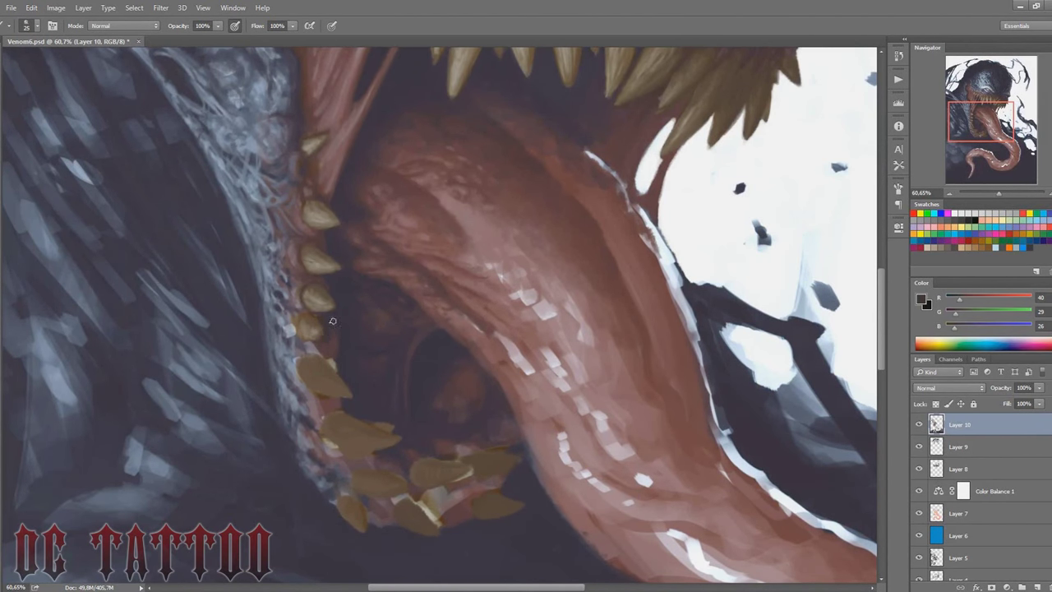
pyautogui.press(']')
pyautogui.press(']')
pyautogui.press('[')
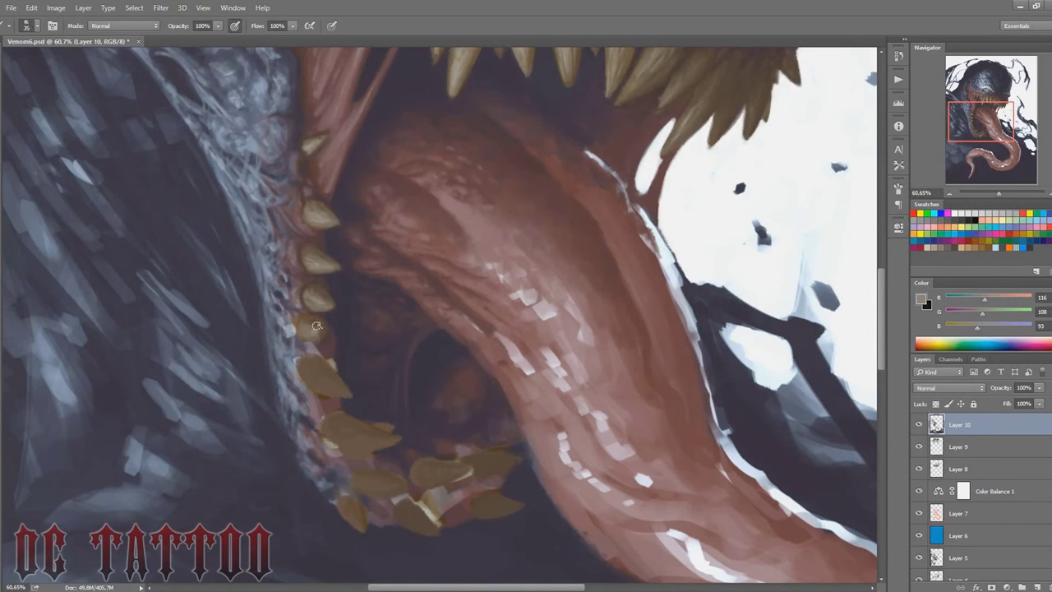
pyautogui.keyDown('alt'); pyautogui.click(324, 327); pyautogui.keyUp('alt')
pyautogui.keyDown('alt'); pyautogui.click(332, 365); pyautogui.keyUp('alt')
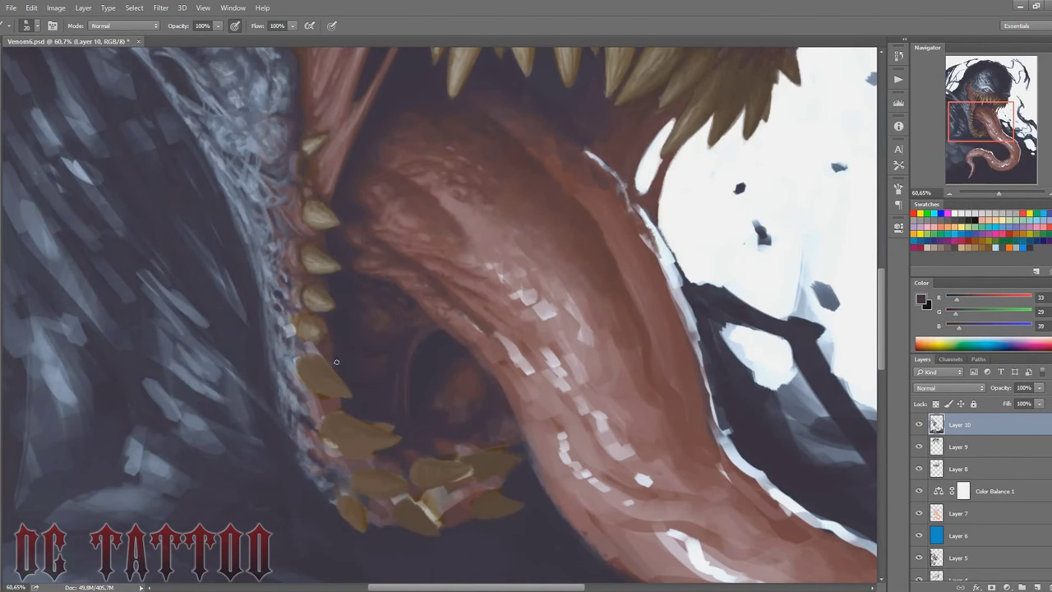
pyautogui.keyDown('alt'); pyautogui.click(294, 339); pyautogui.keyUp('alt')
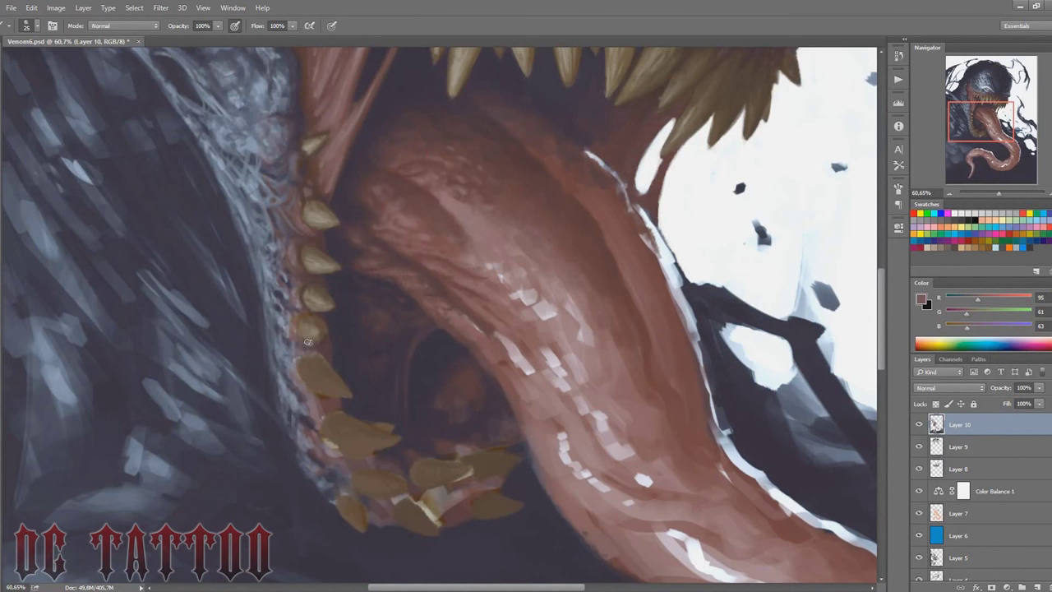
# Step: Repaint two lower teeth in a lighter tan
pyautogui.press(']')
pyautogui.press(']')
pyautogui.press(']')
pyautogui.keyDown('alt'); pyautogui.click(311, 329); pyautogui.keyUp('alt')
pyautogui.moveTo(339, 391); pyautogui.dragTo(307, 374)
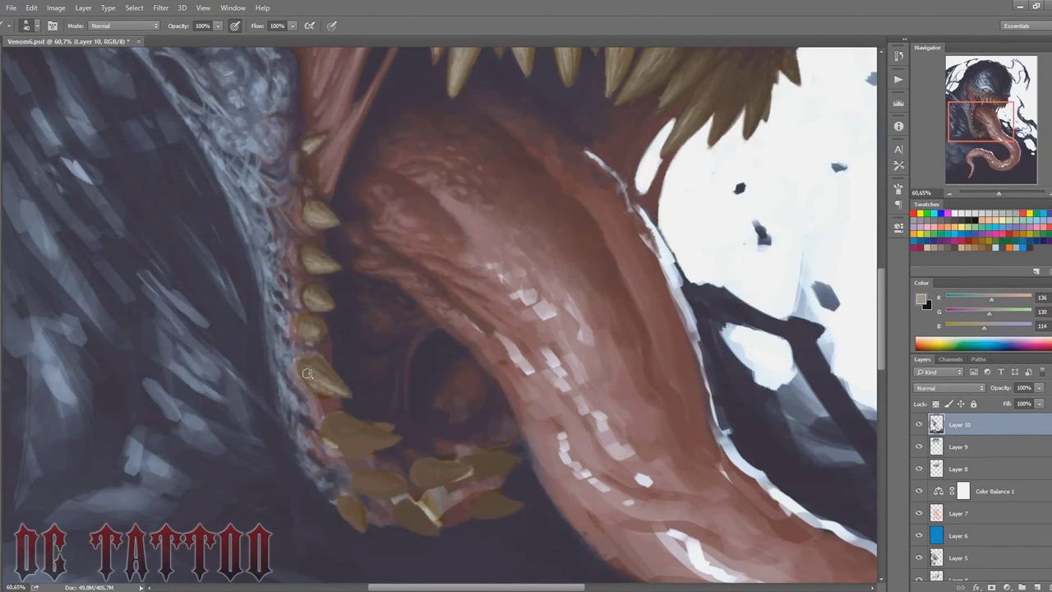
pyautogui.press('[')
pyautogui.press('[')
pyautogui.press('[')
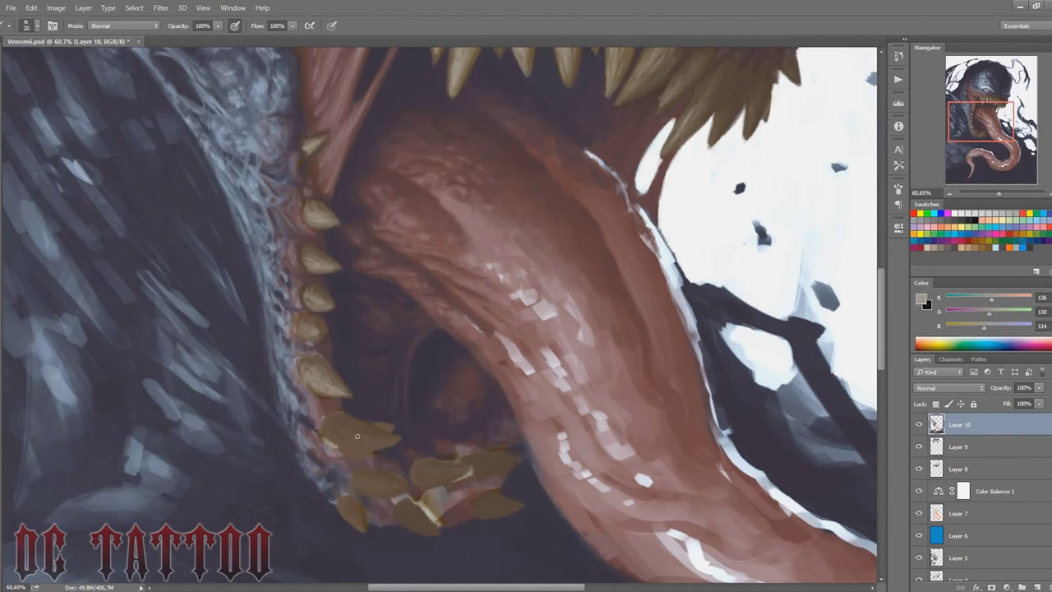
pyautogui.press(']')
pyautogui.press(']')
pyautogui.moveTo(328, 435)
pyautogui.mouseDown()
pyautogui.moveTo(366, 427)
pyautogui.moveTo(382, 443)
pyautogui.moveTo(370, 435)
pyautogui.mouseUp()
# Step: Add dark brown and reddish shadows between the teeth with a smaller brush
pyautogui.keyDown('alt'); pyautogui.click(318, 354); pyautogui.keyUp('alt')
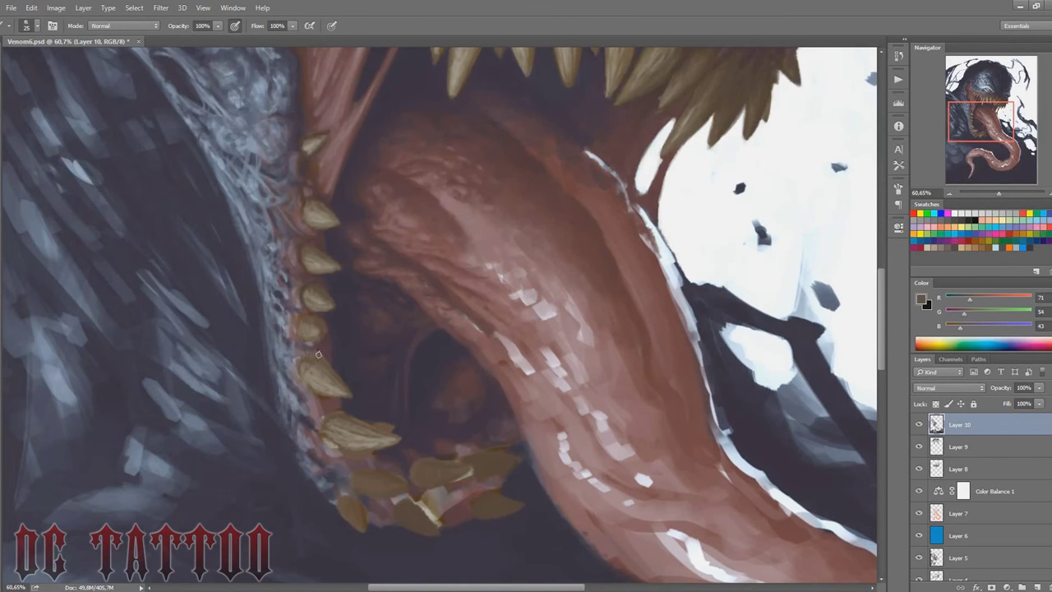
pyautogui.keyDown('alt'); pyautogui.click(330, 415); pyautogui.keyUp('alt')
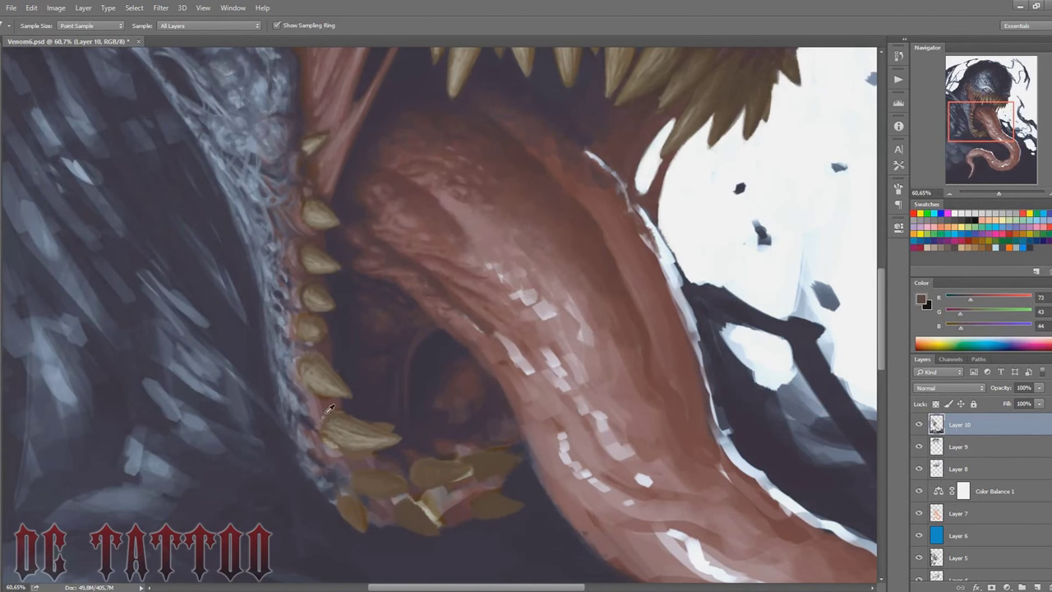
pyautogui.press('[')
pyautogui.keyDown('alt'); pyautogui.click(335, 450); pyautogui.keyUp('alt')
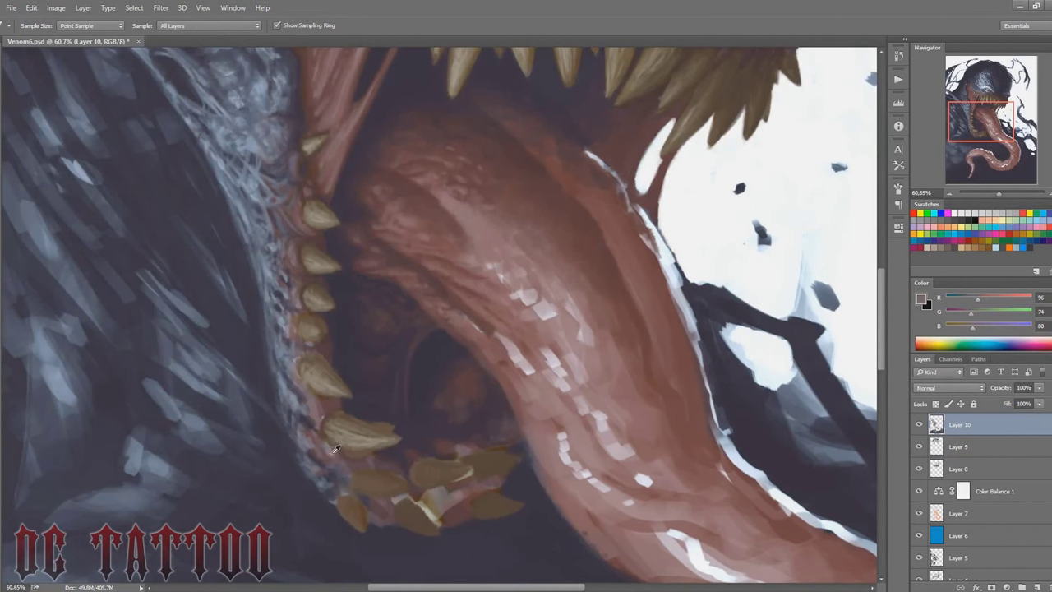
pyautogui.press('[')
pyautogui.keyDown('alt'); pyautogui.click(323, 420); pyautogui.keyUp('alt')
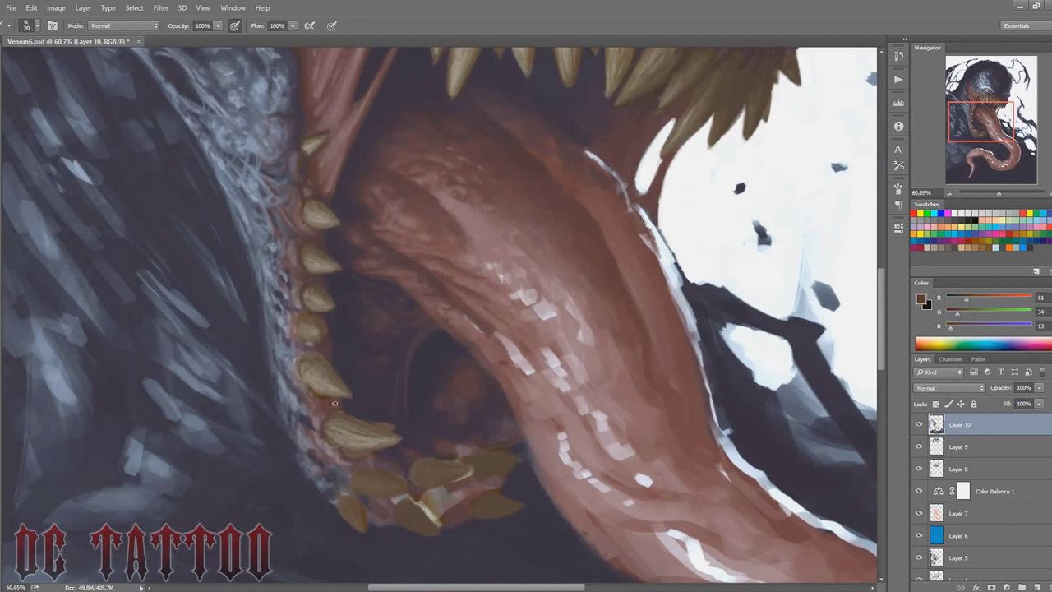
pyautogui.keyDown('alt'); pyautogui.click(455, 96); pyautogui.keyUp('alt')
# Step: With a small brush, pick up dark reddish-brown, shadow and greyish tones from the gums
pyautogui.press('[')
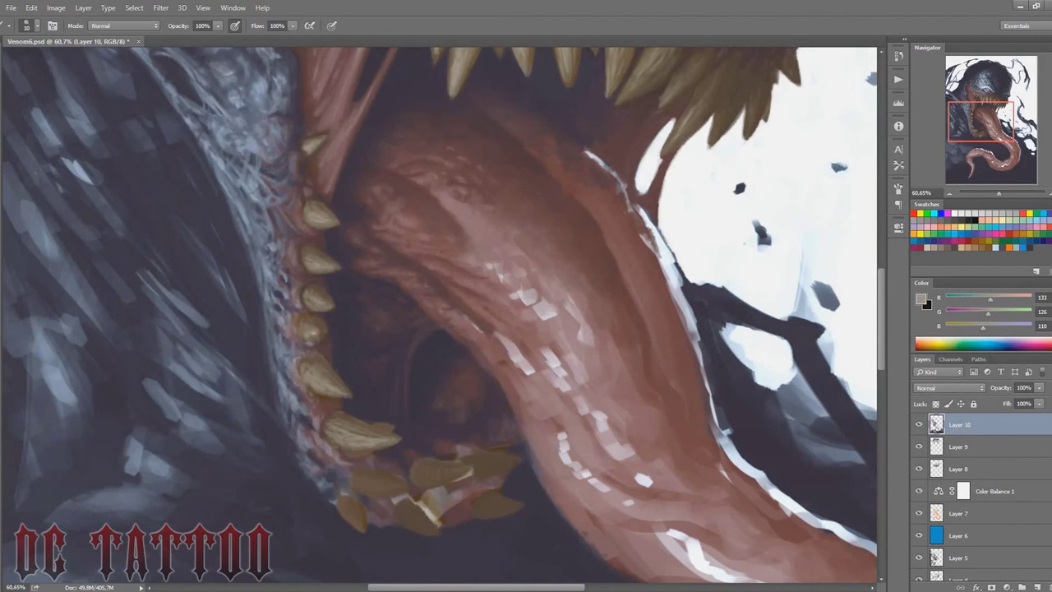
pyautogui.keyDown('alt'); pyautogui.click(299, 356); pyautogui.keyUp('alt')
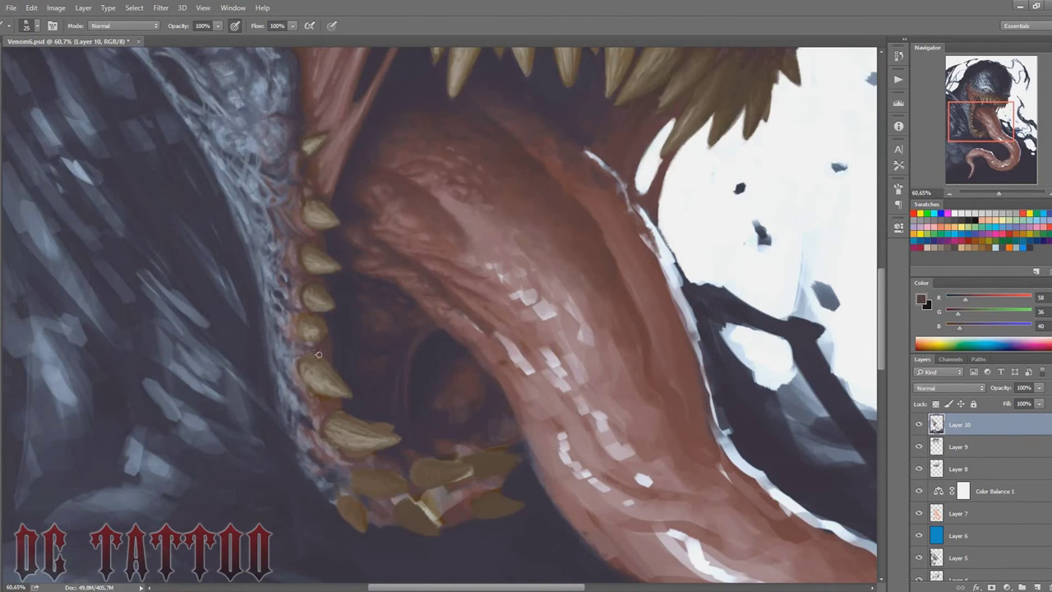
pyautogui.press('[')
pyautogui.keyDown('alt'); pyautogui.click(341, 452); pyautogui.keyUp('alt')
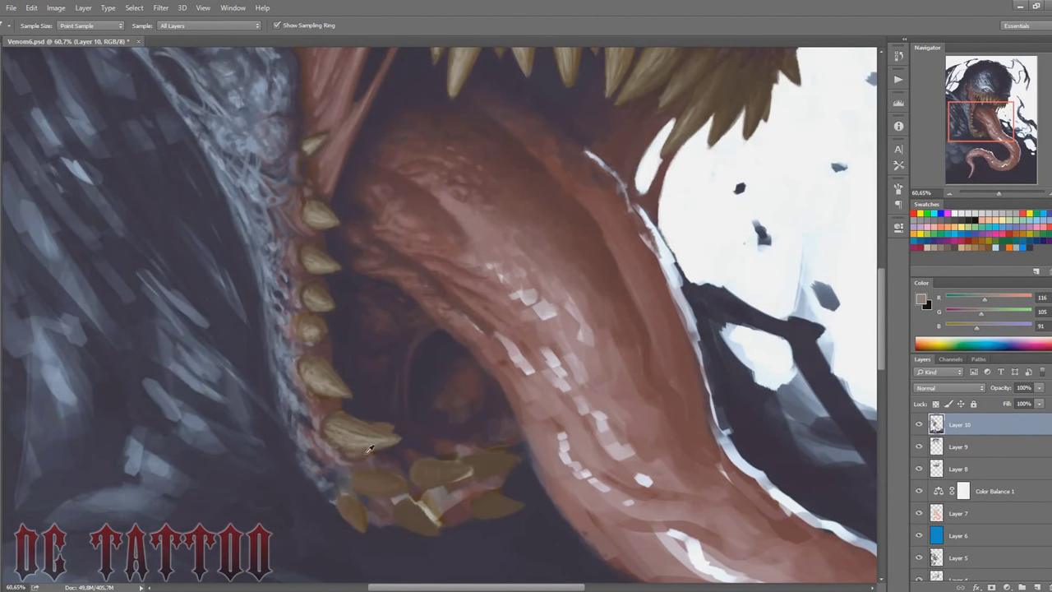
pyautogui.keyDown('alt'); pyautogui.click(369, 407); pyautogui.keyUp('alt')
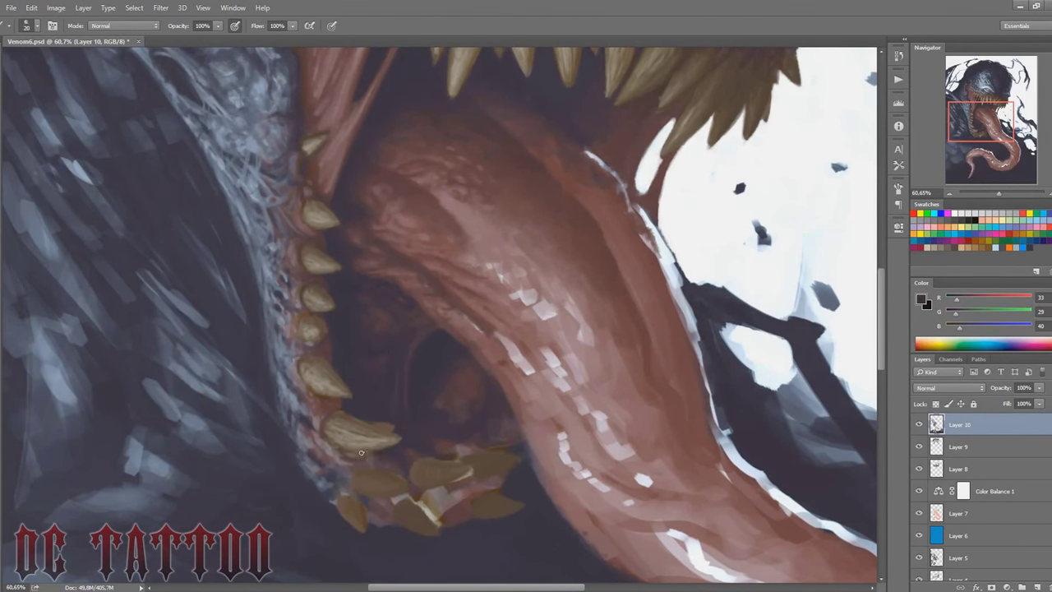
pyautogui.keyDown('alt'); pyautogui.click(309, 423); pyautogui.keyUp('alt')
pyautogui.press(']')
# Step: Paint pale blue-grey highlights along the lower teeth
pyautogui.keyDown('alt'); pyautogui.click(323, 403); pyautogui.keyUp('alt')
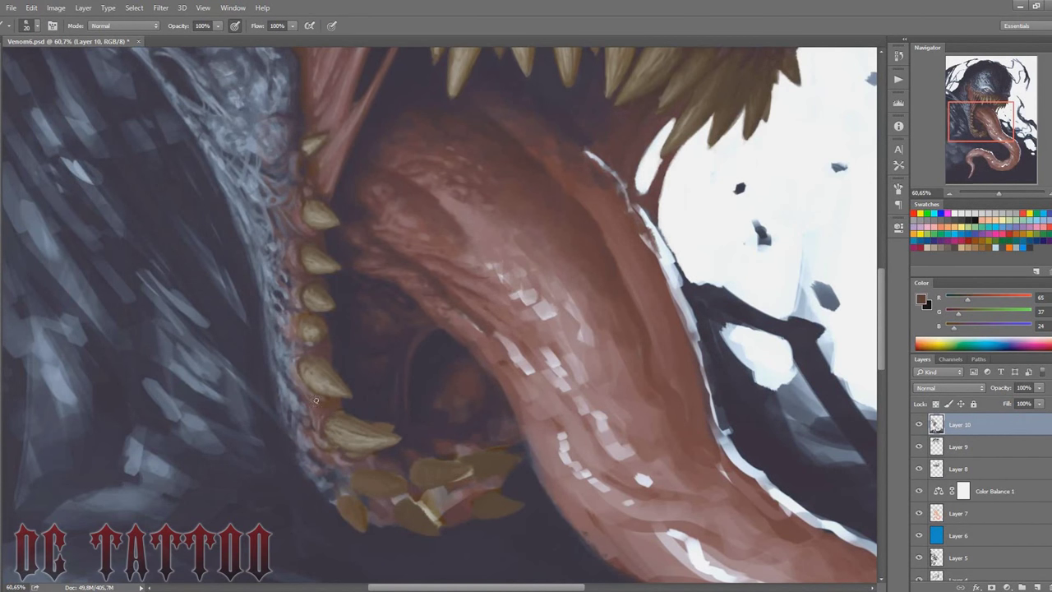
pyautogui.press(']')
pyautogui.keyDown('alt'); pyautogui.click(319, 401); pyautogui.keyUp('alt')
pyautogui.keyDown('alt'); pyautogui.click(308, 400); pyautogui.keyUp('alt')
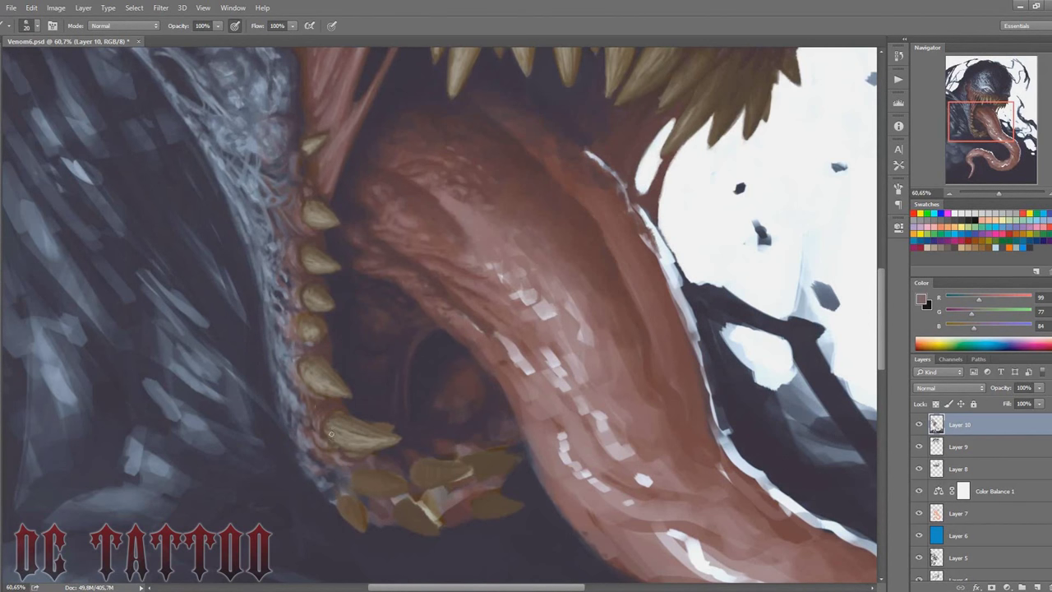
pyautogui.keyDown('alt'); pyautogui.click(298, 435); pyautogui.keyUp('alt')
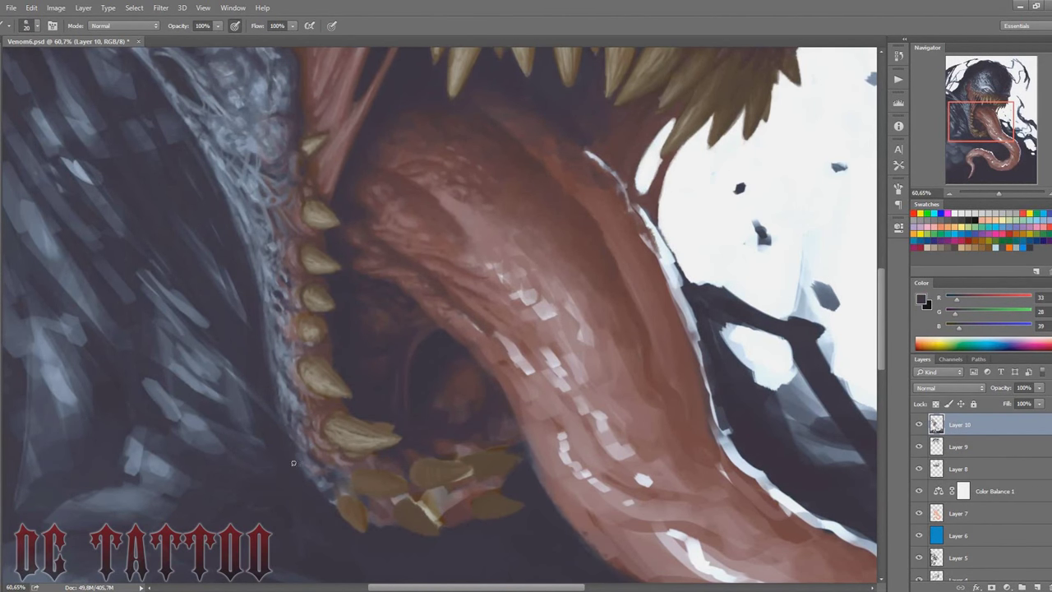
pyautogui.keyDown('alt'); pyautogui.click(279, 426); pyautogui.keyUp('alt')
pyautogui.moveTo(301, 459)
pyautogui.mouseDown()
pyautogui.moveTo(309, 473)
pyautogui.moveTo(335, 478)
pyautogui.mouseUp()
pyautogui.moveTo(305, 462); pyautogui.dragTo(289, 434)
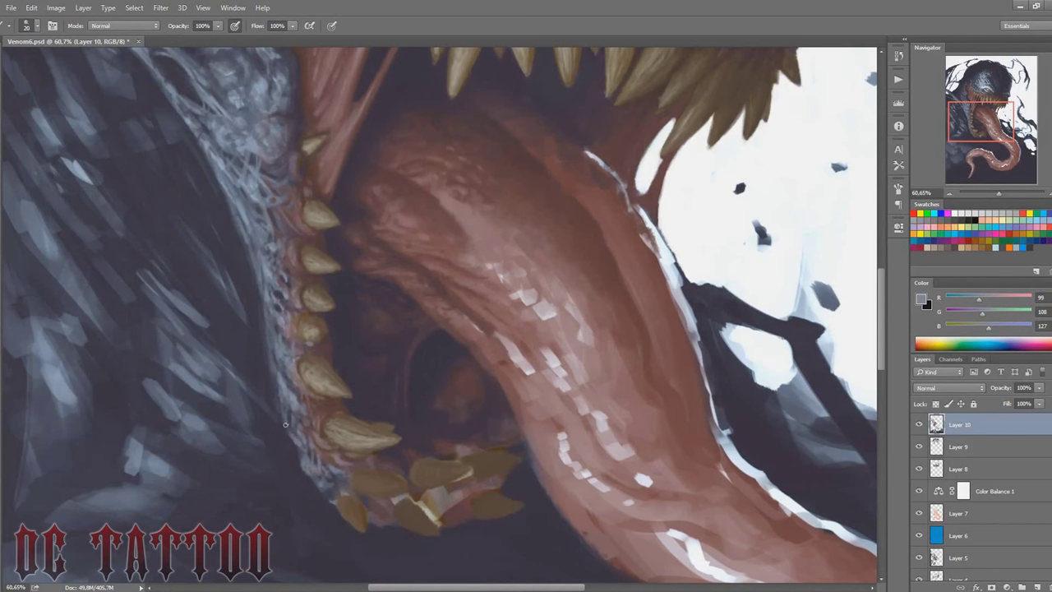
# Step: Blend reddish gum, grey-tan tooth and dark shadow colours around the lower teeth
pyautogui.keyDown('alt'); pyautogui.click(334, 491); pyautogui.keyUp('alt')
pyautogui.press(']')
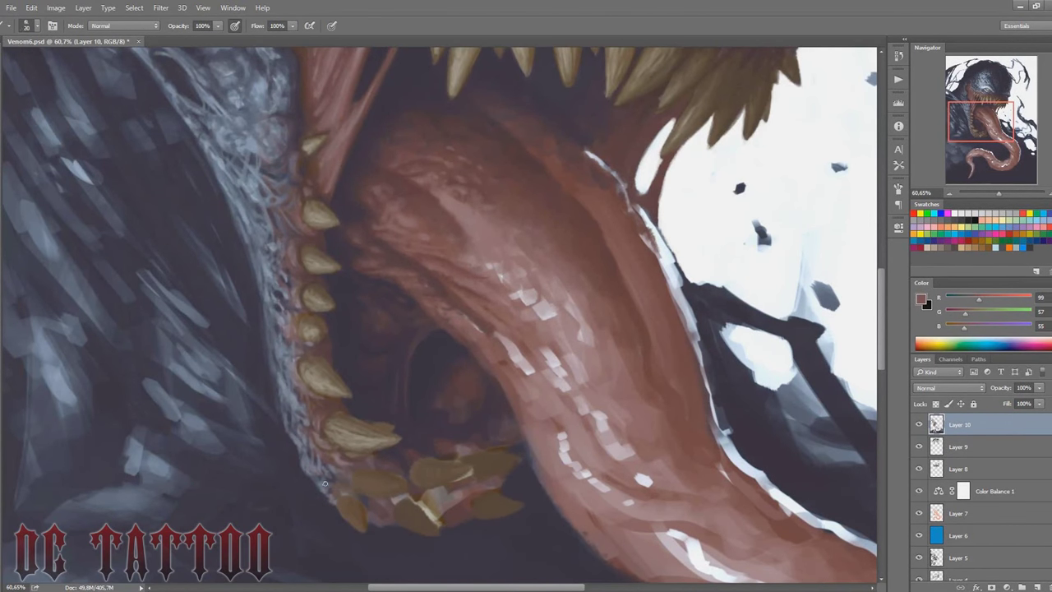
pyautogui.keyDown('alt'); pyautogui.click(316, 474); pyautogui.keyUp('alt')
pyautogui.press('[')
pyautogui.press('[')
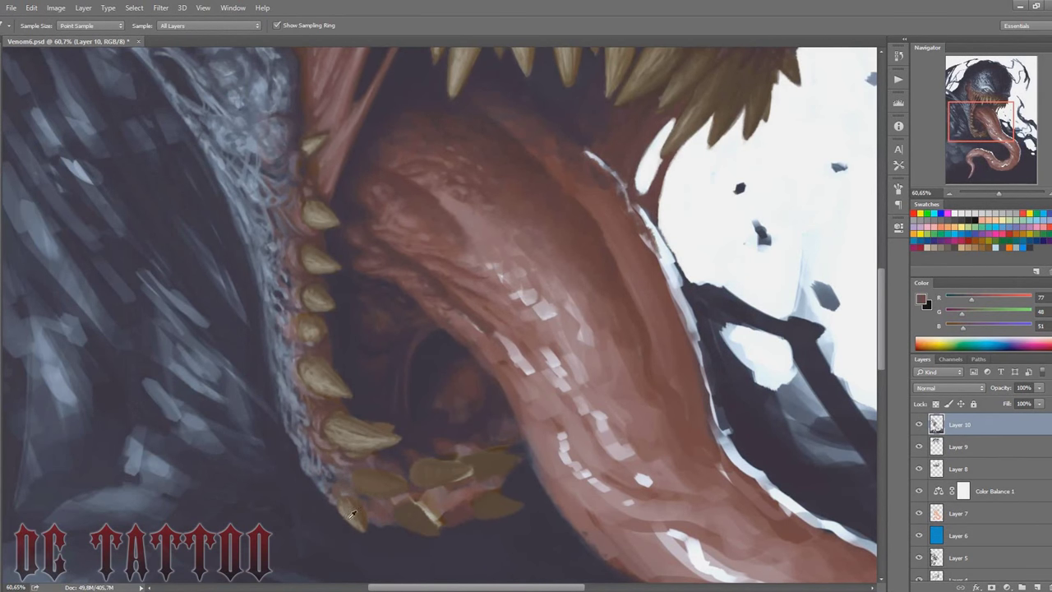
pyautogui.keyDown('alt'); pyautogui.click(376, 488); pyautogui.keyUp('alt')
pyautogui.press(']')
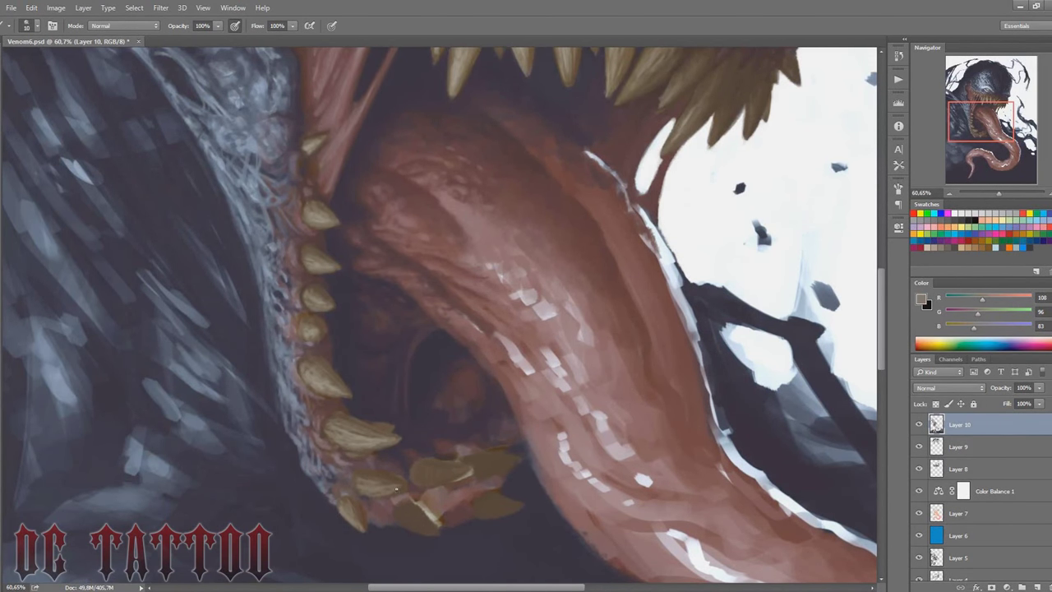
pyautogui.keyDown('alt'); pyautogui.click(372, 468); pyautogui.keyUp('alt')
pyautogui.press(']')
# Step: Deepen the gums with dark red, deepest-shadow and pinkish tongue tones
pyautogui.keyDown('alt'); pyautogui.click(362, 464); pyautogui.keyUp('alt')
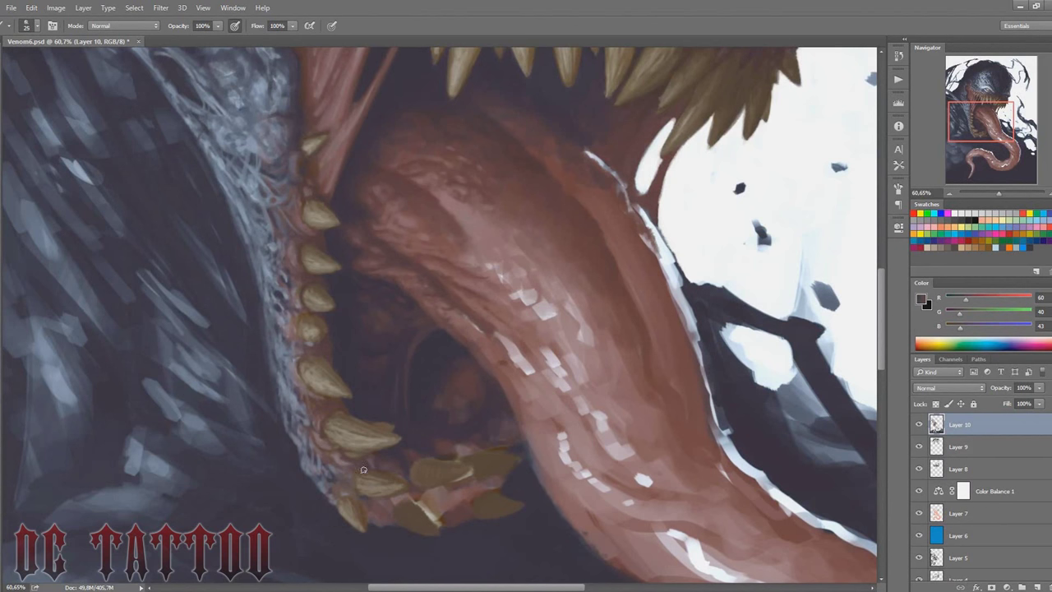
pyautogui.press(']')
pyautogui.keyDown('alt'); pyautogui.click(394, 474); pyautogui.keyUp('alt')
pyautogui.press('[')
pyautogui.press('[')
pyautogui.press('[')
pyautogui.keyDown('alt'); pyautogui.click(329, 459); pyautogui.keyUp('alt')
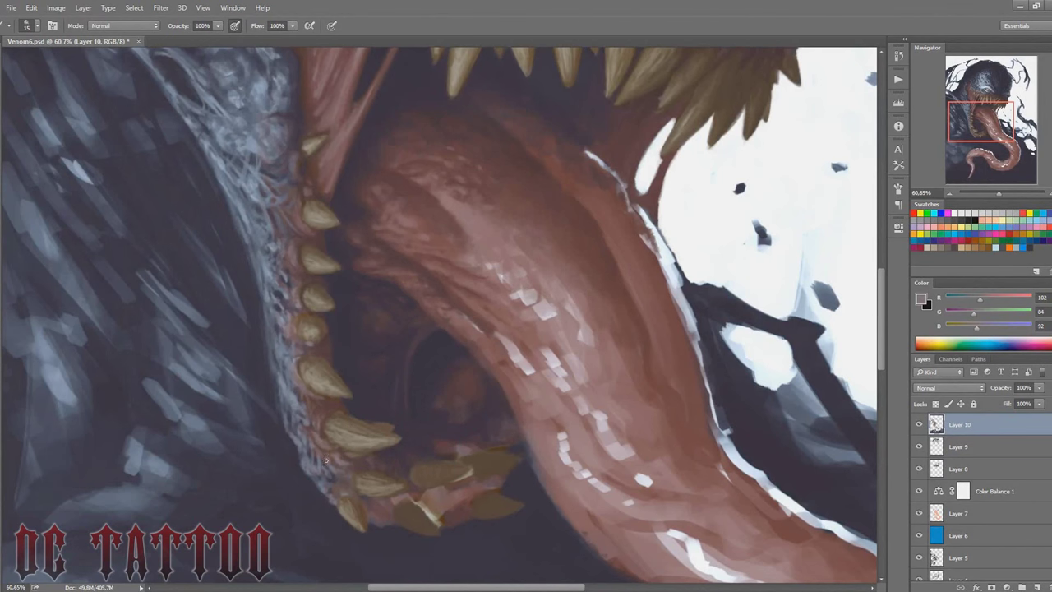
pyautogui.press(']')
pyautogui.press(']')
pyautogui.press(']')
pyautogui.keyDown('alt'); pyautogui.click(343, 413); pyautogui.keyUp('alt')
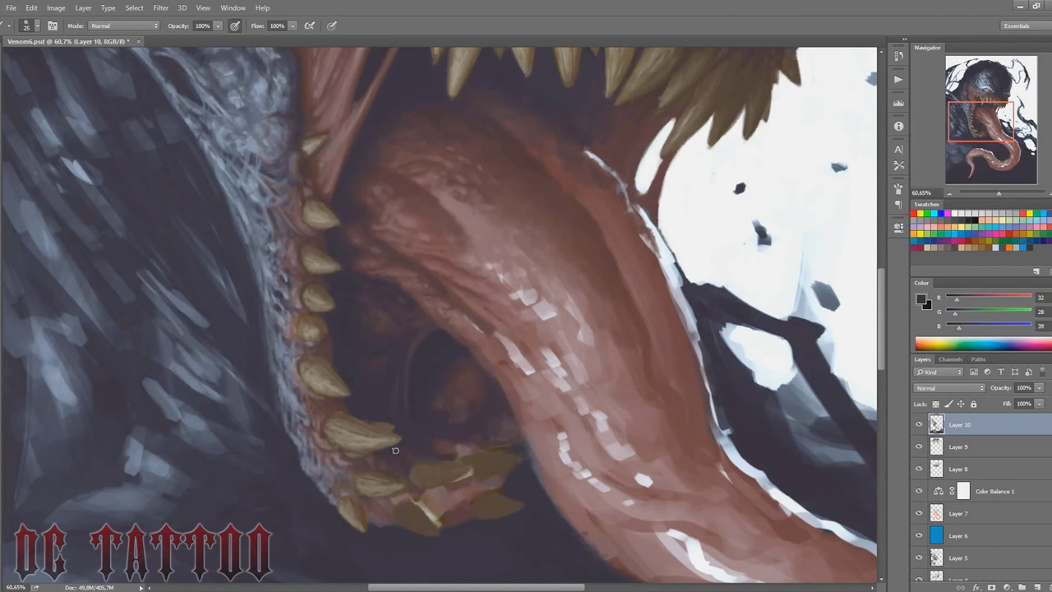
pyautogui.keyDown('alt'); pyautogui.click(400, 476); pyautogui.keyUp('alt')
pyautogui.keyDown('alt'); pyautogui.click(354, 496); pyautogui.keyUp('alt')
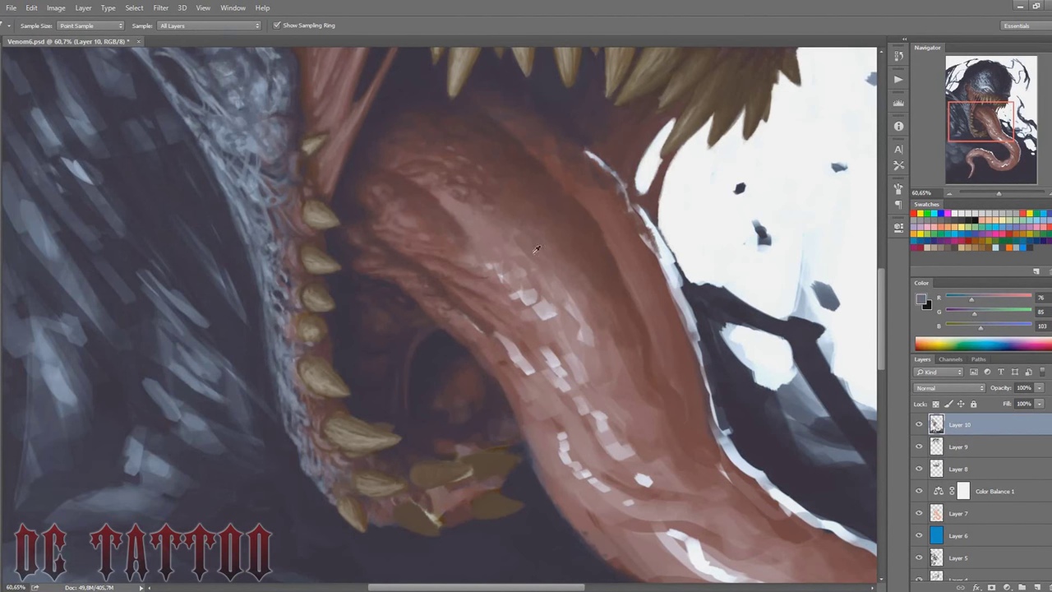
# Step: With a smaller brush, work dark brown, reddish-brown and beige-grey tones near the teeth
pyautogui.press('[')
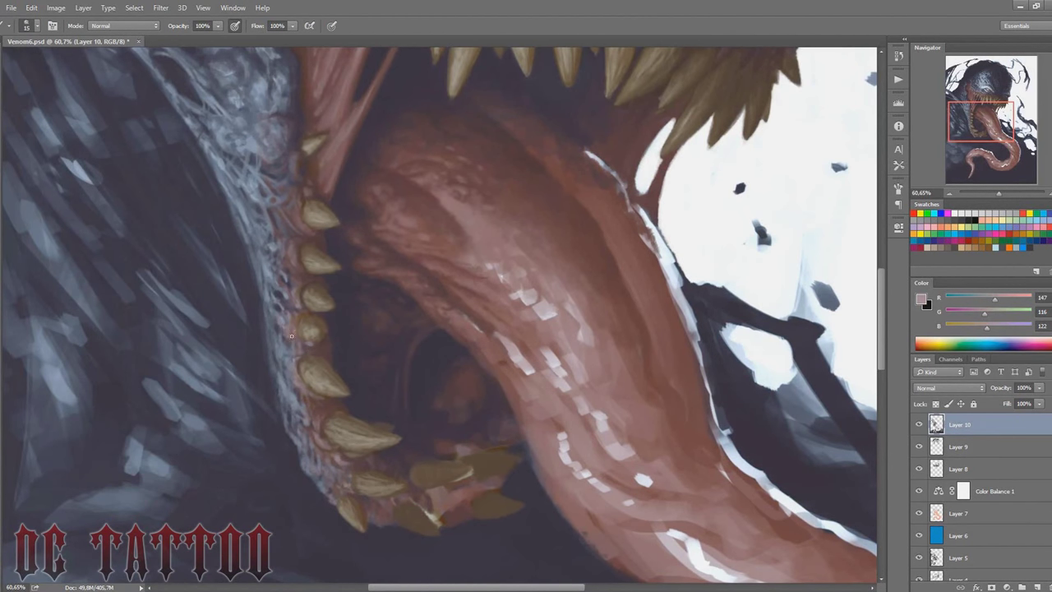
pyautogui.keyDown('alt'); pyautogui.click(291, 365); pyautogui.keyUp('alt')
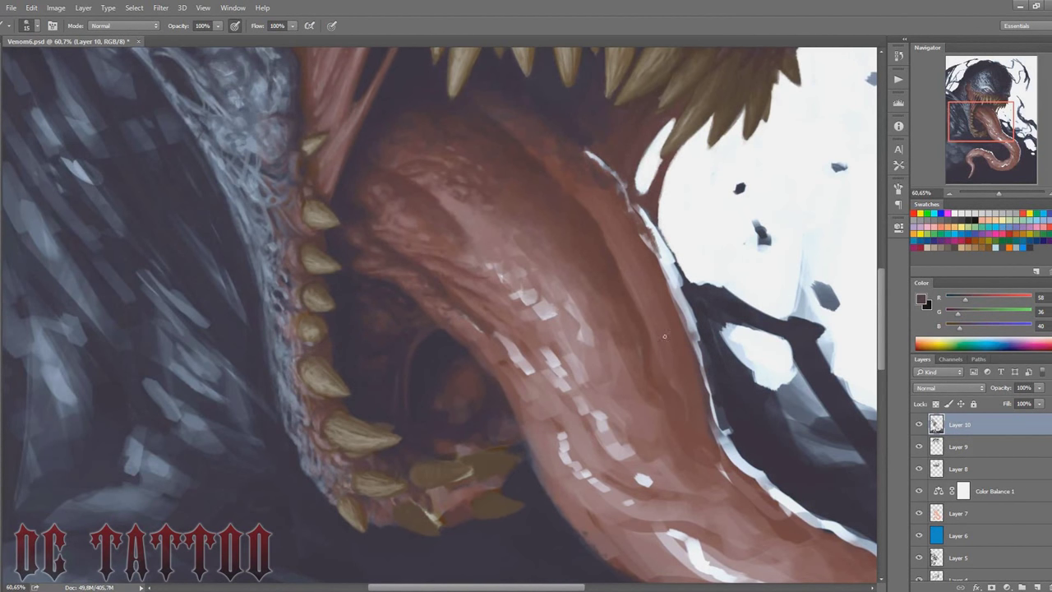
pyautogui.keyDown('alt'); pyautogui.click(376, 395); pyautogui.keyUp('alt')
pyautogui.press('[')
pyautogui.keyDown('alt'); pyautogui.click(332, 414); pyautogui.keyUp('alt')
pyautogui.keyDown('alt'); pyautogui.click(399, 429); pyautogui.keyUp('alt')
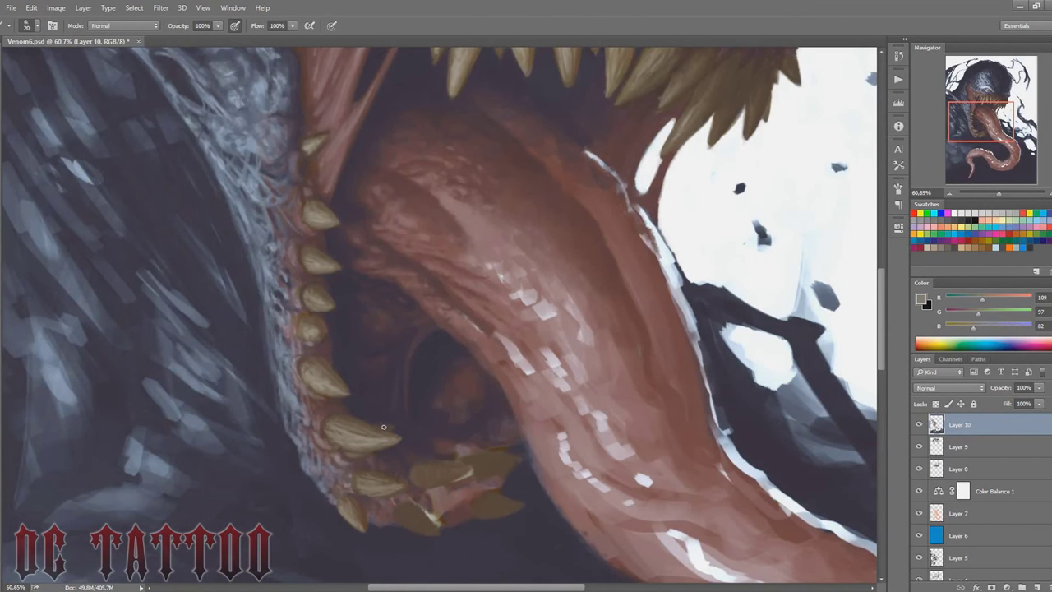
pyautogui.scroll(-3, 371, 420)
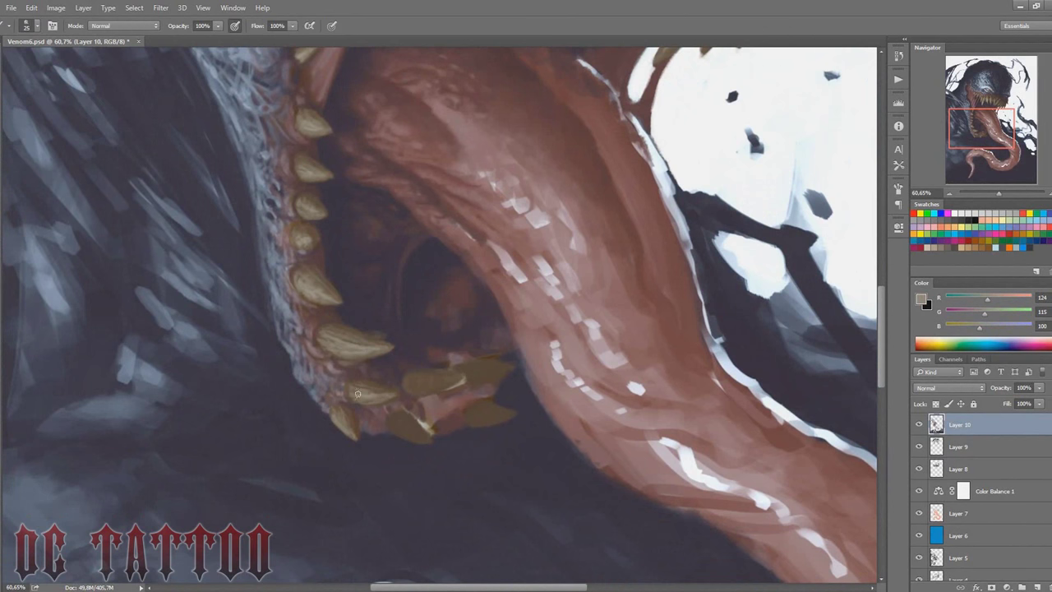
# Step: Paint beige onto a lower front tooth and darken the area around it
pyautogui.keyDown('alt'); pyautogui.click(371, 421); pyautogui.keyUp('alt')
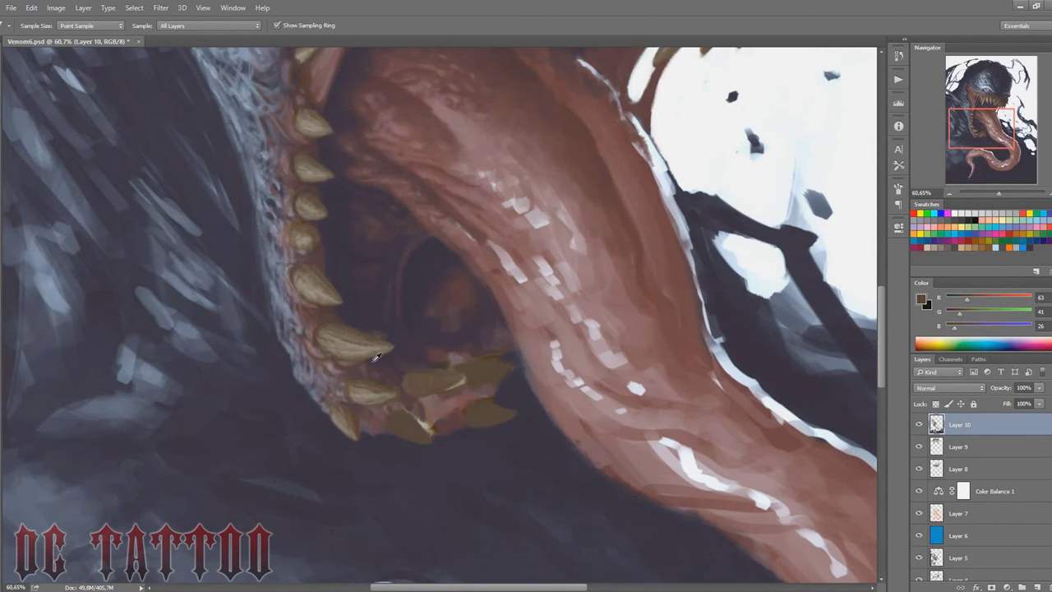
pyautogui.keyDown('alt'); pyautogui.click(391, 386); pyautogui.keyUp('alt')
pyautogui.press(']')
pyautogui.moveTo(415, 432)
pyautogui.mouseDown()
pyautogui.moveTo(391, 420)
pyautogui.moveTo(481, 396)
pyautogui.mouseUp()
pyautogui.keyDown('alt'); pyautogui.click(402, 393); pyautogui.keyUp('alt')
pyautogui.press(']')
pyautogui.press(']')
pyautogui.press(']')
pyautogui.keyDown('alt'); pyautogui.click(492, 340); pyautogui.keyUp('alt')
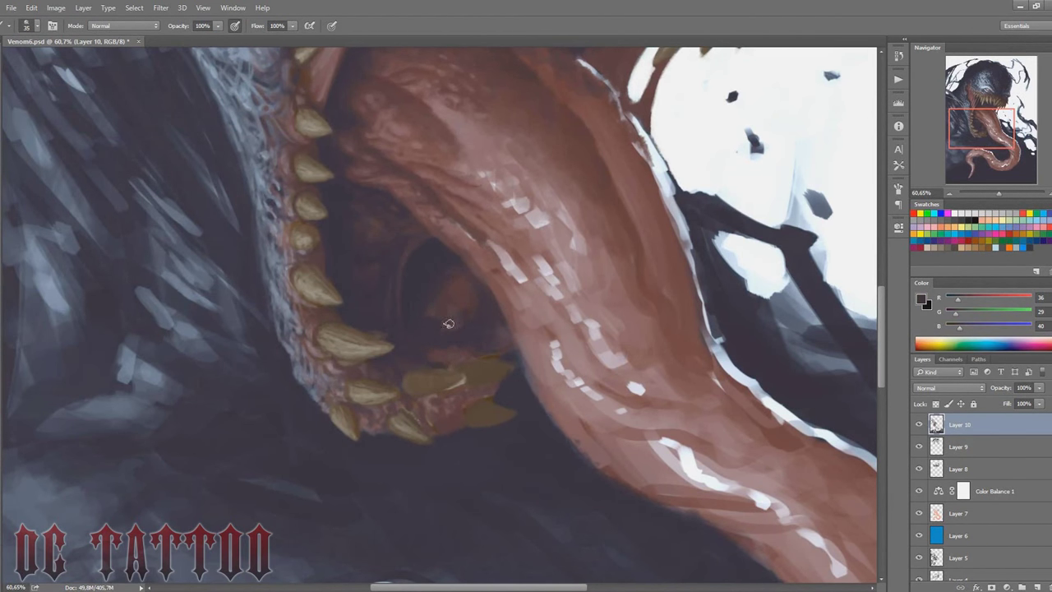
# Step: Shade the throat and gums with dark red and the deepest shadow colours
pyautogui.press('alt')
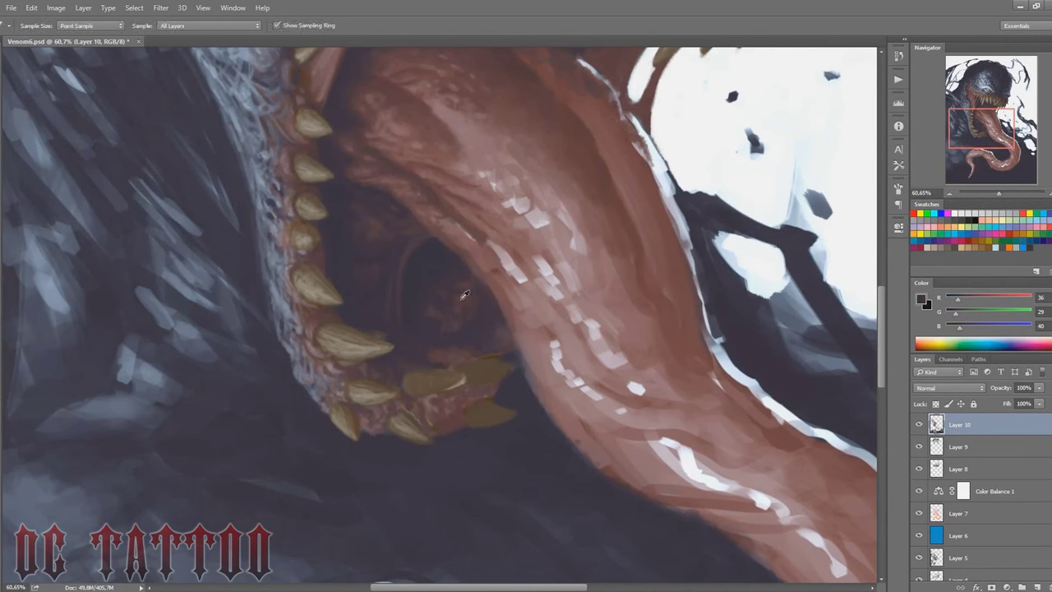
pyautogui.keyDown('alt'); pyautogui.click(436, 307); pyautogui.keyUp('alt')
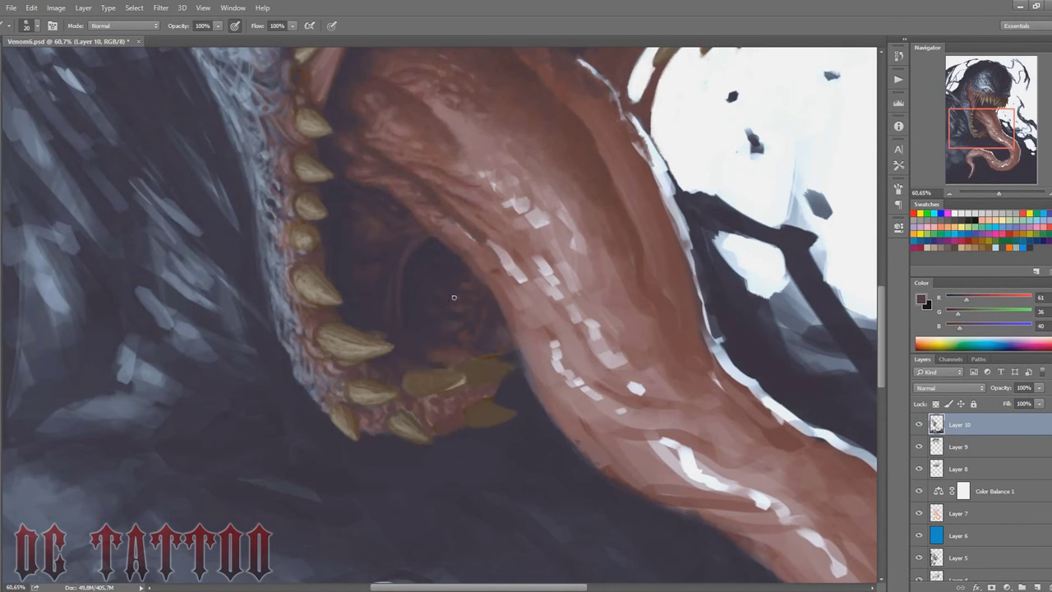
pyautogui.keyDown('alt'); pyautogui.click(420, 348); pyautogui.keyUp('alt')
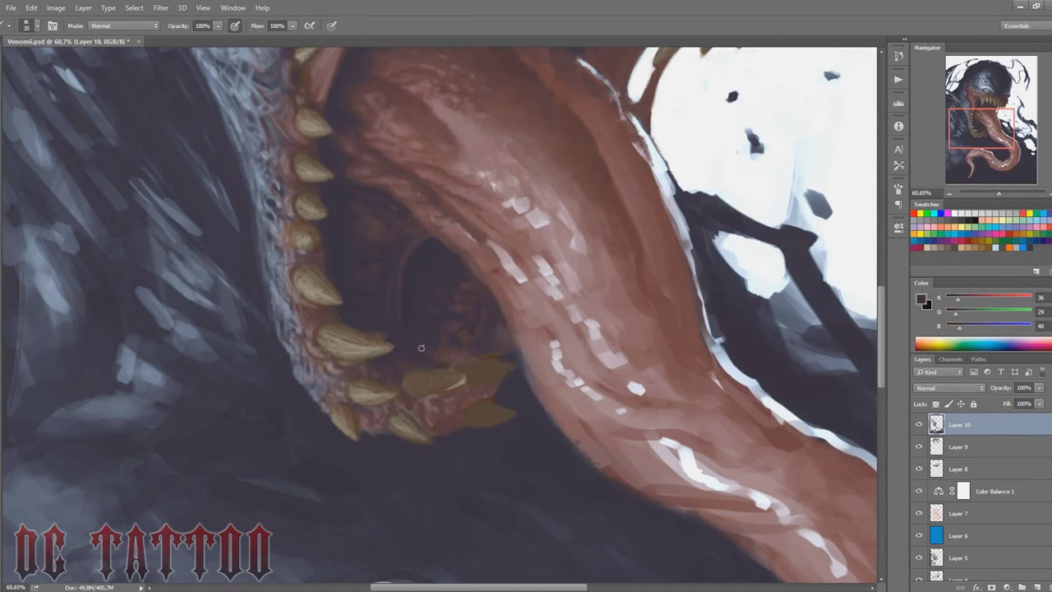
pyautogui.keyDown('alt'); pyautogui.click(419, 288); pyautogui.keyUp('alt')
pyautogui.press('alt')
pyautogui.keyDown('alt'); pyautogui.click(493, 333); pyautogui.keyUp('alt')
pyautogui.keyDown('alt'); pyautogui.click(499, 335); pyautogui.keyUp('alt')
# Step: Layer browns and dark throat reds, then repaint the highlight on a lower tooth in tan
pyautogui.press(']')
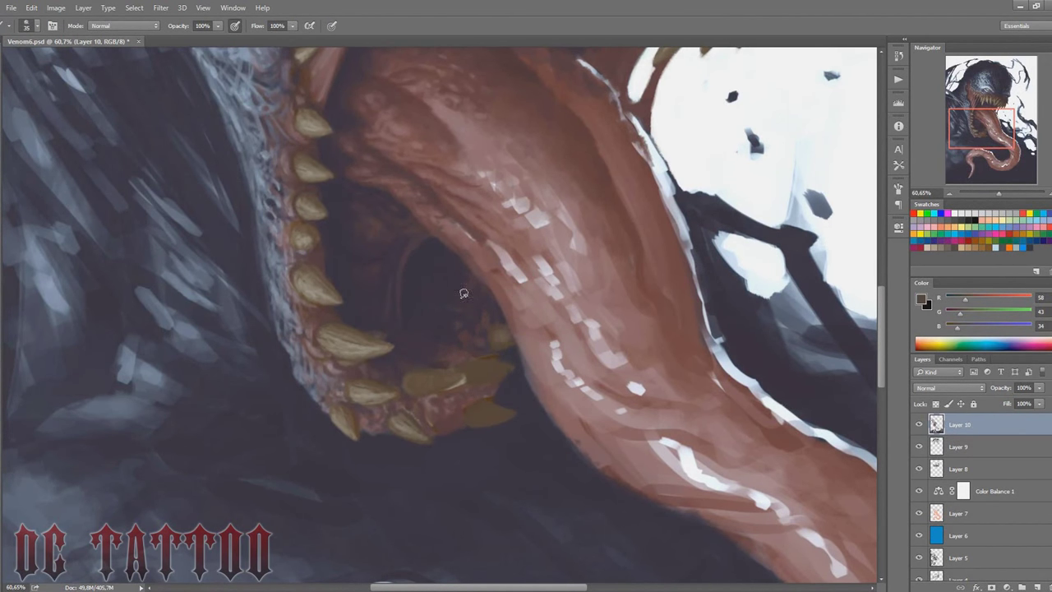
pyautogui.keyDown('alt'); pyautogui.click(502, 339); pyautogui.keyUp('alt')
pyautogui.keyDown('alt'); pyautogui.click(471, 314); pyautogui.keyUp('alt')
pyautogui.keyDown('alt'); pyautogui.click(455, 354); pyautogui.keyUp('alt')
pyautogui.keyDown('alt'); pyautogui.click(438, 336); pyautogui.keyUp('alt')
pyautogui.keyDown('alt'); pyautogui.click(380, 357); pyautogui.keyUp('alt')
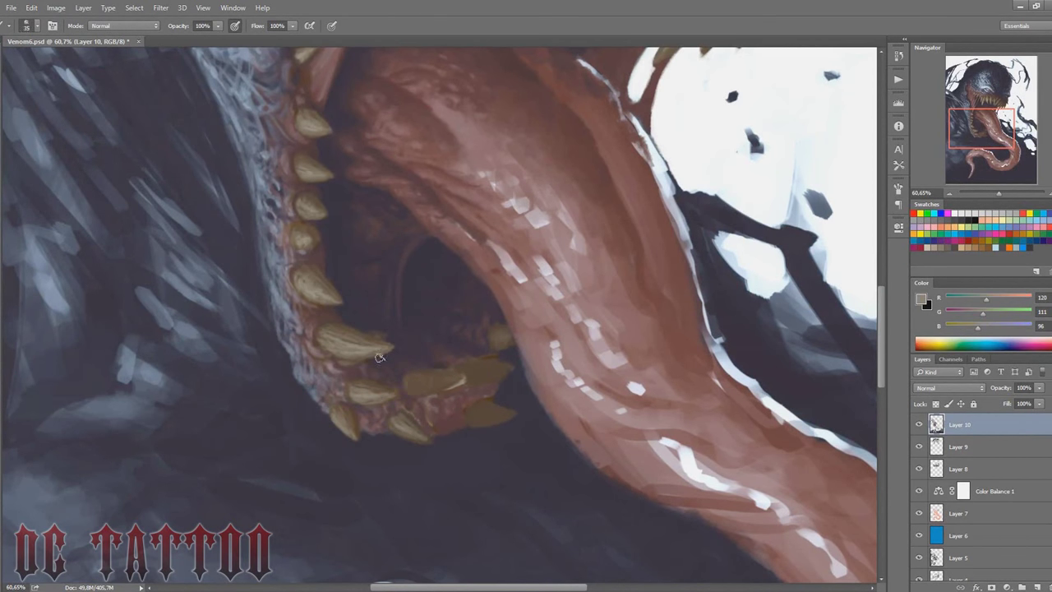
pyautogui.moveTo(450, 378); pyautogui.dragTo(407, 382)
# Step: Refine the tooth with brown, light and mid-tone colours plus dark red and blue-grey shadows
pyautogui.keyDown('alt'); pyautogui.click(446, 376); pyautogui.keyUp('alt')
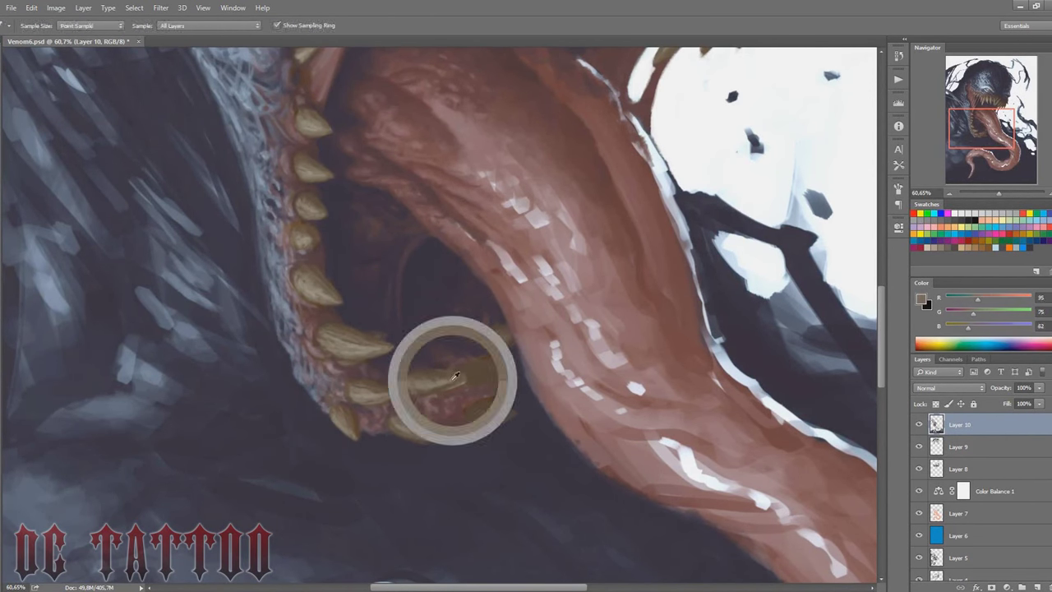
pyautogui.keyDown('alt'); pyautogui.click(409, 380); pyautogui.keyUp('alt')
pyautogui.keyDown('alt'); pyautogui.click(423, 383); pyautogui.keyUp('alt')
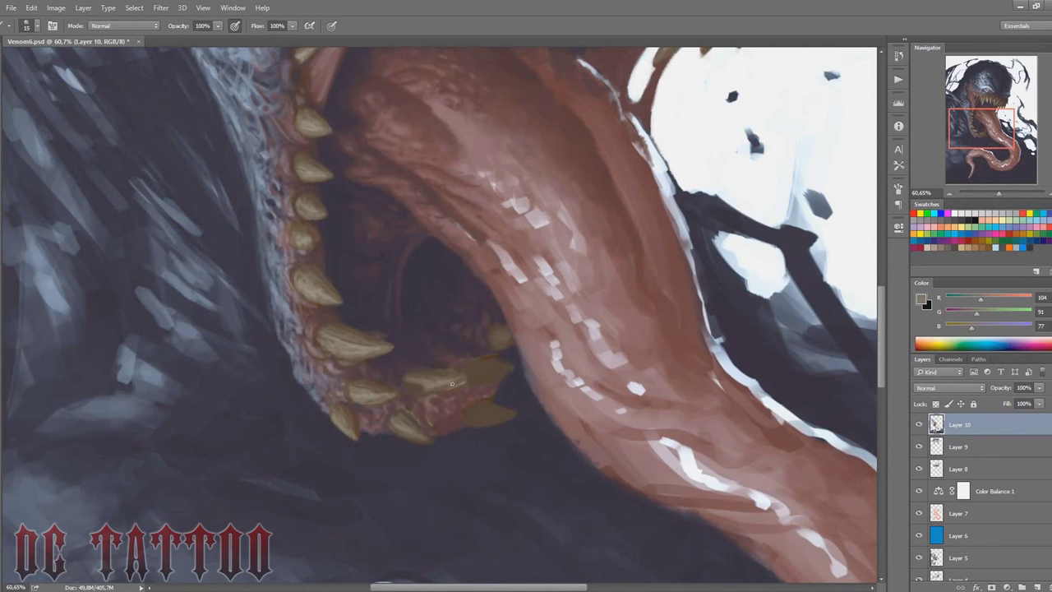
pyautogui.keyDown('alt'); pyautogui.click(429, 386); pyautogui.keyUp('alt')
pyautogui.keyDown('alt'); pyautogui.click(490, 352); pyautogui.keyUp('alt')
pyautogui.press(']')
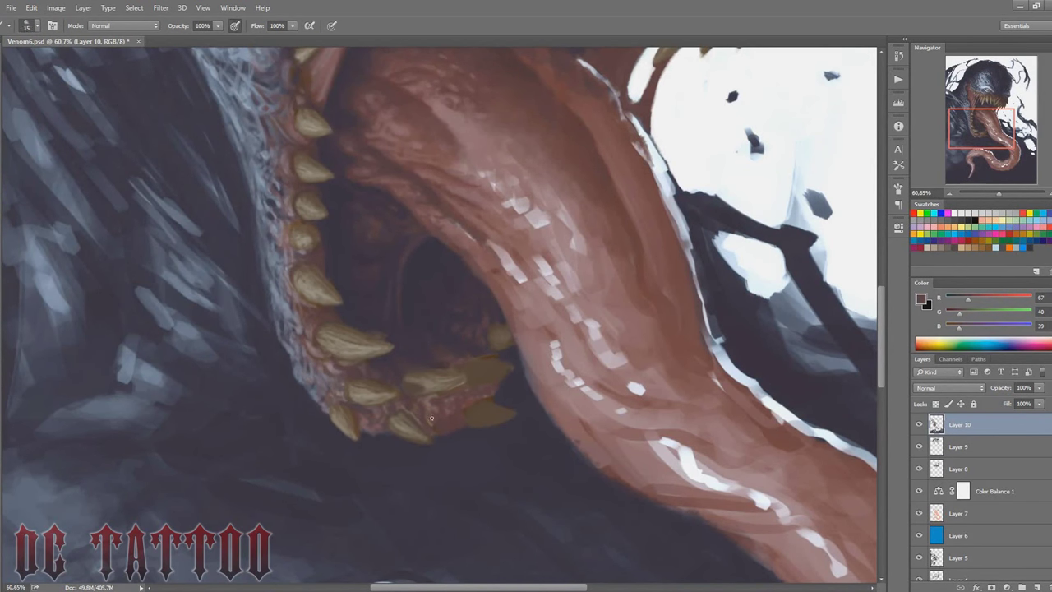
pyautogui.keyDown('alt'); pyautogui.click(436, 438); pyautogui.keyUp('alt')
# Step: Touch up dark shadows and tooth colour between the lower teeth
pyautogui.press('[')
pyautogui.press('[')
pyautogui.press('[')
pyautogui.keyDown('alt'); pyautogui.click(460, 373); pyautogui.keyUp('alt')
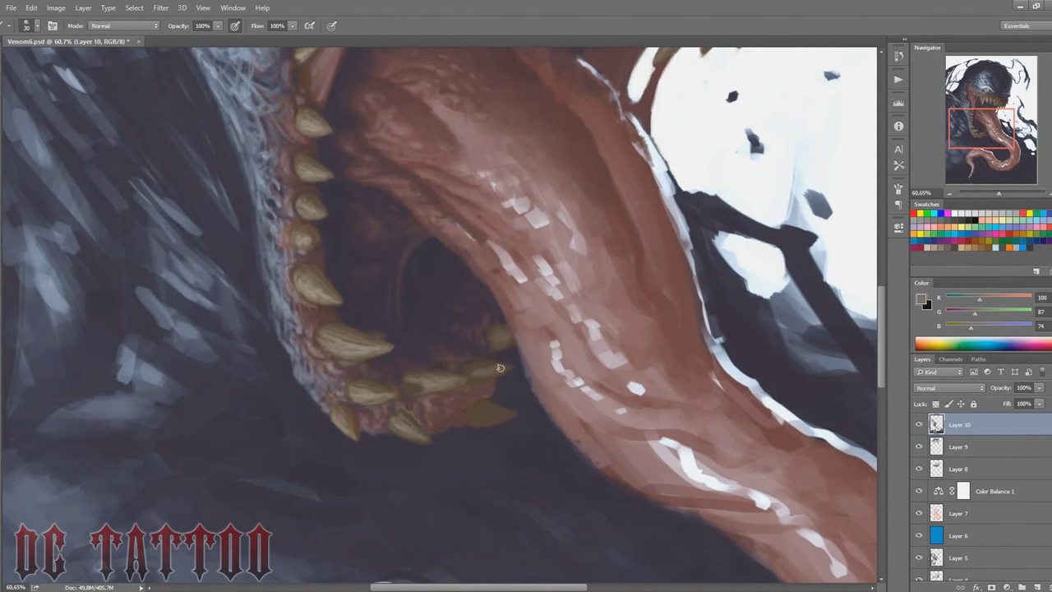
pyautogui.keyDown('alt'); pyautogui.click(476, 365); pyautogui.keyUp('alt')
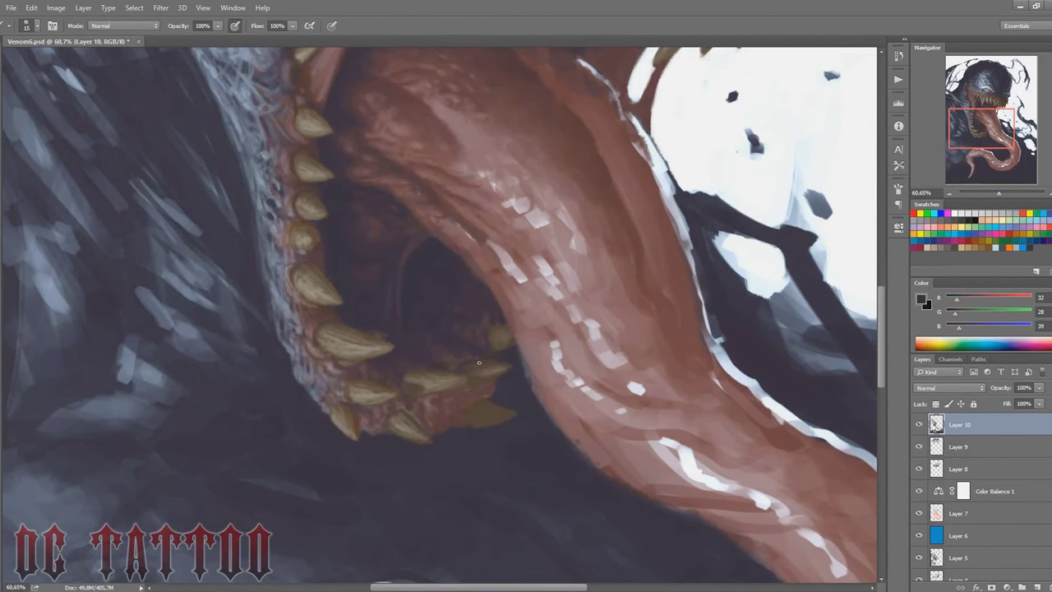
pyautogui.keyDown('alt'); pyautogui.click(476, 374); pyautogui.keyUp('alt')
pyautogui.press(']')
pyautogui.press(']')
pyautogui.press(']')
# Step: Flip the canvas horizontally and brighten a lower tooth with a tan stroke
pyautogui.press('h')
pyautogui.keyDown('alt'); pyautogui.click(617, 327); pyautogui.keyUp('alt')
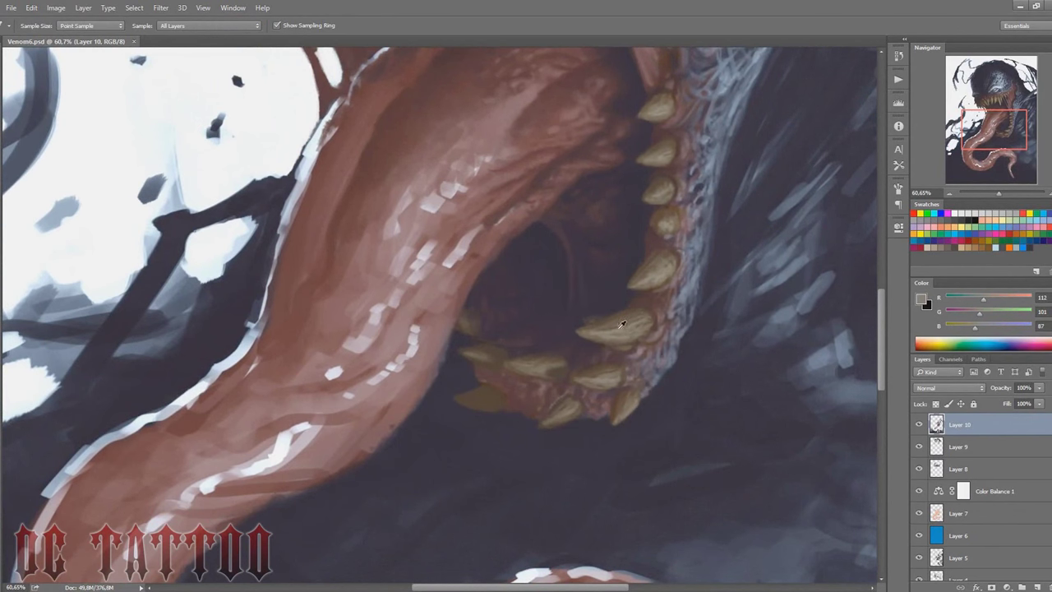
pyautogui.moveTo(472, 402); pyautogui.dragTo(493, 396)
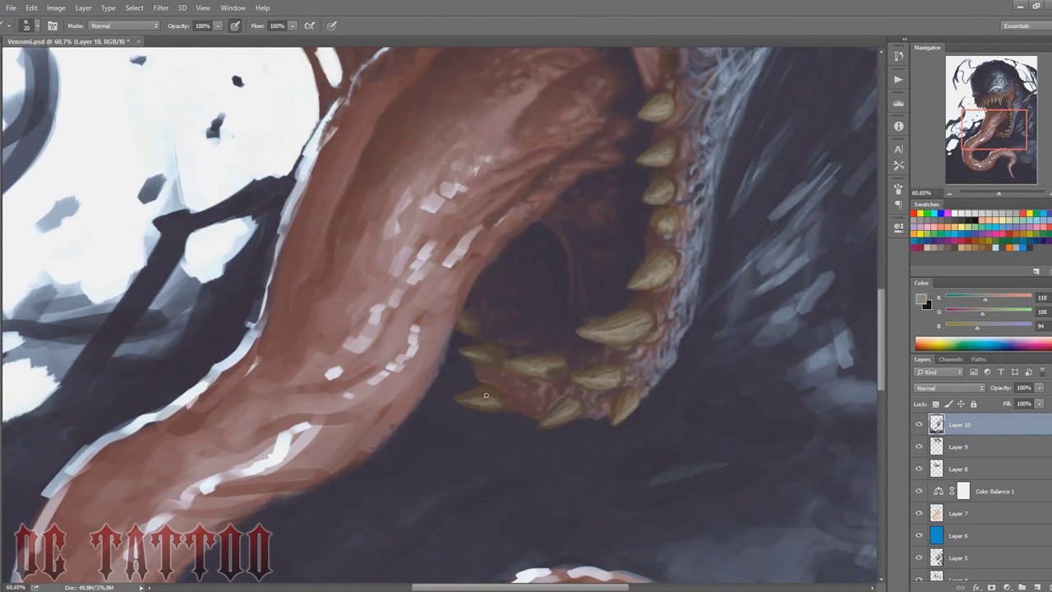
pyautogui.keyDown('alt'); pyautogui.click(481, 372); pyautogui.keyUp('alt')
pyautogui.press('[')
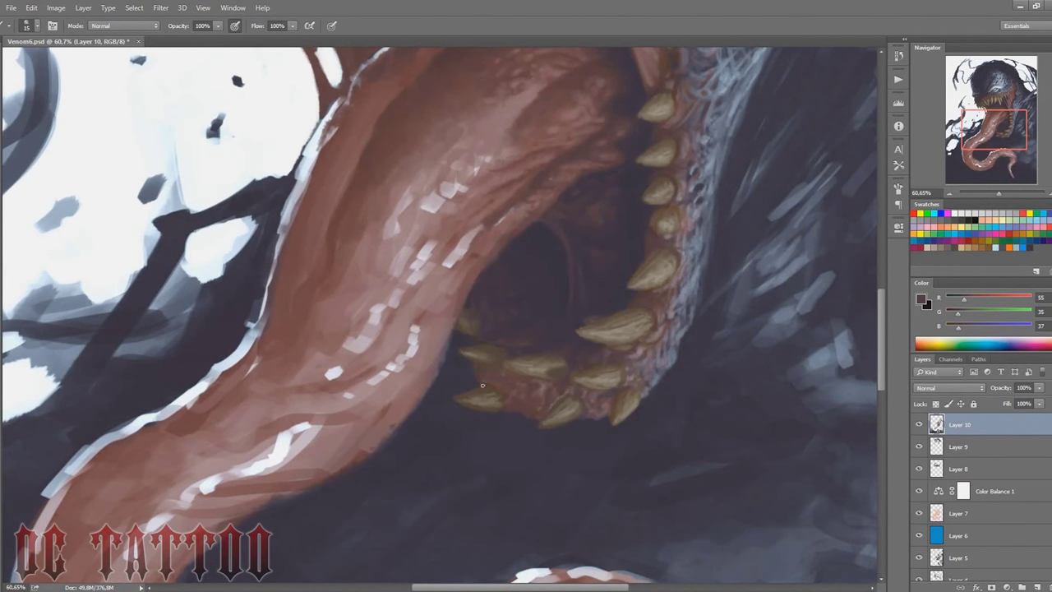
# Step: Work reddish gum, upper-tongue and dark purple shadow colours near the lower teeth
pyautogui.keyDown('alt'); pyautogui.click(518, 378); pyautogui.keyUp('alt')
pyautogui.press(']')
pyautogui.keyDown('alt'); pyautogui.click(528, 398); pyautogui.keyUp('alt')
pyautogui.keyDown('alt'); pyautogui.click(556, 116); pyautogui.keyUp('alt')
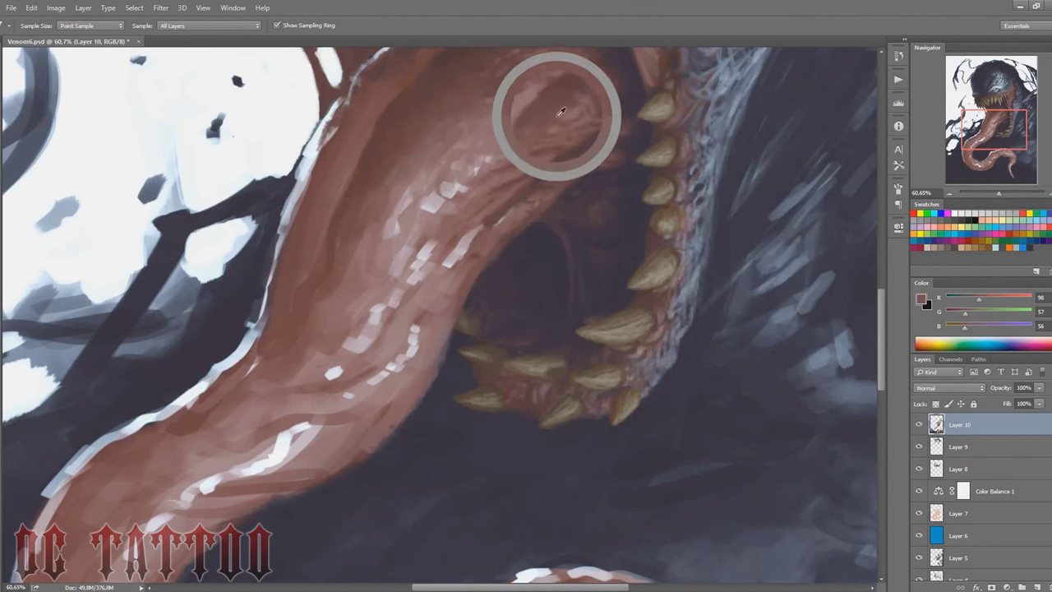
pyautogui.press('[')
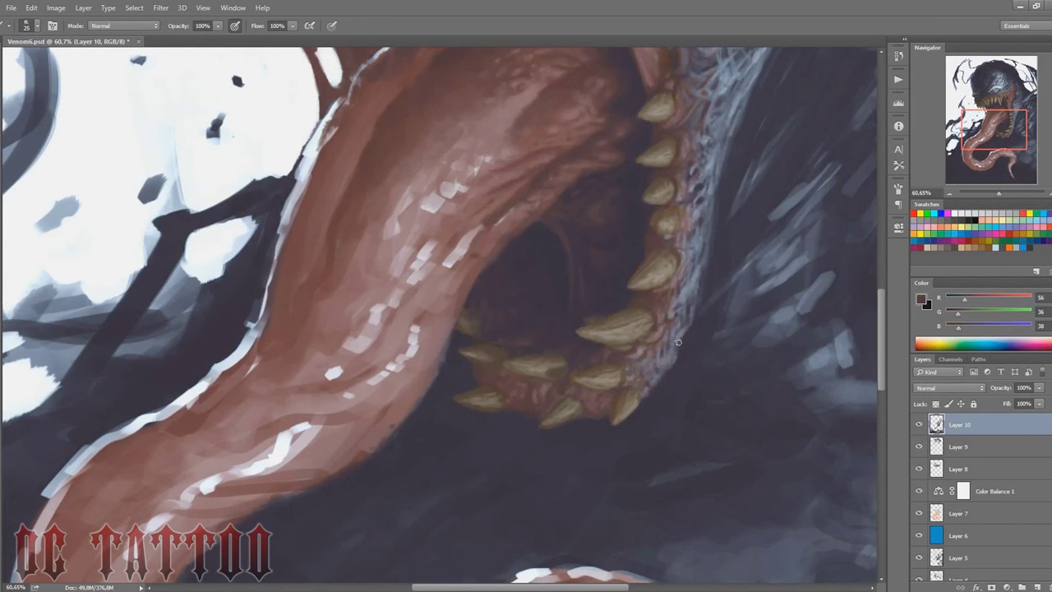
pyautogui.keyDown('alt'); pyautogui.click(721, 192); pyautogui.keyUp('alt')
pyautogui.press('[')
# Step: Extend the tip of a lower tooth with a small tan stroke
pyautogui.keyDown('alt'); pyautogui.click(465, 368); pyautogui.keyUp('alt')
pyautogui.keyDown('alt'); pyautogui.click(636, 406); pyautogui.keyUp('alt')
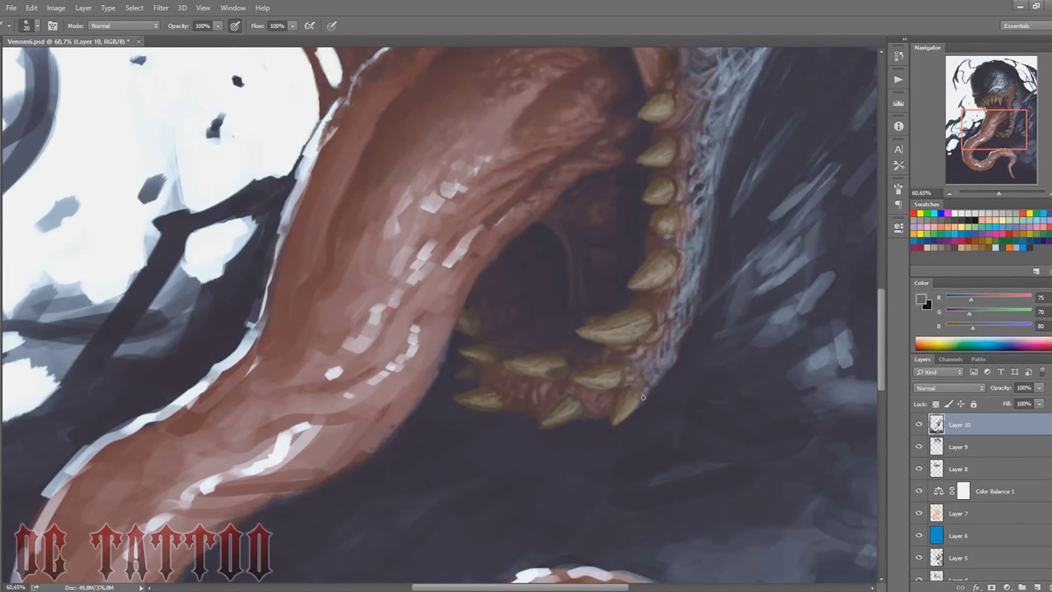
pyautogui.keyDown('alt'); pyautogui.click(618, 414); pyautogui.keyUp('alt')
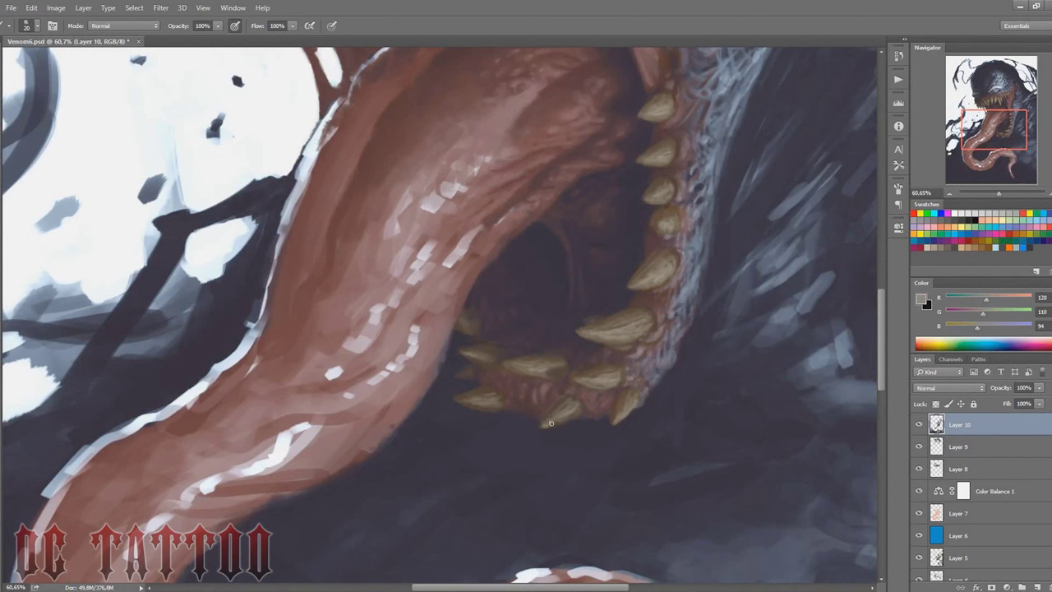
pyautogui.press('[')
pyautogui.moveTo(550, 423); pyautogui.dragTo(557, 421)
# Step: Deepen the dark brown, purple and reddish shading between and beneath the lower fangs
pyautogui.keyDown('alt'); pyautogui.click(485, 391); pyautogui.keyUp('alt')
pyautogui.keyDown('alt'); pyautogui.click(511, 356); pyautogui.keyUp('alt')
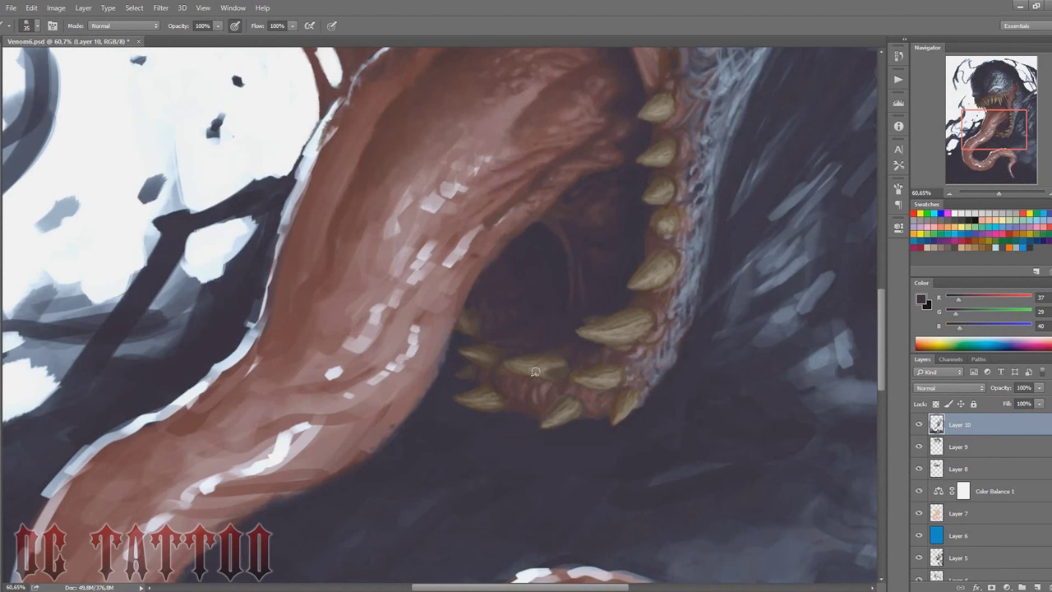
pyautogui.keyDown('alt'); pyautogui.click(535, 371); pyautogui.keyUp('alt')
pyautogui.press('[')
pyautogui.keyDown('alt'); pyautogui.click(689, 311); pyautogui.keyUp('alt')
# Step: Darken the tongue's pale upper edge with dark mauve and purple sampled from the mouth
pyautogui.scroll(5, 687, 332)
pyautogui.keyDown('alt'); pyautogui.click(687, 332); pyautogui.keyUp('alt')
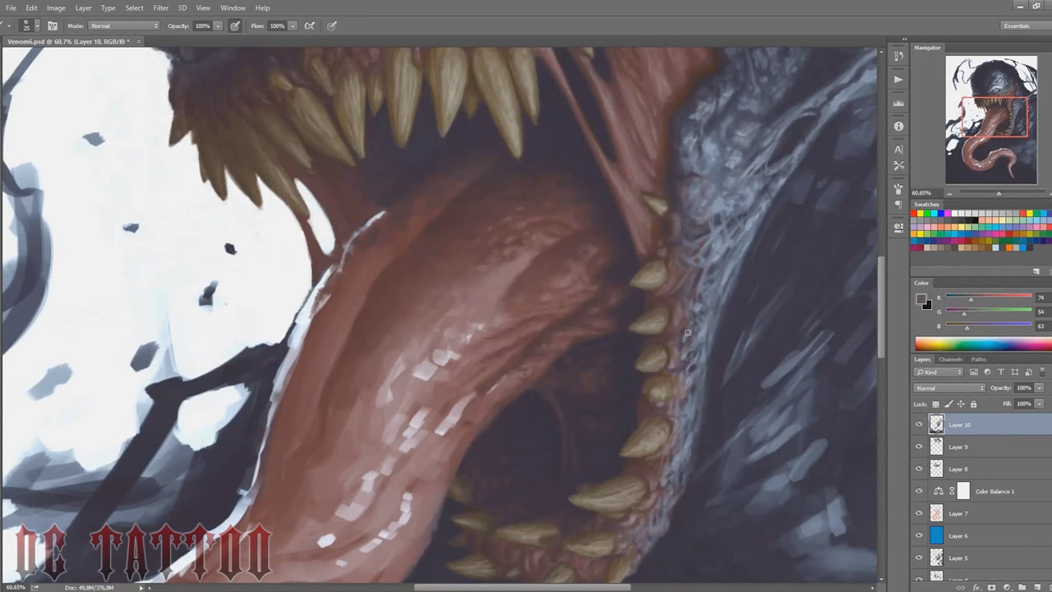
pyautogui.keyDown('alt'); pyautogui.click(672, 148); pyautogui.keyUp('alt')
pyautogui.scroll(-2, 714, 216)
pyautogui.scroll(3, 575, 180)
pyautogui.scroll(-3, 493, 156)
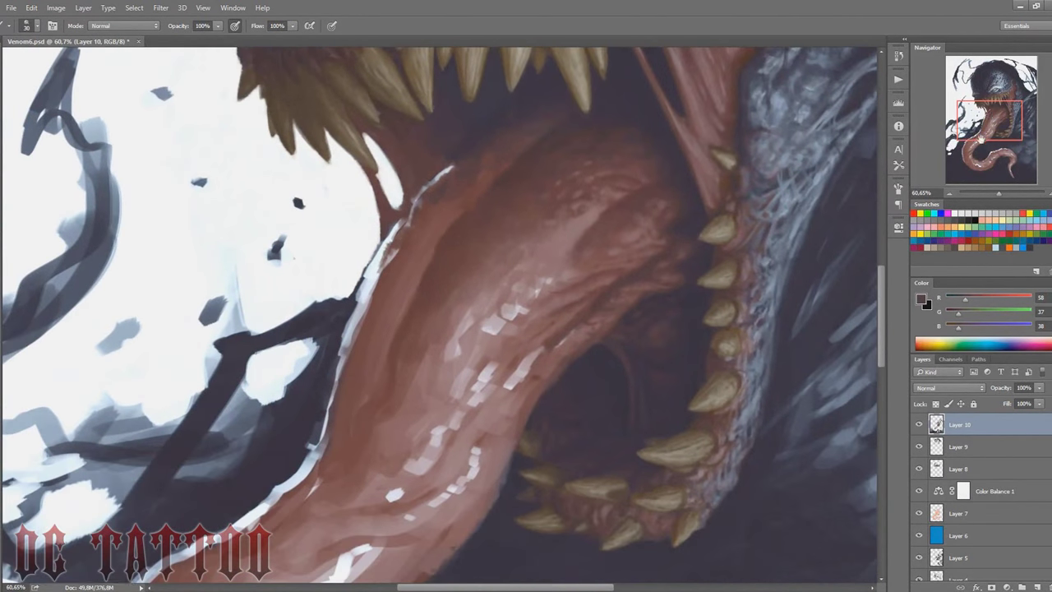
pyautogui.keyDown('alt'); pyautogui.click(460, 144); pyautogui.keyUp('alt')
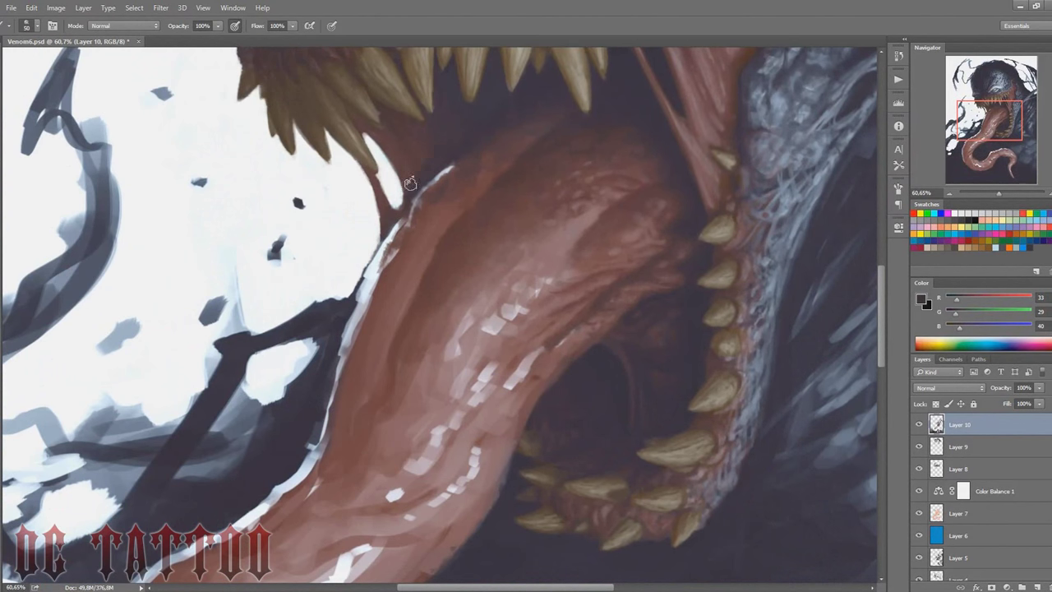
pyautogui.press(']')
pyautogui.press(']')
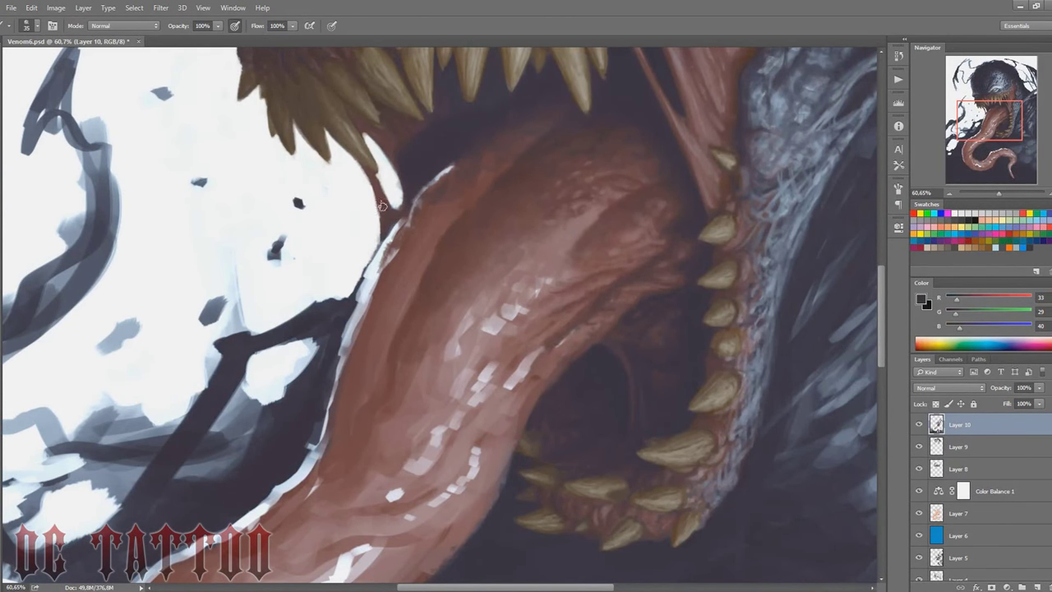
pyautogui.keyDown('alt'); pyautogui.click(478, 152); pyautogui.keyUp('alt')
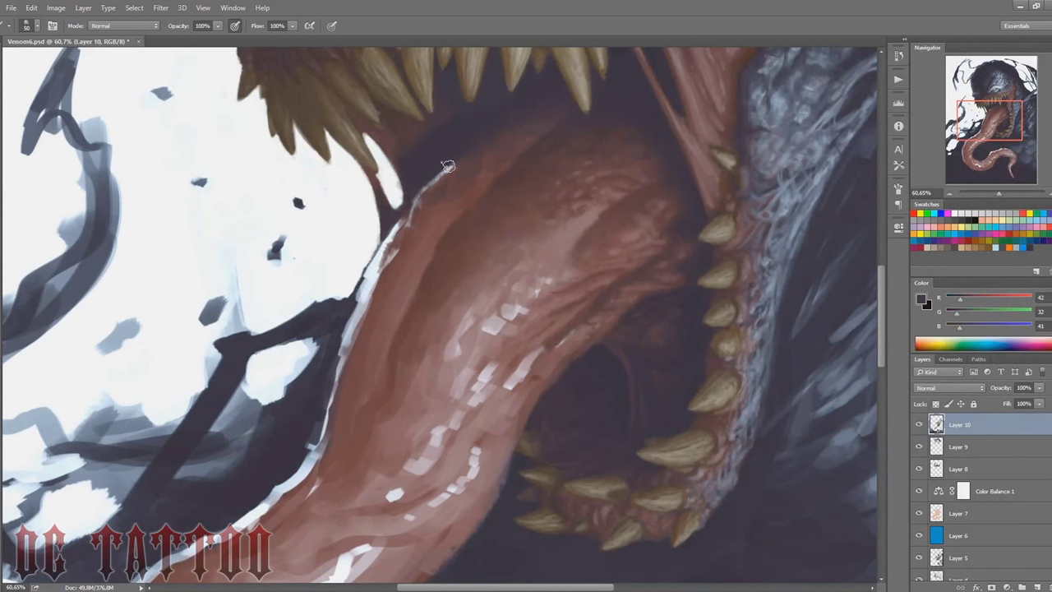
pyautogui.moveTo(410, 216); pyautogui.dragTo(457, 164)
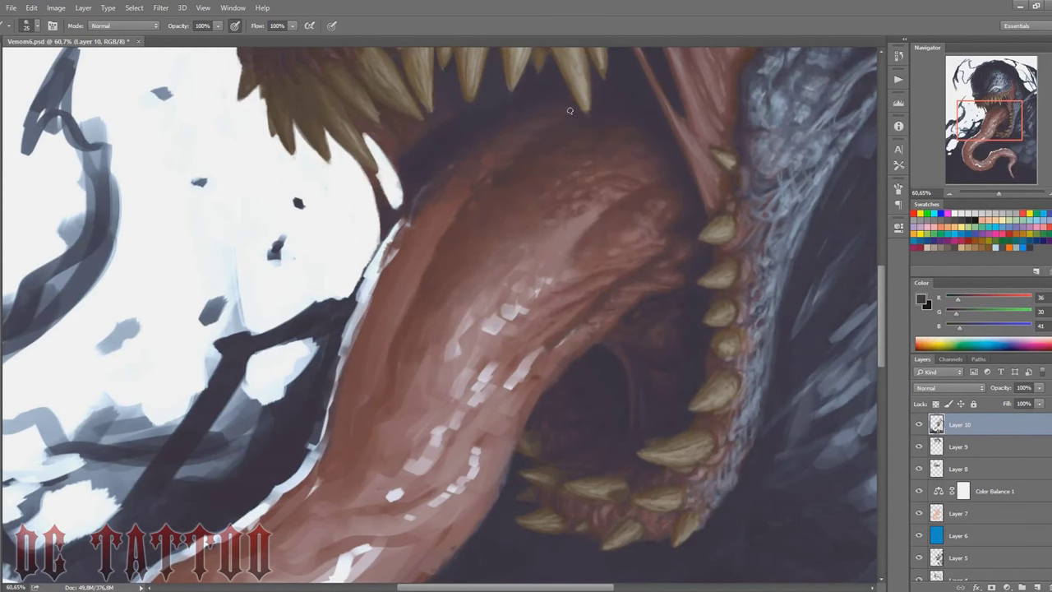
# Step: Paint a dark red stroke along the tongue's left fold, then sample pinks and reds
pyautogui.press('[')
pyautogui.press('[')
pyautogui.keyDown('alt'); pyautogui.click(527, 143); pyautogui.keyUp('alt')
pyautogui.moveTo(472, 193); pyautogui.dragTo(421, 283)
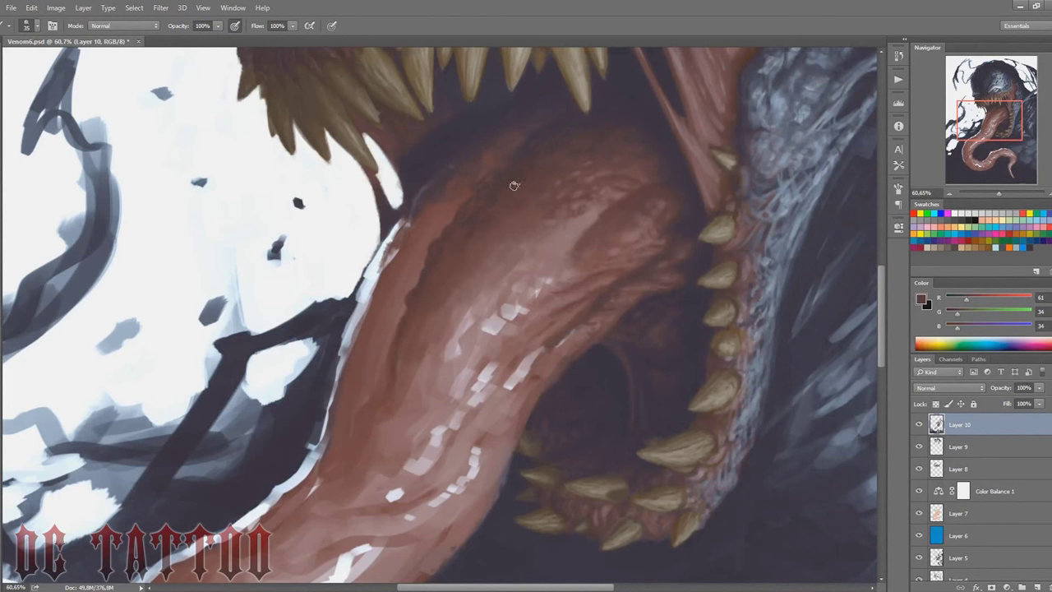
pyautogui.press('[')
pyautogui.press('[')
pyautogui.keyDown('alt'); pyautogui.click(555, 175); pyautogui.keyUp('alt')
pyautogui.press(']')
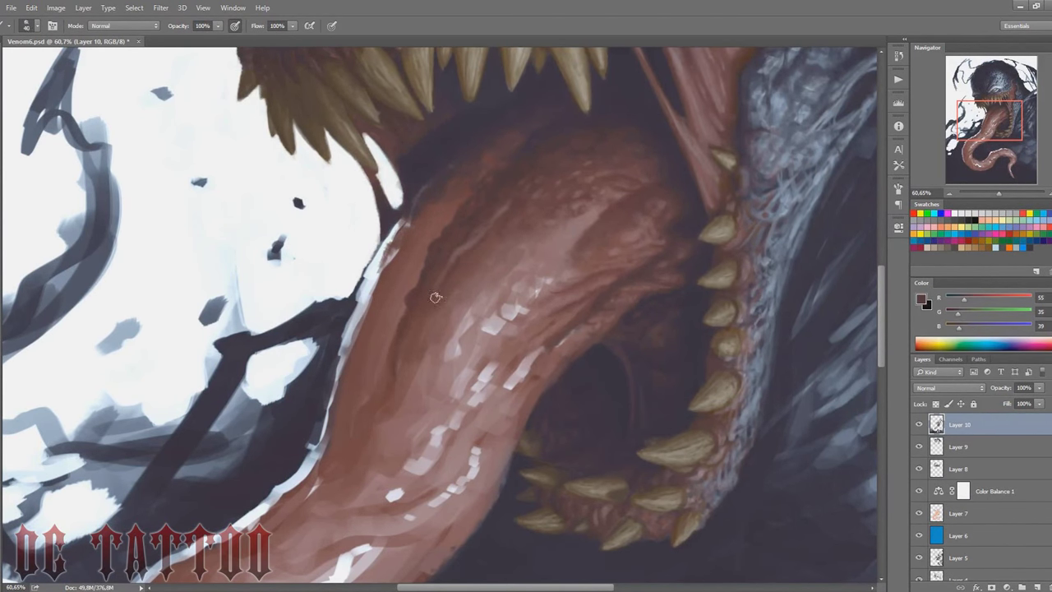
pyautogui.keyDown('alt'); pyautogui.click(556, 182); pyautogui.keyUp('alt')
pyautogui.press('[')
pyautogui.keyDown('alt'); pyautogui.click(488, 238); pyautogui.keyUp('alt')
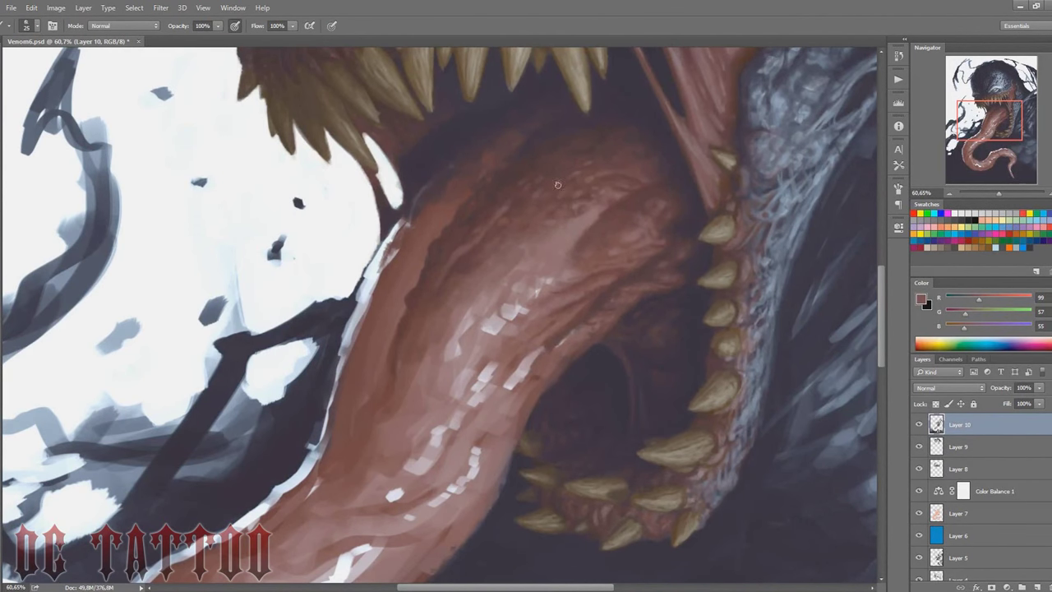
# Step: Sample several dark and lighter reds from the upper tongue surface
pyautogui.keyDown('alt'); pyautogui.click(539, 218); pyautogui.keyUp('alt')
pyautogui.keyDown('alt'); pyautogui.click(612, 210); pyautogui.keyUp('alt')
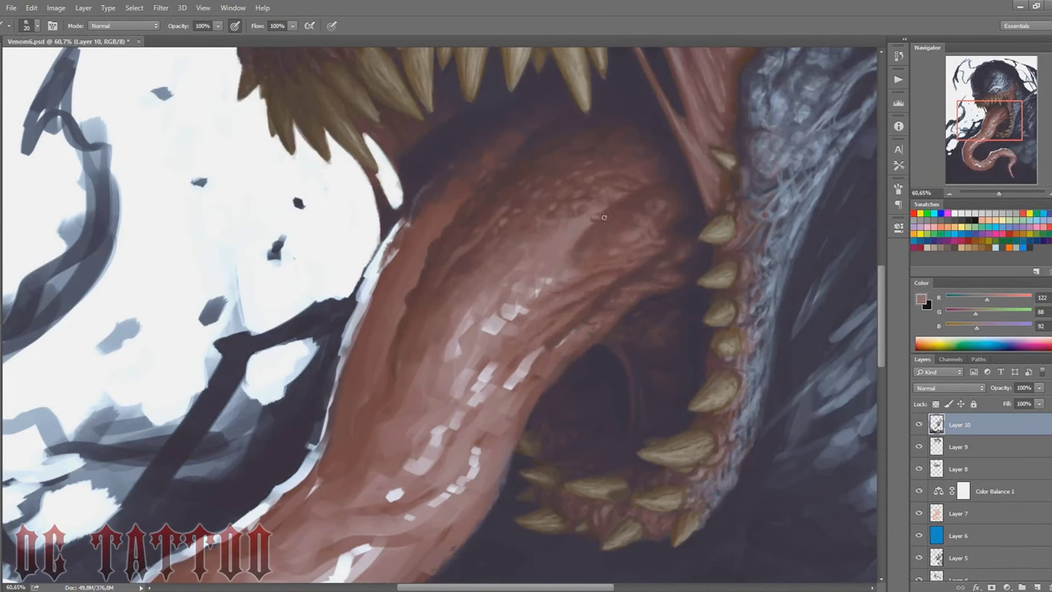
pyautogui.keyDown('alt'); pyautogui.click(614, 206); pyautogui.keyUp('alt')
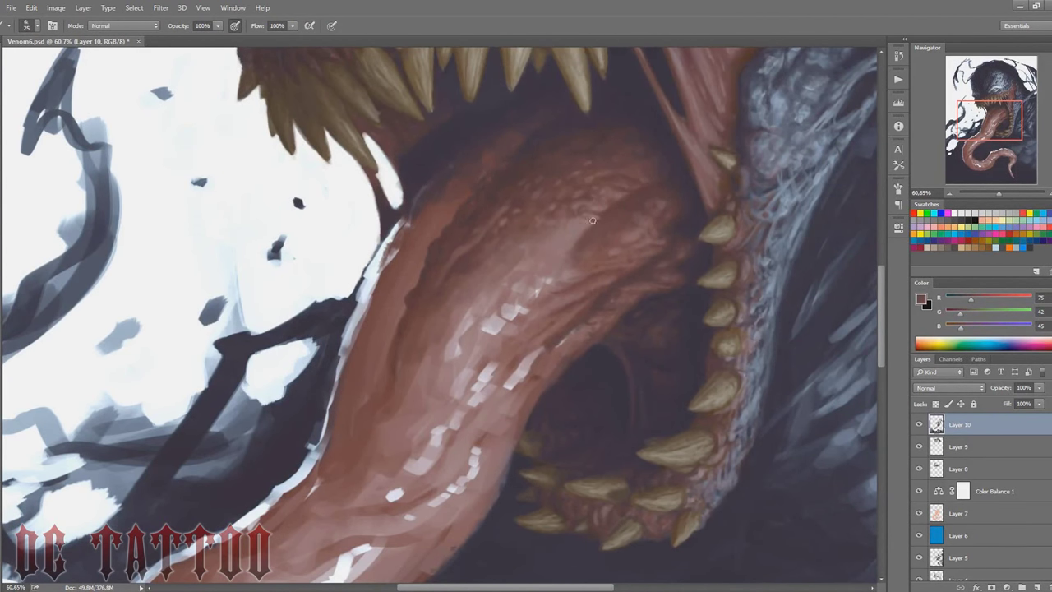
pyautogui.keyDown('alt'); pyautogui.click(628, 244); pyautogui.keyUp('alt')
pyautogui.keyDown('alt'); pyautogui.click(611, 211); pyautogui.keyUp('alt')
pyautogui.keyDown('alt'); pyautogui.click(610, 226); pyautogui.keyUp('alt')
# Step: Paint light pink bumpy highlights across the back of the tongue
pyautogui.press('[')
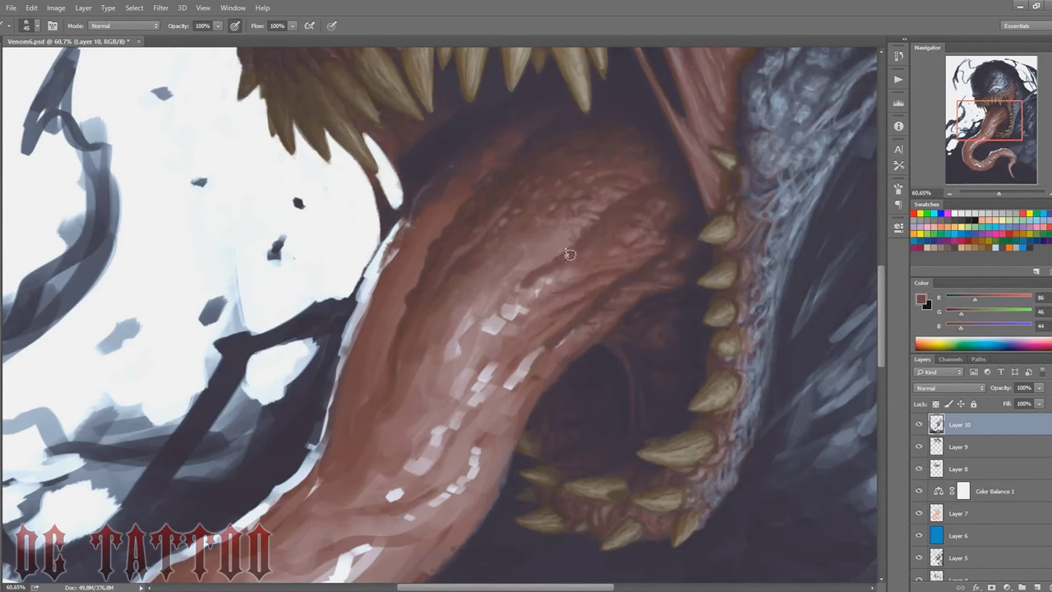
pyautogui.keyDown('alt'); pyautogui.click(577, 265); pyautogui.keyUp('alt')
pyautogui.press(']')
pyautogui.keyDown('alt'); pyautogui.click(622, 272); pyautogui.keyUp('alt')
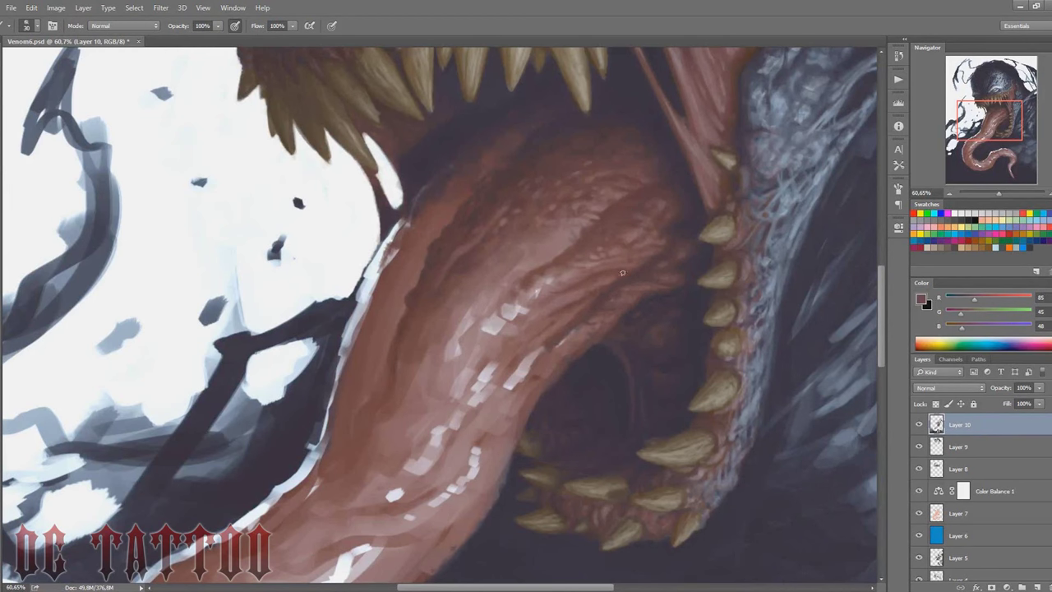
pyautogui.press('[')
pyautogui.press('[')
pyautogui.press('[')
pyautogui.keyDown('alt'); pyautogui.click(621, 226); pyautogui.keyUp('alt')
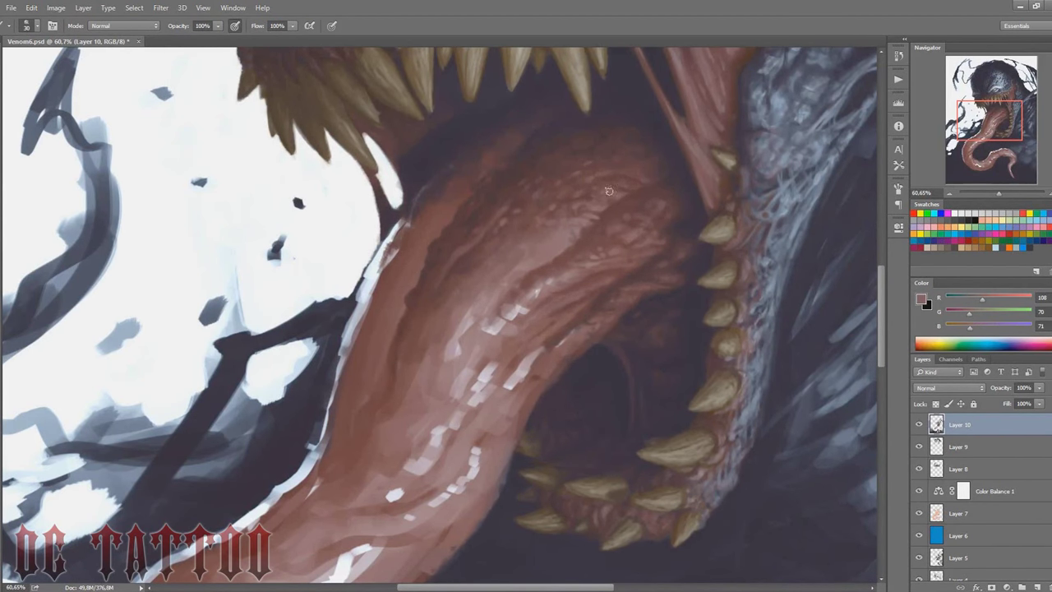
pyautogui.press(']')
pyautogui.keyDown('alt'); pyautogui.click(590, 232); pyautogui.keyUp('alt')
pyautogui.moveTo(543, 232); pyautogui.dragTo(464, 345)
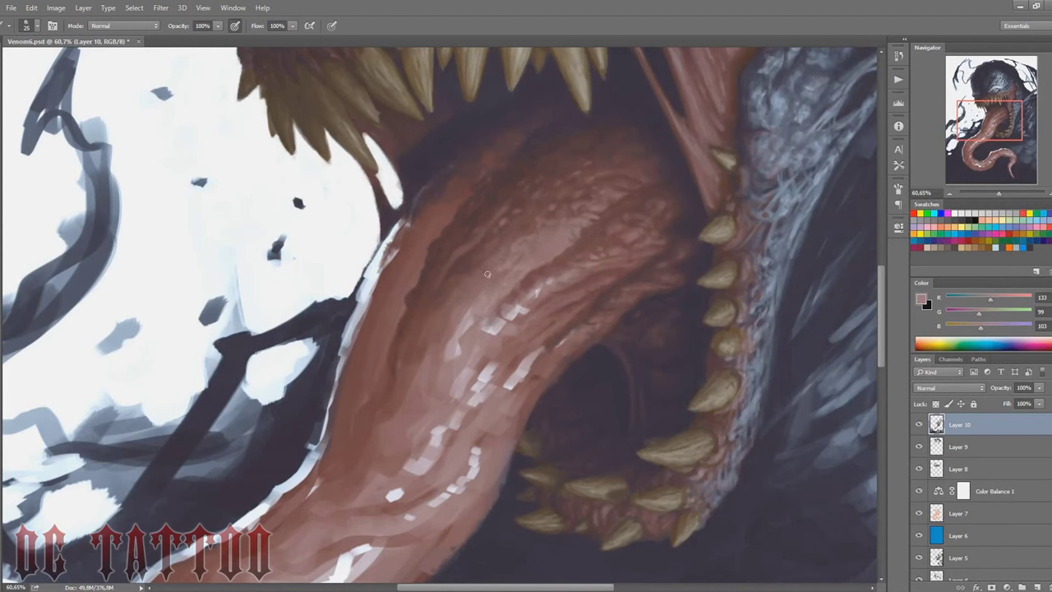
# Step: Sample deeper and dark tongue reds and resize the brush for more texturing
pyautogui.keyDown('alt'); pyautogui.click(528, 287); pyautogui.keyUp('alt')
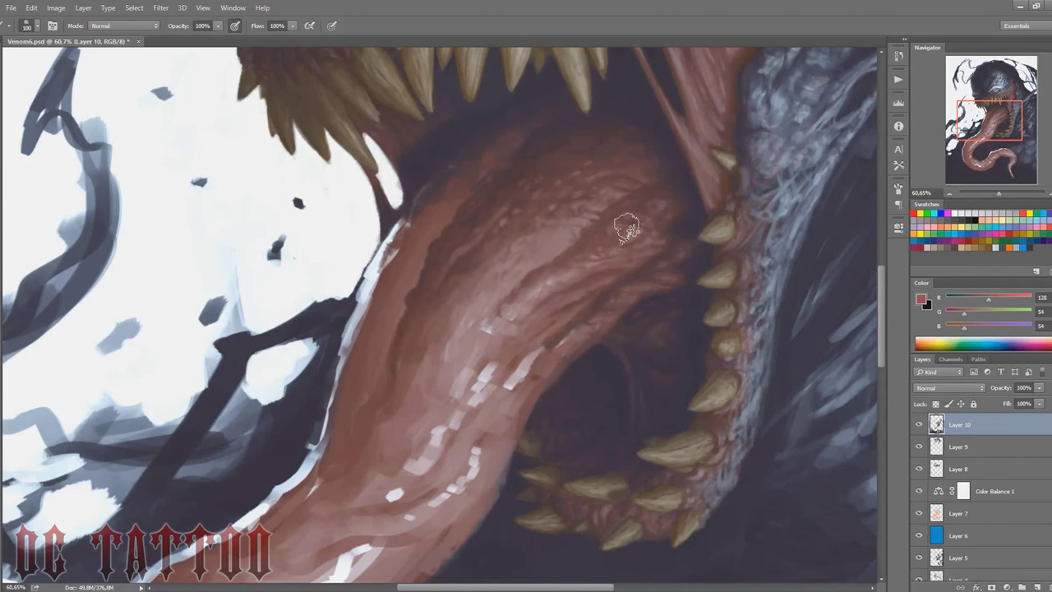
pyautogui.press(']')
pyautogui.press(']')
pyautogui.press(']')
pyautogui.press('[')
pyautogui.press('[')
pyautogui.press('[')
pyautogui.press('[')
pyautogui.press('[')
pyautogui.press('[')
pyautogui.keyDown('alt'); pyautogui.click(407, 302); pyautogui.keyUp('alt')
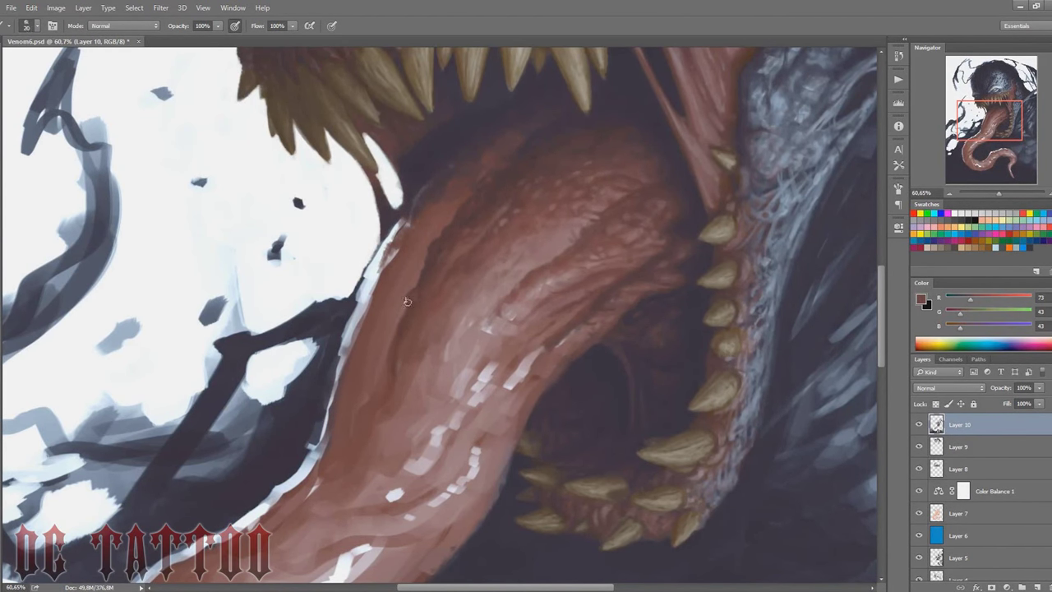
pyautogui.press(']')
pyautogui.press(']')
pyautogui.press(']')
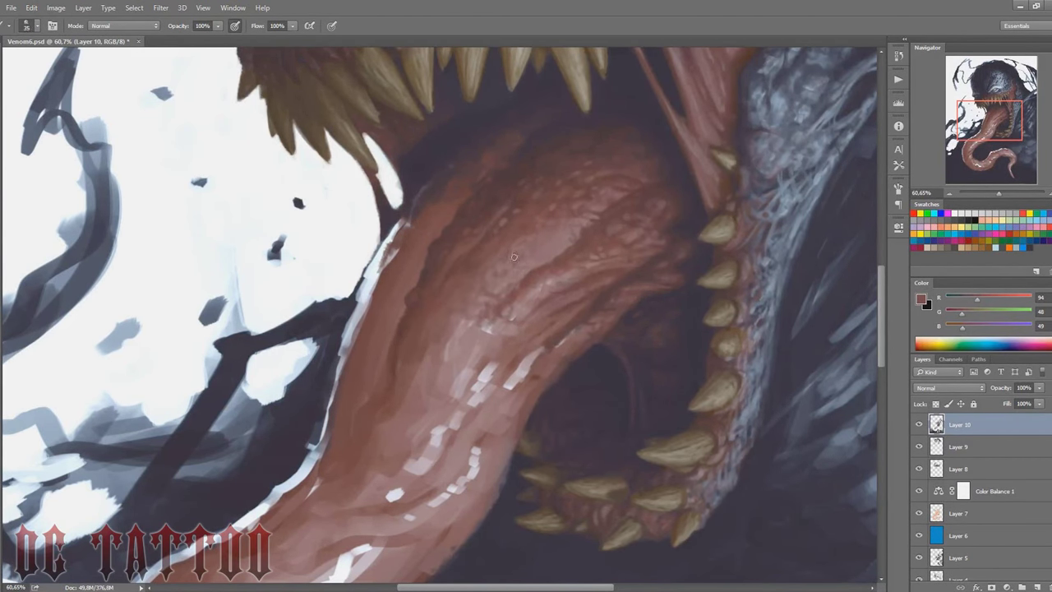
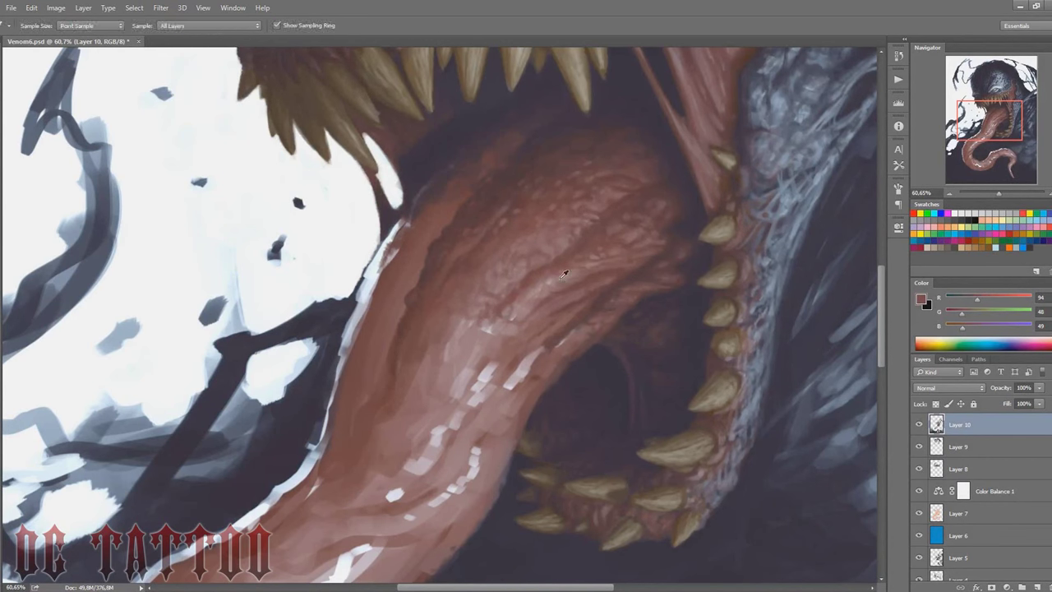
# Step: Shrink the brush and sample light pink and dark red tones from the tongue
pyautogui.press('[')
pyautogui.keyDown('alt'); pyautogui.click(511, 311); pyautogui.keyUp('alt')
pyautogui.keyDown('alt'); pyautogui.click(511, 334); pyautogui.keyUp('alt')
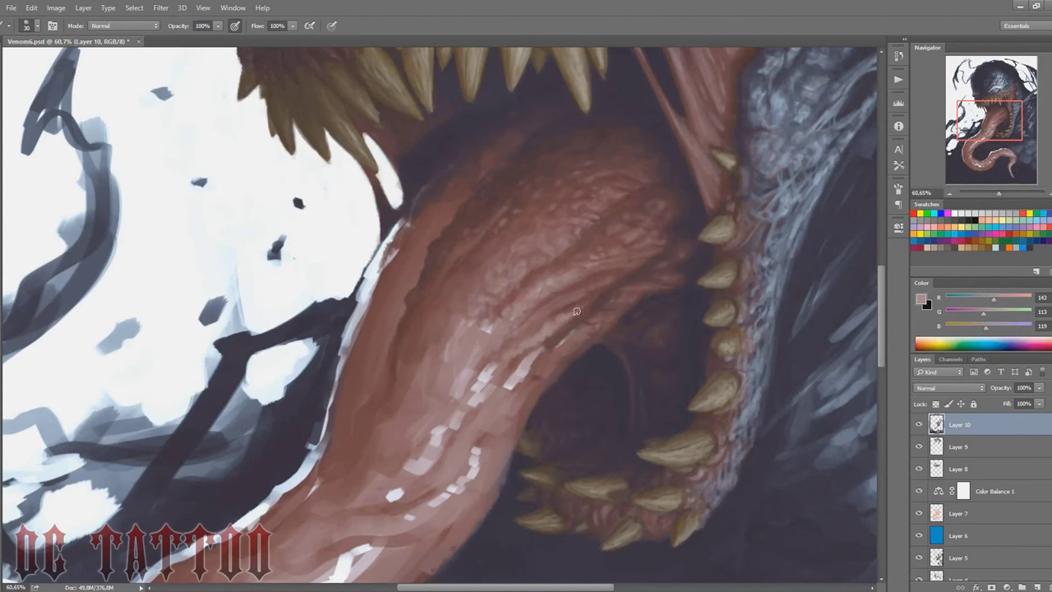
pyautogui.keyDown('alt'); pyautogui.click(589, 289); pyautogui.keyUp('alt')
pyautogui.keyDown('alt'); pyautogui.click(568, 310); pyautogui.keyUp('alt')
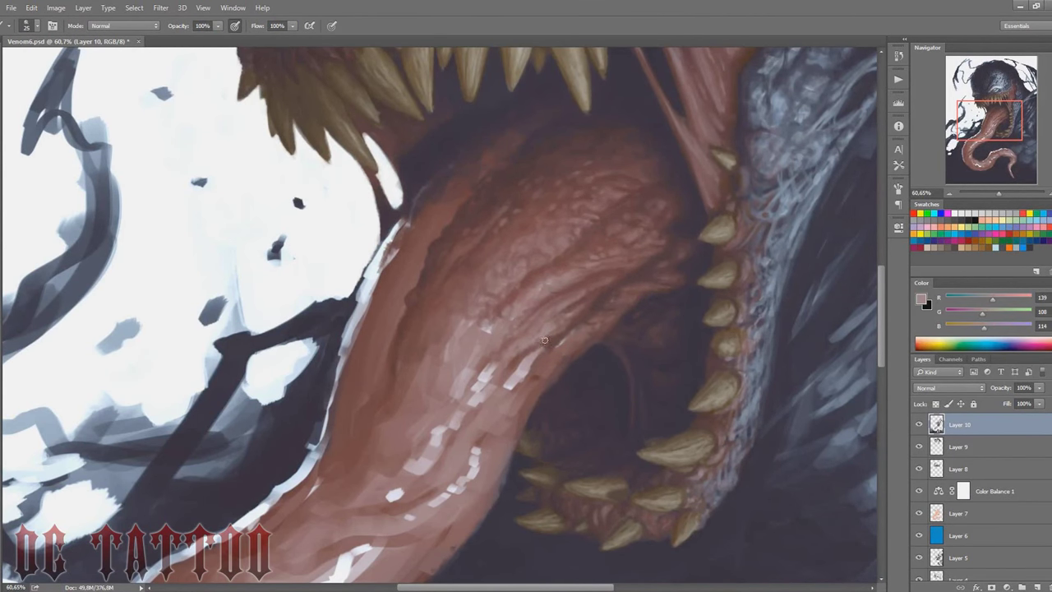
pyautogui.keyDown('alt'); pyautogui.click(552, 335); pyautogui.keyUp('alt')
pyautogui.keyDown('alt'); pyautogui.click(552, 335); pyautogui.keyUp('alt')
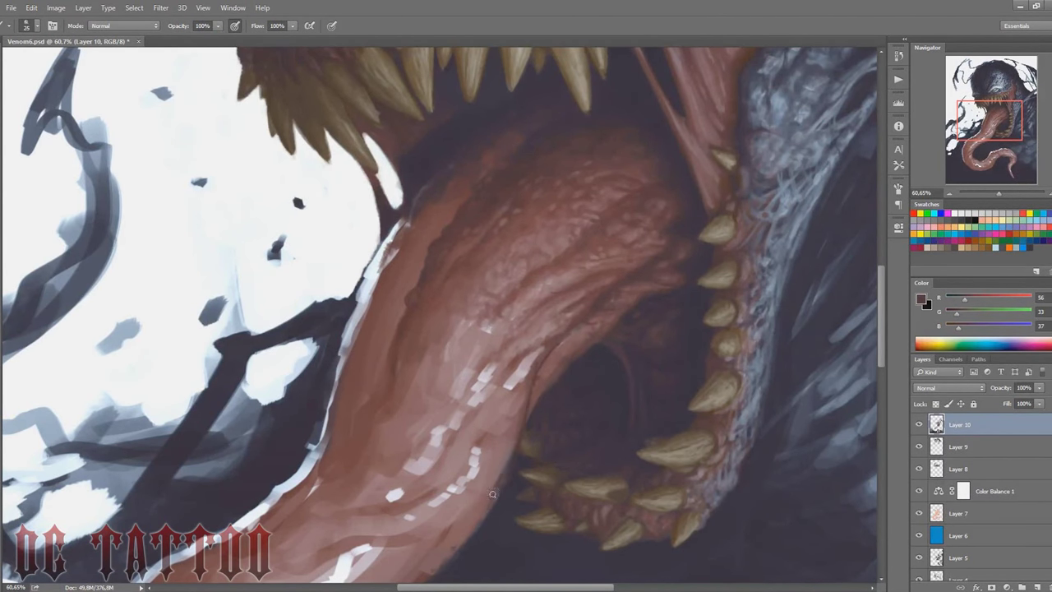
pyautogui.press('[')
pyautogui.keyDown('alt'); pyautogui.click(532, 383); pyautogui.keyUp('alt')
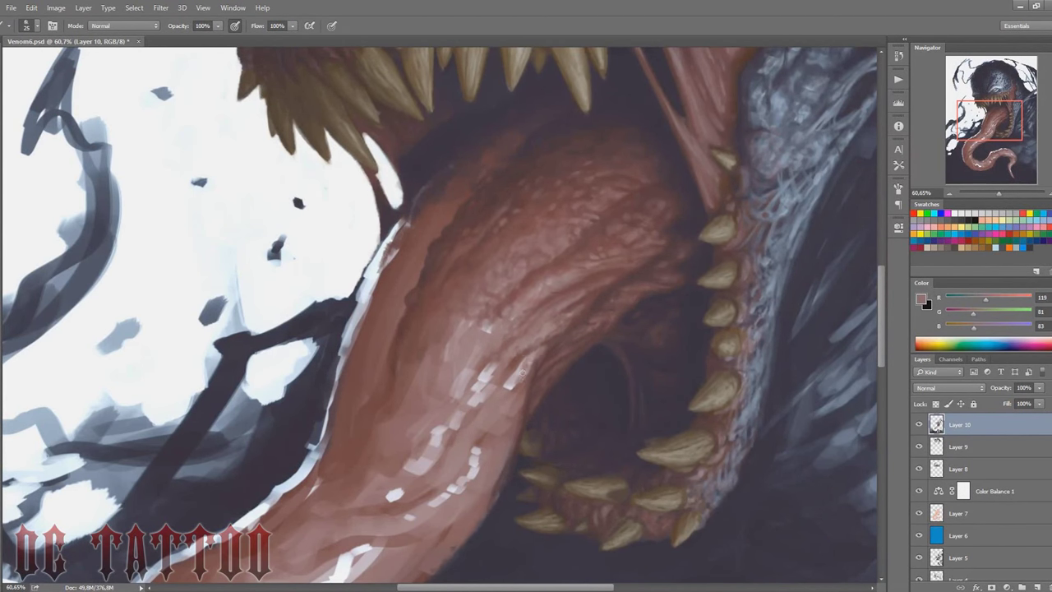
pyautogui.keyDown('alt'); pyautogui.click(518, 360); pyautogui.keyUp('alt')
# Step: Paint pink highlight strokes, then darker and deep red strokes across the tongue
pyautogui.moveTo(518, 360); pyautogui.dragTo(469, 435)
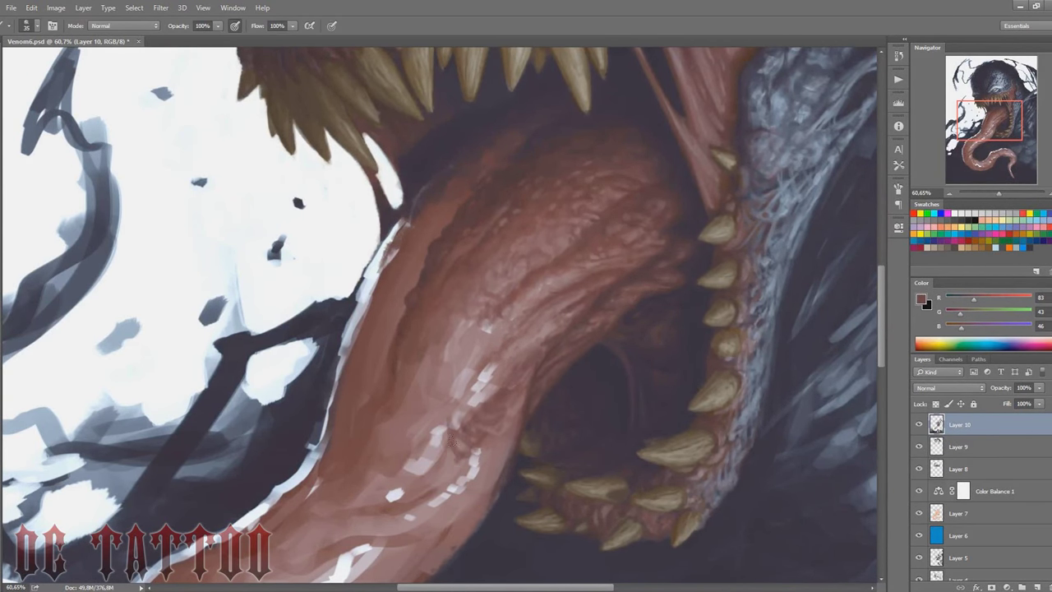
pyautogui.keyDown('alt'); pyautogui.click(511, 359); pyautogui.keyUp('alt')
pyautogui.moveTo(493, 368); pyautogui.dragTo(427, 468)
pyautogui.keyDown('alt'); pyautogui.click(444, 361); pyautogui.keyUp('alt')
pyautogui.moveTo(448, 345); pyautogui.dragTo(403, 398)
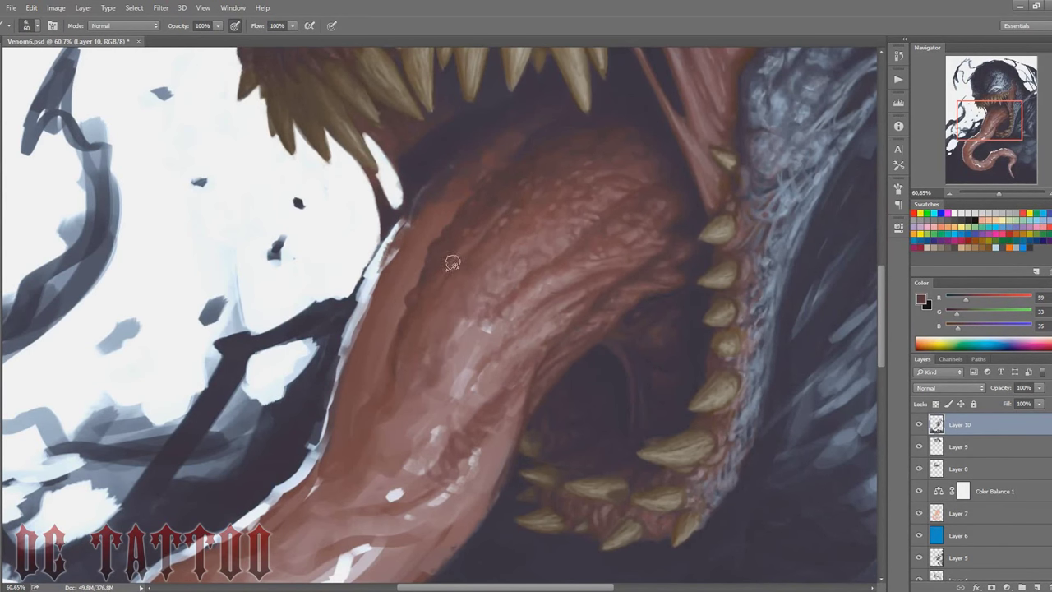
pyautogui.moveTo(447, 246); pyautogui.dragTo(473, 317)
pyautogui.moveTo(395, 374); pyautogui.dragTo(347, 493)
# Step: Darken the tongue's left edge with dark red strokes
pyautogui.keyDown('alt'); pyautogui.click(385, 402); pyautogui.keyUp('alt')
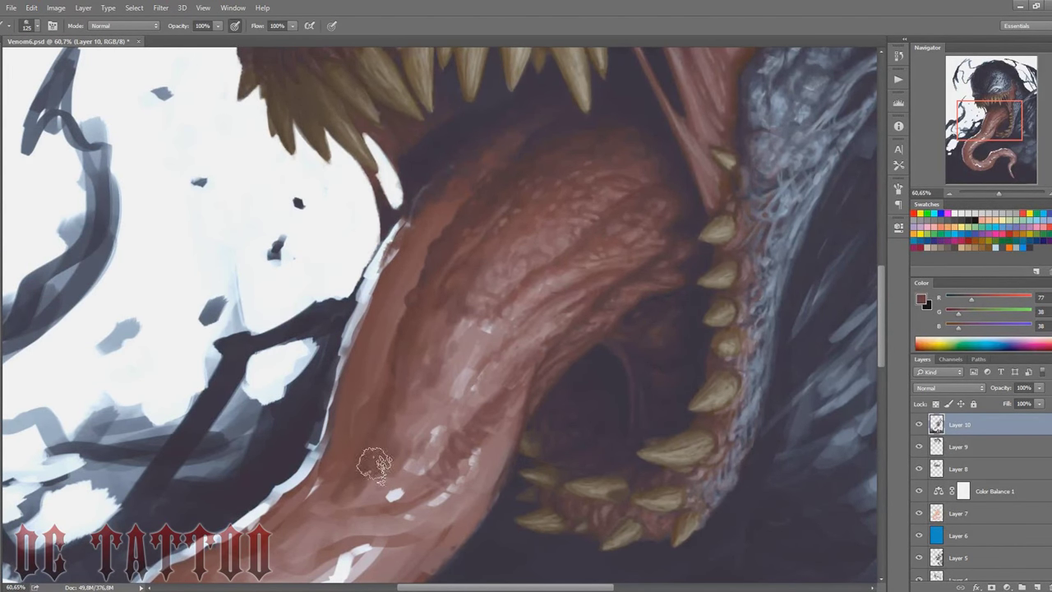
pyautogui.moveTo(415, 376); pyautogui.dragTo(366, 485)
pyautogui.moveTo(433, 199); pyautogui.dragTo(378, 272)
pyautogui.moveTo(407, 223); pyautogui.dragTo(349, 336)
pyautogui.keyDown('alt'); pyautogui.click(471, 169); pyautogui.keyUp('alt')
pyautogui.moveTo(382, 270); pyautogui.dragTo(358, 320)
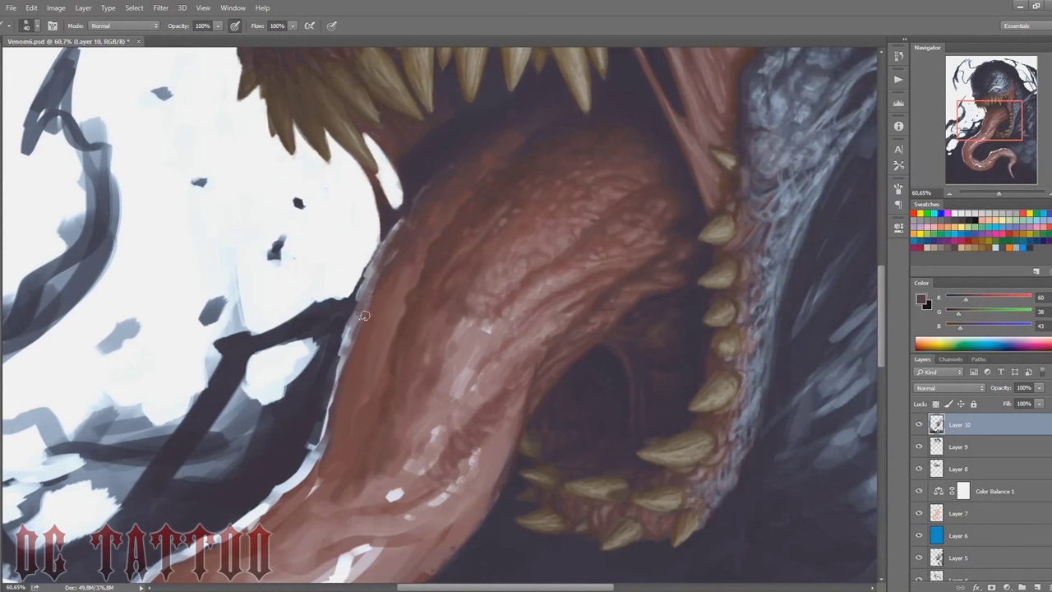
pyautogui.moveTo(402, 283); pyautogui.dragTo(350, 362)
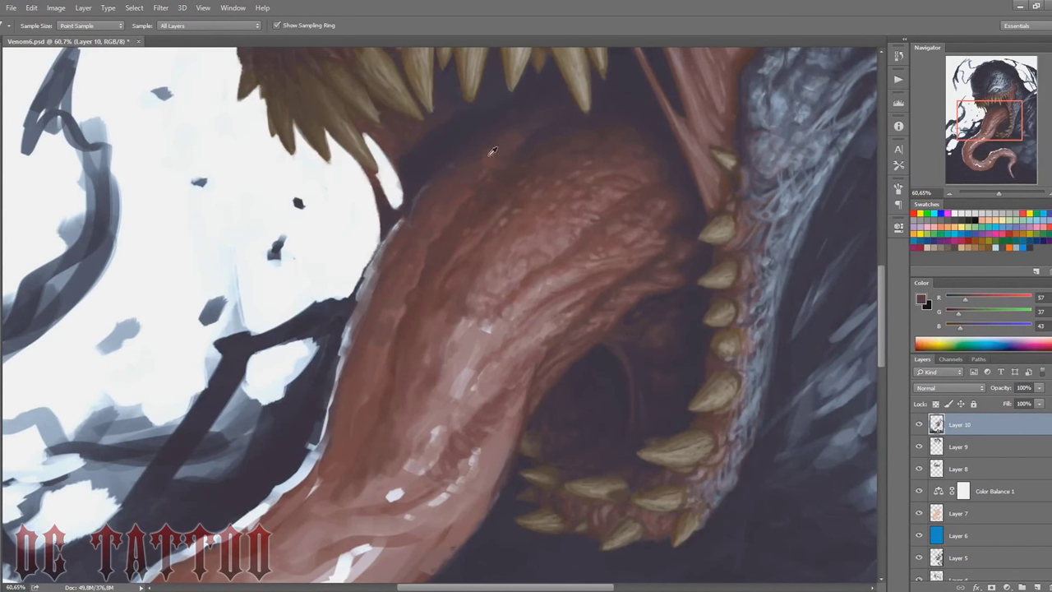
# Step: With a smaller brush, add more dark red strokes along the tongue's left edge
pyautogui.keyDown('alt'); pyautogui.click(473, 174); pyautogui.keyUp('alt')
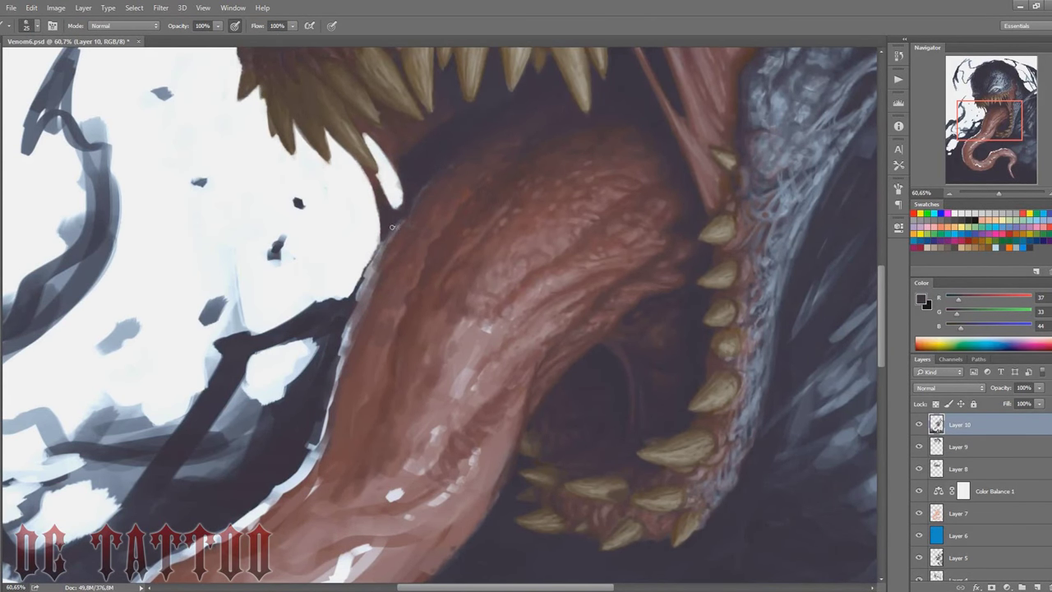
pyautogui.press('[')
pyautogui.keyDown('alt'); pyautogui.click(396, 180); pyautogui.keyUp('alt')
pyautogui.keyDown('alt'); pyautogui.click(585, 259); pyautogui.keyUp('alt')
pyautogui.moveTo(380, 252); pyautogui.dragTo(353, 325)
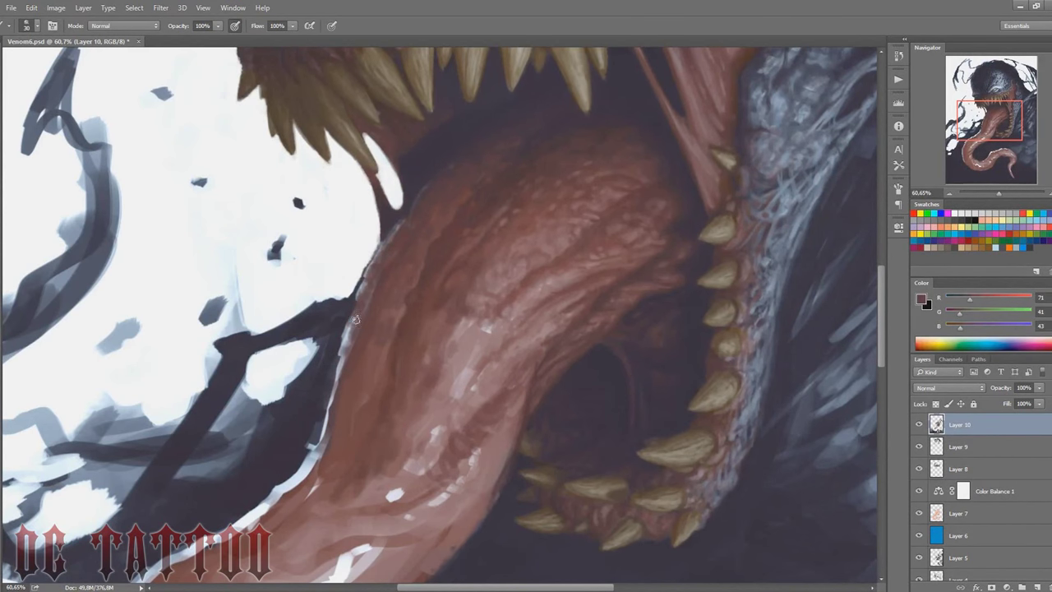
pyautogui.press(']')
pyautogui.keyDown('alt'); pyautogui.click(420, 279); pyautogui.keyUp('alt')
pyautogui.moveTo(370, 289)
pyautogui.mouseDown()
pyautogui.moveTo(343, 366)
pyautogui.moveTo(377, 332)
pyautogui.moveTo(370, 414)
pyautogui.mouseUp()
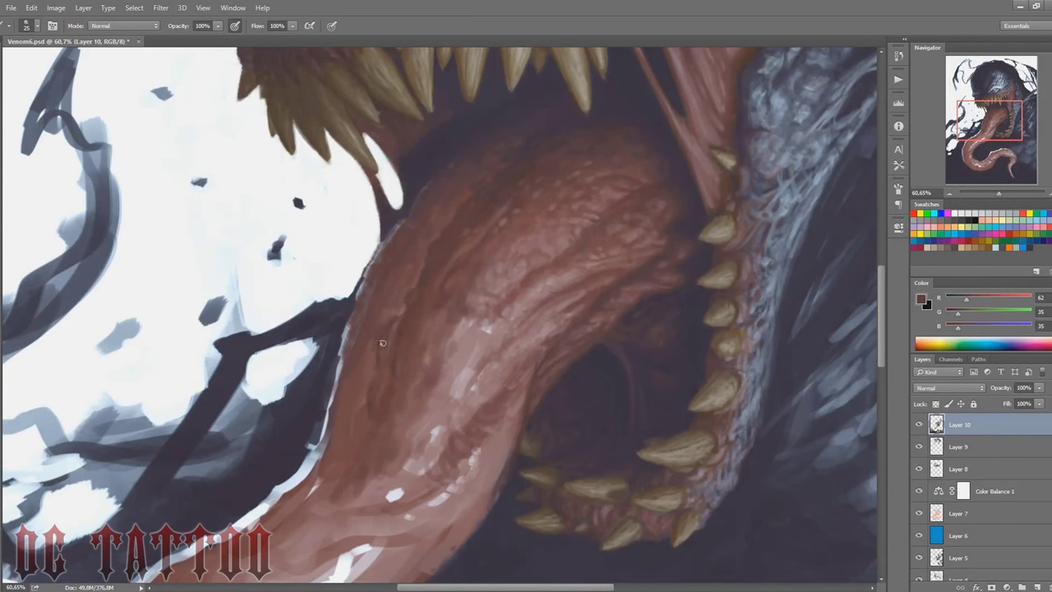
# Step: Paint dark strokes down the tongue, then sample deep reds and enlarge the brush
pyautogui.keyDown('alt'); pyautogui.click(396, 349); pyautogui.keyUp('alt')
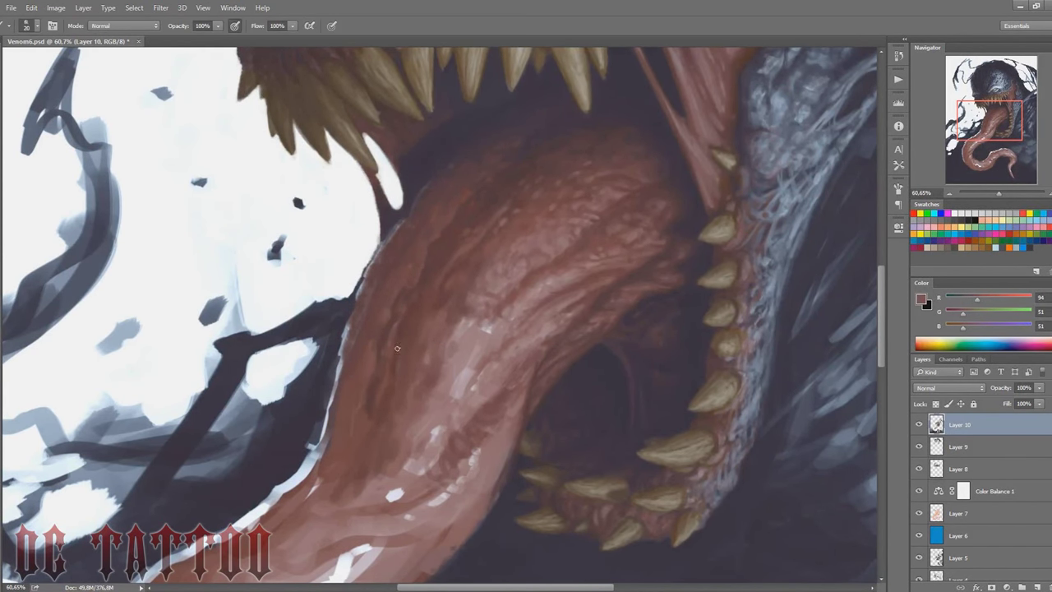
pyautogui.keyDown('alt'); pyautogui.click(374, 419); pyautogui.keyUp('alt')
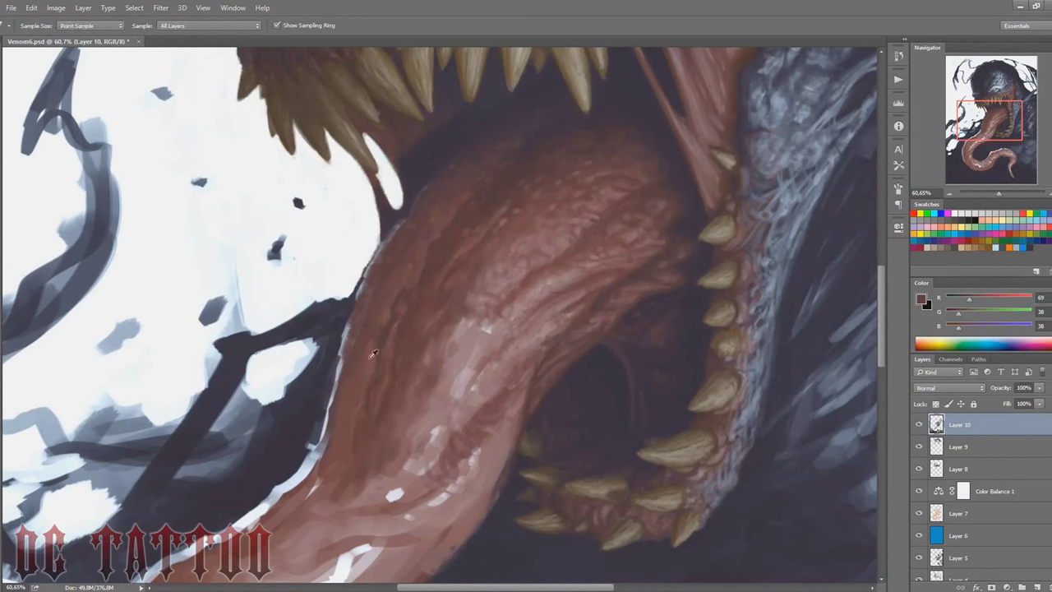
pyautogui.keyDown('alt'); pyautogui.click(440, 308); pyautogui.keyUp('alt')
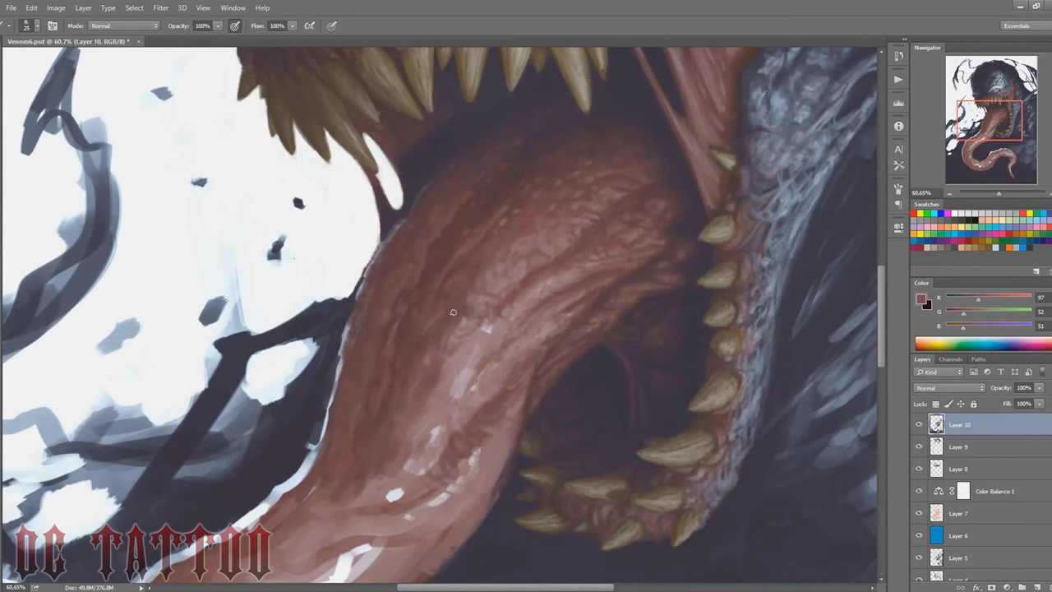
pyautogui.moveTo(453, 312)
pyautogui.mouseDown()
pyautogui.moveTo(481, 361)
pyautogui.moveTo(419, 456)
pyautogui.mouseUp()
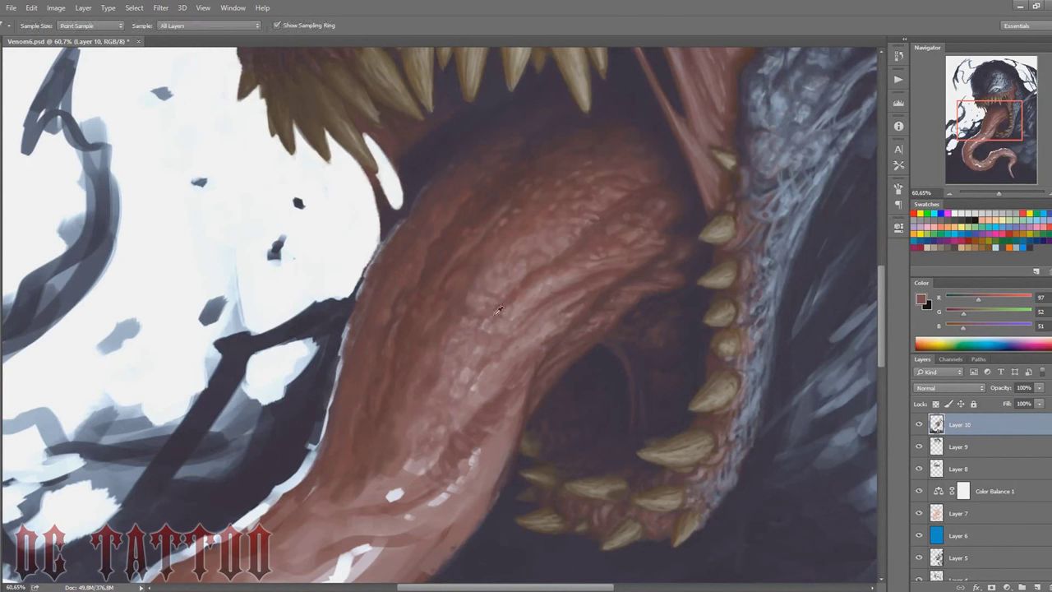
pyautogui.keyDown('alt'); pyautogui.click(497, 310); pyautogui.keyUp('alt')
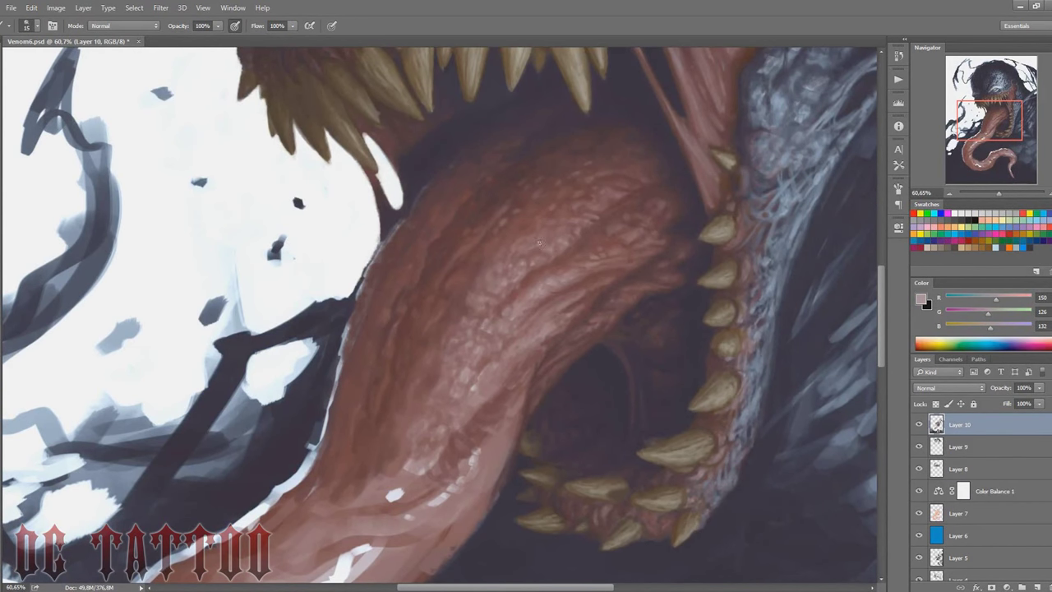
pyautogui.keyDown('alt'); pyautogui.click(517, 262); pyautogui.keyUp('alt')
pyautogui.press(']')
pyautogui.press(']')
pyautogui.press(']')
pyautogui.keyDown('alt'); pyautogui.click(480, 239); pyautogui.keyUp('alt')
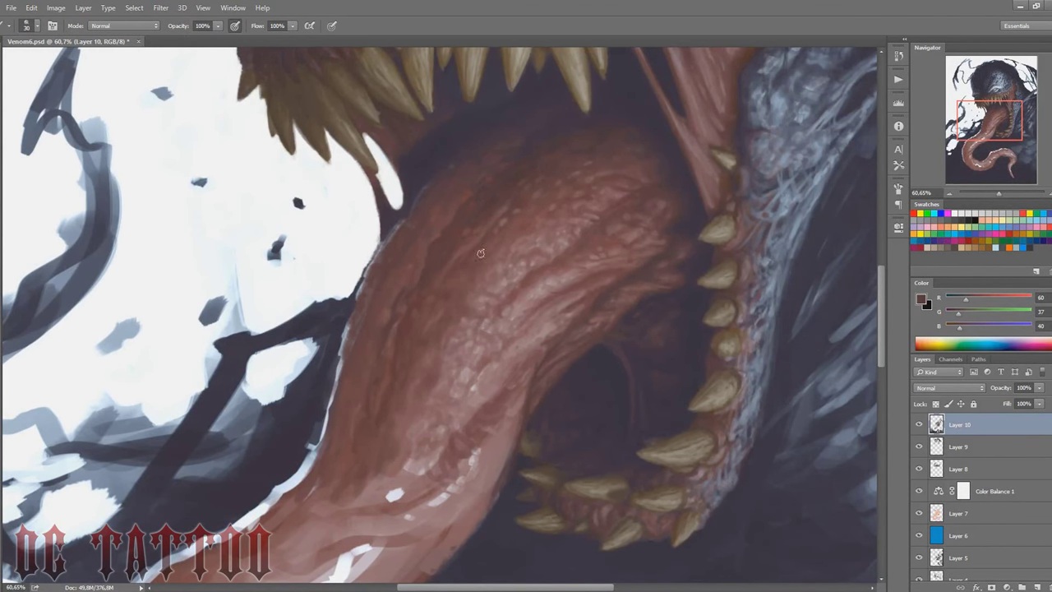
pyautogui.press(']')
pyautogui.press(']')
pyautogui.press(']')
# Step: Pan to the lower tongue and add small red strokes to its middle
pyautogui.moveTo(465, 350); pyautogui.dragTo(494, 267)
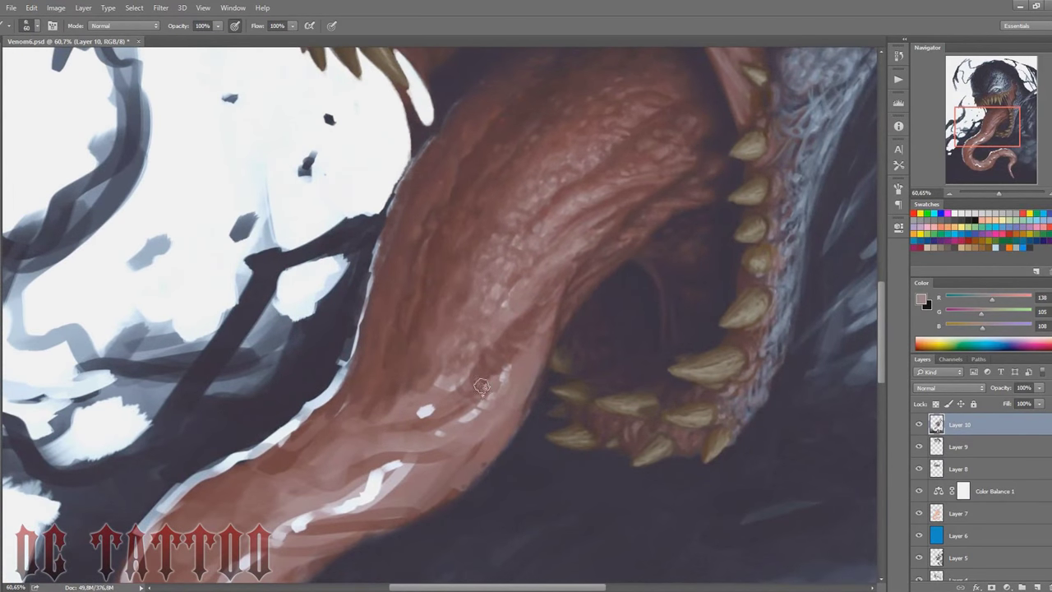
pyautogui.keyDown('alt'); pyautogui.click(482, 388); pyautogui.keyUp('alt')
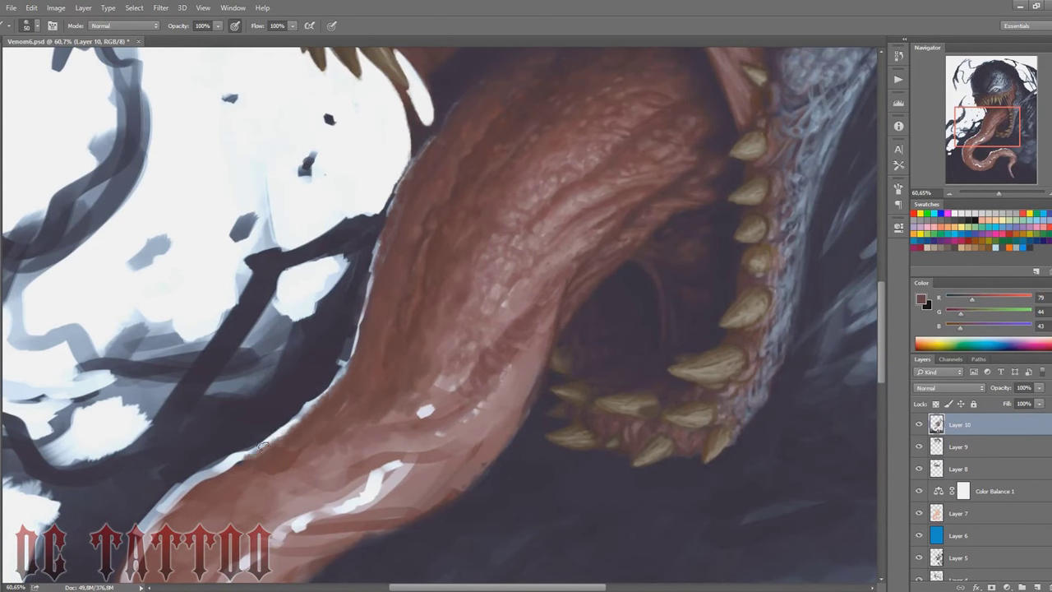
pyautogui.keyDown('alt'); pyautogui.click(359, 411); pyautogui.keyUp('alt')
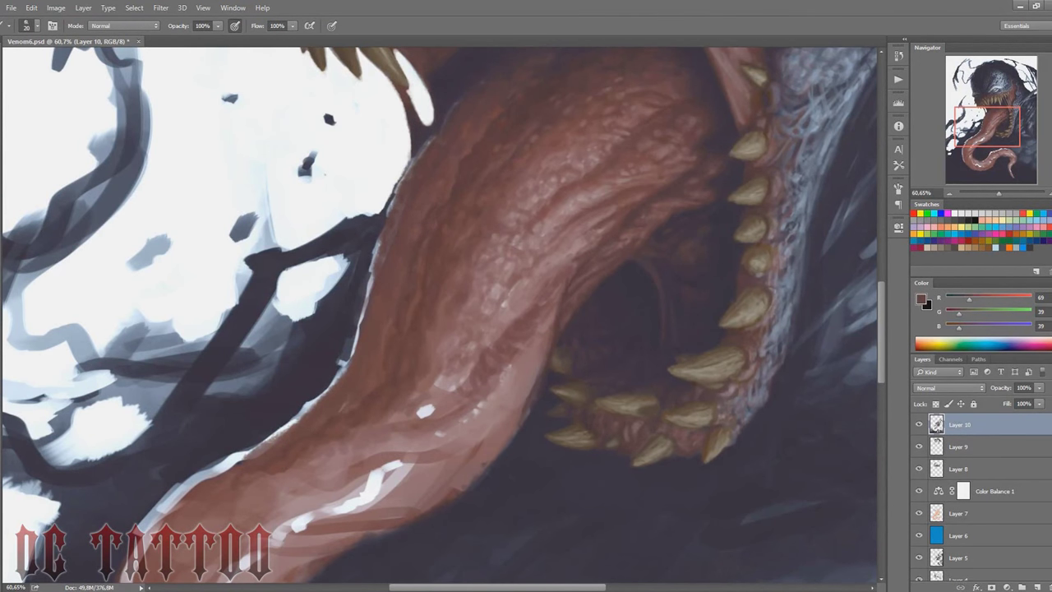
pyautogui.keyDown('alt'); pyautogui.click(480, 250); pyautogui.keyUp('alt')
pyautogui.moveTo(460, 317); pyautogui.dragTo(437, 352)
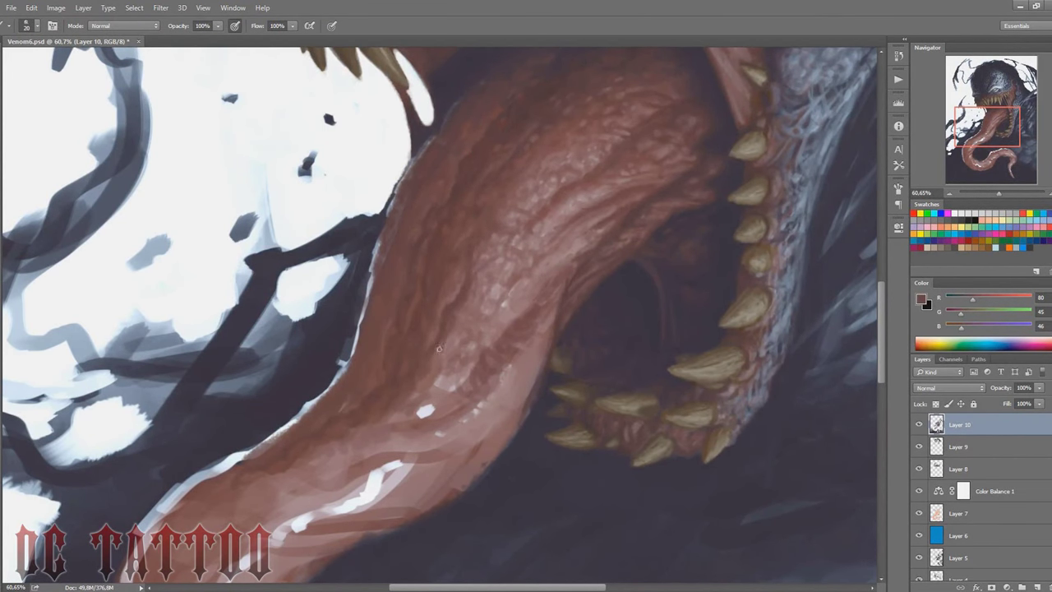
# Step: Sample reds from the tongue and resize the brush with the upper teeth in view
pyautogui.keyDown('alt'); pyautogui.click(429, 321); pyautogui.keyUp('alt')
pyautogui.keyDown('alt'); pyautogui.click(429, 340); pyautogui.keyUp('alt')
pyautogui.press(']')
pyautogui.keyDown('alt'); pyautogui.click(501, 169); pyautogui.keyUp('alt')
pyautogui.moveTo(427, 206); pyautogui.dragTo(411, 312)
pyautogui.press('[')
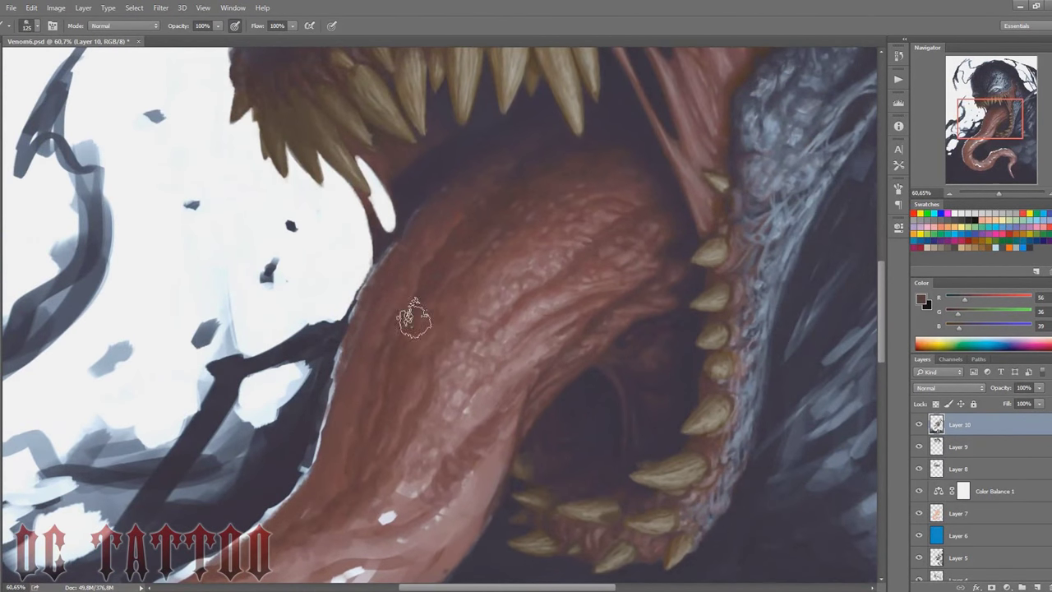
pyautogui.press('[')
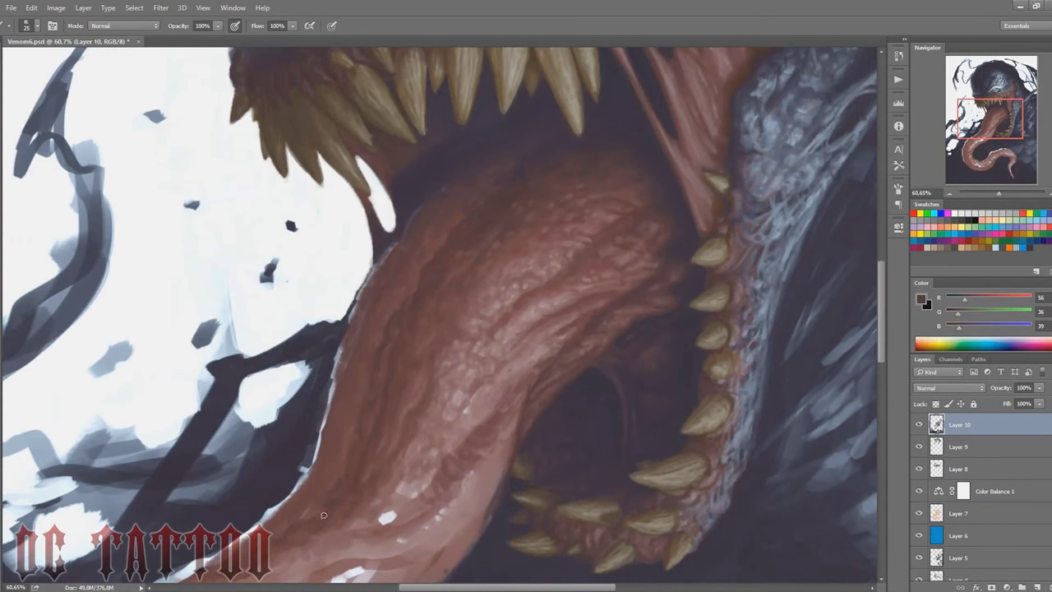
pyautogui.keyDown('alt'); pyautogui.click(409, 395); pyautogui.keyUp('alt')
# Step: Return to the lower tongue, sampling dark reds and pale pink while adjusting brush size
pyautogui.moveTo(624, 184); pyautogui.dragTo(655, 114)
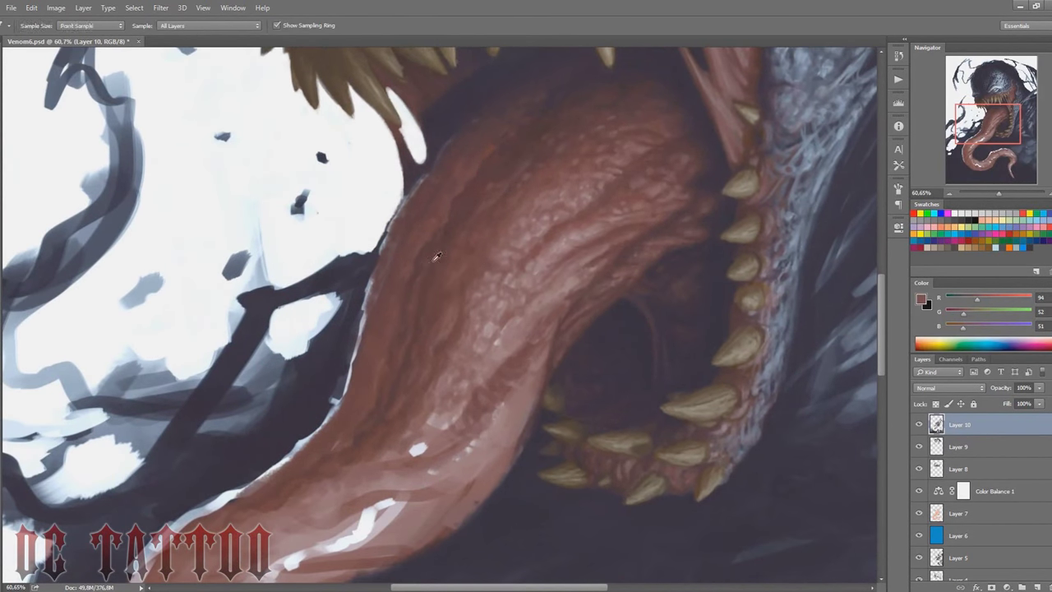
pyautogui.press('[')
pyautogui.press('[')
pyautogui.keyDown('alt'); pyautogui.click(433, 300); pyautogui.keyUp('alt')
pyautogui.keyDown('alt'); pyautogui.click(460, 200); pyautogui.keyUp('alt')
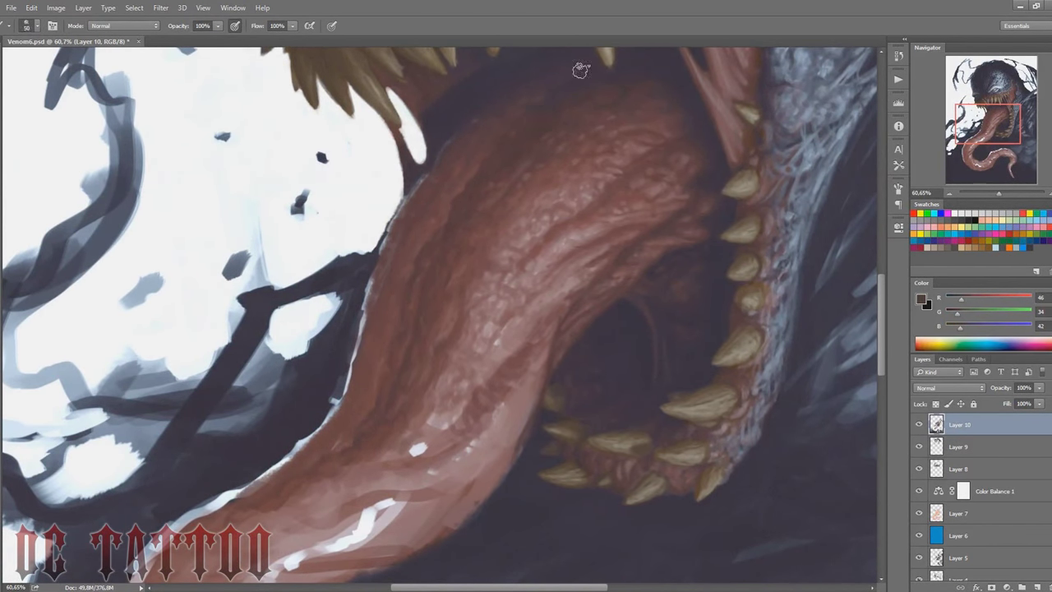
pyautogui.press('[')
pyautogui.press('[')
pyautogui.keyDown('alt'); pyautogui.click(424, 201); pyautogui.keyUp('alt')
pyautogui.press(']')
pyautogui.press(']')
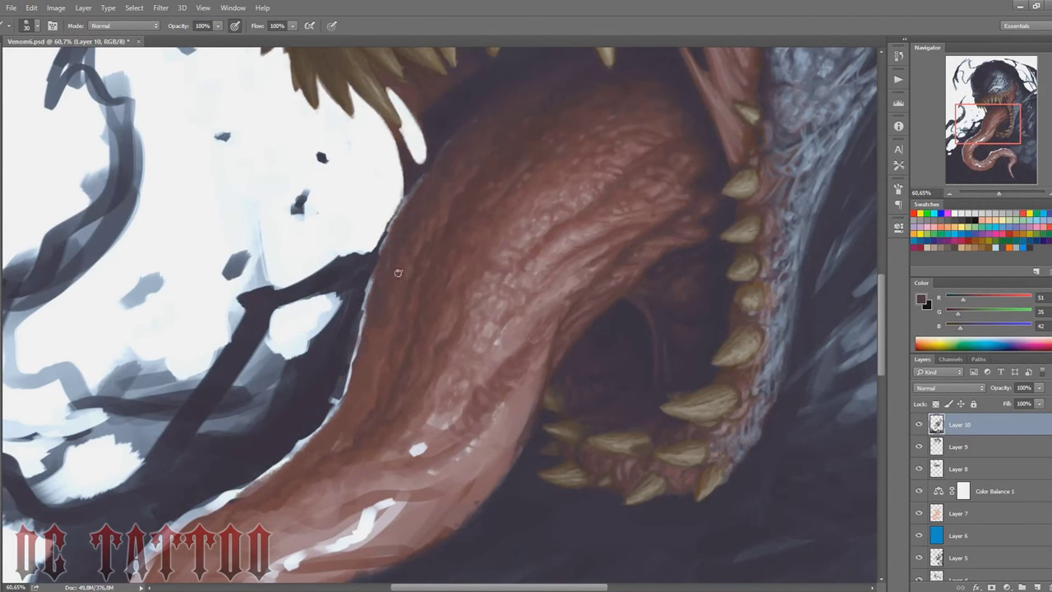
pyautogui.keyDown('alt'); pyautogui.click(380, 365); pyautogui.keyUp('alt')
pyautogui.press('[')
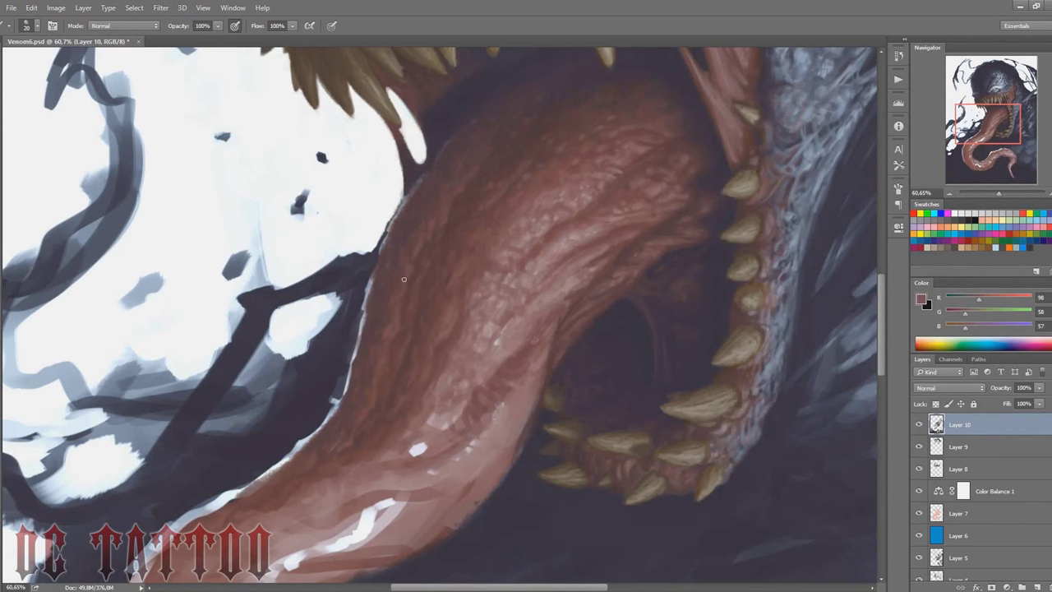
pyautogui.keyDown('alt'); pyautogui.click(375, 293); pyautogui.keyUp('alt')
pyautogui.press(']')
pyautogui.press(']')
pyautogui.press(']')
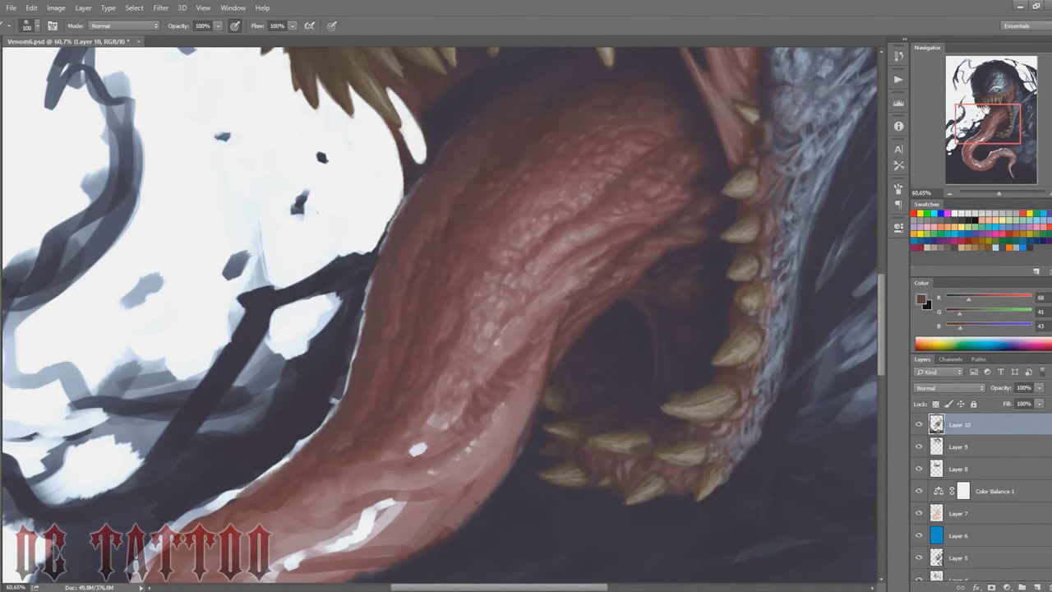
# Step: Sample brown and light pink tones and paint light strokes on the lower tongue
pyautogui.moveTo(502, 348); pyautogui.dragTo(564, 280)
pyautogui.press('[')
pyautogui.press('[')
pyautogui.press('[')
pyautogui.keyDown('alt'); pyautogui.click(596, 285); pyautogui.keyUp('alt')
pyautogui.keyDown('alt'); pyautogui.click(527, 408); pyautogui.keyUp('alt')
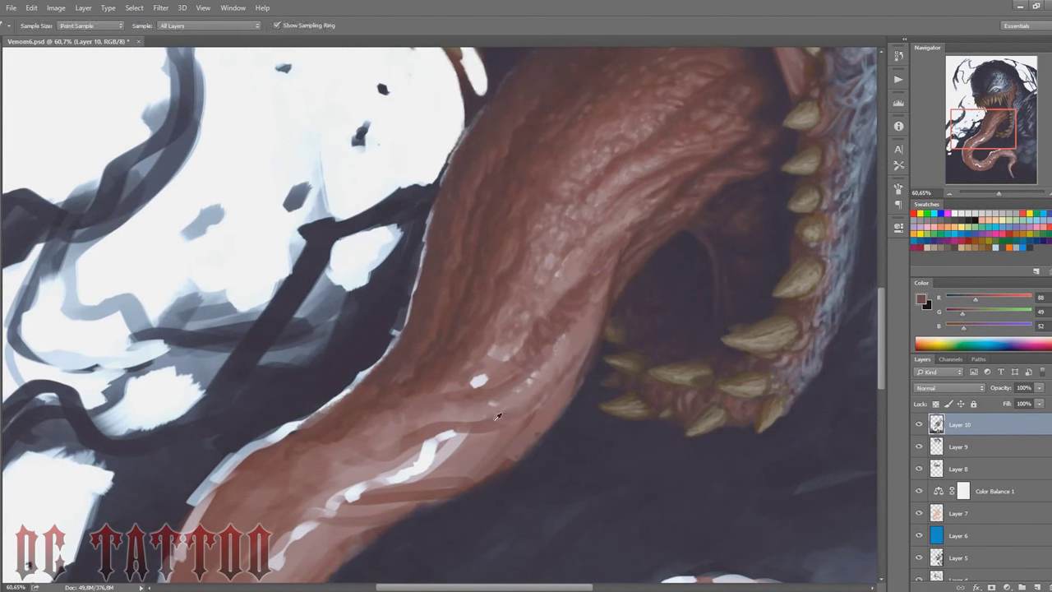
pyautogui.press(']')
pyautogui.press(']')
pyautogui.press(']')
pyautogui.keyDown('alt'); pyautogui.click(550, 241); pyautogui.keyUp('alt')
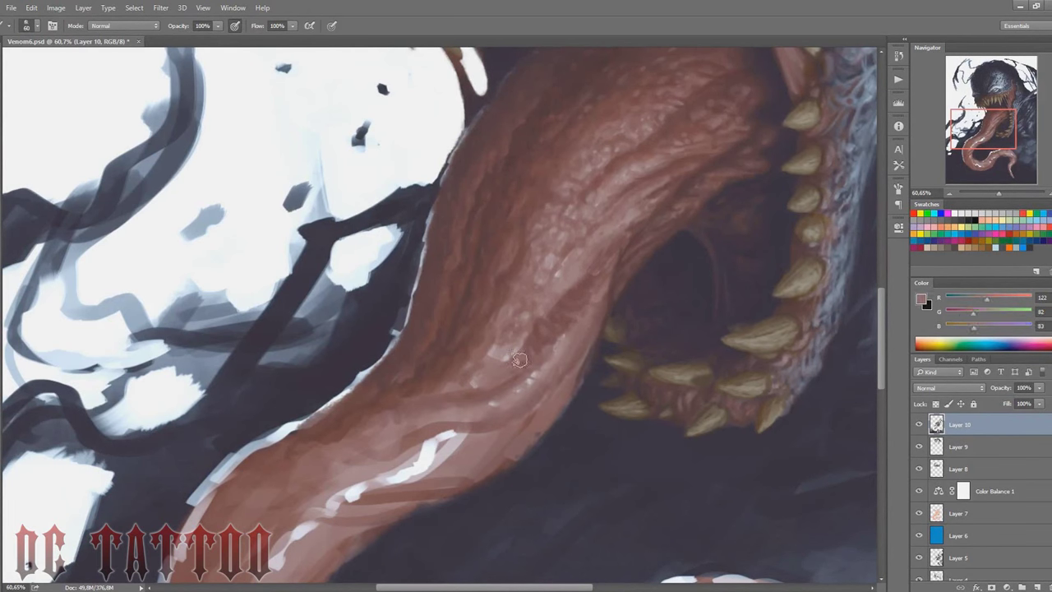
pyautogui.moveTo(522, 345); pyautogui.dragTo(464, 385)
# Step: Sample darker red-brown and paler pink tones, fine-tuning the brush size
pyautogui.press('[')
pyautogui.press('[')
pyautogui.press('[')
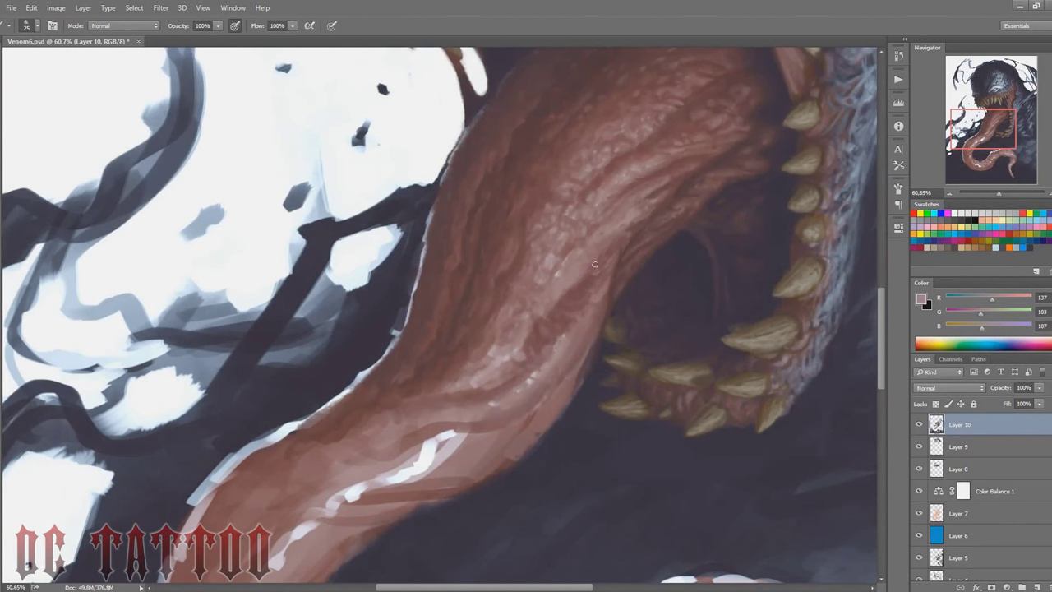
pyautogui.keyDown('alt'); pyautogui.click(592, 286); pyautogui.keyUp('alt')
pyautogui.press(']')
pyautogui.keyDown('alt'); pyautogui.click(586, 327); pyautogui.keyUp('alt')
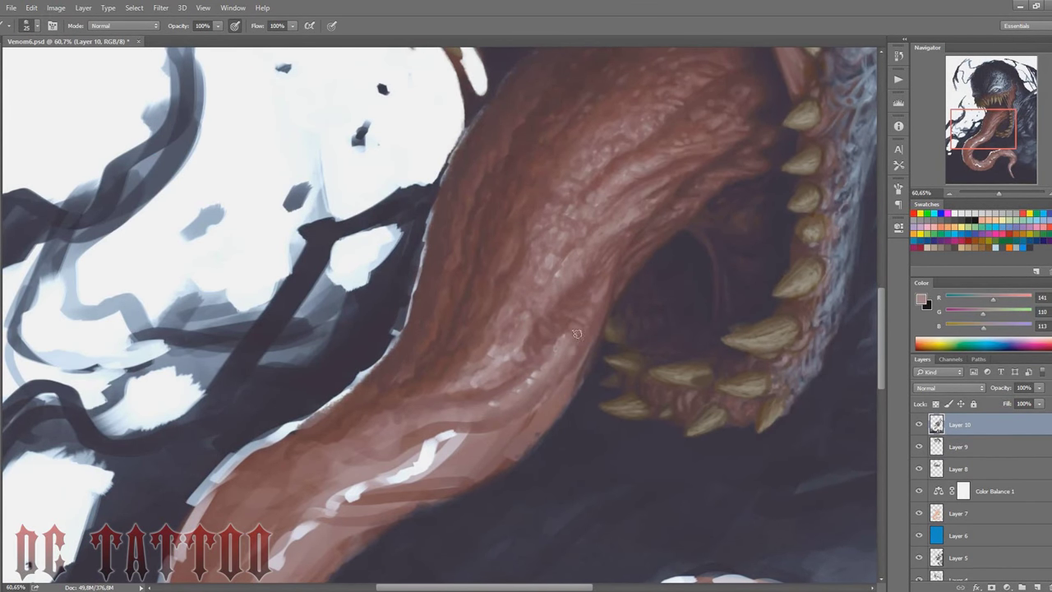
pyautogui.keyDown('alt'); pyautogui.click(529, 377); pyautogui.keyUp('alt')
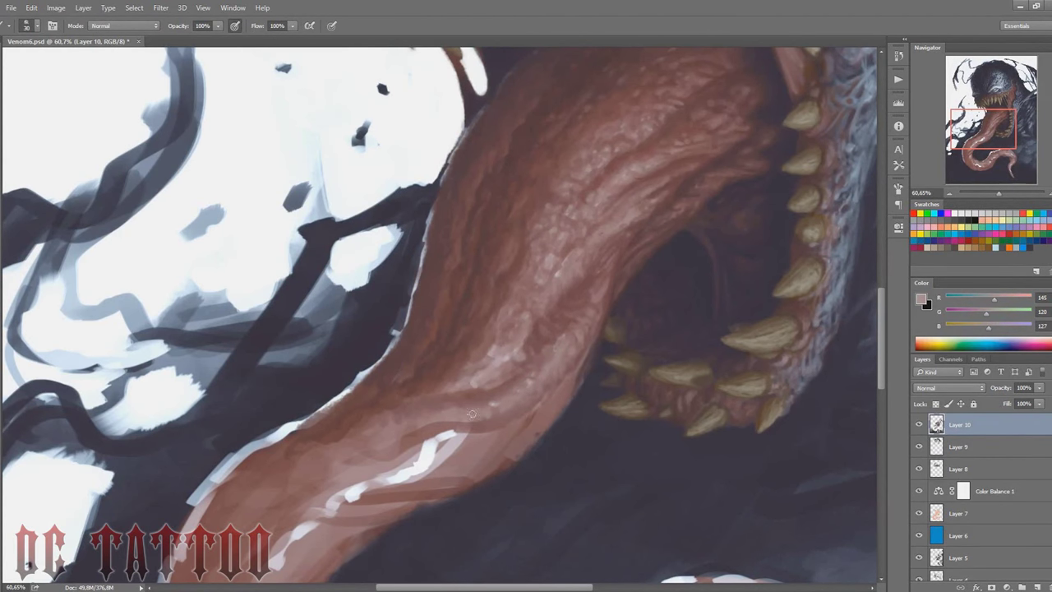
# Step: Shift the view along the tongue, sampling light pinks and deep shadow browns
pyautogui.keyDown('alt'); pyautogui.click(517, 376); pyautogui.keyUp('alt')
pyautogui.moveTo(517, 375); pyautogui.dragTo(574, 318)
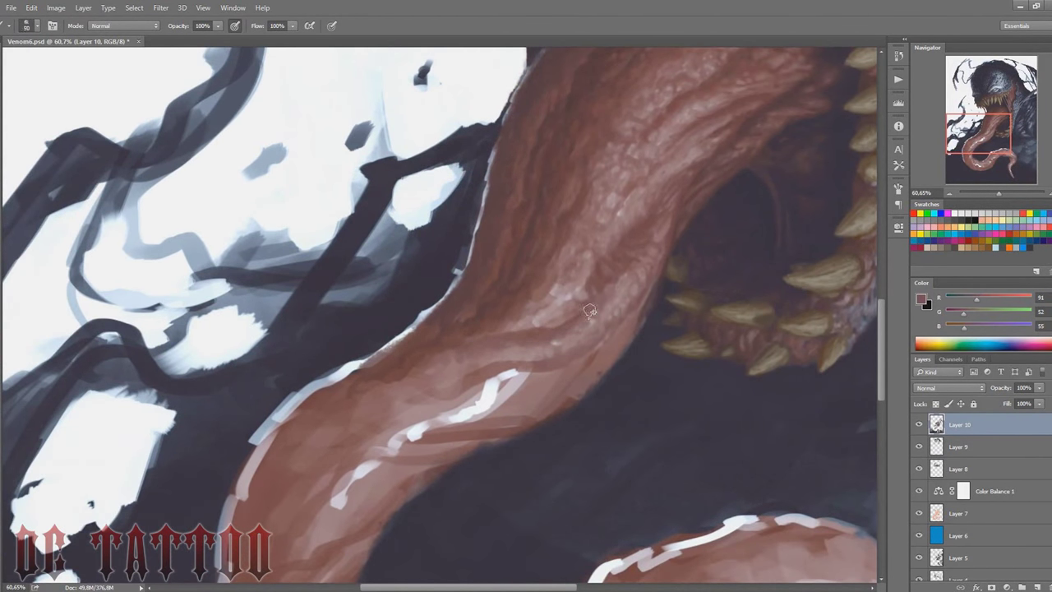
pyautogui.press(']')
pyautogui.keyDown('alt'); pyautogui.click(586, 270); pyautogui.keyUp('alt')
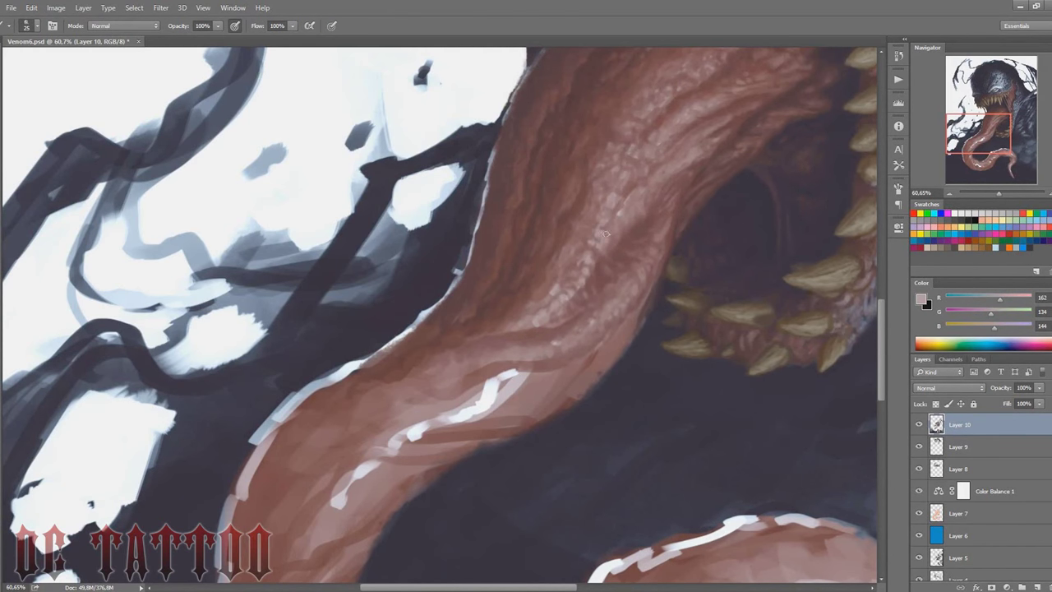
pyautogui.keyDown('alt'); pyautogui.click(530, 305); pyautogui.keyUp('alt')
pyautogui.scroll(-2, 440, 320)
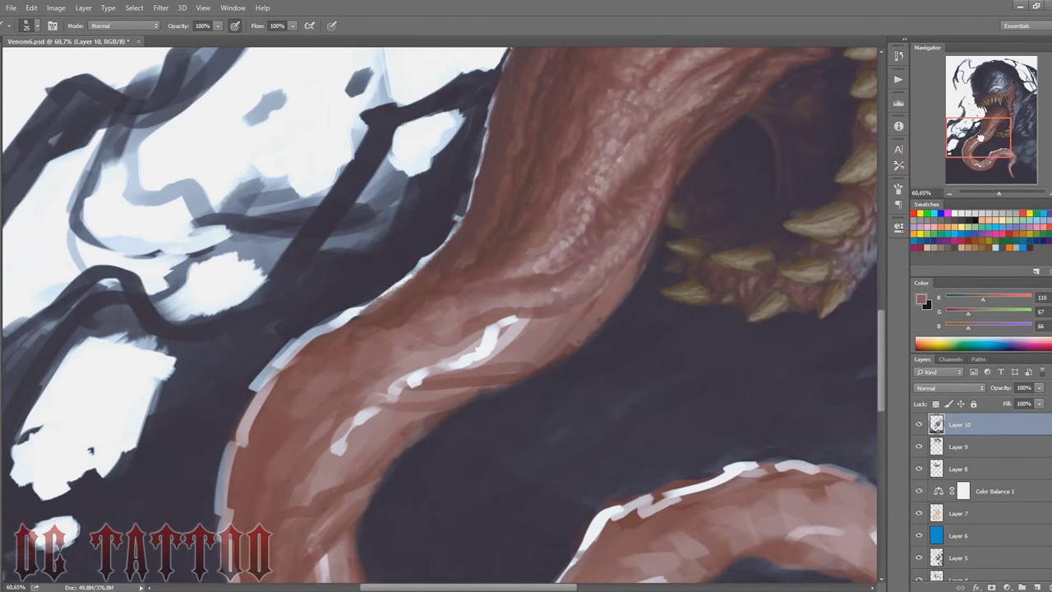
pyautogui.keyDown('alt'); pyautogui.click(451, 300); pyautogui.keyUp('alt')
pyautogui.keyDown('alt'); pyautogui.click(415, 294); pyautogui.keyUp('alt')
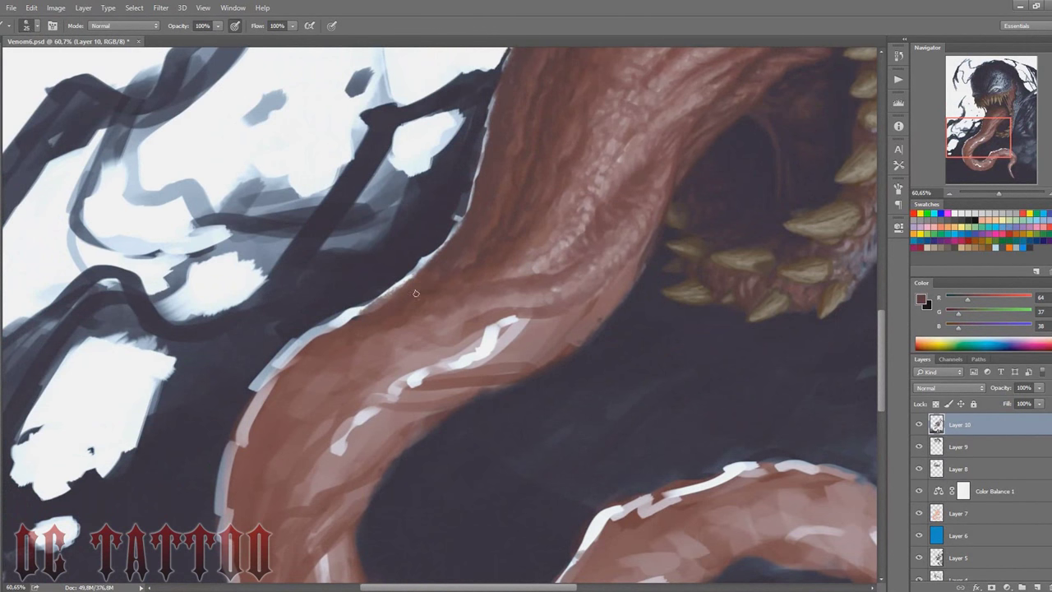
# Step: Sample more pink-brown tones, enlarge the brush, and save the document
pyautogui.keyDown('alt'); pyautogui.click(481, 294); pyautogui.keyUp('alt')
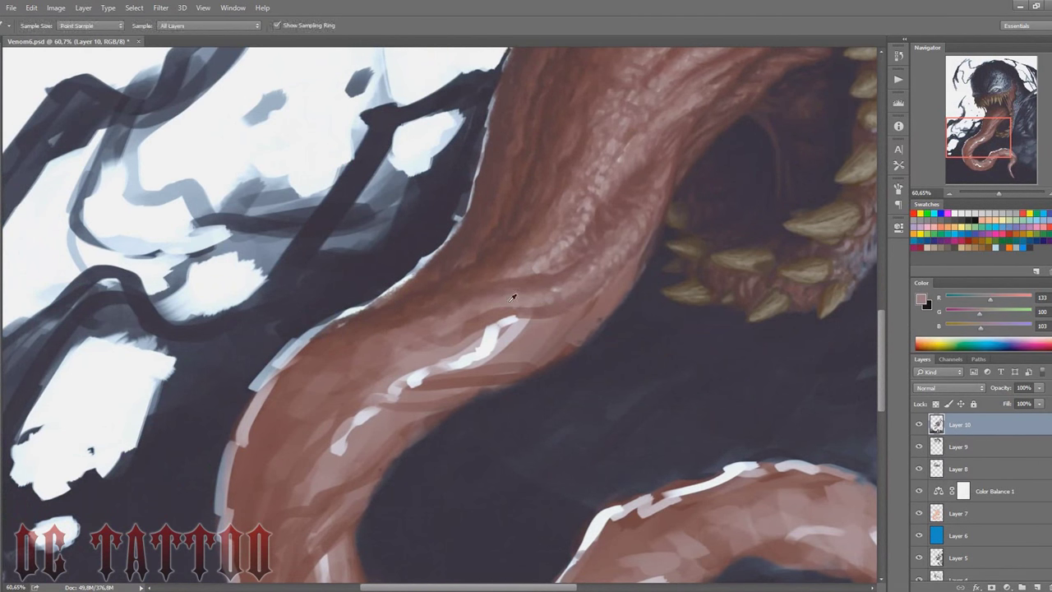
pyautogui.keyDown('alt'); pyautogui.click(586, 295); pyautogui.keyUp('alt')
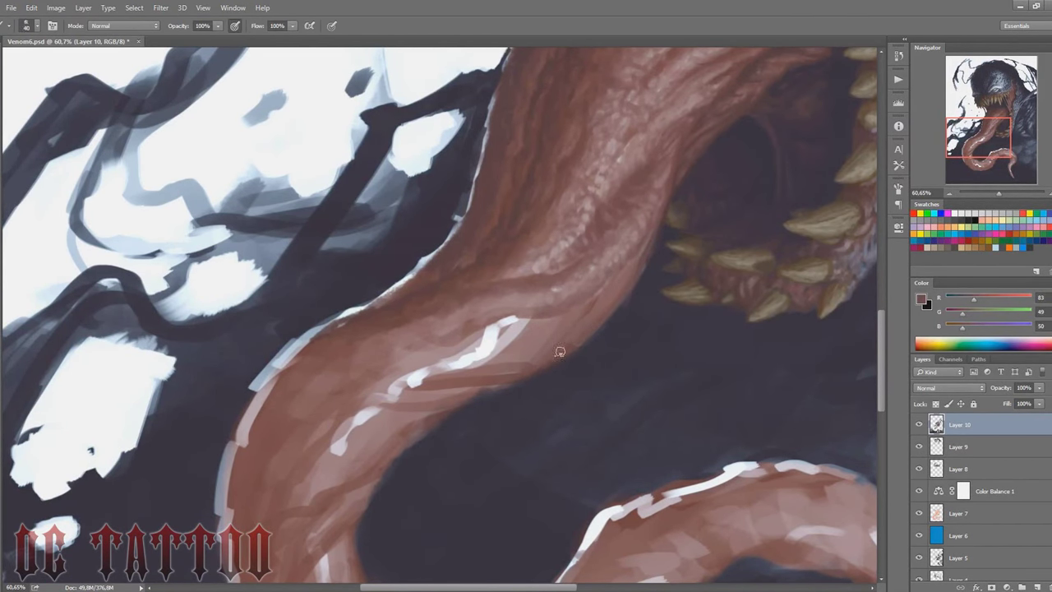
pyautogui.keyDown('alt'); pyautogui.click(510, 316); pyautogui.keyUp('alt')
pyautogui.press(']')
pyautogui.press(']')
pyautogui.press(']')
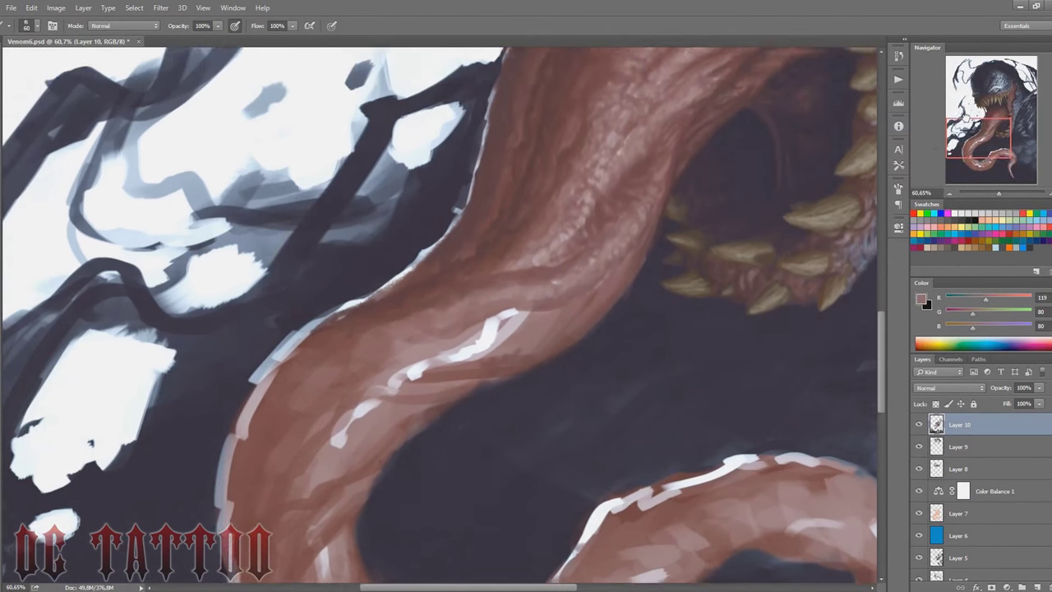
pyautogui.scroll(-1, 601, 327)
pyautogui.hotkey('ctrl', 's')
pyautogui.moveTo(601, 327); pyautogui.dragTo(505, 248)
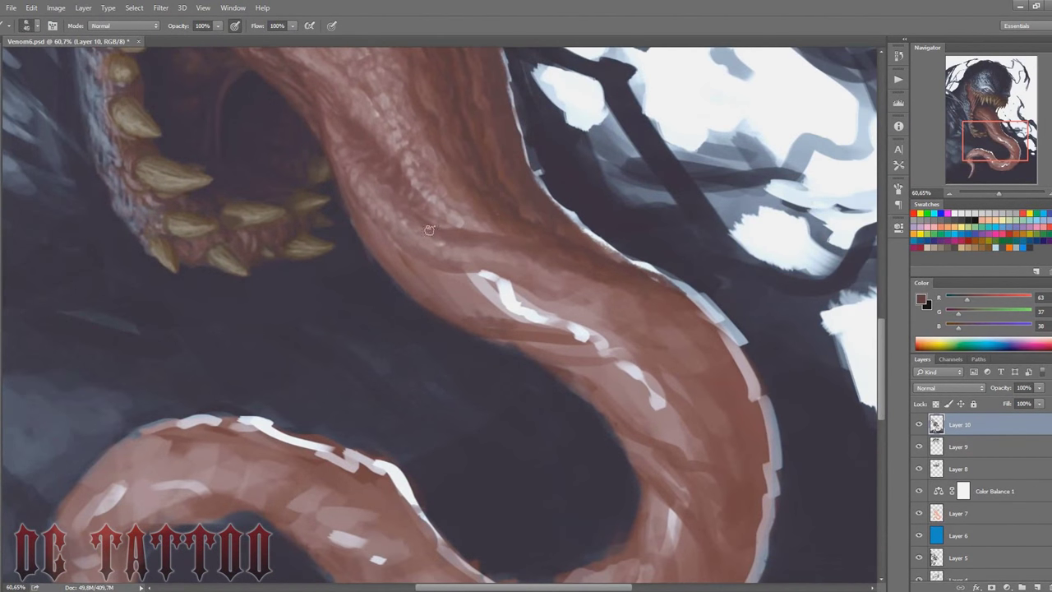
# Step: Paint brown-pink and dark red-brown strokes over the white tongue highlights
pyautogui.keyDown('alt'); pyautogui.click(505, 249); pyautogui.keyUp('alt')
pyautogui.press(']')
pyautogui.press(']')
pyautogui.press(']')
pyautogui.moveTo(480, 284); pyautogui.dragTo(608, 341)
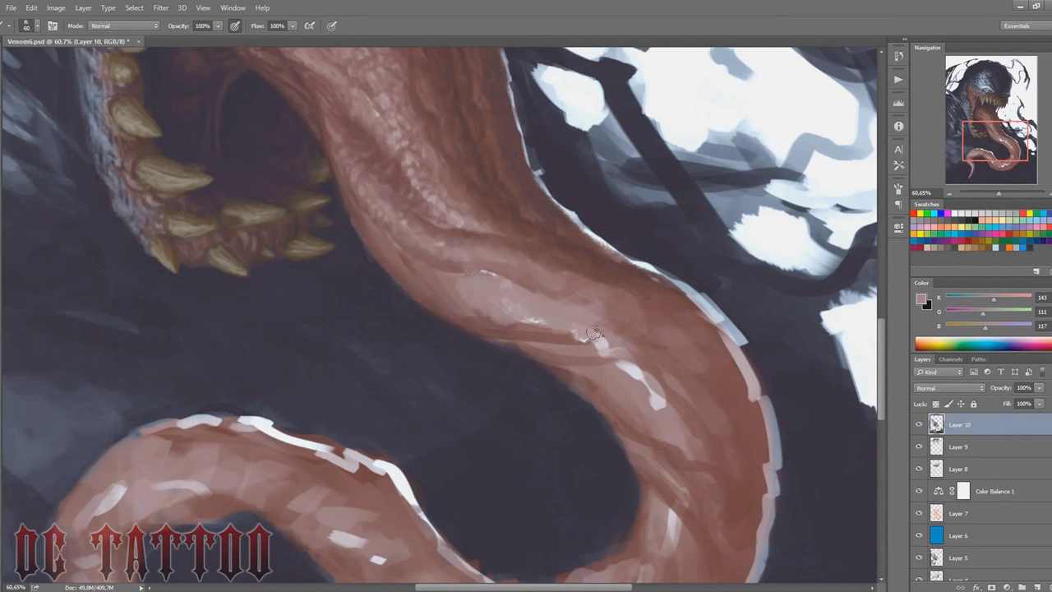
pyautogui.keyDown('alt'); pyautogui.click(460, 247); pyautogui.keyUp('alt')
pyautogui.moveTo(481, 313)
pyautogui.mouseDown()
pyautogui.moveTo(576, 329)
pyautogui.moveTo(641, 358)
pyautogui.mouseUp()
# Step: Darken the tongue's right edge with a deeper shadow colour and stroke the mid-tongue
pyautogui.keyDown('alt'); pyautogui.click(532, 214); pyautogui.keyUp('alt')
pyautogui.moveTo(558, 256)
pyautogui.mouseDown()
pyautogui.moveTo(699, 320)
pyautogui.moveTo(743, 370)
pyautogui.mouseUp()
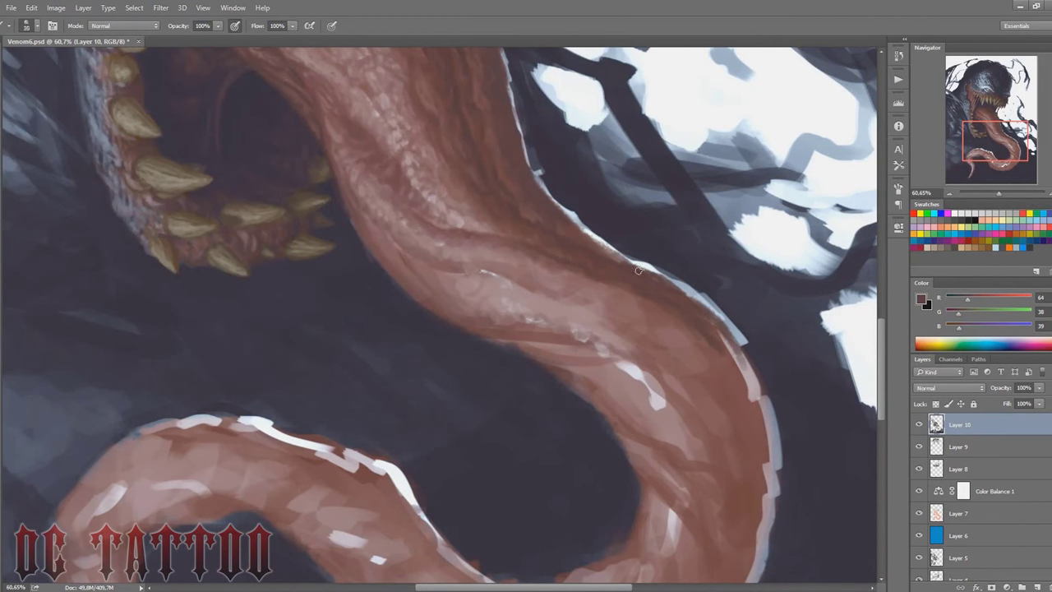
pyautogui.moveTo(575, 222); pyautogui.dragTo(629, 263)
pyautogui.moveTo(694, 312); pyautogui.dragTo(756, 382)
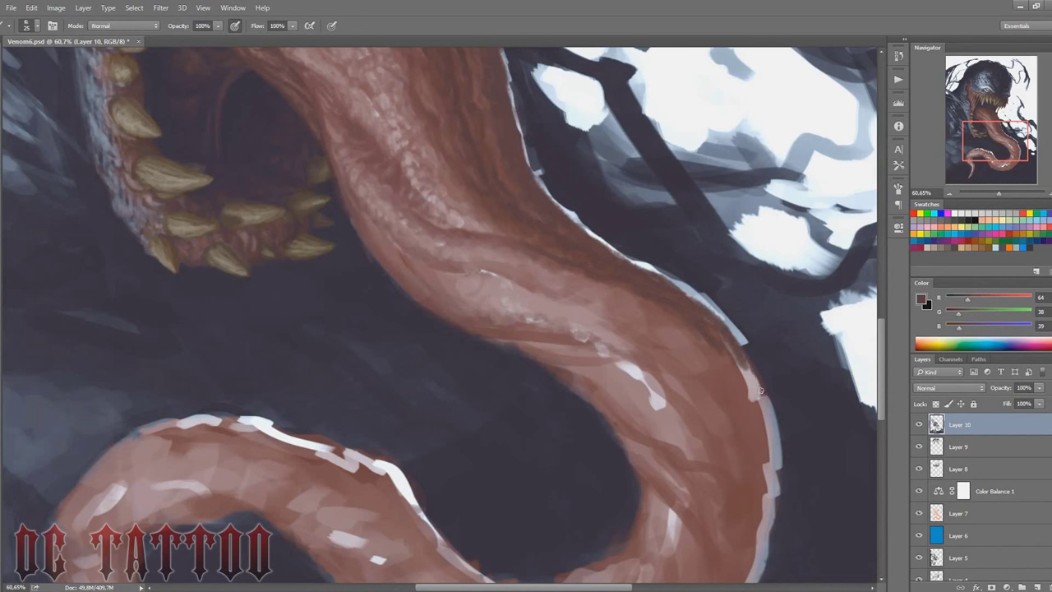
# Step: Add light pink strokes on the mid-tongue and darker strokes along its upper edge
pyautogui.keyDown('alt'); pyautogui.click(512, 299); pyautogui.keyUp('alt')
pyautogui.moveTo(423, 263); pyautogui.dragTo(534, 280)
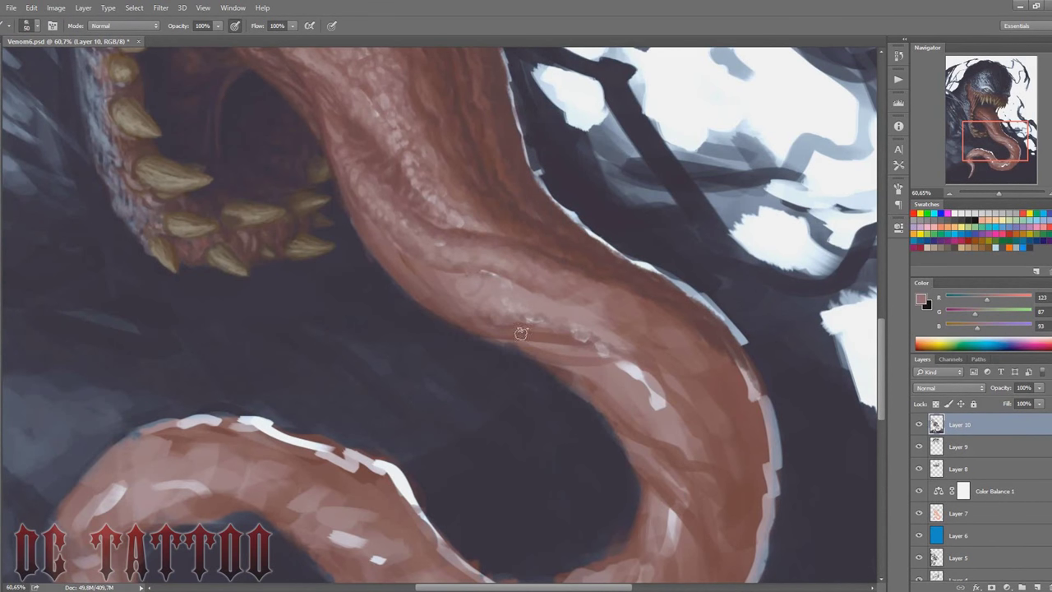
pyautogui.keyDown('alt'); pyautogui.click(511, 301); pyautogui.keyUp('alt')
pyautogui.keyDown('alt'); pyautogui.click(568, 252); pyautogui.keyUp('alt')
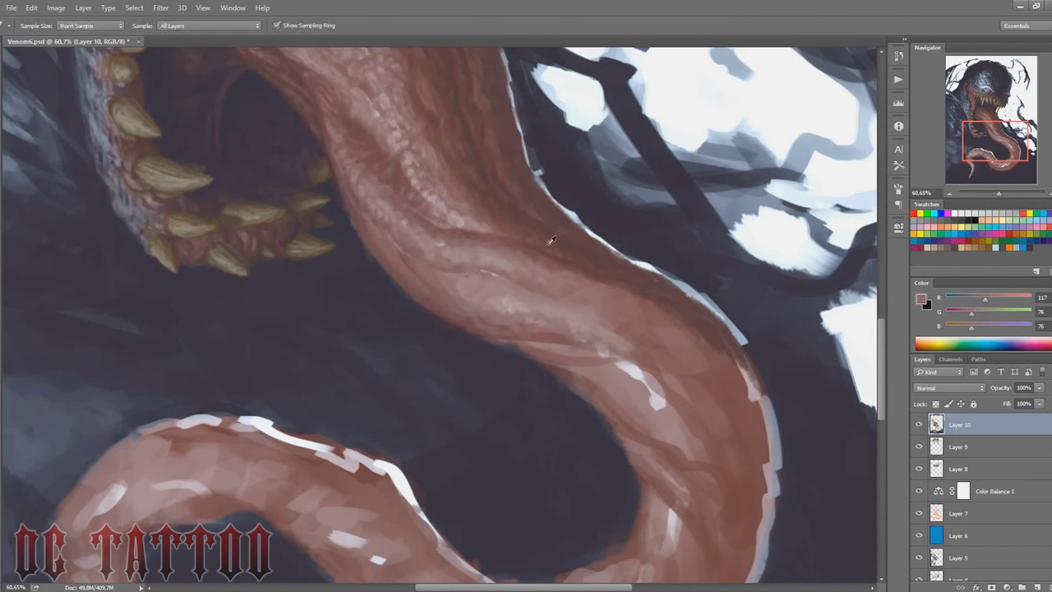
pyautogui.press('[')
pyautogui.keyDown('alt'); pyautogui.click(558, 267); pyautogui.keyUp('alt')
pyautogui.moveTo(559, 267)
pyautogui.mouseDown()
pyautogui.moveTo(673, 322)
pyautogui.moveTo(503, 258)
pyautogui.mouseUp()
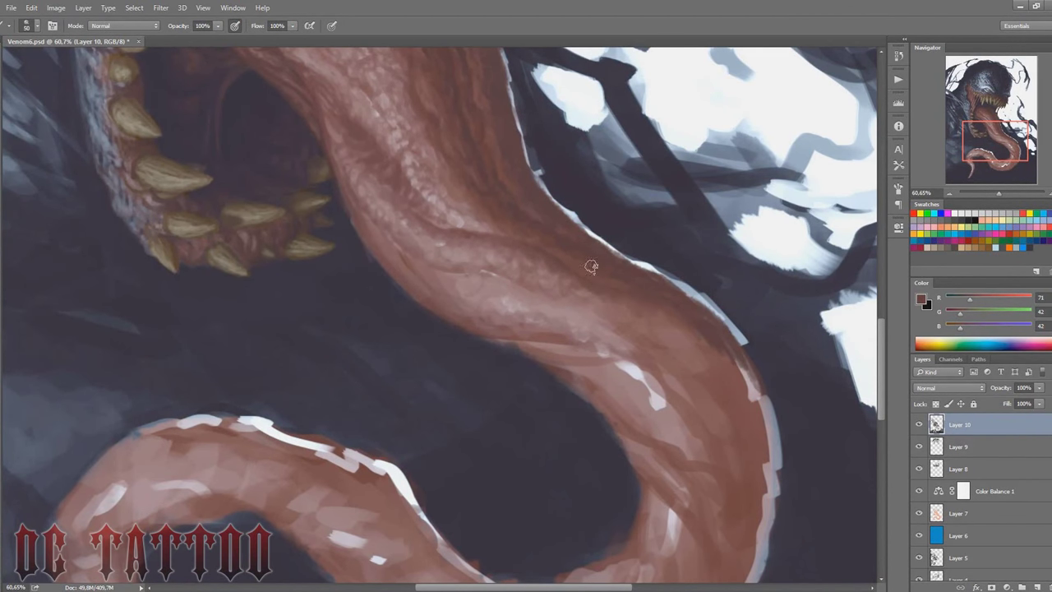
# Step: Sample pinks, red-browns and the dark mouth colour while shrinking the brush
pyautogui.keyDown('alt'); pyautogui.click(504, 264); pyautogui.keyUp('alt')
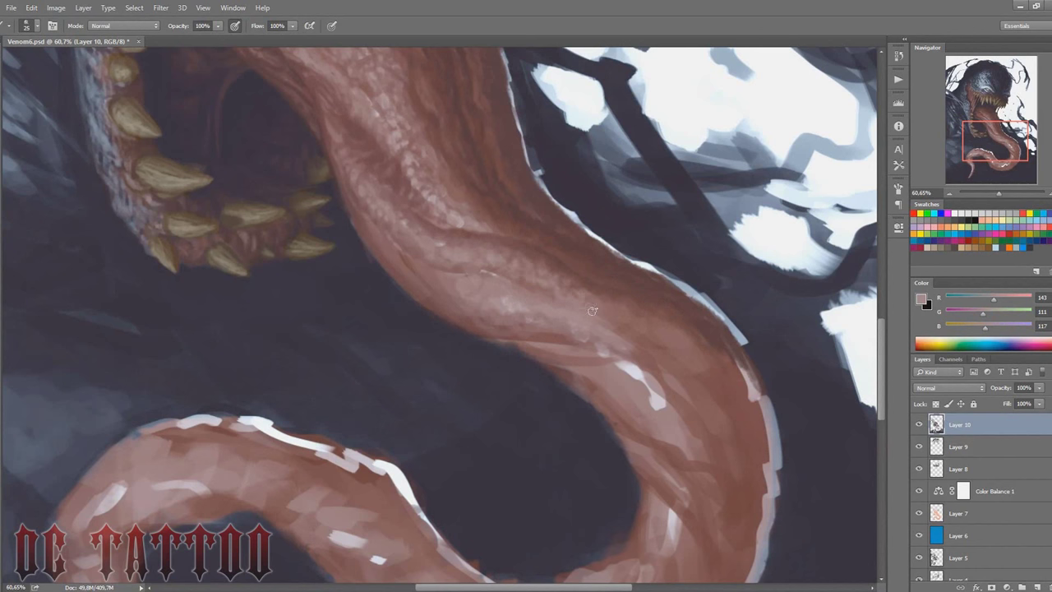
pyautogui.keyDown('alt'); pyautogui.click(649, 342); pyautogui.keyUp('alt')
pyautogui.press(']')
pyautogui.keyDown('alt'); pyautogui.click(483, 299); pyautogui.keyUp('alt')
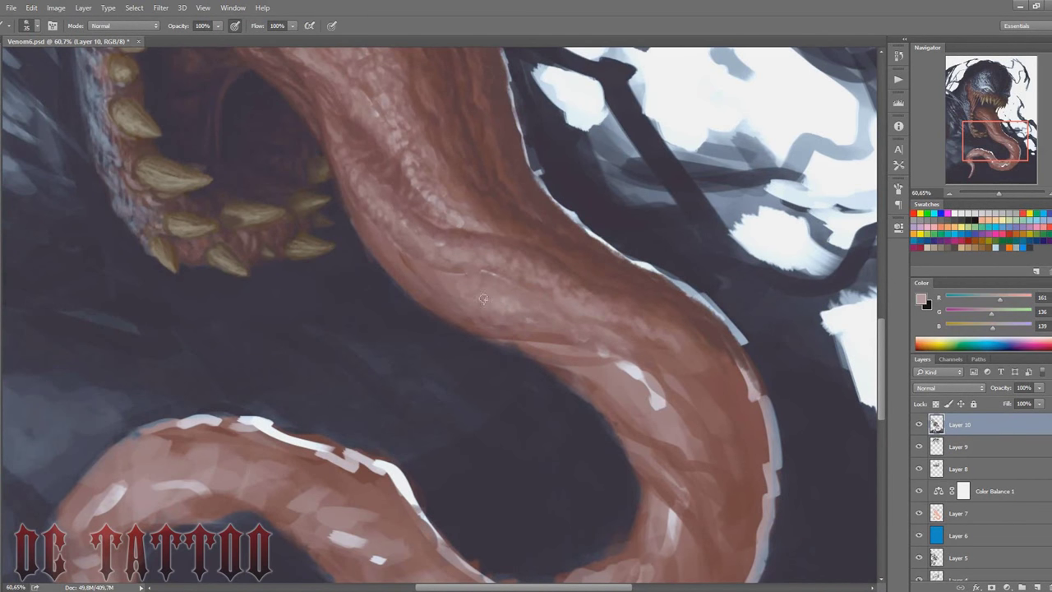
pyautogui.keyDown('alt'); pyautogui.click(373, 210); pyautogui.keyUp('alt')
pyautogui.keyDown('alt'); pyautogui.click(379, 274); pyautogui.keyUp('alt')
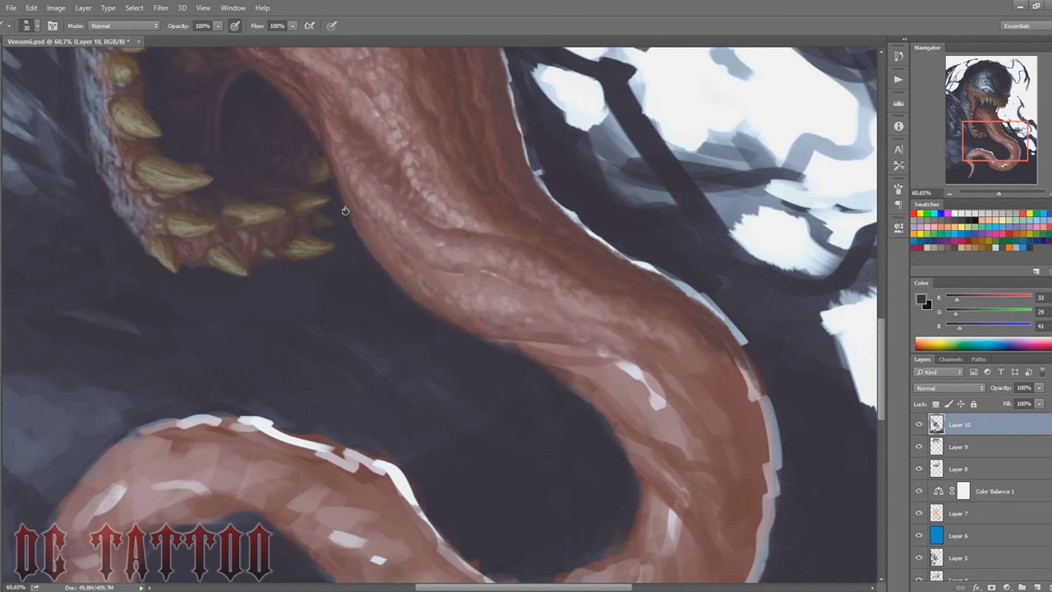
pyautogui.press('[')
pyautogui.keyDown('alt'); pyautogui.click(348, 205); pyautogui.keyUp('alt')
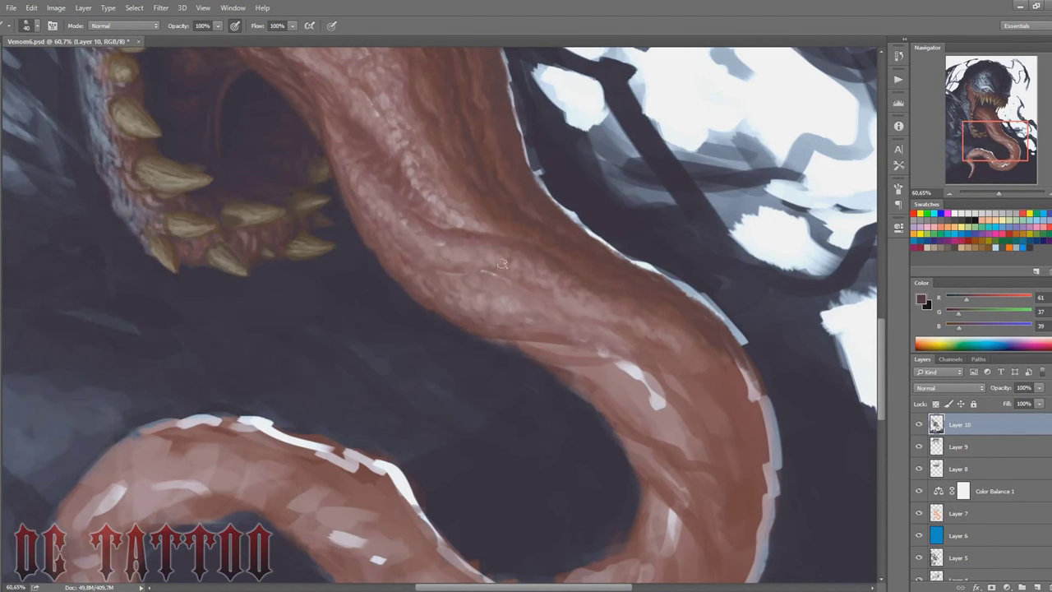
pyautogui.press('[')
# Step: Paint a darker brown stroke on the tongue's right side, then pan to its lower curve
pyautogui.keyDown('alt'); pyautogui.click(496, 305); pyautogui.keyUp('alt')
pyautogui.press('[')
pyautogui.press('[')
pyautogui.press('[')
pyautogui.keyDown('alt'); pyautogui.click(624, 98); pyautogui.keyUp('alt')
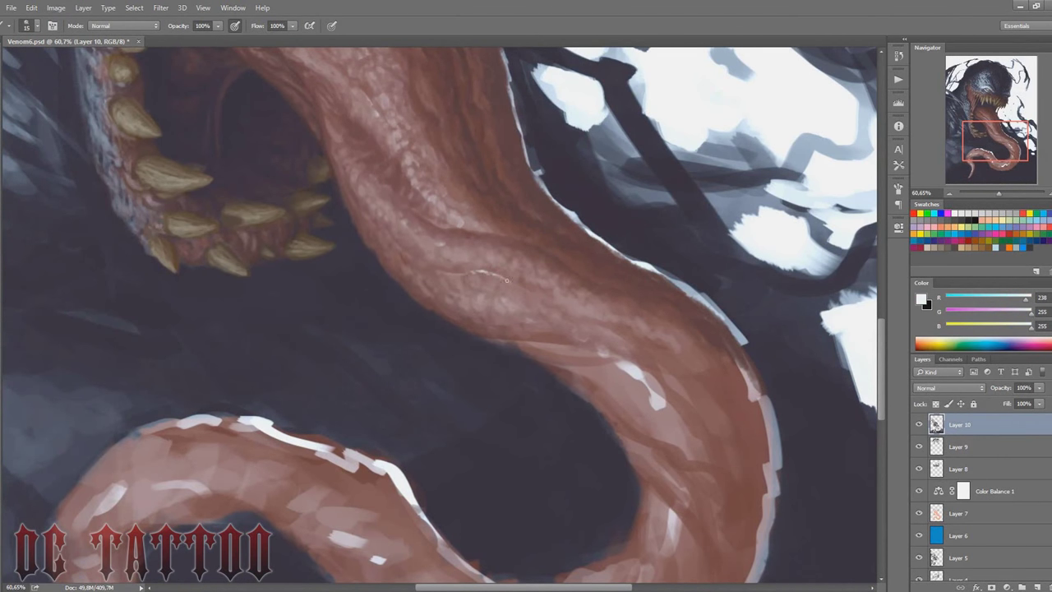
pyautogui.keyDown('alt'); pyautogui.click(600, 293); pyautogui.keyUp('alt')
pyautogui.keyDown('alt'); pyautogui.click(641, 307); pyautogui.keyUp('alt')
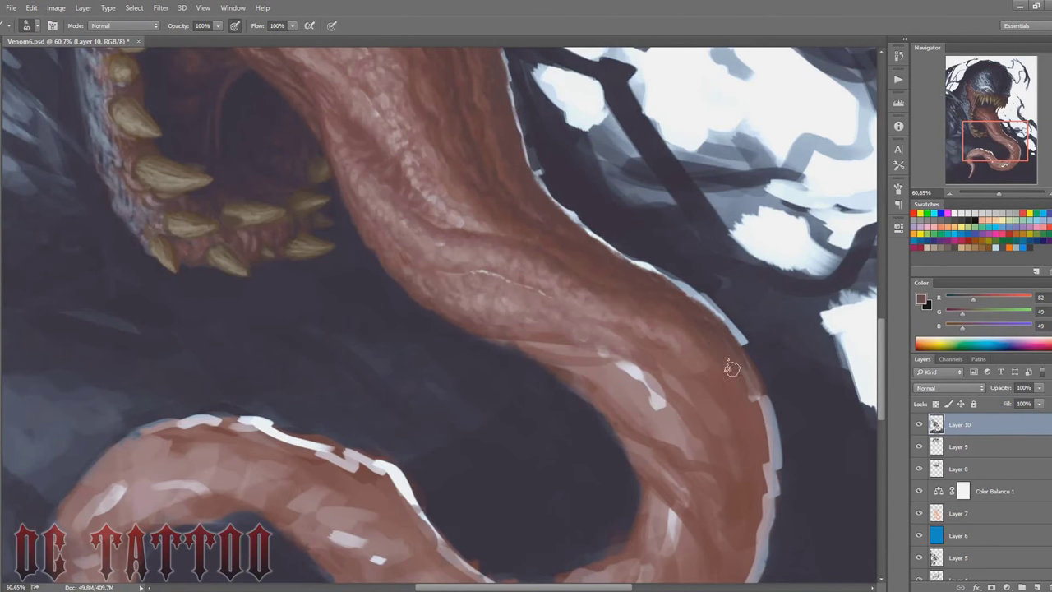
pyautogui.press(']')
pyautogui.press(']')
pyautogui.press(']')
pyautogui.press(']')
pyautogui.moveTo(582, 316); pyautogui.dragTo(622, 318)
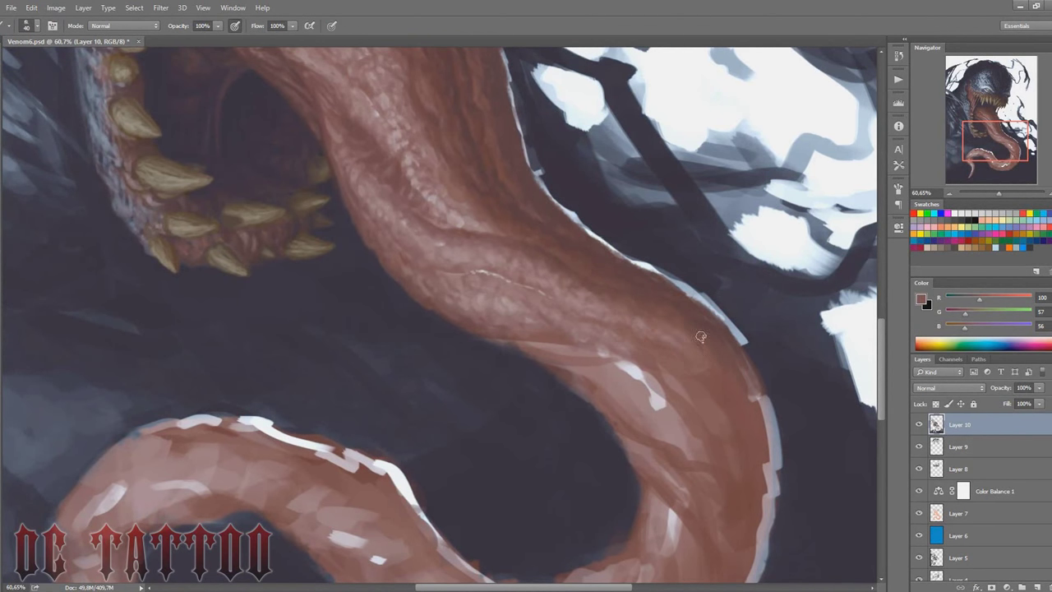
pyautogui.moveTo(616, 243); pyautogui.dragTo(500, 198)
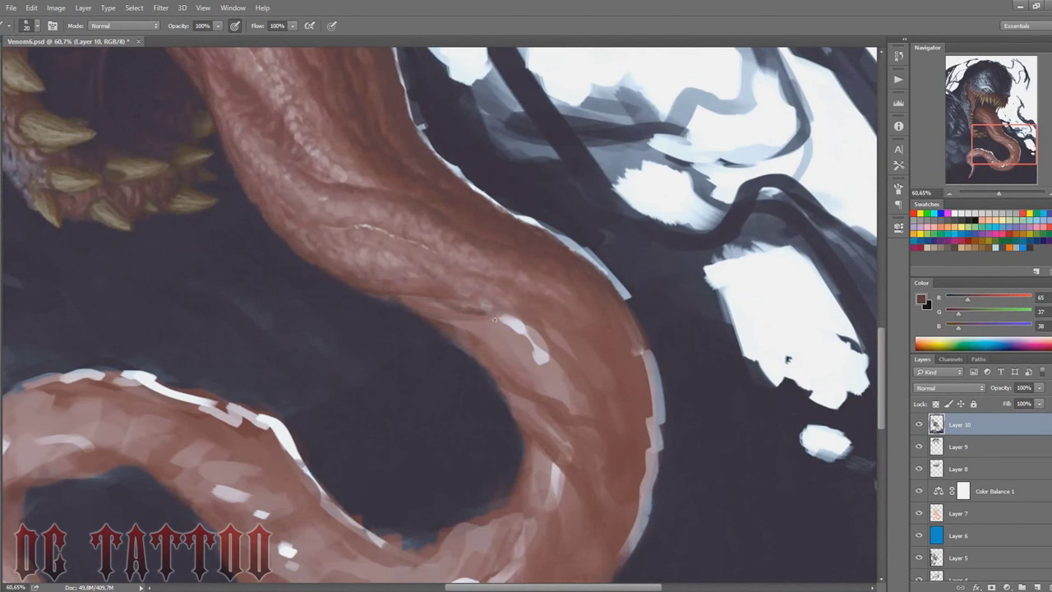
# Step: Sample red-brown tongue tones and paint over the white highlight at the tongue's centre
pyautogui.press('i')
pyautogui.click(513, 316)
pyautogui.press('b')
pyautogui.keyDown('alt'); pyautogui.click(503, 314); pyautogui.keyUp('alt')
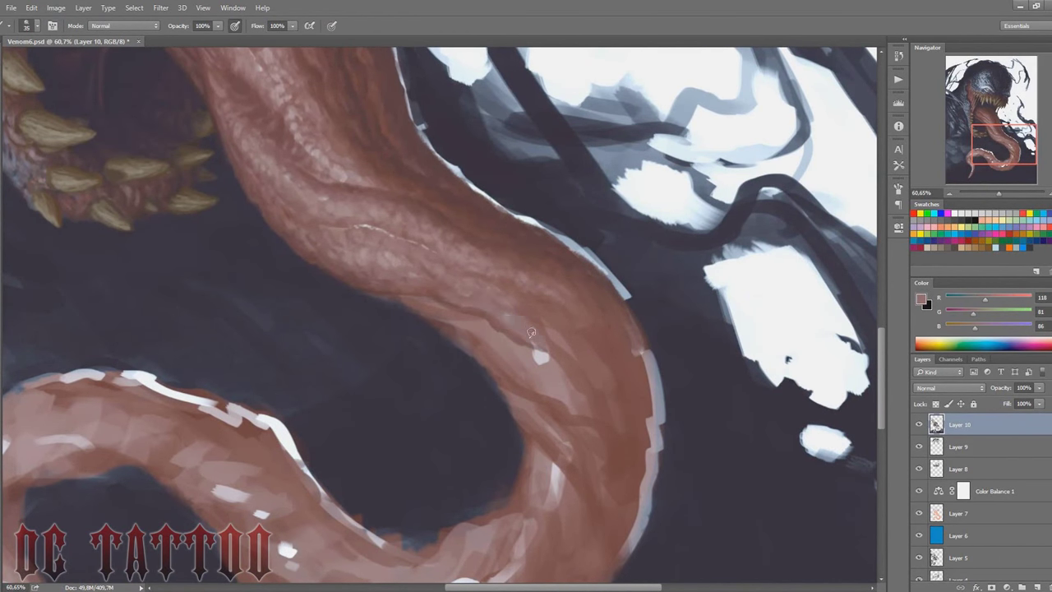
pyautogui.moveTo(501, 314)
pyautogui.mouseDown()
pyautogui.moveTo(539, 340)
pyautogui.moveTo(546, 362)
pyautogui.mouseUp()
pyautogui.keyDown('alt'); pyautogui.click(499, 314); pyautogui.keyUp('alt')
pyautogui.keyDown('alt'); pyautogui.click(545, 341); pyautogui.keyUp('alt')
# Step: Repaint the tongue's shading with a larger brush and darken its right edge with deep brown
pyautogui.keyDown('alt'); pyautogui.click(549, 320); pyautogui.keyUp('alt')
pyautogui.press(']')
pyautogui.moveTo(549, 320); pyautogui.dragTo(649, 382)
pyautogui.keyDown('alt'); pyautogui.click(622, 367); pyautogui.keyUp('alt')
pyautogui.keyDown('alt'); pyautogui.click(612, 302); pyautogui.keyUp('alt')
pyautogui.keyDown('alt'); pyautogui.click(616, 301); pyautogui.keyUp('alt')
pyautogui.moveTo(637, 345); pyautogui.dragTo(655, 419)
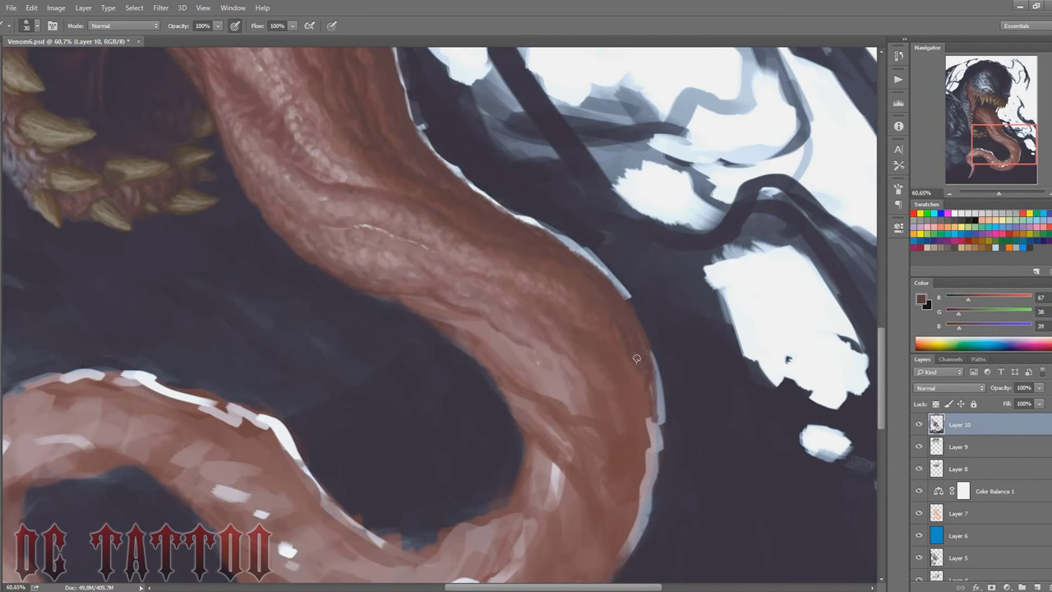
pyautogui.keyDown('alt'); pyautogui.click(607, 355); pyautogui.keyUp('alt')
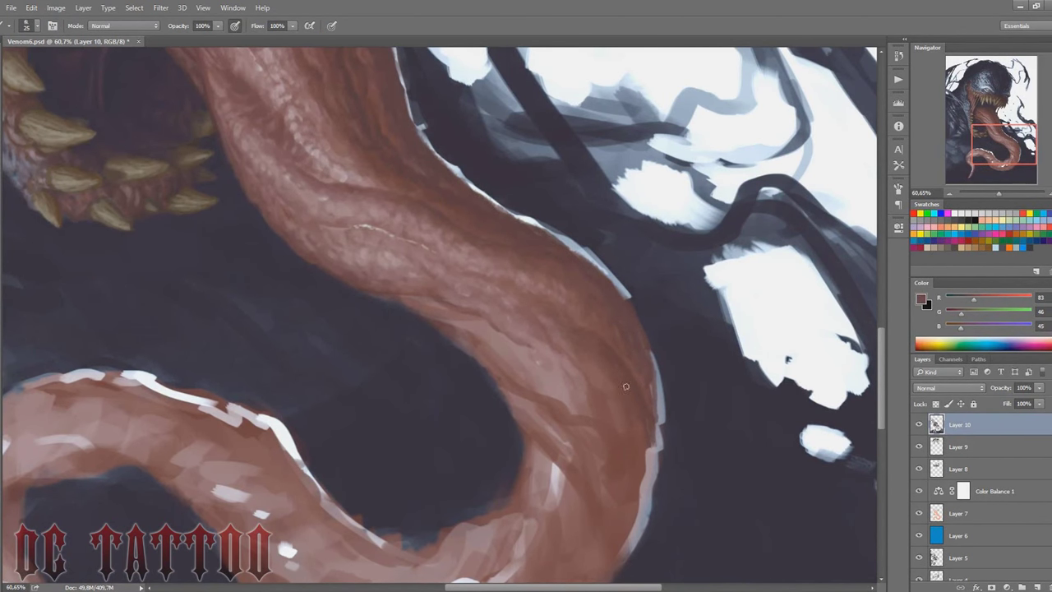
pyautogui.moveTo(655, 464); pyautogui.dragTo(654, 369)
pyautogui.moveTo(660, 423); pyautogui.dragTo(632, 309)
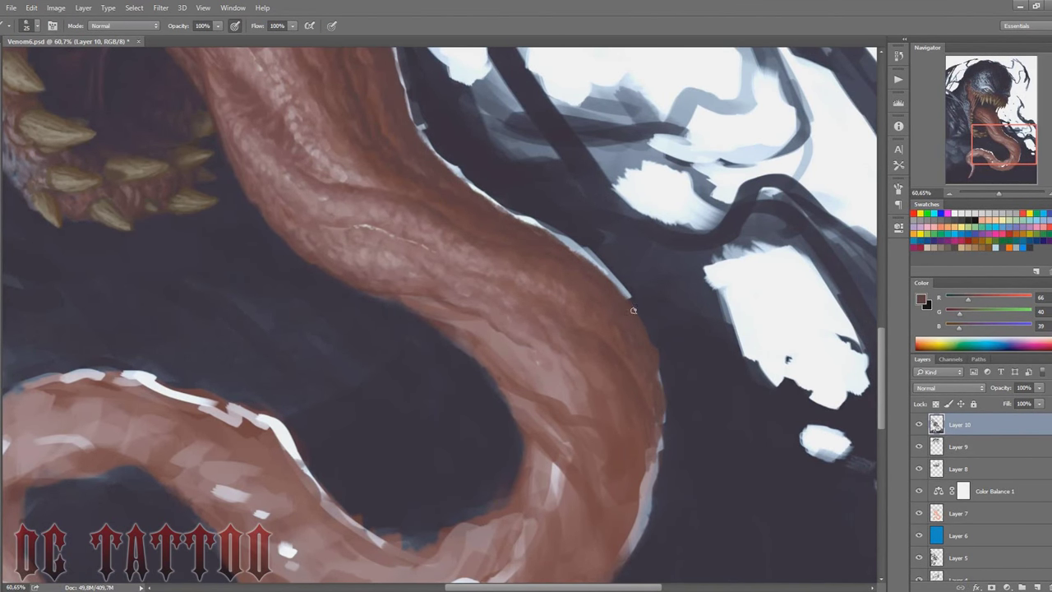
# Step: Blend the tongue's scaly texture with broad soft strokes using an enlarged brush
pyautogui.press(']')
pyautogui.press(']')
pyautogui.press(']')
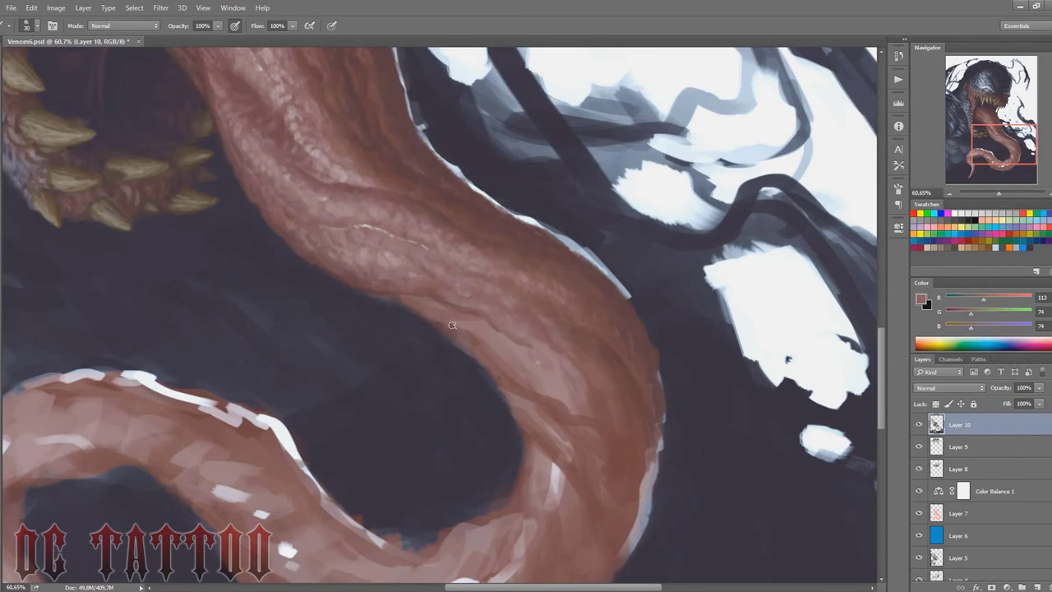
pyautogui.moveTo(448, 320)
pyautogui.mouseDown()
pyautogui.moveTo(518, 377)
pyautogui.moveTo(594, 415)
pyautogui.moveTo(538, 378)
pyautogui.moveTo(579, 386)
pyautogui.moveTo(568, 358)
pyautogui.mouseUp()
pyautogui.keyDown('alt'); pyautogui.click(579, 365); pyautogui.keyUp('alt')
pyautogui.press('[')
pyautogui.press('[')
pyautogui.press('[')
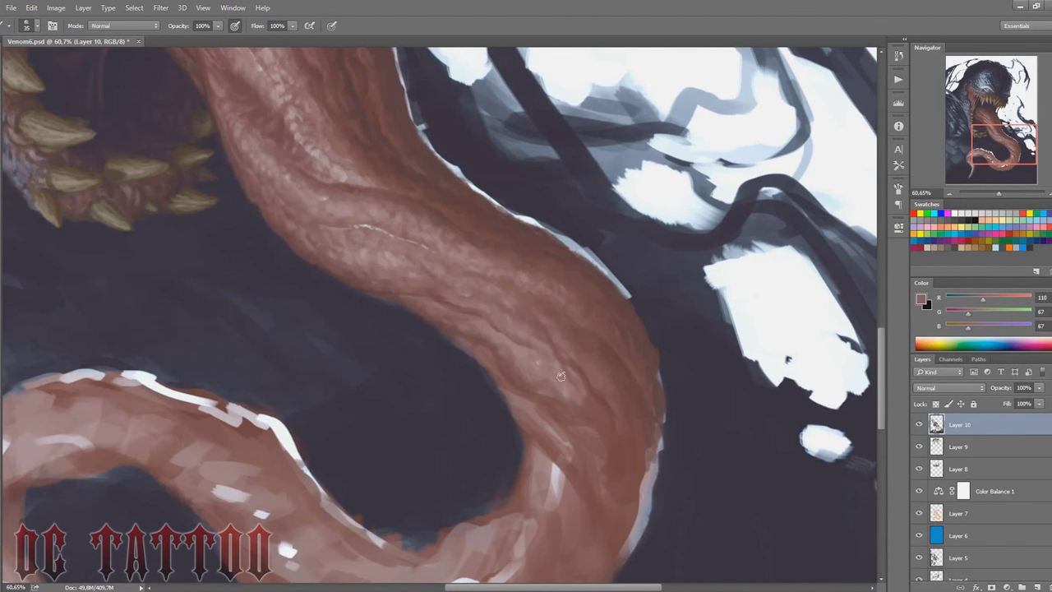
# Step: Sample mid-brown, pink and dark background tones while adjusting the brush size
pyautogui.keyDown('alt'); pyautogui.click(462, 310); pyautogui.keyUp('alt')
pyautogui.keyDown('alt'); pyautogui.click(551, 342); pyautogui.keyUp('alt')
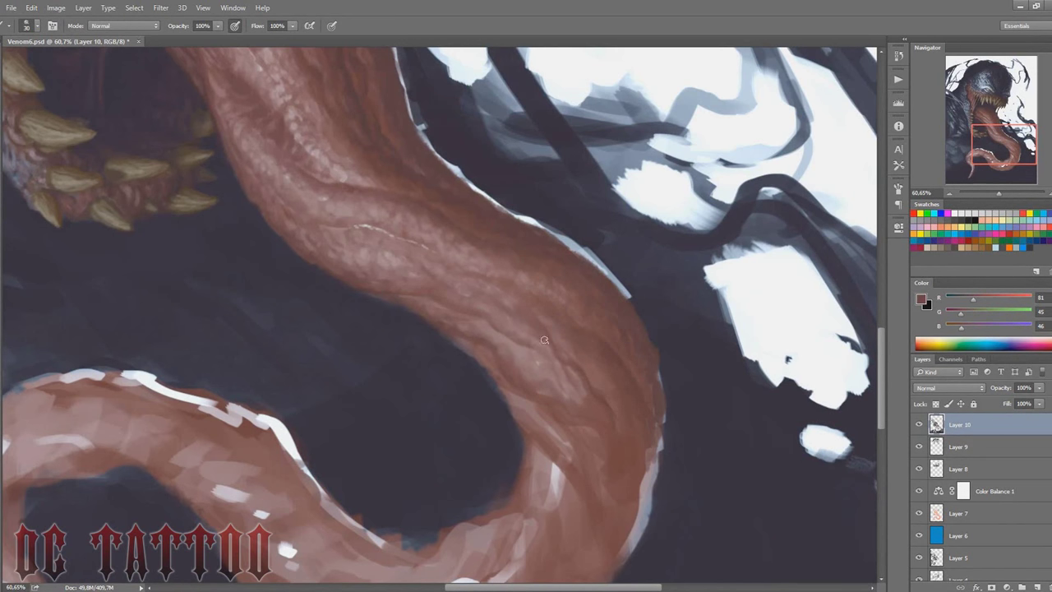
pyautogui.press('[')
pyautogui.keyDown('alt'); pyautogui.click(507, 301); pyautogui.keyUp('alt')
pyautogui.press('[')
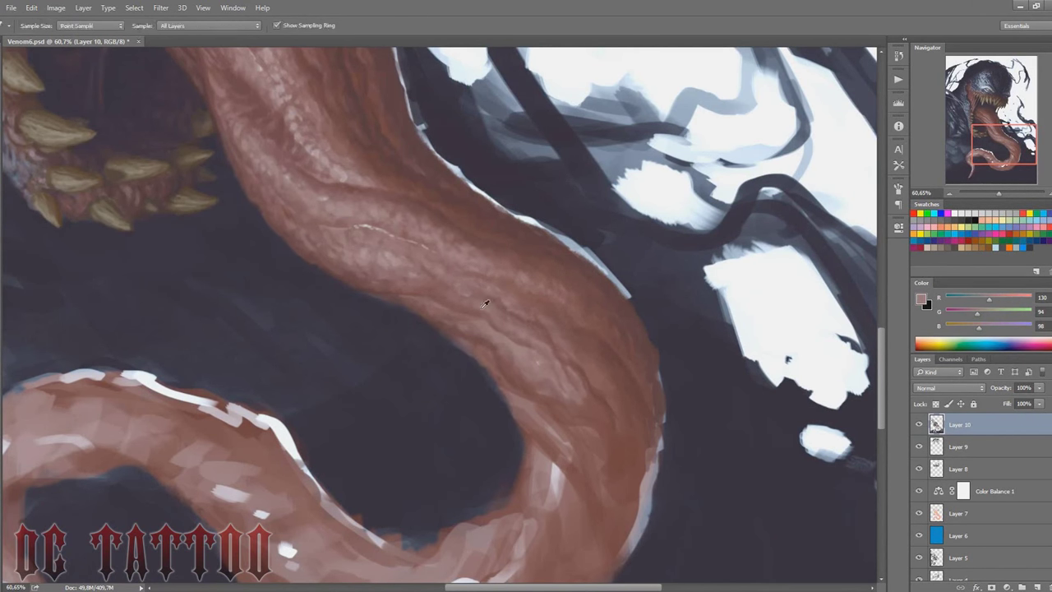
pyautogui.keyDown('alt'); pyautogui.click(435, 304); pyautogui.keyUp('alt')
pyautogui.press(']')
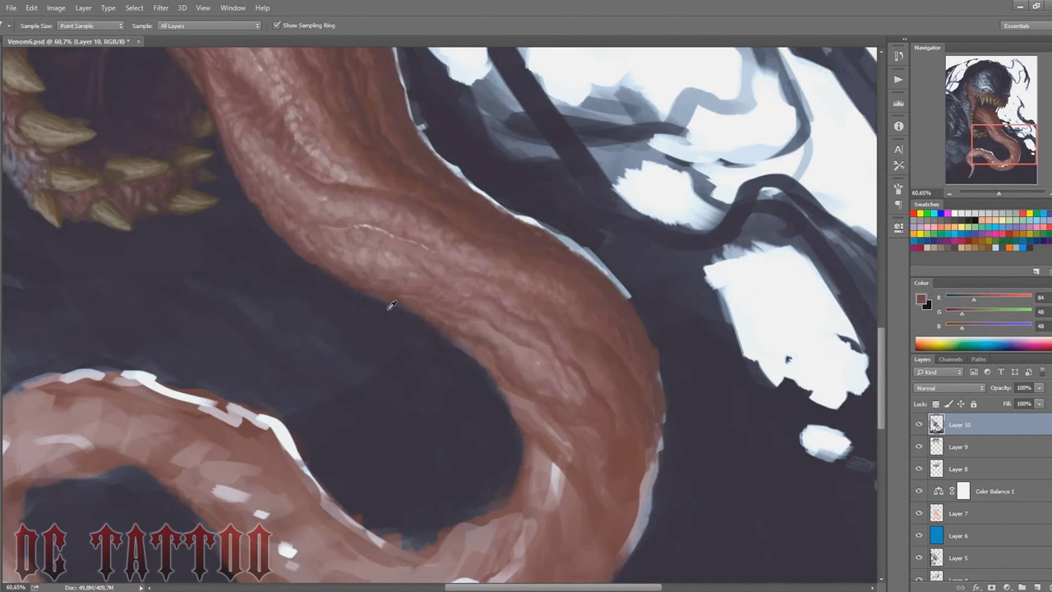
pyautogui.keyDown('alt'); pyautogui.click(455, 352); pyautogui.keyUp('alt')
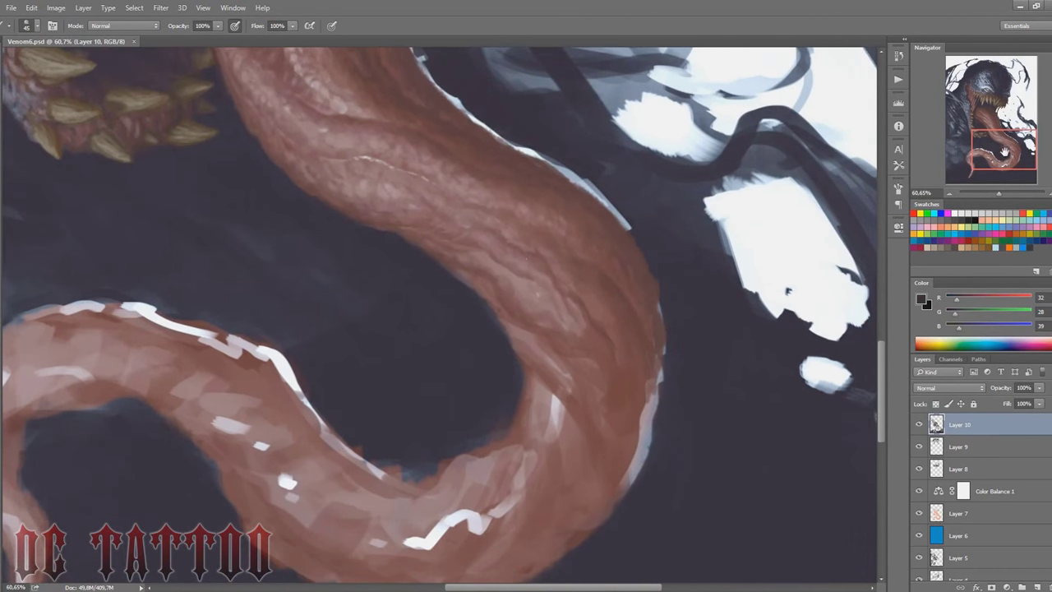
# Step: Pick a deep rim brown and paint a darker stroke down the tongue's right rim
pyautogui.scroll(-3, 573, 316)
pyautogui.keyDown('alt'); pyautogui.click(365, 143); pyautogui.keyUp('alt')
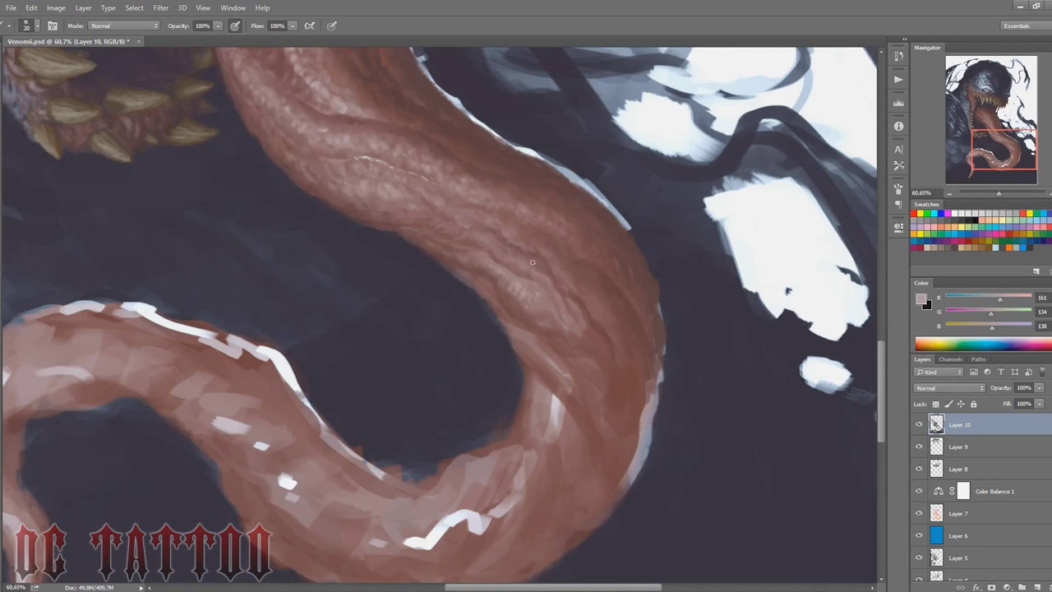
pyautogui.press(']')
pyautogui.keyDown('alt'); pyautogui.click(464, 273); pyautogui.keyUp('alt')
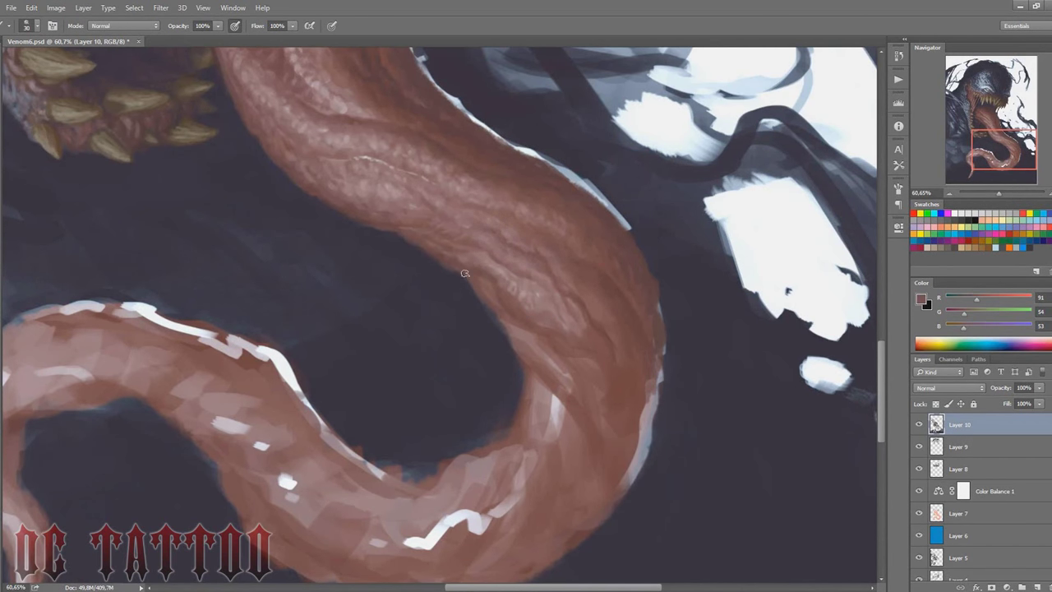
pyautogui.keyDown('alt'); pyautogui.click(501, 290); pyautogui.keyUp('alt')
pyautogui.keyDown('alt'); pyautogui.click(530, 279); pyautogui.keyUp('alt')
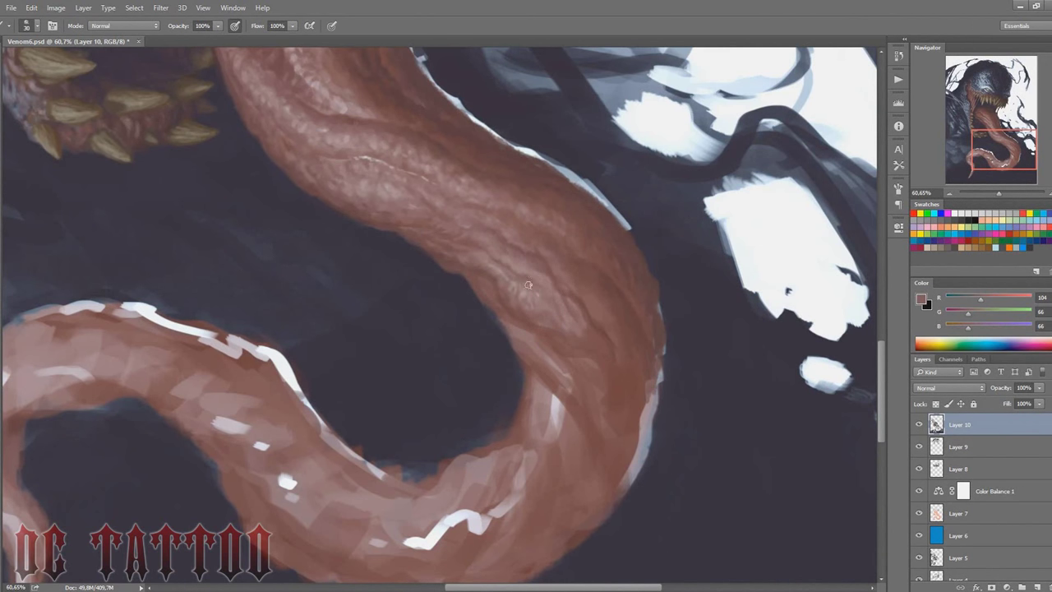
pyautogui.keyDown('alt'); pyautogui.click(554, 291); pyautogui.keyUp('alt')
pyautogui.keyDown('alt'); pyautogui.click(616, 340); pyautogui.keyUp('alt')
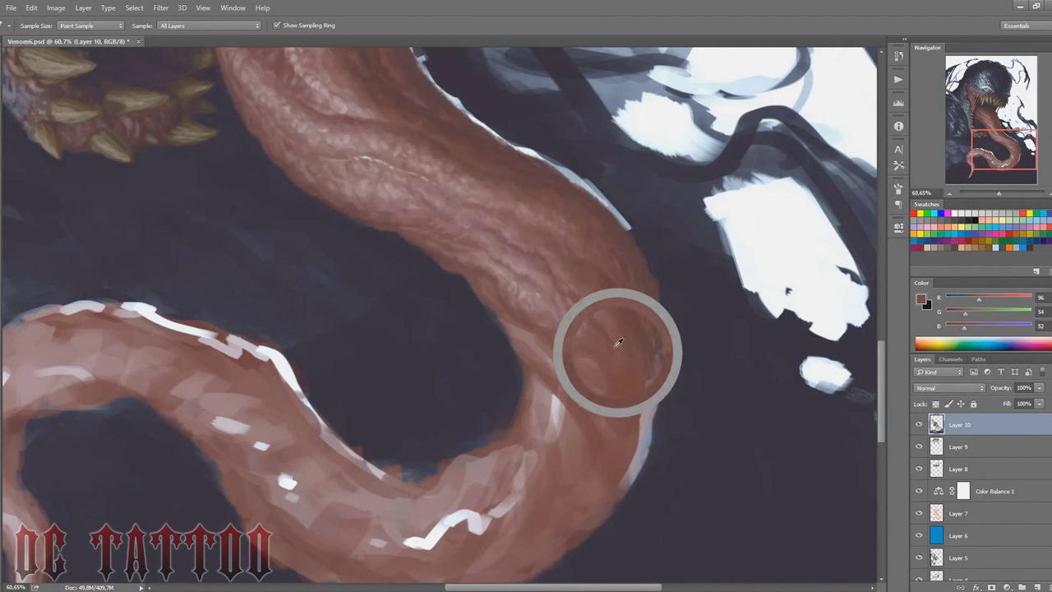
pyautogui.press('[')
pyautogui.press('[')
pyautogui.press('[')
pyautogui.moveTo(657, 353); pyautogui.dragTo(625, 489)
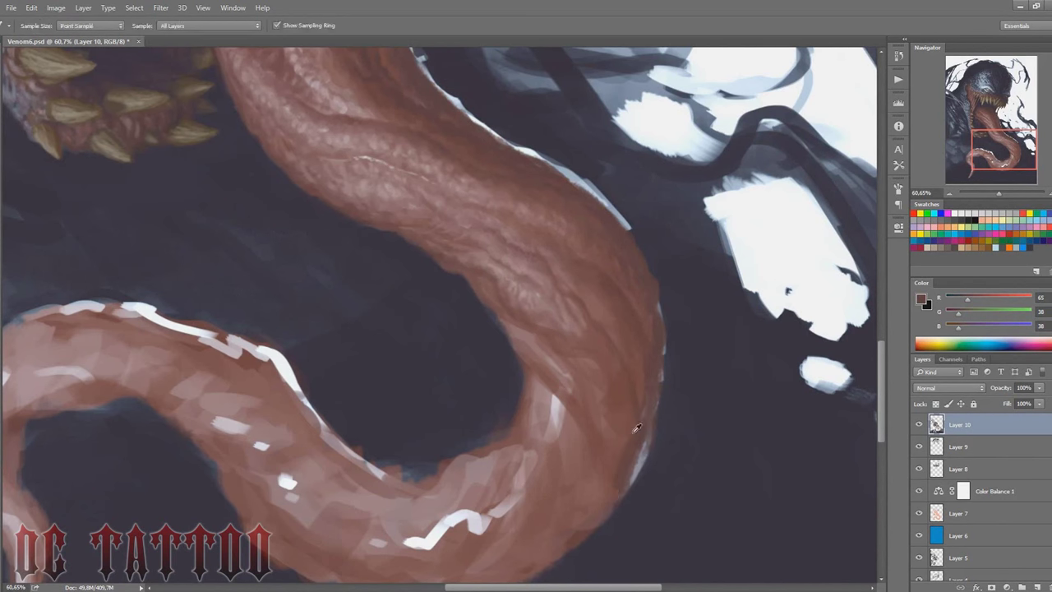
# Step: Reposition the view and add small dark-brown strokes along the tongue's inner edge
pyautogui.press('[')
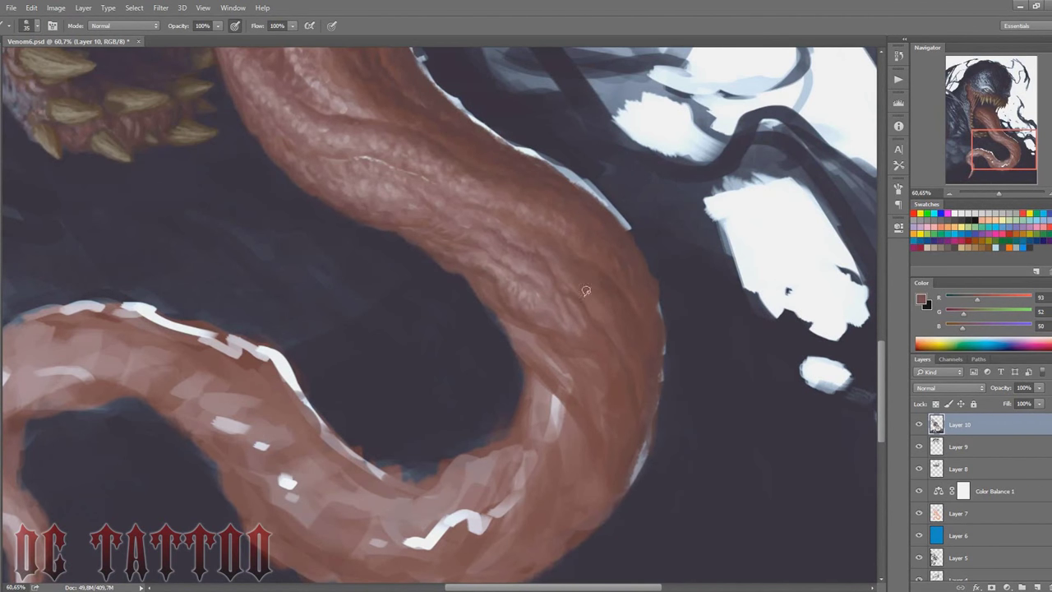
pyautogui.keyDown('alt'); pyautogui.click(617, 289); pyautogui.keyUp('alt')
pyautogui.press('[')
pyautogui.keyDown('alt'); pyautogui.click(663, 257); pyautogui.keyUp('alt')
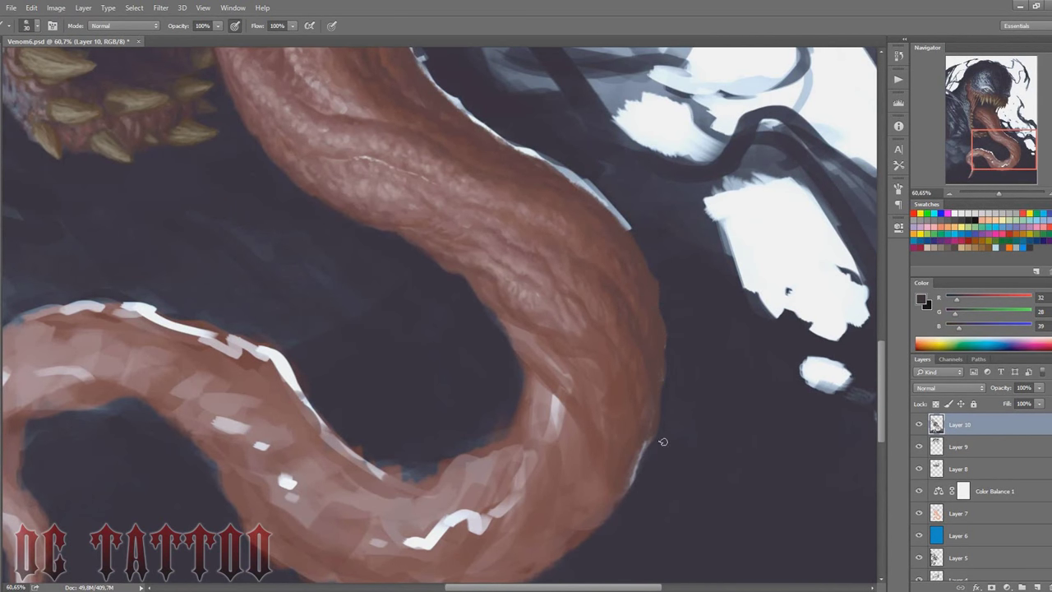
pyautogui.click(978, 103)
pyautogui.click(1001, 148)
pyautogui.press('[')
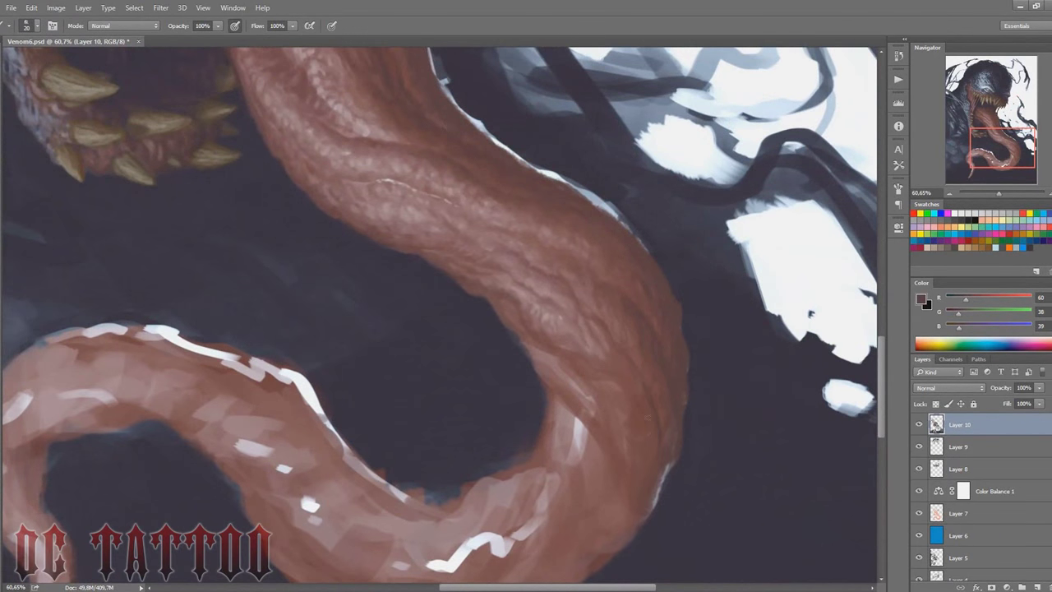
pyautogui.press('[')
pyautogui.keyDown('alt'); pyautogui.click(585, 393); pyautogui.keyUp('alt')
pyautogui.moveTo(580, 383)
pyautogui.mouseDown()
pyautogui.moveTo(530, 352)
pyautogui.moveTo(553, 367)
pyautogui.mouseUp()
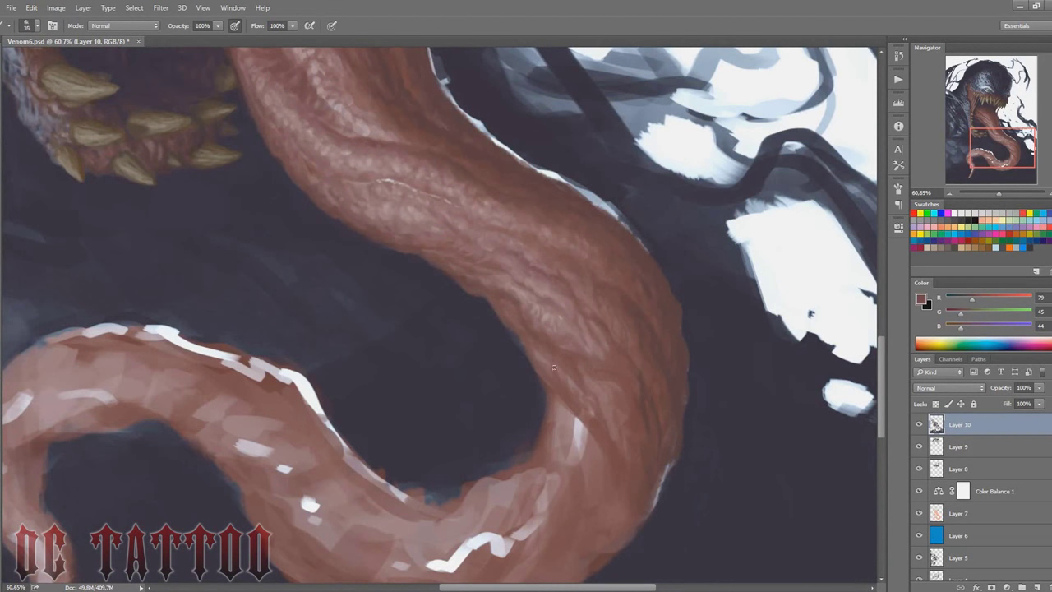
# Step: Shift the view onto the lower tongue loop and pick up a light pinkish tone
pyautogui.keyDown('alt'); pyautogui.click(557, 316); pyautogui.keyUp('alt')
pyautogui.press('[')
pyautogui.press('[')
pyautogui.press('[')
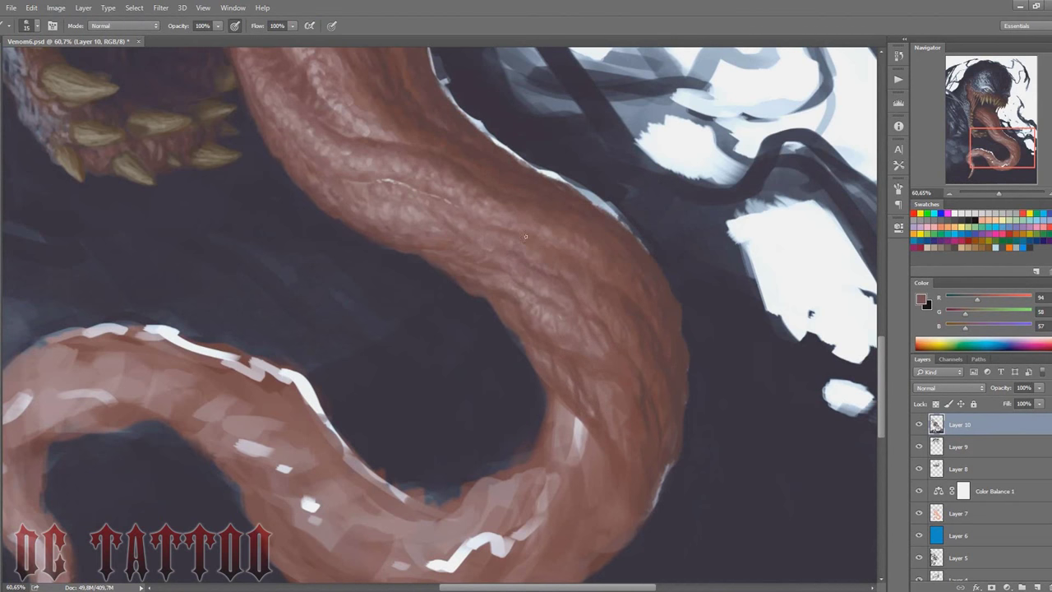
pyautogui.moveTo(576, 374); pyautogui.dragTo(626, 259)
pyautogui.keyDown('alt'); pyautogui.click(649, 288); pyautogui.keyUp('alt')
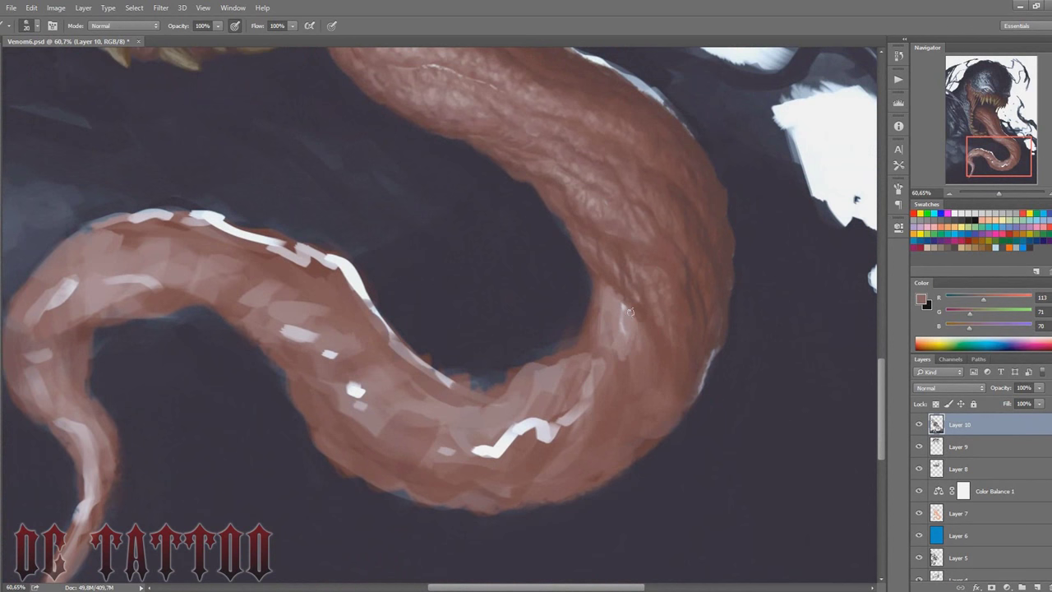
# Step: Paint light pink strokes on the tongue's right side and move the view to the lower loop
pyautogui.keyDown('alt'); pyautogui.click(619, 299); pyautogui.keyUp('alt')
pyautogui.press(']')
pyautogui.moveTo(601, 286); pyautogui.dragTo(639, 338)
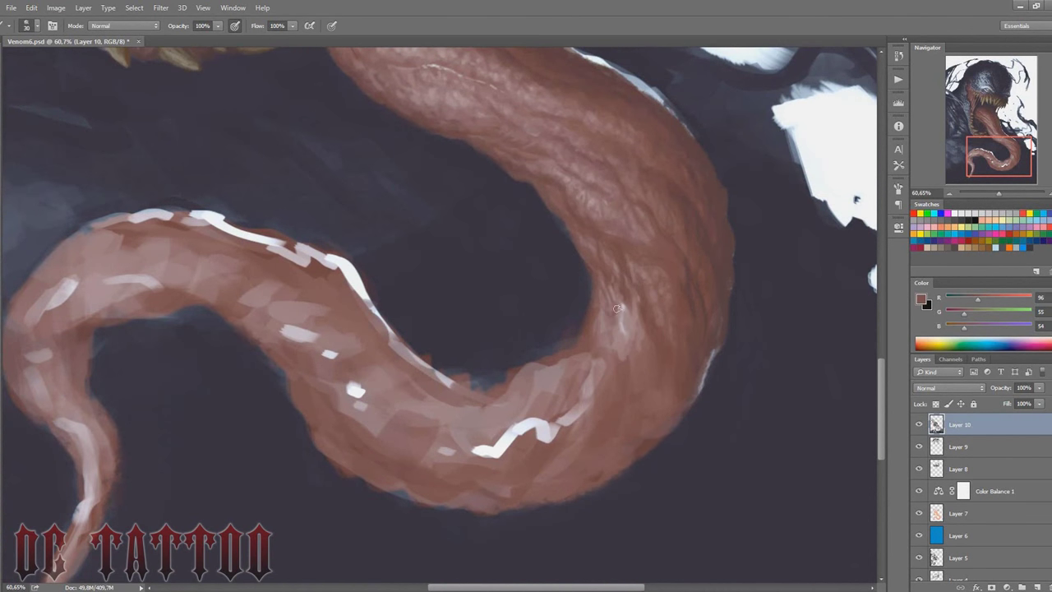
pyautogui.keyDown('alt'); pyautogui.click(664, 238); pyautogui.keyUp('alt')
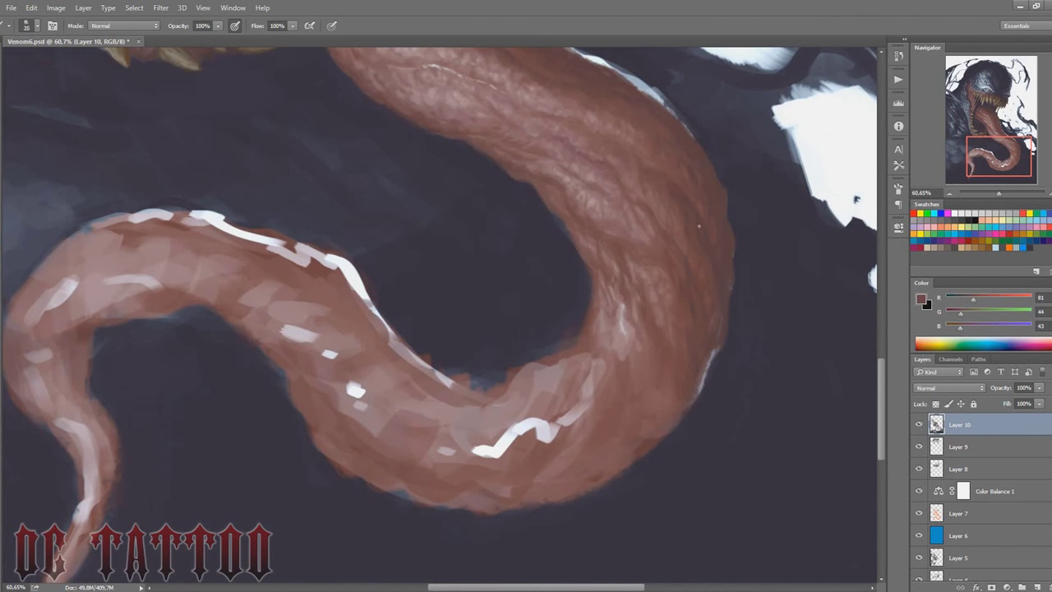
pyautogui.keyDown('alt'); pyautogui.click(562, 308); pyautogui.keyUp('alt')
pyautogui.press(']')
pyautogui.press(']')
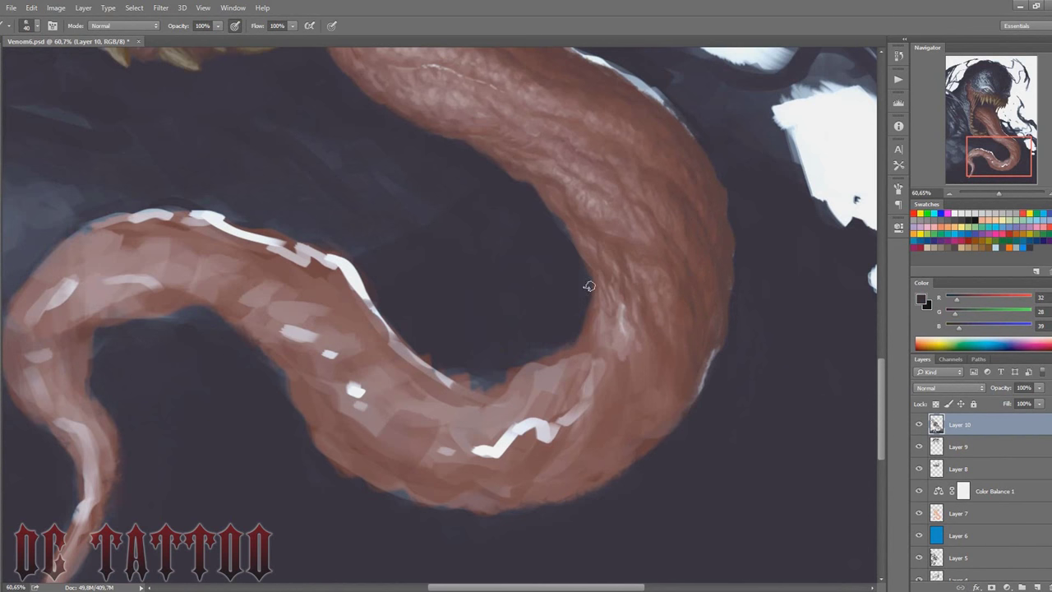
pyautogui.click(997, 152)
pyautogui.moveTo(996, 152); pyautogui.dragTo(1000, 155)
# Step: Paint brown texture strokes on the tongue's lower right and tone down its edge highlight
pyautogui.keyDown('alt'); pyautogui.click(716, 197); pyautogui.keyUp('alt')
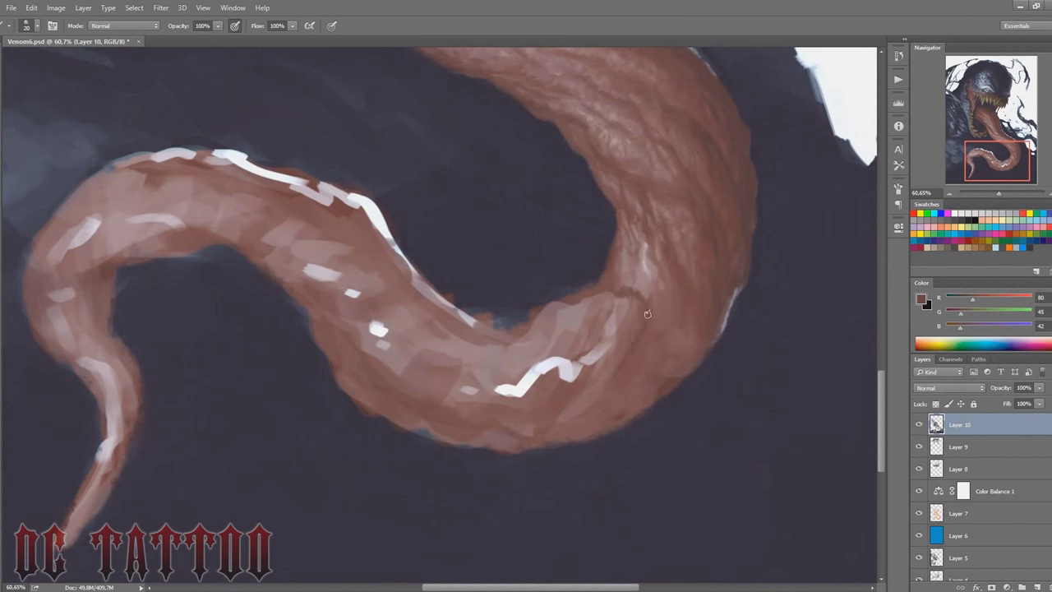
pyautogui.moveTo(667, 289); pyautogui.dragTo(682, 330)
pyautogui.moveTo(664, 264); pyautogui.dragTo(649, 322)
pyautogui.keyDown('alt'); pyautogui.click(646, 265); pyautogui.keyUp('alt')
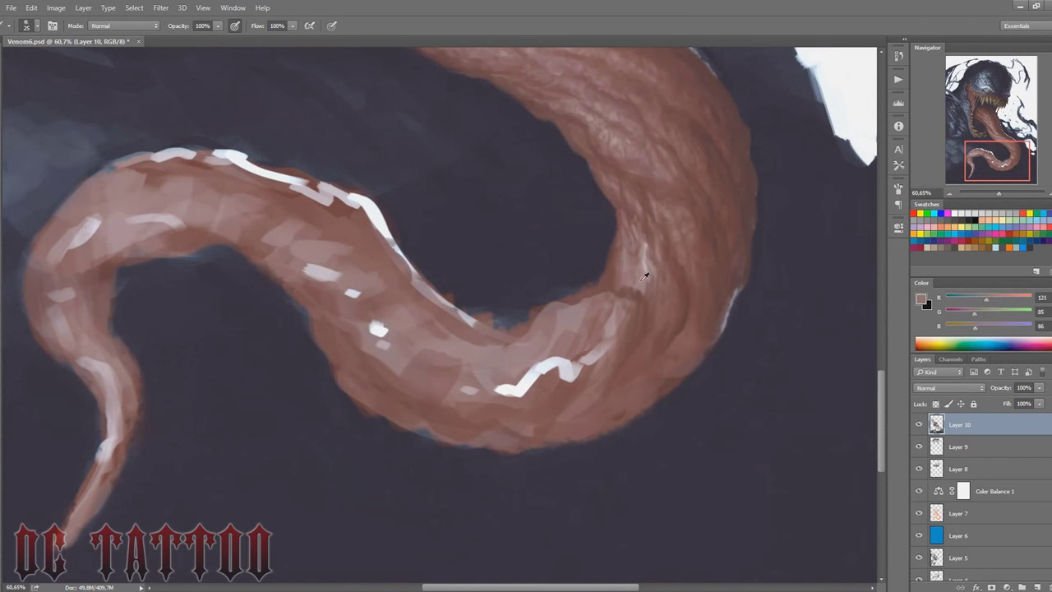
pyautogui.moveTo(634, 287); pyautogui.dragTo(625, 327)
pyautogui.moveTo(626, 252); pyautogui.dragTo(623, 288)
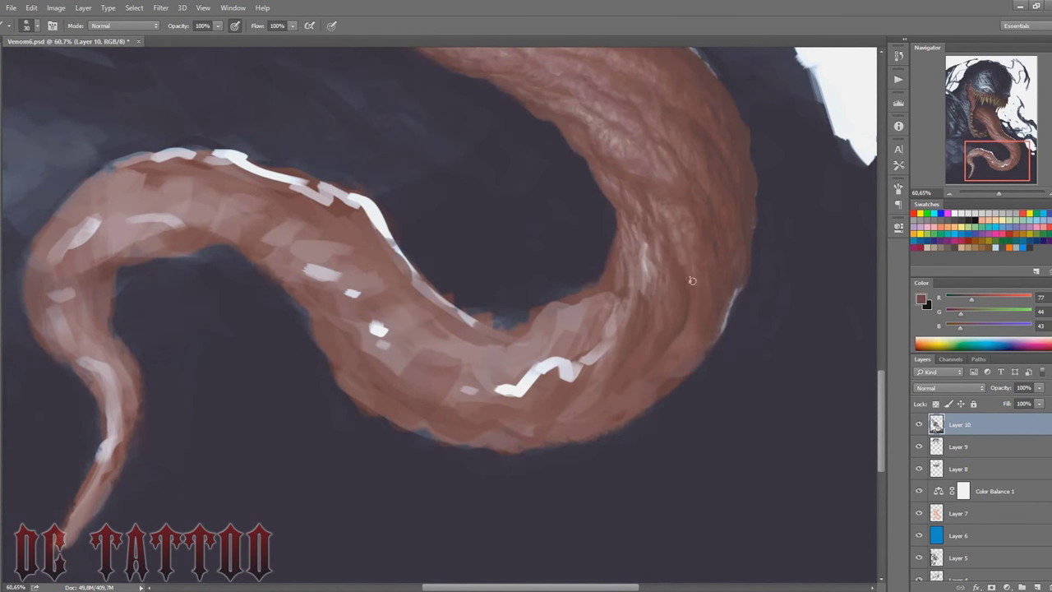
pyautogui.moveTo(642, 378); pyautogui.dragTo(599, 424)
pyautogui.moveTo(683, 343)
pyautogui.mouseDown()
pyautogui.moveTo(651, 376)
pyautogui.moveTo(674, 364)
pyautogui.mouseUp()
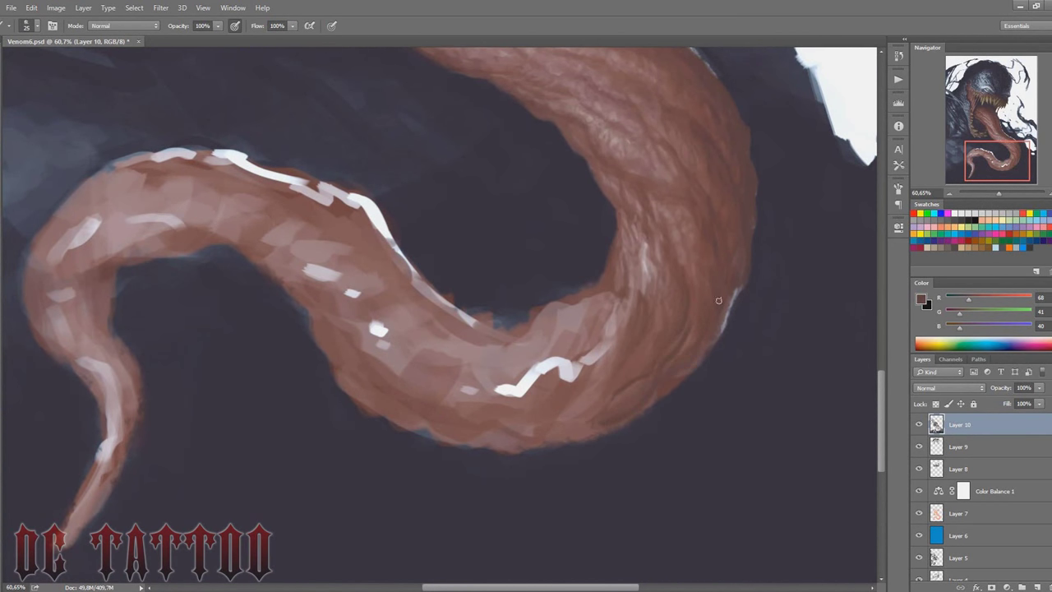
pyautogui.moveTo(718, 300); pyautogui.dragTo(728, 333)
# Step: Finish dulling the right-edge highlight with a smaller brush and darken the lower right
pyautogui.keyDown('alt'); pyautogui.click(714, 247); pyautogui.keyUp('alt')
pyautogui.press('[')
pyautogui.moveTo(752, 263); pyautogui.dragTo(737, 291)
pyautogui.moveTo(613, 379); pyautogui.dragTo(559, 432)
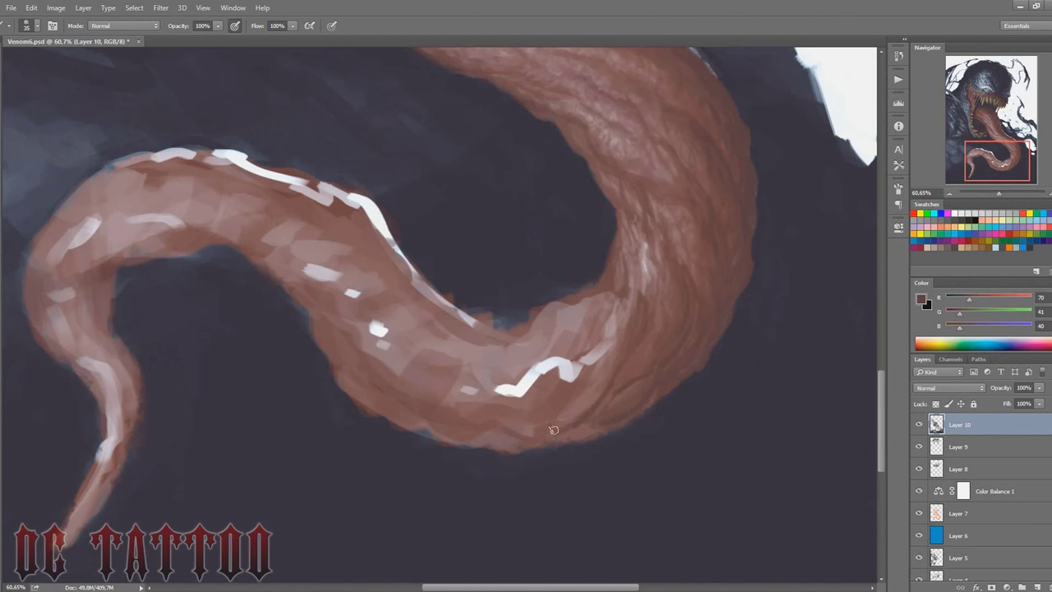
pyautogui.moveTo(597, 362); pyautogui.dragTo(543, 432)
pyautogui.moveTo(583, 398); pyautogui.dragTo(566, 428)
pyautogui.moveTo(625, 304); pyautogui.dragTo(615, 345)
# Step: Sample darker browns and briefly view the mouth and teeth before returning to the tongue
pyautogui.keyDown('alt'); pyautogui.click(649, 189); pyautogui.keyUp('alt')
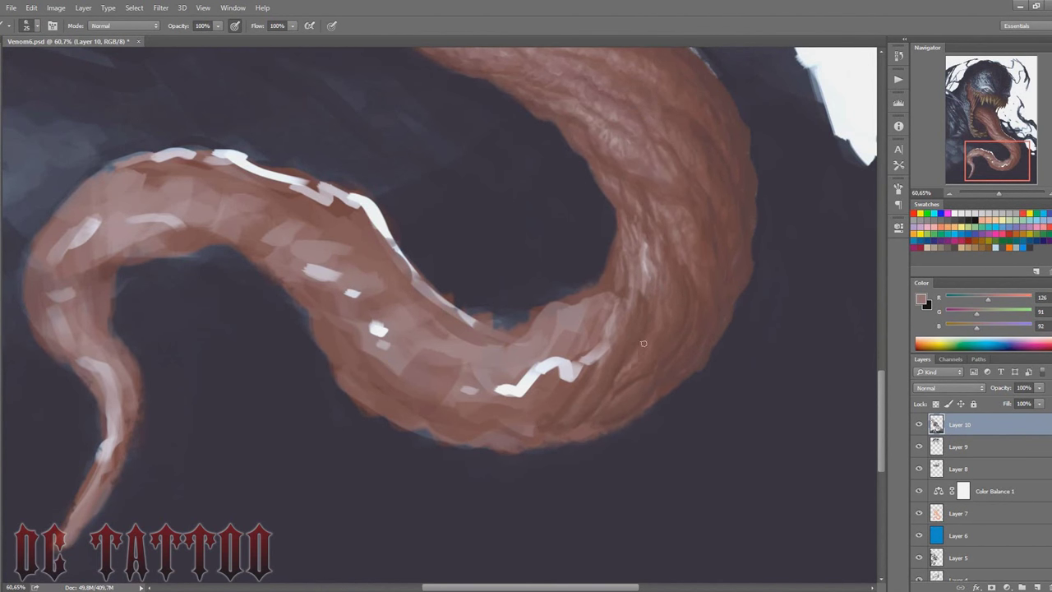
pyautogui.keyDown('alt'); pyautogui.click(684, 305); pyautogui.keyUp('alt')
pyautogui.press(']')
pyautogui.press(']')
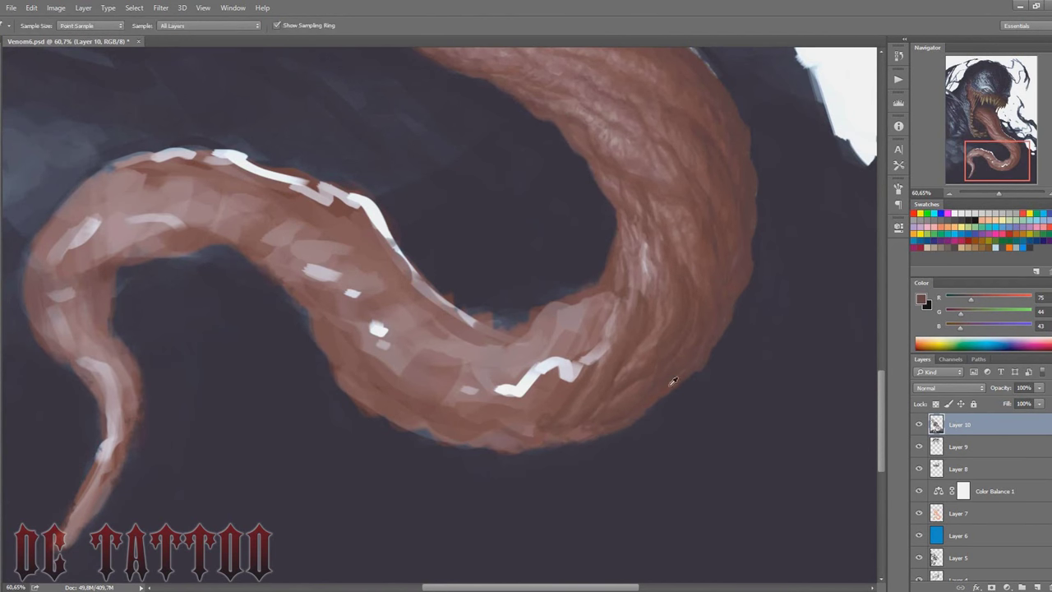
pyautogui.keyDown('alt'); pyautogui.click(765, 198); pyautogui.keyUp('alt')
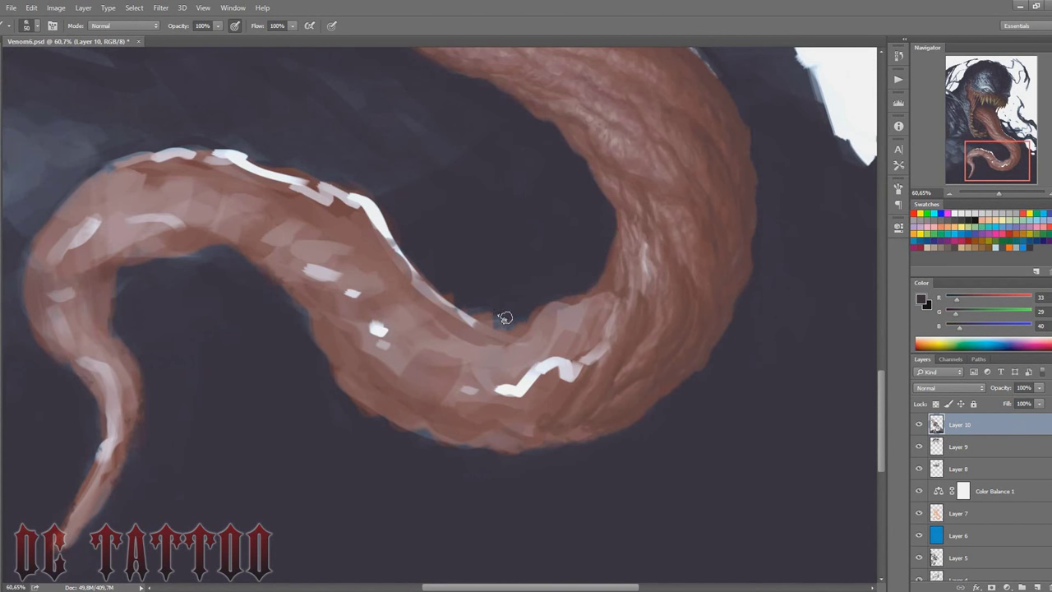
pyautogui.moveTo(978, 150)
pyautogui.mouseDown()
pyautogui.moveTo(976, 127)
pyautogui.moveTo(977, 145)
pyautogui.mouseUp()
pyautogui.keyDown('alt'); pyautogui.click(703, 335); pyautogui.keyUp('alt')
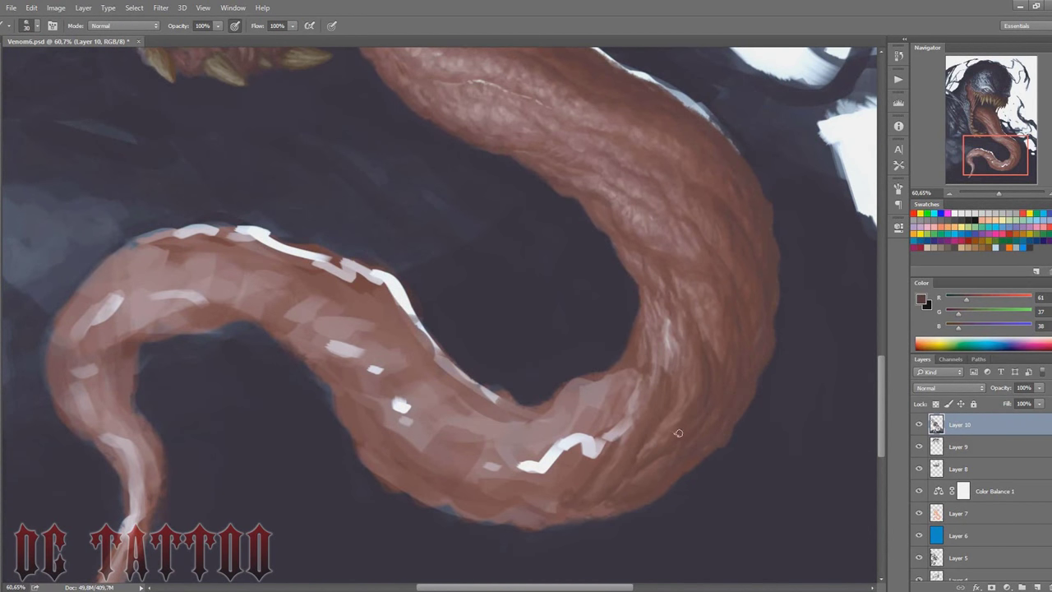
pyautogui.press('[')
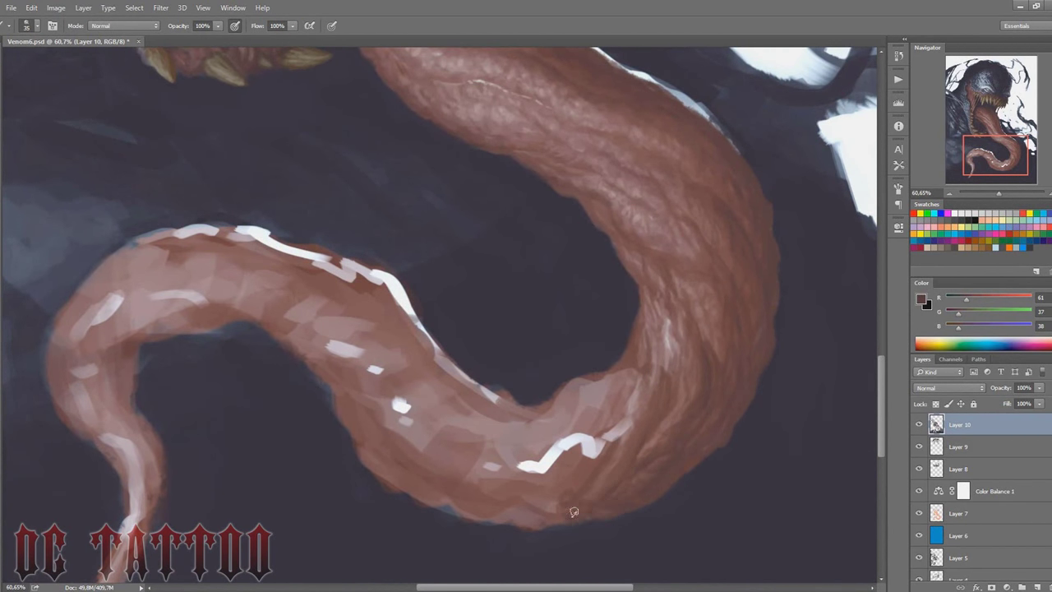
# Step: Smooth the tongue's upper edge and paint dark curved strokes along its inner fold
pyautogui.keyDown('alt'); pyautogui.click(618, 397); pyautogui.keyUp('alt')
pyautogui.press('[')
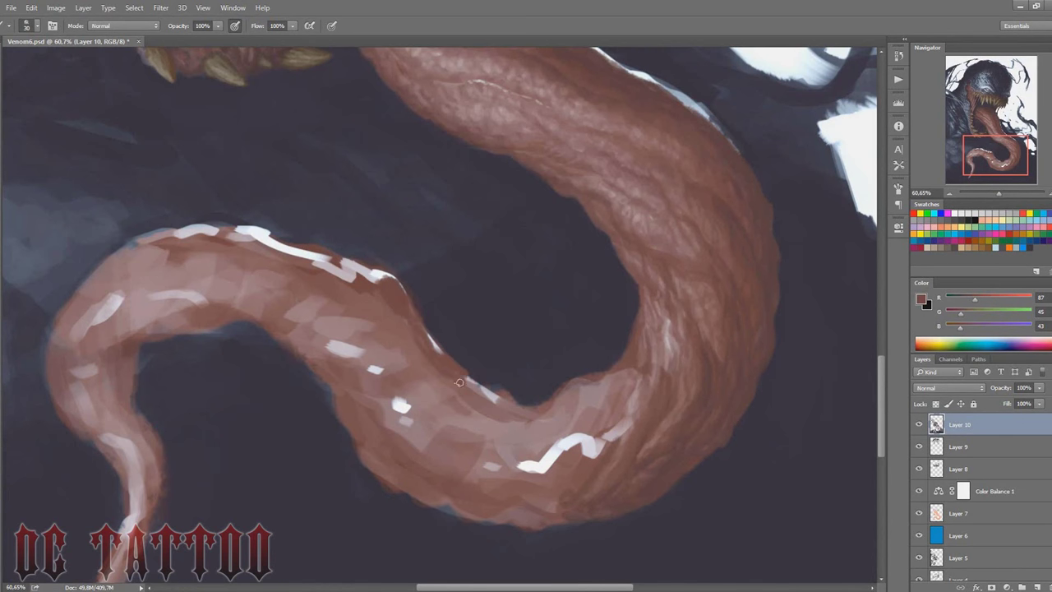
pyautogui.moveTo(385, 281); pyautogui.dragTo(549, 411)
pyautogui.keyDown('alt'); pyautogui.click(635, 357); pyautogui.keyUp('alt')
pyautogui.press('[')
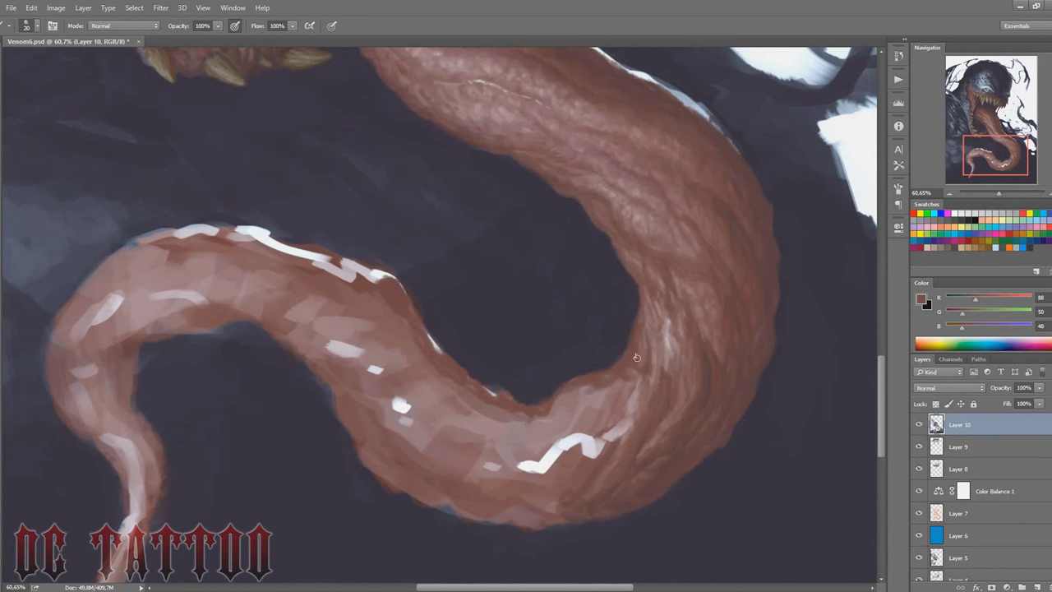
pyautogui.moveTo(376, 306)
pyautogui.mouseDown()
pyautogui.moveTo(373, 386)
pyautogui.moveTo(517, 421)
pyautogui.mouseUp()
# Step: Rework the fold with lighter pink and darker brown strokes along its inner edge
pyautogui.press(']')
pyautogui.keyDown('alt'); pyautogui.click(419, 427); pyautogui.keyUp('alt')
pyautogui.moveTo(361, 300)
pyautogui.mouseDown()
pyautogui.moveTo(374, 398)
pyautogui.moveTo(470, 414)
pyautogui.moveTo(349, 378)
pyautogui.mouseUp()
pyautogui.keyDown('alt'); pyautogui.click(435, 392); pyautogui.keyUp('alt')
pyautogui.moveTo(328, 300)
pyautogui.mouseDown()
pyautogui.moveTo(349, 399)
pyautogui.moveTo(534, 448)
pyautogui.mouseUp()
pyautogui.press(']')
pyautogui.keyDown('alt'); pyautogui.click(394, 423); pyautogui.keyUp('alt')
pyautogui.moveTo(395, 422); pyautogui.dragTo(435, 460)
# Step: Blend the fold strokes into the tongue with a larger brush and mid-brown tones
pyautogui.press(']')
pyautogui.press(']')
pyautogui.press(']')
pyautogui.moveTo(468, 411); pyautogui.dragTo(555, 448)
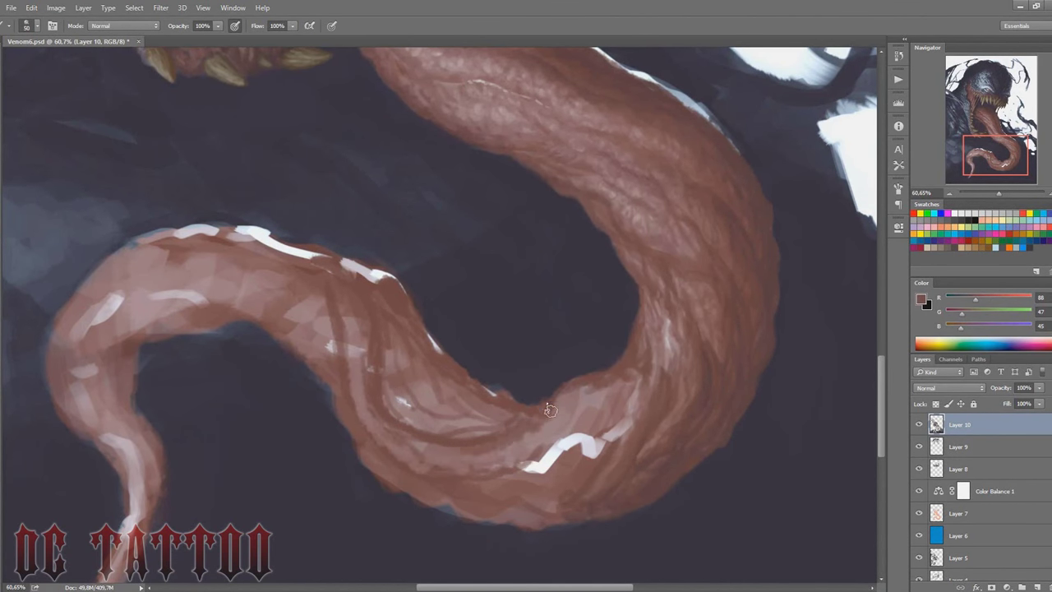
pyautogui.keyDown('alt'); pyautogui.click(374, 411); pyautogui.keyUp('alt')
pyautogui.moveTo(374, 423); pyautogui.dragTo(308, 272)
pyautogui.keyDown('alt'); pyautogui.click(336, 353); pyautogui.keyUp('alt')
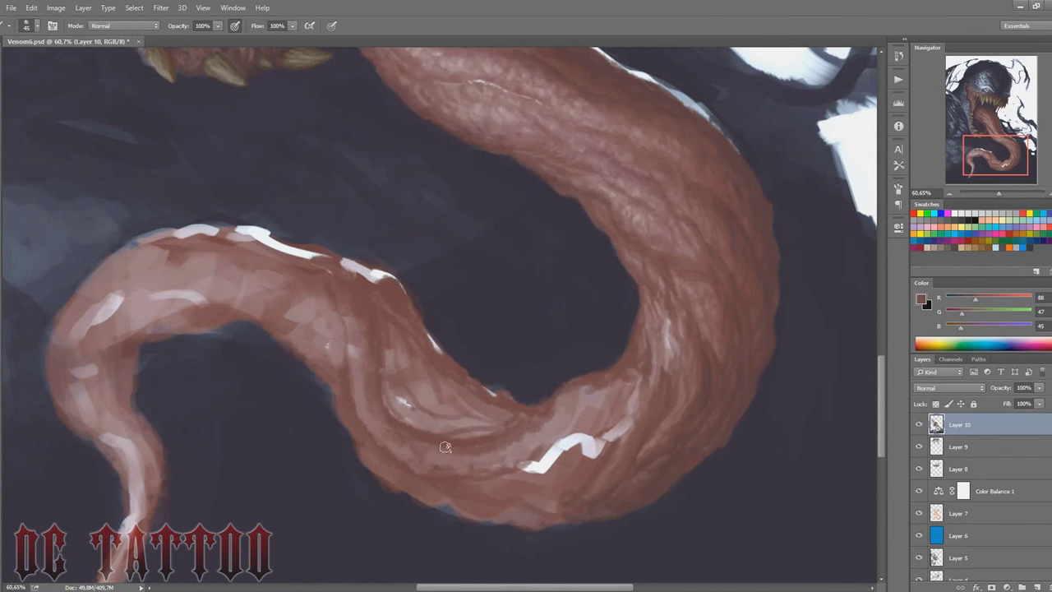
pyautogui.press('[')
pyautogui.press('[')
pyautogui.press('[')
# Step: Cover the white highlight on the lower tongue bend with sampled brown strokes
pyautogui.keyDown('alt'); pyautogui.click(567, 386); pyautogui.keyUp('alt')
pyautogui.moveTo(566, 386)
pyautogui.mouseDown()
pyautogui.moveTo(608, 419)
pyautogui.moveTo(632, 395)
pyautogui.mouseUp()
pyautogui.keyDown('alt'); pyautogui.click(588, 427); pyautogui.keyUp('alt')
pyautogui.moveTo(588, 427)
pyautogui.mouseDown()
pyautogui.moveTo(583, 474)
pyautogui.moveTo(526, 464)
pyautogui.mouseUp()
pyautogui.press('[')
pyautogui.press('[')
pyautogui.keyDown('alt'); pyautogui.click(575, 410); pyautogui.keyUp('alt')
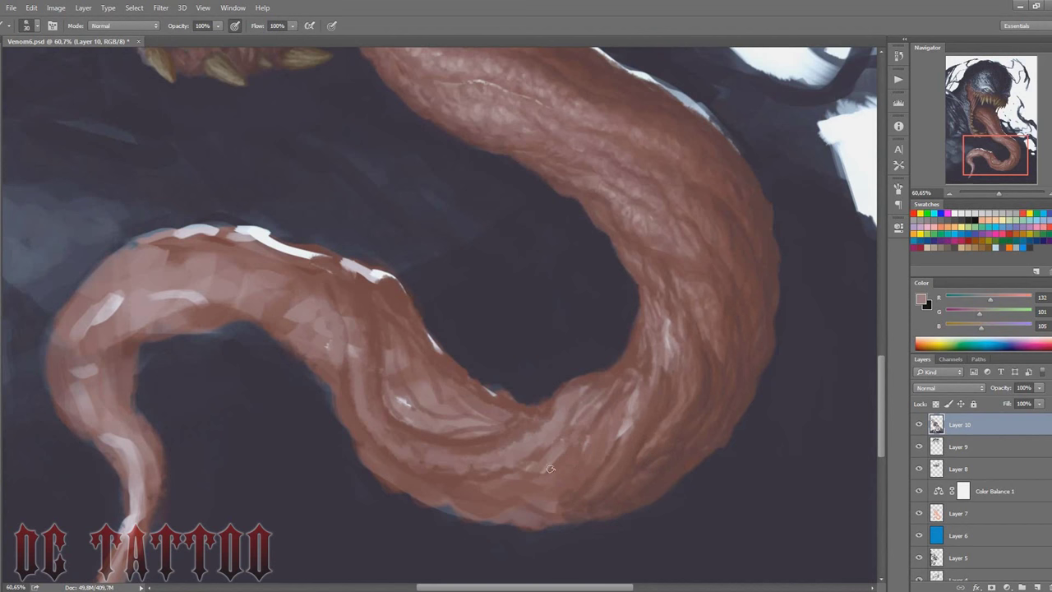
pyautogui.moveTo(613, 460)
pyautogui.mouseDown()
pyautogui.moveTo(642, 415)
pyautogui.moveTo(534, 505)
pyautogui.mouseUp()
# Step: Shrink the brush for fine detail and cover the left highlight with deep brown strokes
pyautogui.keyDown('alt'); pyautogui.click(625, 444); pyautogui.keyUp('alt')
pyautogui.press('[')
pyautogui.keyDown('alt'); pyautogui.click(575, 428); pyautogui.keyUp('alt')
pyautogui.press('[')
pyautogui.keyDown('alt'); pyautogui.click(400, 420); pyautogui.keyUp('alt')
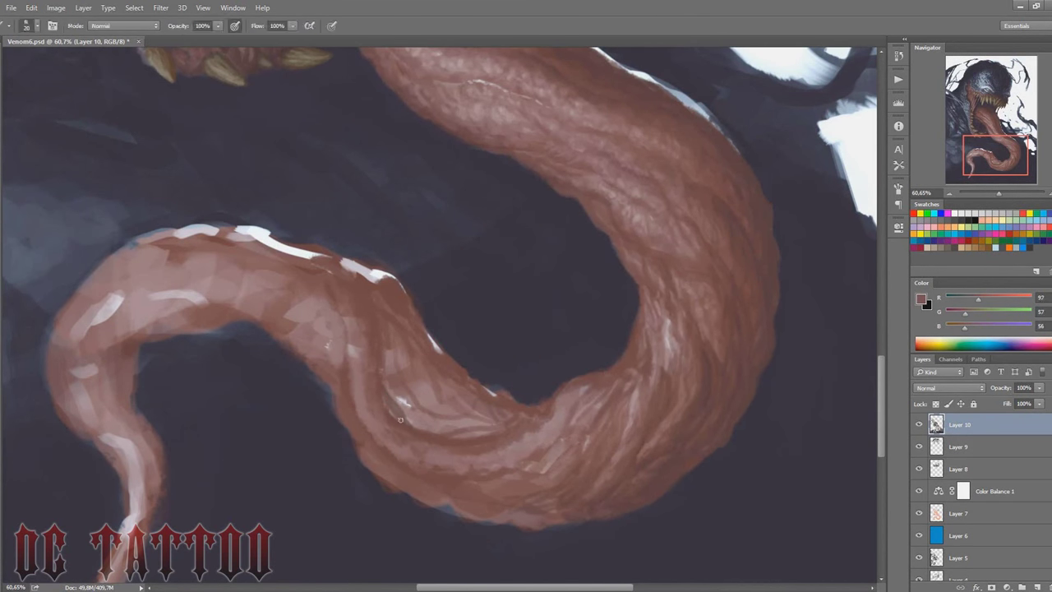
pyautogui.press('[')
pyautogui.press('[')
pyautogui.press('[')
pyautogui.keyDown('alt'); pyautogui.click(364, 329); pyautogui.keyUp('alt')
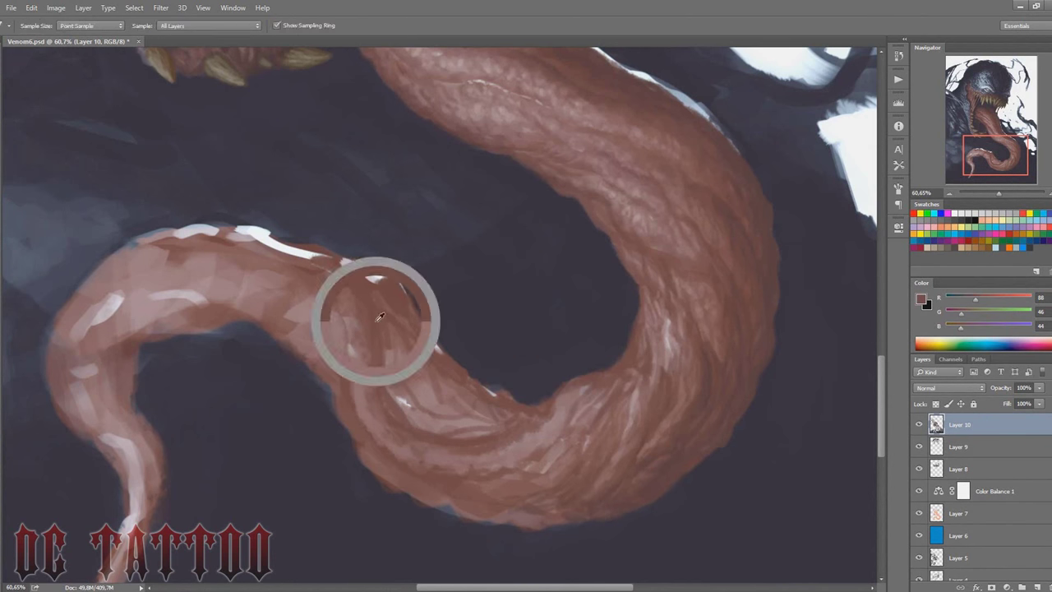
pyautogui.moveTo(373, 383); pyautogui.dragTo(399, 328)
# Step: Darken the upper tongue highlight area and add reddish-brown strokes along the lower bend
pyautogui.keyDown('alt'); pyautogui.click(378, 275); pyautogui.keyUp('alt')
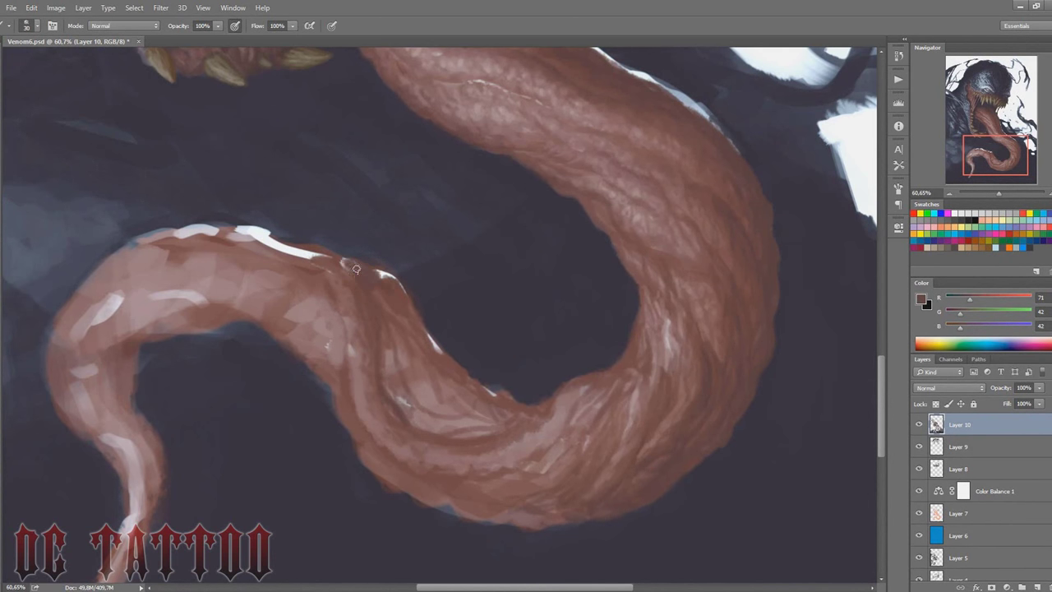
pyautogui.moveTo(343, 261); pyautogui.dragTo(387, 280)
pyautogui.moveTo(399, 386); pyautogui.dragTo(413, 316)
pyautogui.keyDown('alt'); pyautogui.click(378, 262); pyautogui.keyUp('alt')
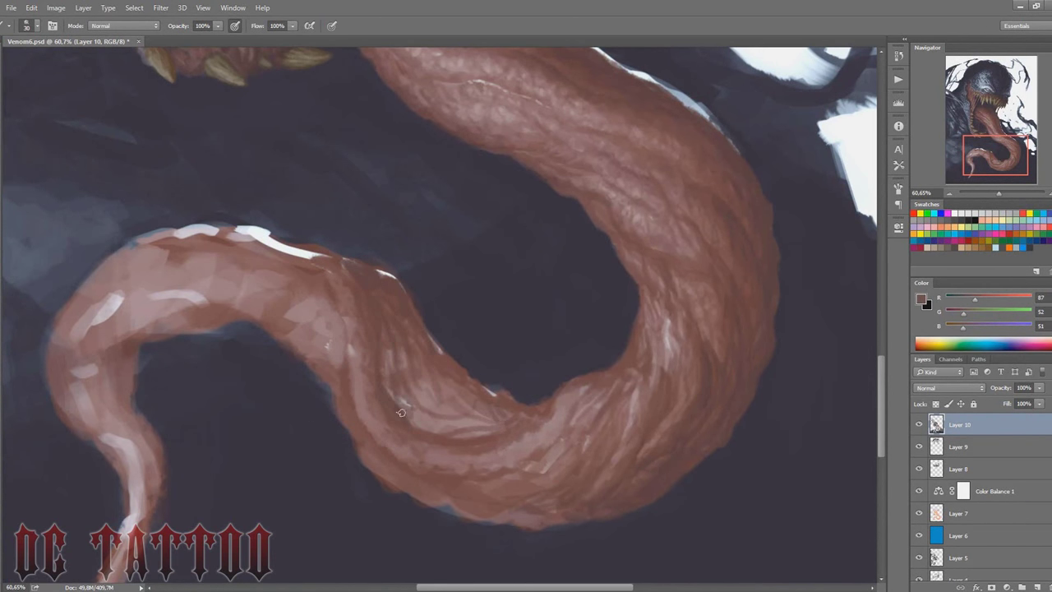
pyautogui.moveTo(373, 401)
pyautogui.mouseDown()
pyautogui.moveTo(343, 305)
pyautogui.moveTo(313, 259)
pyautogui.mouseUp()
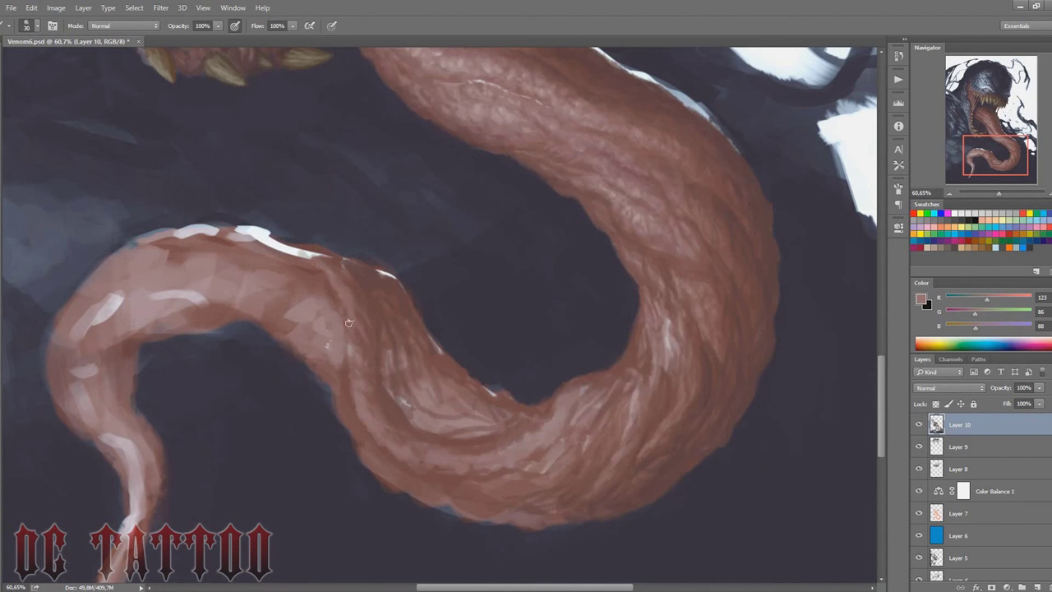
pyautogui.moveTo(343, 296); pyautogui.dragTo(312, 275)
pyautogui.keyDown('alt'); pyautogui.click(510, 413); pyautogui.keyUp('alt')
pyautogui.moveTo(510, 413)
pyautogui.mouseDown()
pyautogui.moveTo(427, 399)
pyautogui.moveTo(424, 409)
pyautogui.mouseUp()
# Step: Sample pinkish, mid-brown and reddish-brown tongue tones while fine-tuning the brush size
pyautogui.keyDown('alt'); pyautogui.click(435, 401); pyautogui.keyUp('alt')
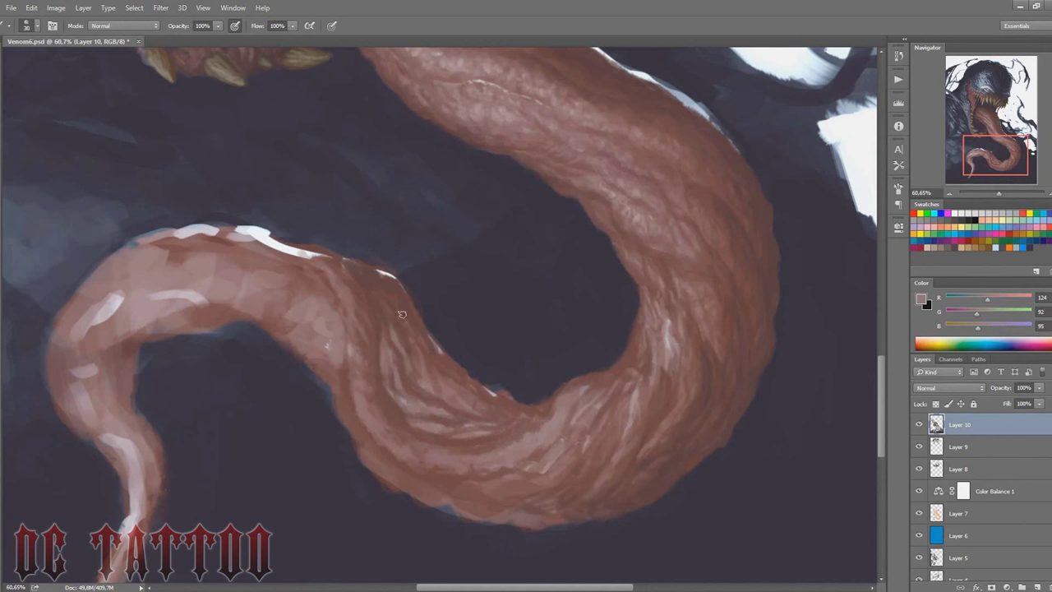
pyautogui.keyDown('alt'); pyautogui.click(658, 154); pyautogui.keyUp('alt')
pyautogui.keyDown('alt'); pyautogui.click(392, 287); pyautogui.keyUp('alt')
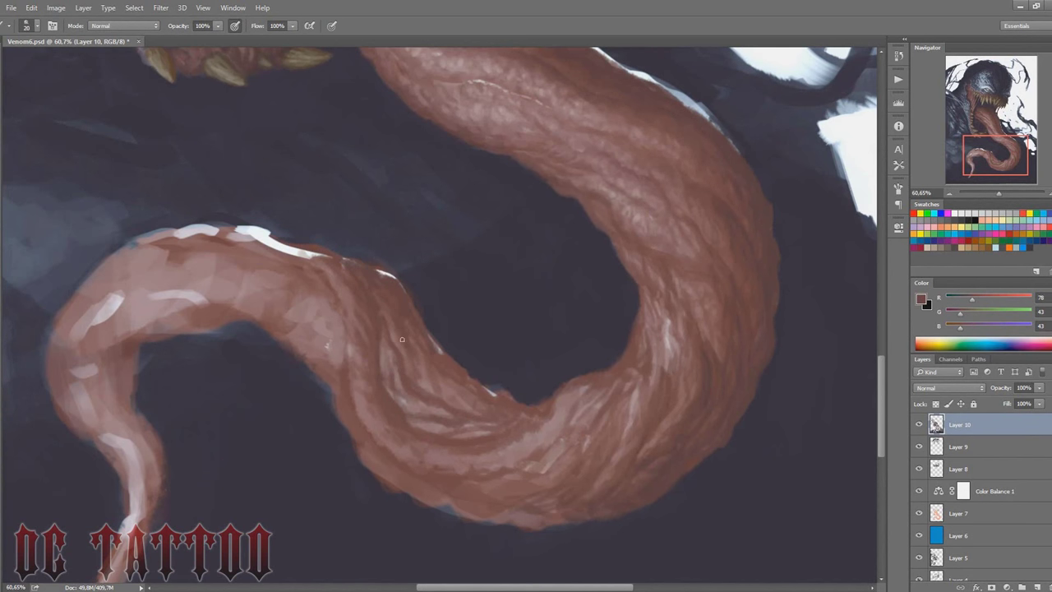
pyautogui.keyDown('alt'); pyautogui.click(418, 377); pyautogui.keyUp('alt')
pyautogui.press(']')
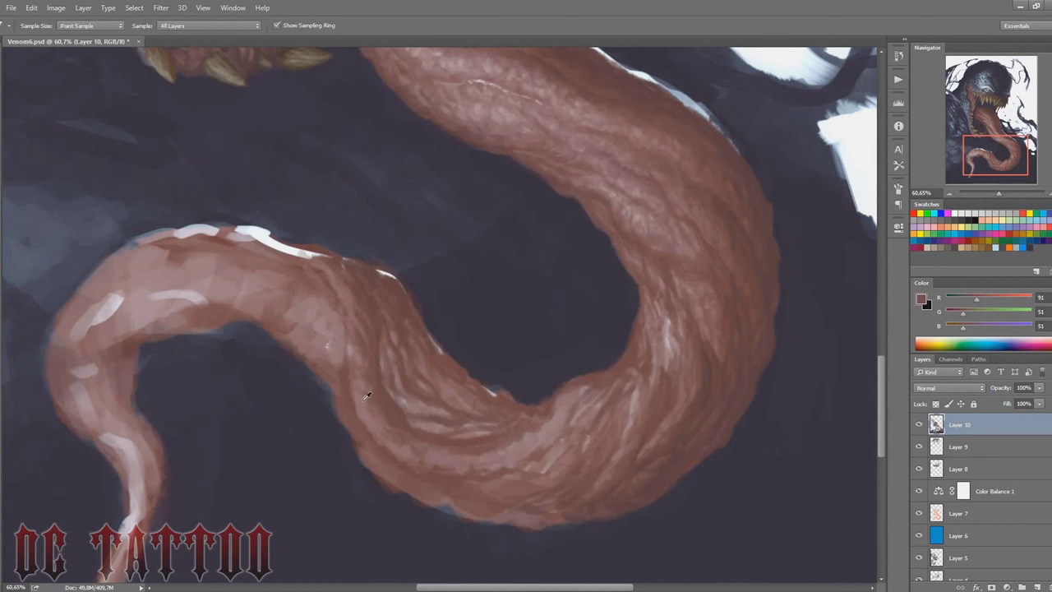
pyautogui.keyDown('alt'); pyautogui.click(403, 386); pyautogui.keyUp('alt')
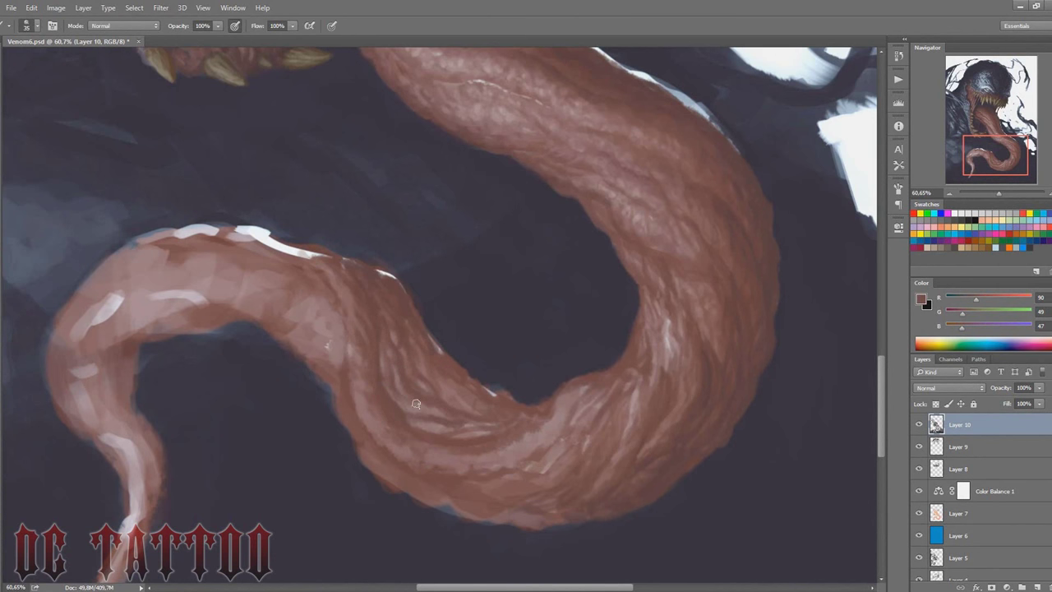
pyautogui.keyDown('alt'); pyautogui.click(410, 419); pyautogui.keyUp('alt')
pyautogui.press('[')
pyautogui.press('[')
pyautogui.press('[')
# Step: Sample darker brown tongue tones and paint a small dark stroke on the tongue's edge
pyautogui.keyDown('alt'); pyautogui.click(506, 387); pyautogui.keyUp('alt')
pyautogui.keyDown('alt'); pyautogui.click(502, 398); pyautogui.keyUp('alt')
pyautogui.press('[')
pyautogui.keyDown('alt'); pyautogui.click(513, 401); pyautogui.keyUp('alt')
pyautogui.moveTo(488, 401); pyautogui.dragTo(461, 385)
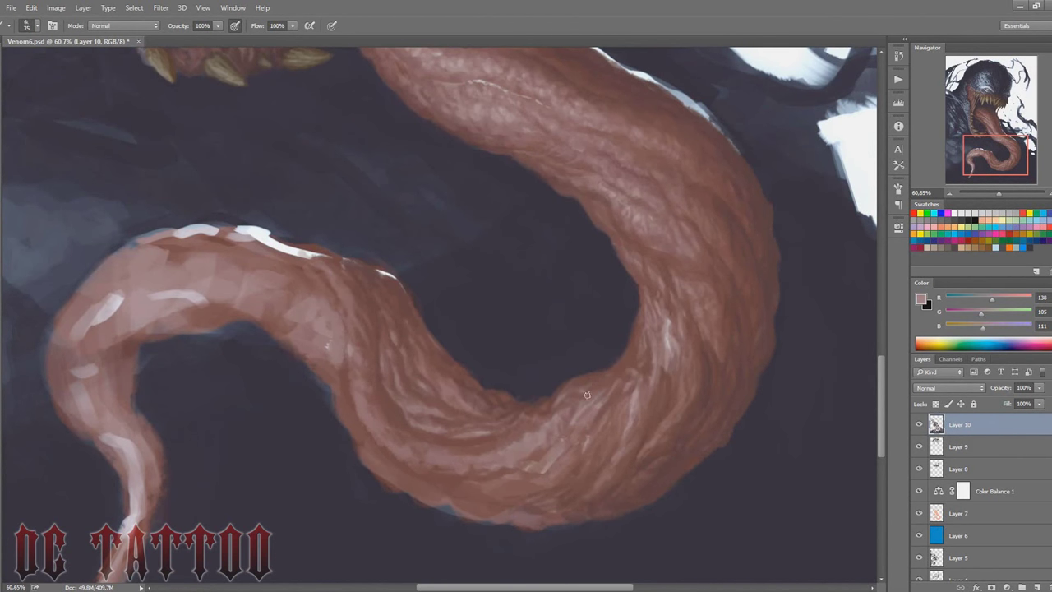
# Step: Resample brown and pink tongue tones and paint dark brown over the tongue's edge highlight
pyautogui.keyDown('alt'); pyautogui.click(557, 399); pyautogui.keyUp('alt')
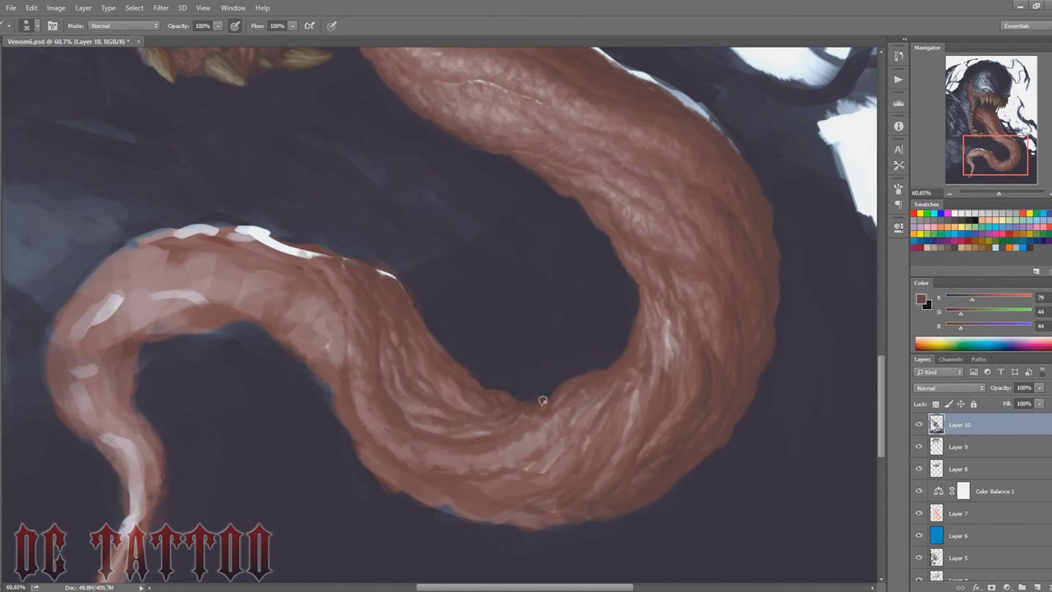
pyautogui.keyDown('alt'); pyautogui.click(481, 409); pyautogui.keyUp('alt')
pyautogui.press('[')
pyautogui.press('[')
pyautogui.keyDown('alt'); pyautogui.click(389, 275); pyautogui.keyUp('alt')
pyautogui.press(']')
pyautogui.press(']')
pyautogui.press(']')
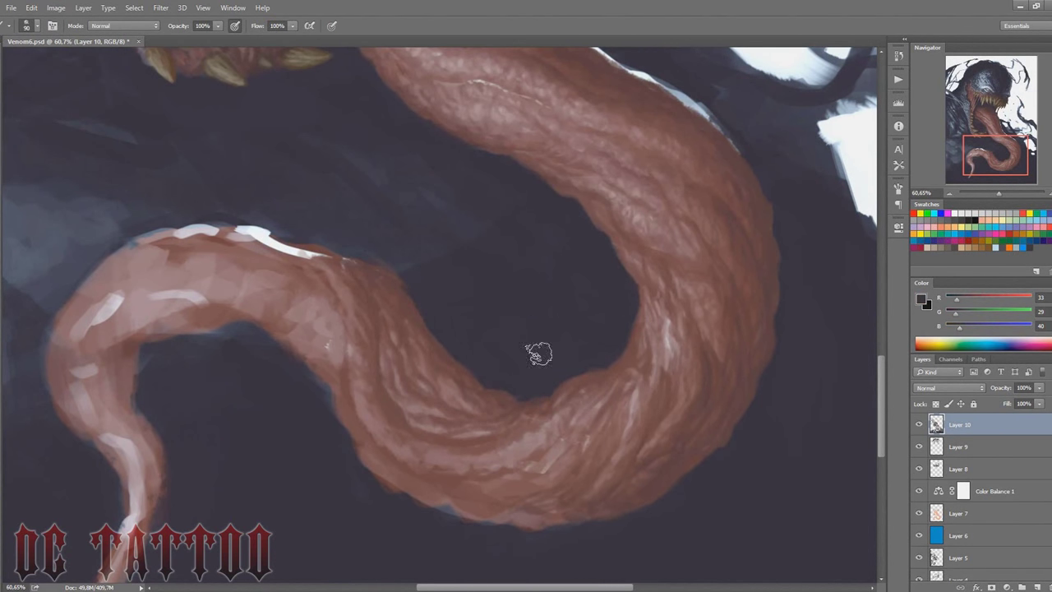
pyautogui.keyDown('alt'); pyautogui.click(342, 344); pyautogui.keyUp('alt')
pyautogui.press('[')
pyautogui.press('[')
pyautogui.press('[')
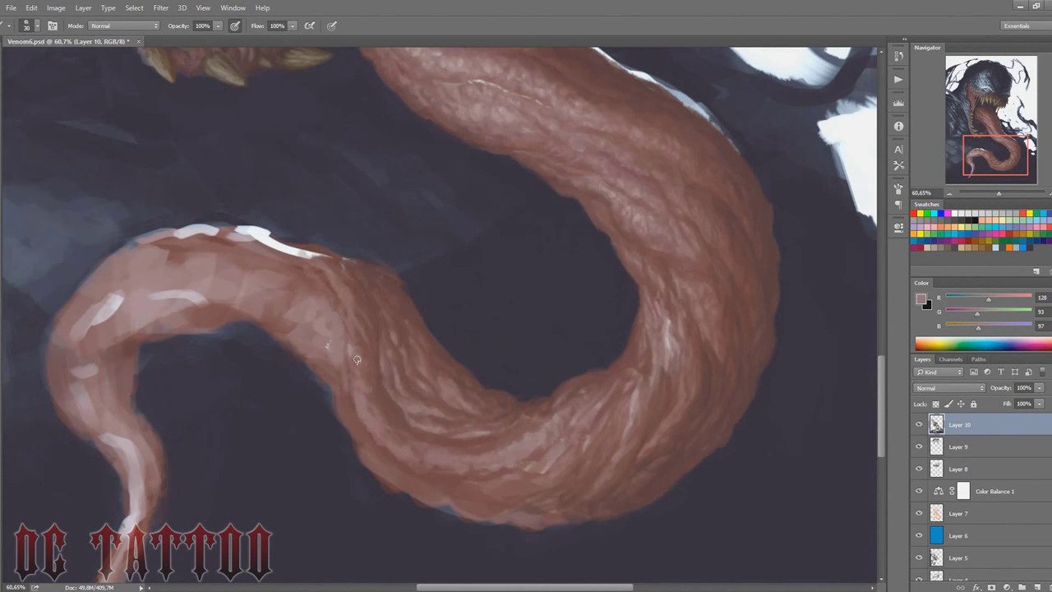
pyautogui.keyDown('alt'); pyautogui.click(343, 267); pyautogui.keyUp('alt')
pyautogui.moveTo(283, 246); pyautogui.dragTo(344, 278)
# Step: Darken more of the edge highlight and repaint the tongue's lower edge in reddish-brown
pyautogui.keyDown('alt'); pyautogui.click(383, 395); pyautogui.keyUp('alt')
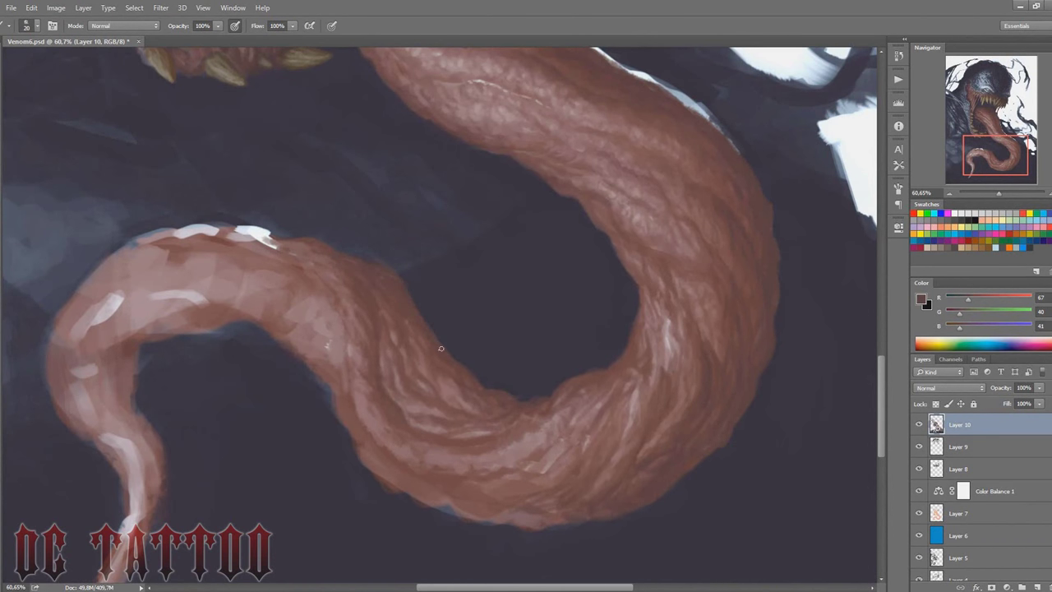
pyautogui.press('[')
pyautogui.keyDown('alt'); pyautogui.click(497, 374); pyautogui.keyUp('alt')
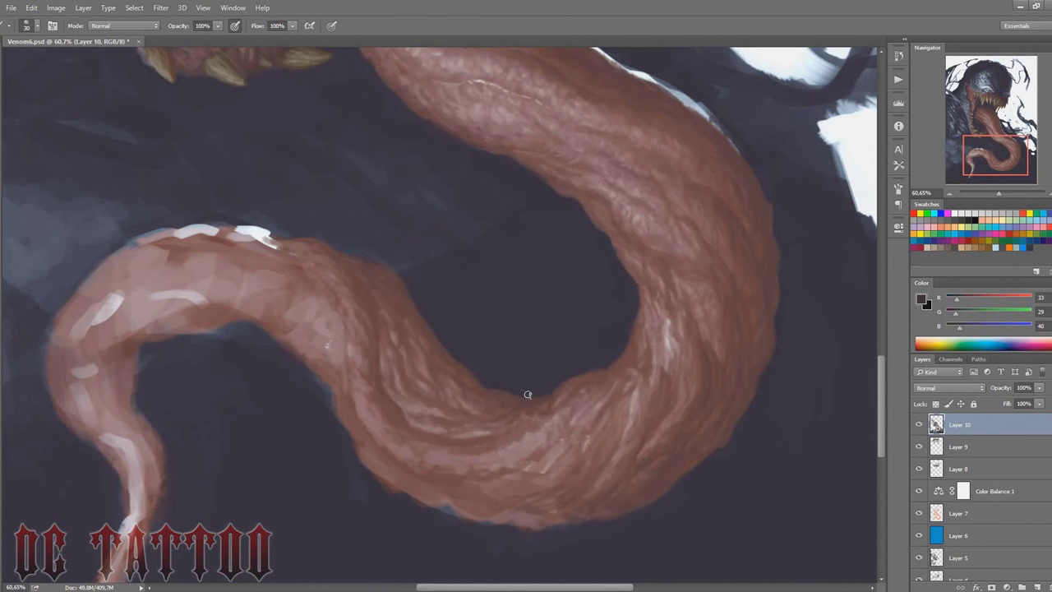
pyautogui.press(']')
pyautogui.press(']')
pyautogui.press('[')
pyautogui.press('[')
pyautogui.press('[')
pyautogui.keyDown('alt'); pyautogui.click(453, 484); pyautogui.keyUp('alt')
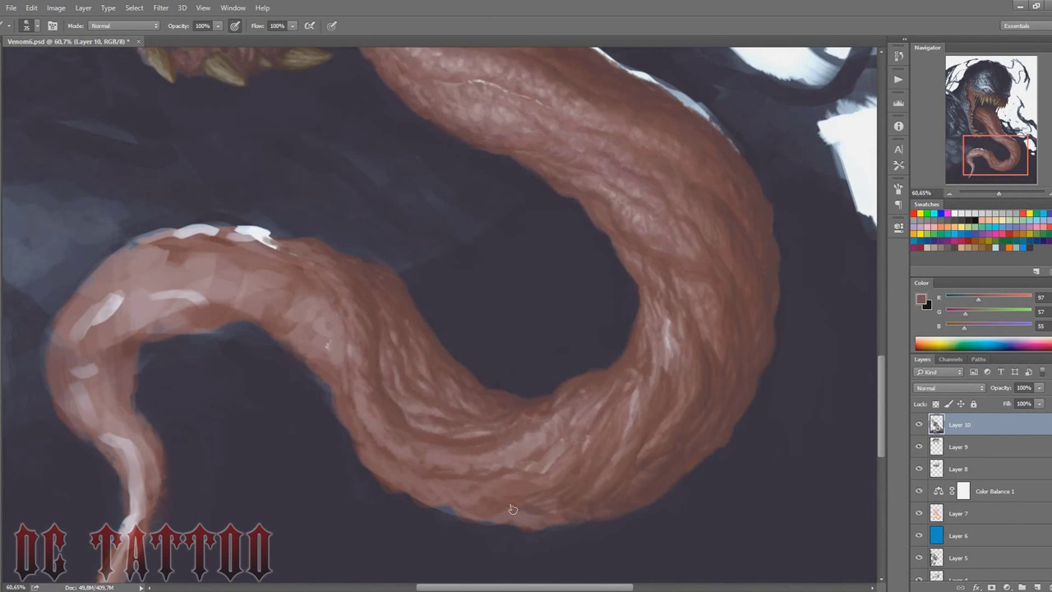
pyautogui.moveTo(453, 493); pyautogui.dragTo(505, 519)
# Step: Pick deep brown and pinkish tones with a smaller brush and add dark marks along the inner curve
pyautogui.keyDown('alt'); pyautogui.click(497, 379); pyautogui.keyUp('alt')
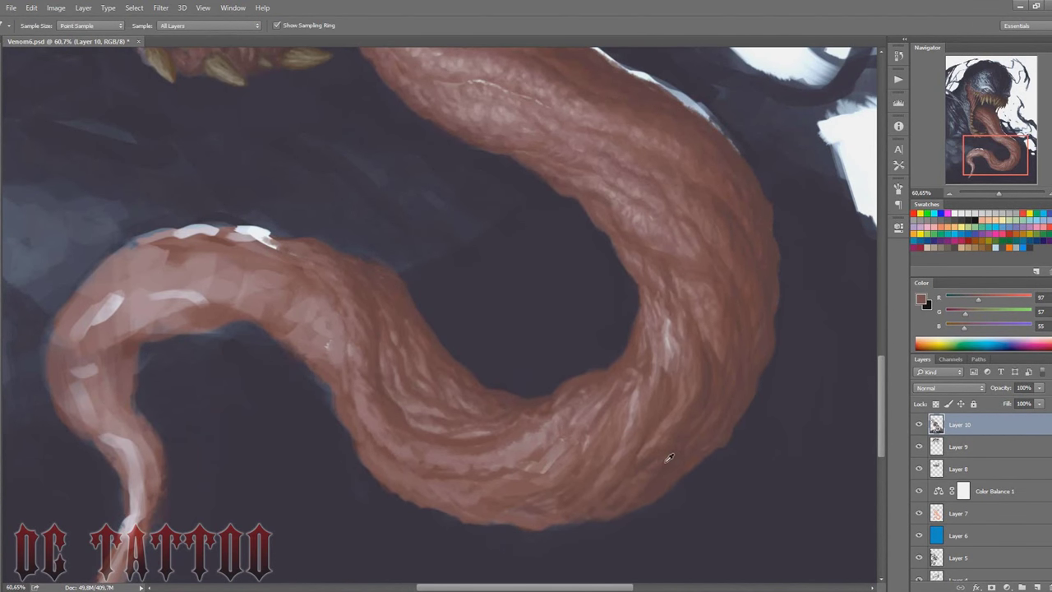
pyautogui.press('[')
pyautogui.press('[')
pyautogui.press('[')
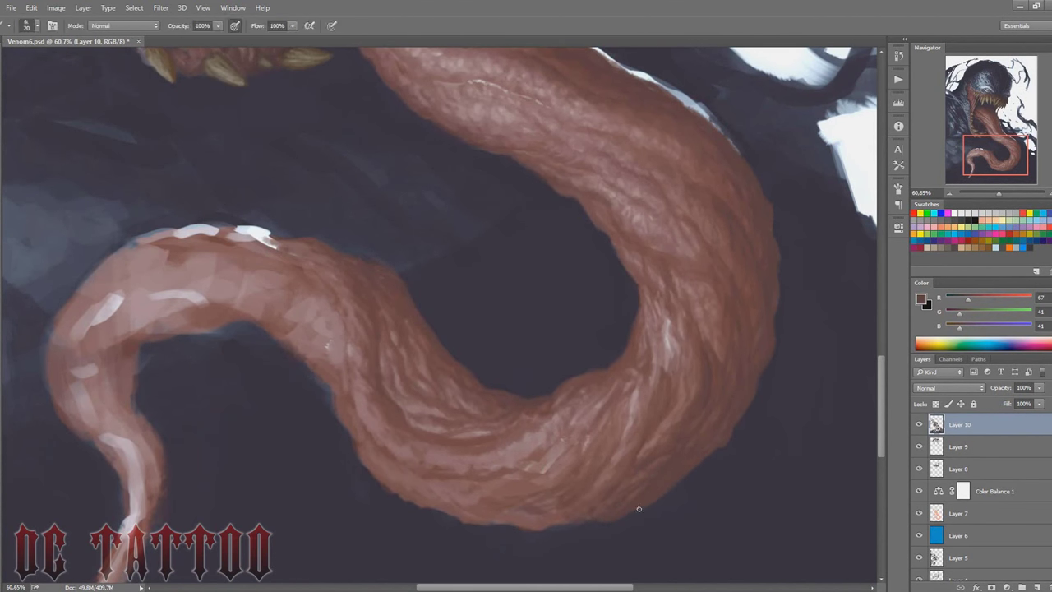
pyautogui.keyDown('alt'); pyautogui.click(689, 392); pyautogui.keyUp('alt')
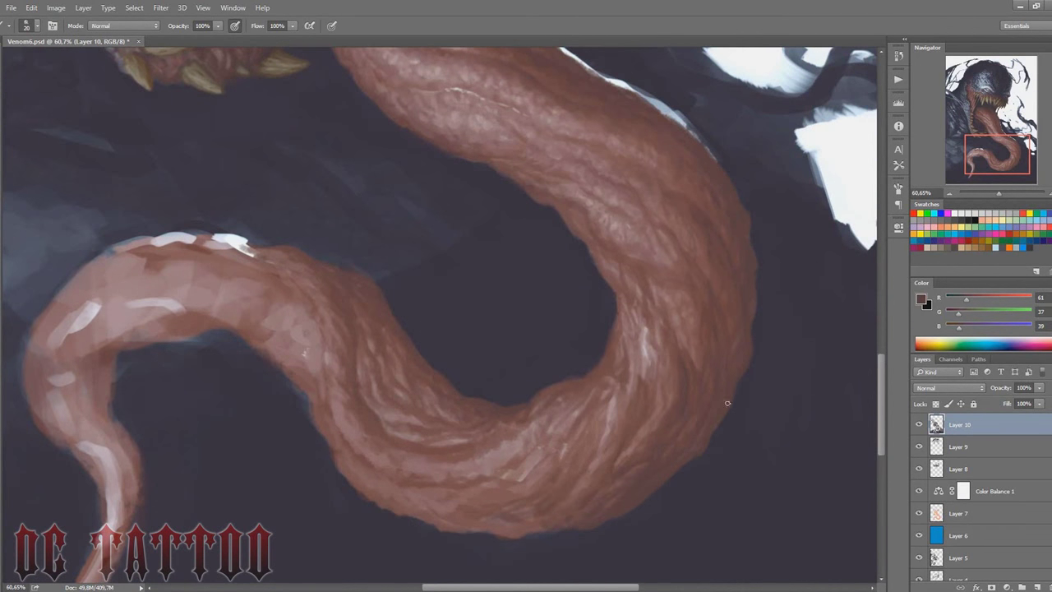
pyautogui.keyDown('alt'); pyautogui.click(646, 332); pyautogui.keyUp('alt')
pyautogui.keyDown('alt'); pyautogui.click(642, 327); pyautogui.keyUp('alt')
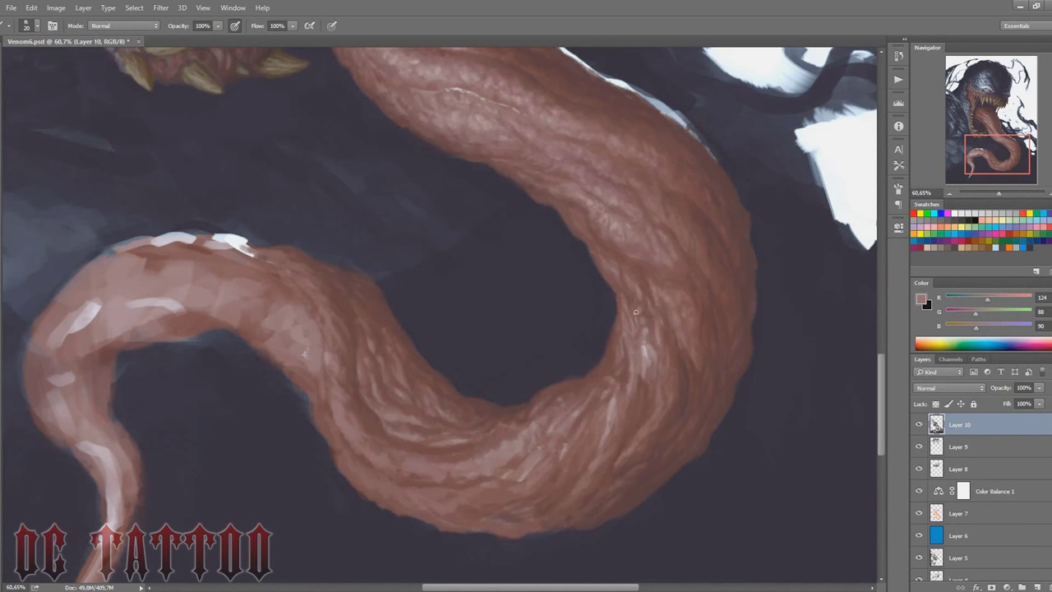
pyautogui.keyDown('alt'); pyautogui.click(644, 350); pyautogui.keyUp('alt')
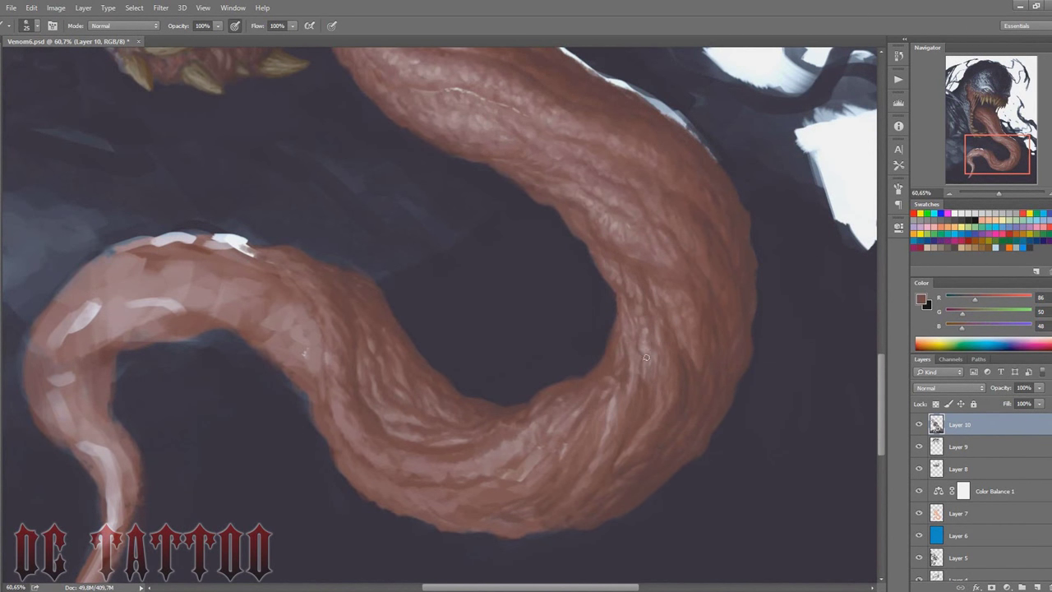
pyautogui.keyDown('alt'); pyautogui.click(633, 364); pyautogui.keyUp('alt')
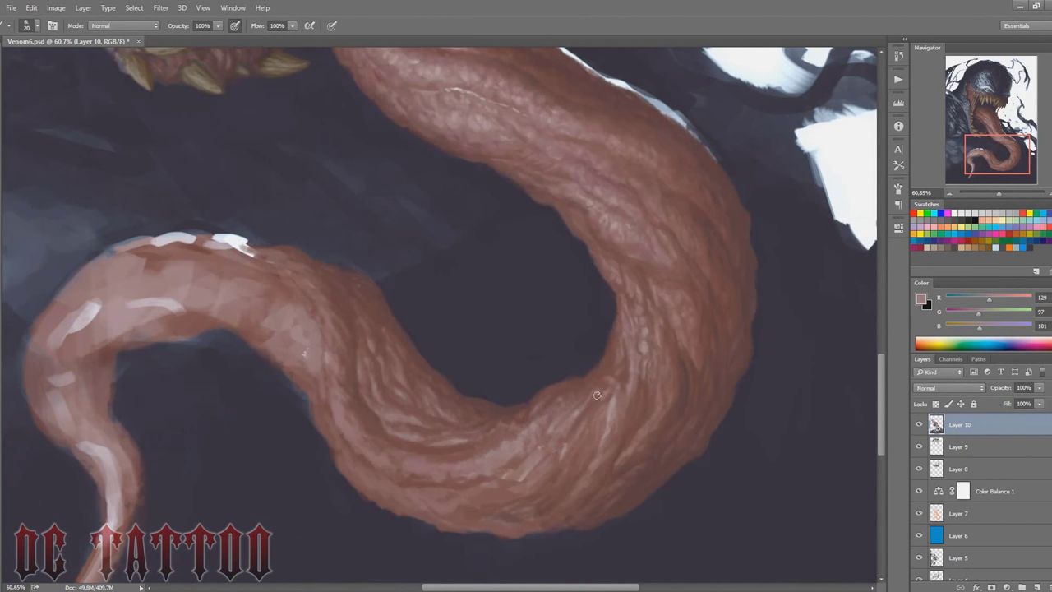
pyautogui.keyDown('alt'); pyautogui.click(614, 341); pyautogui.keyUp('alt')
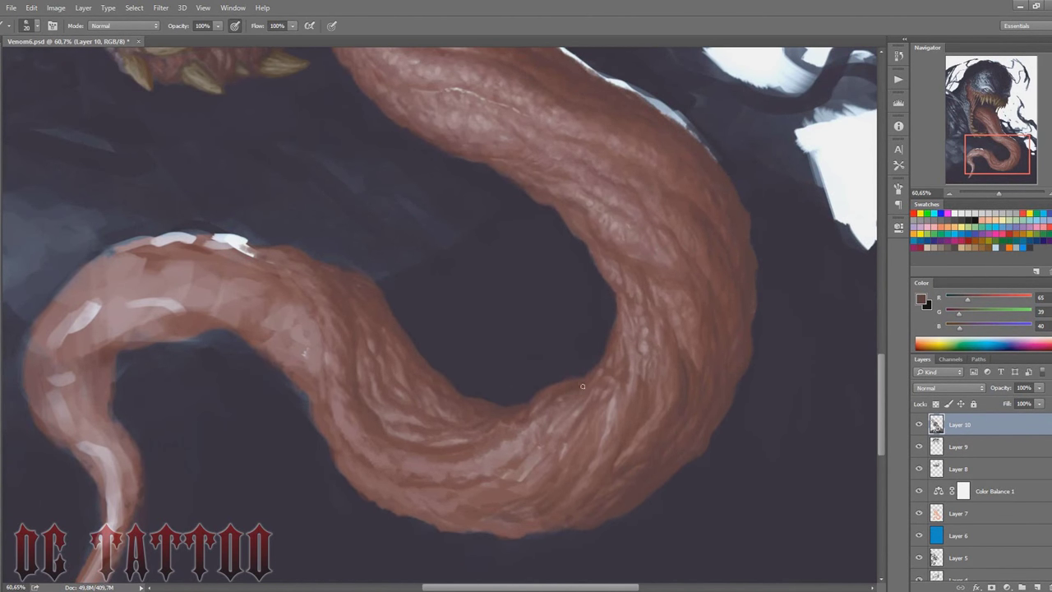
pyautogui.moveTo(429, 409); pyautogui.dragTo(485, 415)
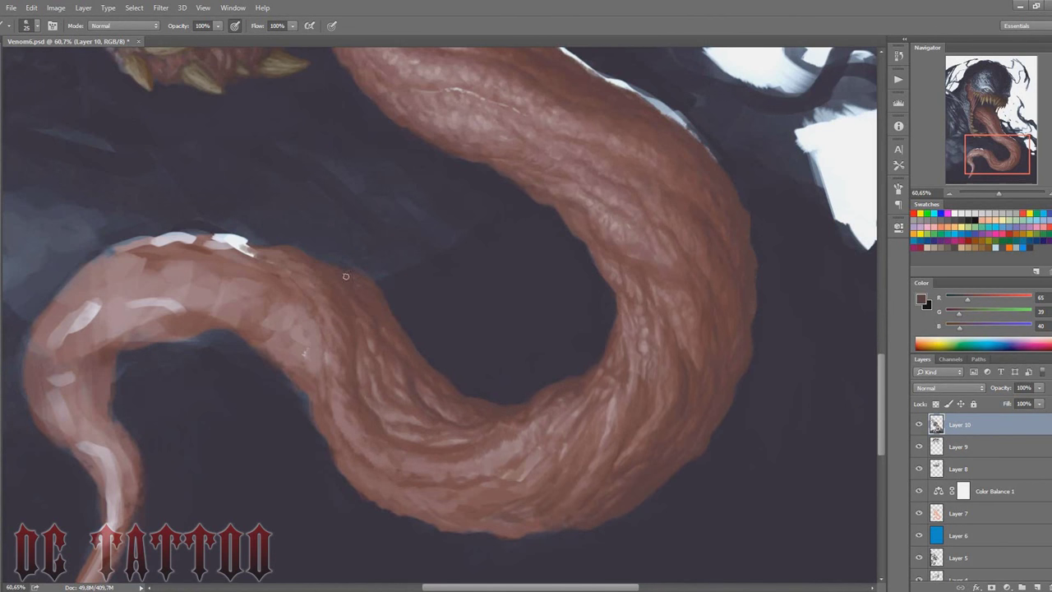
# Step: Sample the dark background, pink and lighter highlight tongue colours for the next texture pass
pyautogui.keyDown('alt'); pyautogui.click(411, 293); pyautogui.keyUp('alt')
pyautogui.keyDown('alt'); pyautogui.click(265, 365); pyautogui.keyUp('alt')
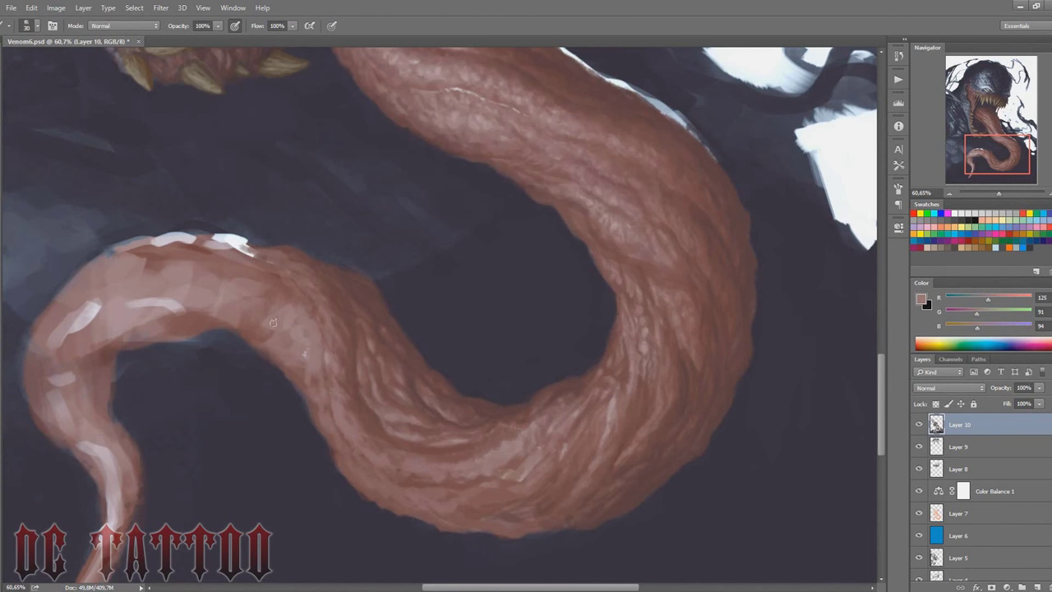
pyautogui.keyDown('alt'); pyautogui.click(674, 364); pyautogui.keyUp('alt')
pyautogui.hscroll(-5, 493, 362)
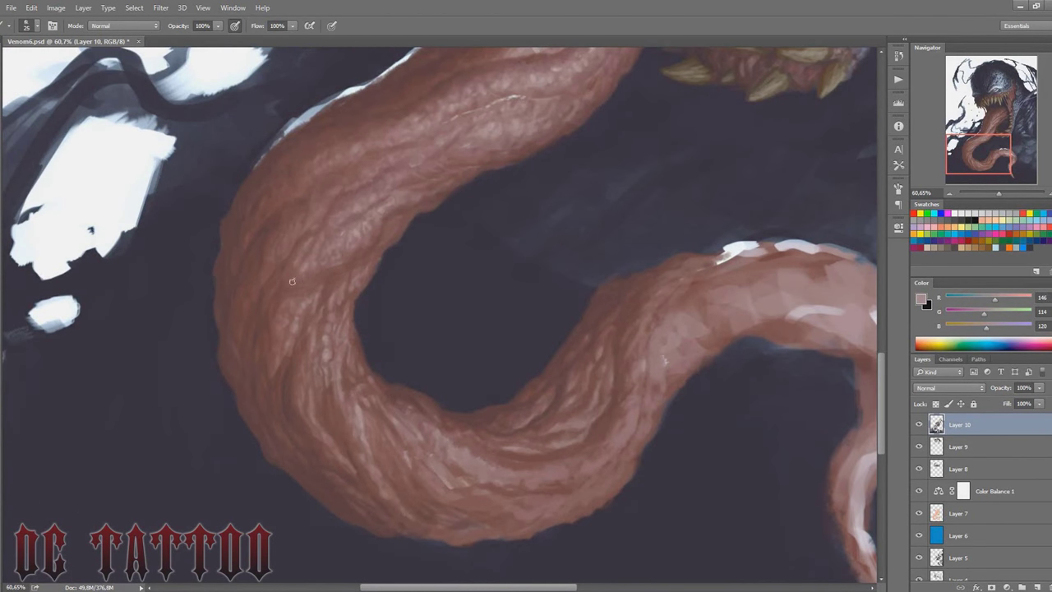
# Step: Sample shadow, light pink and reddish tones around the tongue bend with a larger brush
pyautogui.hscroll(3, 493, 370)
pyautogui.keyDown('alt'); pyautogui.click(276, 441); pyautogui.keyUp('alt')
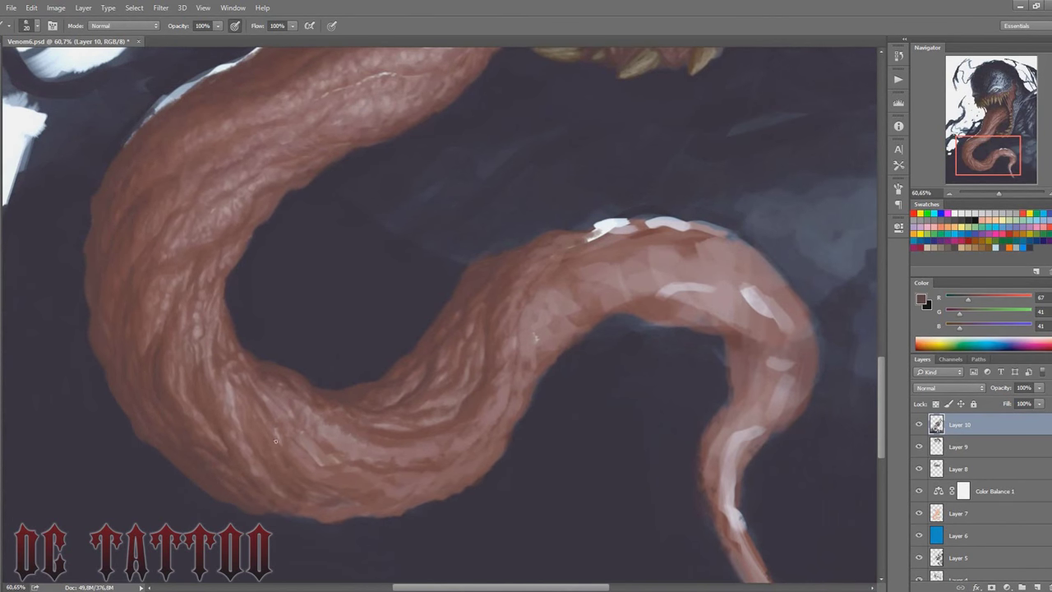
pyautogui.keyDown('alt'); pyautogui.click(261, 420); pyautogui.keyUp('alt')
pyautogui.keyDown('alt'); pyautogui.click(232, 395); pyautogui.keyUp('alt')
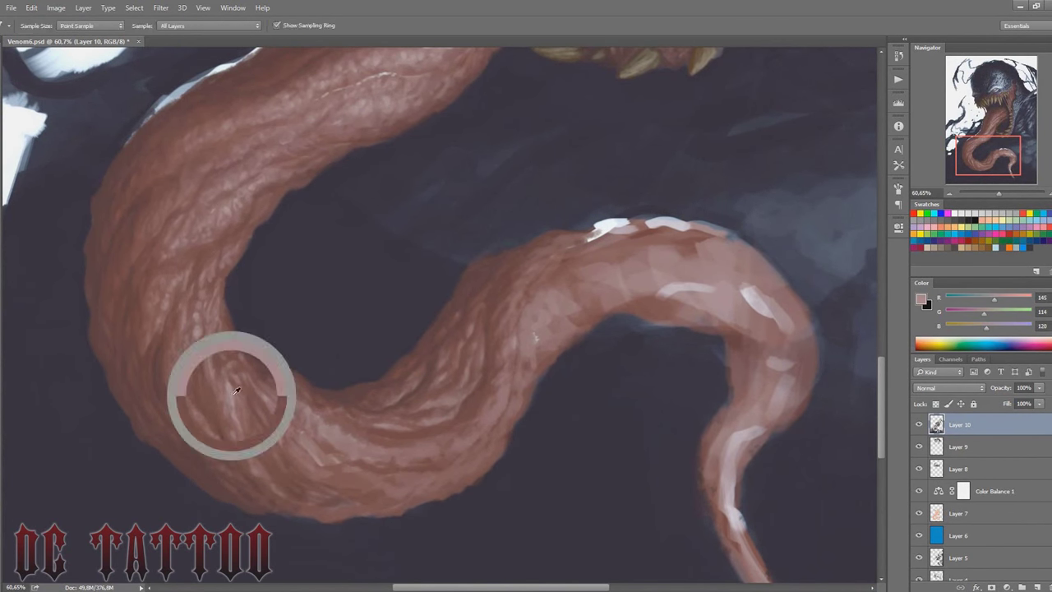
pyautogui.press(']')
pyautogui.keyDown('alt'); pyautogui.click(253, 415); pyautogui.keyUp('alt')
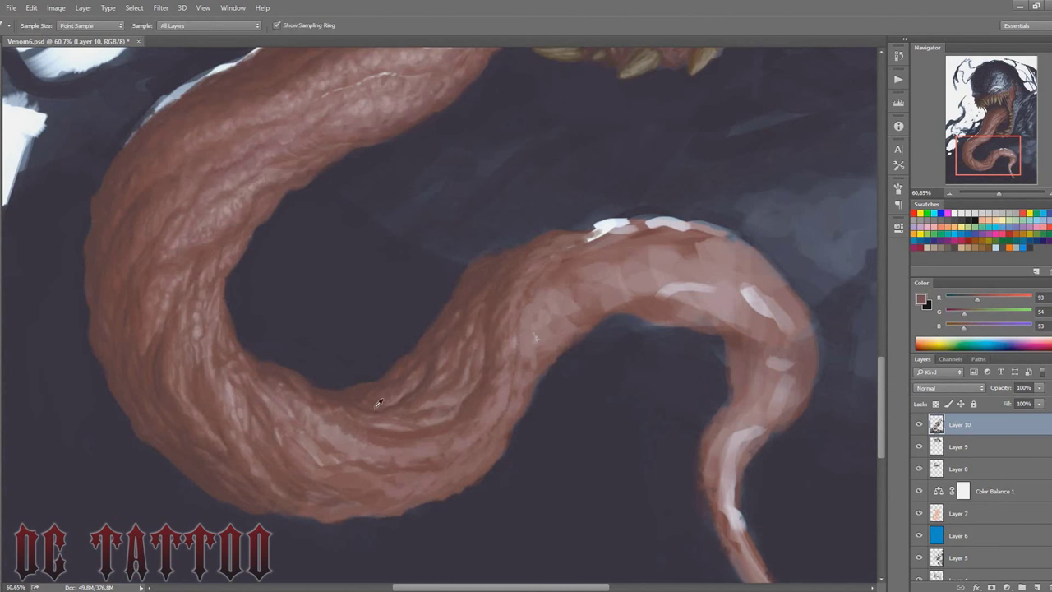
pyautogui.keyDown('alt'); pyautogui.click(457, 413); pyautogui.keyUp('alt')
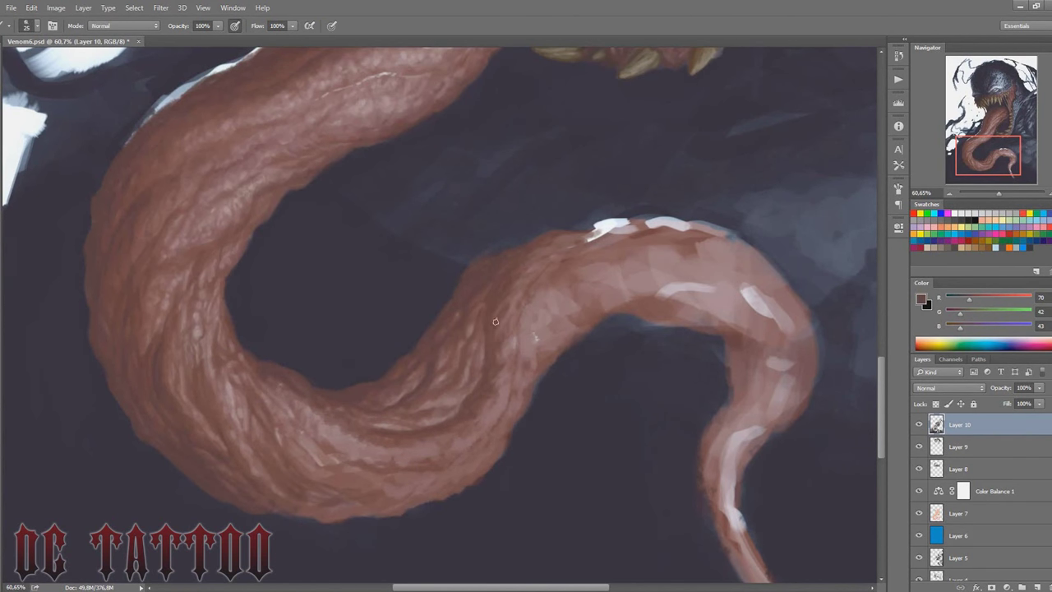
pyautogui.press(']')
pyautogui.press(']')
pyautogui.press(']')
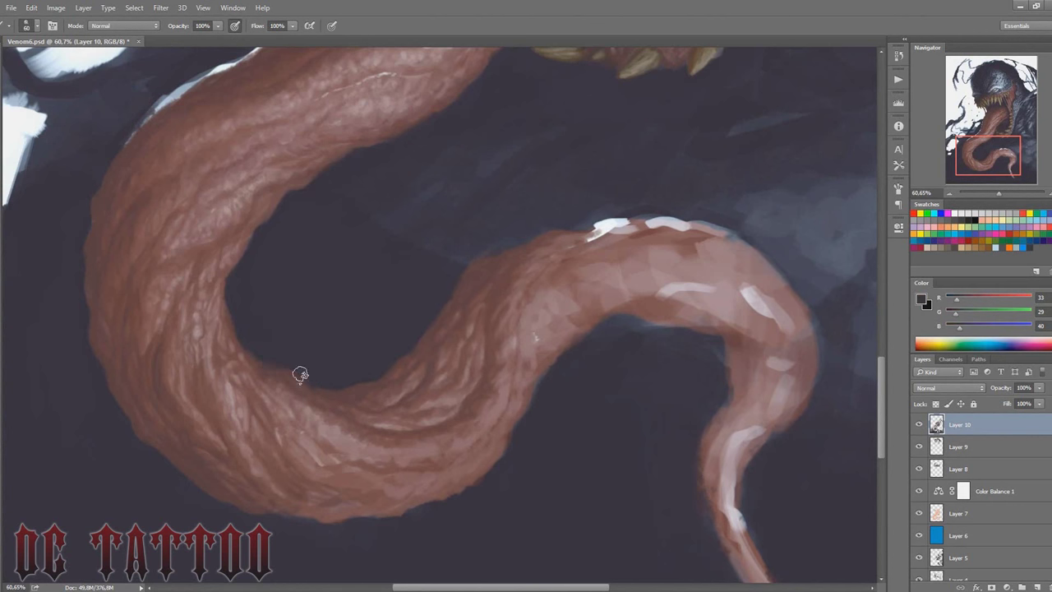
pyautogui.keyDown('alt'); pyautogui.click(491, 256); pyautogui.keyUp('alt')
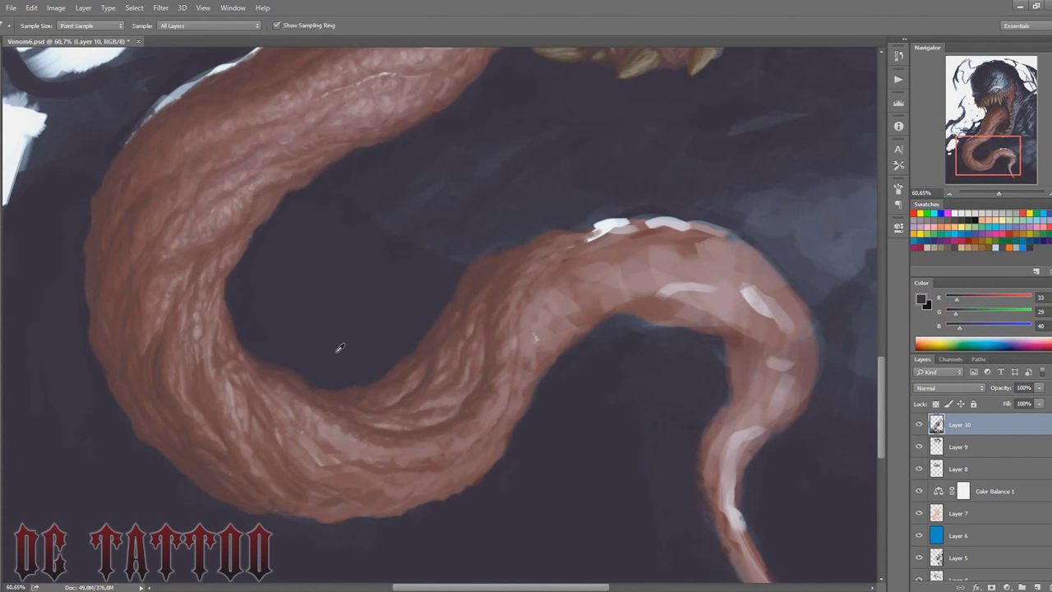
pyautogui.keyDown('alt'); pyautogui.click(328, 423); pyautogui.keyUp('alt')
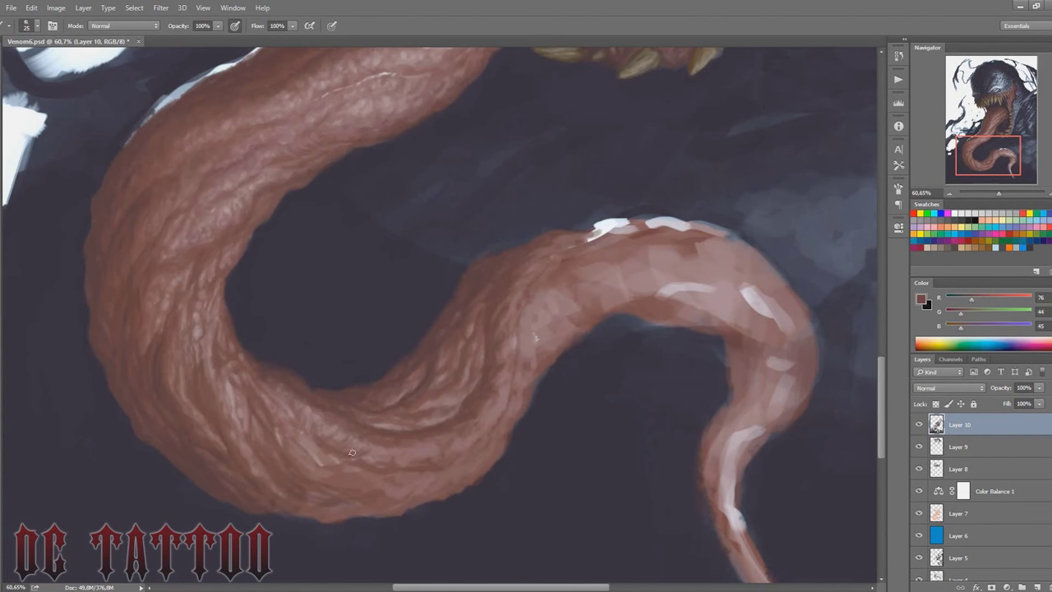
# Step: Pick darker and warmer reds plus a light pink highlight to shade the bend
pyautogui.keyDown('alt'); pyautogui.click(385, 450); pyautogui.keyUp('alt')
pyautogui.press('[')
pyautogui.keyDown('alt'); pyautogui.click(388, 459); pyautogui.keyUp('alt')
pyautogui.press(']')
pyautogui.keyDown('alt'); pyautogui.click(479, 408); pyautogui.keyUp('alt')
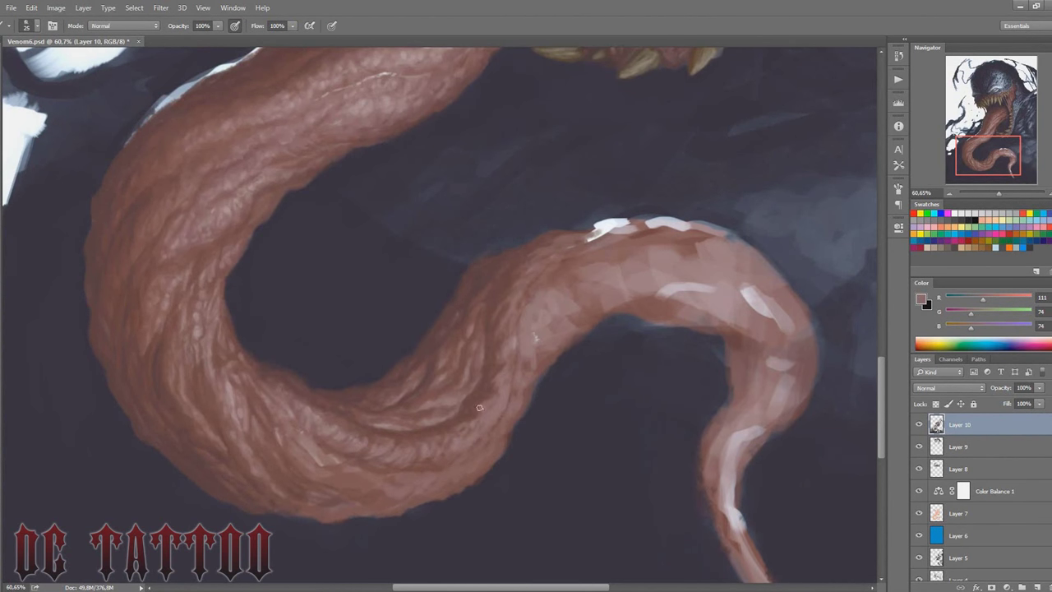
pyautogui.keyDown('alt'); pyautogui.click(318, 462); pyautogui.keyUp('alt')
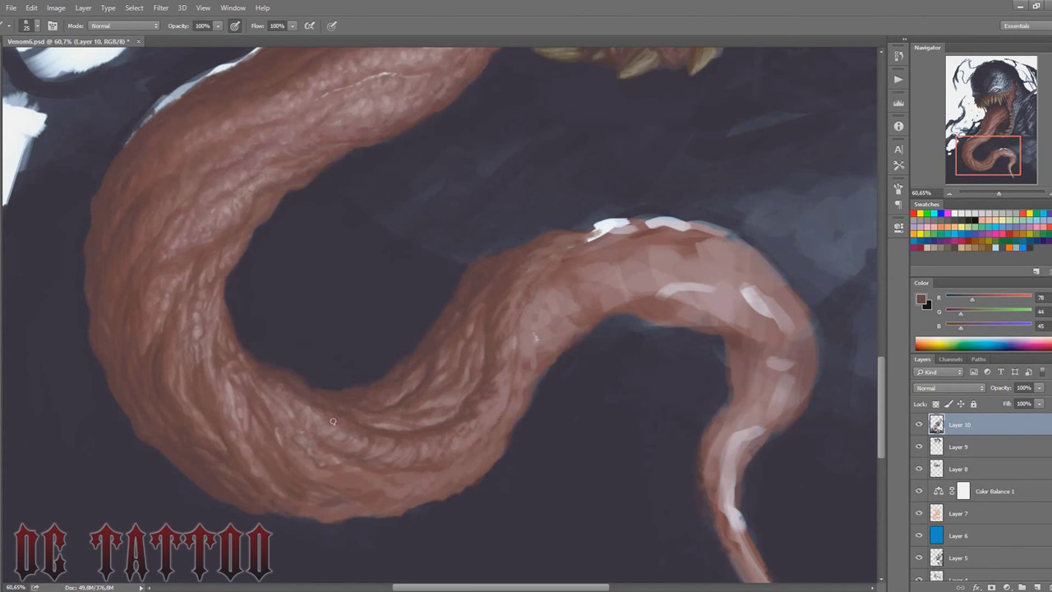
pyautogui.keyDown('alt'); pyautogui.click(410, 418); pyautogui.keyUp('alt')
pyautogui.keyDown('alt'); pyautogui.click(447, 446); pyautogui.keyUp('alt')
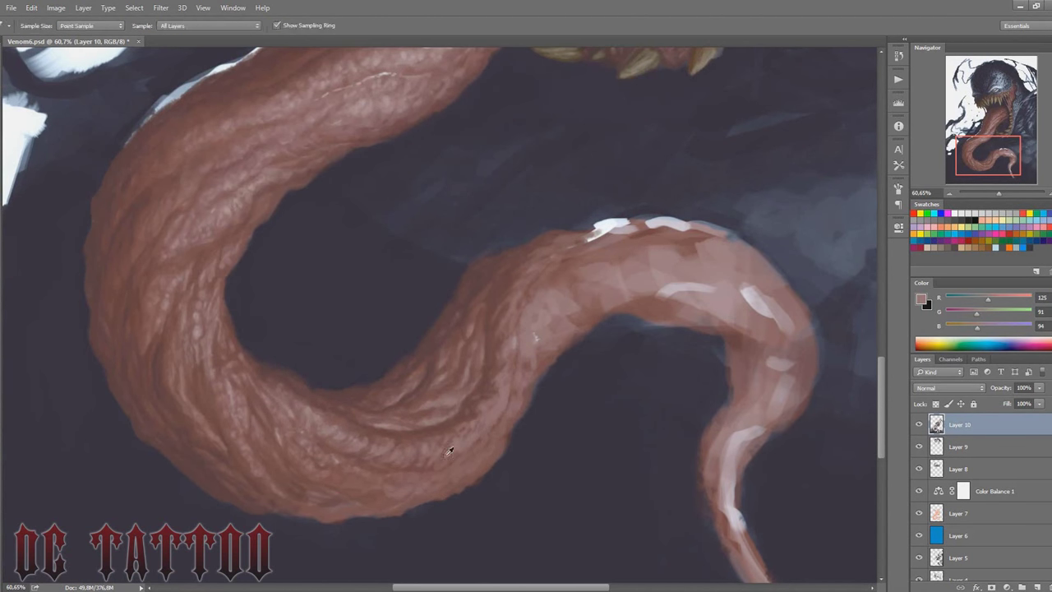
pyautogui.press('[')
pyautogui.keyDown('alt'); pyautogui.click(398, 367); pyautogui.keyUp('alt')
# Step: Alternate dark edge reds and mid reds from the mid-tongue while adjusting brush size
pyautogui.press(']')
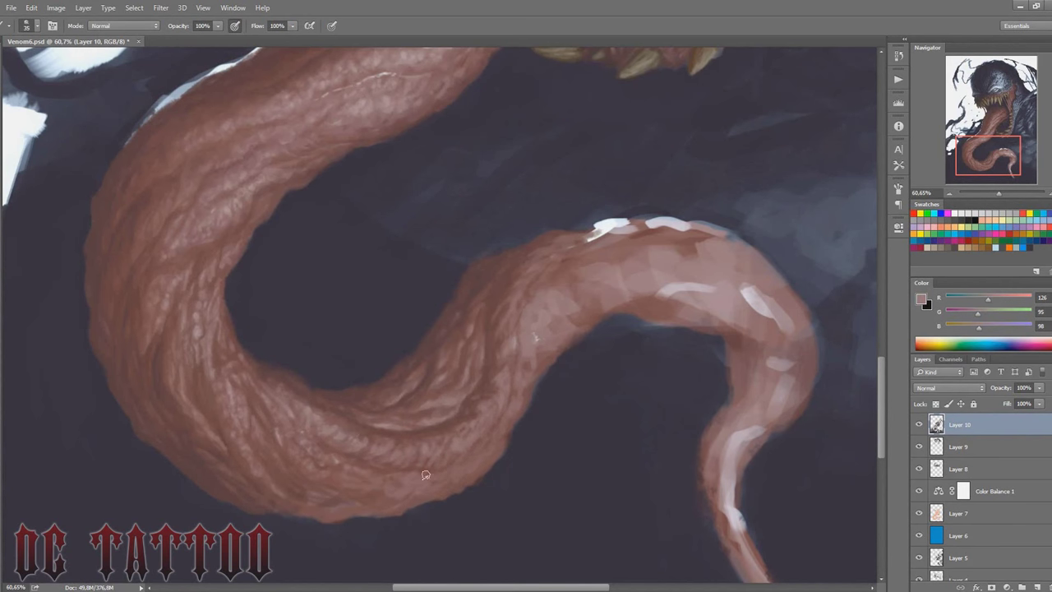
pyautogui.keyDown('alt'); pyautogui.click(256, 482); pyautogui.keyUp('alt')
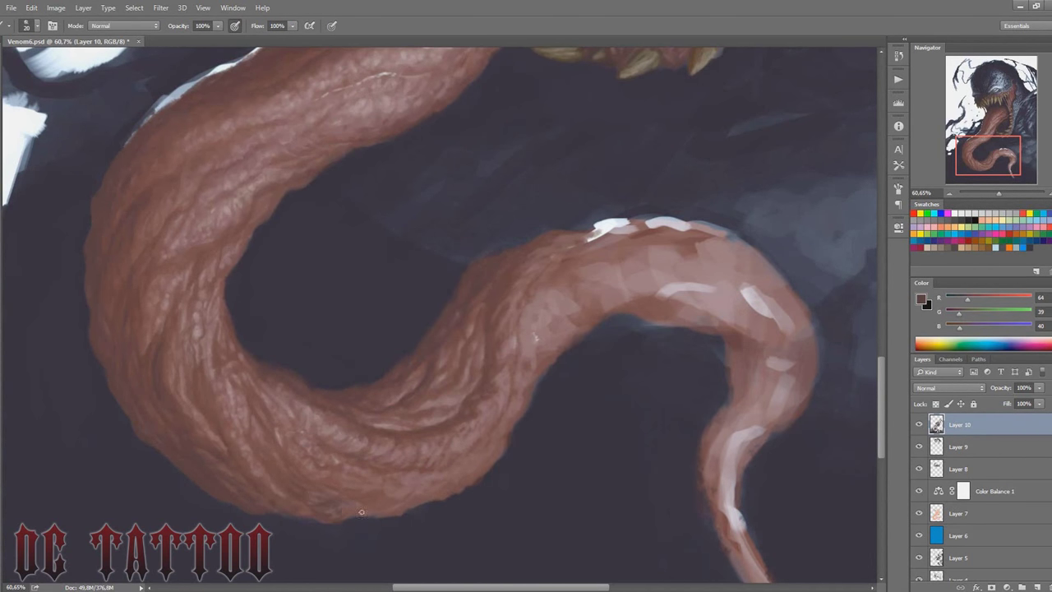
pyautogui.keyDown('alt'); pyautogui.click(459, 421); pyautogui.keyUp('alt')
pyautogui.press(']')
pyautogui.keyDown('alt'); pyautogui.click(301, 491); pyautogui.keyUp('alt')
pyautogui.press('[')
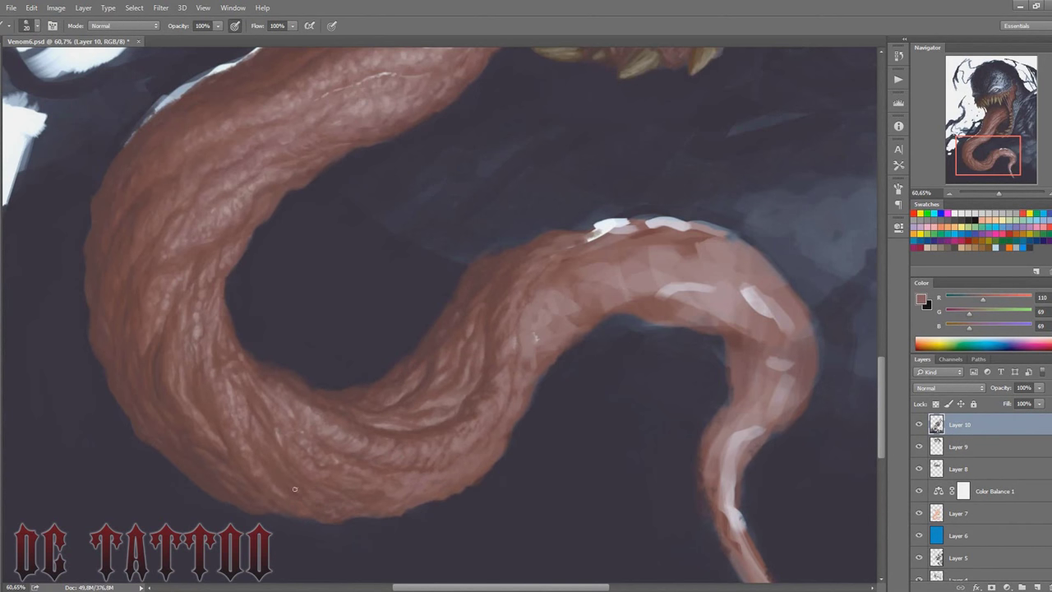
pyautogui.keyDown('alt'); pyautogui.click(371, 389); pyautogui.keyUp('alt')
pyautogui.press(']')
pyautogui.keyDown('alt'); pyautogui.click(411, 393); pyautogui.keyUp('alt')
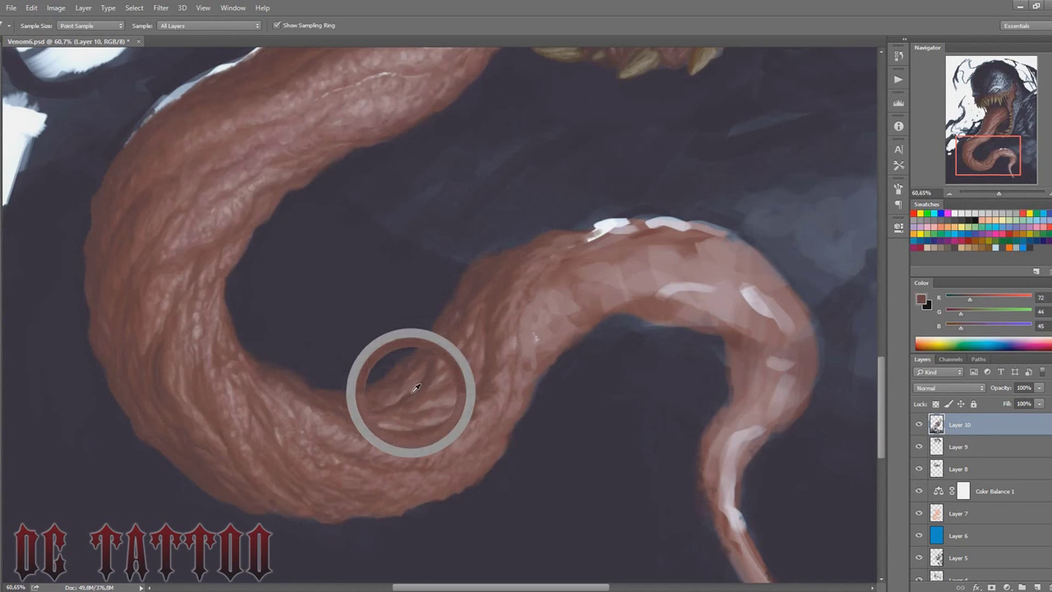
pyautogui.press('[')
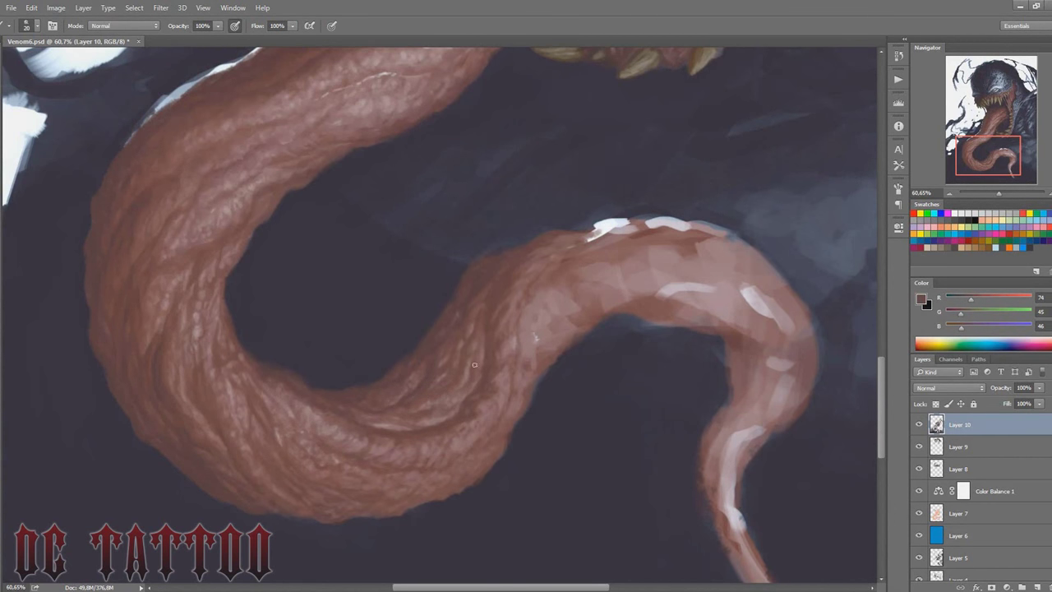
# Step: Sample pinks and a dark red, then paint over the pale highlights along the tongue's top edge
pyautogui.keyDown('alt'); pyautogui.click(381, 415); pyautogui.keyUp('alt')
pyautogui.press('[')
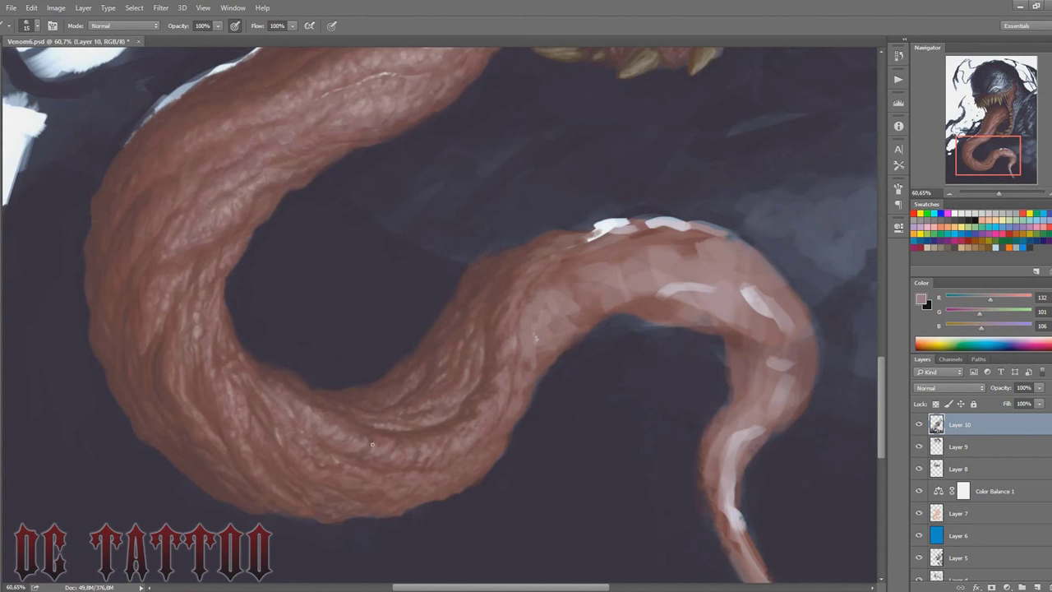
pyautogui.keyDown('alt'); pyautogui.click(403, 451); pyautogui.keyUp('alt')
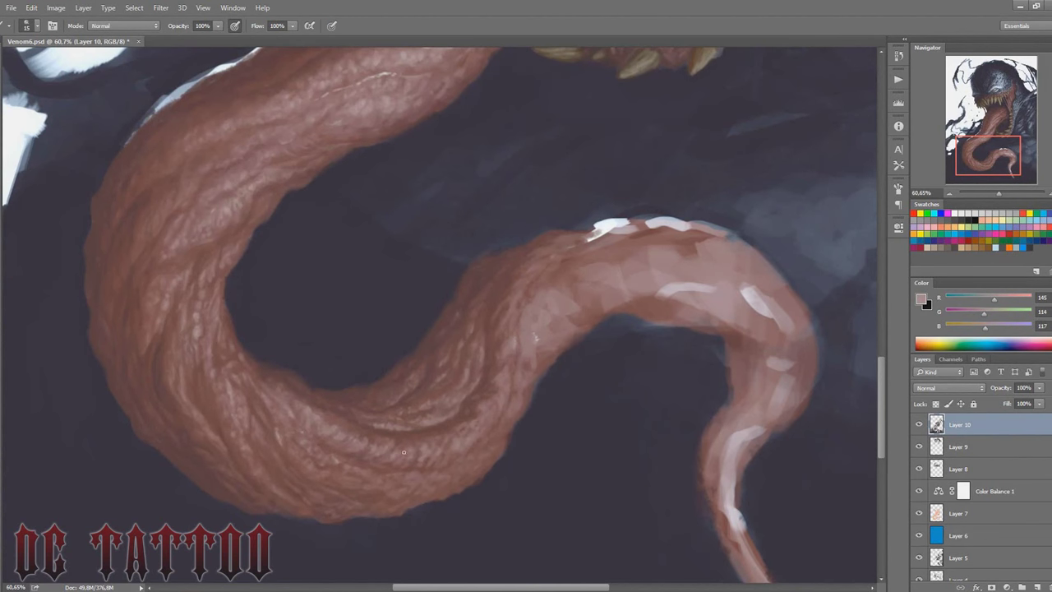
pyautogui.keyDown('alt'); pyautogui.click(518, 355); pyautogui.keyUp('alt')
pyautogui.keyDown('alt'); pyautogui.click(641, 200); pyautogui.keyUp('alt')
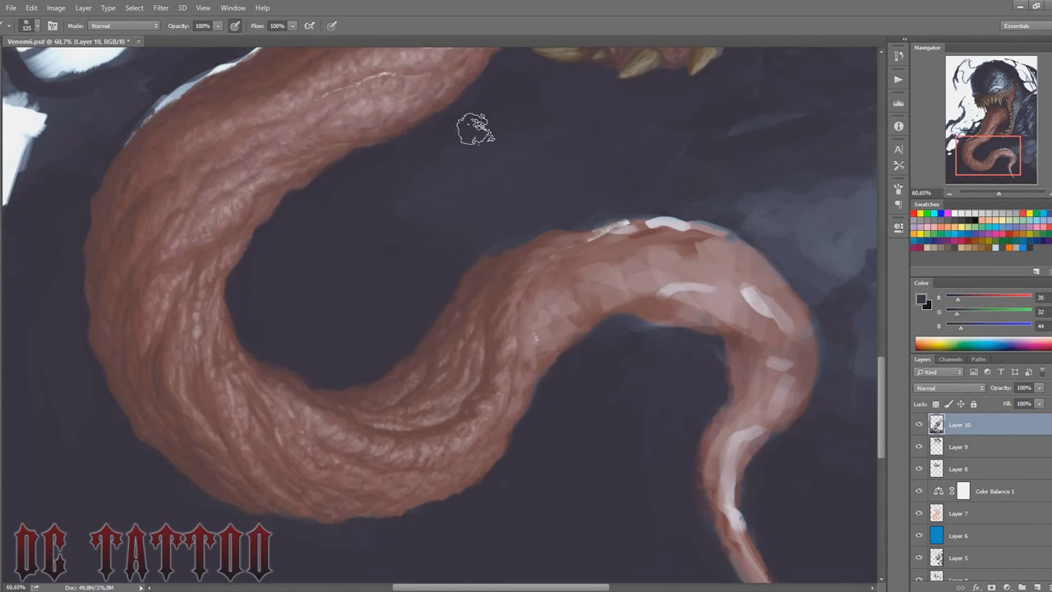
pyautogui.keyDown('alt'); pyautogui.click(493, 356); pyautogui.keyUp('alt')
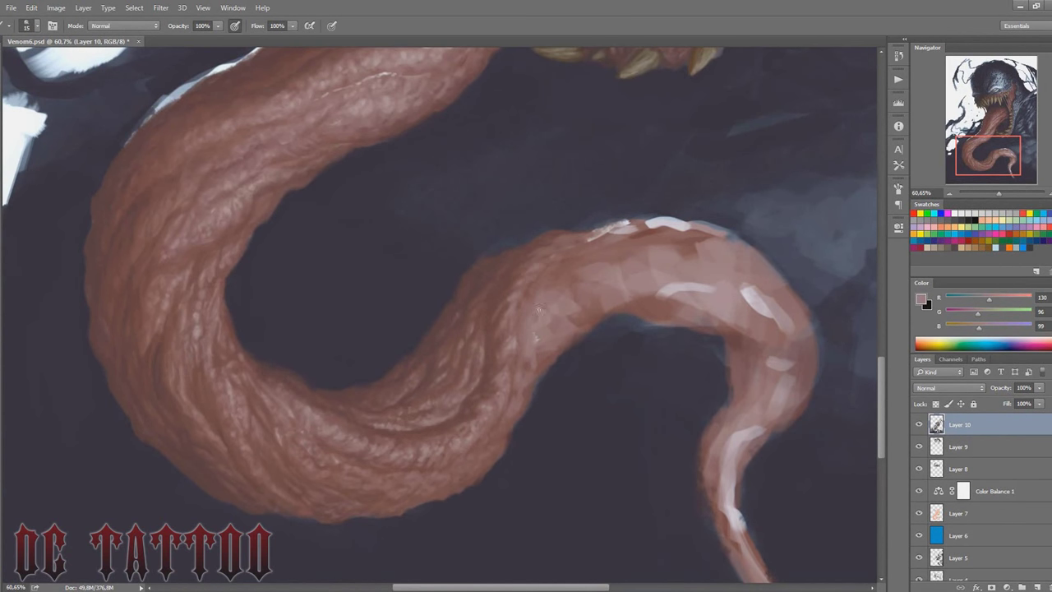
pyautogui.press(']')
pyautogui.press(']')
pyautogui.keyDown('alt'); pyautogui.click(596, 234); pyautogui.keyUp('alt')
pyautogui.moveTo(581, 228)
pyautogui.mouseDown()
pyautogui.moveTo(723, 234)
pyautogui.moveTo(681, 227)
pyautogui.moveTo(692, 225)
pyautogui.moveTo(528, 161)
pyautogui.mouseUp()
# Step: Paint a dark red stroke along the thin end's top edge and smooth its upper body
pyautogui.press('[')
pyautogui.press('[')
pyautogui.press('[')
pyautogui.keyDown('alt'); pyautogui.click(368, 239); pyautogui.keyUp('alt')
pyautogui.press(']')
pyautogui.press(']')
pyautogui.keyDown('alt'); pyautogui.click(393, 217); pyautogui.keyUp('alt')
pyautogui.moveTo(434, 197); pyautogui.dragTo(502, 186)
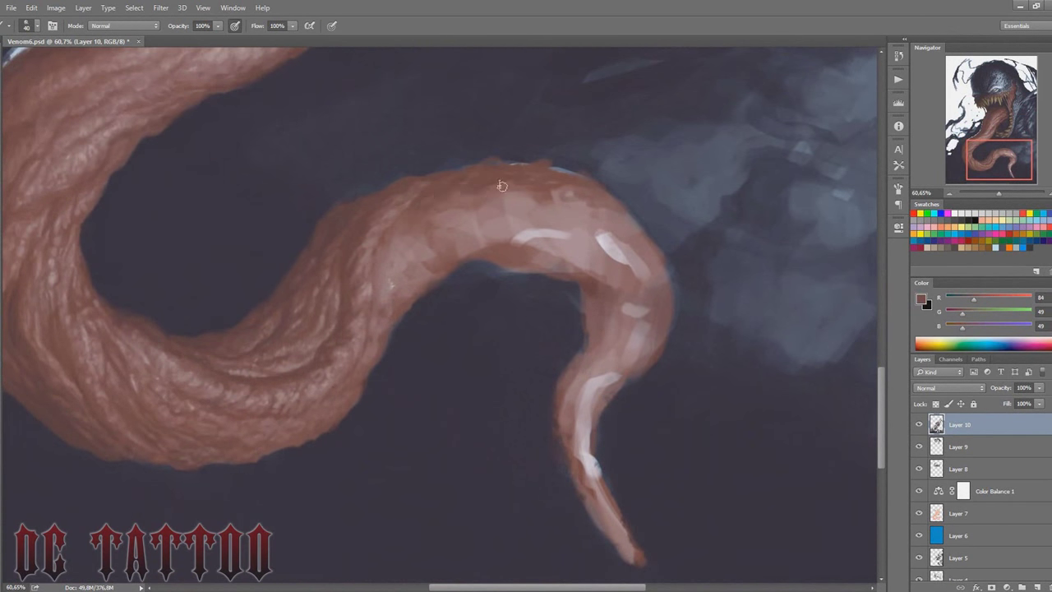
pyautogui.moveTo(394, 306); pyautogui.dragTo(423, 240)
# Step: Sample mid red, light pink, darker red and background tones, ending with a much larger brush
pyautogui.press(']')
pyautogui.keyDown('alt'); pyautogui.click(427, 213); pyautogui.keyUp('alt')
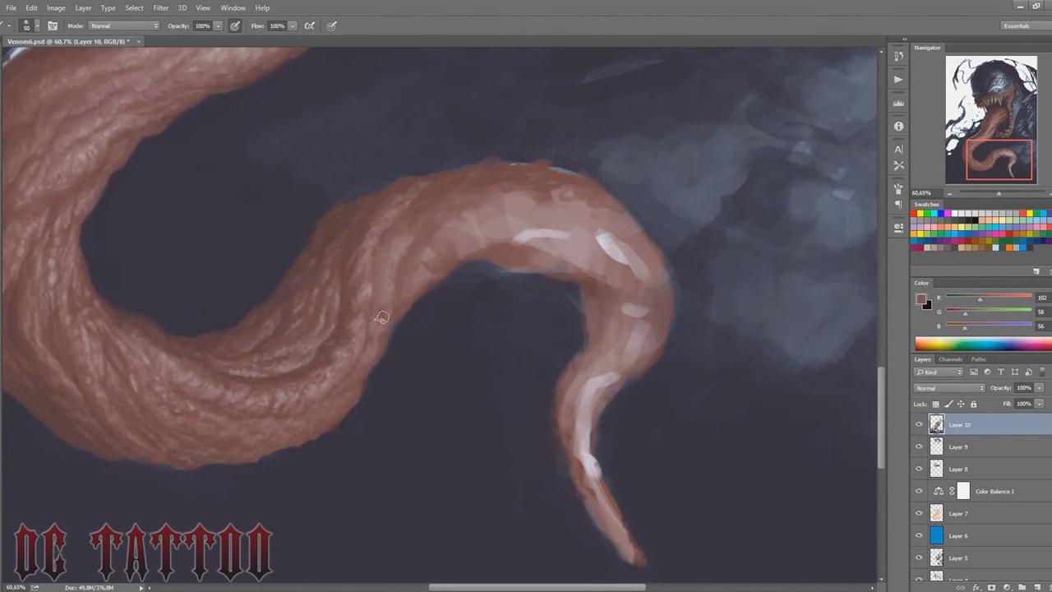
pyautogui.press('[')
pyautogui.press('[')
pyautogui.press('[')
pyautogui.keyDown('alt'); pyautogui.click(390, 267); pyautogui.keyUp('alt')
pyautogui.press('[')
pyautogui.press('[')
pyautogui.press('[')
pyautogui.keyDown('alt'); pyautogui.click(427, 195); pyautogui.keyUp('alt')
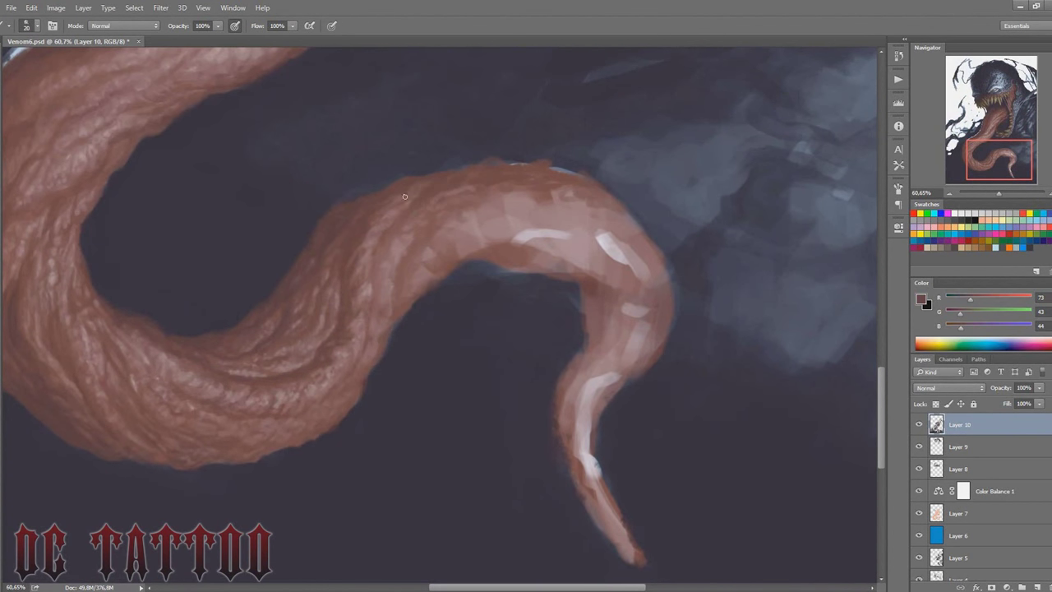
pyautogui.keyDown('alt'); pyautogui.click(521, 265); pyautogui.keyUp('alt')
pyautogui.press(']')
pyautogui.press(']')
pyautogui.press(']')
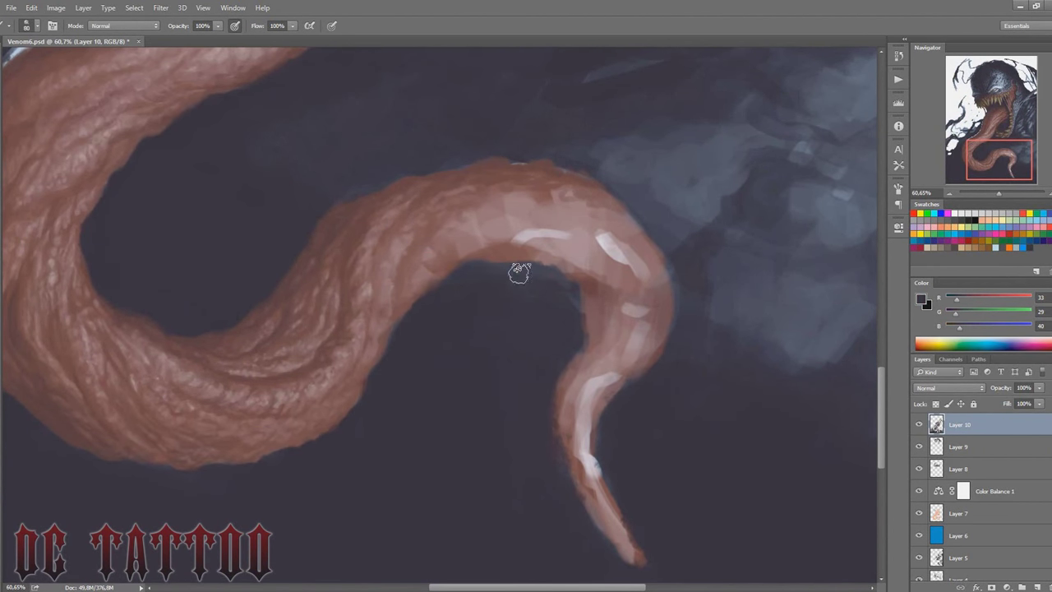
pyautogui.press(']')
pyautogui.press(']')
pyautogui.press(']')
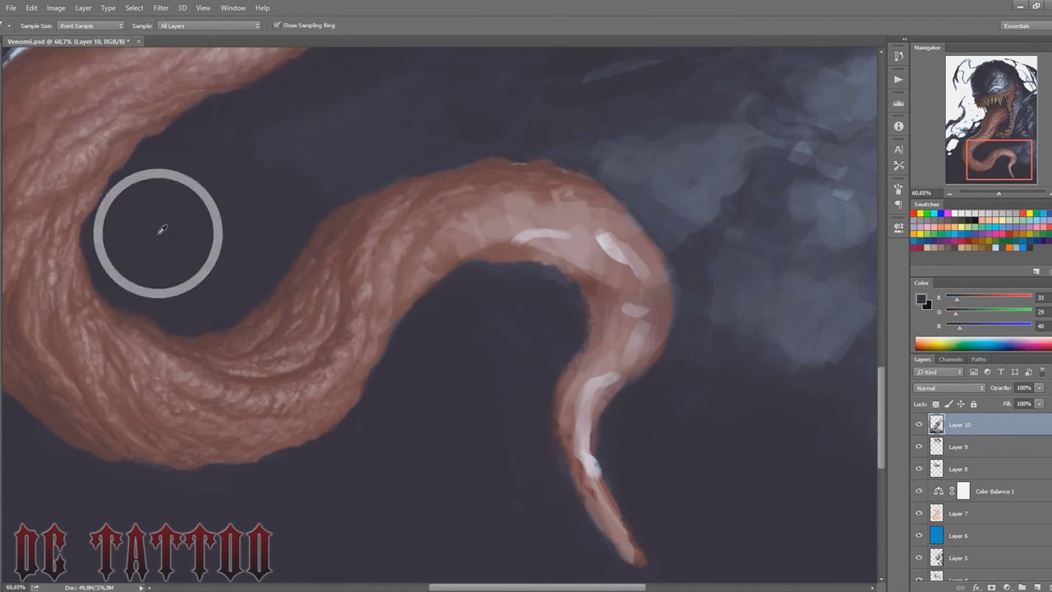
# Step: Bring the upper tongue into view and darken its upper part with a broad stroke
pyautogui.moveTo(992, 148); pyautogui.dragTo(986, 145)
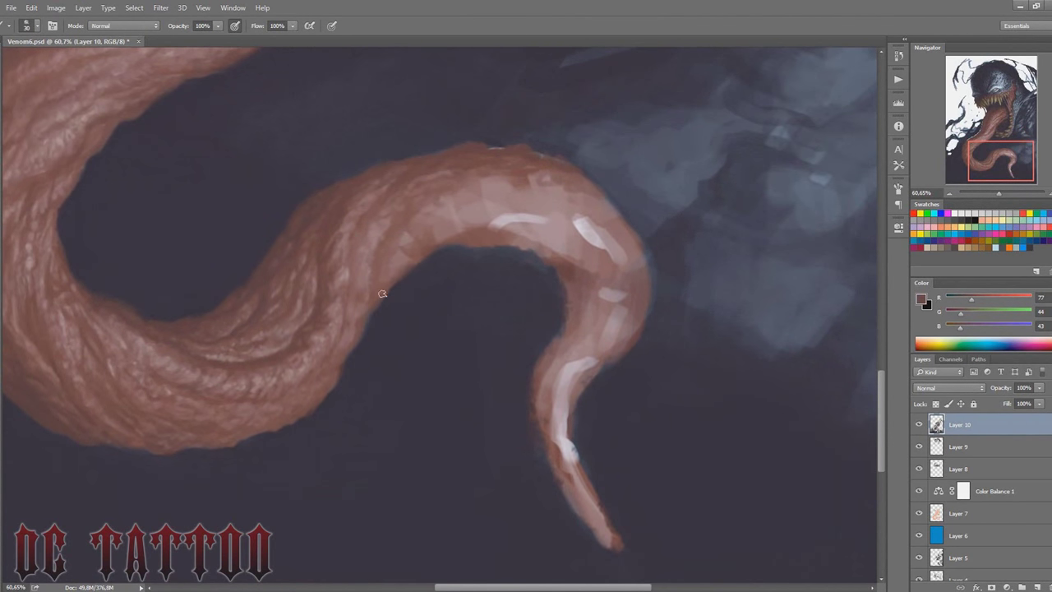
pyautogui.press(']')
pyautogui.press(']')
pyautogui.press(']')
pyautogui.moveTo(423, 243)
pyautogui.mouseDown()
pyautogui.moveTo(460, 197)
pyautogui.moveTo(575, 197)
pyautogui.moveTo(573, 312)
pyautogui.moveTo(598, 319)
pyautogui.moveTo(581, 324)
pyautogui.moveTo(493, 189)
pyautogui.moveTo(599, 269)
pyautogui.moveTo(567, 427)
pyautogui.mouseUp()
pyautogui.press(']')
# Step: Blend away the remaining highlights with a dark stroke, trimming the tongue tip into a curled point
pyautogui.keyDown('alt'); pyautogui.click(533, 216); pyautogui.keyUp('alt')
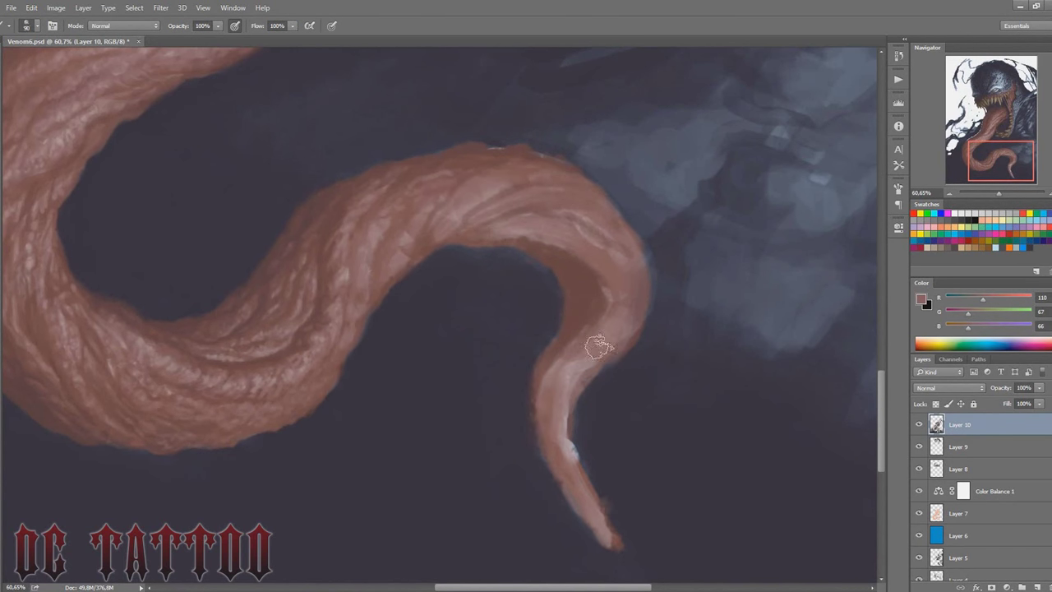
pyautogui.press(']')
pyautogui.press(']')
pyautogui.keyDown('alt'); pyautogui.click(526, 484); pyautogui.keyUp('alt')
pyautogui.moveTo(526, 485)
pyautogui.mouseDown()
pyautogui.moveTo(515, 468)
pyautogui.moveTo(605, 511)
pyautogui.moveTo(558, 411)
pyautogui.moveTo(568, 428)
pyautogui.moveTo(622, 337)
pyautogui.mouseUp()
pyautogui.press('[')
pyautogui.press('[')
pyautogui.press('[')
pyautogui.keyDown('alt'); pyautogui.click(537, 385); pyautogui.keyUp('alt')
# Step: Paint darker red shading along the tongue's tail and its upper curve down to the bend
pyautogui.press('[')
pyautogui.keyDown('alt'); pyautogui.click(567, 361); pyautogui.keyUp('alt')
pyautogui.moveTo(566, 362); pyautogui.dragTo(583, 284)
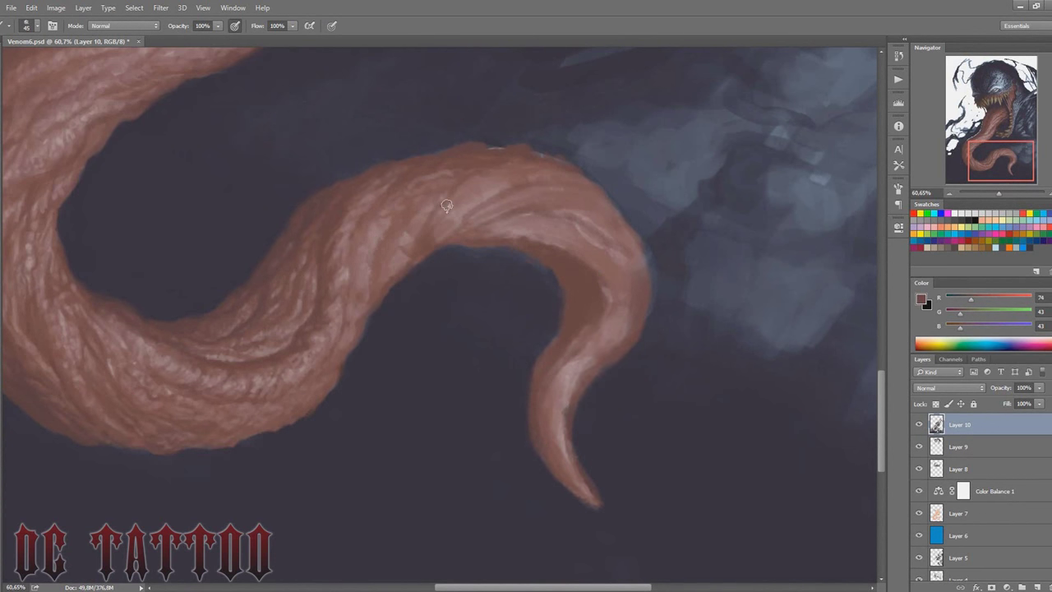
pyautogui.moveTo(446, 206)
pyautogui.mouseDown()
pyautogui.moveTo(591, 192)
pyautogui.moveTo(633, 277)
pyautogui.moveTo(601, 271)
pyautogui.mouseUp()
# Step: Sample lighter pinkish-brown tones and paint a lighter stroke along the upper tongue
pyautogui.keyDown('alt'); pyautogui.click(605, 254); pyautogui.keyUp('alt')
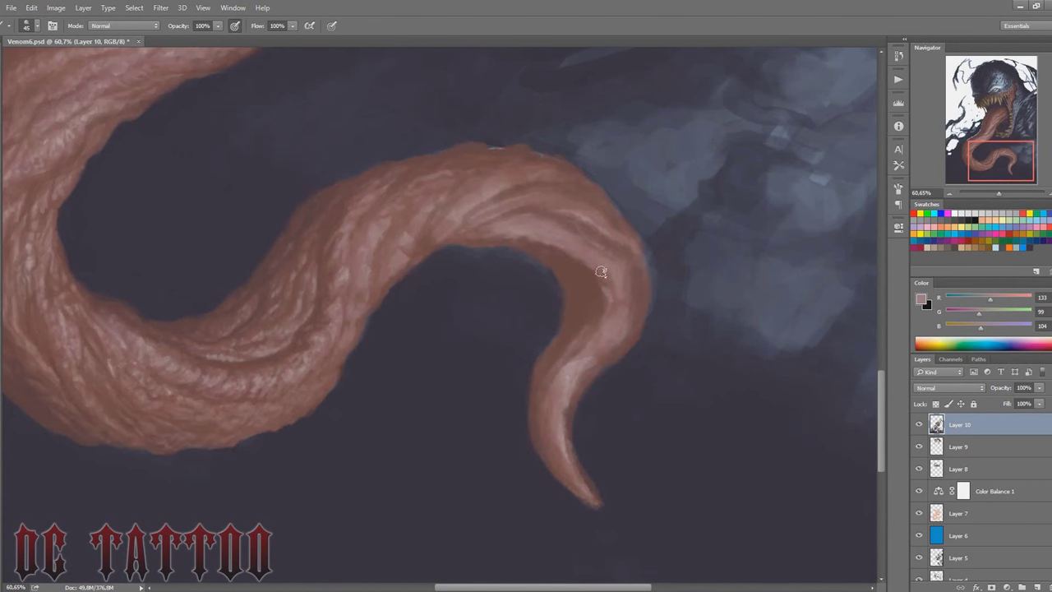
pyautogui.press('[')
pyautogui.press('[')
pyautogui.press('[')
pyautogui.keyDown('alt'); pyautogui.click(567, 272); pyautogui.keyUp('alt')
pyautogui.keyDown('alt'); pyautogui.click(630, 257); pyautogui.keyUp('alt')
pyautogui.press(']')
pyautogui.moveTo(619, 282); pyautogui.dragTo(545, 178)
# Step: Sample dark reds and light pinks along the tip and dab light pink highlights onto the tongue
pyautogui.press('[')
pyautogui.press('[')
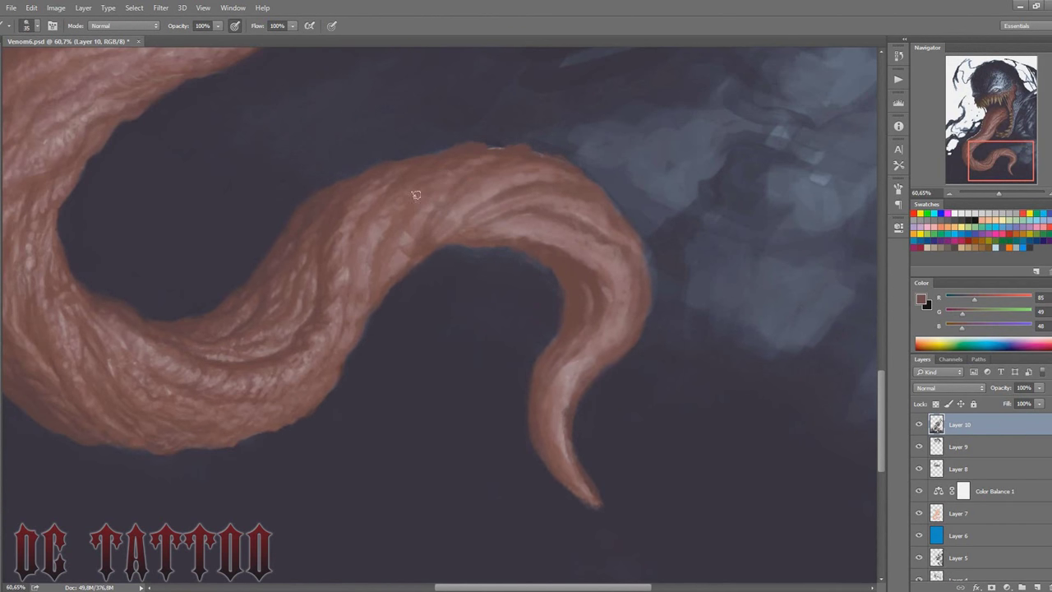
pyautogui.keyDown('alt'); pyautogui.click(415, 195); pyautogui.keyUp('alt')
pyautogui.keyDown('alt'); pyautogui.click(381, 231); pyautogui.keyUp('alt')
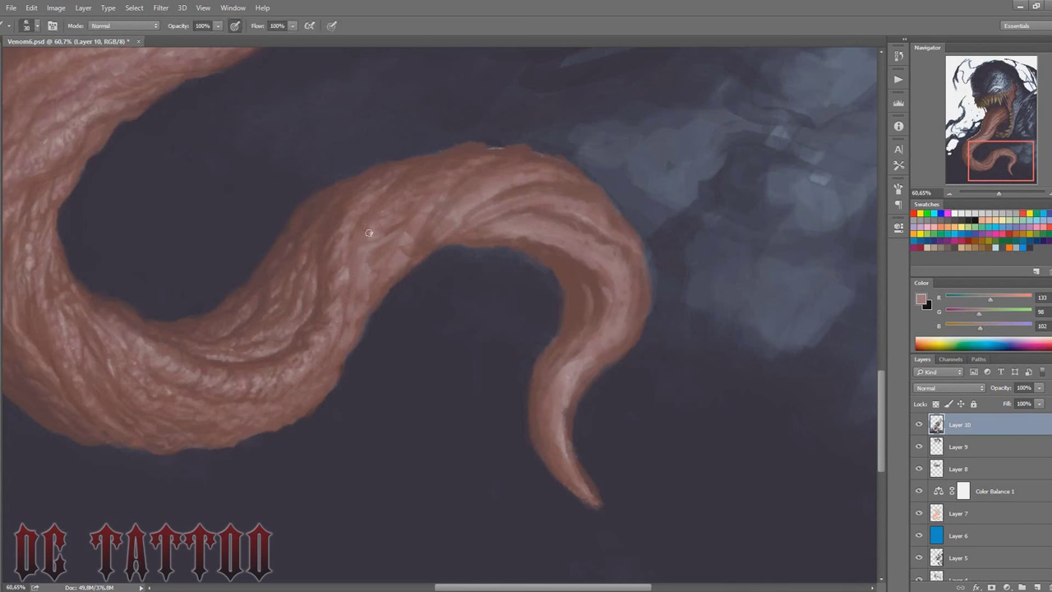
pyautogui.keyDown('alt'); pyautogui.click(423, 213); pyautogui.keyUp('alt')
pyautogui.keyDown('alt'); pyautogui.click(465, 171); pyautogui.keyUp('alt')
pyautogui.press(']')
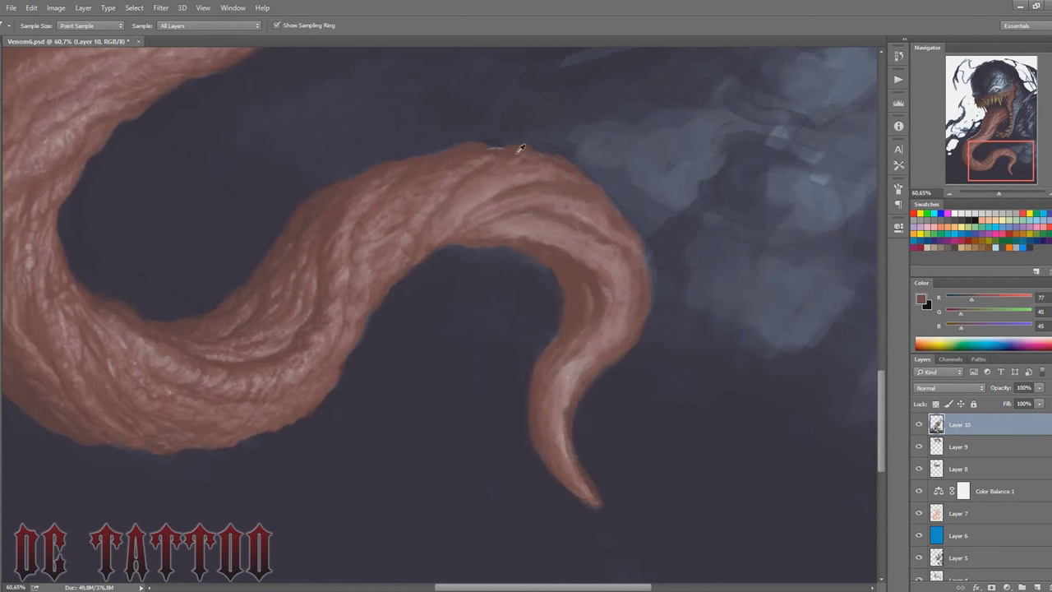
pyautogui.keyDown('alt'); pyautogui.click(513, 153); pyautogui.keyUp('alt')
pyautogui.press(']')
pyautogui.keyDown('alt'); pyautogui.click(504, 145); pyautogui.keyUp('alt')
pyautogui.press('[')
pyautogui.press('[')
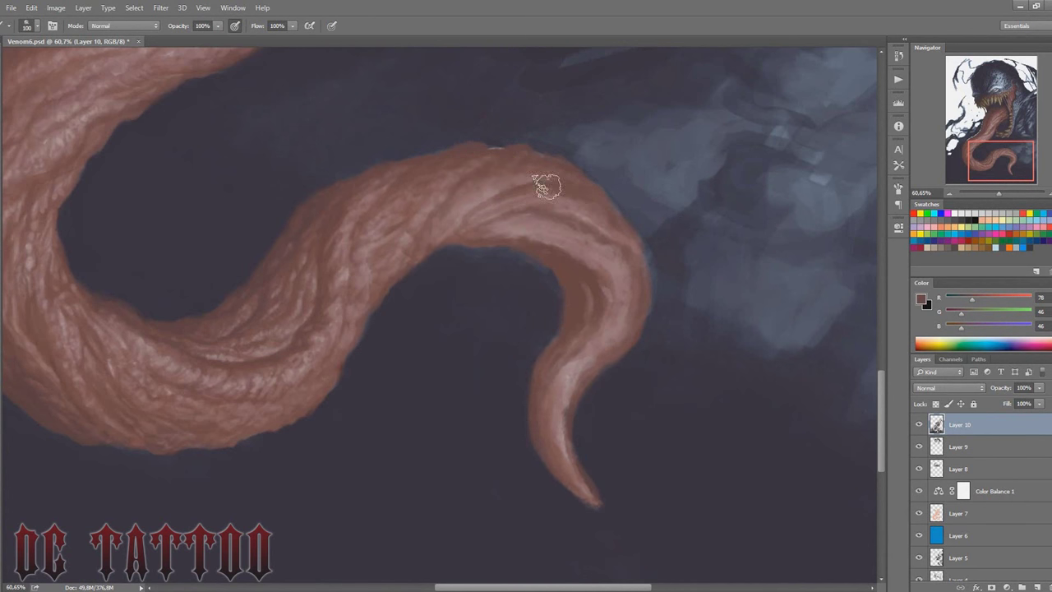
pyautogui.keyDown('alt'); pyautogui.click(580, 293); pyautogui.keyUp('alt')
# Step: Resample highlight and darker reds and add a small dark mark on the tongue
pyautogui.press(']')
pyautogui.press(']')
pyautogui.keyDown('alt'); pyautogui.click(609, 272); pyautogui.keyUp('alt')
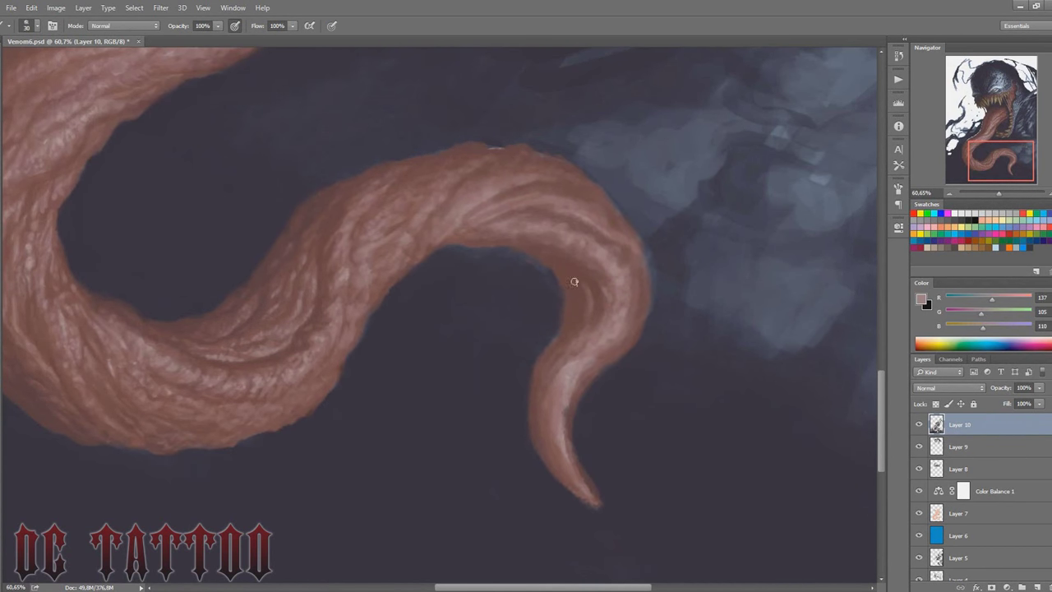
pyautogui.keyDown('alt'); pyautogui.click(585, 490); pyautogui.keyUp('alt')
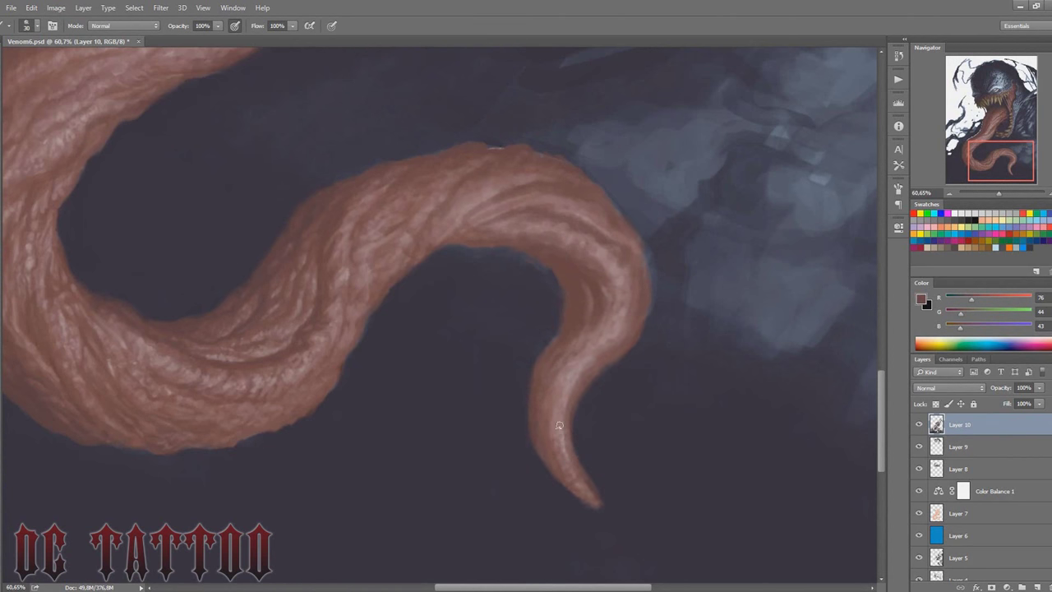
pyautogui.keyDown('alt'); pyautogui.click(550, 374); pyautogui.keyUp('alt')
pyautogui.press('[')
pyautogui.press('[')
pyautogui.keyDown('alt'); pyautogui.click(586, 383); pyautogui.keyUp('alt')
pyautogui.press(']')
# Step: Finish the tip's ridges with sampled pinks and dark reds, then pan to Venom's mouth and teeth
pyautogui.keyDown('alt'); pyautogui.click(570, 368); pyautogui.keyUp('alt')
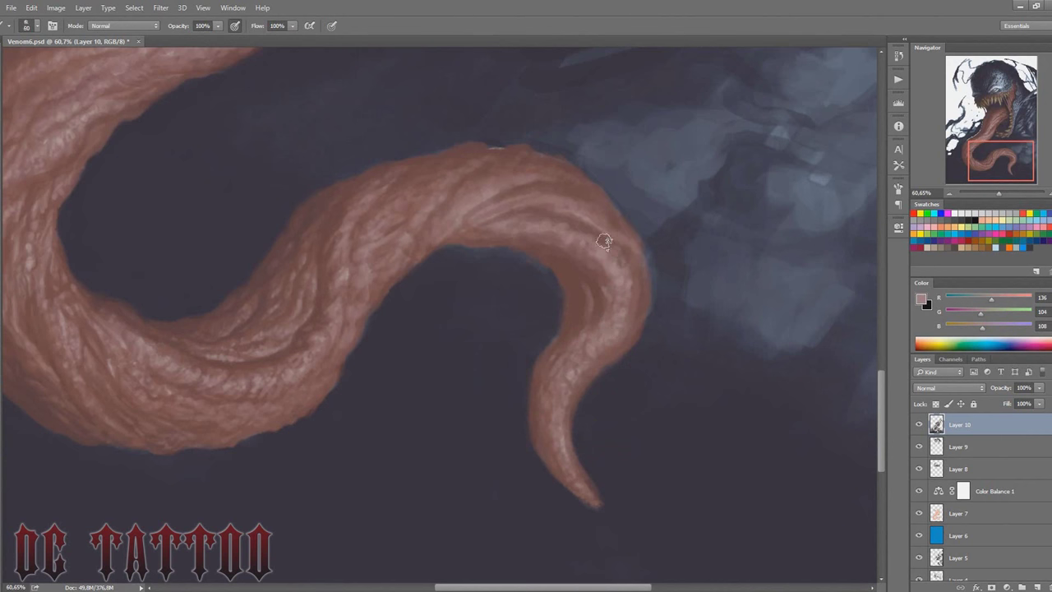
pyautogui.press(']')
pyautogui.press(']')
pyautogui.press(']')
pyautogui.keyDown('alt'); pyautogui.click(506, 183); pyautogui.keyUp('alt')
pyautogui.press('[')
pyautogui.press('[')
pyautogui.press('[')
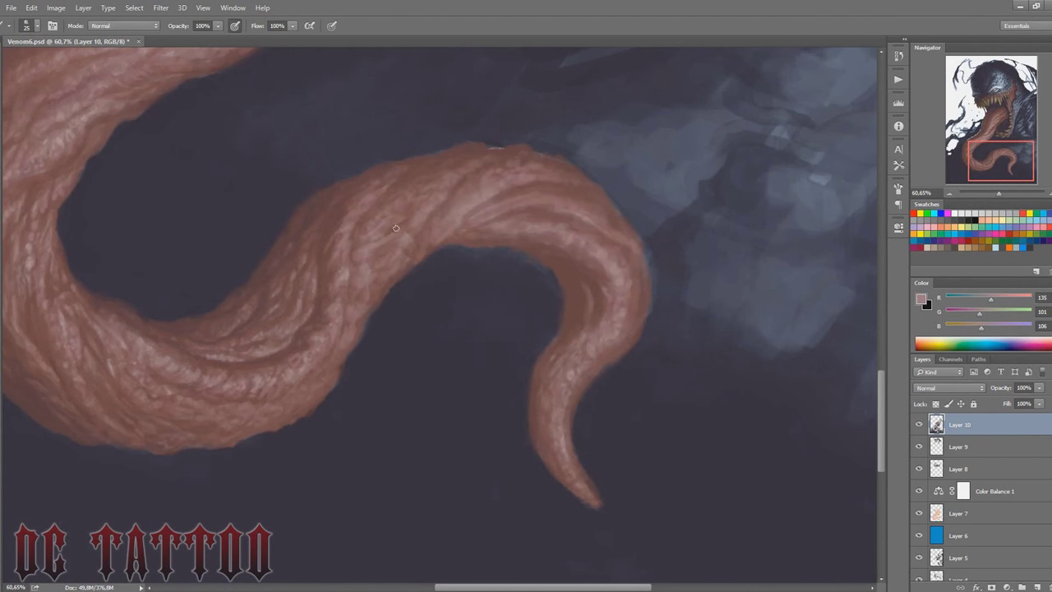
pyautogui.keyDown('alt'); pyautogui.click(458, 221); pyautogui.keyUp('alt')
pyautogui.press('[')
pyautogui.keyDown('alt'); pyautogui.click(504, 219); pyautogui.keyUp('alt')
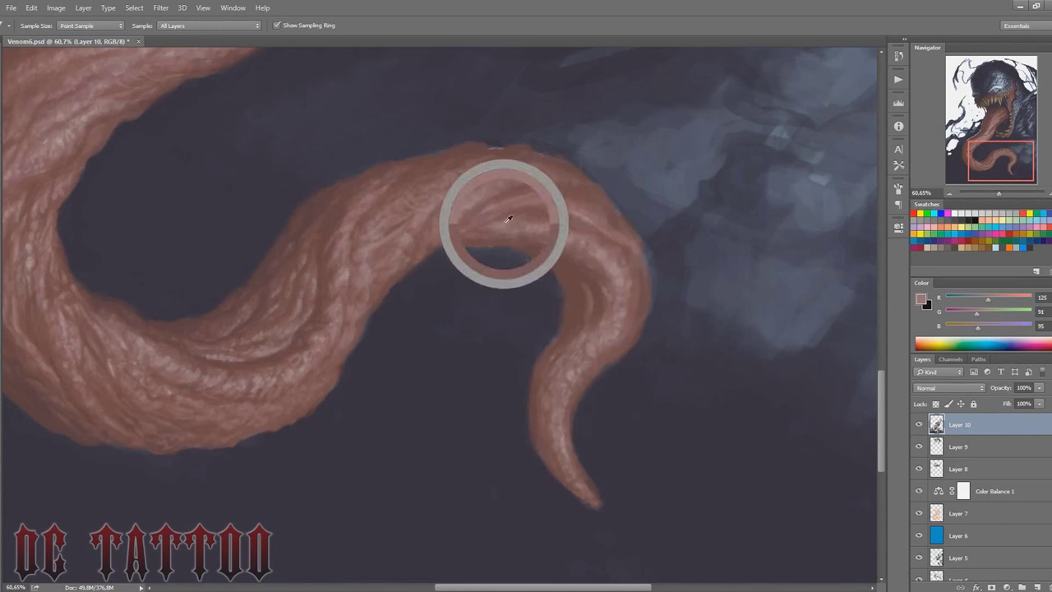
pyautogui.keyDown('alt'); pyautogui.click(640, 249); pyautogui.keyUp('alt')
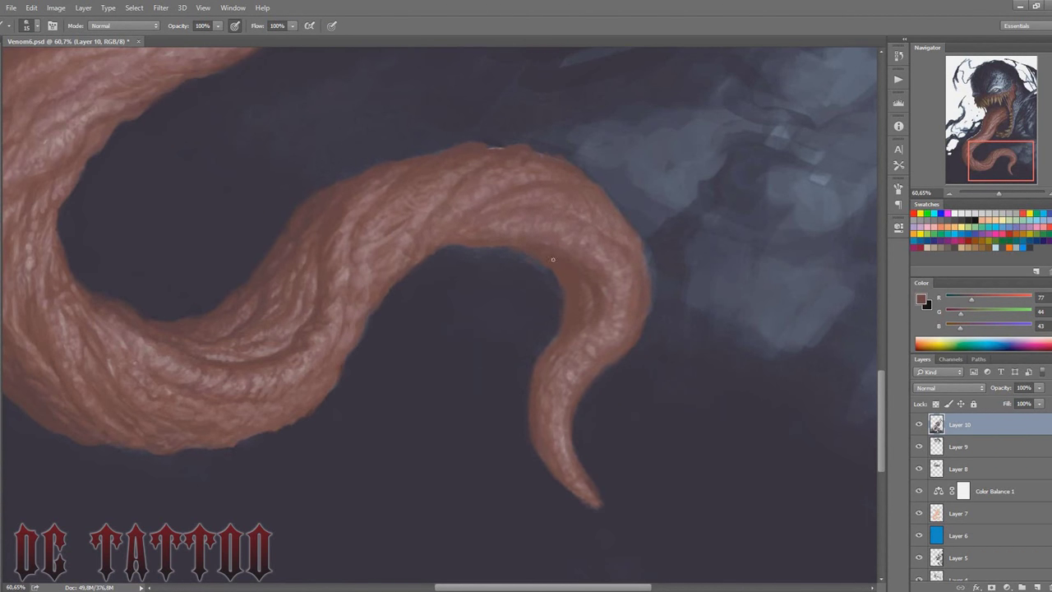
pyautogui.keyDown('alt'); pyautogui.click(448, 255); pyautogui.keyUp('alt')
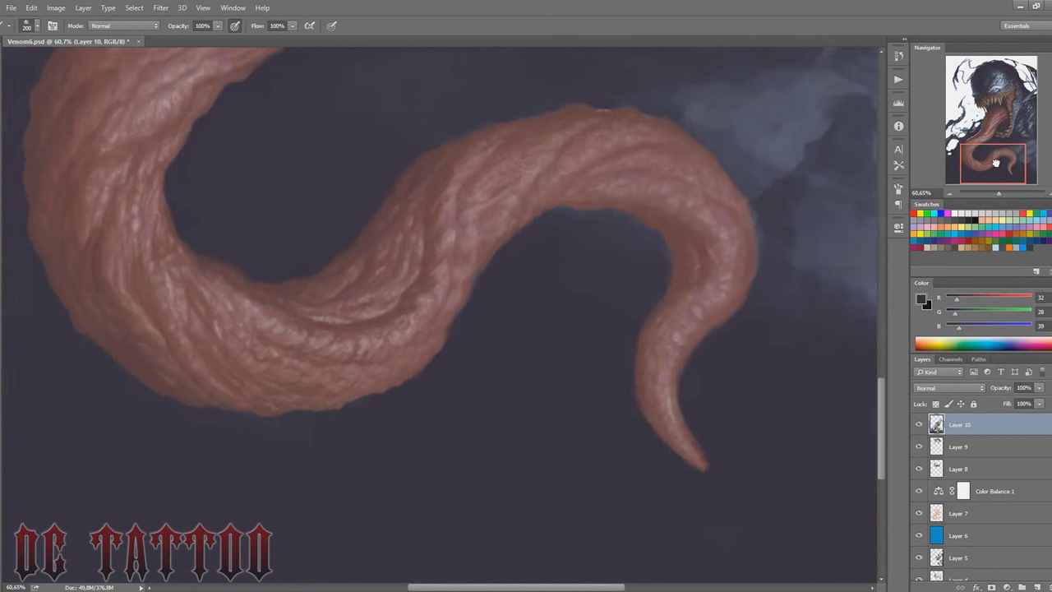
pyautogui.moveTo(1002, 153); pyautogui.dragTo(1007, 189)
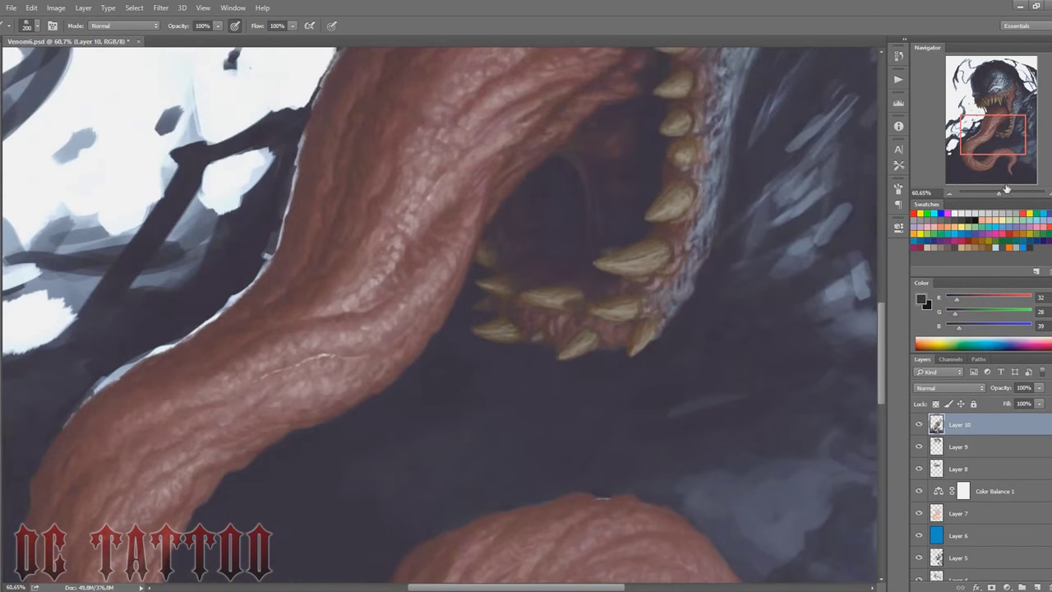
# Step: Reframe the painting at 60.65% zoom and add a new empty Layer 11
pyautogui.hotkey('ctrl', '0')
pyautogui.click(1000, 195)
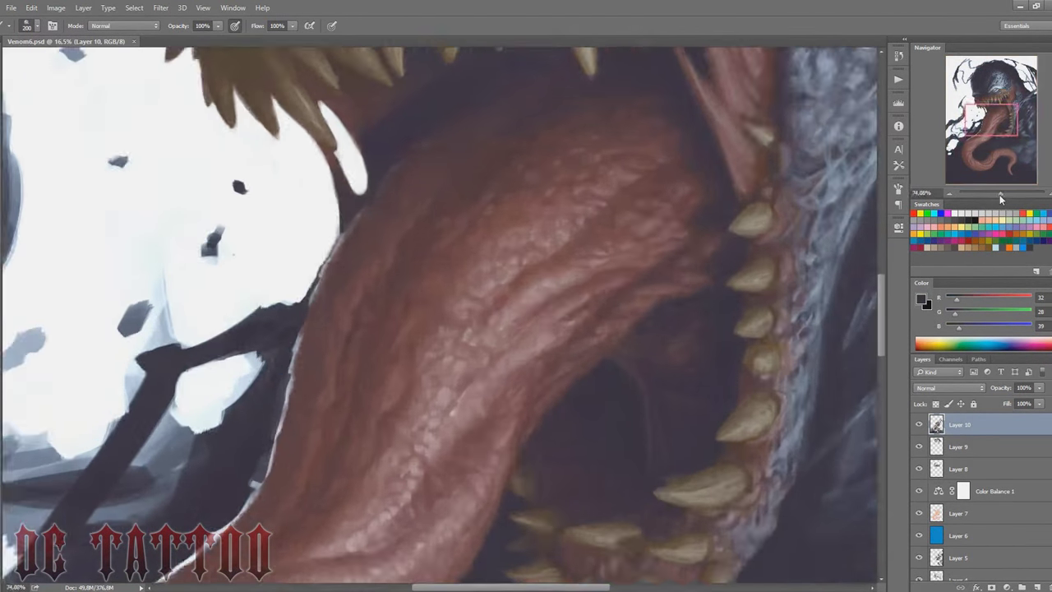
pyautogui.moveTo(999, 195); pyautogui.dragTo(998, 194)
pyautogui.click(1004, 158)
pyautogui.hotkey('ctrl', 'shift', 'alt', 'n')
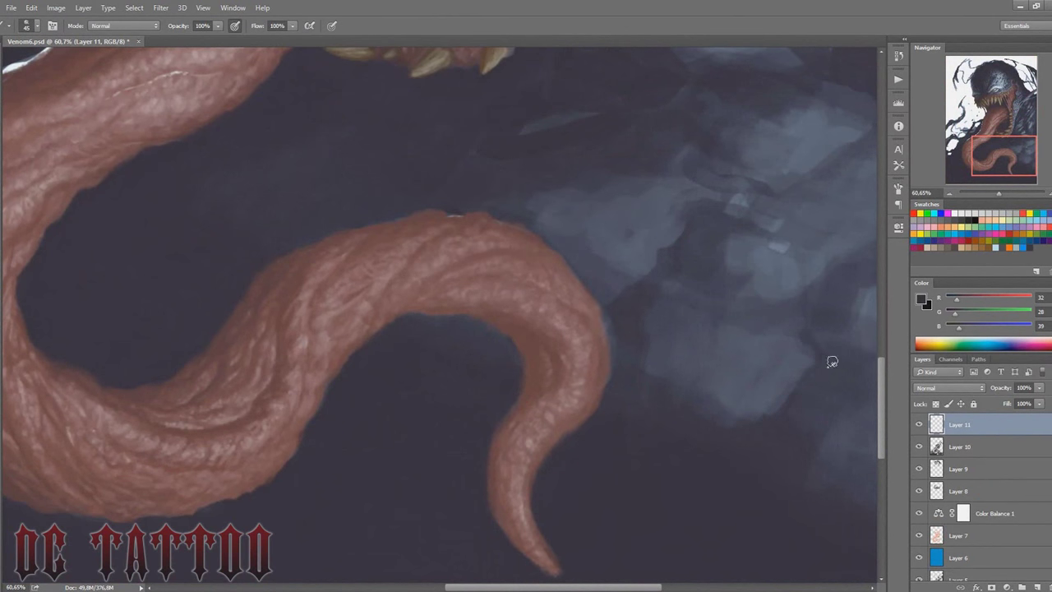
# Step: Sample blue-greys and the dark background colour, then darken the area right of the tongue tip
pyautogui.moveTo(832, 361); pyautogui.dragTo(673, 334)
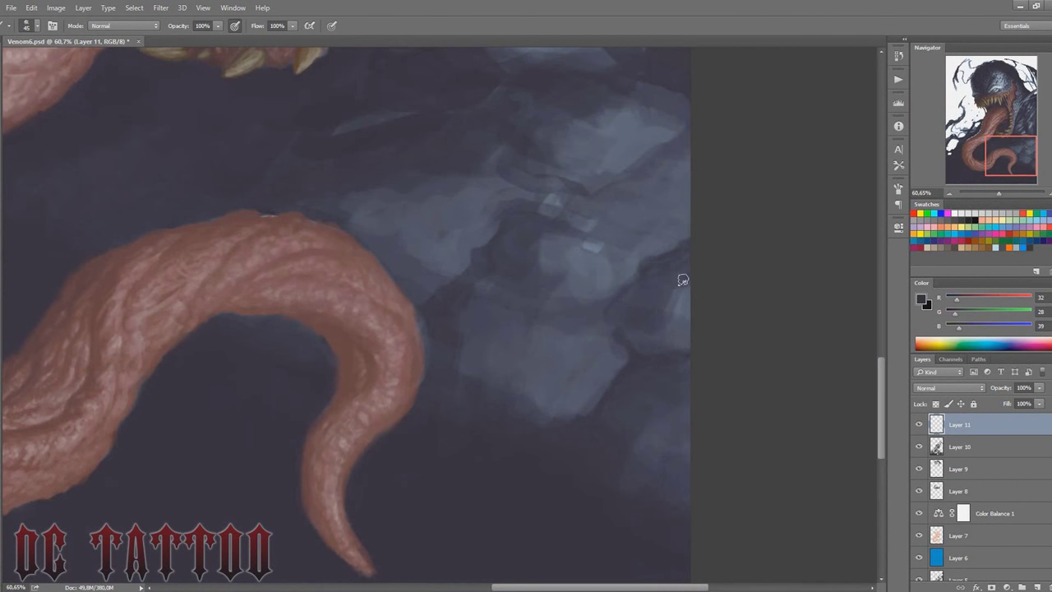
pyautogui.press('alt')
pyautogui.press('alt')
pyautogui.keyDown('alt'); pyautogui.click(608, 271); pyautogui.keyUp('alt')
pyautogui.press(']')
pyautogui.press(']')
pyautogui.press(']')
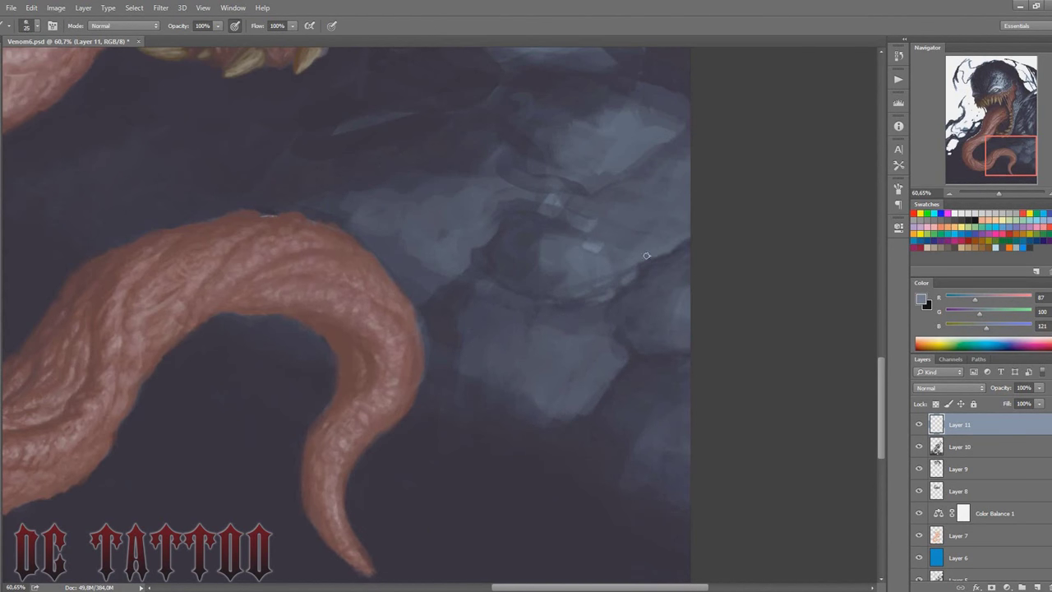
pyautogui.keyDown('alt'); pyautogui.click(556, 300); pyautogui.keyUp('alt')
pyautogui.press('[')
pyautogui.press('[')
pyautogui.press('[')
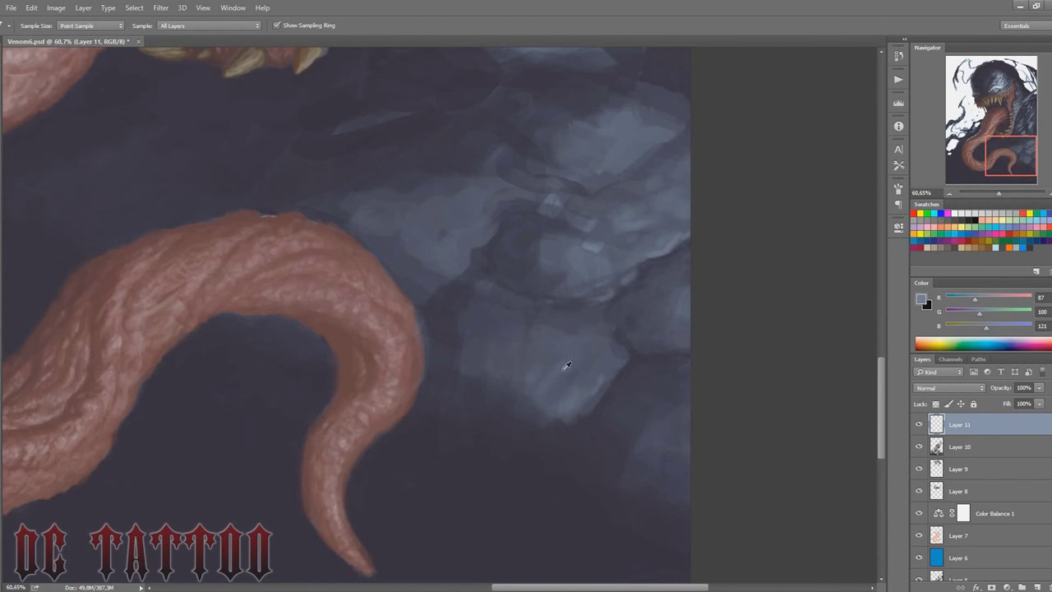
pyautogui.keyDown('alt'); pyautogui.click(439, 479); pyautogui.keyUp('alt')
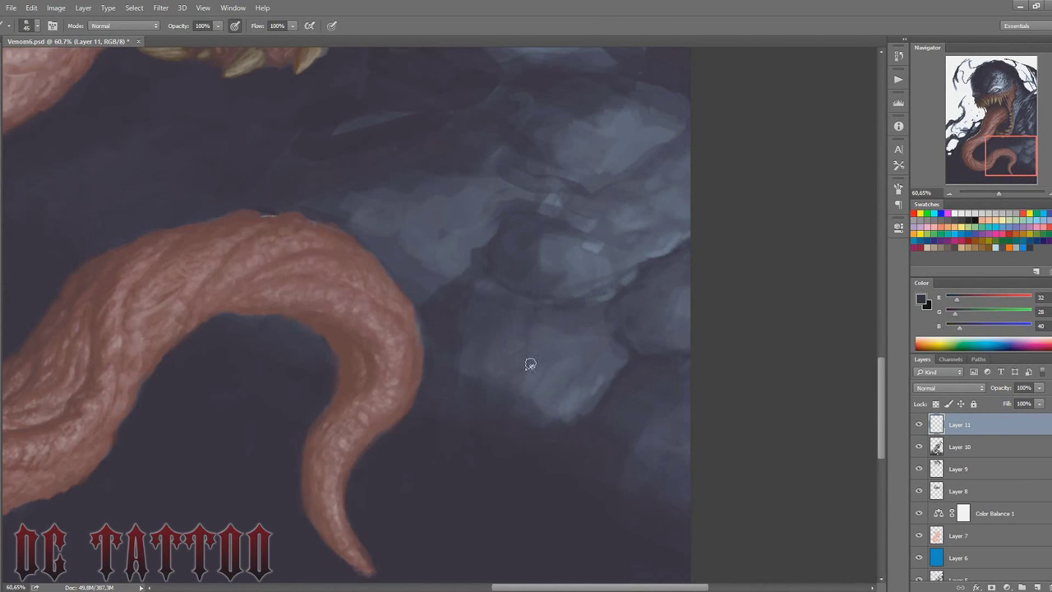
pyautogui.moveTo(575, 324); pyautogui.dragTo(552, 352)
# Step: Sample near-black, dark and muted blue-grey tones from the body shapes, resizing the brush between picks
pyautogui.keyDown('alt'); pyautogui.click(551, 353); pyautogui.keyUp('alt')
pyautogui.press(']')
pyautogui.press(']')
pyautogui.press(']')
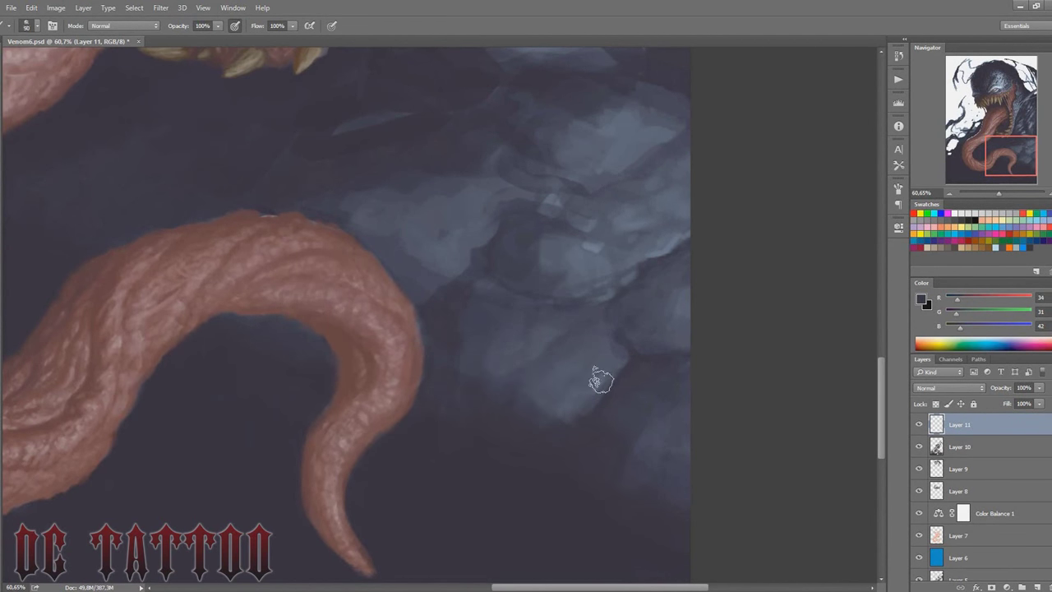
pyautogui.keyDown('alt'); pyautogui.click(537, 399); pyautogui.keyUp('alt')
pyautogui.press('[')
pyautogui.press('[')
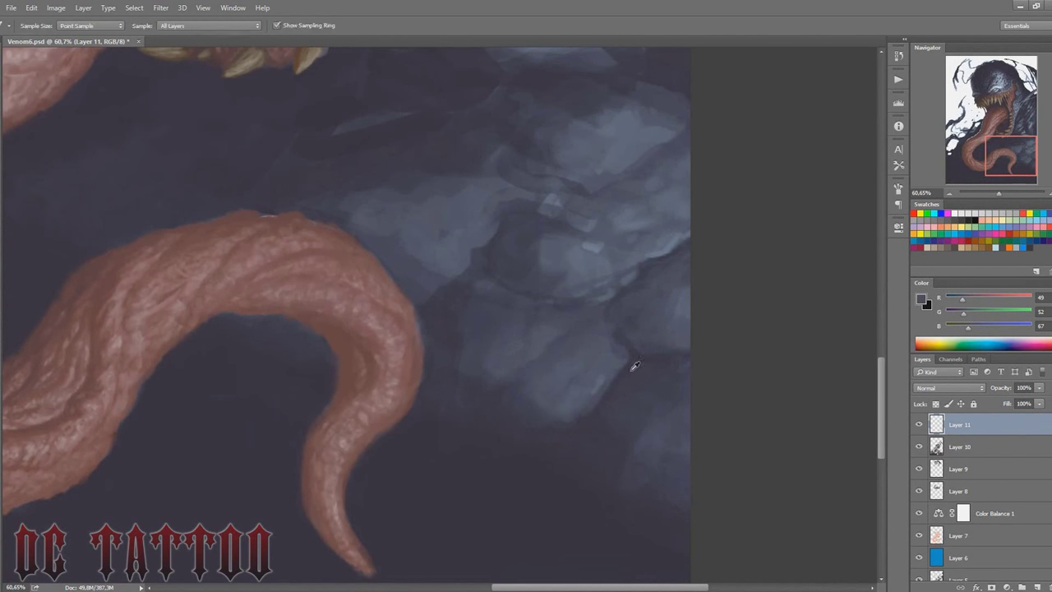
pyautogui.press('[')
pyautogui.press('[')
pyautogui.press('[')
pyautogui.keyDown('alt'); pyautogui.click(613, 329); pyautogui.keyUp('alt')
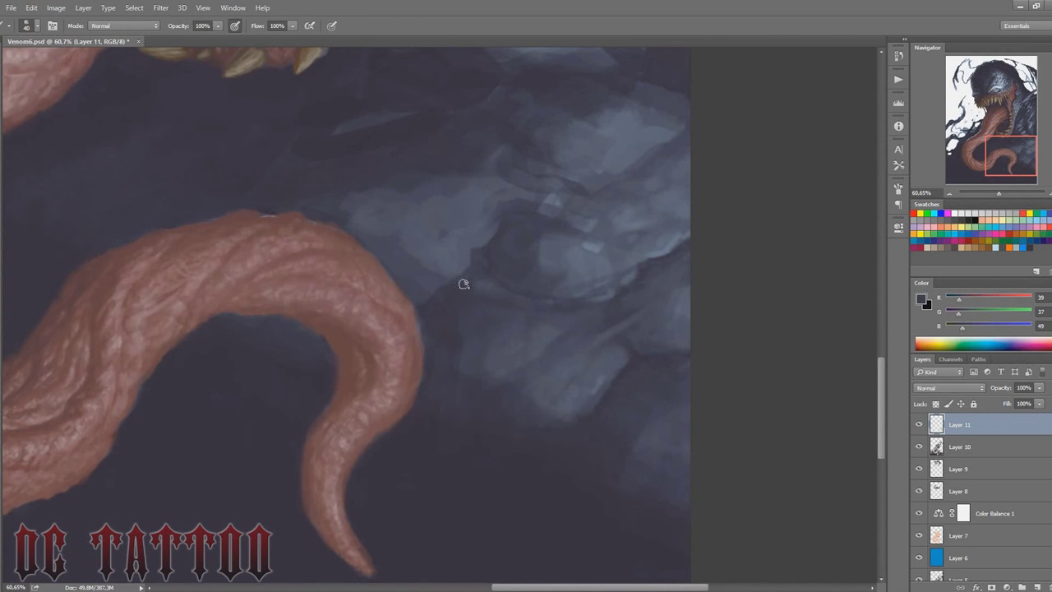
pyautogui.keyDown('alt'); pyautogui.click(487, 239); pyautogui.keyUp('alt')
pyautogui.press('[')
pyautogui.keyDown('alt'); pyautogui.click(546, 237); pyautogui.keyUp('alt')
pyautogui.press(']')
pyautogui.press(']')
pyautogui.press(']')
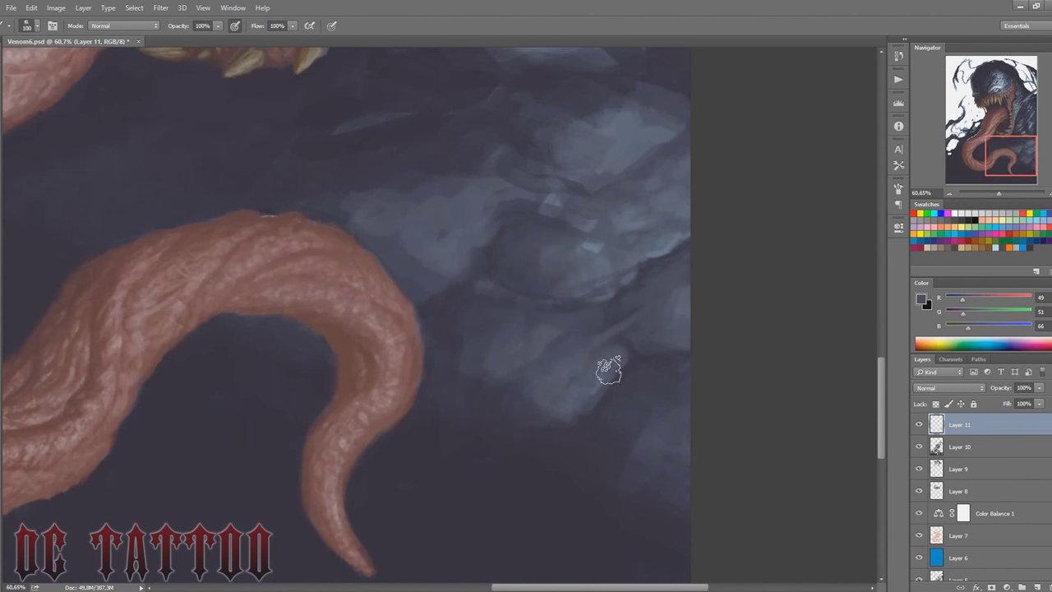
pyautogui.scroll(3, 880, 384)
# Step: Sample the near-black background colour and paint a dark stroke across the blue-grey shapes
pyautogui.press('[')
pyautogui.press('[')
pyautogui.press('[')
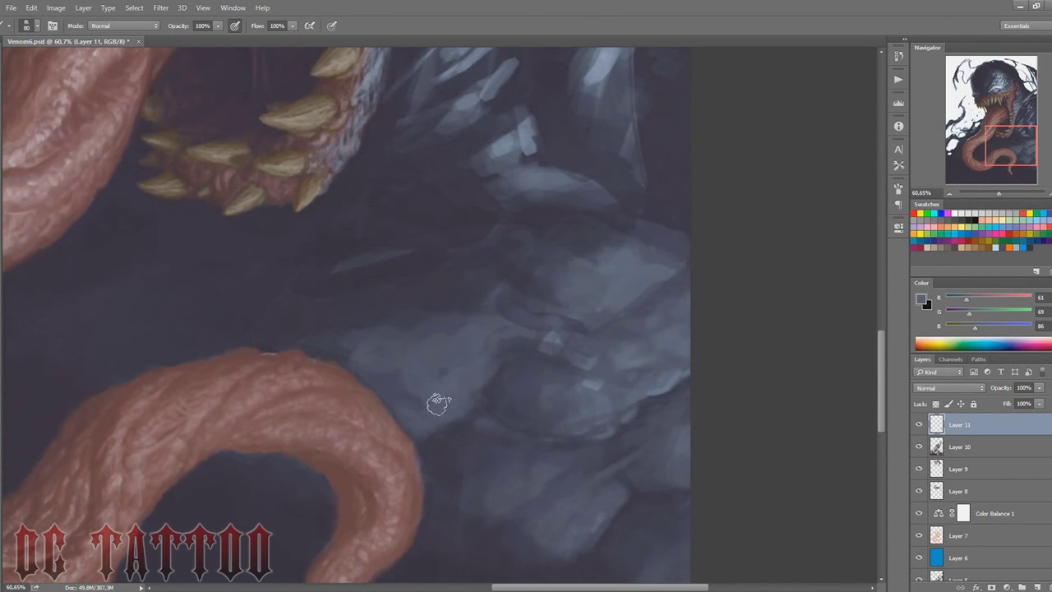
pyautogui.keyDown('alt'); pyautogui.click(364, 294); pyautogui.keyUp('alt')
pyautogui.press('[')
pyautogui.keyDown('alt'); pyautogui.click(387, 383); pyautogui.keyUp('alt')
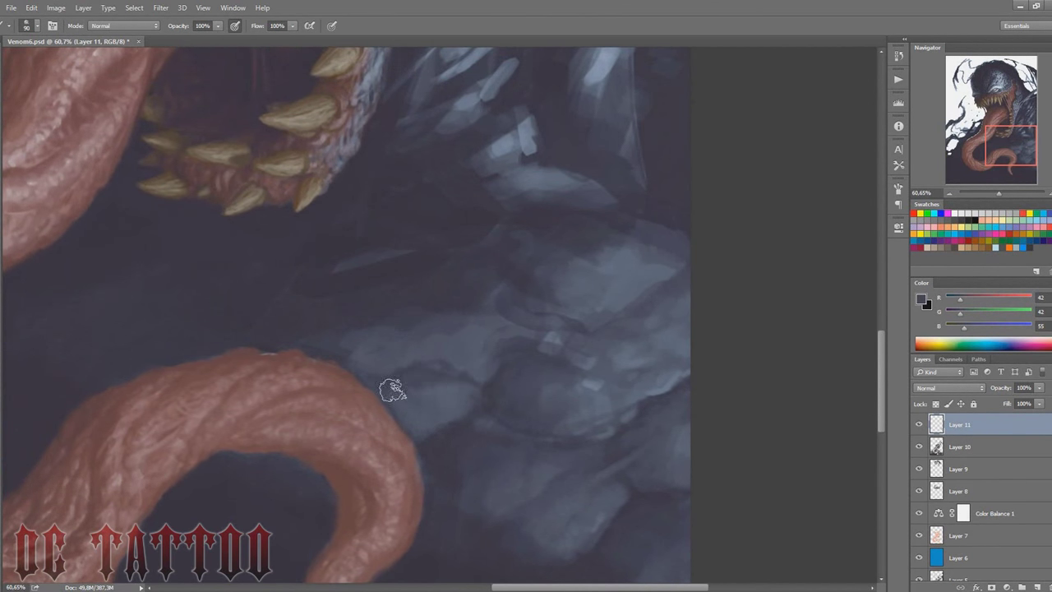
pyautogui.keyDown('alt'); pyautogui.click(421, 322); pyautogui.keyUp('alt')
pyautogui.moveTo(458, 316); pyautogui.dragTo(523, 328)
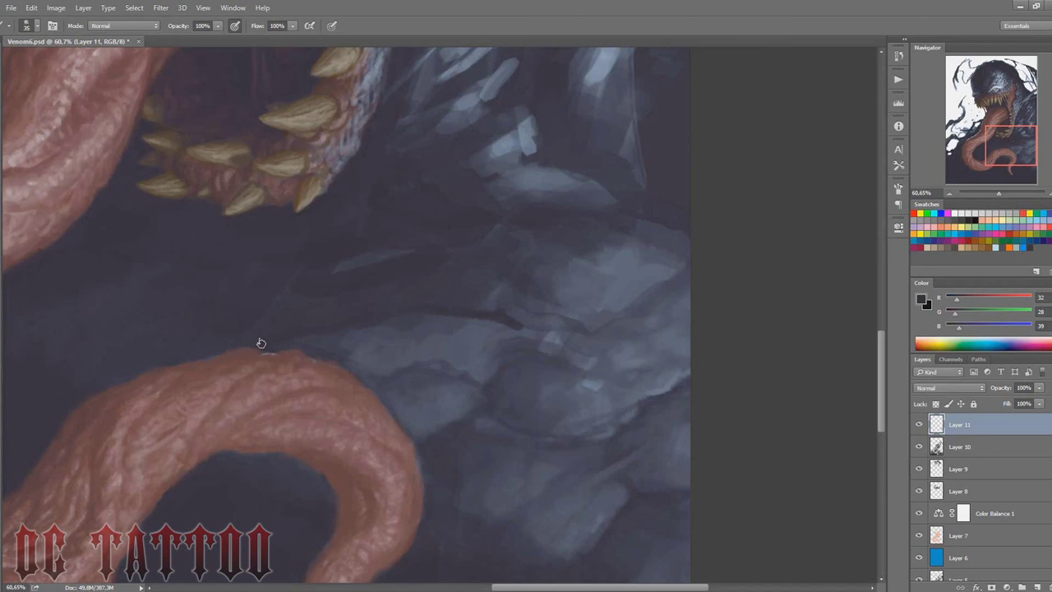
# Step: Pick darker tones and paint a dark stroke out to the painting's right edge
pyautogui.keyDown('alt'); pyautogui.click(403, 317); pyautogui.keyUp('alt')
pyautogui.keyDown('alt'); pyautogui.click(417, 306); pyautogui.keyUp('alt')
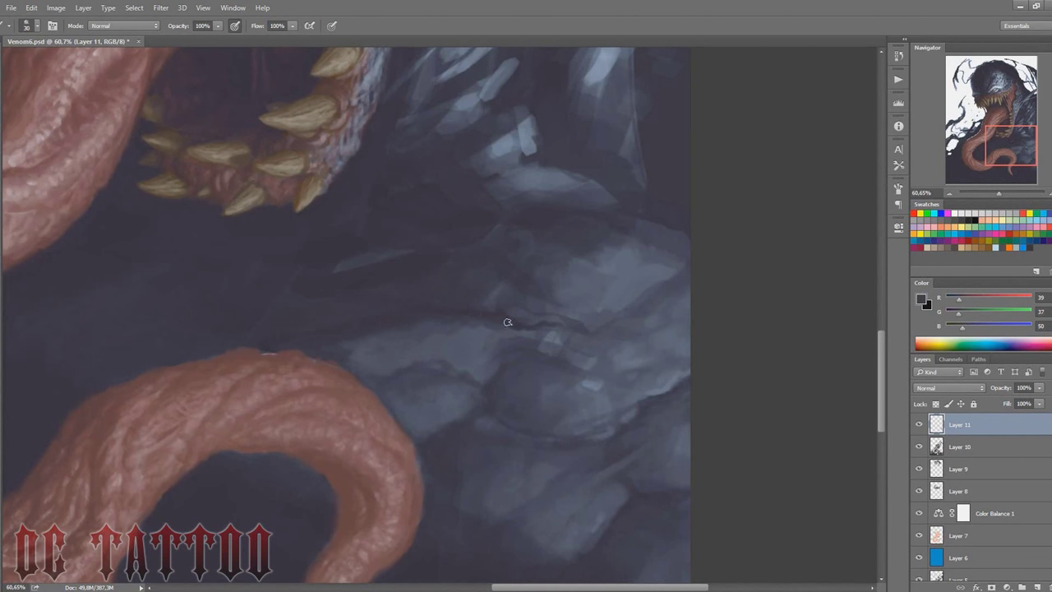
pyautogui.keyDown('alt'); pyautogui.click(563, 296); pyautogui.keyUp('alt')
pyautogui.press('[')
pyautogui.moveTo(636, 302); pyautogui.dragTo(714, 277)
# Step: Sample light, dark and mid blue-greys while enlarging the brush
pyautogui.press(']')
pyautogui.press(']')
pyautogui.press(']')
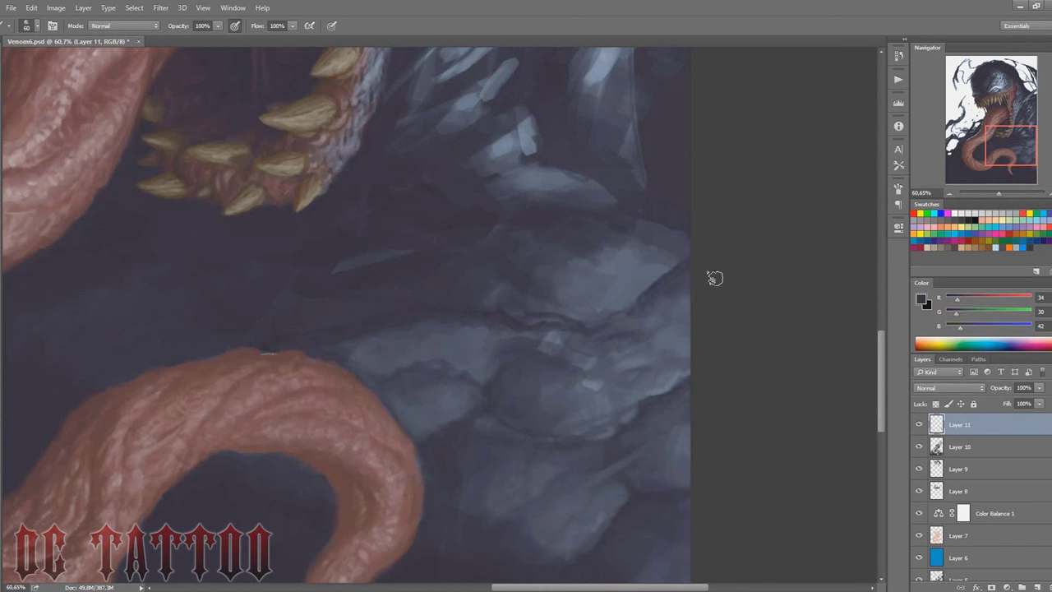
pyautogui.press(']')
pyautogui.press(']')
pyautogui.keyDown('alt'); pyautogui.click(639, 395); pyautogui.keyUp('alt')
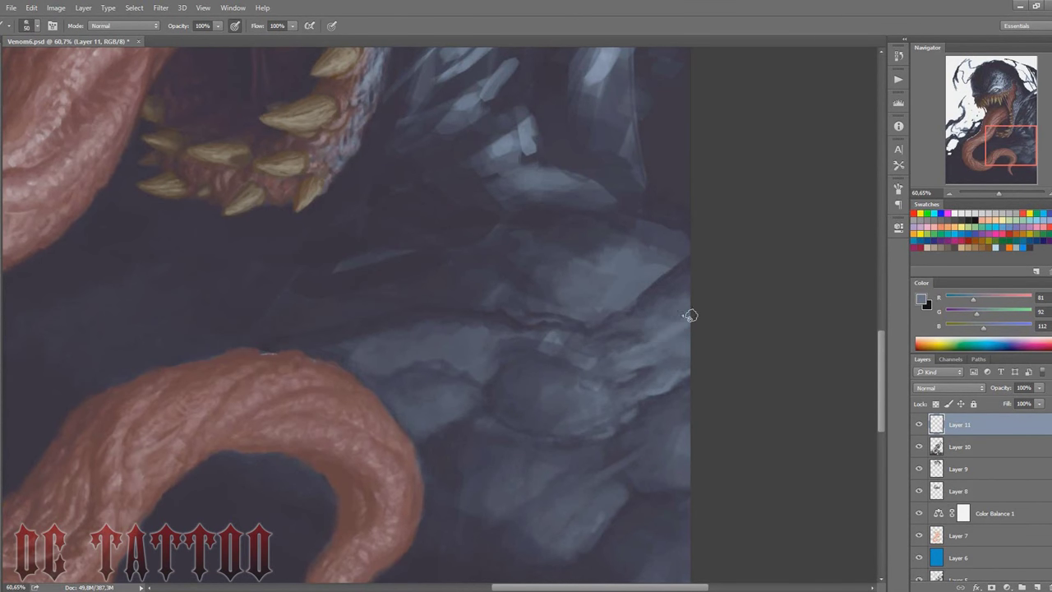
pyautogui.press(']')
pyautogui.press(']')
pyautogui.press(']')
pyautogui.keyDown('alt'); pyautogui.click(547, 285); pyautogui.keyUp('alt')
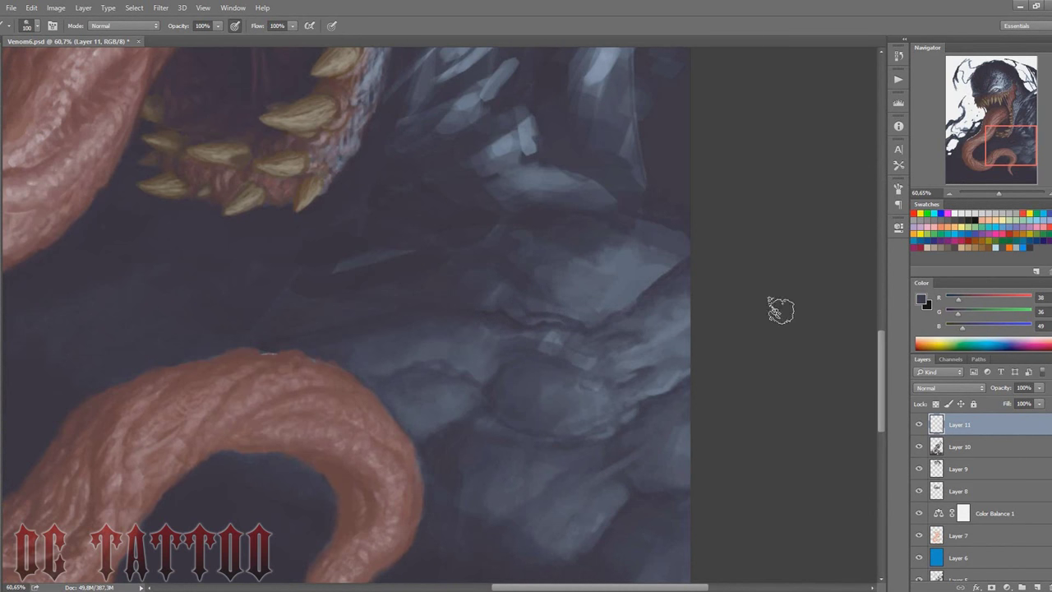
pyautogui.press(']')
pyautogui.keyDown('alt'); pyautogui.click(585, 248); pyautogui.keyUp('alt')
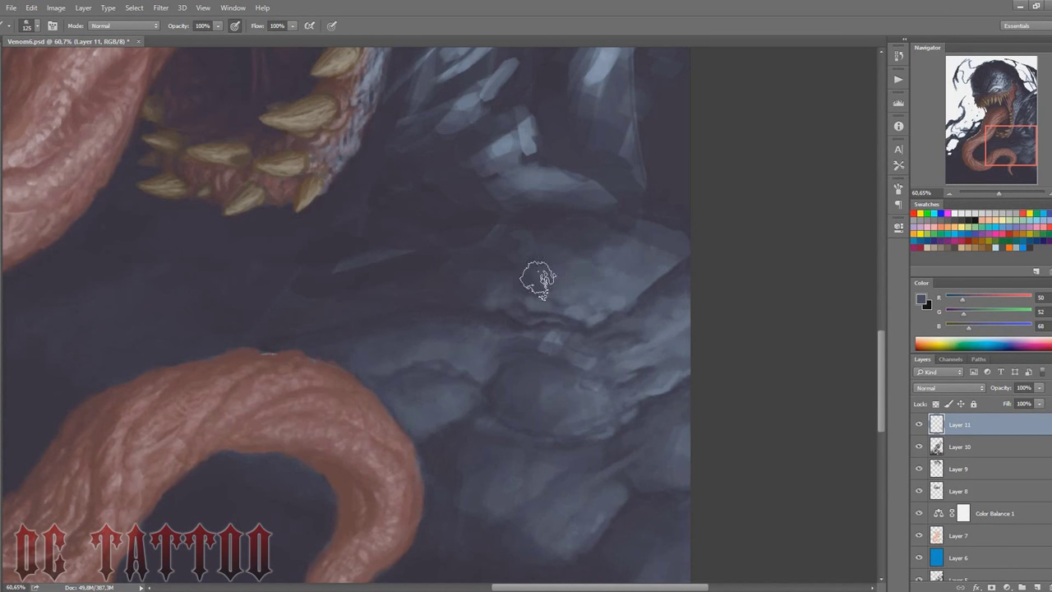
# Step: Pick dark shadow colours and darken the shadow between the teeth and the body
pyautogui.press('[')
pyautogui.press('[')
pyautogui.press('[')
pyautogui.keyDown('alt'); pyautogui.click(511, 324); pyautogui.keyUp('alt')
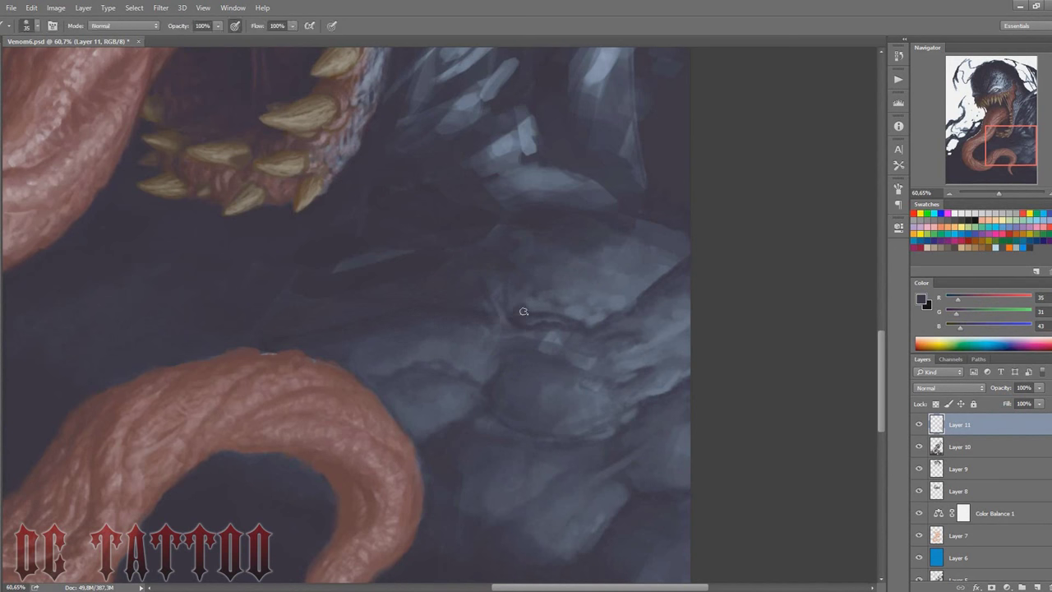
pyautogui.press('[')
pyautogui.keyDown('alt'); pyautogui.click(541, 317); pyautogui.keyUp('alt')
pyautogui.press(']')
pyautogui.press(']')
pyautogui.press(']')
pyautogui.keyDown('alt'); pyautogui.click(506, 332); pyautogui.keyUp('alt')
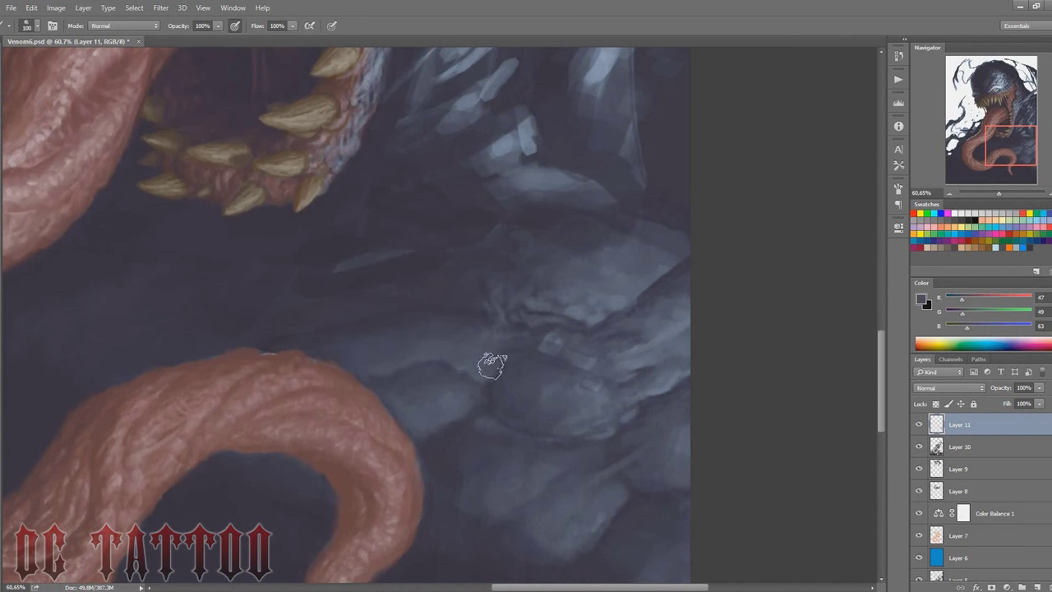
pyautogui.keyDown('alt'); pyautogui.click(490, 379); pyautogui.keyUp('alt')
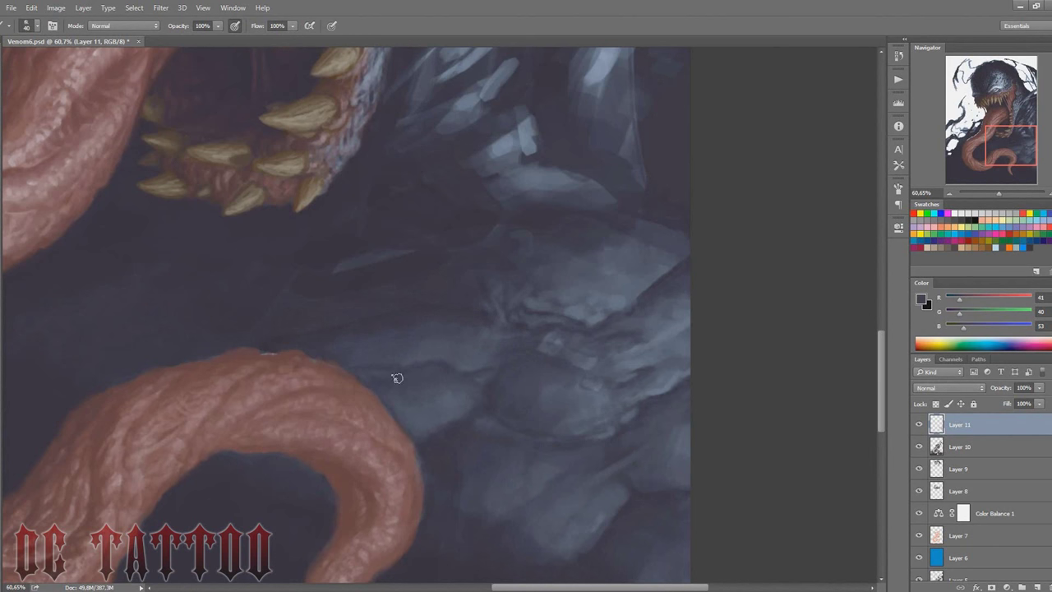
pyautogui.press('[')
pyautogui.press('[')
pyautogui.press('[')
pyautogui.press('[')
pyautogui.press('[')
pyautogui.press('[')
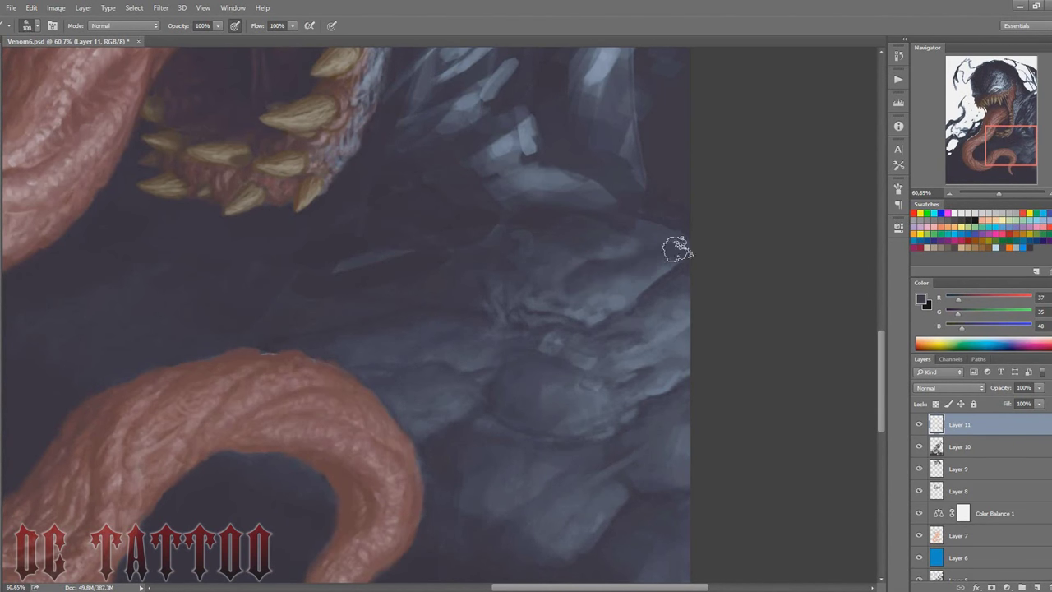
pyautogui.press(']')
pyautogui.press(']')
pyautogui.press(']')
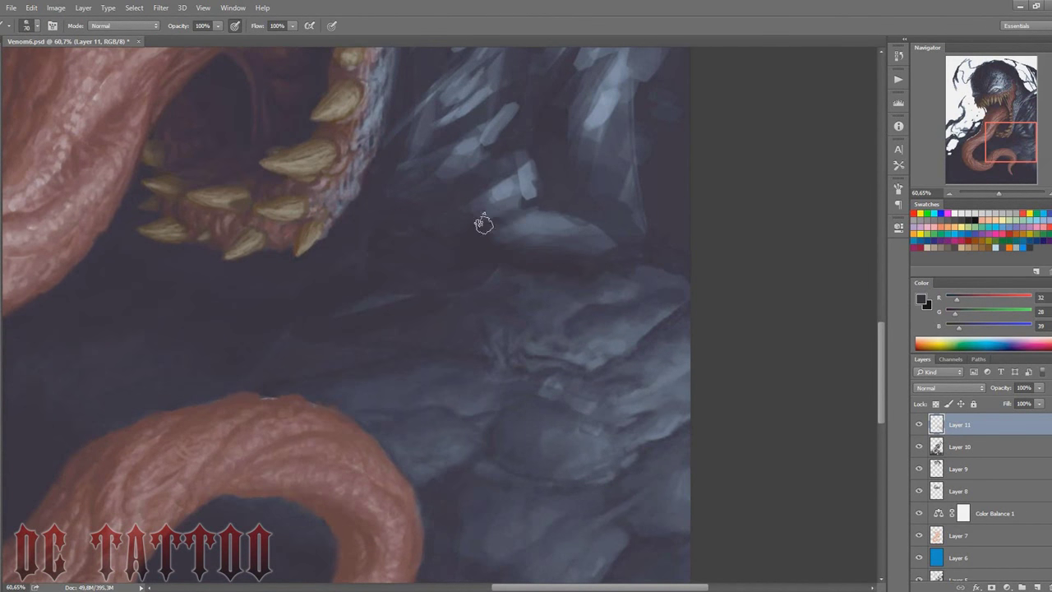
pyautogui.moveTo(482, 223); pyautogui.dragTo(406, 218)
# Step: Pick a deeper purple shadow colour and fine-tune the brush size
pyautogui.keyDown('alt'); pyautogui.click(279, 332); pyautogui.keyUp('alt')
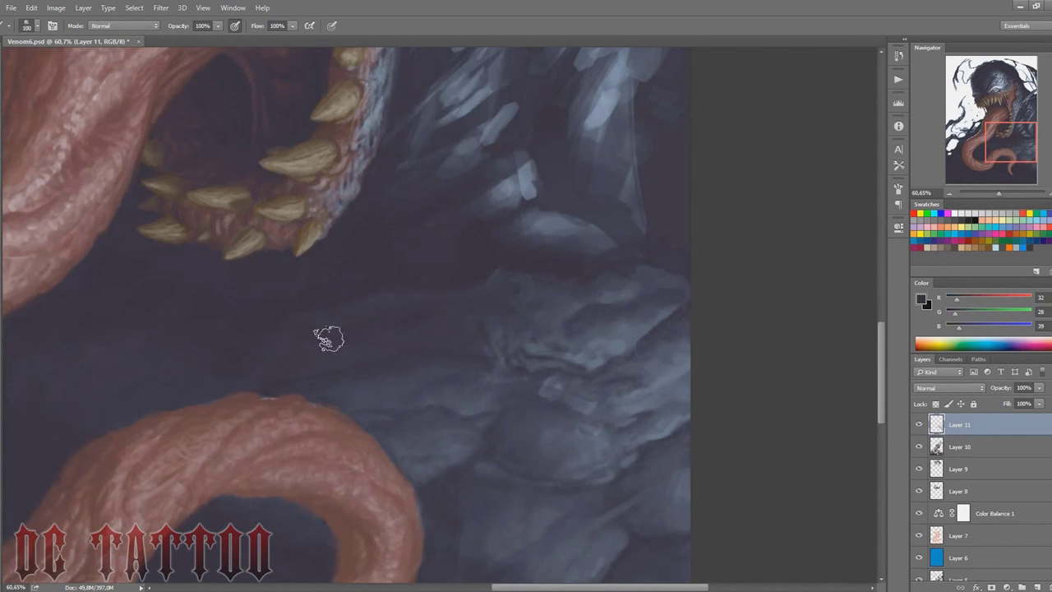
pyautogui.press(']')
pyautogui.press(']')
pyautogui.press('[')
pyautogui.press('[')
pyautogui.press('[')
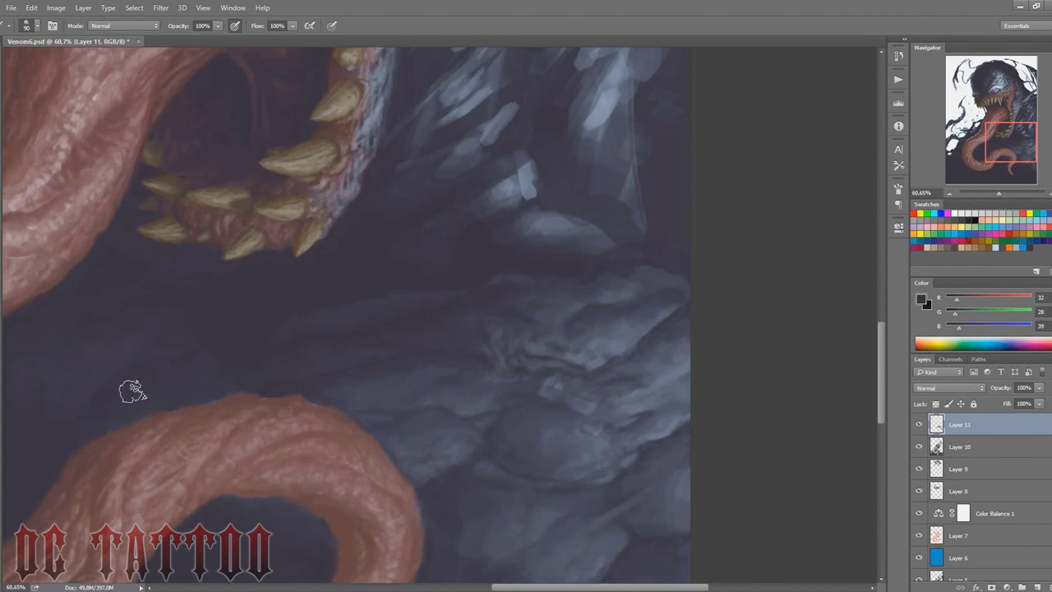
pyautogui.scroll(-3, 628, 440)
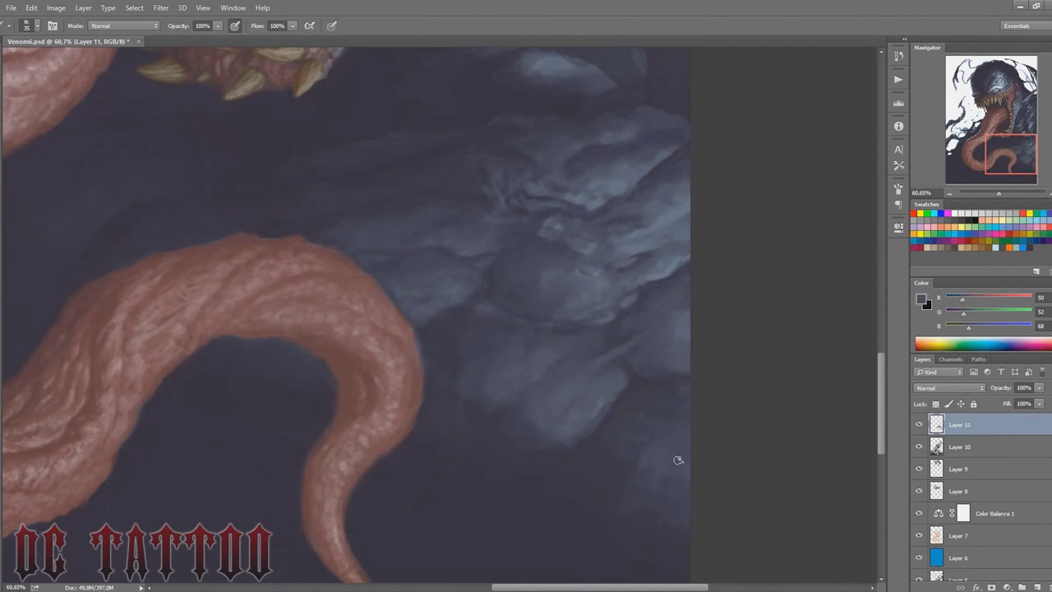
pyautogui.press(']')
pyautogui.press(']')
pyautogui.press(']')
pyautogui.keyDown('alt'); pyautogui.click(630, 500); pyautogui.keyUp('alt')
pyautogui.press(']')
pyautogui.press(']')
pyautogui.press(']')
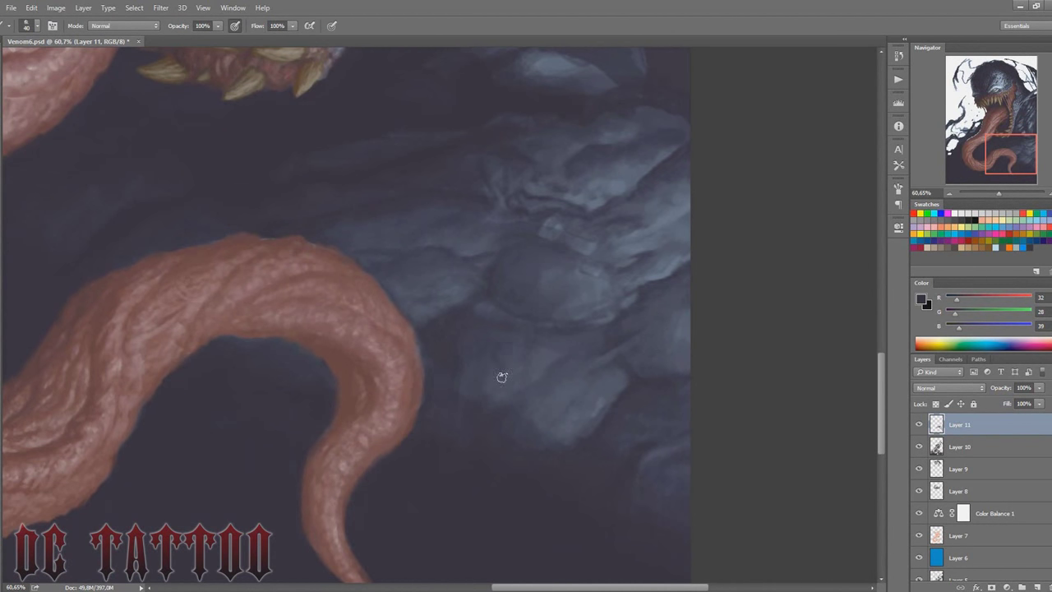
pyautogui.keyDown('alt'); pyautogui.click(515, 344); pyautogui.keyUp('alt')
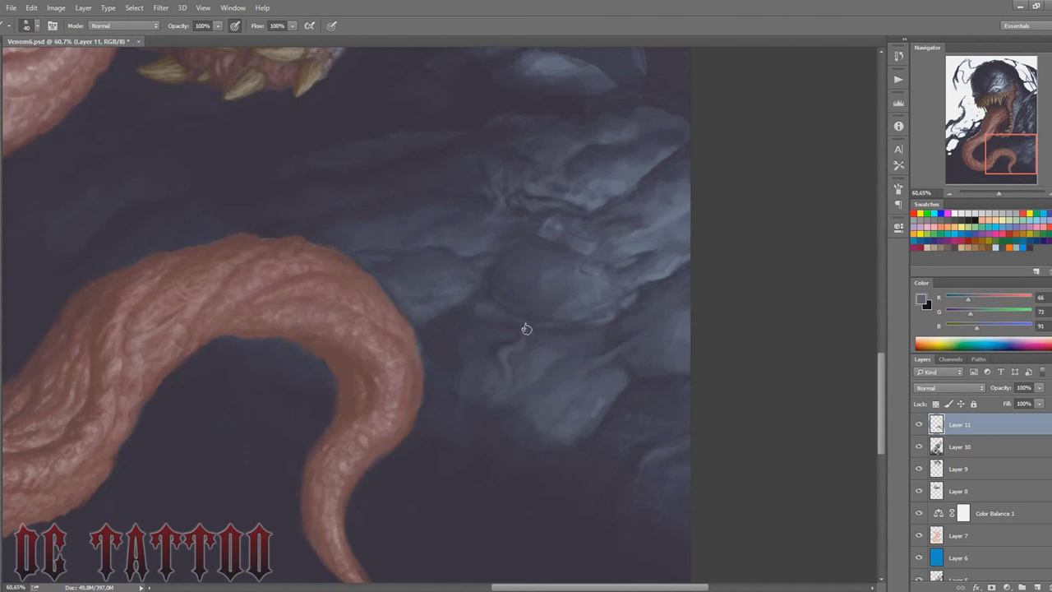
pyautogui.keyDown('alt'); pyautogui.click(466, 481); pyautogui.keyUp('alt')
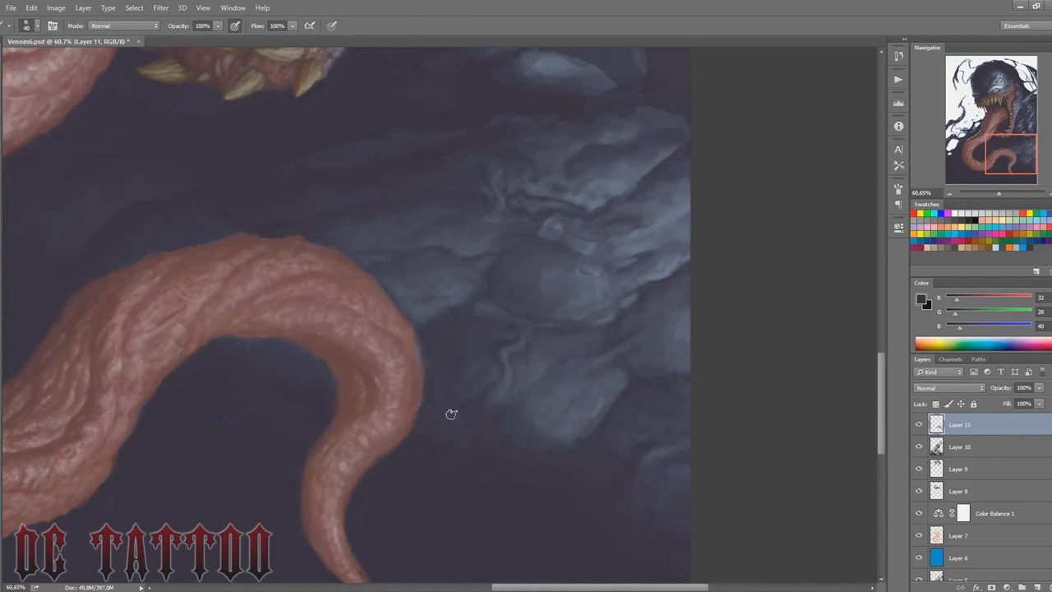
pyautogui.keyDown('alt'); pyautogui.click(458, 422); pyautogui.keyUp('alt')
pyautogui.press(']')
pyautogui.keyDown('alt'); pyautogui.click(528, 418); pyautogui.keyUp('alt')
pyautogui.keyDown('alt'); pyautogui.click(657, 349); pyautogui.keyUp('alt')
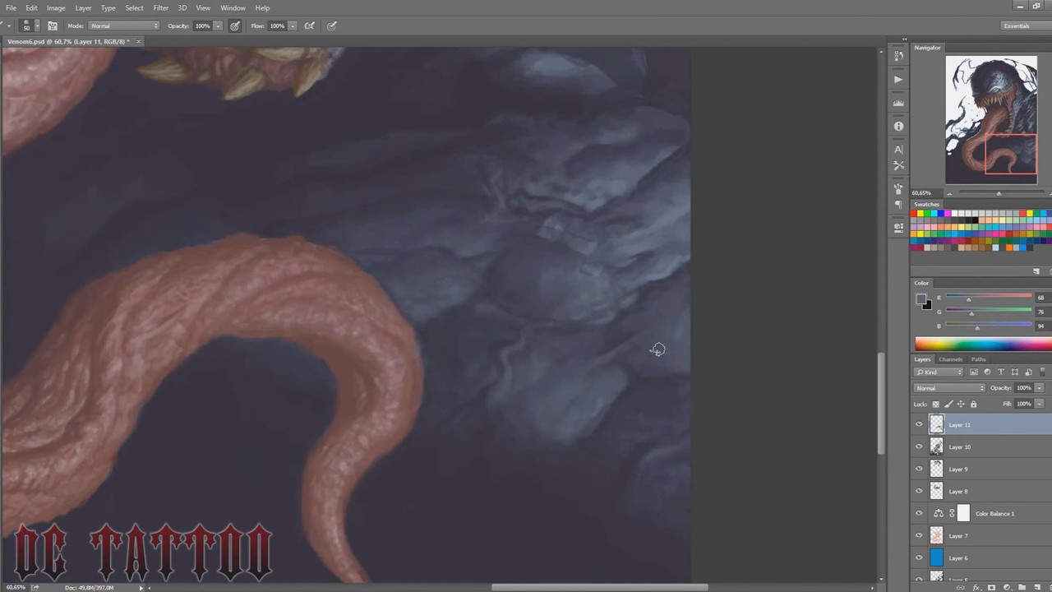
pyautogui.keyDown('alt'); pyautogui.click(503, 283); pyautogui.keyUp('alt')
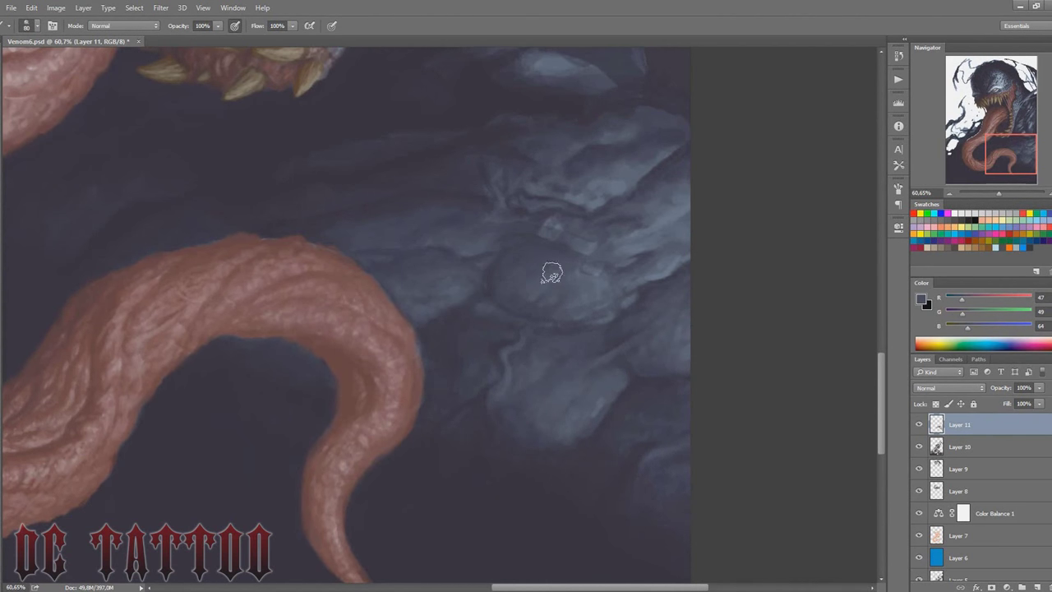
pyautogui.scroll(5, 500, 244)
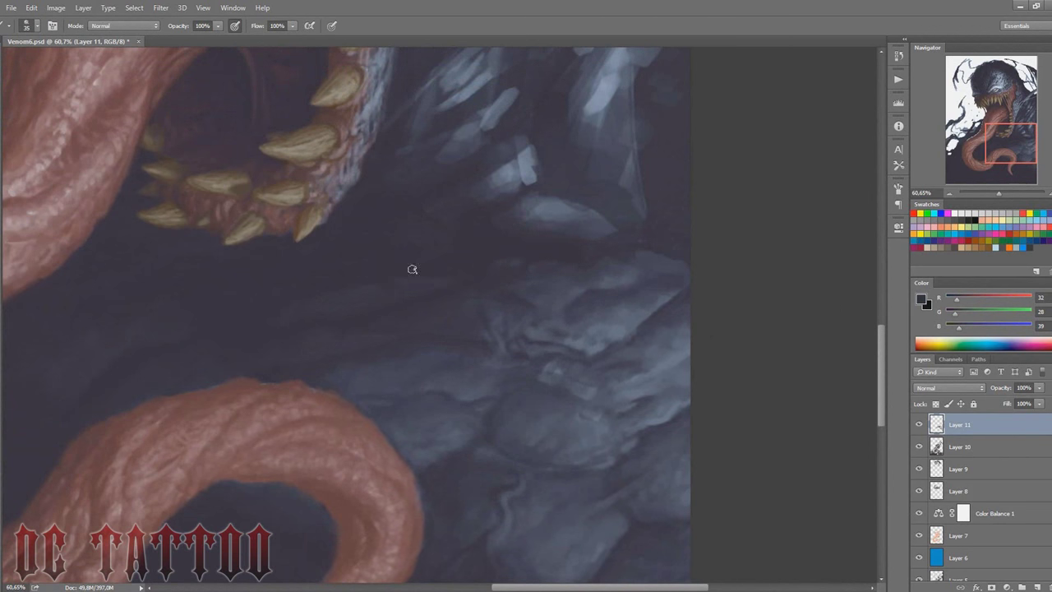
pyautogui.press('[')
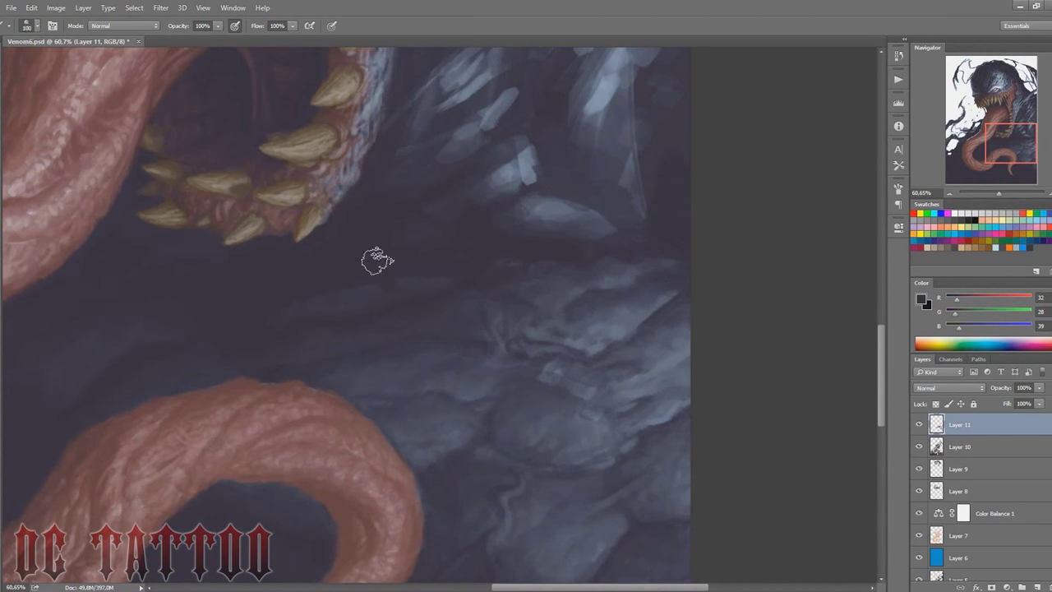
pyautogui.moveTo(877, 346)
pyautogui.mouseDown()
pyautogui.moveTo(874, 263)
pyautogui.moveTo(867, 359)
pyautogui.moveTo(881, 302)
pyautogui.mouseUp()
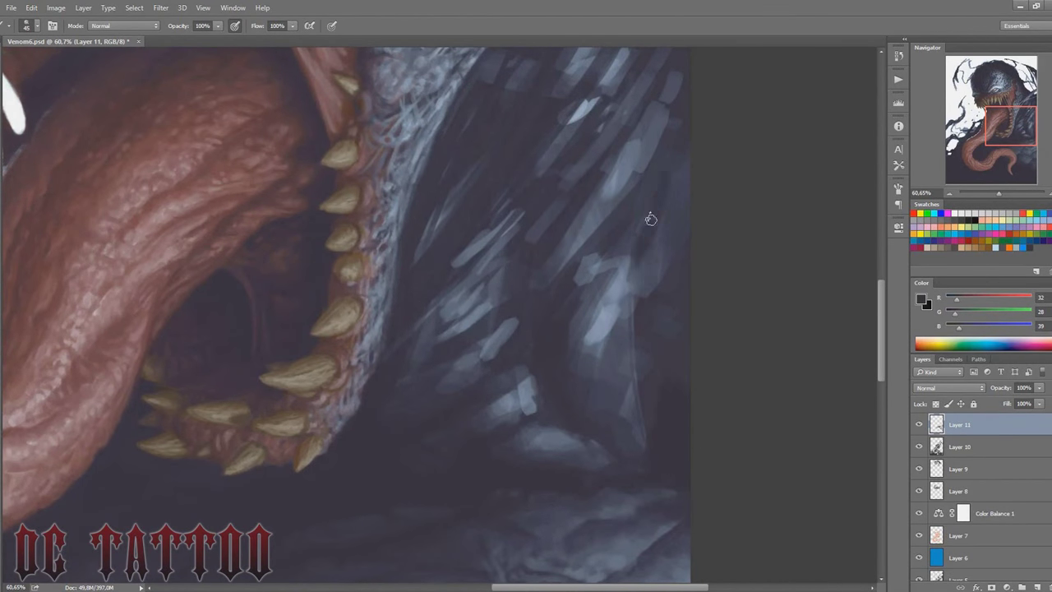
# Step: Paint dark blue and purple strokes into the bluish strands beside the jaw
pyautogui.moveTo(656, 146); pyautogui.dragTo(639, 207)
pyautogui.keyDown('alt'); pyautogui.click(444, 231); pyautogui.keyUp('alt')
pyautogui.press('[')
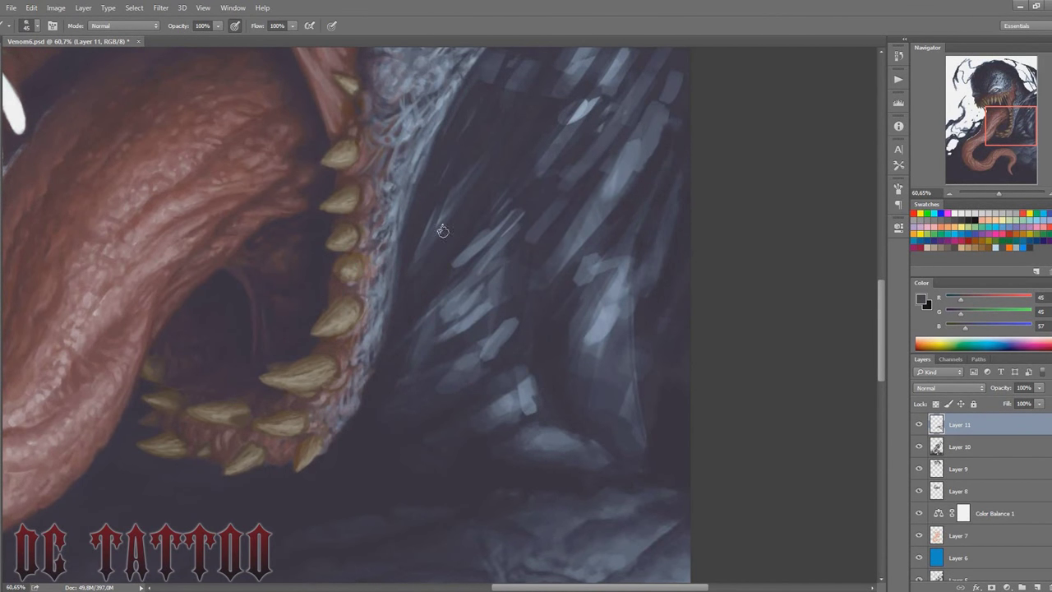
pyautogui.keyDown('alt'); pyautogui.click(465, 200); pyautogui.keyUp('alt')
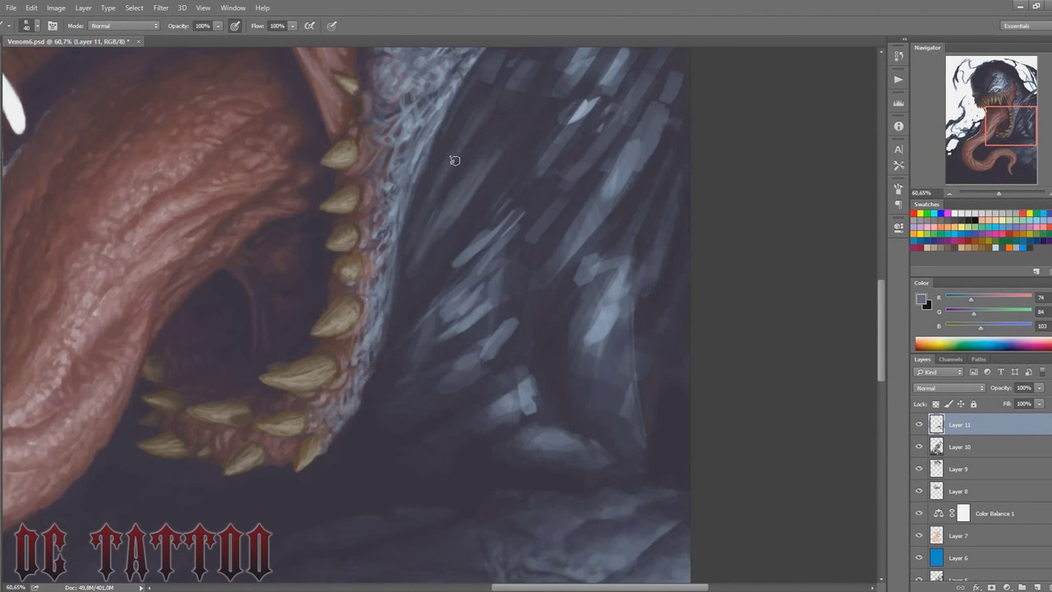
pyautogui.moveTo(509, 222); pyautogui.dragTo(454, 266)
pyautogui.keyDown('alt'); pyautogui.click(359, 413); pyautogui.keyUp('alt')
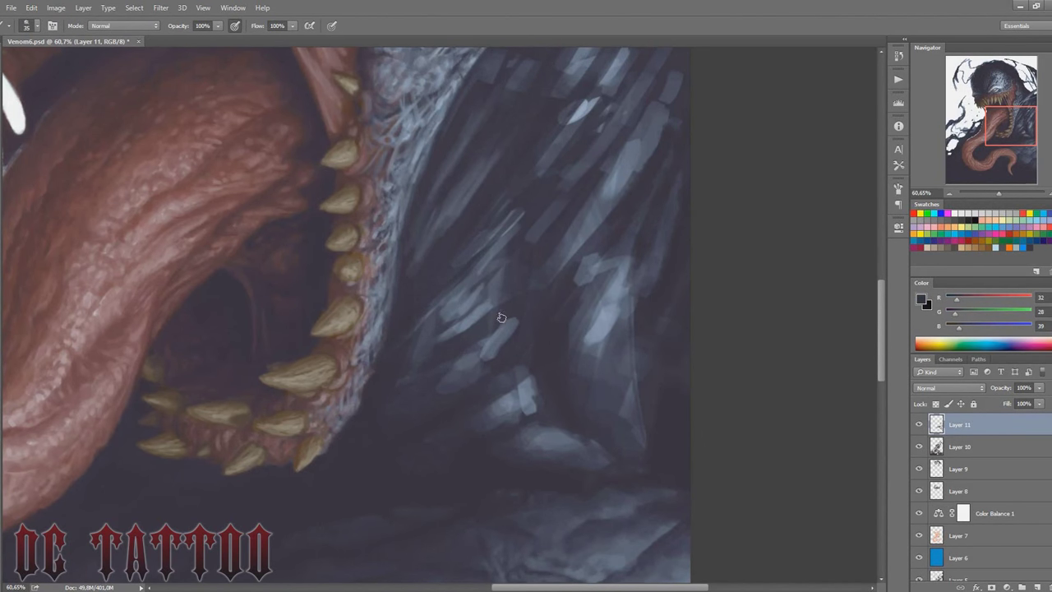
pyautogui.moveTo(503, 317)
pyautogui.mouseDown()
pyautogui.moveTo(445, 336)
pyautogui.moveTo(422, 359)
pyautogui.moveTo(476, 317)
pyautogui.moveTo(522, 215)
pyautogui.mouseUp()
# Step: Paint light diagonal blue-grey strands with dark strokes between them
pyautogui.keyDown('alt'); pyautogui.click(493, 306); pyautogui.keyUp('alt')
pyautogui.press('[')
pyautogui.press(']')
pyautogui.moveTo(437, 312)
pyautogui.mouseDown()
pyautogui.moveTo(404, 336)
pyautogui.moveTo(478, 239)
pyautogui.mouseUp()
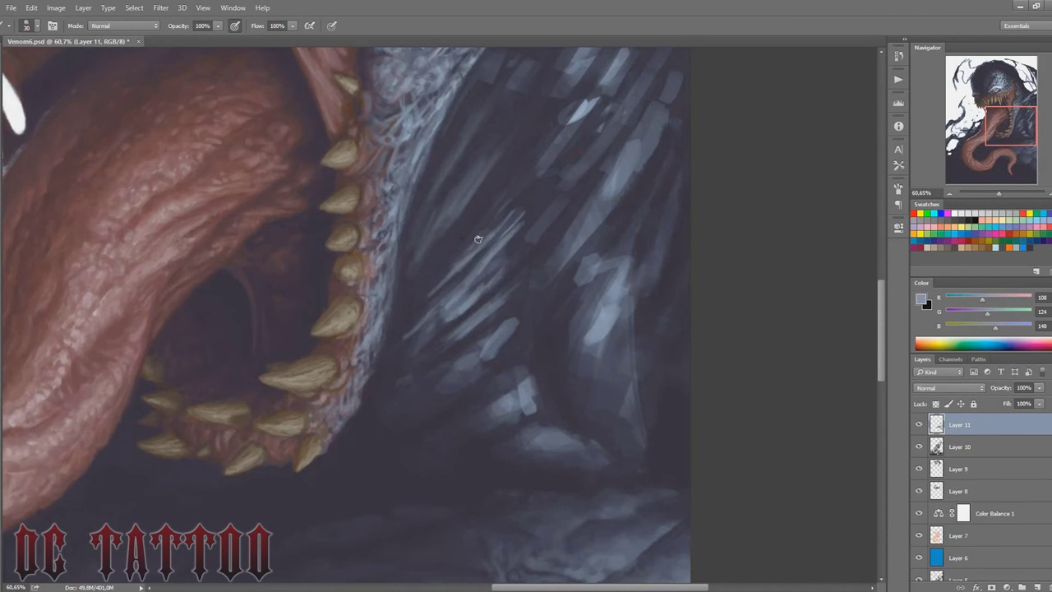
pyautogui.keyDown('alt'); pyautogui.click(410, 247); pyautogui.keyUp('alt')
pyautogui.moveTo(411, 337)
pyautogui.mouseDown()
pyautogui.moveTo(425, 301)
pyautogui.moveTo(395, 355)
pyautogui.mouseUp()
pyautogui.press(']')
pyautogui.keyDown('alt'); pyautogui.click(404, 305); pyautogui.keyUp('alt')
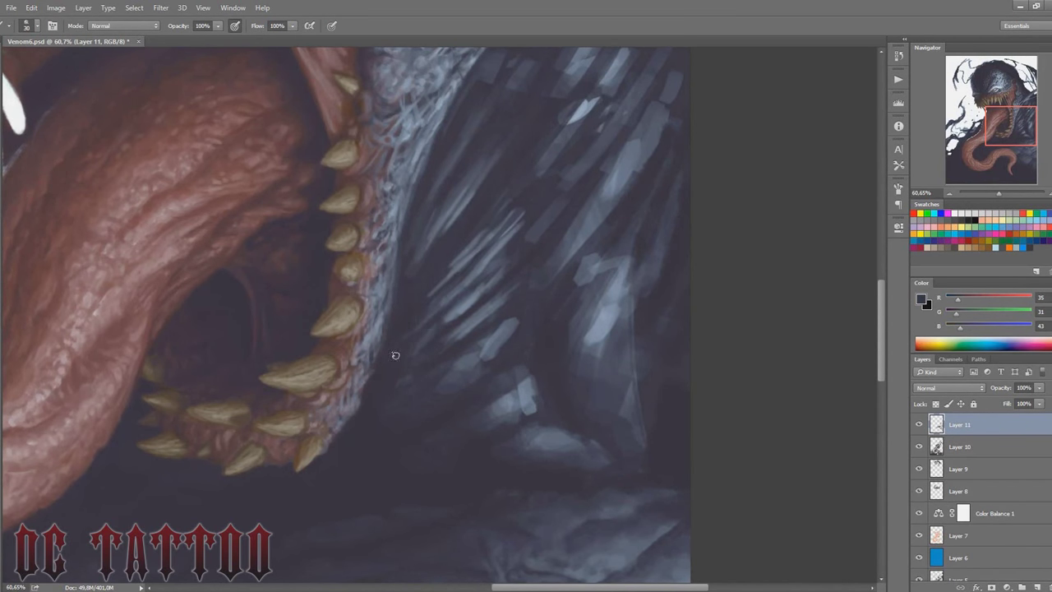
# Step: Bring the upper fangs into view and paint a light blue-grey strand stroke
pyautogui.moveTo(744, 315); pyautogui.dragTo(748, 454)
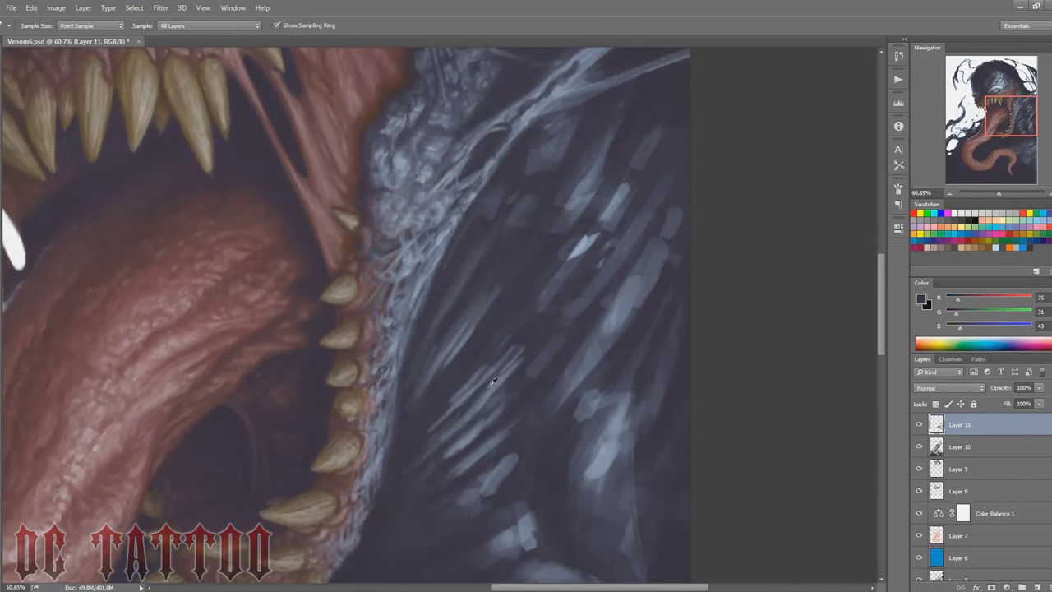
pyautogui.keyDown('alt'); pyautogui.click(534, 321); pyautogui.keyUp('alt')
pyautogui.press('[')
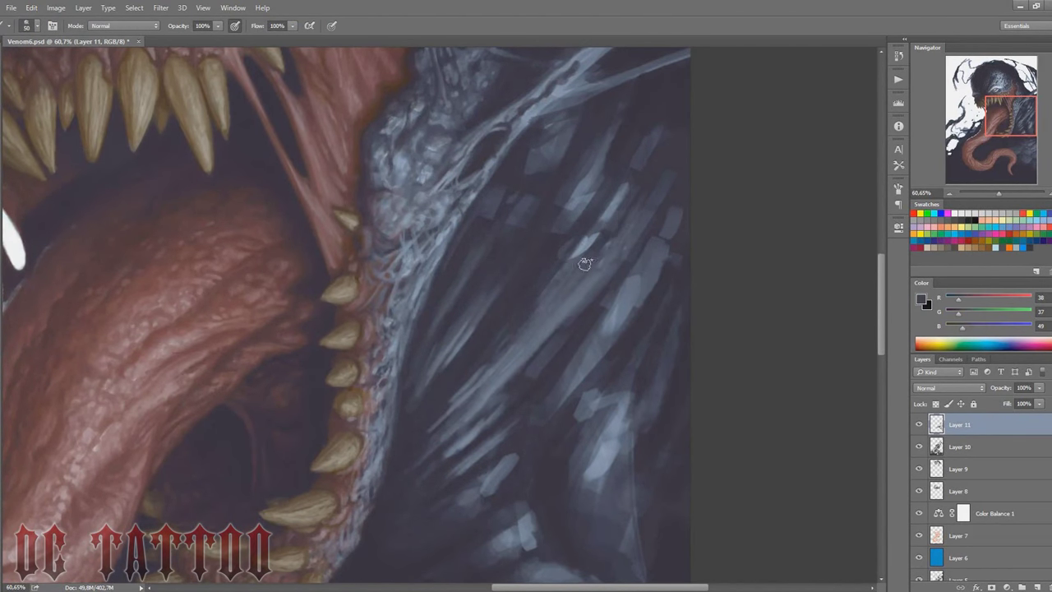
pyautogui.keyDown('alt'); pyautogui.click(553, 295); pyautogui.keyUp('alt')
pyautogui.moveTo(553, 295); pyautogui.dragTo(595, 234)
# Step: Add another light strand and a faint dark stroke among the strands
pyautogui.press(']')
pyautogui.keyDown('alt'); pyautogui.click(539, 383); pyautogui.keyUp('alt')
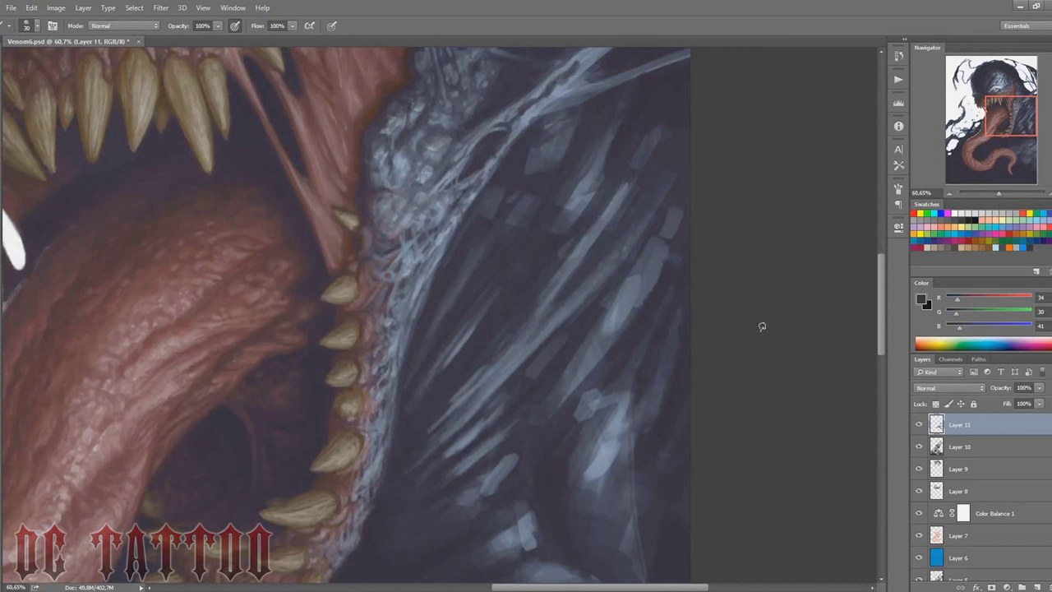
pyautogui.keyDown('alt'); pyautogui.click(575, 313); pyautogui.keyUp('alt')
pyautogui.moveTo(626, 286); pyautogui.dragTo(559, 322)
pyautogui.press(']')
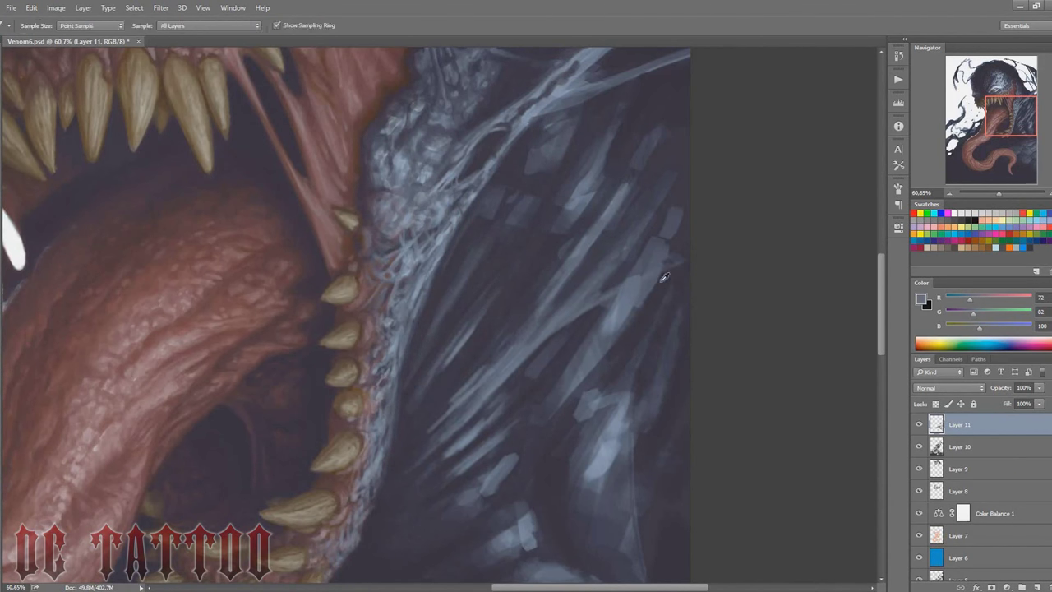
pyautogui.keyDown('alt'); pyautogui.click(549, 352); pyautogui.keyUp('alt')
pyautogui.moveTo(495, 411); pyautogui.dragTo(452, 433)
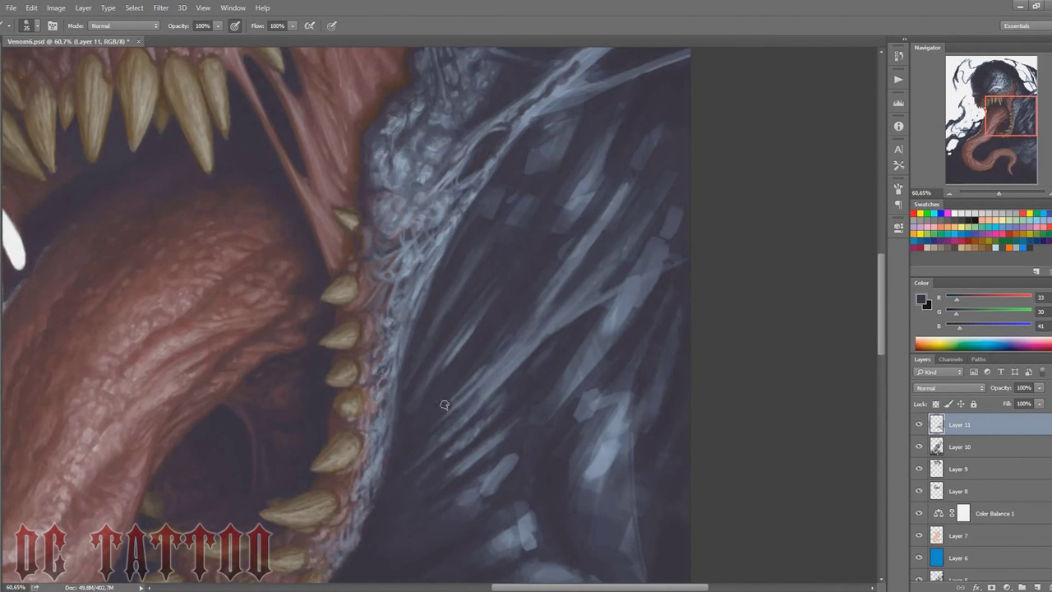
pyautogui.keyDown('alt'); pyautogui.click(517, 331); pyautogui.keyUp('alt')
pyautogui.keyDown('alt'); pyautogui.click(539, 271); pyautogui.keyUp('alt')
pyautogui.press(']')
pyautogui.press(']')
pyautogui.press(']')
# Step: Paint deep-shadow diagonal strokes over the light shapes below the lower fangs
pyautogui.scroll(-4, 481, 270)
pyautogui.keyDown('alt'); pyautogui.click(486, 269); pyautogui.keyUp('alt')
pyautogui.press('[')
pyautogui.press('[')
pyautogui.press('[')
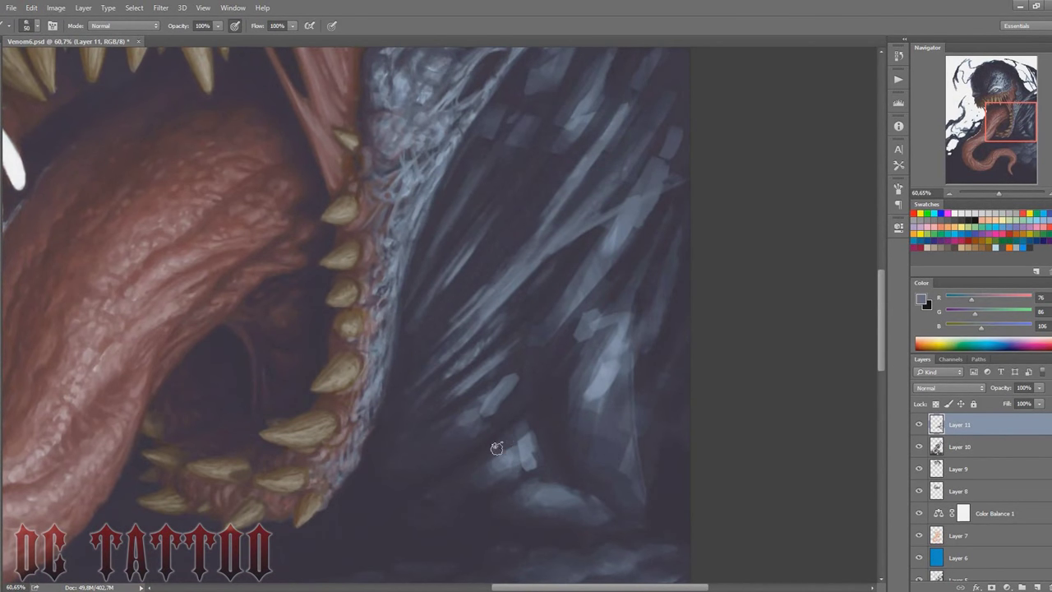
pyautogui.moveTo(526, 423); pyautogui.dragTo(469, 470)
pyautogui.press(']')
pyautogui.press(']')
pyautogui.moveTo(526, 427); pyautogui.dragTo(474, 469)
# Step: Add a light blue-grey strand stroke, then cover the nearby light area with dark blue-grey
pyautogui.keyDown('alt'); pyautogui.click(596, 332); pyautogui.keyUp('alt')
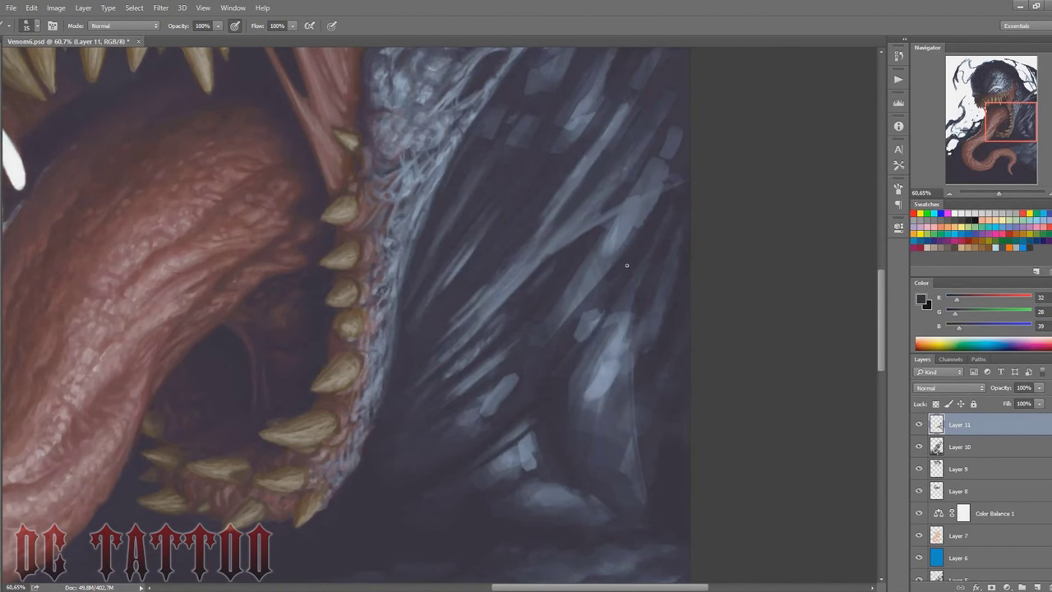
pyautogui.press(']')
pyautogui.moveTo(583, 380)
pyautogui.mouseDown()
pyautogui.moveTo(530, 421)
pyautogui.moveTo(622, 281)
pyautogui.mouseUp()
pyautogui.press(']')
pyautogui.keyDown('alt'); pyautogui.click(478, 465); pyautogui.keyUp('alt')
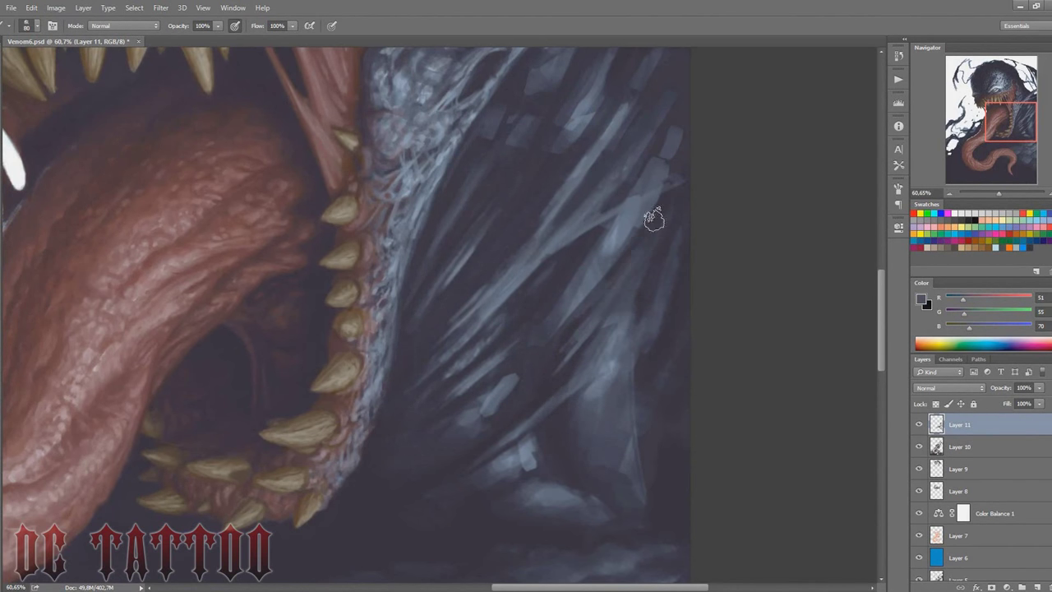
pyautogui.moveTo(633, 217); pyautogui.dragTo(571, 312)
# Step: Lay thin darkest-shadow strokes among the strands to break up the light area
pyautogui.keyDown('alt'); pyautogui.click(664, 495); pyautogui.keyUp('alt')
pyautogui.press('[')
pyautogui.press('[')
pyautogui.moveTo(579, 396)
pyautogui.mouseDown()
pyautogui.moveTo(635, 375)
pyautogui.moveTo(580, 430)
pyautogui.mouseUp()
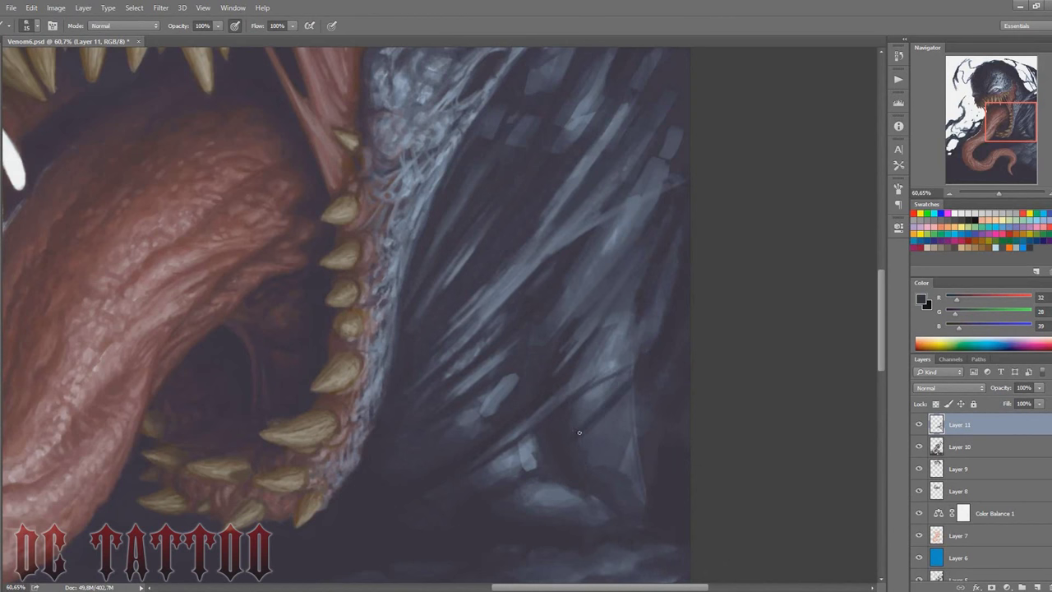
pyautogui.keyDown('alt'); pyautogui.click(608, 386); pyautogui.keyUp('alt')
pyautogui.press(']')
pyautogui.press(']')
pyautogui.moveTo(625, 376); pyautogui.dragTo(586, 410)
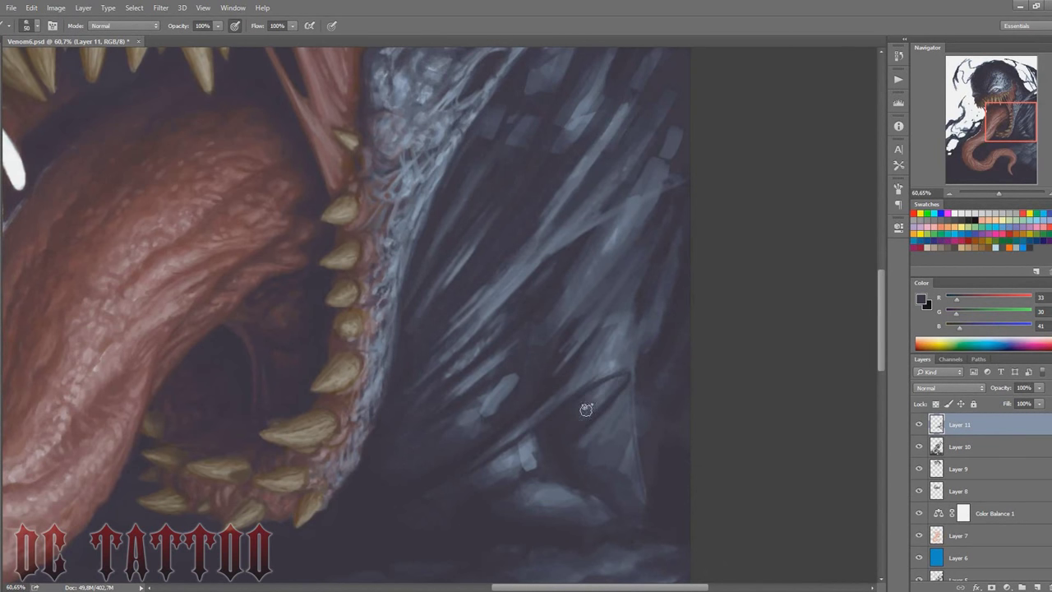
pyautogui.keyDown('alt'); pyautogui.click(665, 422); pyautogui.keyUp('alt')
pyautogui.moveTo(603, 375); pyautogui.dragTo(486, 459)
# Step: Sample a range of dark body tones and a lighter strand blue-grey, adjusting brush size
pyautogui.keyDown('alt'); pyautogui.click(520, 437); pyautogui.keyUp('alt')
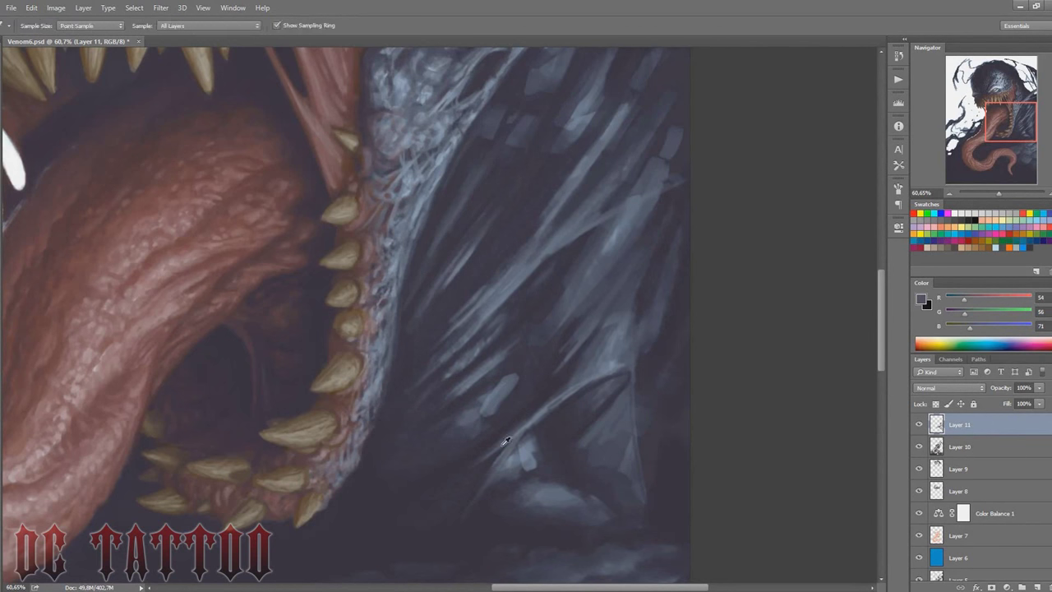
pyautogui.keyDown('alt'); pyautogui.click(484, 455); pyautogui.keyUp('alt')
pyautogui.keyDown('alt'); pyautogui.click(533, 416); pyautogui.keyUp('alt')
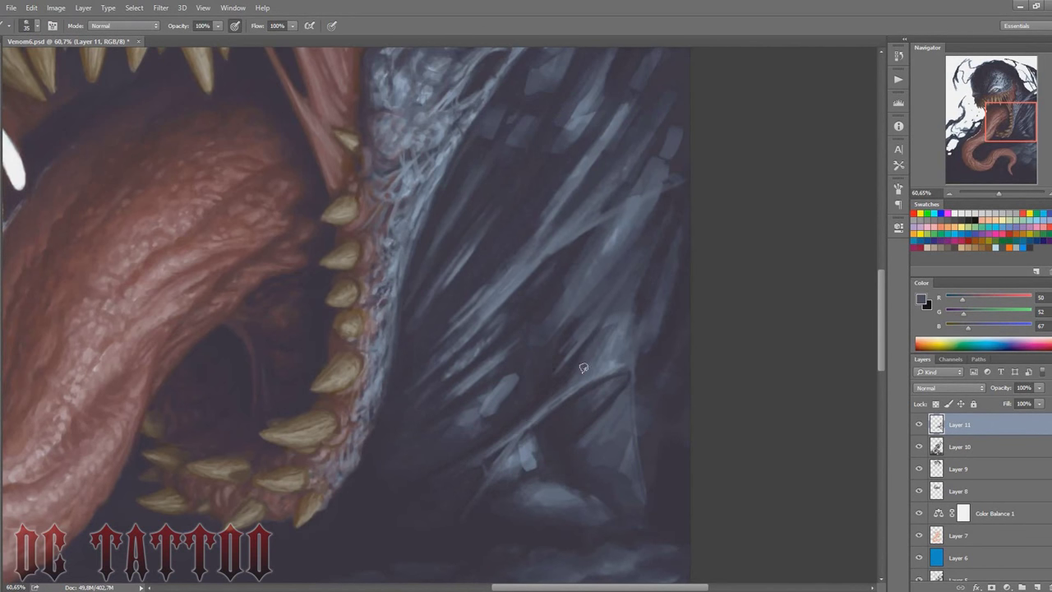
pyautogui.keyDown('alt'); pyautogui.click(562, 375); pyautogui.keyUp('alt')
pyautogui.keyDown('alt'); pyautogui.click(645, 401); pyautogui.keyUp('alt')
pyautogui.press(']')
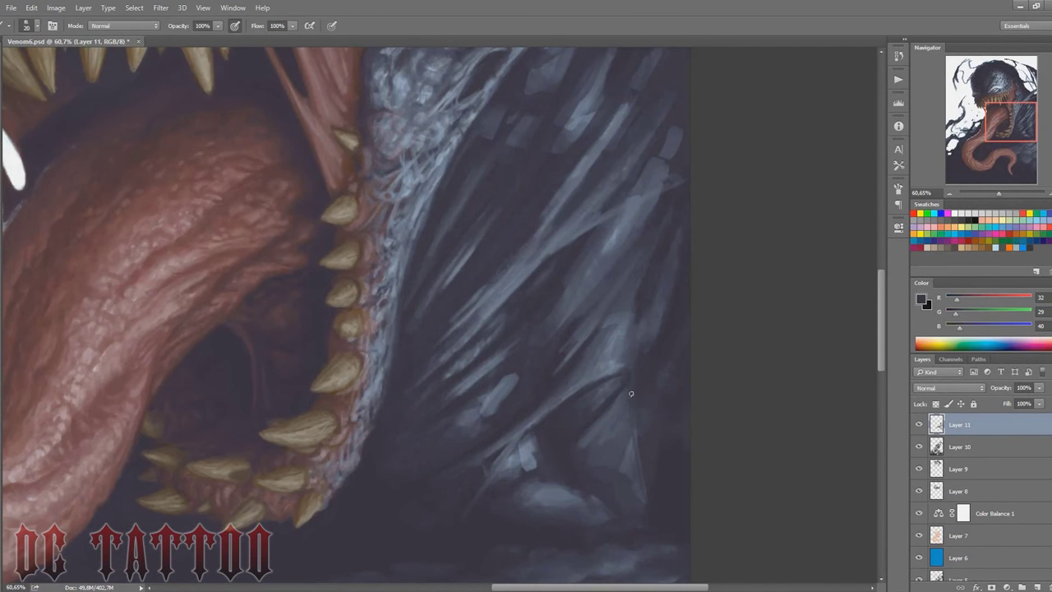
pyautogui.keyDown('alt'); pyautogui.click(628, 444); pyautogui.keyUp('alt')
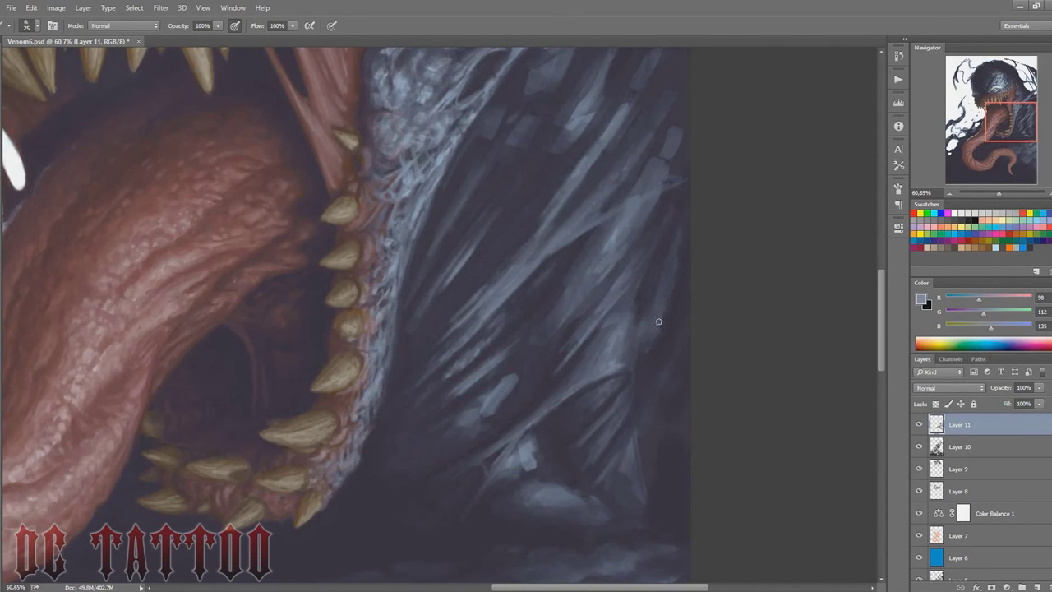
pyautogui.press('[')
# Step: Paint dark strokes along the lower strands and over a light streak in the body
pyautogui.keyDown('alt'); pyautogui.click(512, 450); pyautogui.keyUp('alt')
pyautogui.moveTo(513, 450); pyautogui.dragTo(525, 465)
pyautogui.press('[')
pyautogui.press('[')
pyautogui.keyDown('alt'); pyautogui.click(511, 446); pyautogui.keyUp('alt')
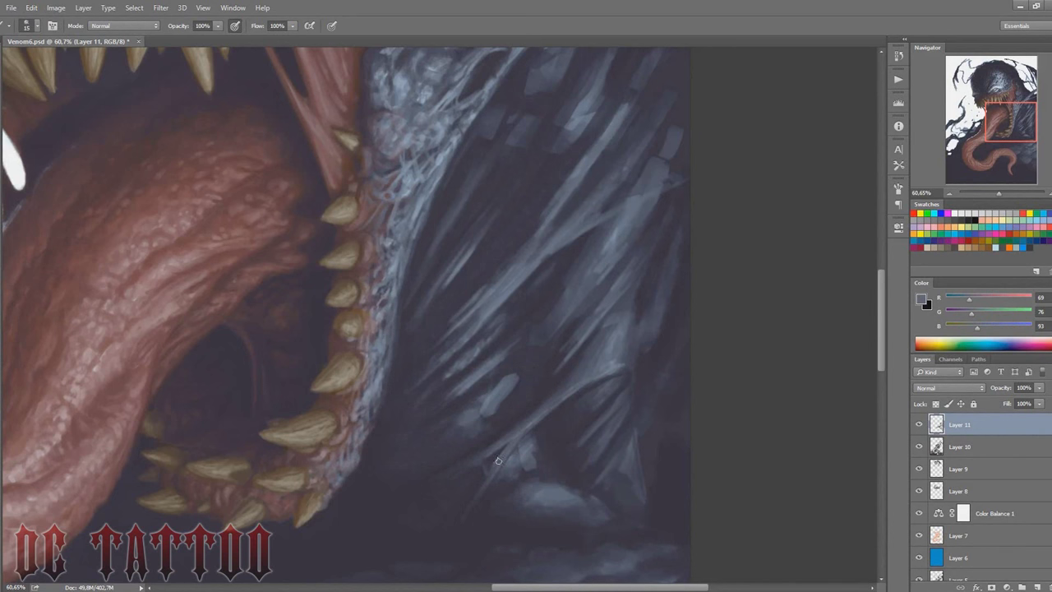
pyautogui.press(']')
pyautogui.keyDown('alt'); pyautogui.click(453, 458); pyautogui.keyUp('alt')
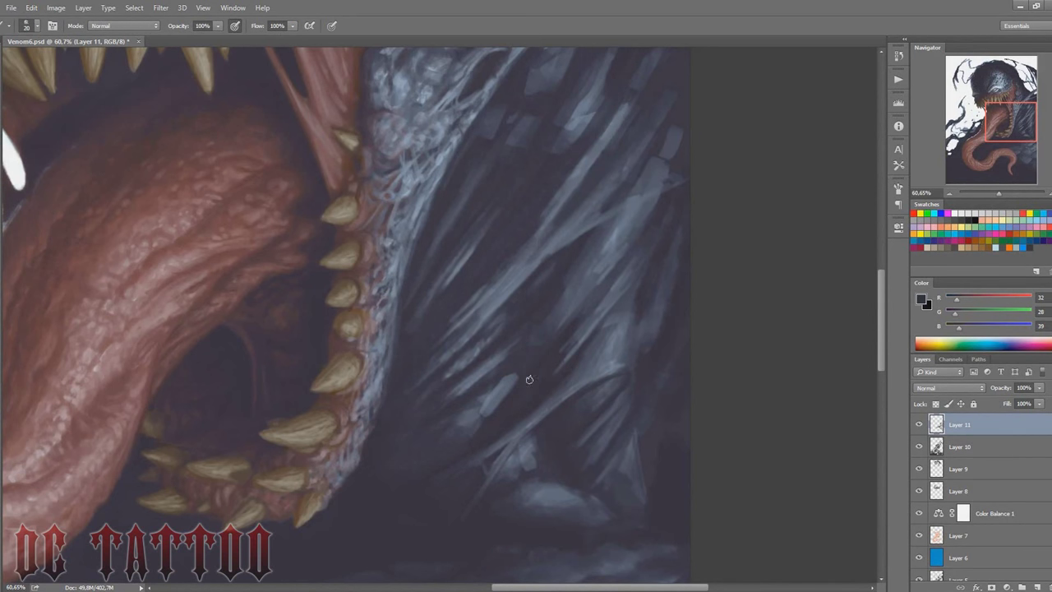
pyautogui.moveTo(509, 383); pyautogui.dragTo(475, 426)
# Step: Darken the strands at the body's right edge and paint a lighter strand across the dark streak
pyautogui.press(']')
pyautogui.press(']')
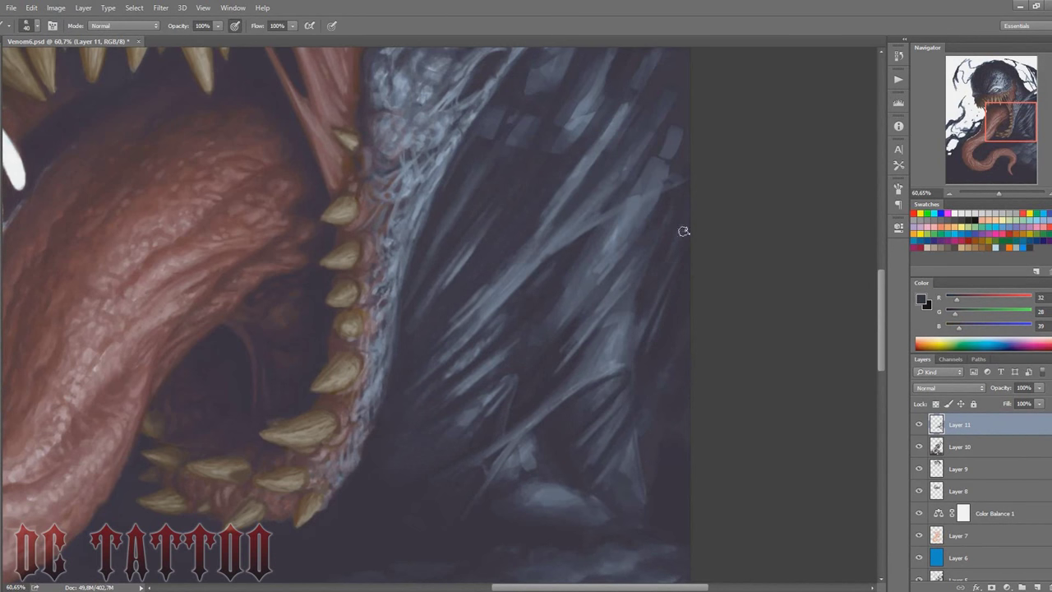
pyautogui.moveTo(630, 252)
pyautogui.mouseDown()
pyautogui.moveTo(562, 320)
pyautogui.moveTo(563, 310)
pyautogui.mouseUp()
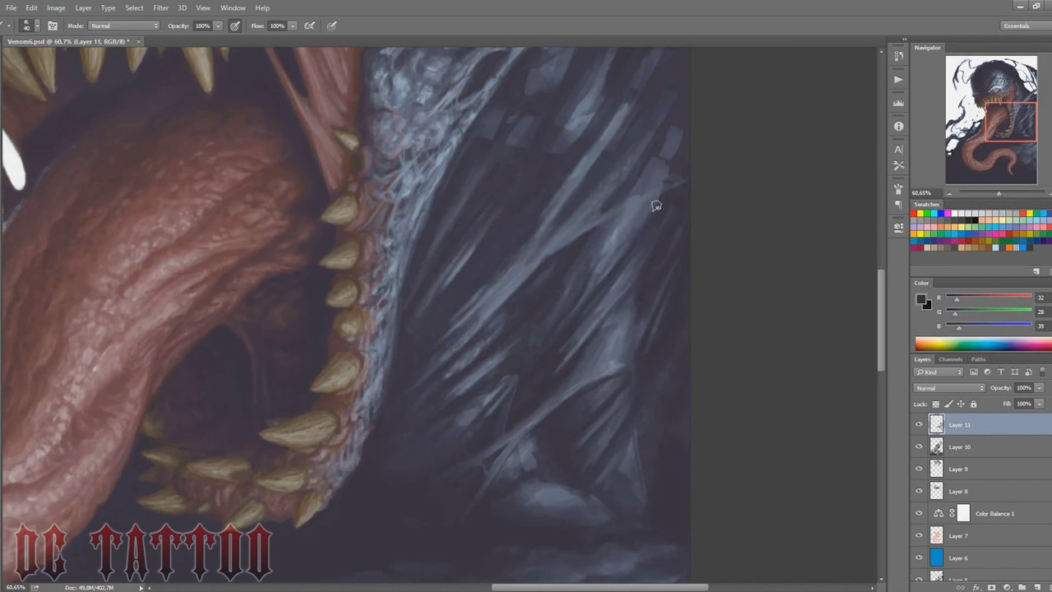
pyautogui.press('[')
pyautogui.moveTo(670, 179); pyautogui.dragTo(615, 205)
pyautogui.keyDown('alt'); pyautogui.click(600, 218); pyautogui.keyUp('alt')
pyautogui.press(']')
pyautogui.moveTo(678, 180); pyautogui.dragTo(605, 214)
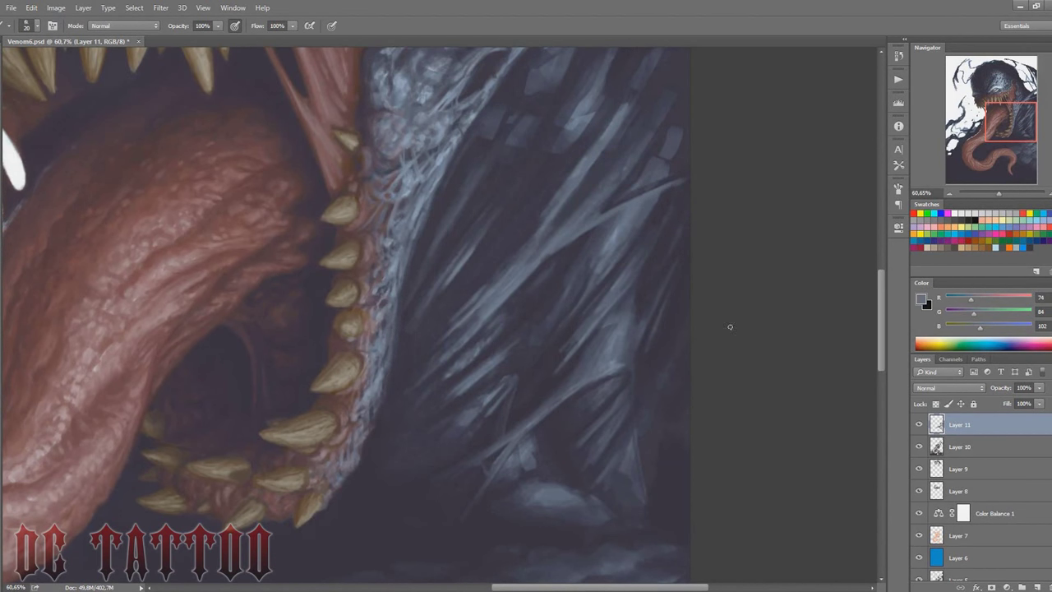
pyautogui.keyDown('alt'); pyautogui.click(565, 353); pyautogui.keyUp('alt')
# Step: Sample dark, mid and pale blue-grey tones with a fine brush and dab dark paint onto the strands
pyautogui.scroll(-2, 646, 450)
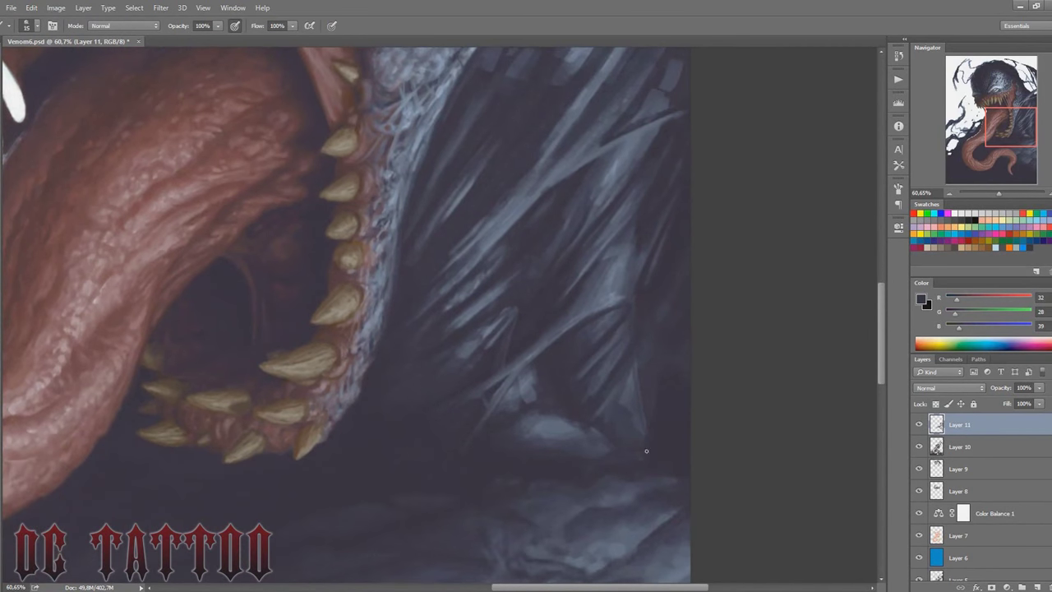
pyautogui.keyDown('alt'); pyautogui.click(616, 413); pyautogui.keyUp('alt')
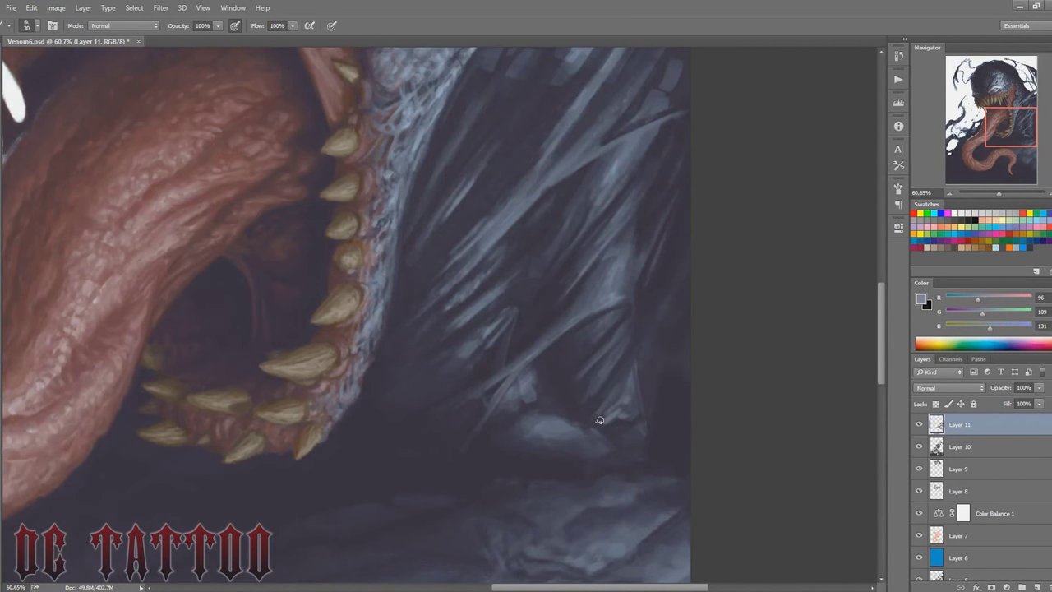
pyautogui.keyDown('alt'); pyautogui.click(622, 349); pyautogui.keyUp('alt')
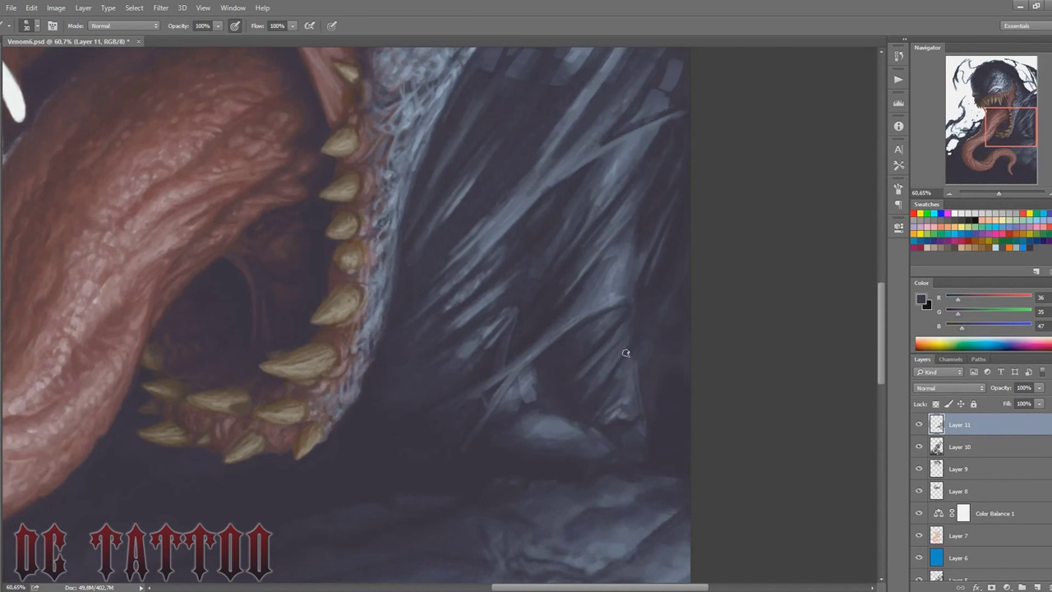
pyautogui.keyDown('alt'); pyautogui.click(635, 369); pyautogui.keyUp('alt')
pyautogui.press(']')
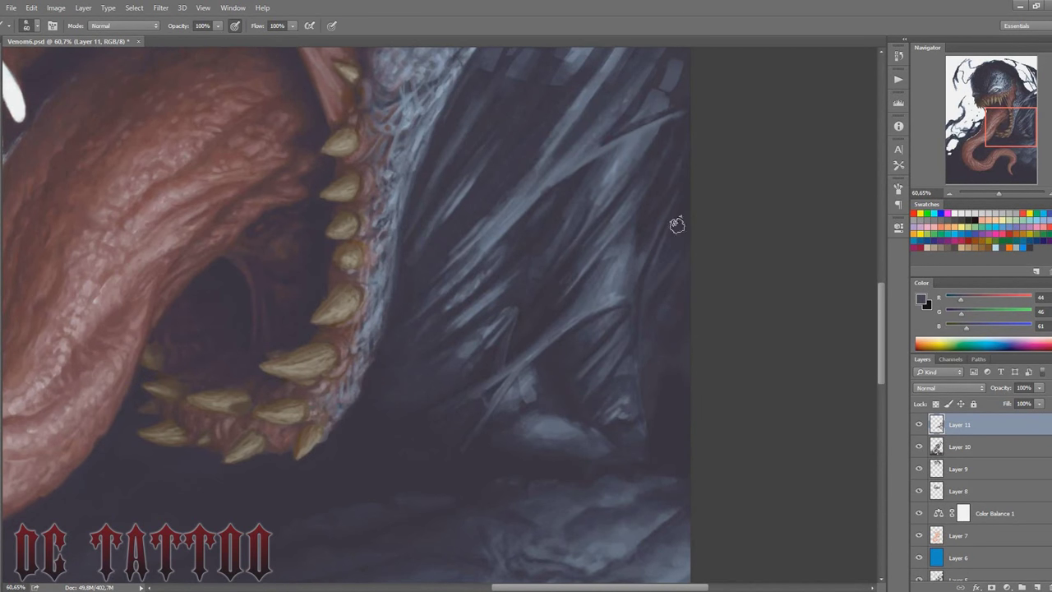
pyautogui.press('[')
pyautogui.press('[')
pyautogui.press('[')
pyautogui.keyDown('alt'); pyautogui.click(529, 391); pyautogui.keyUp('alt')
pyautogui.keyDown('alt'); pyautogui.click(540, 390); pyautogui.keyUp('alt')
pyautogui.press('[')
pyautogui.press('[')
pyautogui.press('[')
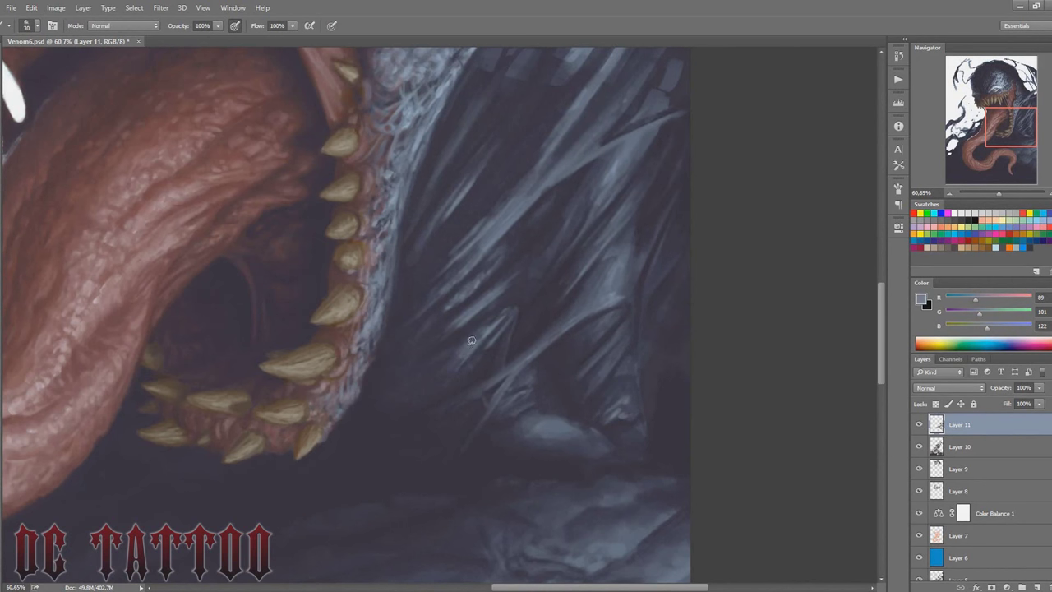
pyautogui.keyDown('alt'); pyautogui.click(685, 376); pyautogui.keyUp('alt')
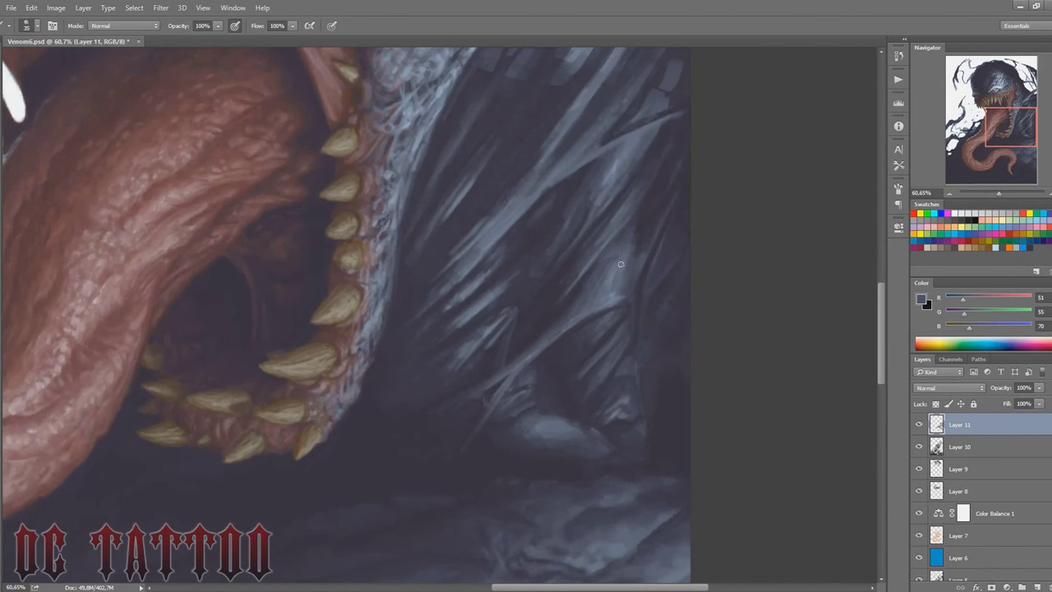
pyautogui.press(']')
pyautogui.click(610, 291)
# Step: Darken the light strands on the upper left with larger dark strokes
pyautogui.keyDown('alt'); pyautogui.click(612, 168); pyautogui.keyUp('alt')
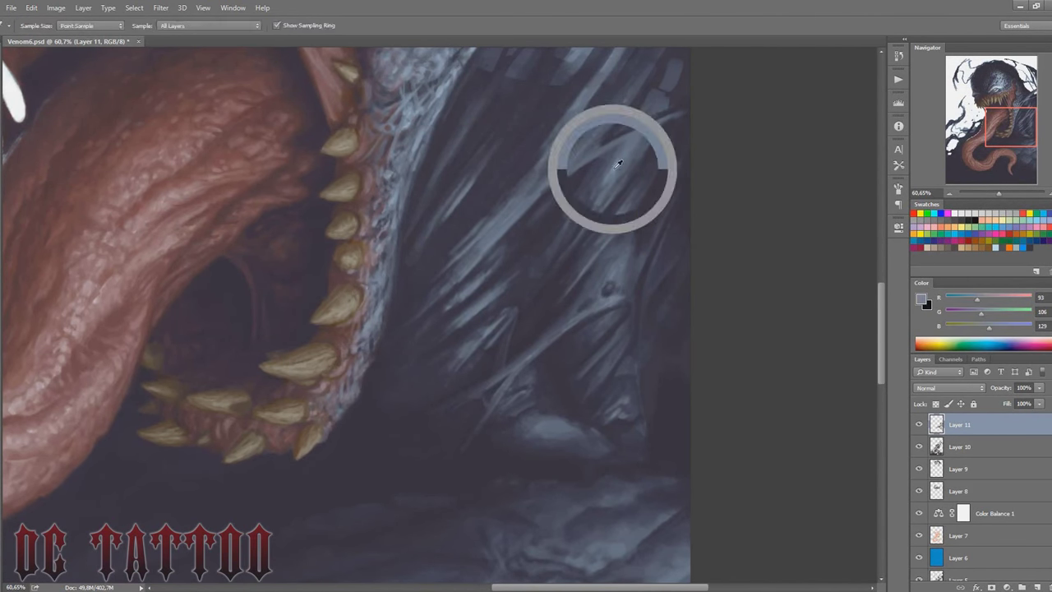
pyautogui.scroll(-3, 832, 335)
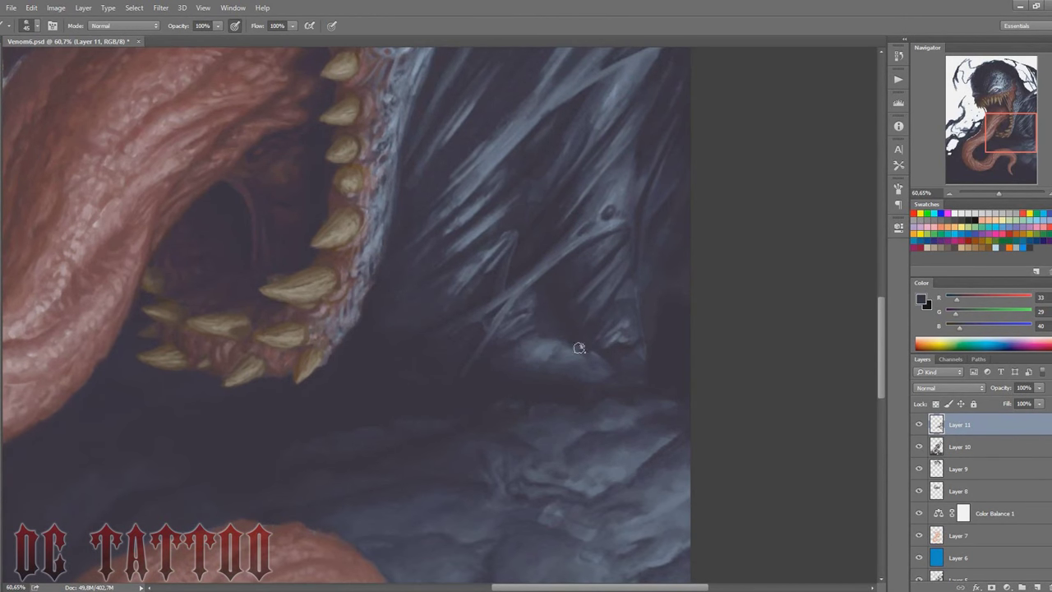
pyautogui.keyDown('alt'); pyautogui.click(540, 329); pyautogui.keyUp('alt')
pyautogui.press(']')
pyautogui.press(']')
pyautogui.moveTo(480, 243); pyautogui.dragTo(465, 205)
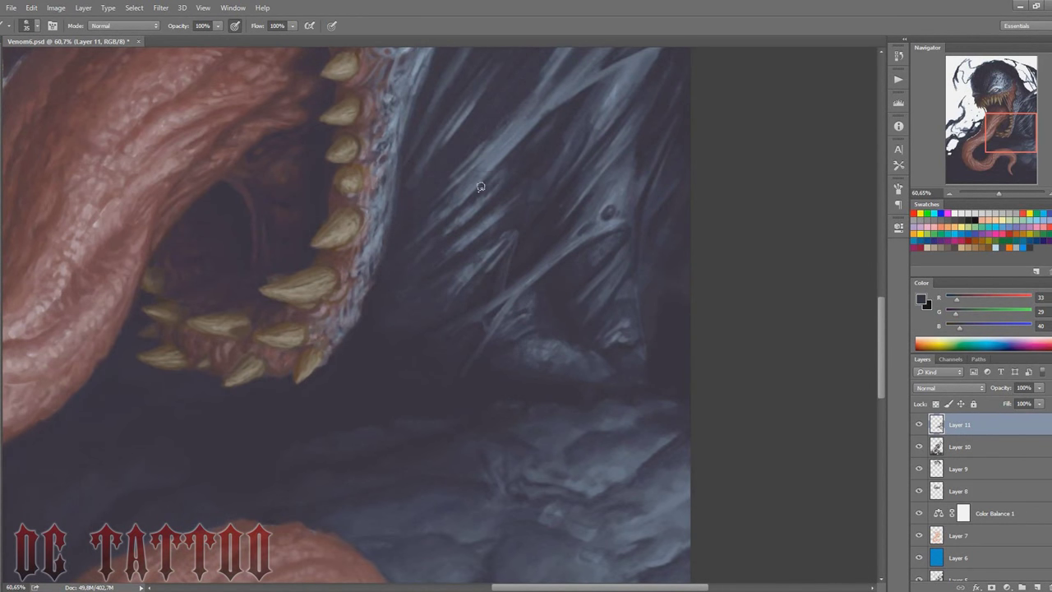
pyautogui.moveTo(493, 170); pyautogui.dragTo(509, 136)
pyautogui.press(']')
pyautogui.press(']')
pyautogui.press(']')
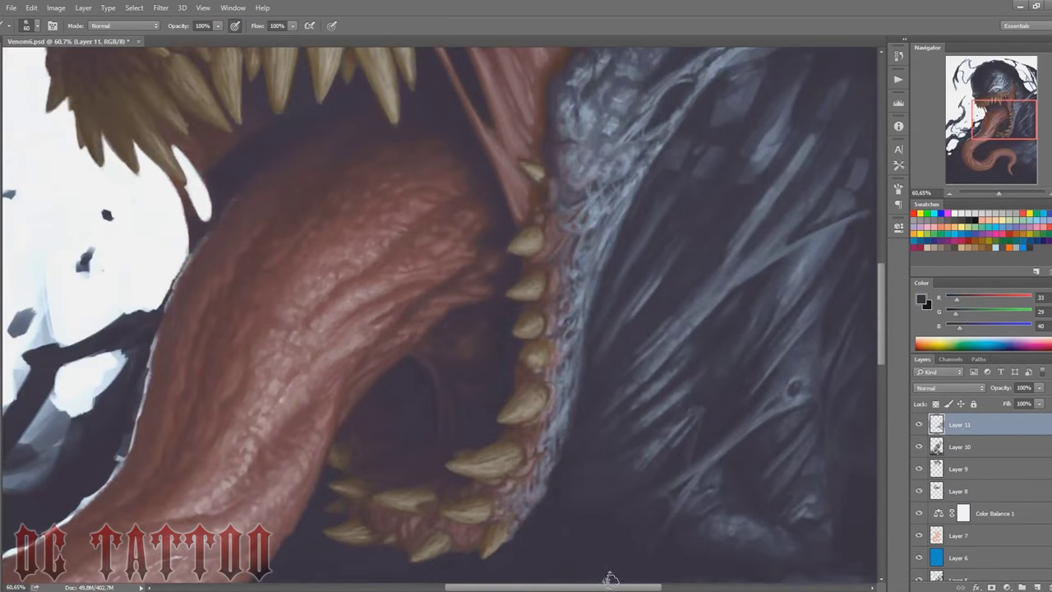
# Step: Paint a pale blue-grey diagonal strand across the body beside the upper fangs
pyautogui.scroll(4, 730, 247)
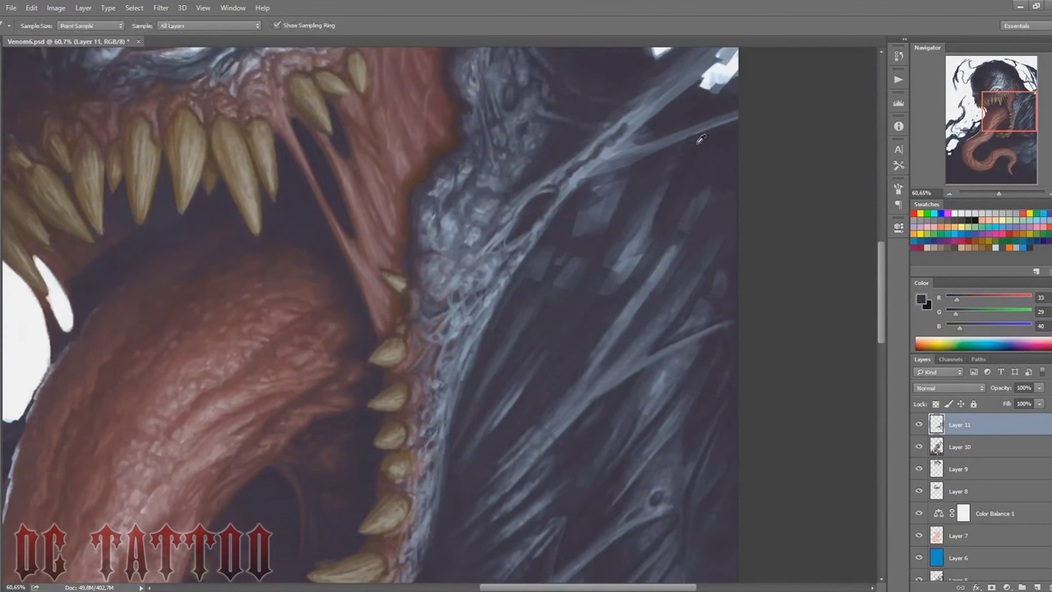
pyautogui.press('[')
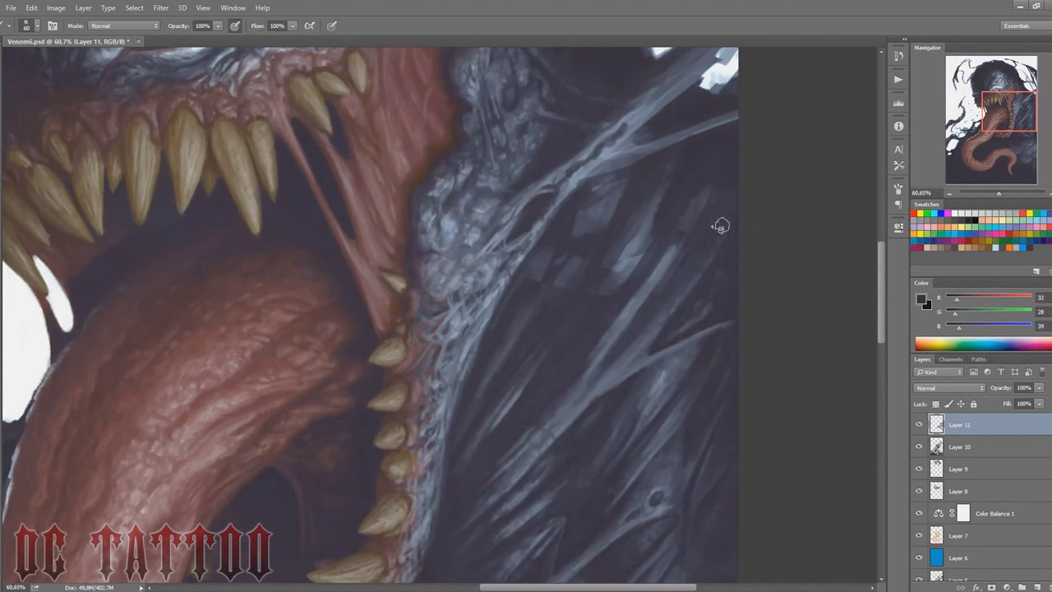
pyautogui.press(']')
pyautogui.press(']')
pyautogui.press(']')
pyautogui.press(']')
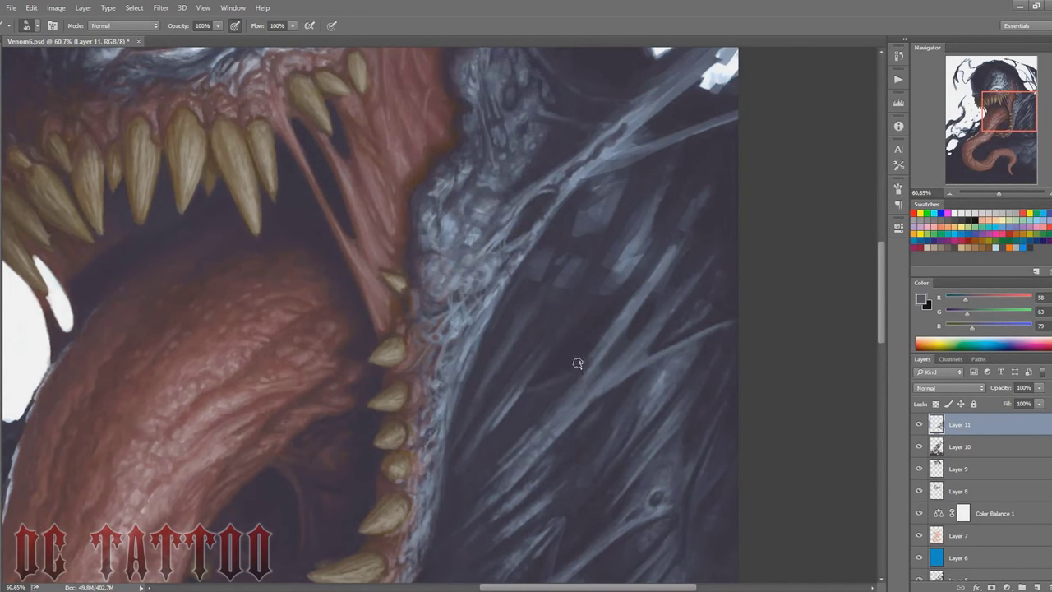
pyautogui.press(']')
pyautogui.keyDown('alt'); pyautogui.click(520, 387); pyautogui.keyUp('alt')
pyautogui.press(']')
pyautogui.keyDown('alt'); pyautogui.click(522, 401); pyautogui.keyUp('alt')
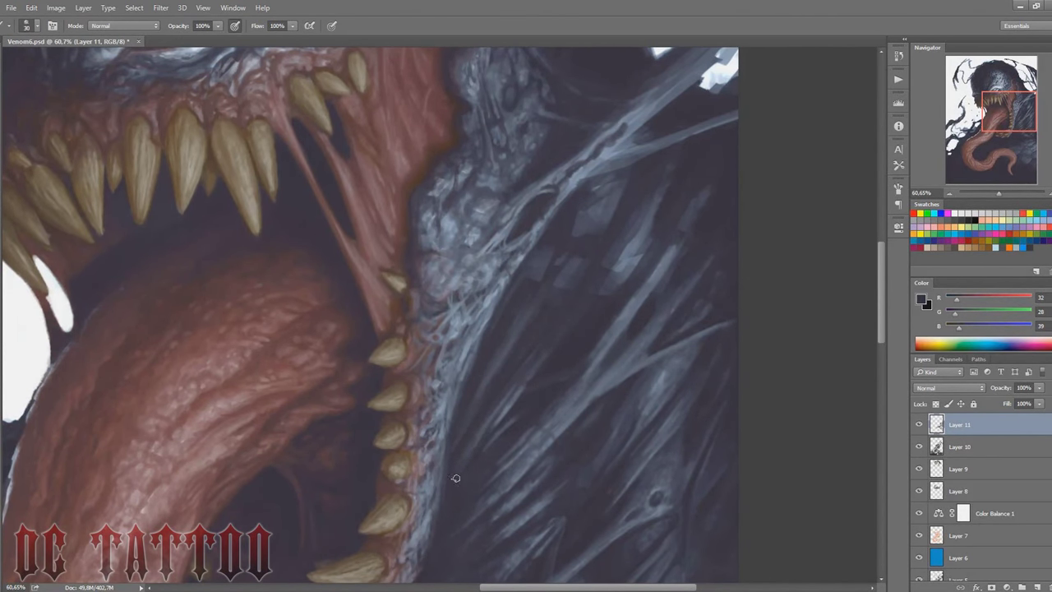
pyautogui.keyDown('alt'); pyautogui.click(497, 403); pyautogui.keyUp('alt')
pyautogui.moveTo(464, 400); pyautogui.dragTo(559, 297)
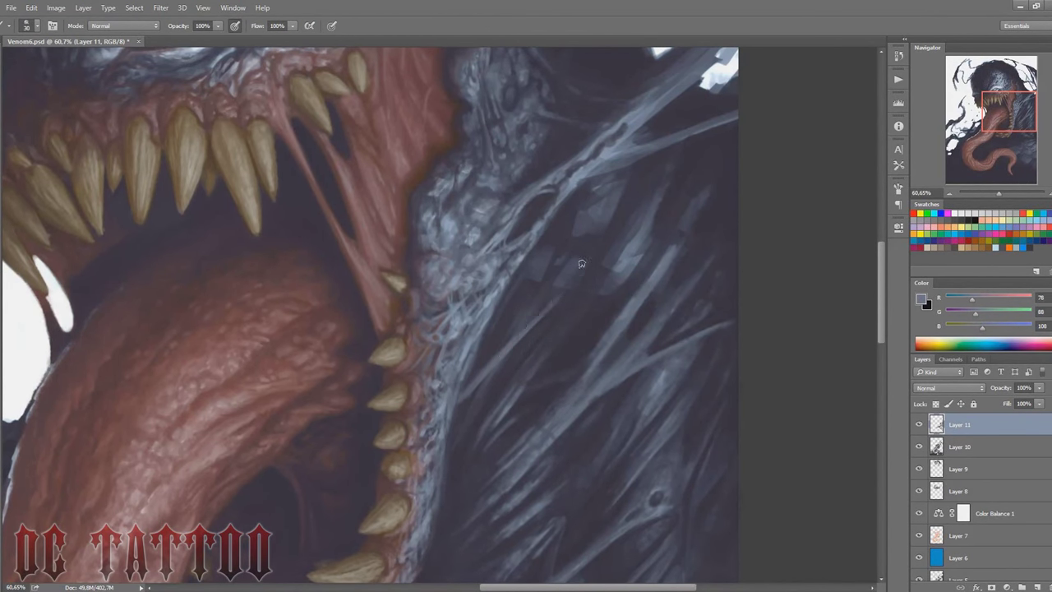
# Step: Darken the pale strand on the right with the darkest body colour
pyautogui.keyDown('alt'); pyautogui.click(503, 339); pyautogui.keyUp('alt')
pyautogui.press('[')
pyautogui.press('[')
pyautogui.keyDown('alt'); pyautogui.click(624, 289); pyautogui.keyUp('alt')
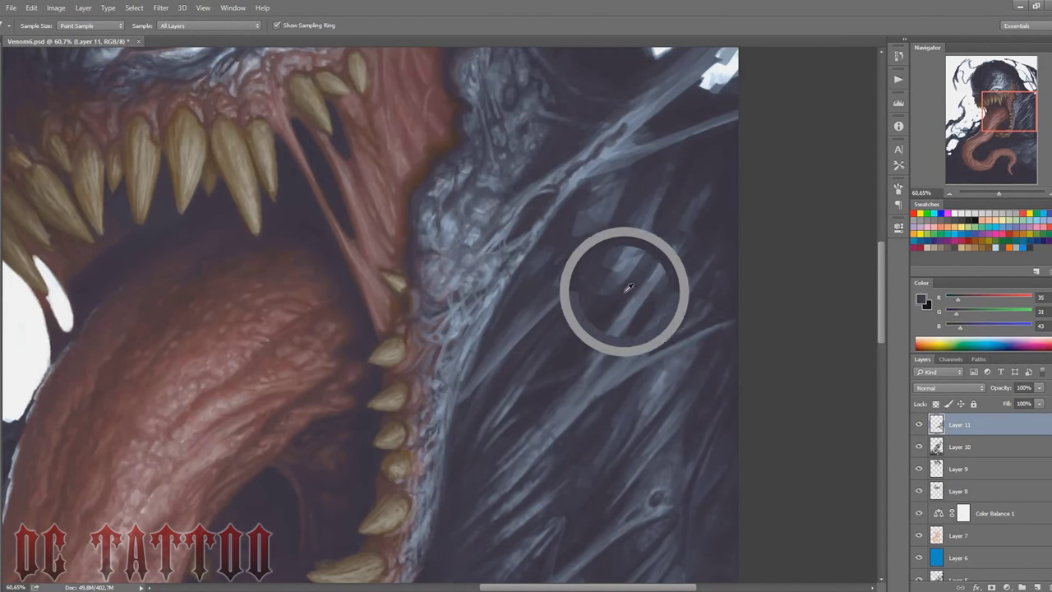
pyautogui.press('[')
pyautogui.press(']')
pyautogui.moveTo(657, 215)
pyautogui.mouseDown()
pyautogui.moveTo(614, 283)
pyautogui.moveTo(616, 263)
pyautogui.mouseUp()
pyautogui.moveTo(636, 197); pyautogui.dragTo(640, 224)
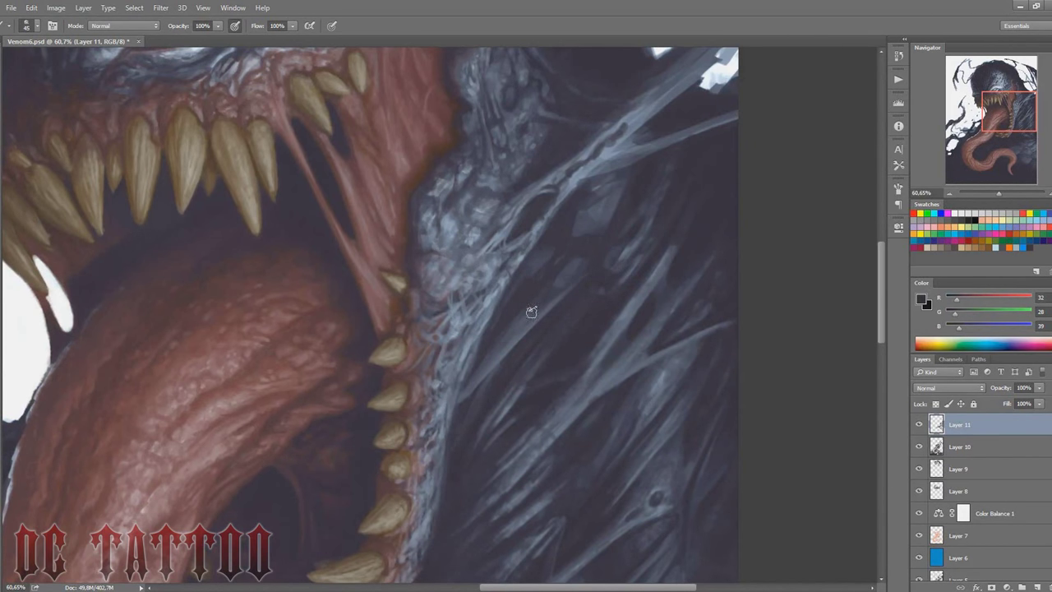
# Step: Paint darkest-body strokes among the strands lower on the right side
pyautogui.scroll(-1, 721, 356)
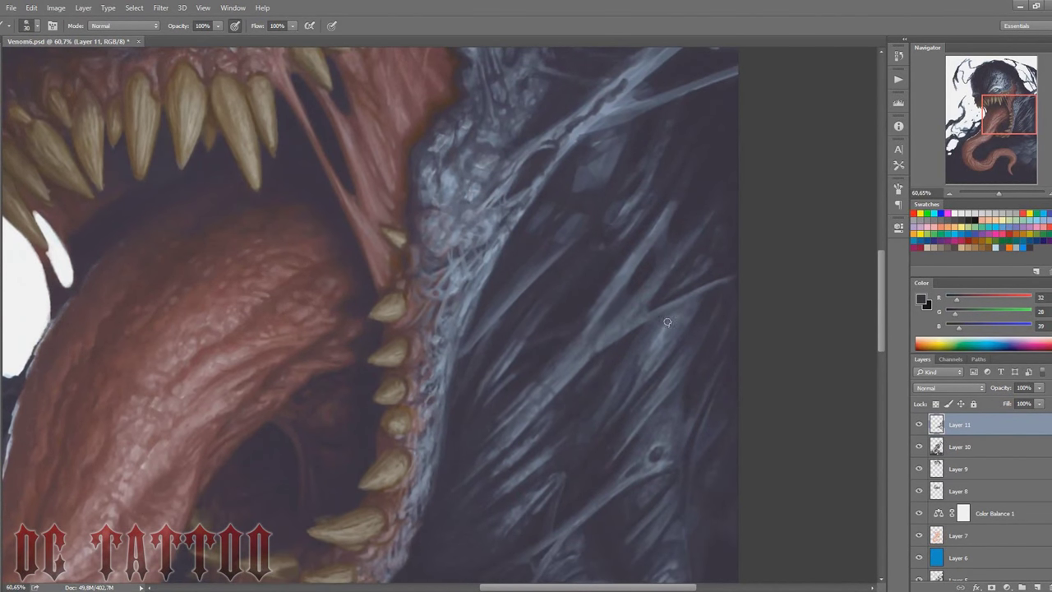
pyautogui.keyDown('alt'); pyautogui.click(621, 334); pyautogui.keyUp('alt')
pyautogui.keyDown('alt'); pyautogui.click(512, 290); pyautogui.keyUp('alt')
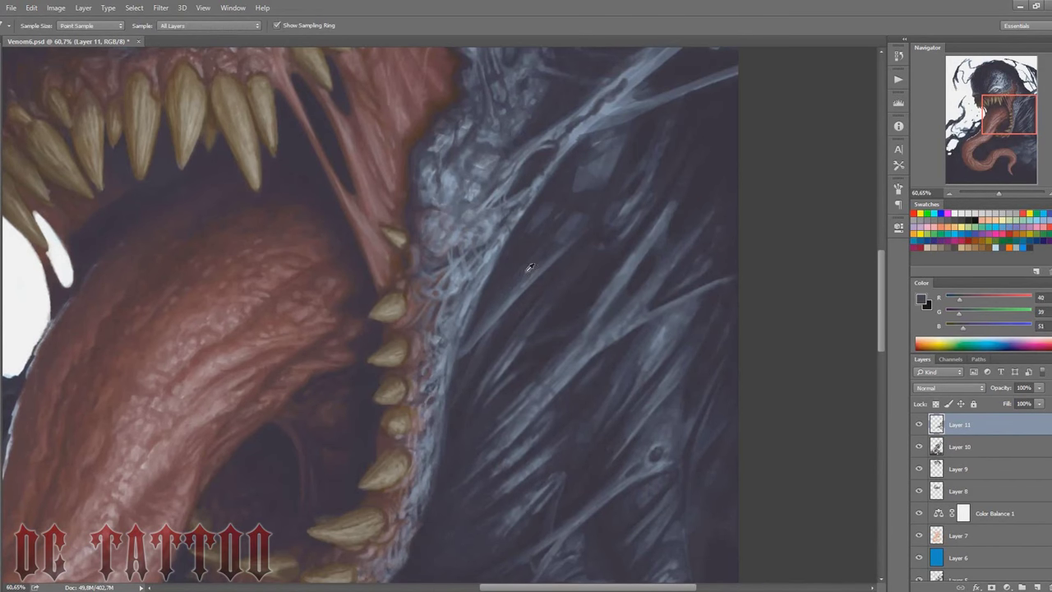
pyautogui.press(']')
pyautogui.press(']')
pyautogui.press(']')
pyautogui.press(']')
pyautogui.press(']')
pyautogui.press(']')
pyautogui.keyDown('alt'); pyautogui.click(602, 281); pyautogui.keyUp('alt')
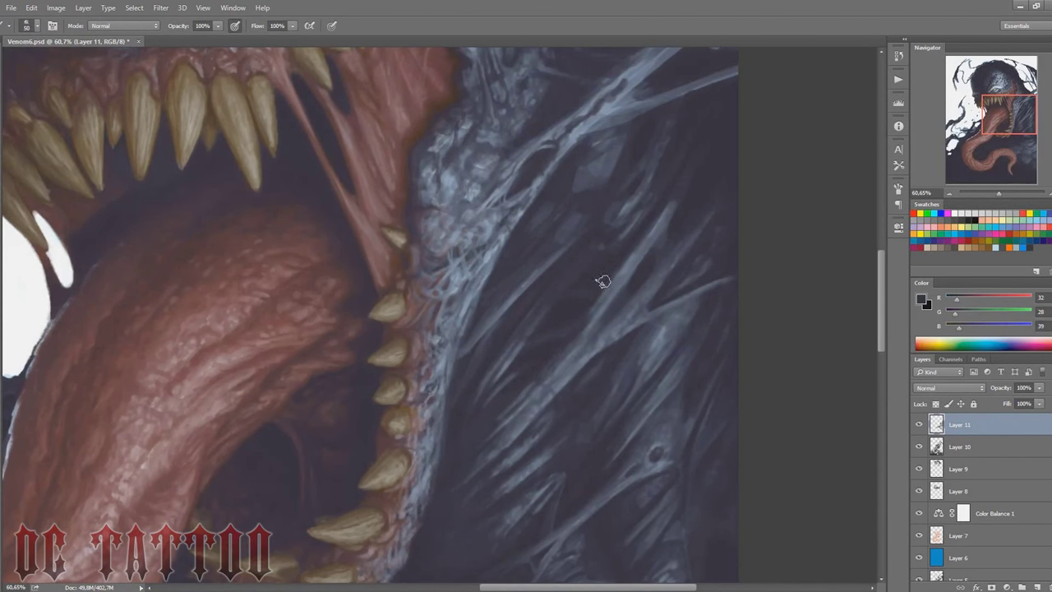
pyautogui.press('[')
pyautogui.press('[')
pyautogui.press('[')
pyautogui.moveTo(633, 284); pyautogui.dragTo(685, 188)
pyautogui.moveTo(662, 296); pyautogui.dragTo(629, 345)
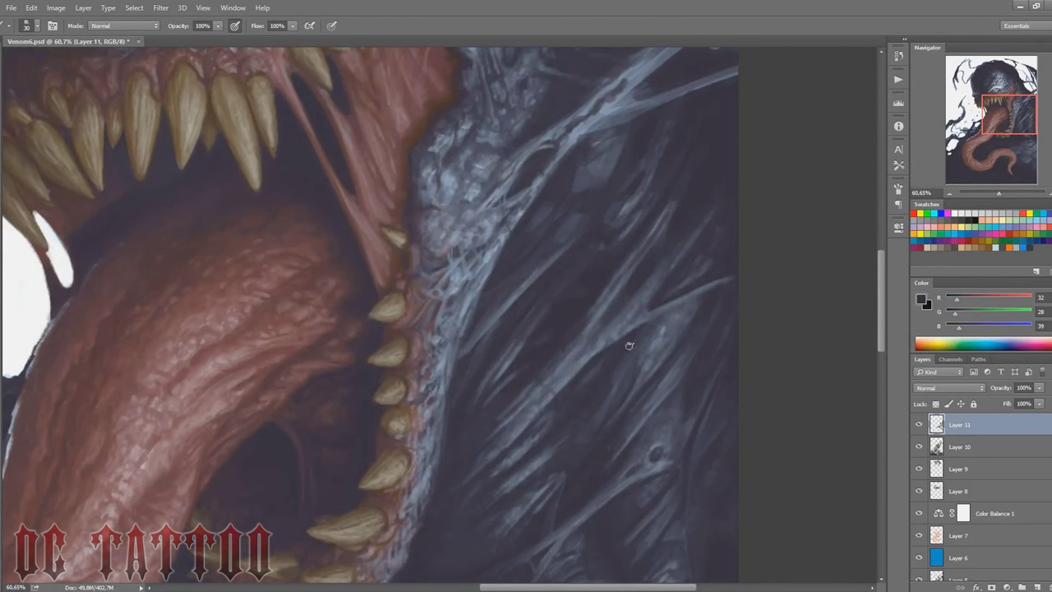
pyautogui.scroll(4, 734, 210)
# Step: Shade over the strands beside the mouth with small dark strokes
pyautogui.press('[')
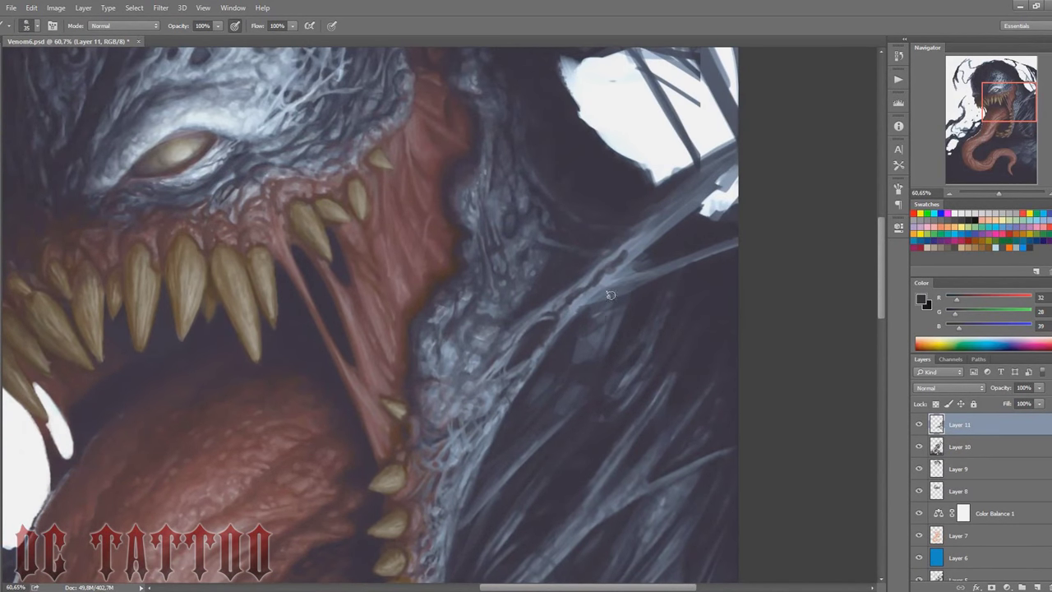
pyautogui.press(']')
pyautogui.press(']')
pyautogui.press(']')
pyautogui.keyDown('alt'); pyautogui.click(546, 283); pyautogui.keyUp('alt')
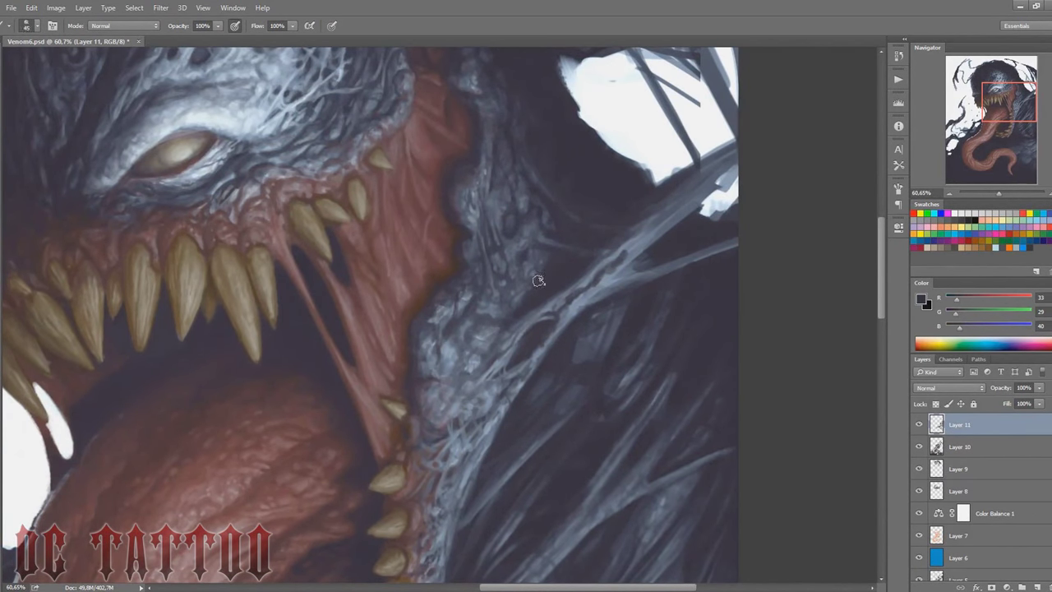
pyautogui.moveTo(542, 279); pyautogui.dragTo(576, 321)
pyautogui.press(']')
pyautogui.moveTo(587, 362); pyautogui.dragTo(606, 314)
pyautogui.keyDown('alt'); pyautogui.click(590, 312); pyautogui.keyUp('alt')
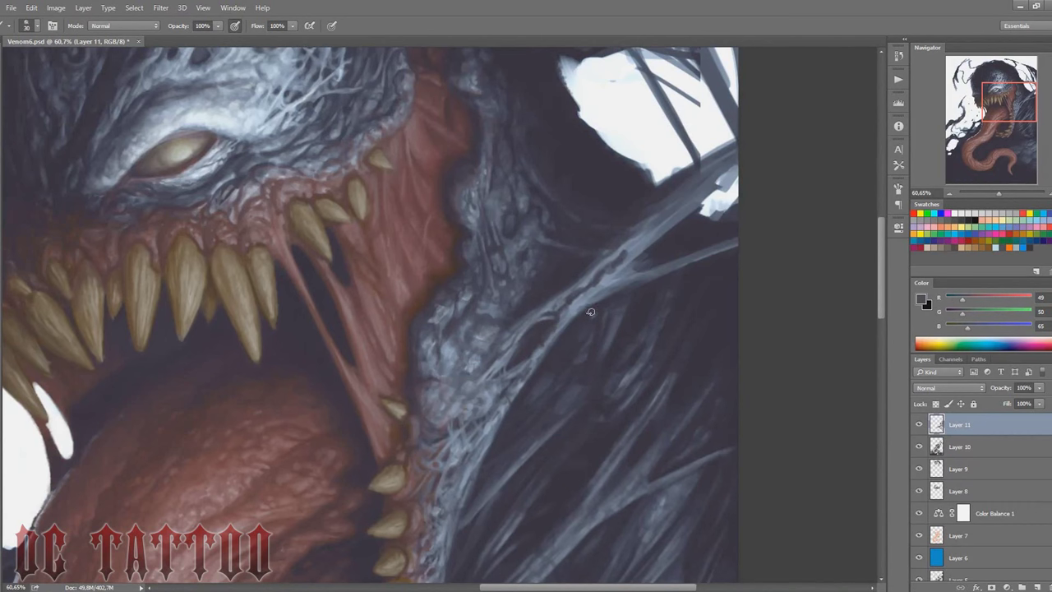
pyautogui.press('[')
pyautogui.press('[')
pyautogui.keyDown('alt'); pyautogui.click(571, 377); pyautogui.keyUp('alt')
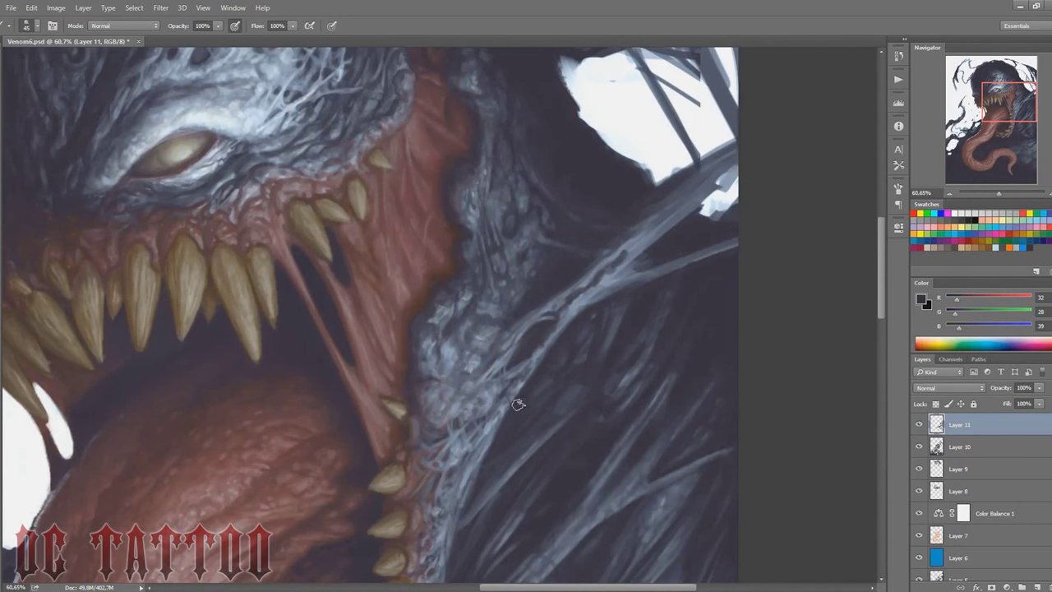
pyautogui.moveTo(624, 267); pyautogui.dragTo(575, 321)
# Step: Darken more strands beside the mouth and paint a bluish light strand toward the canvas edge
pyautogui.press('[')
pyautogui.press('[')
pyautogui.moveTo(723, 188); pyautogui.dragTo(599, 280)
pyautogui.moveTo(727, 239); pyautogui.dragTo(600, 296)
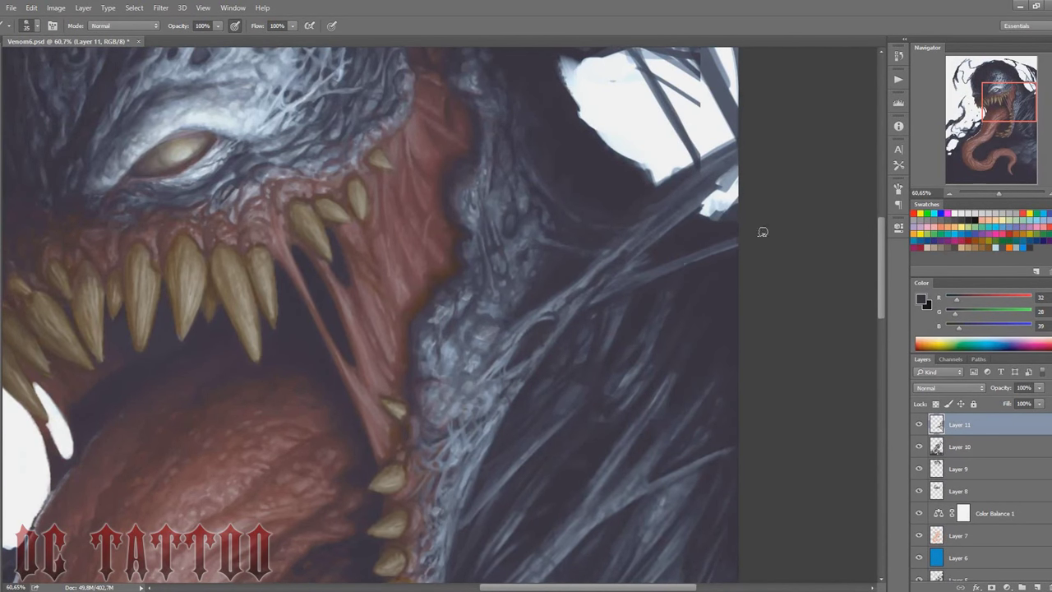
pyautogui.press(']')
pyautogui.keyDown('alt'); pyautogui.click(535, 353); pyautogui.keyUp('alt')
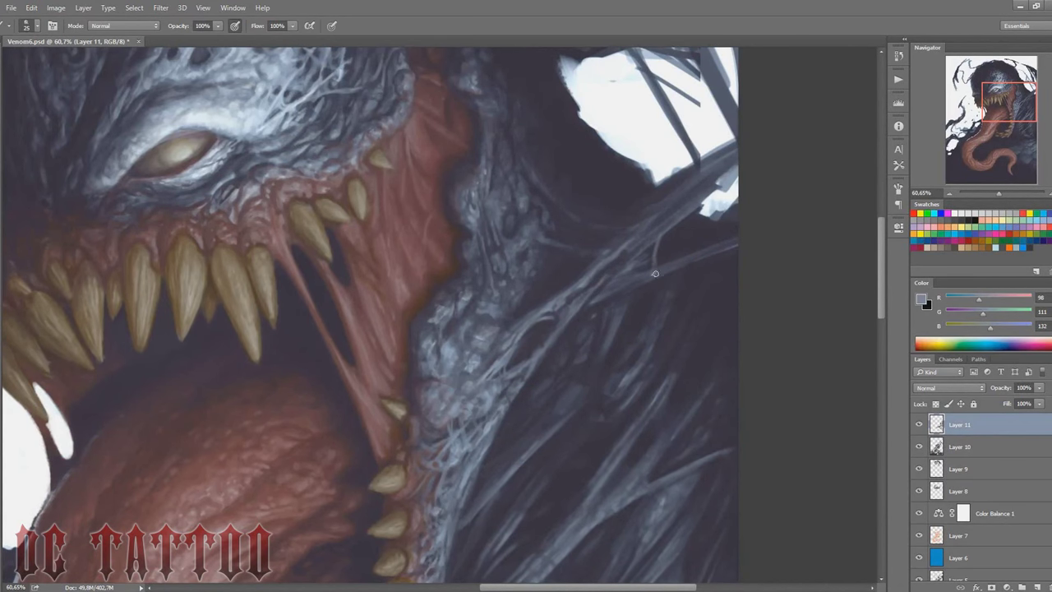
pyautogui.moveTo(655, 272); pyautogui.dragTo(737, 248)
# Step: Darken the upper strands next to the white patch and add lighter grey-blue highlights
pyautogui.press('[')
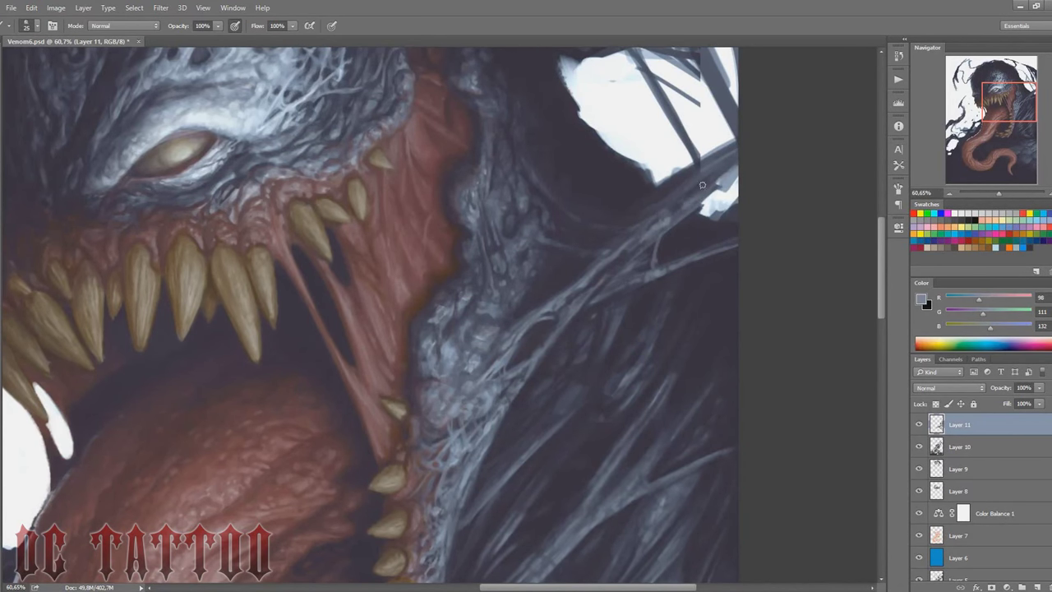
pyautogui.keyDown('alt'); pyautogui.click(694, 191); pyautogui.keyUp('alt')
pyautogui.moveTo(658, 215); pyautogui.dragTo(723, 161)
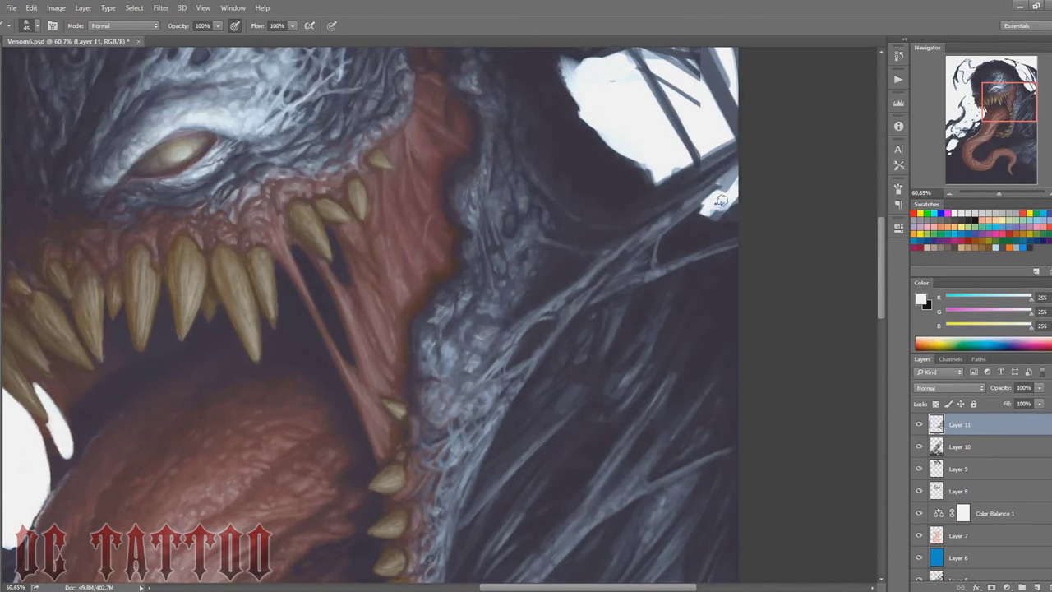
pyautogui.keyDown('alt'); pyautogui.click(711, 209); pyautogui.keyUp('alt')
pyautogui.moveTo(703, 220); pyautogui.dragTo(746, 141)
pyautogui.keyDown('alt'); pyautogui.click(721, 193); pyautogui.keyUp('alt')
pyautogui.press(']')
pyautogui.press(']')
pyautogui.press(']')
pyautogui.moveTo(678, 198)
pyautogui.mouseDown()
pyautogui.moveTo(738, 146)
pyautogui.moveTo(776, 273)
pyautogui.moveTo(682, 336)
pyautogui.moveTo(669, 370)
pyautogui.mouseUp()
# Step: Paint and thicken dark tendril branches across the white patch beside the head
pyautogui.keyDown('alt'); pyautogui.click(706, 325); pyautogui.keyUp('alt')
pyautogui.press('[')
pyautogui.press('[')
pyautogui.press('[')
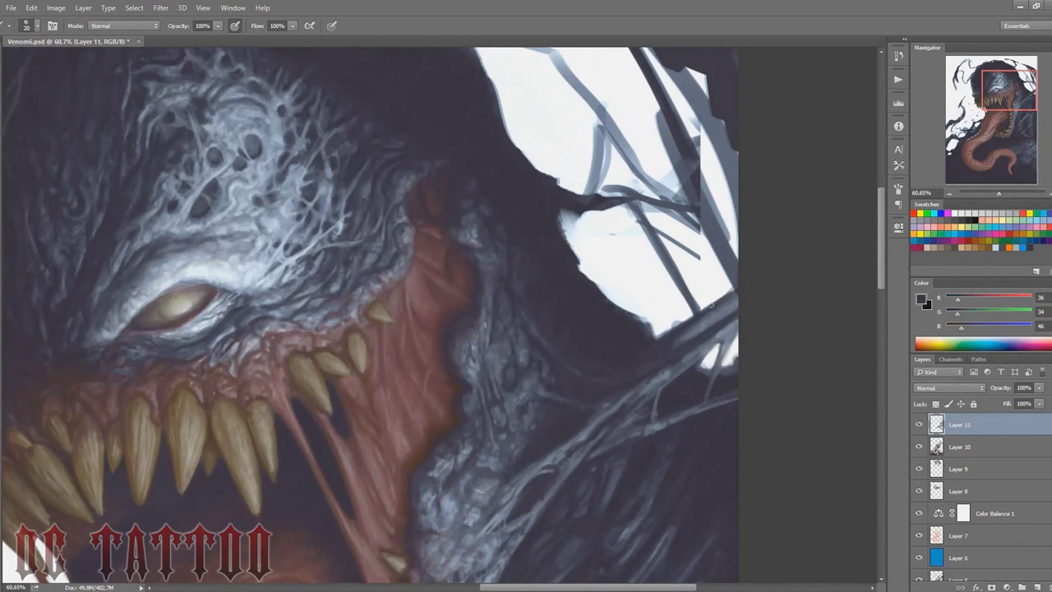
pyautogui.press(']')
pyautogui.press(']')
pyautogui.press(']')
pyautogui.moveTo(727, 312); pyautogui.dragTo(719, 338)
pyautogui.keyDown('alt'); pyautogui.click(661, 329); pyautogui.keyUp('alt')
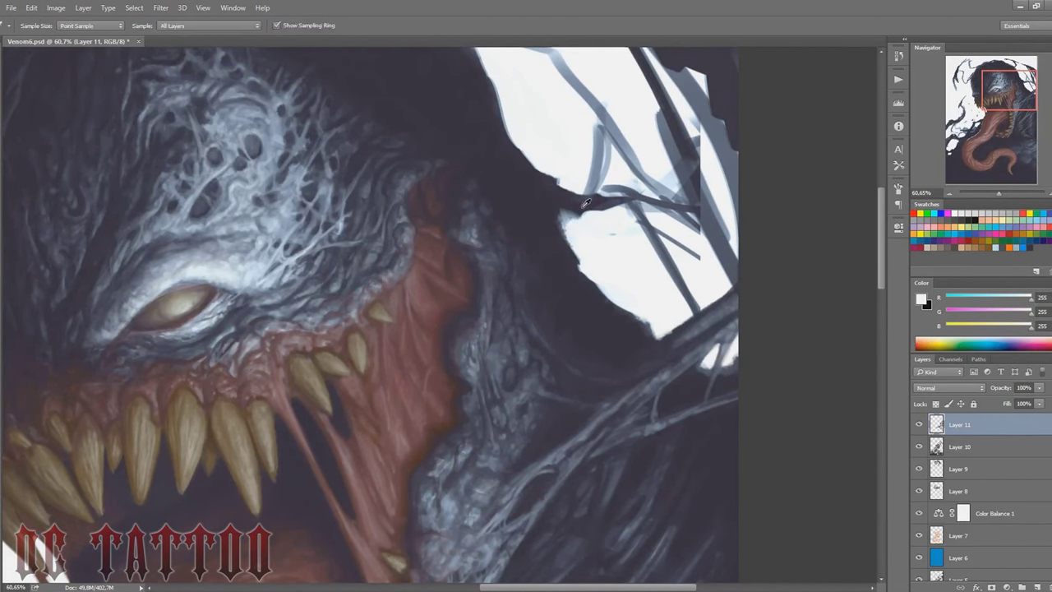
pyautogui.press('[')
pyautogui.press('[')
pyautogui.press(']')
pyautogui.press(']')
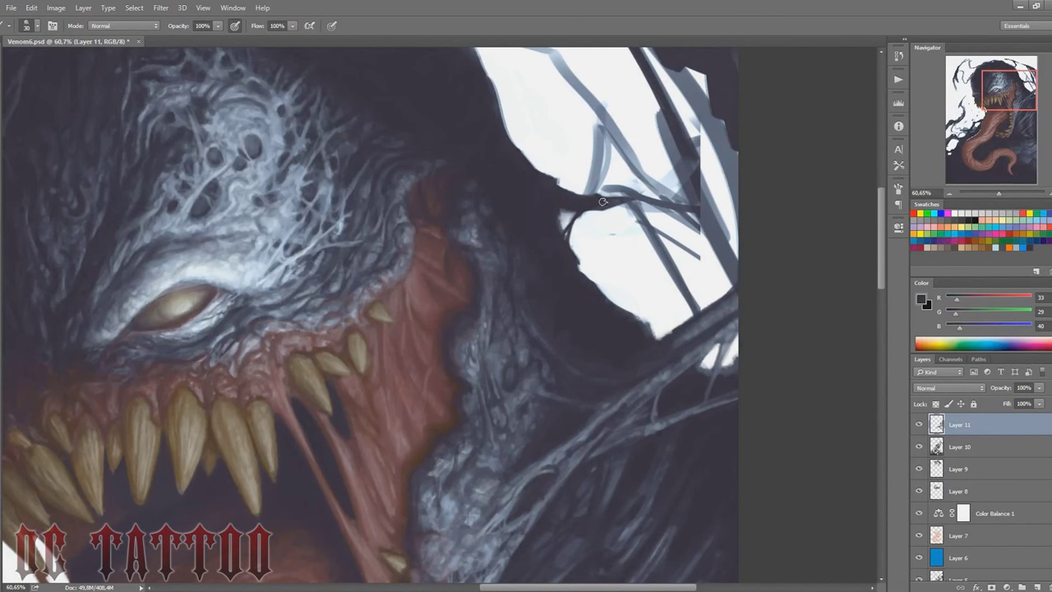
pyautogui.moveTo(596, 191); pyautogui.dragTo(736, 234)
pyautogui.moveTo(690, 209); pyautogui.dragTo(733, 279)
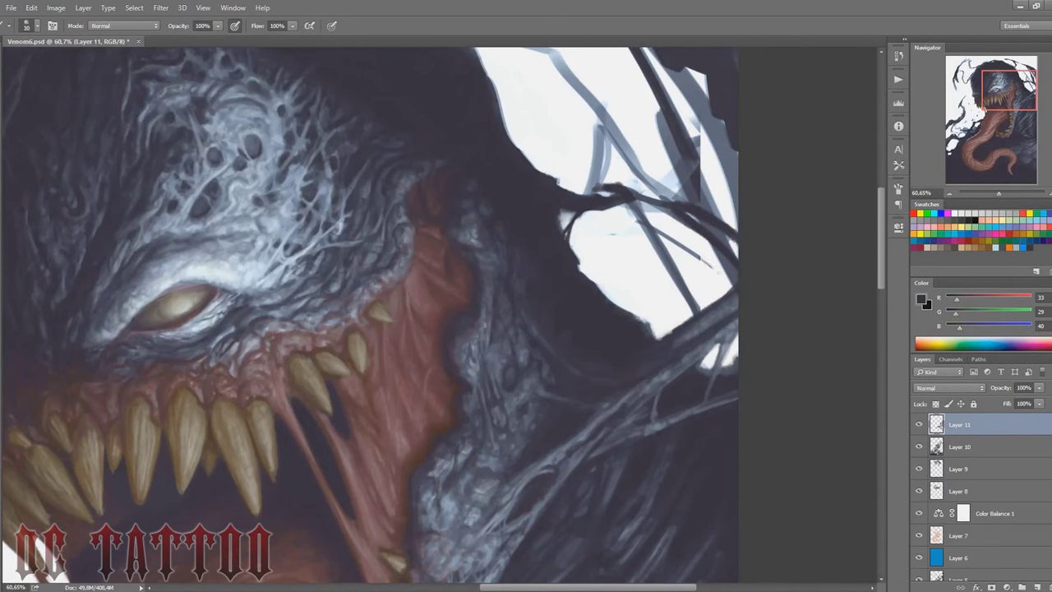
# Step: Tidy the branch edges with white sampled from the background, alternating with the dark tendril colour
pyautogui.keyDown('alt'); pyautogui.click(598, 224); pyautogui.keyUp('alt')
pyautogui.moveTo(598, 223); pyautogui.dragTo(665, 270)
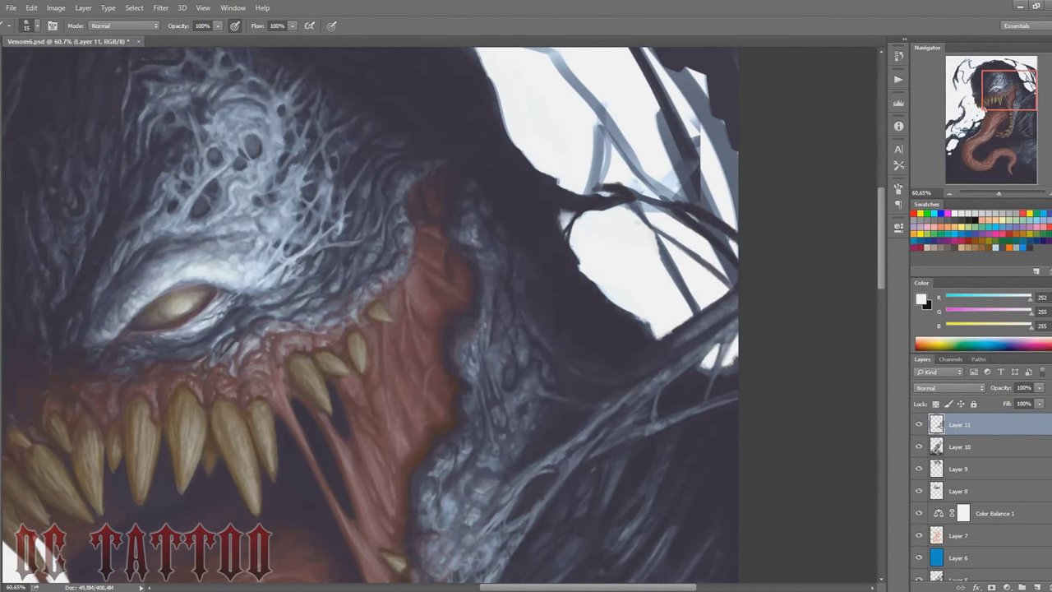
pyautogui.keyDown('alt'); pyautogui.click(654, 242); pyautogui.keyUp('alt')
pyautogui.keyDown('alt'); pyautogui.click(653, 210); pyautogui.keyUp('alt')
pyautogui.keyDown('alt'); pyautogui.click(704, 200); pyautogui.keyUp('alt')
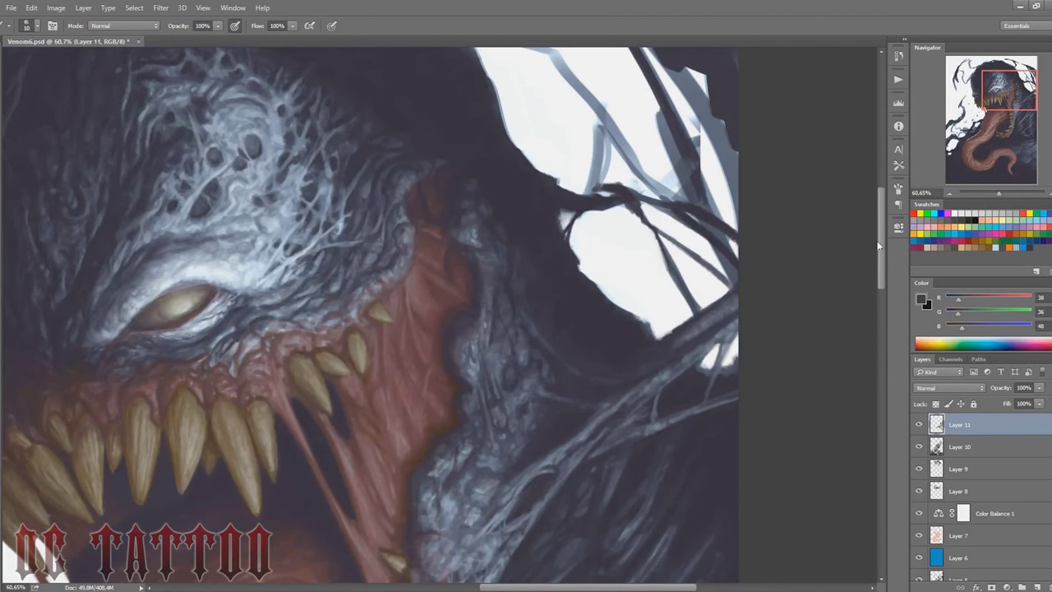
pyautogui.scroll(3, 877, 244)
pyautogui.press('x')
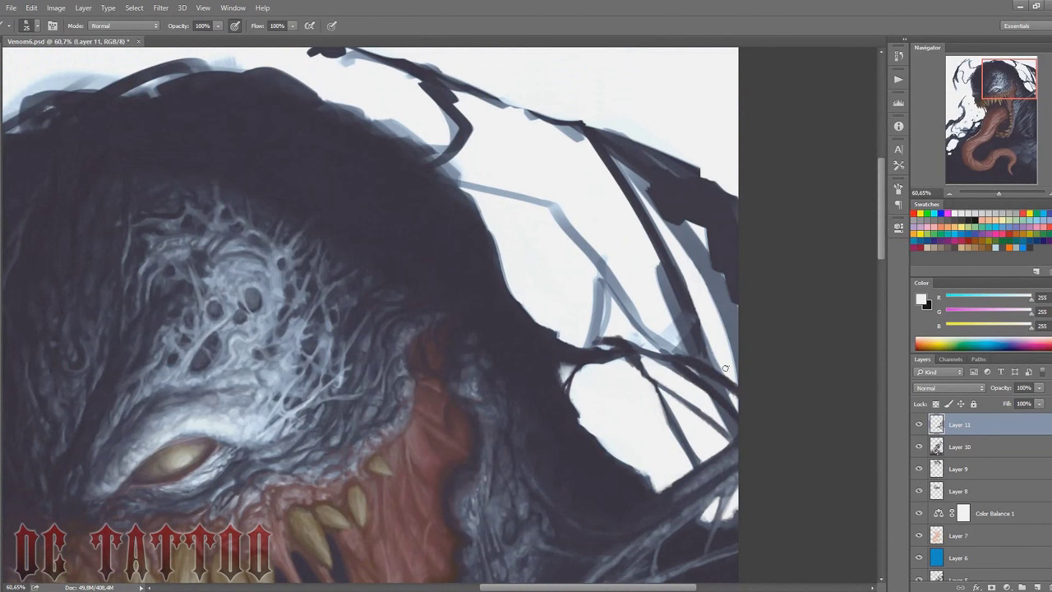
# Step: Sample dark, grey-blue and white tones, then darken the two thin sketched tendril lines above the head
pyautogui.keyDown('alt'); pyautogui.click(696, 323); pyautogui.keyUp('alt')
pyautogui.keyDown('alt'); pyautogui.click(666, 282); pyautogui.keyUp('alt')
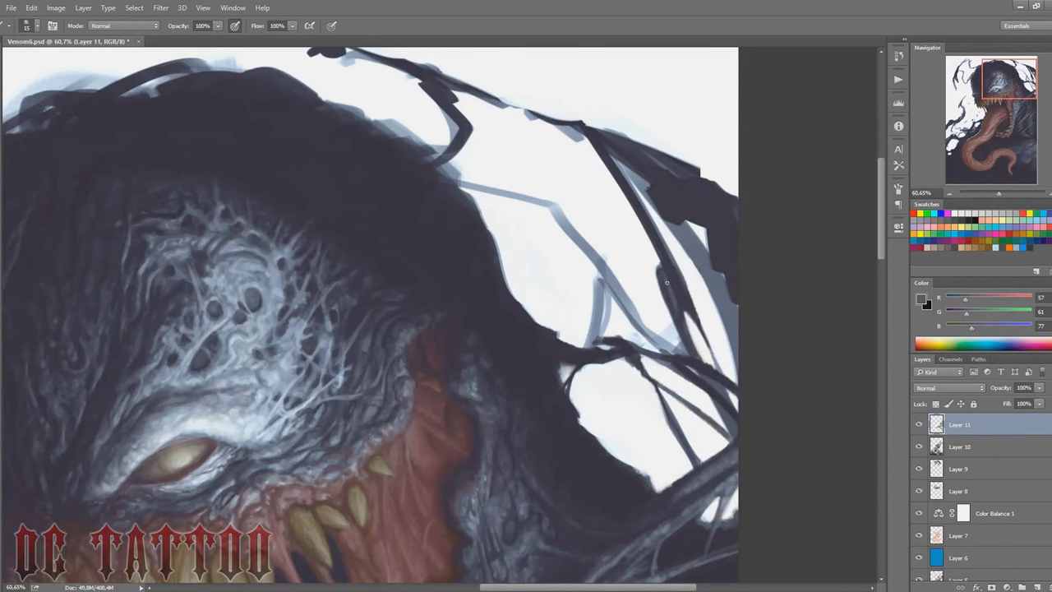
pyautogui.keyDown('alt'); pyautogui.click(680, 297); pyautogui.keyUp('alt')
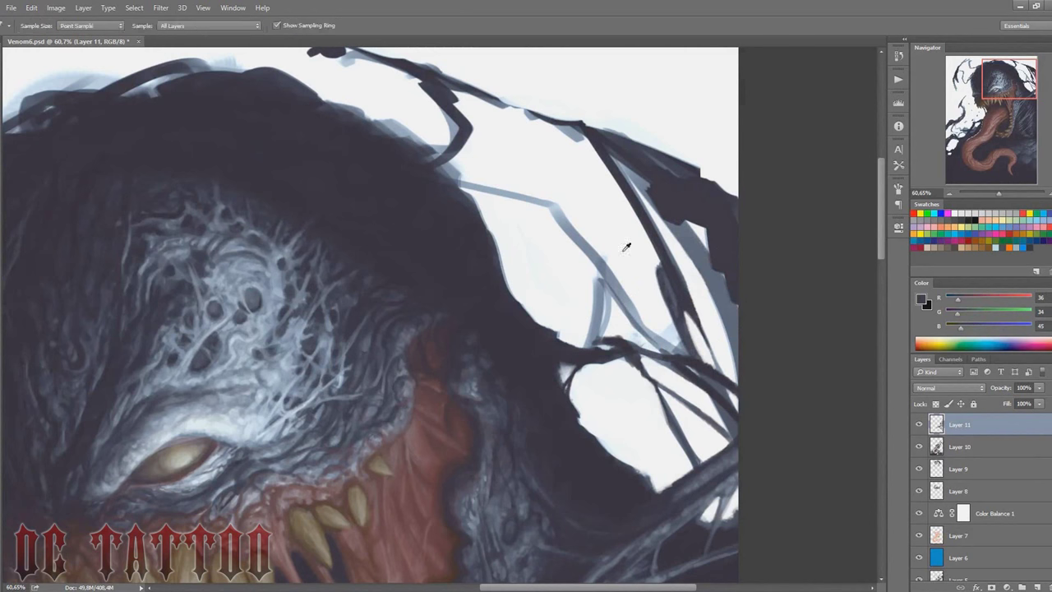
pyautogui.keyDown('alt'); pyautogui.click(645, 346); pyautogui.keyUp('alt')
pyautogui.keyDown('alt'); pyautogui.click(638, 305); pyautogui.keyUp('alt')
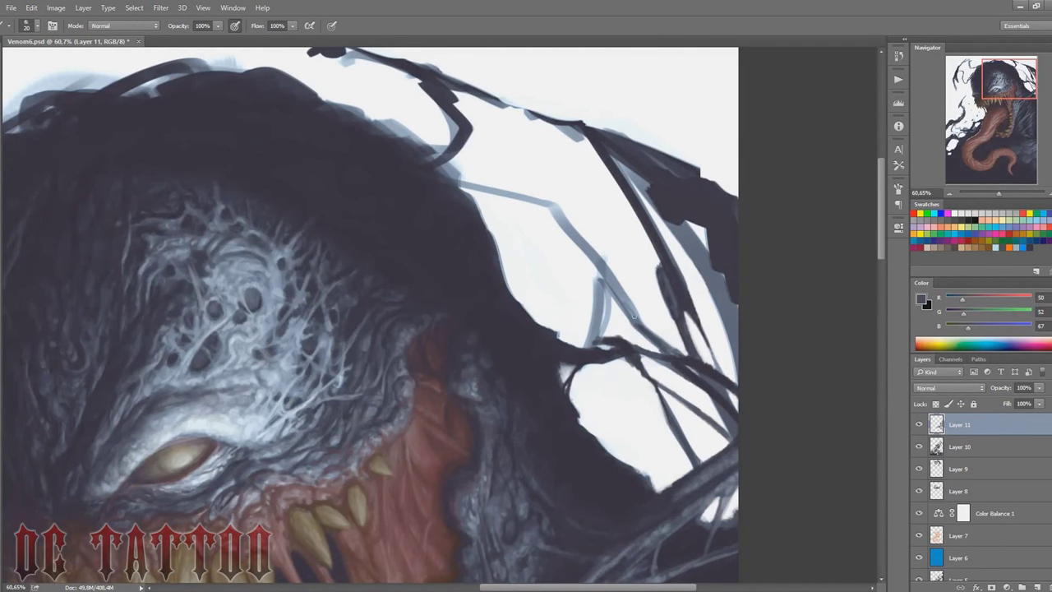
pyautogui.keyDown('alt'); pyautogui.click(588, 222); pyautogui.keyUp('alt')
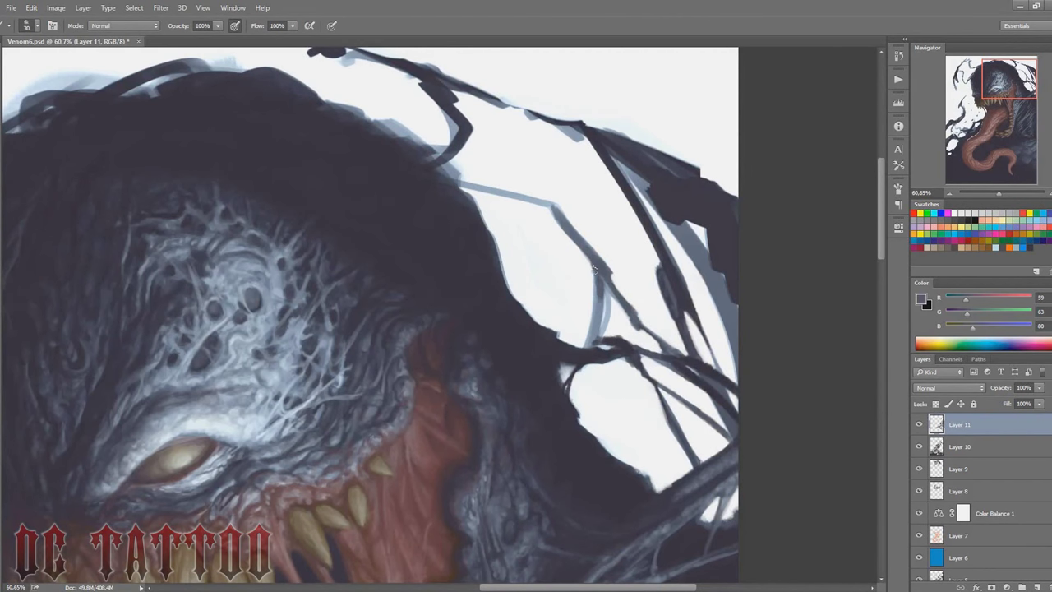
pyautogui.press('[')
pyautogui.press('[')
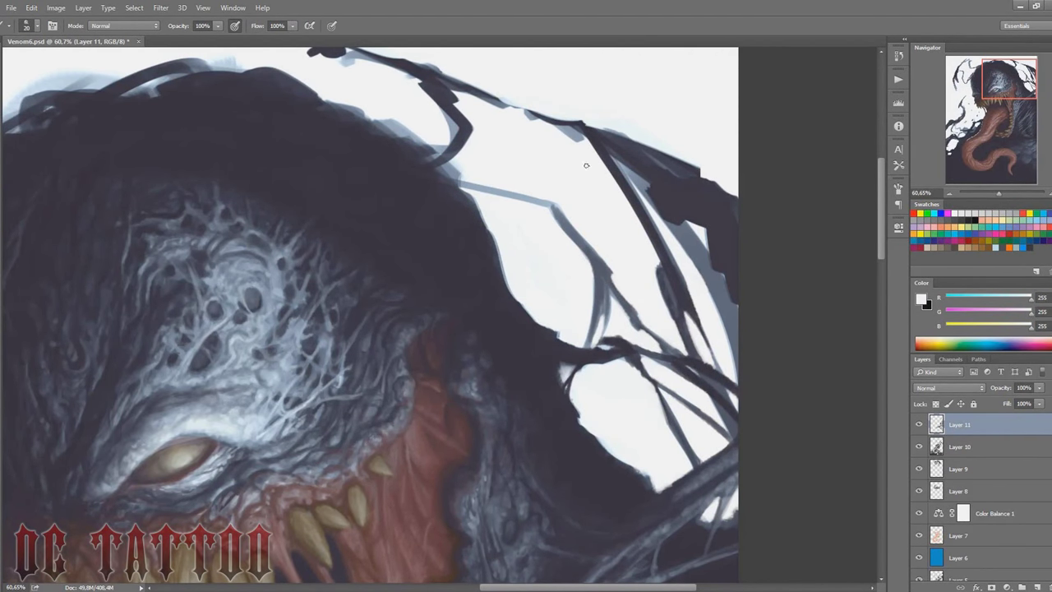
pyautogui.keyDown('alt'); pyautogui.click(599, 333); pyautogui.keyUp('alt')
pyautogui.moveTo(551, 209); pyautogui.dragTo(604, 275)
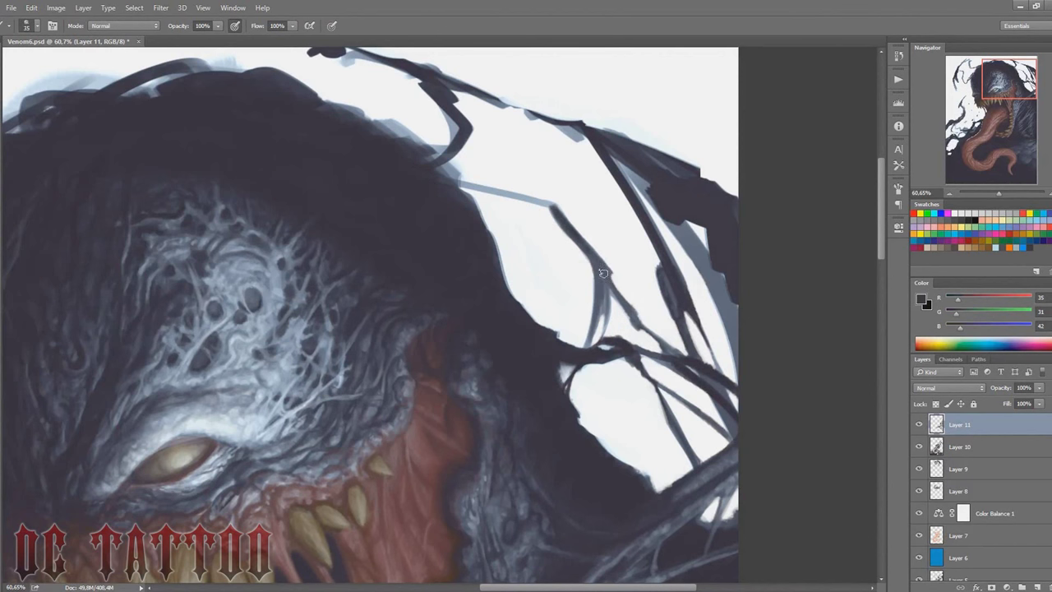
pyautogui.moveTo(456, 184)
pyautogui.mouseDown()
pyautogui.moveTo(558, 211)
pyautogui.moveTo(512, 186)
pyautogui.mouseUp()
# Step: With a smaller brush, paint a new dark tendril line running downward on the left
pyautogui.keyDown('alt'); pyautogui.click(511, 187); pyautogui.keyUp('alt')
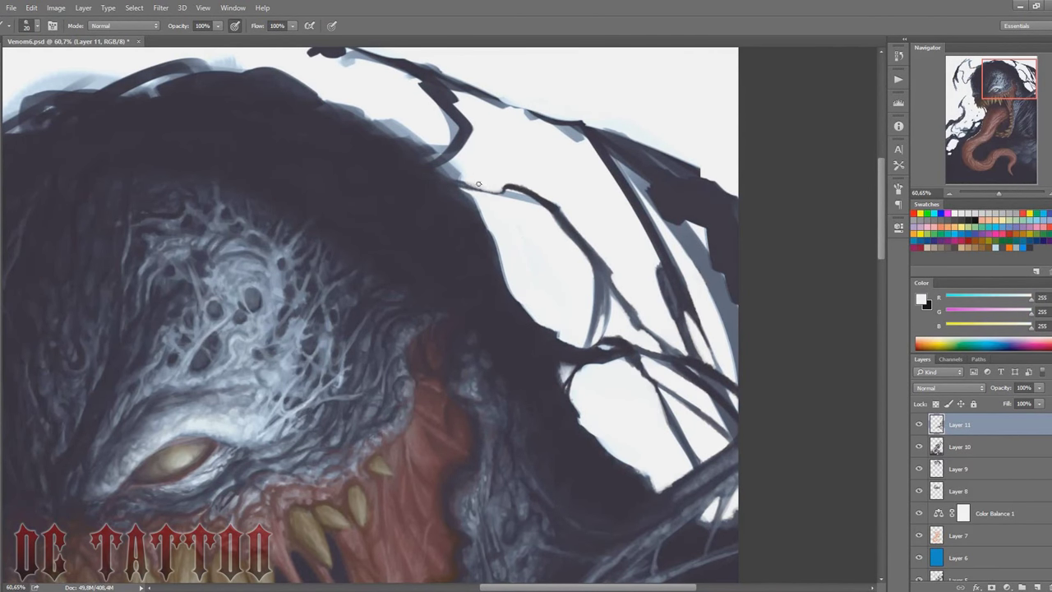
pyautogui.press('[')
pyautogui.press('[')
pyautogui.press('[')
pyautogui.keyDown('alt'); pyautogui.click(499, 192); pyautogui.keyUp('alt')
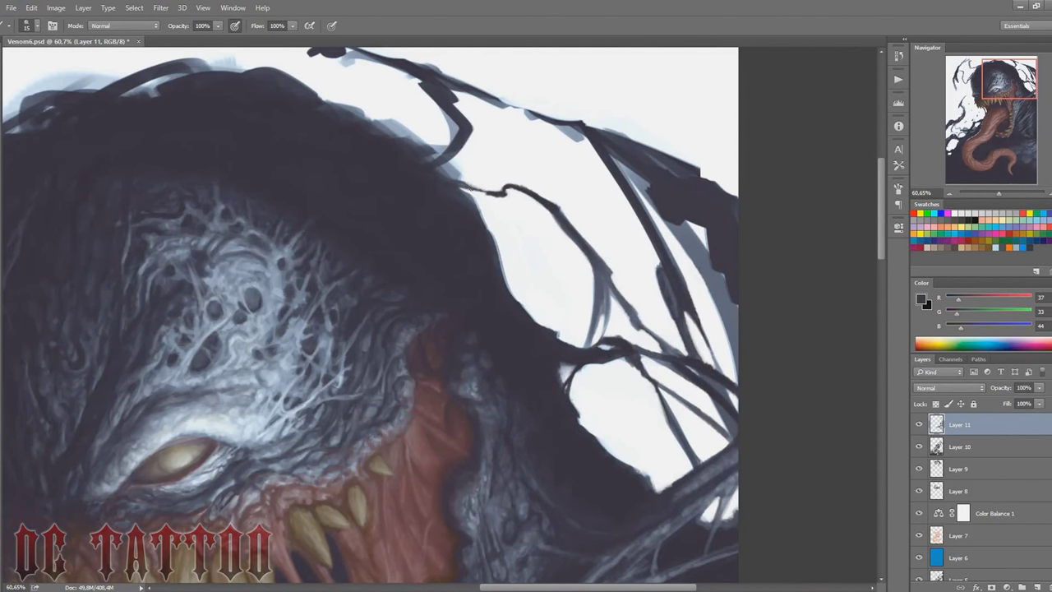
pyautogui.moveTo(450, 177)
pyautogui.mouseDown()
pyautogui.moveTo(472, 202)
pyautogui.moveTo(509, 298)
pyautogui.mouseUp()
# Step: Paint white over stray dark lines and refine the right-hand tendril edges
pyautogui.keyDown('alt'); pyautogui.click(627, 217); pyautogui.keyUp('alt')
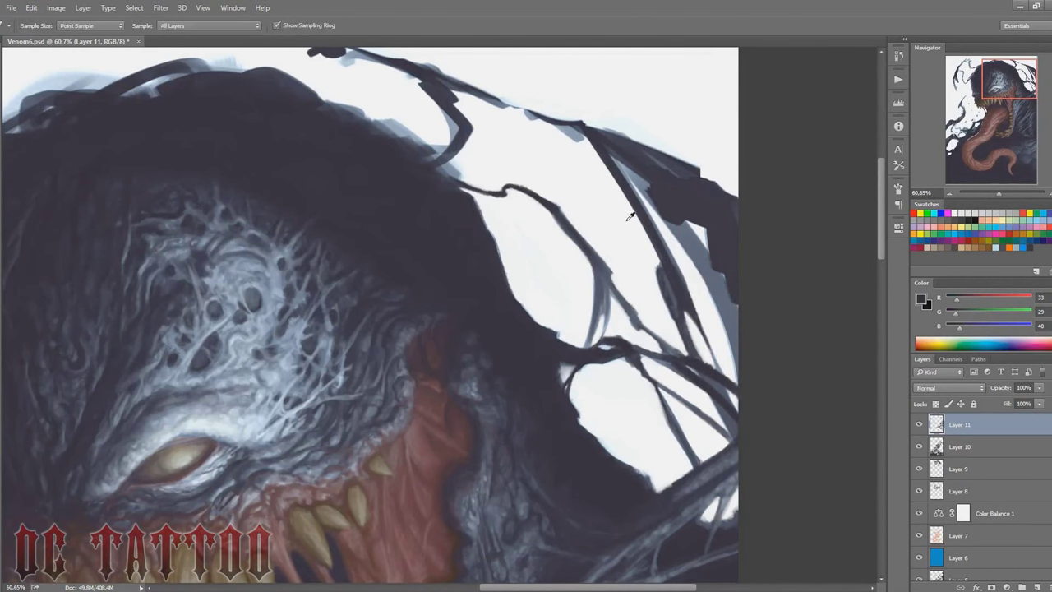
pyautogui.moveTo(630, 211)
pyautogui.mouseDown()
pyautogui.moveTo(612, 169)
pyautogui.moveTo(657, 238)
pyautogui.mouseUp()
pyautogui.moveTo(621, 168); pyautogui.dragTo(657, 234)
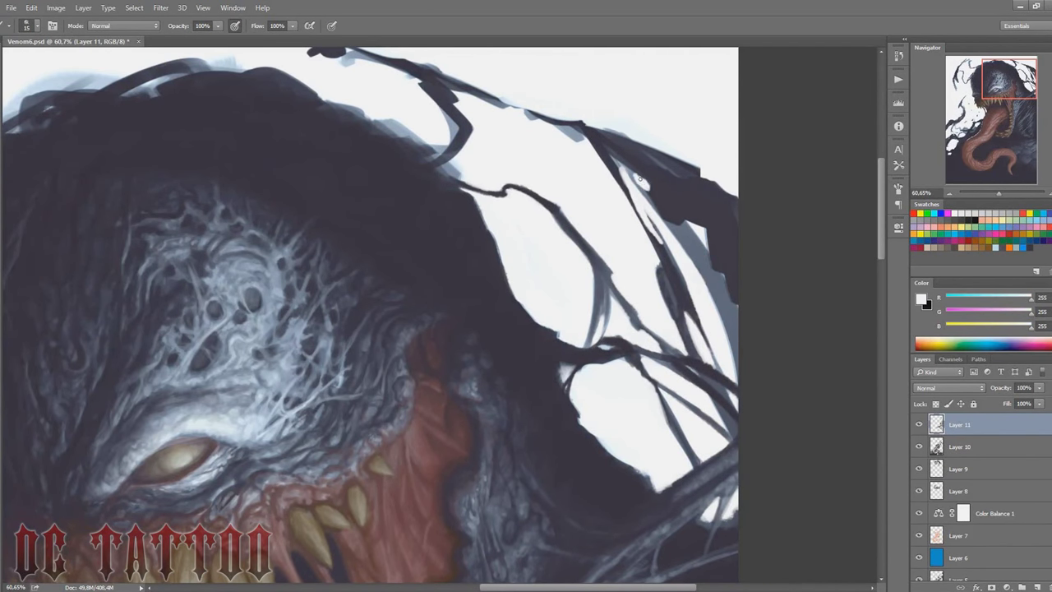
pyautogui.moveTo(662, 220)
pyautogui.mouseDown()
pyautogui.moveTo(723, 324)
pyautogui.moveTo(705, 250)
pyautogui.moveTo(716, 270)
pyautogui.mouseUp()
pyautogui.keyDown('alt'); pyautogui.click(694, 205); pyautogui.keyUp('alt')
pyautogui.keyDown('alt'); pyautogui.click(697, 207); pyautogui.keyUp('alt')
pyautogui.moveTo(687, 218); pyautogui.dragTo(706, 246)
# Step: Trim the upper-right tendrils into thinner separated strands with a small white brush
pyautogui.press('[')
pyautogui.press('[')
pyautogui.press('[')
pyautogui.moveTo(700, 178); pyautogui.dragTo(728, 194)
pyautogui.press('[')
pyautogui.press('[')
pyautogui.keyDown('alt'); pyautogui.click(695, 174); pyautogui.keyUp('alt')
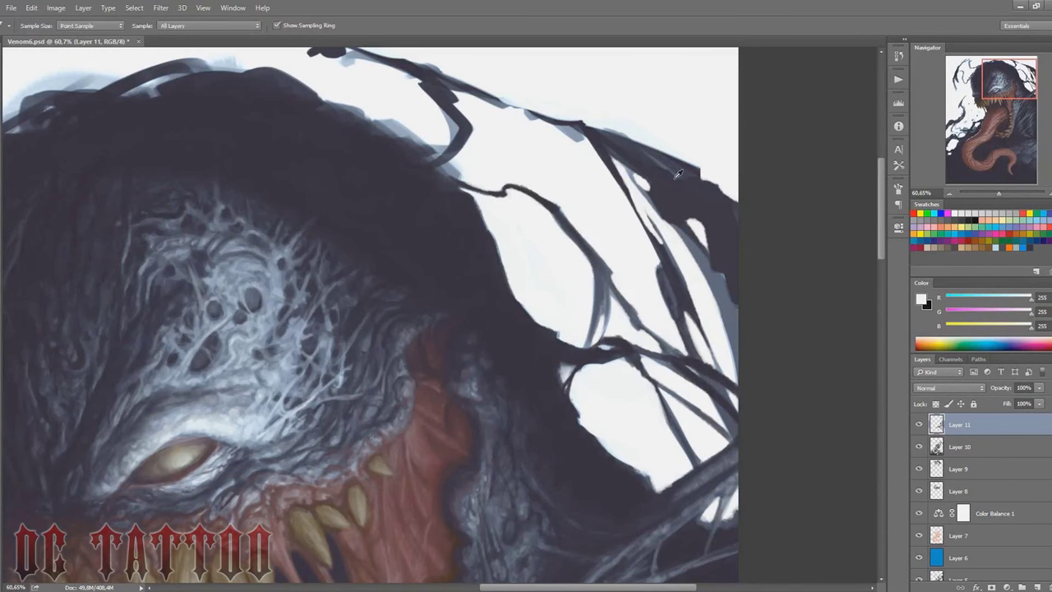
pyautogui.press(']')
pyautogui.press(']')
pyautogui.press(']')
pyautogui.keyDown('alt'); pyautogui.click(639, 98); pyautogui.keyUp('alt')
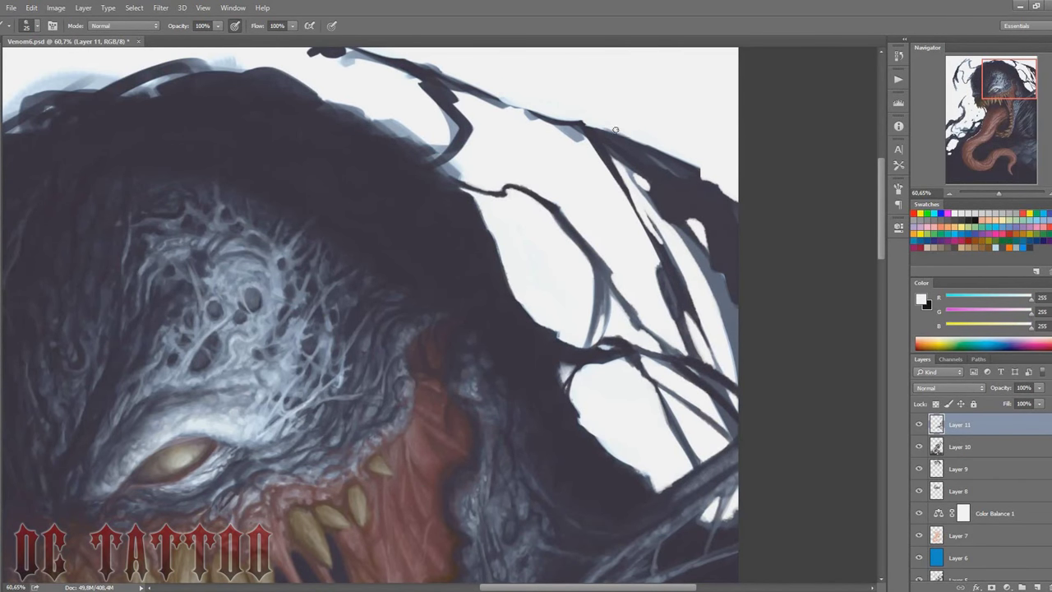
# Step: Erase the thin dark line beside the upper tendril with a small white brush
pyautogui.scroll(3, 655, 145)
pyautogui.press('[')
pyautogui.press('[')
pyautogui.press('[')
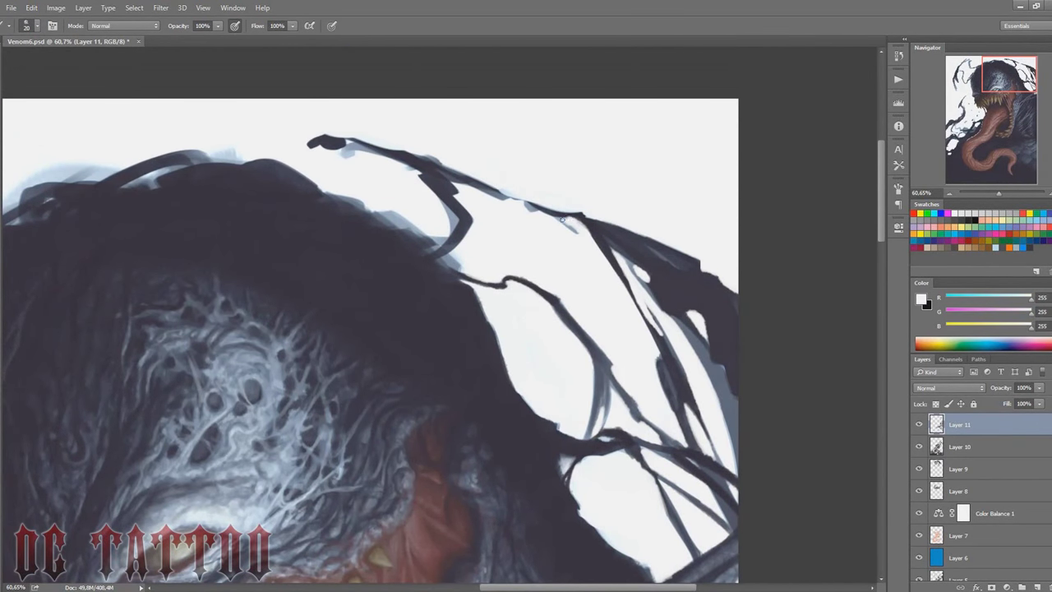
pyautogui.keyDown('alt'); pyautogui.click(526, 200); pyautogui.keyUp('alt')
pyautogui.press('x')
pyautogui.press('[')
pyautogui.moveTo(574, 232)
pyautogui.mouseDown()
pyautogui.moveTo(562, 222)
pyautogui.moveTo(630, 237)
pyautogui.mouseUp()
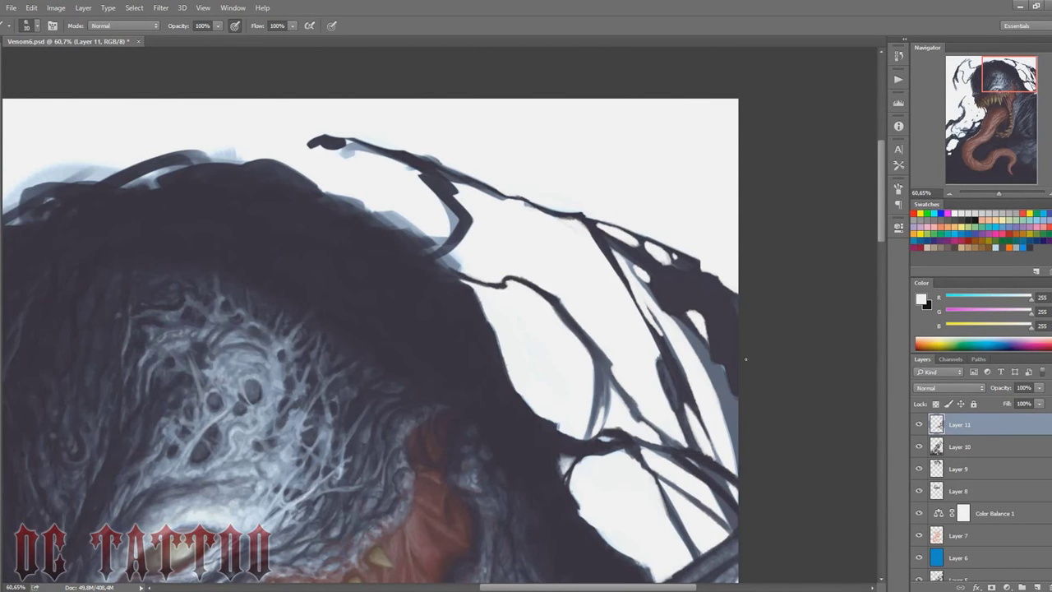
# Step: Lighten the dark shapes at the right edge and add a small dark stroke on a tendril
pyautogui.moveTo(745, 358); pyautogui.dragTo(719, 323)
pyautogui.press(']')
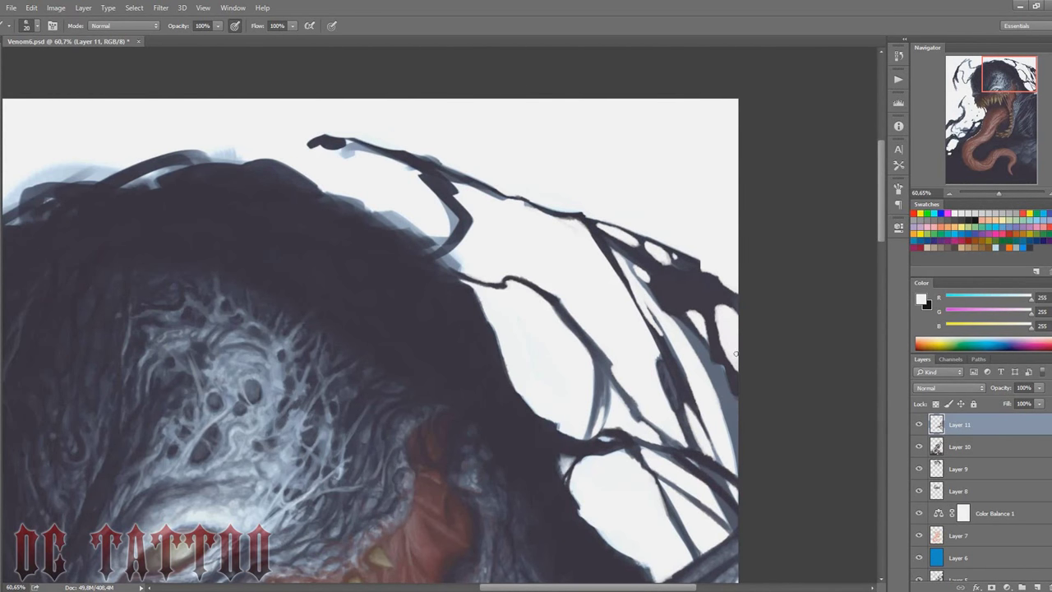
pyautogui.keyDown('alt'); pyautogui.click(454, 247); pyautogui.keyUp('alt')
pyautogui.press('[')
pyautogui.moveTo(447, 261)
pyautogui.mouseDown()
pyautogui.moveTo(461, 245)
pyautogui.moveTo(455, 259)
pyautogui.moveTo(434, 263)
pyautogui.moveTo(480, 227)
pyautogui.moveTo(387, 221)
pyautogui.mouseUp()
pyautogui.press('x')
pyautogui.press(']')
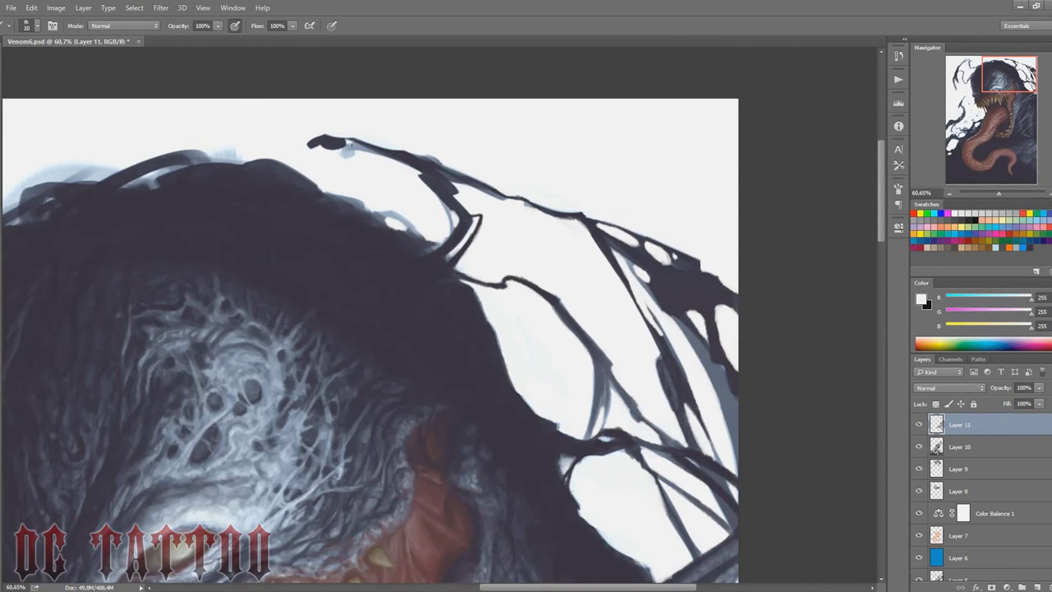
# Step: Paint light strokes along the top edge of the hair
pyautogui.press('i')
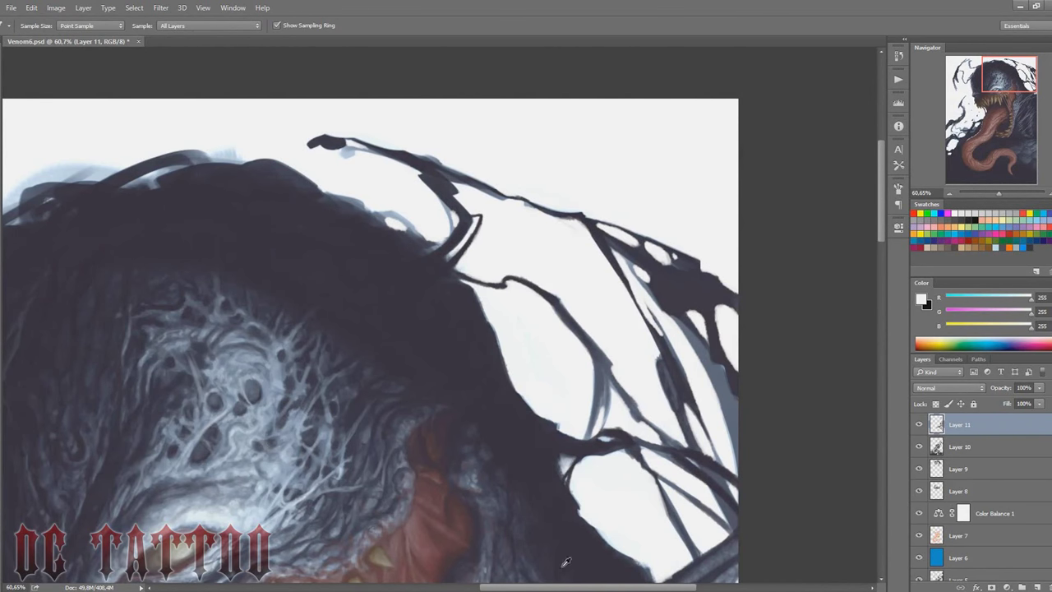
pyautogui.hscroll(-5, 565, 562)
pyautogui.press('b')
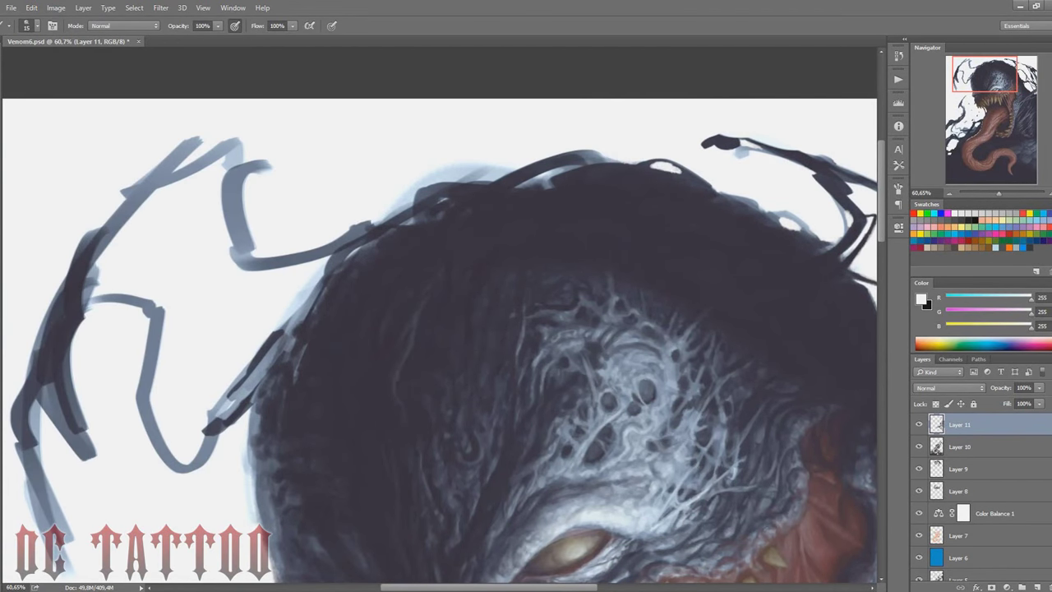
pyautogui.press(']')
pyautogui.moveTo(557, 166); pyautogui.dragTo(421, 185)
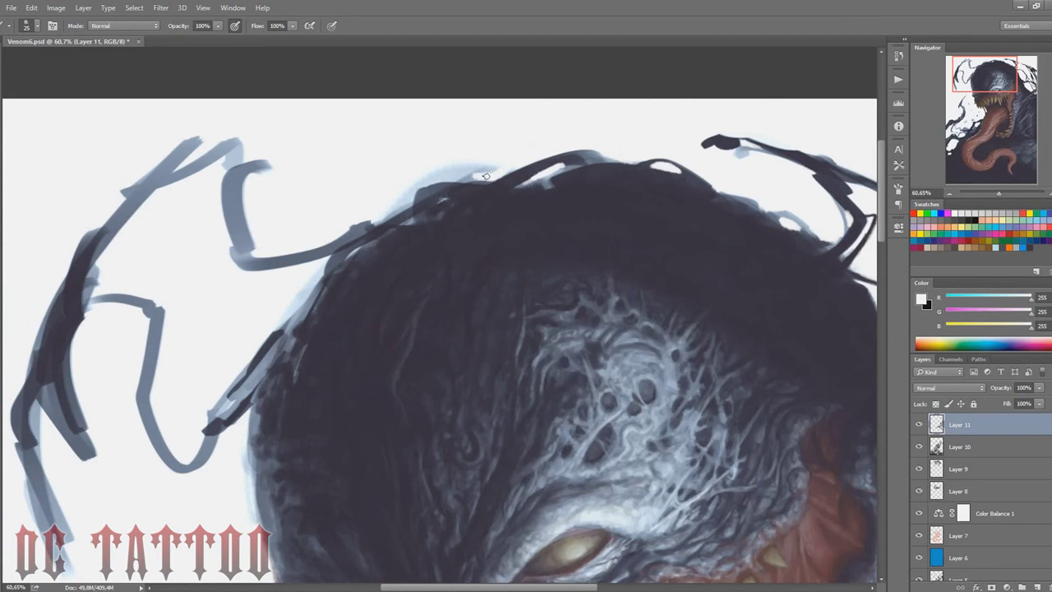
pyautogui.press('[')
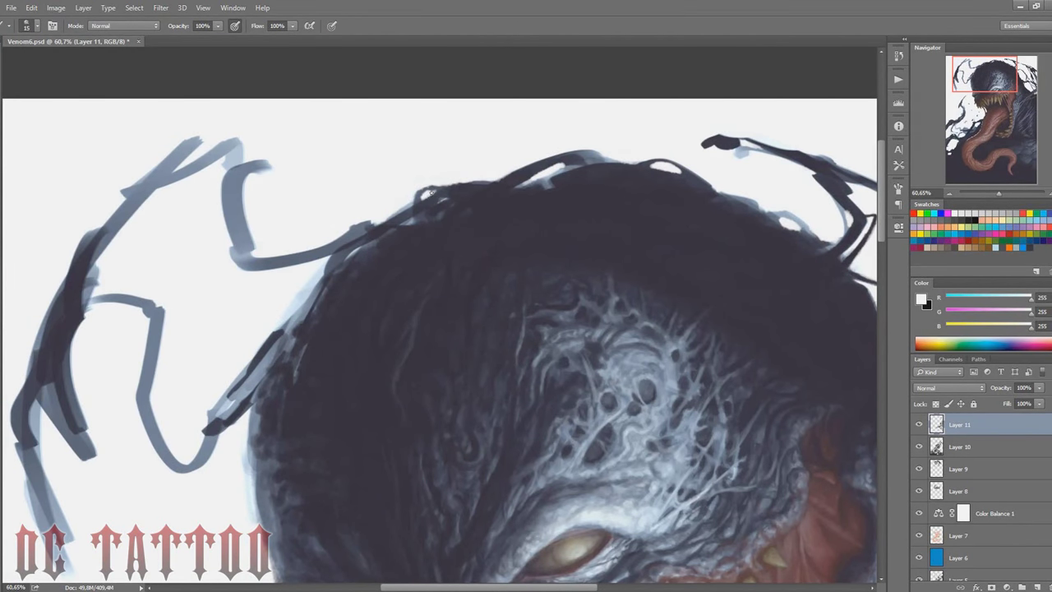
# Step: Resample dark hair tones and darken the hair edge at the top of the head
pyautogui.keyDown('alt'); pyautogui.click(553, 180); pyautogui.keyUp('alt')
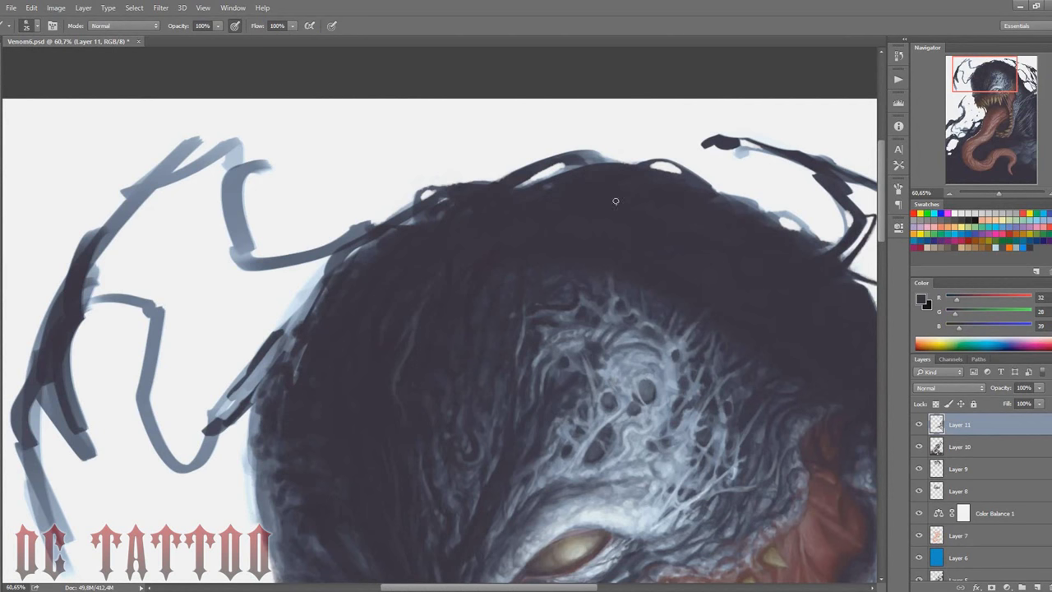
pyautogui.keyDown('alt'); pyautogui.click(461, 189); pyautogui.keyUp('alt')
pyautogui.press('[')
pyautogui.press('[')
pyautogui.press('[')
pyautogui.keyDown('alt'); pyautogui.click(446, 236); pyautogui.keyUp('alt')
pyautogui.keyDown('alt'); pyautogui.click(391, 215); pyautogui.keyUp('alt')
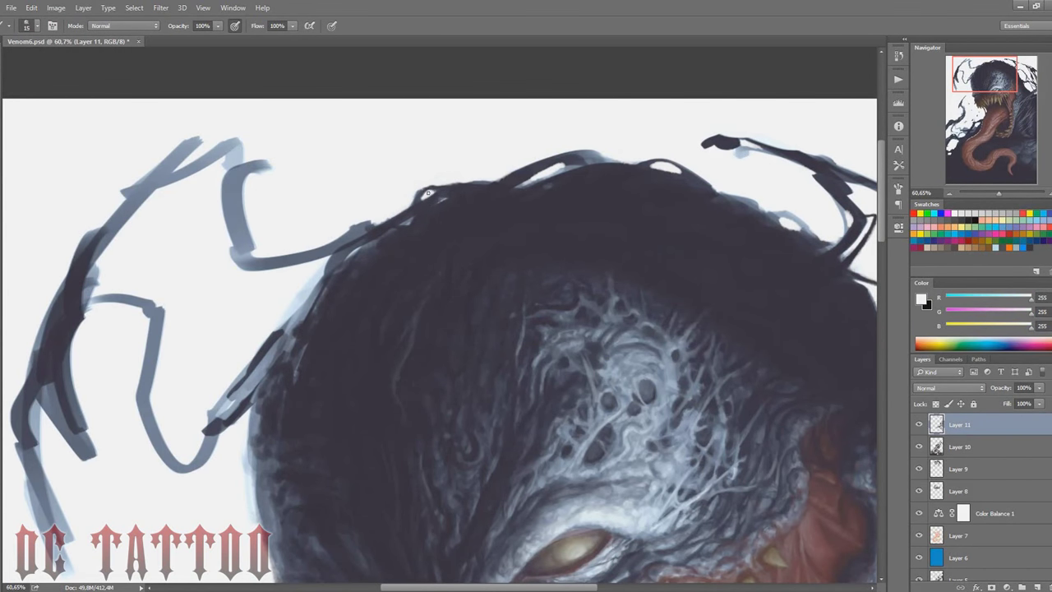
pyautogui.keyDown('alt'); pyautogui.click(412, 212); pyautogui.keyUp('alt')
pyautogui.press(']')
pyautogui.press(']')
pyautogui.press(']')
pyautogui.moveTo(383, 207); pyautogui.dragTo(315, 257)
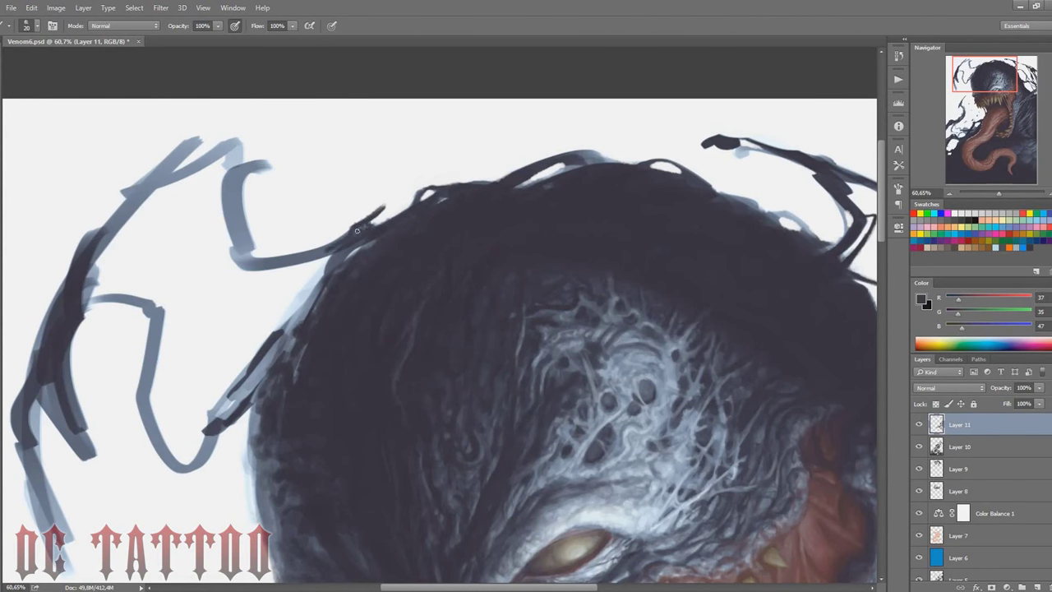
# Step: Flip the canvas horizontally and darken the hair edge near the tendril base
pyautogui.hscroll(2, 415, 299)
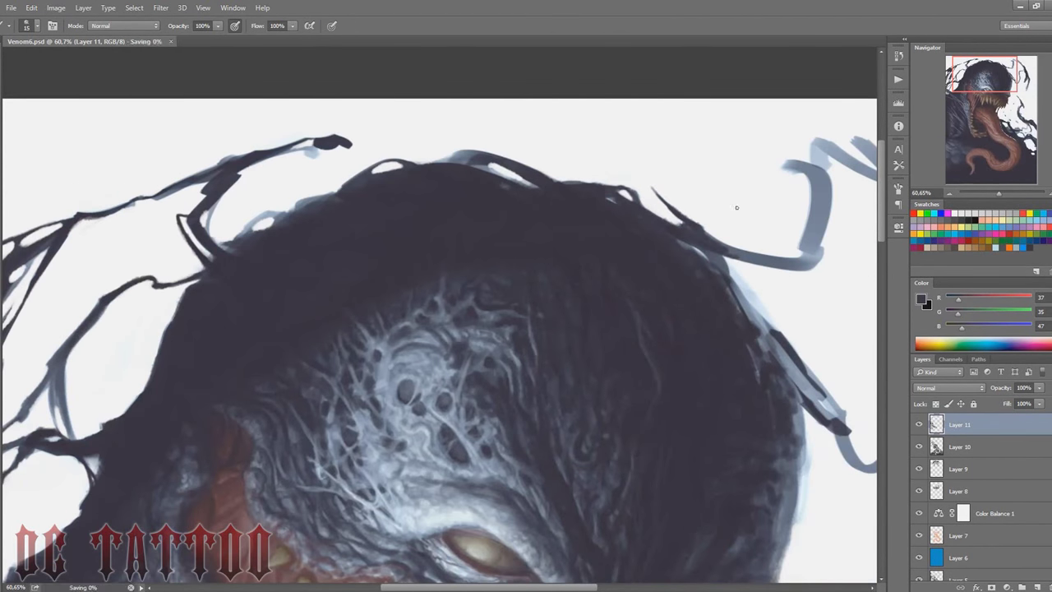
pyautogui.hotkey('ctrl', 'shift', 'h')
pyautogui.press('x')
pyautogui.press(']')
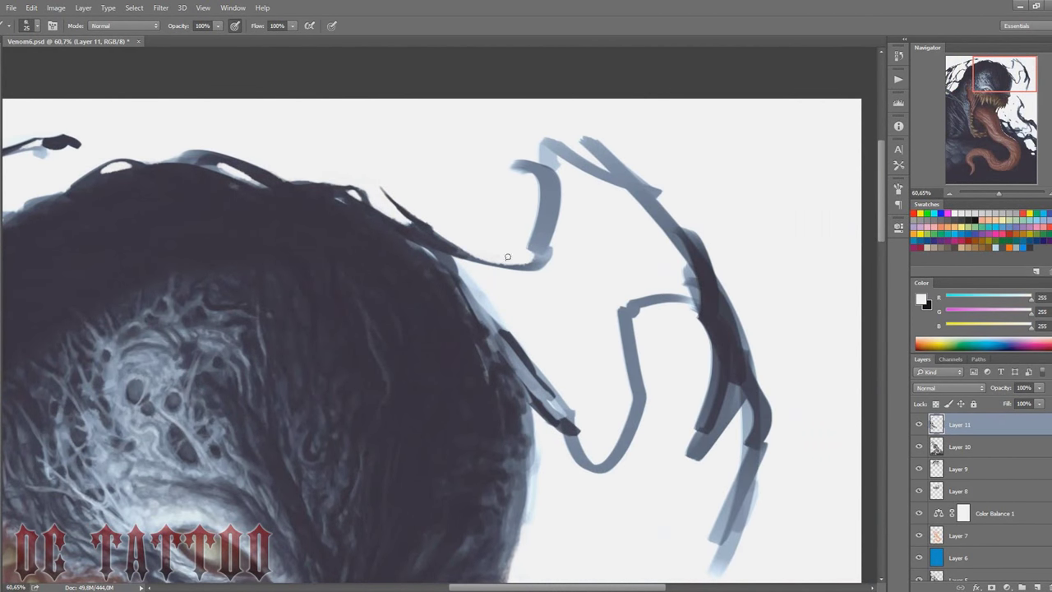
pyautogui.keyDown('alt'); pyautogui.click(473, 256); pyautogui.keyUp('alt')
pyautogui.moveTo(472, 256); pyautogui.dragTo(532, 263)
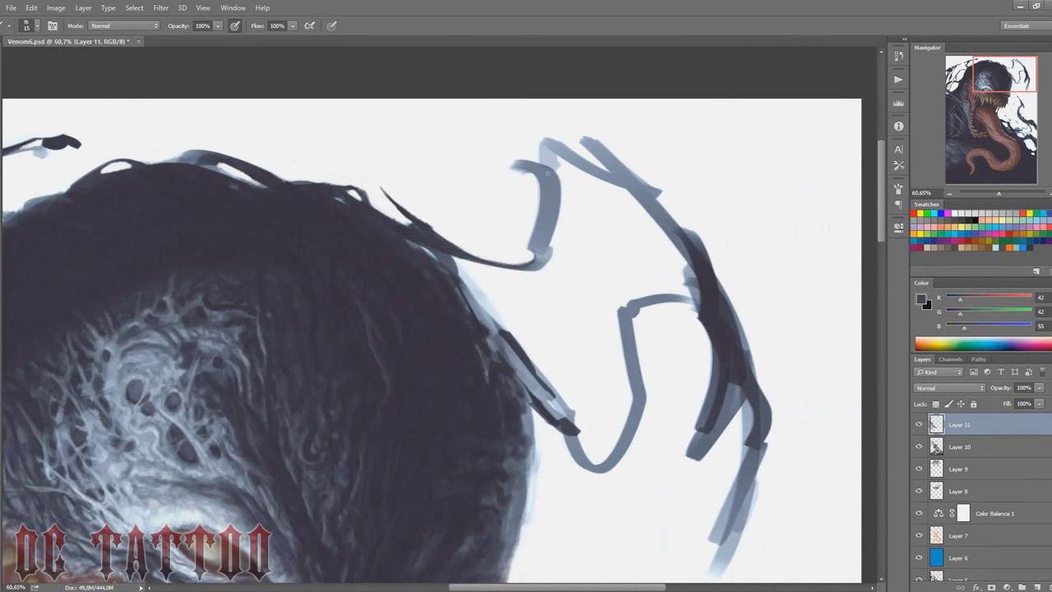
# Step: Paint a dark stroke and thin dark strands along the hair edge
pyautogui.press('[')
pyautogui.keyDown('alt'); pyautogui.click(444, 261); pyautogui.keyUp('alt')
pyautogui.moveTo(411, 243)
pyautogui.mouseDown()
pyautogui.moveTo(441, 259)
pyautogui.moveTo(491, 336)
pyautogui.mouseUp()
pyautogui.press(']')
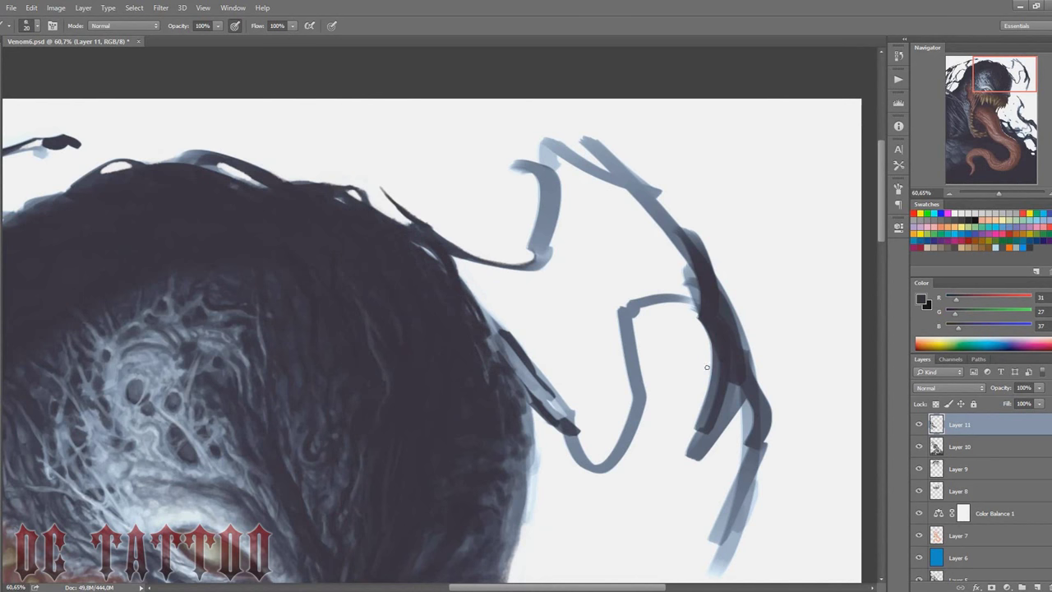
pyautogui.keyDown('alt'); pyautogui.click(521, 371); pyautogui.keyUp('alt')
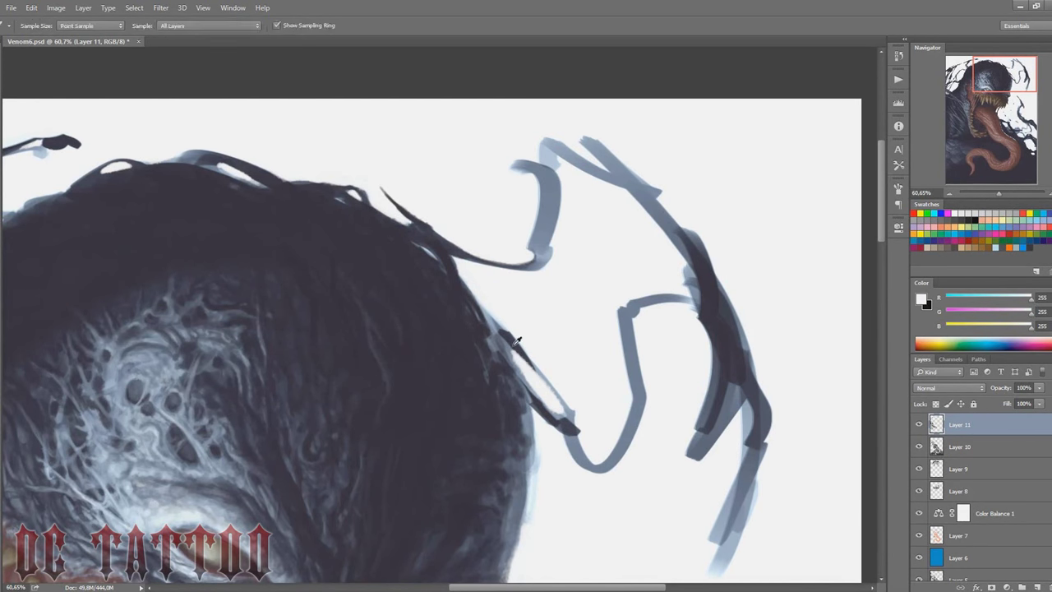
pyautogui.press('[')
pyautogui.press('[')
pyautogui.moveTo(493, 329)
pyautogui.mouseDown()
pyautogui.moveTo(563, 404)
pyautogui.moveTo(508, 362)
pyautogui.moveTo(530, 399)
pyautogui.mouseUp()
# Step: Paint dark strokes down the lower tendril and extend them downward
pyautogui.press(']')
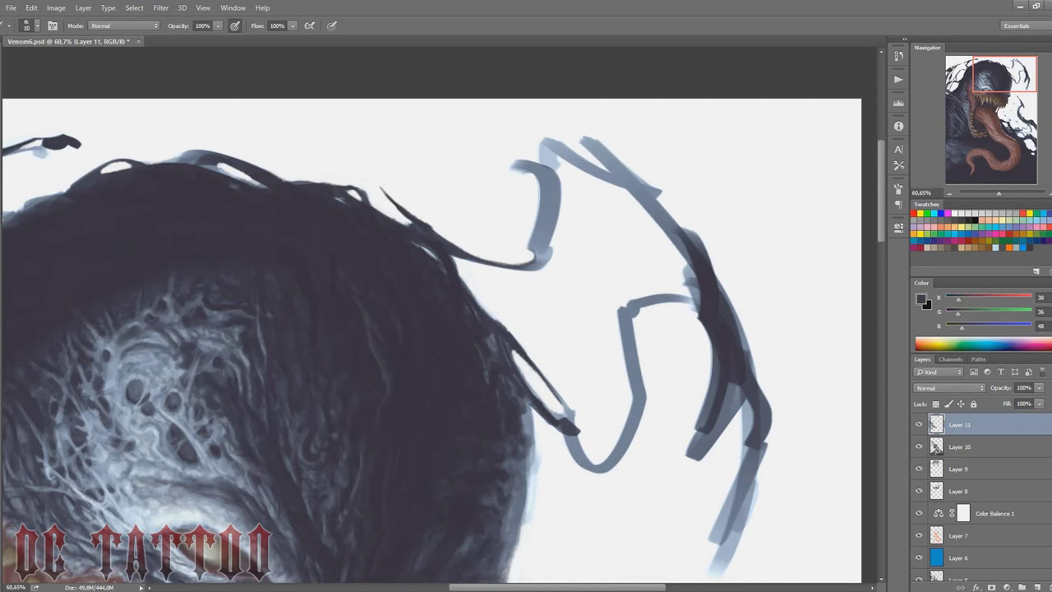
pyautogui.keyDown('alt'); pyautogui.click(529, 366); pyautogui.keyUp('alt')
pyautogui.press(']')
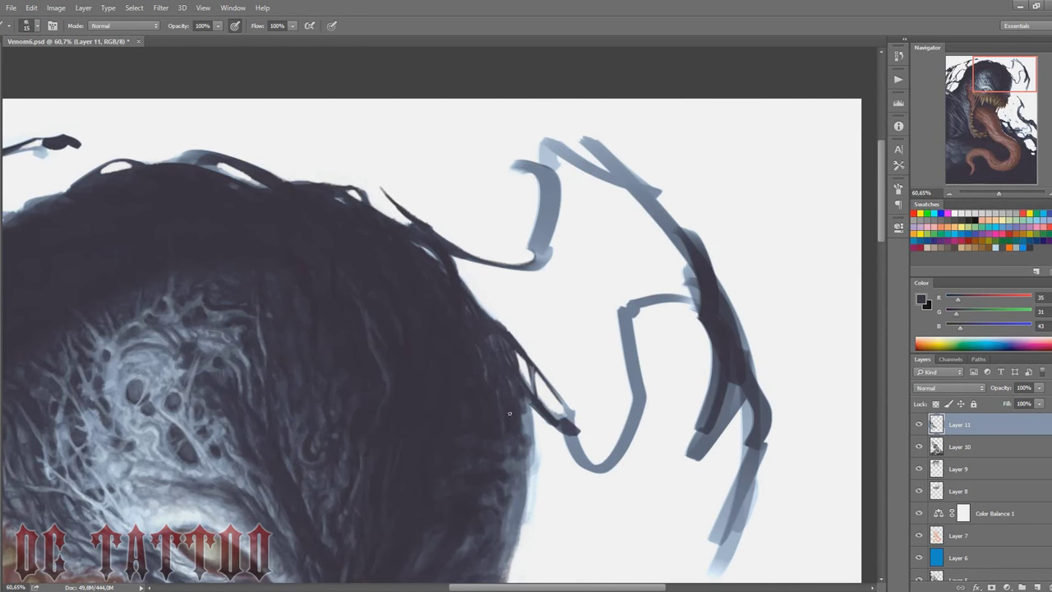
pyautogui.moveTo(519, 401)
pyautogui.mouseDown()
pyautogui.moveTo(571, 419)
pyautogui.moveTo(589, 463)
pyautogui.mouseUp()
pyautogui.keyDown('alt'); pyautogui.click(575, 428); pyautogui.keyUp('alt')
pyautogui.press(']')
pyautogui.moveTo(571, 414); pyautogui.dragTo(595, 470)
pyautogui.press('[')
# Step: Darken the tendril's left curve and cover the pale stroke's top end with white
pyautogui.moveTo(531, 232)
pyautogui.mouseDown()
pyautogui.moveTo(549, 142)
pyautogui.moveTo(530, 159)
pyautogui.moveTo(608, 177)
pyautogui.moveTo(700, 253)
pyautogui.mouseUp()
pyautogui.press('[')
pyautogui.press(']')
pyautogui.press('x')
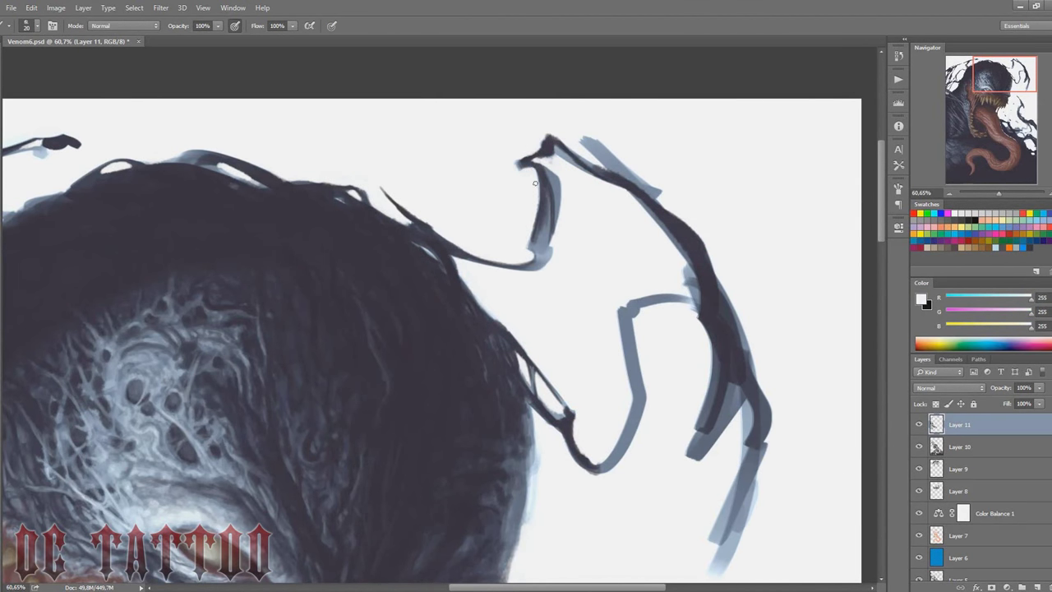
pyautogui.moveTo(575, 149)
pyautogui.mouseDown()
pyautogui.moveTo(588, 136)
pyautogui.moveTo(700, 234)
pyautogui.mouseUp()
pyautogui.press('x')
pyautogui.press('[')
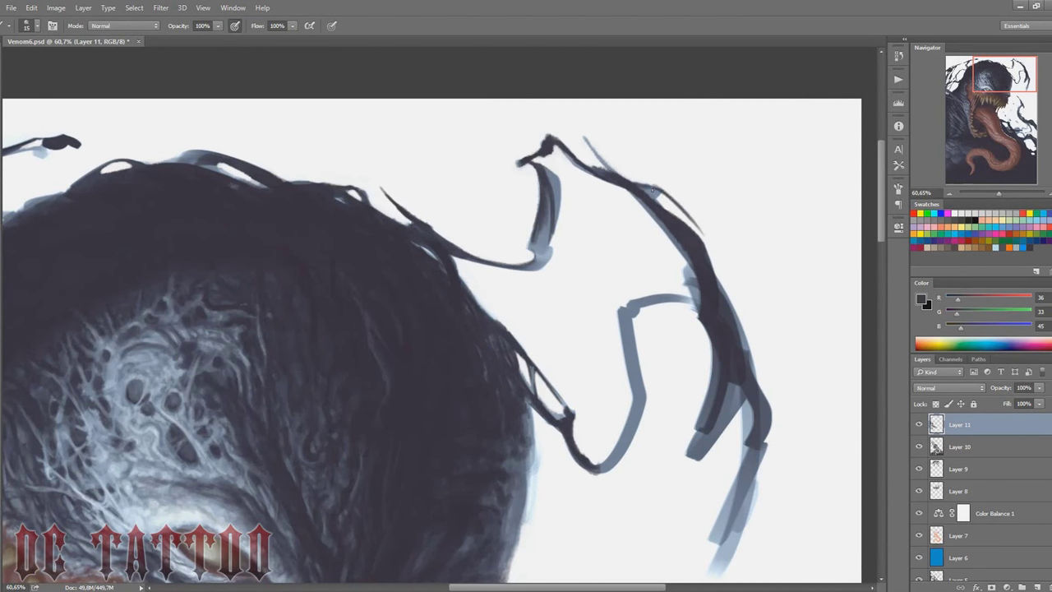
# Step: Paint the curl's right arm and right edge dark, with a small white dab
pyautogui.moveTo(649, 185)
pyautogui.mouseDown()
pyautogui.moveTo(711, 246)
pyautogui.moveTo(727, 304)
pyautogui.mouseUp()
pyautogui.moveTo(715, 255); pyautogui.dragTo(726, 318)
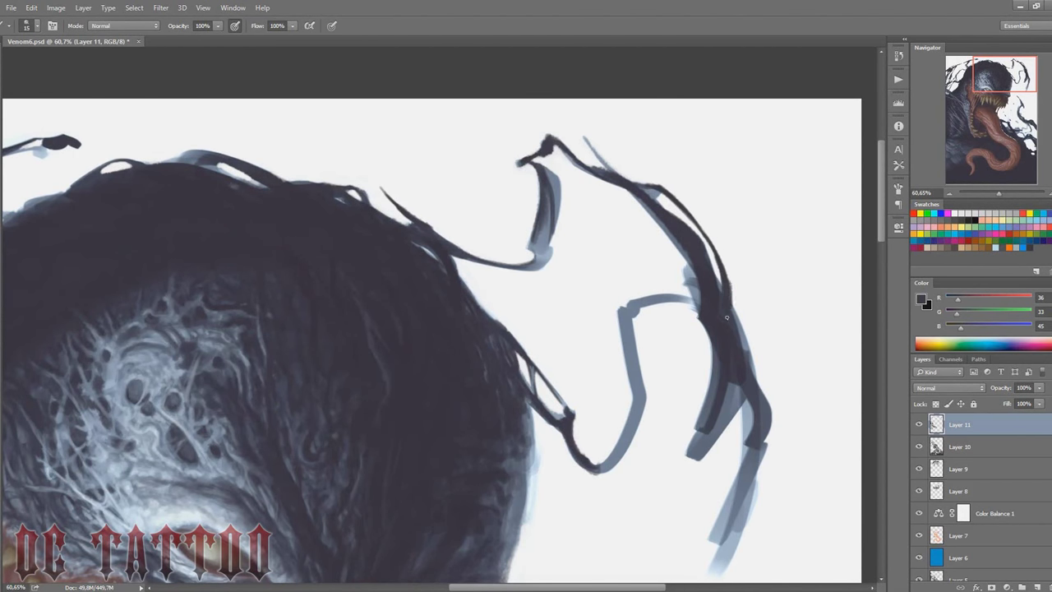
pyautogui.press('x')
pyautogui.press(']')
pyautogui.click(689, 276)
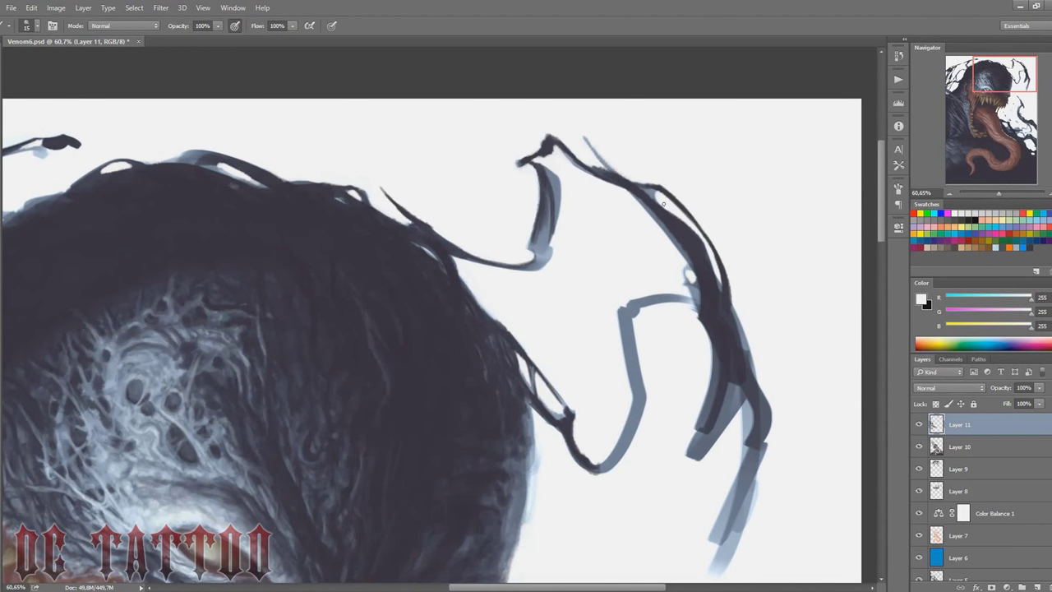
# Step: Paint the V-shaped stroke dark, extend it upward, and darken the hook's top
pyautogui.keyDown('alt'); pyautogui.click(563, 423); pyautogui.keyUp('alt')
pyautogui.moveTo(595, 468)
pyautogui.mouseDown()
pyautogui.moveTo(635, 413)
pyautogui.moveTo(621, 311)
pyautogui.moveTo(629, 366)
pyautogui.mouseUp()
pyautogui.press('x')
pyautogui.press(']')
pyautogui.press(']')
pyautogui.moveTo(628, 324)
pyautogui.mouseDown()
pyautogui.moveTo(633, 341)
pyautogui.moveTo(681, 296)
pyautogui.mouseUp()
pyautogui.keyDown('alt'); pyautogui.click(620, 310); pyautogui.keyUp('alt')
pyautogui.press('[')
pyautogui.press('[')
pyautogui.keyDown('alt'); pyautogui.click(658, 284); pyautogui.keyUp('alt')
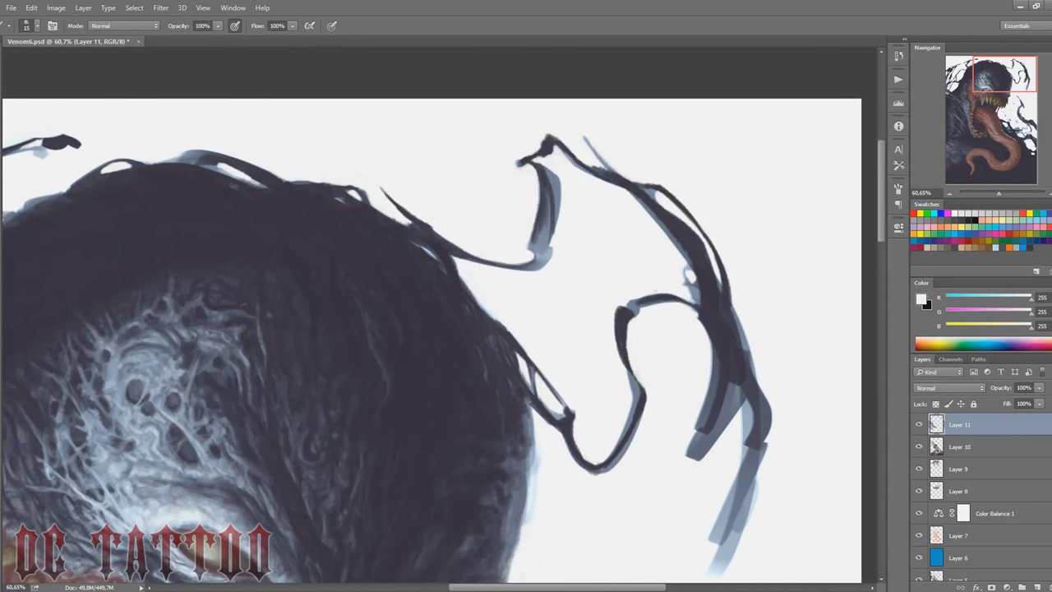
# Step: Add a pale highlight inside the lower tendril and darken its grey band
pyautogui.scroll(-3, 884, 182)
pyautogui.press('[')
pyautogui.press('[')
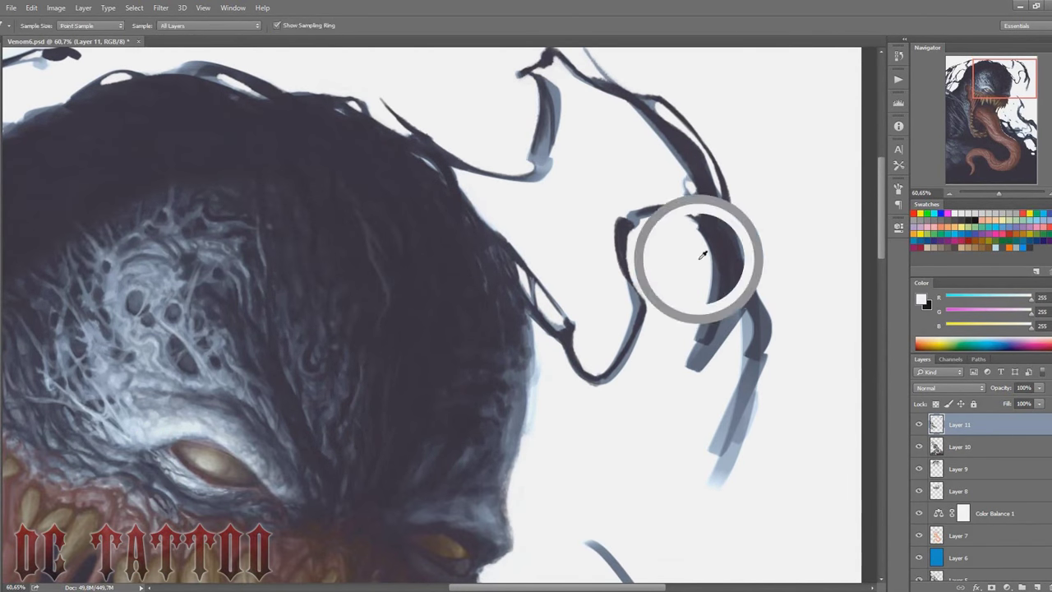
pyautogui.moveTo(690, 372); pyautogui.dragTo(739, 300)
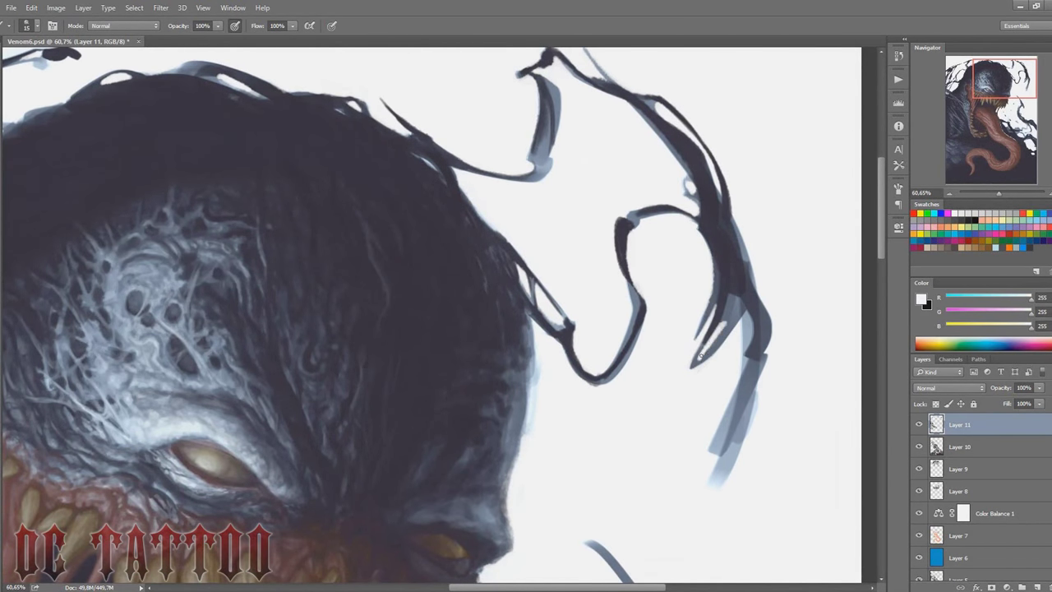
pyautogui.press('[')
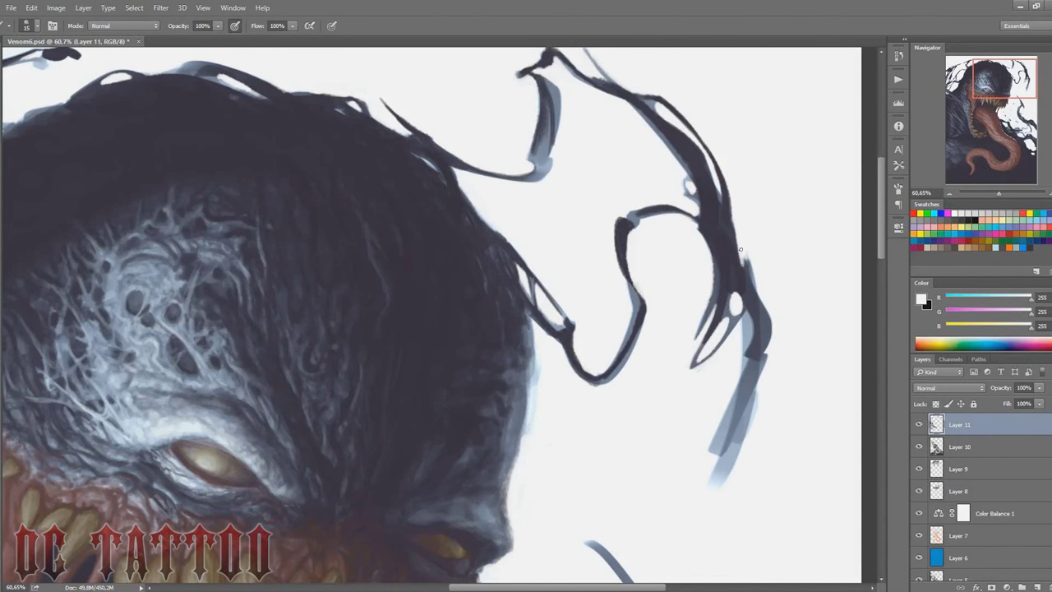
pyautogui.keyDown('alt'); pyautogui.click(744, 244); pyautogui.keyUp('alt')
pyautogui.press(']')
pyautogui.press(']')
pyautogui.press(']')
pyautogui.moveTo(741, 355)
pyautogui.mouseDown()
pyautogui.moveTo(750, 315)
pyautogui.moveTo(764, 331)
pyautogui.moveTo(725, 441)
pyautogui.moveTo(728, 406)
pyautogui.mouseUp()
pyautogui.keyDown('alt'); pyautogui.click(751, 304); pyautogui.keyUp('alt')
pyautogui.moveTo(760, 358); pyautogui.dragTo(727, 457)
# Step: Trim the lower tendril's edges with white into a thin, sharply tapered tip
pyautogui.press('x')
pyautogui.press(']')
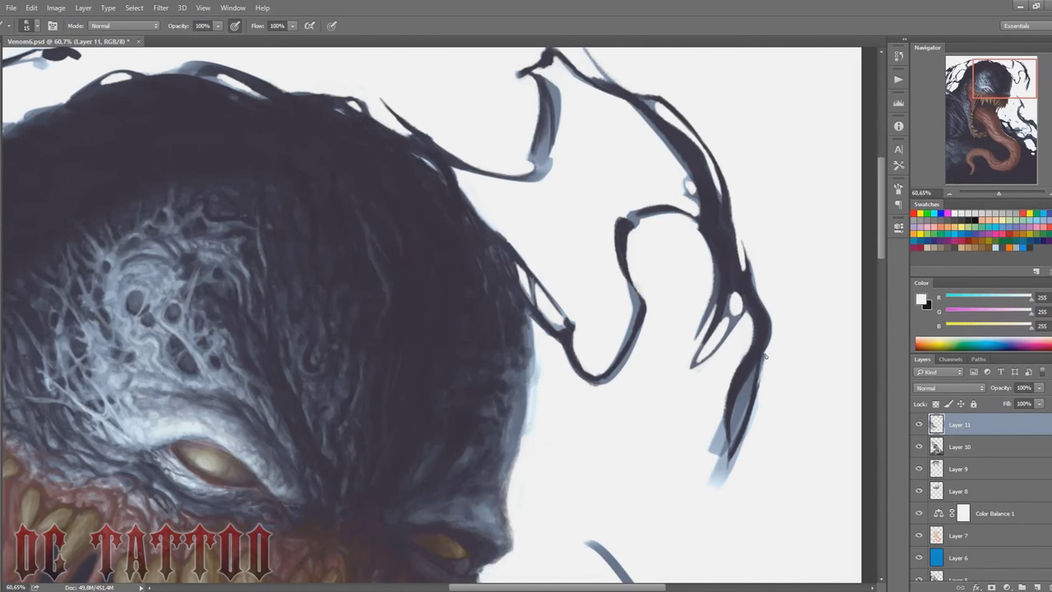
pyautogui.moveTo(764, 348)
pyautogui.mouseDown()
pyautogui.moveTo(756, 411)
pyautogui.moveTo(711, 483)
pyautogui.mouseUp()
pyautogui.moveTo(721, 411); pyautogui.dragTo(722, 485)
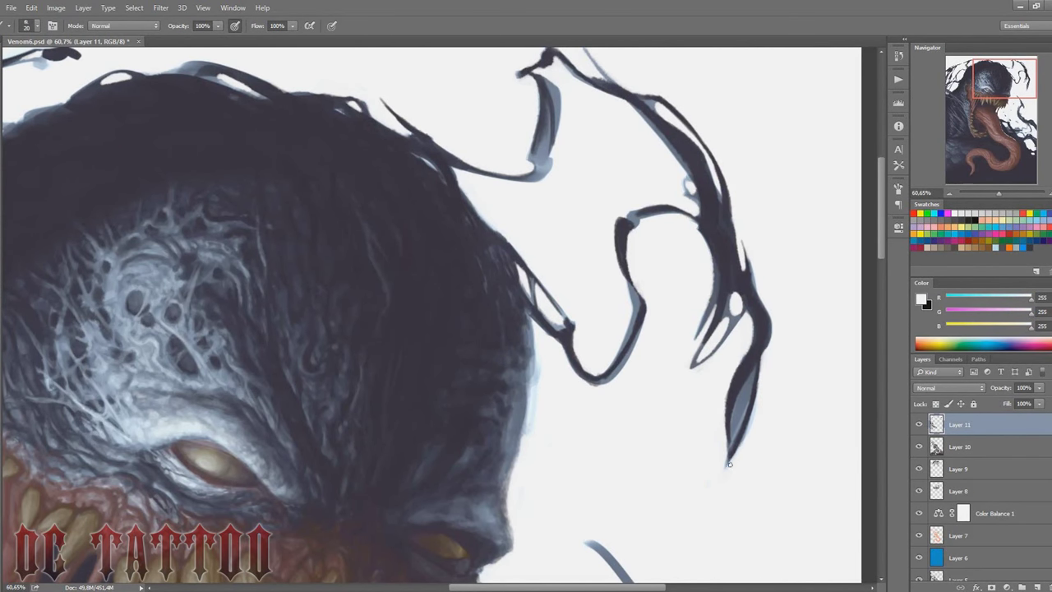
pyautogui.moveTo(754, 409); pyautogui.dragTo(728, 465)
pyautogui.moveTo(746, 389); pyautogui.dragTo(731, 437)
pyautogui.moveTo(756, 366); pyautogui.dragTo(742, 451)
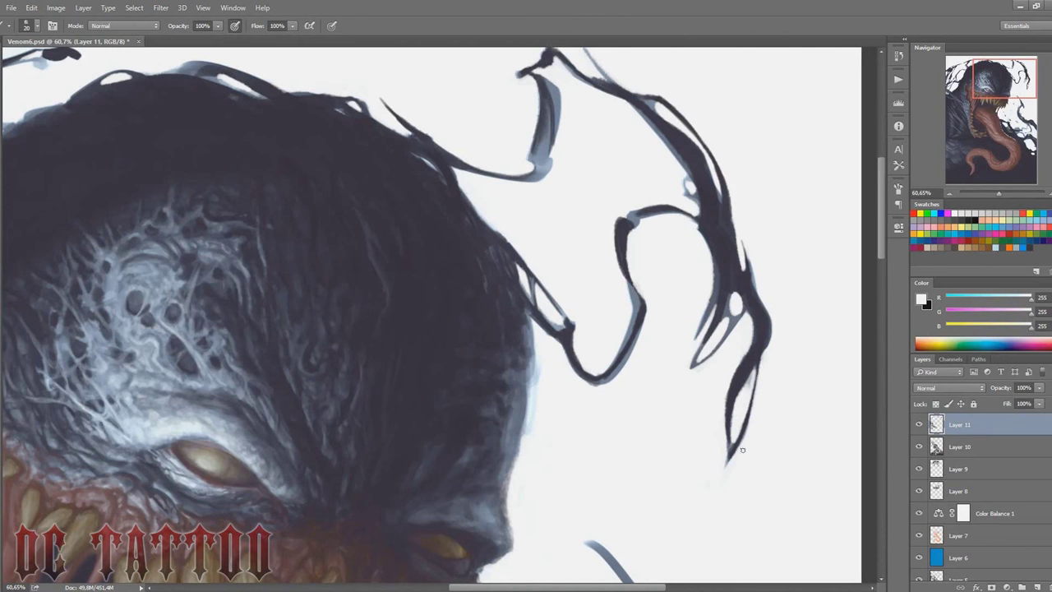
# Step: Darken the tendril's lower right and clean the head's right edge with white
pyautogui.keyDown('alt'); pyautogui.click(748, 384); pyautogui.keyUp('alt')
pyautogui.keyDown('alt'); pyautogui.click(635, 308); pyautogui.keyUp('alt')
pyautogui.moveTo(589, 379); pyautogui.dragTo(626, 348)
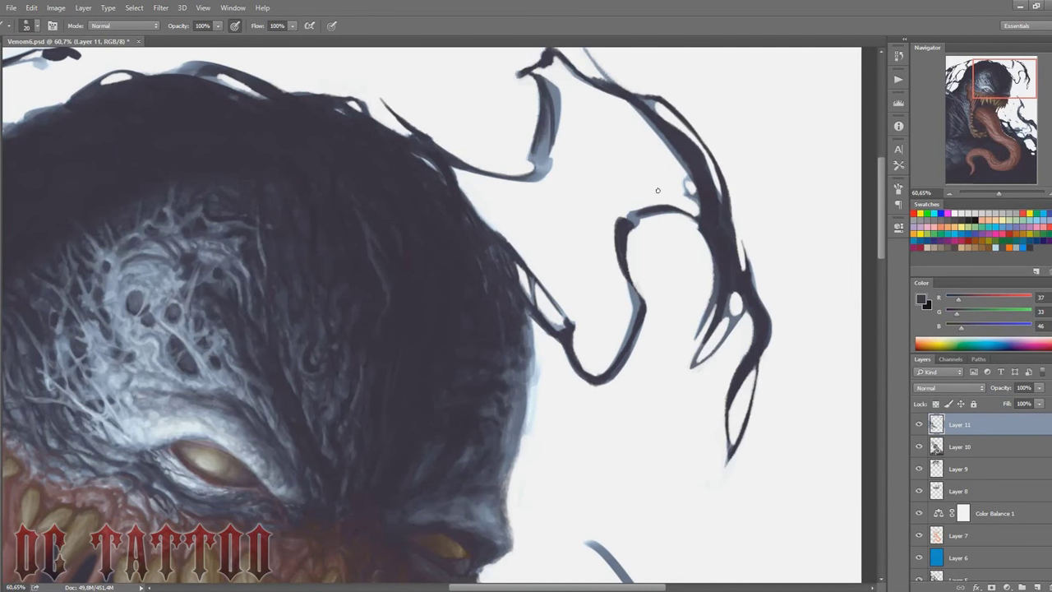
pyautogui.press('x')
pyautogui.moveTo(542, 348); pyautogui.dragTo(524, 441)
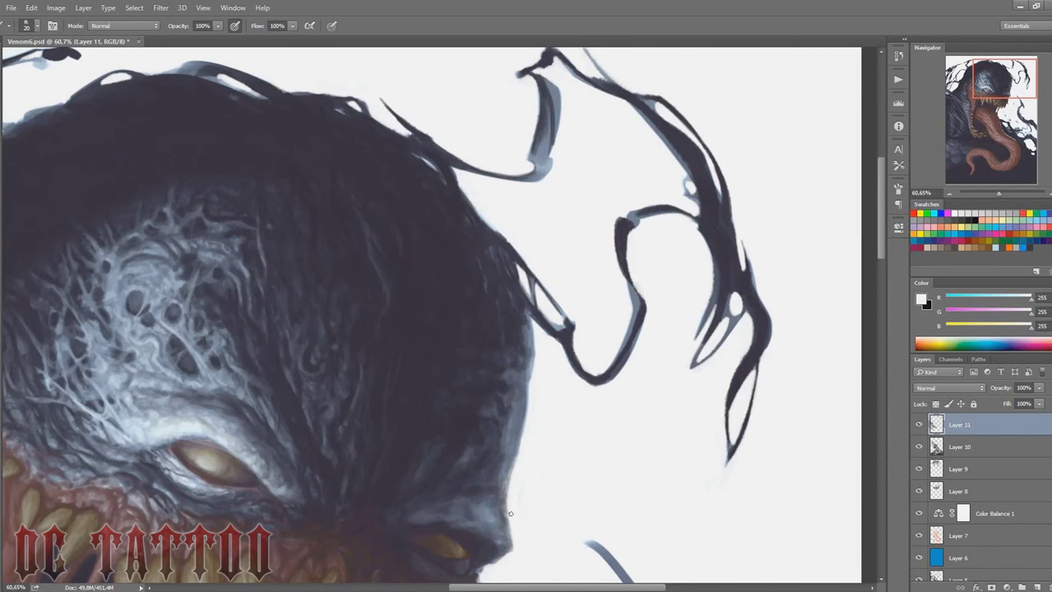
# Step: Sharpen the strand edges beside the tongue with dark and white strokes, removing the stray dark blob
pyautogui.scroll(-5, 870, 256)
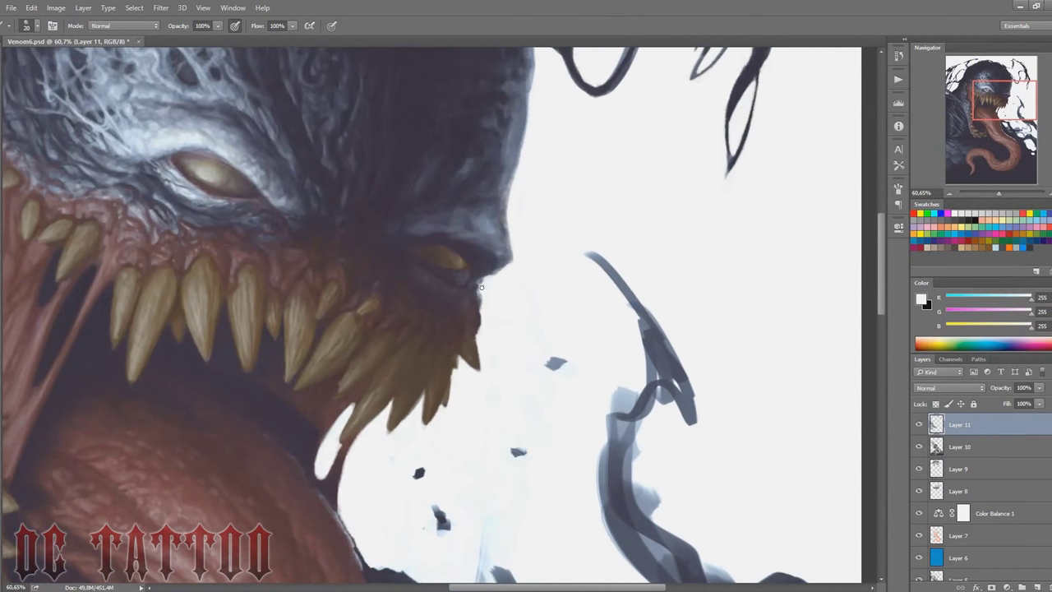
pyautogui.moveTo(884, 240)
pyautogui.mouseDown()
pyautogui.moveTo(886, 174)
pyautogui.moveTo(893, 305)
pyautogui.mouseUp()
pyautogui.moveTo(453, 318)
pyautogui.mouseDown()
pyautogui.moveTo(485, 366)
pyautogui.moveTo(472, 380)
pyautogui.moveTo(489, 346)
pyautogui.mouseUp()
pyautogui.press('x')
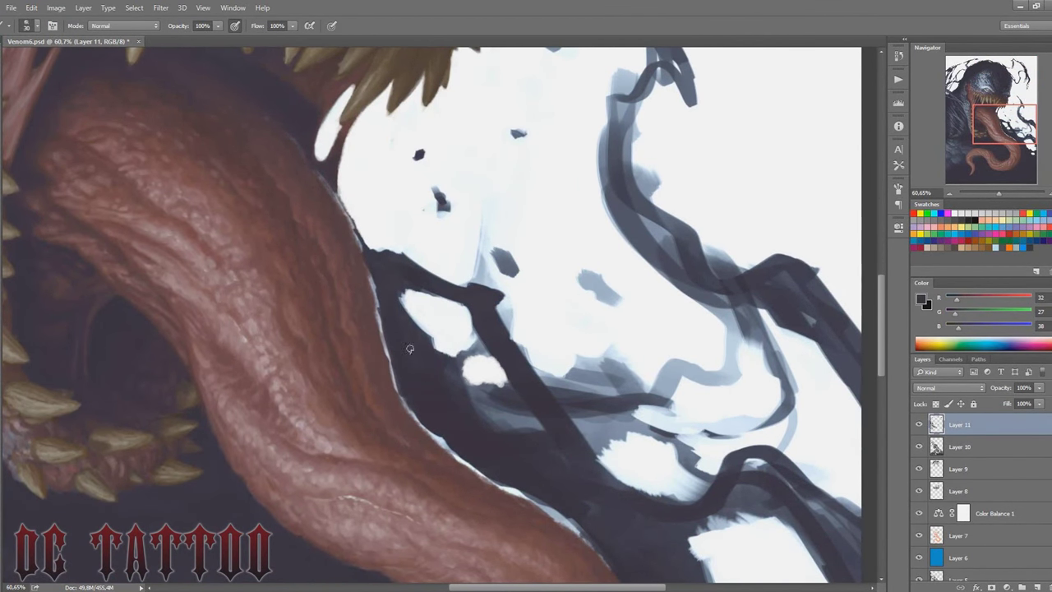
pyautogui.moveTo(369, 271)
pyautogui.mouseDown()
pyautogui.moveTo(380, 321)
pyautogui.moveTo(414, 320)
pyautogui.moveTo(427, 309)
pyautogui.moveTo(406, 306)
pyautogui.moveTo(495, 281)
pyautogui.moveTo(508, 311)
pyautogui.mouseUp()
pyautogui.keyDown('alt'); pyautogui.click(419, 276); pyautogui.keyUp('alt')
pyautogui.keyDown('alt'); pyautogui.click(436, 246); pyautogui.keyUp('alt')
pyautogui.press(']')
pyautogui.moveTo(498, 248)
pyautogui.mouseDown()
pyautogui.moveTo(515, 263)
pyautogui.moveTo(517, 361)
pyautogui.mouseUp()
# Step: Add thin grey-blue strokes along the strand and paint out the grey blob and stray marks in white
pyautogui.keyDown('alt'); pyautogui.click(498, 311); pyautogui.keyUp('alt')
pyautogui.moveTo(490, 285)
pyautogui.mouseDown()
pyautogui.moveTo(514, 343)
pyautogui.moveTo(463, 320)
pyautogui.moveTo(493, 345)
pyautogui.mouseUp()
pyautogui.keyDown('alt'); pyautogui.click(468, 351); pyautogui.keyUp('alt')
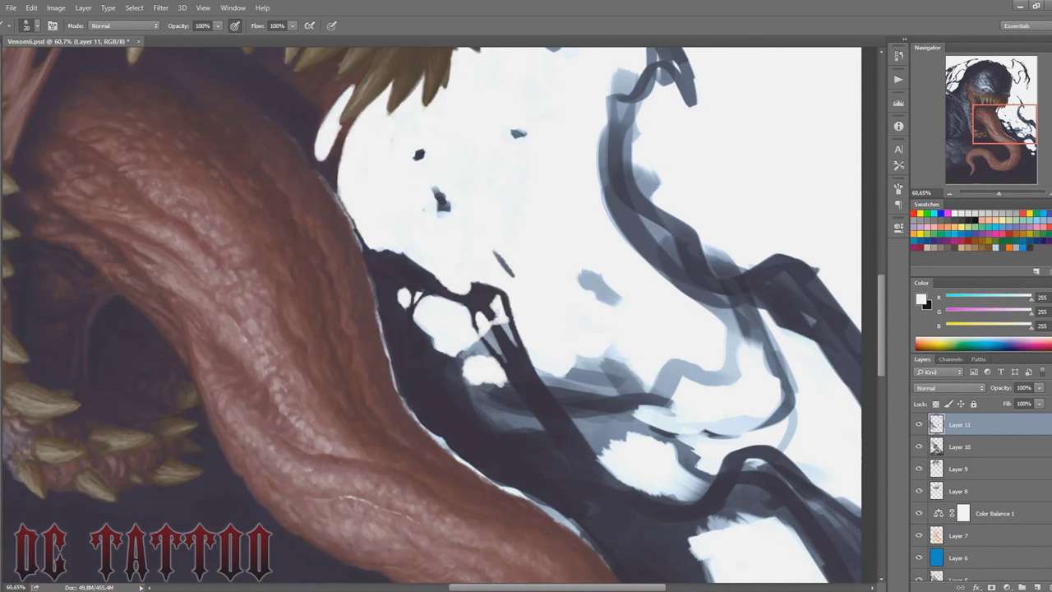
pyautogui.keyDown('alt'); pyautogui.click(490, 313); pyautogui.keyUp('alt')
pyautogui.press(']')
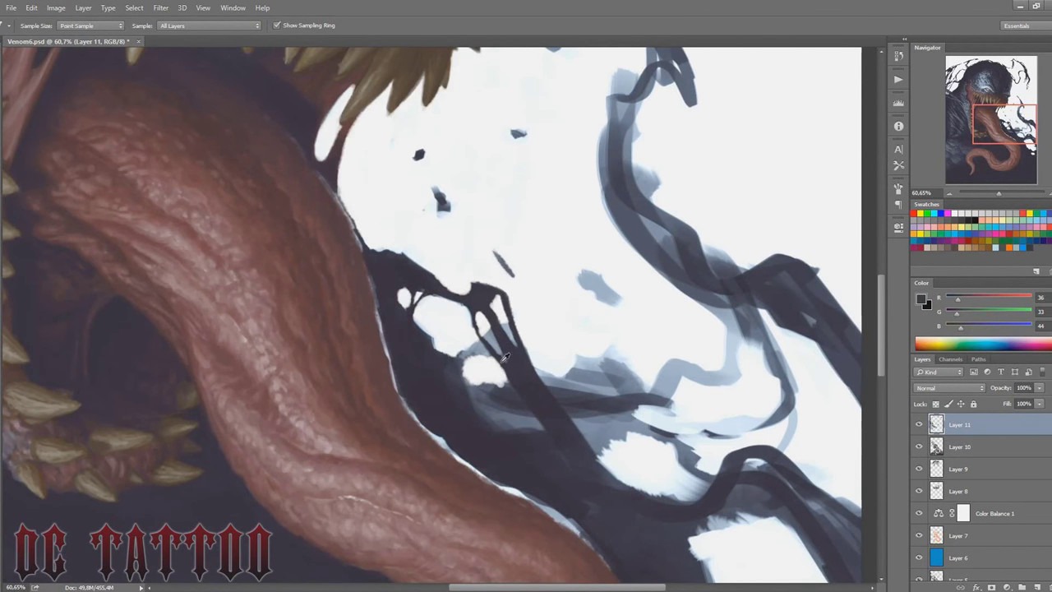
pyautogui.press('x')
pyautogui.keyDown('alt'); pyautogui.click(467, 362); pyautogui.keyUp('alt')
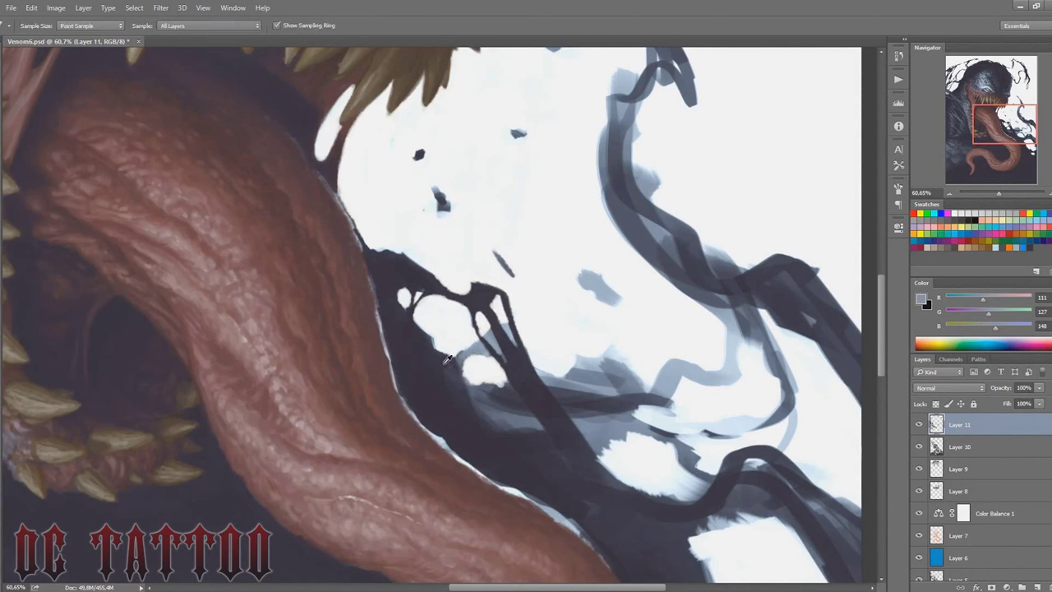
pyautogui.press('[')
pyautogui.press('x')
pyautogui.moveTo(579, 275); pyautogui.dragTo(624, 303)
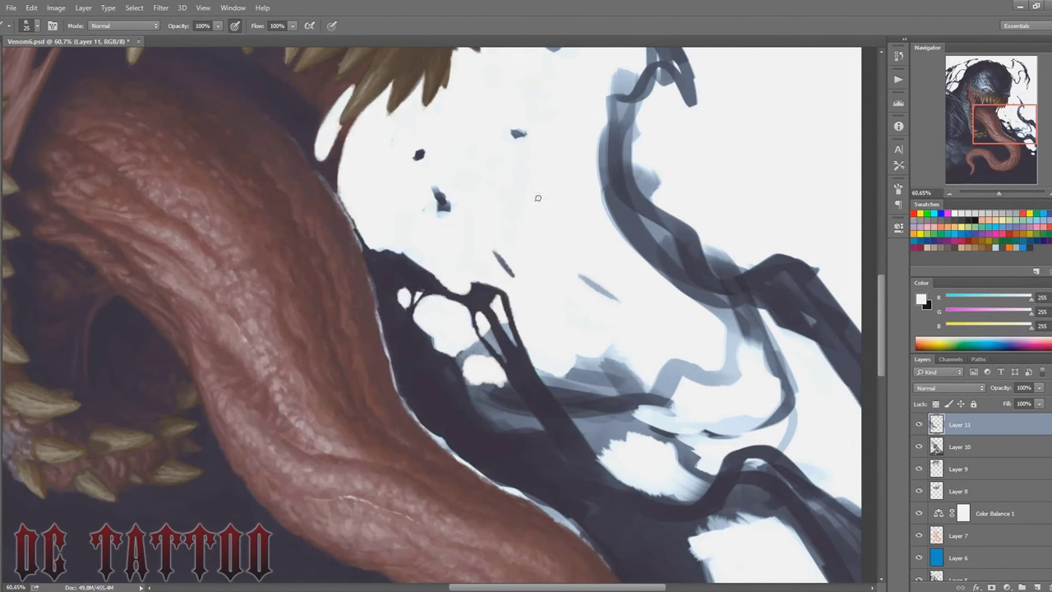
pyautogui.moveTo(434, 210); pyautogui.dragTo(439, 193)
pyautogui.moveTo(551, 367); pyautogui.dragTo(608, 376)
# Step: Carve crisp white gaps between the lower strands and brighten the surrounding background
pyautogui.keyDown('alt'); pyautogui.click(542, 374); pyautogui.keyUp('alt')
pyautogui.press('[')
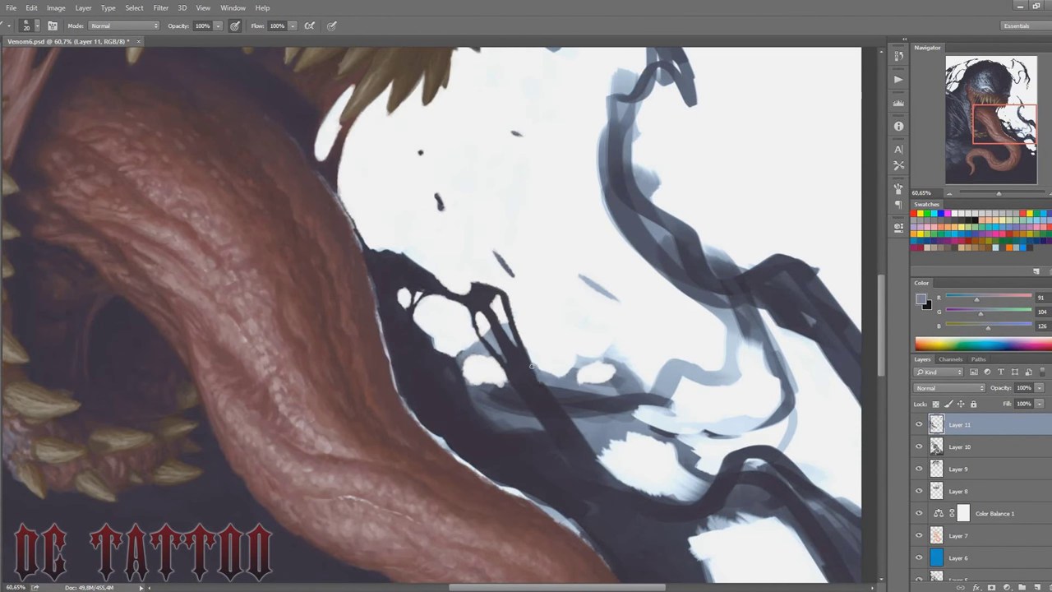
pyautogui.keyDown('alt'); pyautogui.click(538, 378); pyautogui.keyUp('alt')
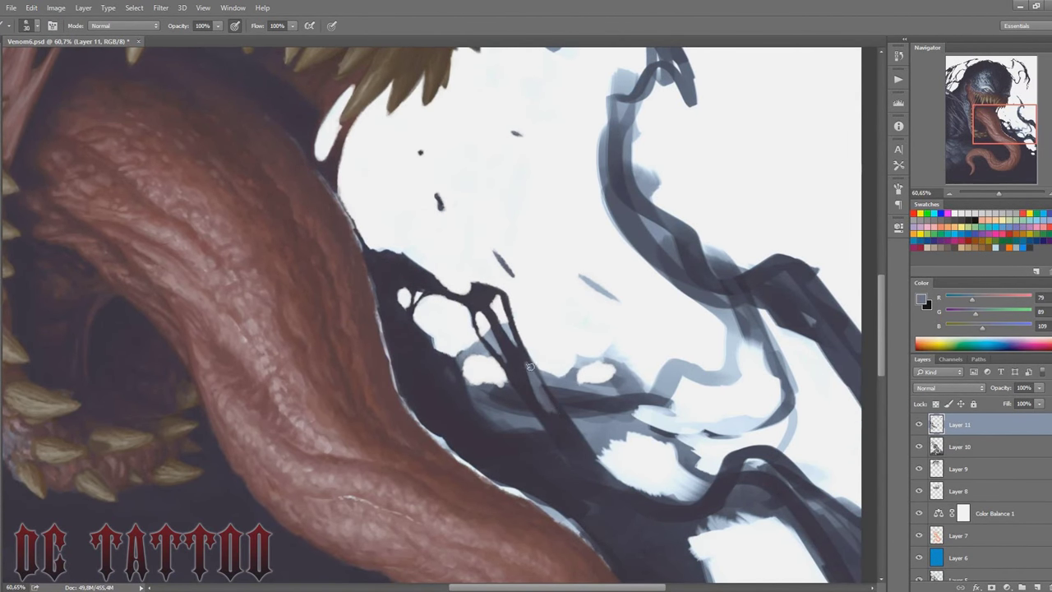
pyautogui.keyDown('alt'); pyautogui.click(555, 419); pyautogui.keyUp('alt')
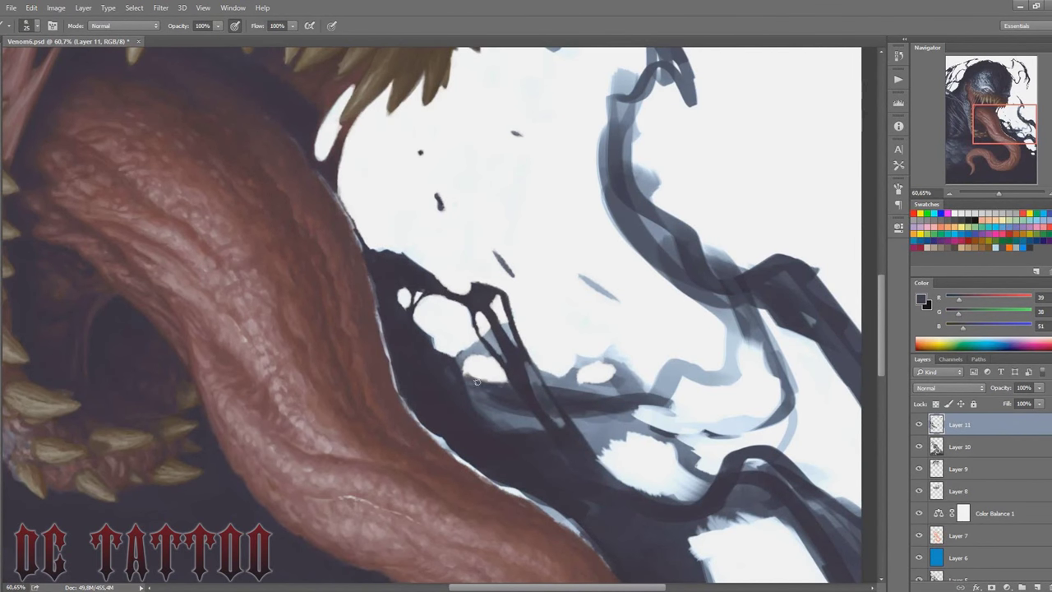
pyautogui.press('x')
pyautogui.press('[')
pyautogui.moveTo(479, 406); pyautogui.dragTo(539, 426)
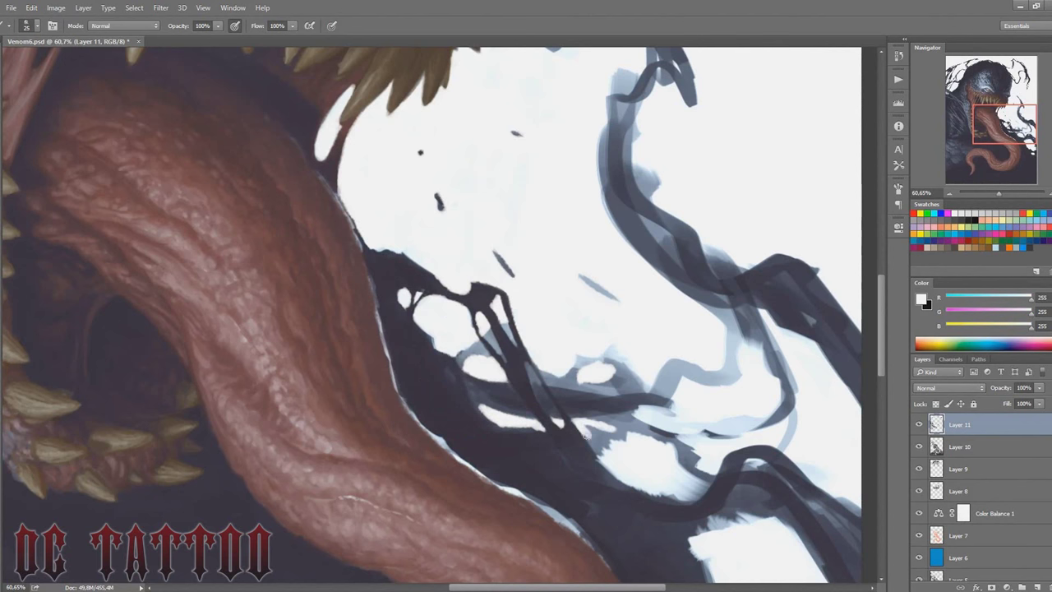
pyautogui.moveTo(589, 422)
pyautogui.mouseDown()
pyautogui.moveTo(612, 439)
pyautogui.moveTo(525, 425)
pyautogui.mouseUp()
pyautogui.keyDown('alt'); pyautogui.click(618, 437); pyautogui.keyUp('alt')
pyautogui.press(']')
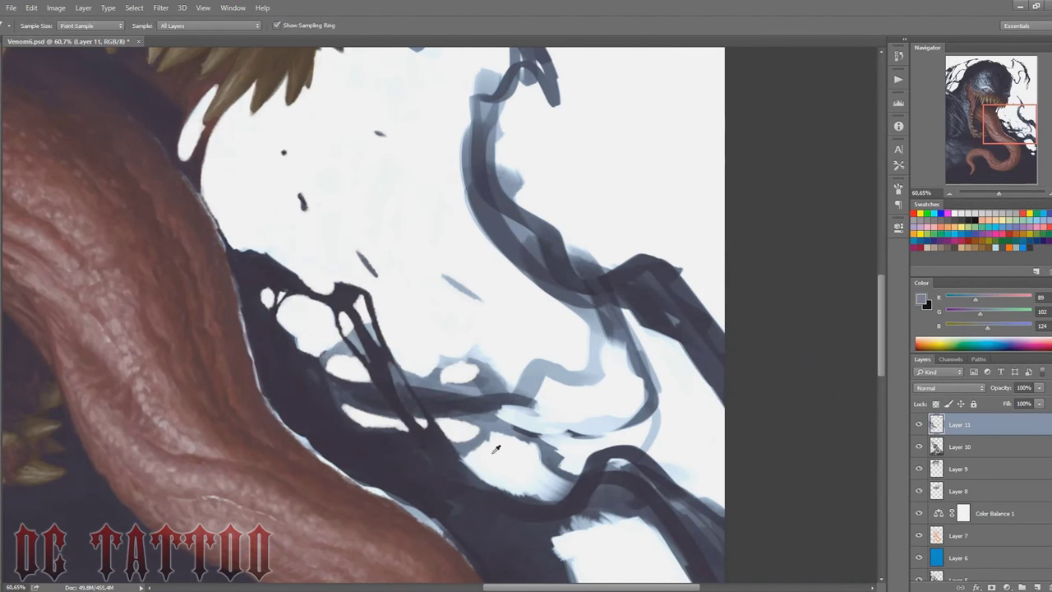
pyautogui.keyDown('alt'); pyautogui.click(492, 435); pyautogui.keyUp('alt')
pyautogui.press(']')
pyautogui.press(']')
pyautogui.press(']')
pyautogui.moveTo(457, 450); pyautogui.dragTo(475, 470)
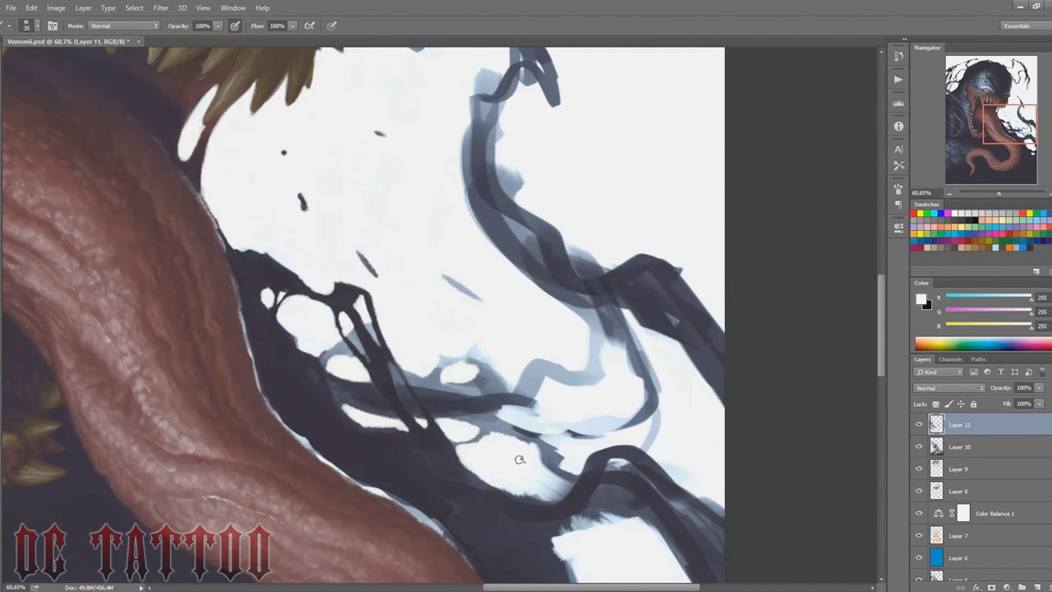
pyautogui.moveTo(437, 379)
pyautogui.mouseDown()
pyautogui.moveTo(491, 379)
pyautogui.moveTo(542, 361)
pyautogui.moveTo(591, 316)
pyautogui.moveTo(600, 374)
pyautogui.mouseUp()
# Step: Paint a new thin dark strand and a zigzag strand across the gap, whitening beneath them
pyautogui.keyDown('alt'); pyautogui.click(536, 401); pyautogui.keyUp('alt')
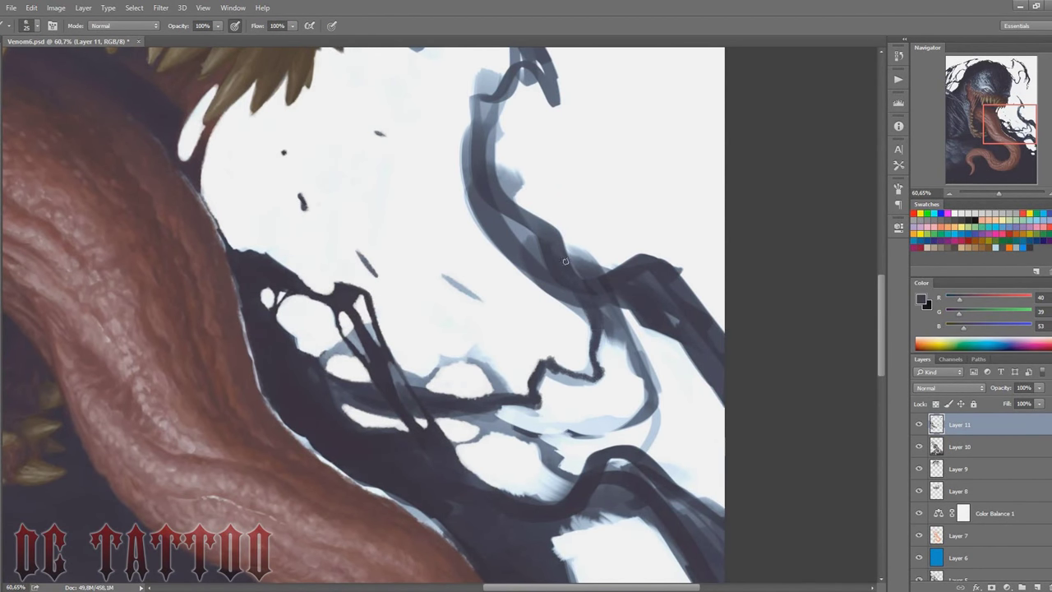
pyautogui.moveTo(575, 294); pyautogui.dragTo(604, 377)
pyautogui.press('[')
pyautogui.press('[')
pyautogui.moveTo(591, 370); pyautogui.dragTo(565, 367)
pyautogui.moveTo(514, 399)
pyautogui.mouseDown()
pyautogui.moveTo(541, 371)
pyautogui.moveTo(585, 376)
pyautogui.mouseUp()
pyautogui.keyDown('alt'); pyautogui.click(595, 374); pyautogui.keyUp('alt')
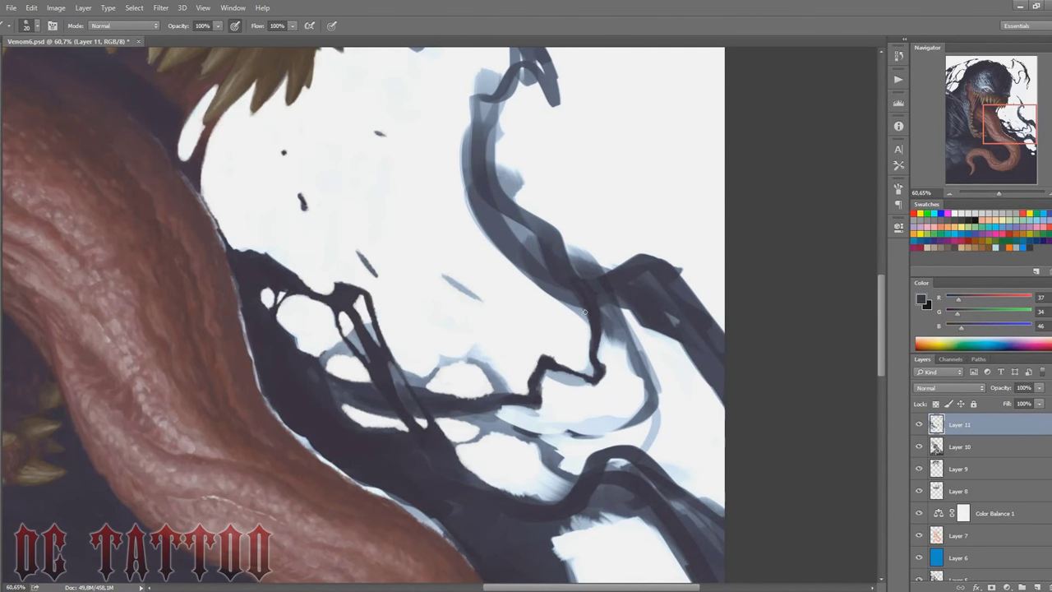
pyautogui.keyDown('alt'); pyautogui.click(478, 348); pyautogui.keyUp('alt')
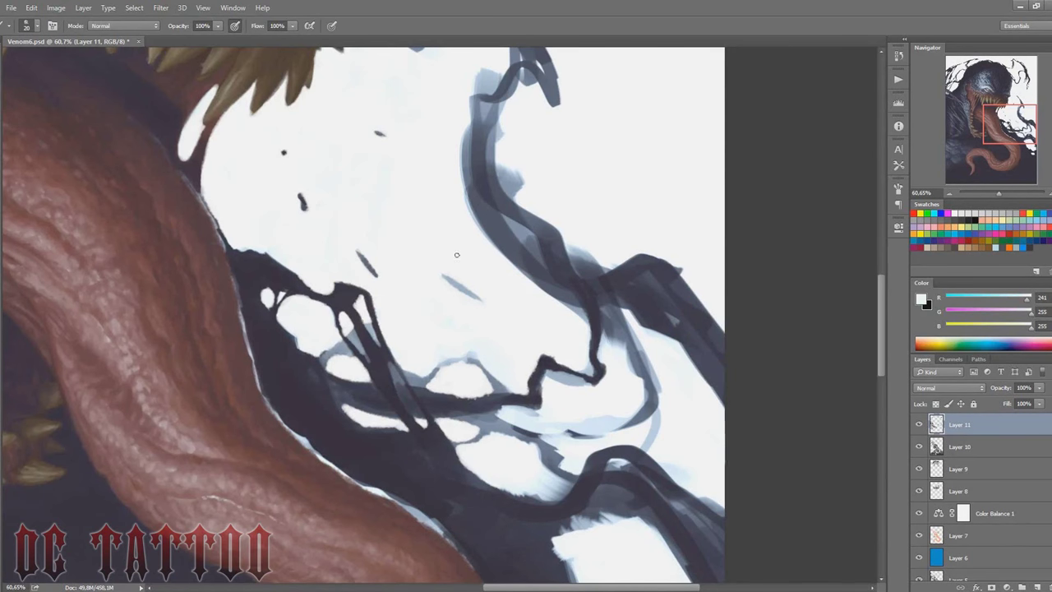
pyautogui.keyDown('alt'); pyautogui.click(459, 360); pyautogui.keyUp('alt')
pyautogui.keyDown('alt'); pyautogui.click(527, 470); pyautogui.keyUp('alt')
pyautogui.moveTo(499, 477)
pyautogui.mouseDown()
pyautogui.moveTo(551, 491)
pyautogui.moveTo(567, 483)
pyautogui.mouseUp()
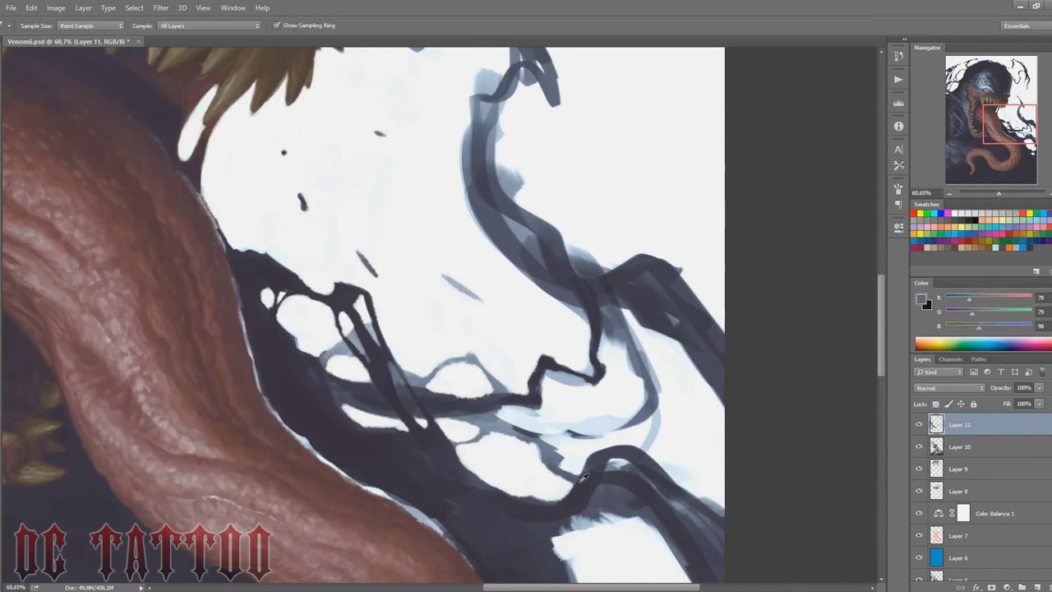
# Step: Thicken the lower dark band with small dark strokes and cover the pale blue stroke in white
pyautogui.keyDown('alt'); pyautogui.click(502, 419); pyautogui.keyUp('alt')
pyautogui.press(']')
pyautogui.moveTo(501, 419); pyautogui.dragTo(543, 452)
pyautogui.moveTo(530, 411); pyautogui.dragTo(450, 410)
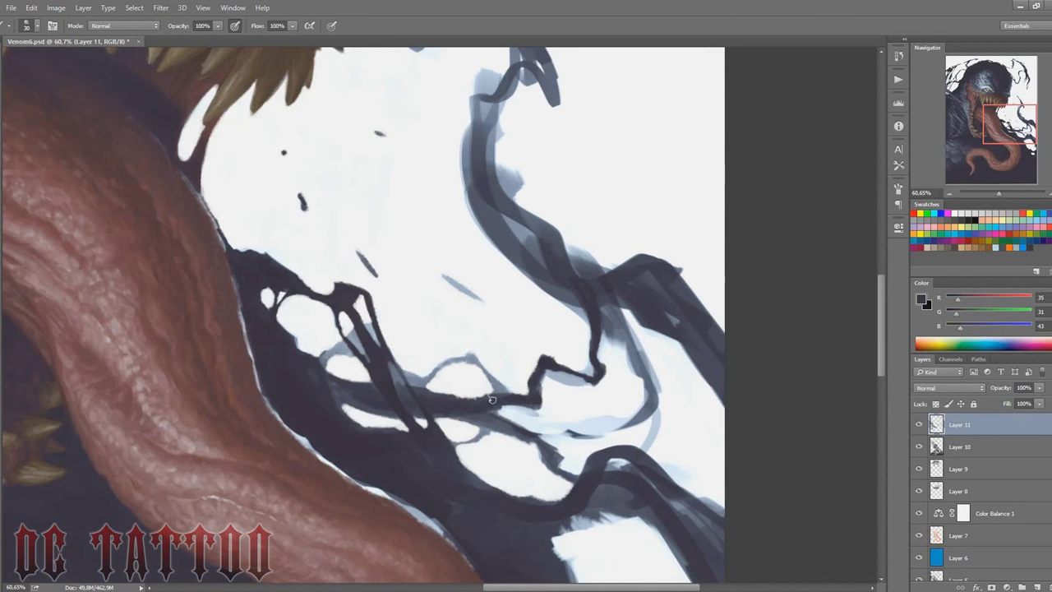
pyautogui.keyDown('alt'); pyautogui.click(544, 405); pyautogui.keyUp('alt')
pyautogui.press('[')
pyautogui.press('[')
pyautogui.press('[')
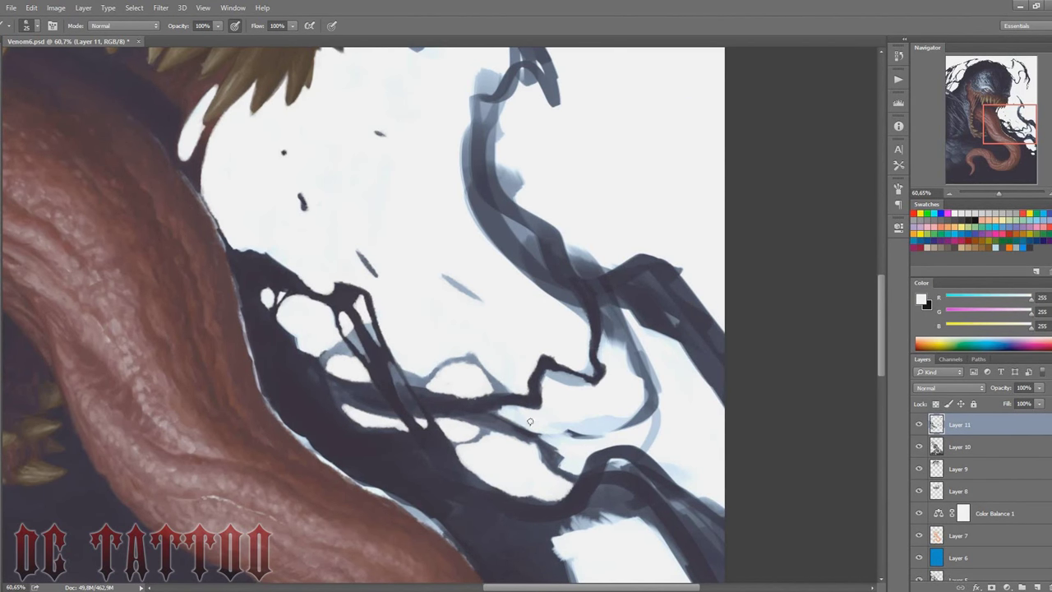
pyautogui.keyDown('alt'); pyautogui.click(503, 411); pyautogui.keyUp('alt')
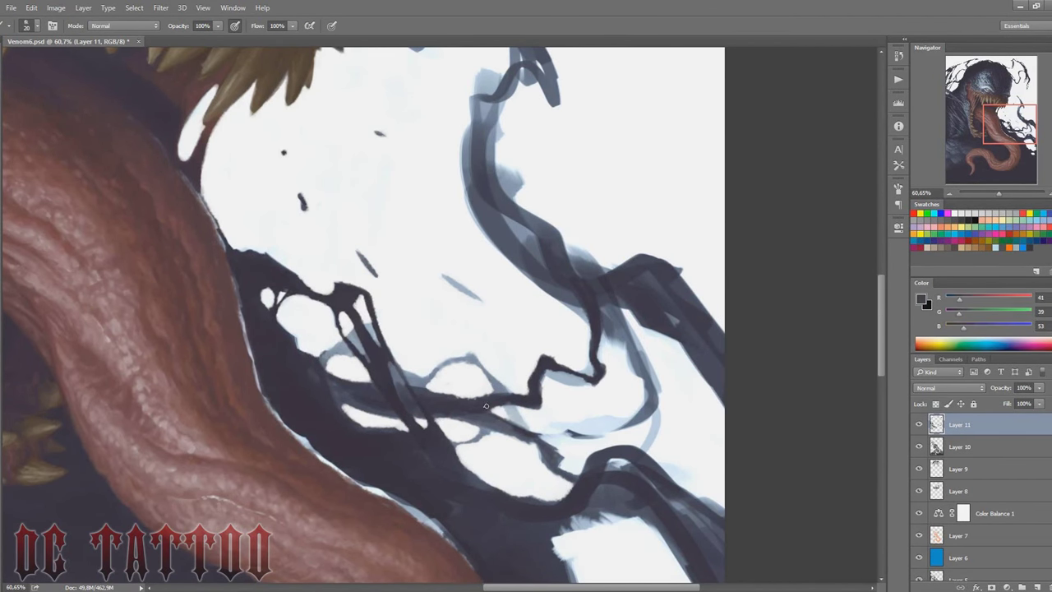
pyautogui.press(']')
pyautogui.moveTo(504, 411)
pyautogui.mouseDown()
pyautogui.moveTo(526, 420)
pyautogui.moveTo(559, 464)
pyautogui.mouseUp()
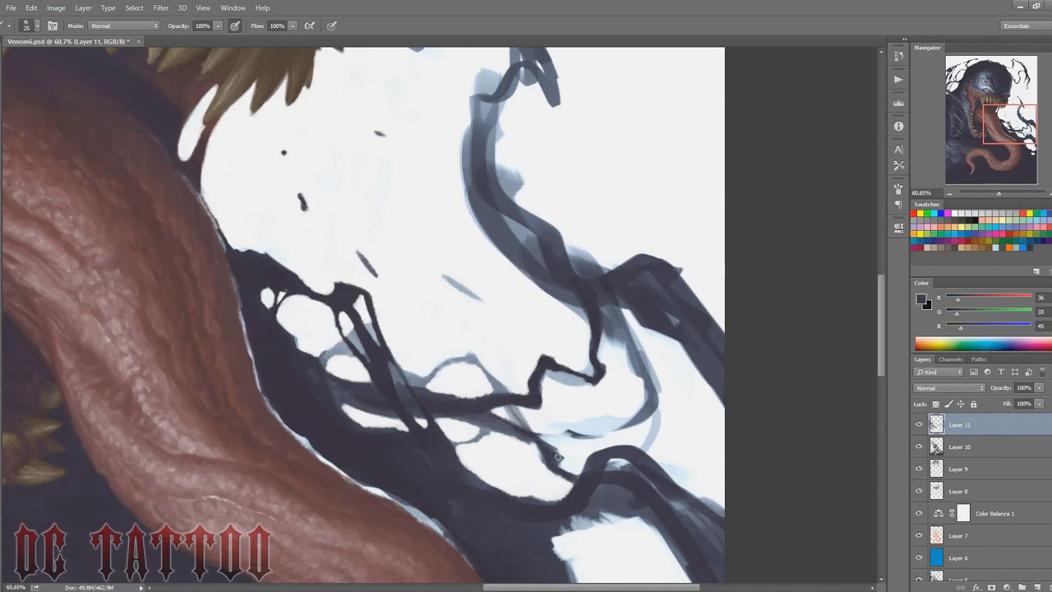
pyautogui.keyDown('alt'); pyautogui.click(527, 444); pyautogui.keyUp('alt')
pyautogui.press('[')
pyautogui.press('[')
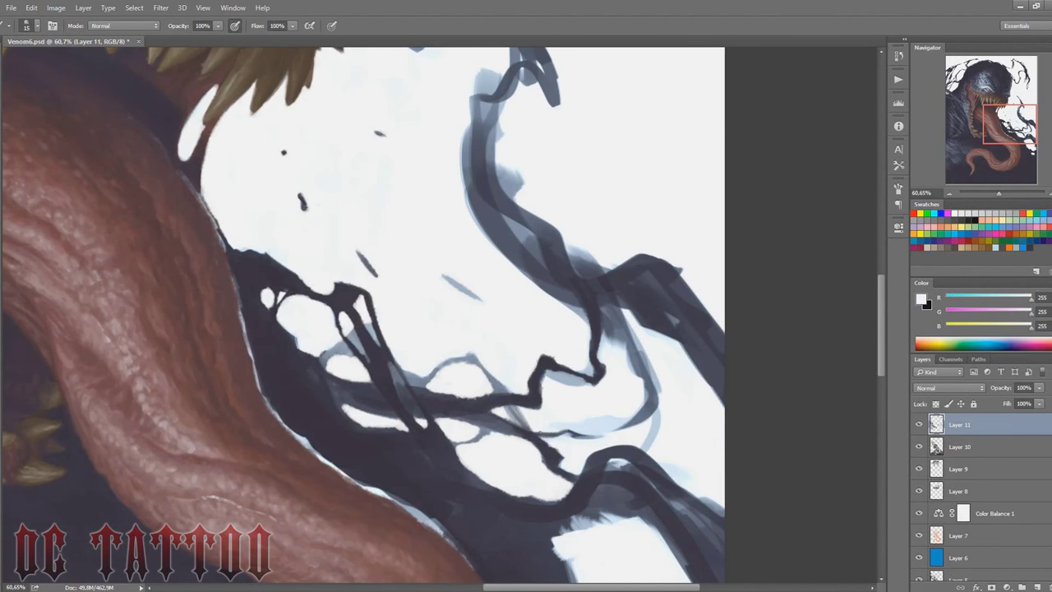
pyautogui.moveTo(567, 427)
pyautogui.mouseDown()
pyautogui.moveTo(633, 417)
pyautogui.moveTo(656, 395)
pyautogui.moveTo(647, 433)
pyautogui.moveTo(665, 398)
pyautogui.mouseUp()
pyautogui.keyDown('alt'); pyautogui.click(582, 442); pyautogui.keyUp('alt')
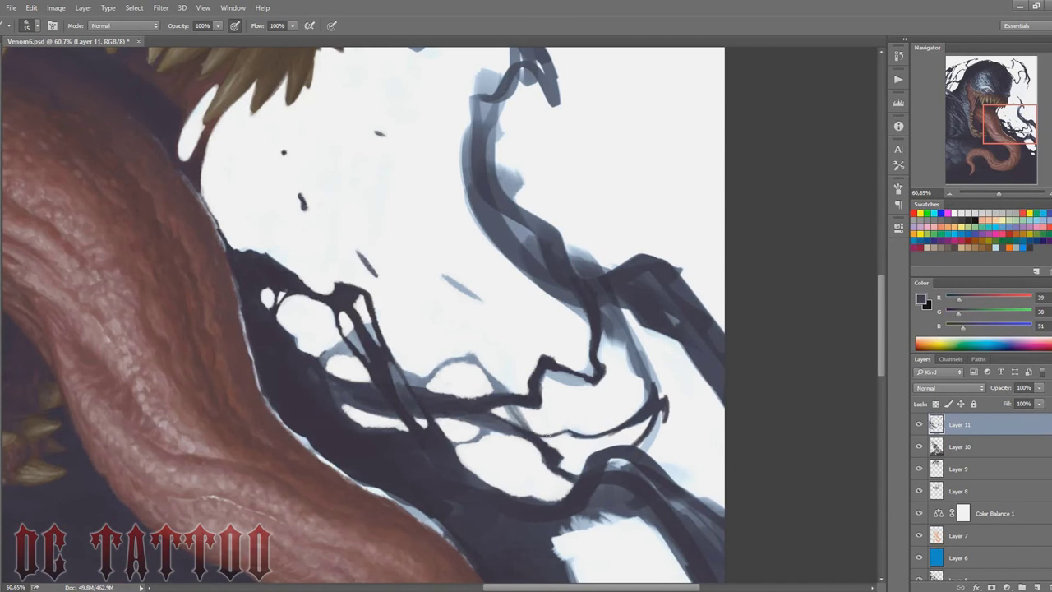
# Step: Paint over a dark shape at lower right and thin the right-hand dark strand with white
pyautogui.keyDown('alt'); pyautogui.click(653, 429); pyautogui.keyUp('alt')
pyautogui.press(']')
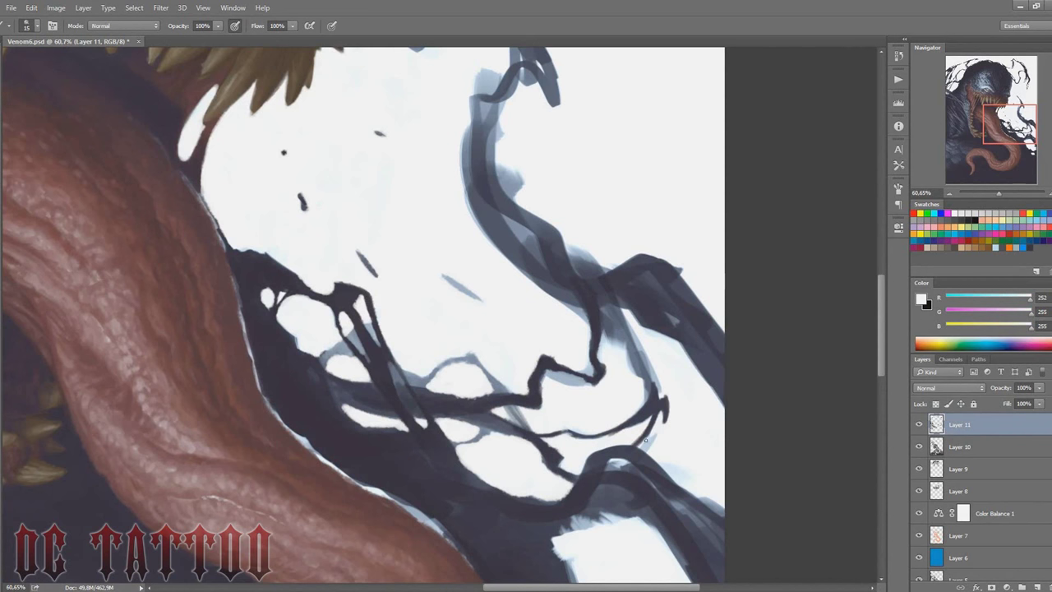
pyautogui.keyDown('alt'); pyautogui.click(636, 444); pyautogui.keyUp('alt')
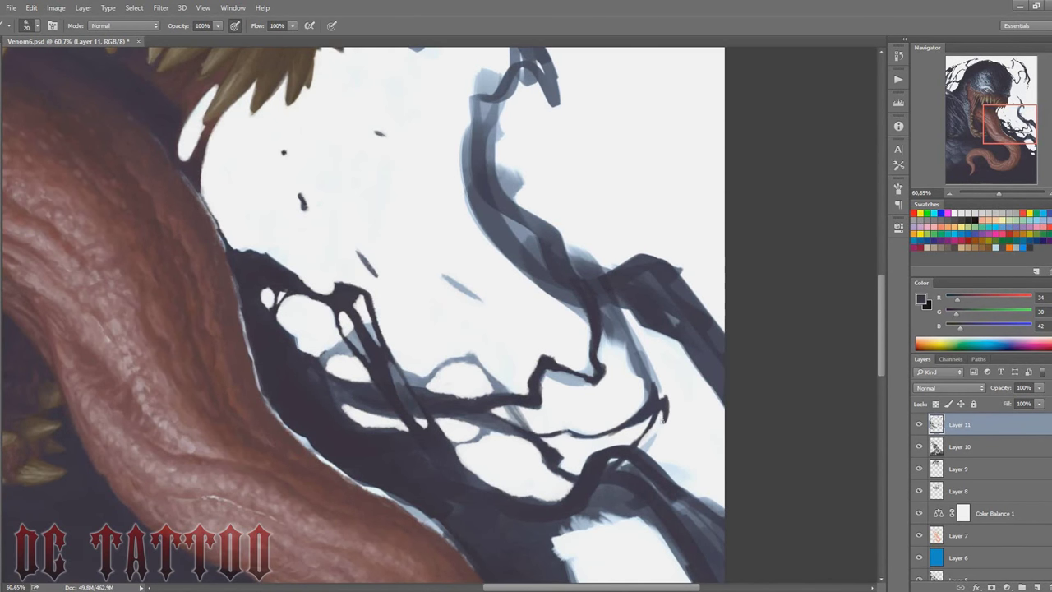
pyautogui.keyDown('alt'); pyautogui.click(675, 473); pyautogui.keyUp('alt')
pyautogui.moveTo(691, 493); pyautogui.dragTo(700, 512)
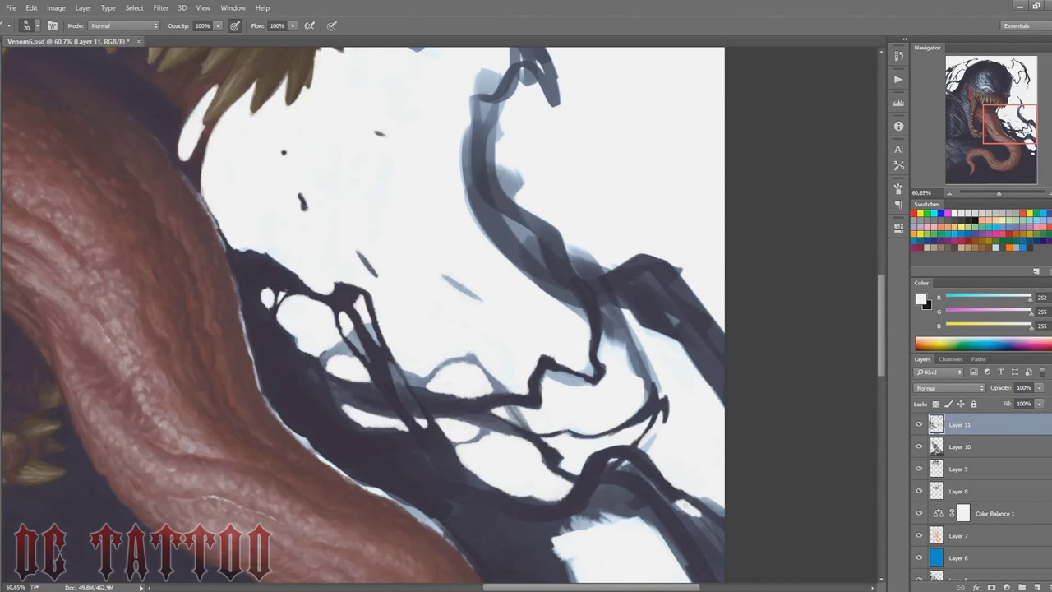
pyautogui.keyDown('alt'); pyautogui.click(676, 493); pyautogui.keyUp('alt')
pyautogui.moveTo(662, 394); pyautogui.dragTo(631, 325)
# Step: Trim the lower dark area and extend a dark strand down toward the canvas edge
pyautogui.keyDown('alt'); pyautogui.click(493, 398); pyautogui.keyUp('alt')
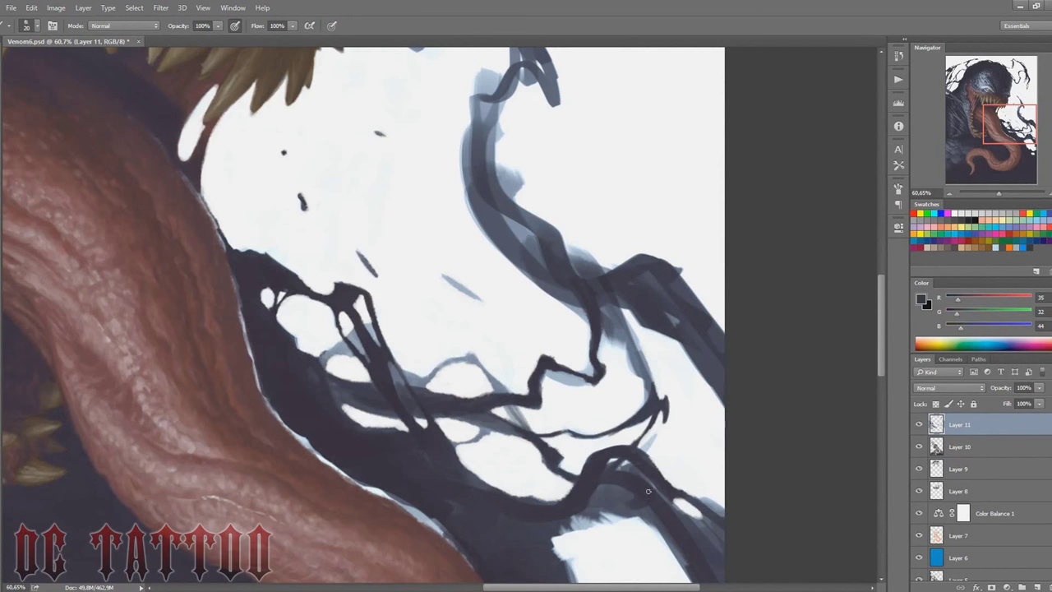
pyautogui.keyDown('alt'); pyautogui.click(571, 542); pyautogui.keyUp('alt')
pyautogui.moveTo(576, 534)
pyautogui.mouseDown()
pyautogui.moveTo(563, 530)
pyautogui.moveTo(602, 516)
pyautogui.mouseUp()
pyautogui.keyDown('alt'); pyautogui.click(580, 517); pyautogui.keyUp('alt')
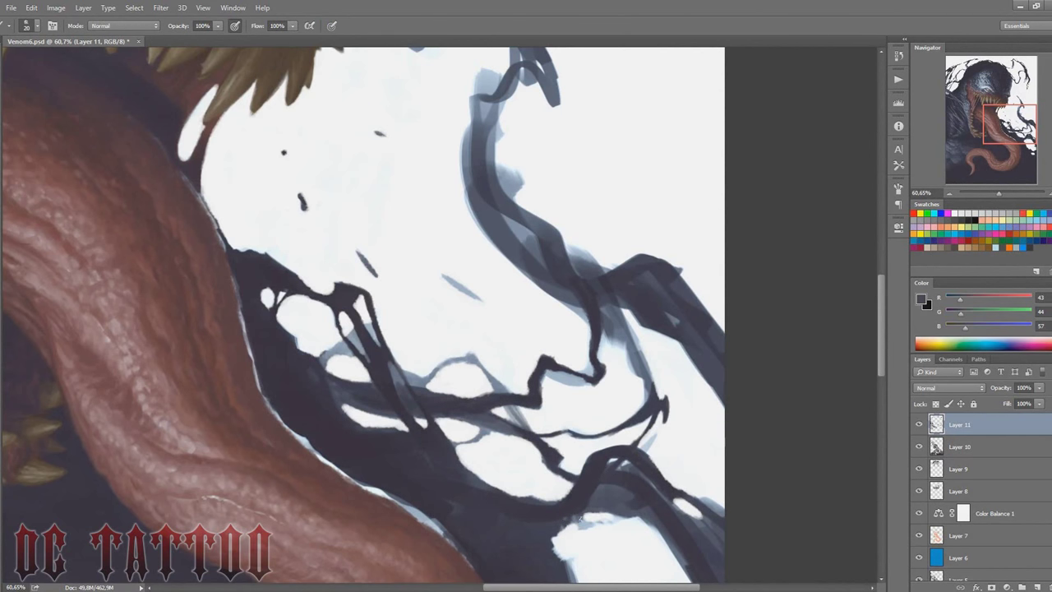
pyautogui.press('[')
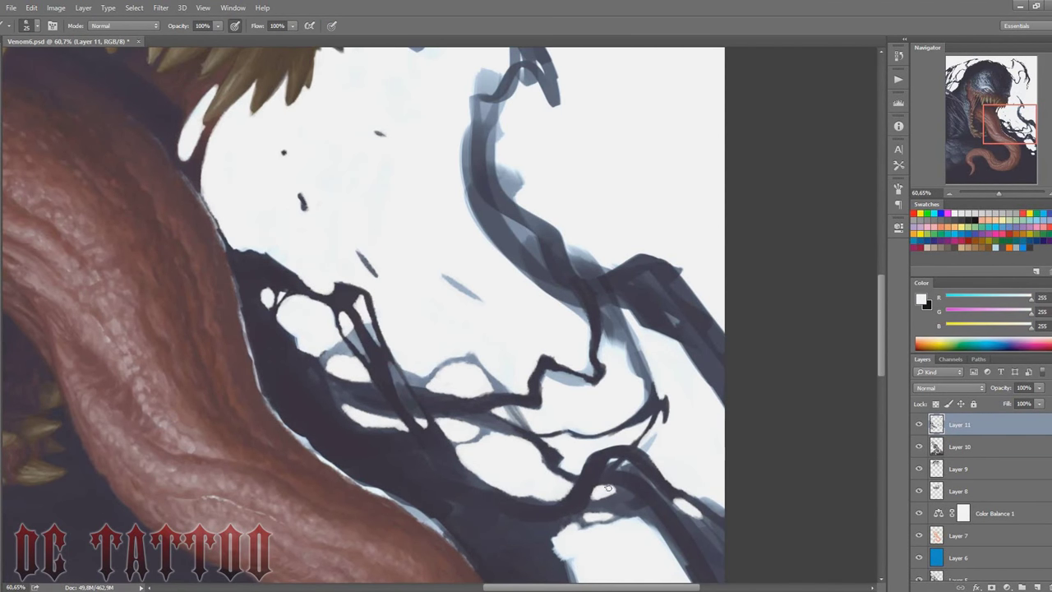
pyautogui.keyDown('alt'); pyautogui.click(580, 500); pyautogui.keyUp('alt')
pyautogui.moveTo(635, 459); pyautogui.dragTo(729, 523)
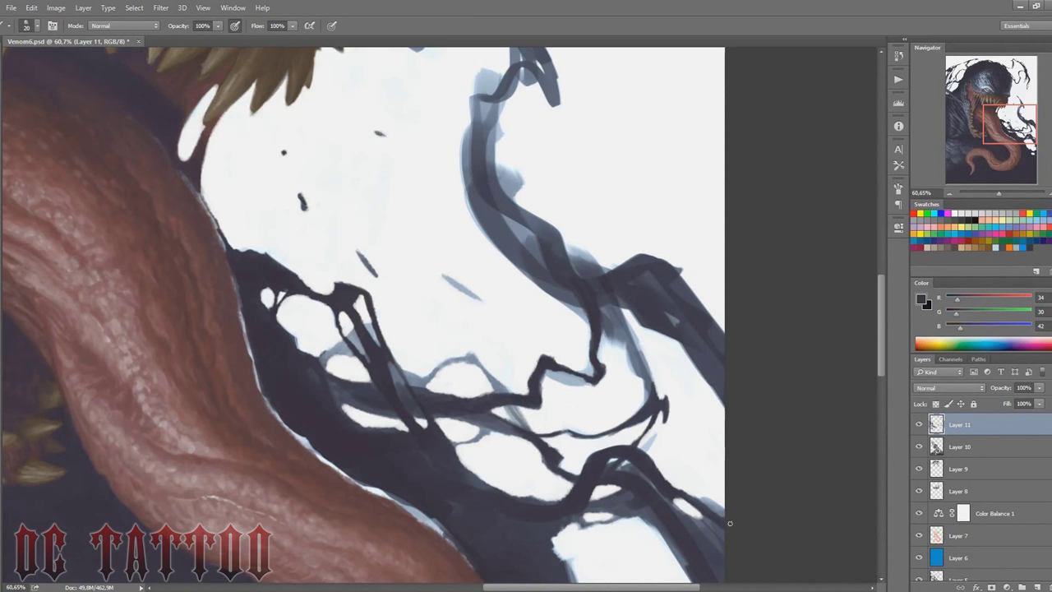
pyautogui.scroll(-5, 694, 569)
# Step: Widen the white shape on the right edge and paint white over the right-edge and lower-right dark strands
pyautogui.press('[')
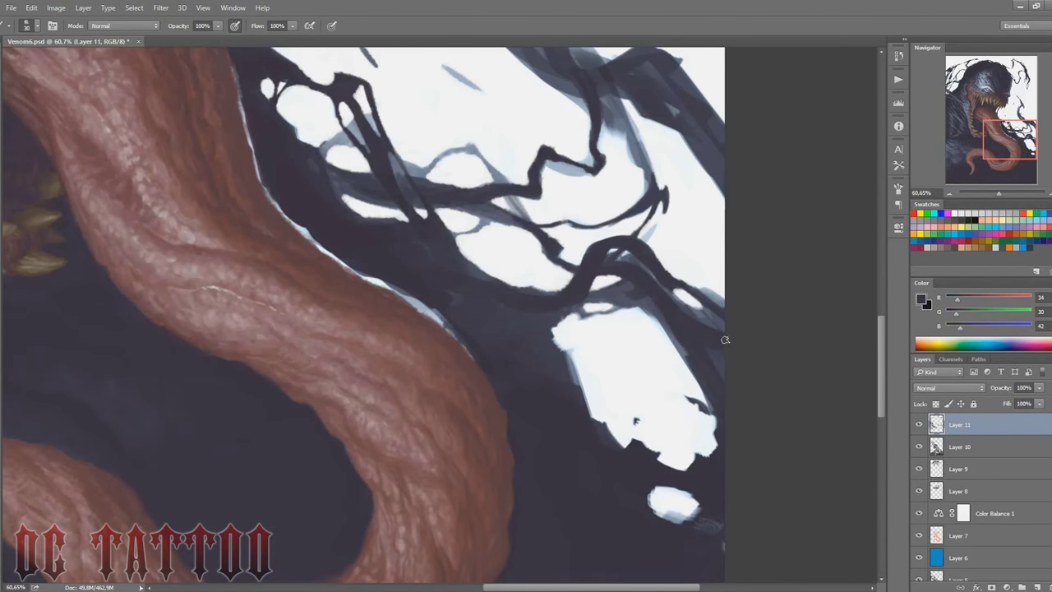
pyautogui.press('x')
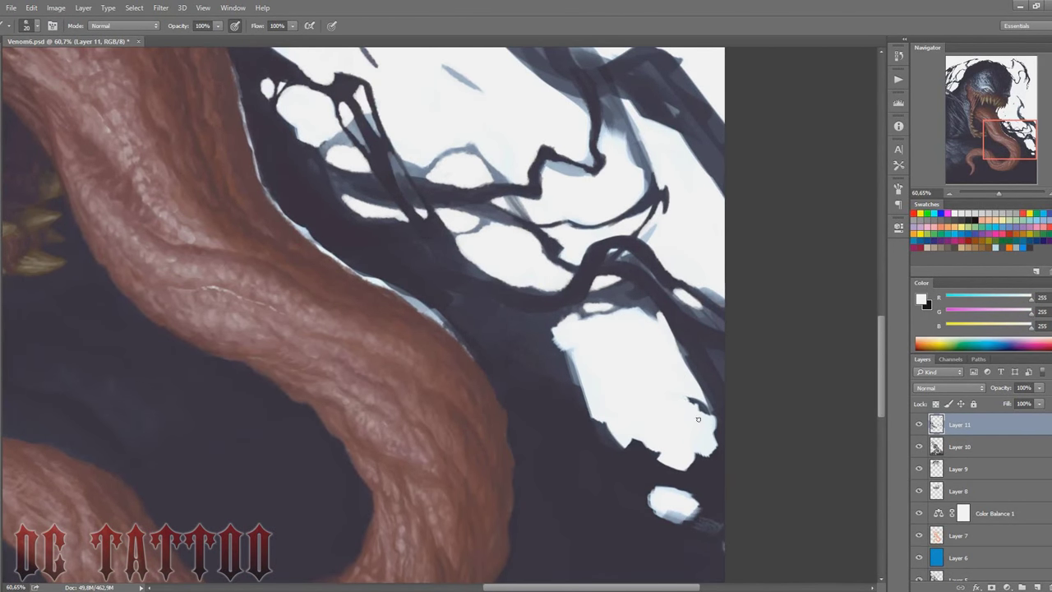
pyautogui.moveTo(698, 419); pyautogui.dragTo(708, 403)
pyautogui.moveTo(708, 439); pyautogui.dragTo(723, 480)
pyautogui.moveTo(707, 415)
pyautogui.mouseDown()
pyautogui.moveTo(721, 371)
pyautogui.moveTo(717, 345)
pyautogui.moveTo(720, 408)
pyautogui.mouseUp()
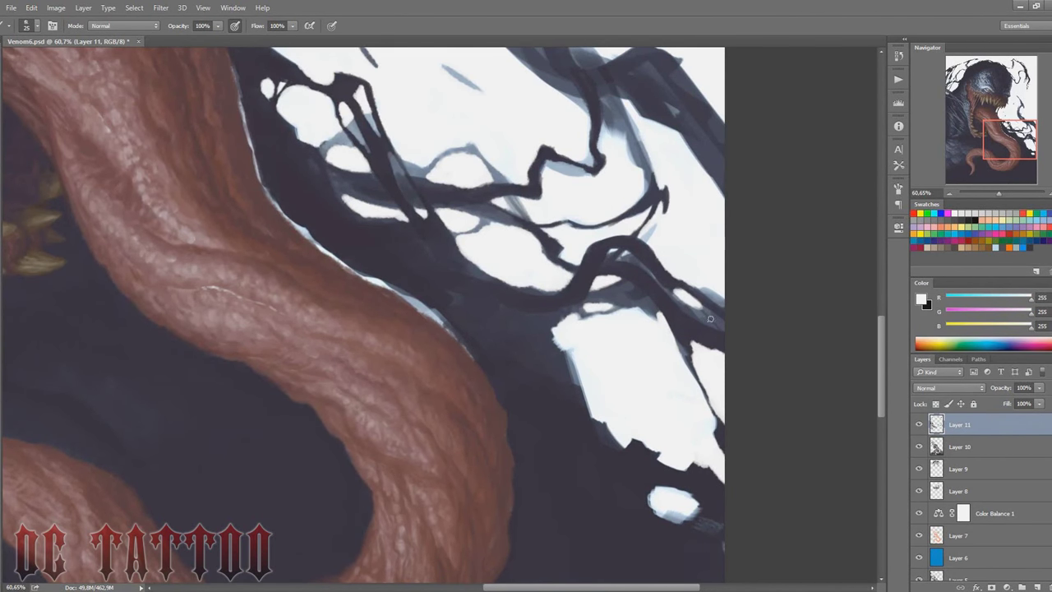
pyautogui.moveTo(707, 290); pyautogui.dragTo(719, 309)
pyautogui.keyDown('alt'); pyautogui.click(562, 365); pyautogui.keyUp('alt')
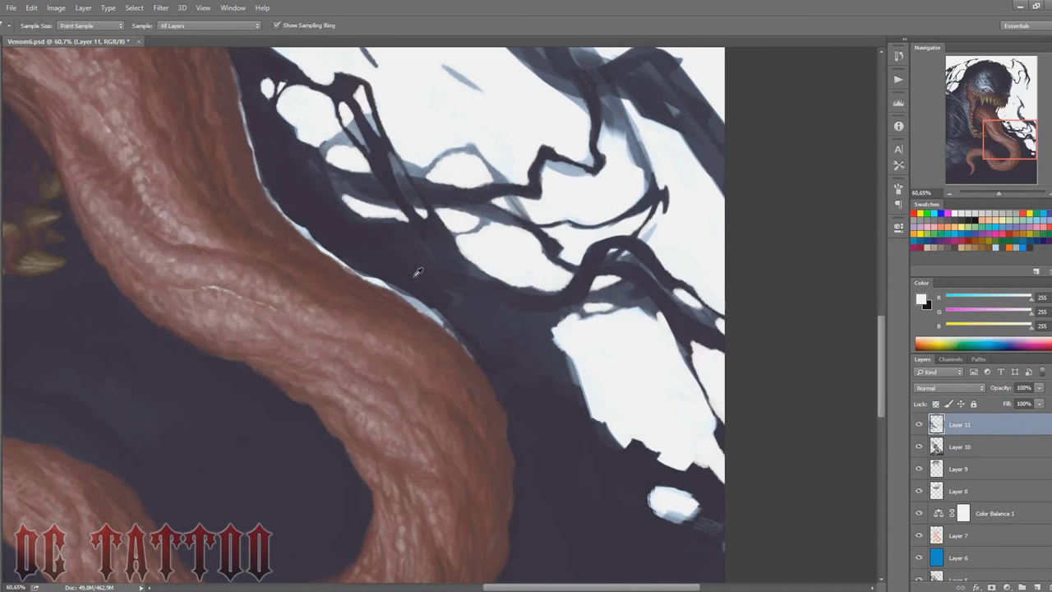
pyautogui.press(']')
pyautogui.press(']')
pyautogui.press(']')
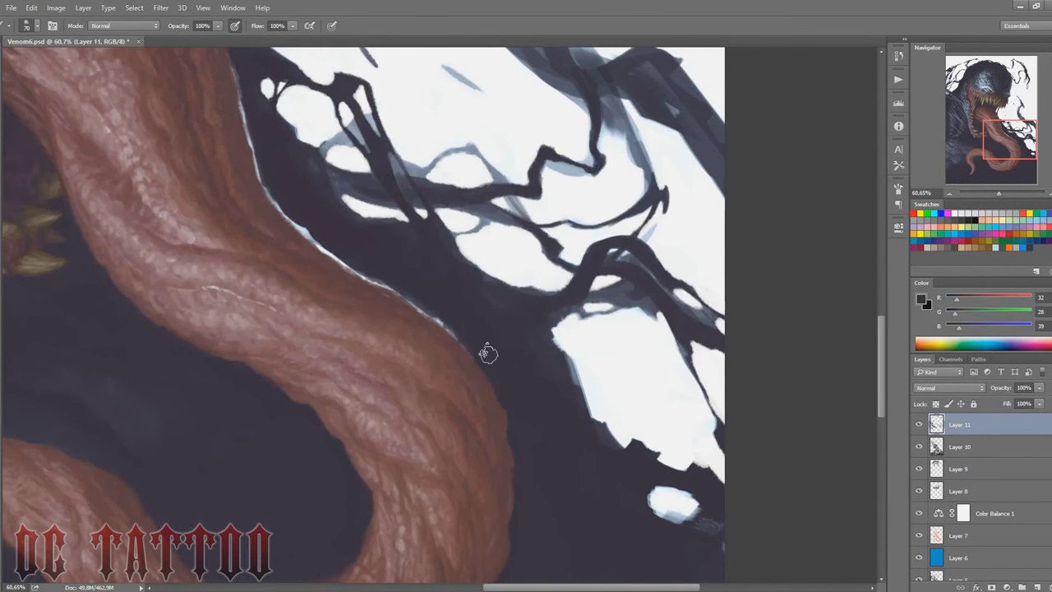
pyautogui.keyDown('alt'); pyautogui.click(666, 396); pyautogui.keyUp('alt')
pyautogui.moveTo(669, 503); pyautogui.dragTo(716, 520)
pyautogui.keyDown('alt'); pyautogui.click(704, 519); pyautogui.keyUp('alt')
# Step: Repaint and brighten the right edge of the dark band with white strokes
pyautogui.scroll(5, 874, 355)
pyautogui.press('x')
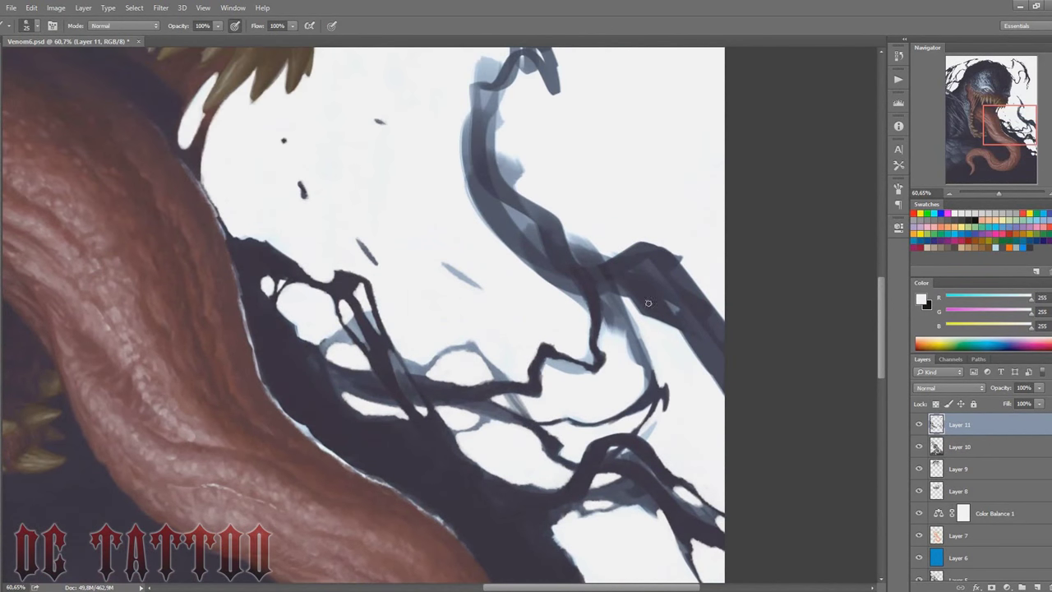
pyautogui.press('x')
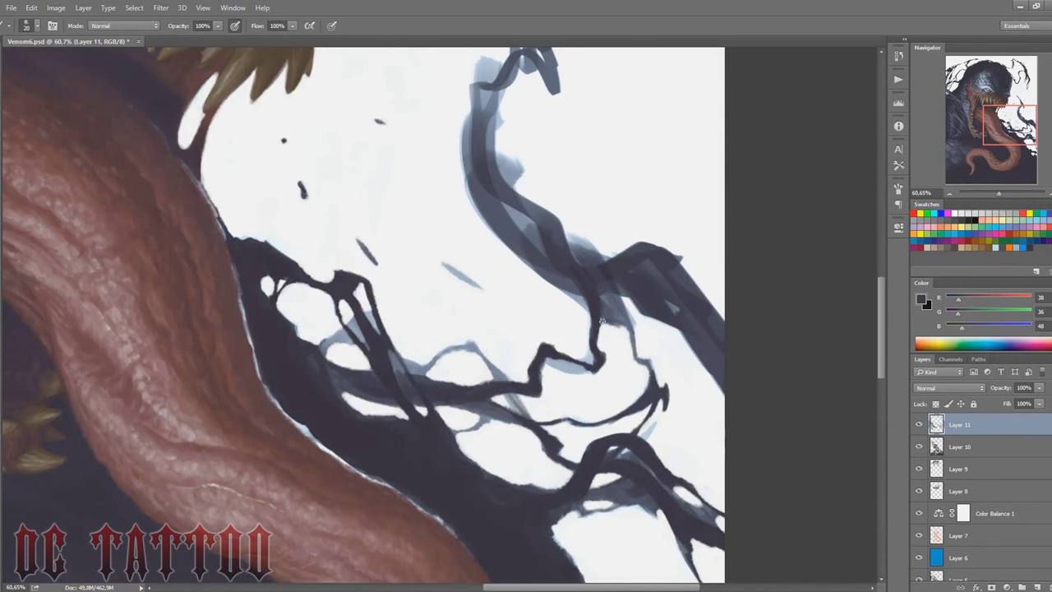
pyautogui.moveTo(629, 345)
pyautogui.mouseDown()
pyautogui.moveTo(608, 295)
pyautogui.moveTo(619, 283)
pyautogui.moveTo(699, 304)
pyautogui.mouseUp()
pyautogui.keyDown('alt'); pyautogui.click(637, 310); pyautogui.keyUp('alt')
pyautogui.keyDown('alt'); pyautogui.click(600, 272); pyautogui.keyUp('alt')
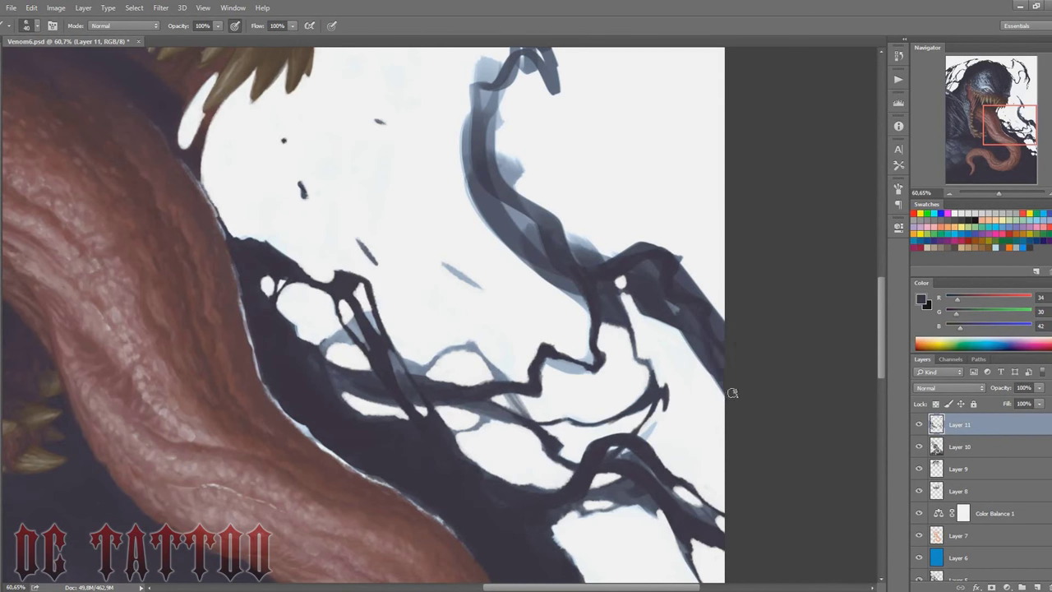
pyautogui.press(']')
pyautogui.press(']')
pyautogui.press('x')
pyautogui.moveTo(682, 279); pyautogui.dragTo(722, 337)
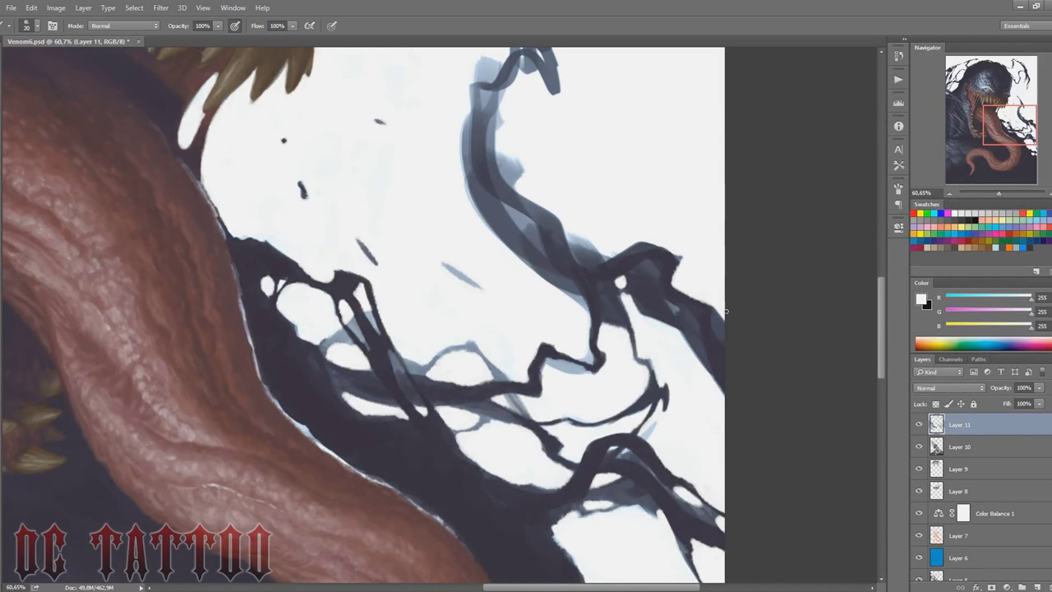
pyautogui.press('[')
pyautogui.press('[')
pyautogui.press('[')
pyautogui.moveTo(686, 304); pyautogui.dragTo(693, 316)
# Step: Run solid dark strokes up the curving tendril to its top, then lighten its inner edge
pyautogui.keyDown('alt'); pyautogui.click(627, 256); pyautogui.keyUp('alt')
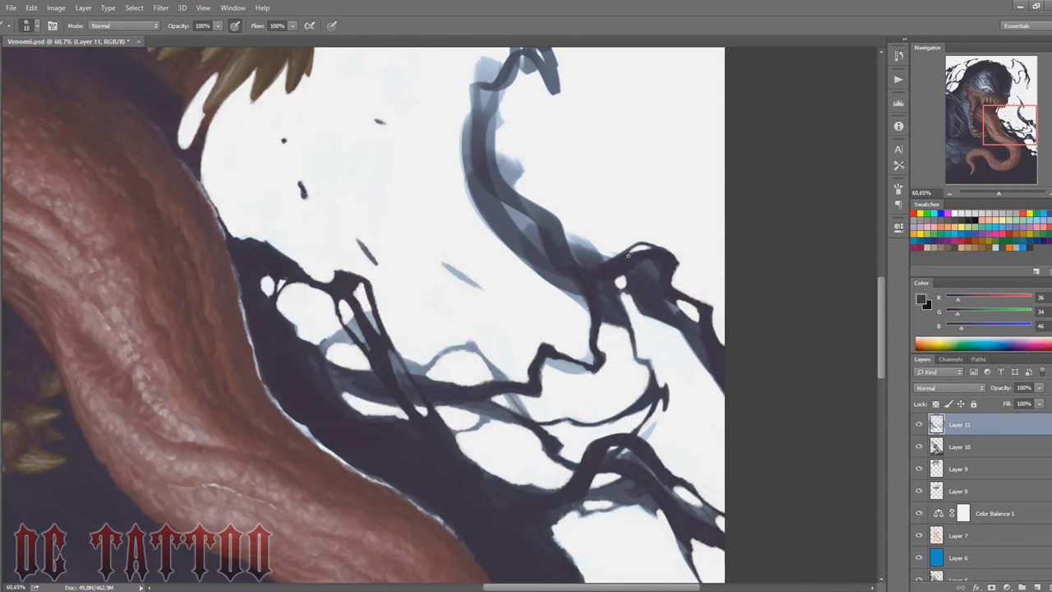
pyautogui.keyDown('alt'); pyautogui.click(574, 215); pyautogui.keyUp('alt')
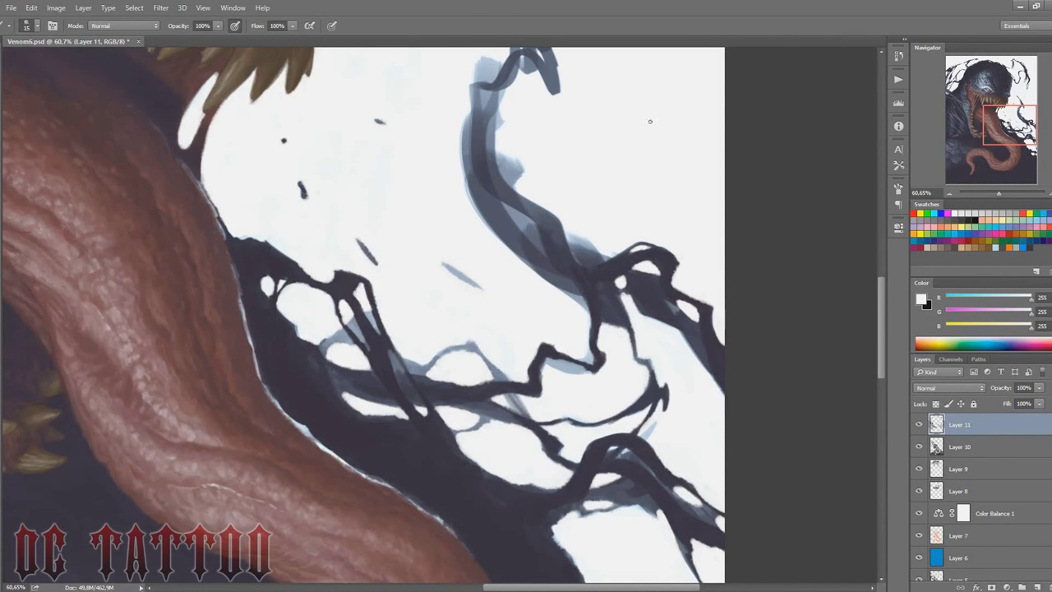
pyautogui.keyDown('alt'); pyautogui.click(659, 286); pyautogui.keyUp('alt')
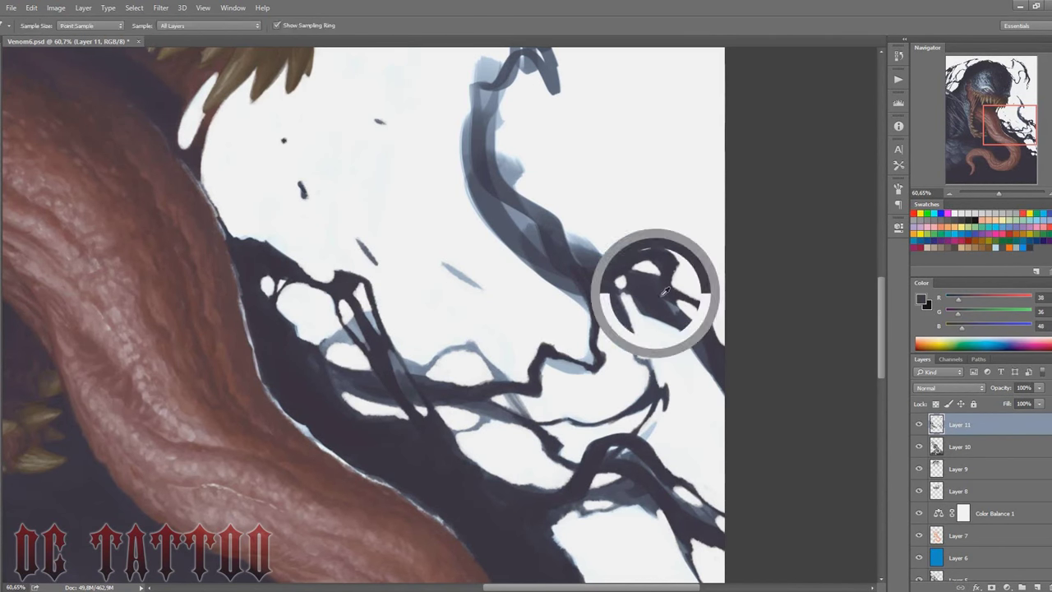
pyautogui.keyDown('alt'); pyautogui.click(598, 244); pyautogui.keyUp('alt')
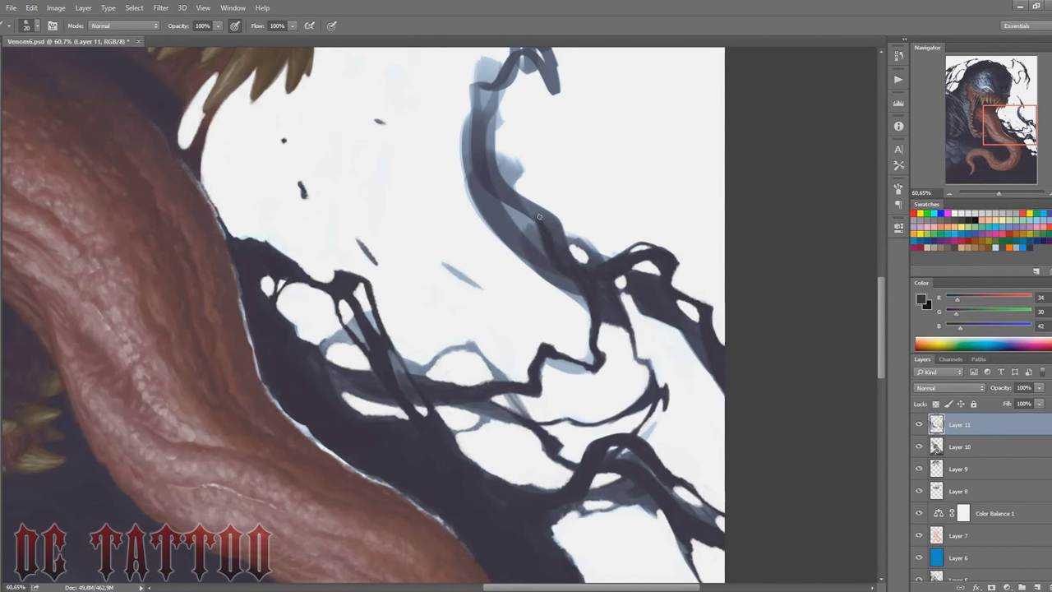
pyautogui.moveTo(539, 217); pyautogui.dragTo(509, 187)
pyautogui.moveTo(558, 242)
pyautogui.mouseDown()
pyautogui.moveTo(472, 136)
pyautogui.moveTo(470, 82)
pyautogui.mouseUp()
pyautogui.moveTo(487, 164)
pyautogui.mouseDown()
pyautogui.moveTo(498, 76)
pyautogui.moveTo(475, 106)
pyautogui.mouseUp()
pyautogui.moveTo(538, 250); pyautogui.dragTo(492, 108)
pyautogui.keyDown('alt'); pyautogui.click(495, 145); pyautogui.keyUp('alt')
pyautogui.moveTo(491, 156); pyautogui.dragTo(499, 165)
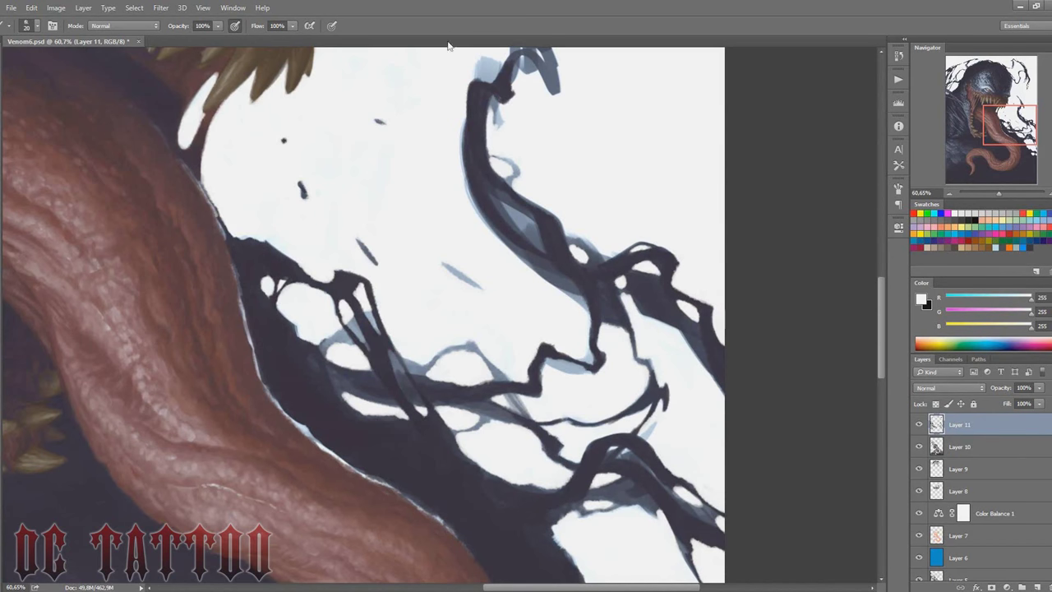
# Step: Add dark strokes to the lower strands using a sampled dark blue-grey
pyautogui.scroll(5, 856, 275)
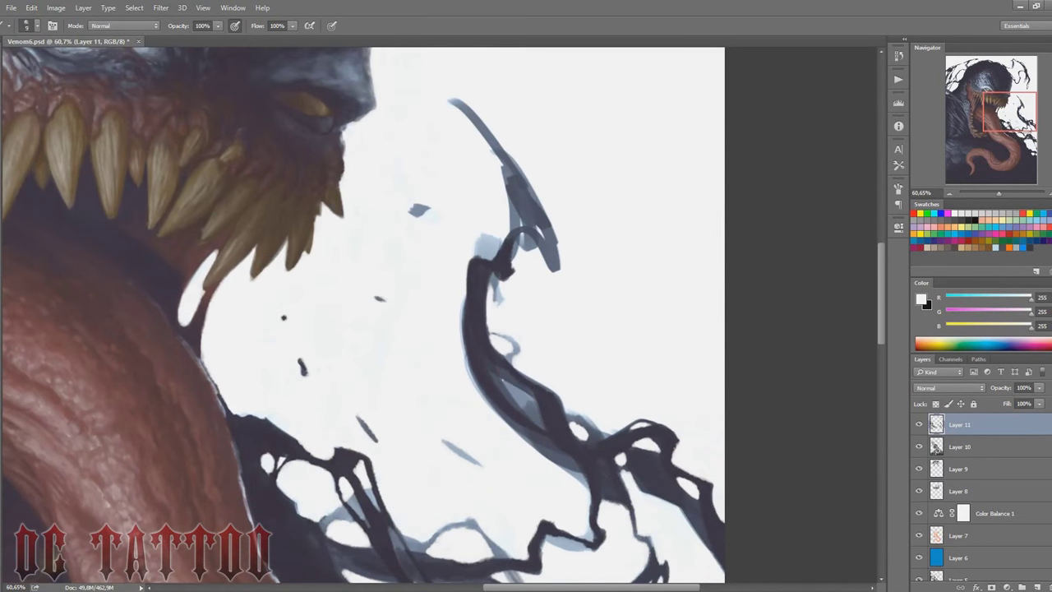
pyautogui.keyDown('alt'); pyautogui.click(493, 359); pyautogui.keyUp('alt')
pyautogui.keyDown('alt'); pyautogui.click(519, 402); pyautogui.keyUp('alt')
pyautogui.keyDown('alt'); pyautogui.click(502, 401); pyautogui.keyUp('alt')
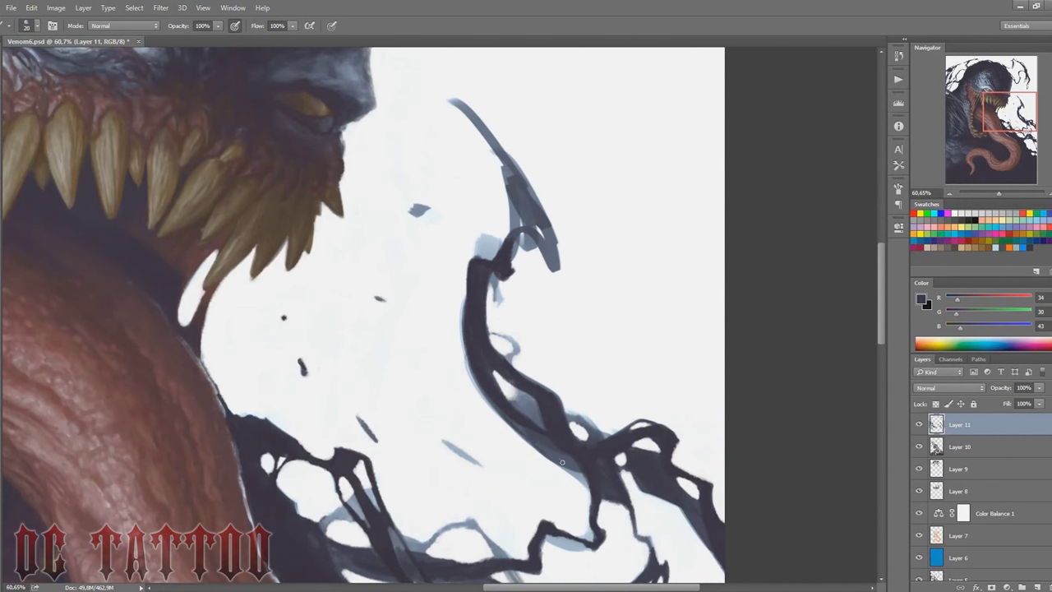
pyautogui.moveTo(514, 417); pyautogui.dragTo(575, 467)
pyautogui.moveTo(493, 407); pyautogui.dragTo(468, 353)
# Step: Outline the hooked strand's blade shape in dark and touch up its tip with white
pyautogui.keyDown('alt'); pyautogui.click(489, 251); pyautogui.keyUp('alt')
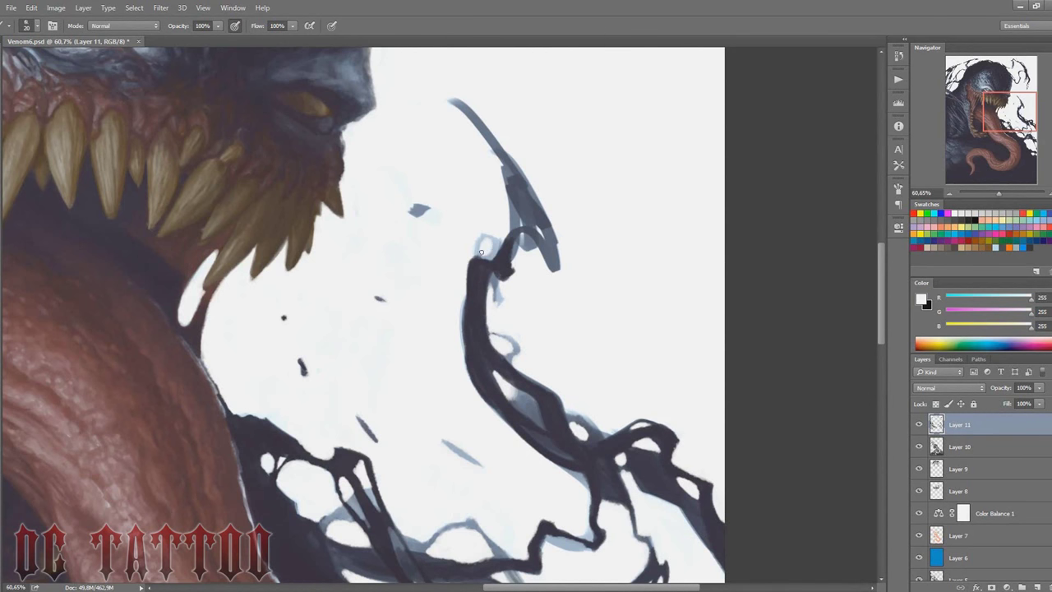
pyautogui.keyDown('alt'); pyautogui.click(489, 251); pyautogui.keyUp('alt')
pyautogui.moveTo(498, 245)
pyautogui.mouseDown()
pyautogui.moveTo(472, 270)
pyautogui.moveTo(507, 205)
pyautogui.moveTo(503, 160)
pyautogui.mouseUp()
pyautogui.moveTo(526, 201); pyautogui.dragTo(513, 236)
pyautogui.moveTo(518, 181); pyautogui.dragTo(557, 264)
pyautogui.moveTo(534, 231)
pyautogui.mouseDown()
pyautogui.moveTo(504, 161)
pyautogui.moveTo(519, 177)
pyautogui.moveTo(517, 259)
pyautogui.moveTo(499, 285)
pyautogui.moveTo(510, 249)
pyautogui.mouseUp()
pyautogui.keyDown('alt'); pyautogui.click(576, 246); pyautogui.keyUp('alt')
pyautogui.moveTo(517, 228)
pyautogui.mouseDown()
pyautogui.moveTo(550, 271)
pyautogui.moveTo(534, 233)
pyautogui.mouseUp()
pyautogui.press('[')
pyautogui.keyDown('alt'); pyautogui.click(535, 246); pyautogui.keyUp('alt')
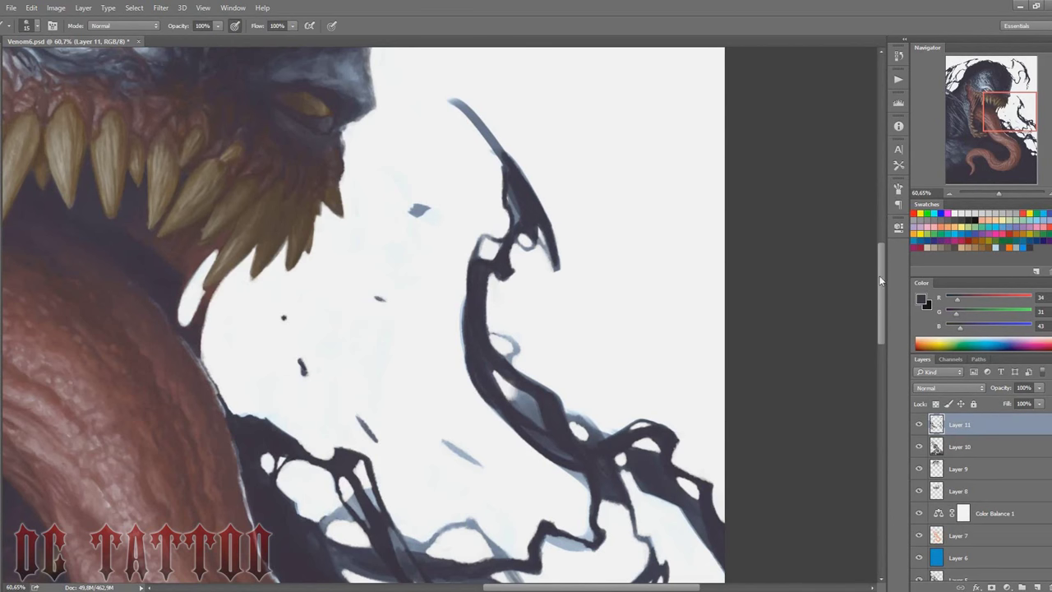
# Step: Extend the blade stroke into a crisp tip, trimming its left edge and the small blue blob
pyautogui.scroll(3, 525, 218)
pyautogui.moveTo(506, 275)
pyautogui.mouseDown()
pyautogui.moveTo(473, 221)
pyautogui.moveTo(541, 286)
pyautogui.mouseUp()
pyautogui.keyDown('alt'); pyautogui.click(423, 188); pyautogui.keyUp('alt')
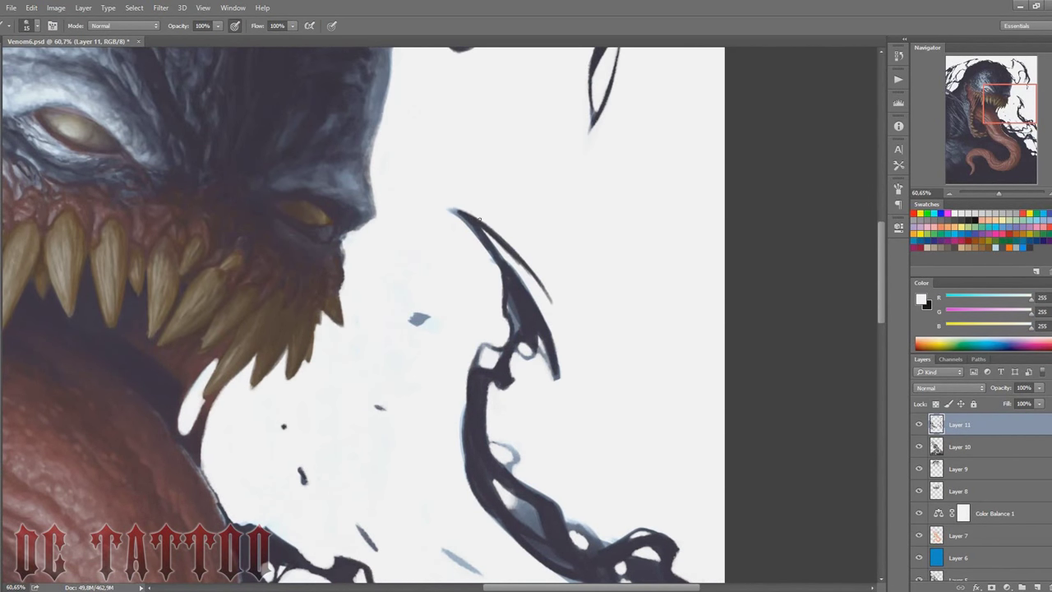
pyautogui.moveTo(450, 210); pyautogui.dragTo(551, 302)
pyautogui.press(']')
pyautogui.moveTo(413, 322); pyautogui.dragTo(433, 317)
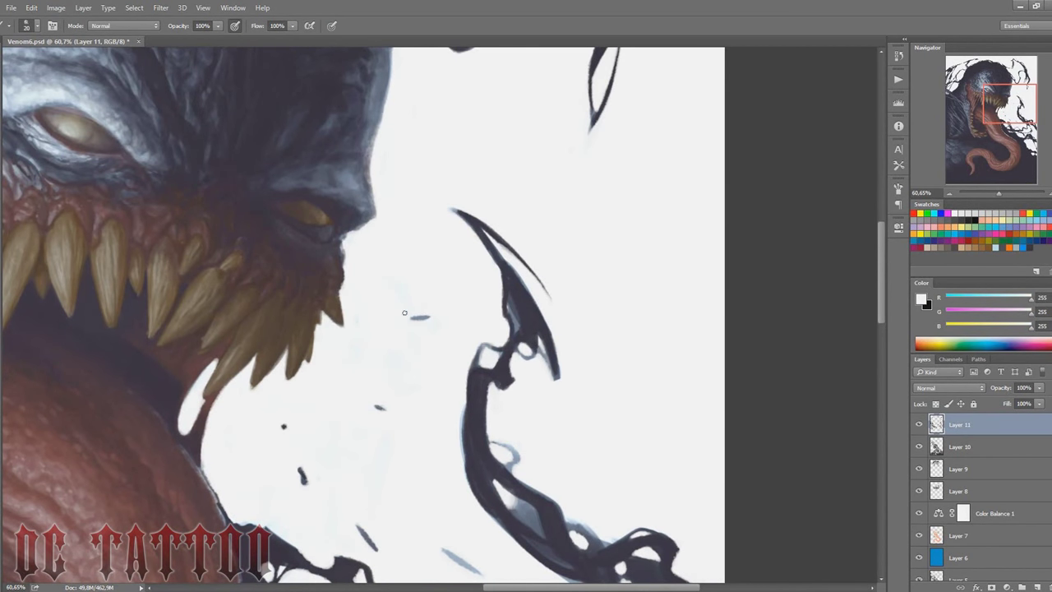
pyautogui.moveTo(452, 211); pyautogui.dragTo(507, 307)
pyautogui.keyDown('alt'); pyautogui.click(515, 305); pyautogui.keyUp('alt')
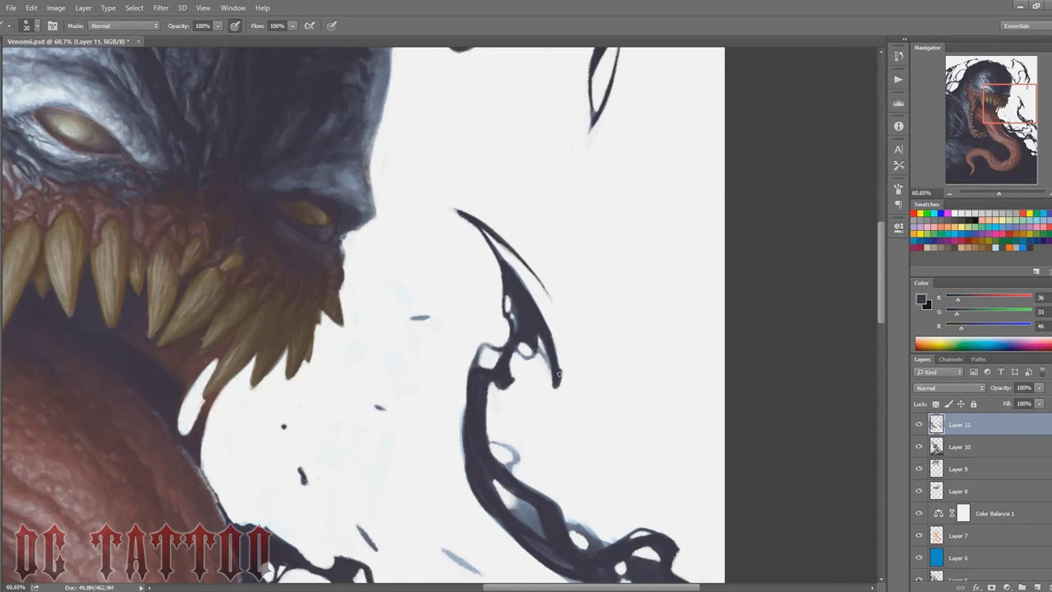
pyautogui.keyDown('alt'); pyautogui.click(554, 205); pyautogui.keyUp('alt')
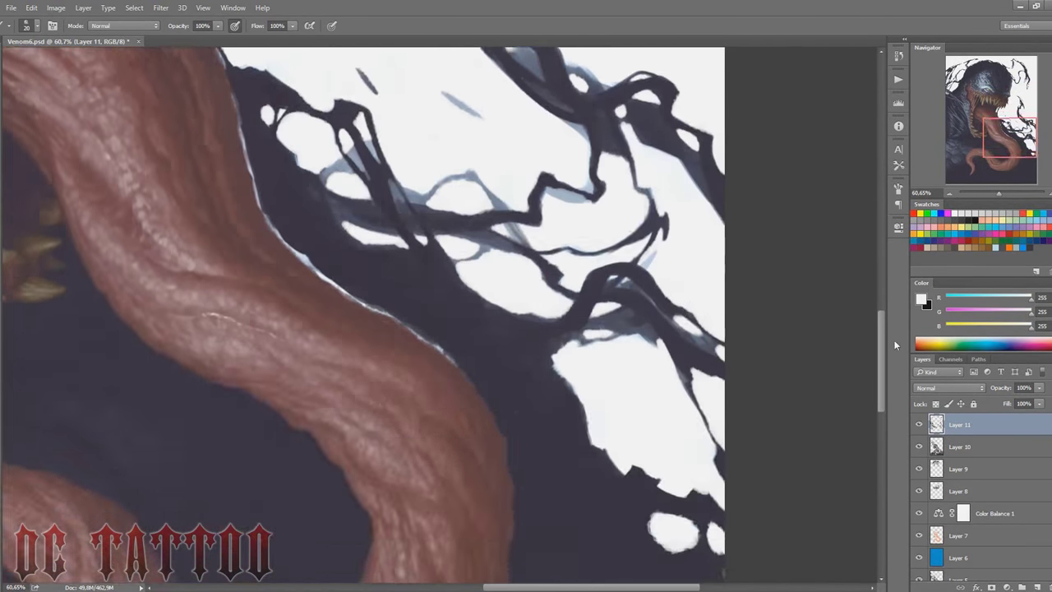
# Step: Save Venom6.psd, zoom out to compare, and add new empty Layer 12
pyautogui.moveTo(881, 256); pyautogui.dragTo(883, 161)
pyautogui.scroll(-5, 882, 161)
pyautogui.hotkey('ctrl', 's')
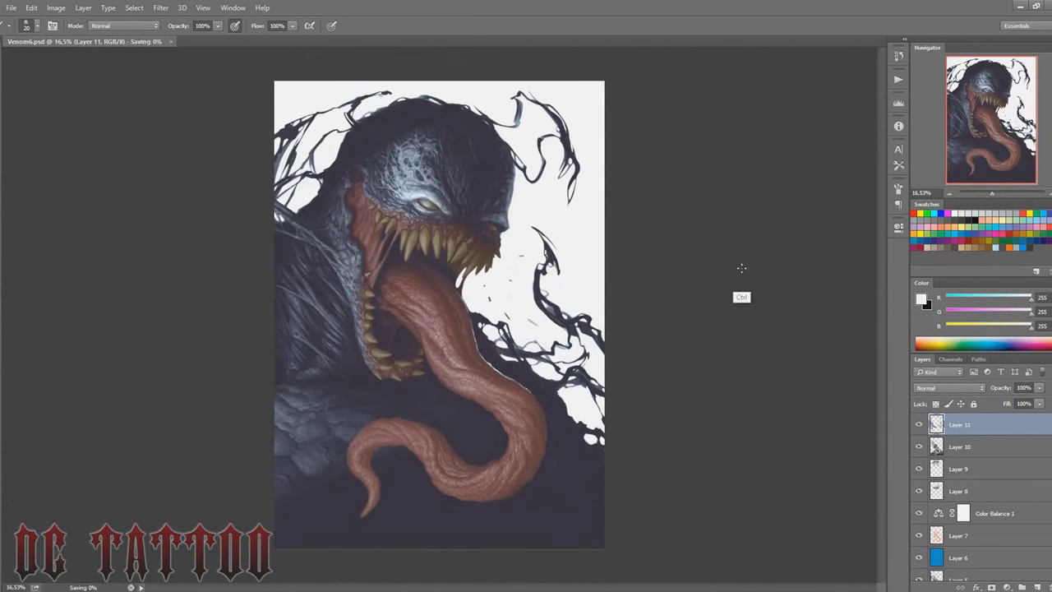
pyautogui.click(918, 424)
pyautogui.click(918, 424)
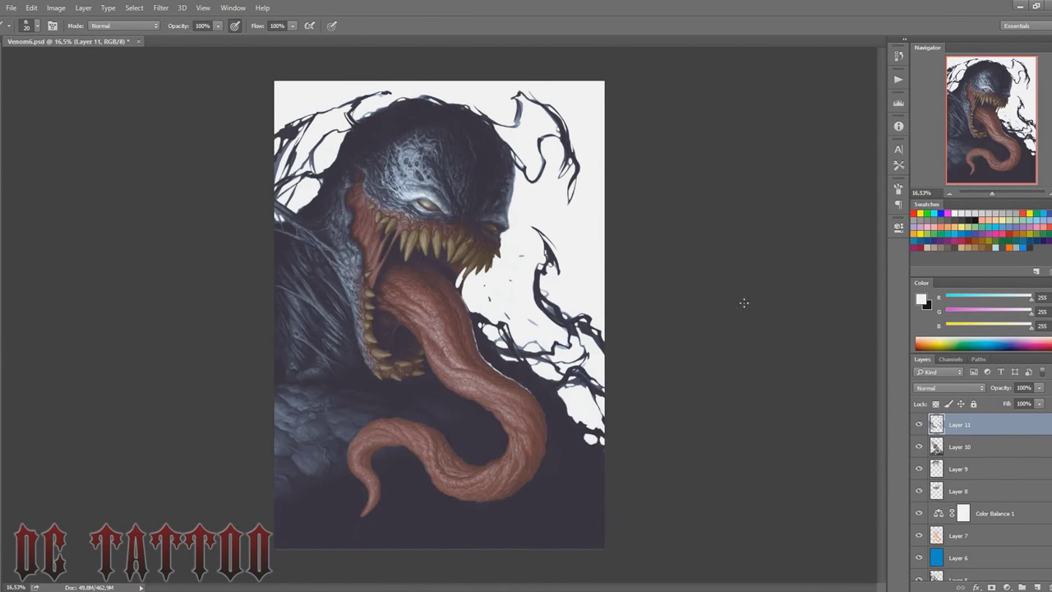
pyautogui.hotkey('ctrl', 'shift', 'n')
pyautogui.press('Return')
# Step: Choose a large soft brush and set the new layer to Lighten blending
pyautogui.rightClick(761, 345)
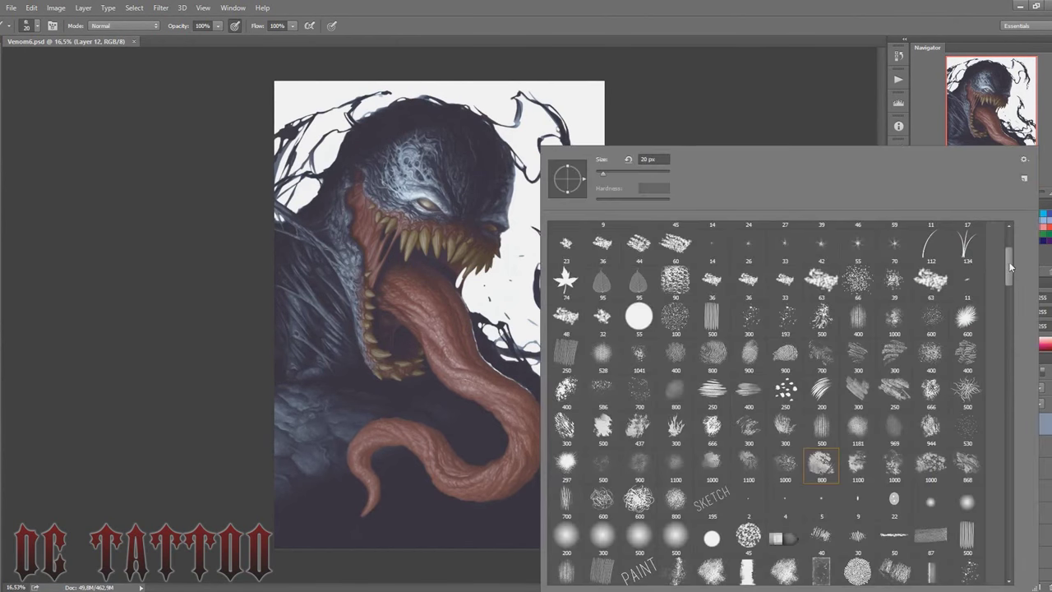
pyautogui.doubleClick(706, 253)
pyautogui.press(']')
pyautogui.press(']')
pyautogui.press(']')
pyautogui.click(949, 387)
pyautogui.click(945, 515)
# Step: Sample peach from the tongue and brighten the tongue, jaw and head with soft strokes
pyautogui.keyDown('alt'); pyautogui.click(435, 278); pyautogui.keyUp('alt')
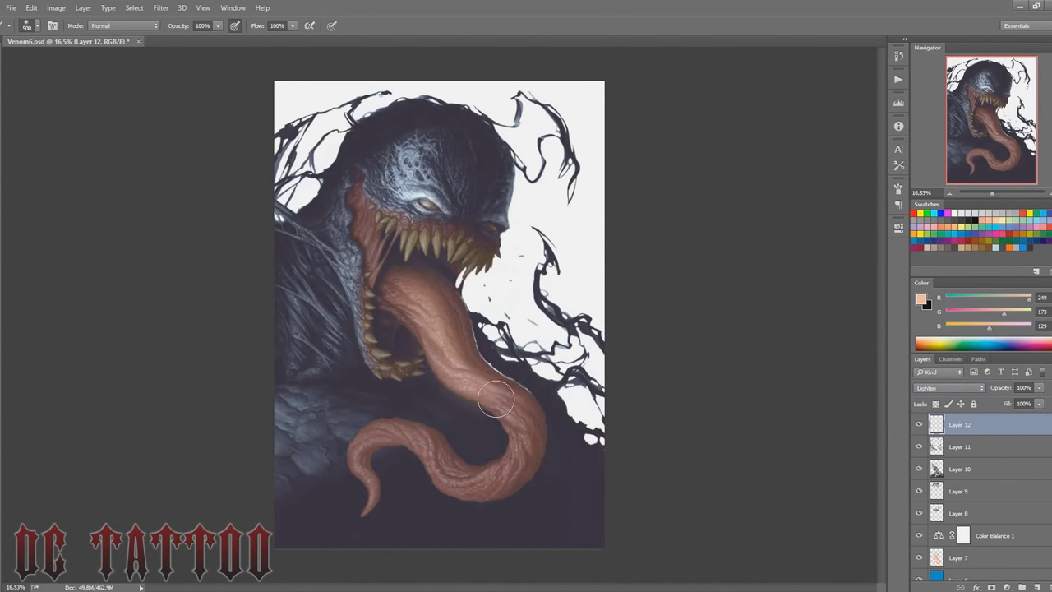
pyautogui.moveTo(460, 296)
pyautogui.mouseDown()
pyautogui.moveTo(423, 446)
pyautogui.moveTo(502, 456)
pyautogui.mouseUp()
pyautogui.press(']')
pyautogui.press(']')
pyautogui.press(']')
pyautogui.moveTo(387, 345); pyautogui.dragTo(362, 239)
pyautogui.moveTo(386, 156); pyautogui.dragTo(436, 213)
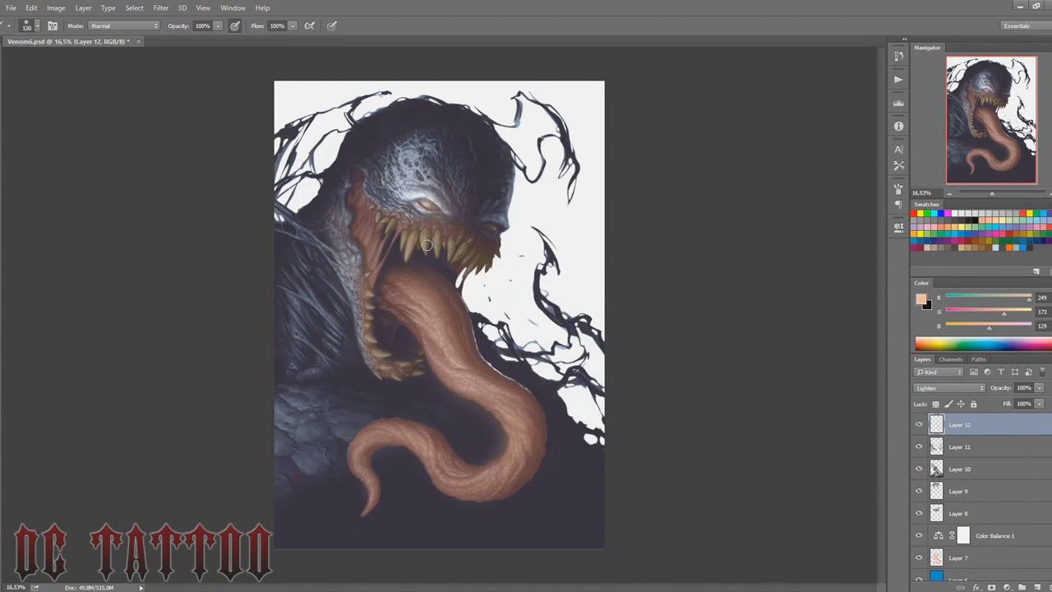
pyautogui.moveTo(411, 173); pyautogui.dragTo(378, 189)
# Step: Switch the glow layer to Overlay blending and undo a trial brightening of the eye
pyautogui.click(949, 387)
pyautogui.click(945, 502)
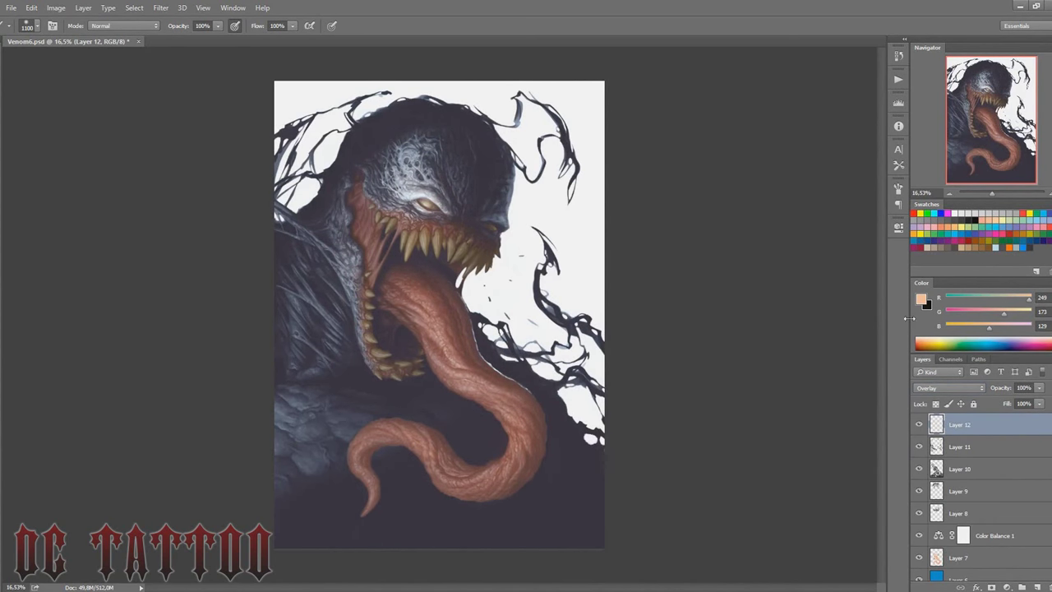
pyautogui.press('[')
pyautogui.press('[')
pyautogui.press('[')
pyautogui.moveTo(421, 202); pyautogui.dragTo(432, 205)
pyautogui.hotkey('ctrl', 'z')
# Step: Add a new Overlay layer and brighten the lower teeth along the jaw with beige
pyautogui.click(1022, 587)
pyautogui.click(949, 387)
pyautogui.click(945, 503)
pyautogui.keyDown('alt'); pyautogui.click(408, 241); pyautogui.keyUp('alt')
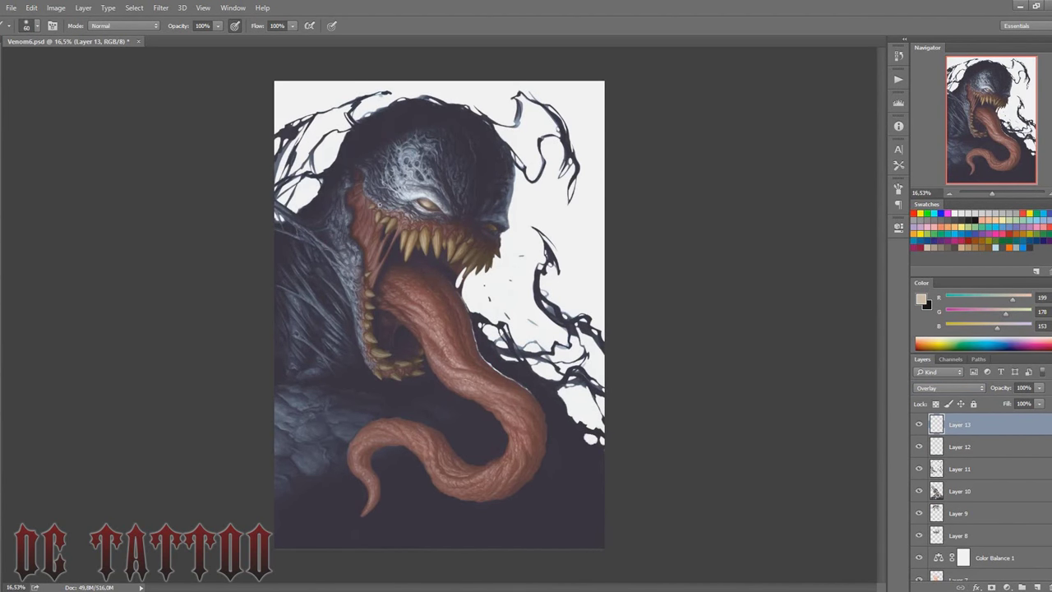
pyautogui.moveTo(992, 194); pyautogui.dragTo(997, 193)
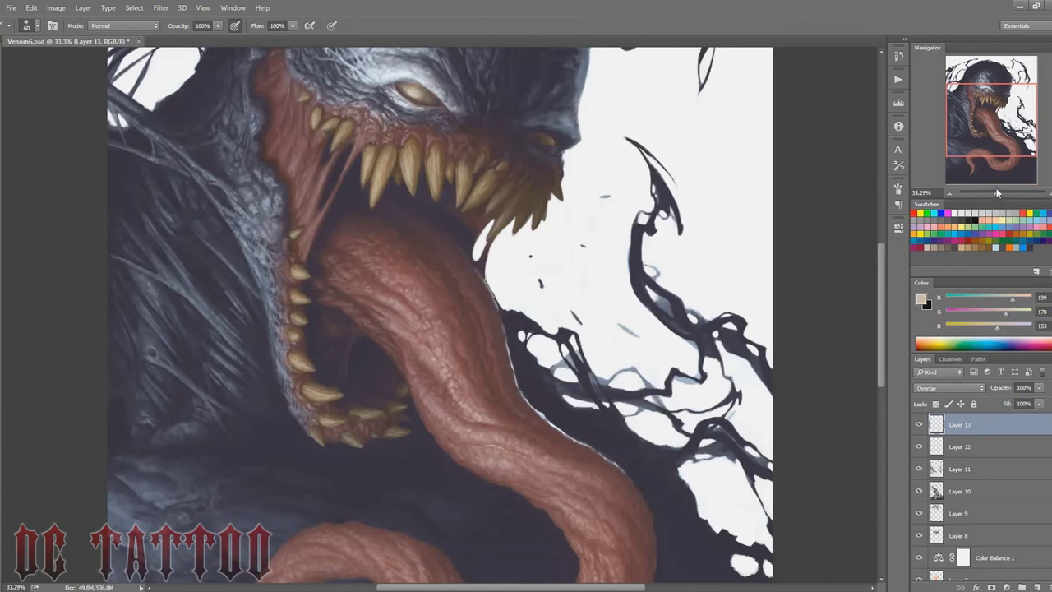
pyautogui.moveTo(329, 422)
pyautogui.mouseDown()
pyautogui.moveTo(357, 440)
pyautogui.moveTo(406, 428)
pyautogui.mouseUp()
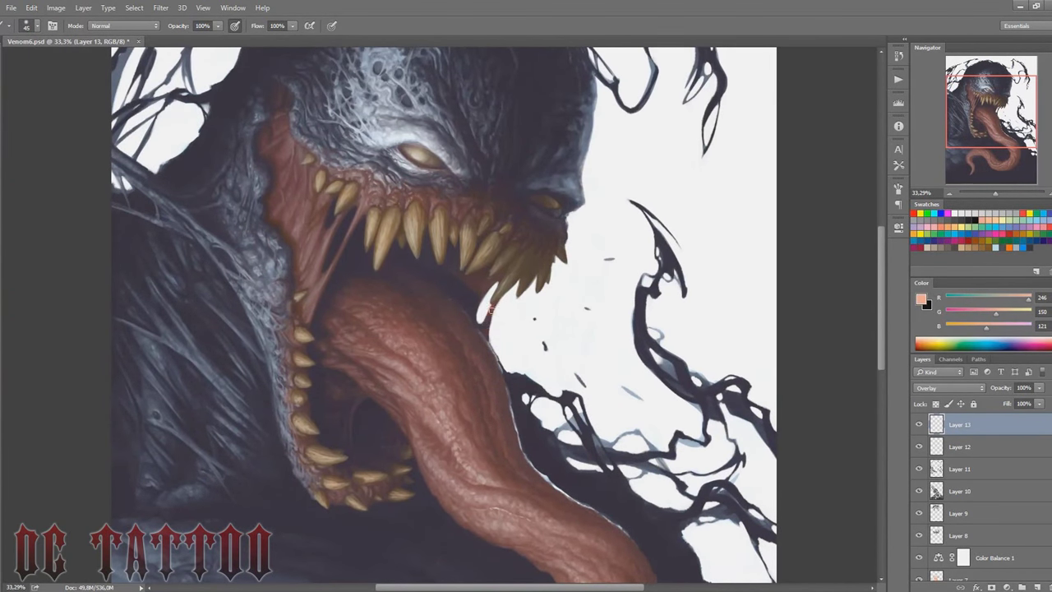
# Step: Paint a bright orange-red glow along the tooth edge above the tongue
pyautogui.moveTo(479, 317); pyautogui.dragTo(489, 286)
pyautogui.press('[')
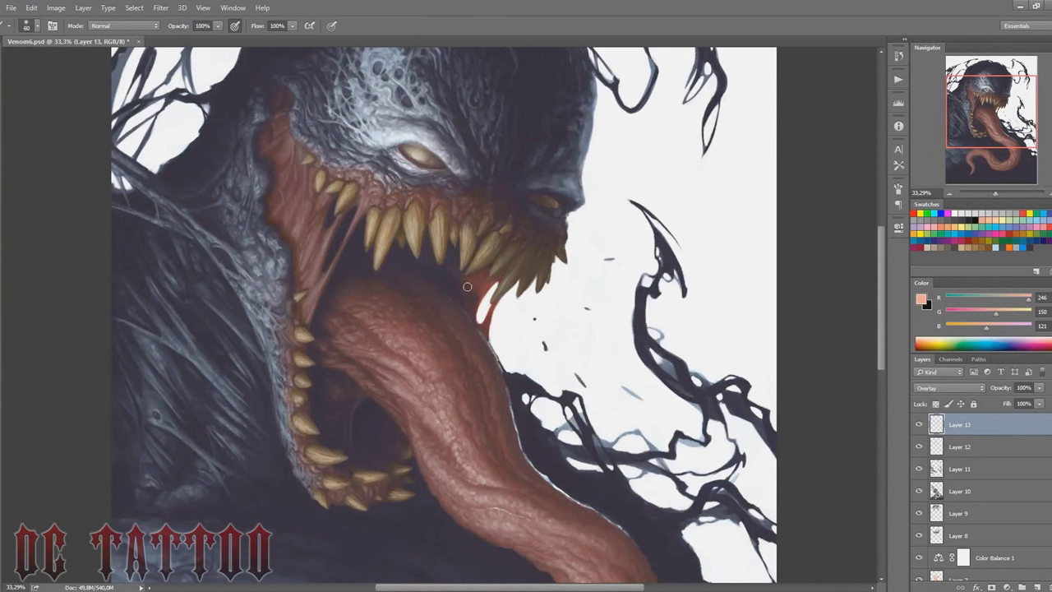
pyautogui.press('[')
pyautogui.press('e')
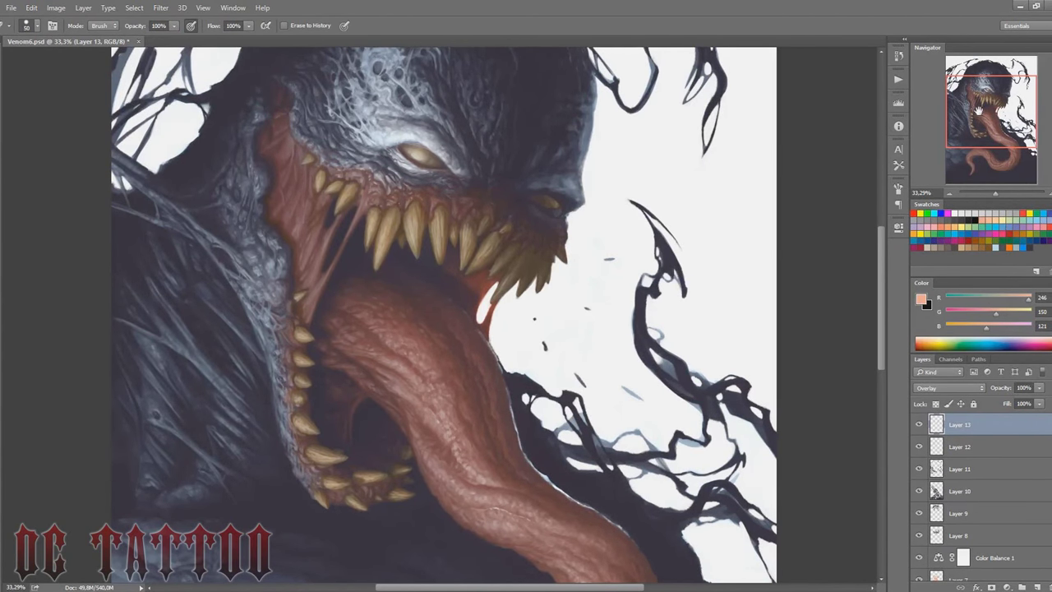
pyautogui.moveTo(978, 111); pyautogui.dragTo(972, 99)
# Step: Add a new layer with a vein texture brush and fit the artwork in view
pyautogui.hotkey('ctrl', 'shift', 'n')
pyautogui.press('Return')
pyautogui.press('b')
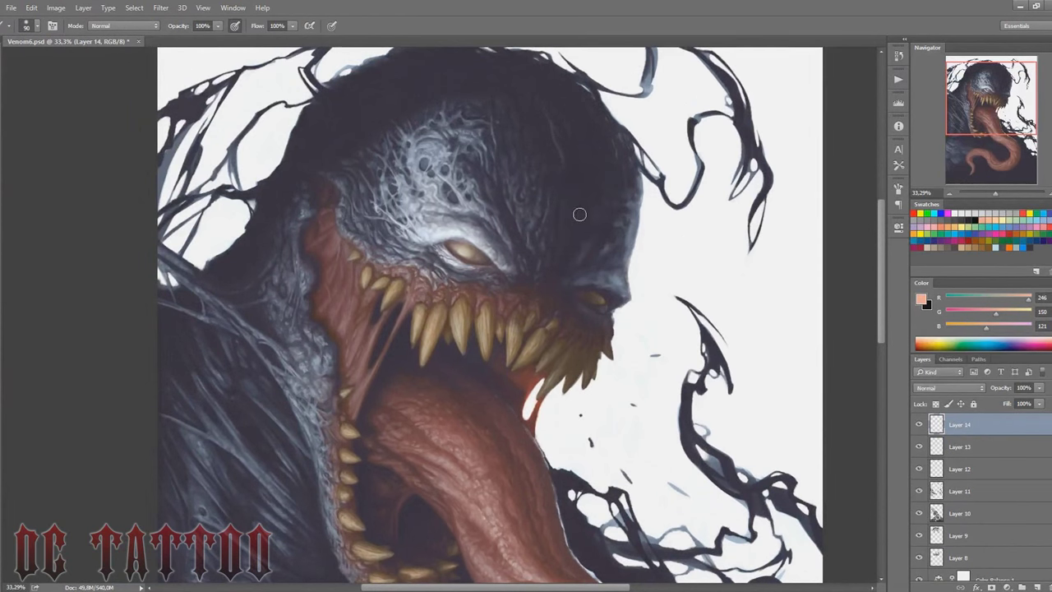
pyautogui.rightClick(575, 211)
pyautogui.scroll(-5, 831, 343)
pyautogui.doubleClick(819, 356)
pyautogui.press('F5')
pyautogui.hotkey('ctrl', '0')
pyautogui.press('F5')
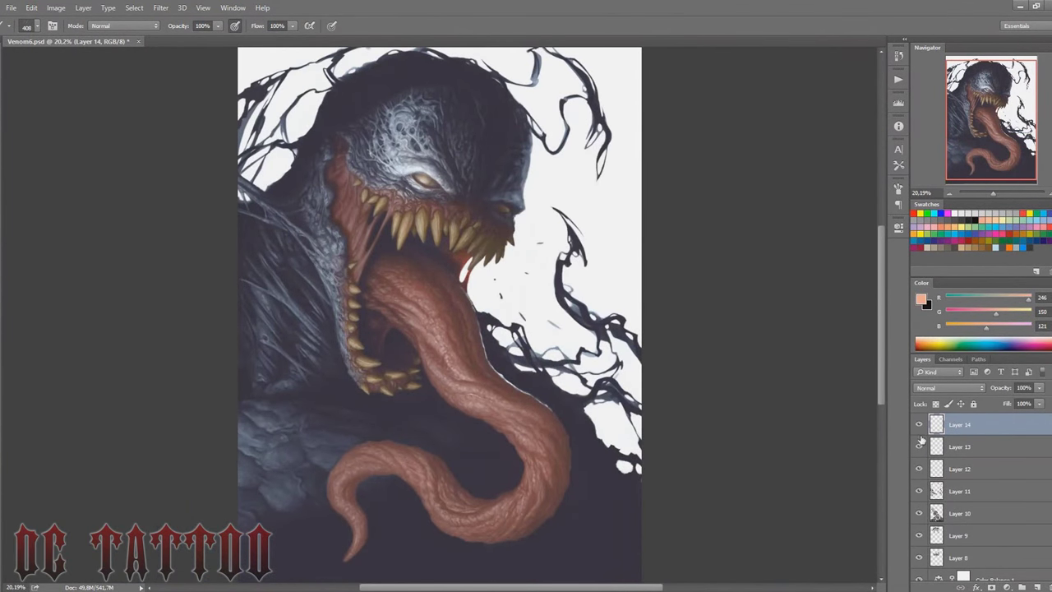
# Step: Paint dark red veins across the artwork and set the layer to Multiply
pyautogui.click(1018, 228)
pyautogui.moveTo(356, 148)
pyautogui.mouseDown()
pyautogui.moveTo(305, 532)
pyautogui.moveTo(238, 312)
pyautogui.mouseUp()
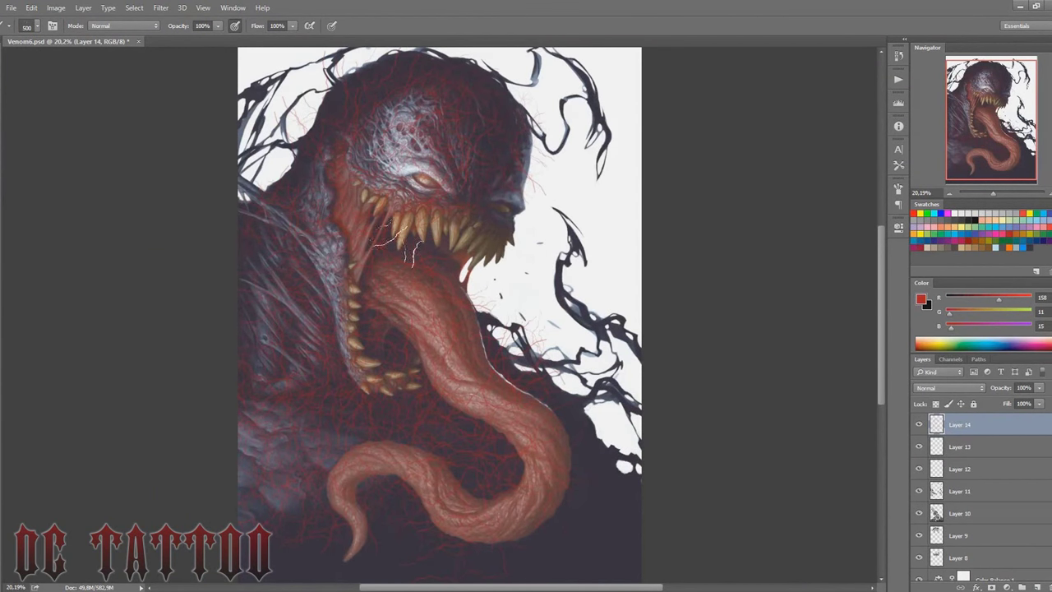
pyautogui.click(949, 387)
pyautogui.click(936, 435)
# Step: Erase the veins from the left side of the head and the neck
pyautogui.press('e')
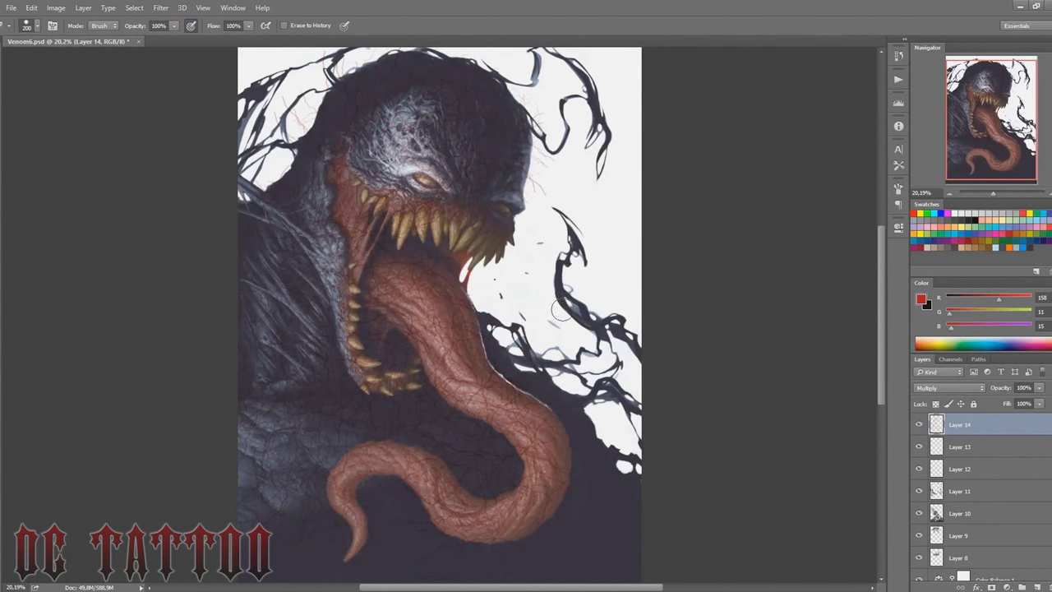
pyautogui.press('[')
pyautogui.press('[')
pyautogui.press('[')
pyautogui.press(']')
pyautogui.press(']')
pyautogui.press(']')
pyautogui.scroll(1, 830, 261)
pyautogui.scroll(1, 830, 261)
pyautogui.moveTo(317, 164); pyautogui.dragTo(287, 202)
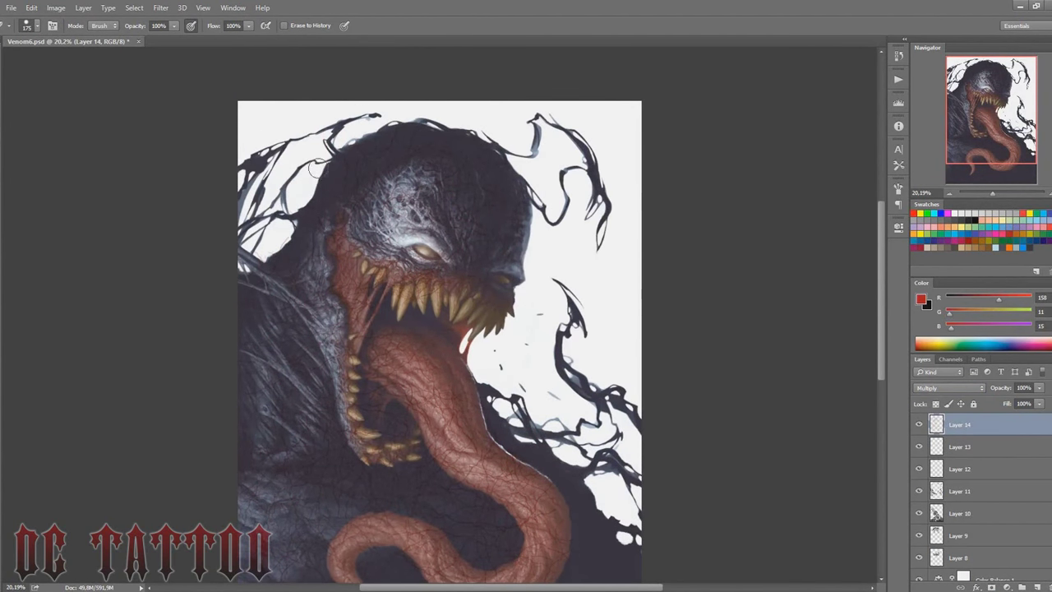
pyautogui.press('[')
pyautogui.press('[')
pyautogui.scroll(-2, 488, 425)
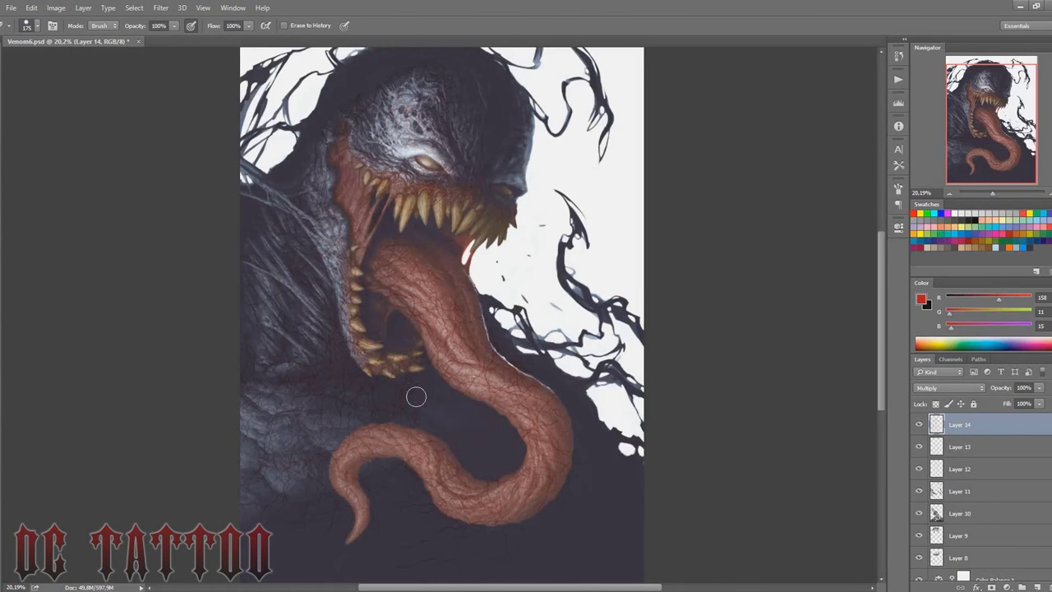
pyautogui.moveTo(279, 382); pyautogui.dragTo(301, 262)
pyautogui.press(']')
pyautogui.press(']')
pyautogui.scroll(1, 615, 395)
# Step: Apply a small-radius Gaussian Blur to the vein layer and lower it to 68% opacity
pyautogui.click(161, 8)
pyautogui.moveTo(188, 133)
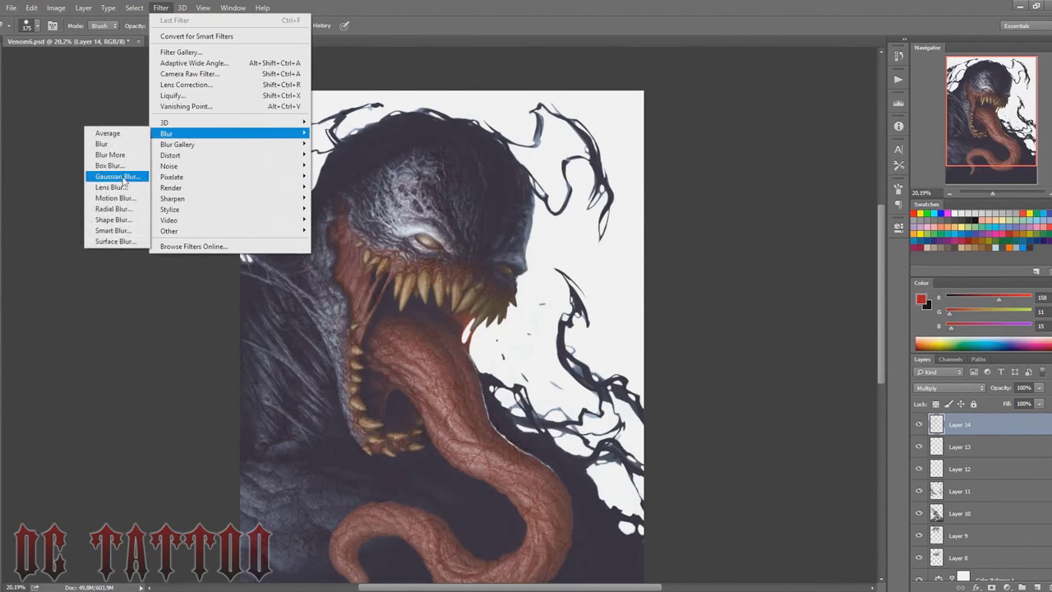
pyautogui.click(117, 179)
pyautogui.moveTo(460, 318); pyautogui.dragTo(475, 318)
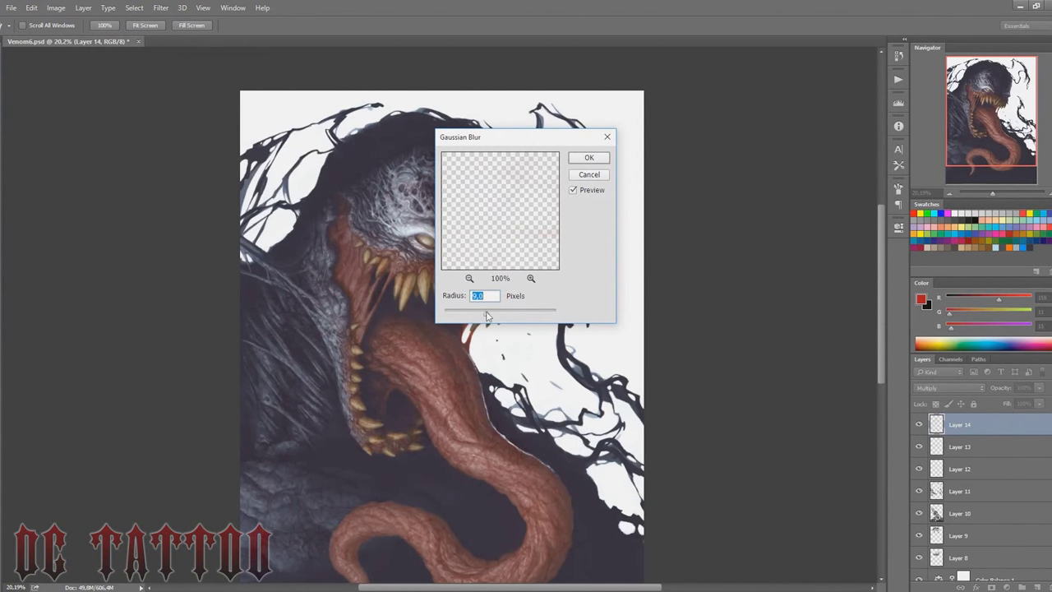
pyautogui.click(584, 160)
pyautogui.press('[')
pyautogui.press('[')
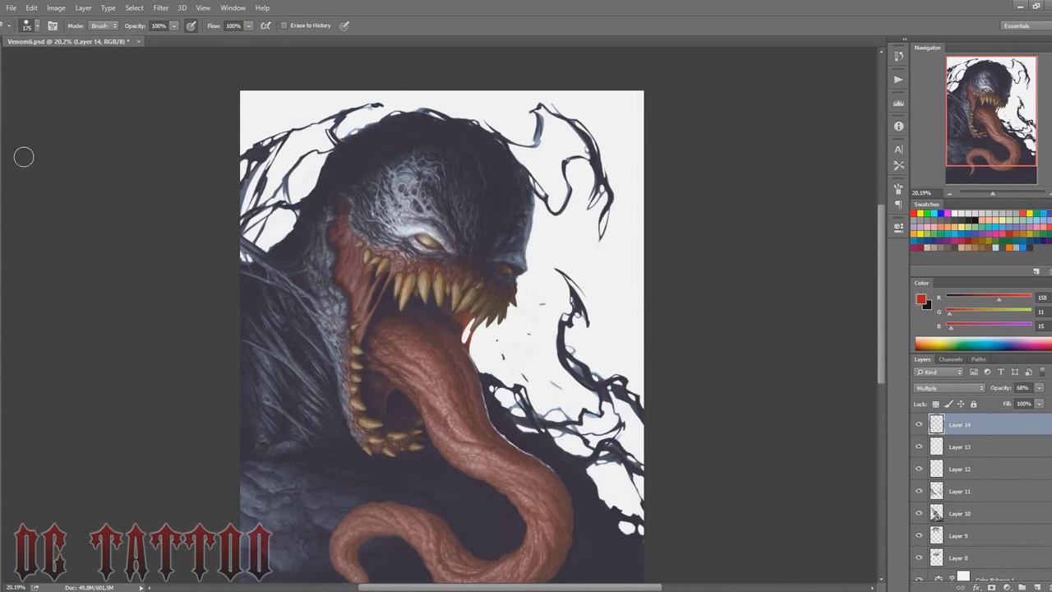
pyautogui.press('[')
pyautogui.press('[')
pyautogui.press('[')
pyautogui.press('[')
pyautogui.press('[')
pyautogui.hotkey('ctrl', 'shift', 'n')
# Step: Create a new layer and set up a brown speckle brush
pyautogui.press('Return')
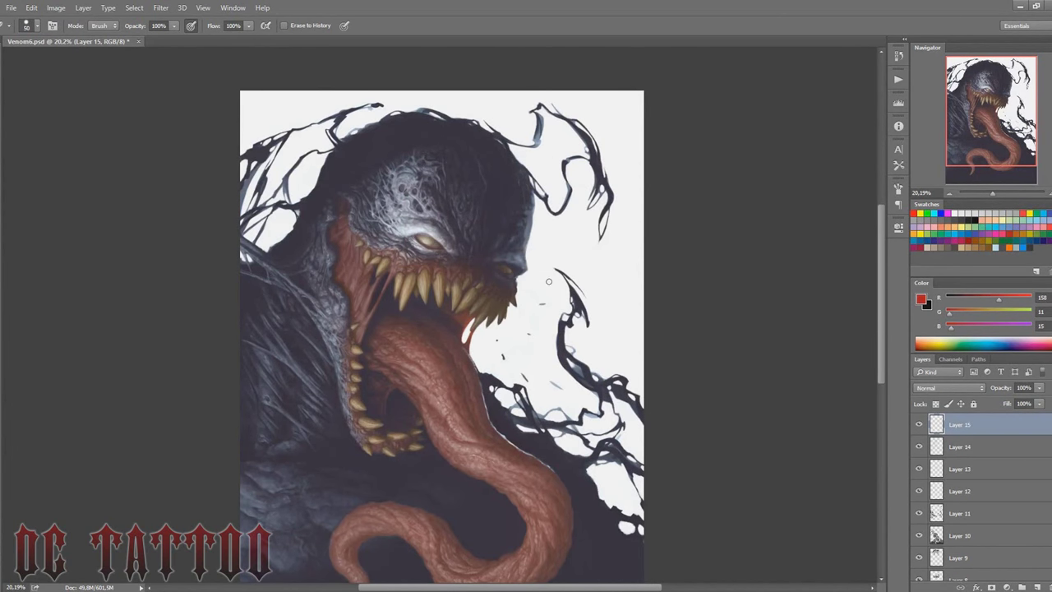
pyautogui.rightClick(549, 282)
pyautogui.press('Return')
pyautogui.click(955, 247)
pyautogui.rightClick(515, 146)
pyautogui.press('Return')
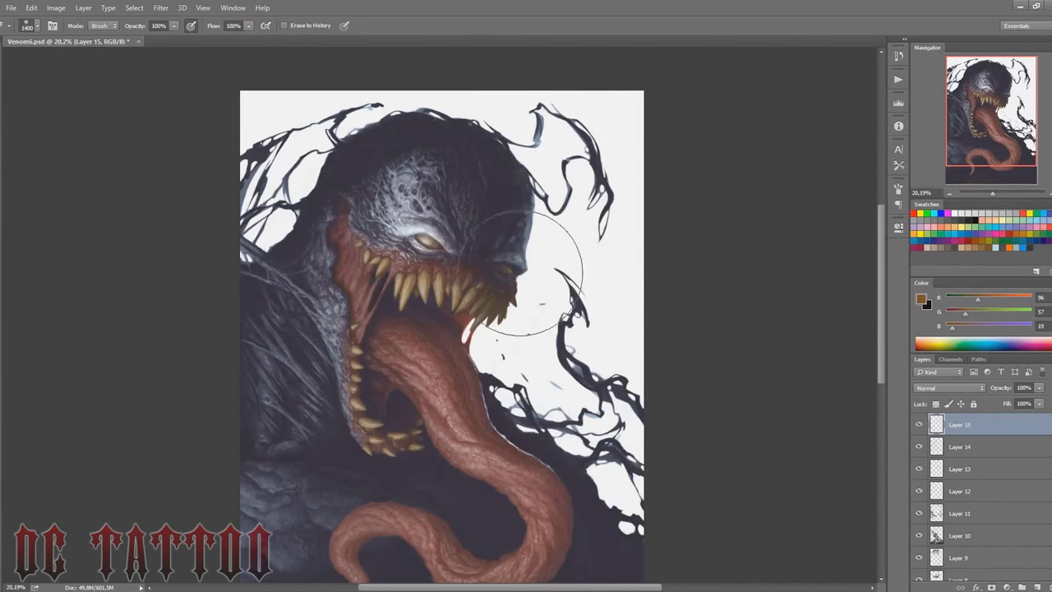
pyautogui.press('b')
pyautogui.rightClick(506, 146)
pyautogui.press('Return')
# Step: Dab brown speckles across the tongue and set the layer to Multiply
pyautogui.moveTo(435, 189); pyautogui.dragTo(420, 146)
pyautogui.press(']')
pyautogui.press(']')
pyautogui.press(']')
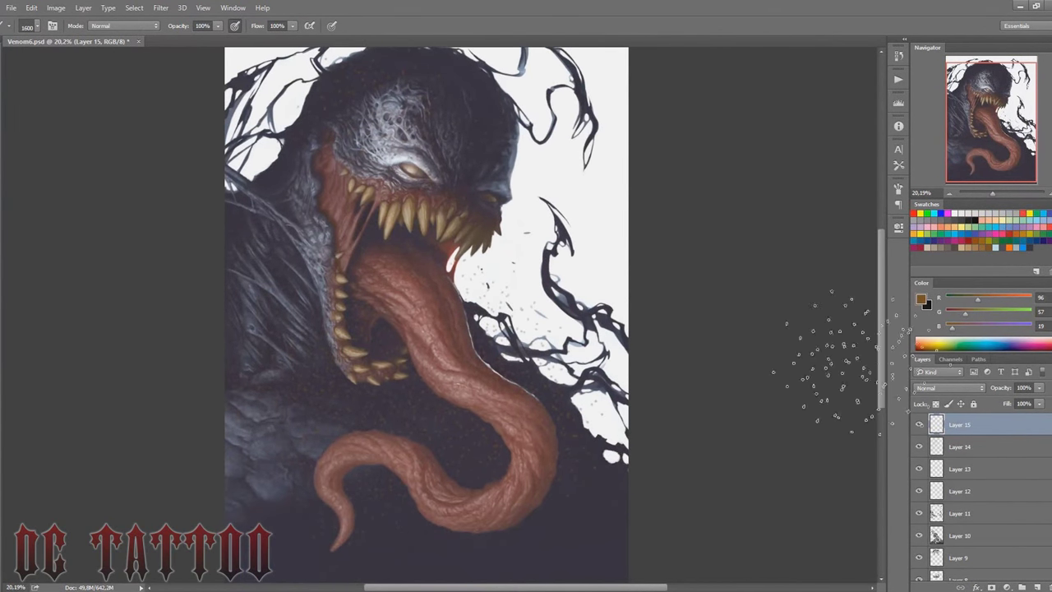
pyautogui.click(949, 387)
pyautogui.click(945, 421)
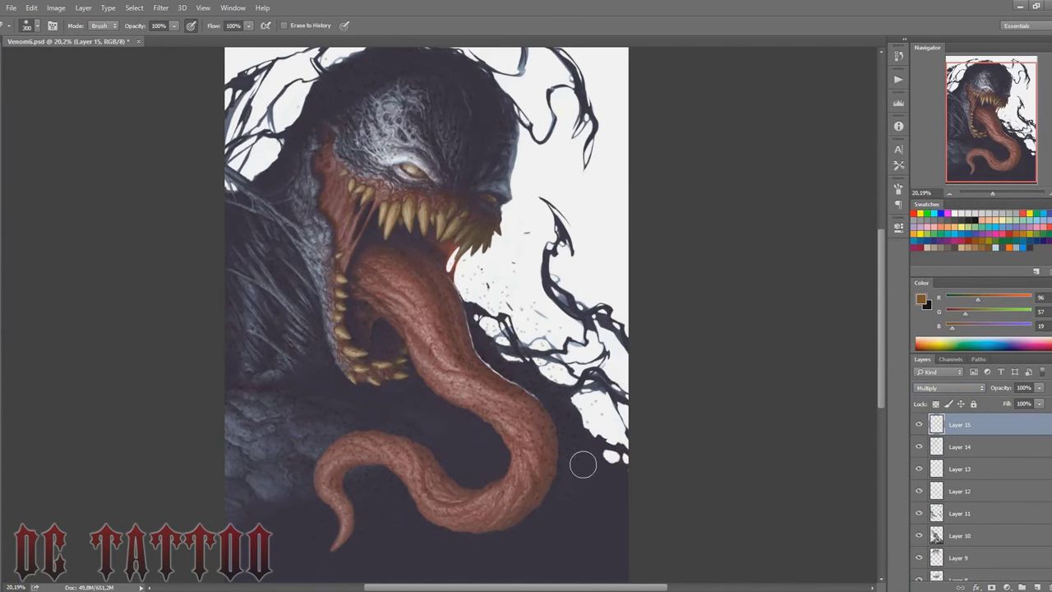
# Step: Erase the stray speckles to the right of the tongue
pyautogui.press('e')
pyautogui.moveTo(491, 328); pyautogui.dragTo(473, 297)
pyautogui.press('[')
pyautogui.press('[')
pyautogui.press('[')
pyautogui.press(']')
pyautogui.press(']')
pyautogui.press(']')
pyautogui.scroll(3, 728, 235)
pyautogui.press('[')
pyautogui.press('[')
pyautogui.press('[')
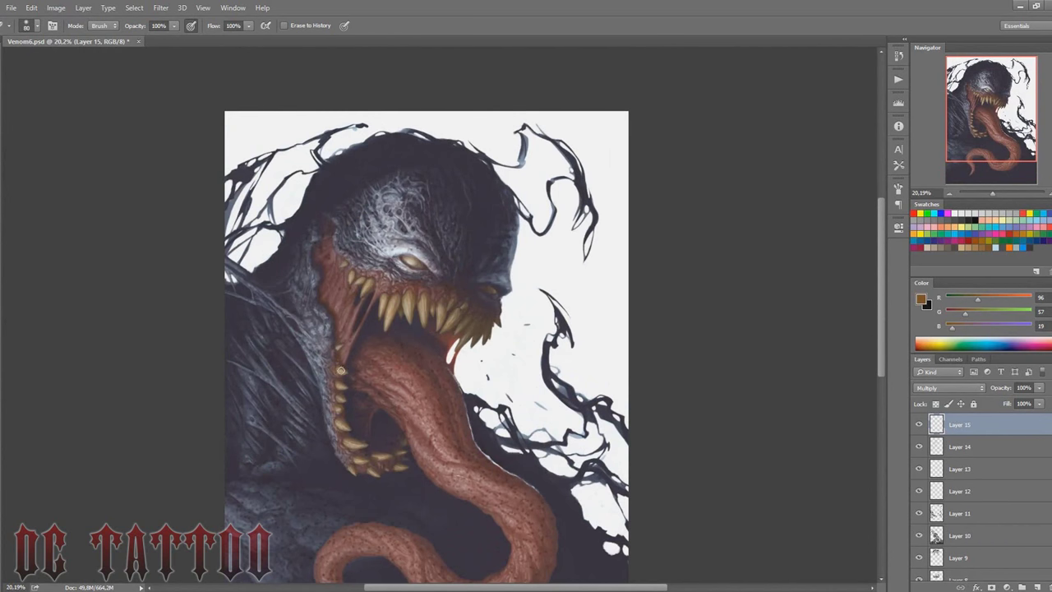
# Step: Gaussian-blur the speckle layer and lower its opacity to 51%
pyautogui.click(161, 7)
pyautogui.click(119, 173)
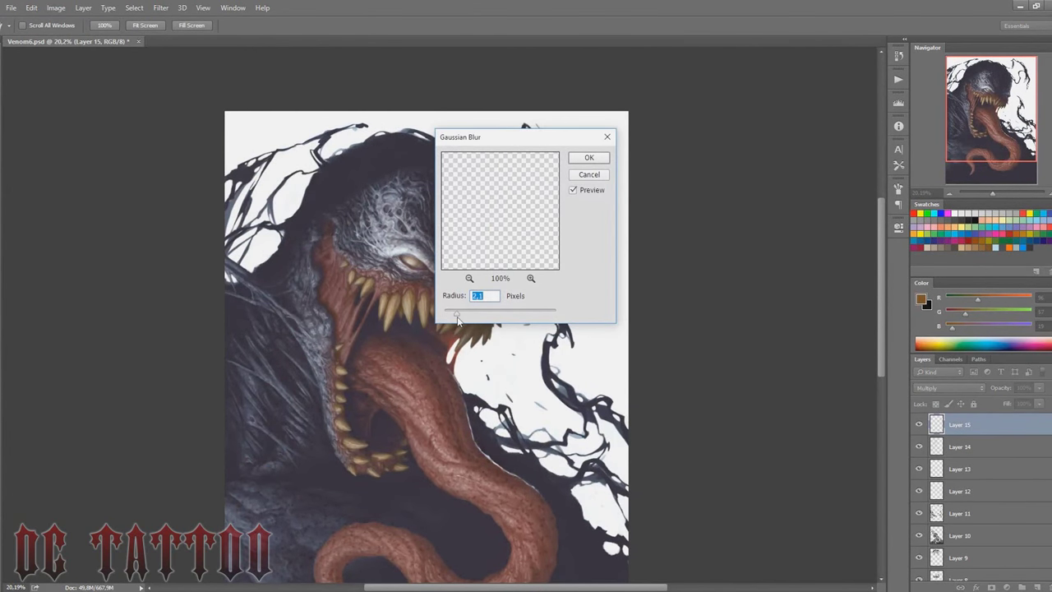
pyautogui.click(588, 159)
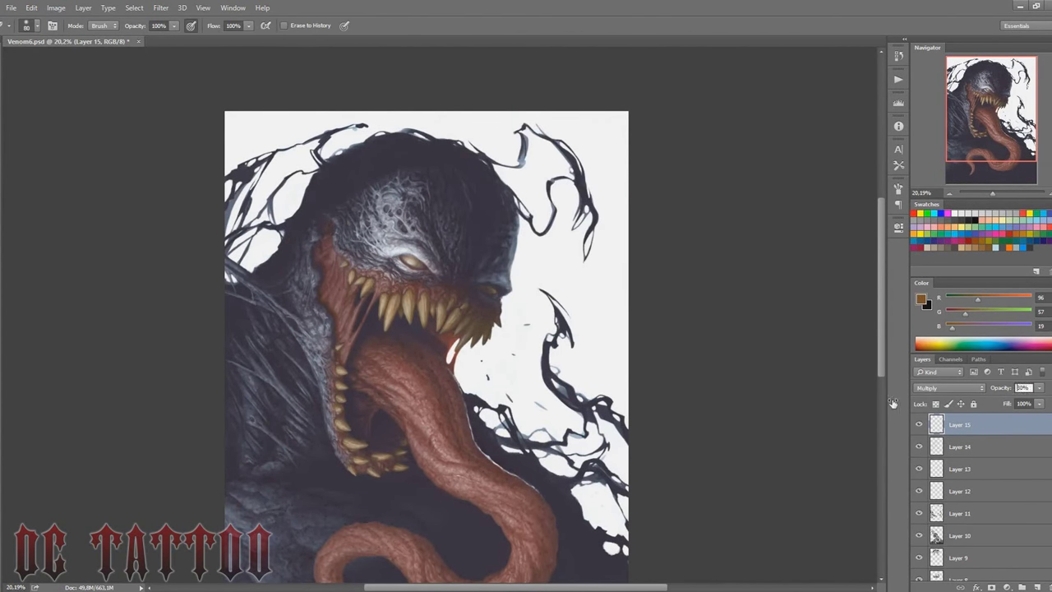
pyautogui.click(984, 149)
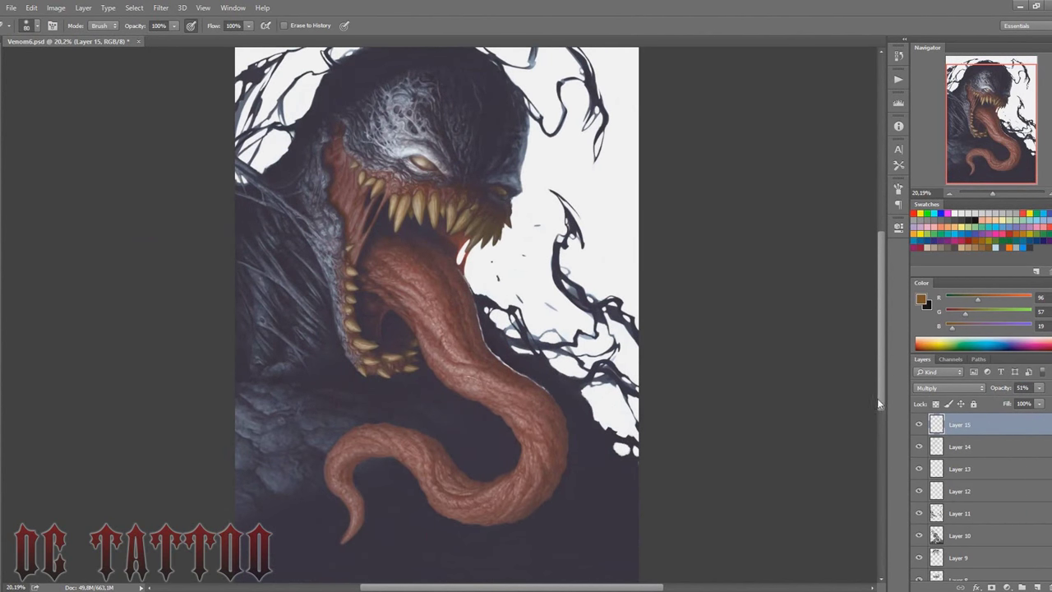
# Step: Add a new empty layer with a blue painting colour for the highlights
pyautogui.click(1022, 587)
pyautogui.click(949, 387)
pyautogui.click(945, 419)
pyautogui.rightClick(575, 148)
pyautogui.press('Return')
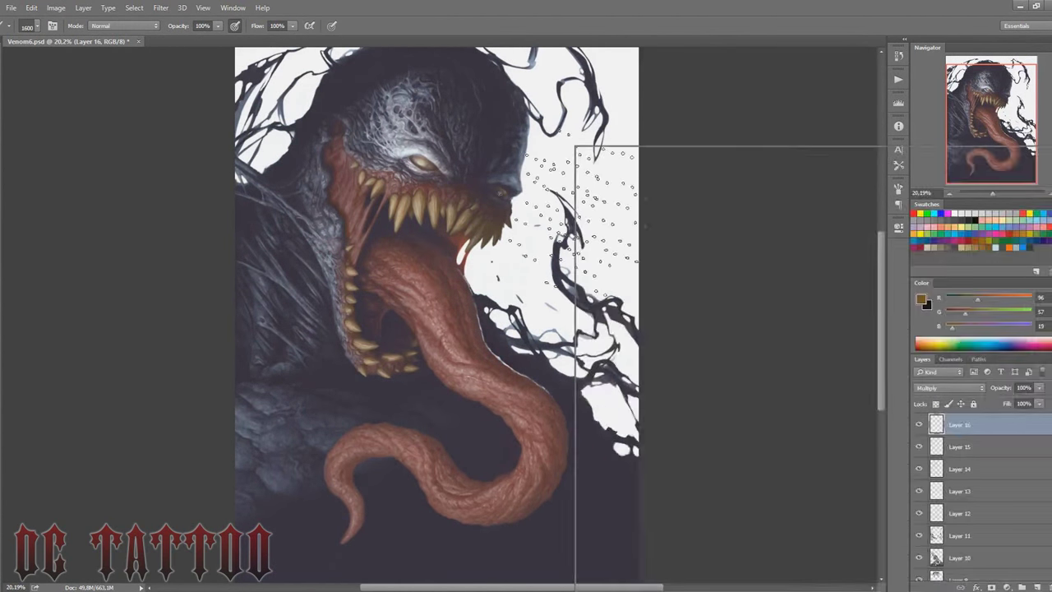
pyautogui.click(1025, 239)
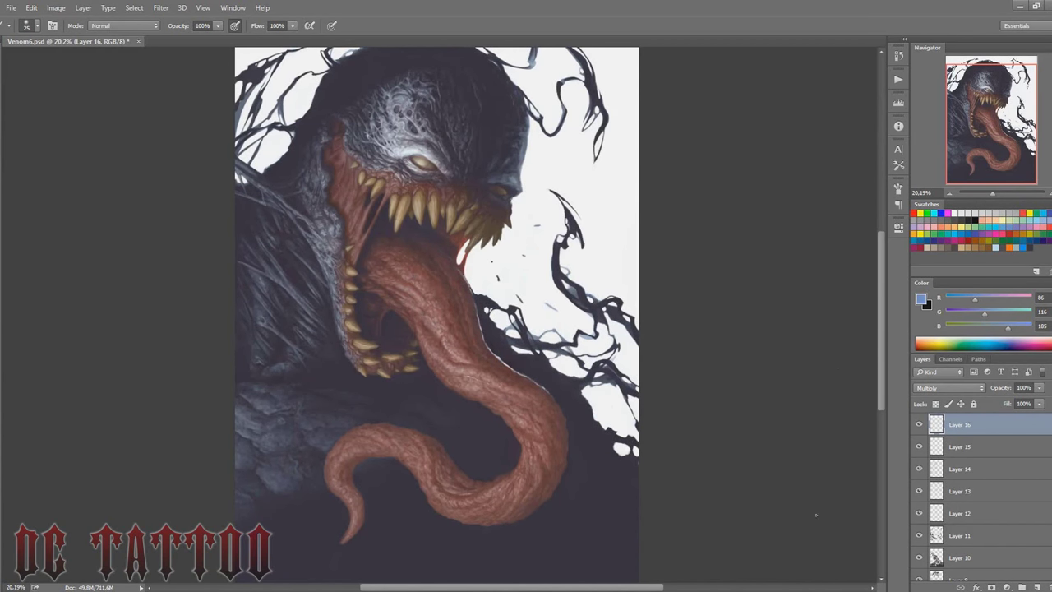
pyautogui.moveTo(990, 125); pyautogui.dragTo(984, 143)
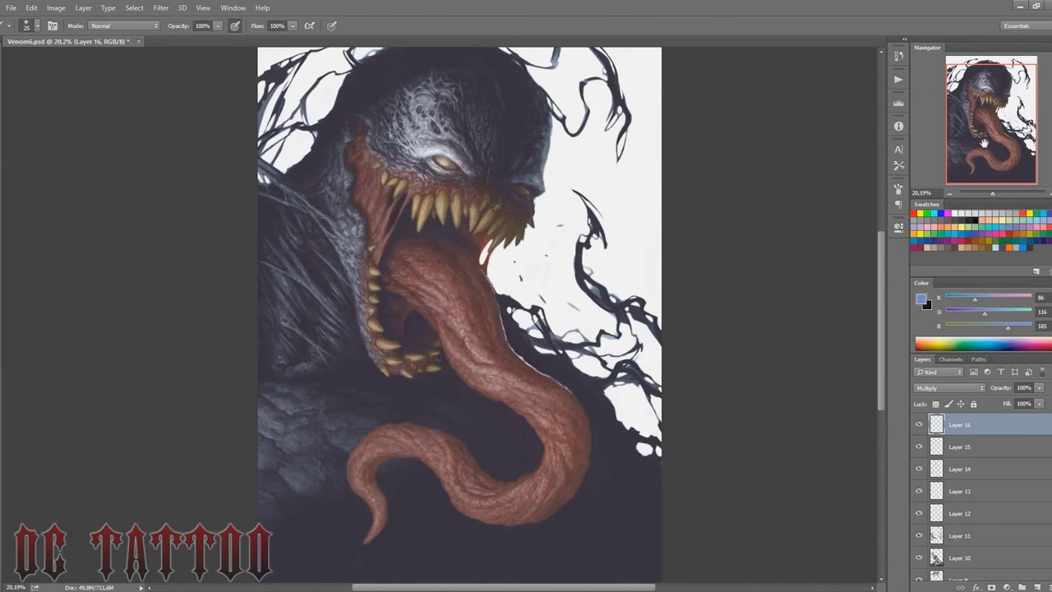
pyautogui.hotkey('ctrl', 'shift', 'n')
pyautogui.press('Return')
pyautogui.rightClick(523, 143)
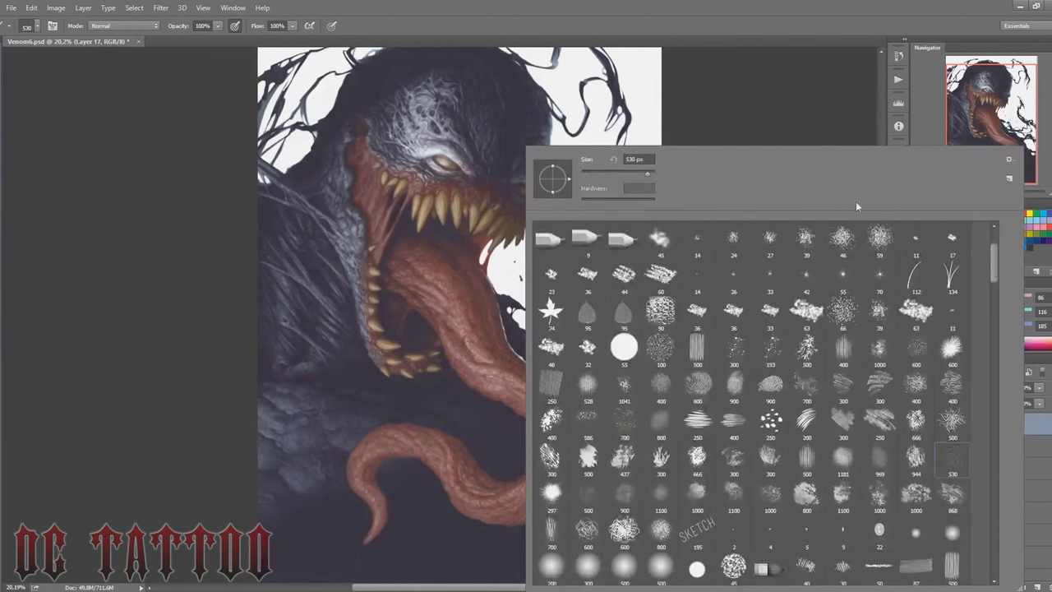
# Step: Set Layer 17 to Overlay with a light blue colour and zoom into the tongue
pyautogui.click(949, 387)
pyautogui.click(925, 500)
pyautogui.click(995, 247)
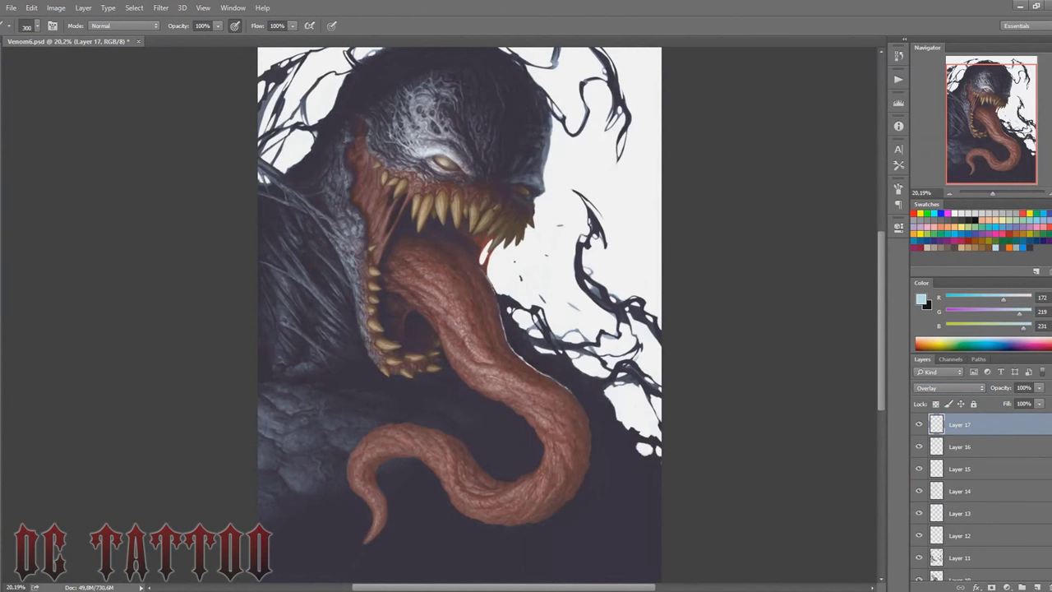
pyautogui.moveTo(992, 193); pyautogui.dragTo(997, 193)
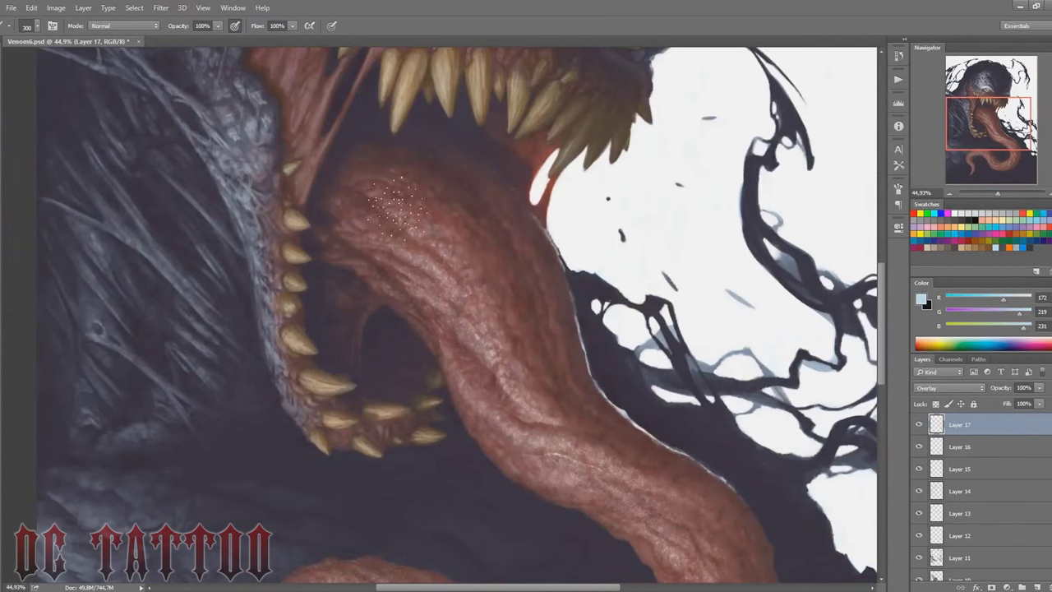
# Step: Sprinkle pale blue speckles over the tongue and set the layer opacity to 64%
pyautogui.press('[')
pyautogui.scroll(-5, 542, 468)
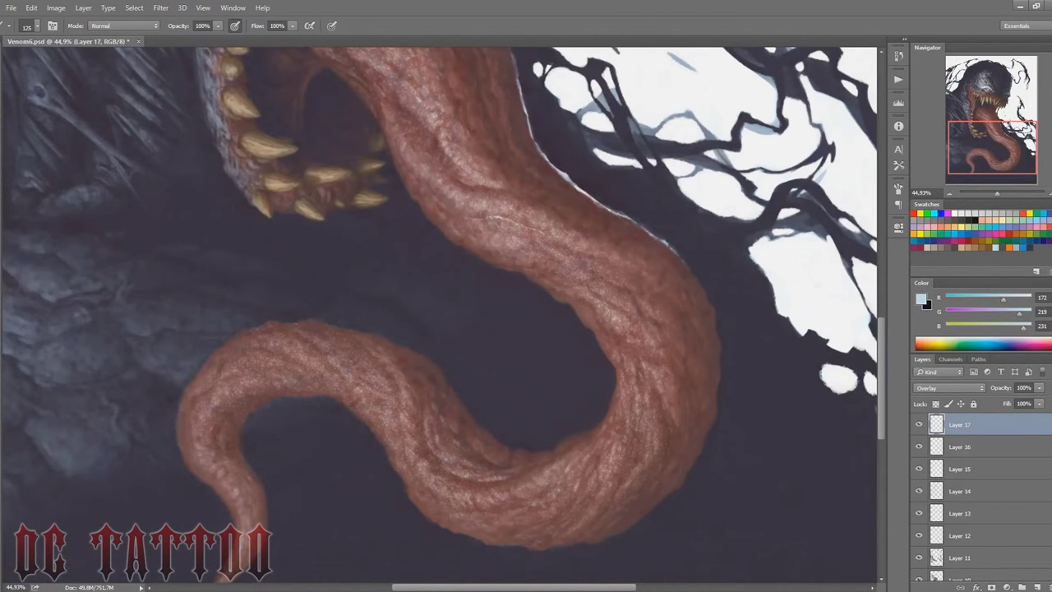
pyautogui.scroll(5, 283, 279)
pyautogui.press(']')
pyautogui.press(']')
pyautogui.press(']')
pyautogui.scroll(-5, 440, 313)
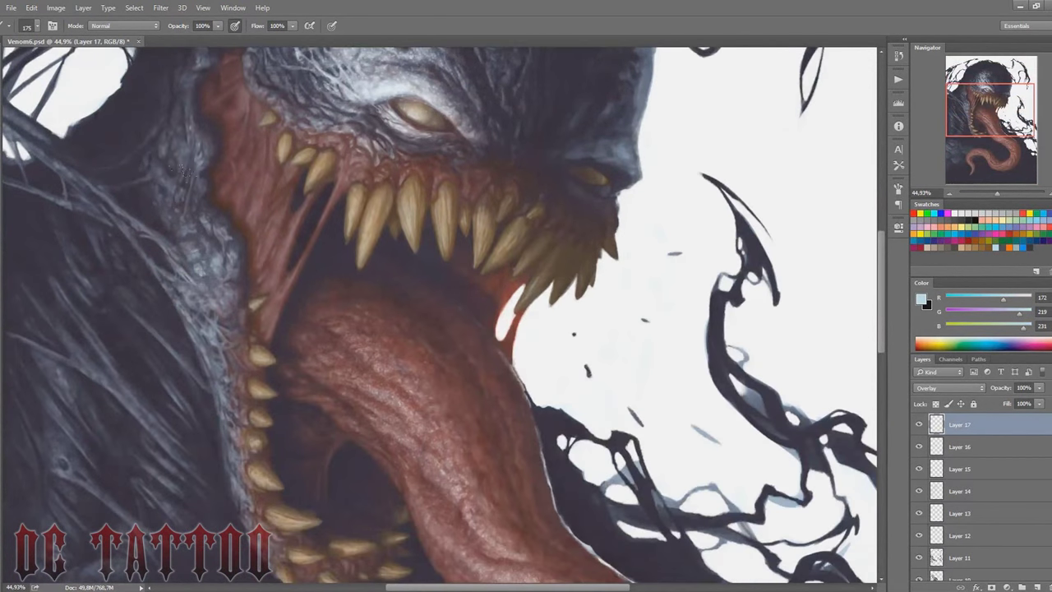
pyautogui.scroll(-5, 127, 210)
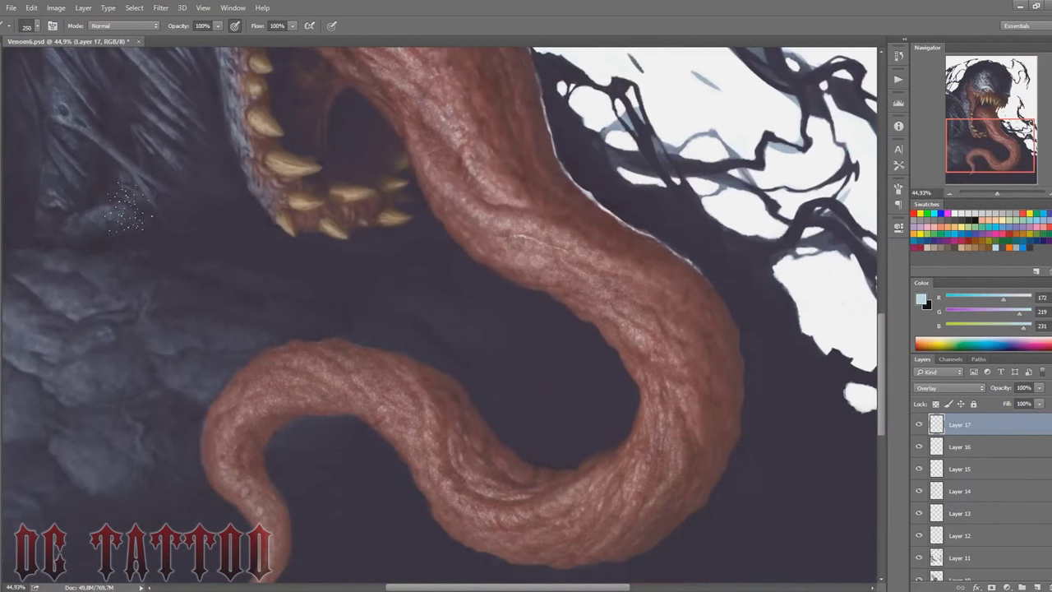
pyautogui.scroll(5, 440, 312)
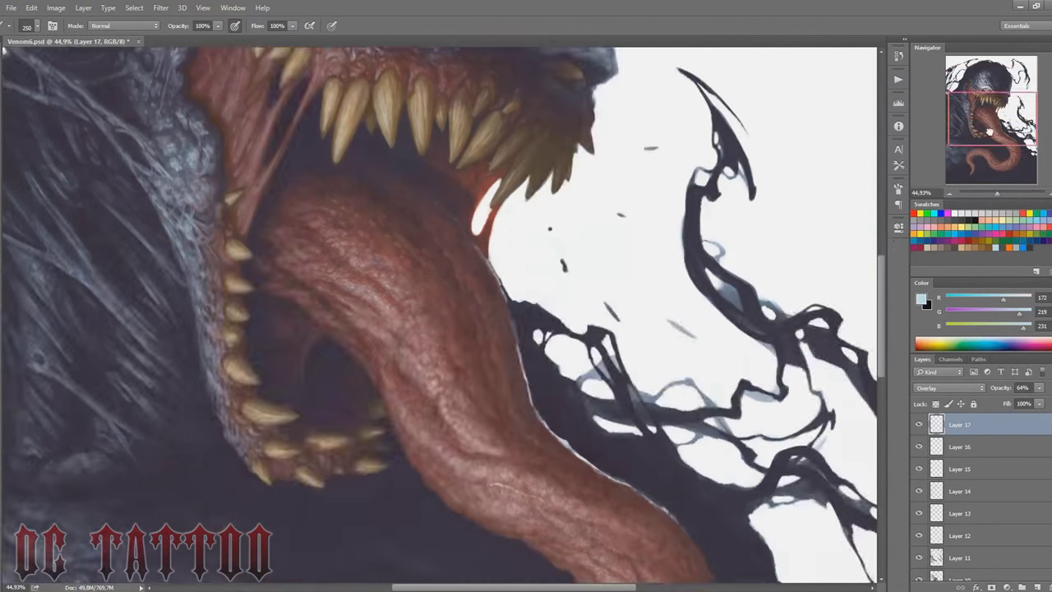
pyautogui.moveTo(990, 90)
pyautogui.mouseDown()
pyautogui.moveTo(991, 143)
pyautogui.moveTo(991, 91)
pyautogui.mouseUp()
pyautogui.hotkey('ctrl', 'shift', 'n')
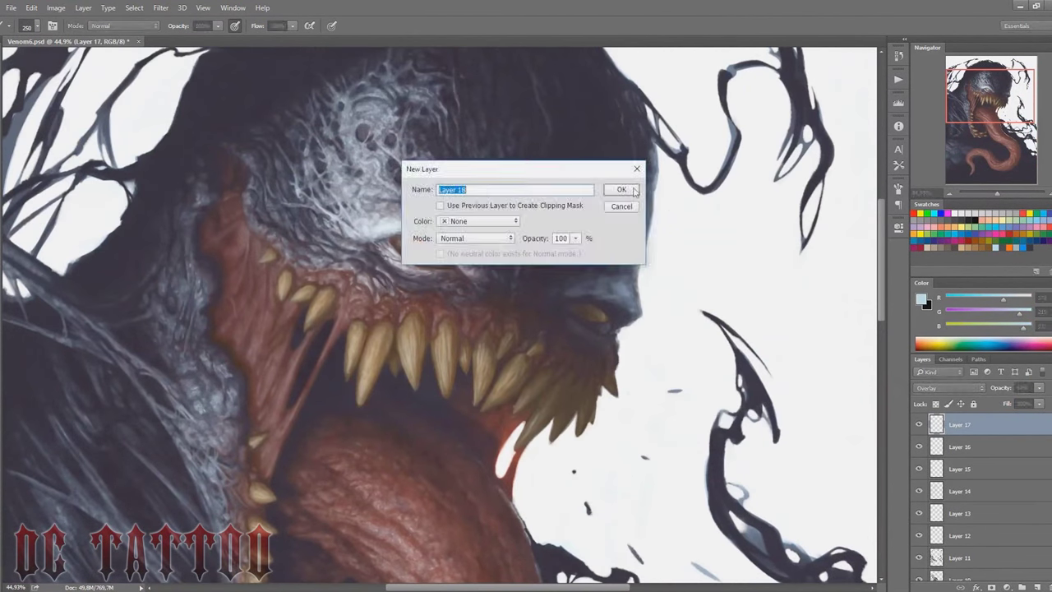
# Step: Create Layer 18 with a size-50 soft brush and a light cyan colour
pyautogui.press('Return')
pyautogui.rightClick(1027, 261)
pyautogui.click(855, 493)
pyautogui.press('Return')
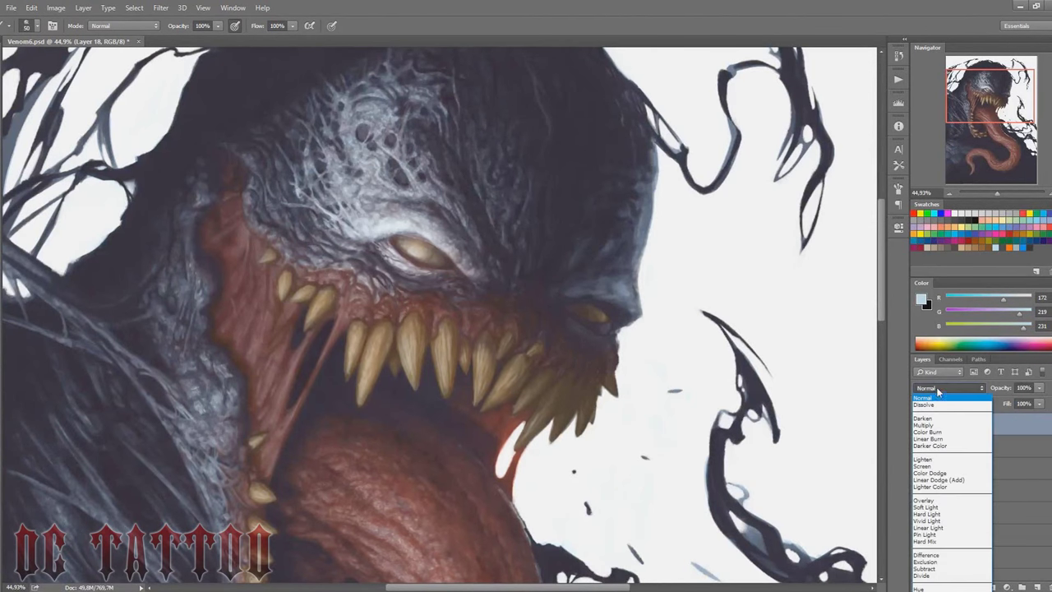
pyautogui.press('d')
pyautogui.press('x')
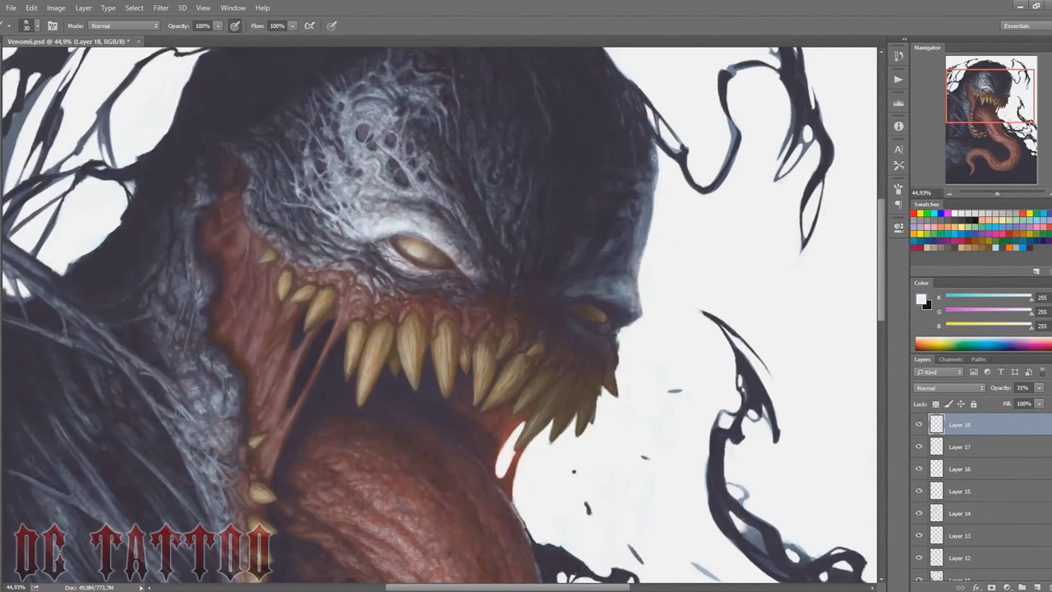
pyautogui.moveTo(1031, 301); pyautogui.dragTo(1016, 303)
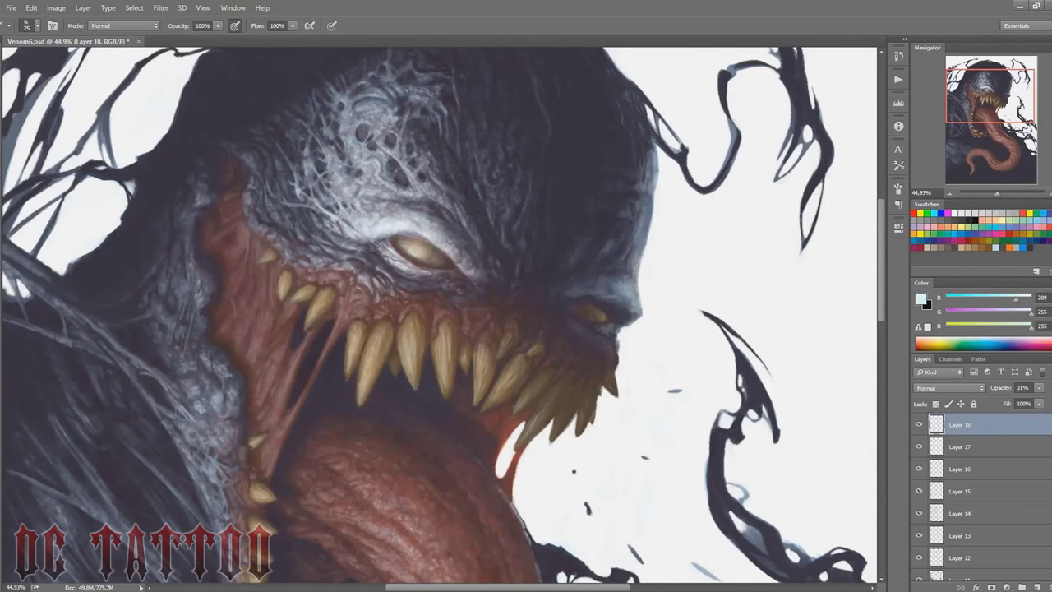
# Step: Paint faint cyan rim highlights along the head's edge, top and dark side
pyautogui.scroll(5, 645, 152)
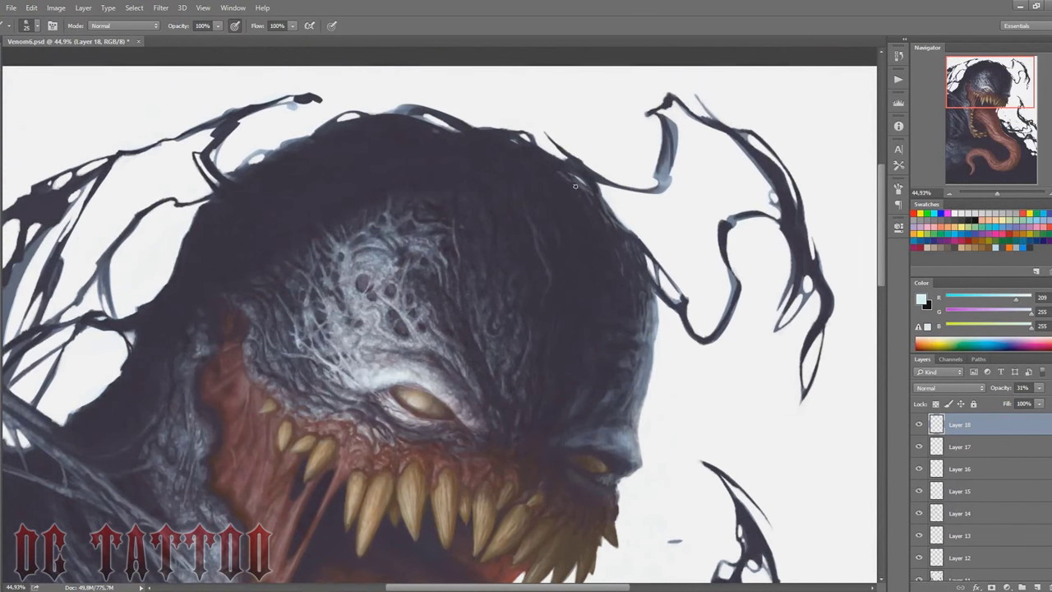
pyautogui.press(']')
pyautogui.moveTo(203, 222); pyautogui.dragTo(215, 201)
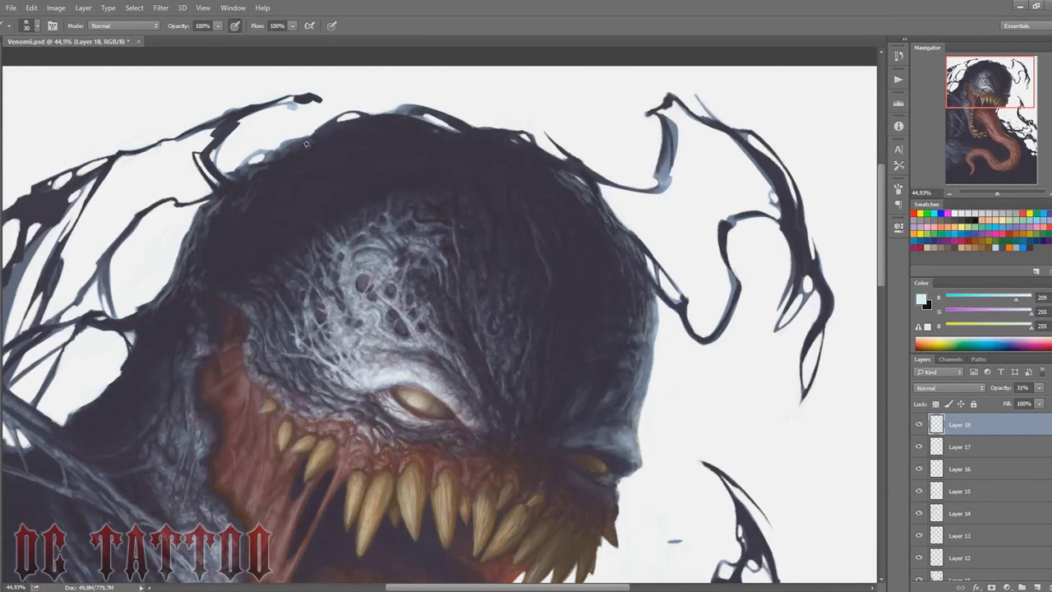
pyautogui.moveTo(305, 144)
pyautogui.mouseDown()
pyautogui.moveTo(354, 120)
pyautogui.moveTo(540, 157)
pyautogui.mouseUp()
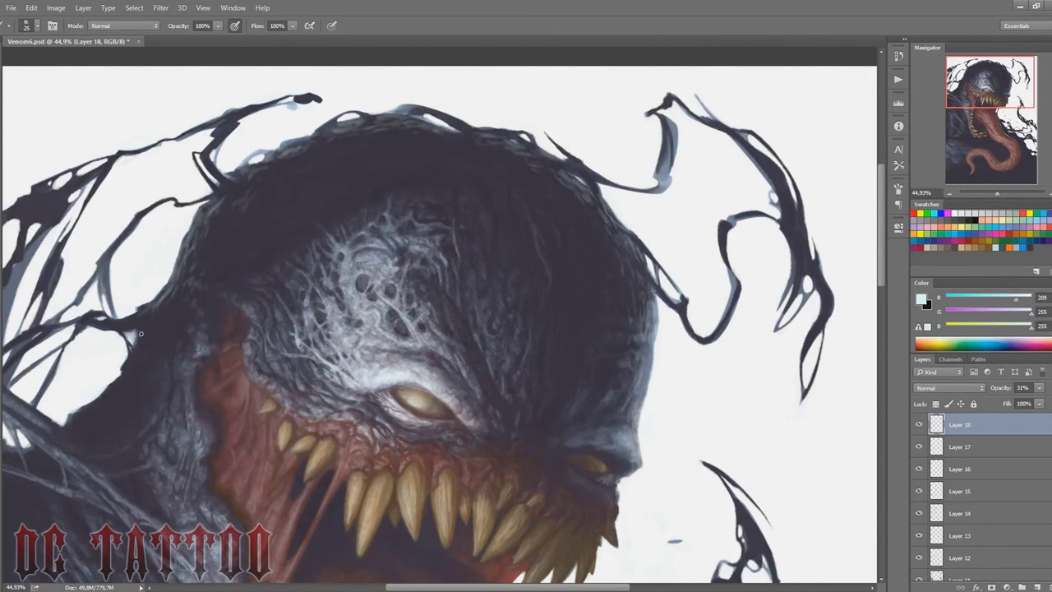
pyautogui.scroll(-3, 344, 296)
pyautogui.hscroll(-5, 344, 296)
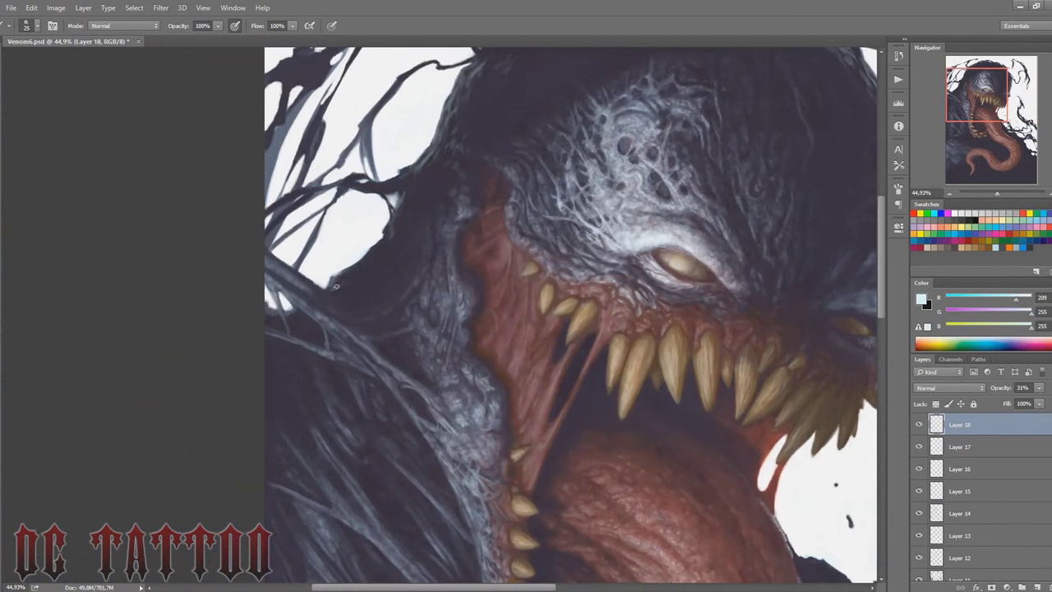
pyautogui.moveTo(383, 275)
pyautogui.mouseDown()
pyautogui.moveTo(412, 207)
pyautogui.moveTo(410, 261)
pyautogui.mouseUp()
pyautogui.press(']')
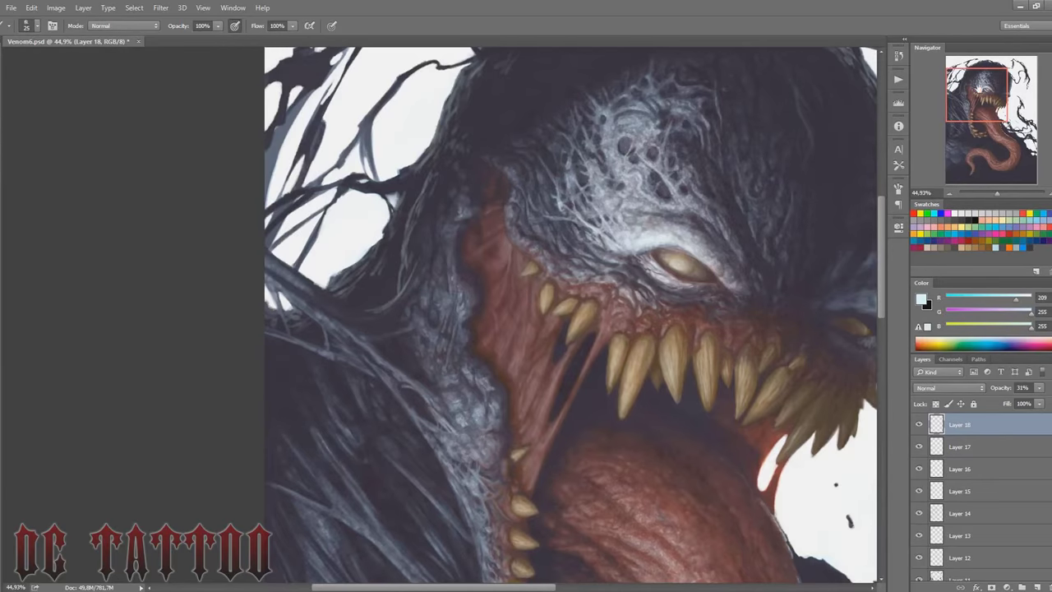
# Step: Paint rim light along the tongue's edge and the tendril edges with a 30–40 brush
pyautogui.scroll(-5, 570, 253)
pyautogui.hscroll(4, 570, 253)
pyautogui.scroll(-1, 570, 253)
pyautogui.press(']')
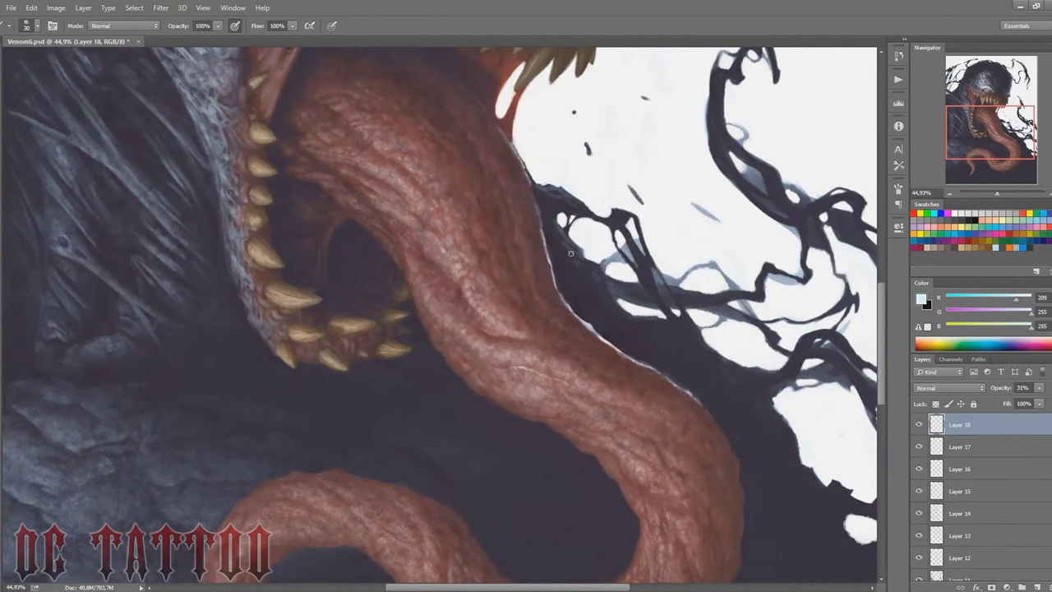
pyautogui.moveTo(570, 253); pyautogui.dragTo(612, 308)
pyautogui.moveTo(562, 267); pyautogui.dragTo(728, 374)
pyautogui.press(']')
pyautogui.press('[')
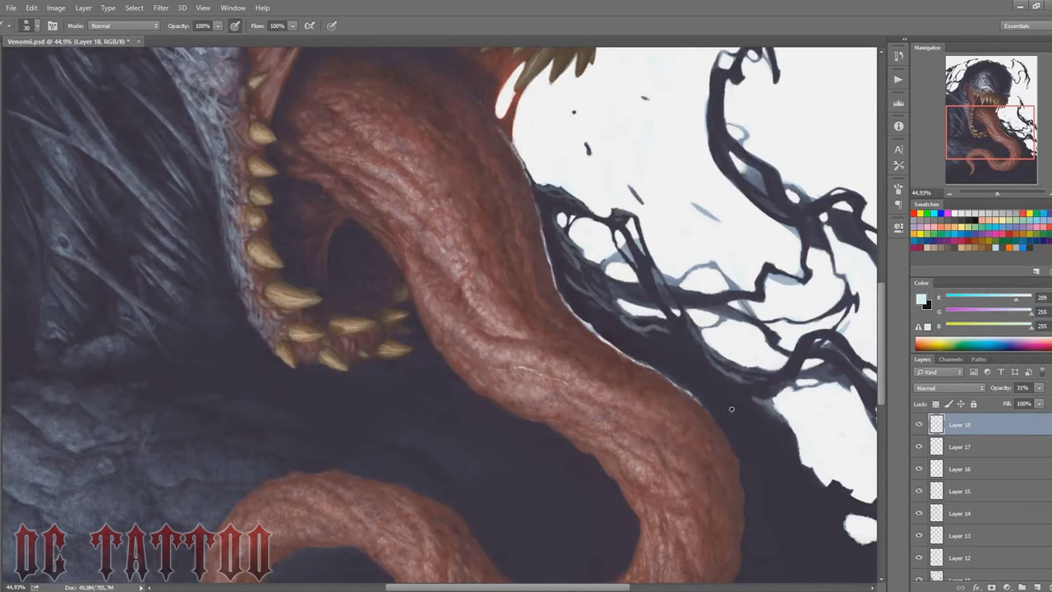
pyautogui.moveTo(764, 409); pyautogui.dragTo(604, 409)
pyautogui.moveTo(635, 461)
pyautogui.mouseDown()
pyautogui.moveTo(633, 439)
pyautogui.moveTo(626, 467)
pyautogui.moveTo(731, 504)
pyautogui.moveTo(700, 560)
pyautogui.mouseUp()
pyautogui.moveTo(682, 526); pyautogui.dragTo(733, 571)
# Step: Touch up the rim light with eraser and brush sizes between 20 and 35
pyautogui.press('e')
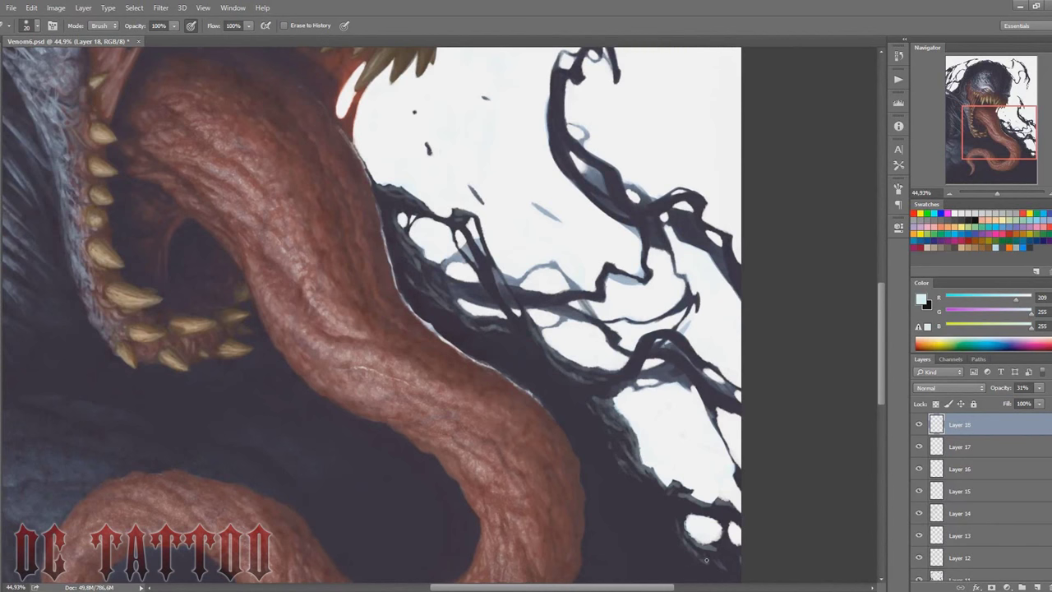
pyautogui.scroll(10, 863, 318)
pyautogui.press('b')
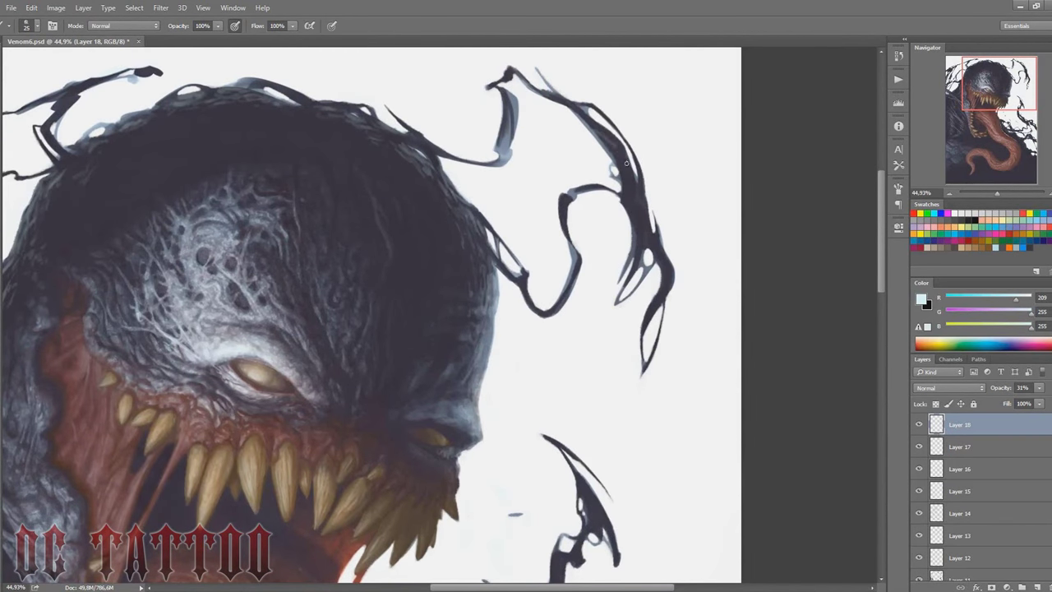
pyautogui.hscroll(-5, 493, 246)
pyautogui.hscroll(-5, 329, 205)
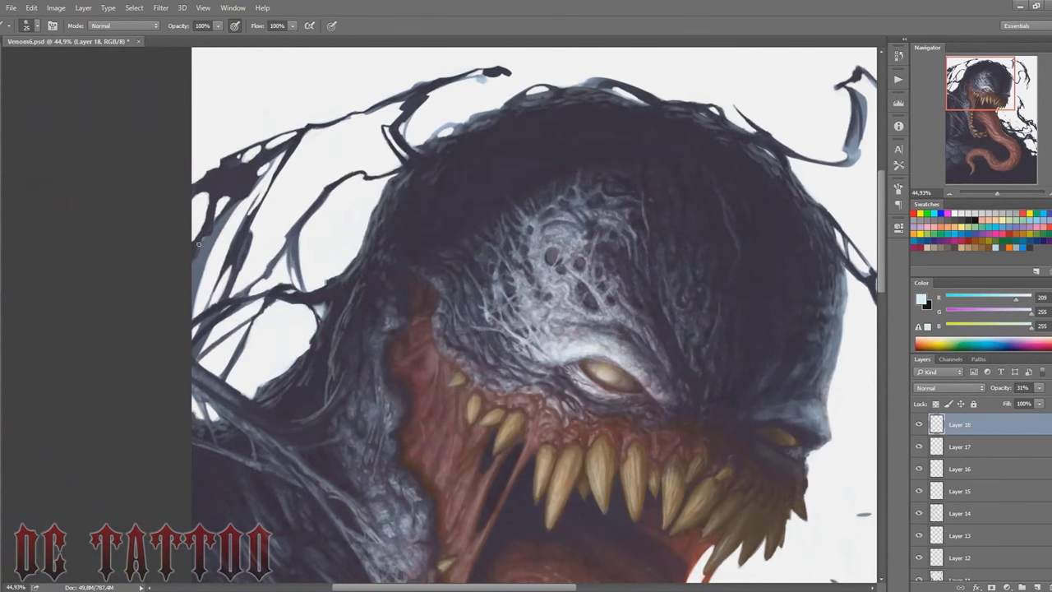
pyautogui.press('[')
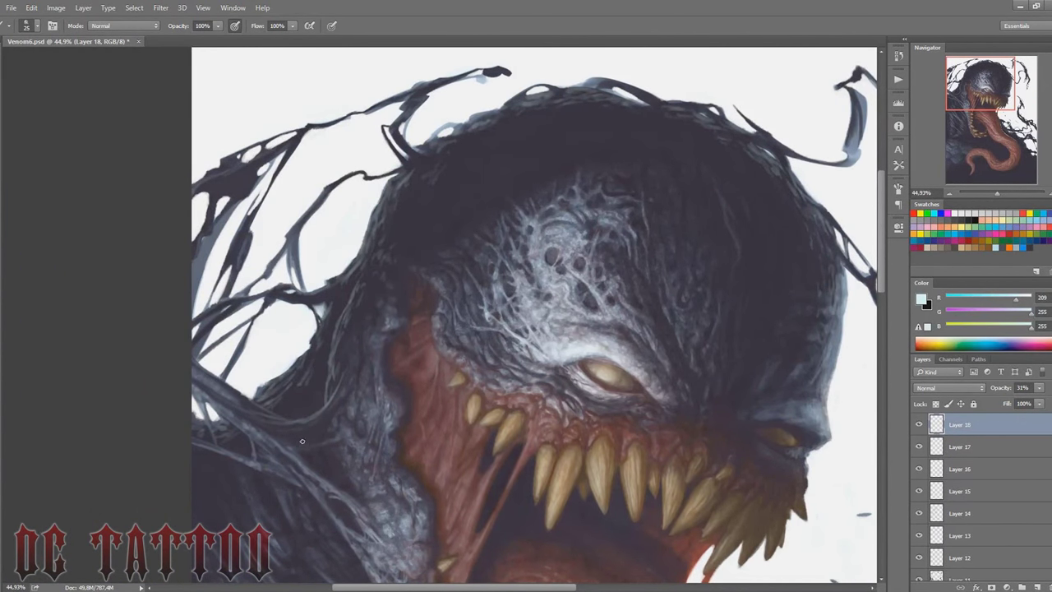
pyautogui.press('[')
pyautogui.press(']')
pyautogui.press(']')
pyautogui.press(']')
pyautogui.scroll(-5, 991, 88)
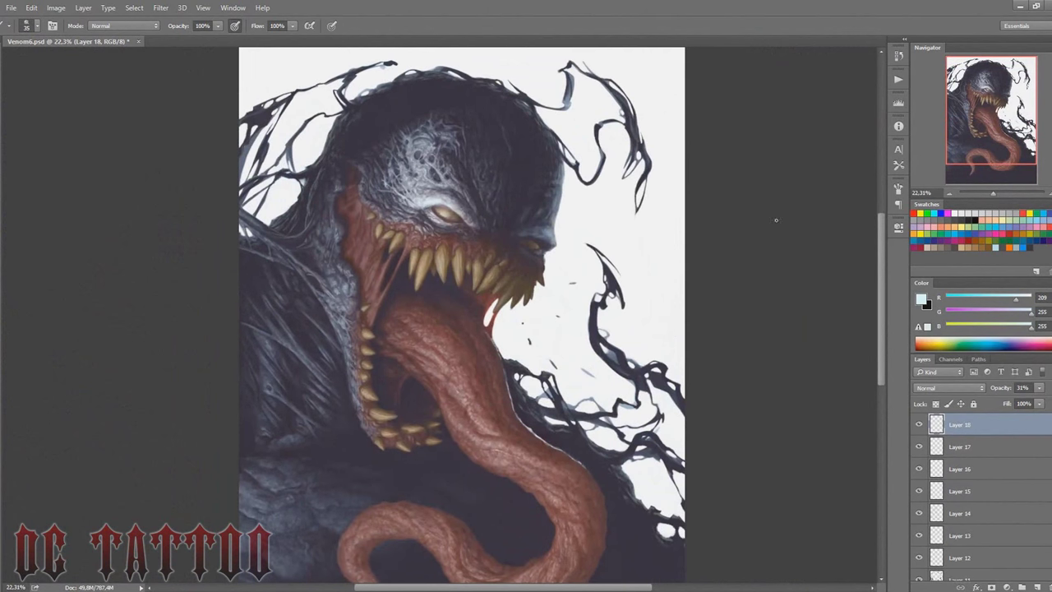
pyautogui.hotkey('ctrl', 'shift', 'alt', 'n')
# Step: Confirm the new Layer 19 and brighten the upper tooth tips with a 15 px brush
pyautogui.click(998, 192)
pyautogui.press('[')
pyautogui.press('[')
pyautogui.press('[')
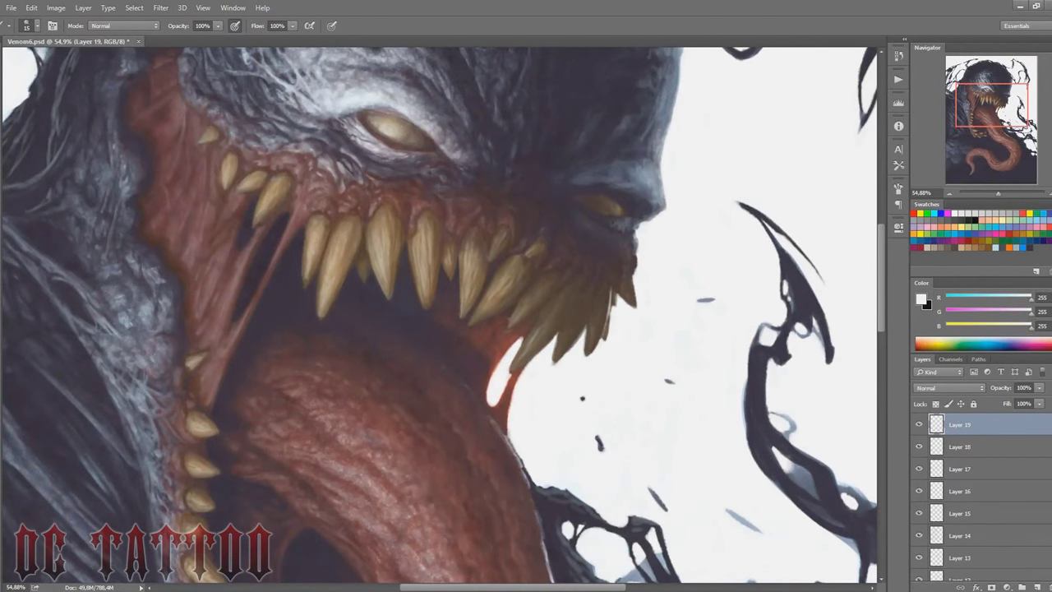
pyautogui.moveTo(626, 279)
pyautogui.mouseDown()
pyautogui.moveTo(632, 306)
pyautogui.moveTo(636, 233)
pyautogui.moveTo(580, 337)
pyautogui.moveTo(607, 260)
pyautogui.moveTo(601, 290)
pyautogui.moveTo(628, 261)
pyautogui.moveTo(597, 248)
pyautogui.mouseUp()
pyautogui.press('[')
pyautogui.press(']')
# Step: Brighten the lower tooth tips and the small lower teeth with a 15–20 px brush
pyautogui.moveTo(576, 306)
pyautogui.mouseDown()
pyautogui.moveTo(575, 284)
pyautogui.moveTo(568, 315)
pyautogui.moveTo(521, 368)
pyautogui.mouseUp()
pyautogui.press('[')
pyautogui.moveTo(567, 301); pyautogui.dragTo(577, 286)
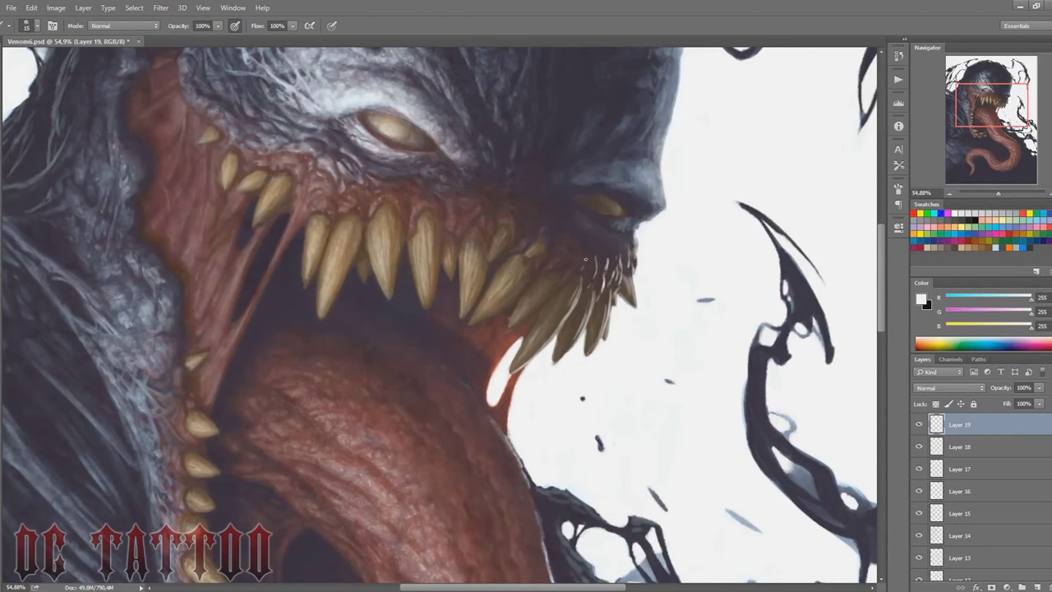
pyautogui.scroll(3, 622, 220)
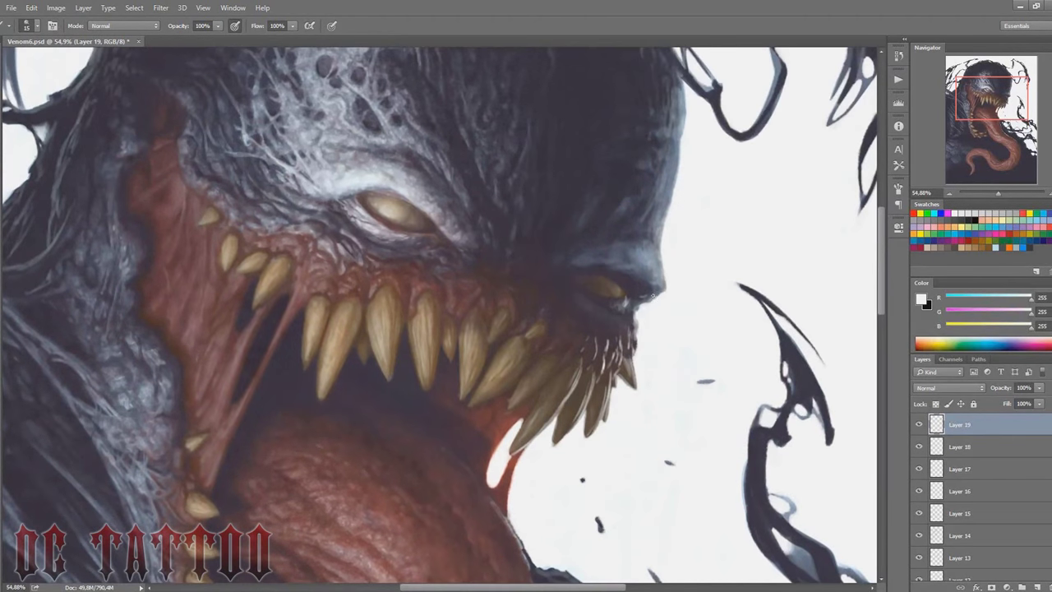
pyautogui.moveTo(618, 327)
pyautogui.mouseDown()
pyautogui.moveTo(630, 337)
pyautogui.moveTo(626, 323)
pyautogui.mouseUp()
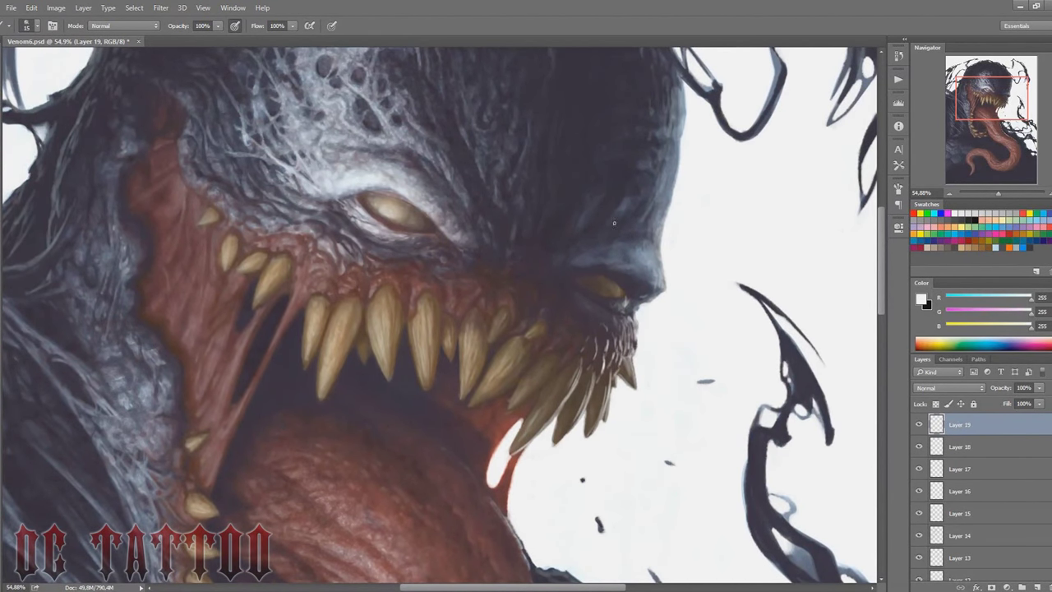
pyautogui.moveTo(552, 379); pyautogui.dragTo(575, 360)
# Step: Sample brown and tan tooth colours, resizing the brush to 30 and then 20
pyautogui.keyDown('alt'); pyautogui.click(523, 373); pyautogui.keyUp('alt')
pyautogui.keyDown('alt'); pyautogui.click(490, 366); pyautogui.keyUp('alt')
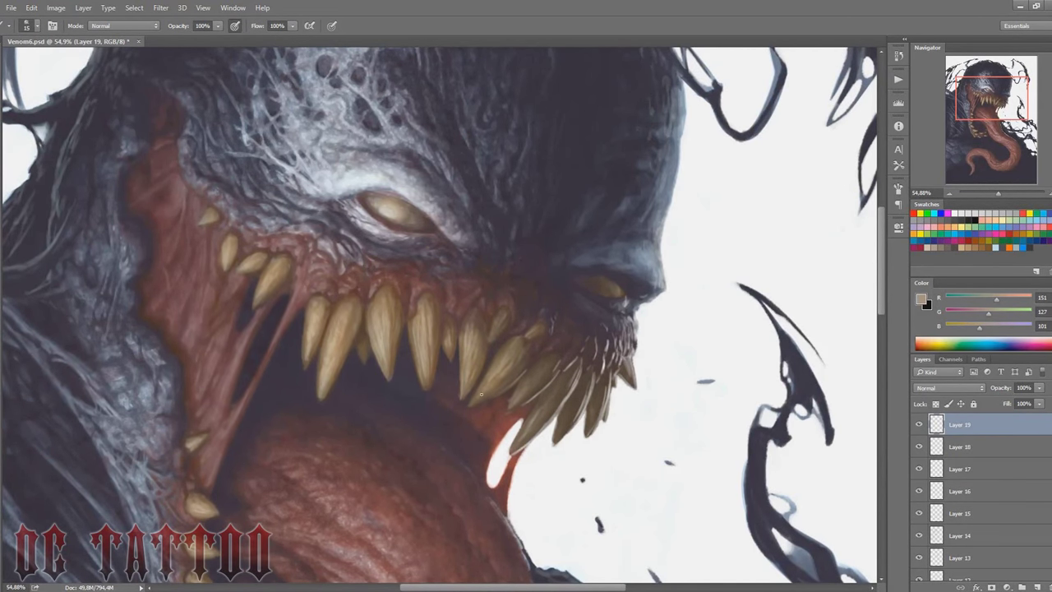
pyautogui.keyDown('alt'); pyautogui.click(504, 369); pyautogui.keyUp('alt')
pyautogui.press(']')
pyautogui.press(']')
pyautogui.keyDown('alt'); pyautogui.click(452, 337); pyautogui.keyUp('alt')
pyautogui.keyDown('alt'); pyautogui.click(452, 336); pyautogui.keyUp('alt')
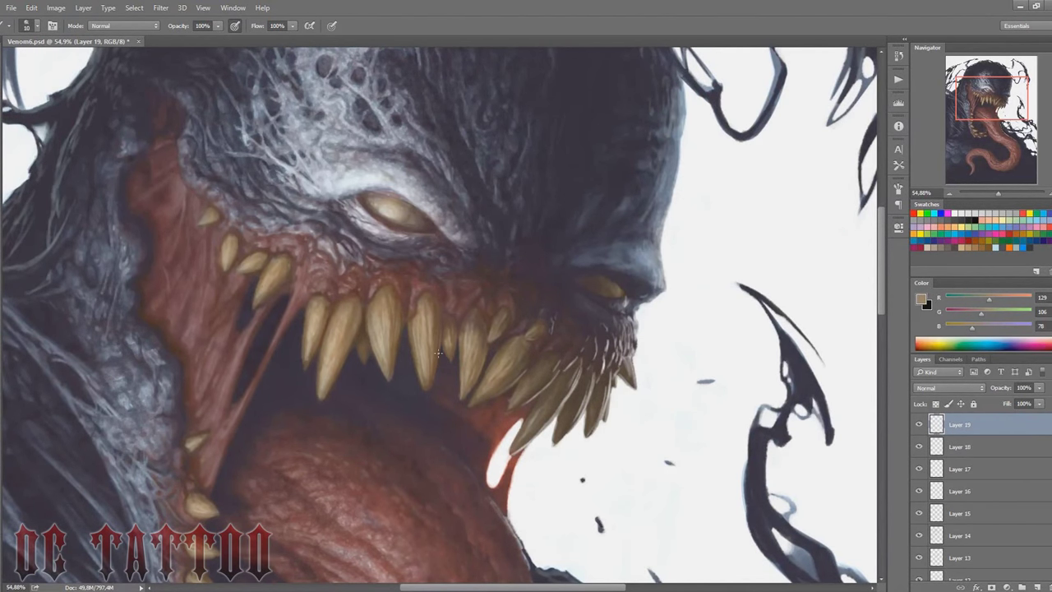
pyautogui.press(']')
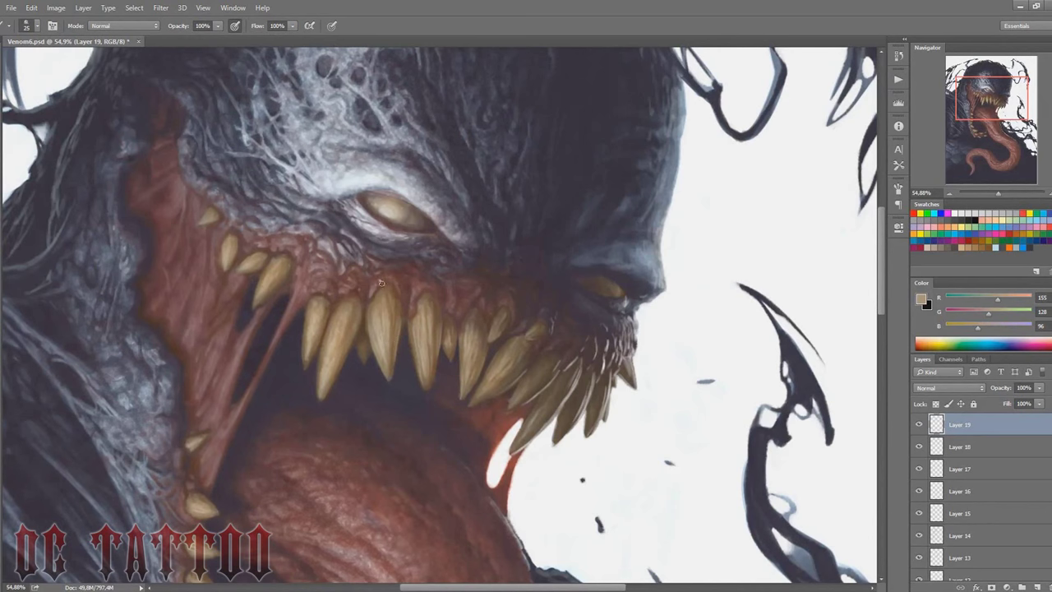
pyautogui.keyDown('alt'); pyautogui.click(396, 353); pyautogui.keyUp('alt')
pyautogui.keyDown('alt'); pyautogui.click(263, 303); pyautogui.keyUp('alt')
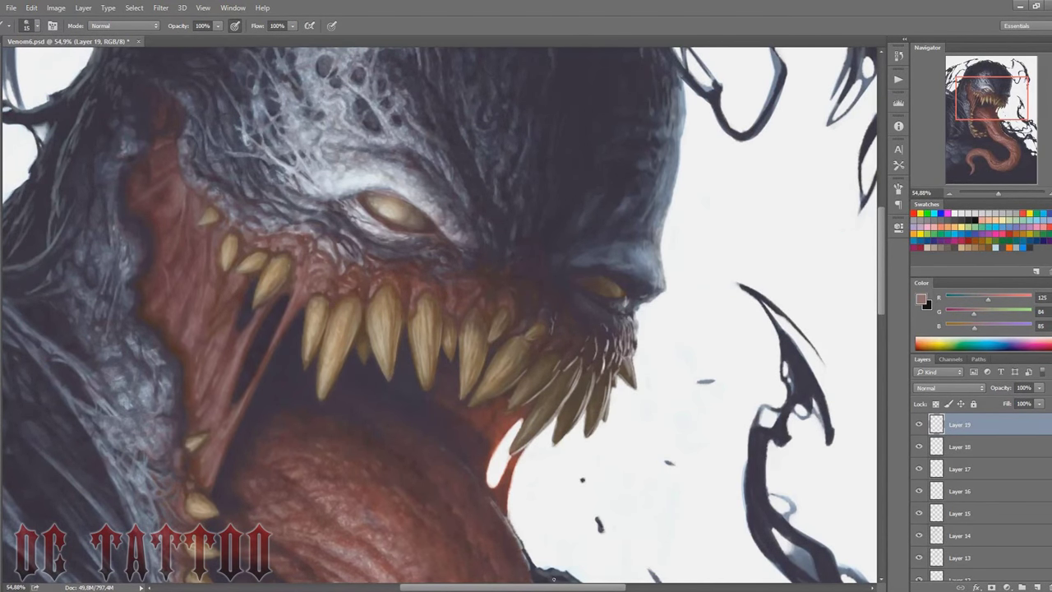
# Step: Sample dark brown, mid brown, tan and dark gum shades, setting the brush to 15
pyautogui.hscroll(-3, 356, 260)
pyautogui.keyDown('alt'); pyautogui.click(356, 260); pyautogui.keyUp('alt')
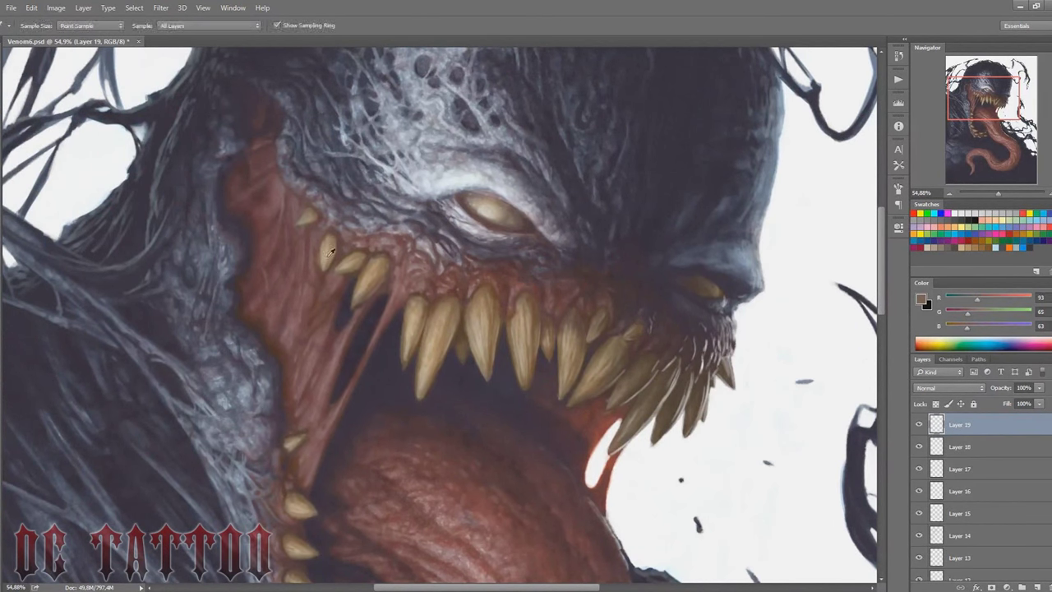
pyautogui.keyDown('alt'); pyautogui.click(306, 212); pyautogui.keyUp('alt')
pyautogui.keyDown('alt'); pyautogui.click(292, 223); pyautogui.keyUp('alt')
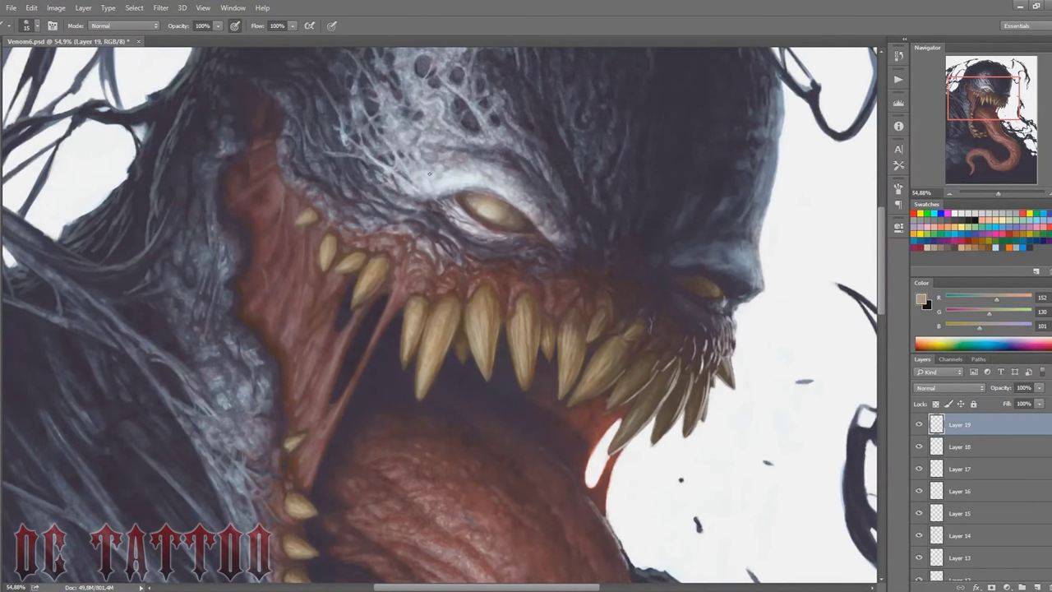
pyautogui.keyDown('alt'); pyautogui.click(371, 285); pyautogui.keyUp('alt')
pyautogui.press(']')
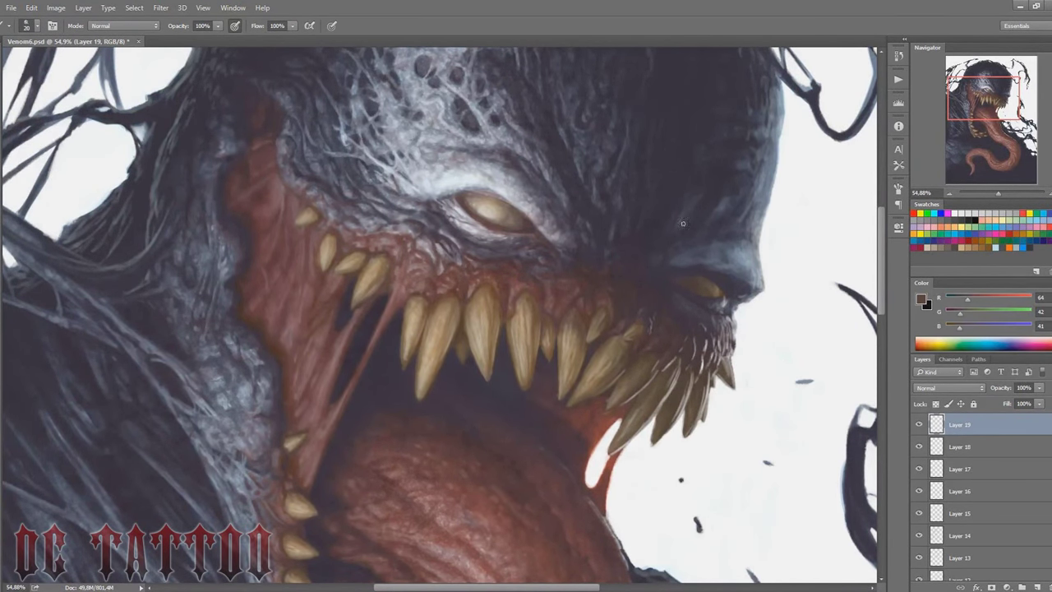
pyautogui.scroll(-1, 885, 261)
pyautogui.scroll(-1, 885, 261)
pyautogui.press('[')
# Step: Sample white, tooth tan, gum brown, pale cyan-white and dark skin colours from the canvas
pyautogui.keyDown('alt'); pyautogui.click(829, 295); pyautogui.keyUp('alt')
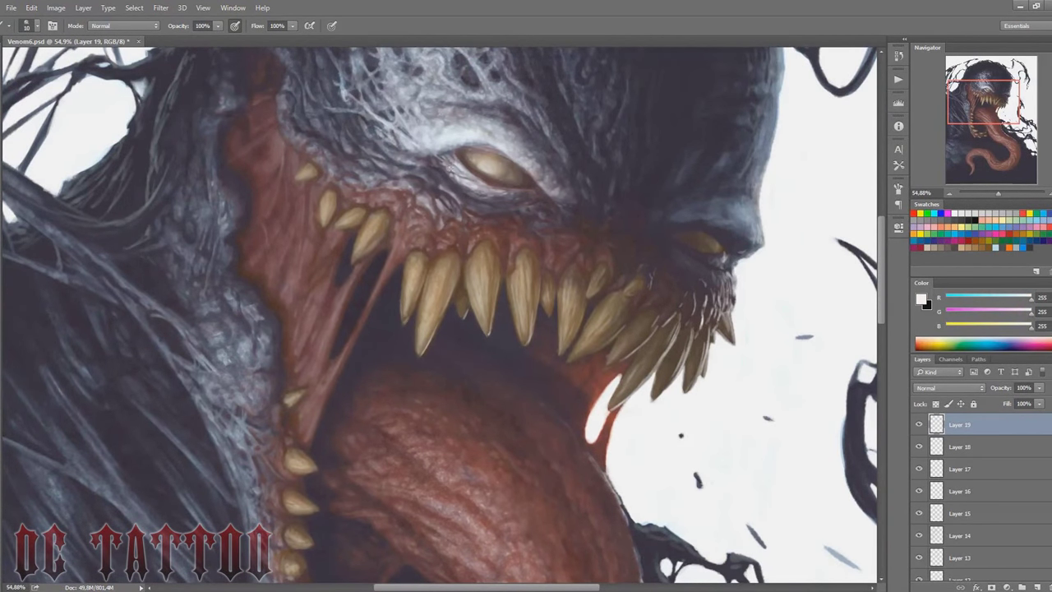
pyautogui.keyDown('alt'); pyautogui.click(413, 319); pyautogui.keyUp('alt')
pyautogui.press(']')
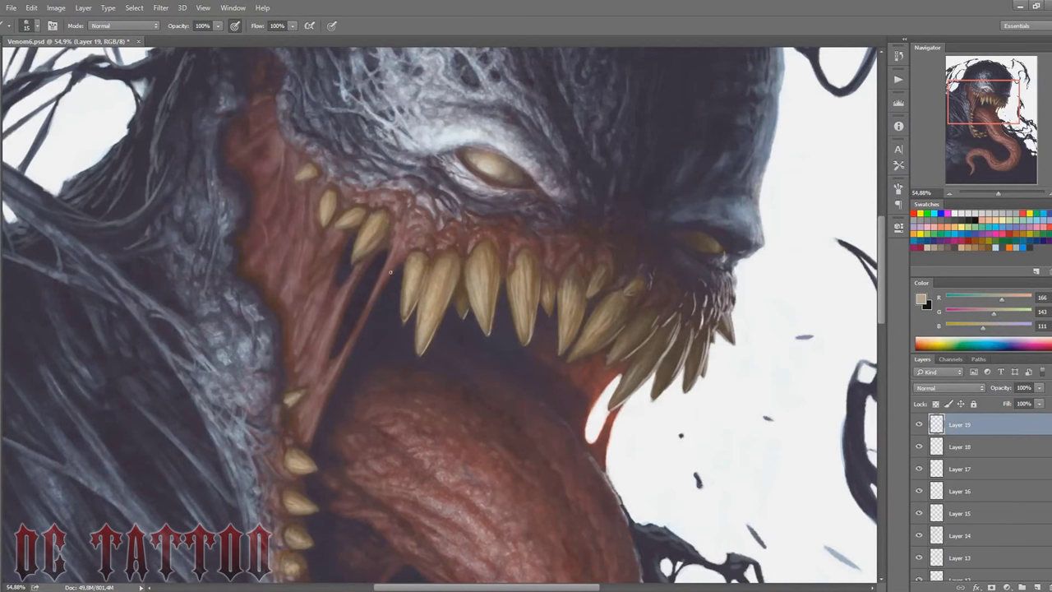
pyautogui.keyDown('alt'); pyautogui.click(390, 271); pyautogui.keyUp('alt')
pyautogui.scroll(2, 884, 217)
pyautogui.scroll(2, 884, 217)
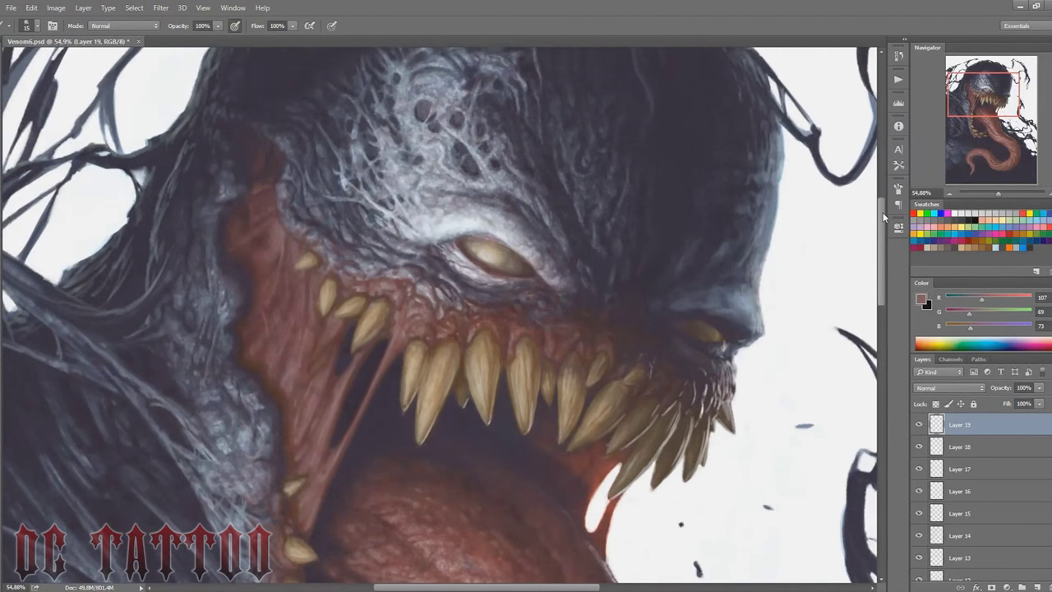
pyautogui.scroll(-1, 884, 217)
pyautogui.keyDown('alt'); pyautogui.click(830, 246); pyautogui.keyUp('alt')
pyautogui.press('[')
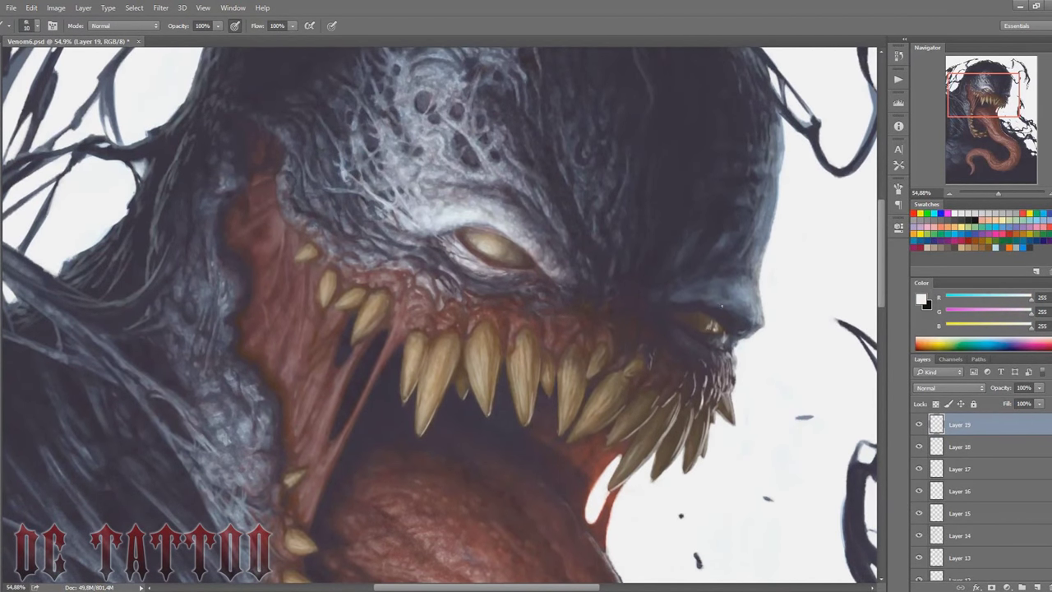
pyautogui.keyDown('alt'); pyautogui.click(716, 336); pyautogui.keyUp('alt')
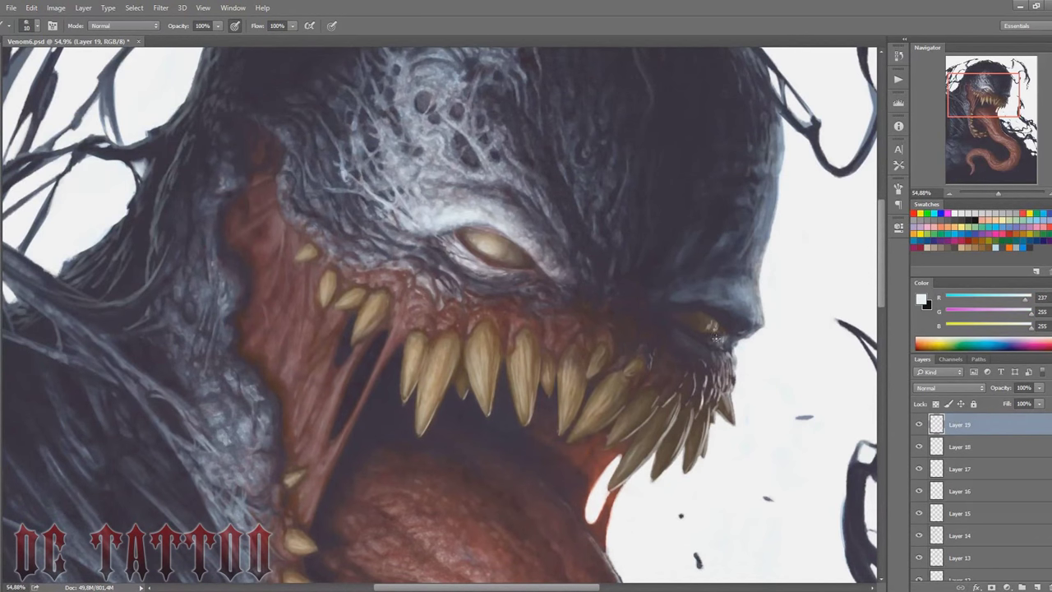
pyautogui.keyDown('alt'); pyautogui.click(703, 339); pyautogui.keyUp('alt')
pyautogui.press(']')
# Step: Sample a blue-grey skin tone, then white, and paint a thin highlight along a fang's edge
pyautogui.moveTo(684, 241); pyautogui.dragTo(630, 267)
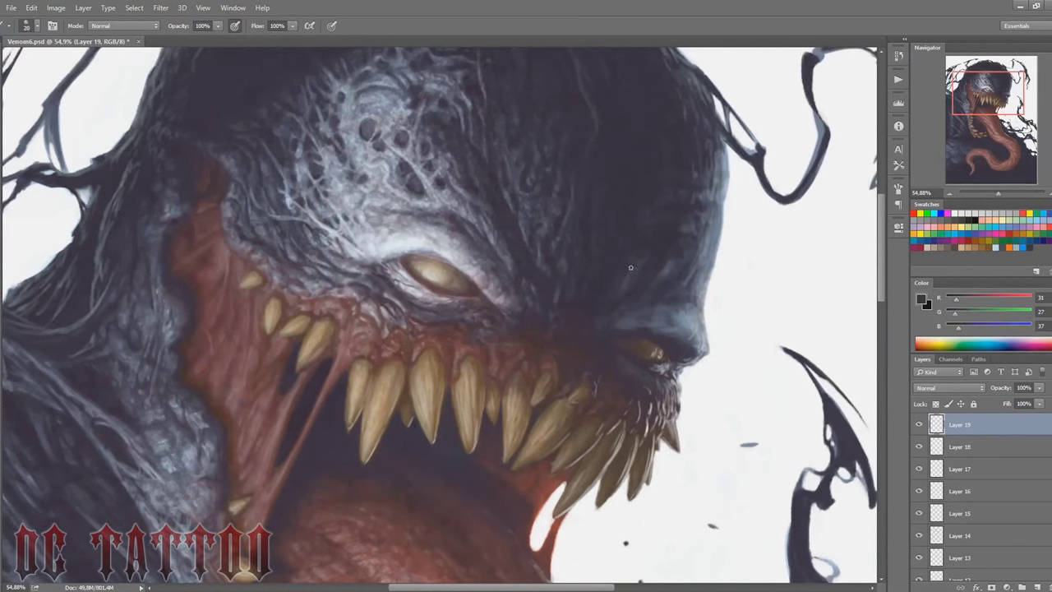
pyautogui.press('[')
pyautogui.keyDown('alt'); pyautogui.click(656, 317); pyautogui.keyUp('alt')
pyautogui.press(']')
pyautogui.press(']')
pyautogui.moveTo(239, 291); pyautogui.dragTo(313, 258)
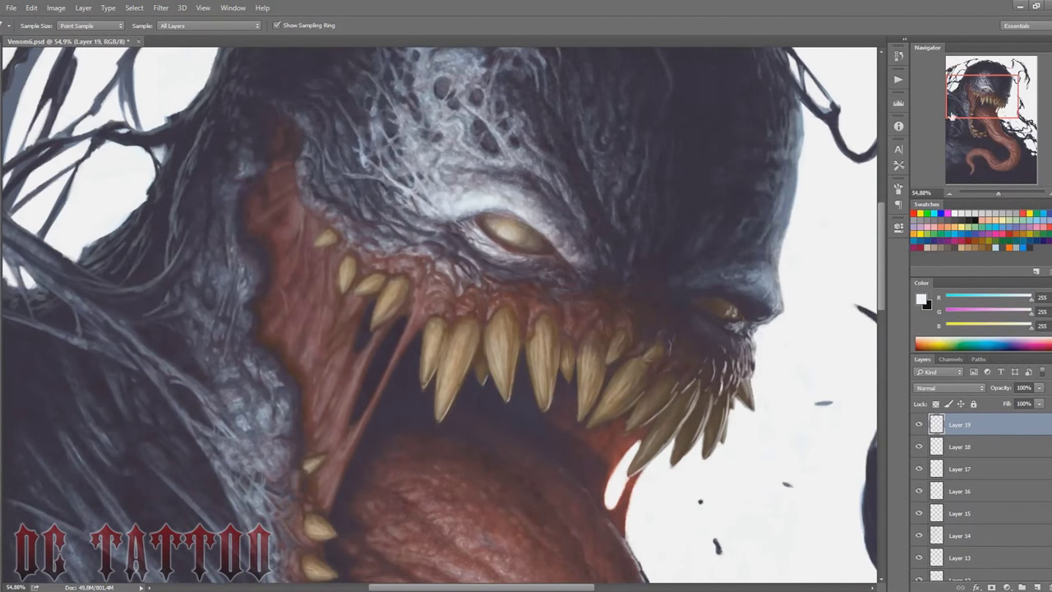
pyautogui.keyDown('alt'); pyautogui.click(821, 205); pyautogui.keyUp('alt')
pyautogui.press('[')
pyautogui.press('[')
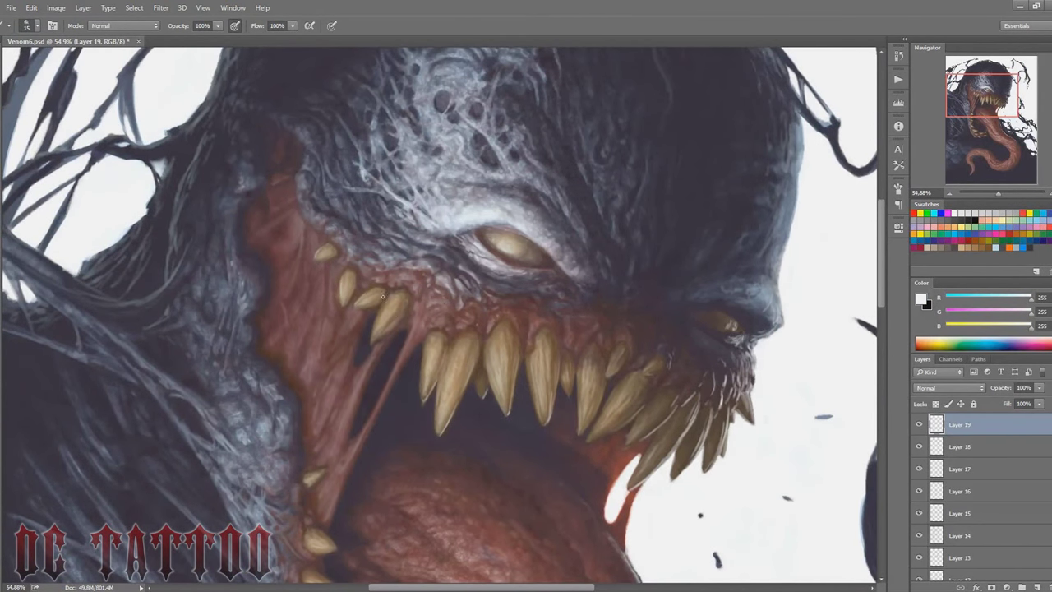
pyautogui.moveTo(374, 311); pyautogui.dragTo(373, 336)
# Step: Highlight the lower fang and tooth tips and add a thin rim light around the throat
pyautogui.moveTo(983, 97); pyautogui.dragTo(983, 124)
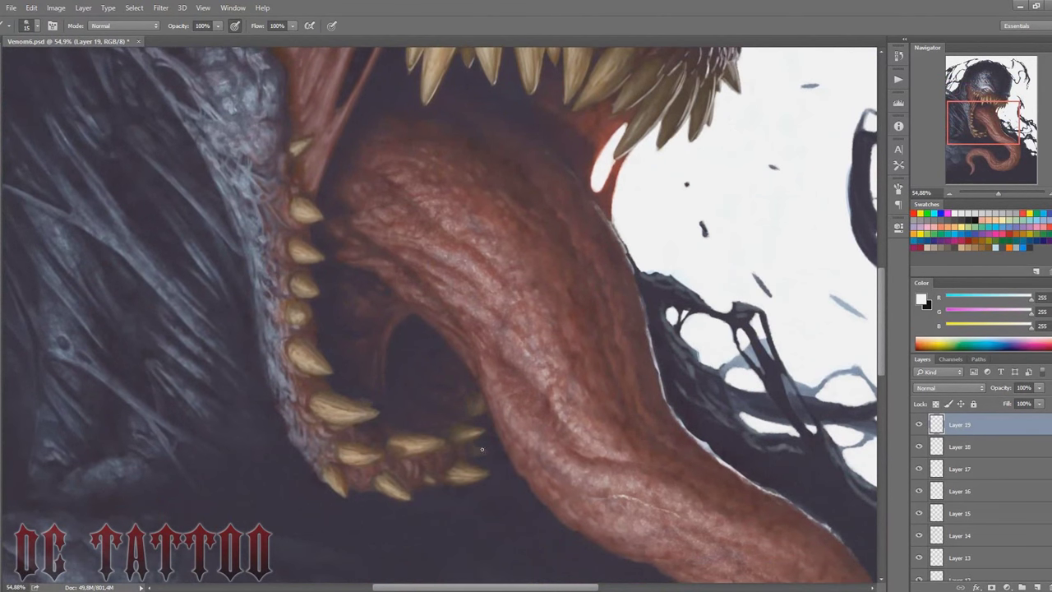
pyautogui.moveTo(479, 435); pyautogui.dragTo(476, 419)
pyautogui.moveTo(386, 384); pyautogui.dragTo(401, 322)
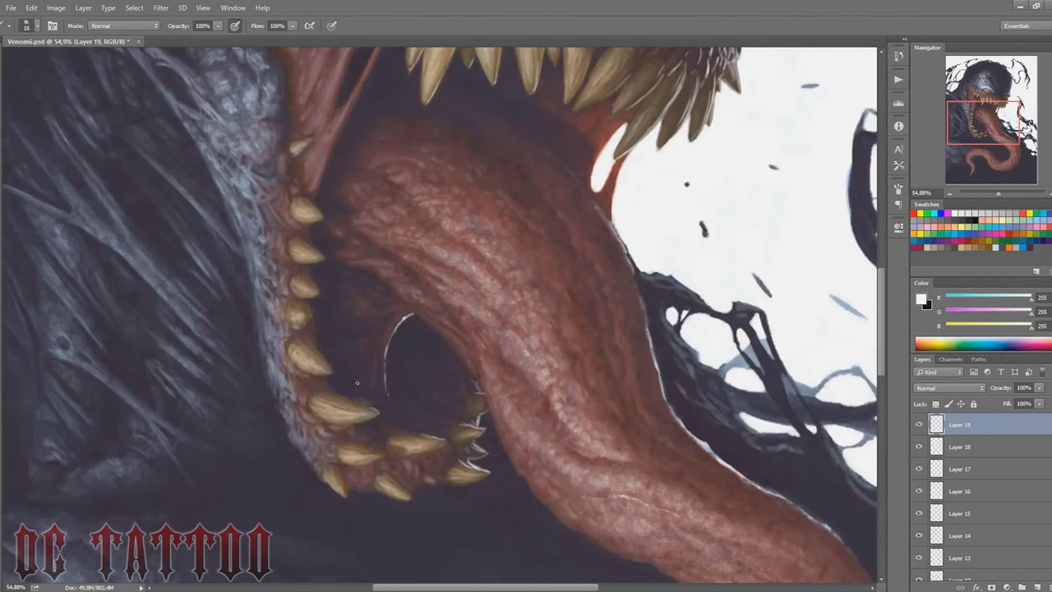
pyautogui.moveTo(353, 400); pyautogui.dragTo(379, 411)
# Step: Paint rim highlights along the tongue's right edge and lower edge
pyautogui.moveTo(978, 124); pyautogui.dragTo(988, 117)
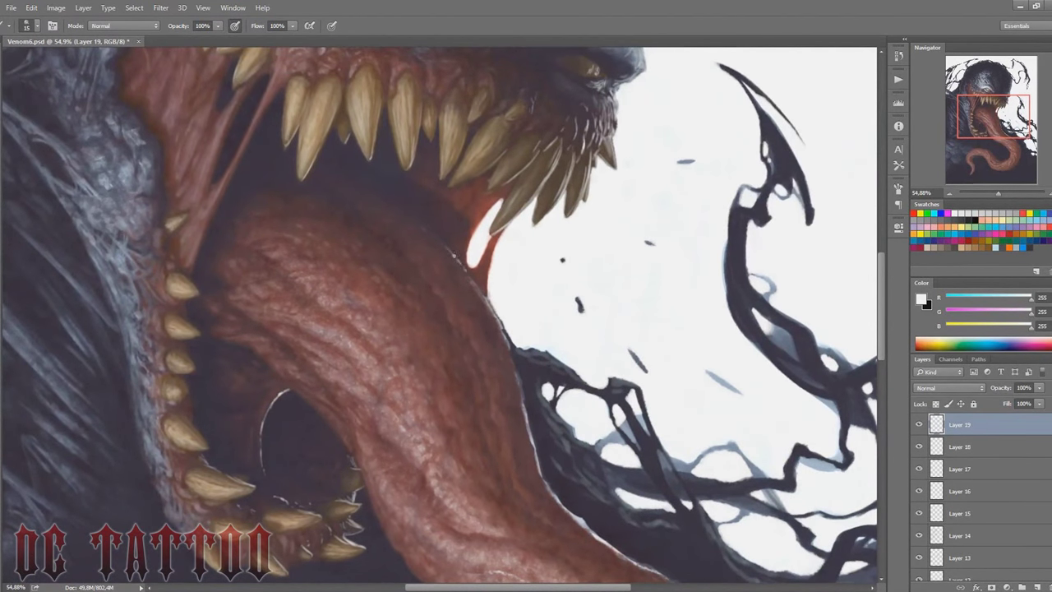
pyautogui.moveTo(478, 294)
pyautogui.mouseDown()
pyautogui.moveTo(551, 487)
pyautogui.moveTo(465, 322)
pyautogui.moveTo(490, 359)
pyautogui.moveTo(592, 427)
pyautogui.mouseUp()
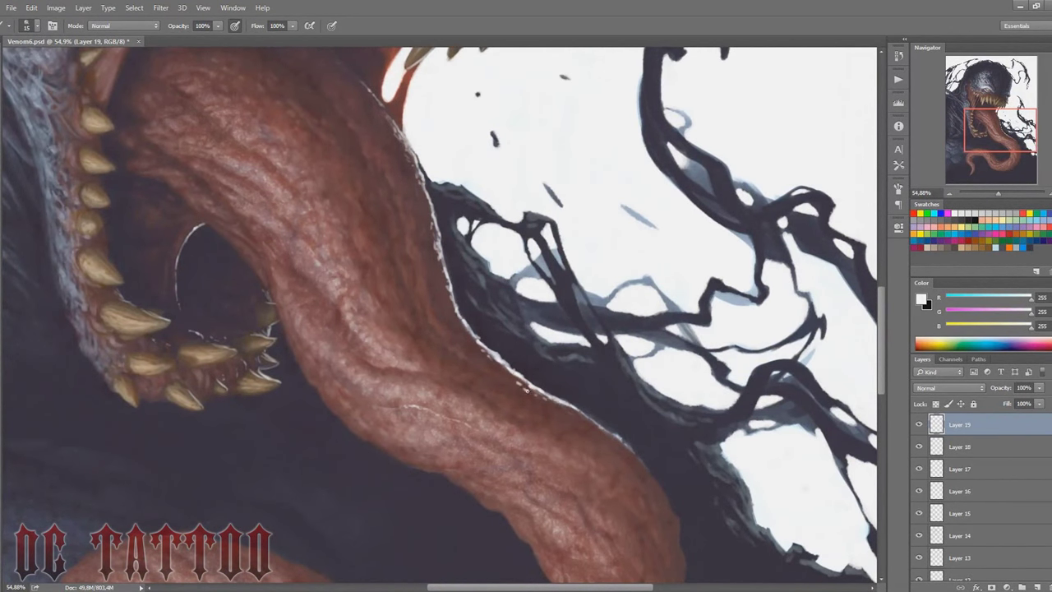
pyautogui.moveTo(526, 390)
pyautogui.mouseDown()
pyautogui.moveTo(578, 409)
pyautogui.moveTo(644, 465)
pyautogui.mouseUp()
pyautogui.scroll(-5, 644, 465)
pyautogui.moveTo(629, 271)
pyautogui.mouseDown()
pyautogui.moveTo(679, 342)
pyautogui.moveTo(685, 397)
pyautogui.mouseUp()
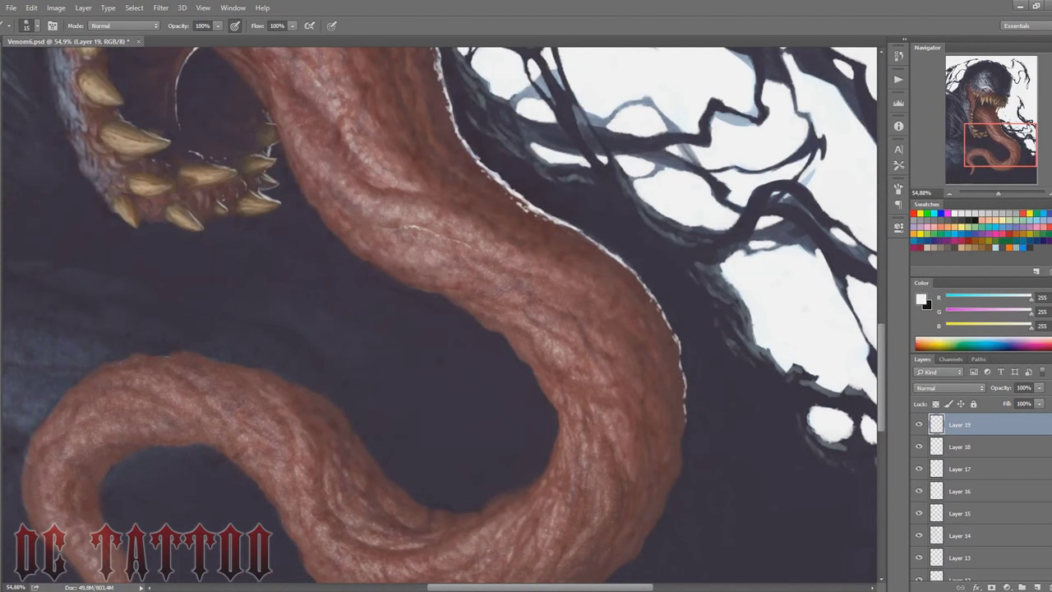
pyautogui.moveTo(458, 512)
pyautogui.mouseDown()
pyautogui.moveTo(390, 483)
pyautogui.moveTo(427, 505)
pyautogui.moveTo(465, 509)
pyautogui.mouseUp()
pyautogui.moveTo(403, 500)
pyautogui.mouseDown()
pyautogui.moveTo(469, 512)
pyautogui.moveTo(541, 477)
pyautogui.mouseUp()
pyautogui.moveTo(389, 479)
pyautogui.mouseDown()
pyautogui.moveTo(339, 406)
pyautogui.moveTo(213, 359)
pyautogui.mouseUp()
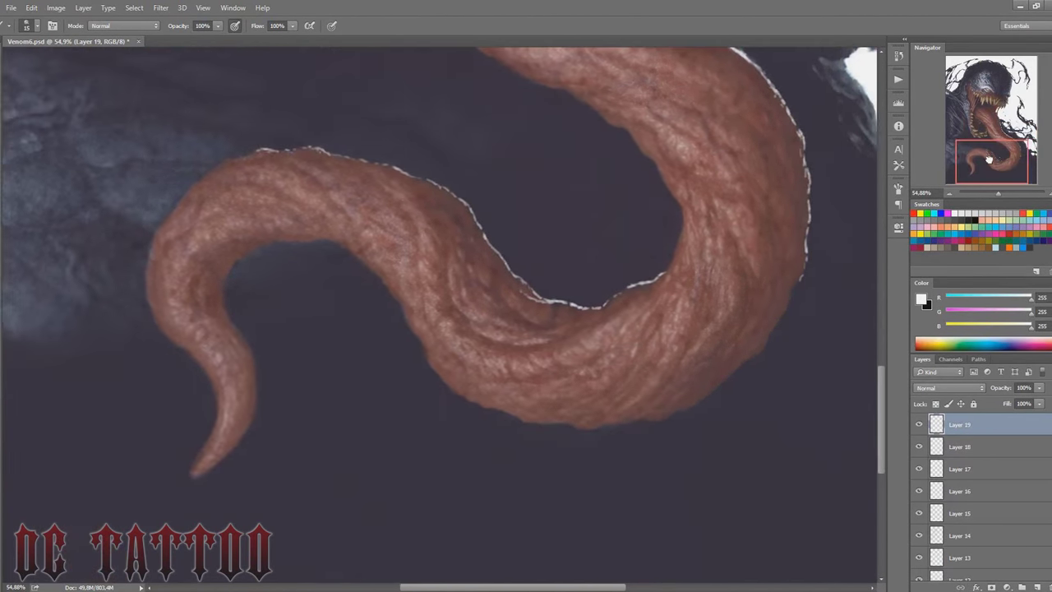
# Step: Add highlights along the lower tongue curve's upper and inner edges
pyautogui.moveTo(987, 147); pyautogui.dragTo(978, 152)
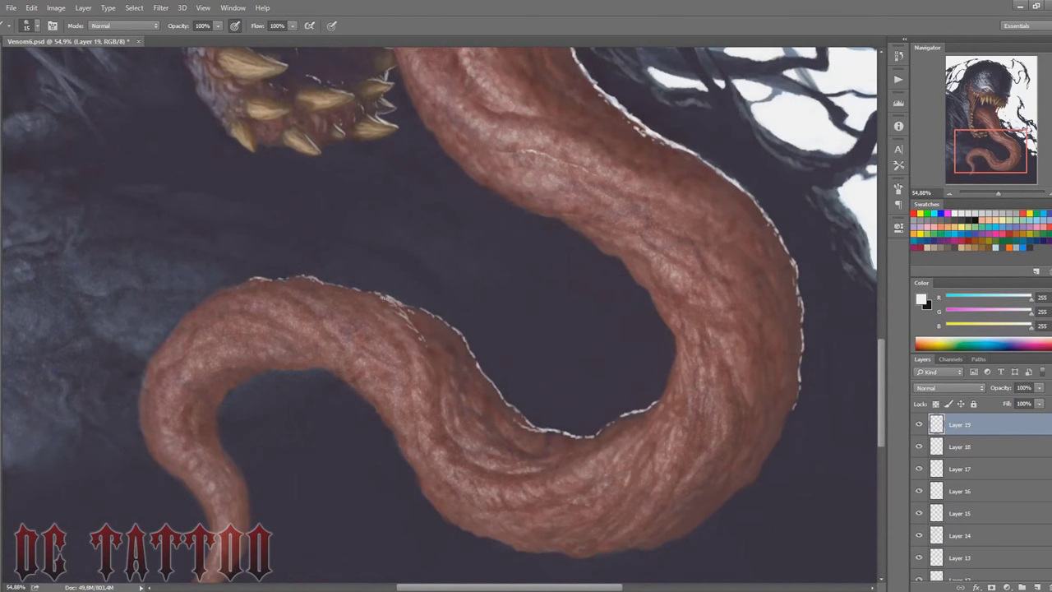
pyautogui.moveTo(371, 293); pyautogui.dragTo(449, 341)
pyautogui.moveTo(402, 304); pyautogui.dragTo(485, 375)
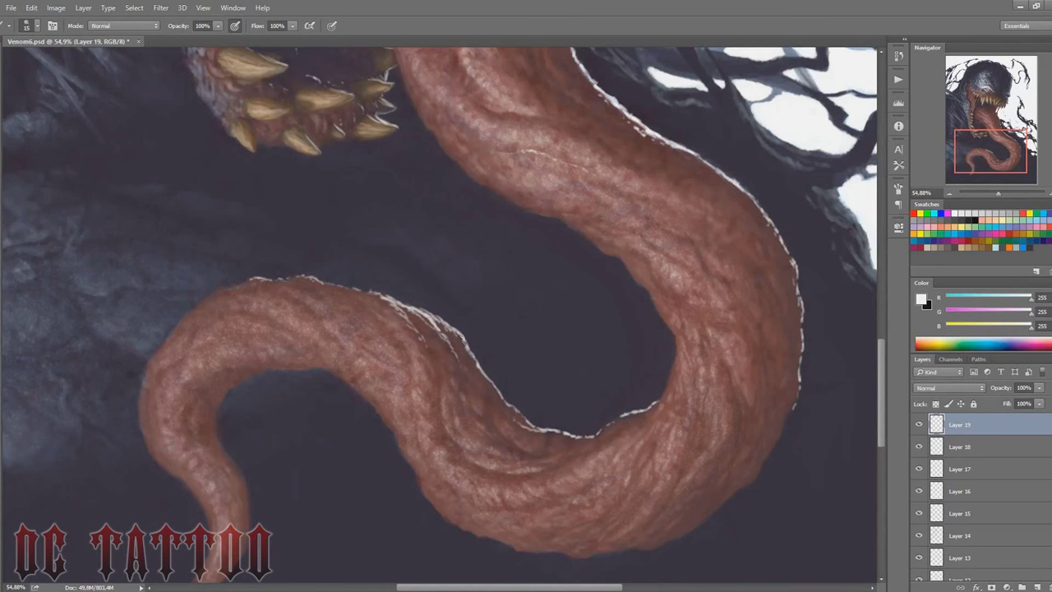
pyautogui.moveTo(512, 419); pyautogui.dragTo(471, 365)
pyautogui.moveTo(576, 440)
pyautogui.mouseDown()
pyautogui.moveTo(657, 401)
pyautogui.moveTo(672, 370)
pyautogui.mouseUp()
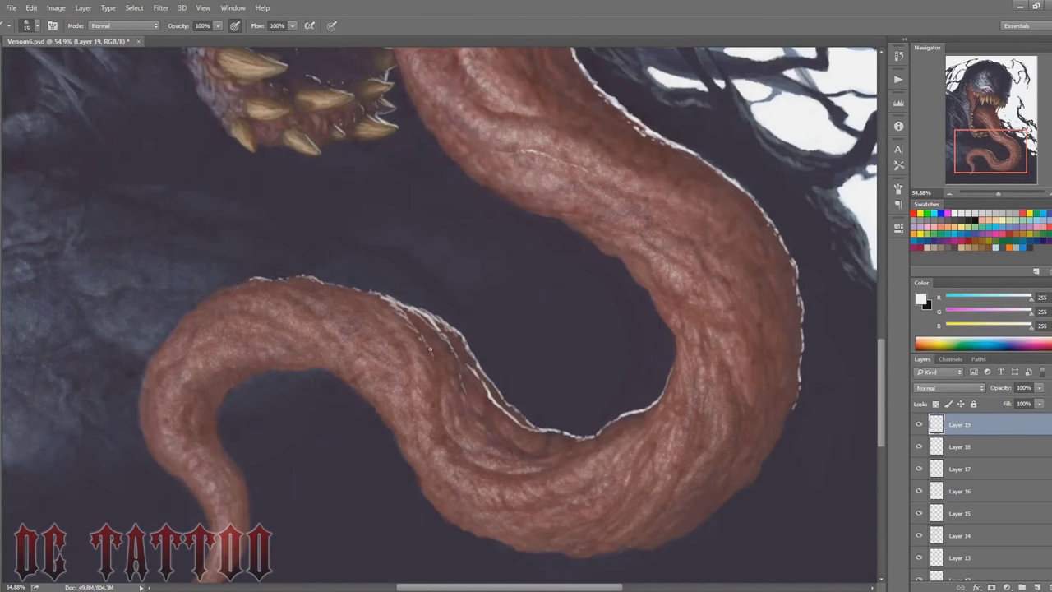
pyautogui.moveTo(422, 343); pyautogui.dragTo(436, 383)
# Step: Mirror the canvas horizontally and add thin highlights along the tongue's left and lower-left edges
pyautogui.hotkey('ctrl', 'shift', 'h')
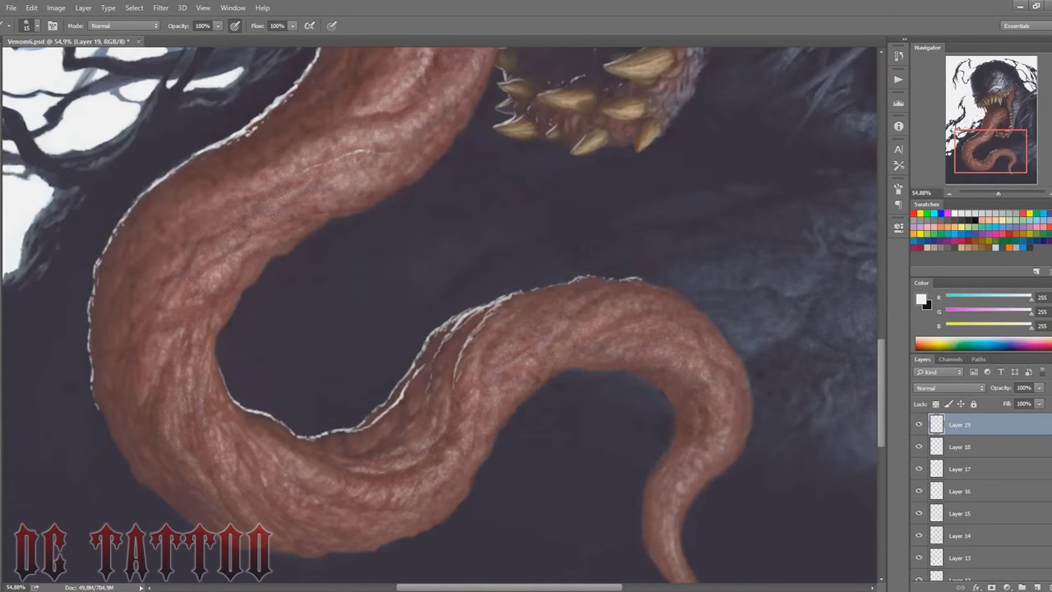
pyautogui.moveTo(88, 302); pyautogui.dragTo(105, 250)
pyautogui.moveTo(92, 343); pyautogui.dragTo(99, 408)
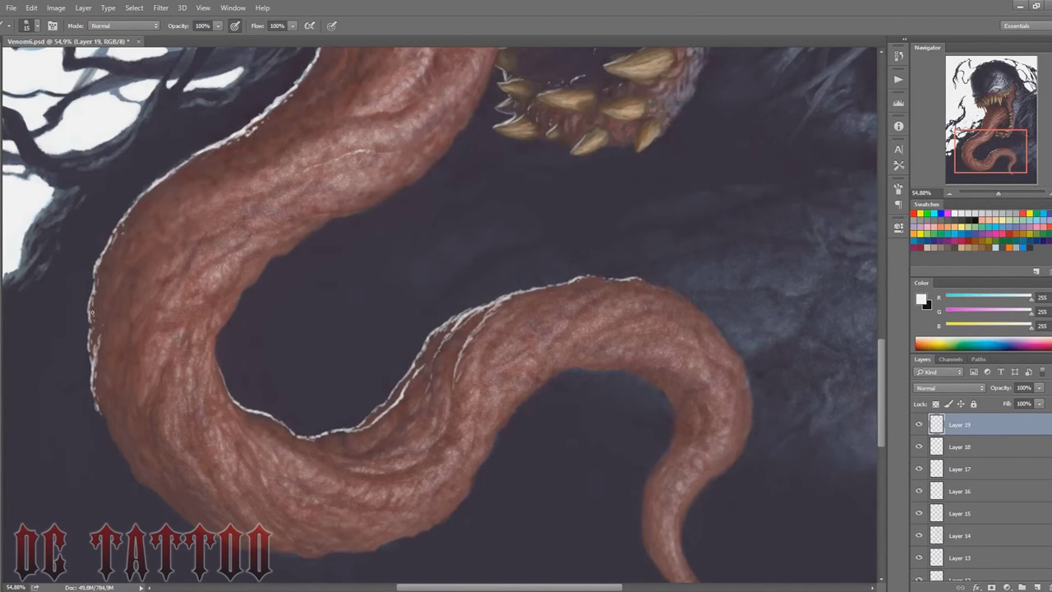
pyautogui.moveTo(92, 311); pyautogui.dragTo(103, 254)
pyautogui.scroll(5, 129, 219)
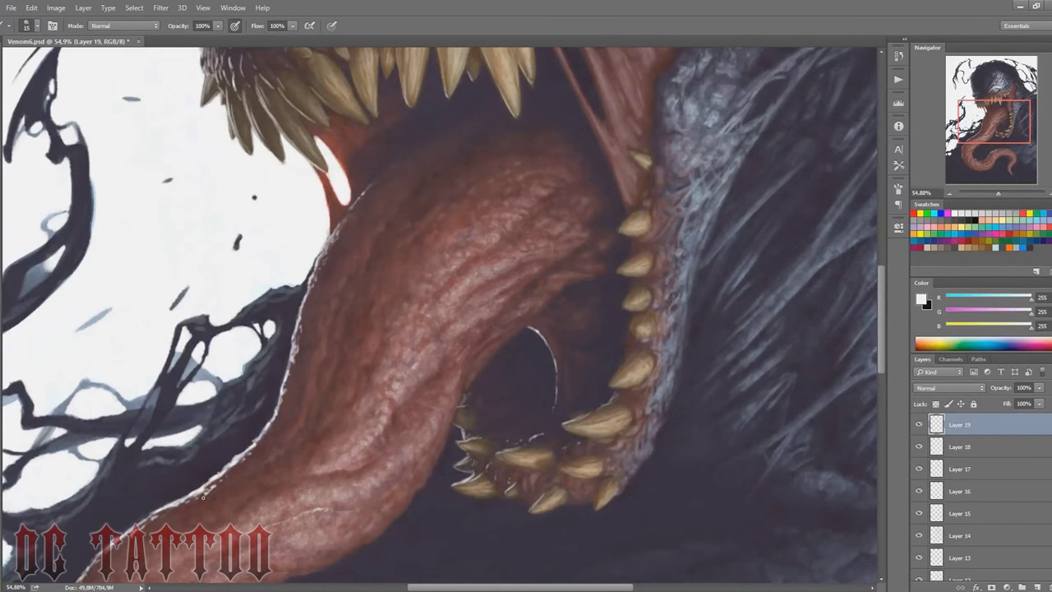
pyautogui.moveTo(232, 482); pyautogui.dragTo(262, 470)
pyautogui.moveTo(188, 503); pyautogui.dragTo(276, 459)
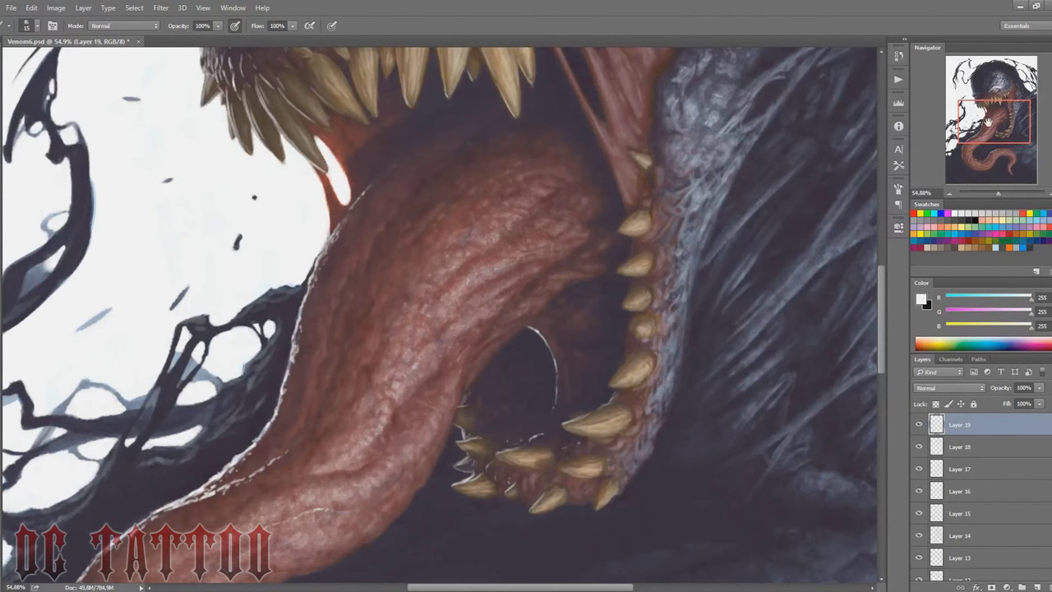
# Step: Paint thin saliva strands hanging from the upper teeth
pyautogui.moveTo(533, 172)
pyautogui.mouseDown()
pyautogui.moveTo(514, 422)
pyautogui.moveTo(487, 365)
pyautogui.mouseUp()
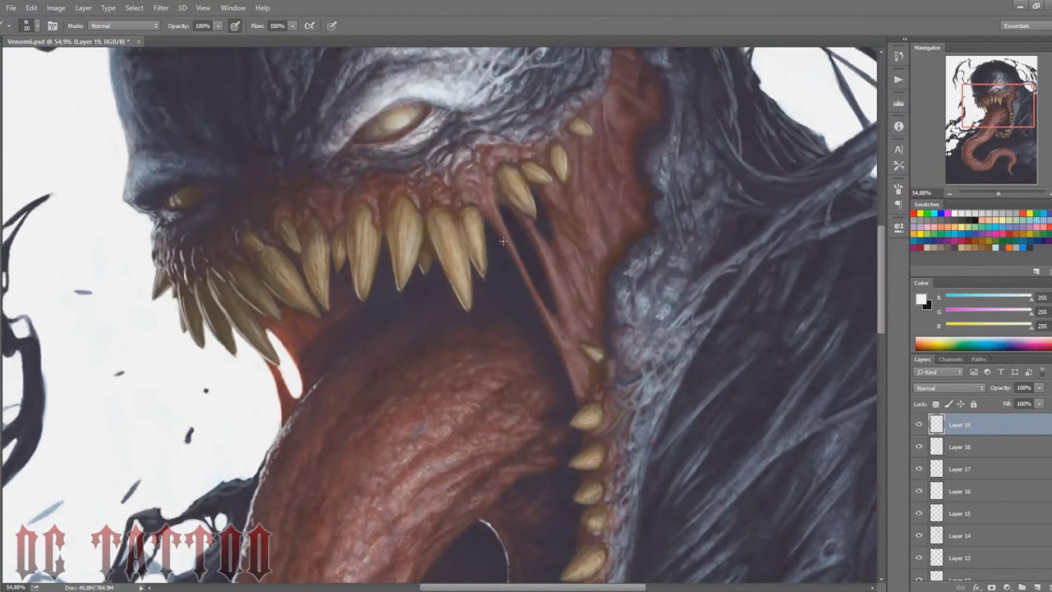
pyautogui.moveTo(503, 240); pyautogui.dragTo(535, 311)
pyautogui.moveTo(512, 258); pyautogui.dragTo(568, 370)
pyautogui.moveTo(544, 270); pyautogui.dragTo(558, 328)
# Step: Paint a white rim light on the tongue tail's inner edge, then erase part of it
pyautogui.press('e')
pyautogui.moveTo(999, 104); pyautogui.dragTo(991, 154)
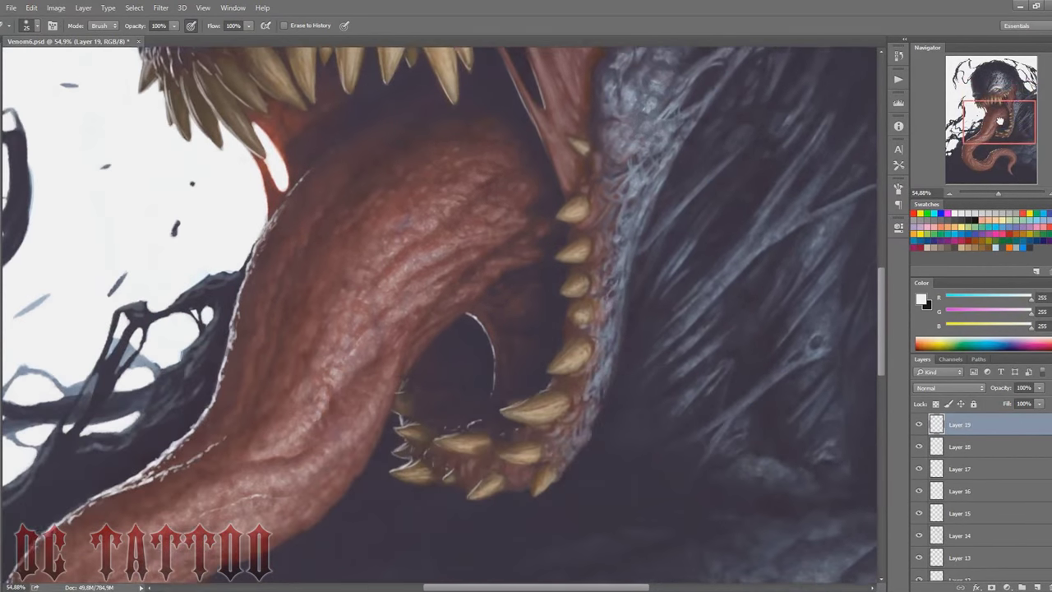
pyautogui.press('b')
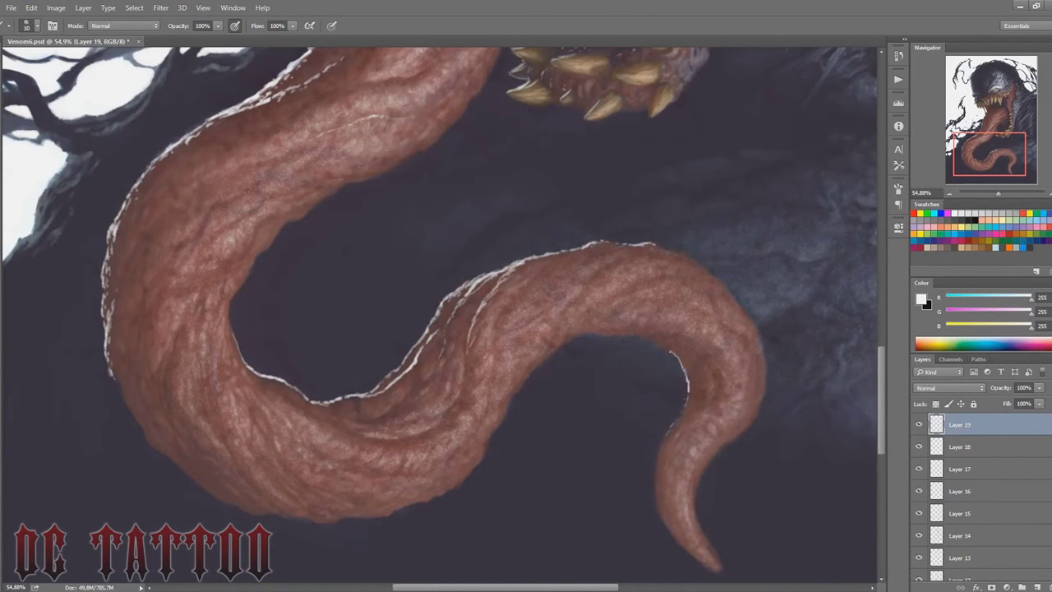
pyautogui.moveTo(682, 409)
pyautogui.mouseDown()
pyautogui.moveTo(658, 464)
pyautogui.moveTo(679, 420)
pyautogui.mouseUp()
pyautogui.moveTo(692, 380)
pyautogui.mouseDown()
pyautogui.moveTo(658, 480)
pyautogui.moveTo(654, 526)
pyautogui.moveTo(676, 539)
pyautogui.mouseUp()
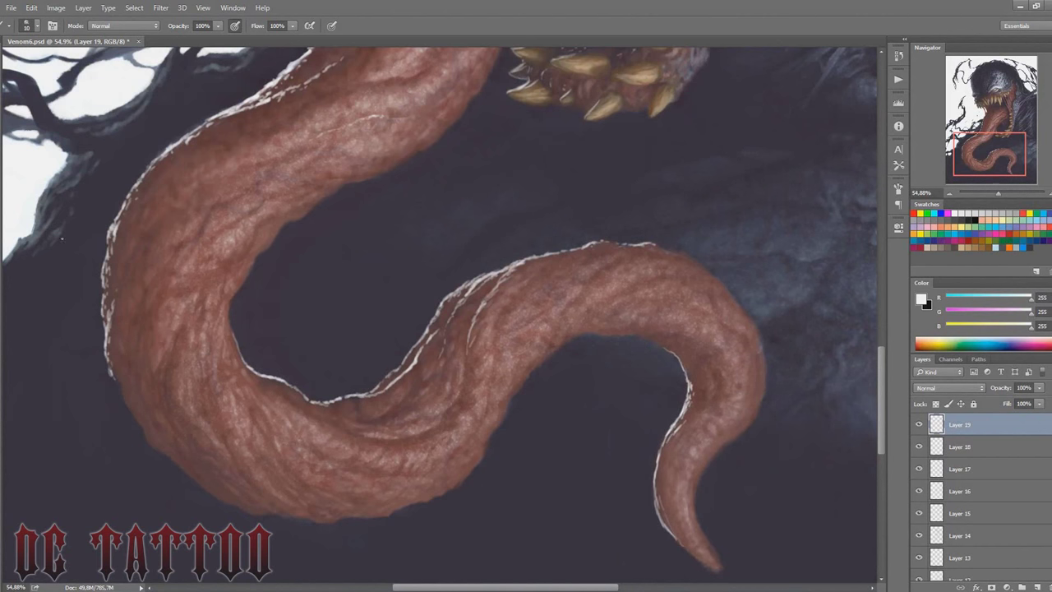
pyautogui.press('e')
pyautogui.moveTo(658, 501)
pyautogui.mouseDown()
pyautogui.moveTo(670, 528)
pyautogui.moveTo(659, 456)
pyautogui.mouseUp()
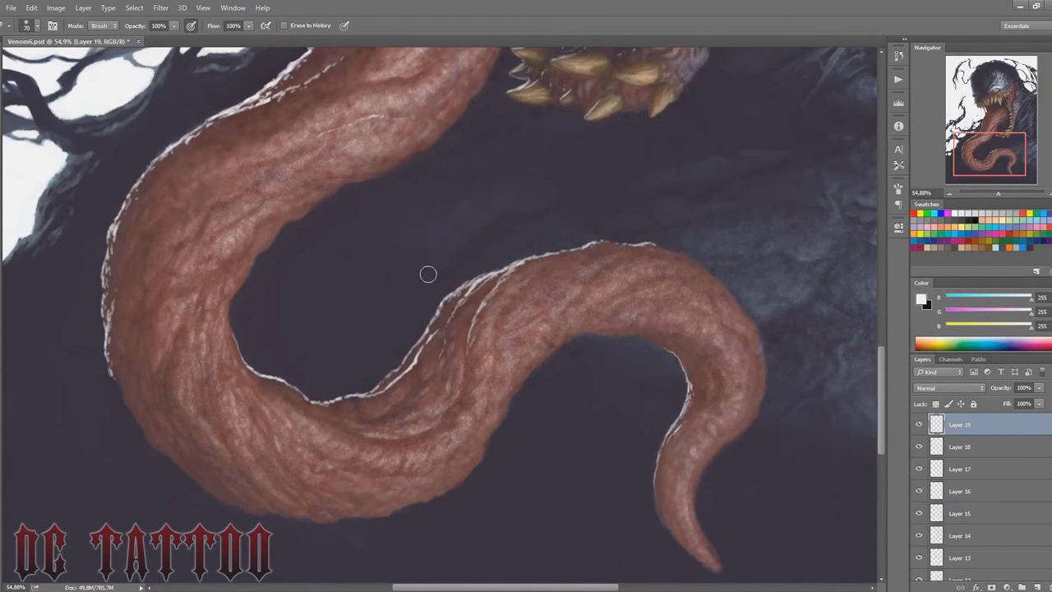
pyautogui.press(']')
pyautogui.press(']')
pyautogui.press(']')
# Step: Soften the tongue's lower edge with bluish grey and brighten a small patch in tongue brown
pyautogui.press('b')
pyautogui.keyDown('alt'); pyautogui.click(781, 251); pyautogui.keyUp('alt')
pyautogui.moveTo(750, 310); pyautogui.dragTo(603, 351)
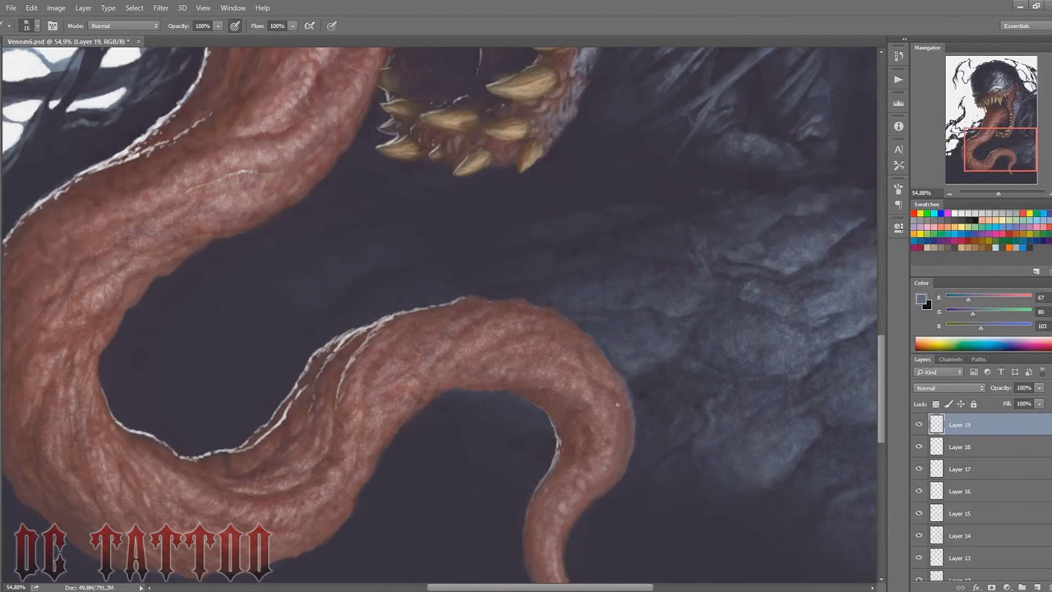
pyautogui.scroll(-2, 617, 403)
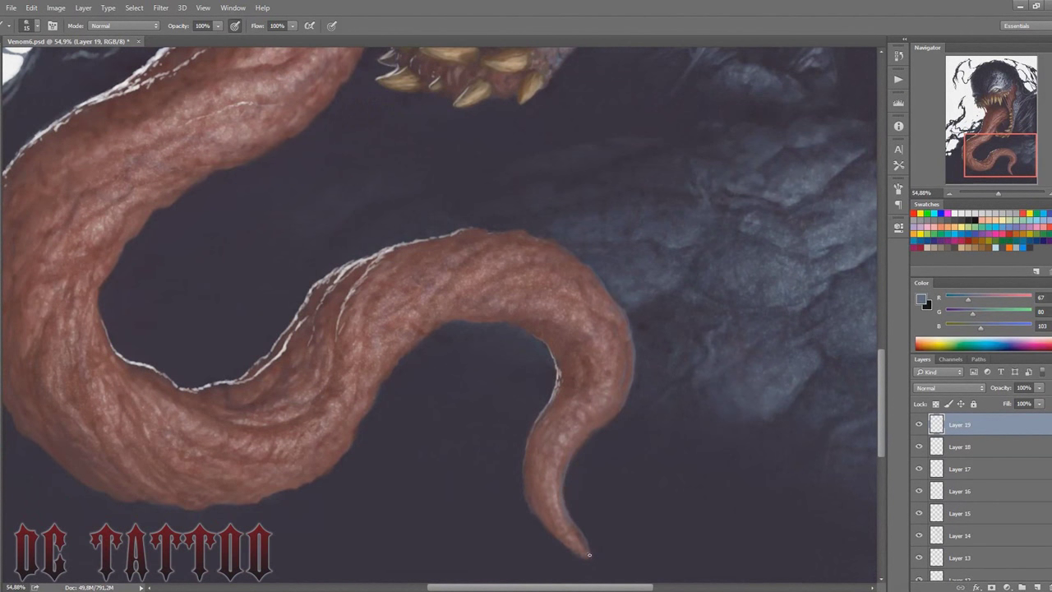
pyautogui.moveTo(375, 406); pyautogui.dragTo(384, 376)
pyautogui.keyDown('alt'); pyautogui.click(509, 242); pyautogui.keyUp('alt')
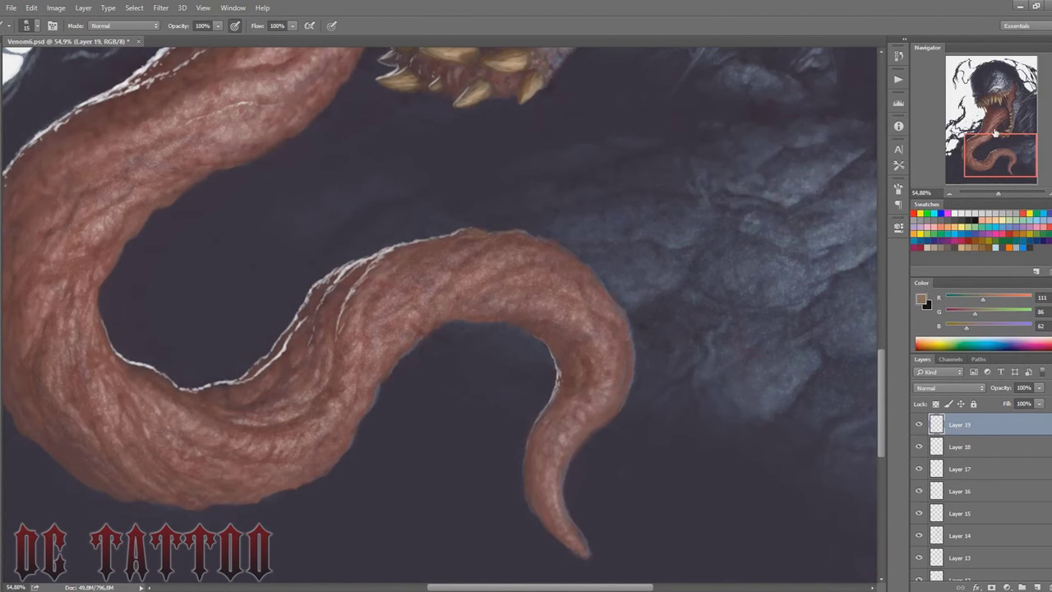
pyautogui.moveTo(994, 132)
pyautogui.mouseDown()
pyautogui.moveTo(982, 121)
pyautogui.moveTo(985, 134)
pyautogui.mouseUp()
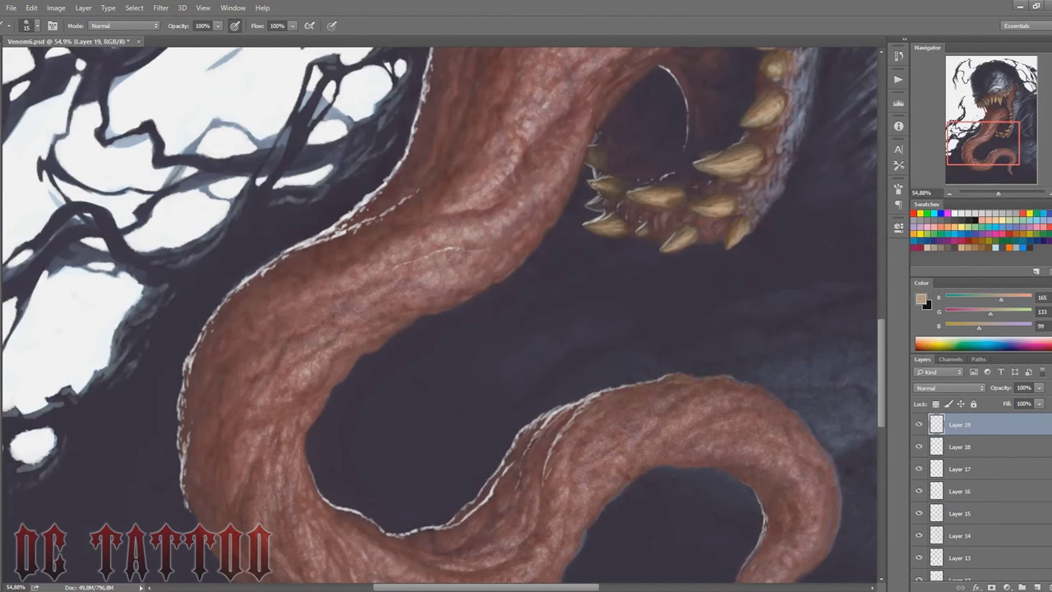
pyautogui.moveTo(553, 212); pyautogui.dragTo(554, 196)
# Step: Enlarge the brush slightly and add thin near-white highlights along the tongue's inner edge
pyautogui.moveTo(801, 95); pyautogui.dragTo(542, 271)
pyautogui.press('e')
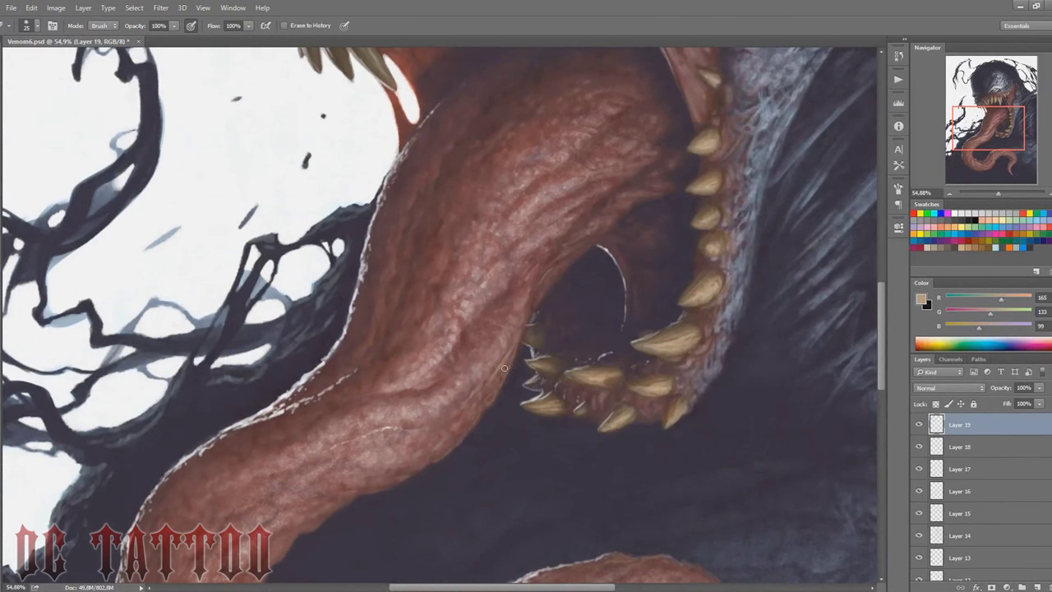
pyautogui.moveTo(987, 124); pyautogui.dragTo(992, 101)
pyautogui.press('b')
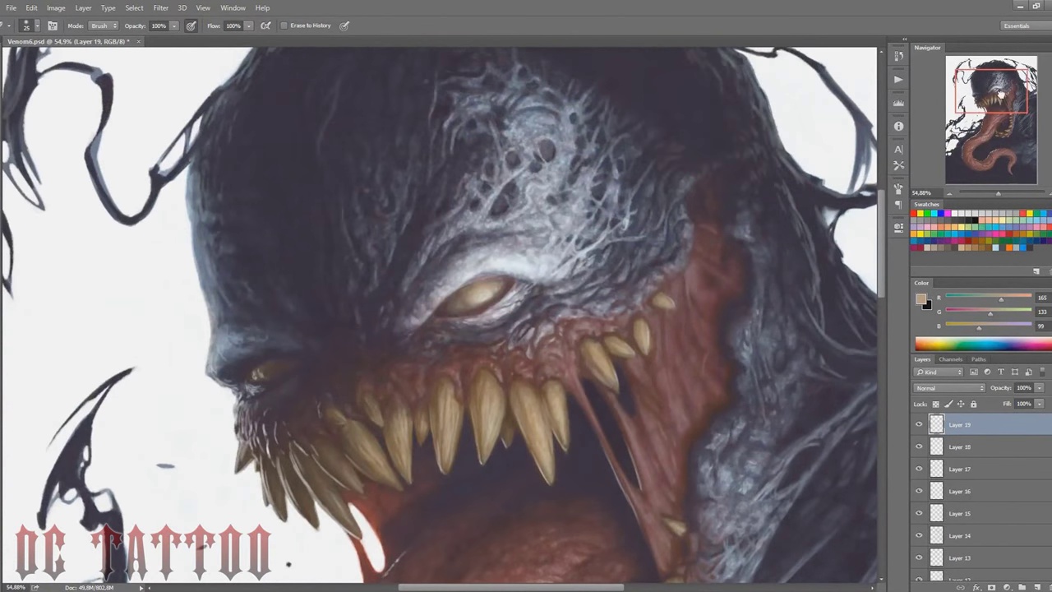
pyautogui.moveTo(618, 309); pyautogui.dragTo(592, 200)
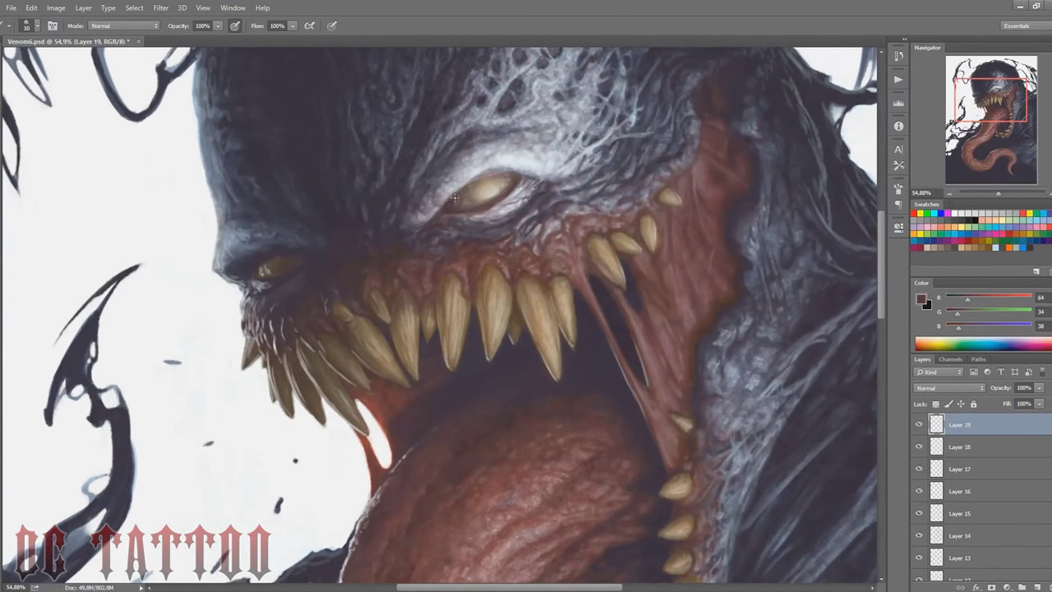
pyautogui.press(']')
pyautogui.moveTo(991, 99); pyautogui.dragTo(983, 150)
pyautogui.keyDown('alt'); pyautogui.click(349, 160); pyautogui.keyUp('alt')
pyautogui.moveTo(448, 246); pyautogui.dragTo(481, 231)
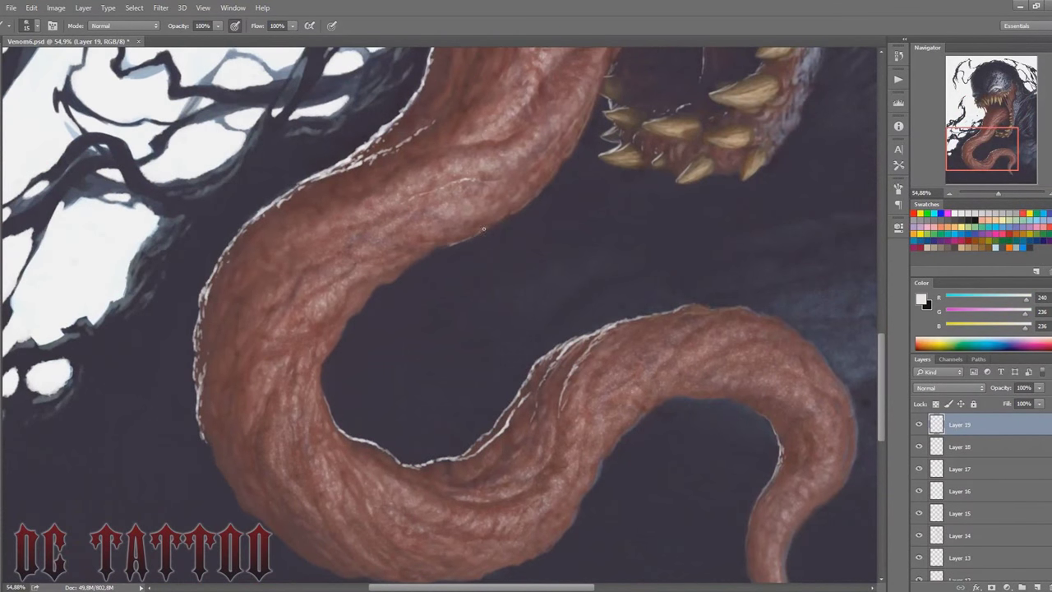
pyautogui.moveTo(406, 266); pyautogui.dragTo(344, 326)
# Step: Sample a light grey and several reddish tongue tones from the mouth area
pyautogui.moveTo(999, 139); pyautogui.dragTo(1014, 115)
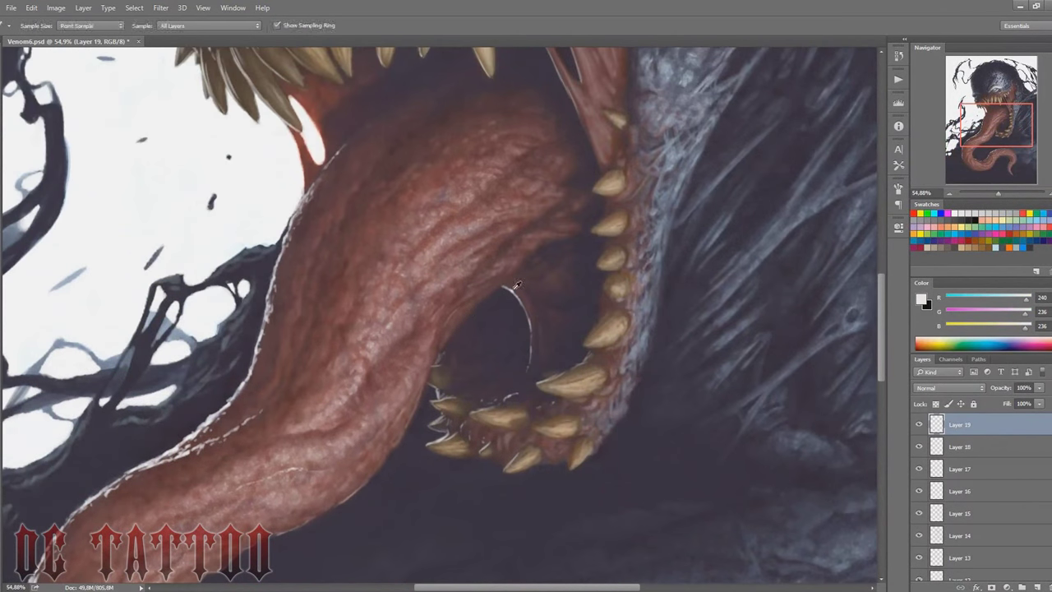
pyautogui.keyDown('alt'); pyautogui.click(505, 278); pyautogui.keyUp('alt')
pyautogui.scroll(2, 582, 182)
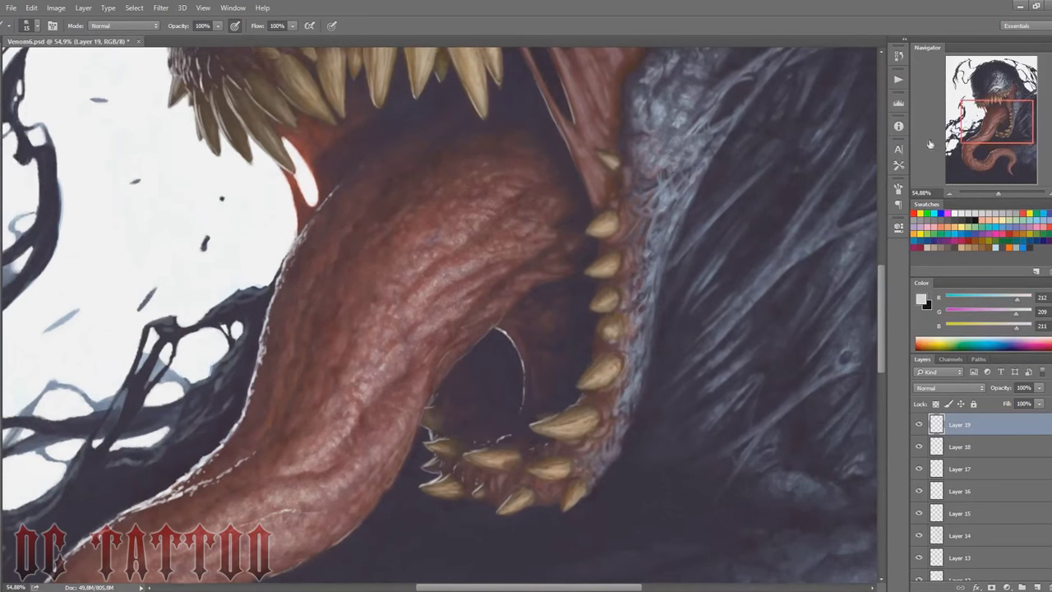
pyautogui.keyDown('alt'); pyautogui.click(581, 183); pyautogui.keyUp('alt')
pyautogui.keyDown('alt'); pyautogui.click(587, 188); pyautogui.keyUp('alt')
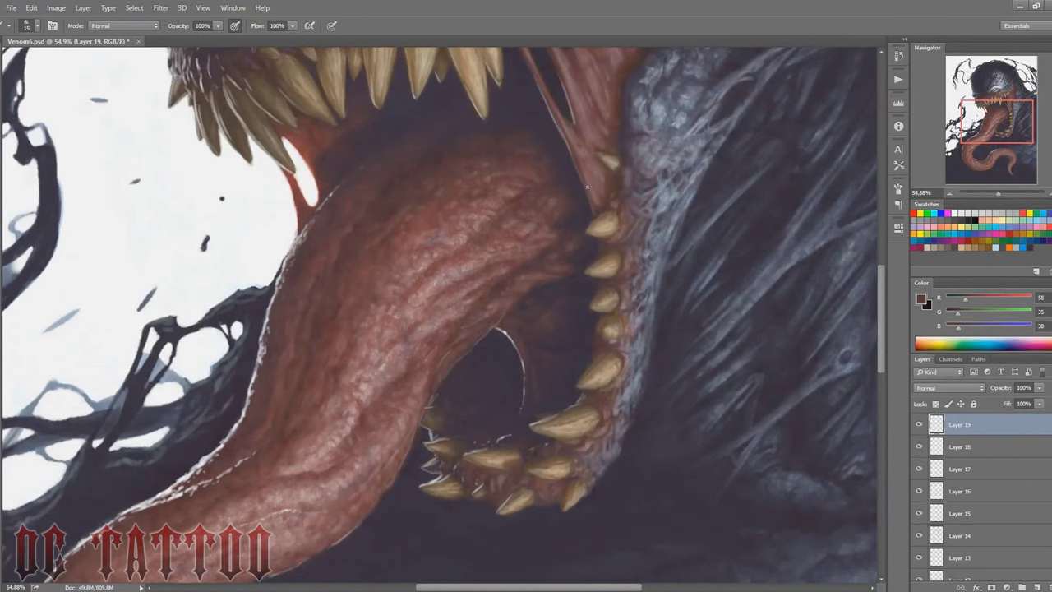
pyautogui.keyDown('alt'); pyautogui.click(605, 130); pyautogui.keyUp('alt')
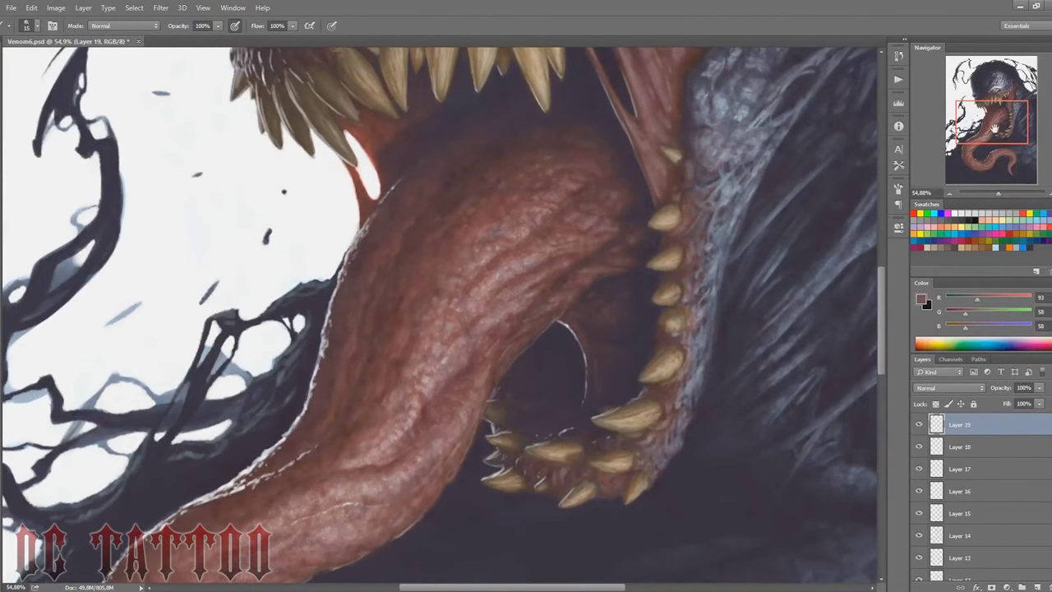
# Step: Save the painting with Ctrl+S and fit the whole image in view
pyautogui.hotkey('ctrl', 's')
pyautogui.moveTo(998, 115)
pyautogui.mouseDown()
pyautogui.moveTo(999, 155)
pyautogui.moveTo(1011, 165)
pyautogui.mouseUp()
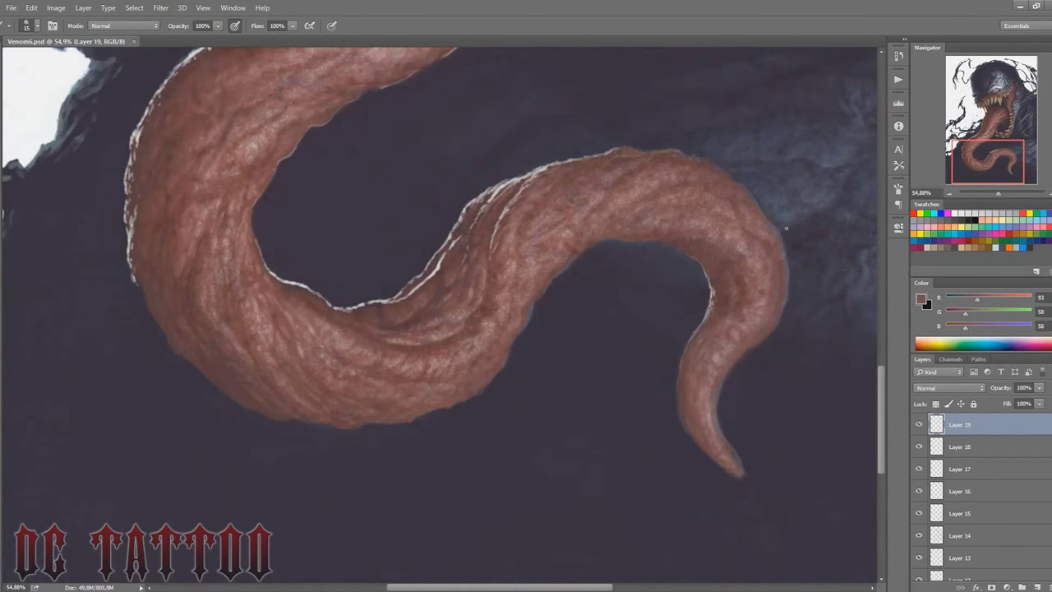
pyautogui.hotkey('ctrl', '0')
pyautogui.scroll(3, 460, 246)
pyautogui.scroll(-5, 716, 397)
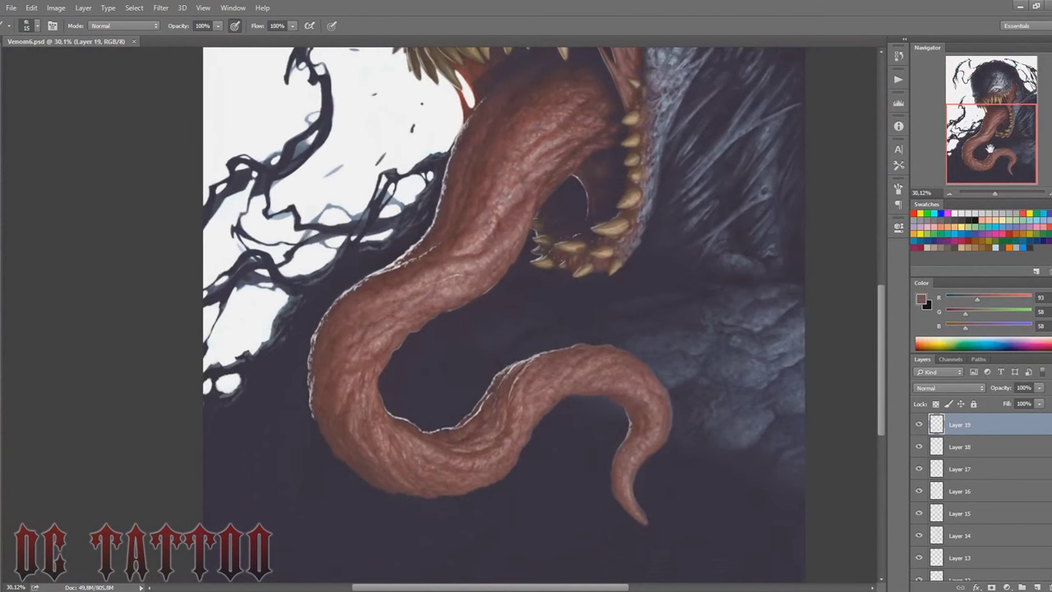
pyautogui.scroll(1, 715, 398)
pyautogui.press('alt')
# Step: Create Layer 20 and paint a thin strand below the upper teeth with a smaller brush
pyautogui.hotkey('ctrl', 'shift', 'n')
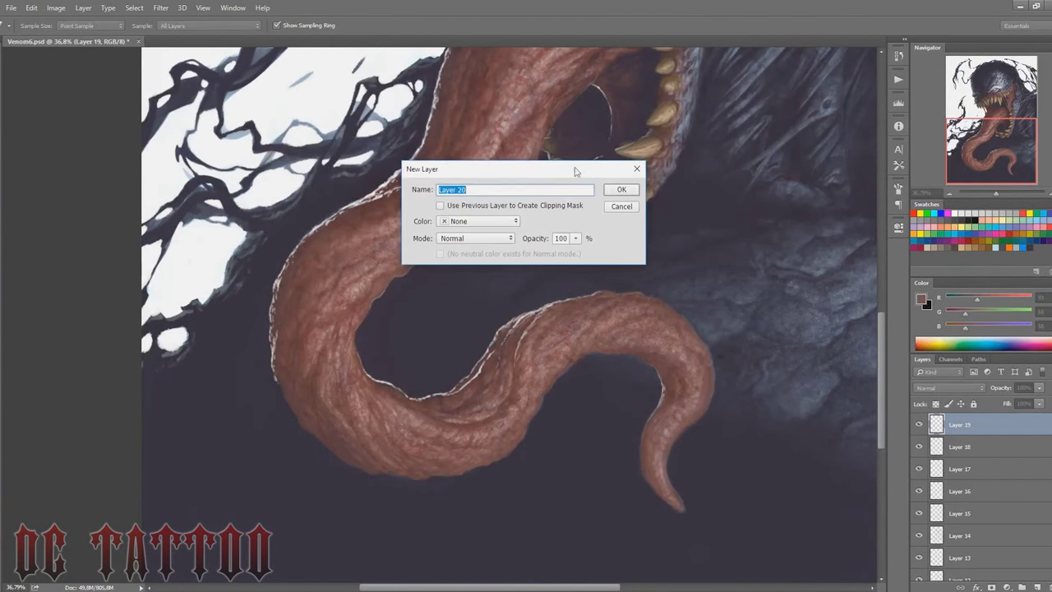
pyautogui.press('Return')
pyautogui.scroll(5, 716, 398)
pyautogui.press('[')
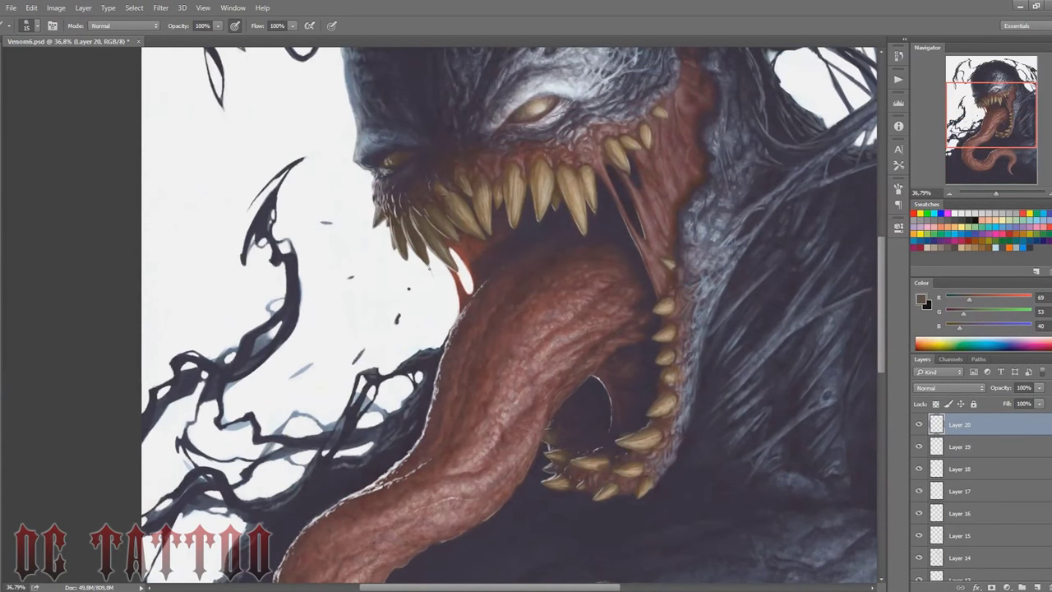
pyautogui.moveTo(433, 264); pyautogui.dragTo(442, 345)
# Step: Sample light grey and white, then paint a thin white highlight on the tongue edge
pyautogui.press('x')
pyautogui.press(']')
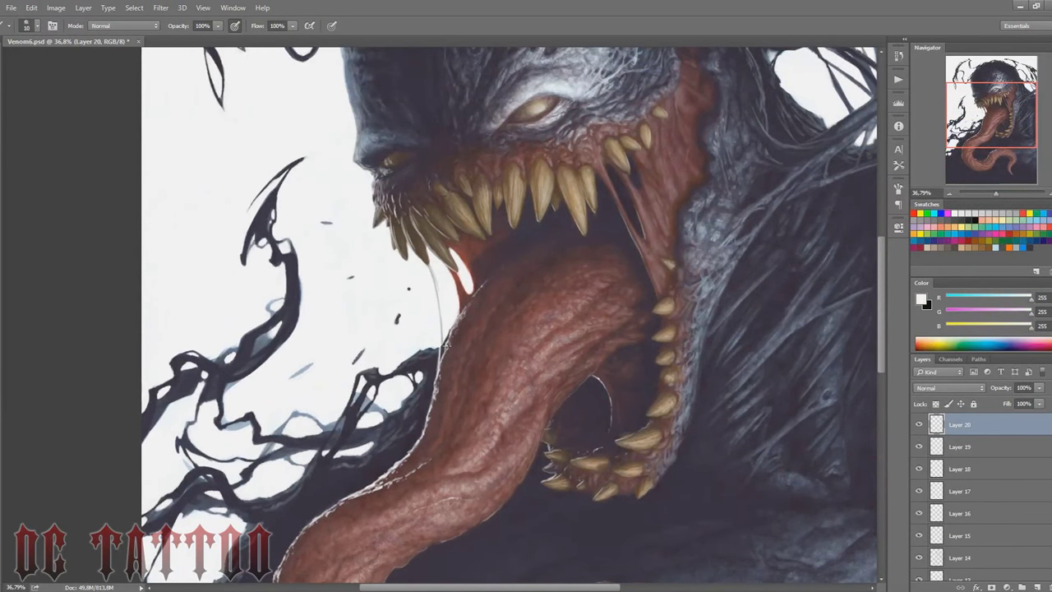
pyautogui.keyDown('alt'); pyautogui.click(442, 353); pyautogui.keyUp('alt')
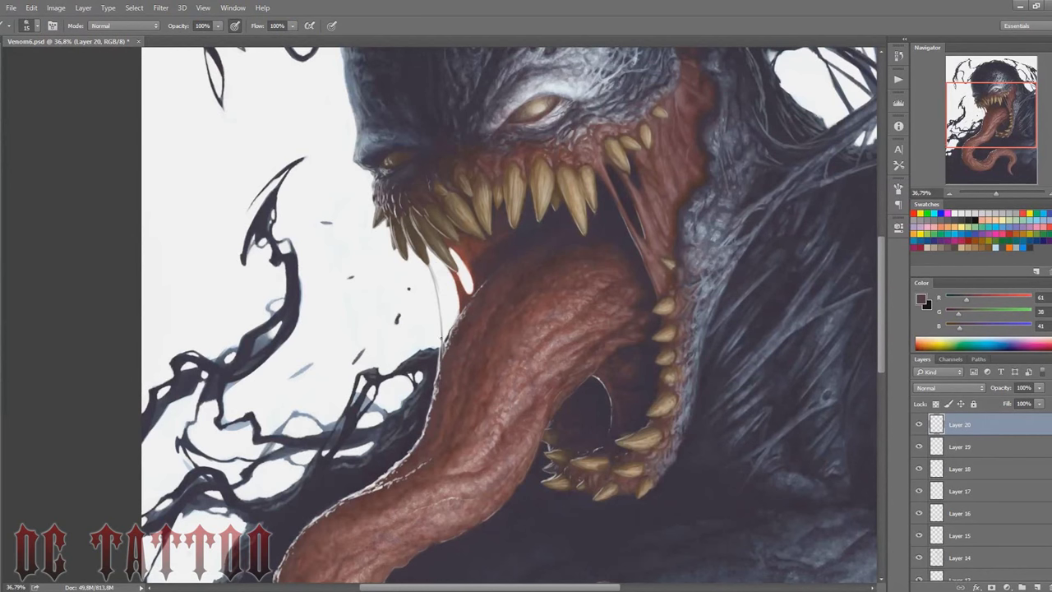
pyautogui.keyDown('alt'); pyautogui.click(464, 278); pyautogui.keyUp('alt')
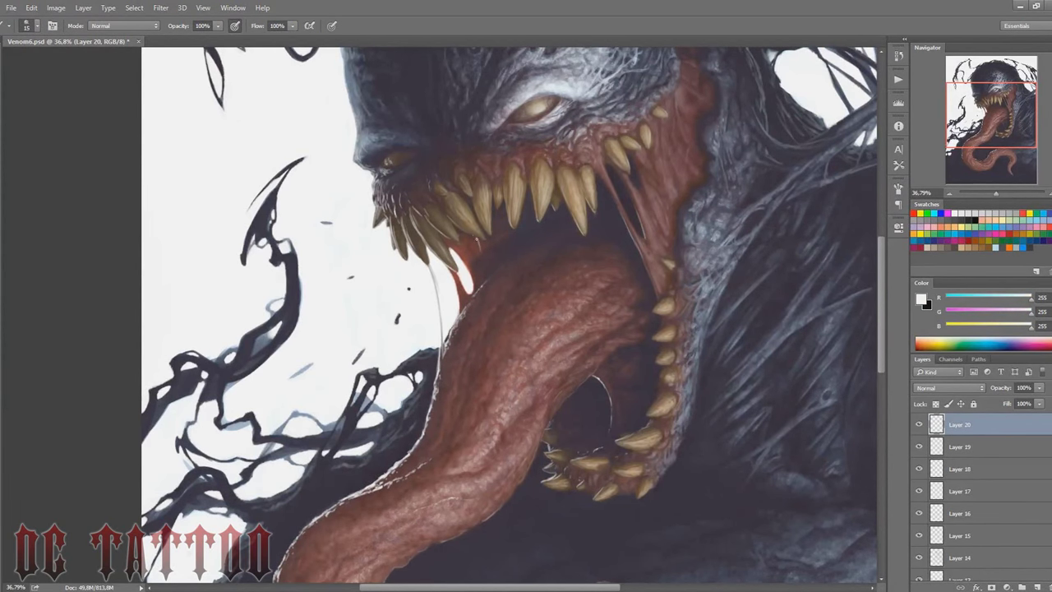
pyautogui.moveTo(481, 299); pyautogui.dragTo(474, 333)
pyautogui.keyDown('alt'); pyautogui.click(475, 326); pyautogui.keyUp('alt')
# Step: Sample near-white, tan and white, then paint a saliva strand from a tooth tip to the tongue
pyautogui.press(']')
pyautogui.keyDown('alt'); pyautogui.click(477, 279); pyautogui.keyUp('alt')
pyautogui.keyDown('alt'); pyautogui.click(530, 319); pyautogui.keyUp('alt')
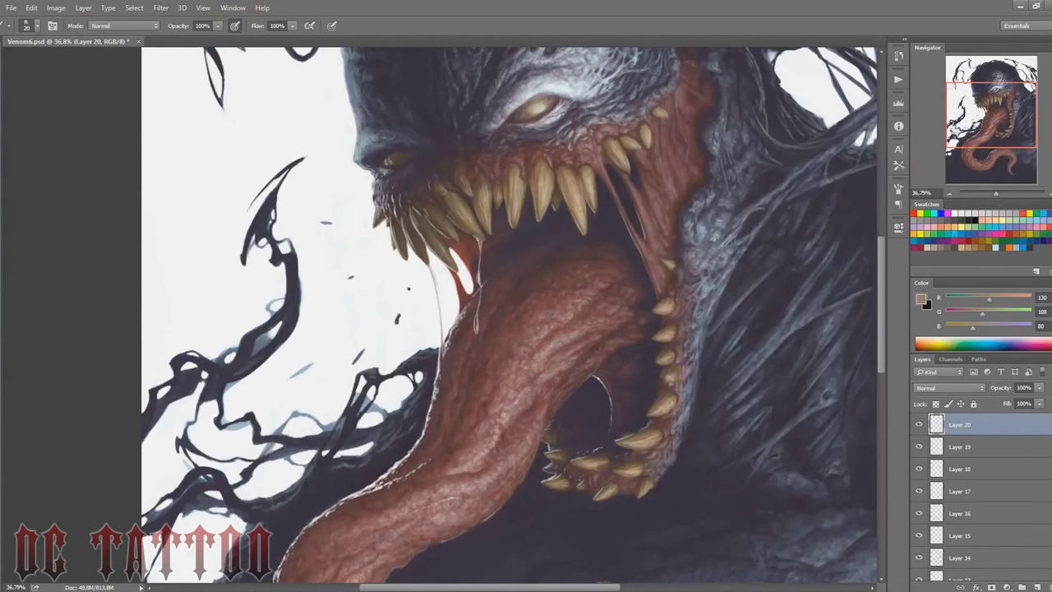
pyautogui.keyDown('alt'); pyautogui.click(405, 274); pyautogui.keyUp('alt')
pyautogui.press('[')
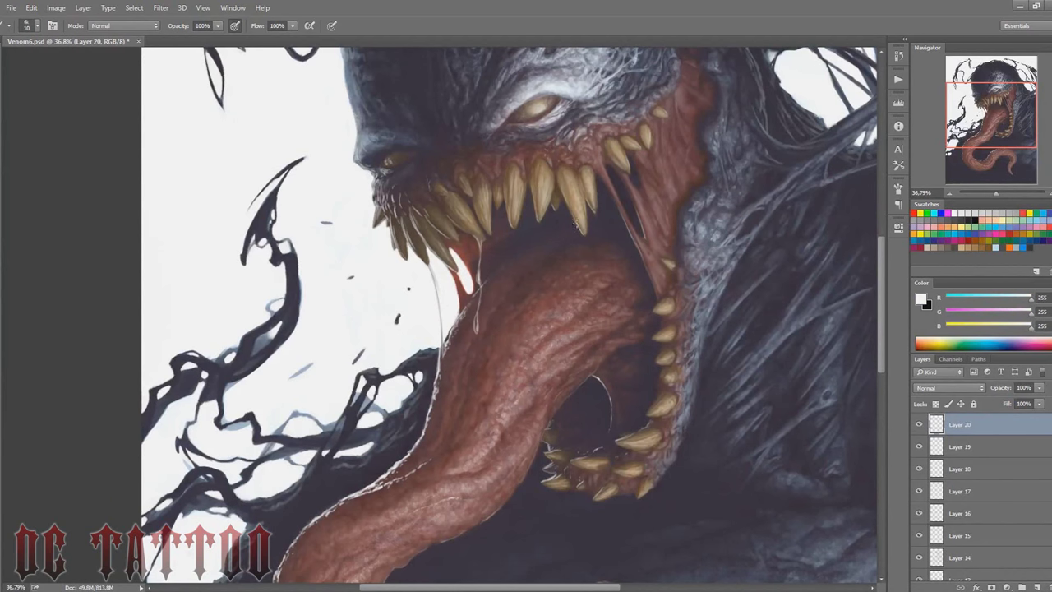
pyautogui.moveTo(576, 220); pyautogui.dragTo(540, 297)
# Step: Sample tan, dark mouth, reddish tongue, greyish pink and white tones while resizing the brush
pyautogui.keyDown('alt'); pyautogui.click(540, 298); pyautogui.keyUp('alt')
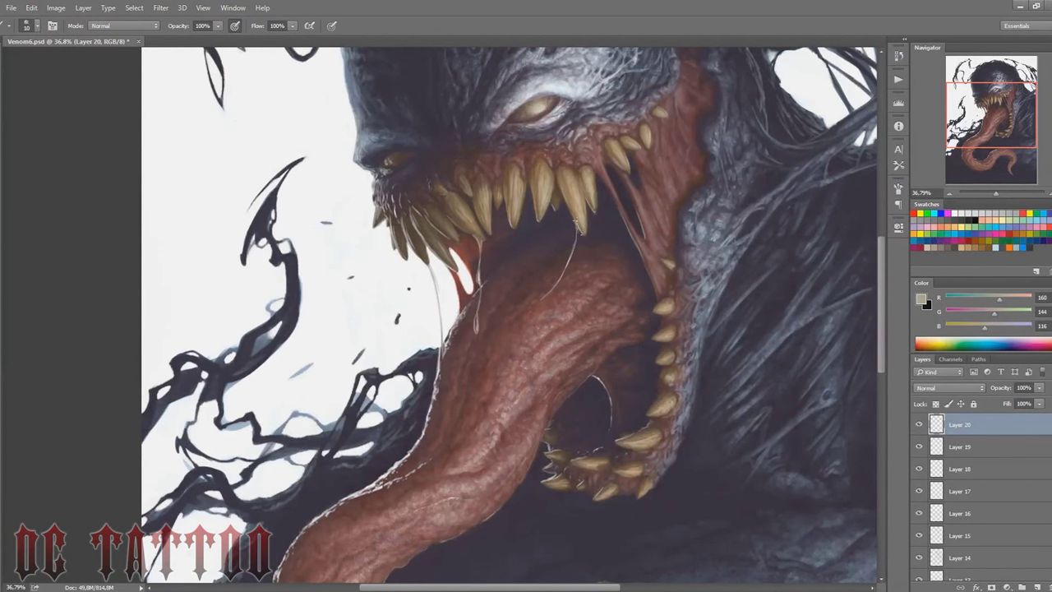
pyautogui.keyDown('alt'); pyautogui.click(578, 239); pyautogui.keyUp('alt')
pyautogui.press(']')
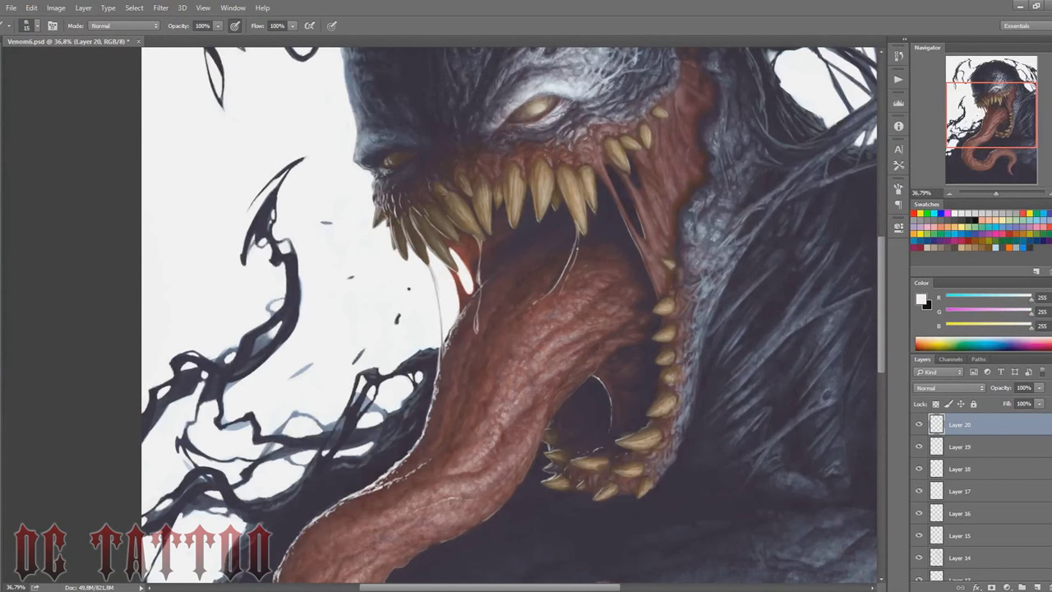
pyautogui.keyDown('alt'); pyautogui.click(645, 235); pyautogui.keyUp('alt')
pyautogui.keyDown('alt'); pyautogui.click(579, 229); pyautogui.keyUp('alt')
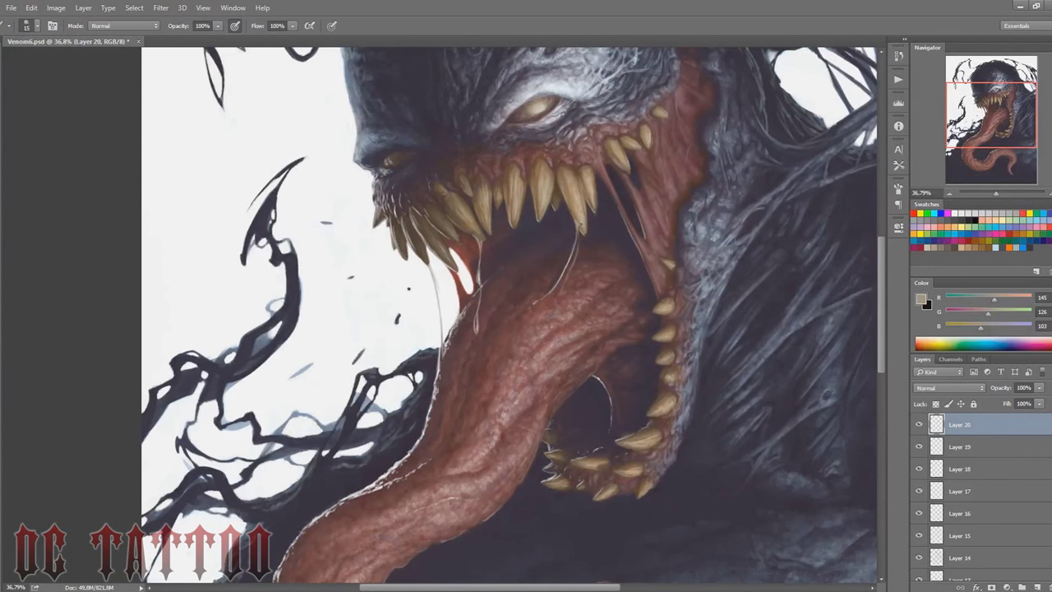
pyautogui.keyDown('alt'); pyautogui.click(537, 281); pyautogui.keyUp('alt')
pyautogui.press('[')
pyautogui.keyDown('alt'); pyautogui.click(562, 275); pyautogui.keyUp('alt')
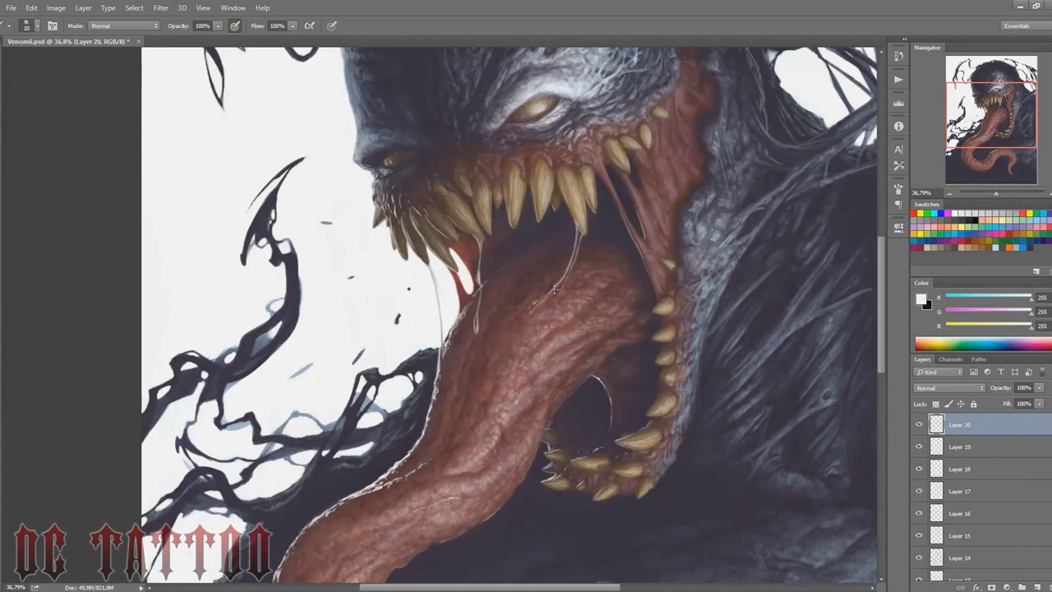
pyautogui.keyDown('alt'); pyautogui.click(574, 253); pyautogui.keyUp('alt')
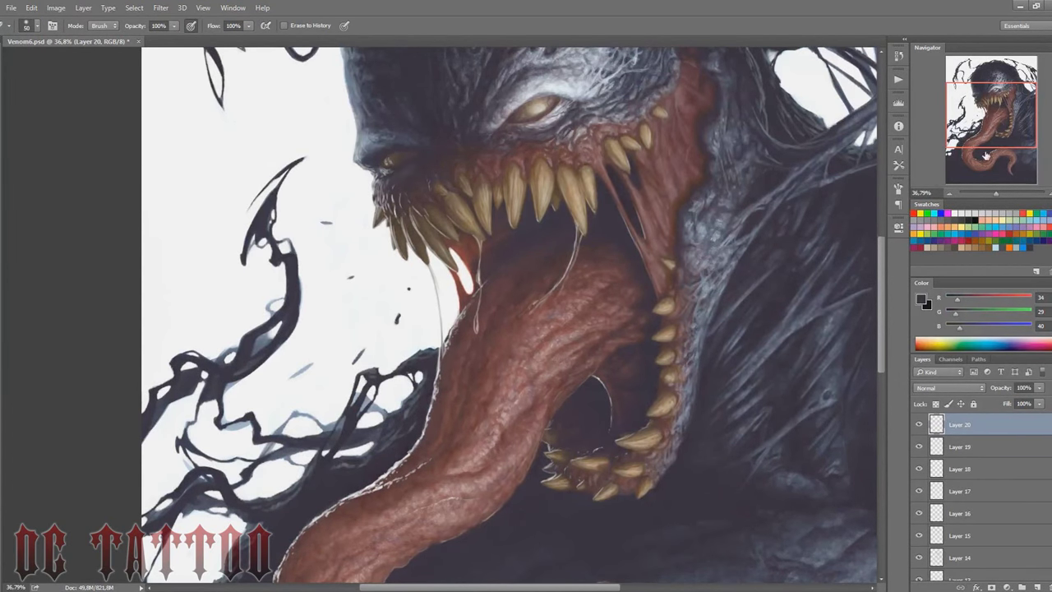
pyautogui.scroll(3, 523, 358)
# Step: Brighten the saliva strands between teeth and tongue with a white brush
pyautogui.press('b')
pyautogui.press('x')
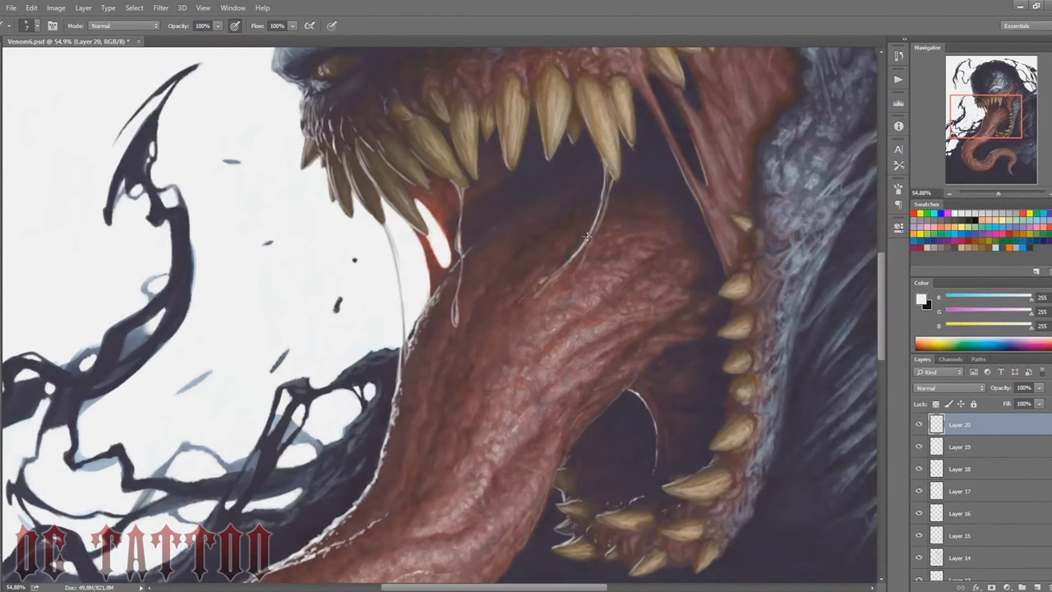
pyautogui.moveTo(587, 236); pyautogui.dragTo(602, 168)
pyautogui.moveTo(456, 249); pyautogui.dragTo(447, 174)
pyautogui.moveTo(453, 329)
pyautogui.mouseDown()
pyautogui.moveTo(454, 268)
pyautogui.moveTo(451, 307)
pyautogui.mouseUp()
pyautogui.press(']')
pyautogui.press(']')
pyautogui.press(']')
pyautogui.moveTo(403, 340); pyautogui.dragTo(403, 370)
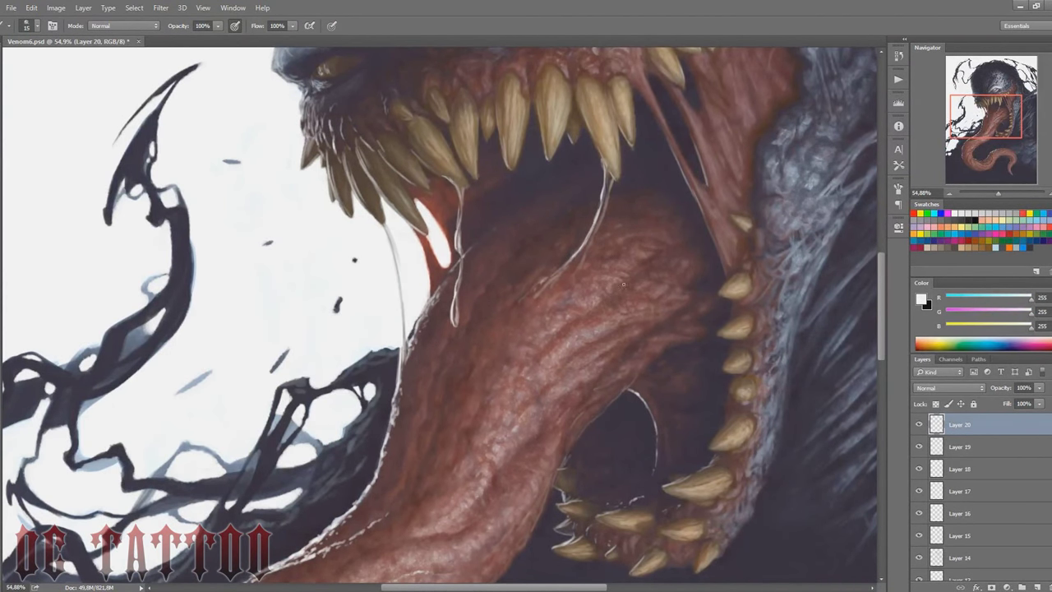
# Step: Sample tooth, mouth and tongue colours, then add white strands along the tongue's lower edge
pyautogui.keyDown('alt'); pyautogui.click(612, 179); pyautogui.keyUp('alt')
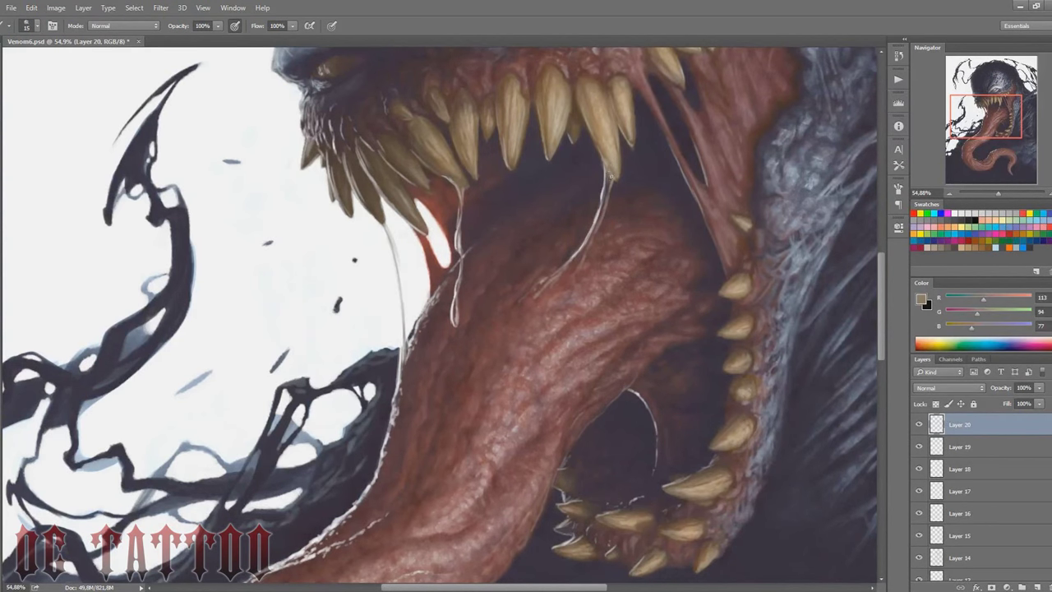
pyautogui.keyDown('alt'); pyautogui.click(608, 184); pyautogui.keyUp('alt')
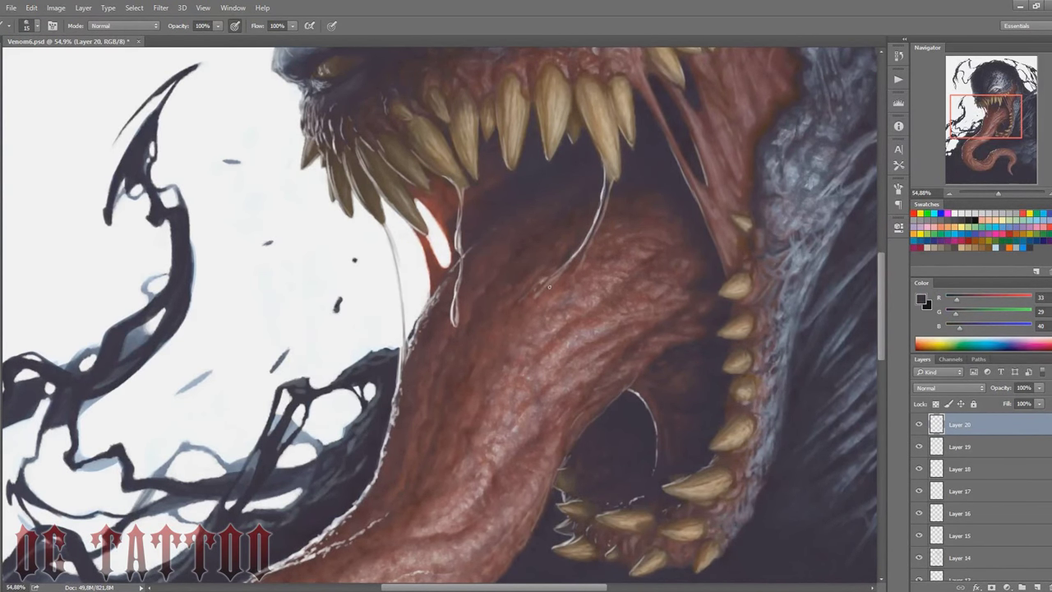
pyautogui.keyDown('alt'); pyautogui.click(558, 274); pyautogui.keyUp('alt')
pyautogui.moveTo(801, 121); pyautogui.dragTo(589, 273)
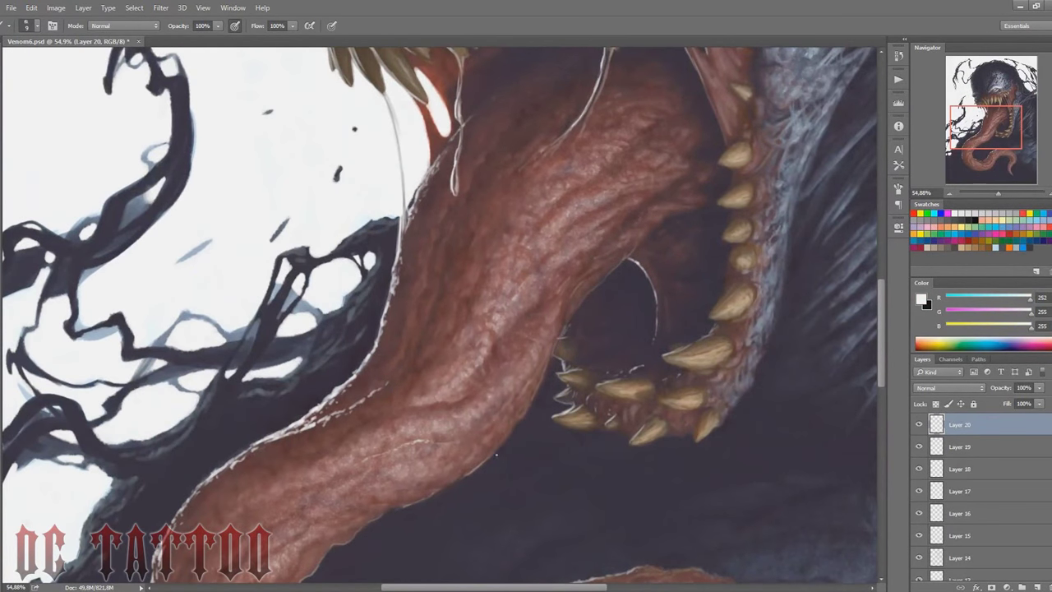
pyautogui.moveTo(495, 453)
pyautogui.mouseDown()
pyautogui.moveTo(506, 464)
pyautogui.moveTo(544, 456)
pyautogui.moveTo(556, 415)
pyautogui.mouseUp()
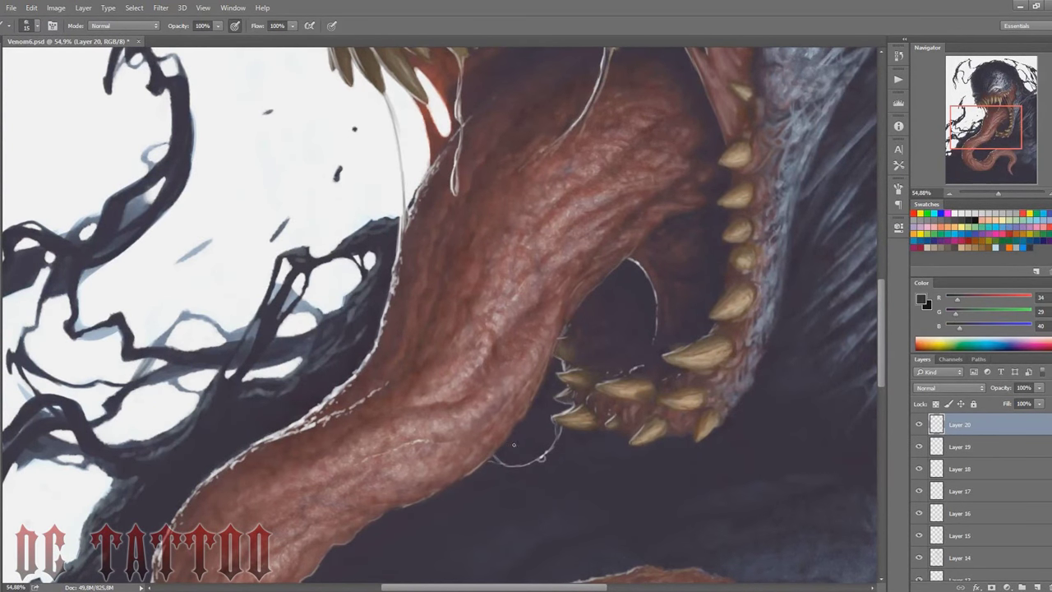
pyautogui.moveTo(491, 457); pyautogui.dragTo(532, 464)
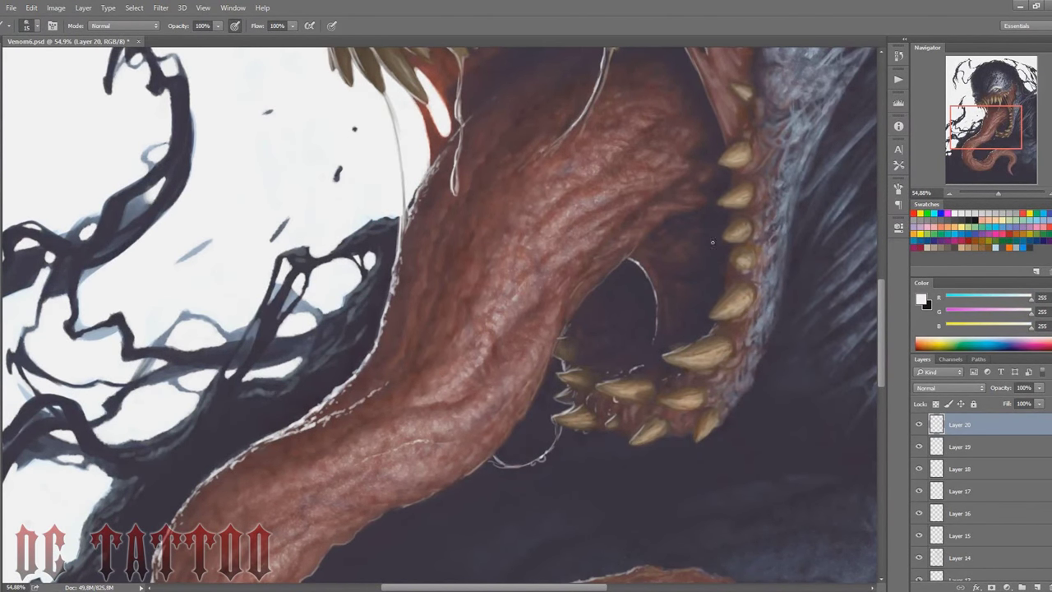
pyautogui.moveTo(599, 430)
pyautogui.mouseDown()
pyautogui.moveTo(484, 380)
pyautogui.moveTo(496, 432)
pyautogui.moveTo(482, 385)
pyautogui.mouseUp()
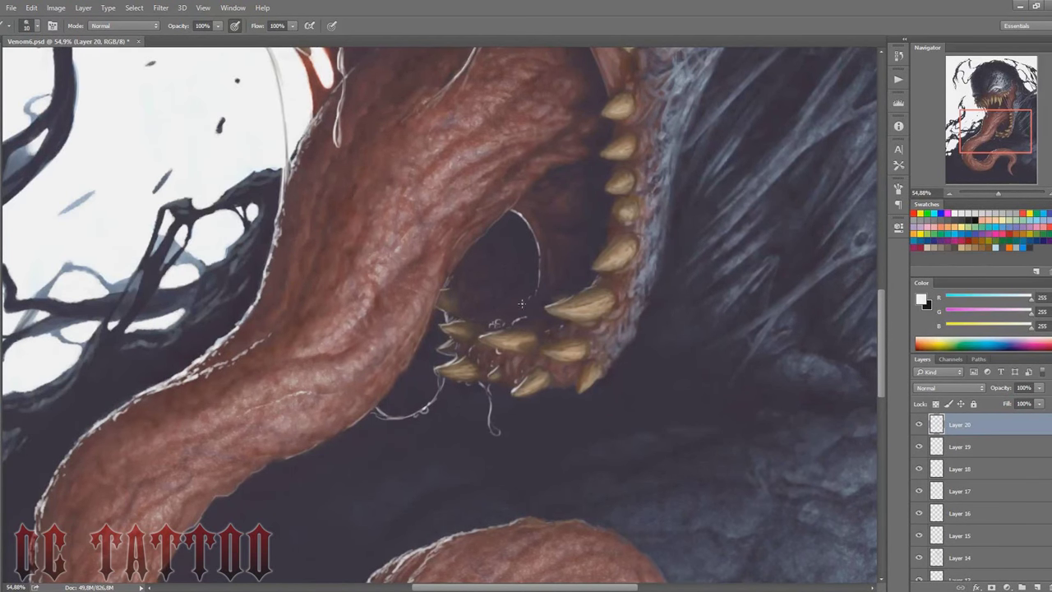
# Step: Paint a small white tooth highlight, then sample mouth, tongue, tooth and skin colours
pyautogui.moveTo(556, 320); pyautogui.dragTo(566, 324)
pyautogui.keyDown('alt'); pyautogui.click(562, 324); pyautogui.keyUp('alt')
pyautogui.press(']')
pyautogui.keyDown('alt'); pyautogui.click(571, 225); pyautogui.keyUp('alt')
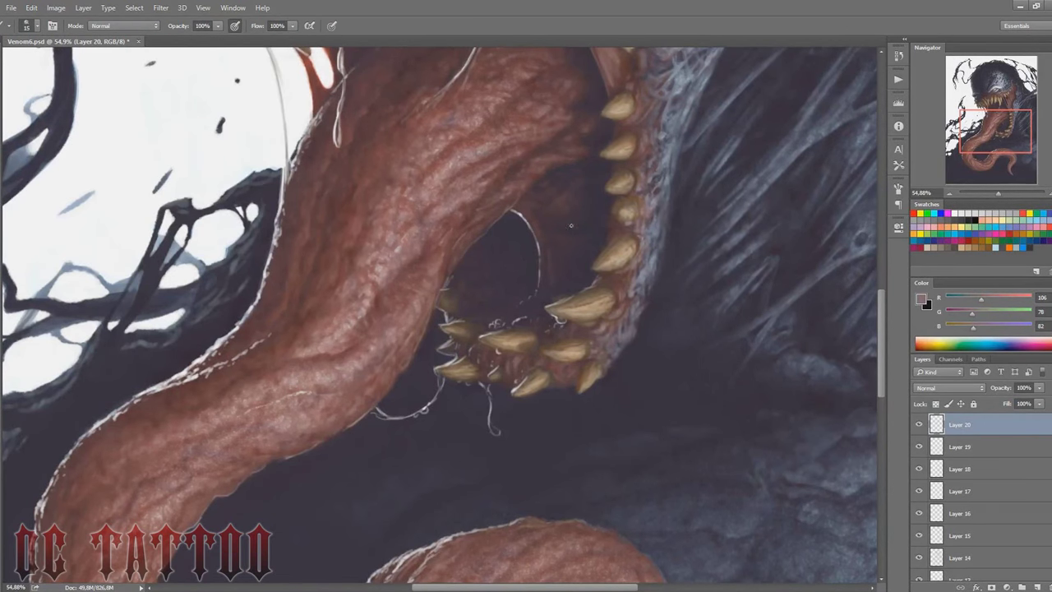
pyautogui.scroll(2, 876, 281)
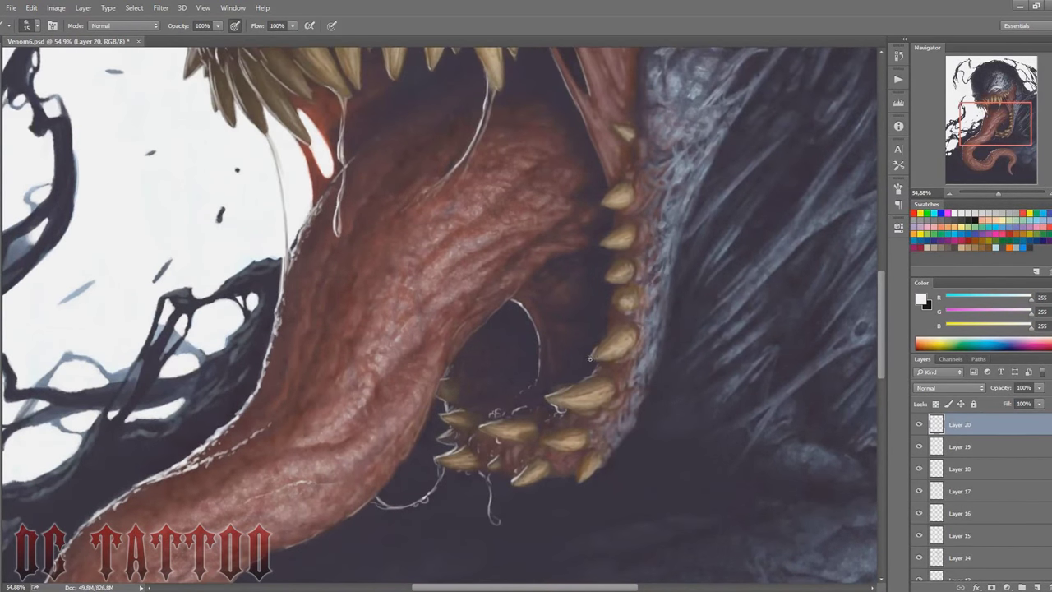
pyautogui.keyDown('alt'); pyautogui.click(619, 309); pyautogui.keyUp('alt')
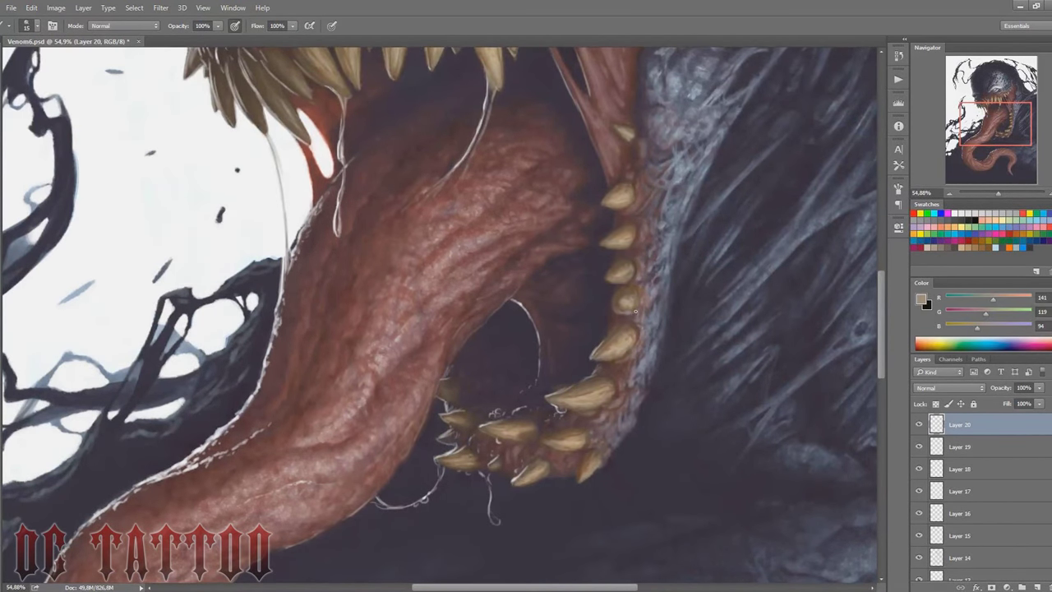
pyautogui.press(']')
pyautogui.keyDown('alt'); pyautogui.click(763, 401); pyautogui.keyUp('alt')
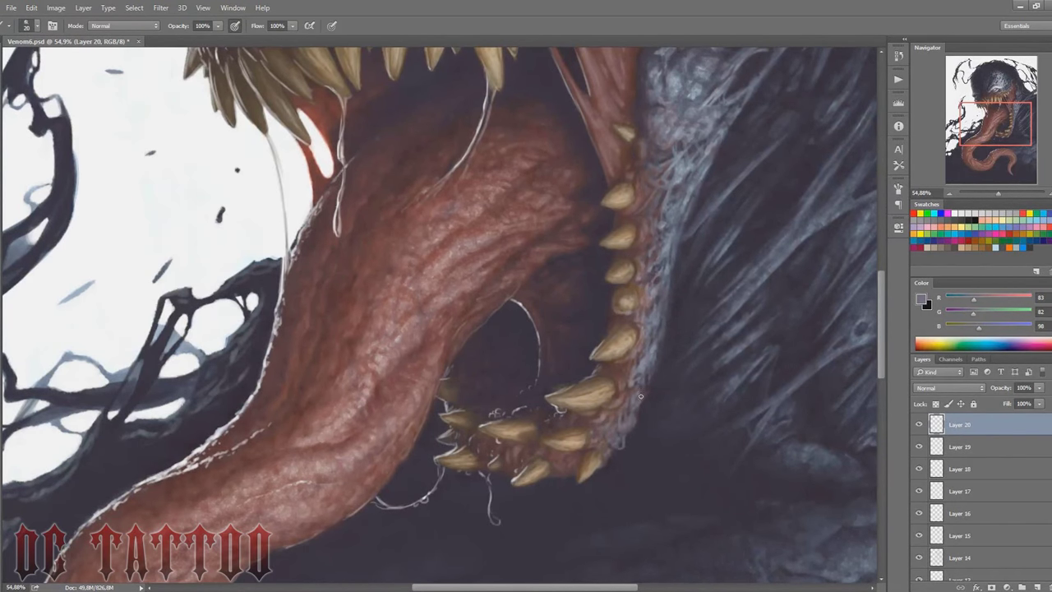
# Step: Add thin white highlights along the upper teeth edges and a lower tooth tip
pyautogui.press('x')
pyautogui.moveTo(640, 396); pyautogui.dragTo(686, 558)
pyautogui.press('[')
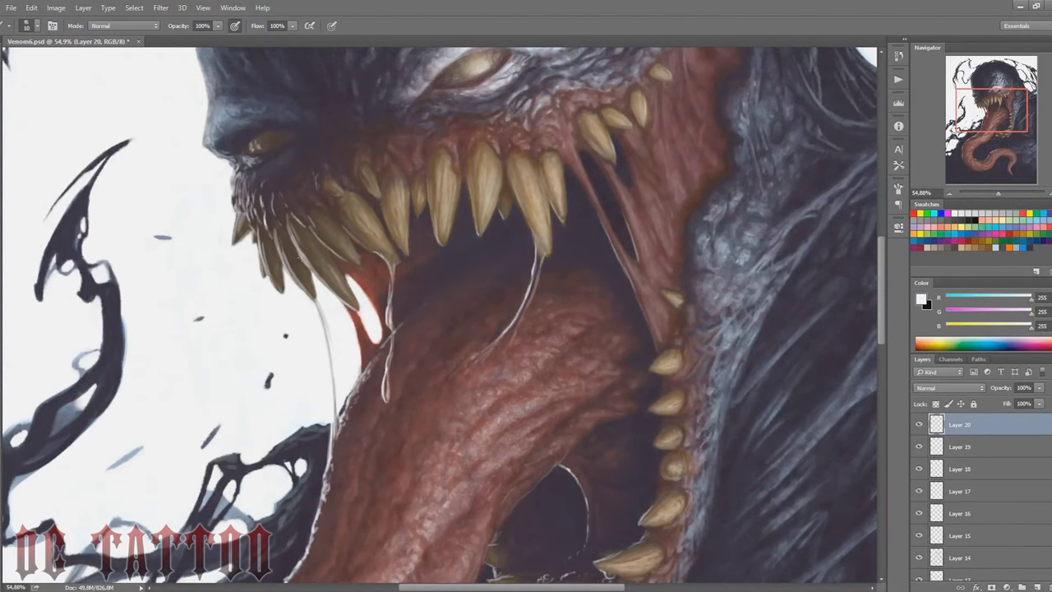
pyautogui.moveTo(299, 257)
pyautogui.mouseDown()
pyautogui.moveTo(291, 229)
pyautogui.moveTo(270, 267)
pyautogui.mouseUp()
pyautogui.moveTo(243, 215); pyautogui.dragTo(231, 240)
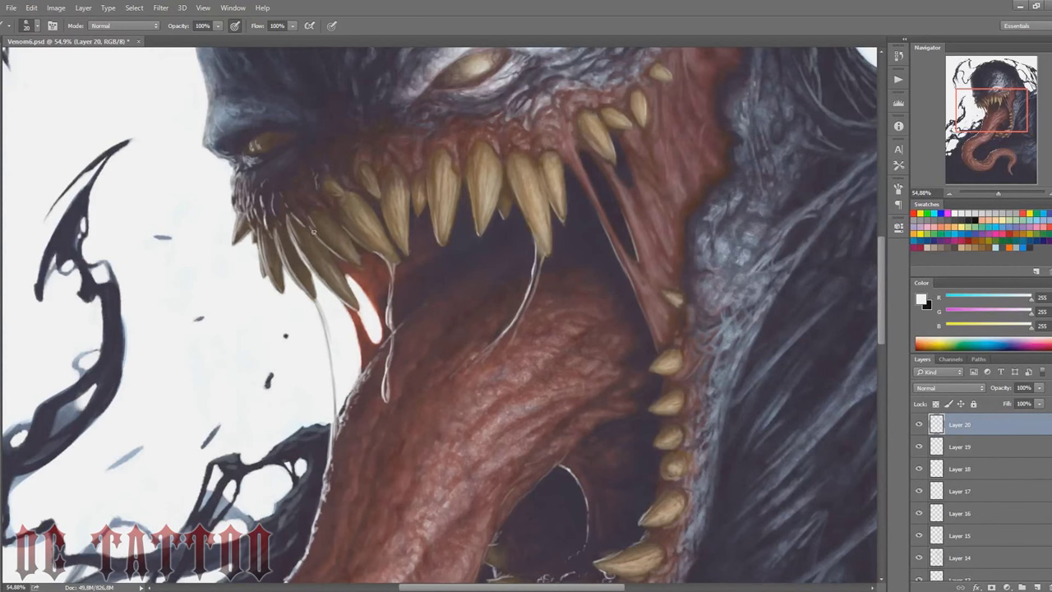
pyautogui.moveTo(735, 245); pyautogui.dragTo(755, 231)
pyautogui.moveTo(985, 116); pyautogui.dragTo(977, 144)
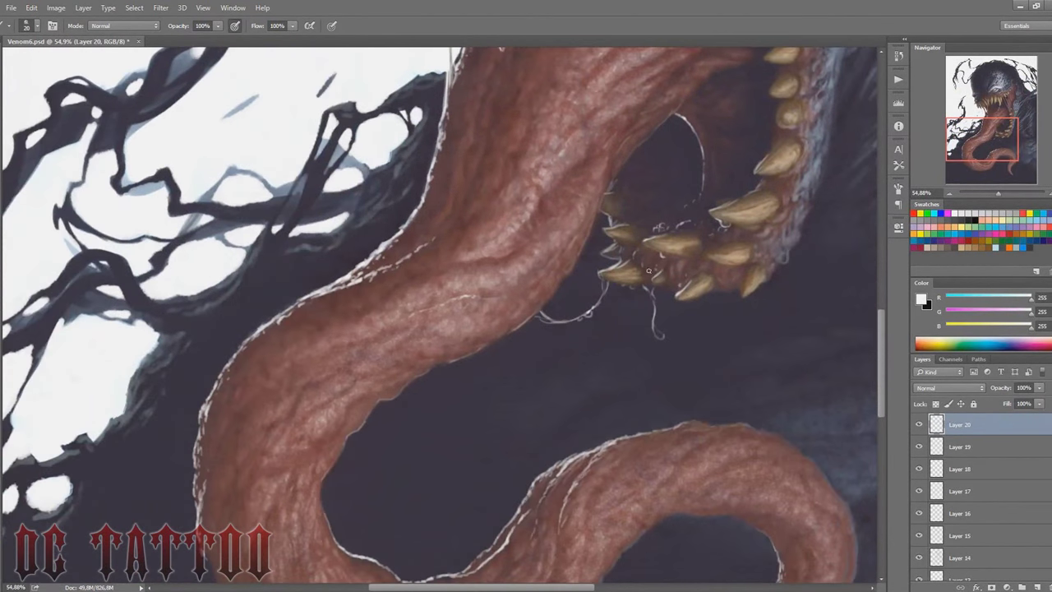
pyautogui.moveTo(694, 299); pyautogui.dragTo(686, 299)
# Step: Draw a thin white slime strand beside the tongue and connect it to the tongue edge
pyautogui.scroll(-3, 493, 312)
pyautogui.scroll(-1, 411, 329)
pyautogui.scroll(-3, 288, 336)
pyautogui.scroll(-1, 203, 345)
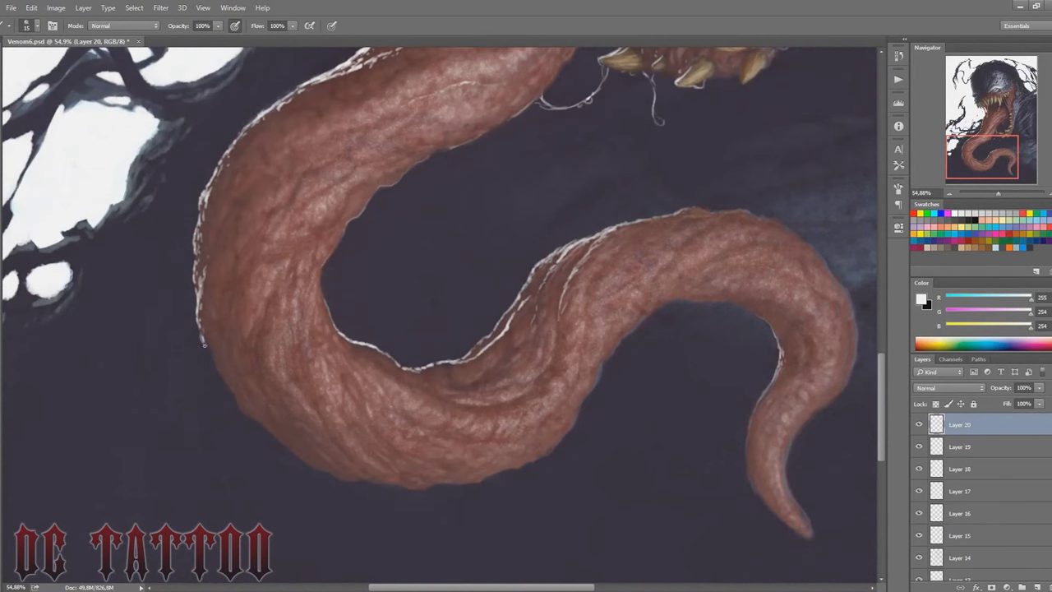
pyautogui.moveTo(204, 345); pyautogui.dragTo(143, 264)
pyautogui.moveTo(235, 401); pyautogui.dragTo(183, 386)
pyautogui.moveTo(145, 265); pyautogui.dragTo(149, 220)
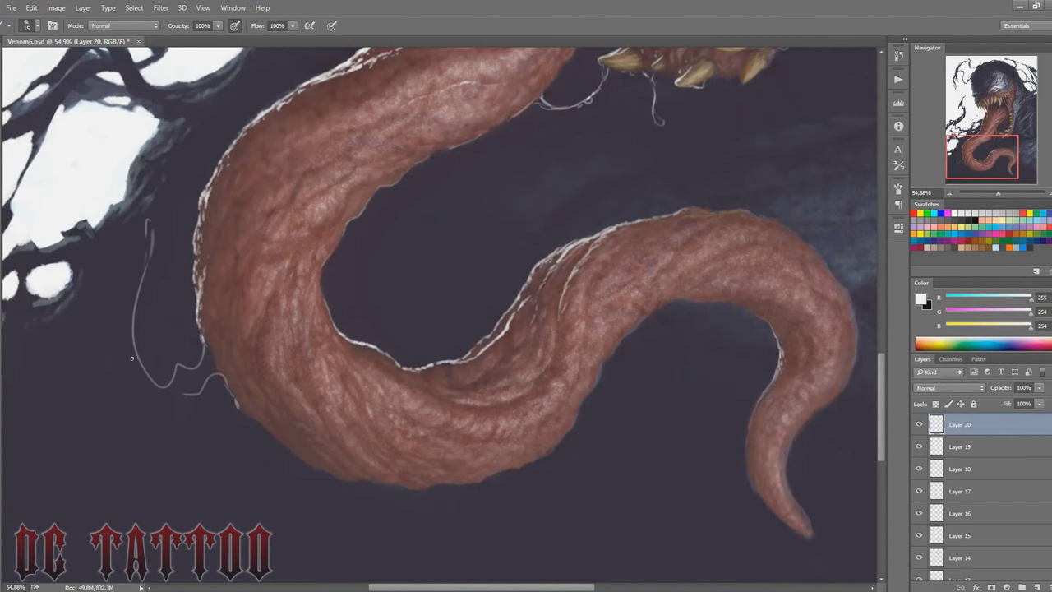
pyautogui.moveTo(131, 358)
pyautogui.mouseDown()
pyautogui.moveTo(164, 415)
pyautogui.moveTo(171, 396)
pyautogui.mouseUp()
pyautogui.moveTo(144, 265); pyautogui.dragTo(149, 218)
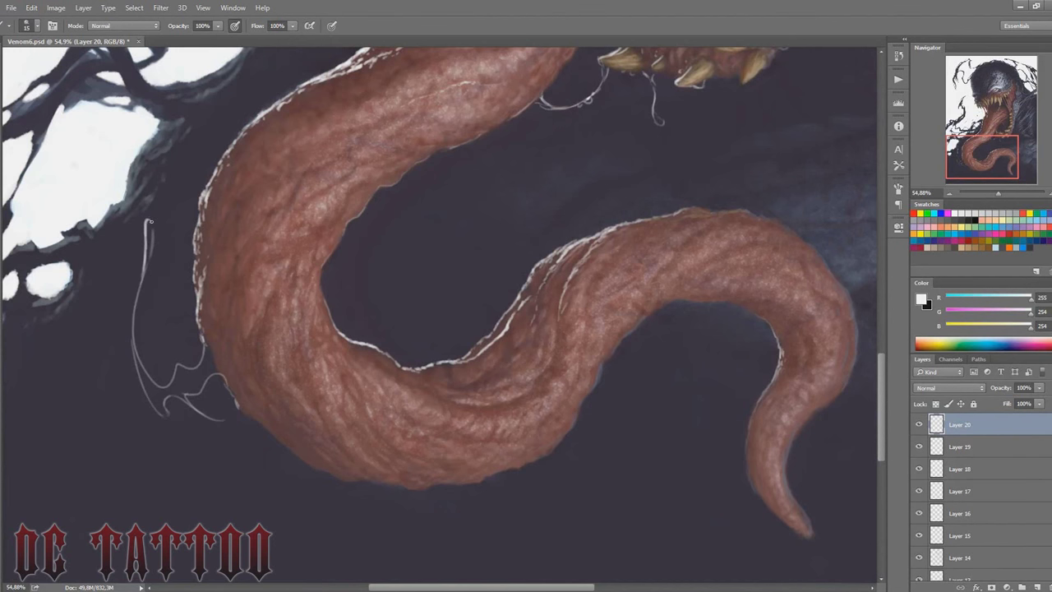
pyautogui.moveTo(132, 332); pyautogui.dragTo(135, 302)
pyautogui.moveTo(154, 381)
pyautogui.mouseDown()
pyautogui.moveTo(202, 363)
pyautogui.moveTo(206, 334)
pyautogui.mouseUp()
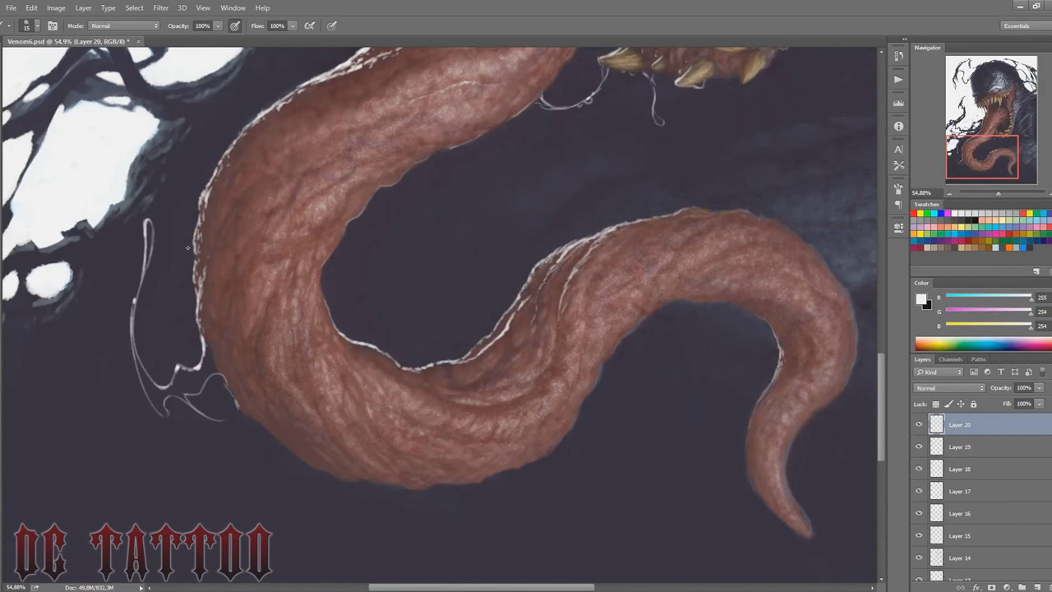
# Step: Dab a white droplet at the strand's base and shade it with the dark background colour
pyautogui.keyDown('alt'); pyautogui.click(217, 353); pyautogui.keyUp('alt')
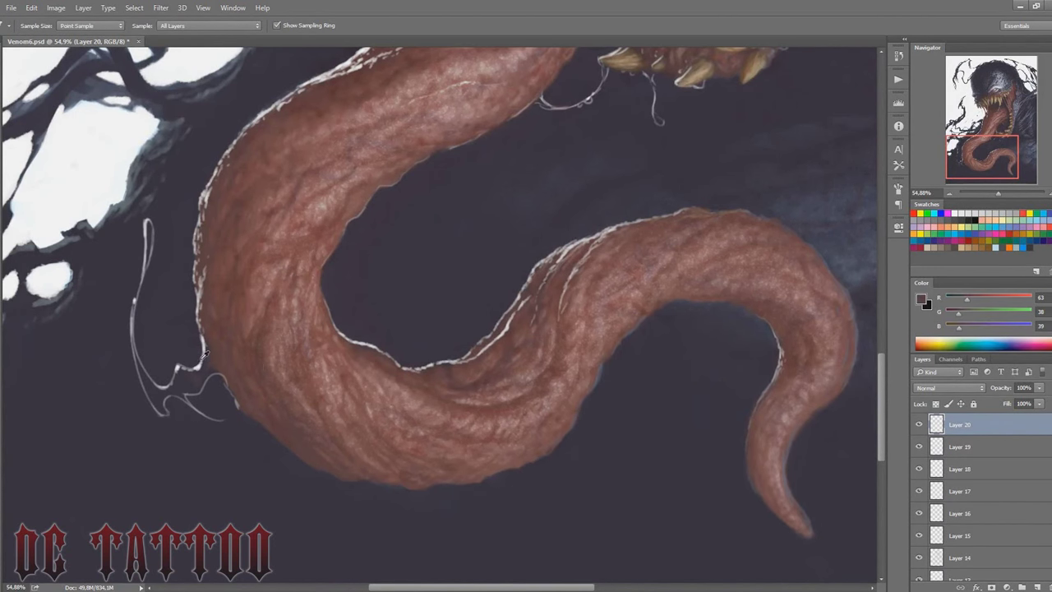
pyautogui.moveTo(182, 389); pyautogui.dragTo(212, 372)
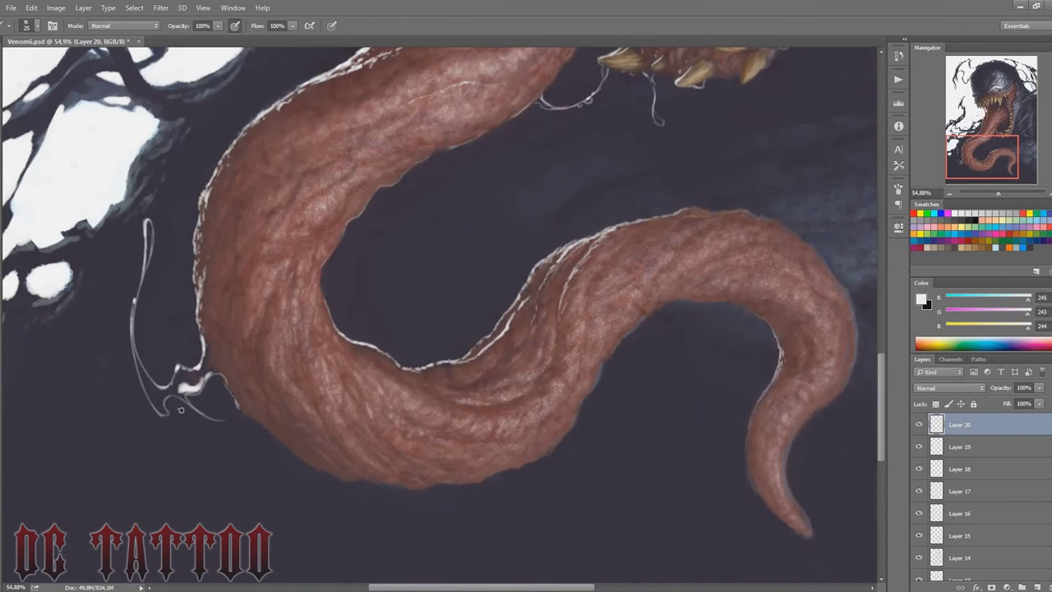
pyautogui.moveTo(183, 409)
pyautogui.mouseDown()
pyautogui.moveTo(166, 394)
pyautogui.moveTo(163, 411)
pyautogui.moveTo(194, 390)
pyautogui.moveTo(179, 393)
pyautogui.mouseUp()
pyautogui.press('i')
pyautogui.click(105, 256)
pyautogui.press('b')
pyautogui.moveTo(165, 406); pyautogui.dragTo(161, 408)
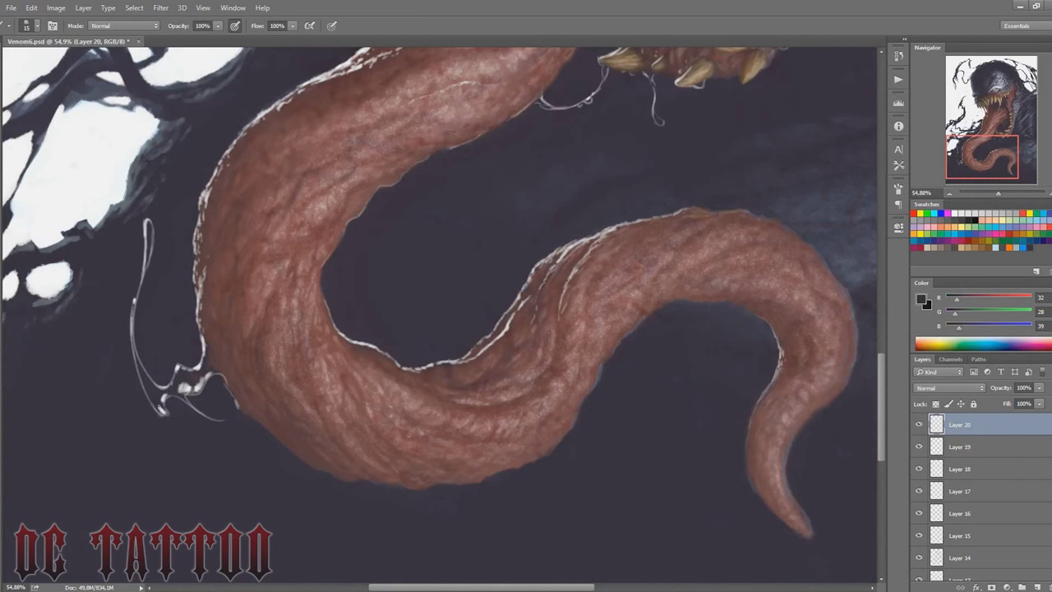
# Step: Sample tongue reds, then highlight the slime strand and its lower end in white
pyautogui.keyDown('alt'); pyautogui.click(223, 321); pyautogui.keyUp('alt')
pyautogui.keyDown('alt'); pyautogui.click(238, 361); pyautogui.keyUp('alt')
pyautogui.press('[')
pyautogui.press('d')
pyautogui.press('x')
pyautogui.moveTo(151, 230); pyautogui.dragTo(148, 259)
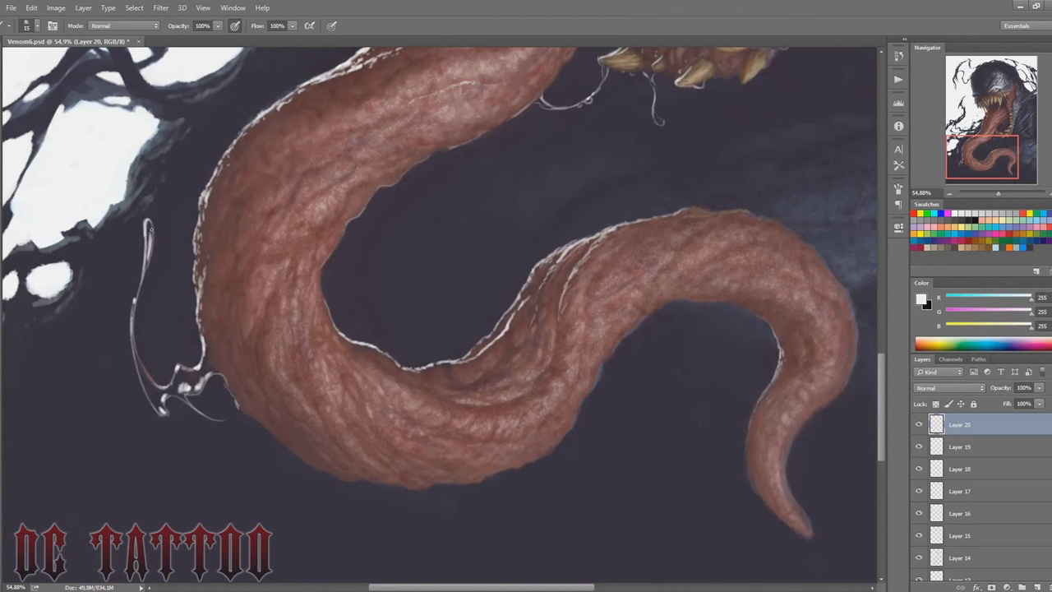
pyautogui.moveTo(161, 395)
pyautogui.mouseDown()
pyautogui.moveTo(162, 405)
pyautogui.moveTo(151, 389)
pyautogui.mouseUp()
# Step: Add white gloss near the strand's base and along the tongue's edge
pyautogui.keyDown('alt'); pyautogui.click(149, 392); pyautogui.keyUp('alt')
pyautogui.press(']')
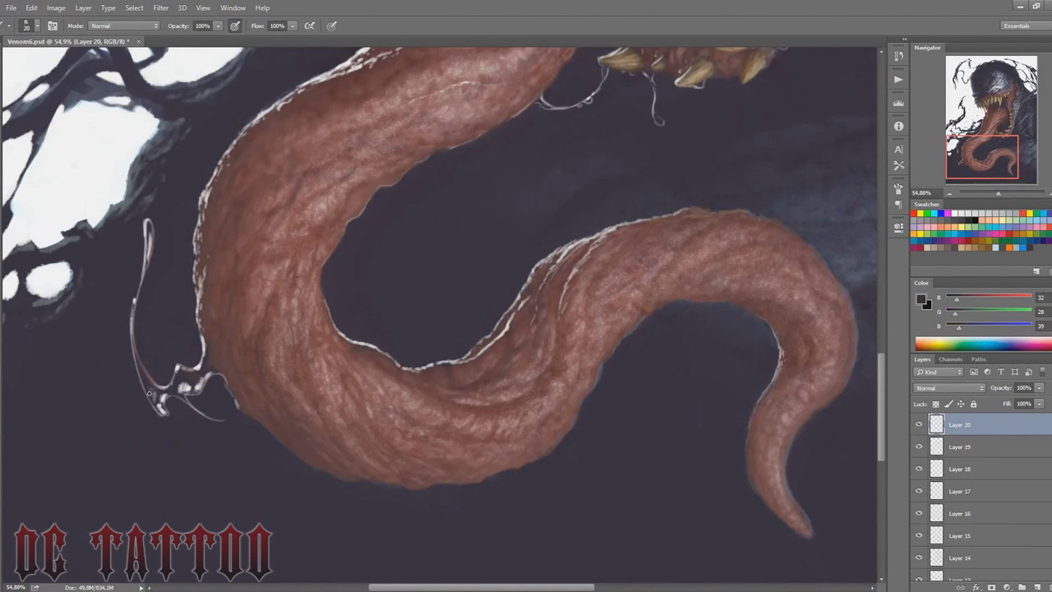
pyautogui.keyDown('alt'); pyautogui.click(170, 384); pyautogui.keyUp('alt')
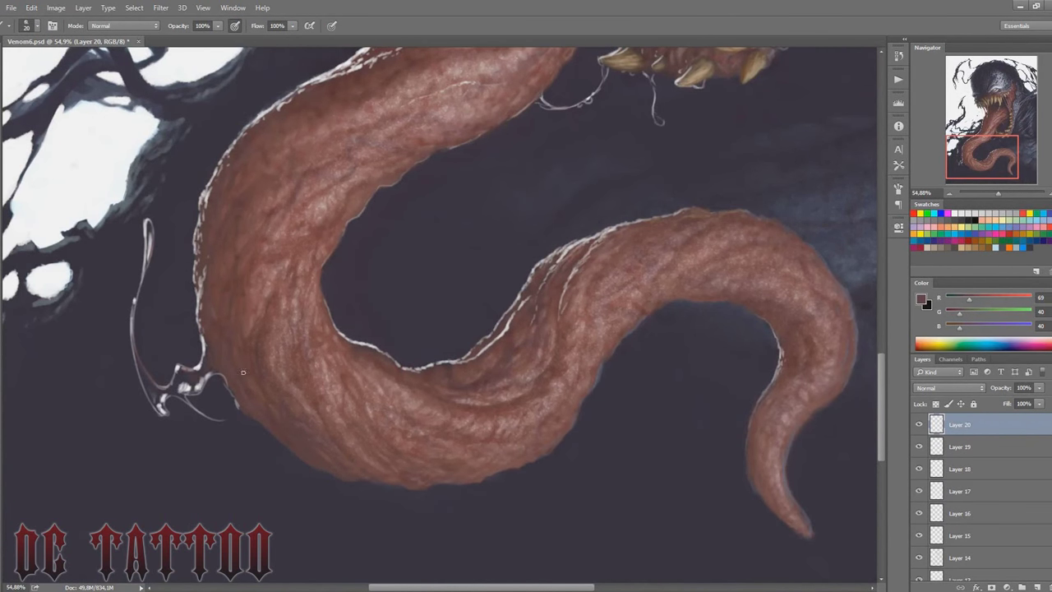
pyautogui.press('[')
pyautogui.press('d')
pyautogui.press('x')
pyautogui.moveTo(233, 403); pyautogui.dragTo(223, 419)
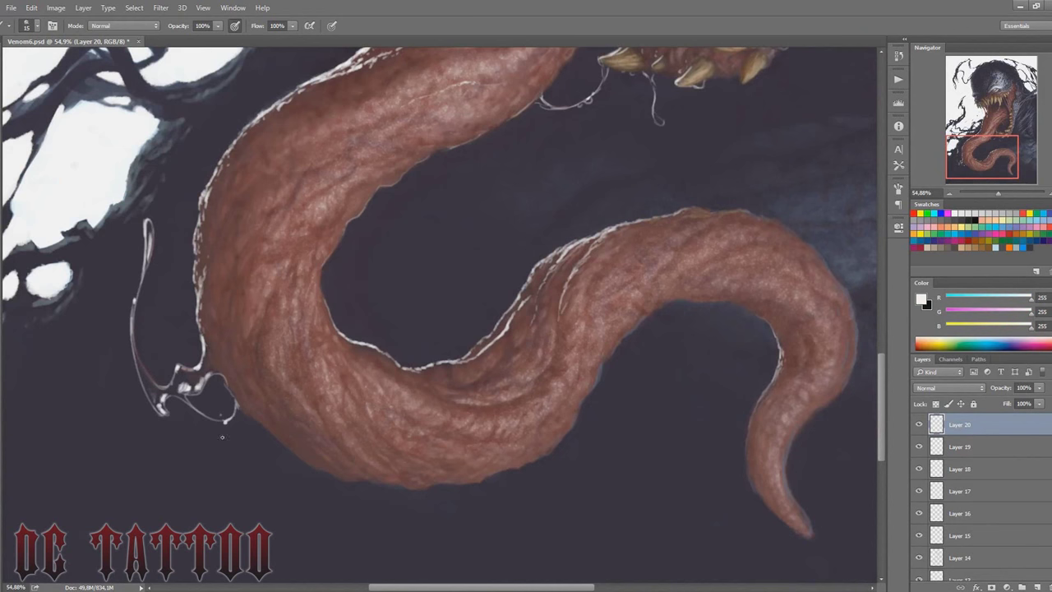
pyautogui.press(']')
pyautogui.moveTo(212, 161); pyautogui.dragTo(218, 176)
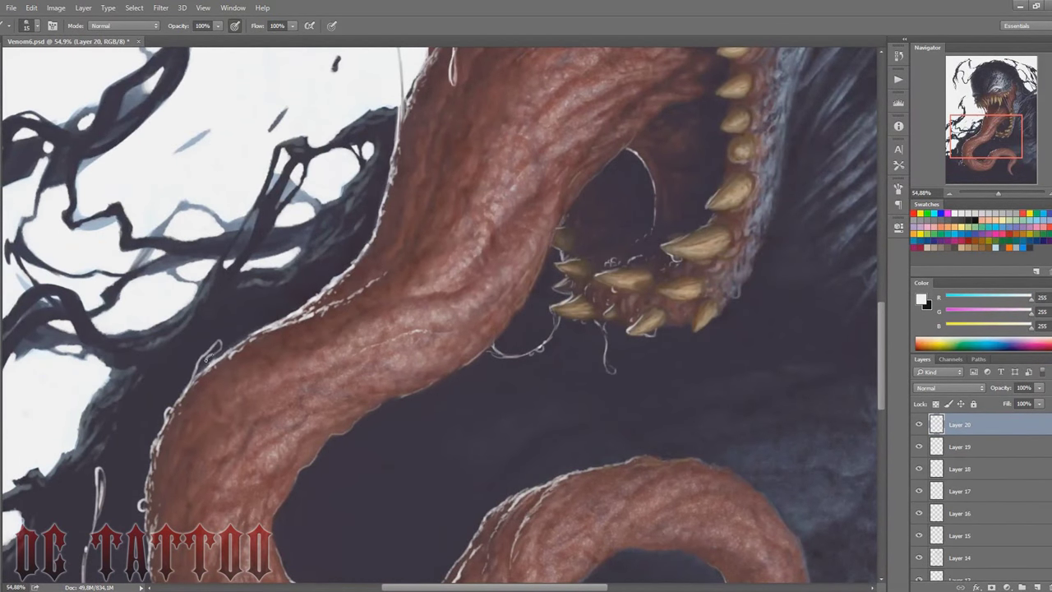
# Step: Sample tongue, grey and background tones, then set white as the paint colour
pyautogui.keyDown('alt'); pyautogui.click(216, 343); pyautogui.keyUp('alt')
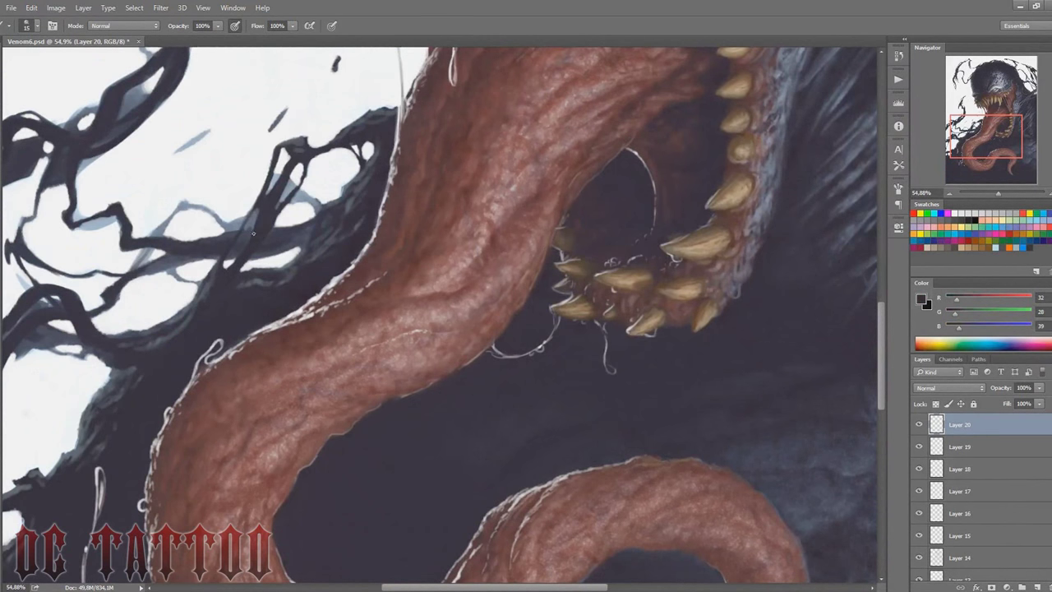
pyautogui.keyDown('alt'); pyautogui.click(218, 348); pyautogui.keyUp('alt')
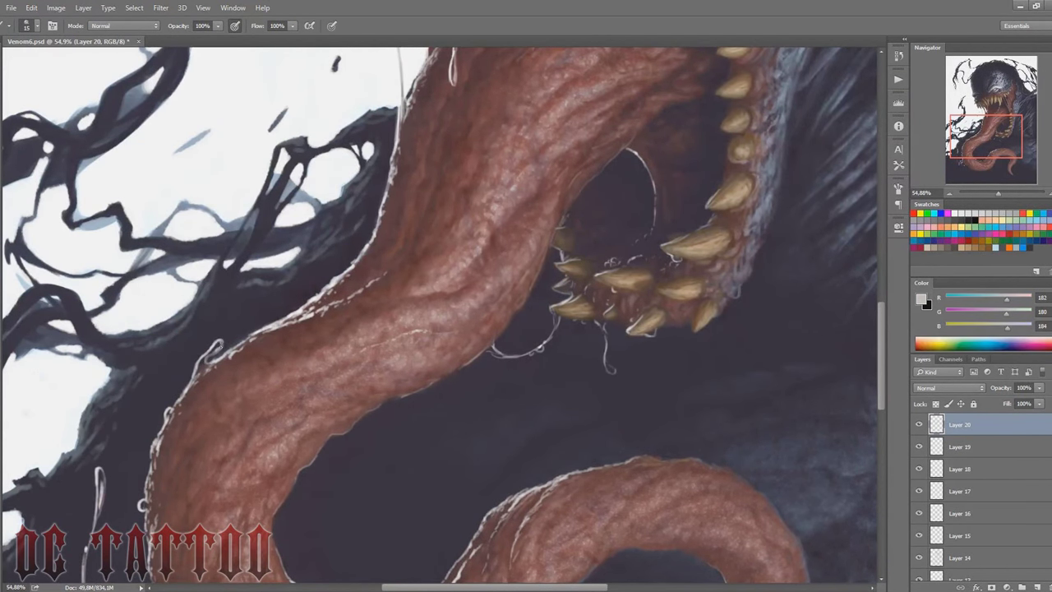
pyautogui.scroll(-5, 189, 443)
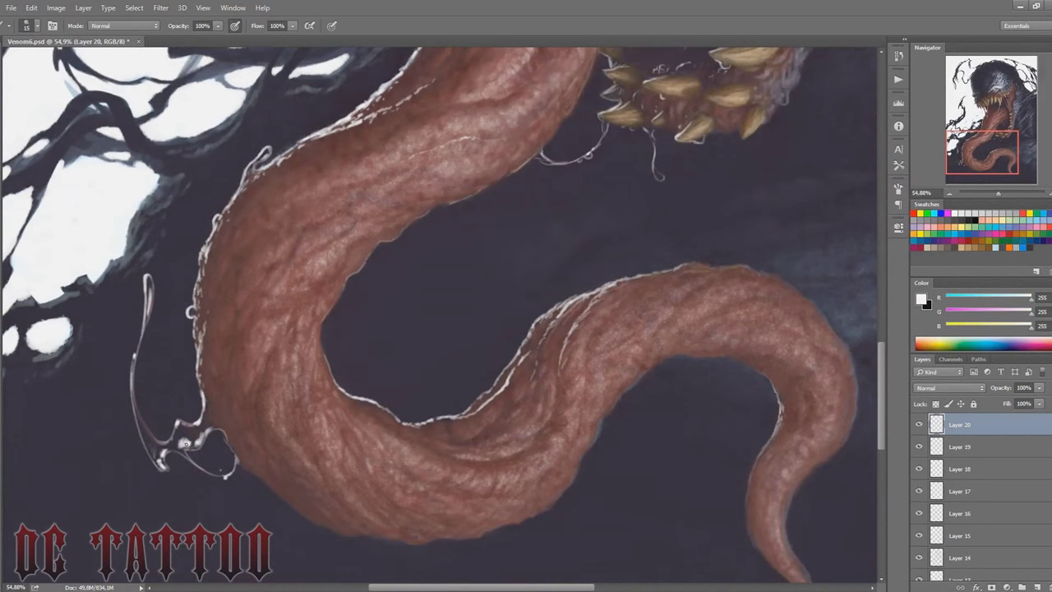
pyautogui.keyDown('alt'); pyautogui.click(189, 442); pyautogui.keyUp('alt')
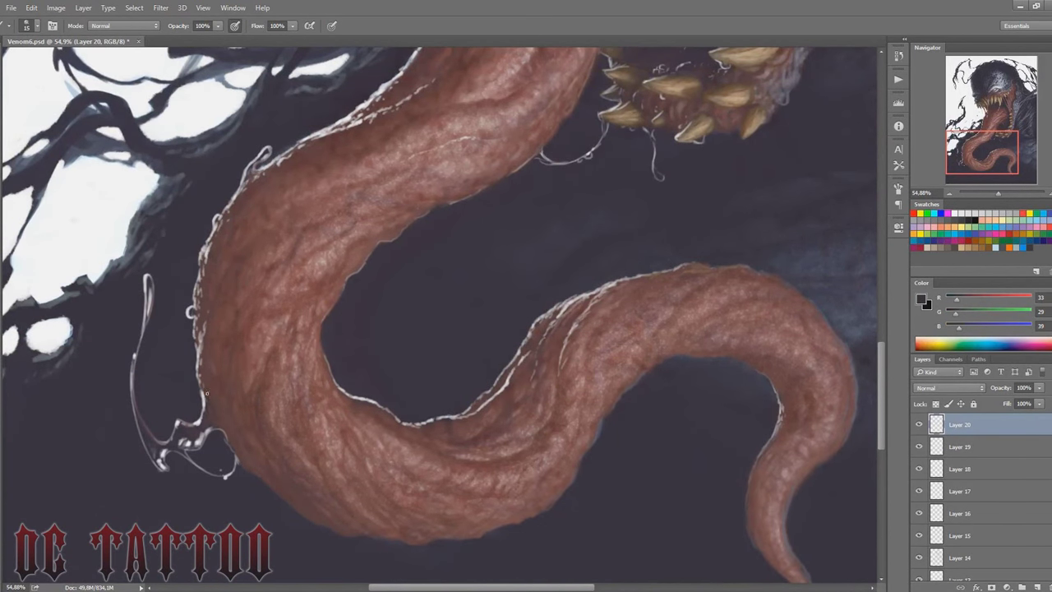
pyautogui.keyDown('alt'); pyautogui.click(207, 394); pyautogui.keyUp('alt')
pyautogui.scroll(5, 349, 287)
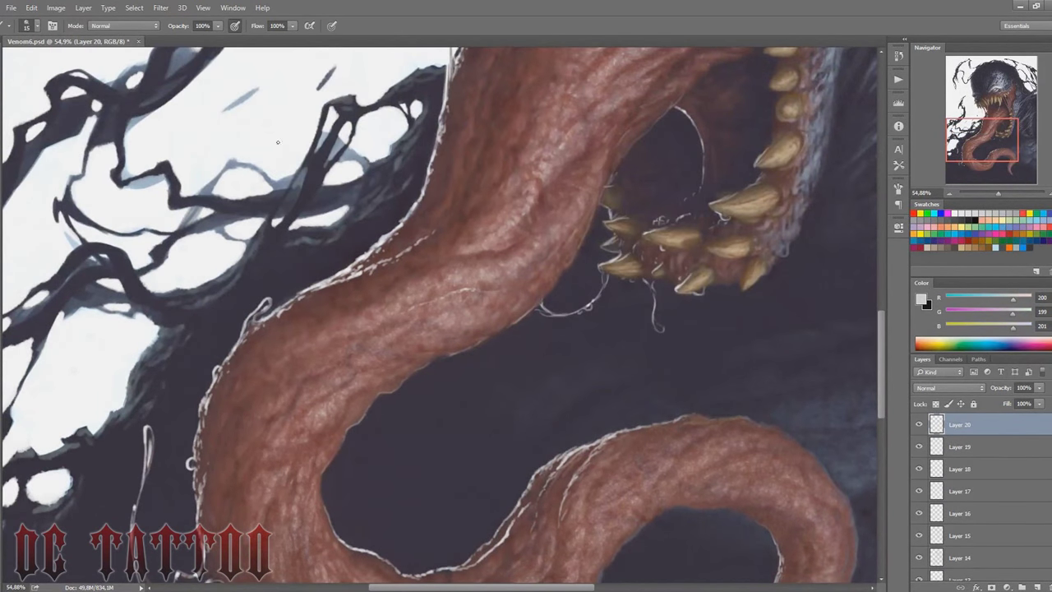
pyautogui.keyDown('alt'); pyautogui.click(331, 295); pyautogui.keyUp('alt')
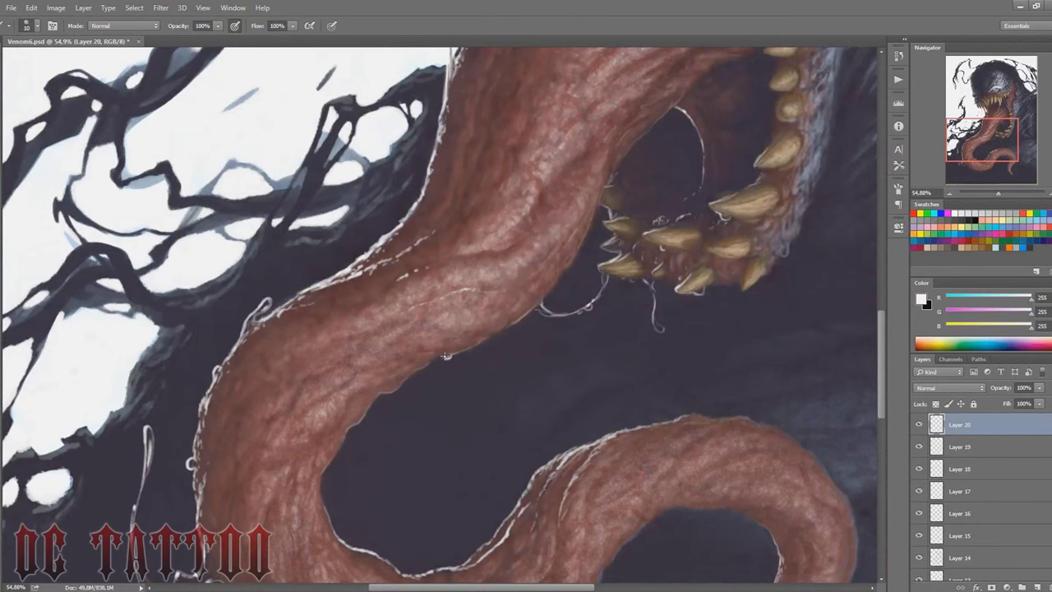
# Step: Paint out stray marks and a small blue mark in the white background
pyautogui.scroll(10, 370, 339)
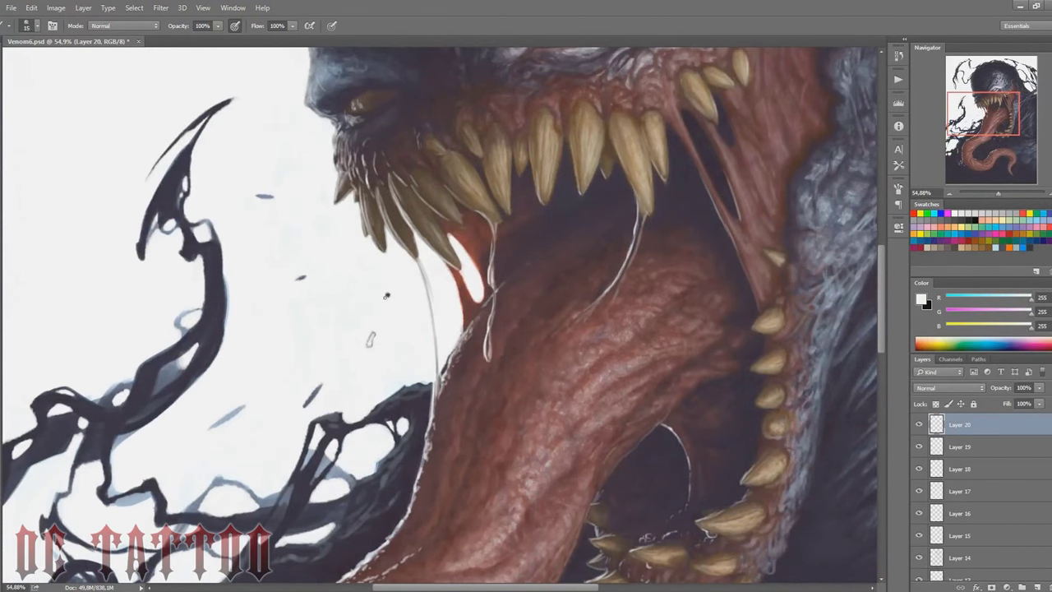
pyautogui.moveTo(320, 386)
pyautogui.mouseDown()
pyautogui.moveTo(306, 405)
pyautogui.moveTo(213, 427)
pyautogui.mouseUp()
pyautogui.press(']')
pyautogui.press('[')
pyautogui.moveTo(258, 196); pyautogui.dragTo(271, 197)
# Step: Bring the lower tongue into view and paint a short white slime stroke off it
pyautogui.moveTo(538, 240); pyautogui.dragTo(482, 234)
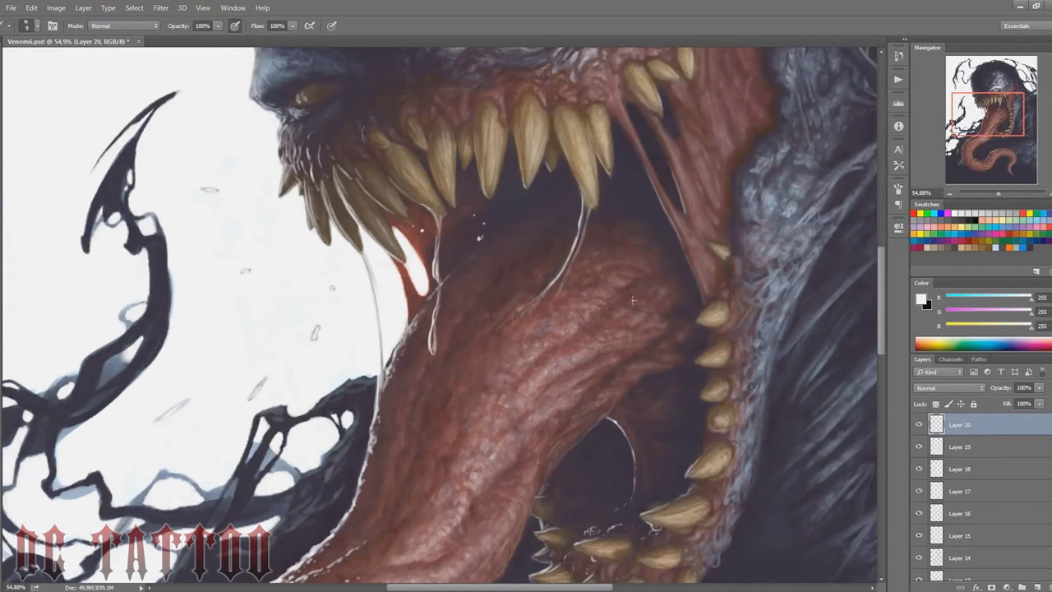
pyautogui.moveTo(605, 455)
pyautogui.mouseDown()
pyautogui.moveTo(789, 537)
pyautogui.moveTo(605, 371)
pyautogui.moveTo(605, 316)
pyautogui.mouseUp()
pyautogui.press(']')
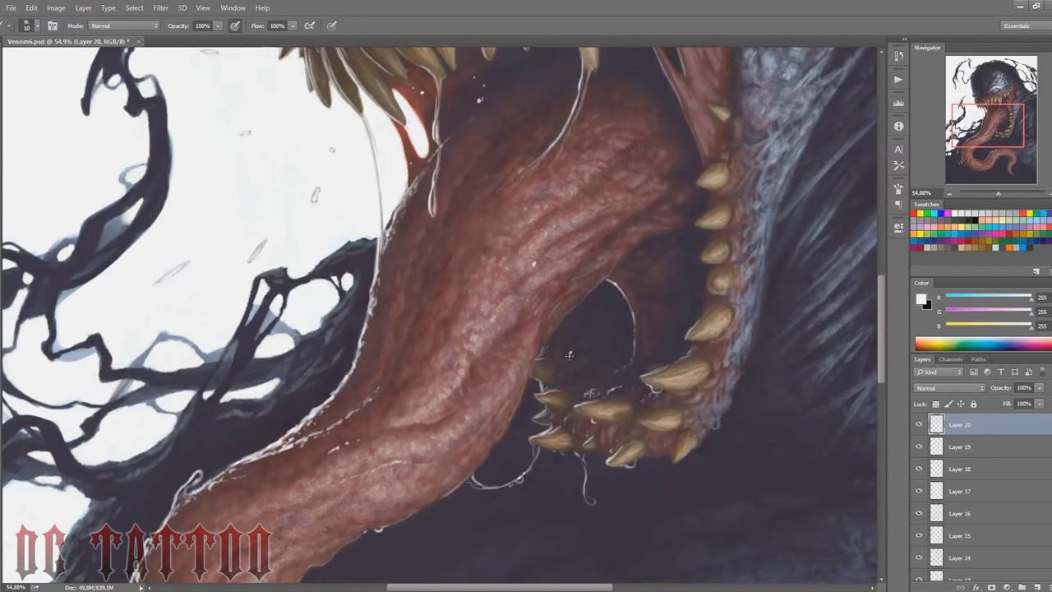
pyautogui.keyDown('alt'); pyautogui.click(565, 320); pyautogui.keyUp('alt')
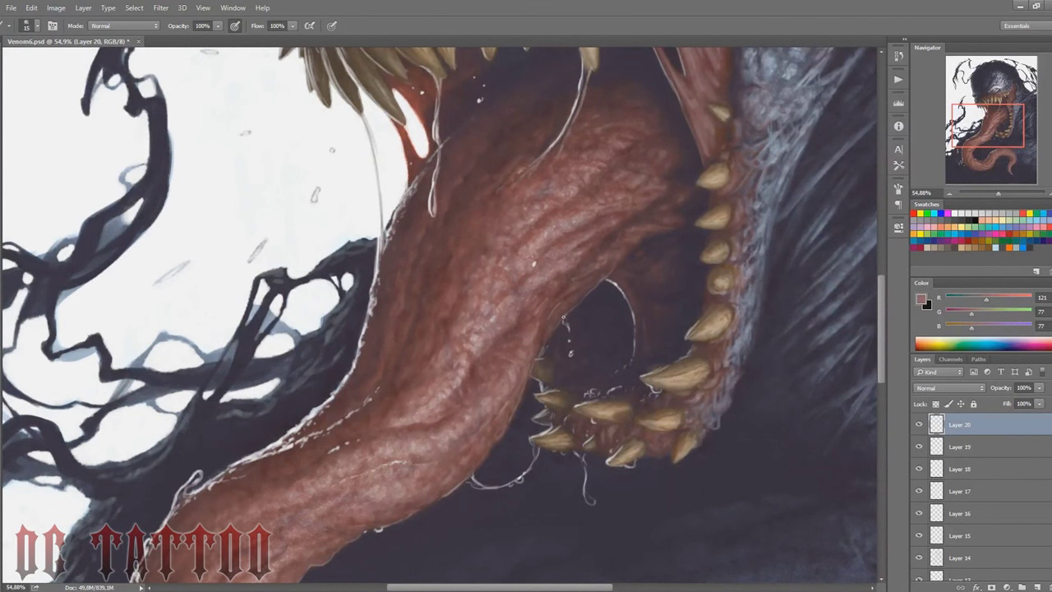
pyautogui.keyDown('alt'); pyautogui.click(585, 307); pyautogui.keyUp('alt')
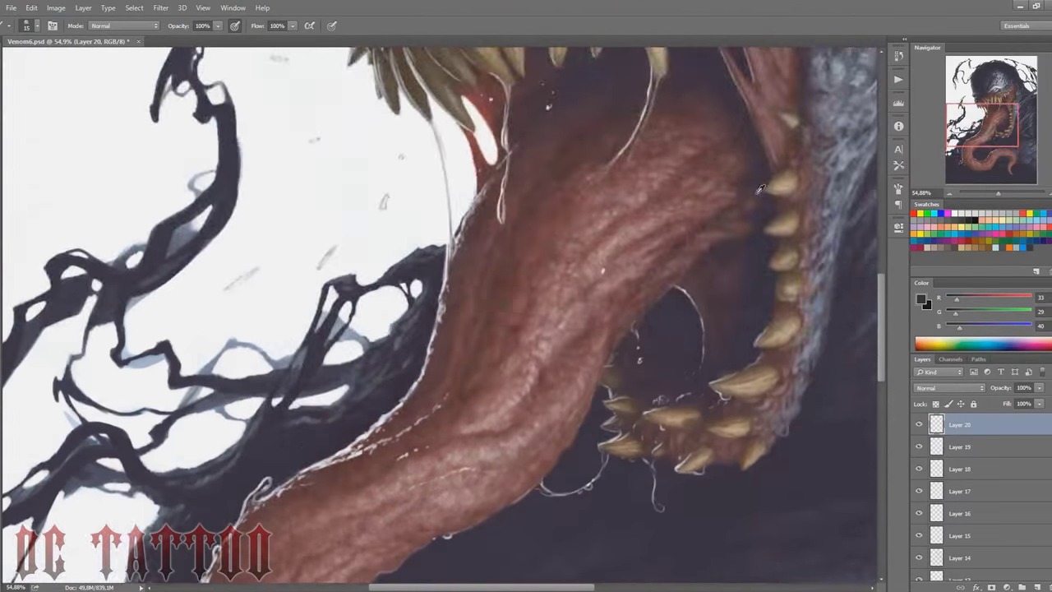
pyautogui.moveTo(460, 575); pyautogui.dragTo(508, 247)
pyautogui.press('x')
pyautogui.moveTo(566, 271); pyautogui.dragTo(509, 287)
# Step: Draw and retrace a thin looping white slime strand off the tongue
pyautogui.press('[')
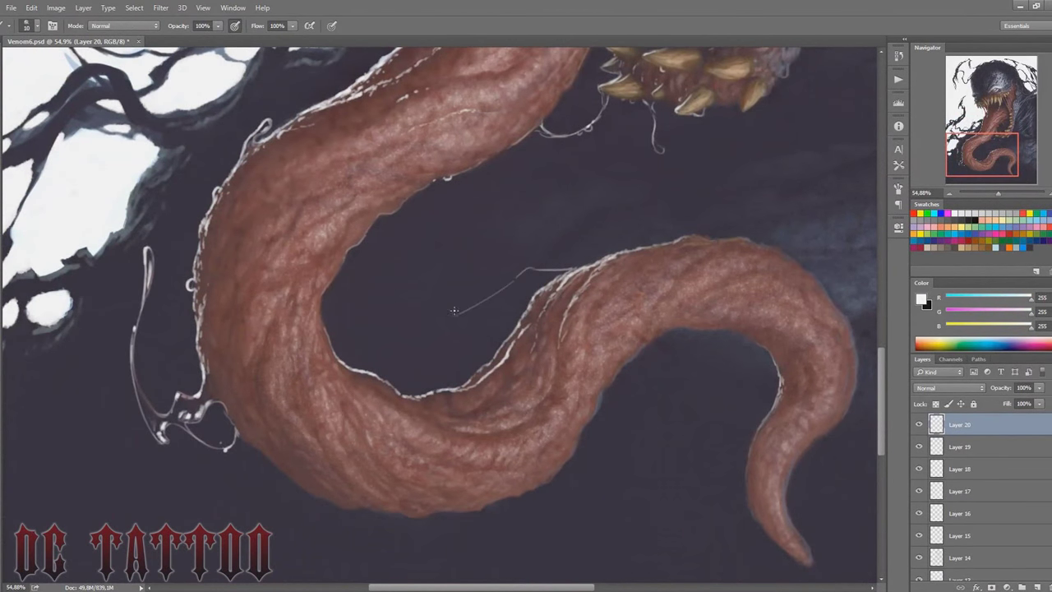
pyautogui.moveTo(567, 268)
pyautogui.mouseDown()
pyautogui.moveTo(435, 316)
pyautogui.moveTo(484, 291)
pyautogui.mouseUp()
pyautogui.press(']')
pyautogui.moveTo(419, 330)
pyautogui.mouseDown()
pyautogui.moveTo(509, 279)
pyautogui.moveTo(536, 303)
pyautogui.mouseUp()
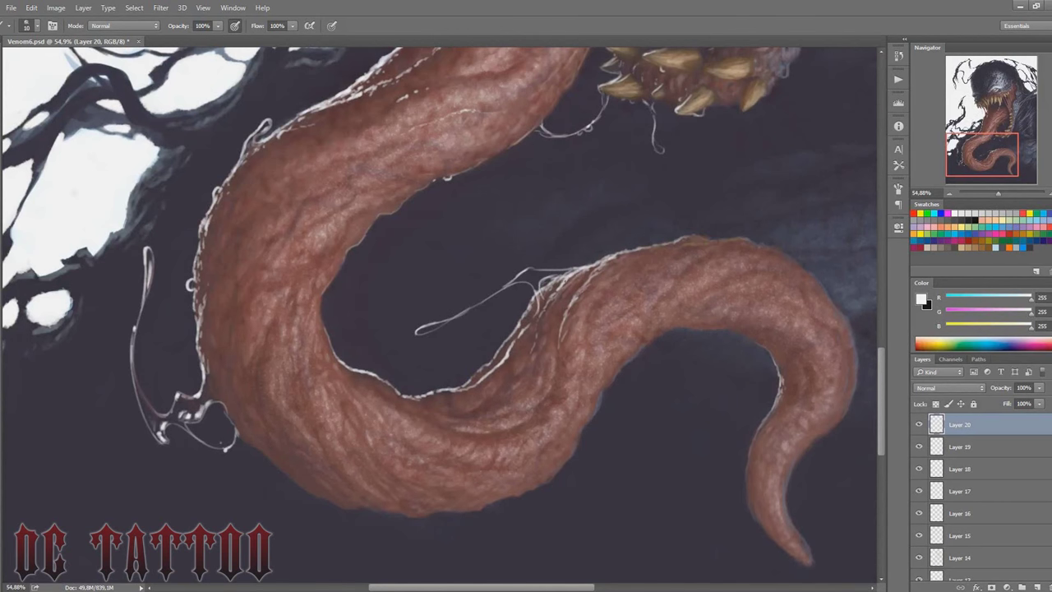
pyautogui.keyDown('alt'); pyautogui.click(609, 284); pyautogui.keyUp('alt')
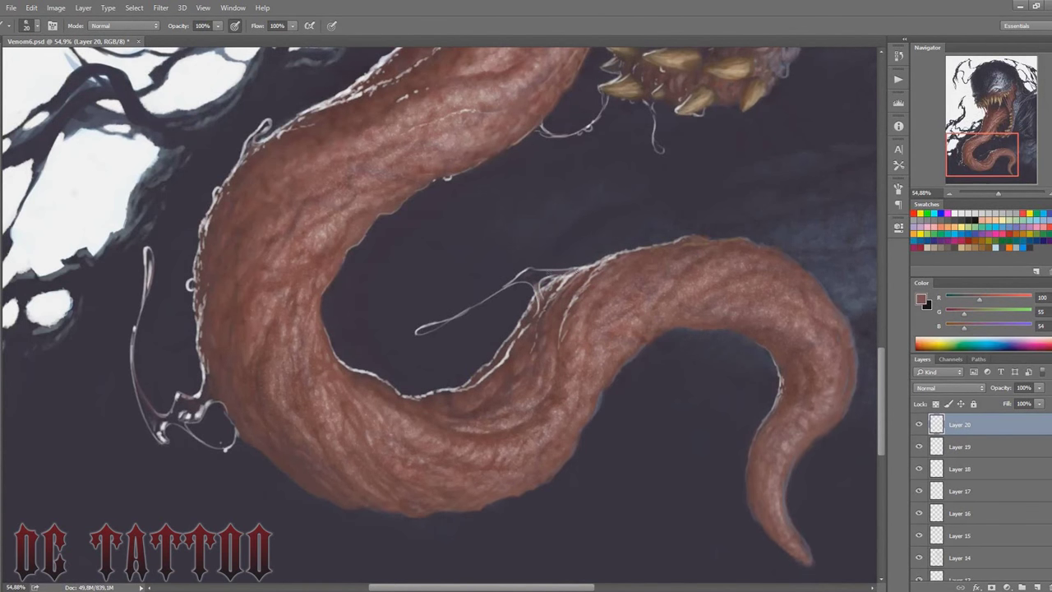
pyautogui.keyDown('alt'); pyautogui.click(418, 329); pyautogui.keyUp('alt')
pyautogui.moveTo(417, 329)
pyautogui.mouseDown()
pyautogui.moveTo(526, 271)
pyautogui.moveTo(621, 251)
pyautogui.mouseUp()
# Step: Paint white wet highlights along the tongue's upper edge, below it and along its top
pyautogui.press(']')
pyautogui.moveTo(538, 294); pyautogui.dragTo(524, 325)
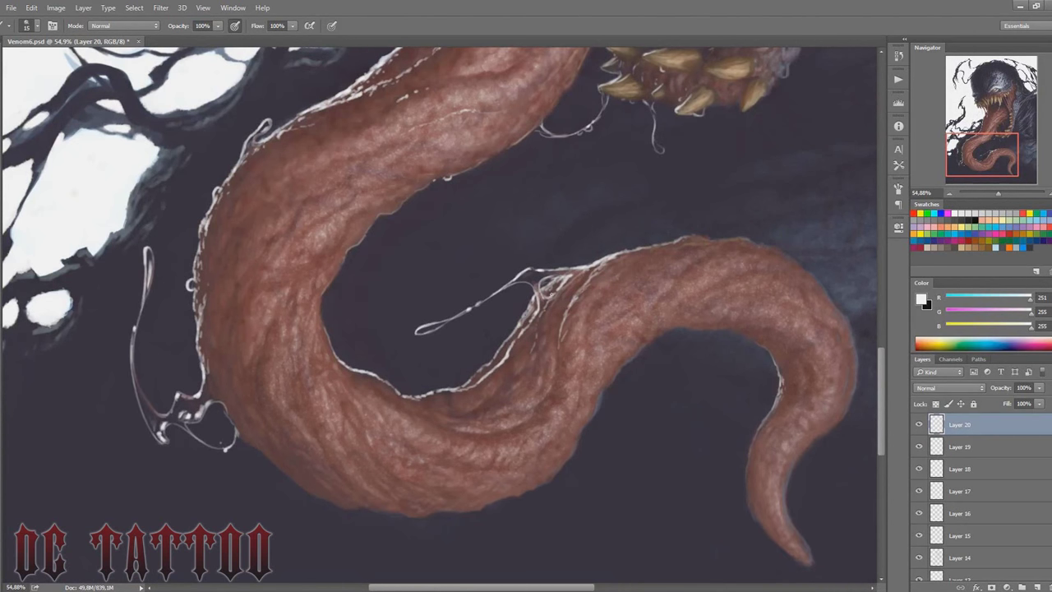
pyautogui.keyDown('alt'); pyautogui.click(388, 337); pyautogui.keyUp('alt')
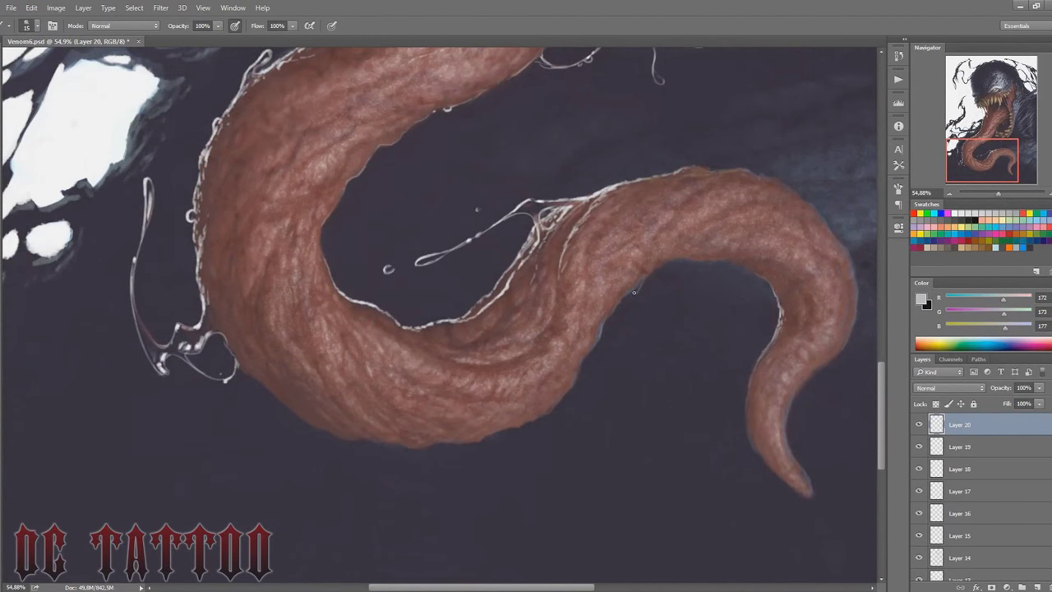
pyautogui.keyDown('alt'); pyautogui.click(711, 205); pyautogui.keyUp('alt')
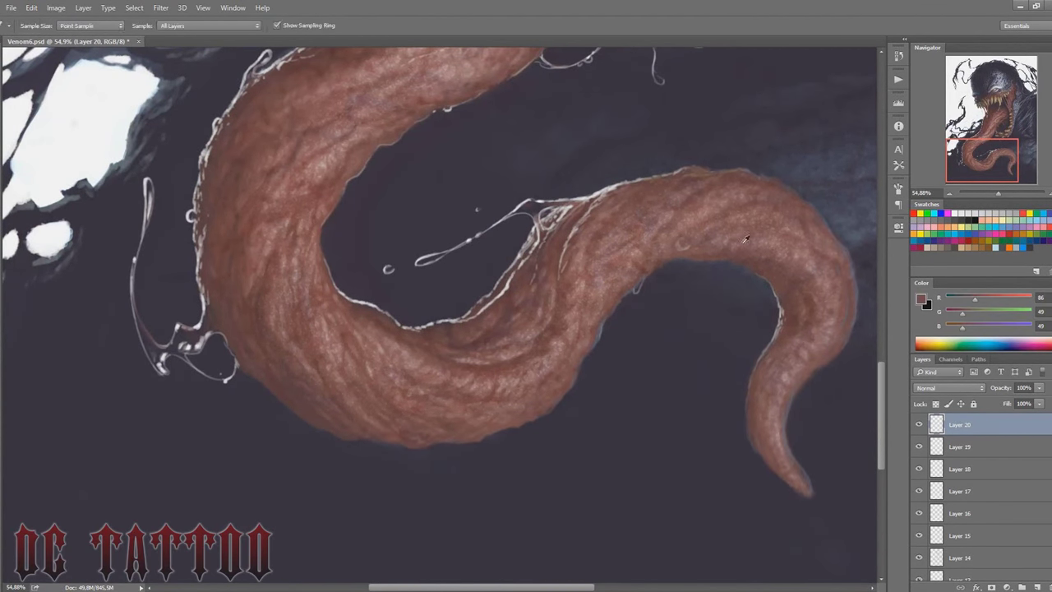
pyautogui.keyDown('alt'); pyautogui.click(82, 124); pyautogui.keyUp('alt')
pyautogui.moveTo(403, 446)
pyautogui.mouseDown()
pyautogui.moveTo(350, 459)
pyautogui.moveTo(395, 459)
pyautogui.mouseUp()
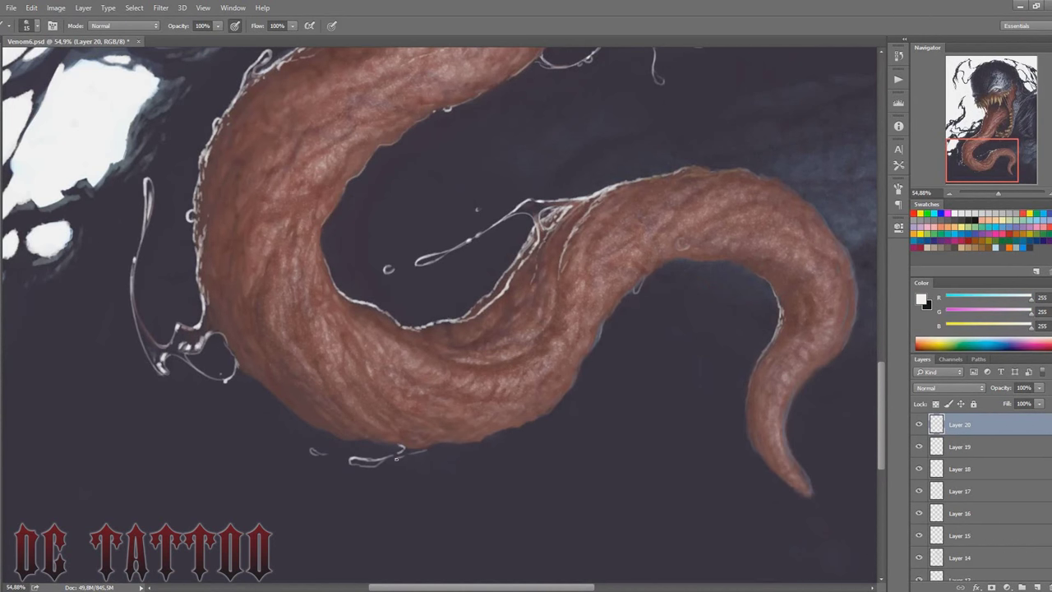
pyautogui.keyDown('alt'); pyautogui.click(415, 449); pyautogui.keyUp('alt')
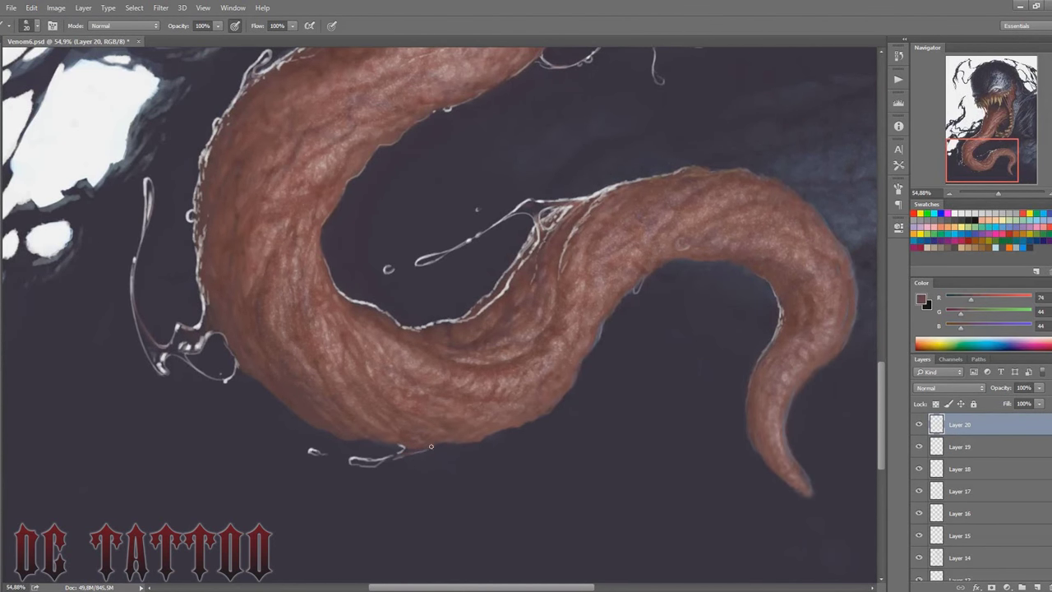
pyautogui.keyDown('alt'); pyautogui.click(654, 264); pyautogui.keyUp('alt')
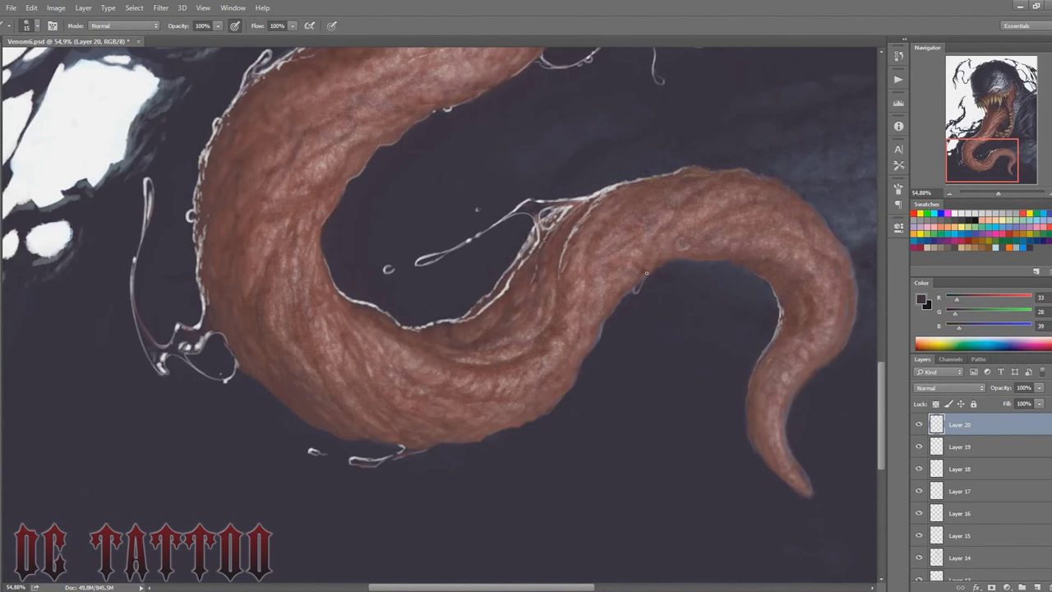
pyautogui.keyDown('alt'); pyautogui.click(709, 194); pyautogui.keyUp('alt')
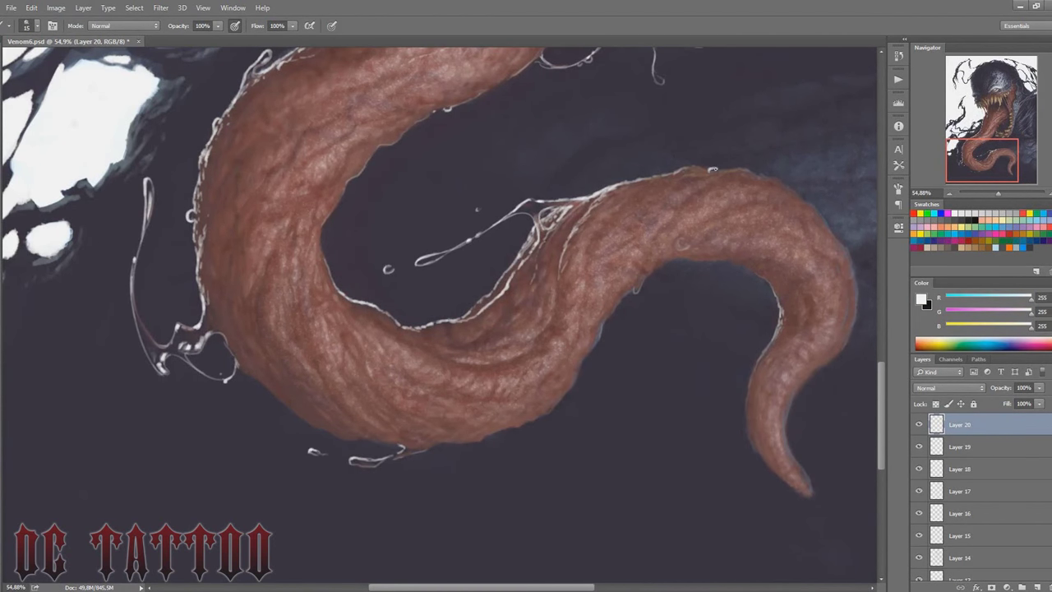
pyautogui.moveTo(686, 173); pyautogui.dragTo(731, 171)
# Step: Add fine white highlights on the tongue's left edge near the tip
pyautogui.scroll(3, 575, 304)
pyautogui.scroll(2, 410, 303)
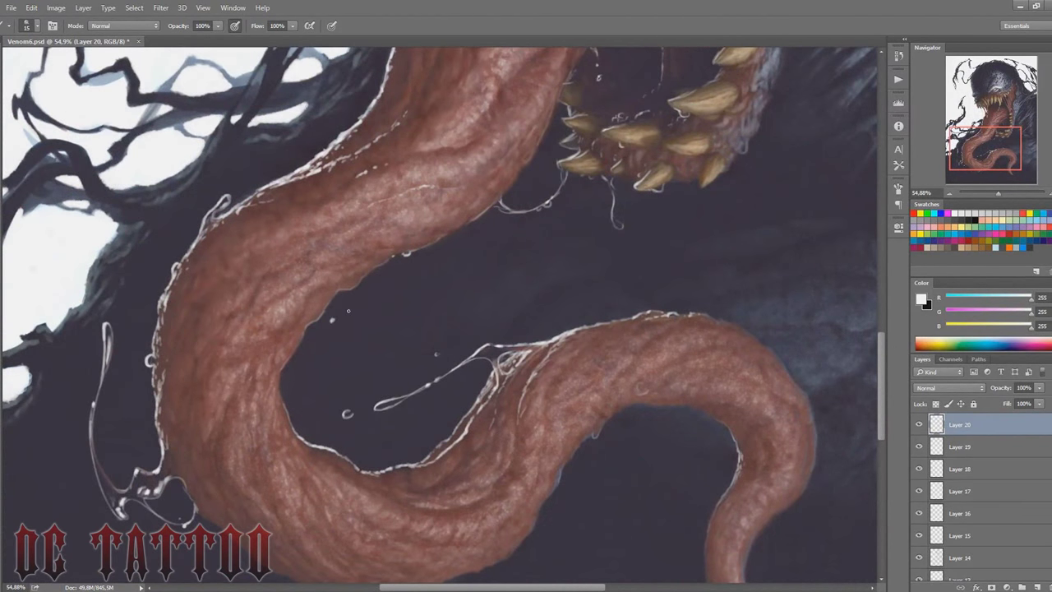
pyautogui.keyDown('alt'); pyautogui.click(367, 320); pyautogui.keyUp('alt')
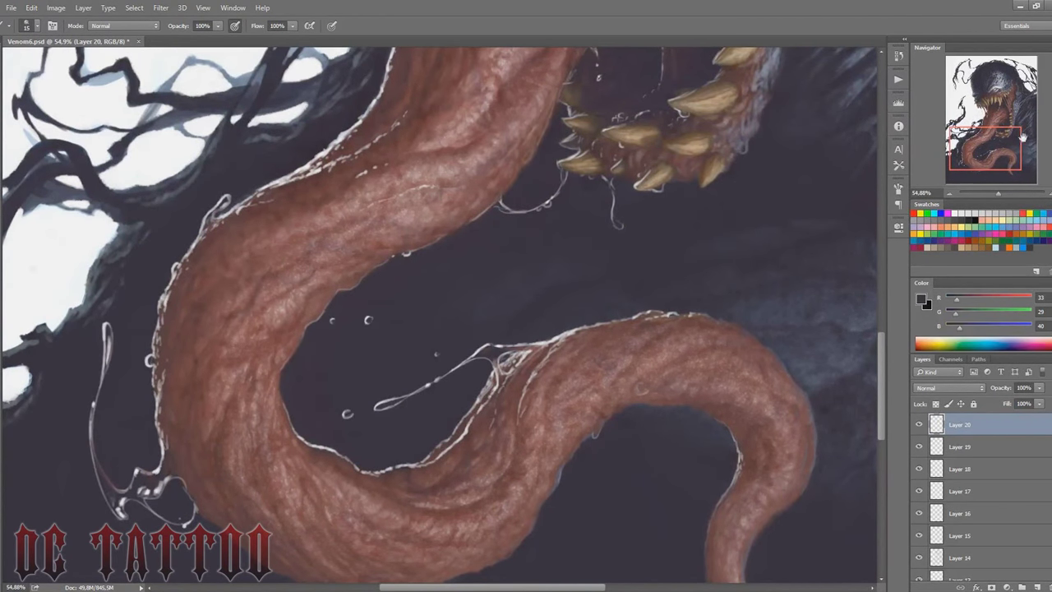
pyautogui.press('[')
pyautogui.press('x')
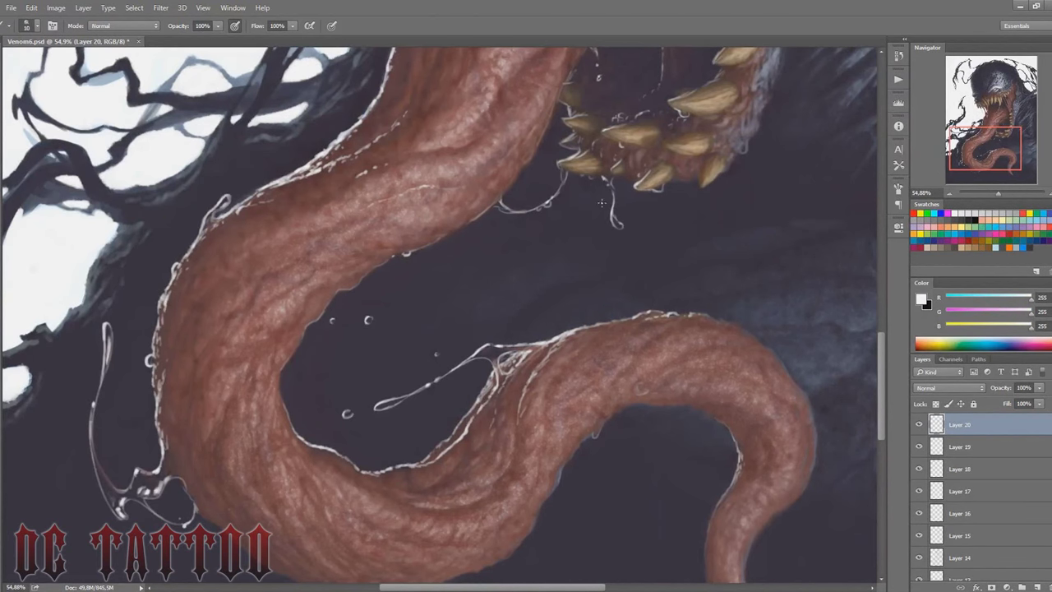
pyautogui.moveTo(985, 149)
pyautogui.mouseDown()
pyautogui.moveTo(984, 115)
pyautogui.moveTo(986, 161)
pyautogui.mouseUp()
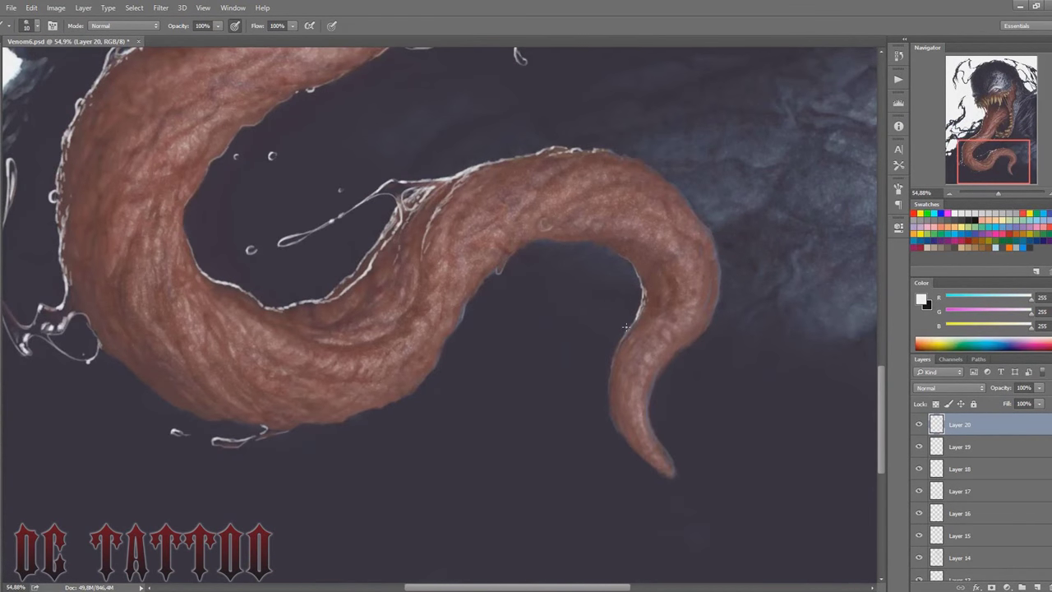
pyautogui.moveTo(621, 340); pyautogui.dragTo(612, 364)
pyautogui.moveTo(628, 329); pyautogui.dragTo(636, 319)
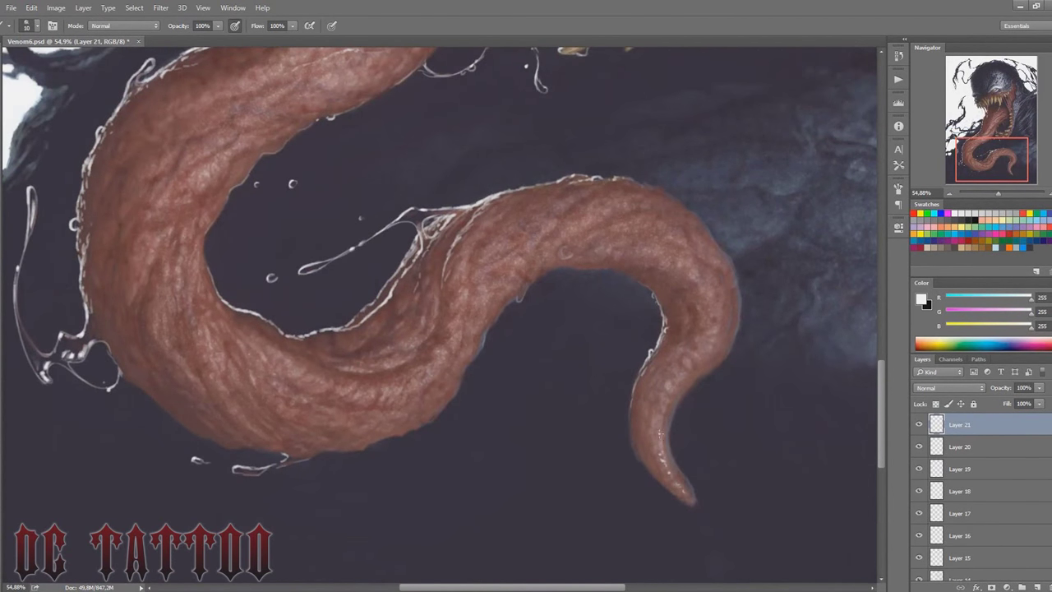
# Step: Dab tiny glossy specks along the tongue tip's edge and across the tongue
pyautogui.moveTo(659, 433); pyautogui.dragTo(672, 383)
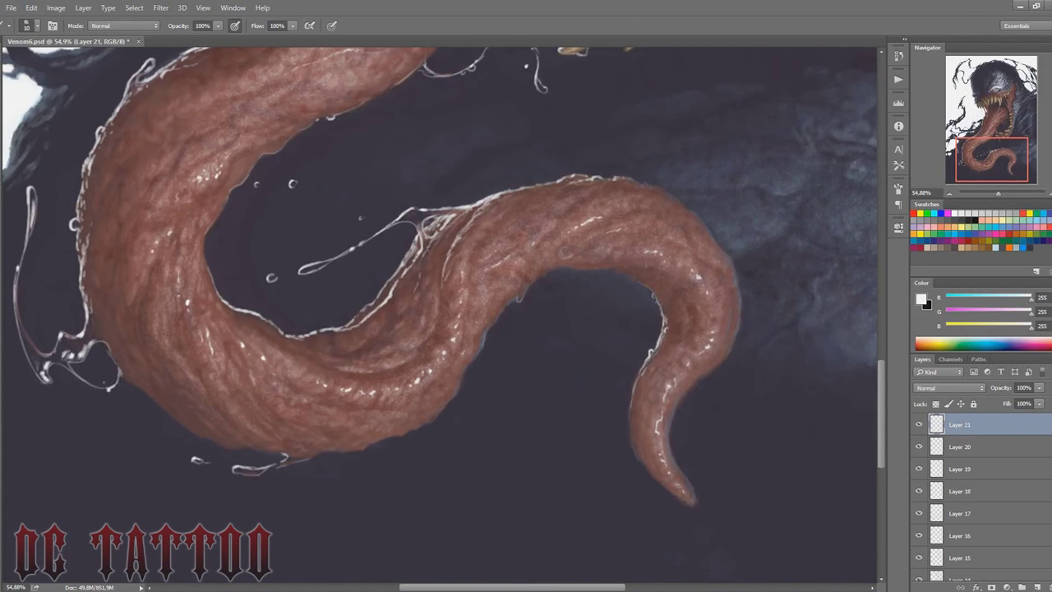
pyautogui.moveTo(250, 129); pyautogui.dragTo(234, 372)
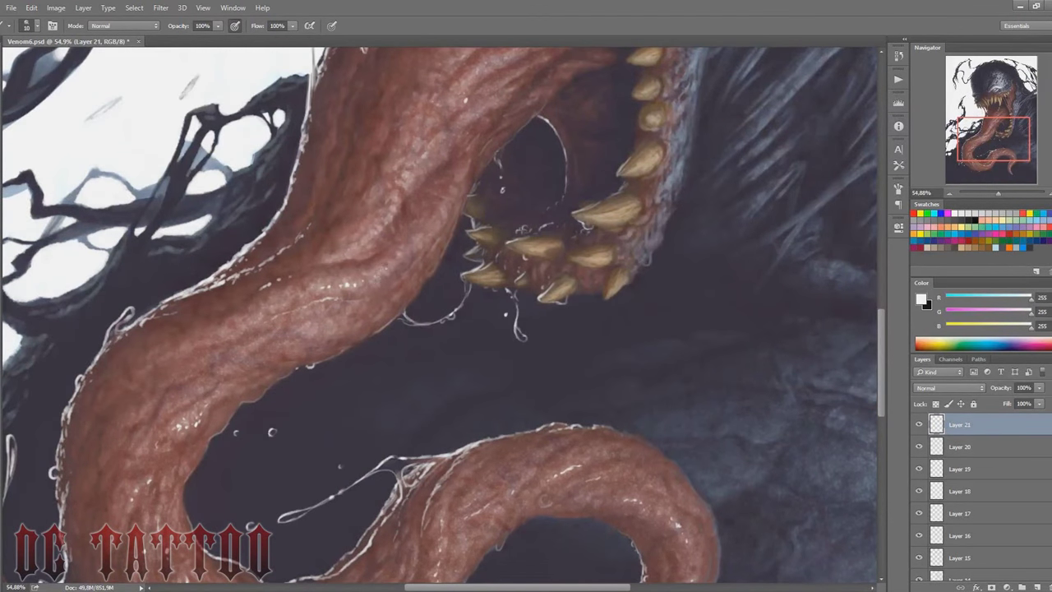
pyautogui.press('[')
pyautogui.press('[')
pyautogui.press('[')
pyautogui.moveTo(444, 246); pyautogui.dragTo(423, 444)
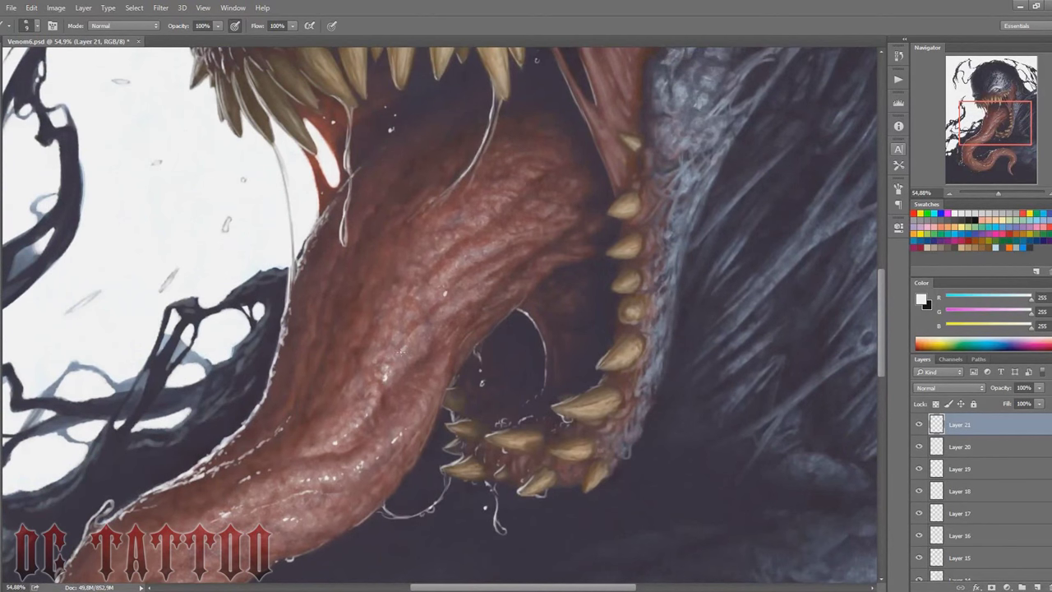
pyautogui.moveTo(483, 251); pyautogui.dragTo(463, 262)
pyautogui.moveTo(621, 337); pyautogui.dragTo(555, 263)
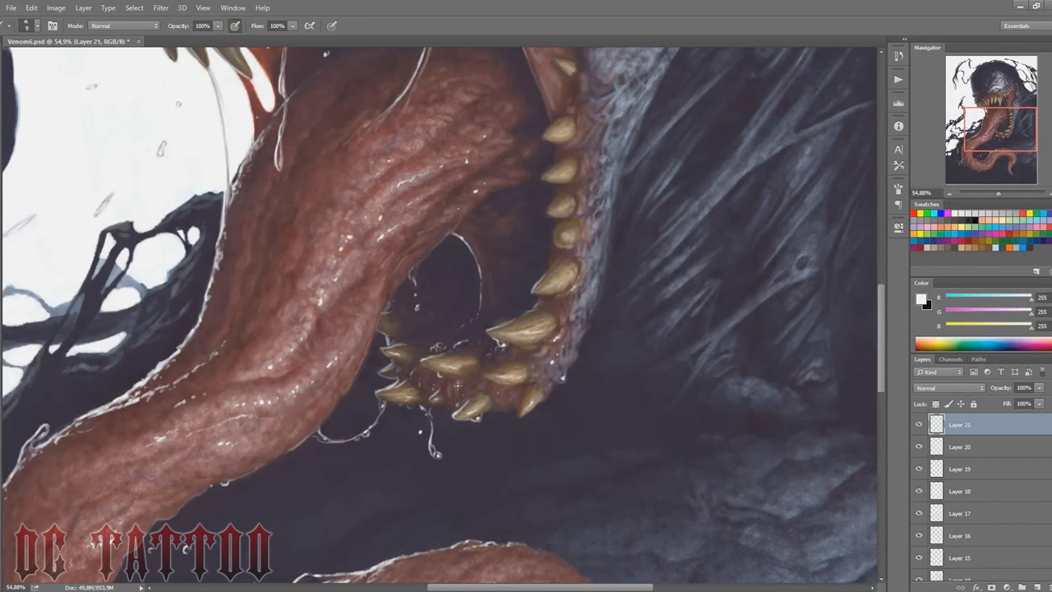
pyautogui.moveTo(497, 394); pyautogui.dragTo(669, 124)
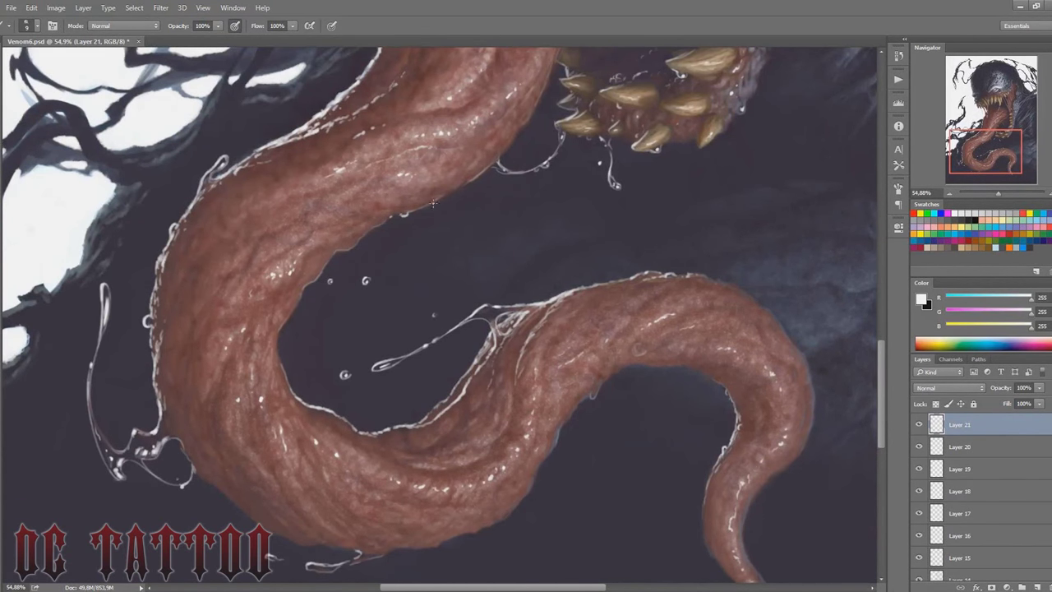
pyautogui.scroll(3, 433, 203)
pyautogui.scroll(3, 472, 205)
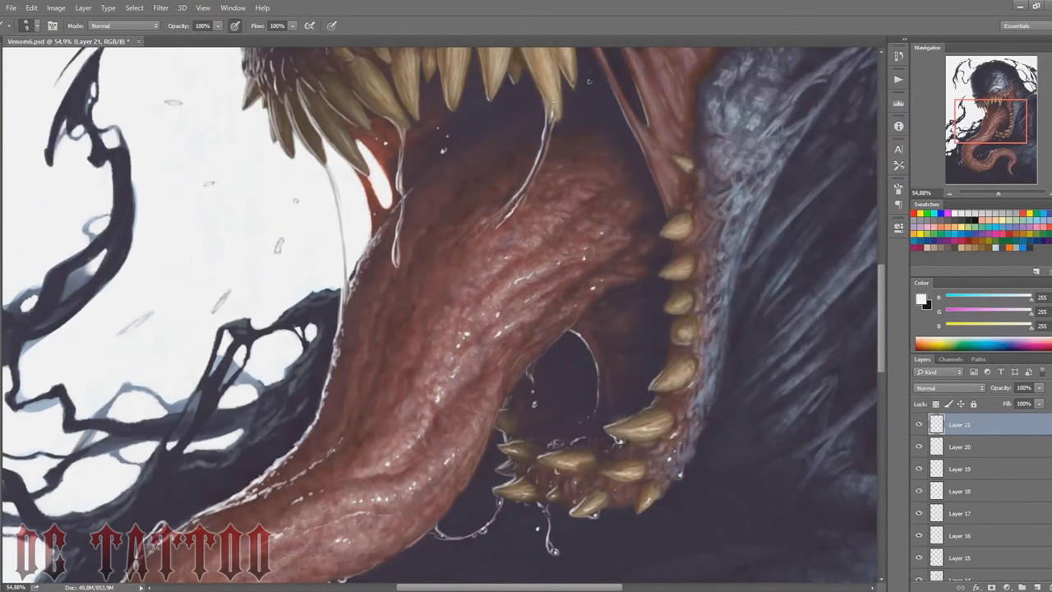
pyautogui.scroll(-6, 427, 238)
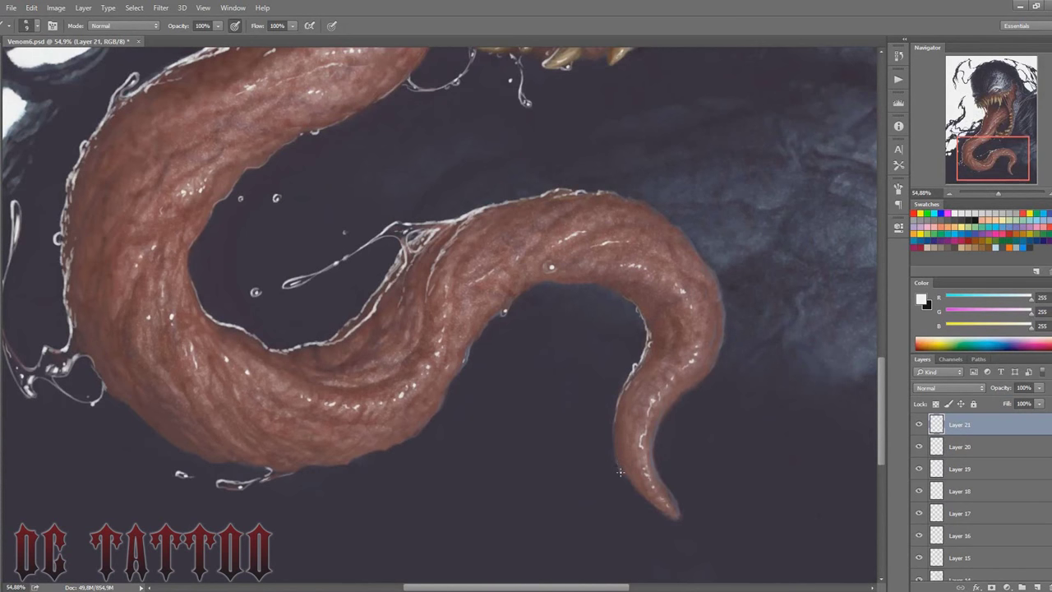
pyautogui.moveTo(995, 153); pyautogui.dragTo(998, 113)
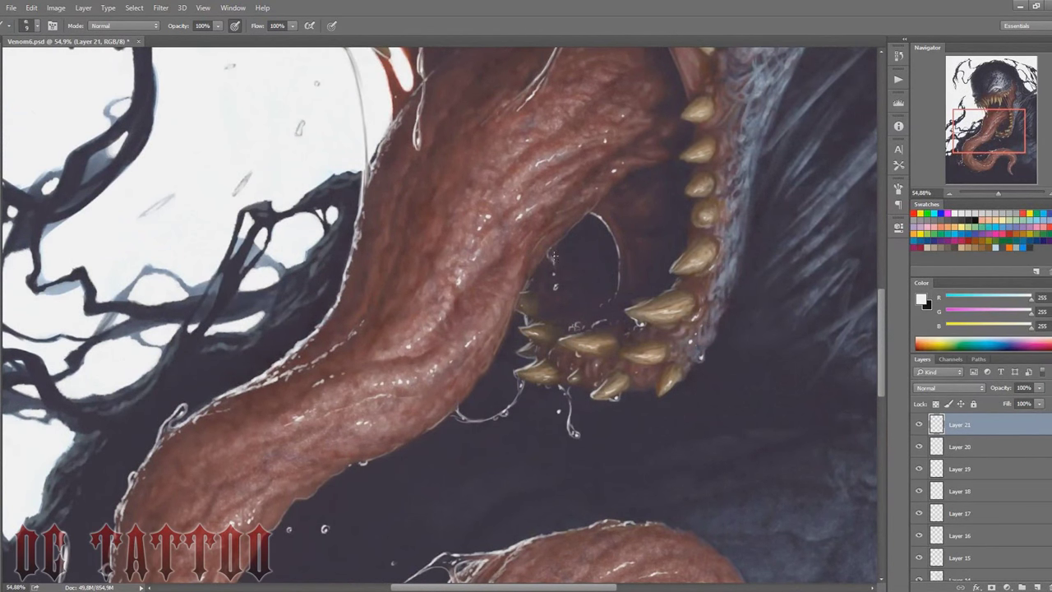
pyautogui.moveTo(554, 256); pyautogui.dragTo(587, 273)
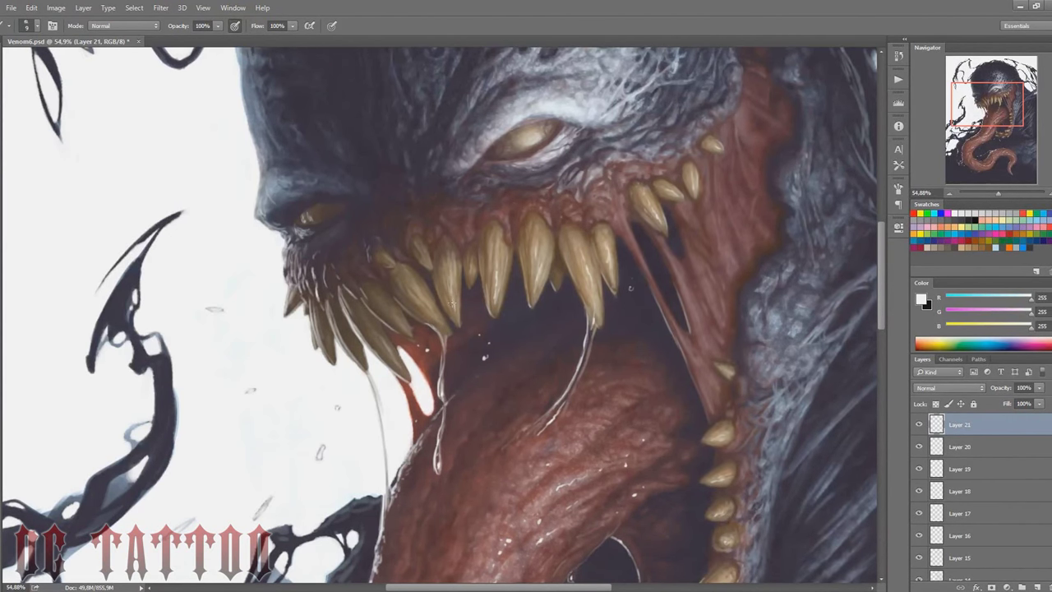
# Step: Highlight two tooth edges and a gum spot, then zoom out to the whole painting
pyautogui.moveTo(451, 304)
pyautogui.mouseDown()
pyautogui.moveTo(453, 273)
pyautogui.moveTo(421, 248)
pyautogui.mouseUp()
pyautogui.moveTo(402, 373); pyautogui.dragTo(384, 350)
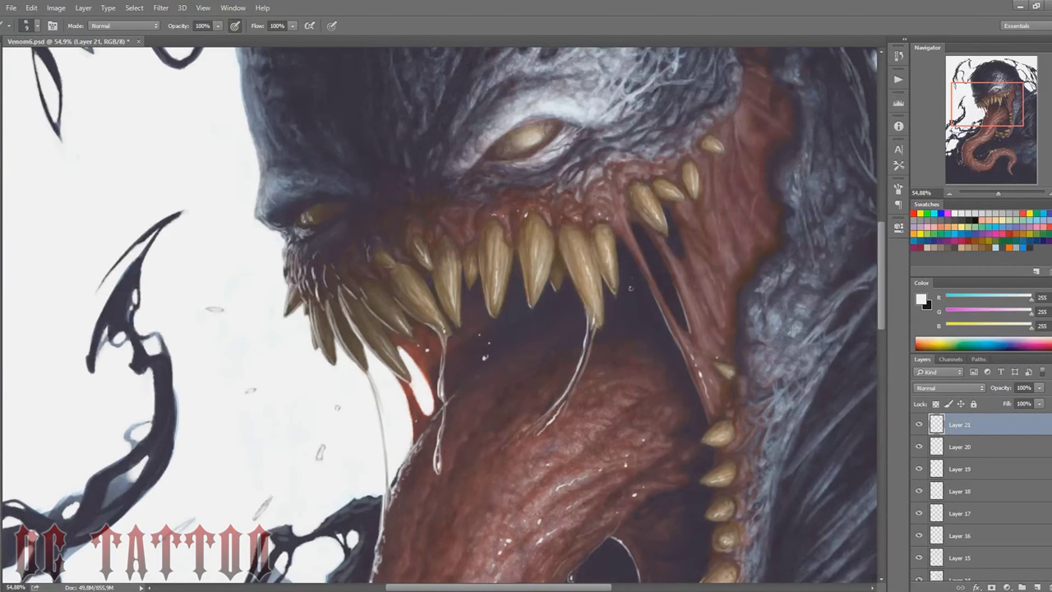
pyautogui.moveTo(687, 279); pyautogui.dragTo(665, 394)
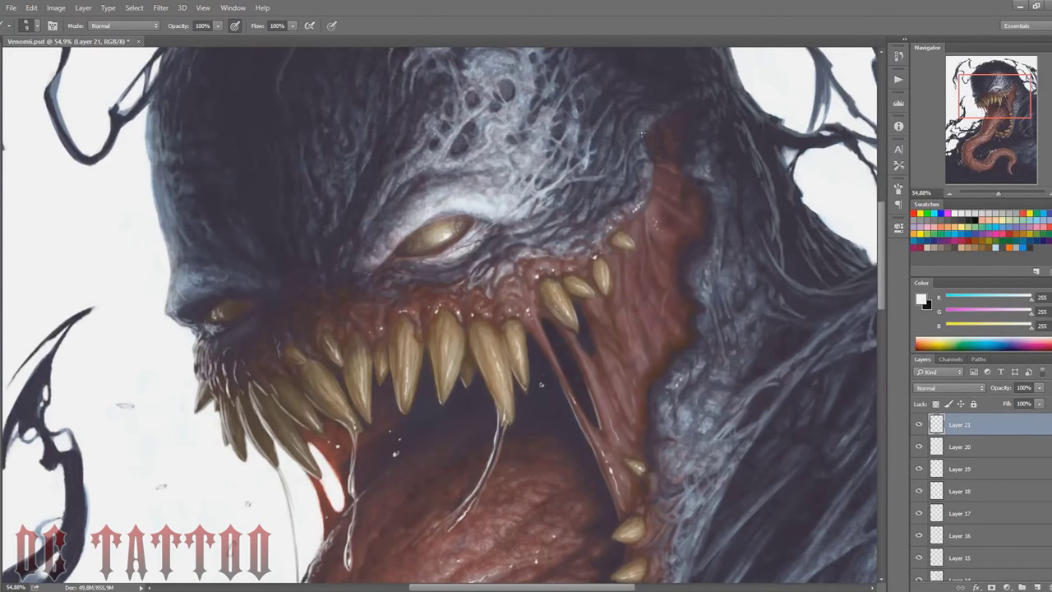
pyautogui.moveTo(993, 104); pyautogui.dragTo(990, 124)
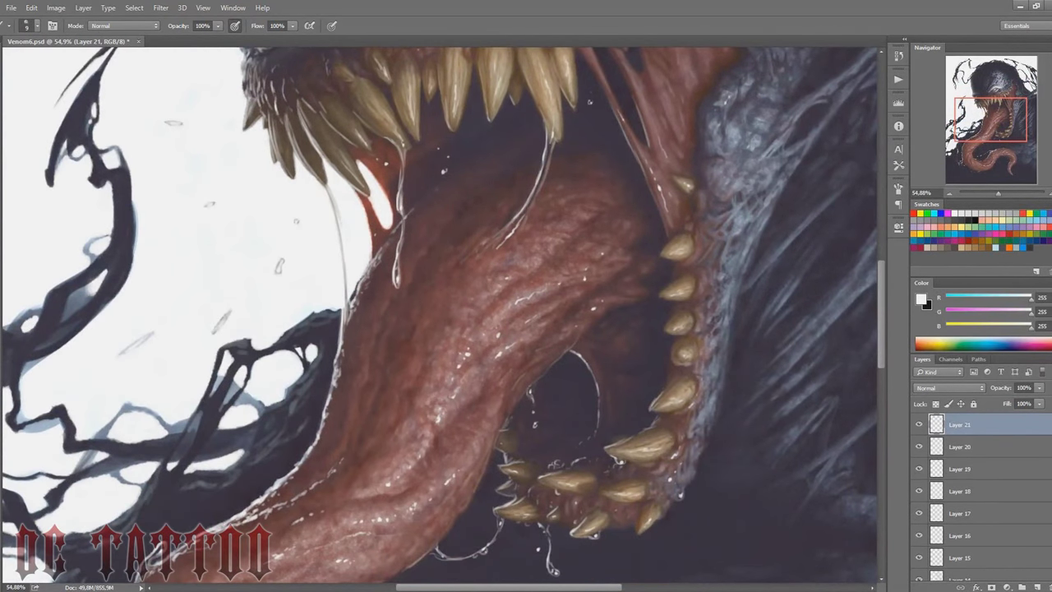
pyautogui.moveTo(992, 123)
pyautogui.mouseDown()
pyautogui.moveTo(996, 150)
pyautogui.moveTo(992, 74)
pyautogui.moveTo(1011, 100)
pyautogui.mouseUp()
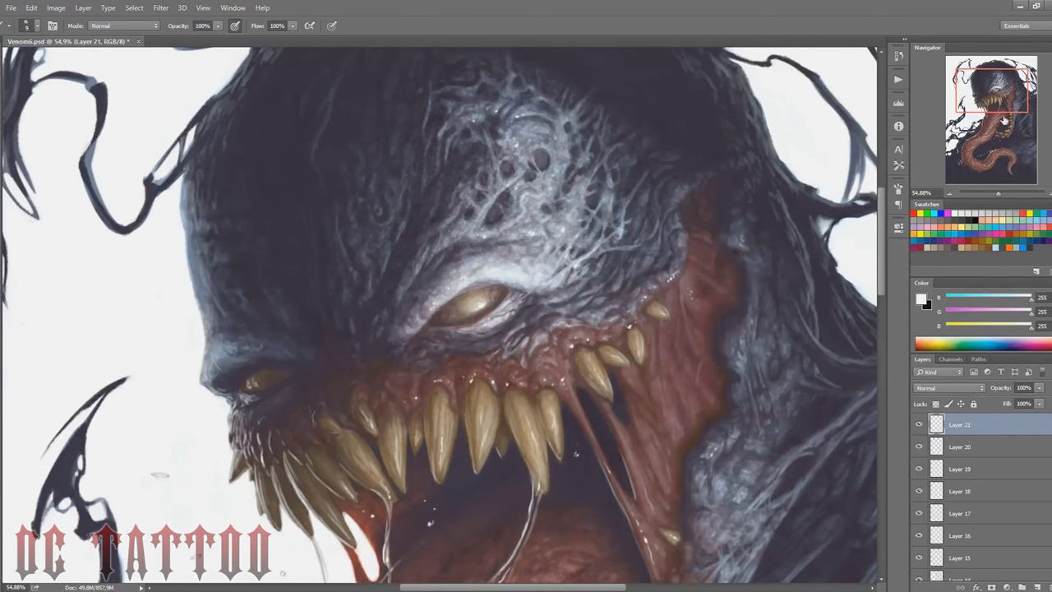
pyautogui.moveTo(1004, 121); pyautogui.dragTo(1006, 129)
pyautogui.click(658, 289)
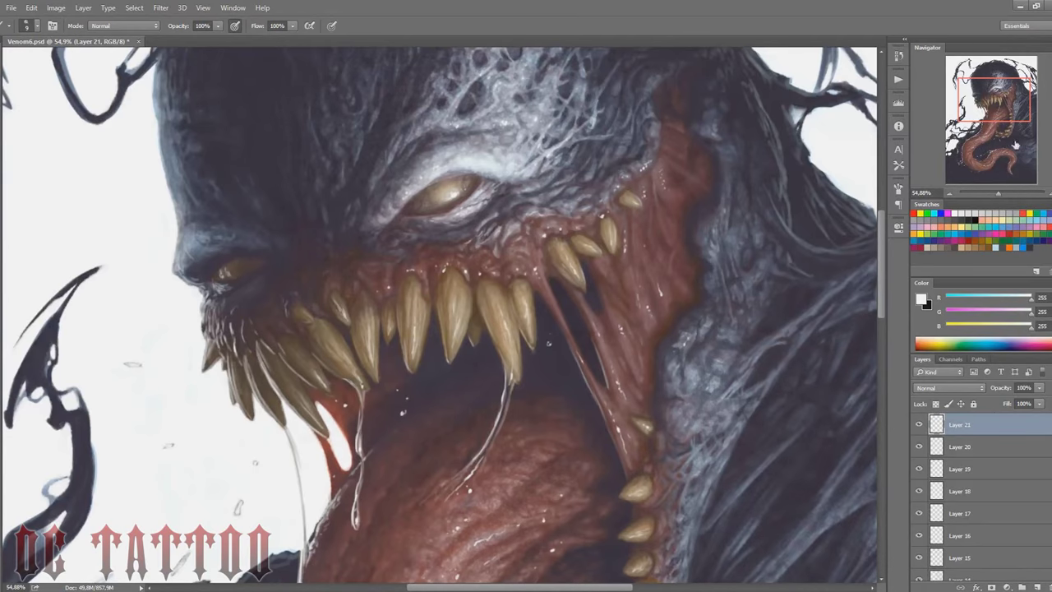
pyautogui.moveTo(997, 192); pyautogui.dragTo(992, 192)
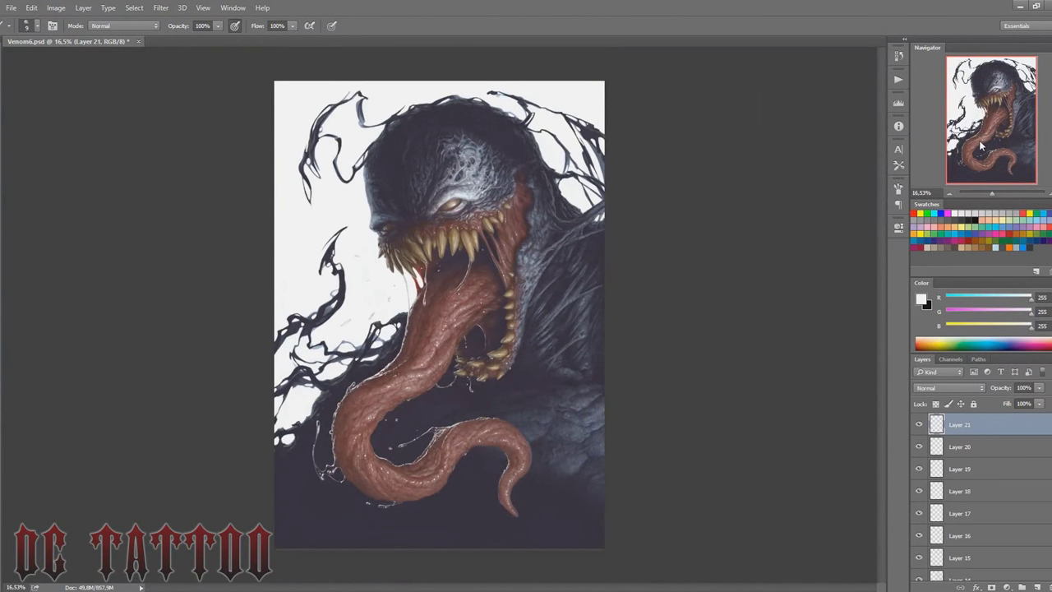
# Step: Add a Curves adjustment layer that darkens the image and deepens contrast
pyautogui.click(1022, 586)
pyautogui.click(986, 411)
pyautogui.moveTo(787, 361); pyautogui.dragTo(788, 369)
pyautogui.moveTo(728, 424); pyautogui.dragTo(738, 428)
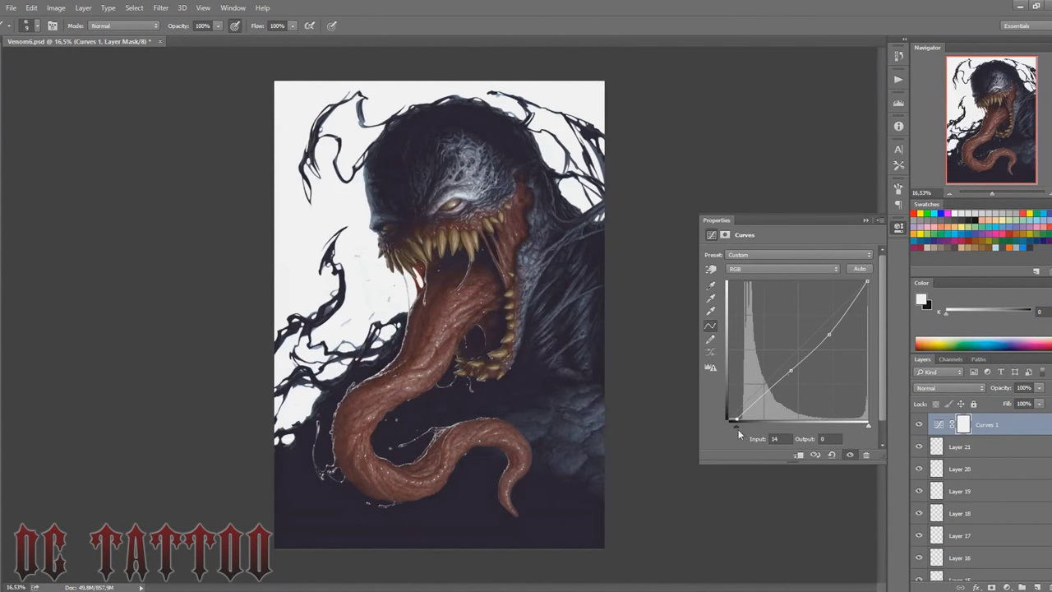
pyautogui.moveTo(828, 333); pyautogui.dragTo(824, 331)
pyautogui.click(898, 227)
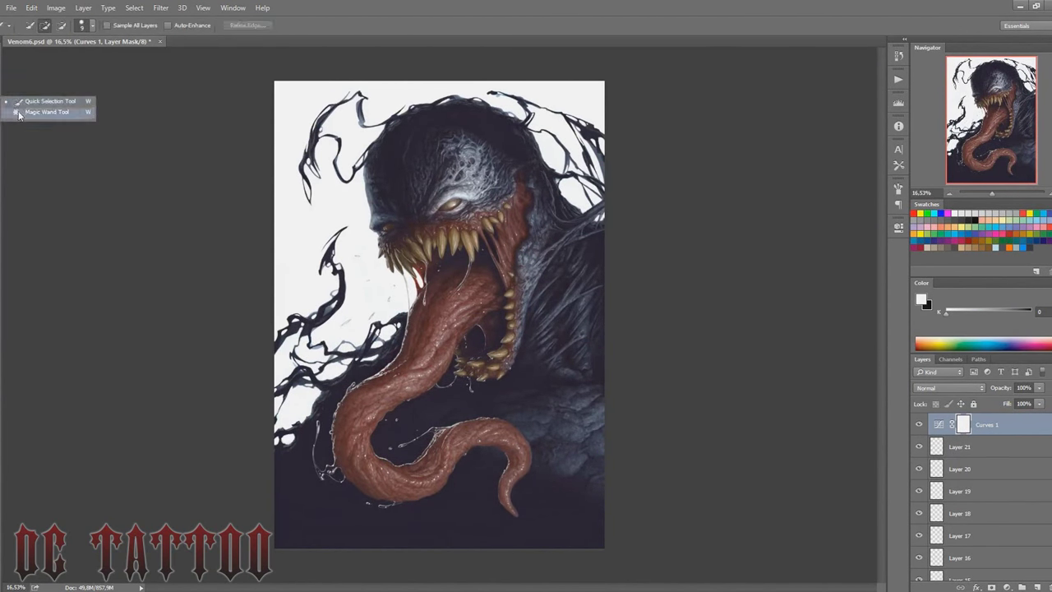
# Step: Select the white background by colour and fill it light blue on a new layer
pyautogui.click(50, 115)
pyautogui.click(337, 238)
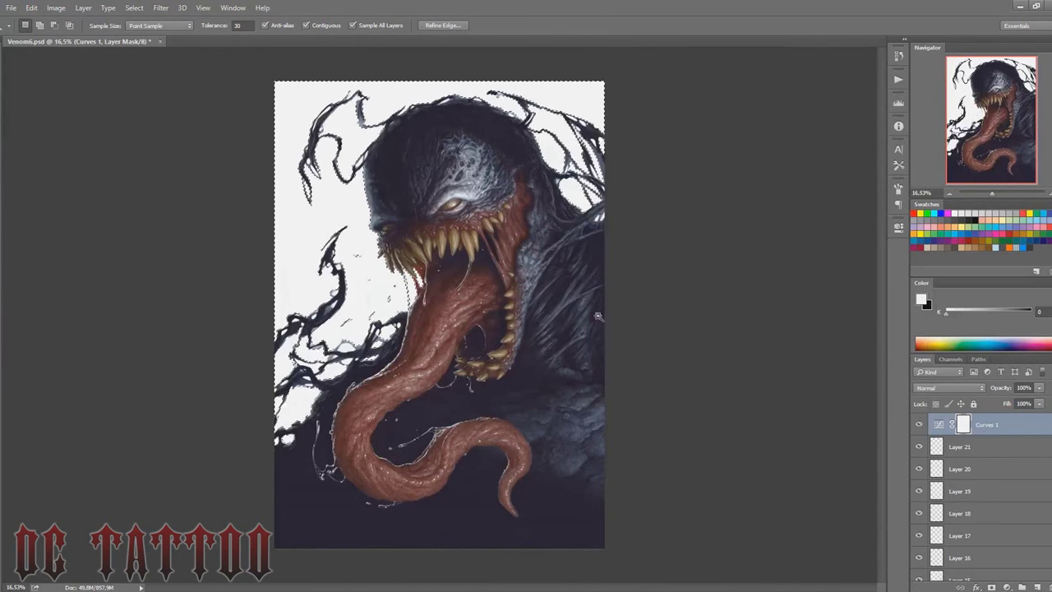
pyautogui.hotkey('ctrl', 'shift', 'n')
pyautogui.press('Return')
pyautogui.press('g')
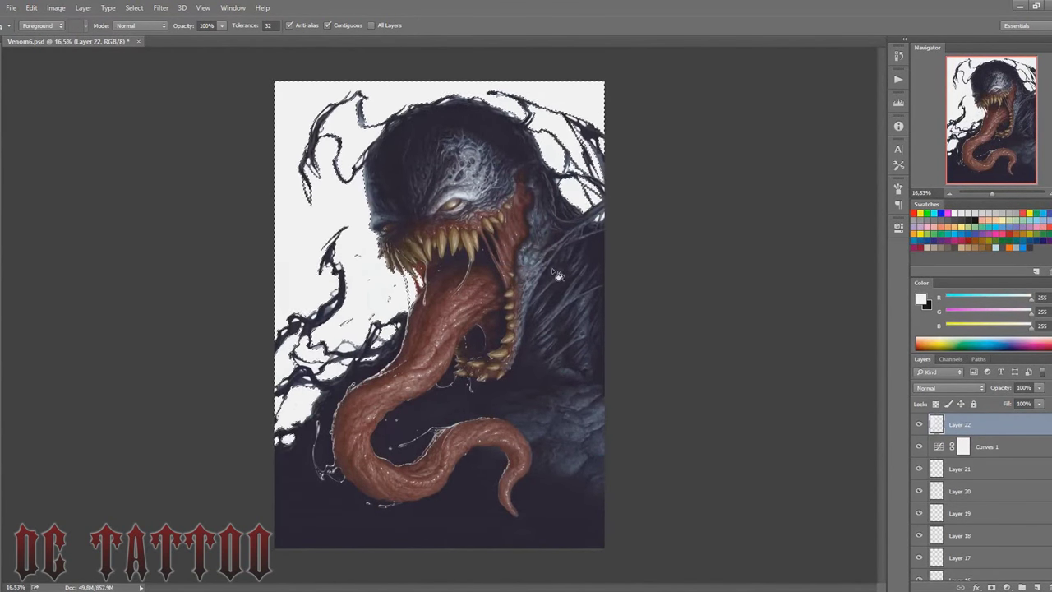
pyautogui.click(556, 183)
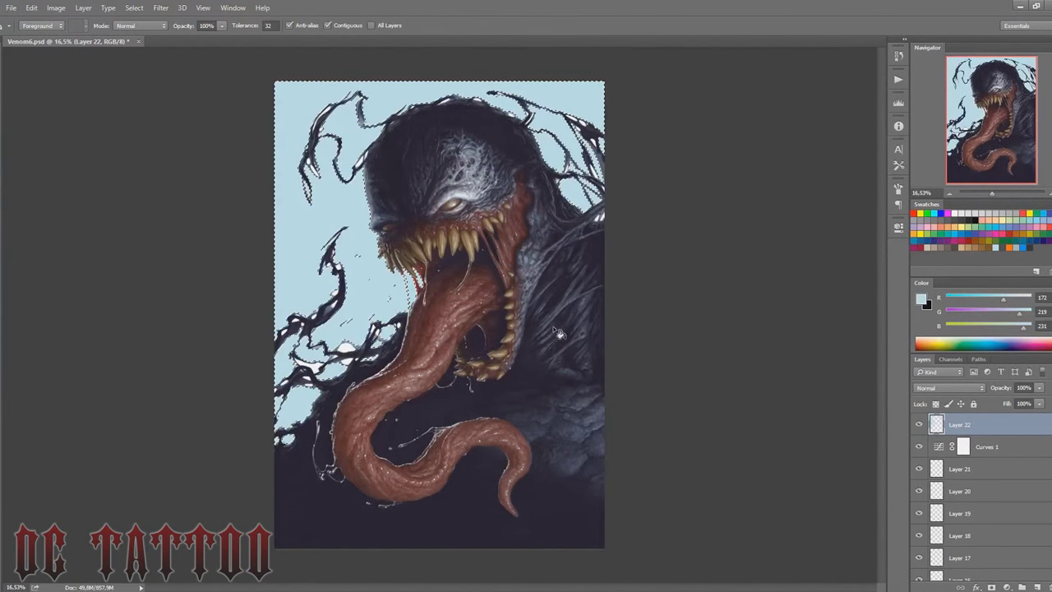
# Step: Gaussian-blur the blue layer, set it to Overlay, and add a Color Balance layer
pyautogui.click(161, 8)
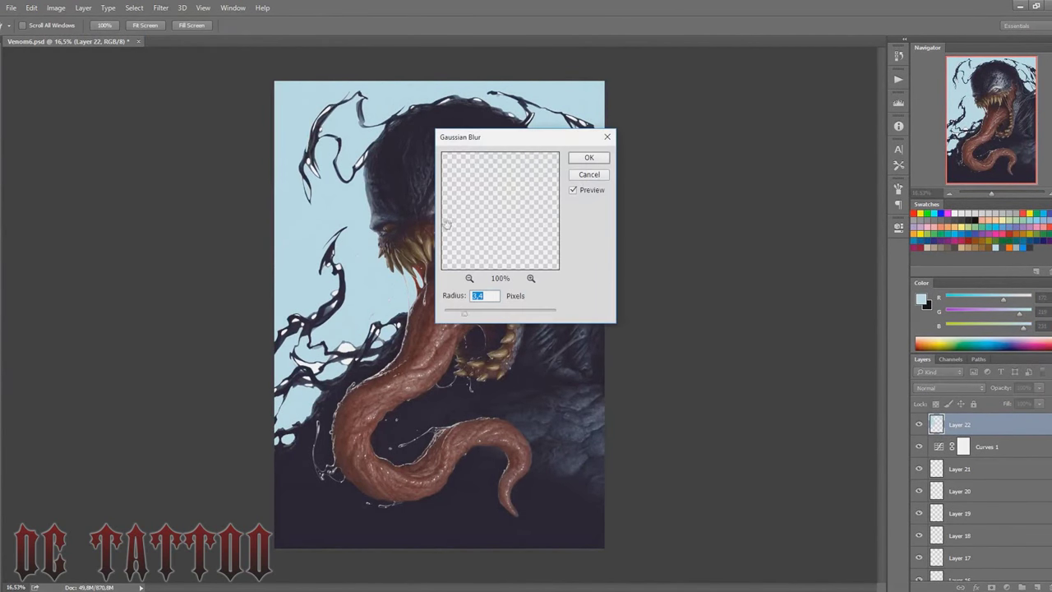
pyautogui.click(629, 156)
pyautogui.click(949, 387)
pyautogui.click(949, 466)
pyautogui.click(920, 428)
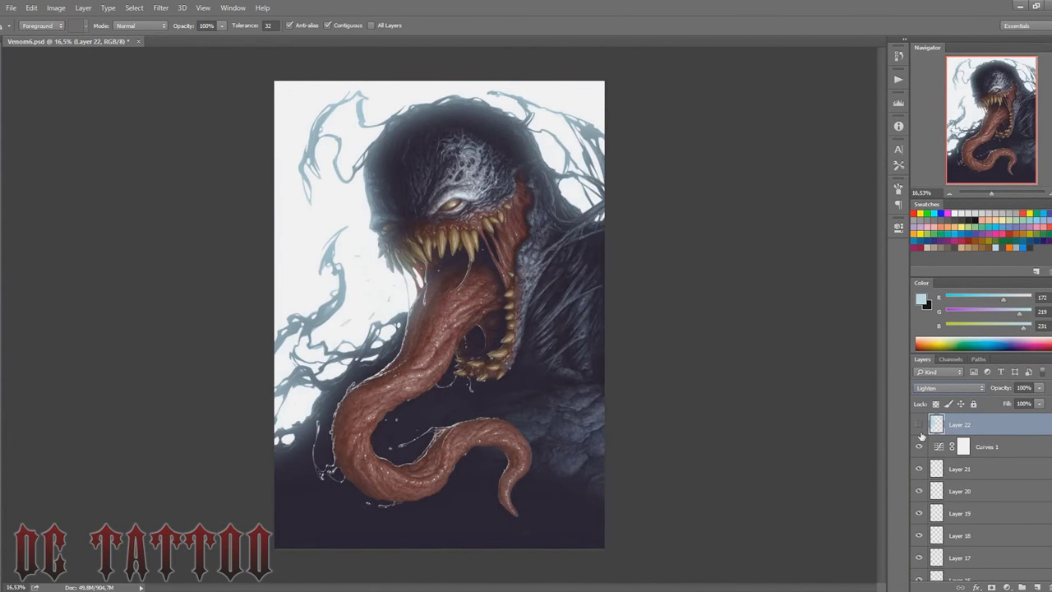
pyautogui.scroll(-2, 931, 389)
pyautogui.scroll(-3, 934, 389)
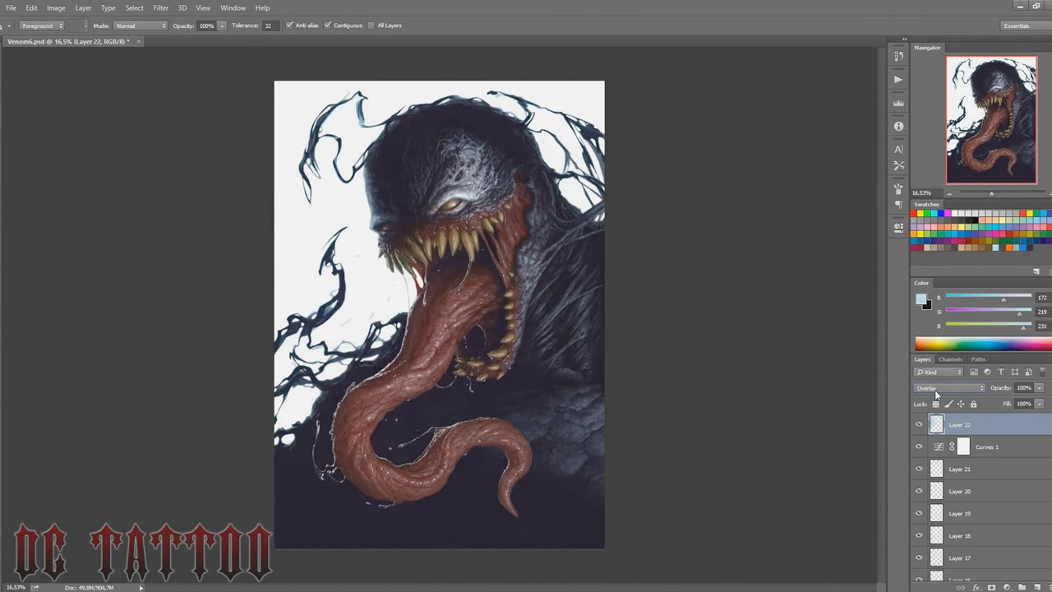
pyautogui.click(945, 387)
pyautogui.click(932, 445)
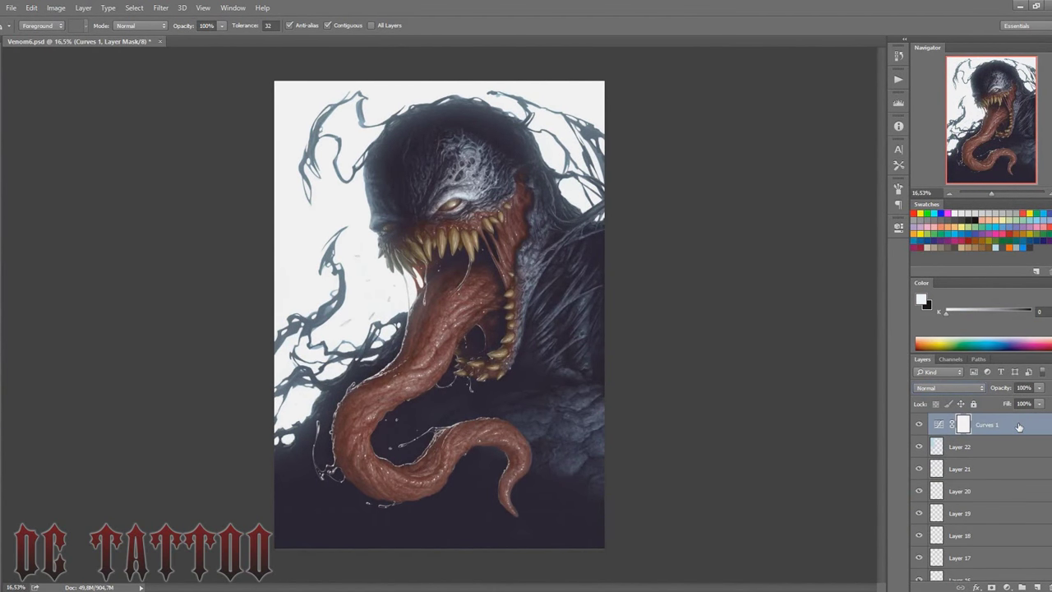
pyautogui.click(1006, 587)
pyautogui.click(986, 460)
# Step: Shift the Color Balance highlights toward cyan and blue, then lower the adjustment to 57% opacity
pyautogui.click(770, 255)
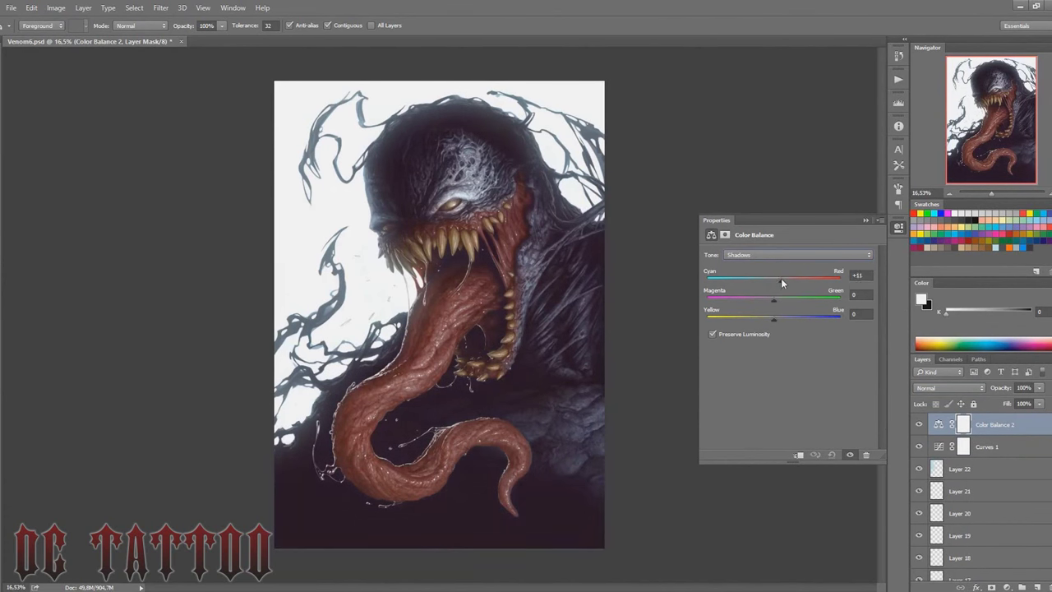
pyautogui.click(769, 255)
pyautogui.click(740, 280)
pyautogui.moveTo(773, 318); pyautogui.dragTo(784, 321)
pyautogui.click(898, 229)
pyautogui.moveTo(994, 388); pyautogui.dragTo(984, 388)
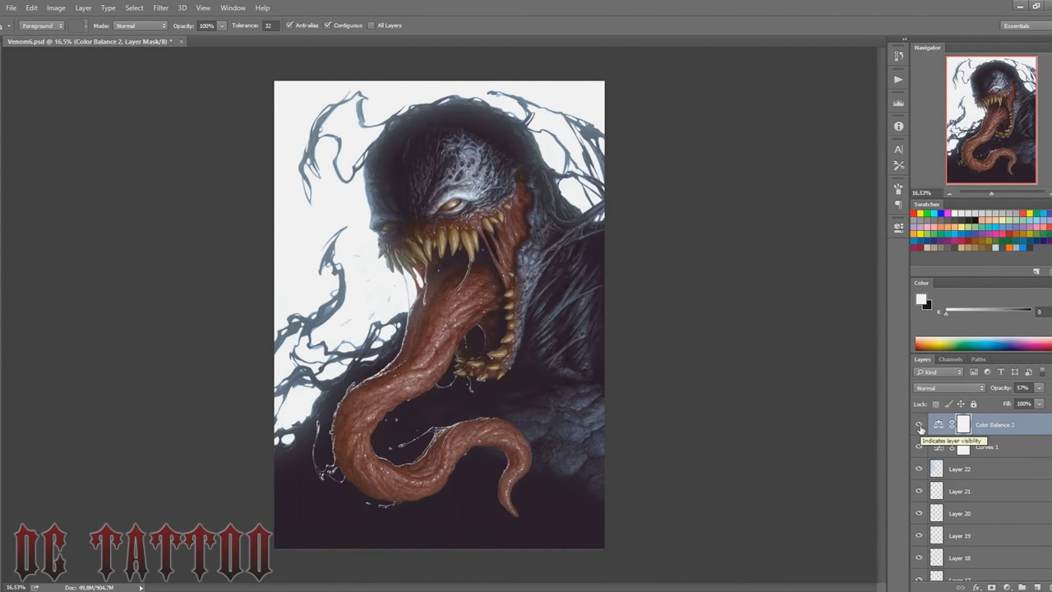
# Step: Paint light grey over Venom's head on a new Overlay layer with a 600 soft brush, at 94% opacity
pyautogui.hotkey('ctrl', 'shift', 'alt', 'n')
pyautogui.press('b')
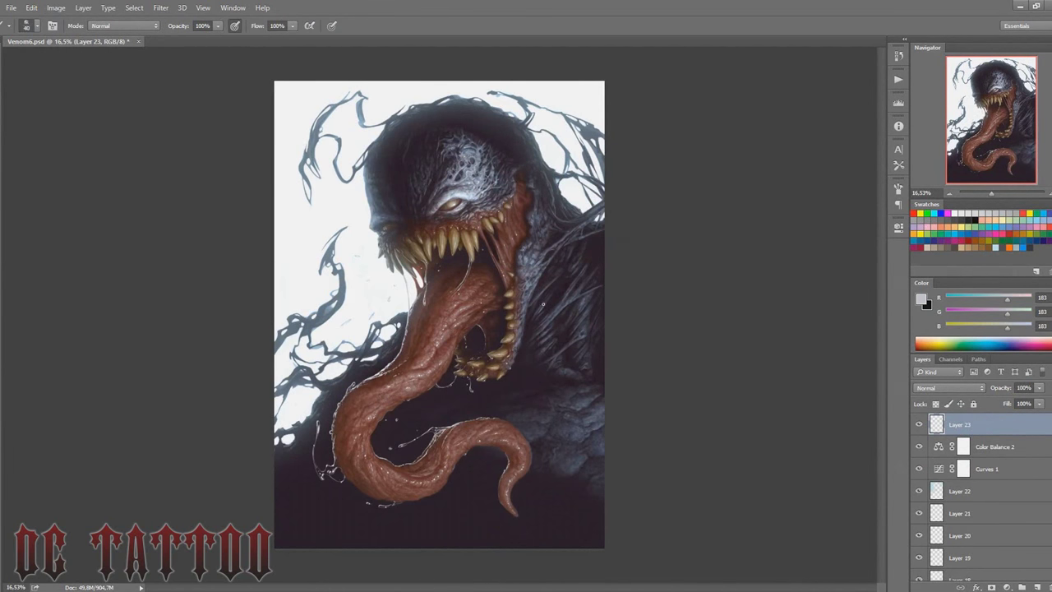
pyautogui.rightClick(945, 148)
pyautogui.scroll(2, 1012, 256)
pyautogui.click(949, 387)
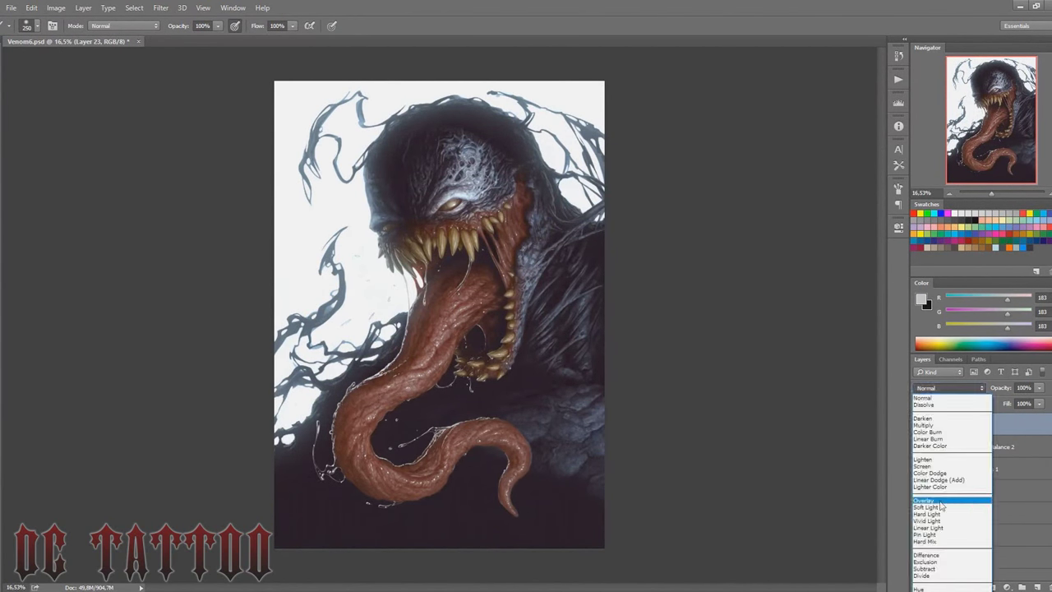
pyautogui.click(945, 501)
pyautogui.click(460, 194)
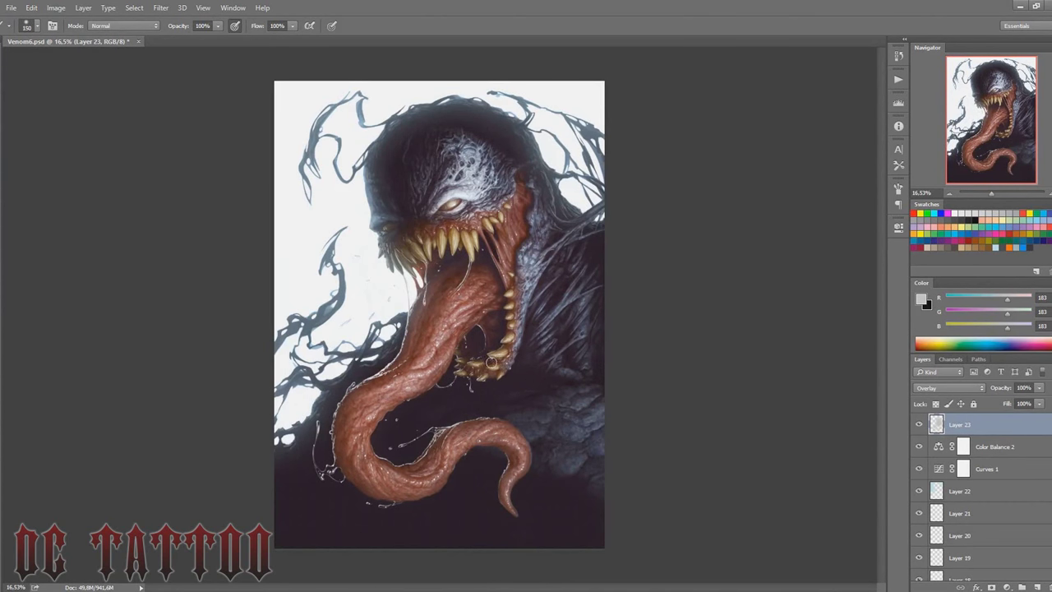
pyautogui.press(']')
pyautogui.press(']')
pyautogui.press(']')
pyautogui.moveTo(1000, 388); pyautogui.dragTo(1018, 392)
# Step: Handwrite the signature and year 2016 right of the tongue tip with a small hard white brush on a new layer
pyautogui.hotkey('ctrl', 'shift', 'alt', 'n')
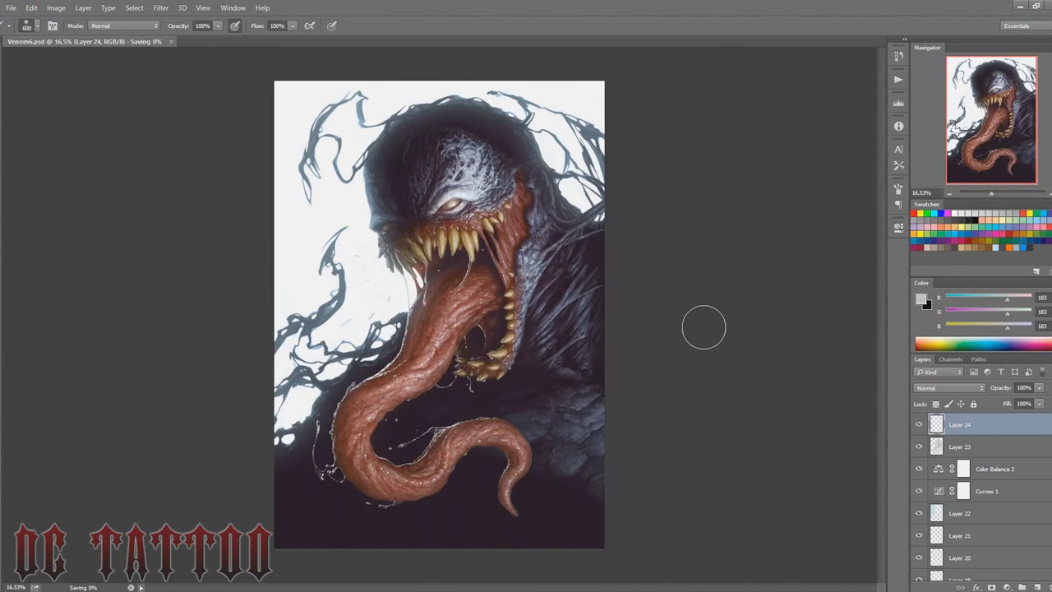
pyautogui.rightClick(577, 349)
pyautogui.doubleClick(528, 380)
pyautogui.scroll(3, 492, 370)
pyautogui.click(161, 8)
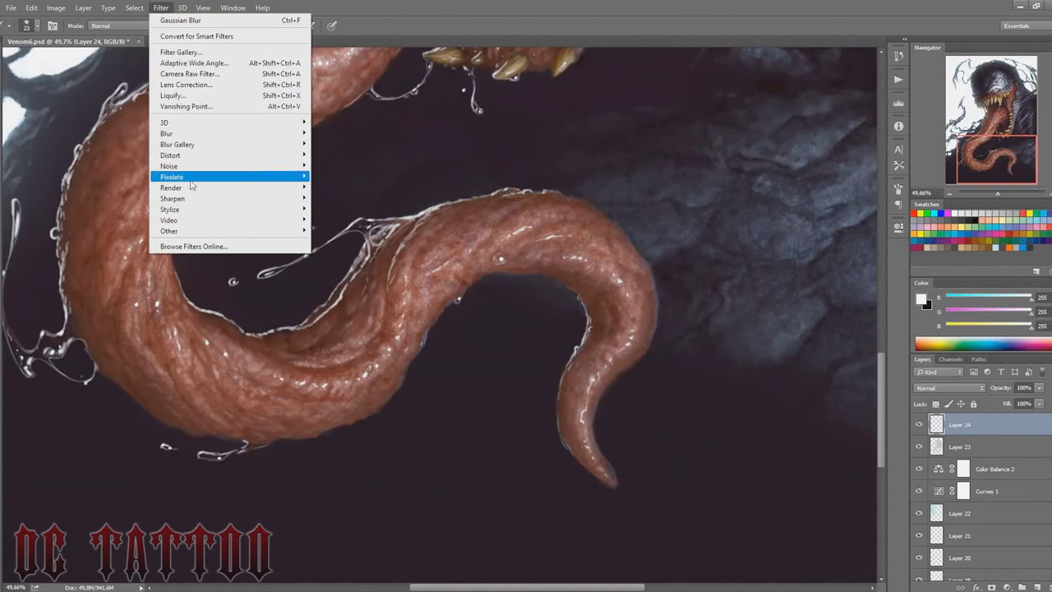
pyautogui.click(356, 7)
pyautogui.moveTo(672, 411); pyautogui.dragTo(711, 444)
pyautogui.moveTo(694, 490); pyautogui.dragTo(776, 388)
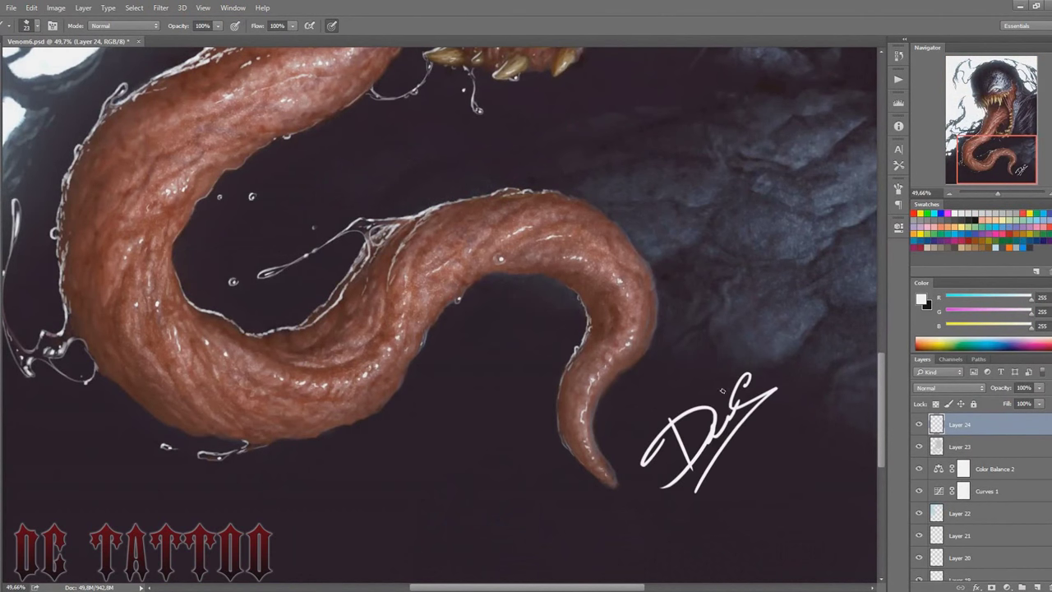
pyautogui.moveTo(725, 467)
pyautogui.mouseDown()
pyautogui.moveTo(752, 431)
pyautogui.moveTo(761, 439)
pyautogui.mouseUp()
# Step: Zoom out to the full painting and Free Transform the signature
pyautogui.hotkey('ctrl', '0')
pyautogui.hotkey('ctrl', 't')
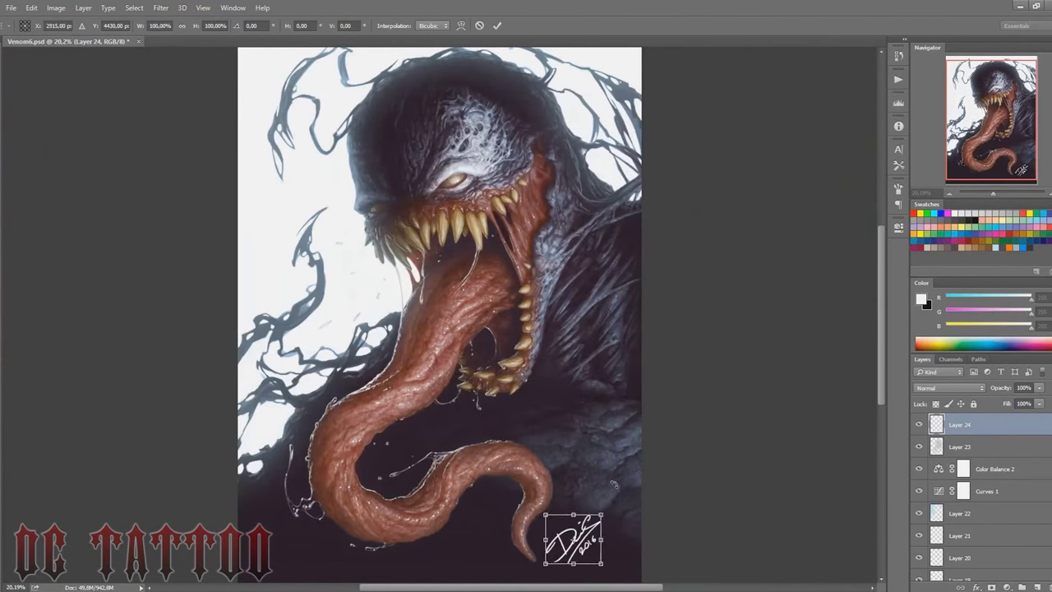
pyautogui.press('Return')
pyautogui.moveTo(564, 548); pyautogui.dragTo(612, 525)
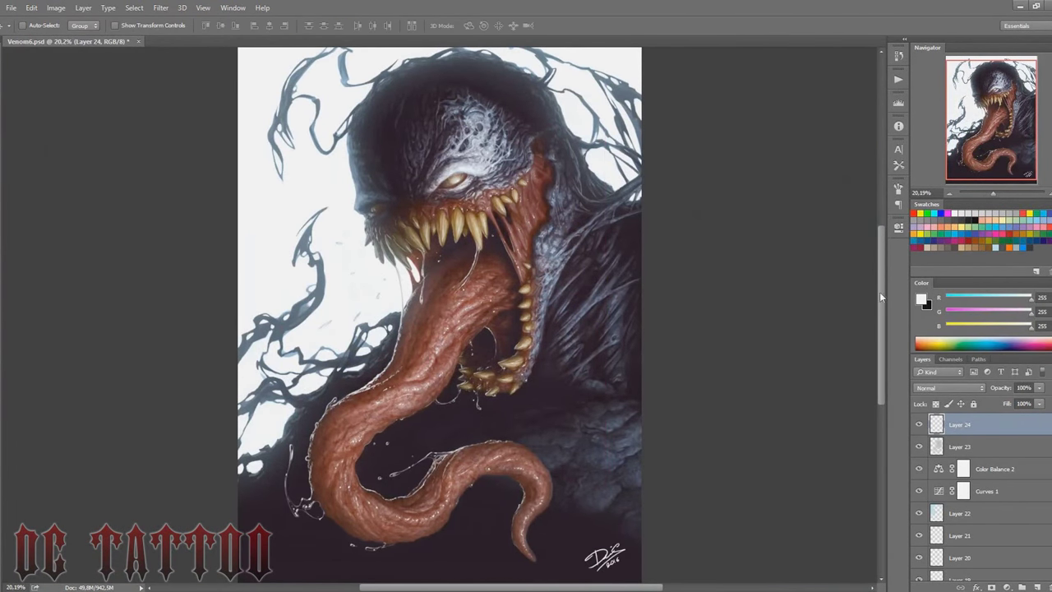
pyautogui.scroll(-2, 612, 525)
# Step: Add an empty layer, set the brush to 400 and hide the signature layer
pyautogui.hotkey('ctrl', 'shift', 'n')
pyautogui.press('Return')
pyautogui.press('b')
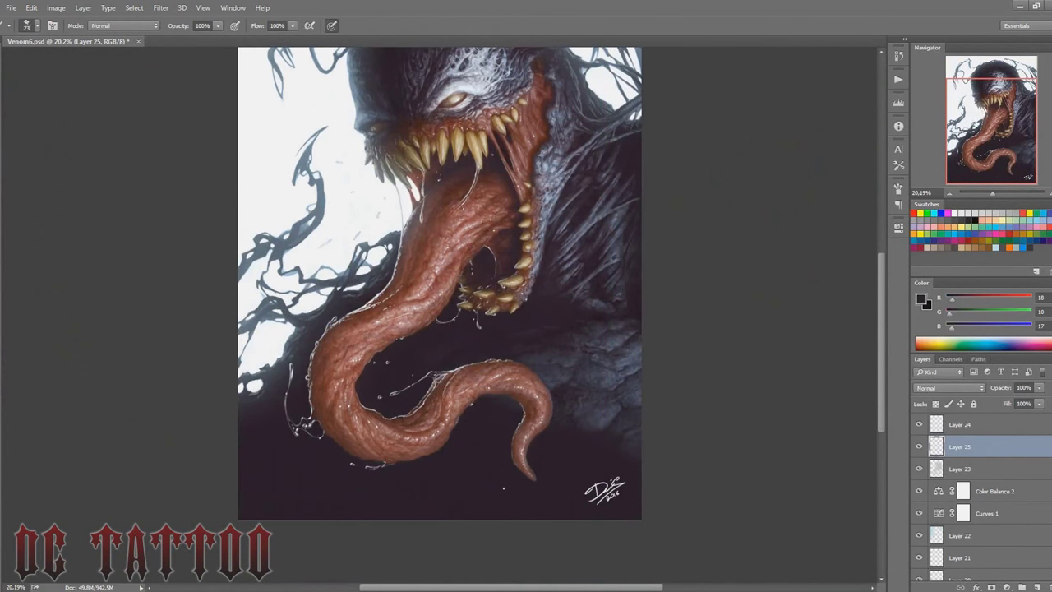
pyautogui.rightClick(495, 150)
pyautogui.moveTo(598, 175); pyautogui.dragTo(610, 176)
pyautogui.press('Return')
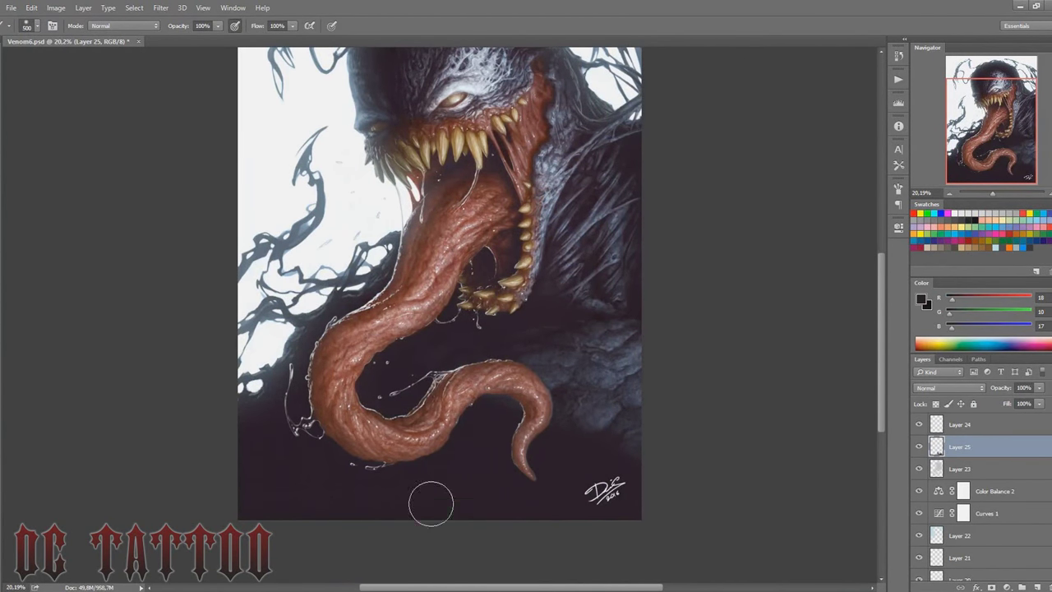
pyautogui.press('[')
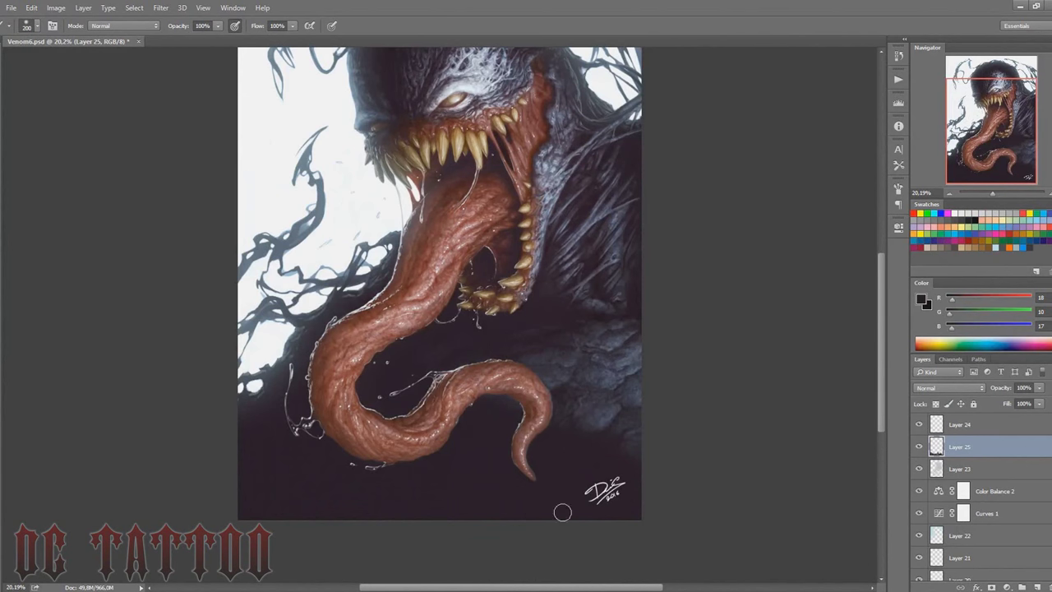
pyautogui.click(919, 424)
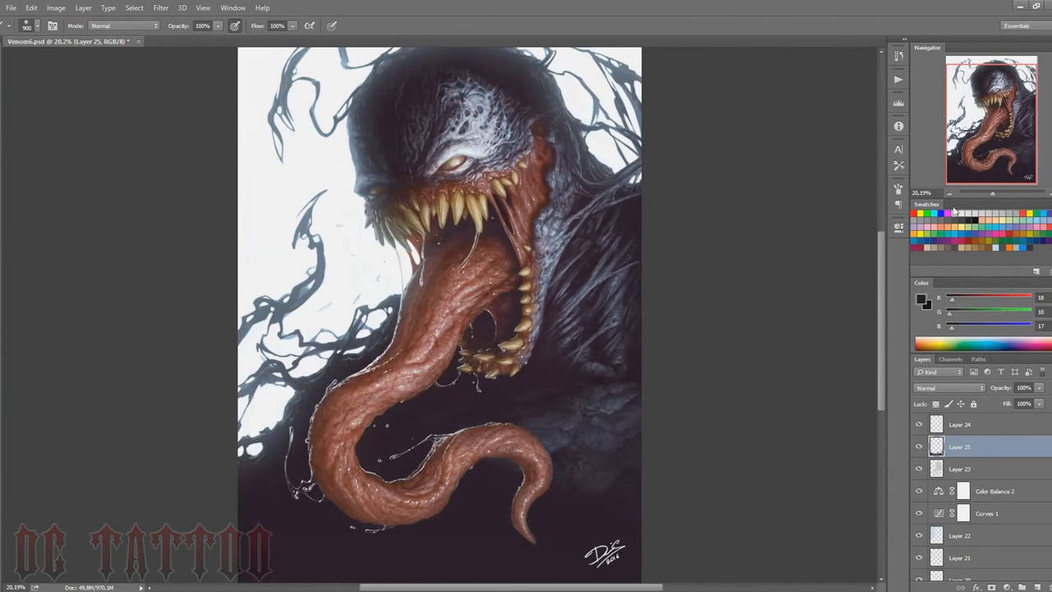
# Step: Stamp visible layers into a new layer, apply High Pass and set it to Hard Light
pyautogui.hotkey('ctrl', 'shift', 'alt', 'e')
pyautogui.click(160, 7)
pyautogui.click(345, 234)
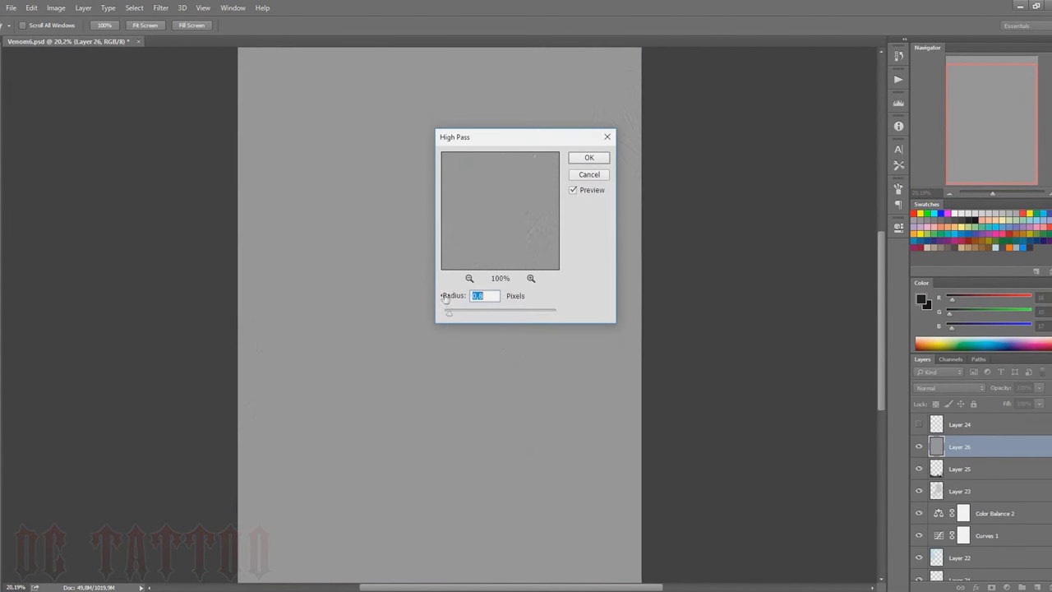
pyautogui.click(589, 162)
pyautogui.click(949, 387)
pyautogui.click(945, 486)
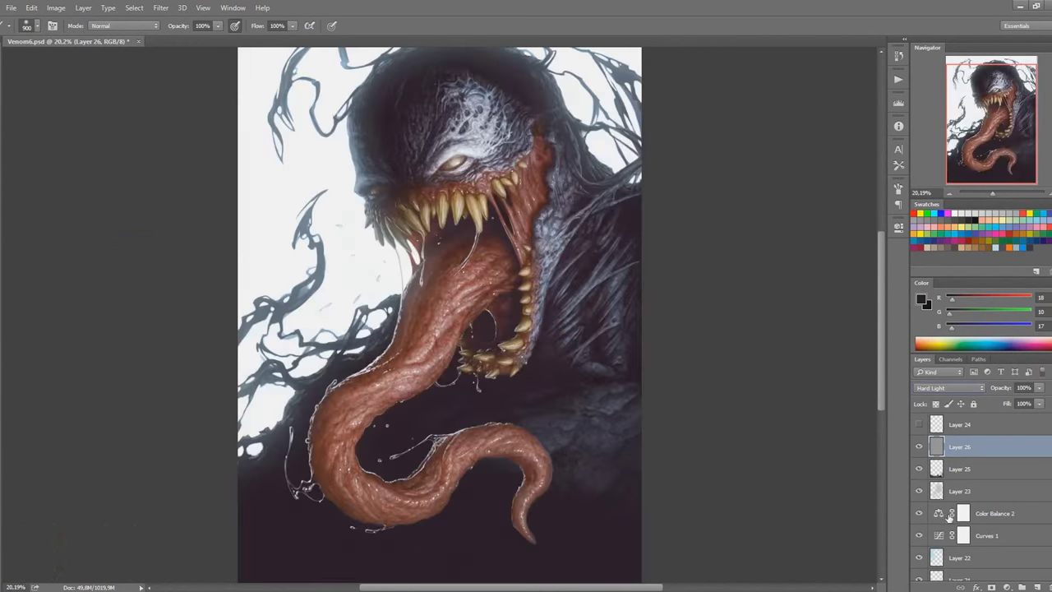